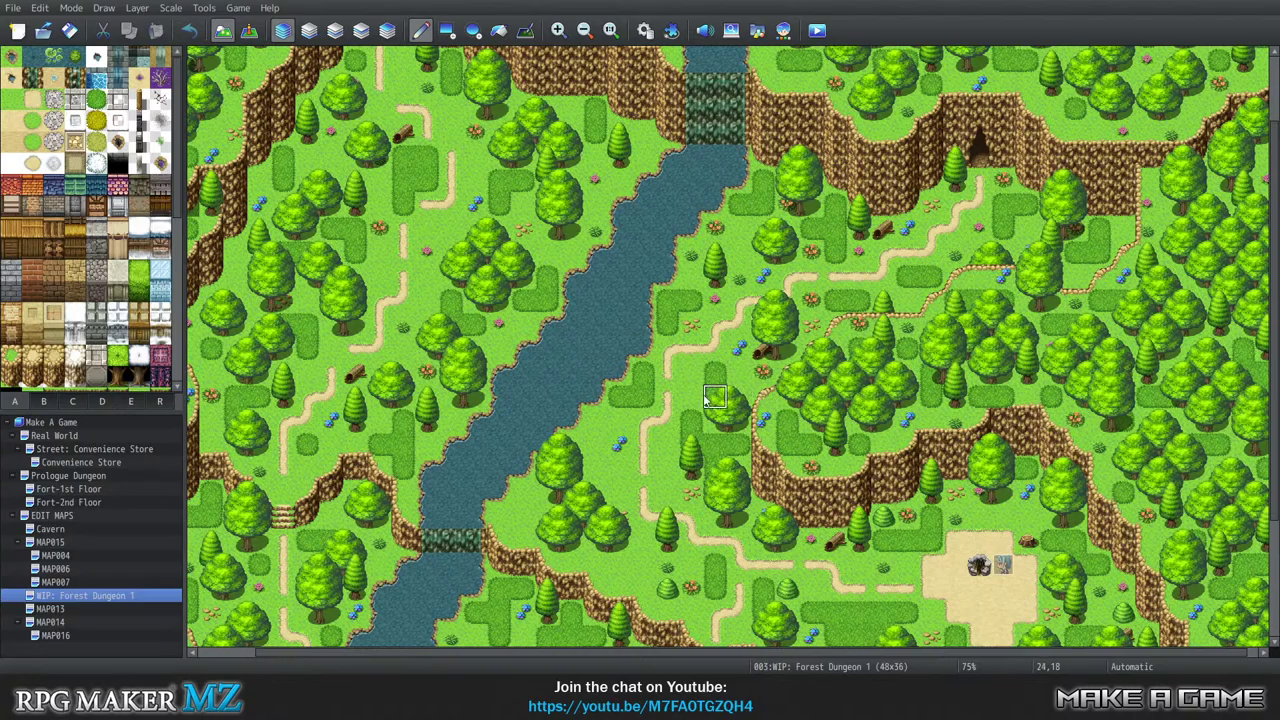
Examine what layers 1 to 4 of the WIP: Forest Dungeon 1 map each contain, ending in automatic layer mode.
{"action": "left_click", "coordinate": [308, 30]}
{"action": "left_click", "coordinate": [335, 30]}
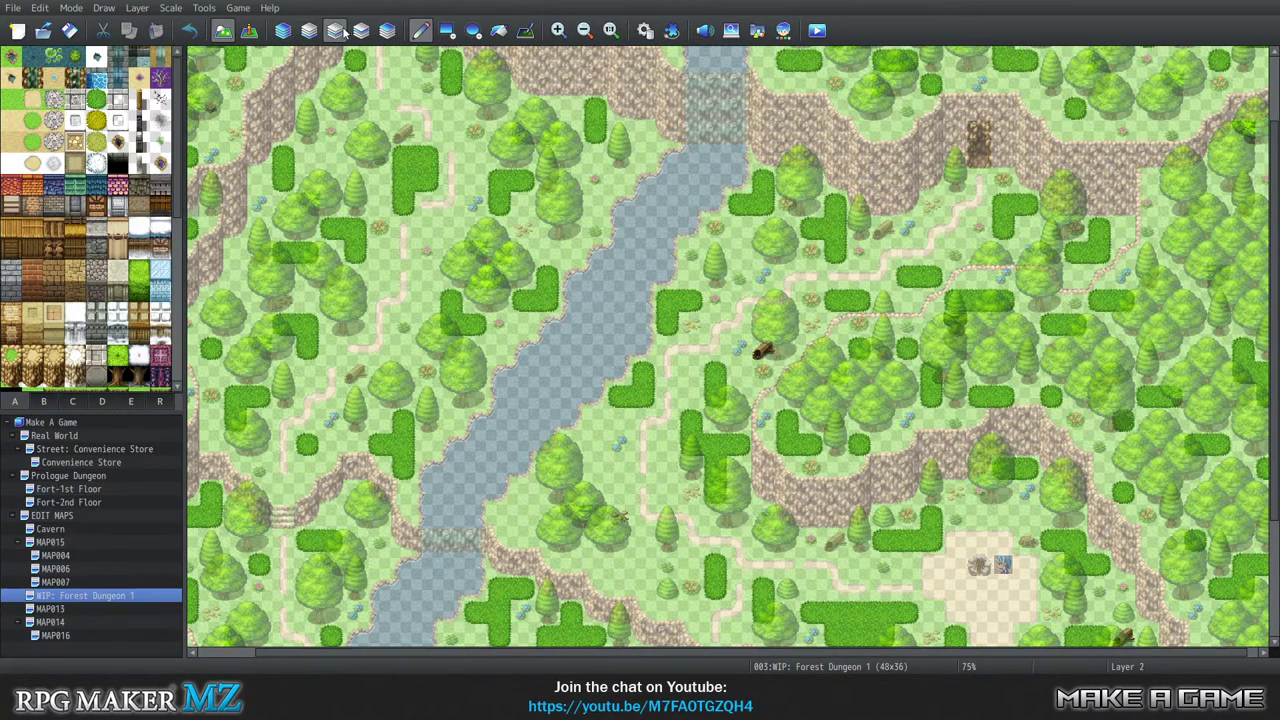
{"action": "left_click", "coordinate": [362, 31]}
{"action": "left_click", "coordinate": [335, 30]}
{"action": "left_click", "coordinate": [283, 30]}
{"action": "left_click", "coordinate": [335, 30]}
{"action": "left_click", "coordinate": [361, 30]}
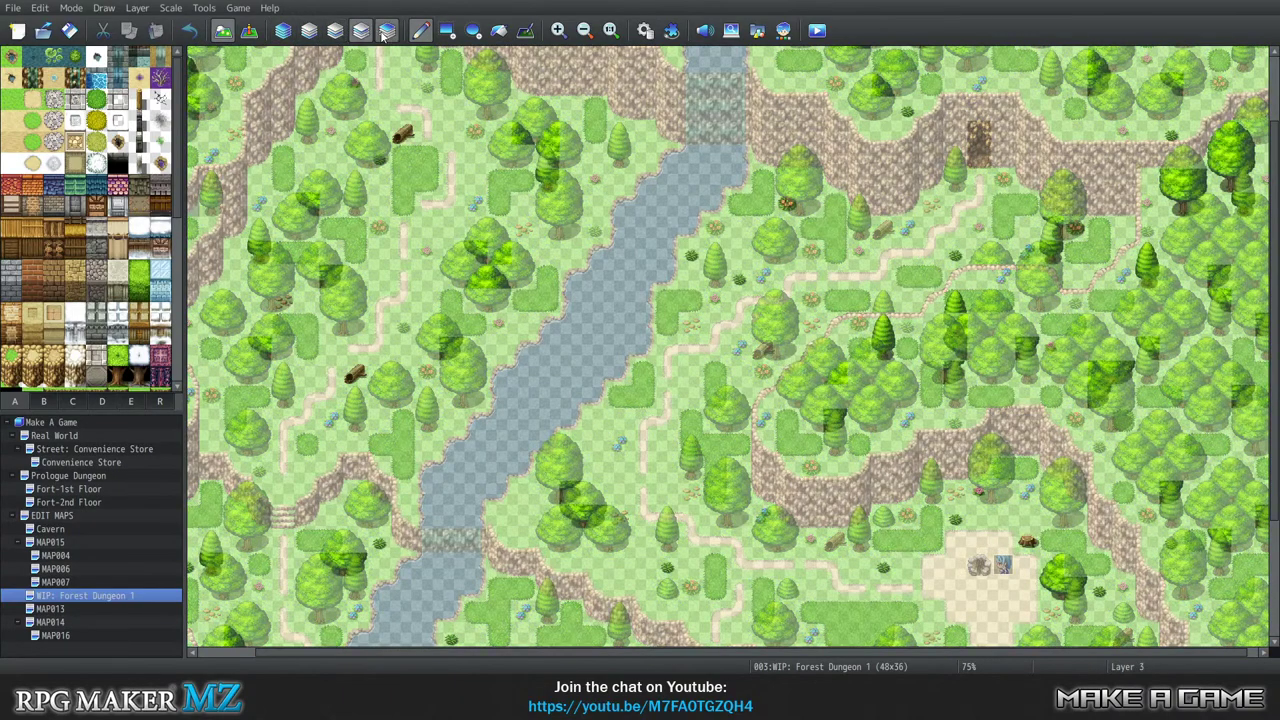
{"action": "left_click", "coordinate": [335, 30]}
{"action": "left_click", "coordinate": [309, 30]}
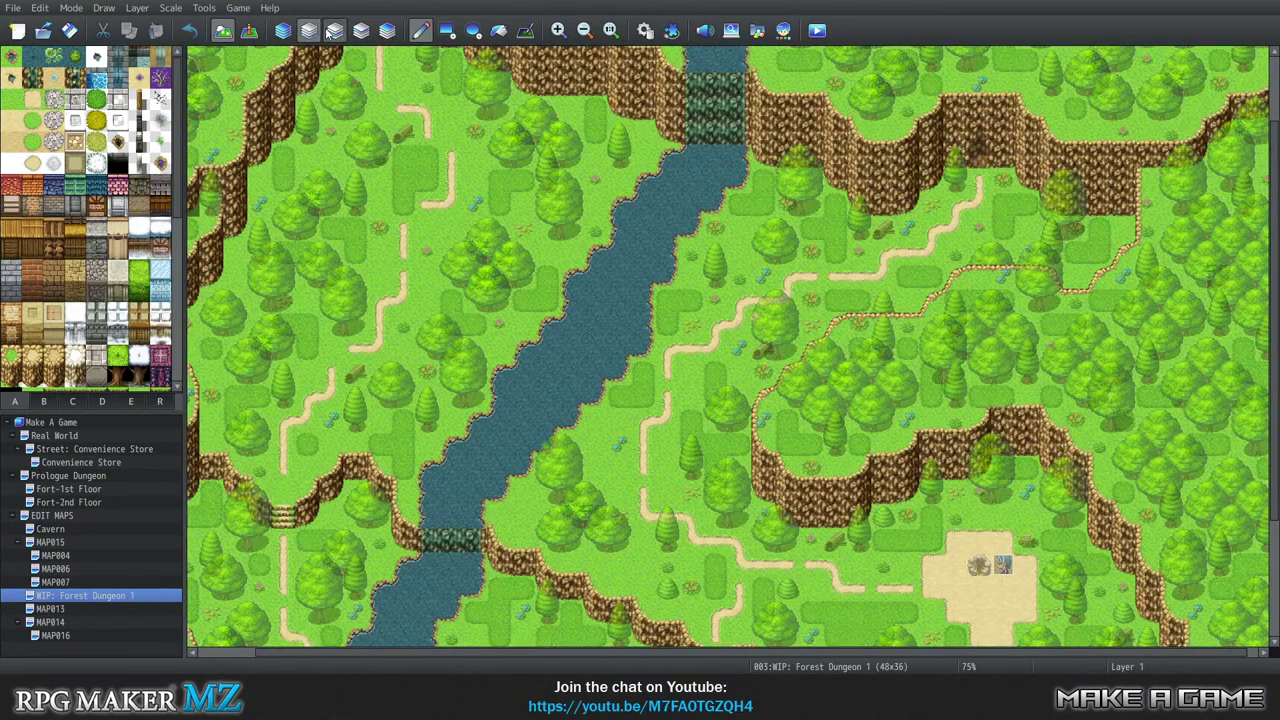
{"action": "left_click", "coordinate": [361, 31]}
{"action": "left_click", "coordinate": [387, 30]}
{"action": "left_click", "coordinate": [361, 30]}
{"action": "left_click", "coordinate": [335, 30]}
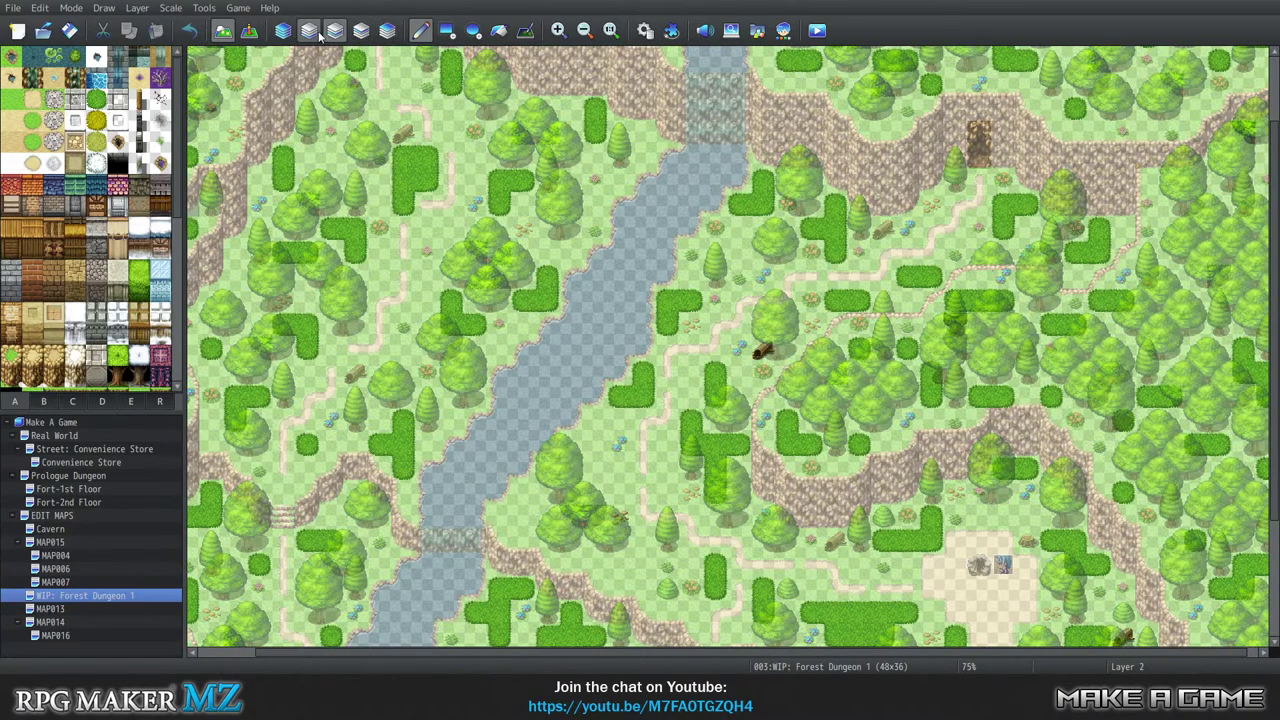
{"action": "left_click", "coordinate": [283, 30]}
{"action": "left_click", "coordinate": [283, 30]}
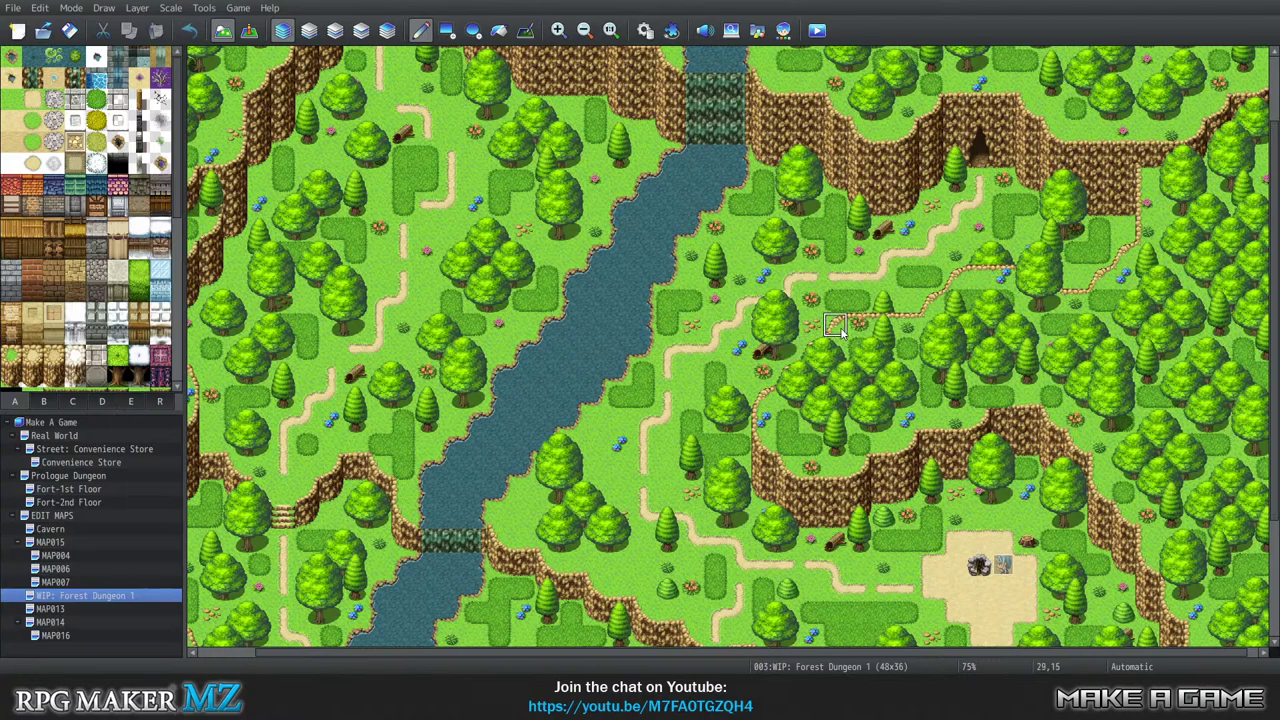
Compare the individual layers in the southern part of the forest map around the bridge and sandy clearing, ending in automatic layer mode.
{"action": "scroll", "coordinate": [835, 330], "scroll_direction": "down", "scroll_amount": 3}
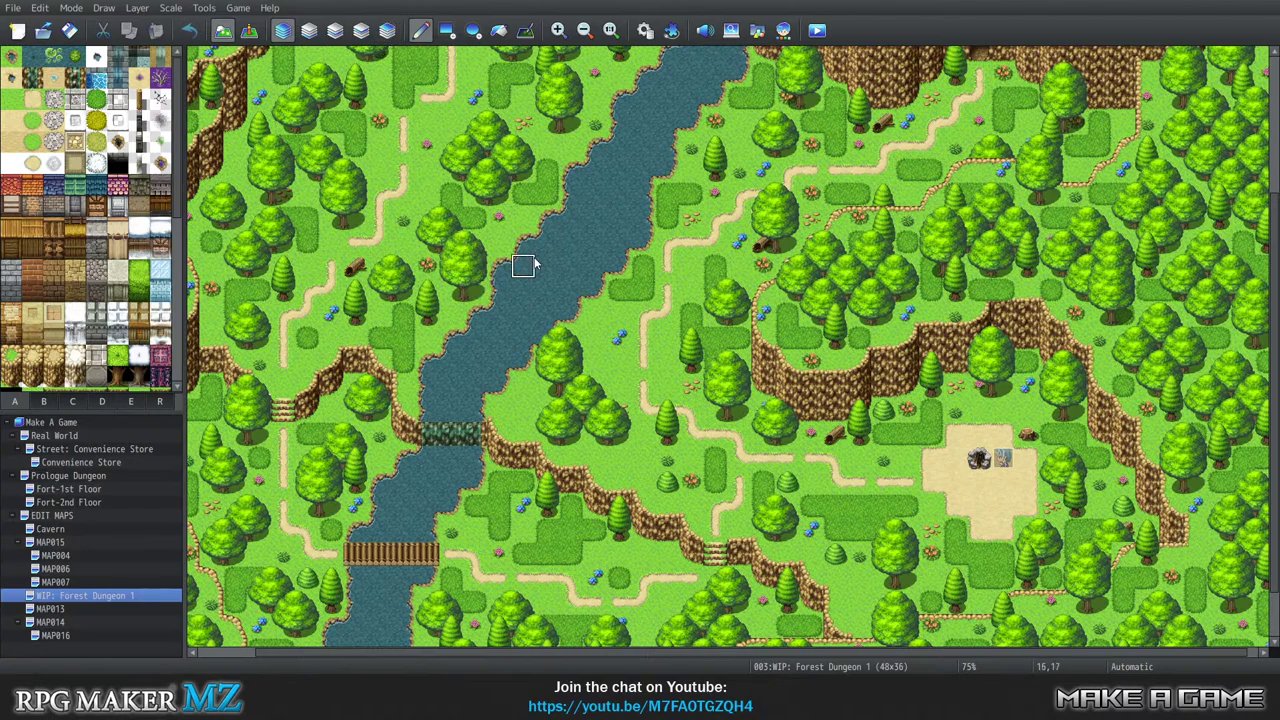
{"action": "left_click", "coordinate": [357, 32]}
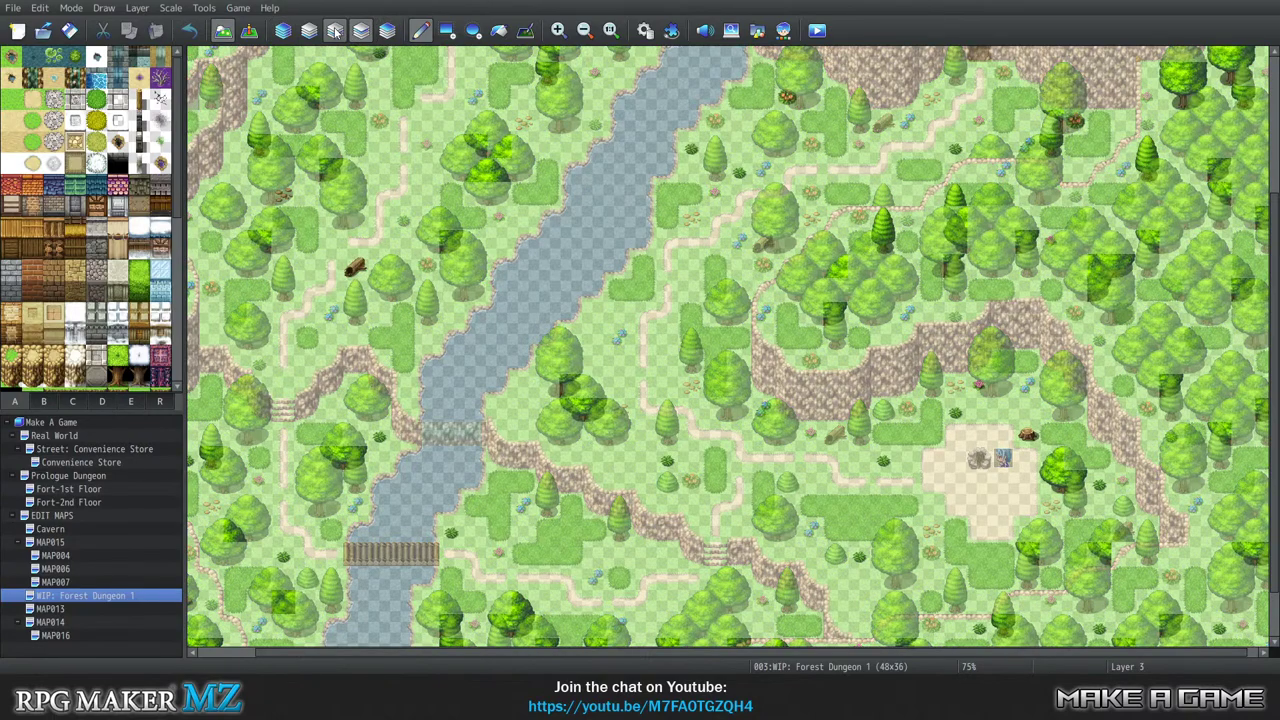
{"action": "left_click", "coordinate": [335, 32]}
{"action": "left_click", "coordinate": [311, 33]}
{"action": "left_click", "coordinate": [335, 32]}
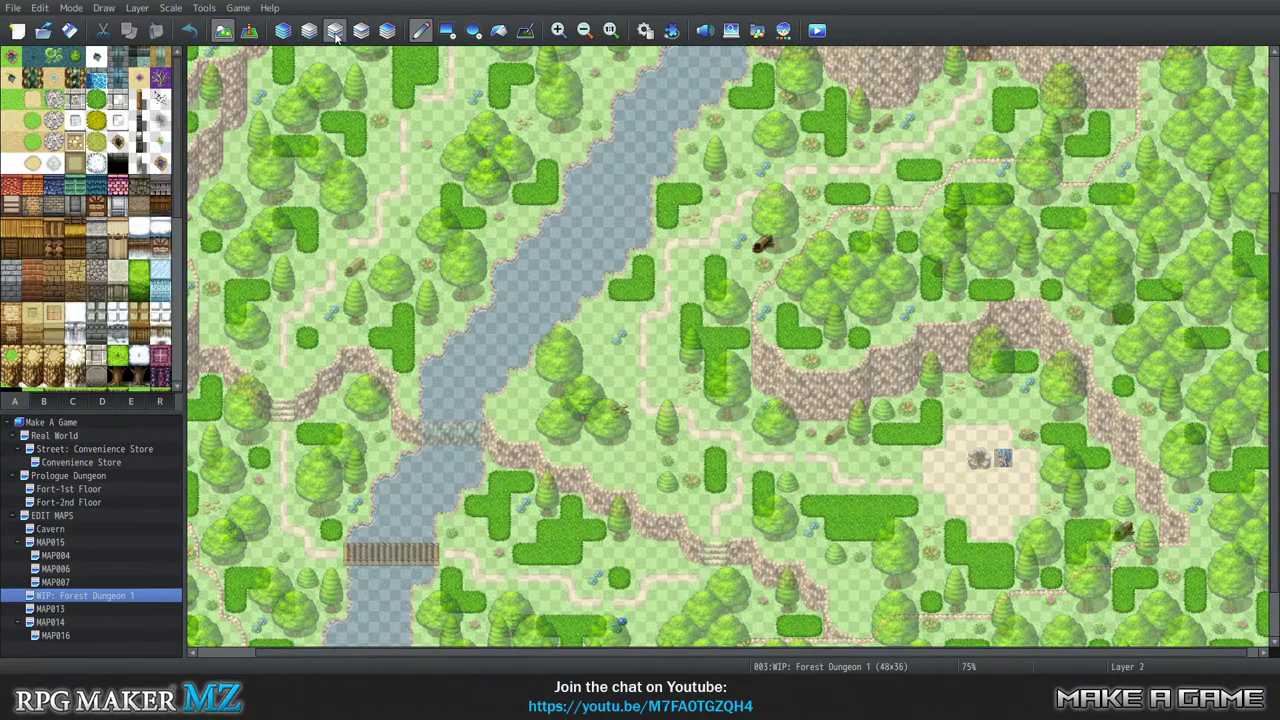
{"action": "left_click", "coordinate": [361, 32]}
{"action": "left_click", "coordinate": [387, 32]}
{"action": "left_click", "coordinate": [361, 32]}
{"action": "left_click", "coordinate": [335, 33]}
{"action": "left_click", "coordinate": [283, 32]}
{"action": "left_click", "coordinate": [309, 32]}
{"action": "left_click", "coordinate": [283, 32]}
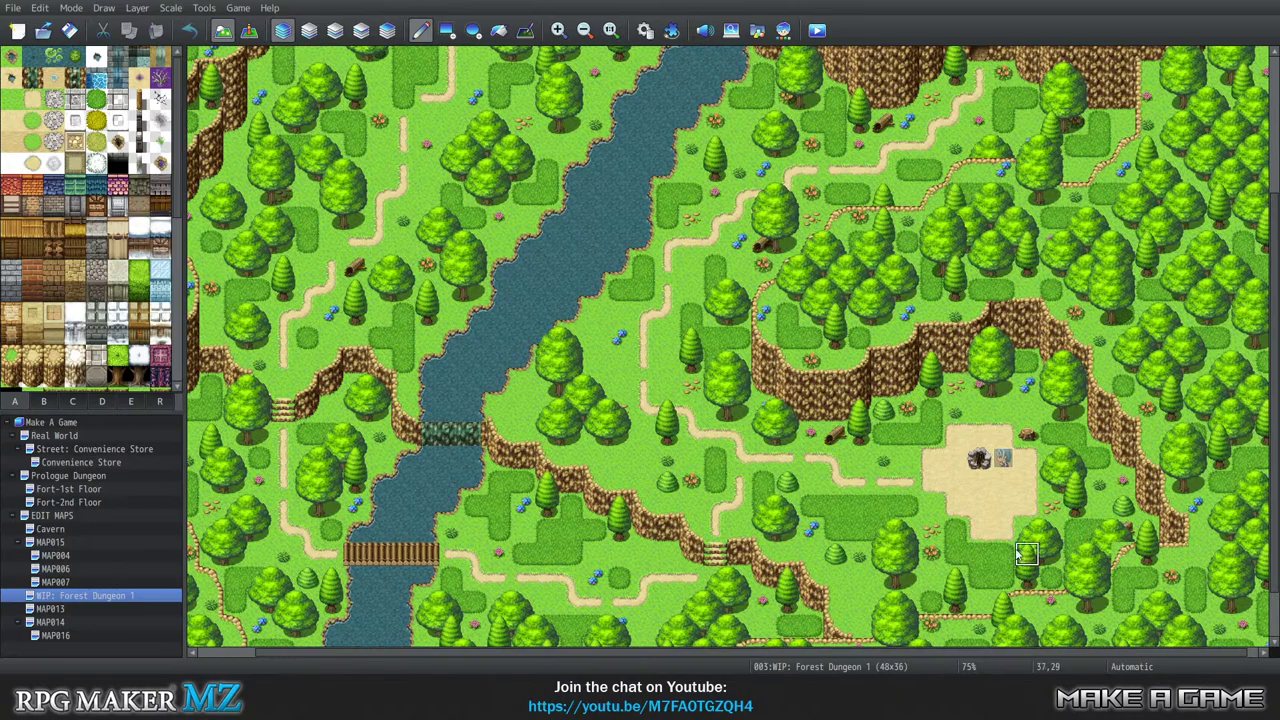
{"action": "scroll", "coordinate": [810, 325], "scroll_direction": "down", "scroll_amount": 1}
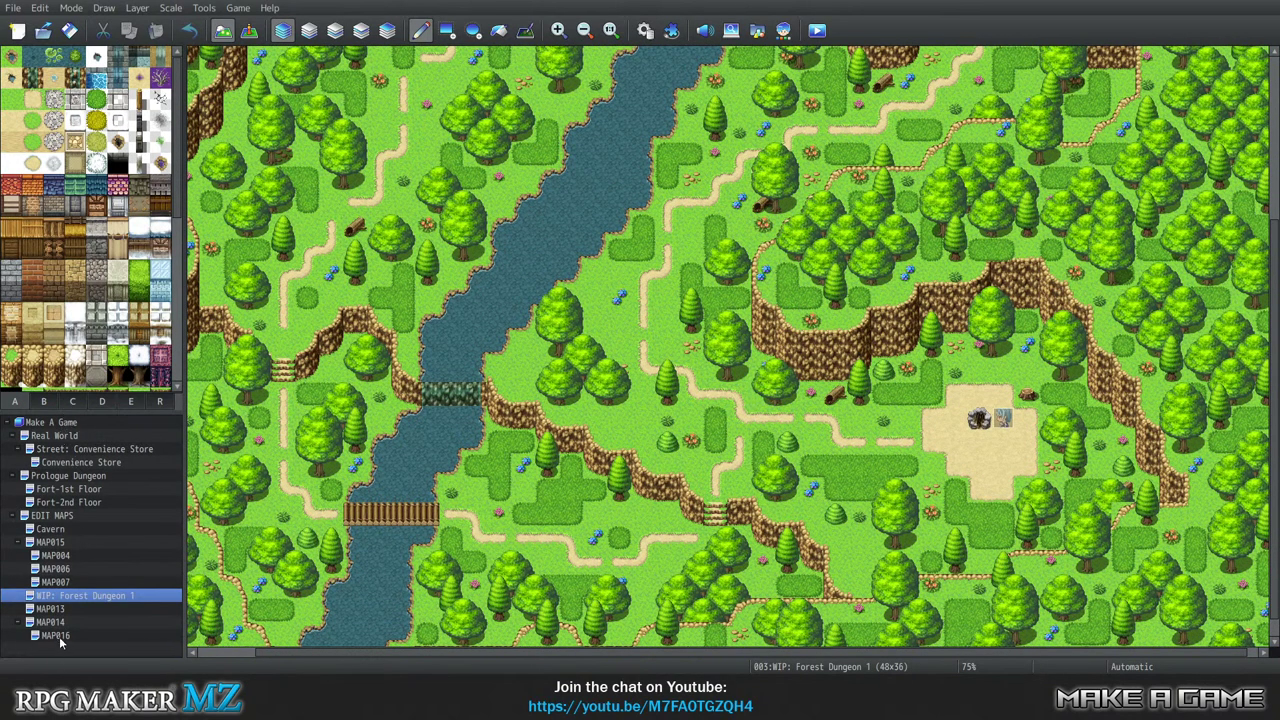
Create a new map under the Make A Game project with the 0016 Outside tileset and view it at 100%.
{"action": "left_click", "coordinate": [55, 422]}
{"action": "right_click", "coordinate": [55, 422]}
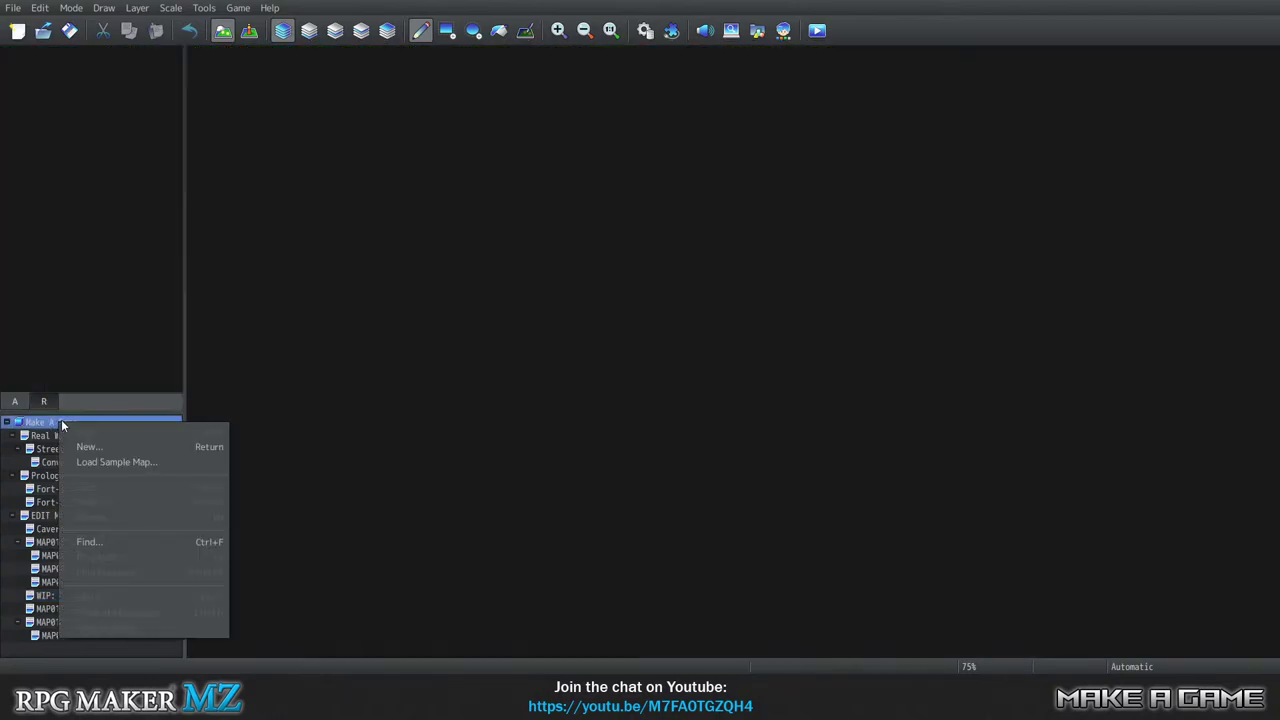
{"action": "left_click", "coordinate": [85, 446]}
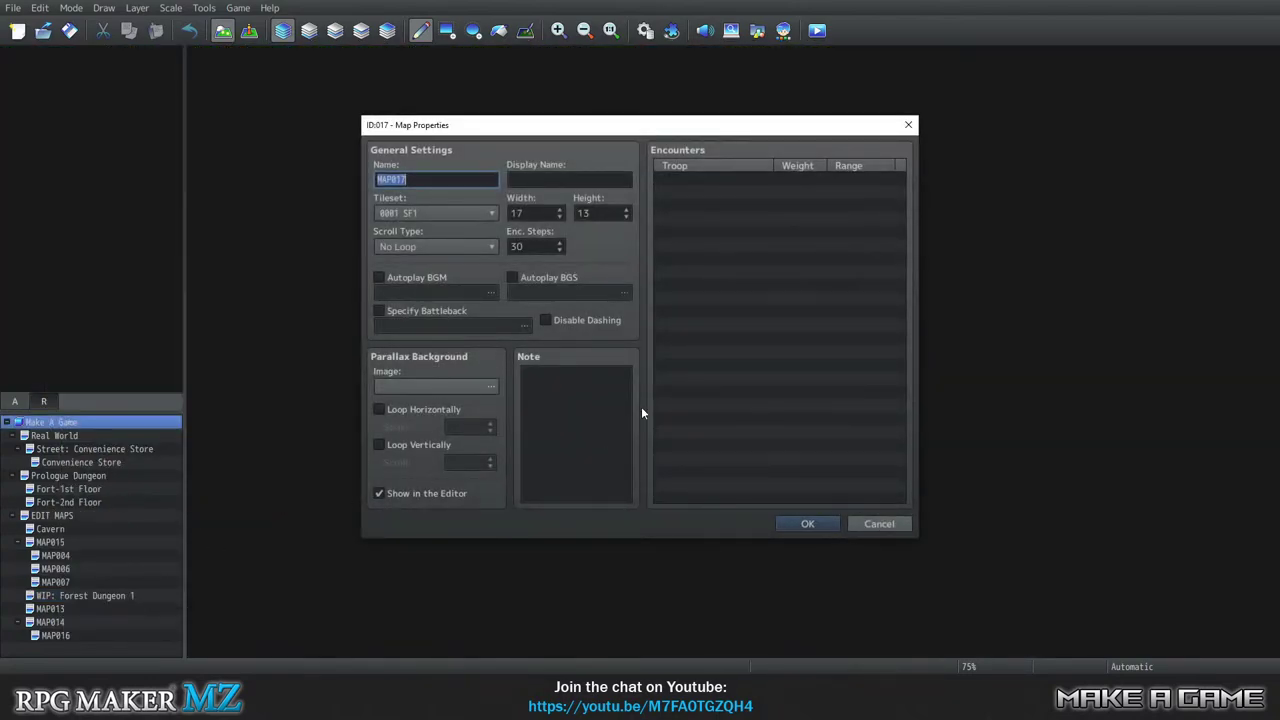
{"action": "left_click", "coordinate": [422, 213]}
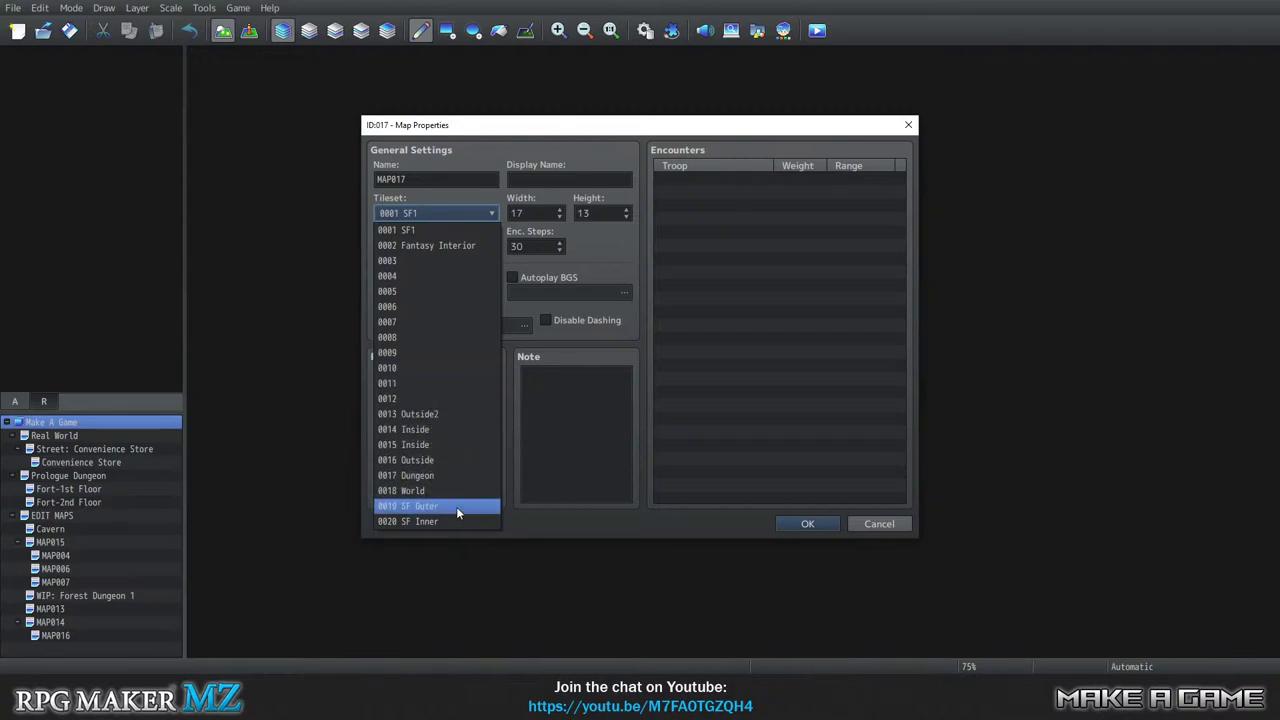
{"action": "left_click", "coordinate": [438, 460]}
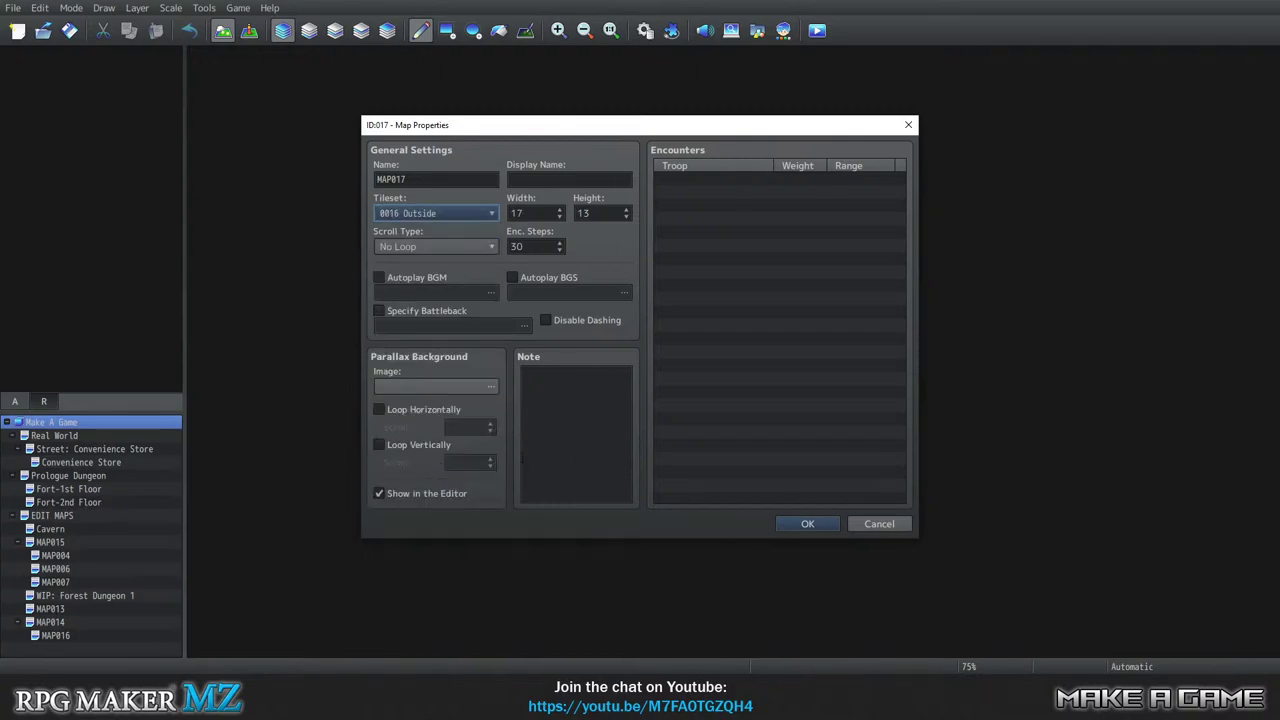
{"action": "left_click", "coordinate": [807, 524]}
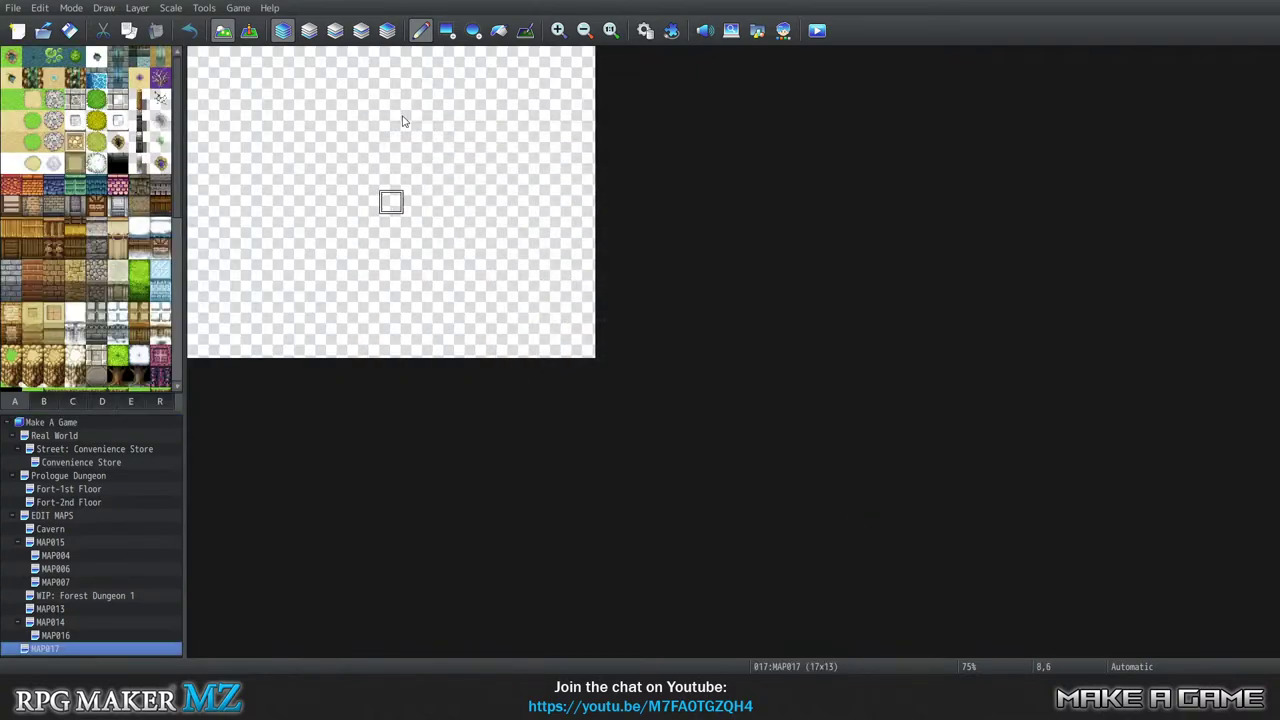
{"action": "left_click", "coordinate": [608, 32]}
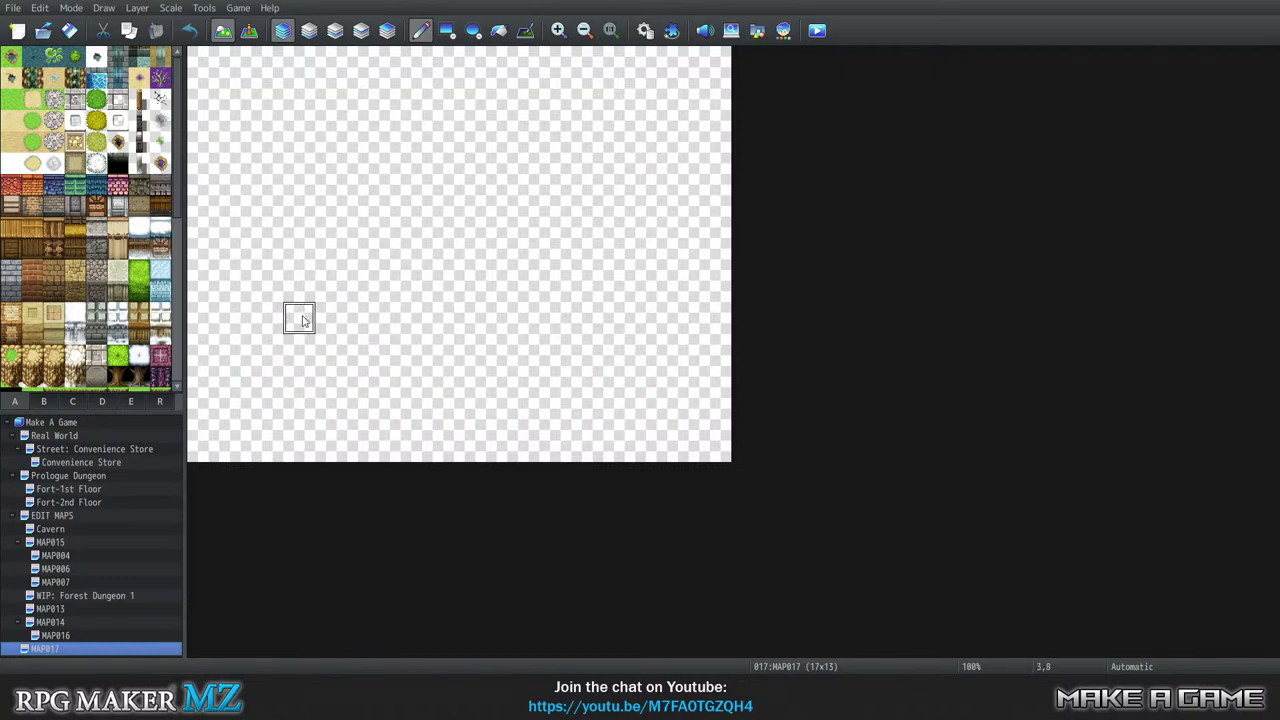
Look through the A tiles available for the new map.
{"action": "scroll", "coordinate": [50, 241], "scroll_direction": "down", "scroll_amount": 7}
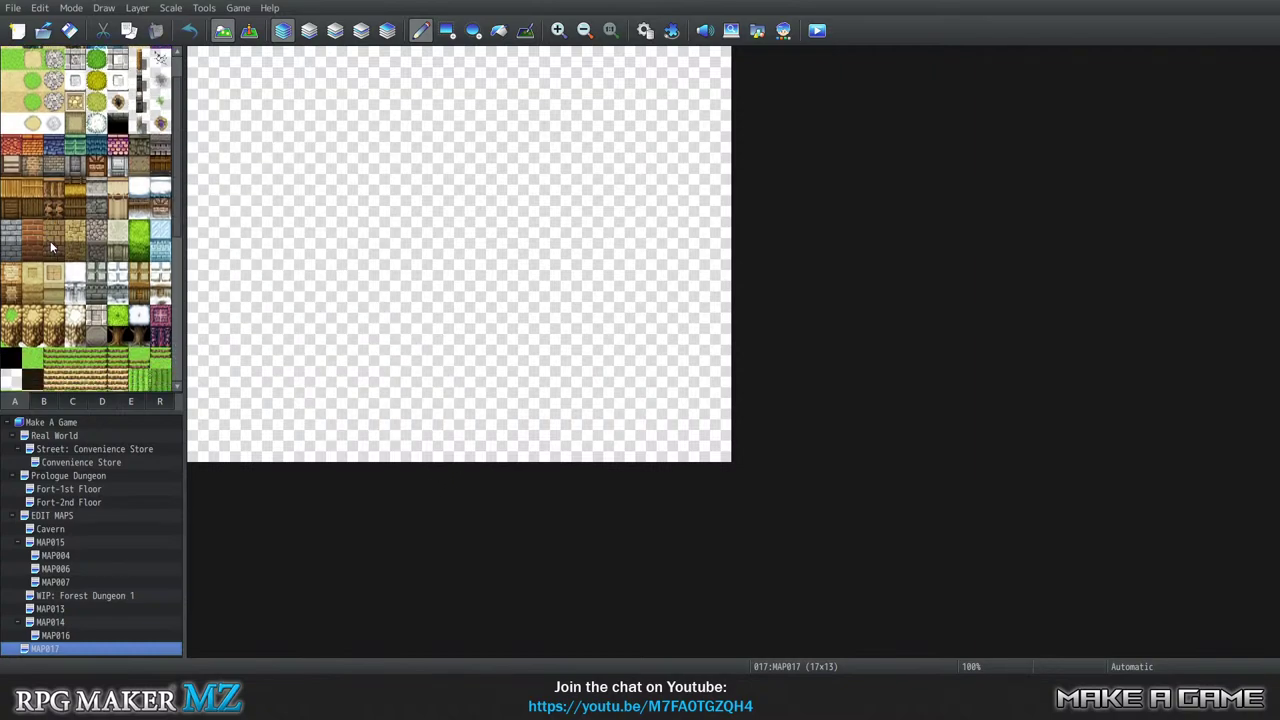
{"action": "scroll", "coordinate": [70, 262], "scroll_direction": "up", "scroll_amount": 6}
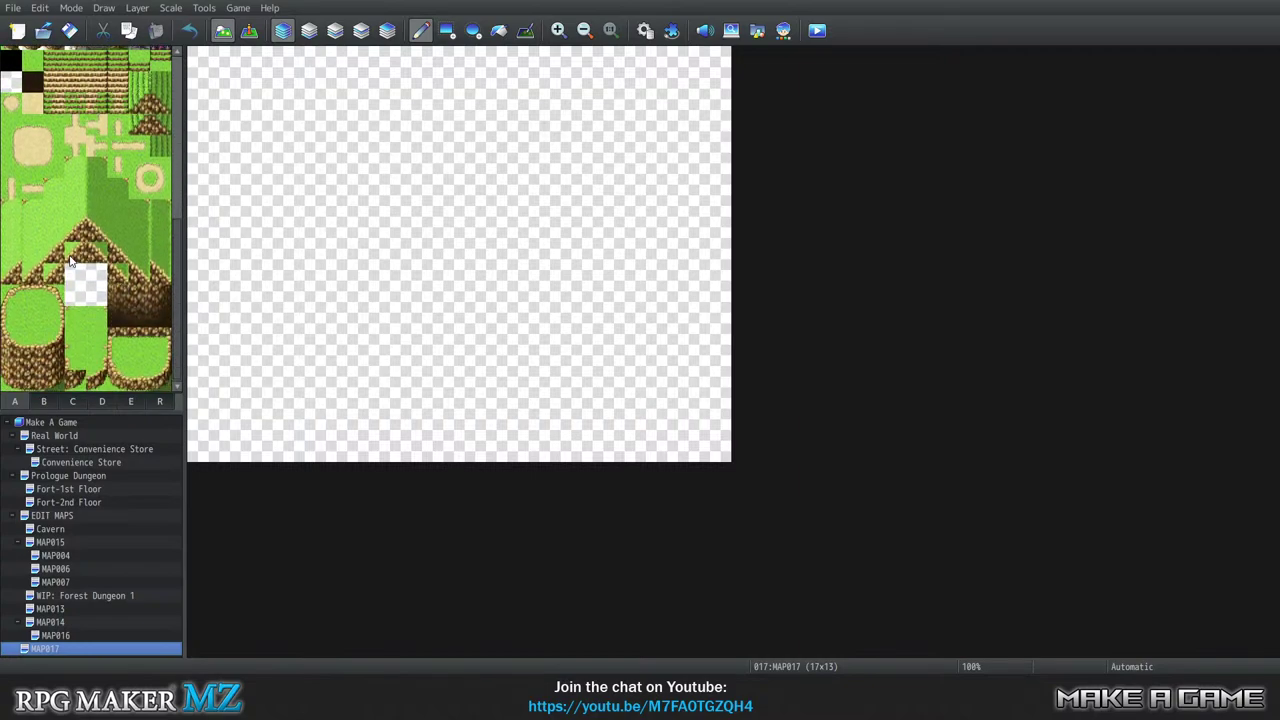
{"action": "scroll", "coordinate": [72, 262], "scroll_direction": "up", "scroll_amount": 2}
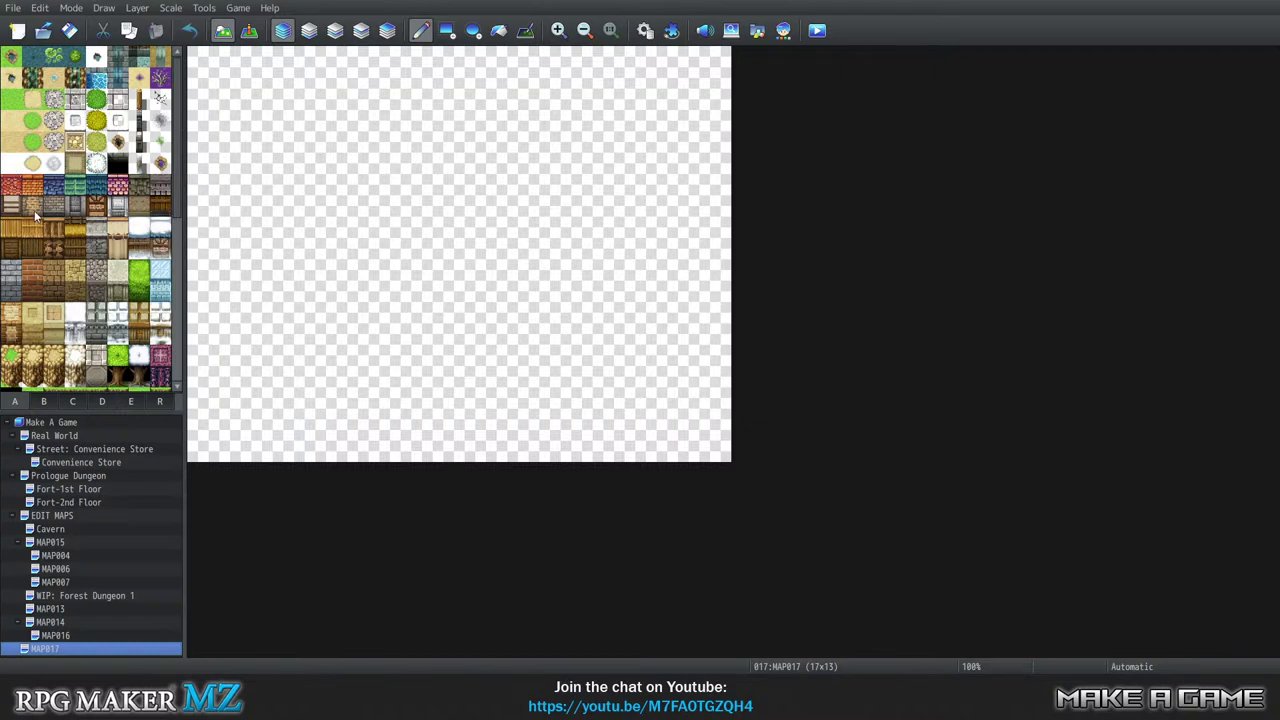
{"action": "scroll", "coordinate": [105, 252], "scroll_direction": "down", "scroll_amount": 2}
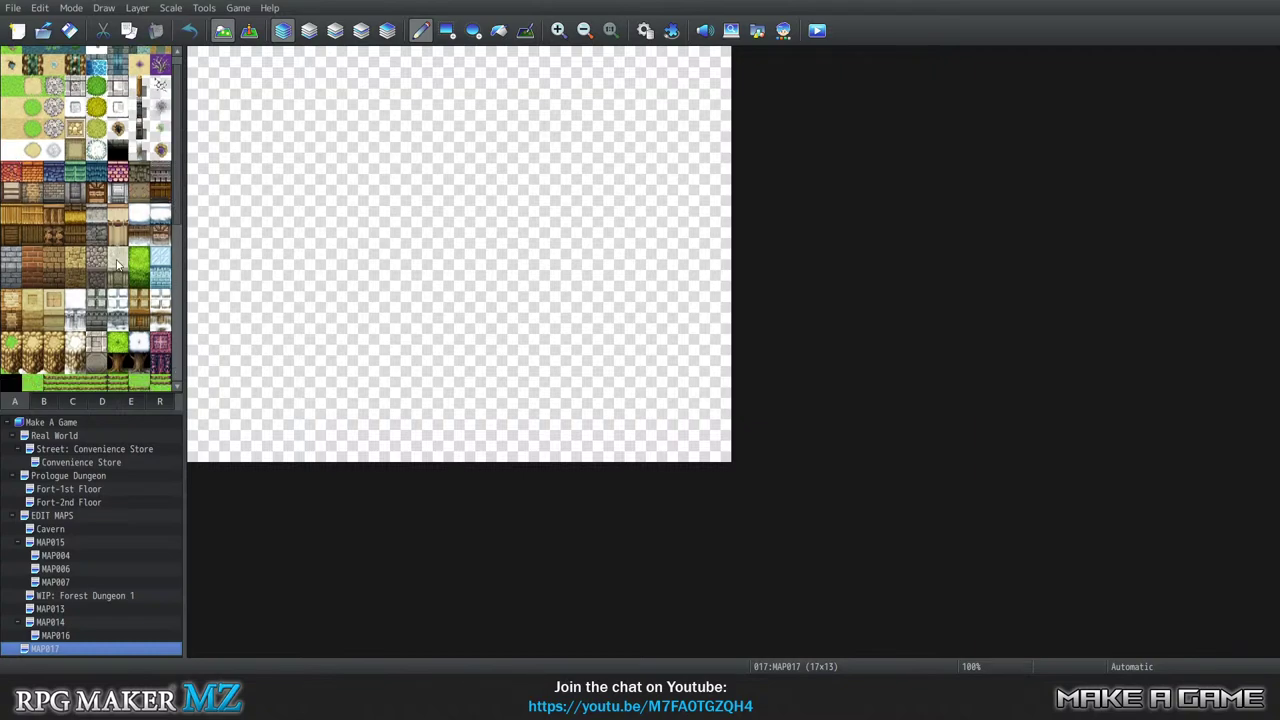
{"action": "scroll", "coordinate": [124, 254], "scroll_direction": "up", "scroll_amount": 2}
Open the 0016 Outside tileset in the database and examine its A tiles down to the hill tiles.
{"action": "left_click", "coordinate": [203, 9]}
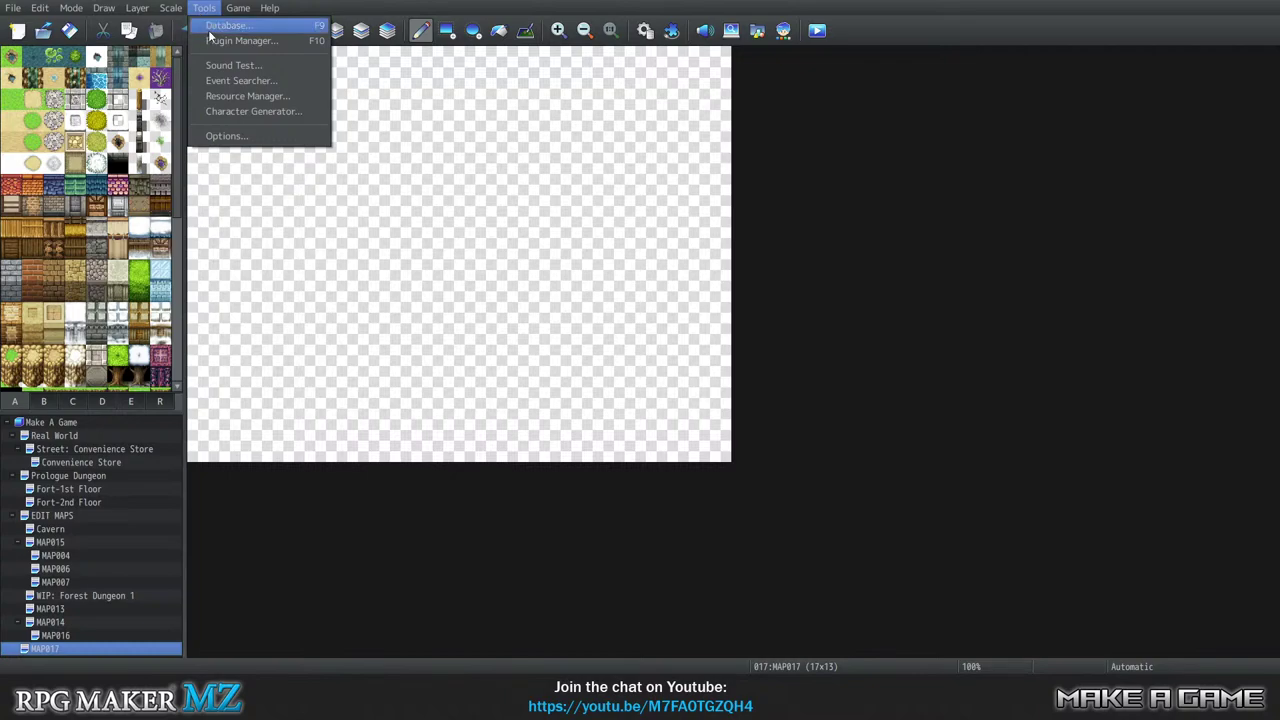
{"action": "left_click", "coordinate": [208, 27]}
{"action": "left_click", "coordinate": [298, 331]}
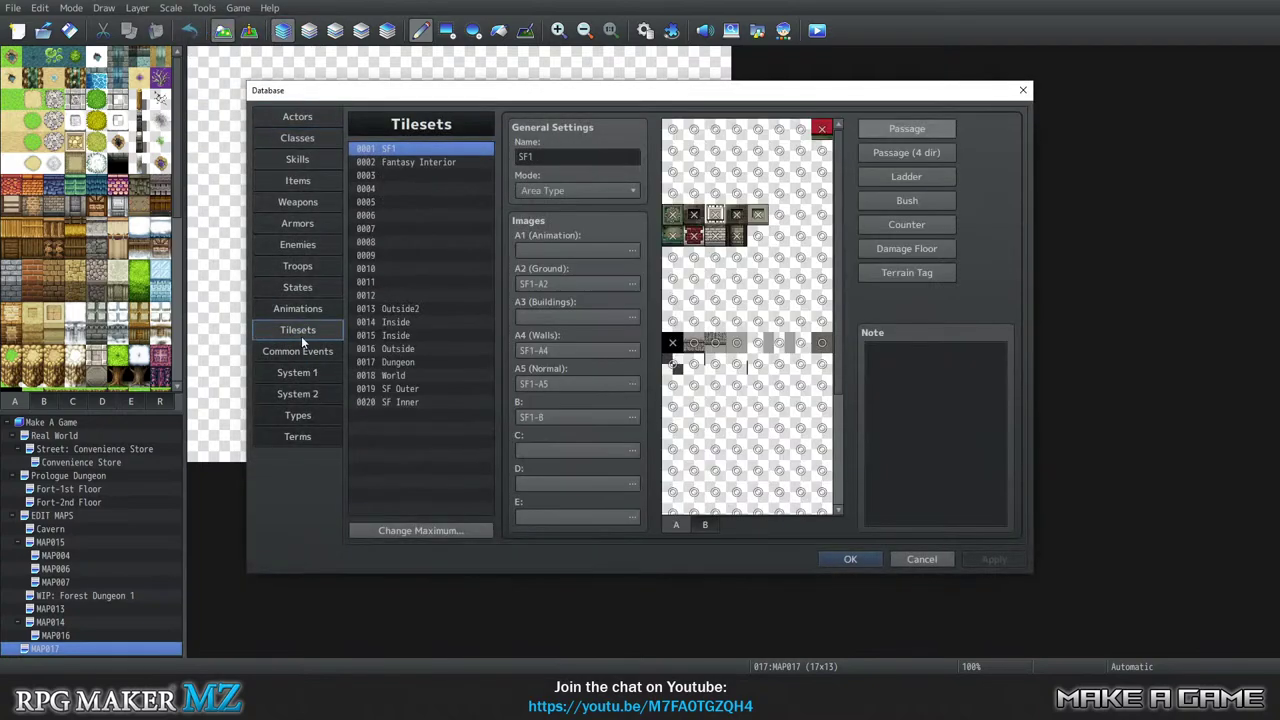
{"action": "left_click", "coordinate": [424, 351]}
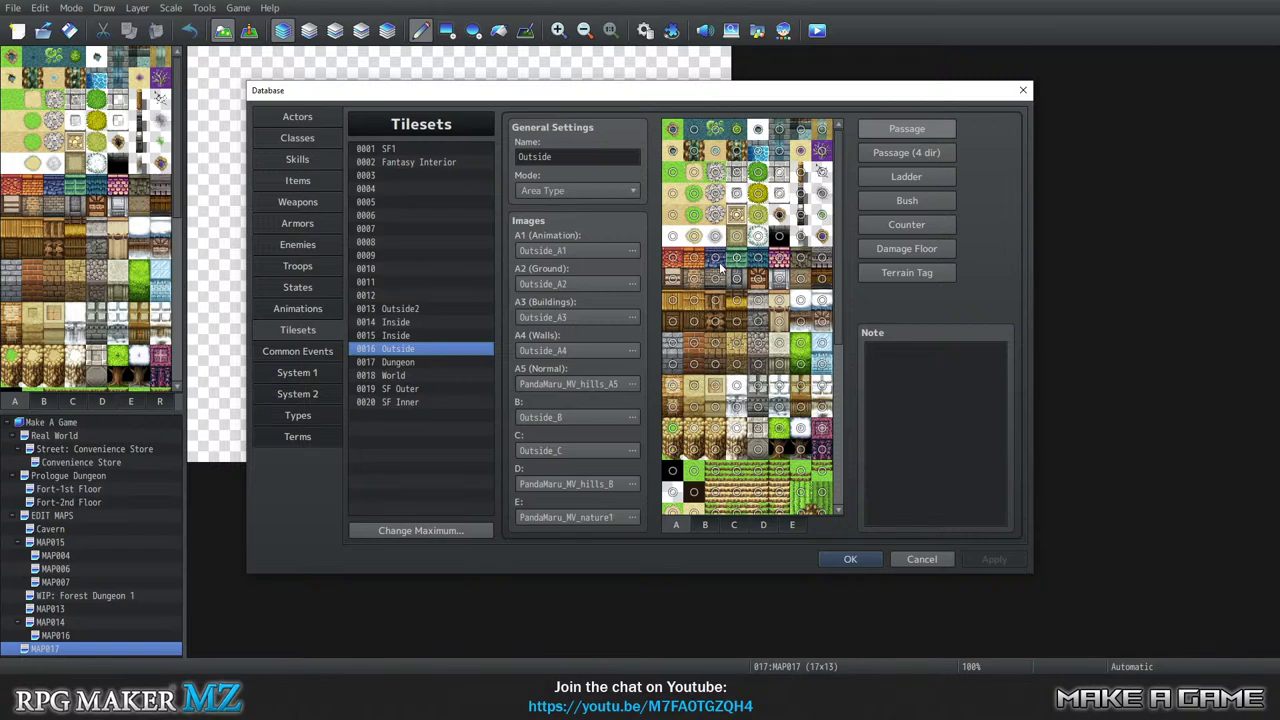
{"action": "scroll", "coordinate": [773, 385], "scroll_direction": "down", "scroll_amount": 3}
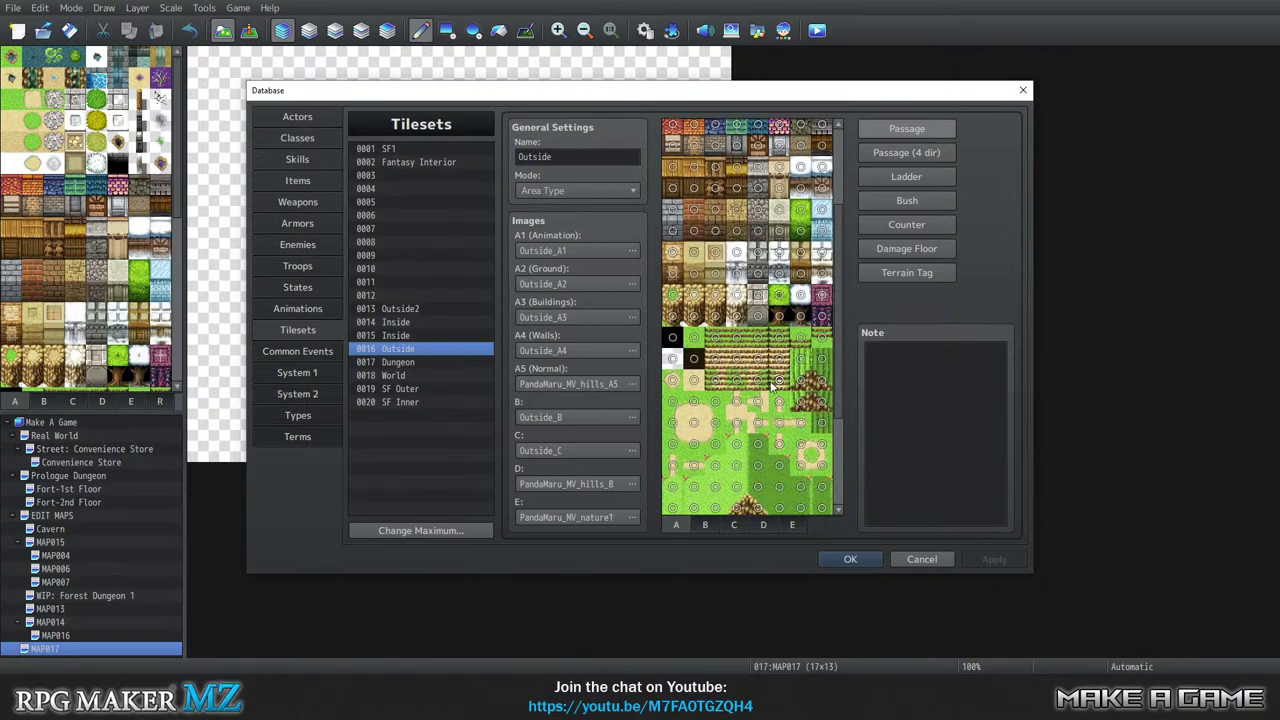
{"action": "scroll", "coordinate": [771, 385], "scroll_direction": "down", "scroll_amount": 5}
{"action": "scroll", "coordinate": [771, 385], "scroll_direction": "down", "scroll_amount": 1}
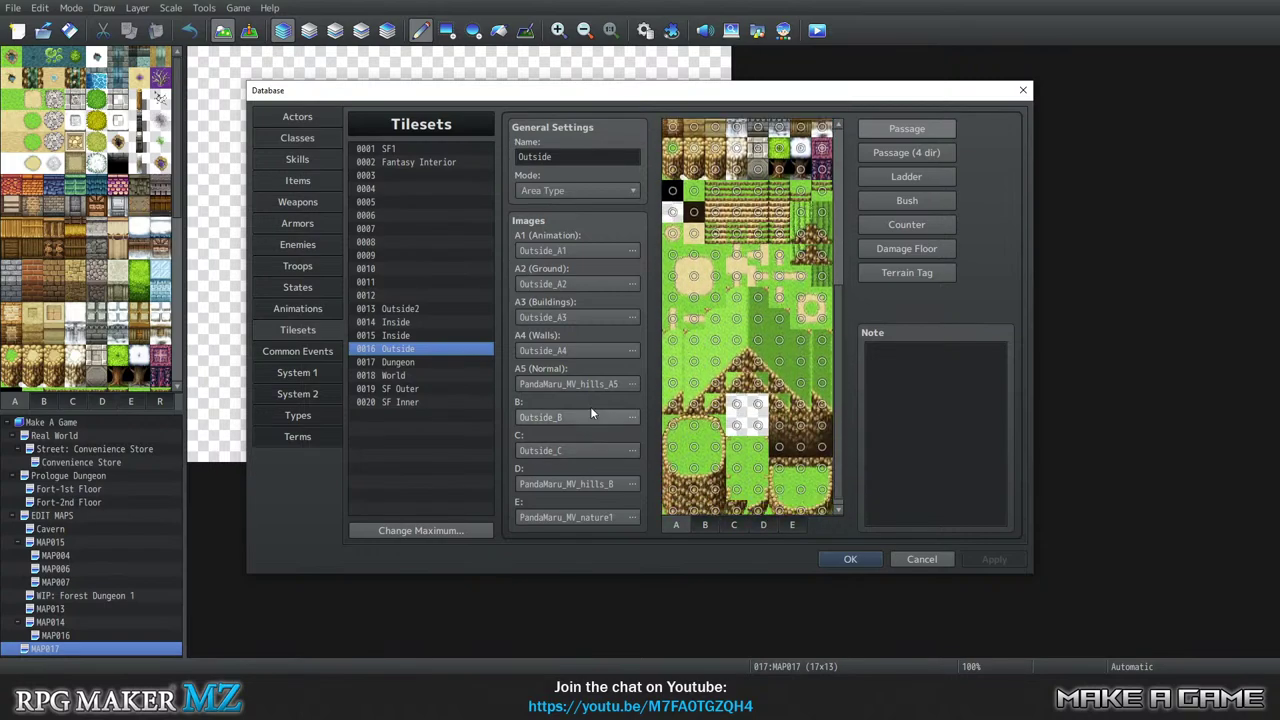
Look through the B, C and D tile sets of the Outside tileset and close the database.
{"action": "left_click", "coordinate": [705, 525]}
{"action": "left_click", "coordinate": [734, 525]}
{"action": "left_click", "coordinate": [763, 525]}
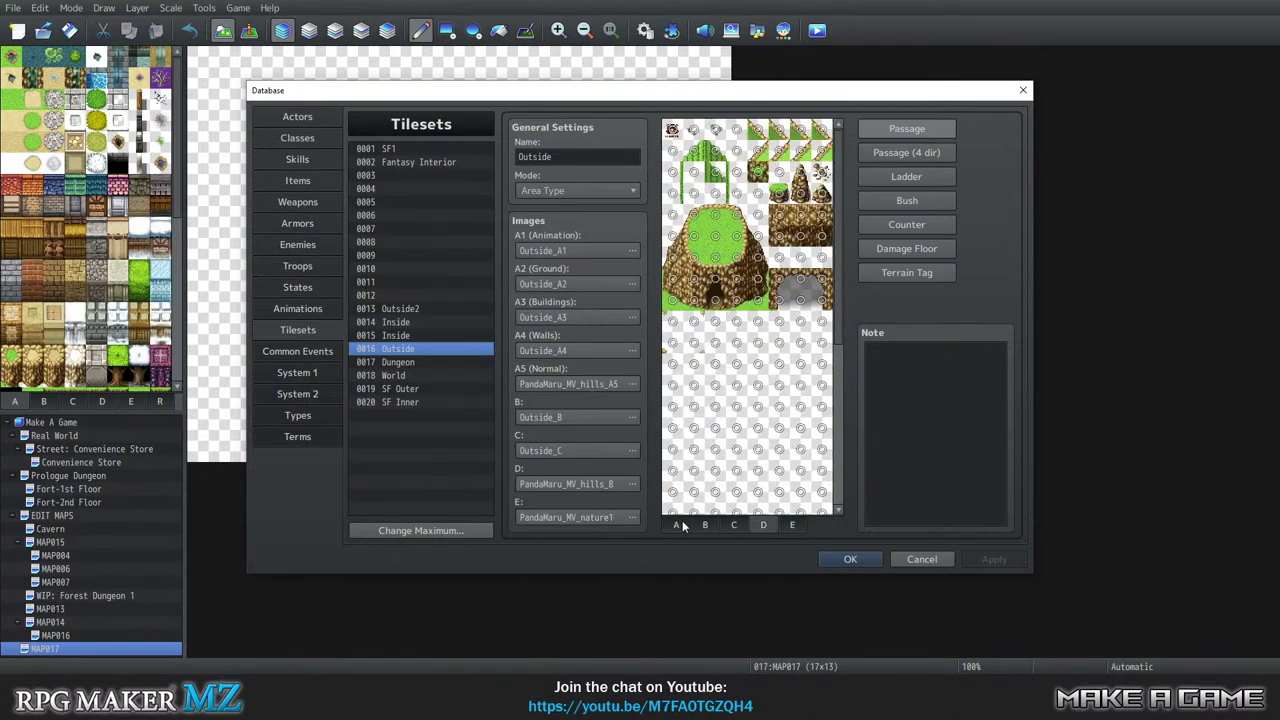
{"action": "left_click", "coordinate": [681, 525]}
{"action": "left_click", "coordinate": [1022, 90]}
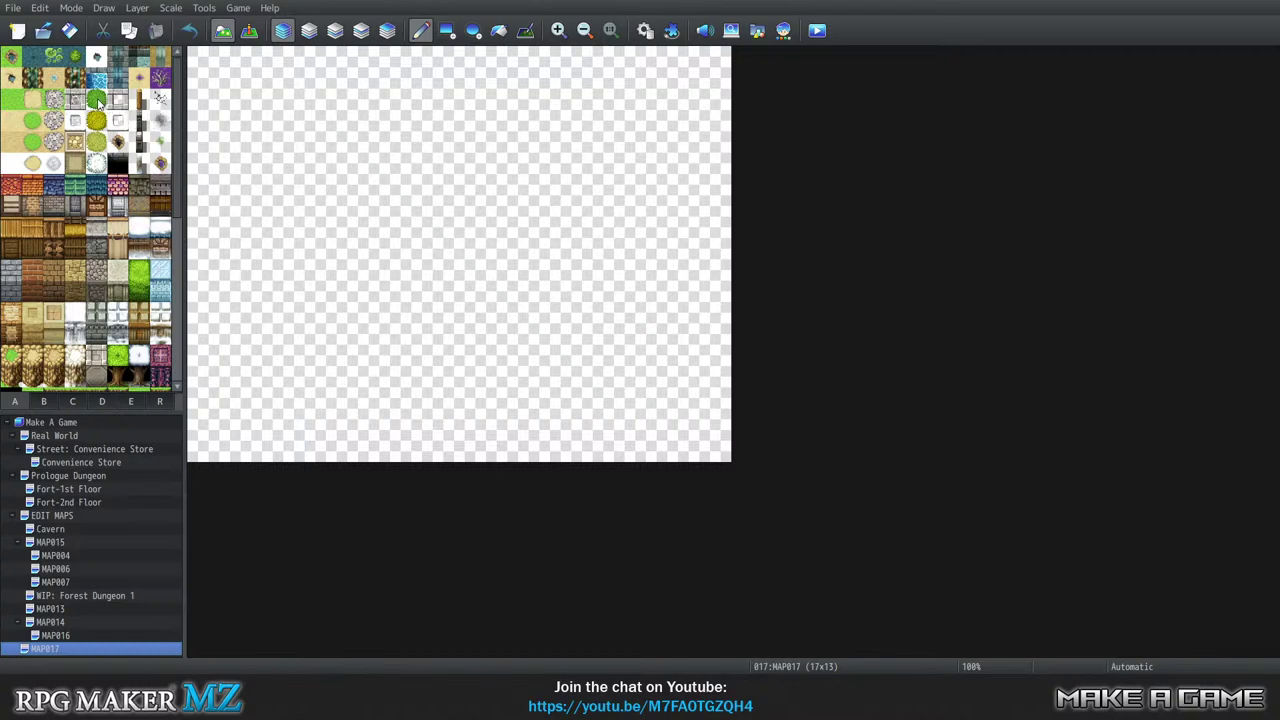
Place three single pond tiles on the empty map at 5,4, 8,6 and 8,4 using the first A water tile.
{"action": "left_click", "coordinate": [12, 57]}
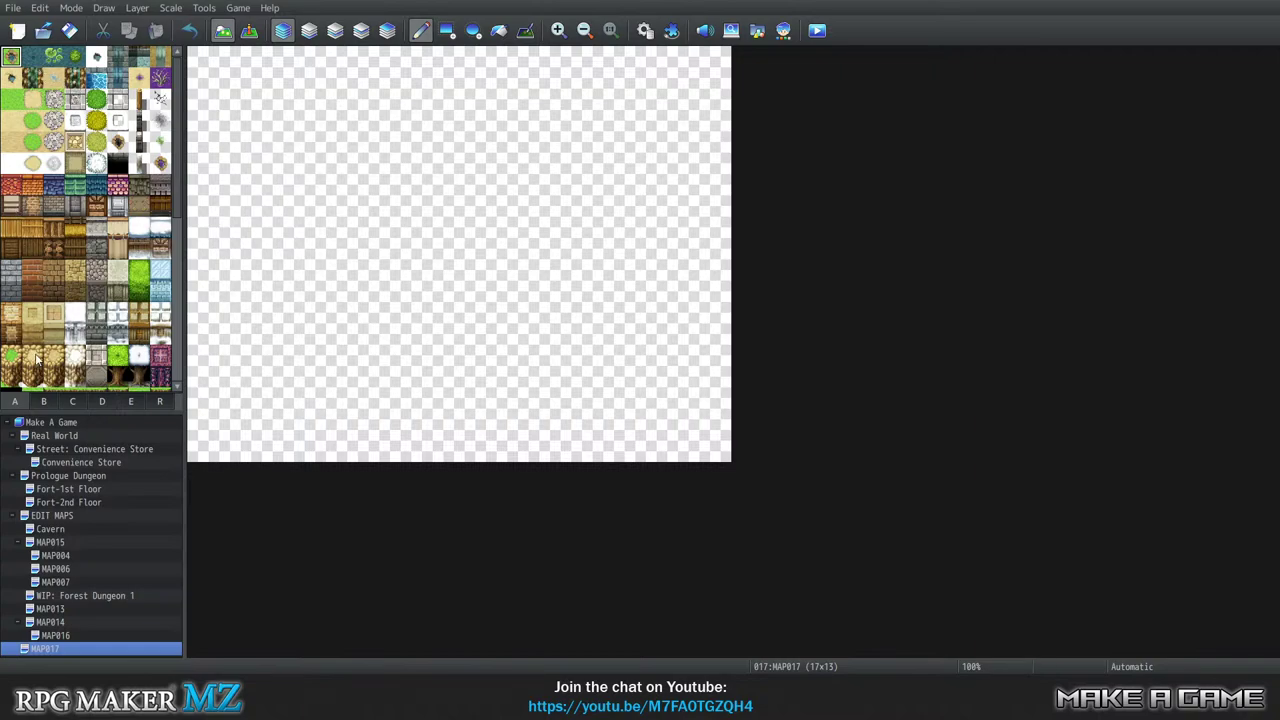
{"action": "scroll", "coordinate": [40, 345], "scroll_direction": "down", "scroll_amount": 2}
{"action": "scroll", "coordinate": [45, 330], "scroll_direction": "up", "scroll_amount": 2}
{"action": "left_click", "coordinate": [365, 192]}
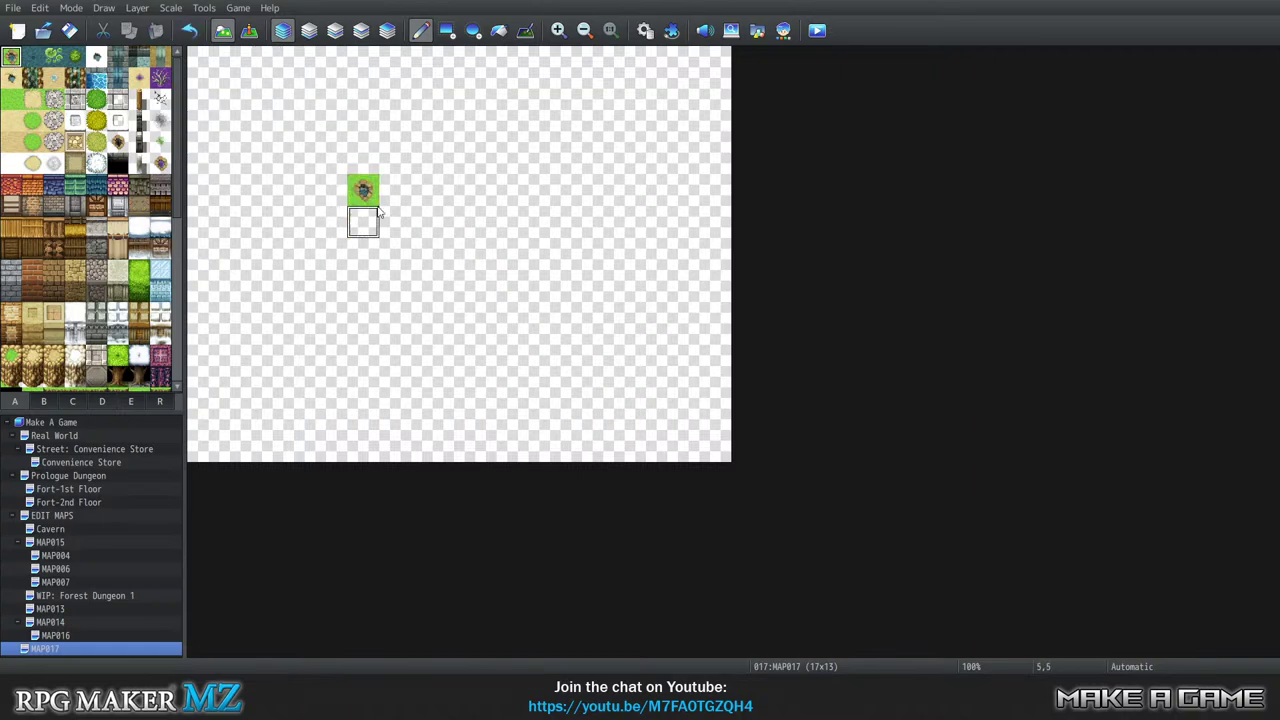
{"action": "left_click", "coordinate": [461, 254]}
{"action": "left_click", "coordinate": [464, 194]}
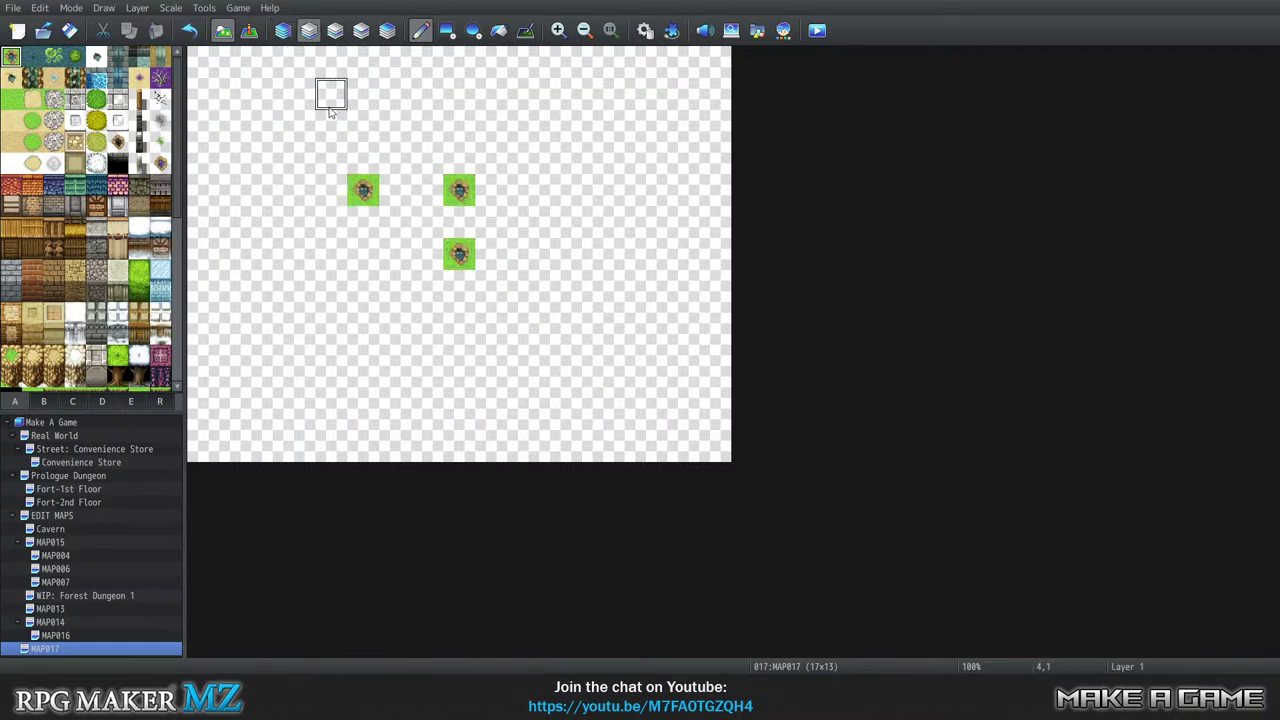
Paint a two-by-two block of the brick building wall tile on Layer 1, below and to the left of the ponds.
{"action": "left_click", "coordinate": [335, 30]}
{"action": "left_click", "coordinate": [312, 33]}
{"action": "left_click", "coordinate": [47, 207]}
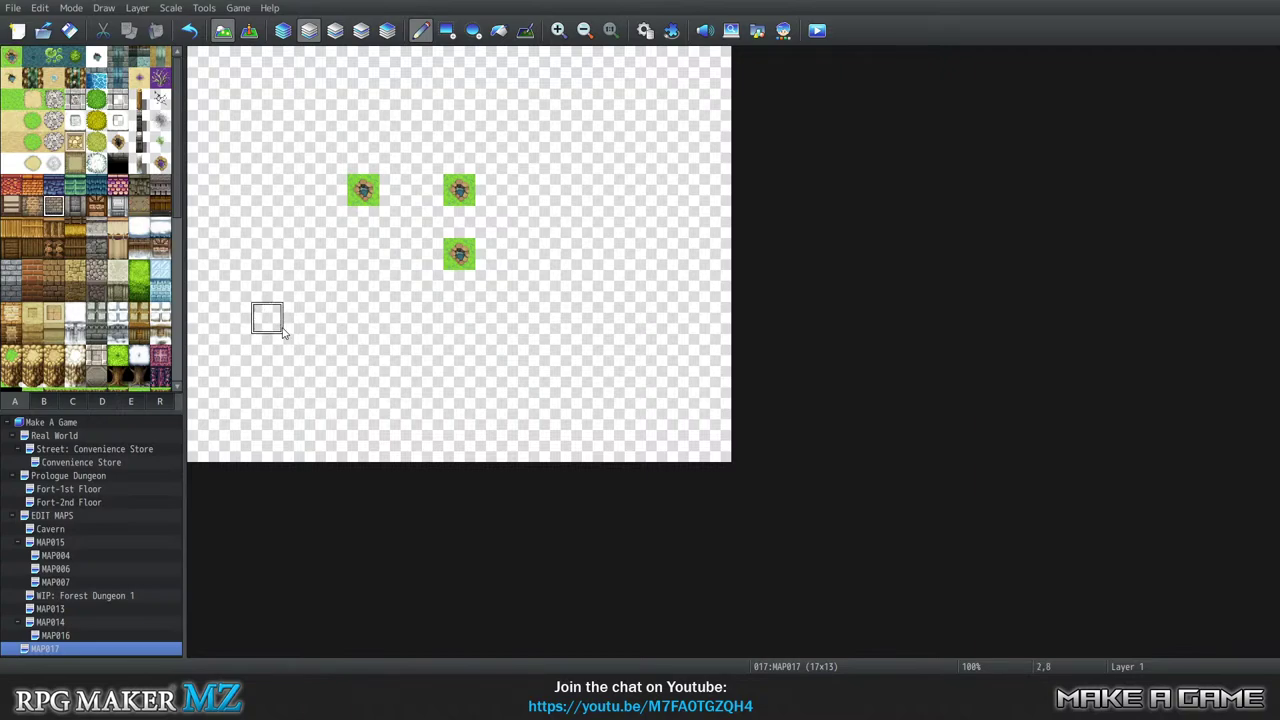
{"action": "left_click_drag", "start_coordinate": [299, 319], "coordinate": [299, 350]}
{"action": "left_click", "coordinate": [331, 319]}
{"action": "left_click", "coordinate": [329, 351]}
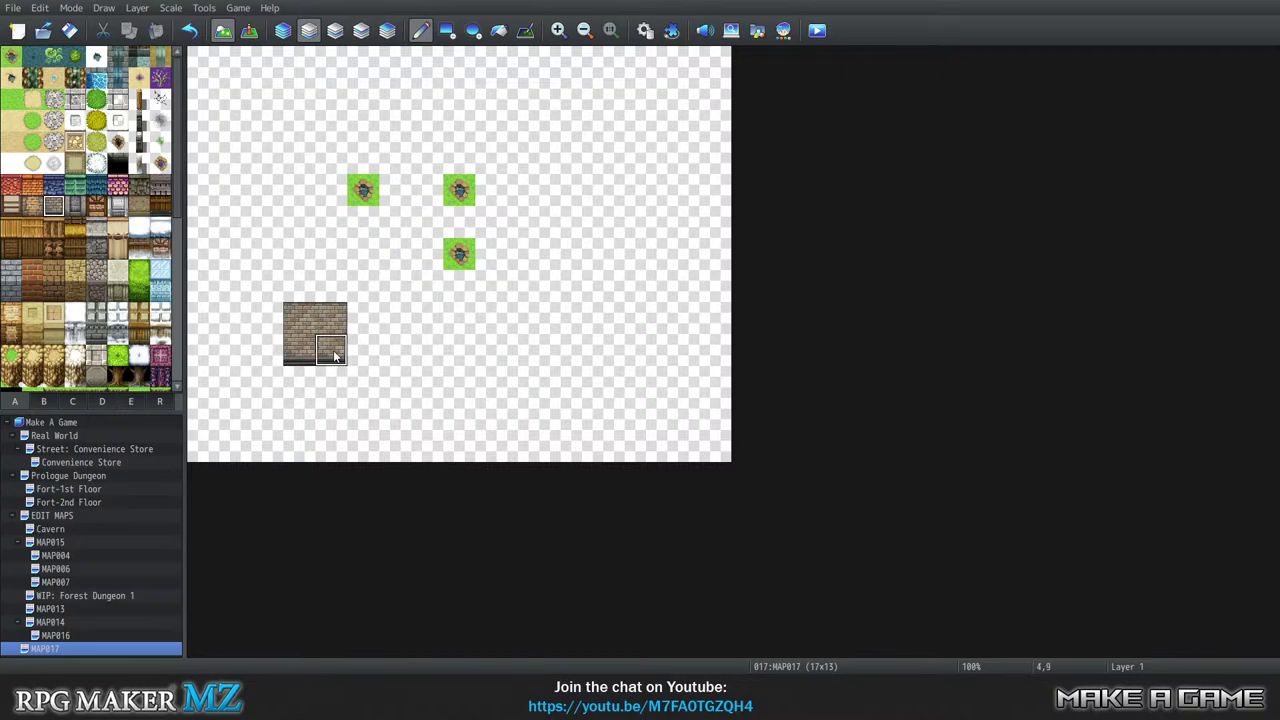
Extend the brick wall block by one column on its east side in automatic layer mode, and check it on Layers 2 and 1.
{"action": "left_click", "coordinate": [332, 32]}
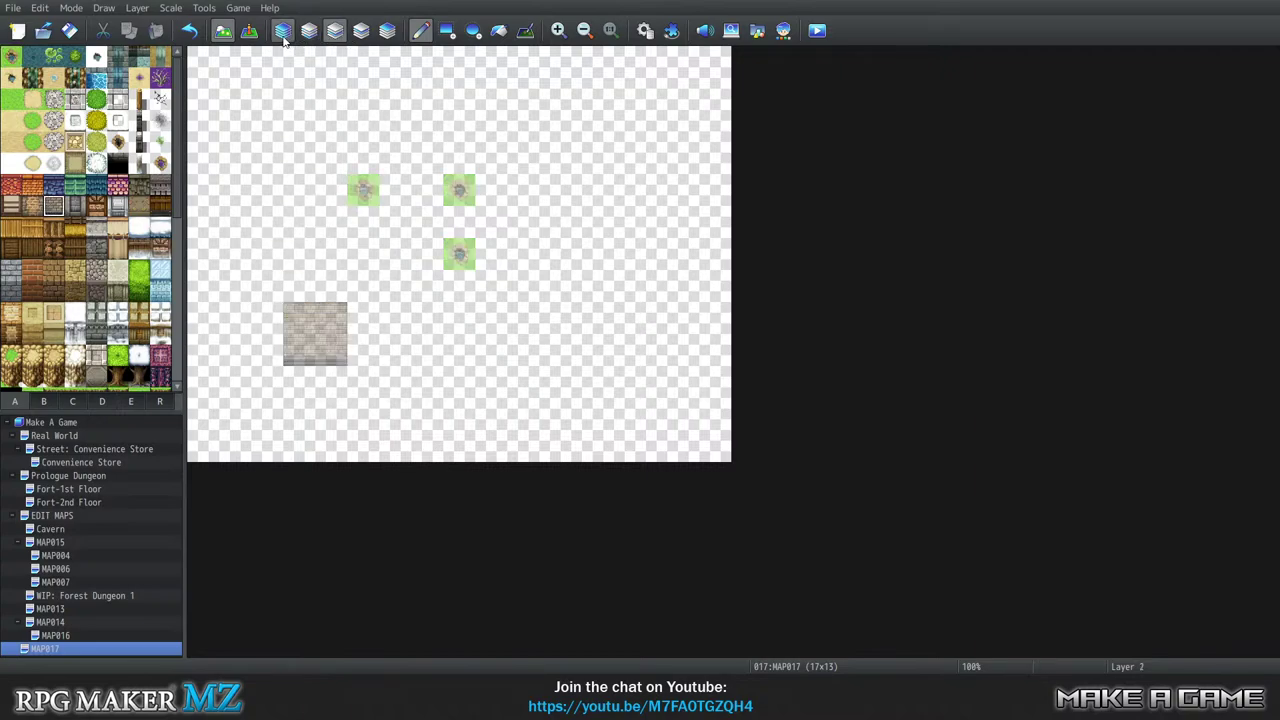
{"action": "left_click", "coordinate": [283, 31]}
{"action": "left_click_drag", "start_coordinate": [363, 351], "coordinate": [363, 319]}
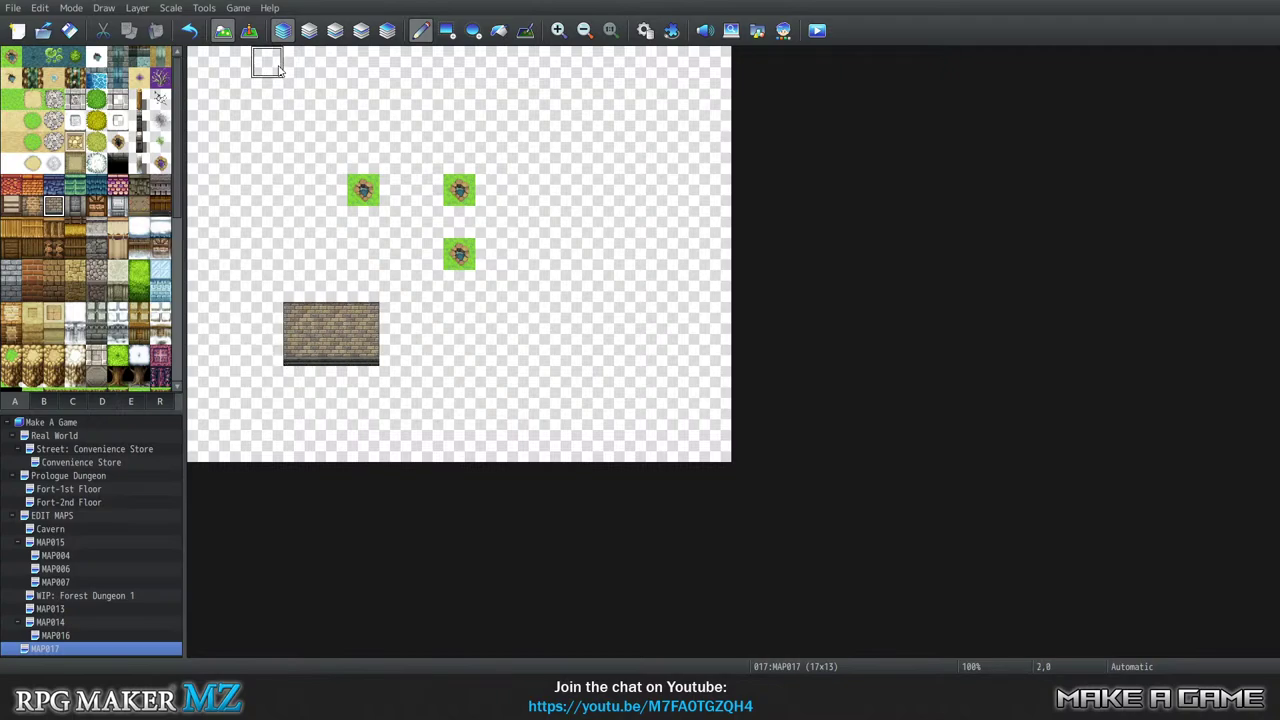
{"action": "left_click", "coordinate": [335, 31]}
{"action": "left_click", "coordinate": [309, 31]}
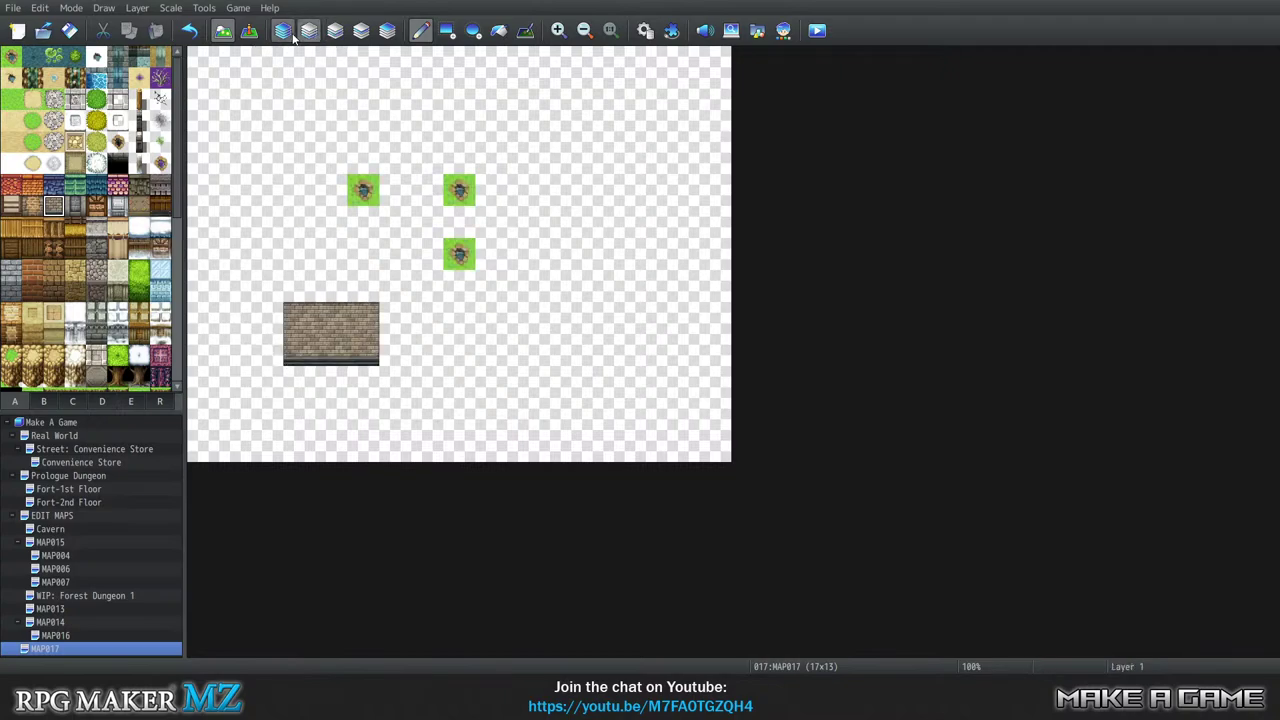
Paint a three-by-two block of the tan wall-top tile from 10,8 to 12,9 in automatic layer mode and check it on Layer 1.
{"action": "left_click", "coordinate": [285, 32]}
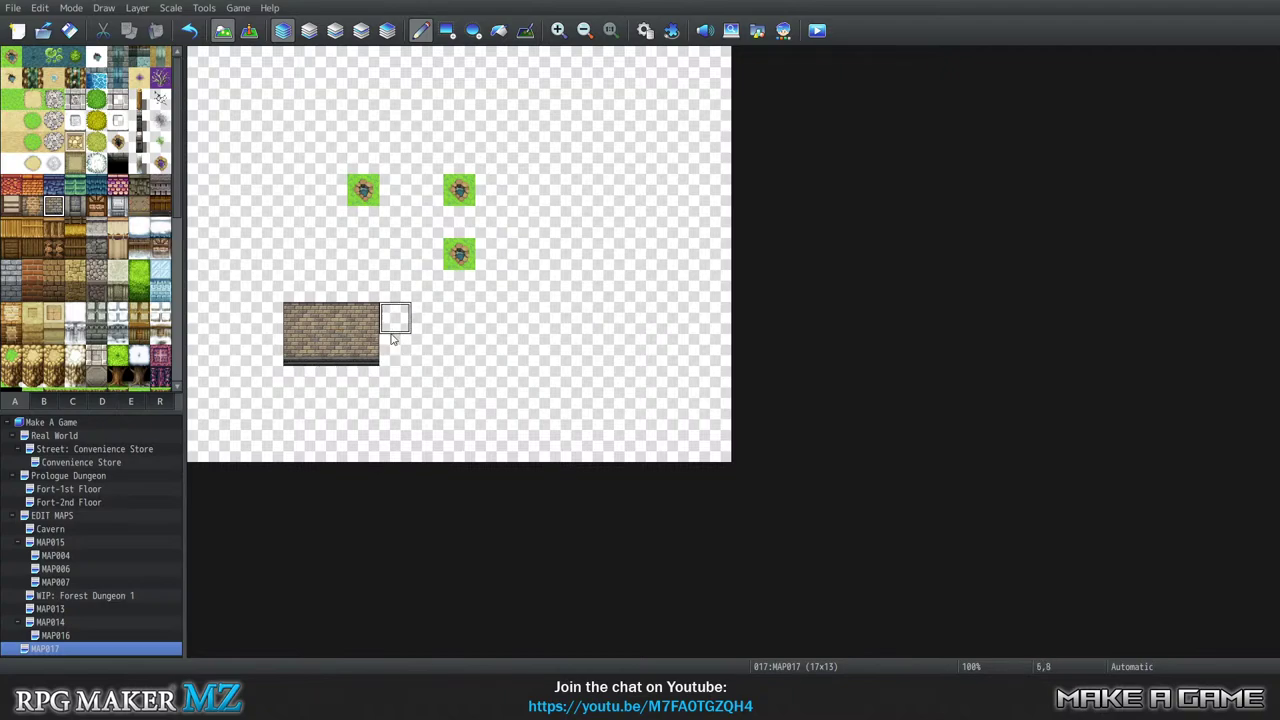
{"action": "left_click", "coordinate": [54, 318]}
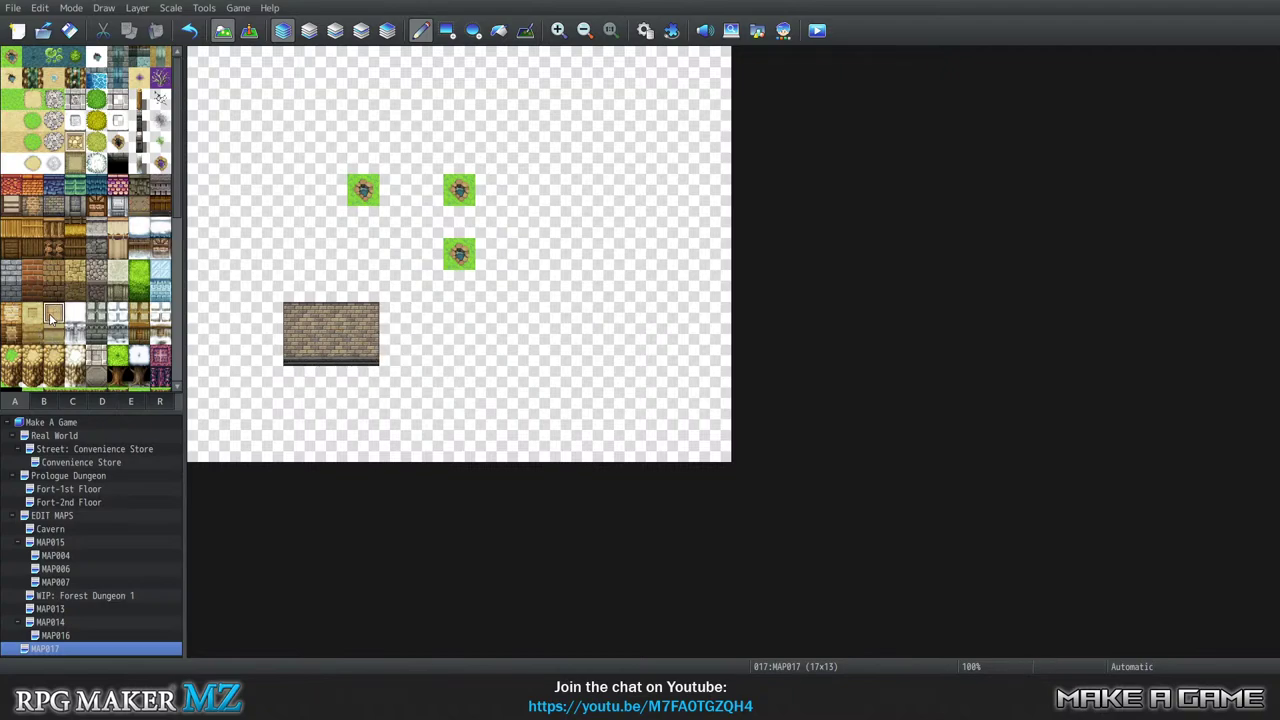
{"action": "mouse_move", "coordinate": [555, 318]}
{"action": "left_mouse_down"}
{"action": "mouse_move", "coordinate": [530, 345]}
{"action": "mouse_move", "coordinate": [567, 316]}
{"action": "left_mouse_up"}
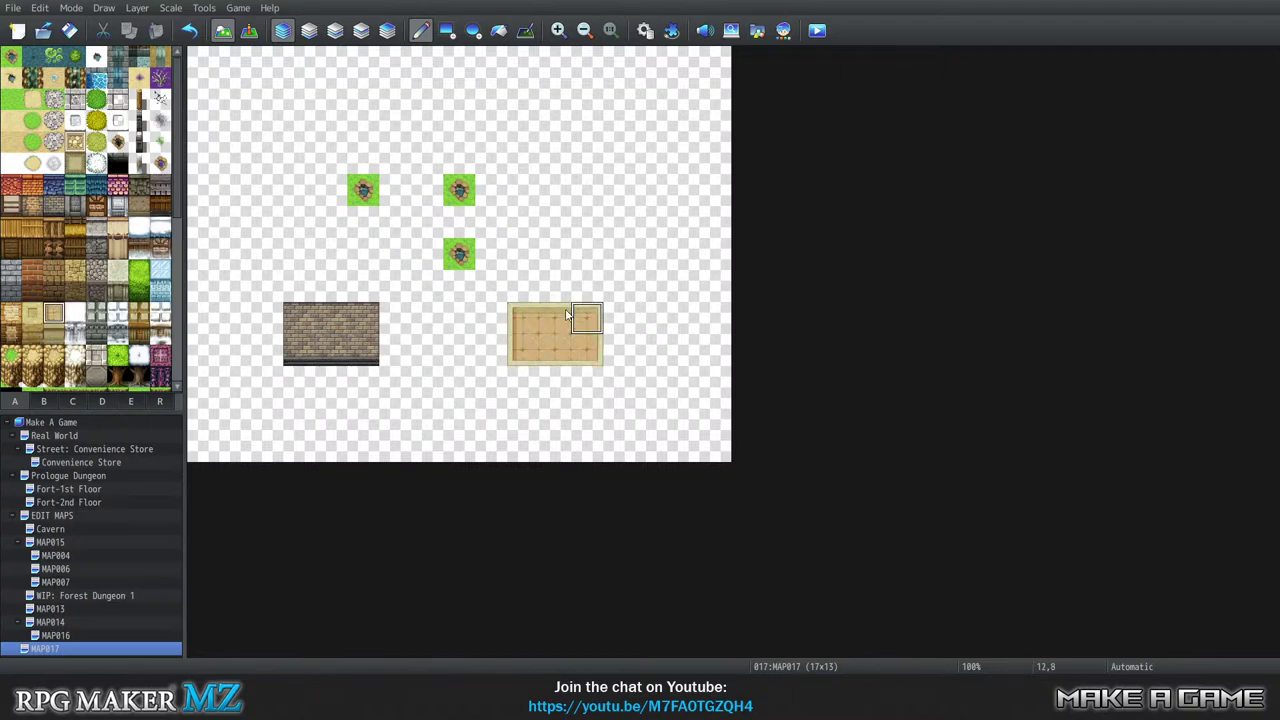
{"action": "left_click", "coordinate": [309, 31]}
{"action": "left_click", "coordinate": [283, 31]}
Paint a three-by-two block of the grass tile with a sandy corner from 12,3 to 14,4 in automatic mode and check it on the numbered layers.
{"action": "scroll", "coordinate": [85, 288], "scroll_direction": "down", "scroll_amount": 5}
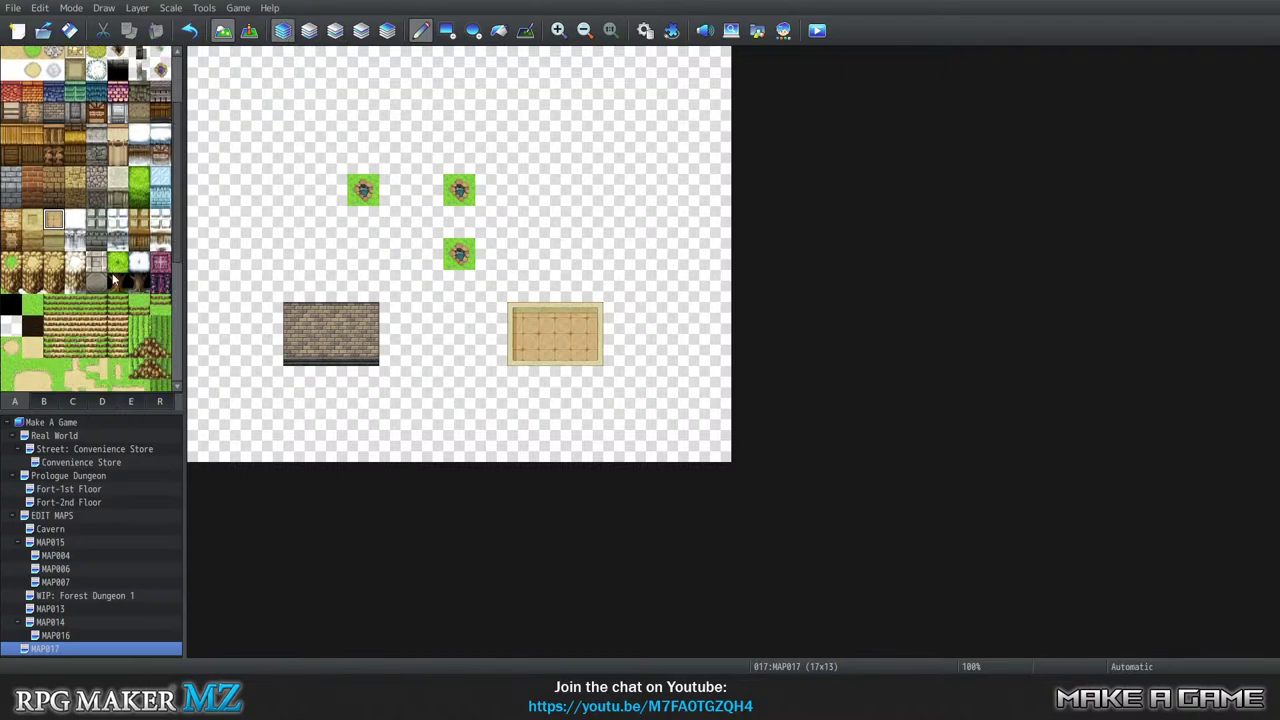
{"action": "left_click", "coordinate": [54, 263]}
{"action": "left_click_drag", "start_coordinate": [636, 168], "coordinate": [588, 186]}
{"action": "left_click", "coordinate": [309, 31]}
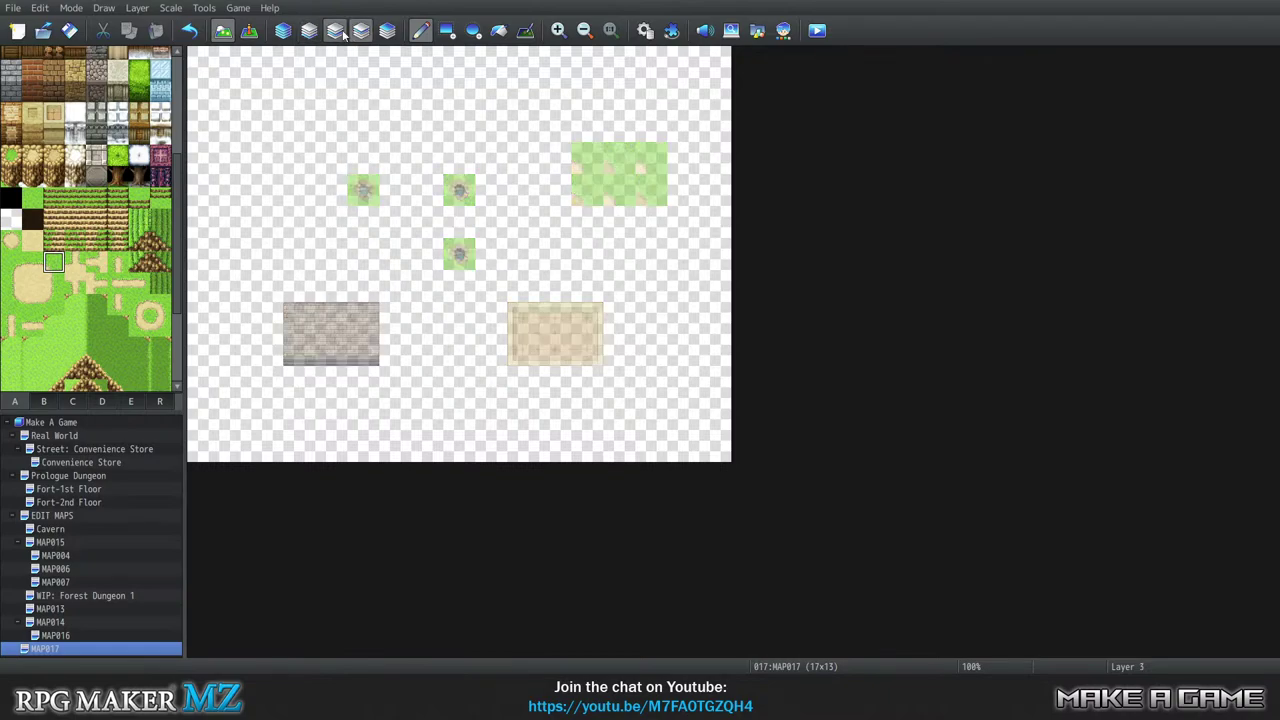
{"action": "left_click", "coordinate": [283, 31]}
{"action": "scroll", "coordinate": [88, 228], "scroll_direction": "up", "scroll_amount": 5}
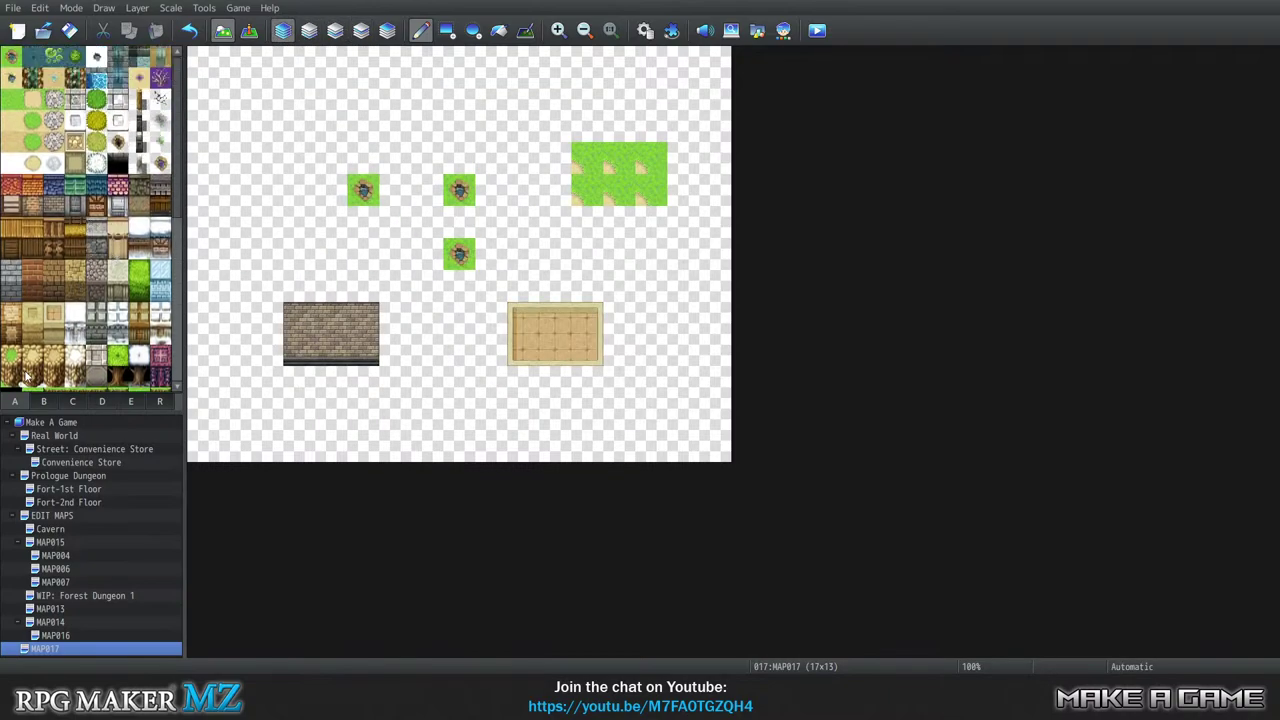
{"action": "left_click", "coordinate": [335, 31]}
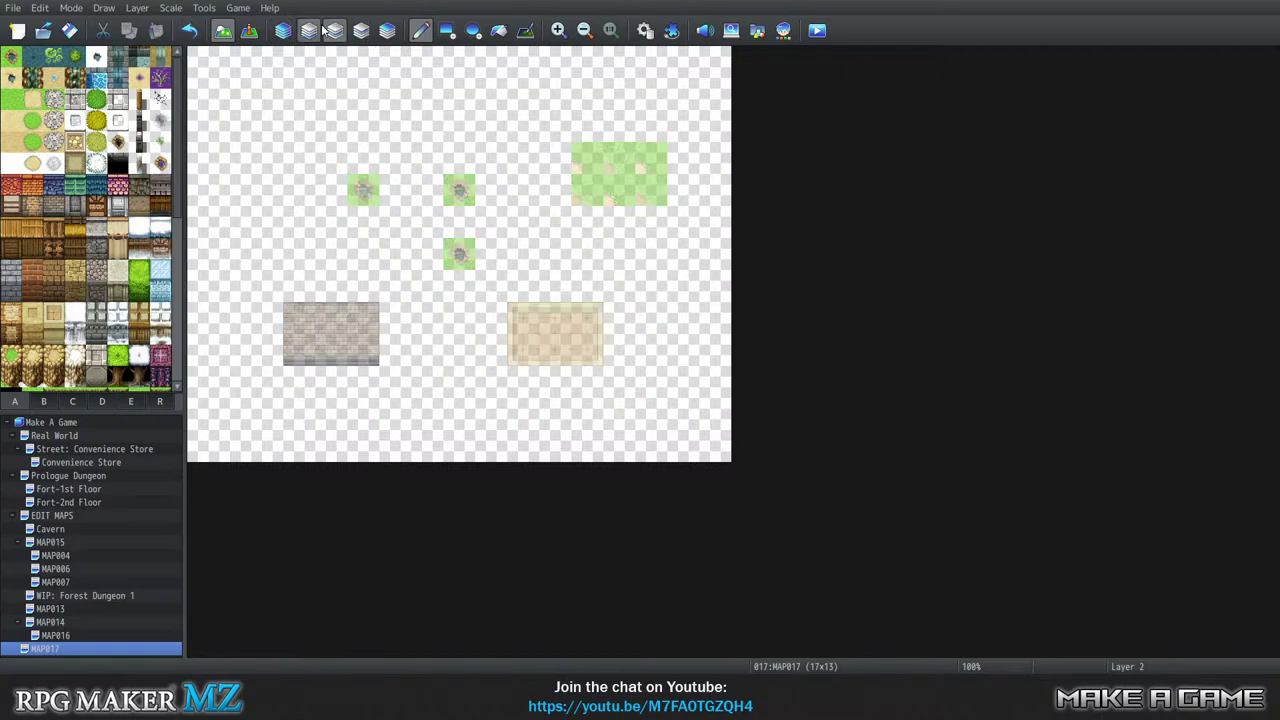
{"action": "left_click", "coordinate": [283, 31]}
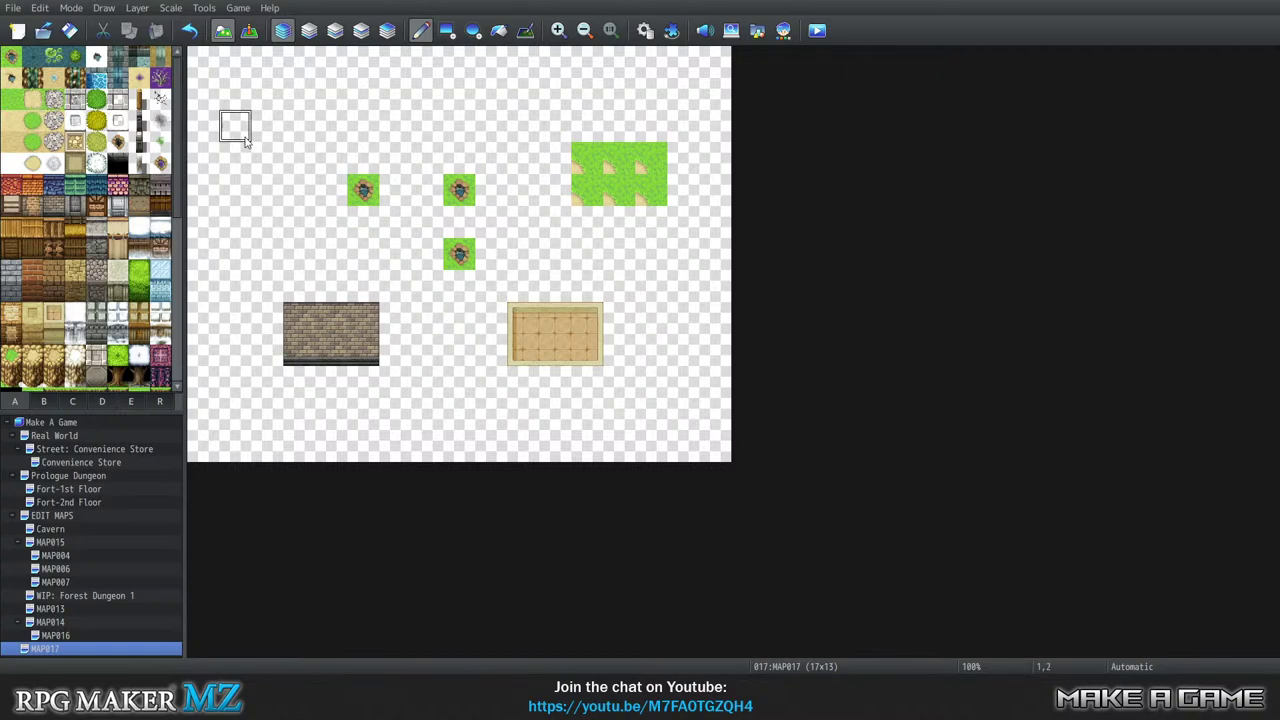
Paint the cobblestone ground tile in an L shape at 2,2, 1,3 and 2,3 in automatic layer mode.
{"action": "left_click", "coordinate": [53, 120]}
{"action": "left_click", "coordinate": [266, 126]}
{"action": "left_click", "coordinate": [235, 157]}
{"action": "left_click", "coordinate": [266, 157]}
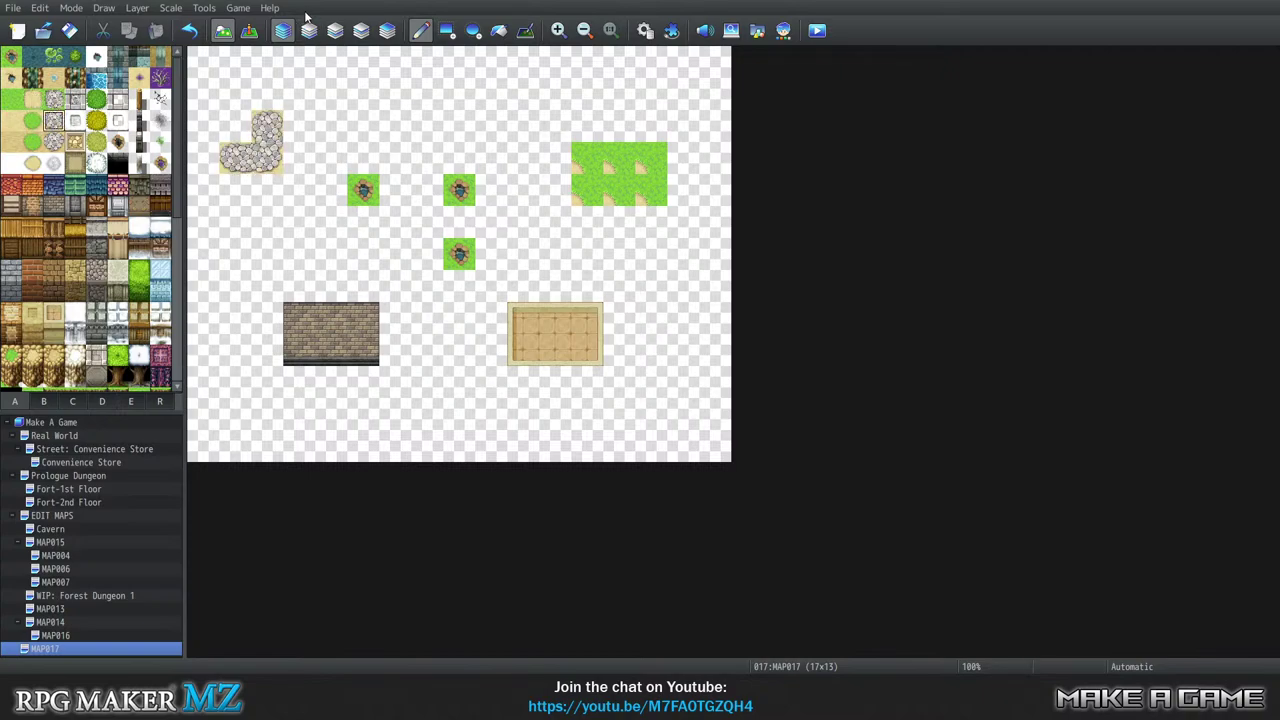
Paint a row of the grey framed transparent tile from 5,1 to 7,1, check it on Layer 2 and return to automatic layer mode.
{"action": "left_click", "coordinate": [118, 99]}
{"action": "left_click_drag", "start_coordinate": [363, 94], "coordinate": [427, 94]}
{"action": "left_click", "coordinate": [335, 30]}
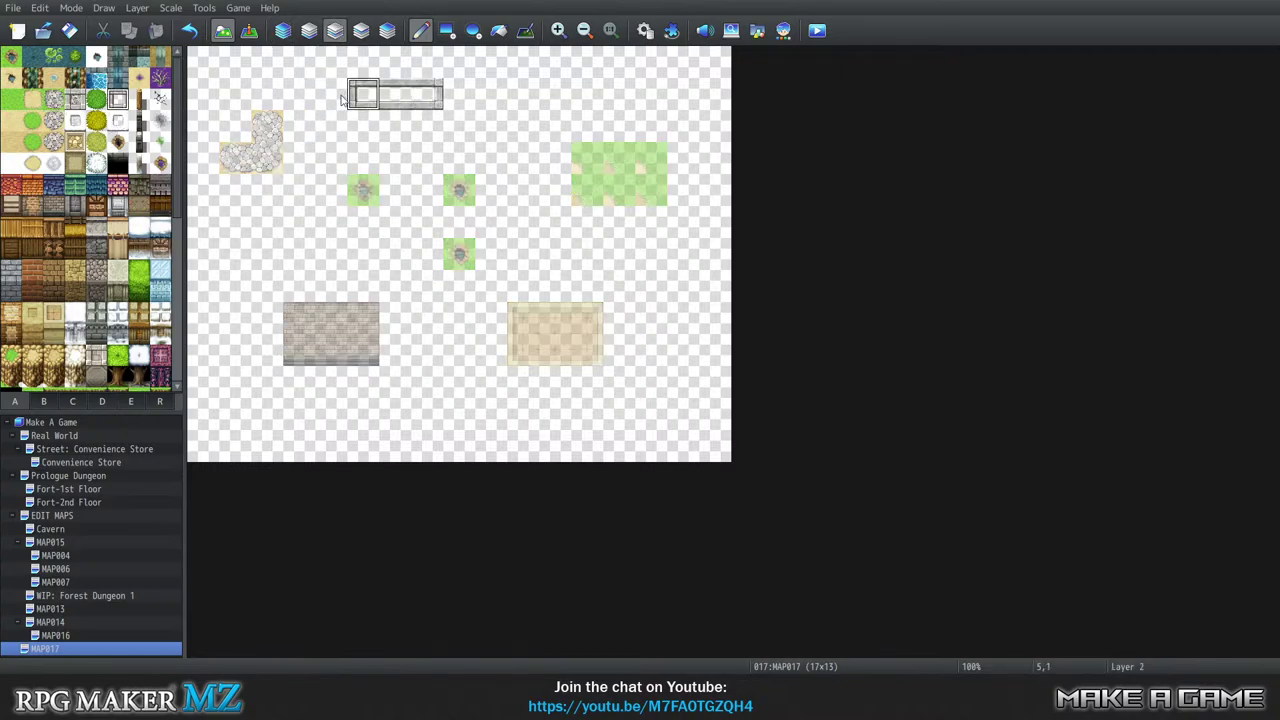
{"action": "left_click", "coordinate": [284, 30]}
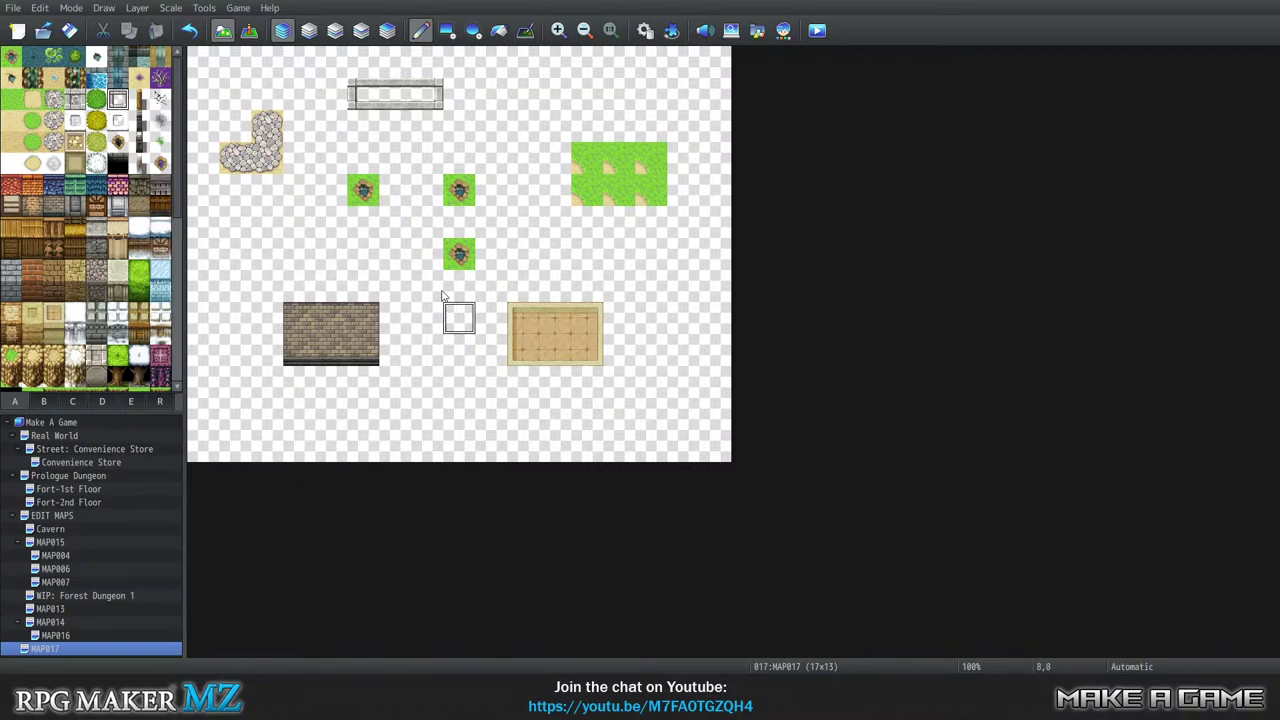
Look through the remaining A tiles and the B, C, D and E tile sets.
{"action": "scroll", "coordinate": [131, 298], "scroll_direction": "down", "scroll_amount": 5}
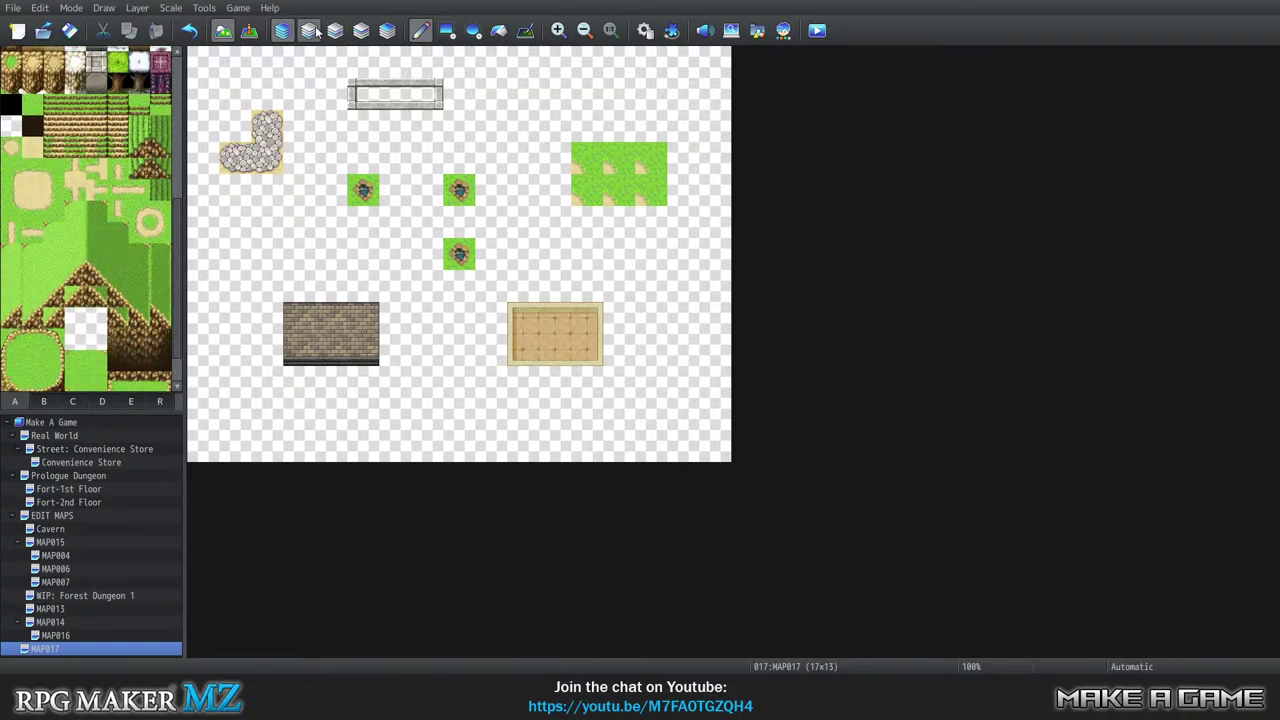
{"action": "left_click", "coordinate": [45, 401]}
{"action": "left_click", "coordinate": [72, 401]}
{"action": "left_click", "coordinate": [101, 401]}
{"action": "left_click", "coordinate": [131, 402]}
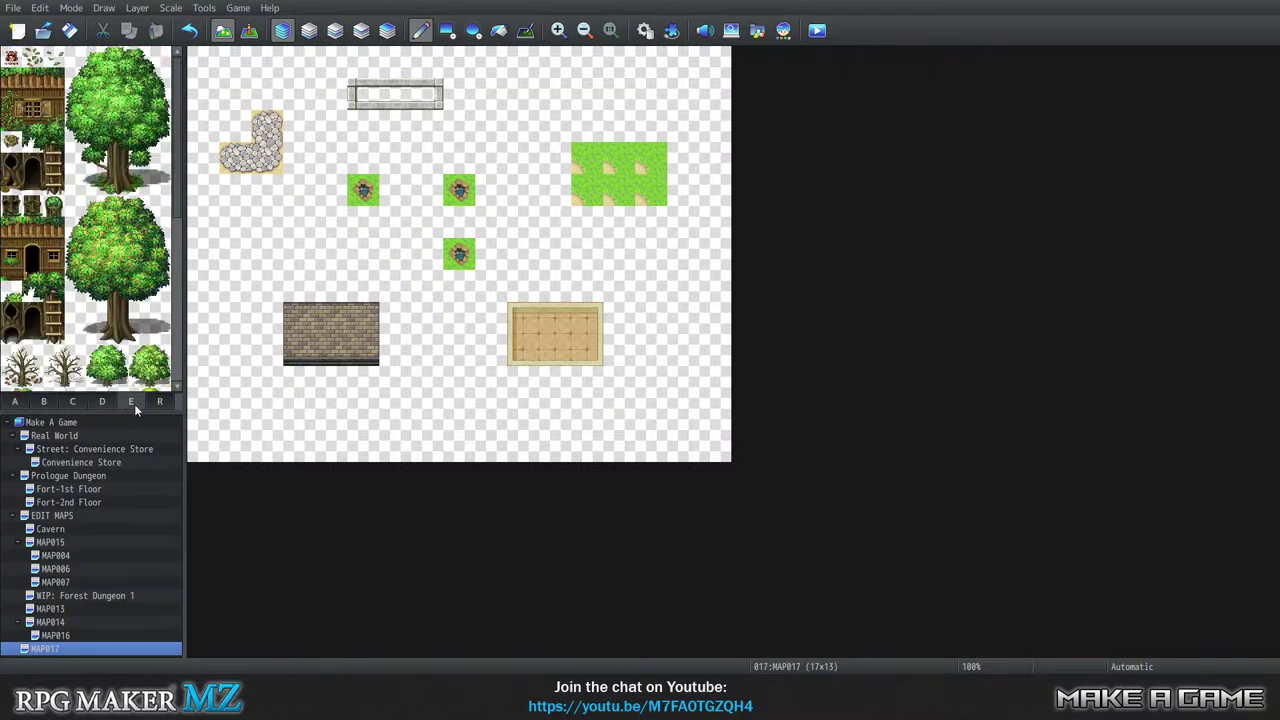
{"action": "left_click", "coordinate": [71, 402]}
{"action": "left_click", "coordinate": [132, 401]}
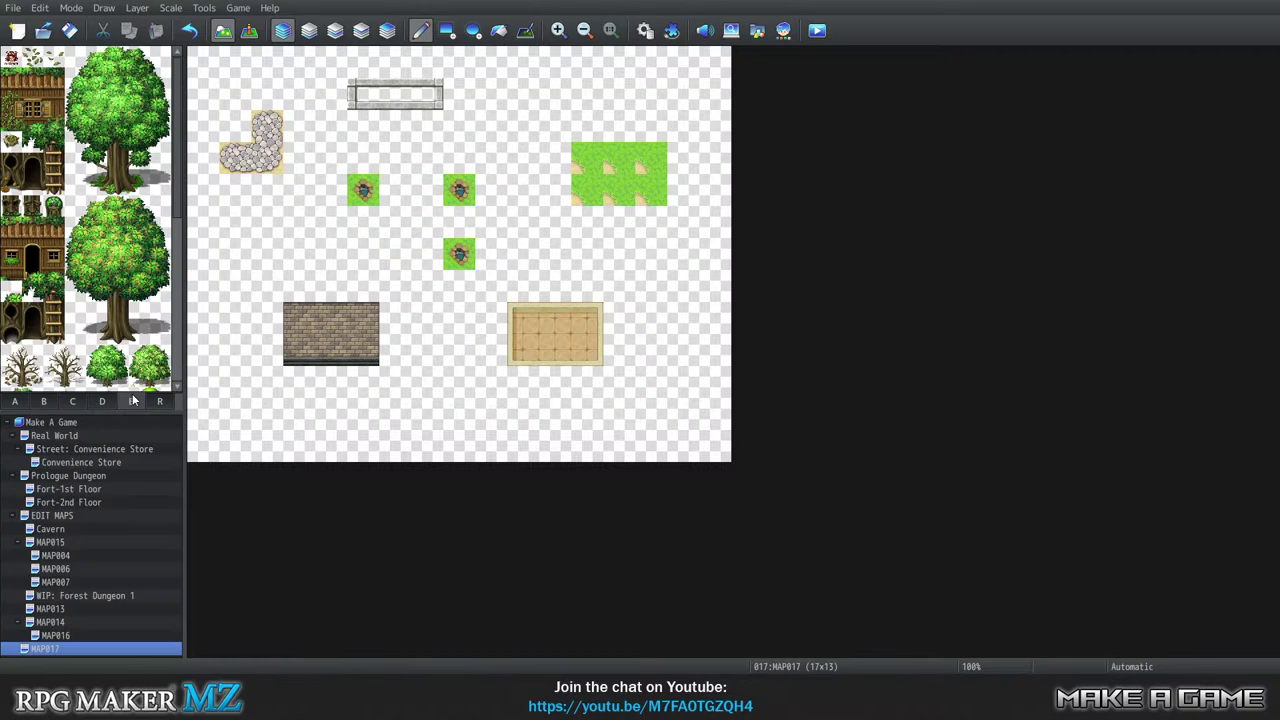
Place the blue flowers from the B tile set at 10,2 in automatic layer mode and check them across Layers 2 to 4.
{"action": "left_click", "coordinate": [43, 402]}
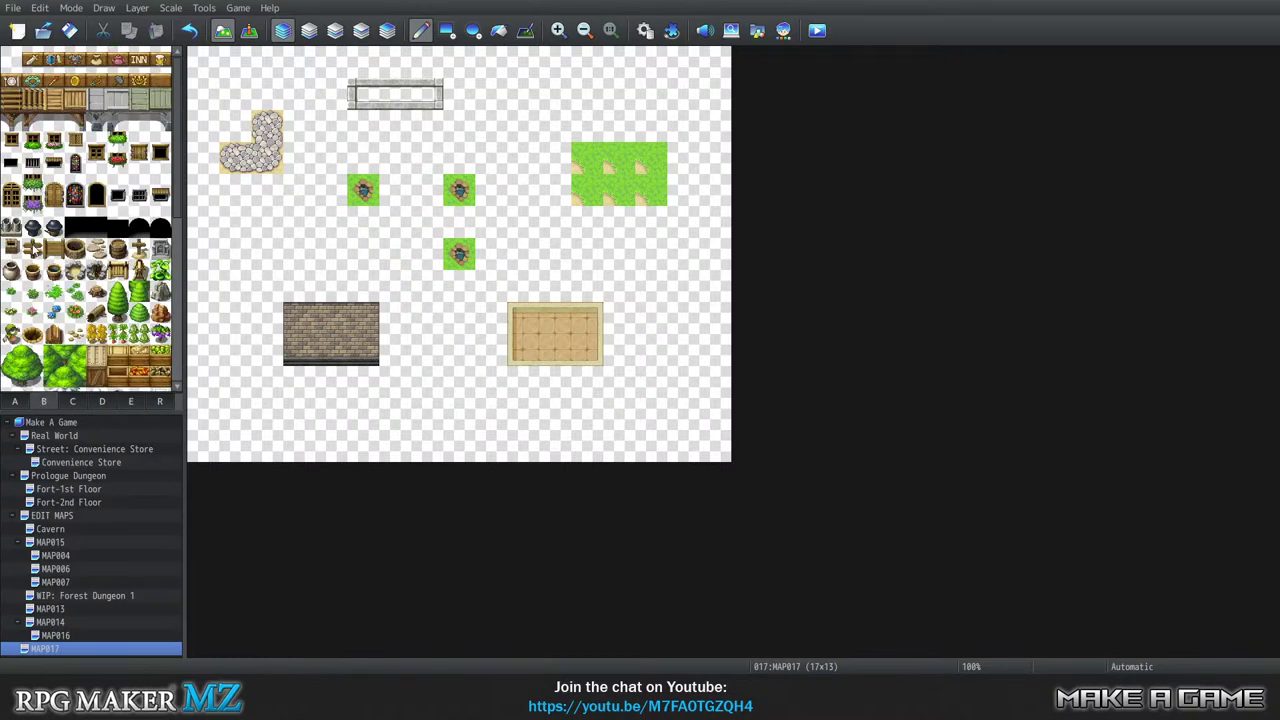
{"action": "left_click", "coordinate": [11, 273]}
{"action": "left_click", "coordinate": [53, 312]}
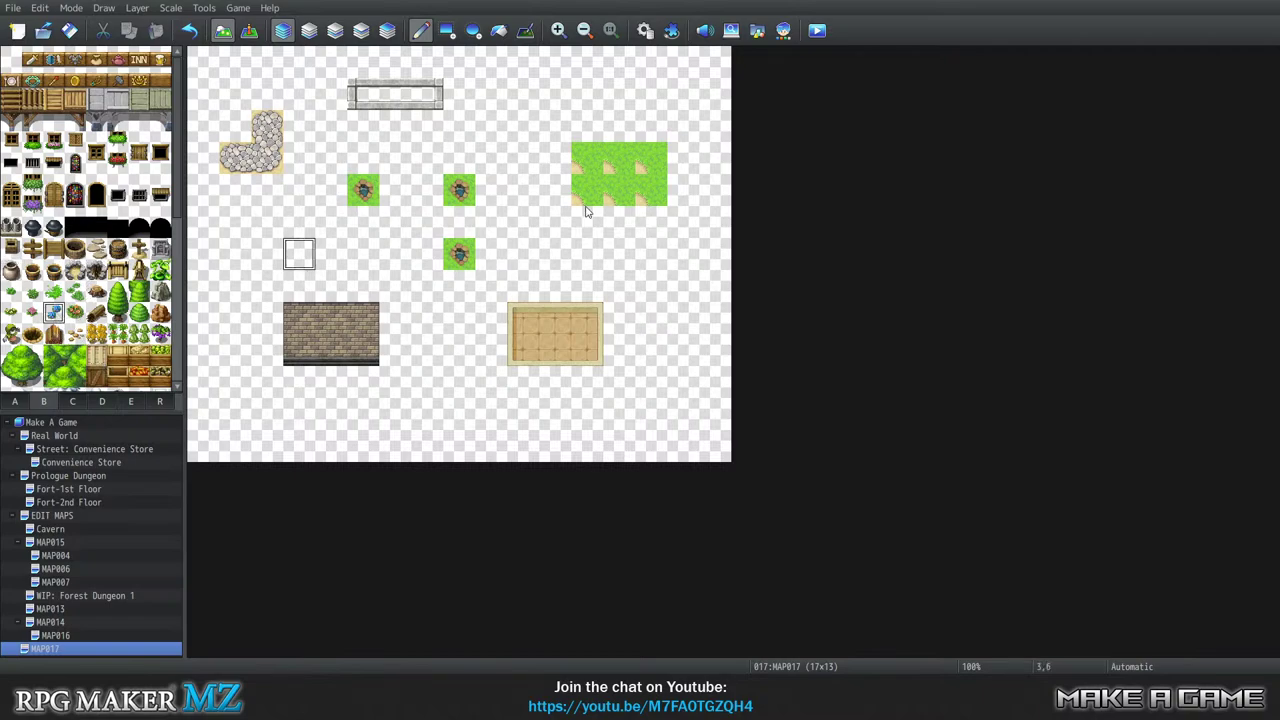
{"action": "left_click", "coordinate": [524, 126]}
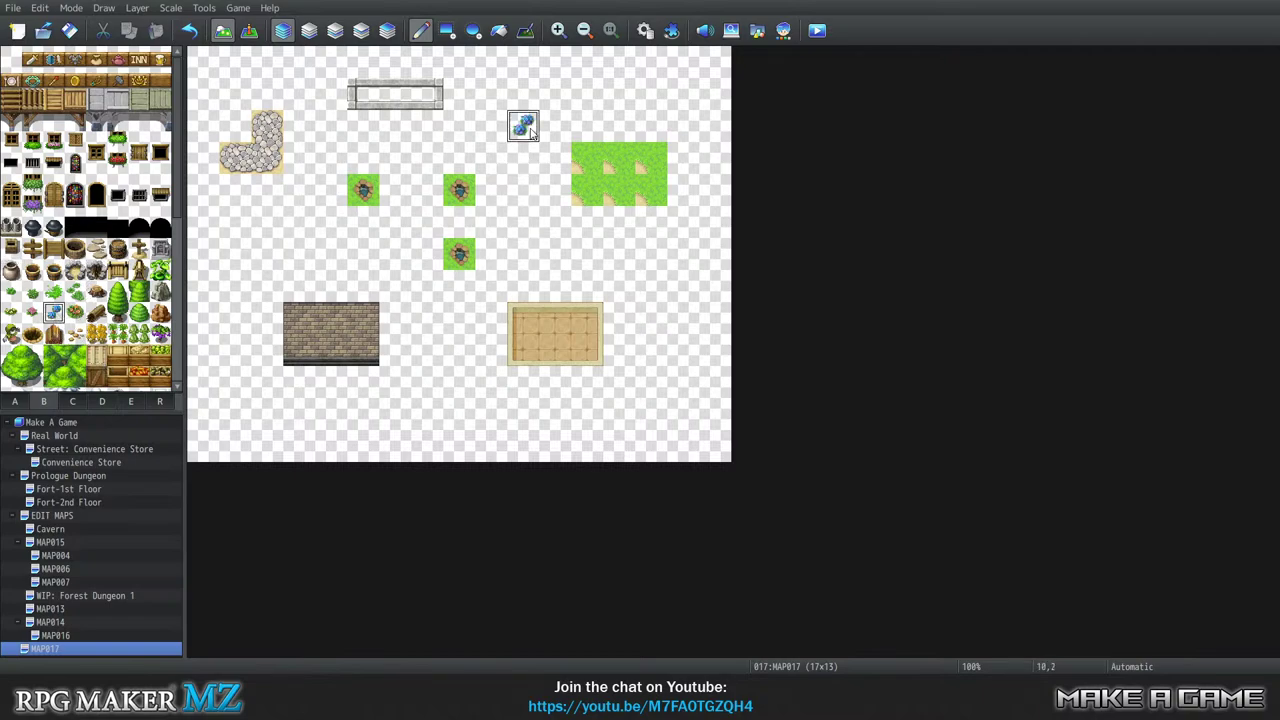
{"action": "left_click", "coordinate": [361, 32]}
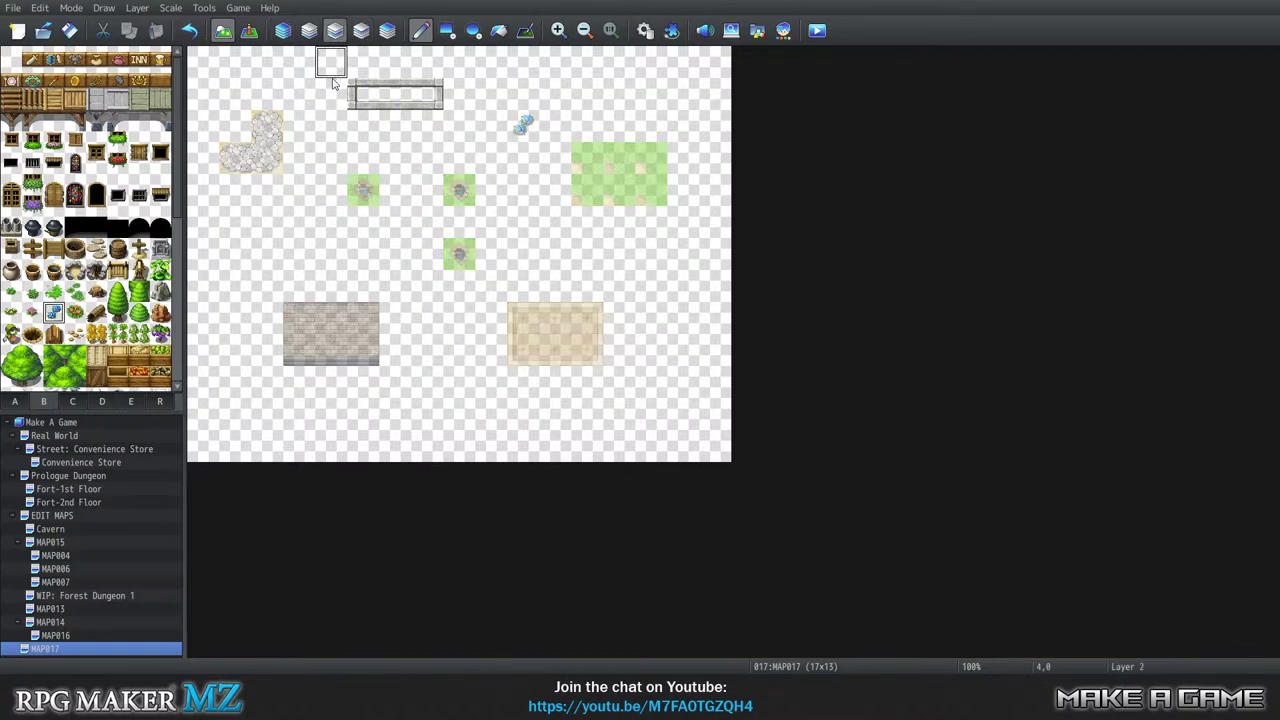
{"action": "left_click", "coordinate": [387, 30]}
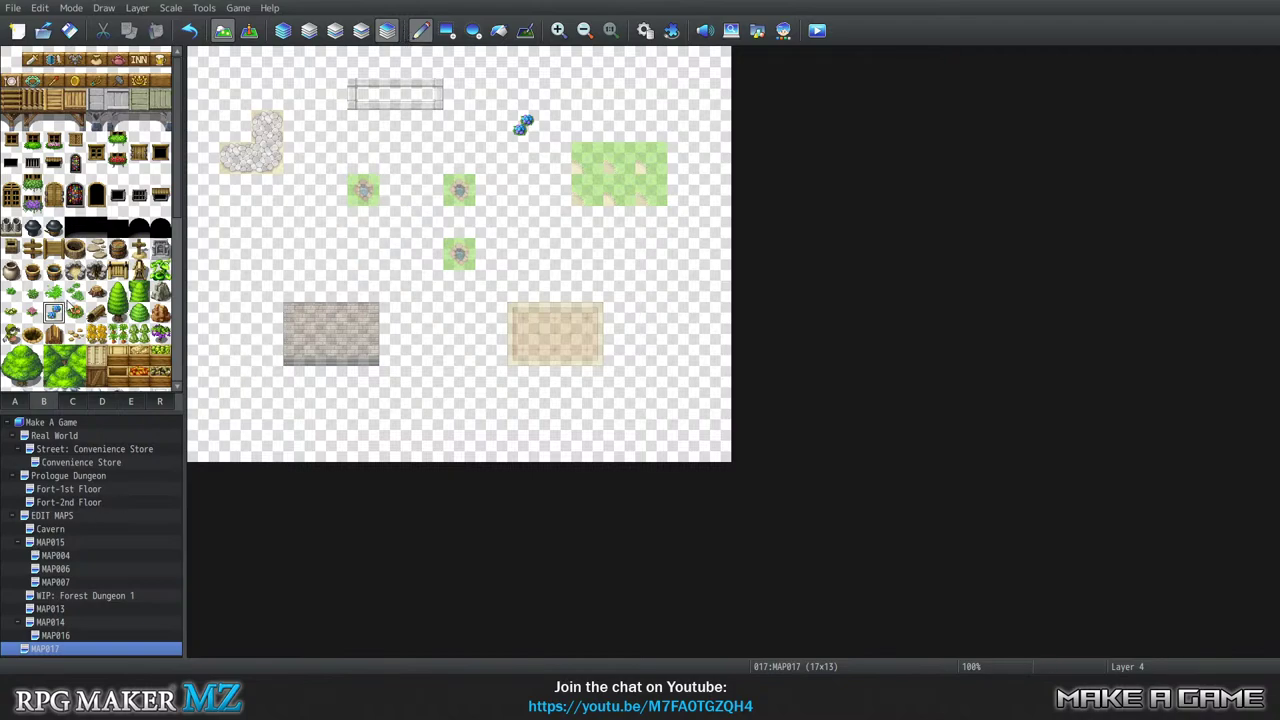
Place the orange flower bush over the blue flowers at 10,2 on Layer 4 and compare Layers 3 and 4.
{"action": "left_click", "coordinate": [75, 312]}
{"action": "left_click", "coordinate": [523, 124]}
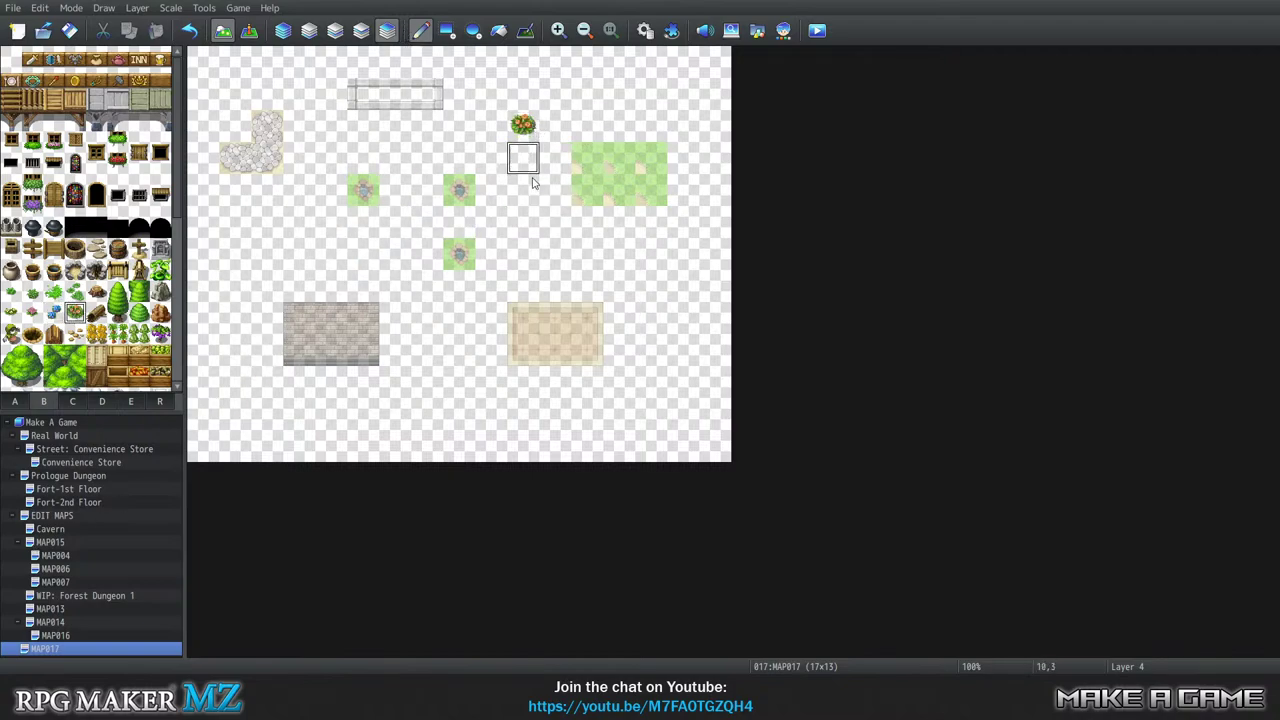
{"action": "left_click", "coordinate": [362, 33]}
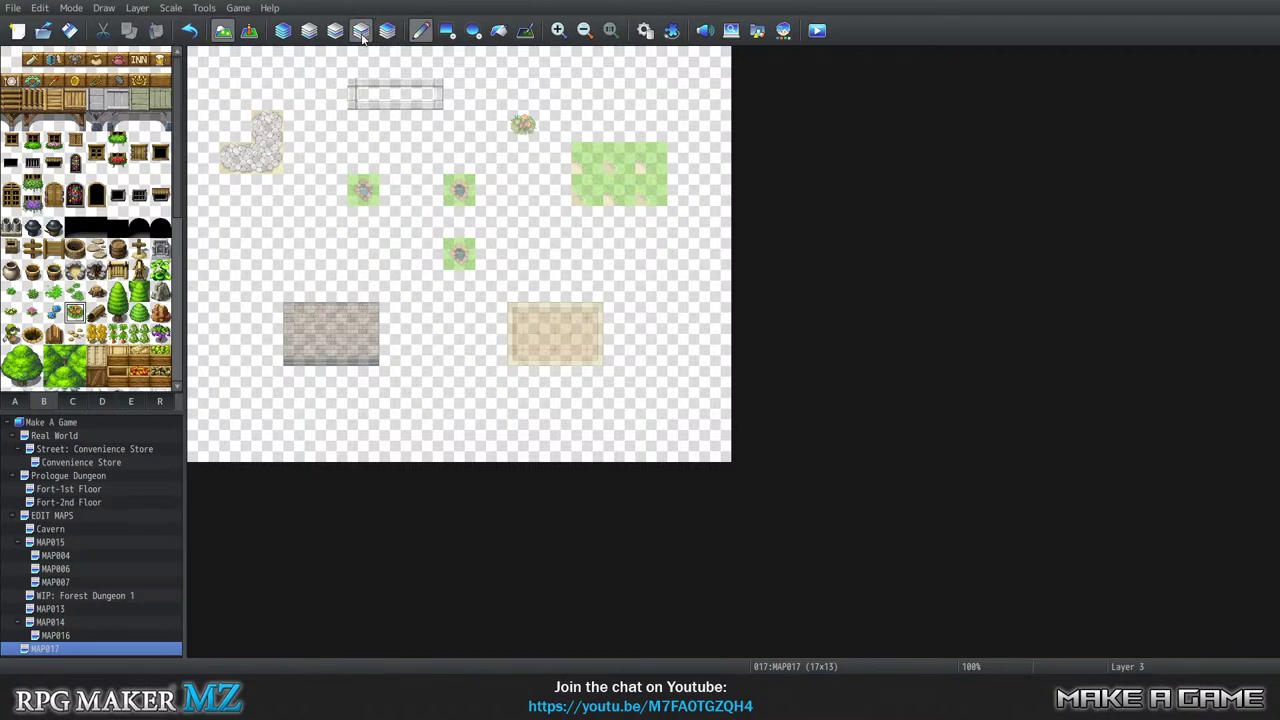
{"action": "left_click", "coordinate": [382, 32]}
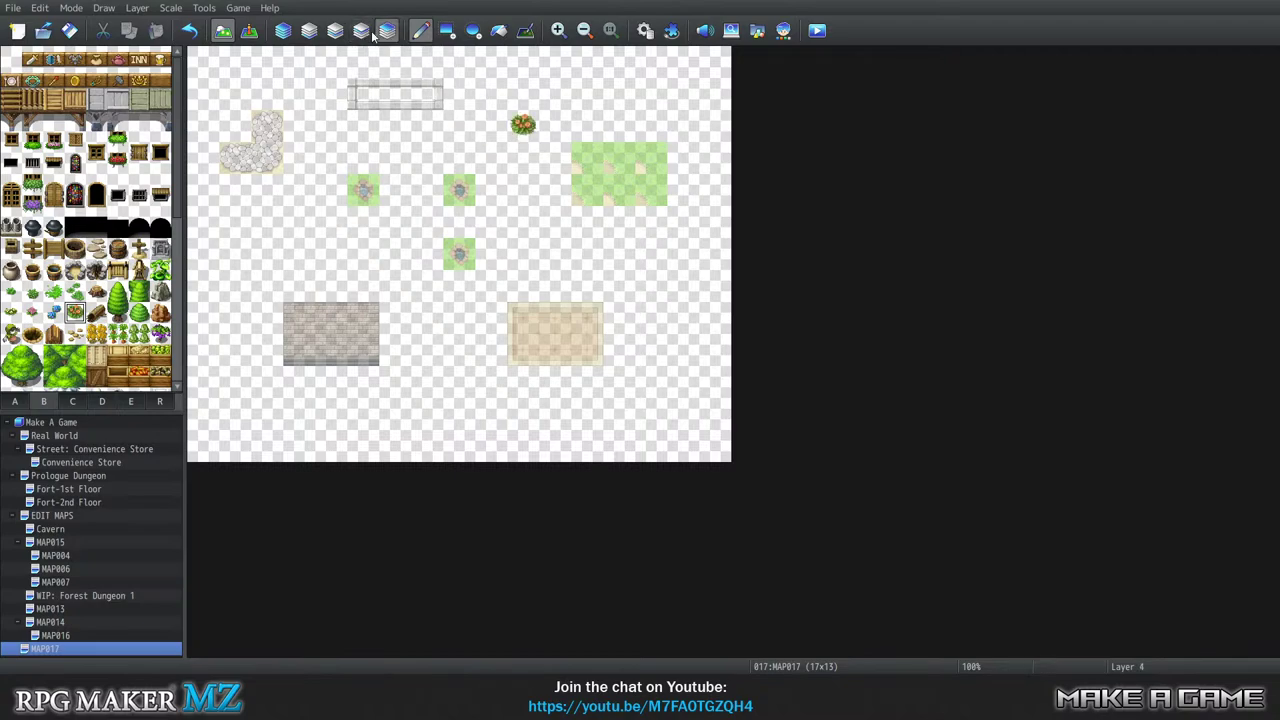
{"action": "left_click", "coordinate": [361, 32]}
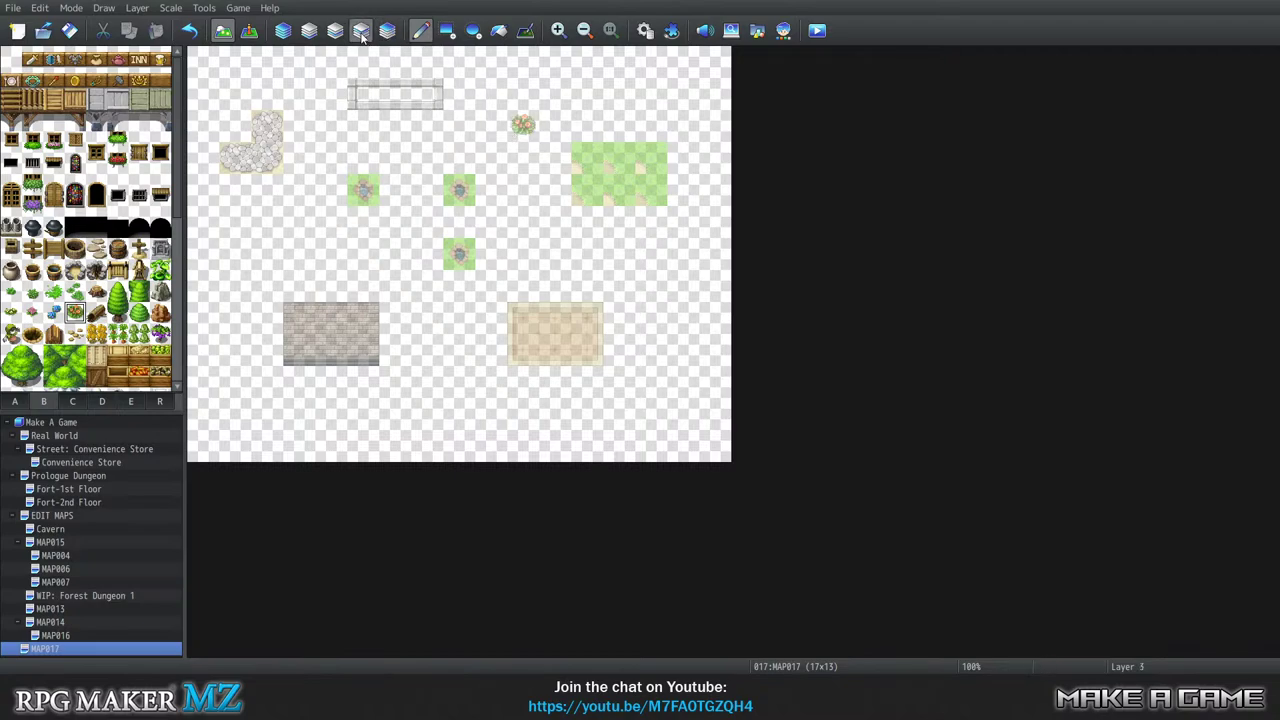
Clear the flower bush at 10,2 from Layer 4 with an empty tile sampled from the map.
{"action": "left_click", "coordinate": [387, 30]}
{"action": "right_click", "coordinate": [491, 155]}
{"action": "left_click", "coordinate": [523, 123]}
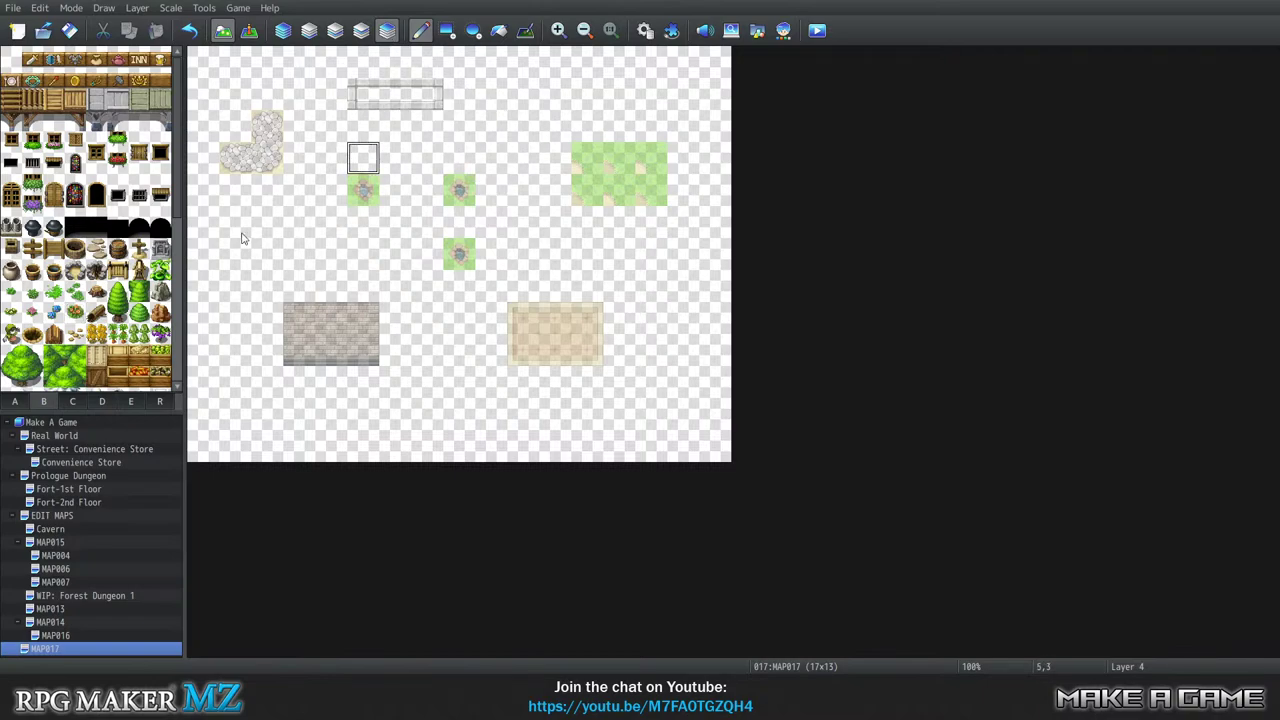
Place the blue flowers at 10,2 in automatic layer mode, check them on Layer 4 and return to automatic mode.
{"action": "left_click", "coordinate": [53, 312]}
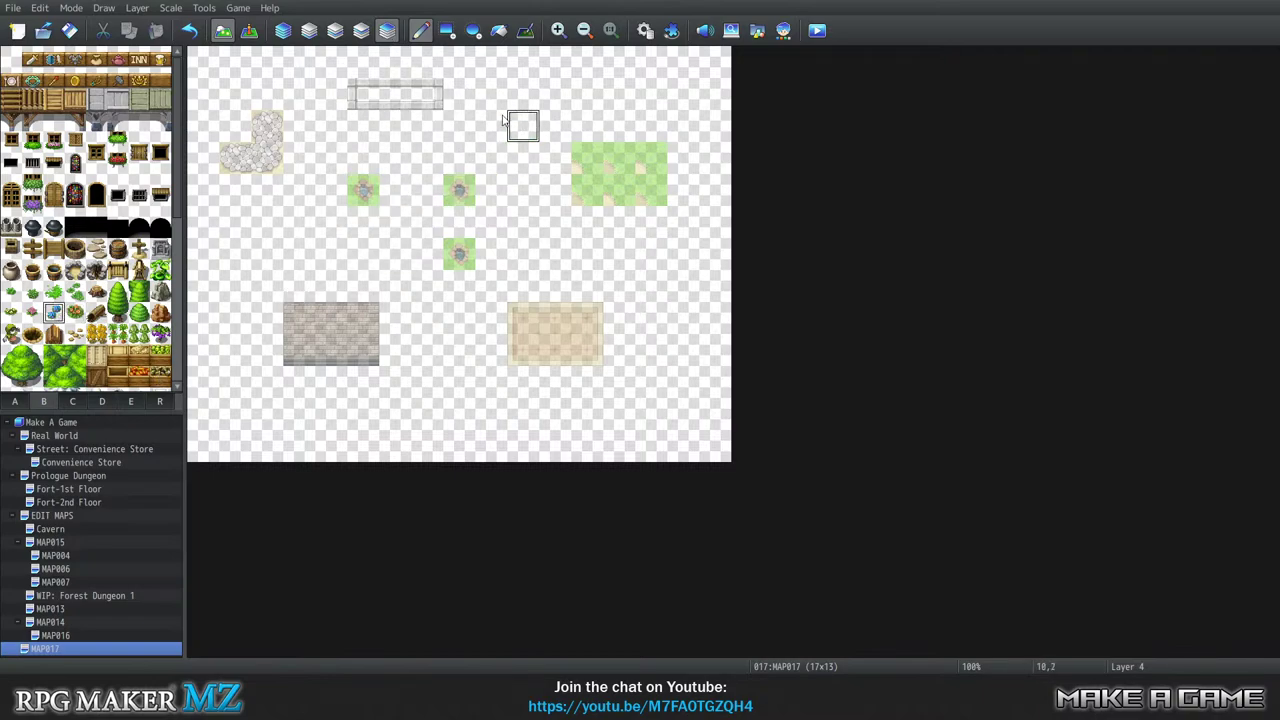
{"action": "left_click", "coordinate": [285, 30]}
{"action": "left_click", "coordinate": [523, 123]}
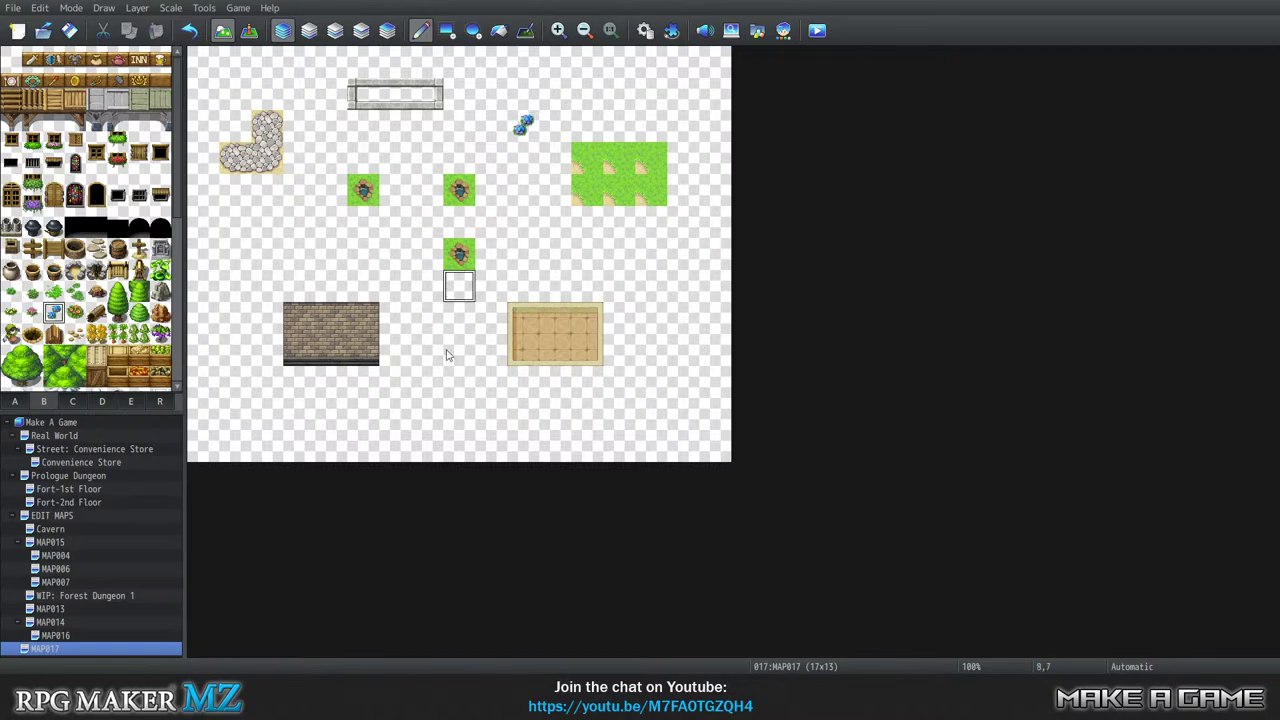
{"action": "left_click", "coordinate": [387, 30]}
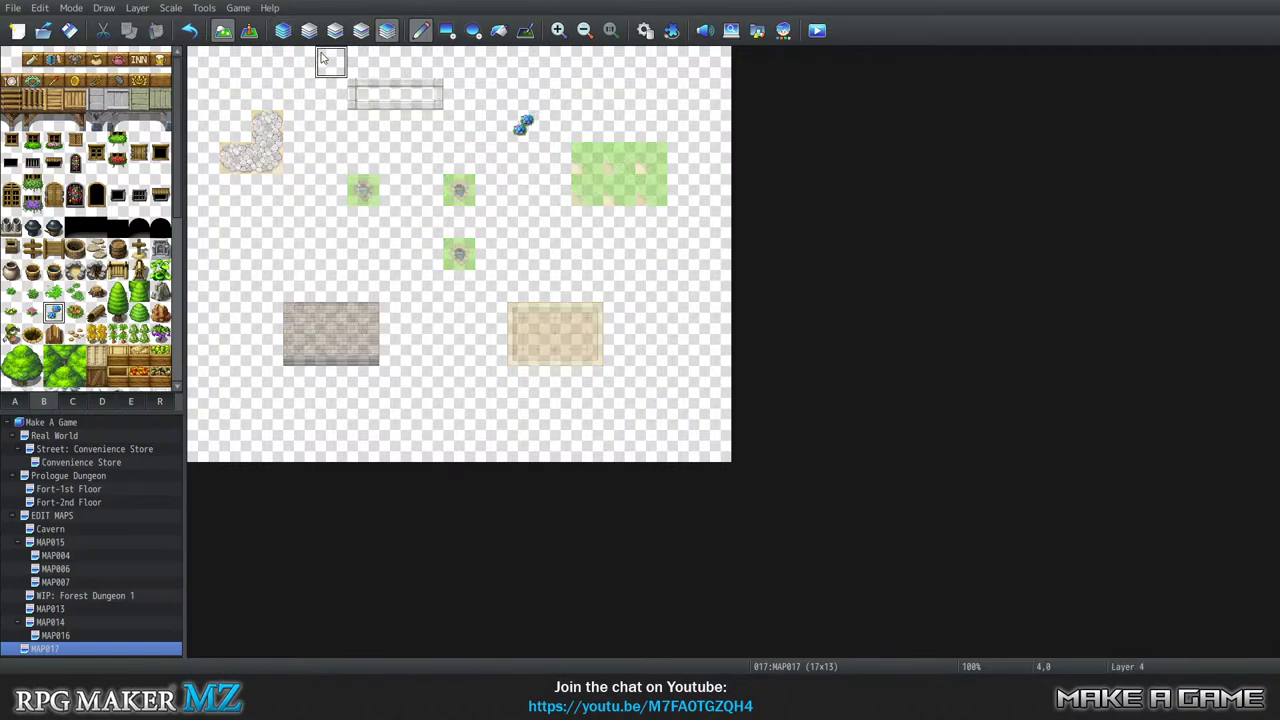
{"action": "left_click", "coordinate": [284, 30]}
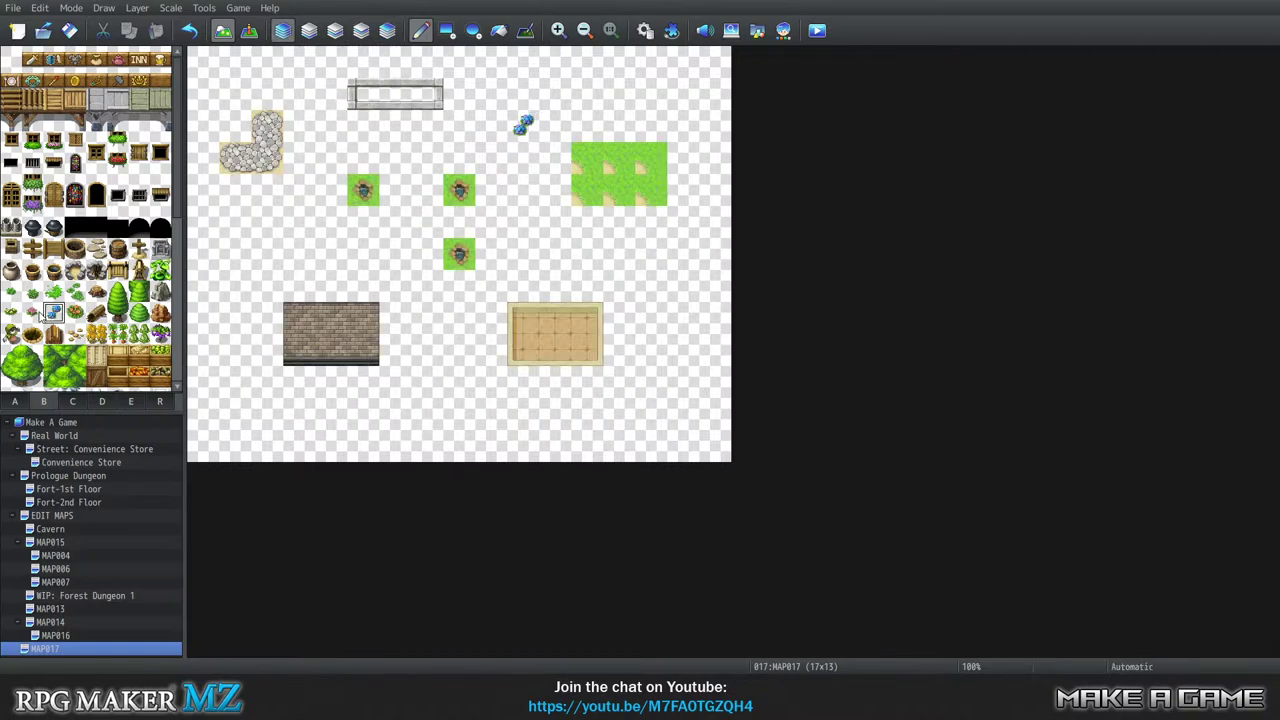
Place the pink flowers on top of the blue flowers at 10,2 in automatic mode and check Layers 3 and 4.
{"action": "left_click", "coordinate": [32, 312]}
{"action": "left_click", "coordinate": [513, 136]}
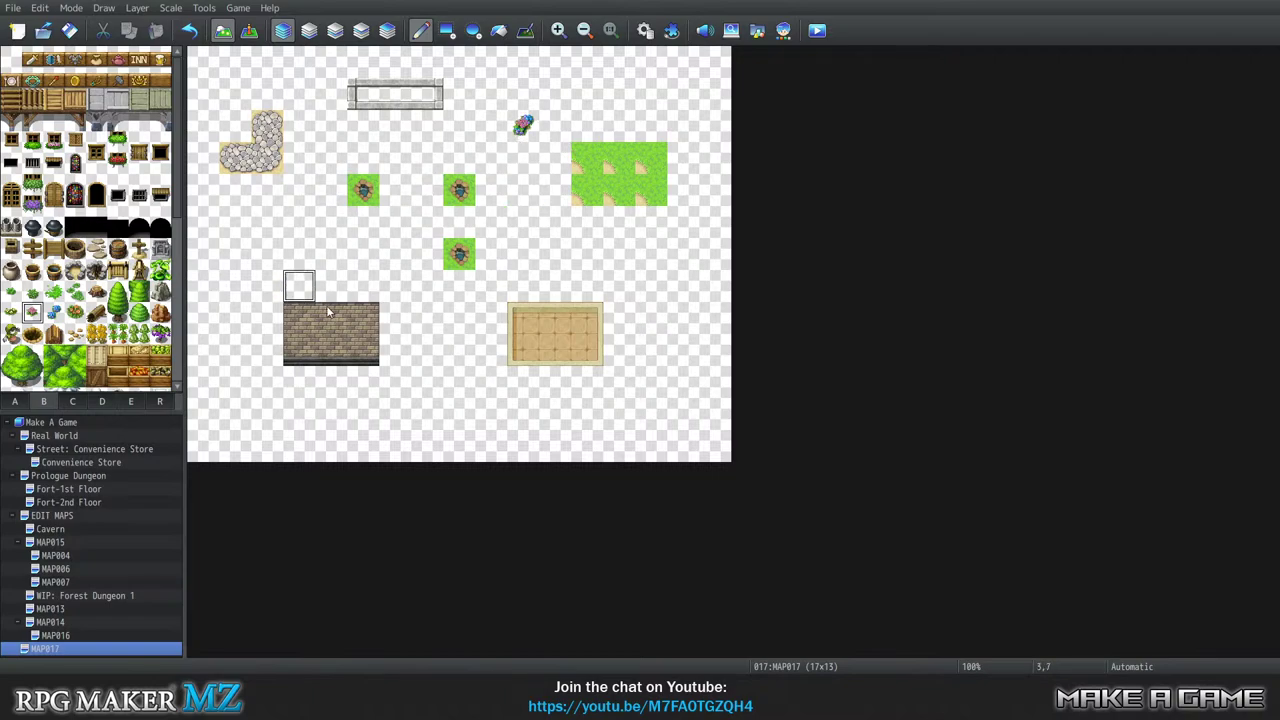
{"action": "left_click", "coordinate": [361, 30]}
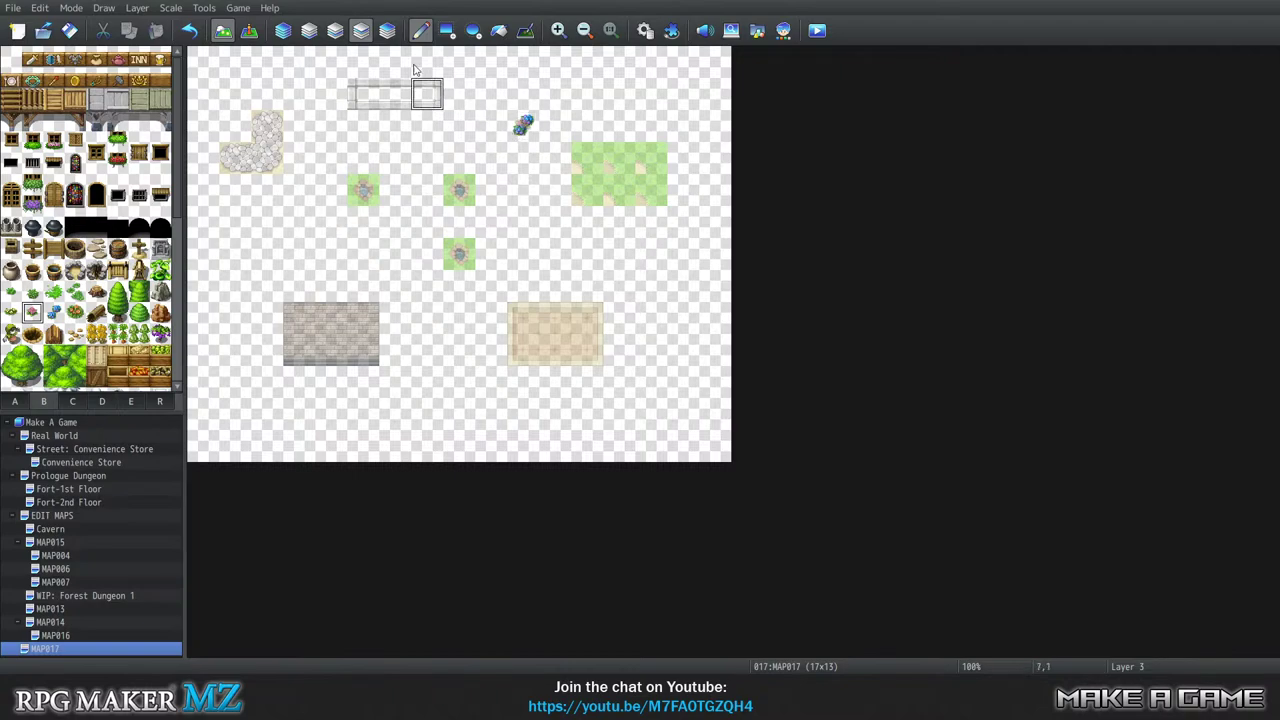
{"action": "key", "text": "4"}
{"action": "left_click", "coordinate": [530, 126]}
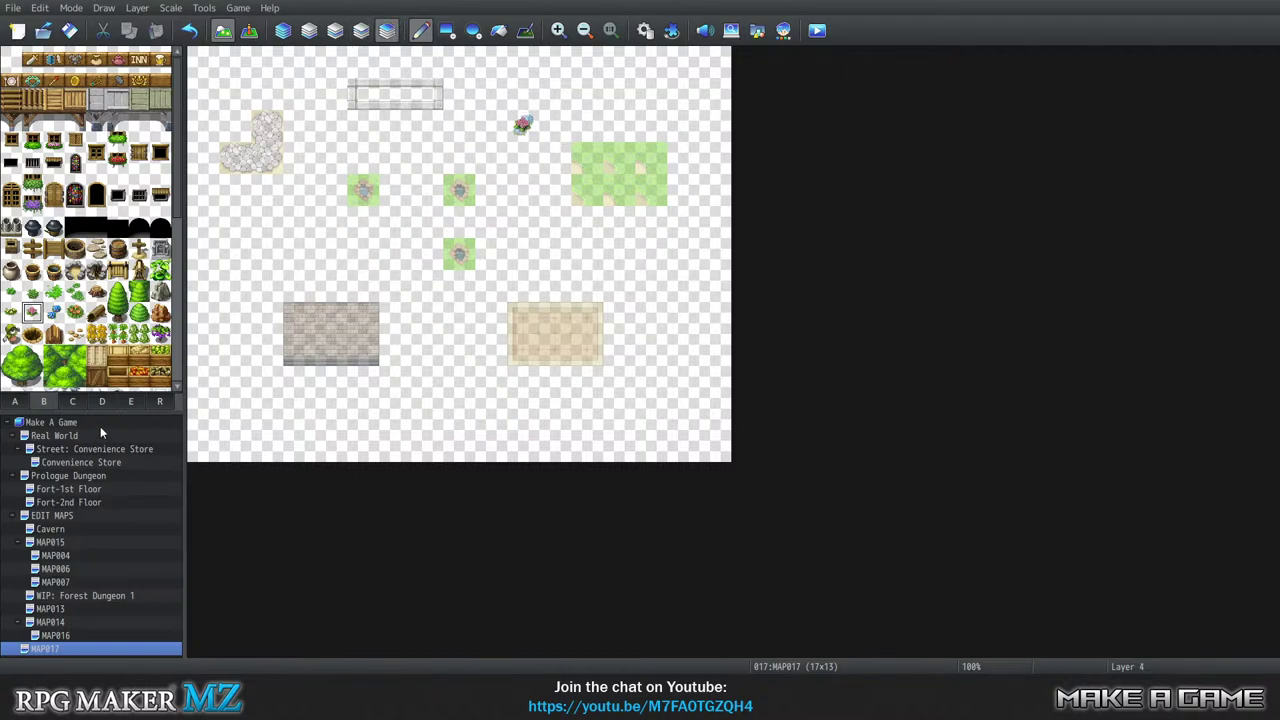
Place the small pale debris tile from the B set on the flowers at 10,2 in automatic mode and check Layers 4 and 3.
{"action": "left_click", "coordinate": [72, 338]}
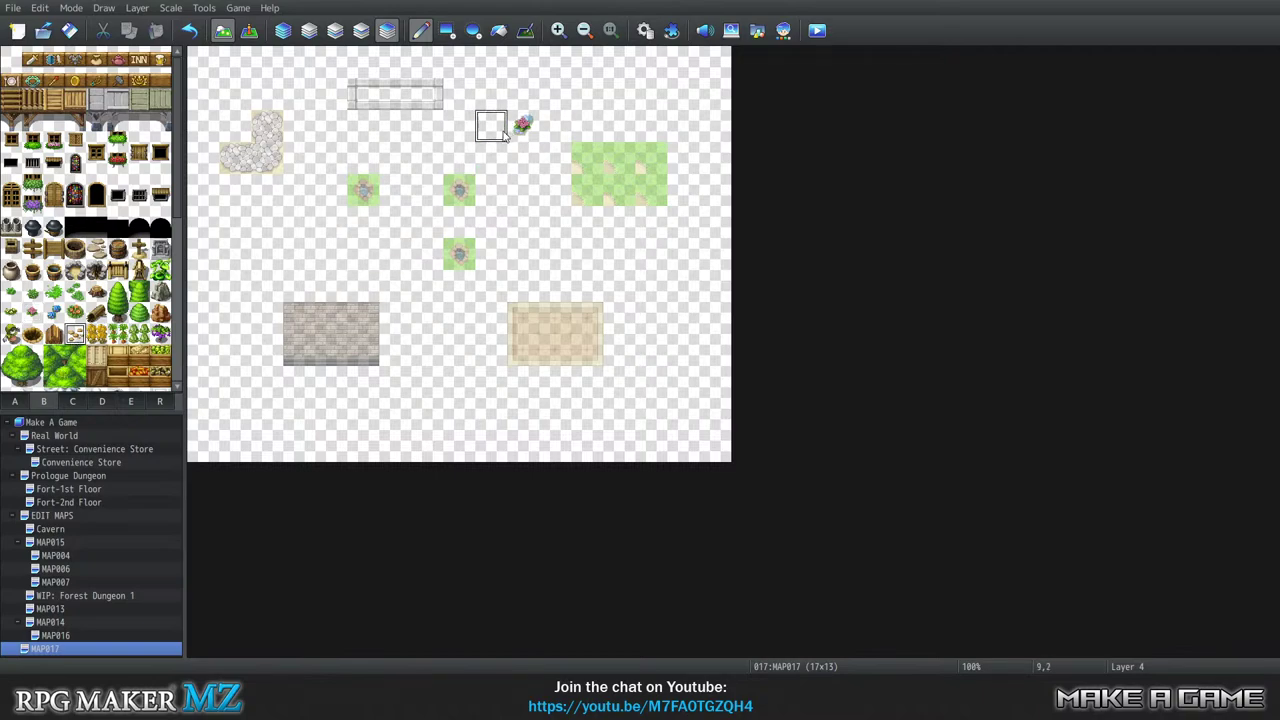
{"action": "left_click", "coordinate": [283, 30]}
{"action": "left_click", "coordinate": [522, 126]}
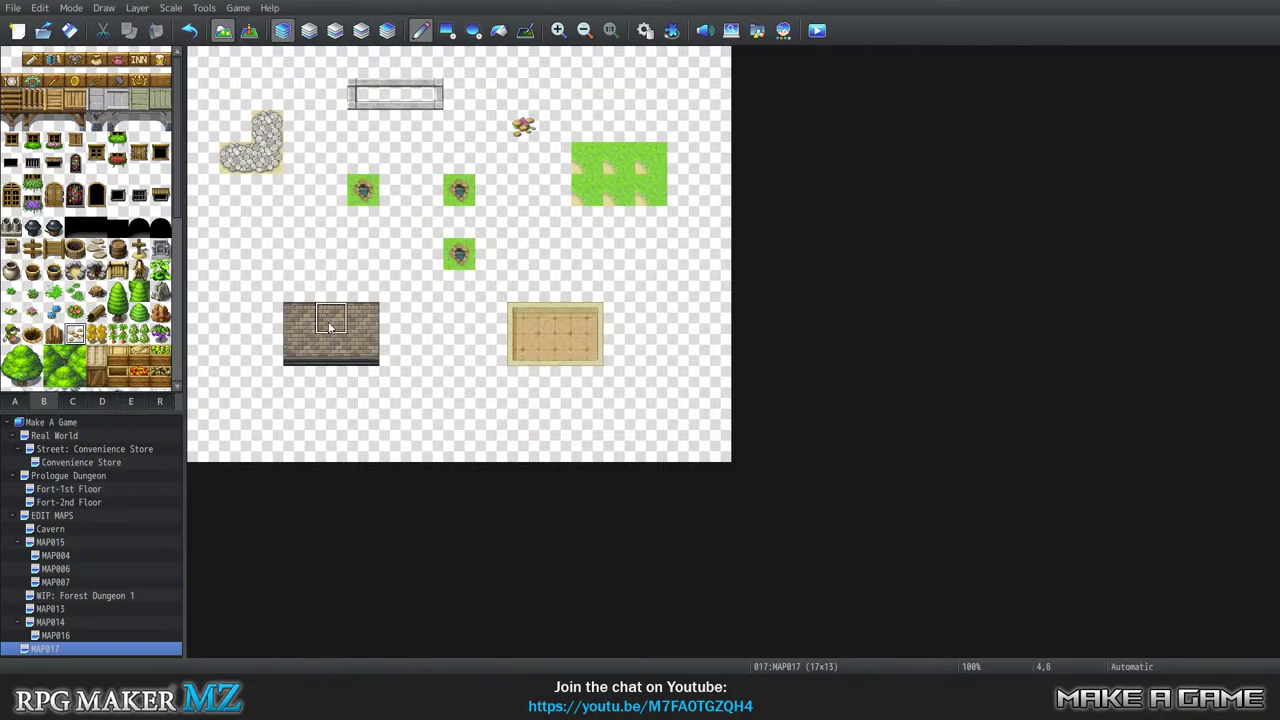
{"action": "left_click", "coordinate": [387, 30]}
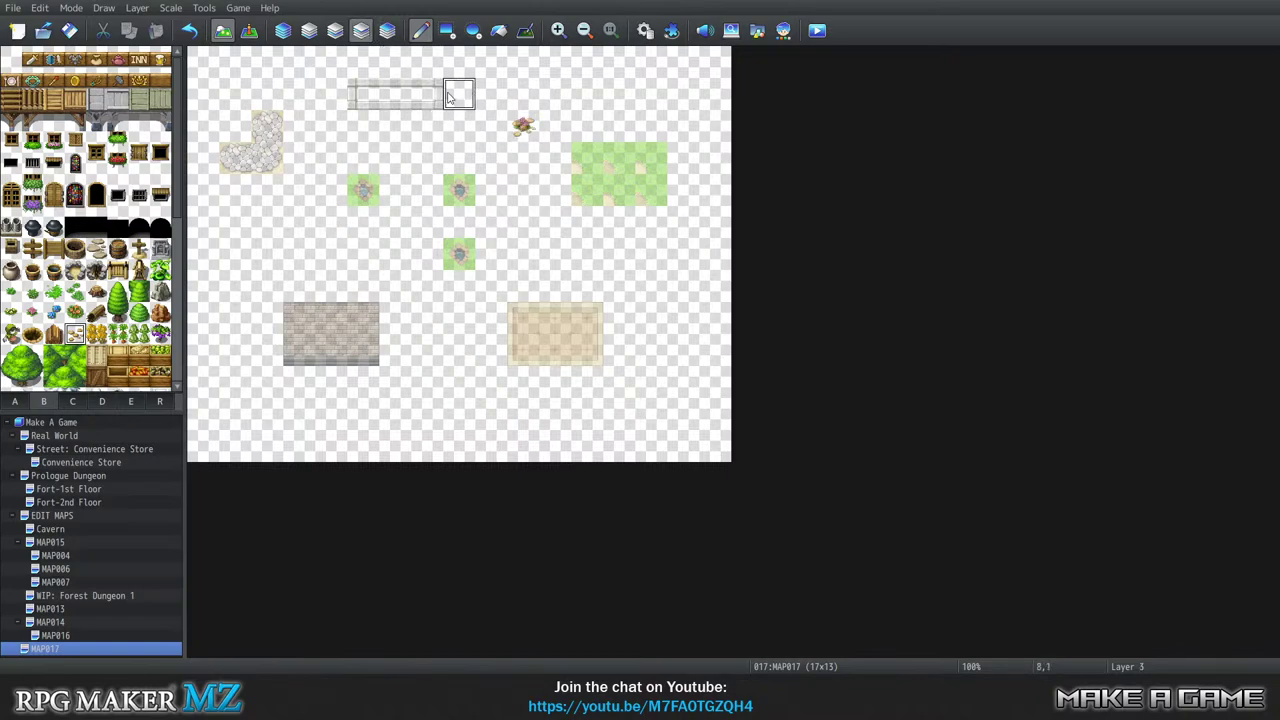
{"action": "left_click", "coordinate": [361, 36]}
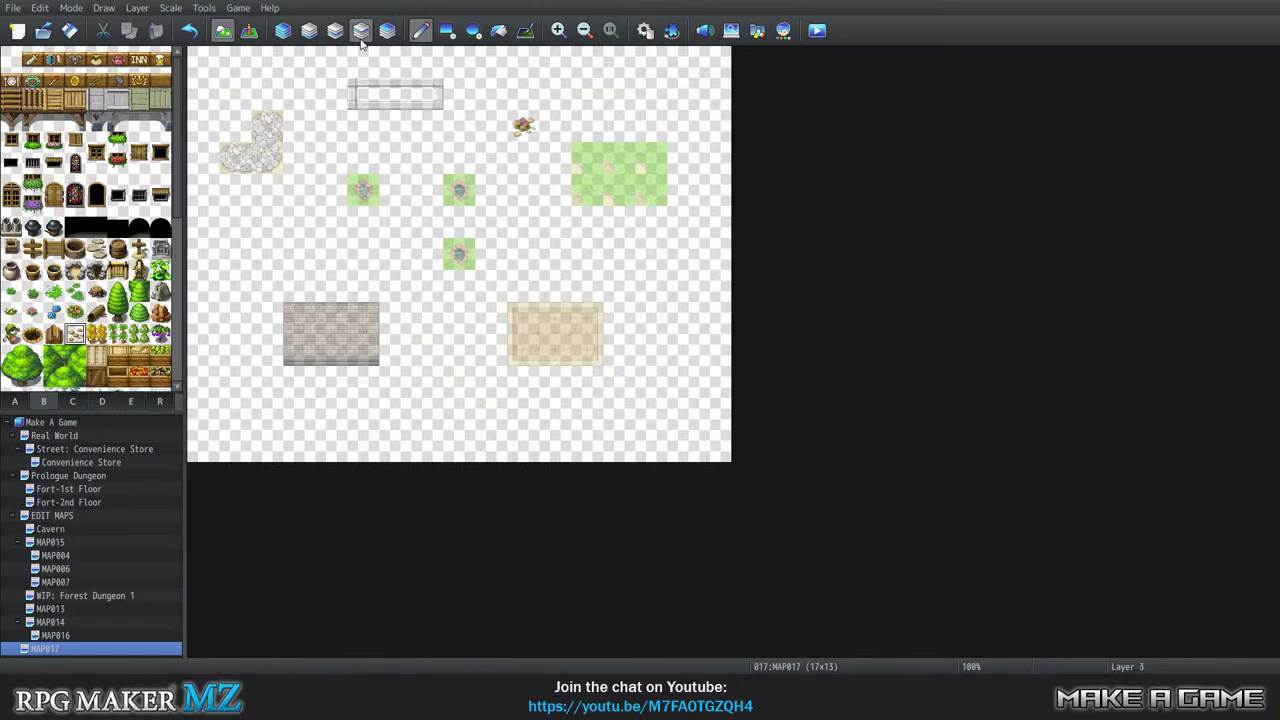
Return to automatic layer mode and change MAP017's tileset to 0017 Dungeon in the map properties.
{"action": "left_click", "coordinate": [283, 33]}
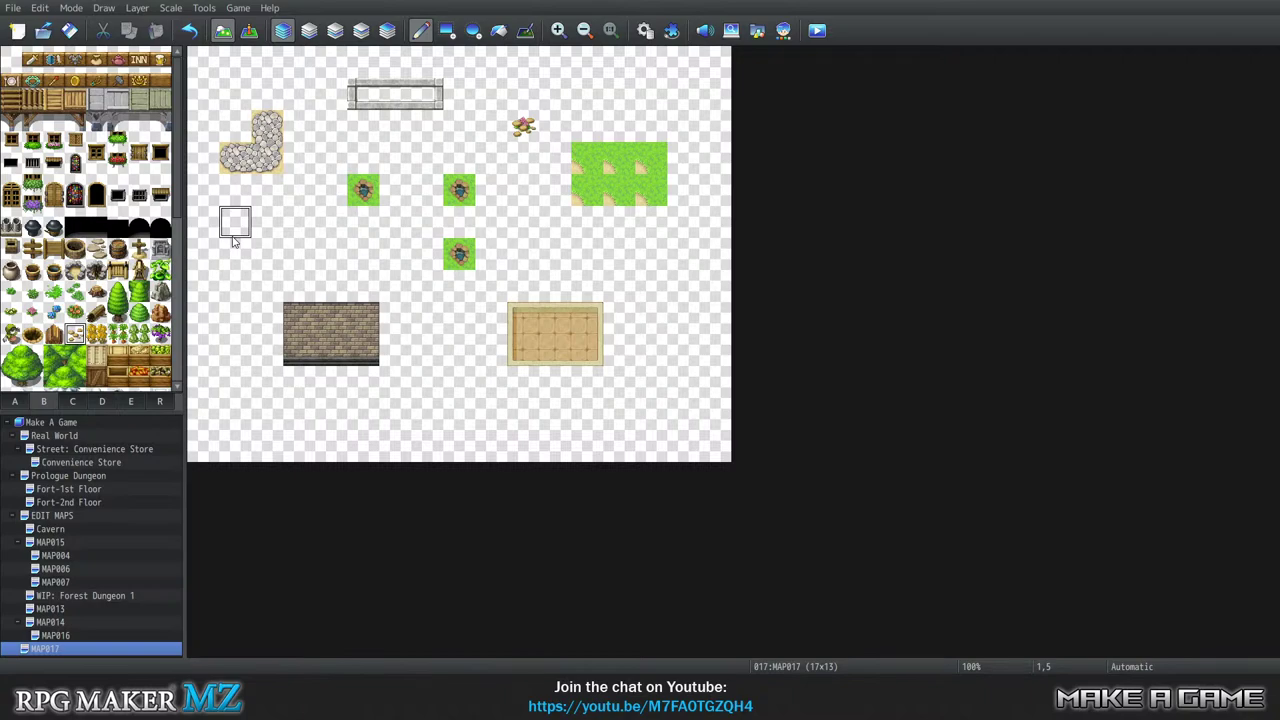
{"action": "left_click", "coordinate": [15, 401]}
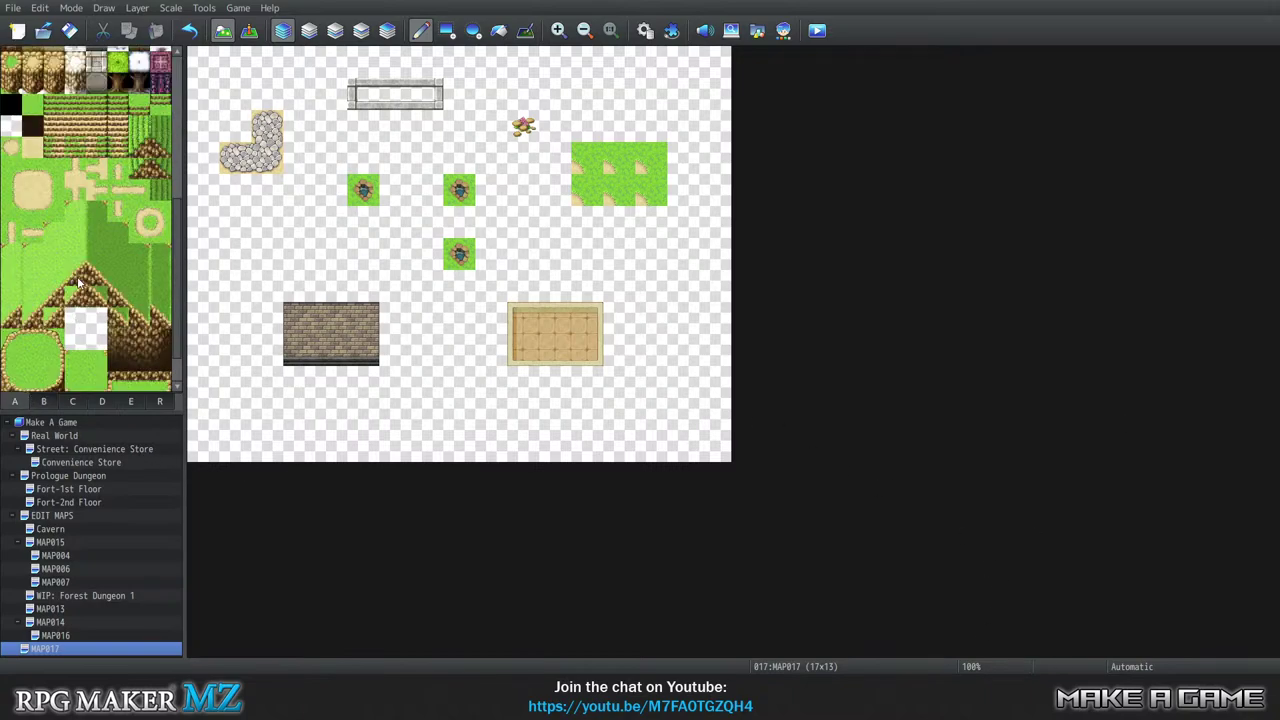
{"action": "scroll", "coordinate": [90, 237], "scroll_direction": "down", "scroll_amount": 10}
{"action": "scroll", "coordinate": [95, 228], "scroll_direction": "up", "scroll_amount": 4}
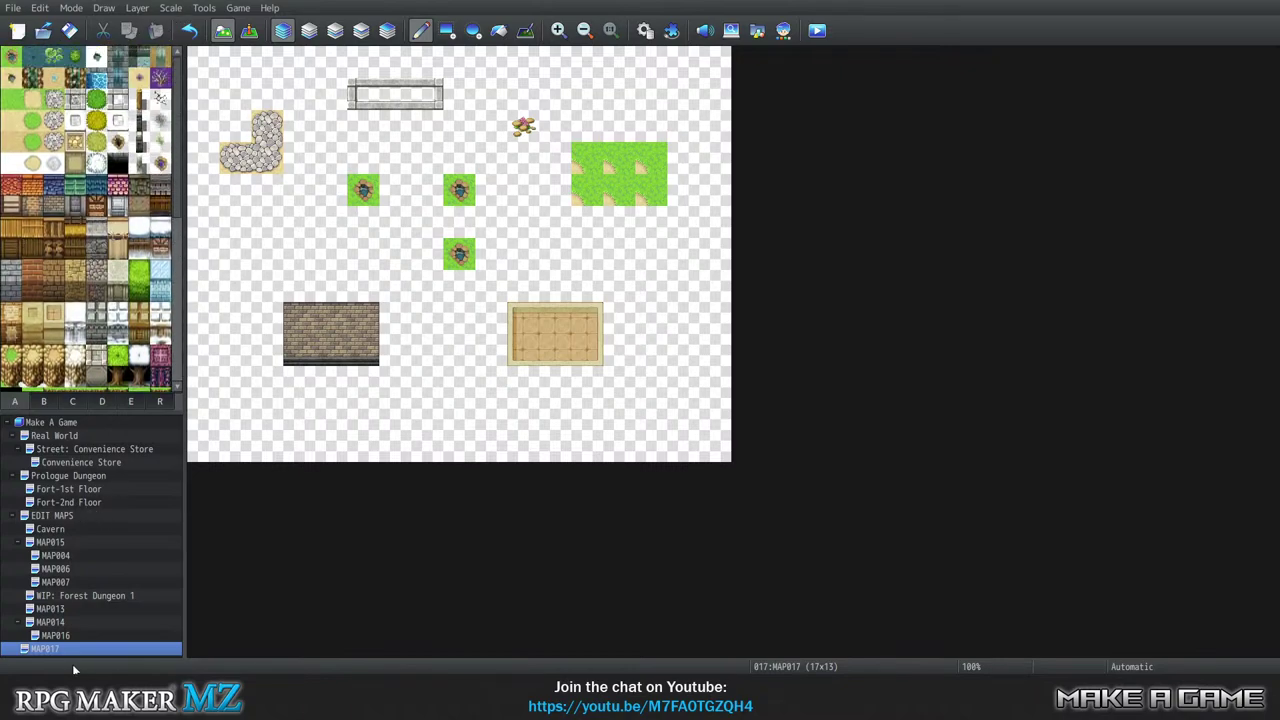
{"action": "right_click", "coordinate": [73, 650]}
{"action": "left_click", "coordinate": [118, 497]}
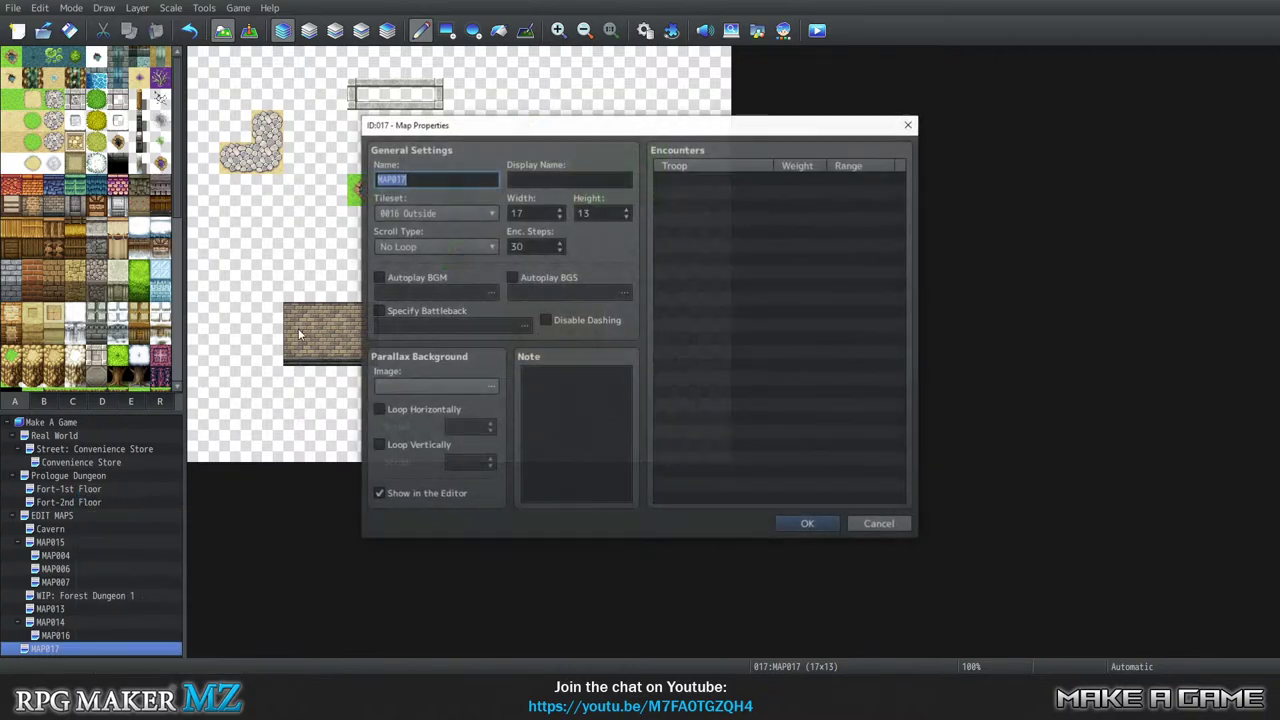
{"action": "left_click", "coordinate": [464, 210]}
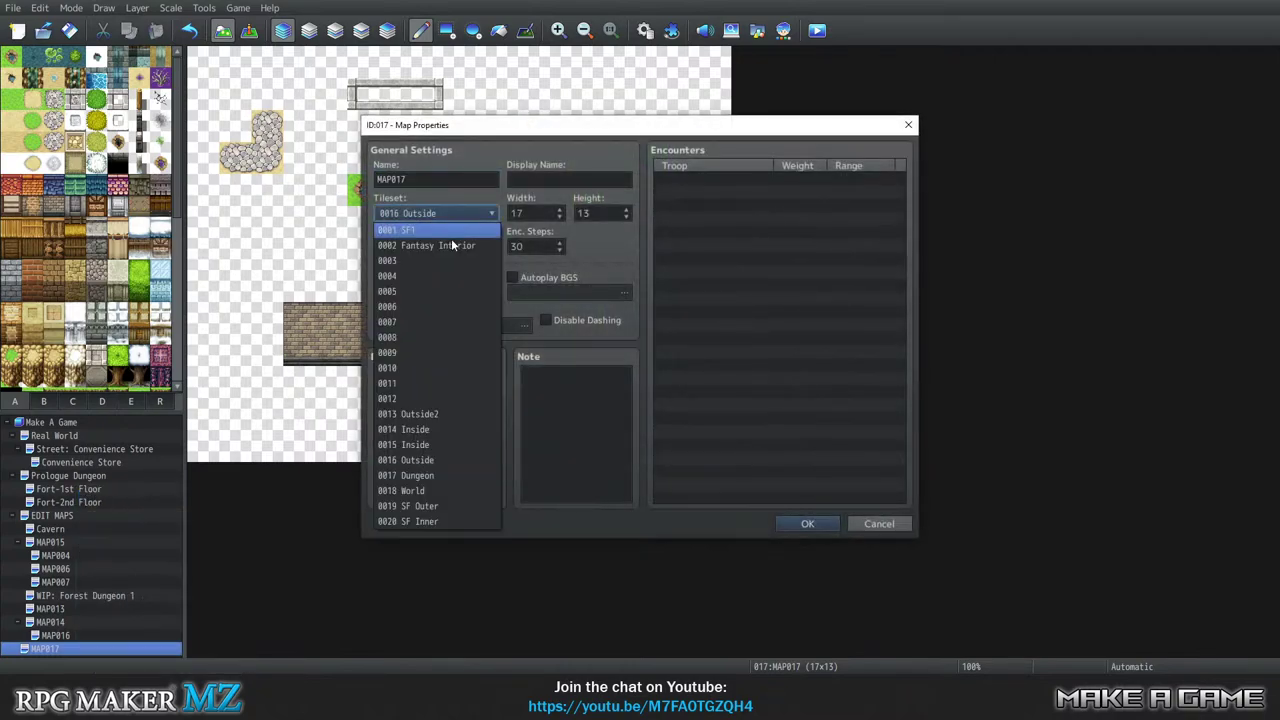
{"action": "left_click", "coordinate": [428, 481]}
{"action": "left_click", "coordinate": [806, 523]}
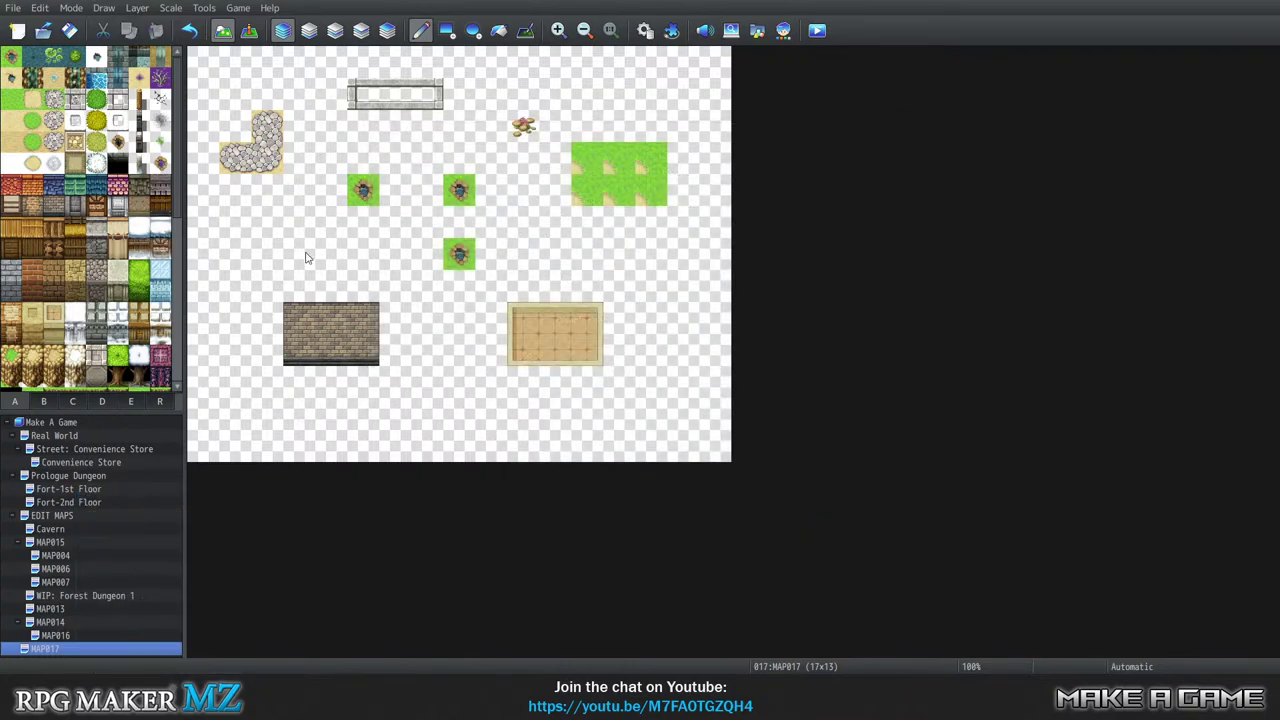
Paint three adjacent copies of the two-tile-high purple tile from the A set, with the upper row from 4,7 to 6,7.
{"action": "scroll", "coordinate": [62, 265], "scroll_direction": "down", "scroll_amount": 3}
{"action": "scroll", "coordinate": [62, 268], "scroll_direction": "down", "scroll_amount": 5}
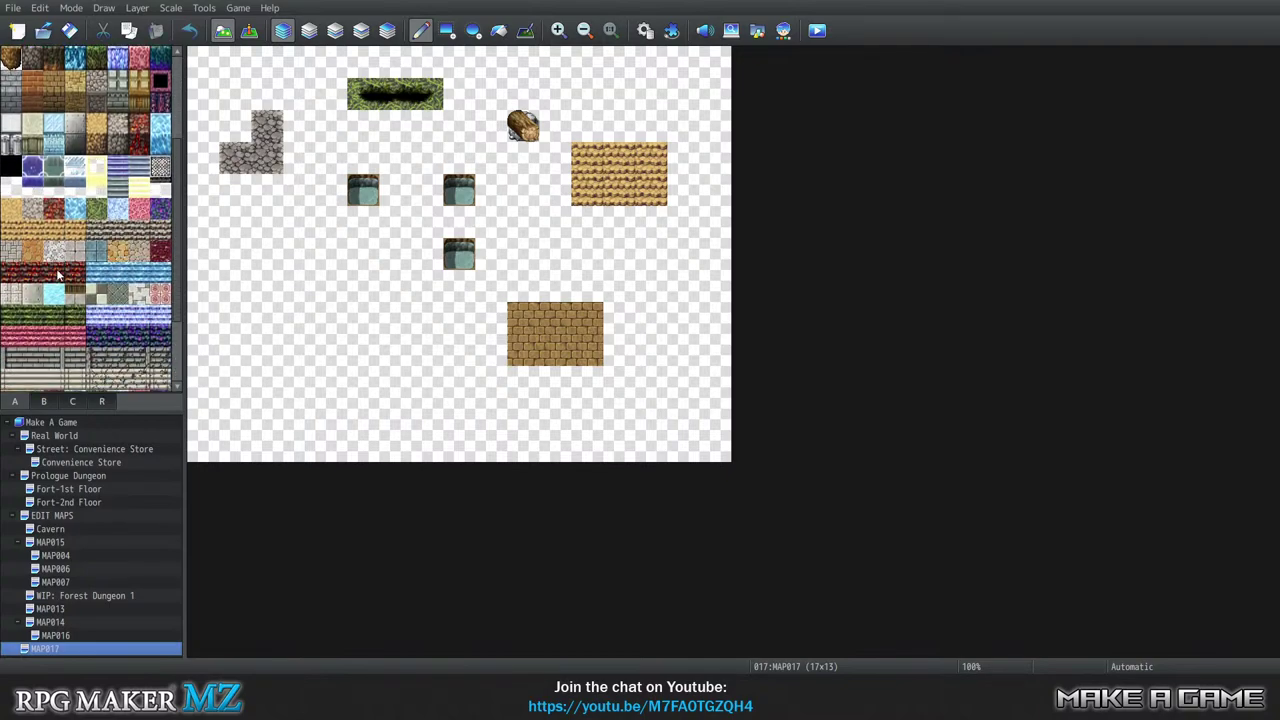
{"action": "left_click_drag", "start_coordinate": [35, 127], "coordinate": [34, 150]}
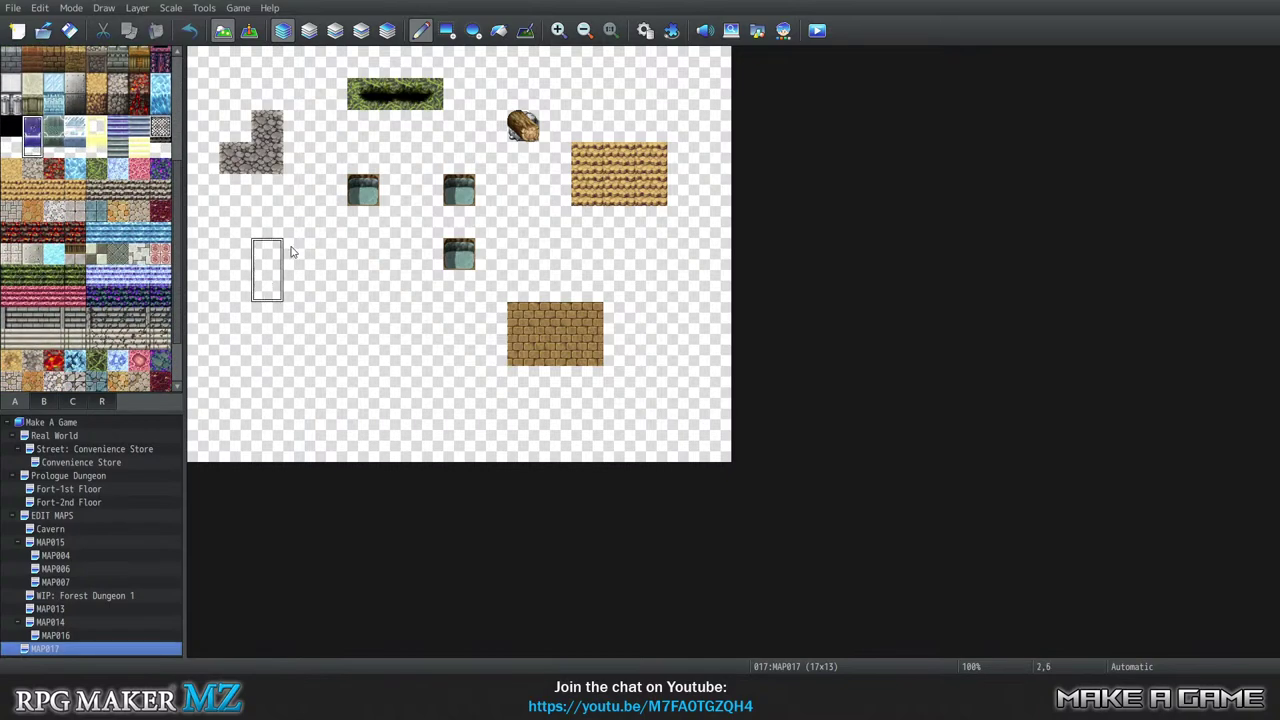
{"action": "left_click", "coordinate": [329, 295]}
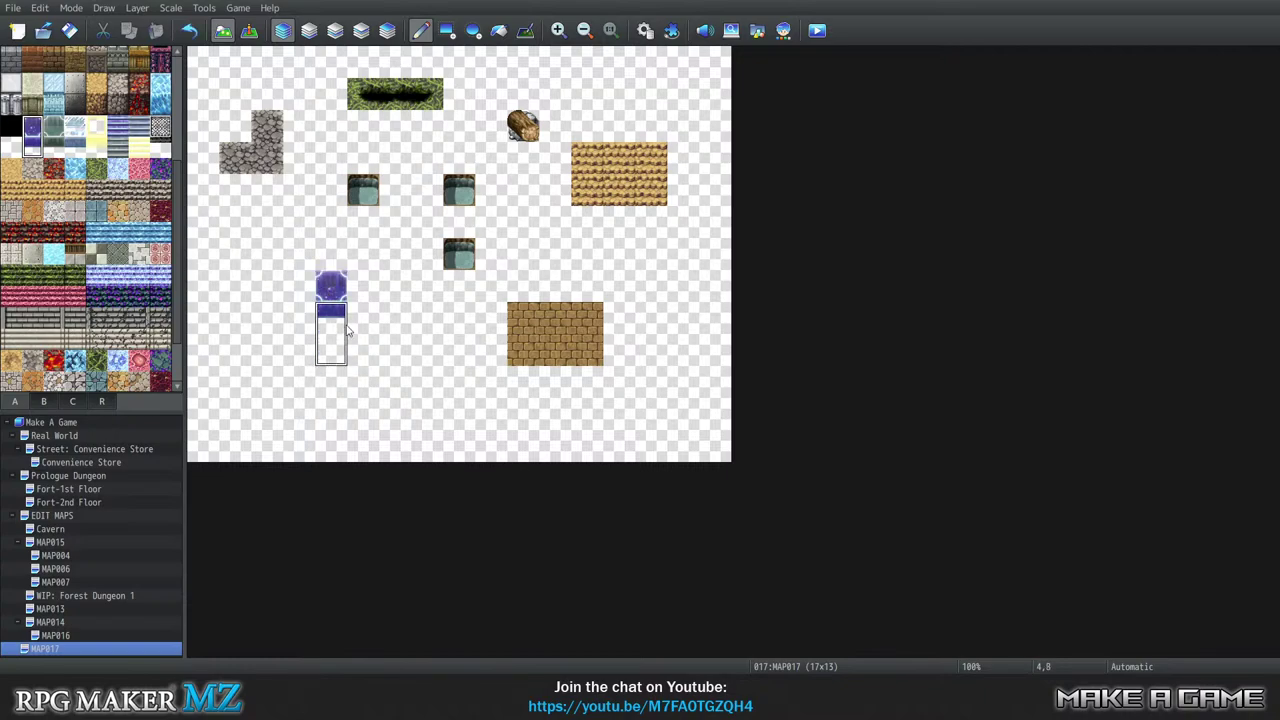
{"action": "left_click", "coordinate": [361, 295]}
{"action": "left_click", "coordinate": [393, 295]}
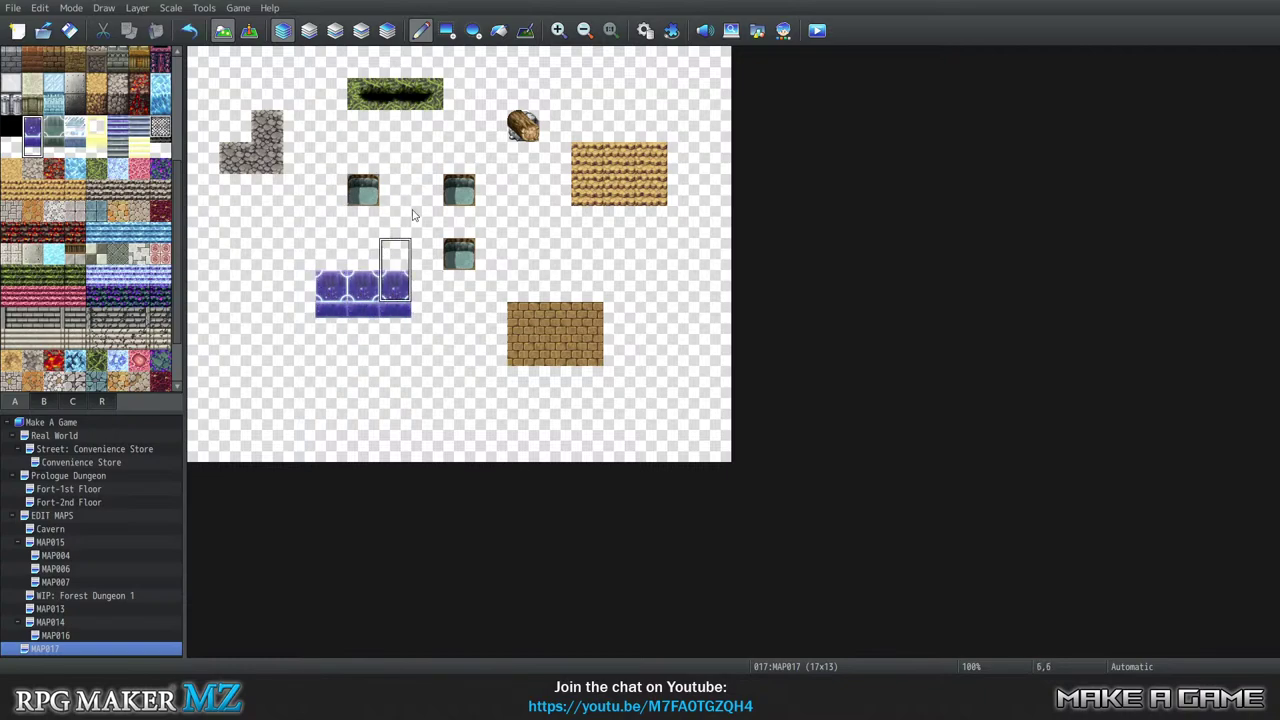
Check the purple tiles on Layers 1 and 2 and return to automatic layer mode.
{"action": "left_click", "coordinate": [309, 30]}
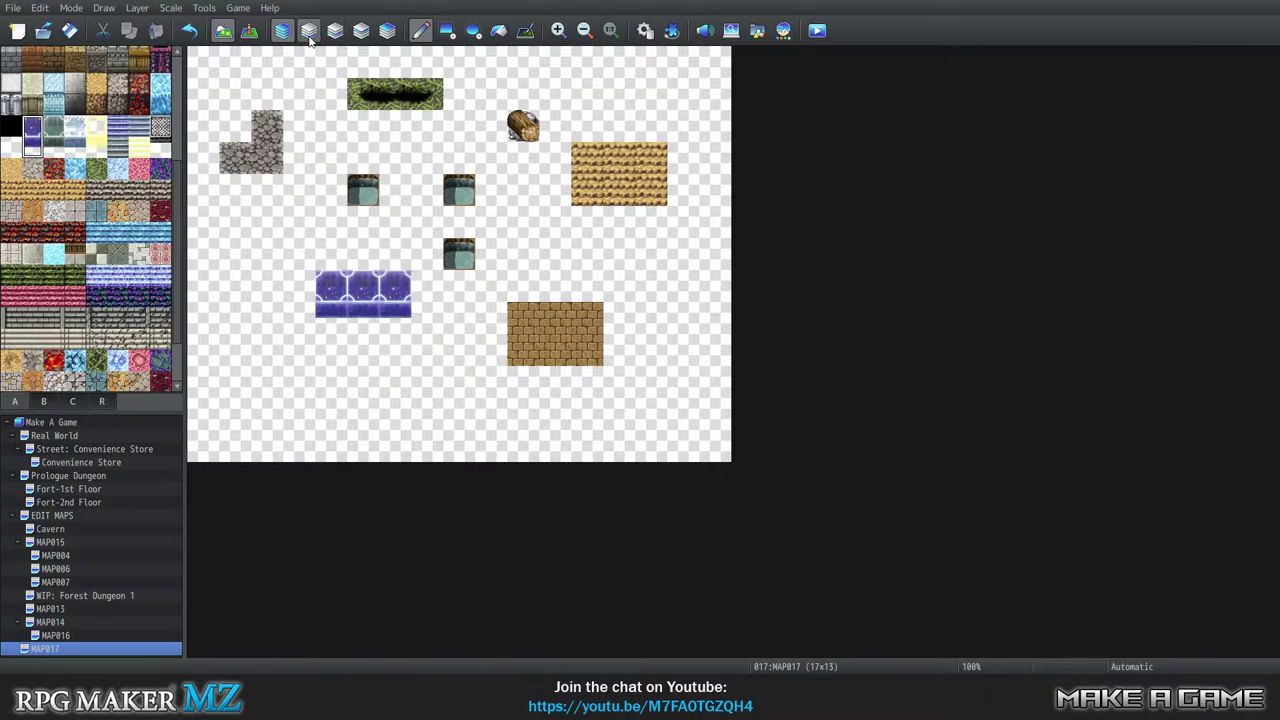
{"action": "left_click", "coordinate": [33, 148]}
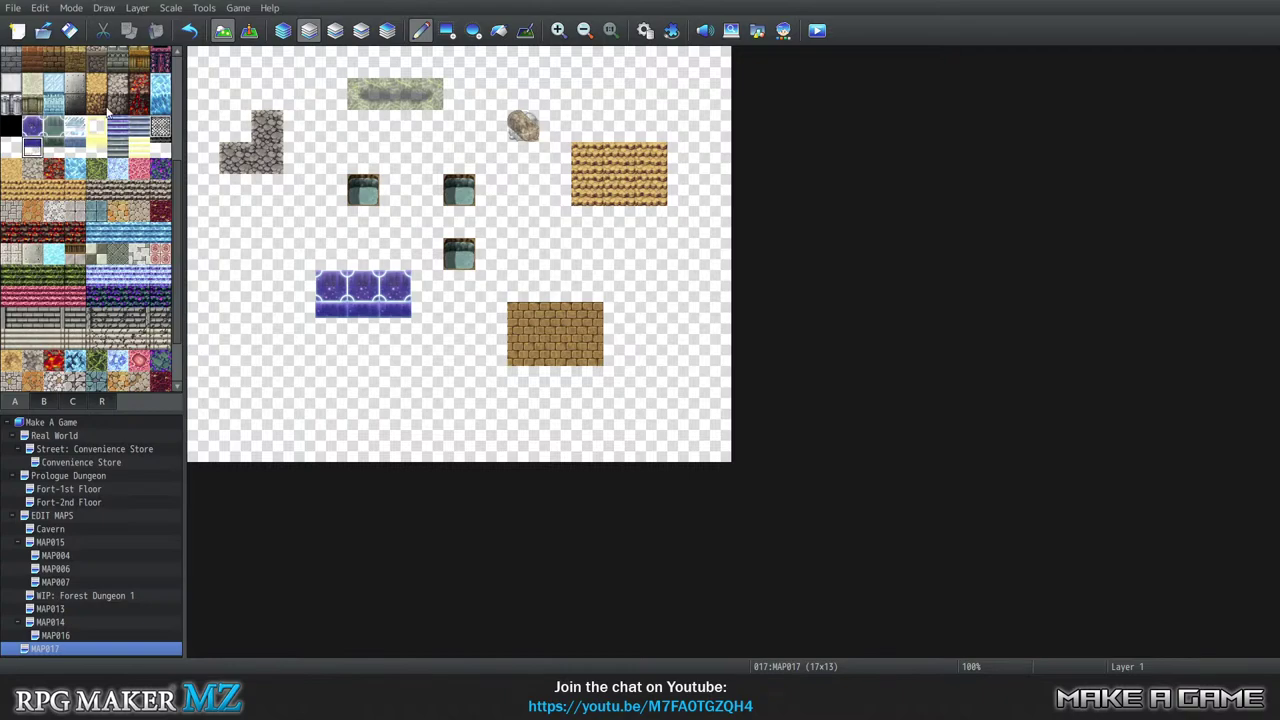
{"action": "left_click", "coordinate": [334, 32]}
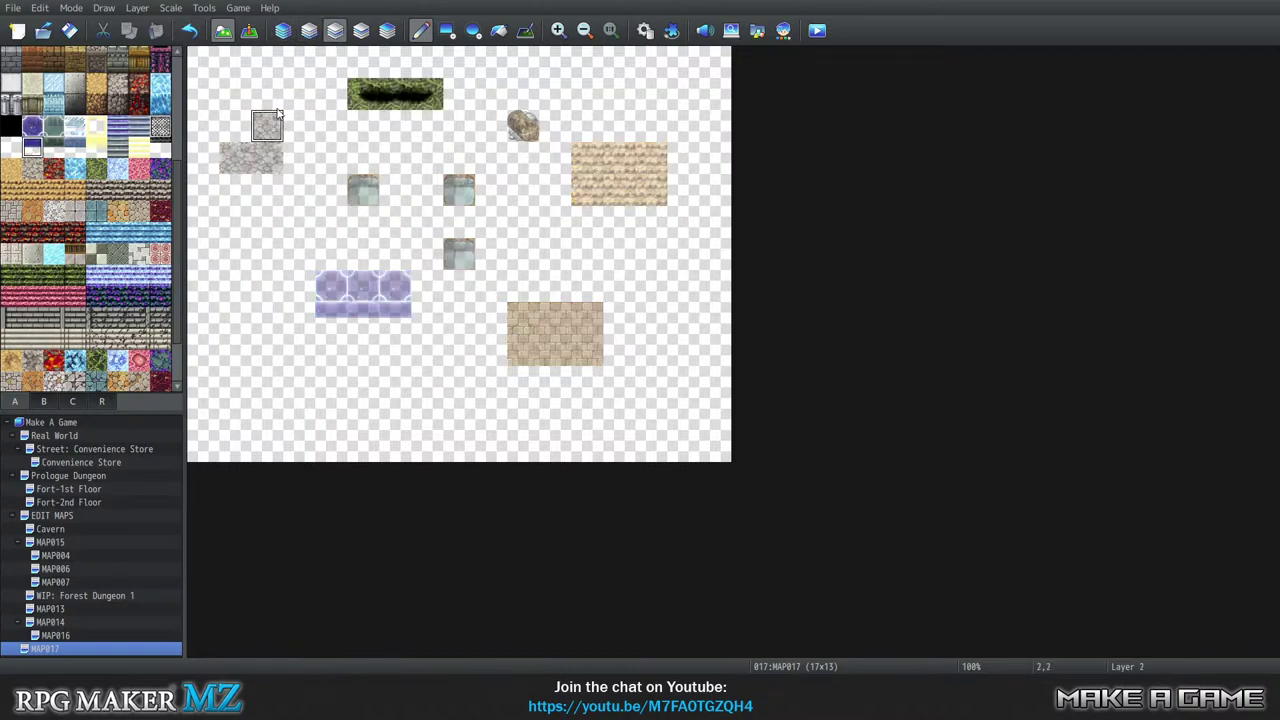
{"action": "left_click", "coordinate": [266, 125]}
{"action": "left_click", "coordinate": [283, 30]}
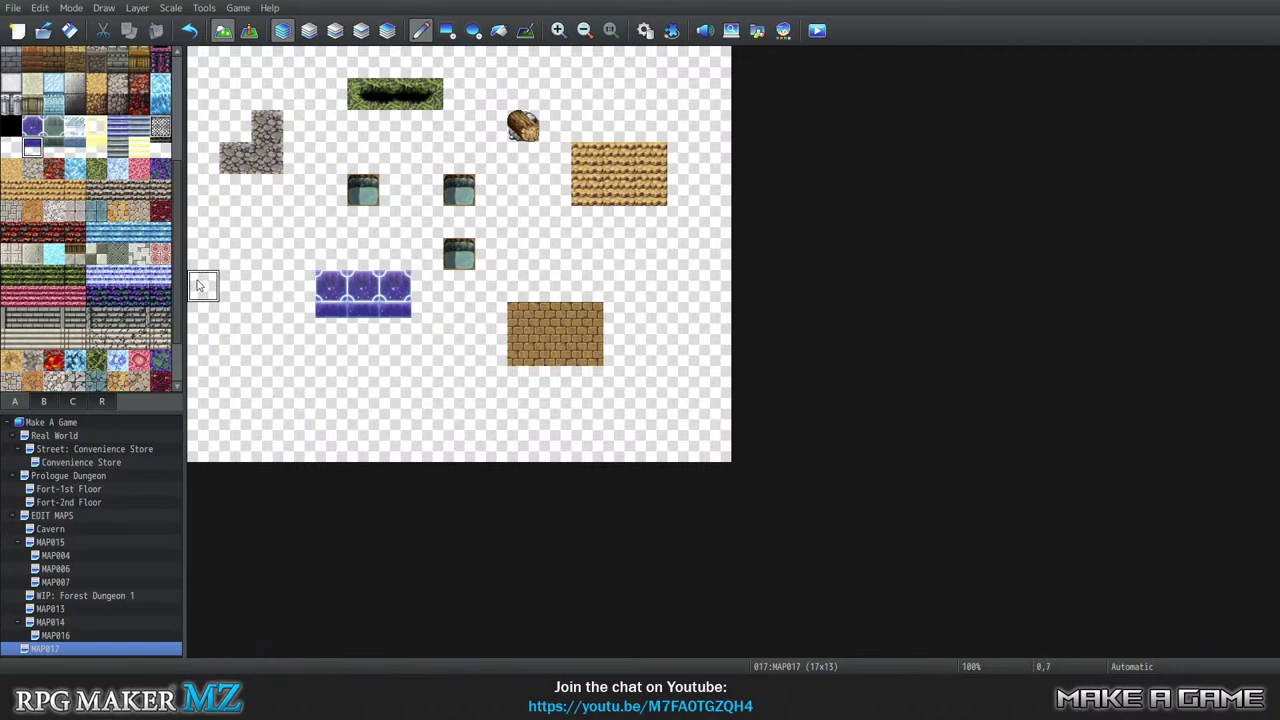
Delete the practice map MAP017 from the project.
{"action": "right_click", "coordinate": [65, 650]}
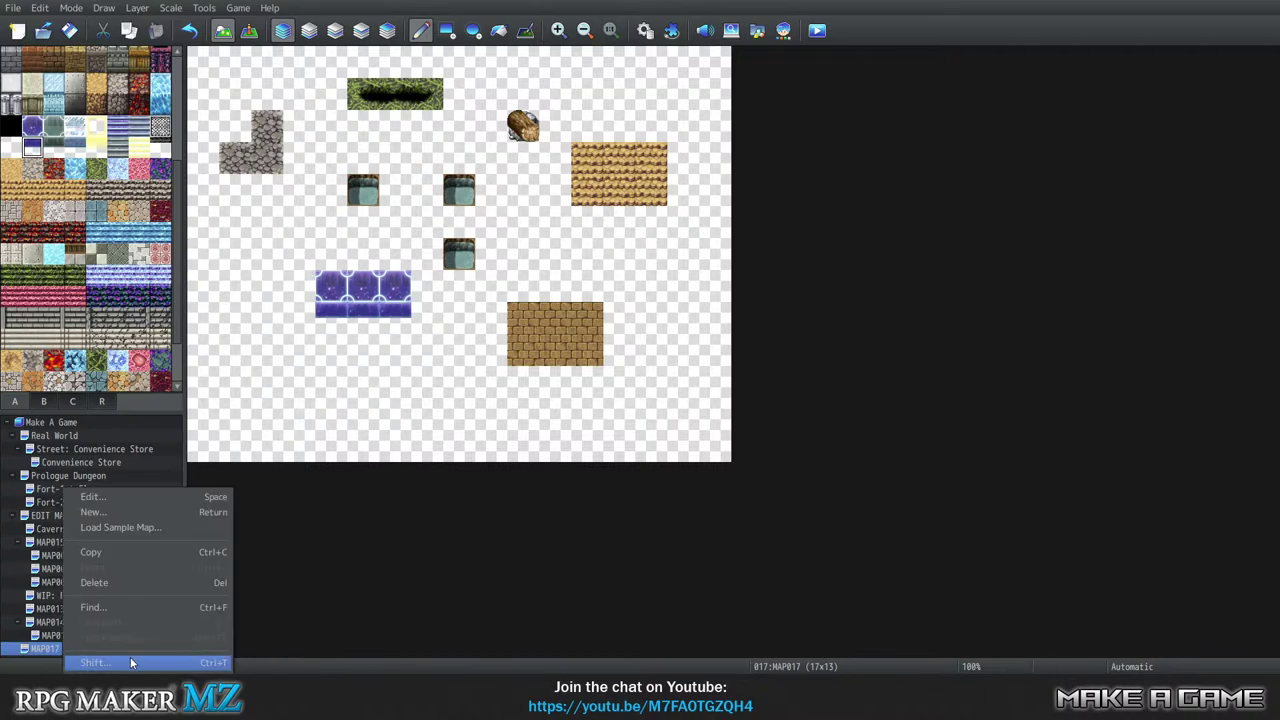
{"action": "left_click", "coordinate": [110, 583]}
{"action": "left_click", "coordinate": [603, 356]}
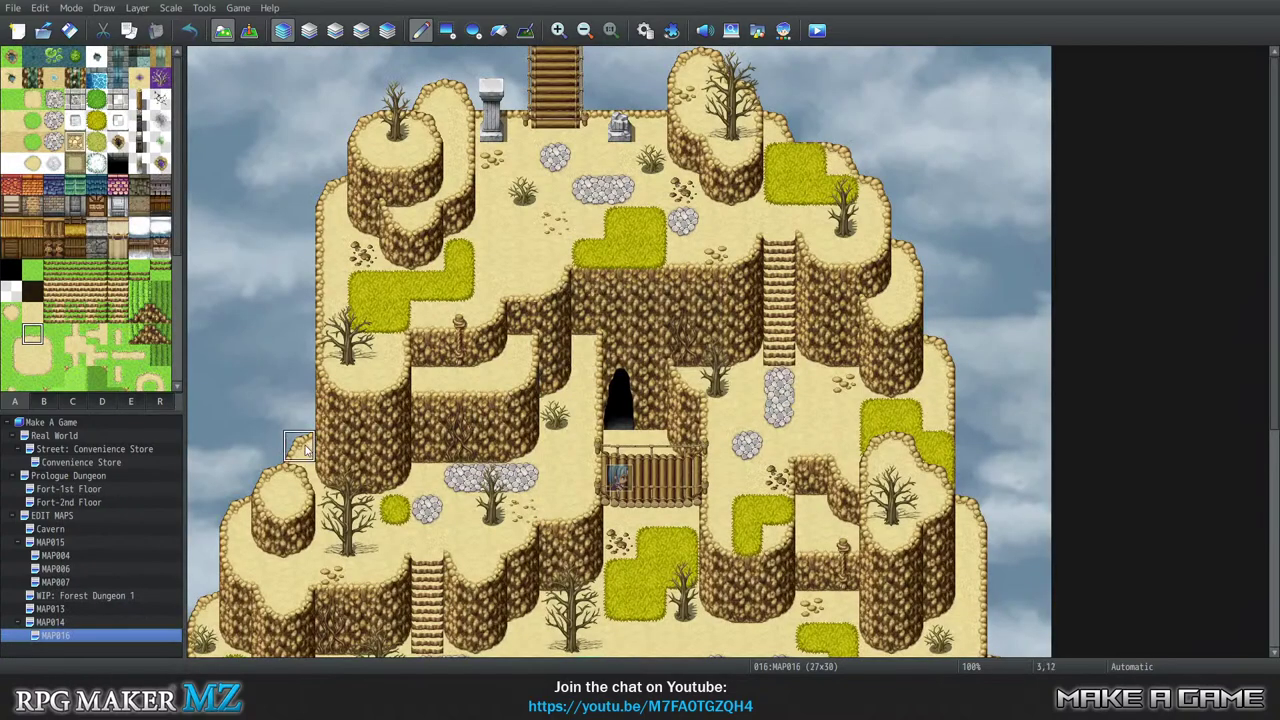
Open the WIP: Forest Dungeon 1 map, inspect its northern area on Layers 1 to 4 and return to automatic mode.
{"action": "left_click", "coordinate": [88, 596]}
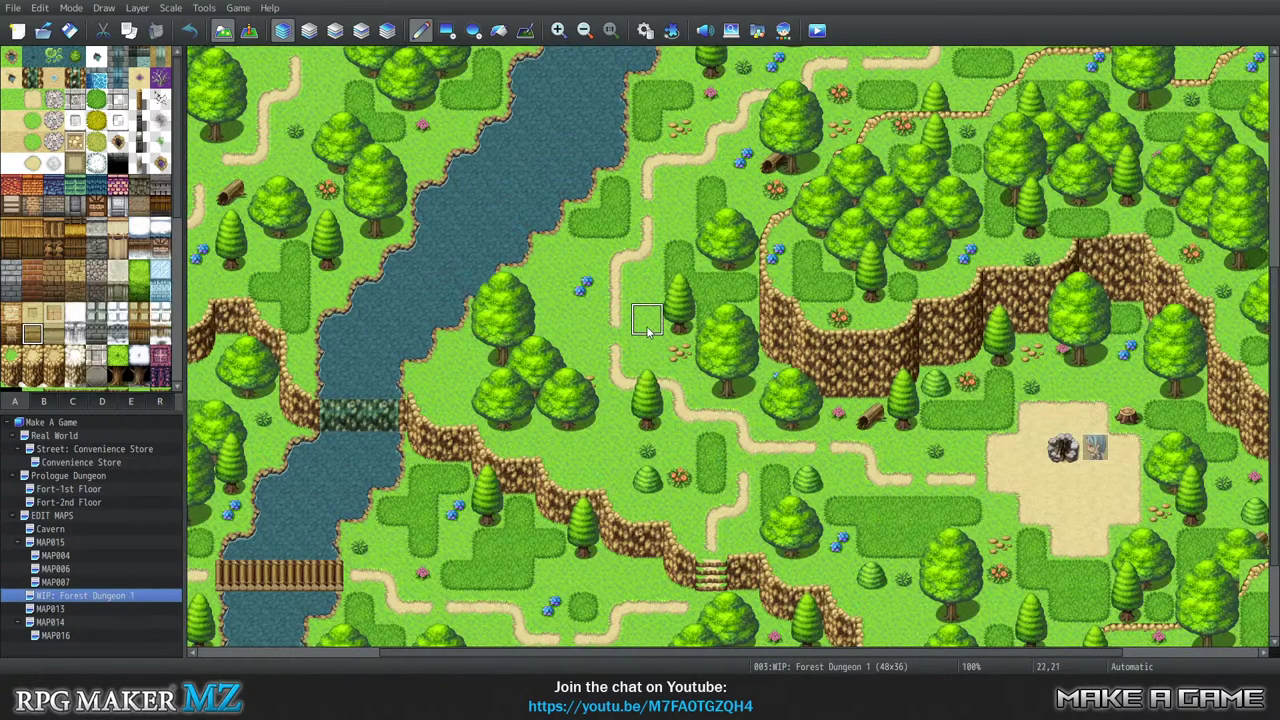
{"action": "scroll", "coordinate": [670, 313], "scroll_direction": "up", "scroll_amount": 3}
{"action": "scroll", "coordinate": [670, 313], "scroll_direction": "up", "scroll_amount": 8}
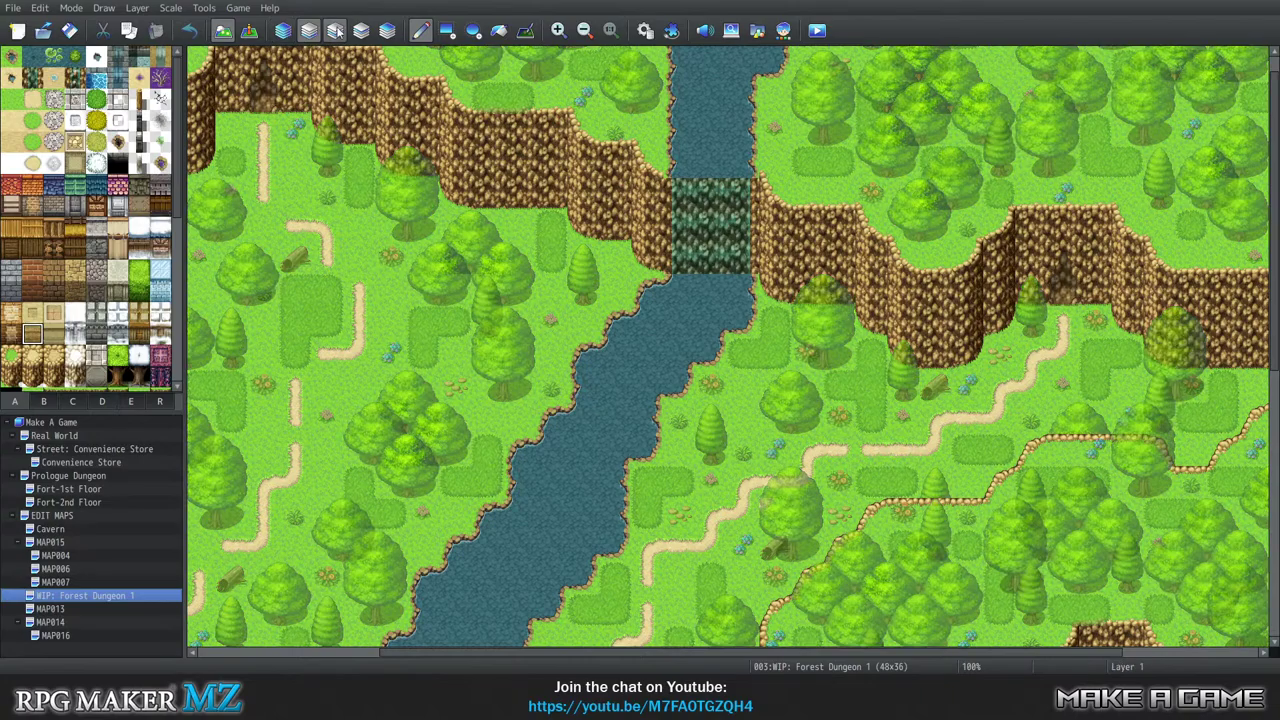
{"action": "left_click", "coordinate": [342, 31]}
{"action": "left_click", "coordinate": [361, 31]}
{"action": "left_click", "coordinate": [387, 31]}
{"action": "left_click", "coordinate": [361, 31]}
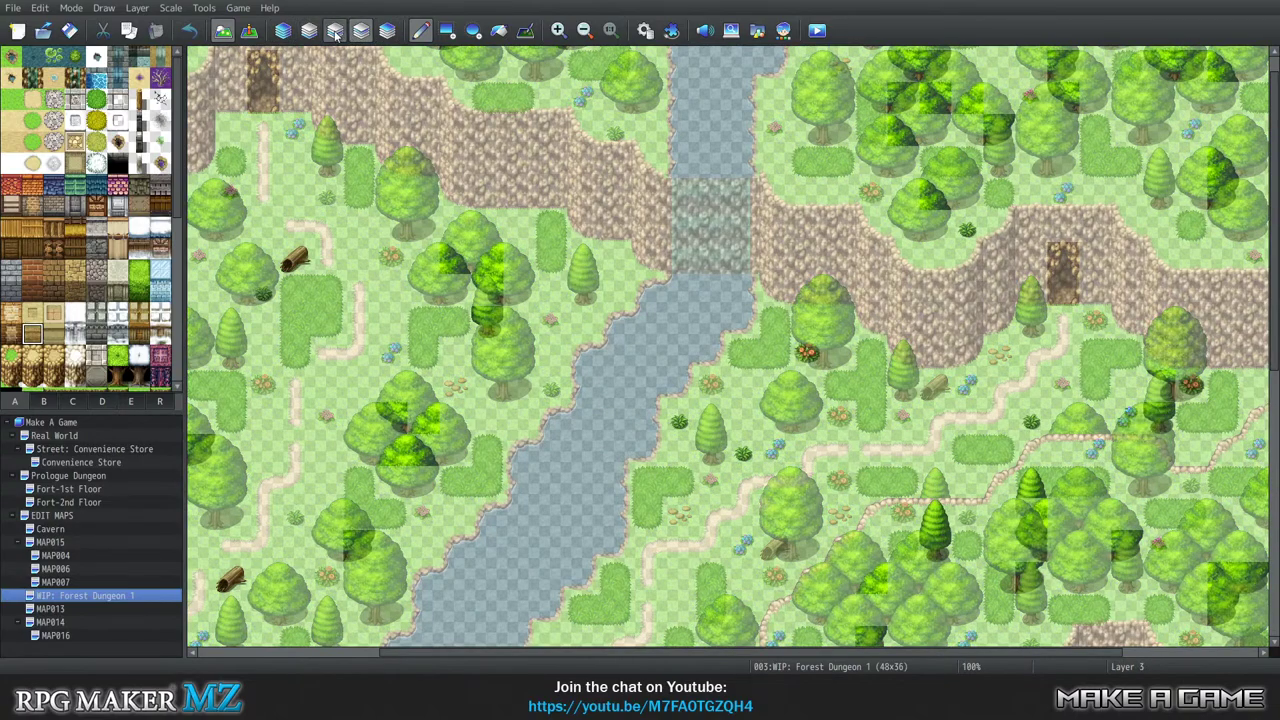
{"action": "left_click", "coordinate": [335, 31]}
{"action": "left_click", "coordinate": [312, 33]}
{"action": "left_click", "coordinate": [335, 31]}
{"action": "left_click", "coordinate": [361, 31]}
{"action": "left_click", "coordinate": [387, 31]}
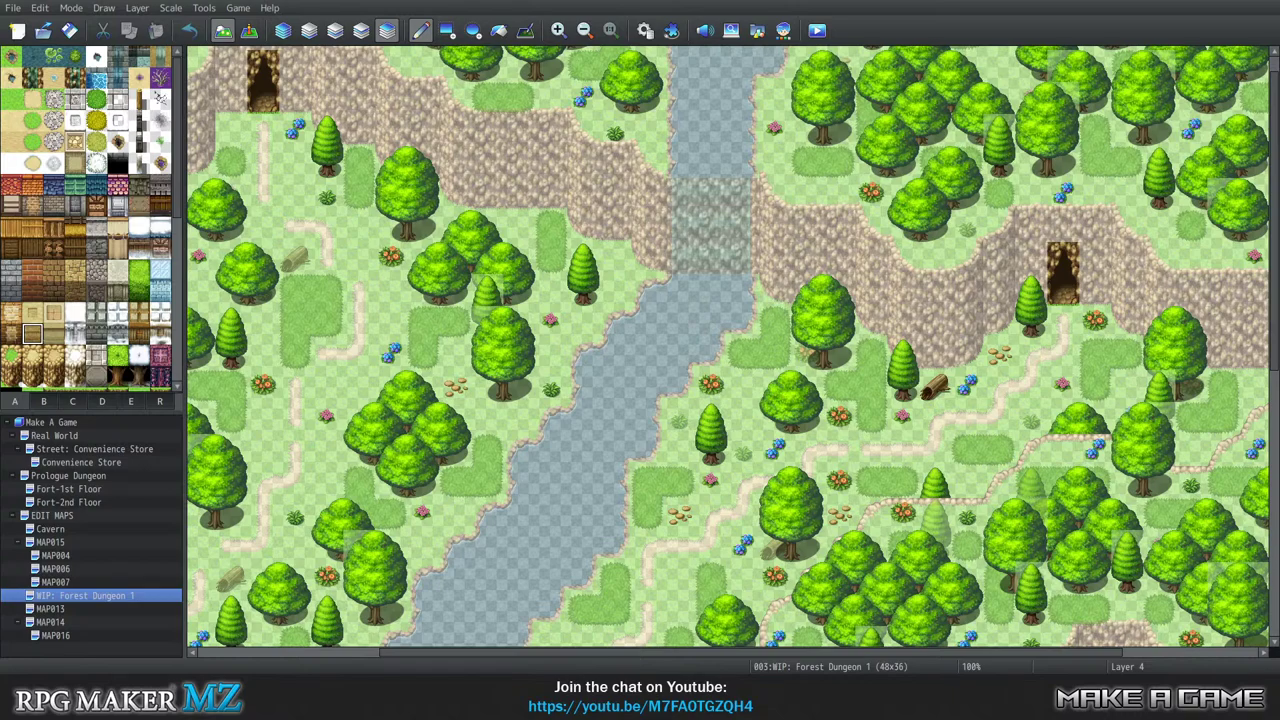
{"action": "left_click", "coordinate": [309, 30]}
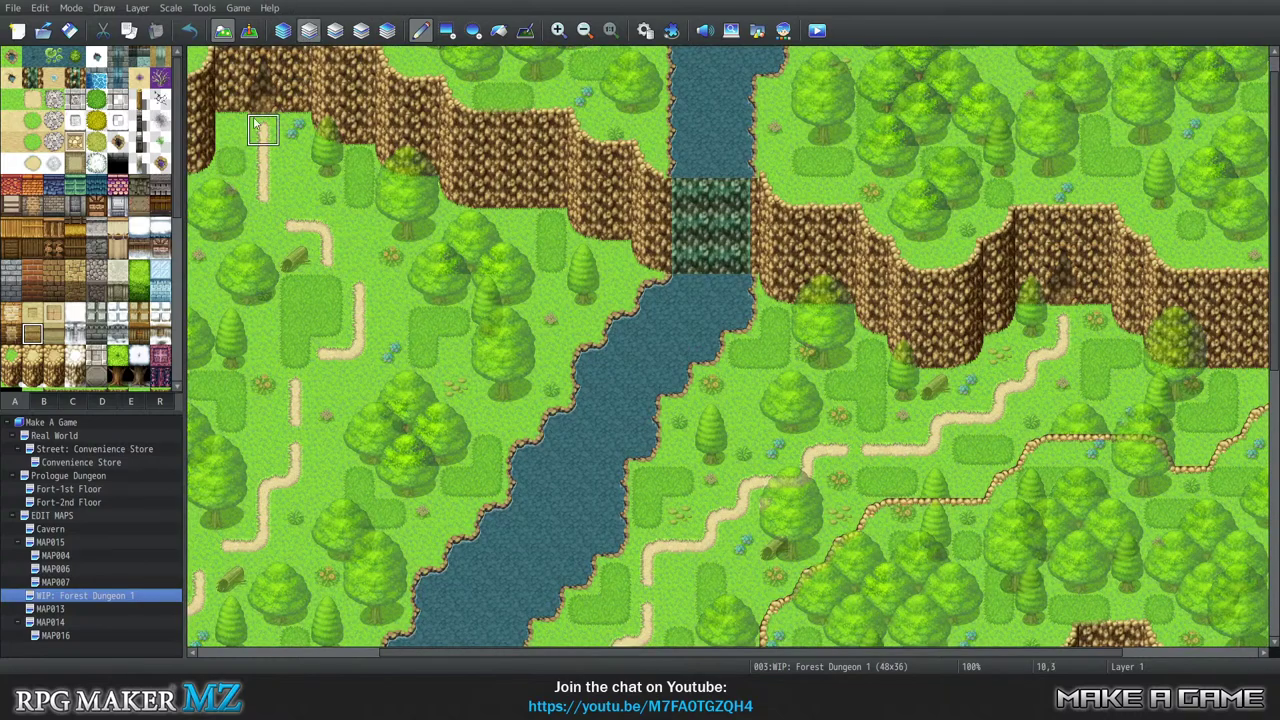
{"action": "left_click", "coordinate": [283, 30]}
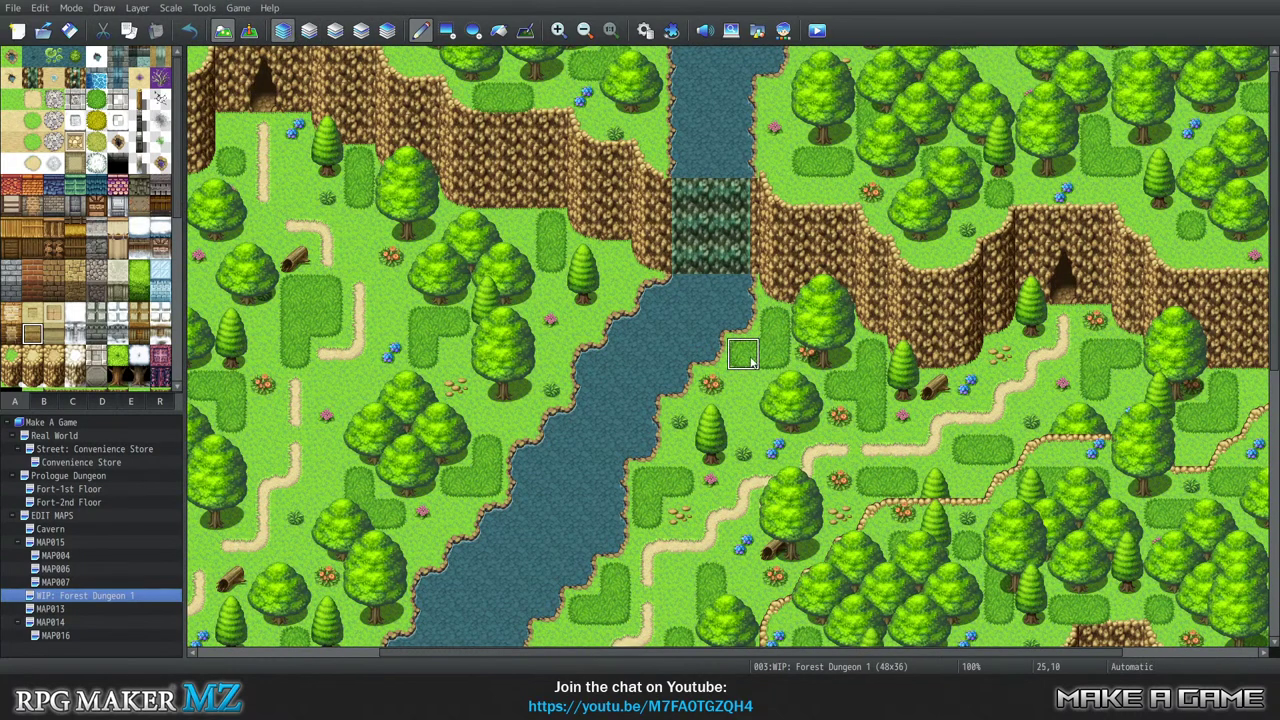
Delete the event EV001 at 36,25 in the sandy clearing of the forest map.
{"action": "scroll", "coordinate": [615, 258], "scroll_direction": "down", "scroll_amount": 1}
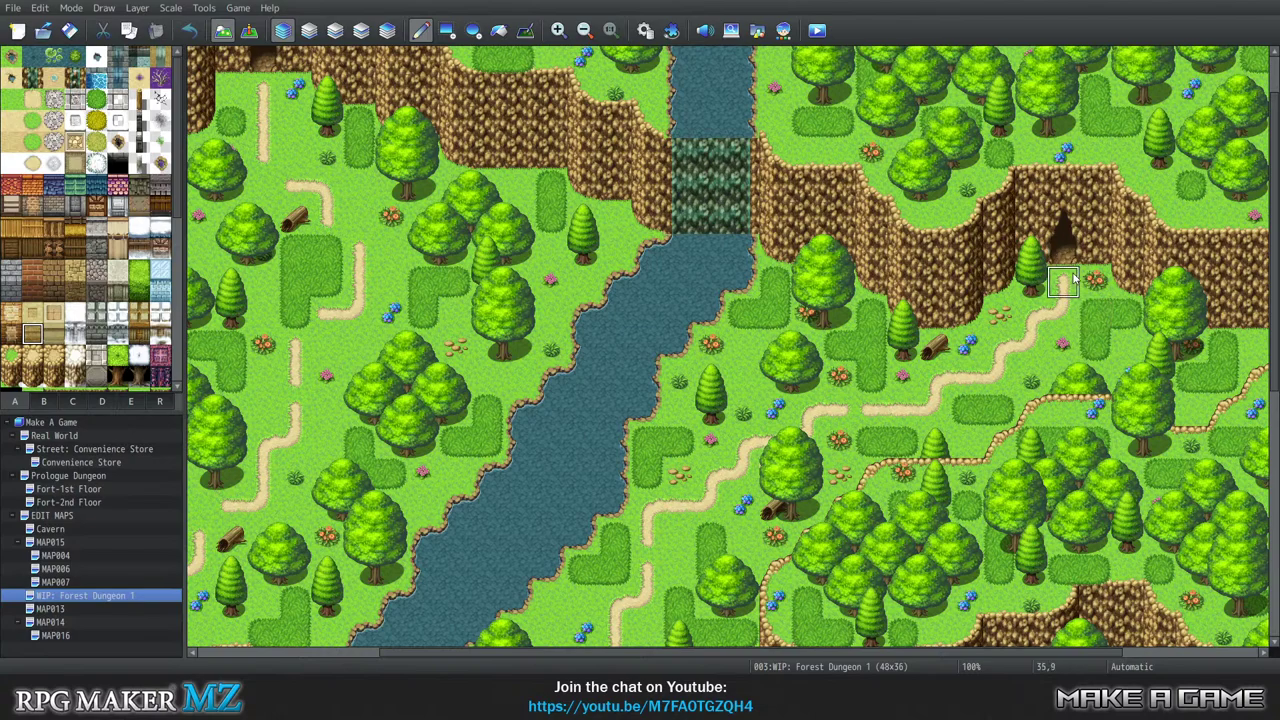
{"action": "scroll", "coordinate": [1095, 362], "scroll_direction": "down", "scroll_amount": 5}
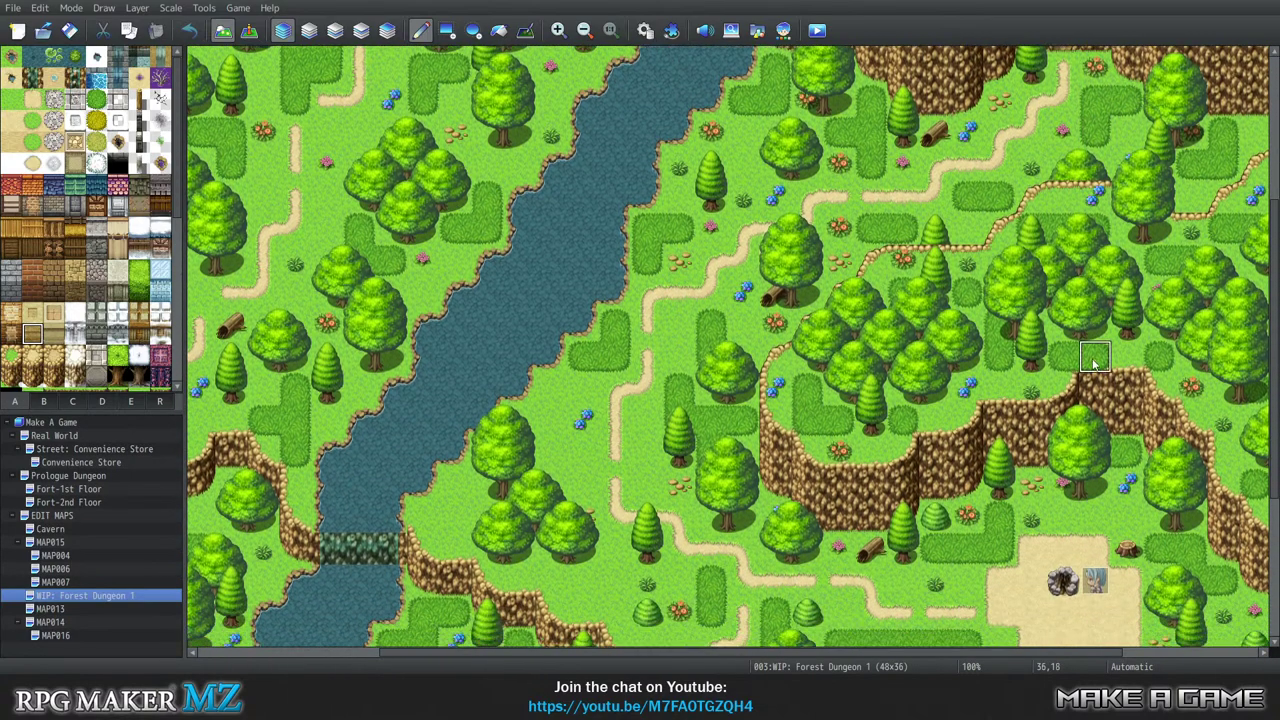
{"action": "scroll", "coordinate": [1095, 362], "scroll_direction": "down", "scroll_amount": 5}
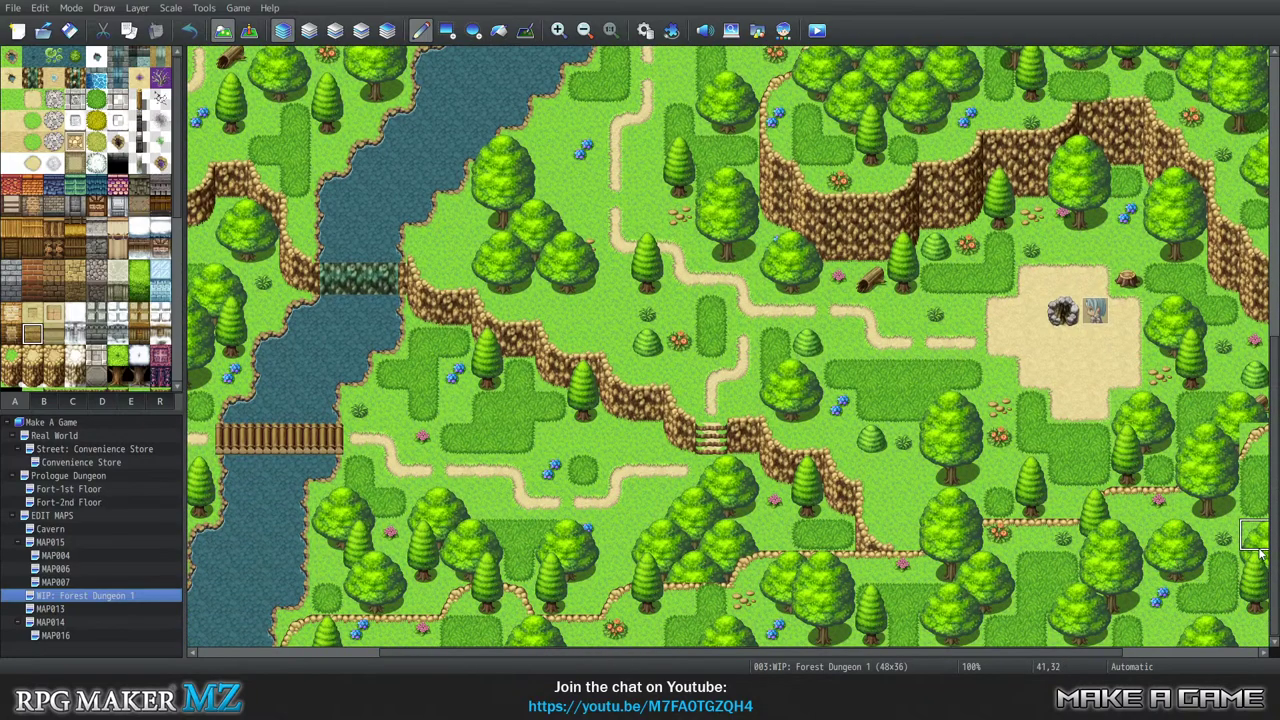
{"action": "scroll", "coordinate": [1255, 548], "scroll_direction": "up", "scroll_amount": 2}
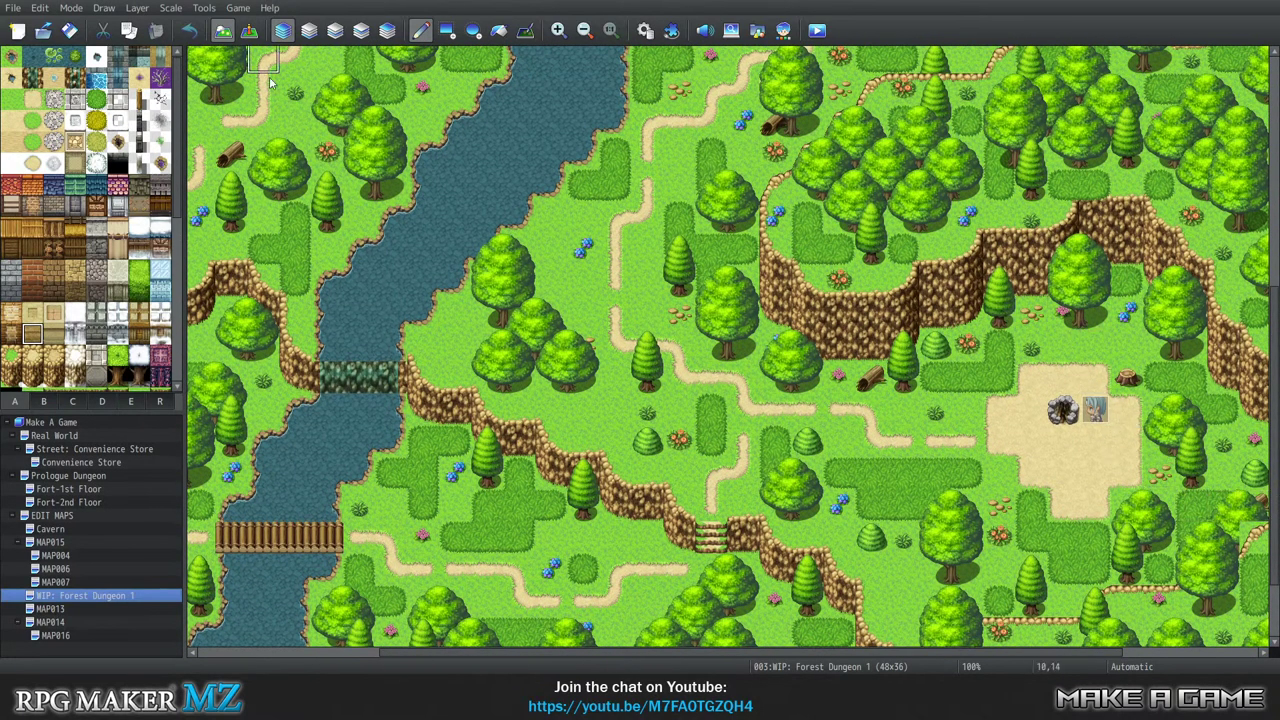
{"action": "left_click", "coordinate": [249, 30]}
{"action": "right_click", "coordinate": [1100, 412]}
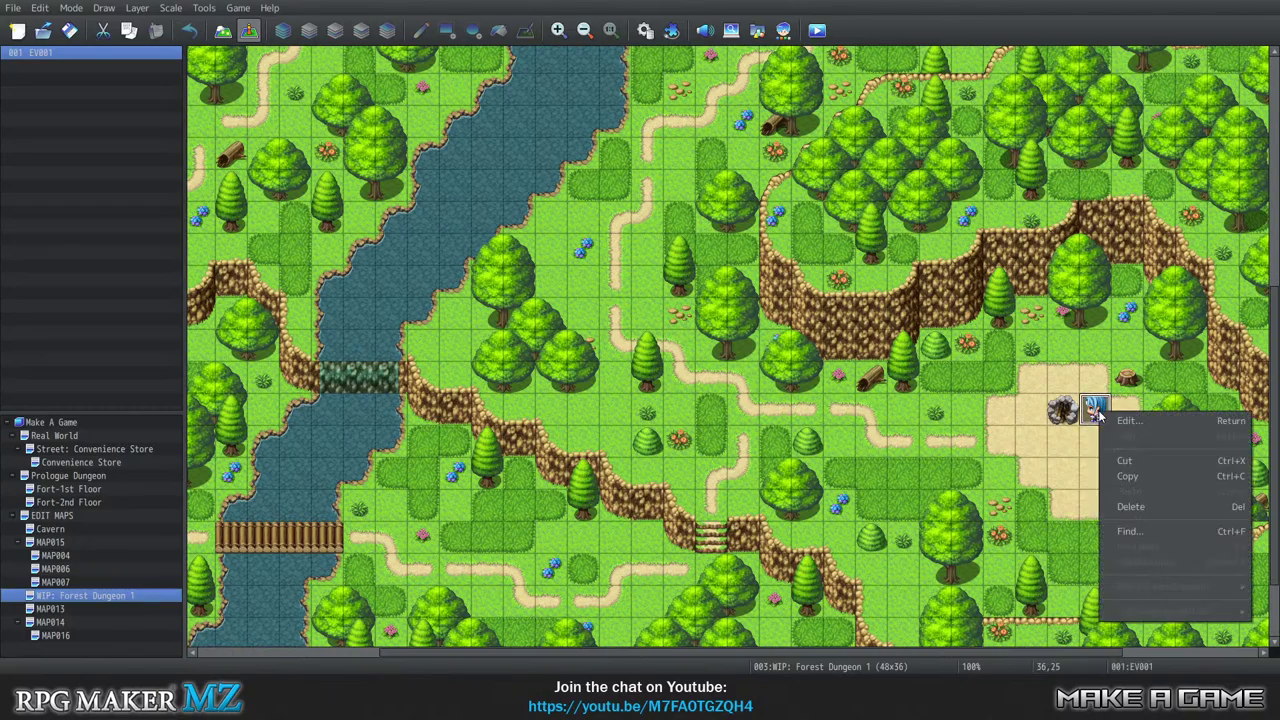
{"action": "left_click", "coordinate": [1146, 513]}
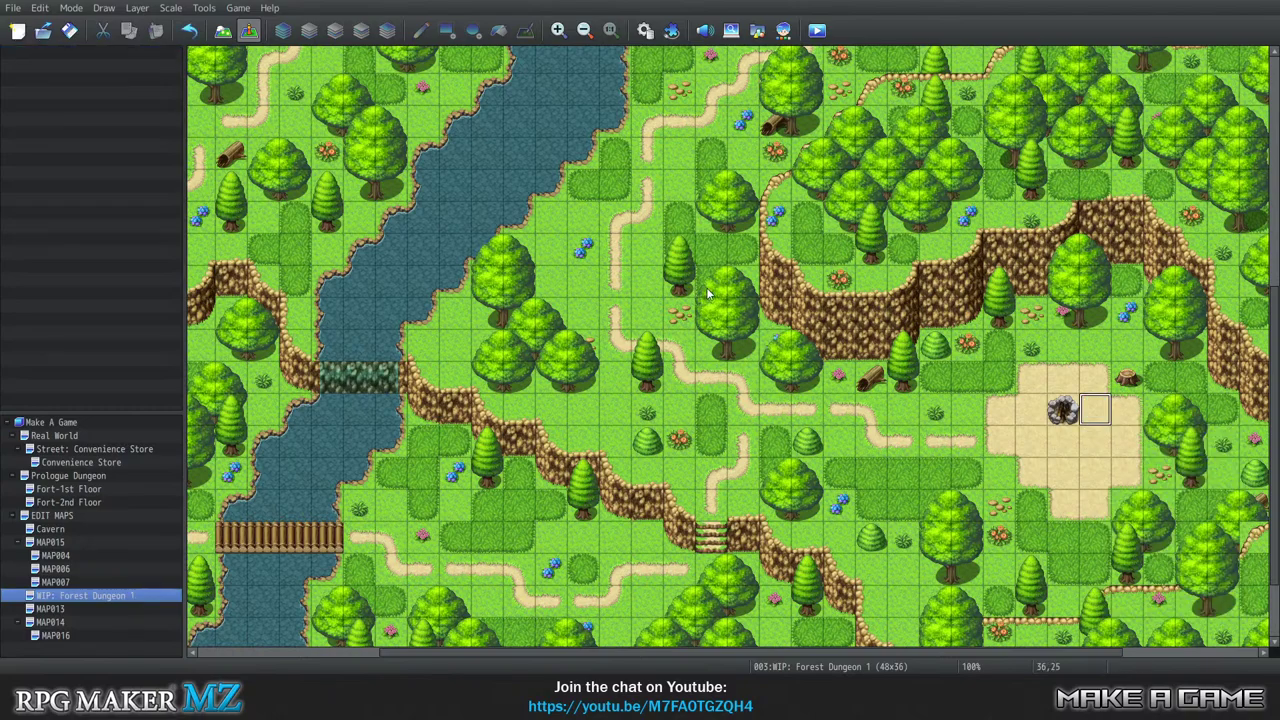
Examine the cave entrances, cliffs, river and dirt paths in the northern part of the forest map.
{"action": "scroll", "coordinate": [706, 287], "scroll_direction": "up", "scroll_amount": 5}
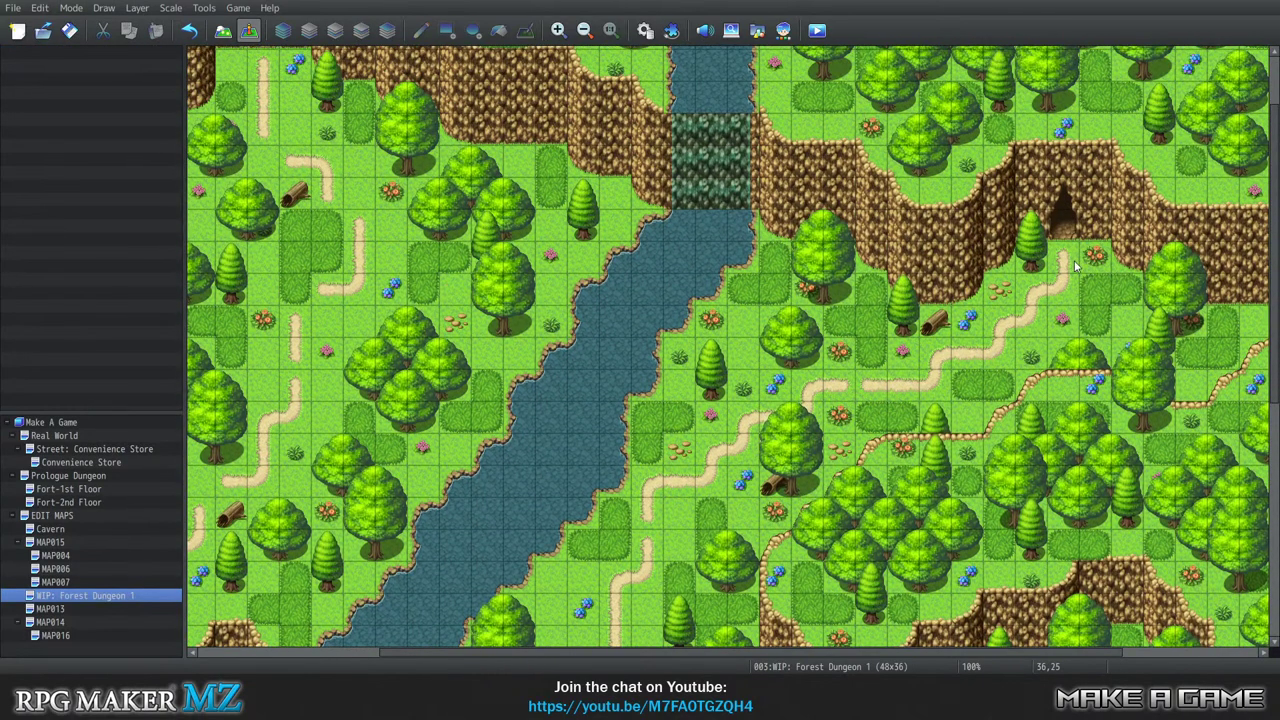
{"action": "left_click", "coordinate": [1060, 264]}
{"action": "left_click", "coordinate": [223, 30]}
{"action": "left_click", "coordinate": [249, 30]}
{"action": "scroll", "coordinate": [922, 303], "scroll_direction": "down", "scroll_amount": 1}
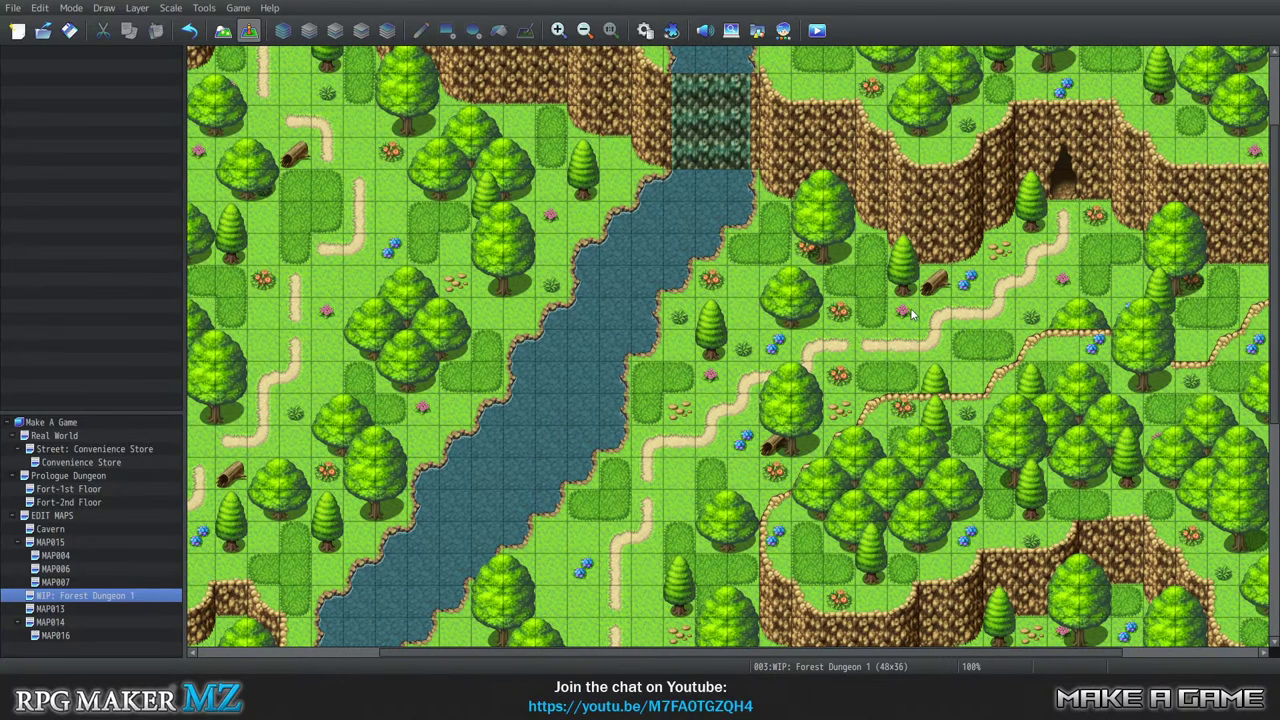
{"action": "scroll", "coordinate": [918, 315], "scroll_direction": "up", "scroll_amount": 5}
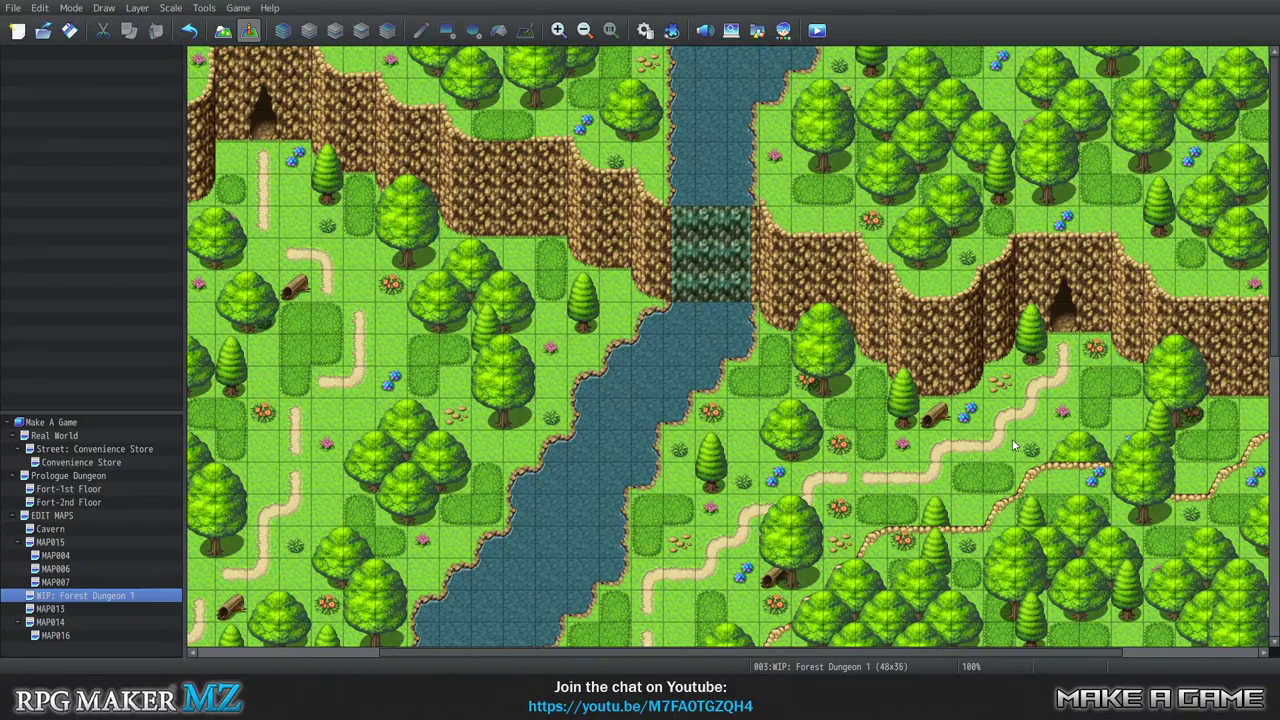
{"action": "scroll", "coordinate": [1020, 360], "scroll_direction": "down", "scroll_amount": 6}
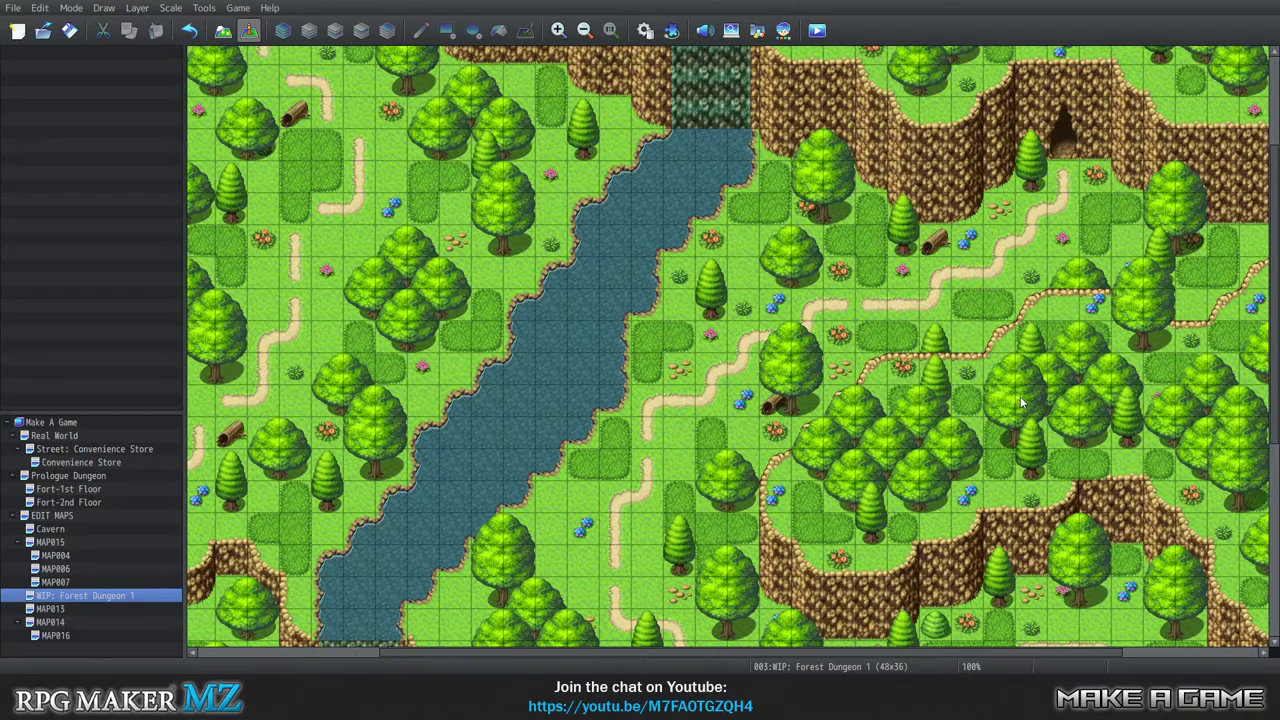
{"action": "scroll", "coordinate": [1020, 400], "scroll_direction": "down", "scroll_amount": 2}
{"action": "scroll", "coordinate": [1009, 330], "scroll_direction": "up", "scroll_amount": 3}
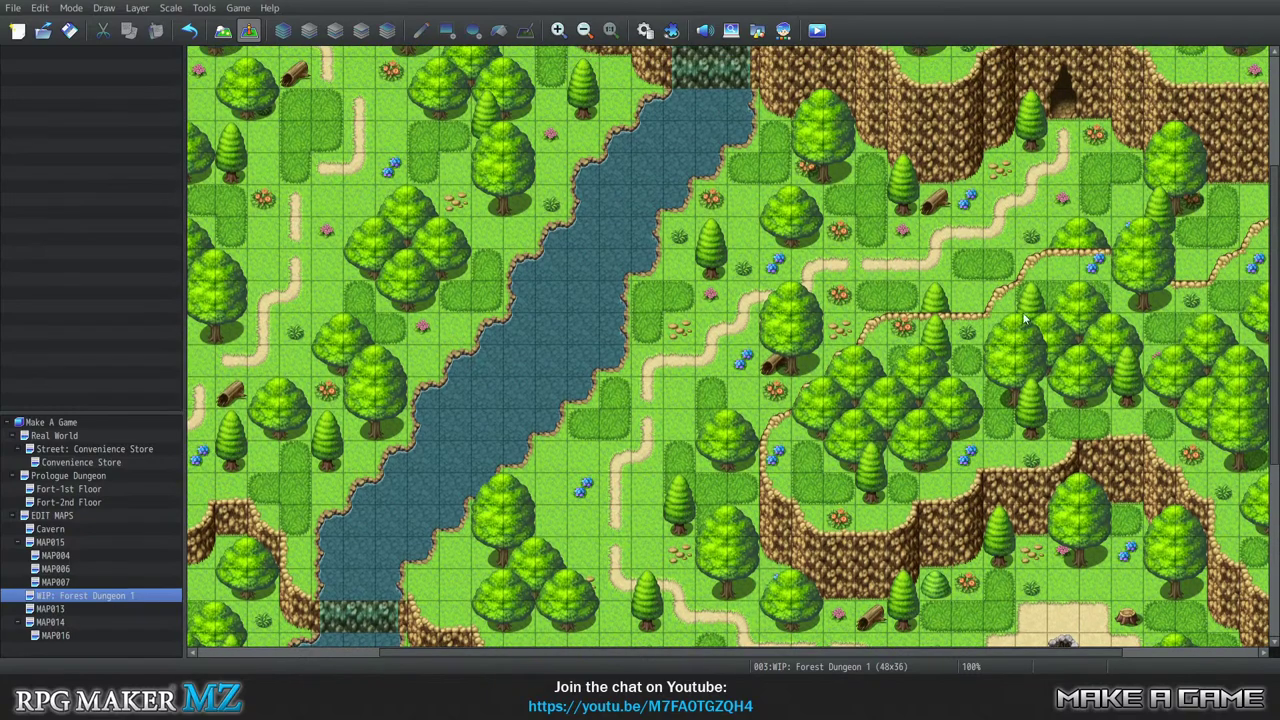
{"action": "scroll", "coordinate": [1052, 352], "scroll_direction": "up", "scroll_amount": 3}
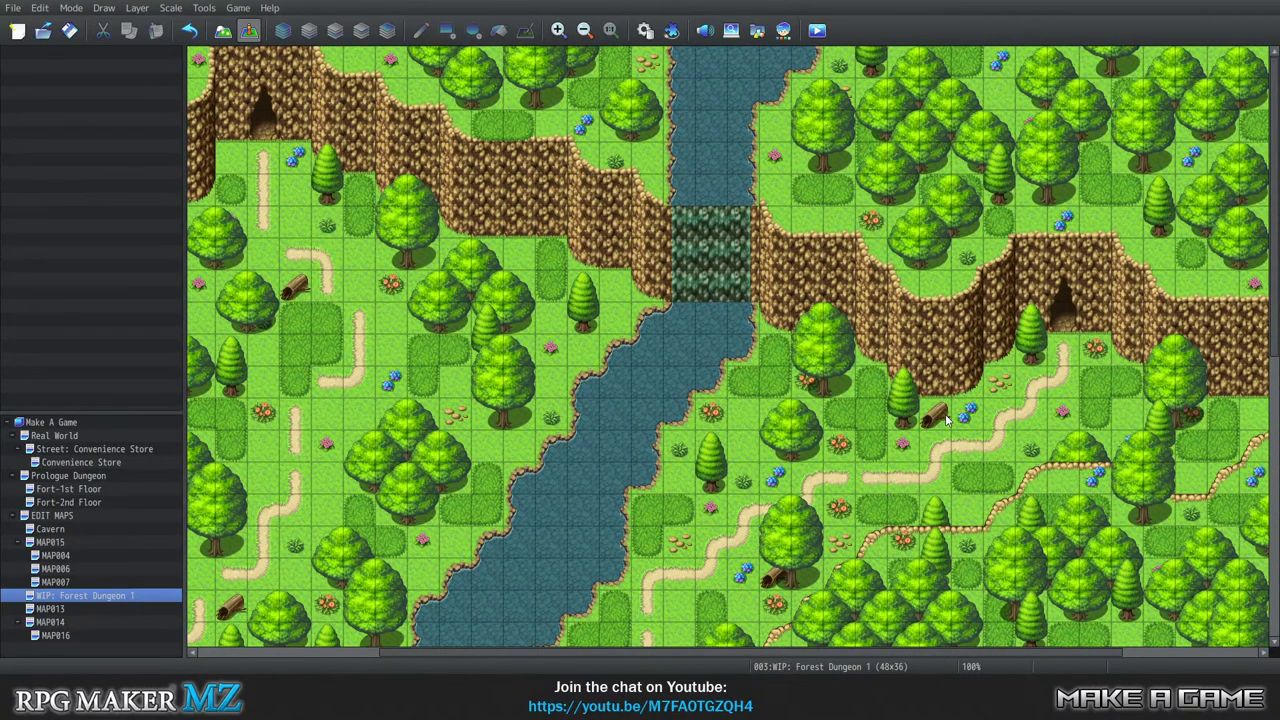
{"action": "scroll", "coordinate": [945, 428], "scroll_direction": "down", "scroll_amount": 1}
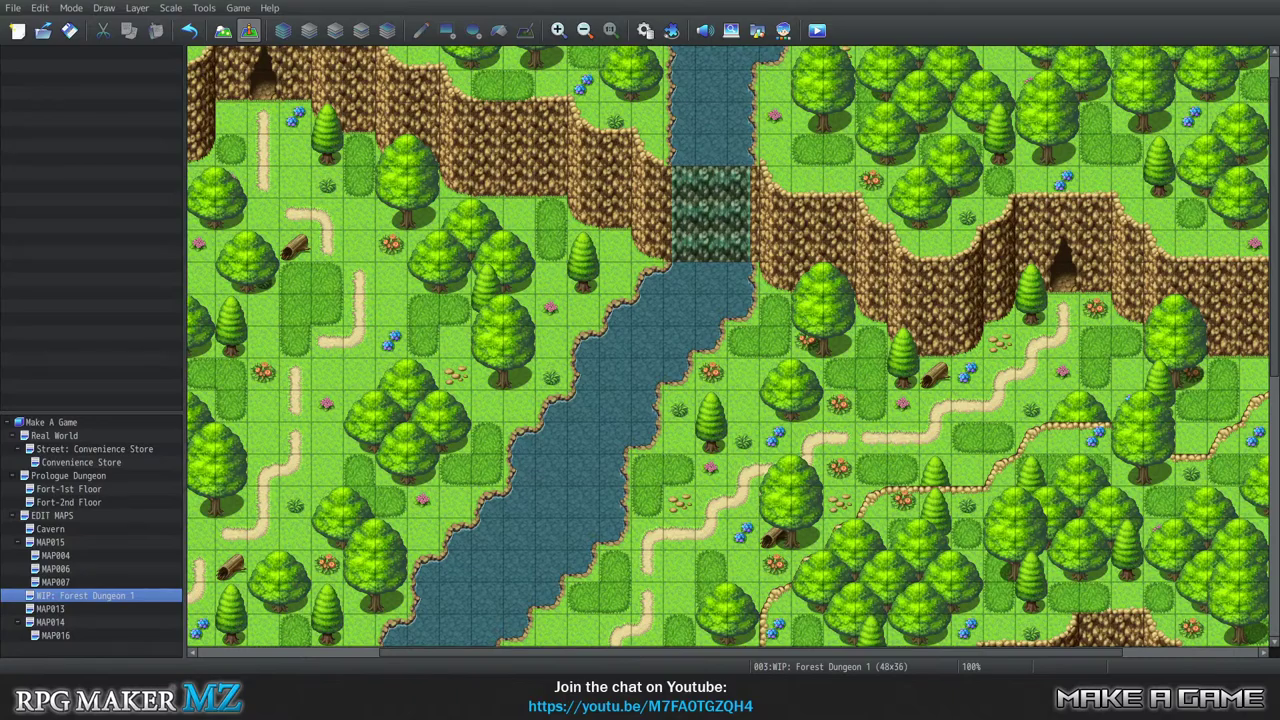
Switch to the Excel progress workbook and review the system progress on Gamewide and the map and cutscene lists on First Dungeon.
{"action": "key", "text": "alt+Tab"}
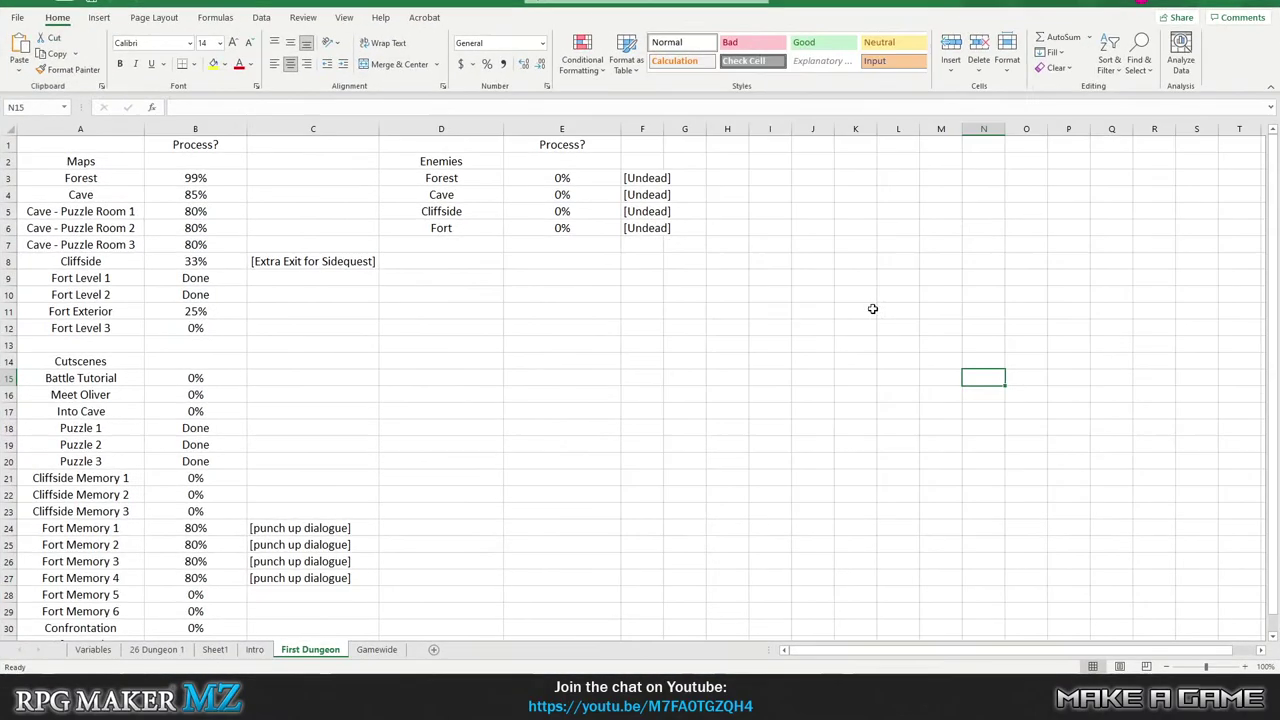
{"action": "left_click", "coordinate": [377, 650]}
{"action": "scroll", "coordinate": [226, 331], "scroll_direction": "down", "scroll_amount": 1}
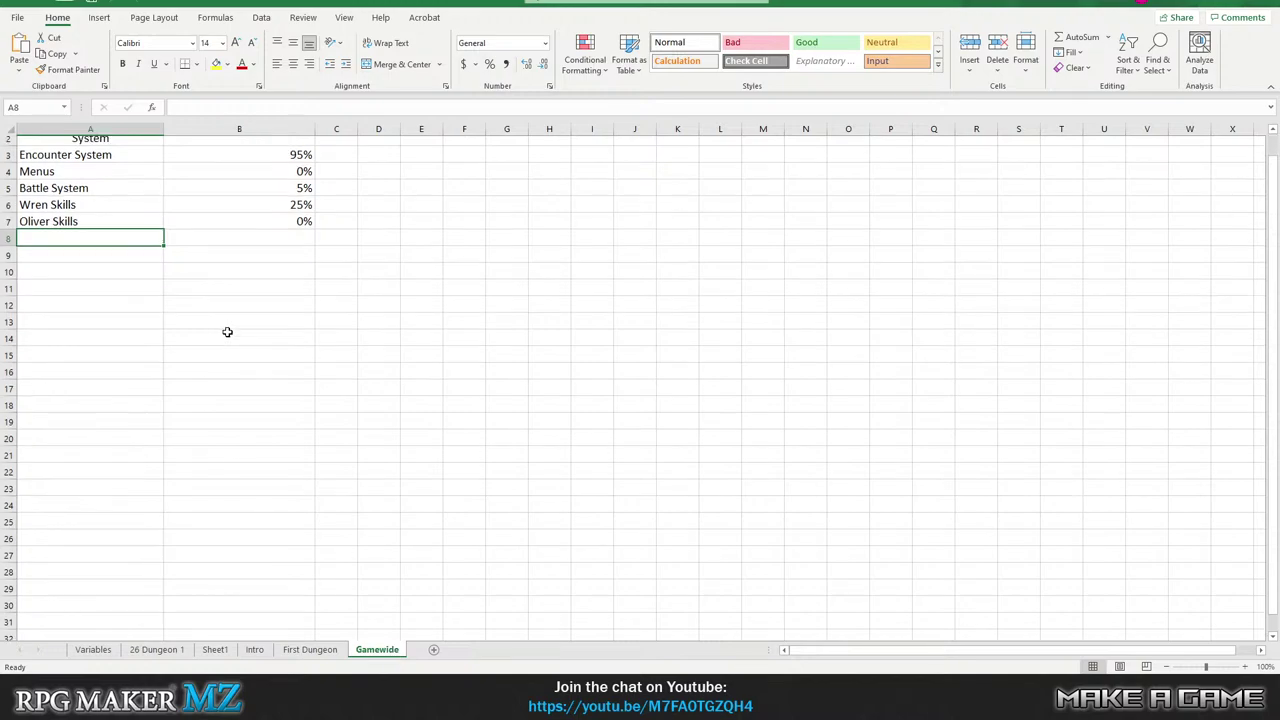
{"action": "scroll", "coordinate": [329, 366], "scroll_direction": "up", "scroll_amount": 1}
{"action": "left_click", "coordinate": [310, 649]}
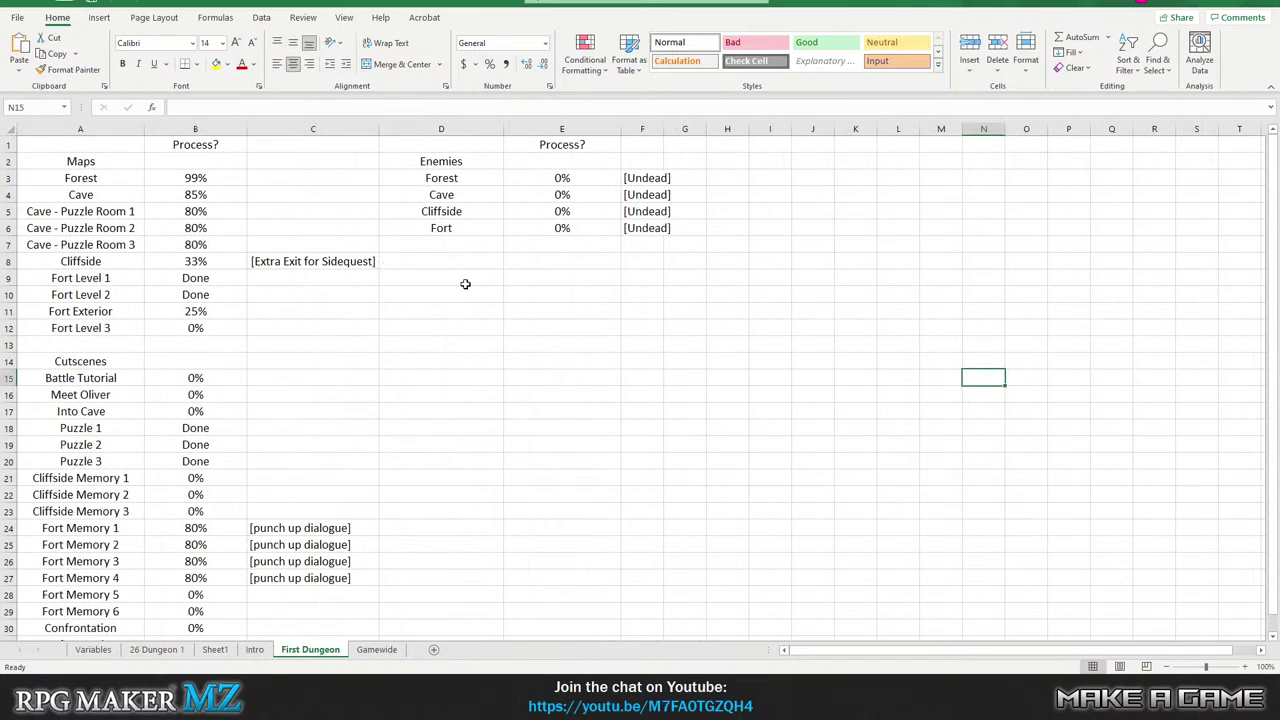
{"action": "scroll", "coordinate": [371, 343], "scroll_direction": "down", "scroll_amount": 1}
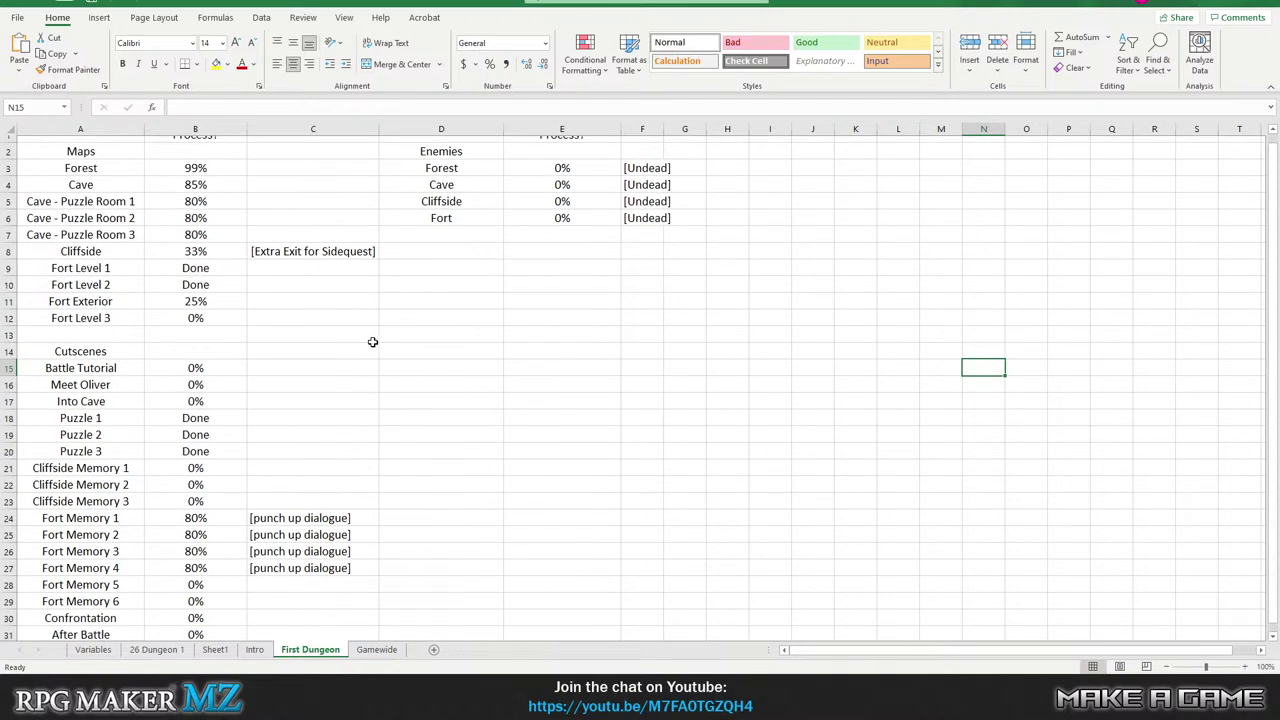
{"action": "scroll", "coordinate": [360, 335], "scroll_direction": "up", "scroll_amount": 1}
Set the Cliffside map's progress to 95% and clear its side-quest exit note.
{"action": "left_click", "coordinate": [220, 260]}
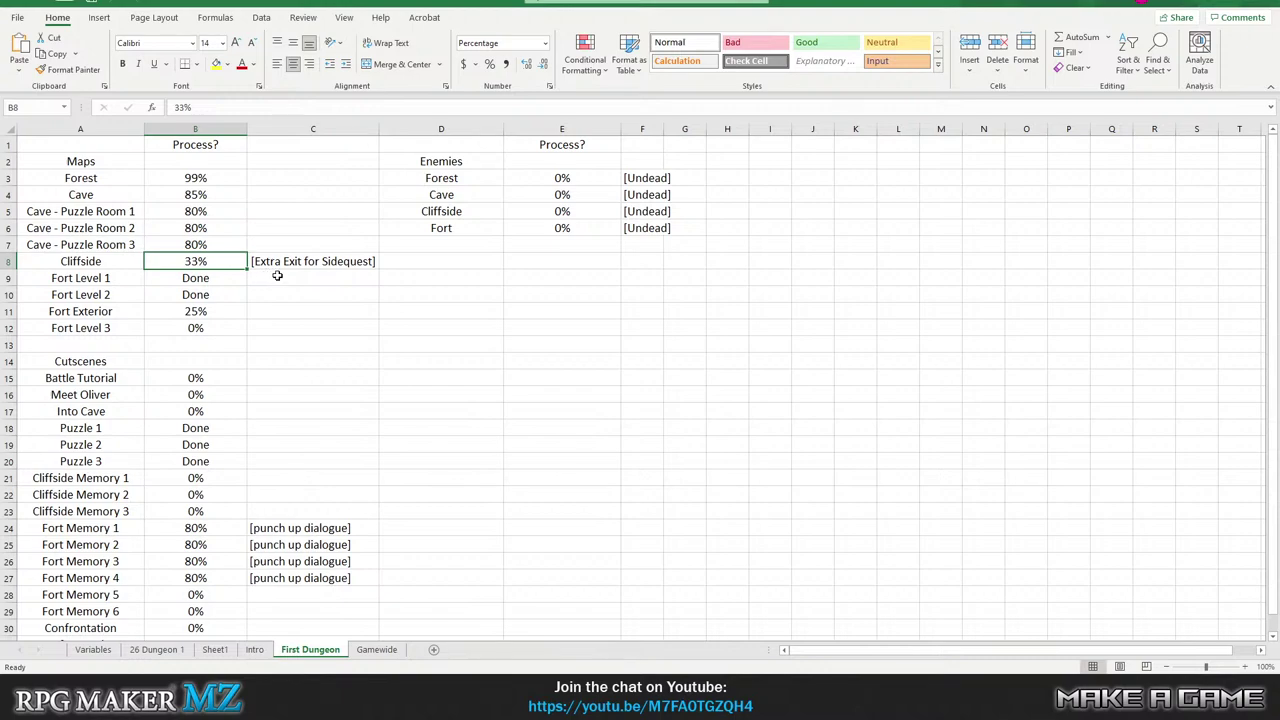
{"action": "type", "text": "95"}
{"action": "key", "text": "Return"}
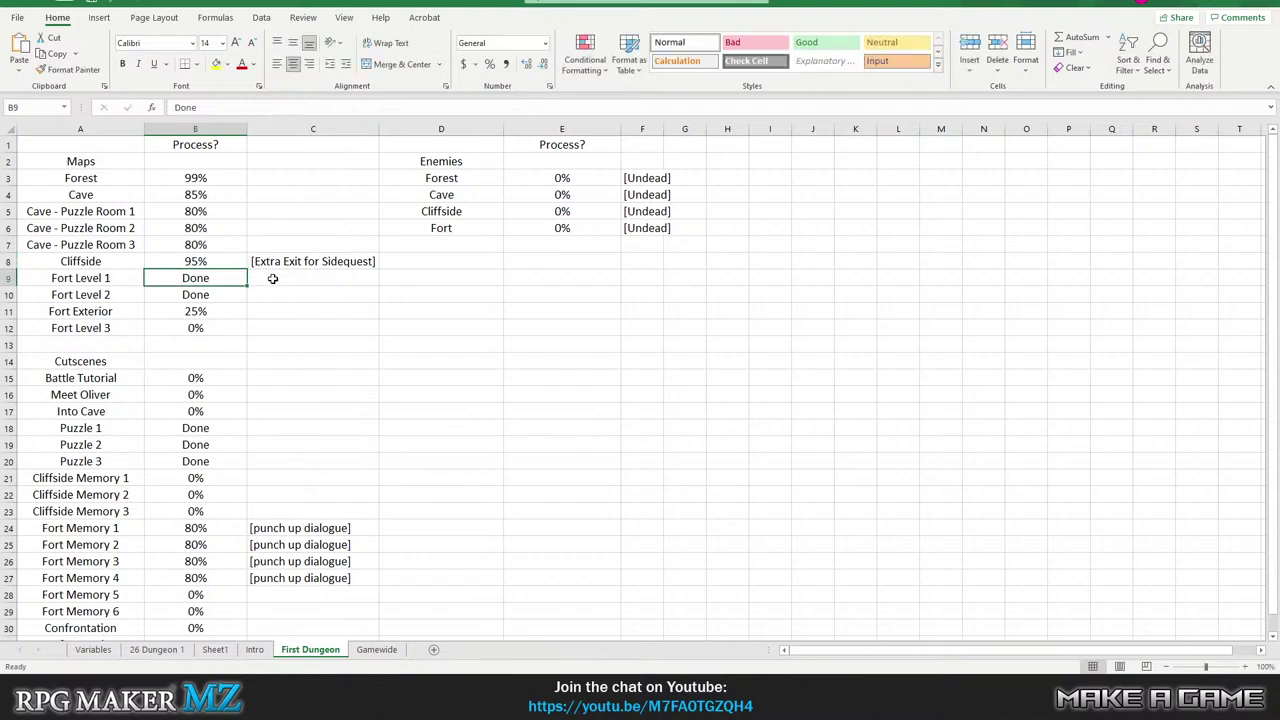
{"action": "left_click", "coordinate": [295, 260]}
{"action": "key", "text": "Delete"}
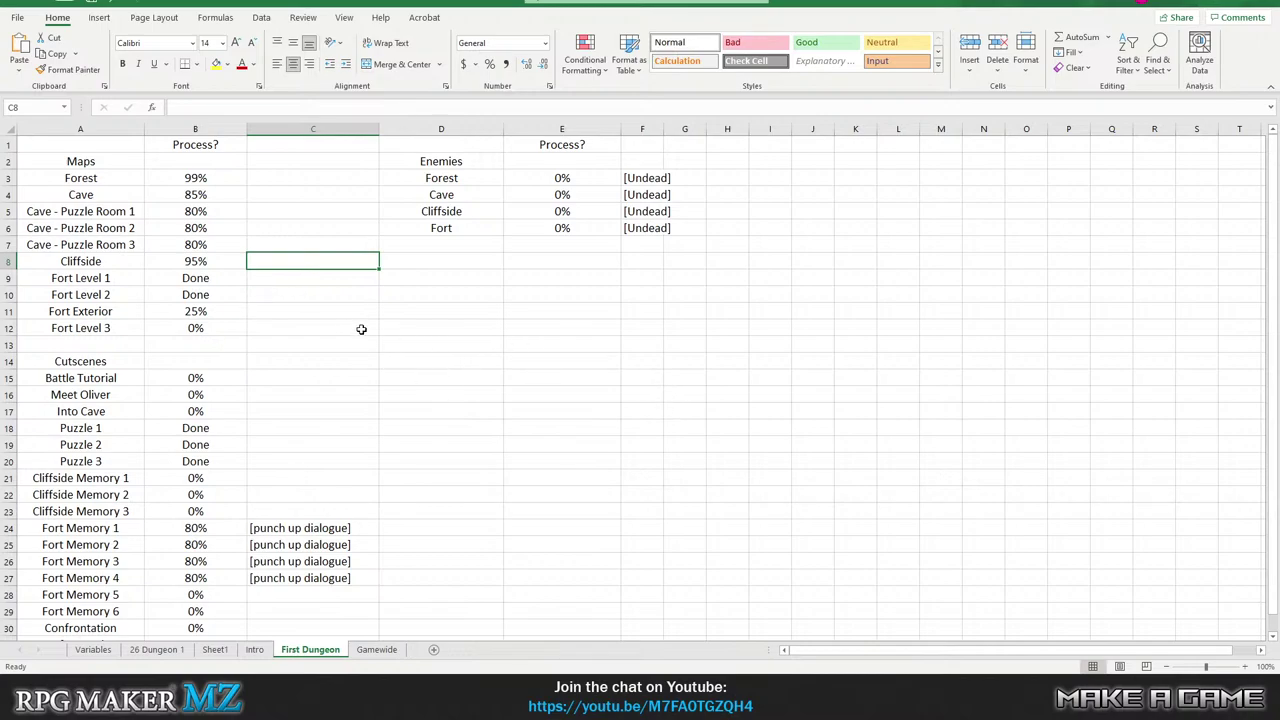
Review the First Dungeon sheet's map and cutscene progress lists down to the After Battle row.
{"action": "scroll", "coordinate": [314, 294], "scroll_direction": "down", "scroll_amount": 1}
{"action": "scroll", "coordinate": [314, 294], "scroll_direction": "up", "scroll_amount": 1}
{"action": "scroll", "coordinate": [314, 328], "scroll_direction": "down", "scroll_amount": 3}
{"action": "scroll", "coordinate": [305, 333], "scroll_direction": "up", "scroll_amount": 2}
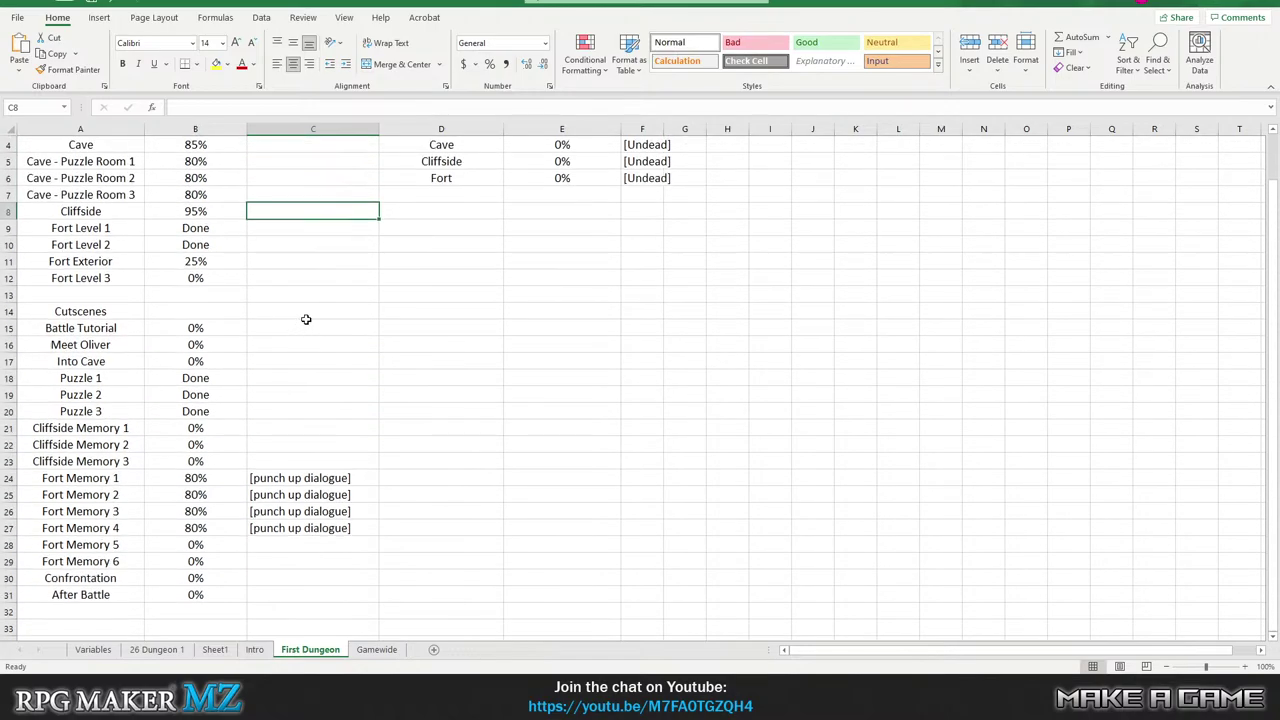
{"action": "scroll", "coordinate": [253, 399], "scroll_direction": "up", "scroll_amount": 1}
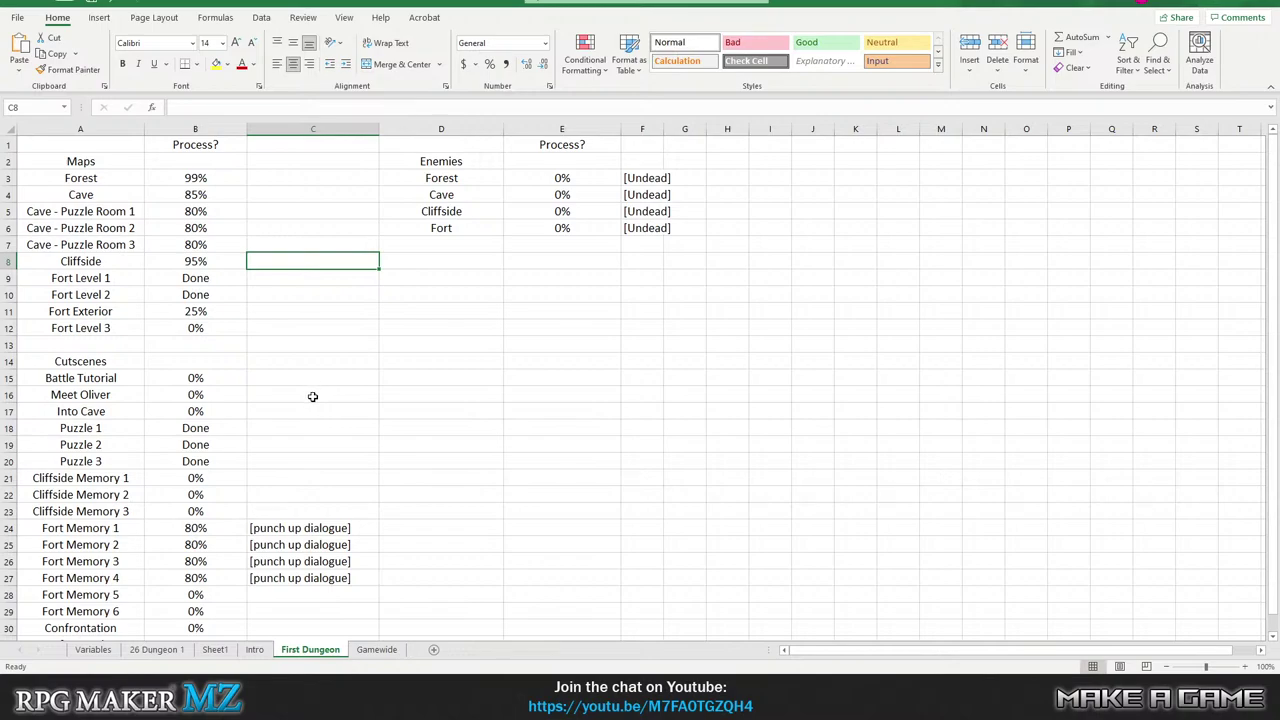
{"action": "scroll", "coordinate": [312, 397], "scroll_direction": "down", "scroll_amount": 2}
{"action": "scroll", "coordinate": [312, 397], "scroll_direction": "up", "scroll_amount": 1}
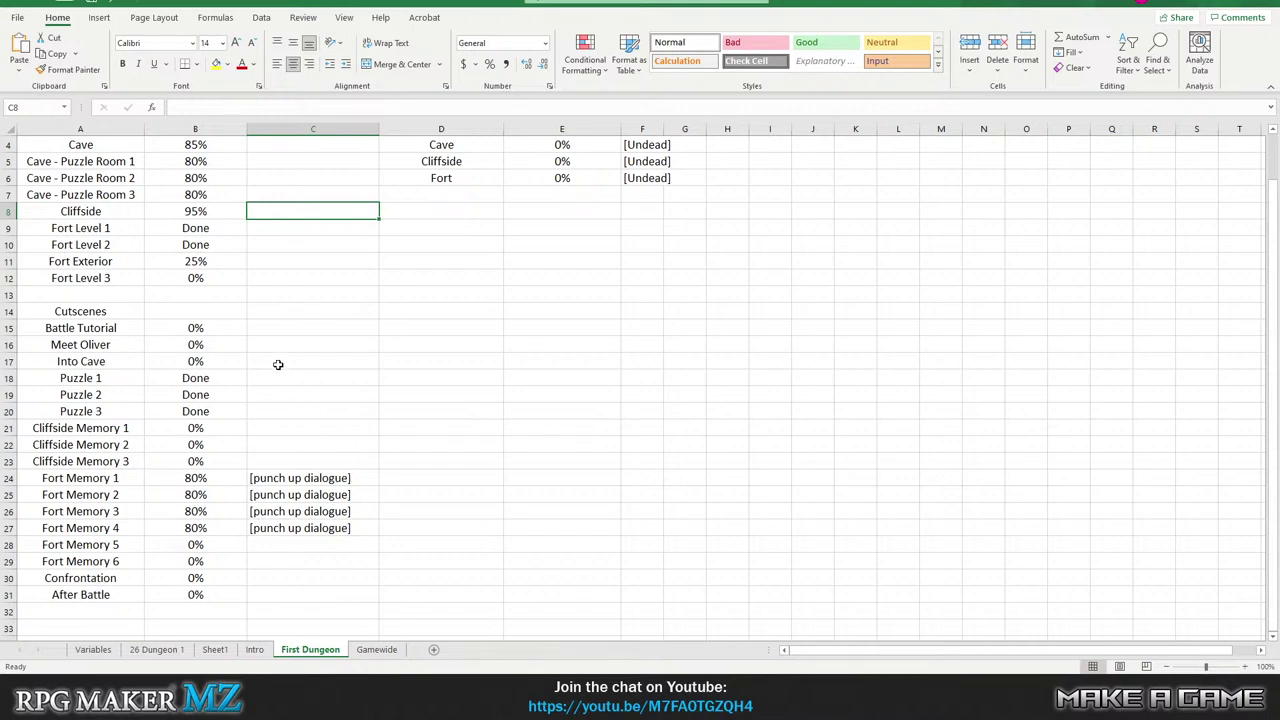
{"action": "left_click_drag", "start_coordinate": [270, 335], "coordinate": [294, 463]}
{"action": "left_click", "coordinate": [287, 423]}
{"action": "scroll", "coordinate": [266, 423], "scroll_direction": "down", "scroll_amount": 2}
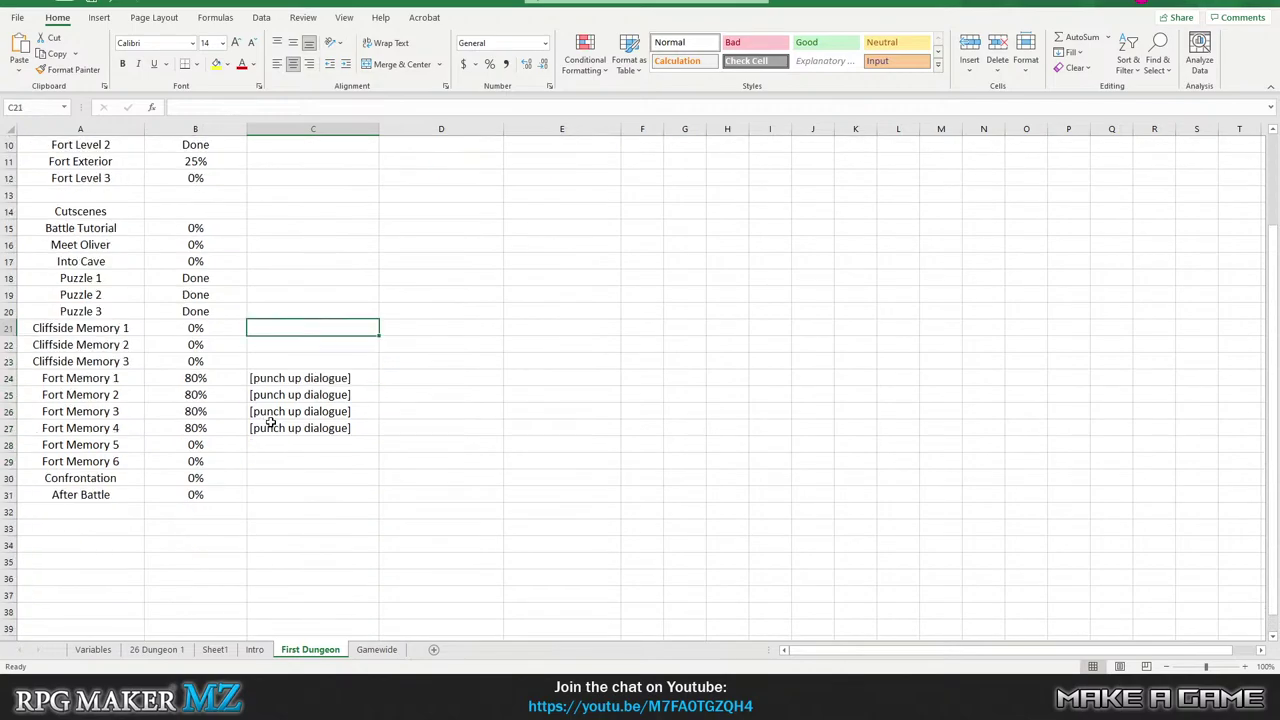
{"action": "scroll", "coordinate": [271, 420], "scroll_direction": "up", "scroll_amount": 2}
{"action": "scroll", "coordinate": [278, 422], "scroll_direction": "down", "scroll_amount": 1}
{"action": "scroll", "coordinate": [278, 422], "scroll_direction": "down", "scroll_amount": 1}
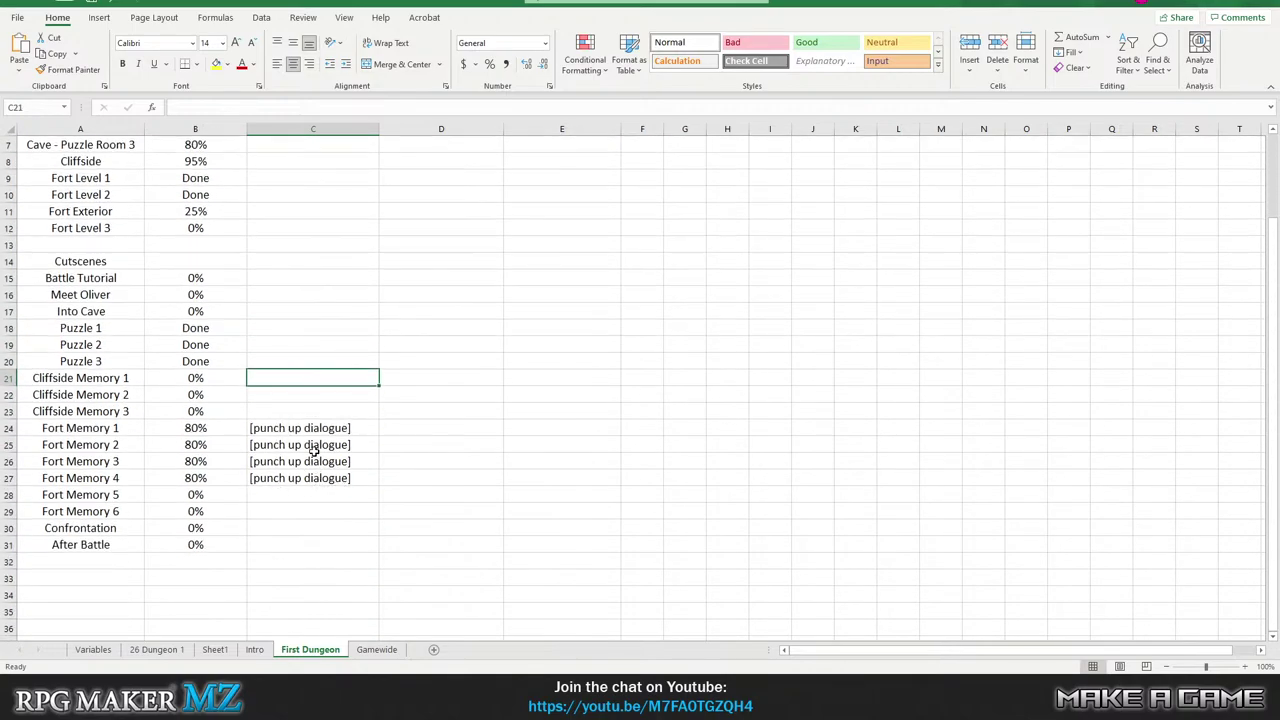
Examine the Puzzle 1 to 3 statuses and the progress and dialogue notes of Fort Memory 1 to 4.
{"action": "left_click_drag", "start_coordinate": [305, 430], "coordinate": [306, 480]}
{"action": "left_click_drag", "start_coordinate": [203, 336], "coordinate": [206, 360]}
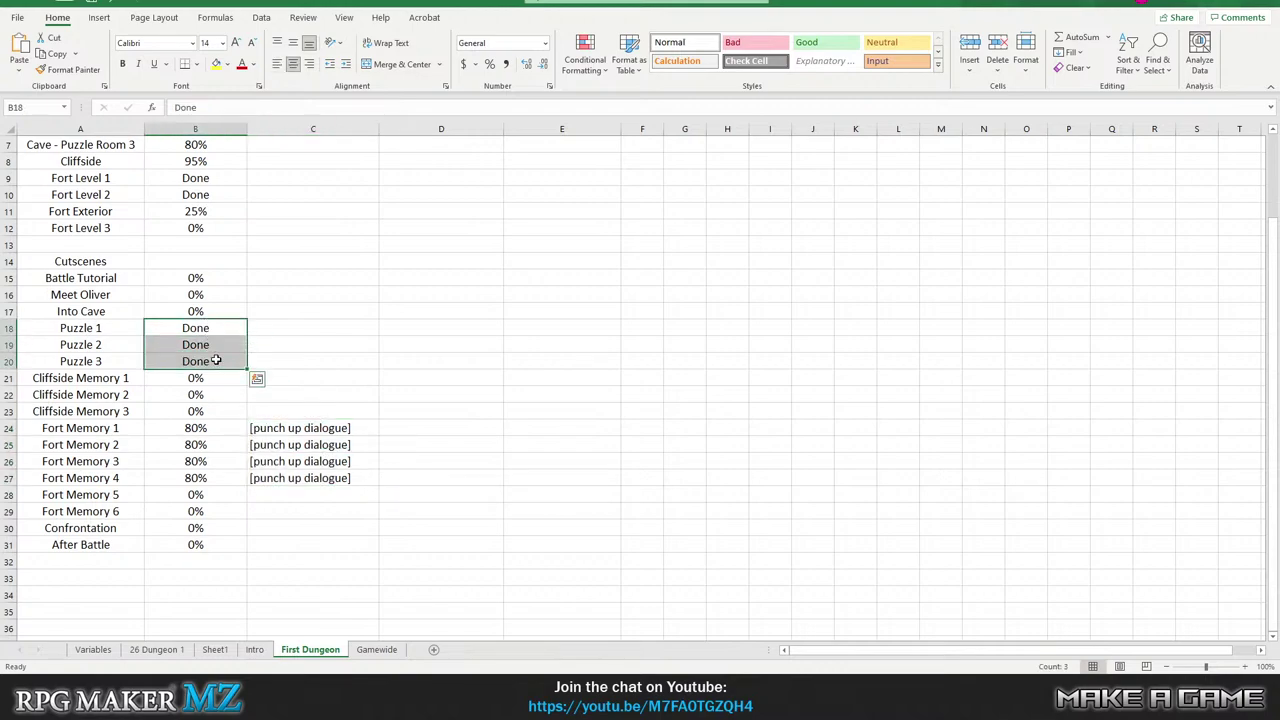
{"action": "left_click_drag", "start_coordinate": [214, 428], "coordinate": [215, 480]}
{"action": "left_click", "coordinate": [328, 444]}
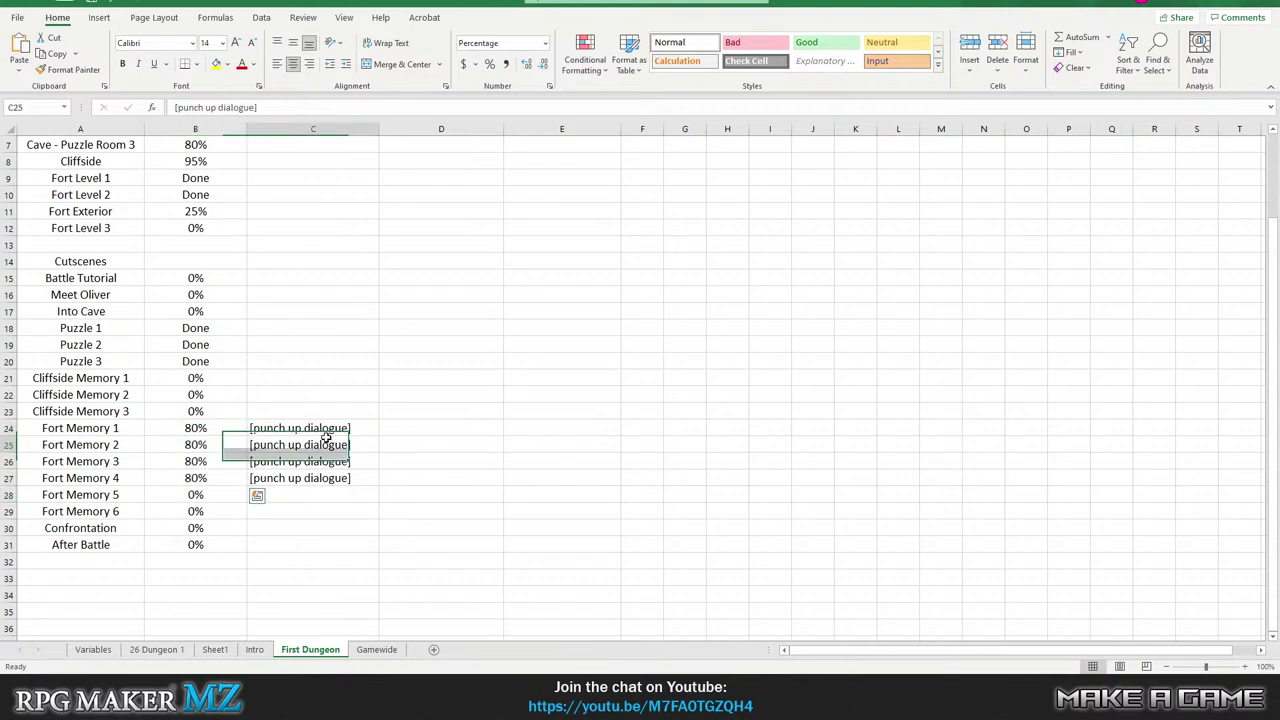
{"action": "left_click", "coordinate": [320, 460]}
{"action": "left_click", "coordinate": [312, 478]}
{"action": "left_click", "coordinate": [305, 445]}
{"action": "left_click", "coordinate": [305, 428]}
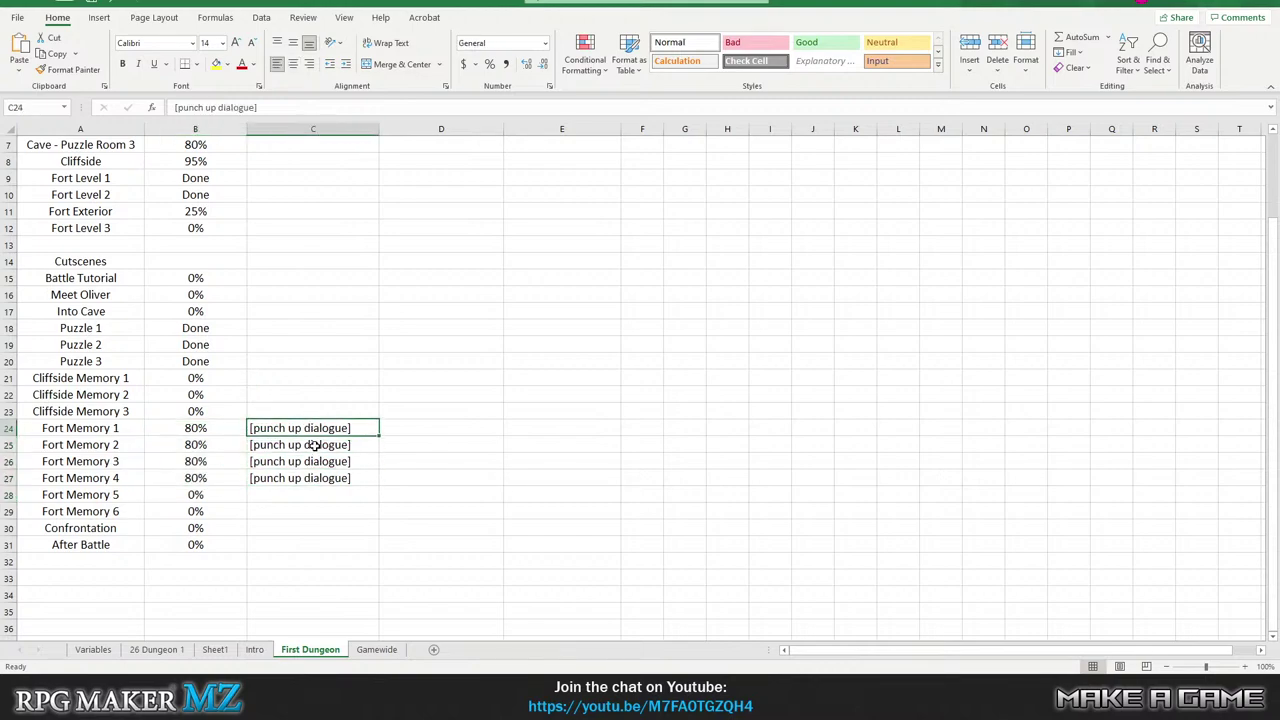
{"action": "left_click", "coordinate": [303, 461]}
{"action": "left_click", "coordinate": [300, 478]}
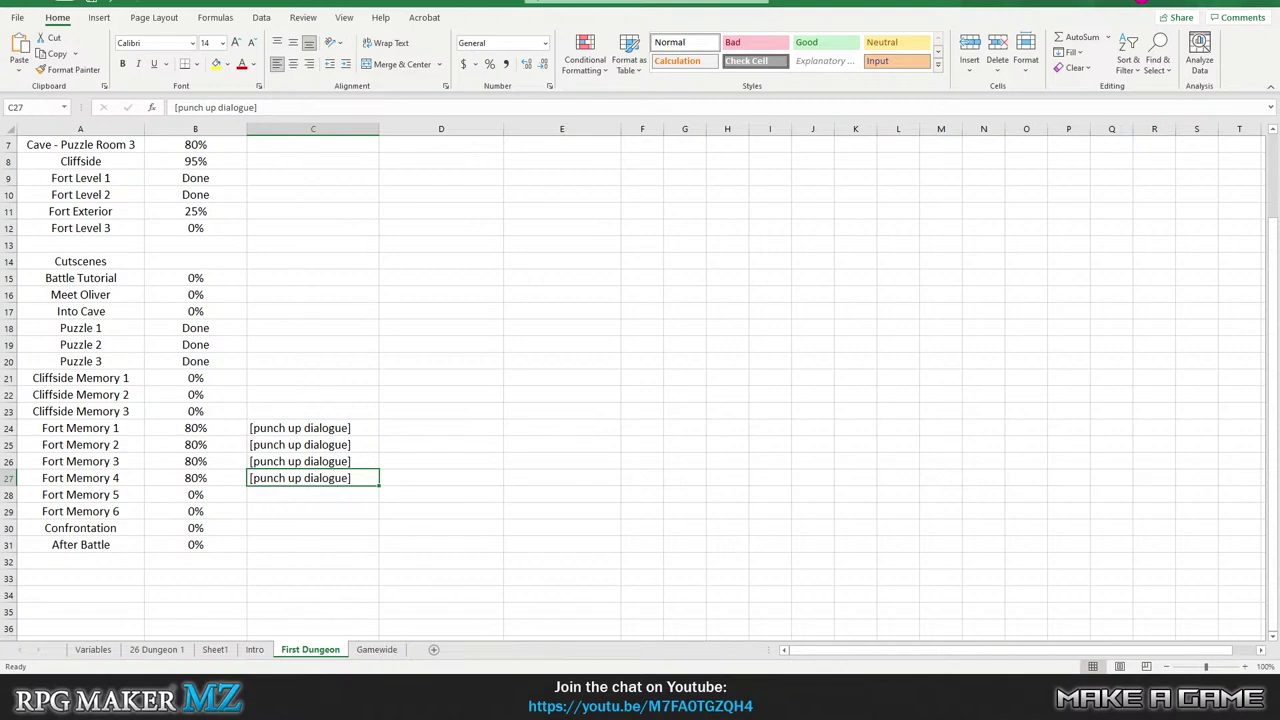
{"action": "left_click", "coordinate": [330, 430]}
{"action": "left_click", "coordinate": [308, 448]}
{"action": "key", "text": "Down"}
{"action": "key", "text": "Down"}
{"action": "key", "text": "Down"}
{"action": "key", "text": "Up"}
{"action": "key", "text": "Up"}
{"action": "key", "text": "Up"}
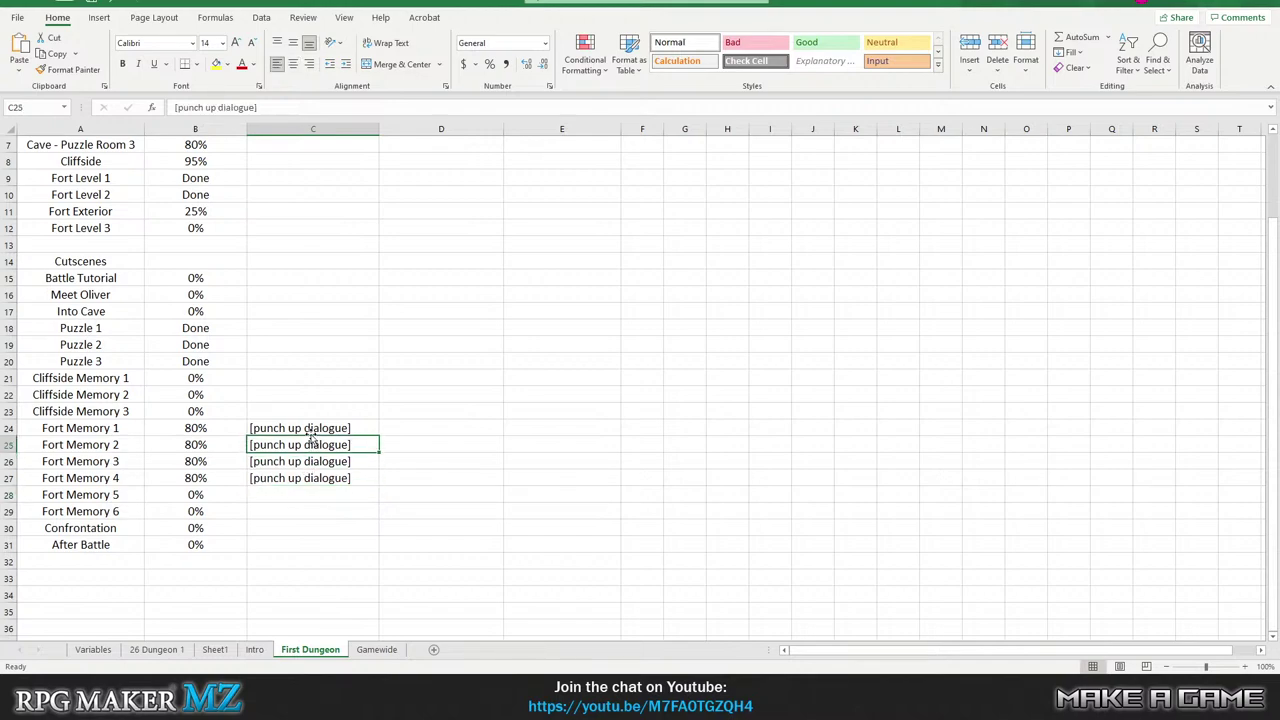
{"action": "key", "text": "Up"}
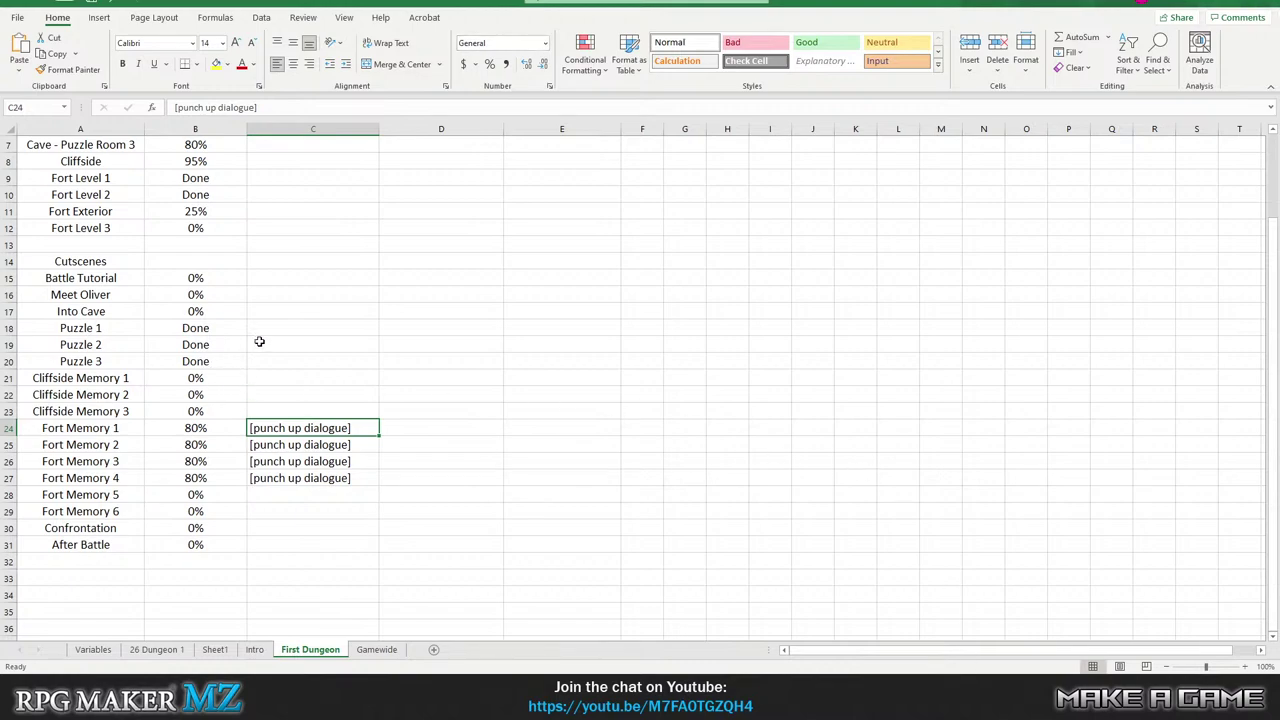
Examine the Battle Tutorial row and its progress entry in the cutscene list.
{"action": "left_click", "coordinate": [266, 277]}
{"action": "left_click", "coordinate": [126, 282]}
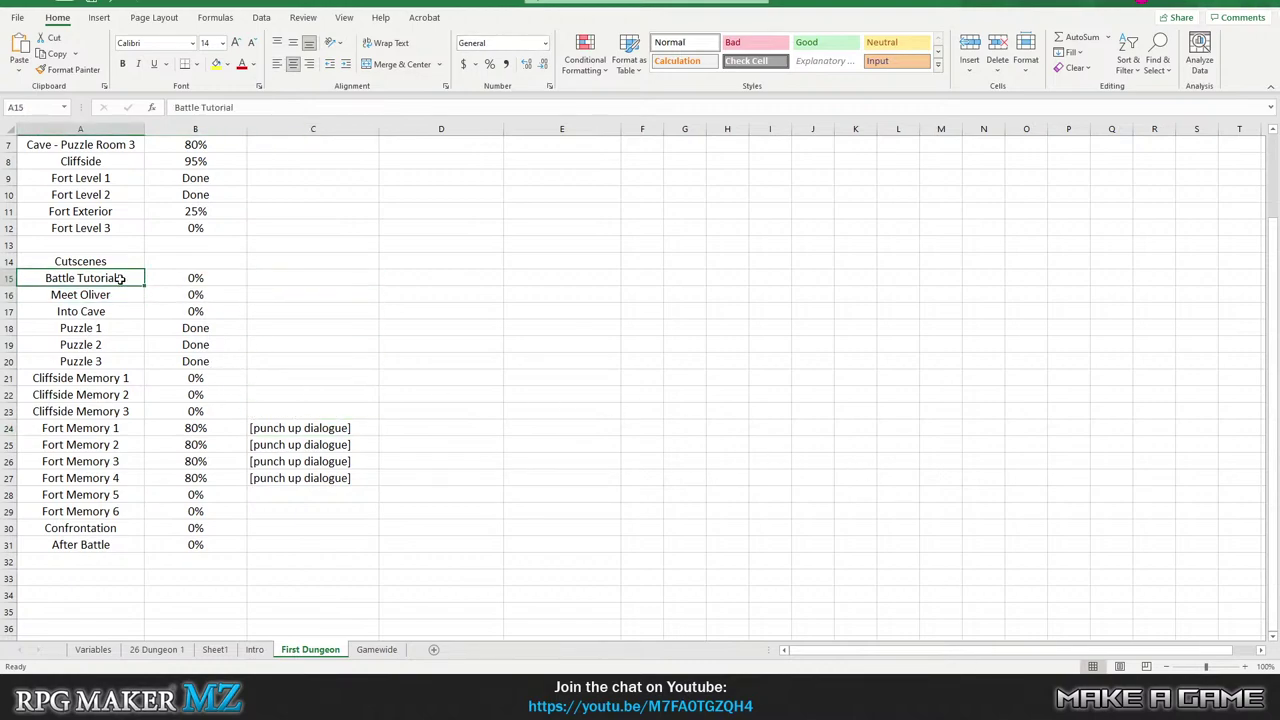
{"action": "left_click", "coordinate": [214, 276]}
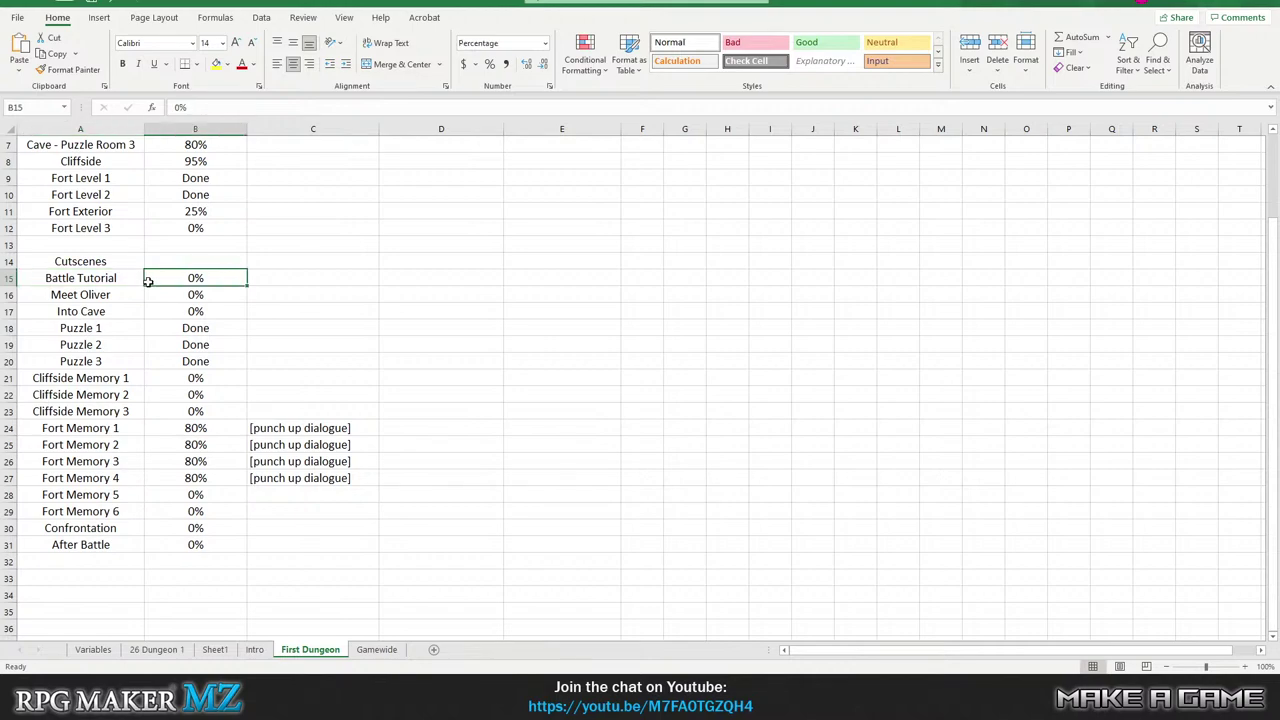
{"action": "left_click", "coordinate": [140, 280]}
{"action": "left_click", "coordinate": [205, 278]}
{"action": "left_click", "coordinate": [252, 277]}
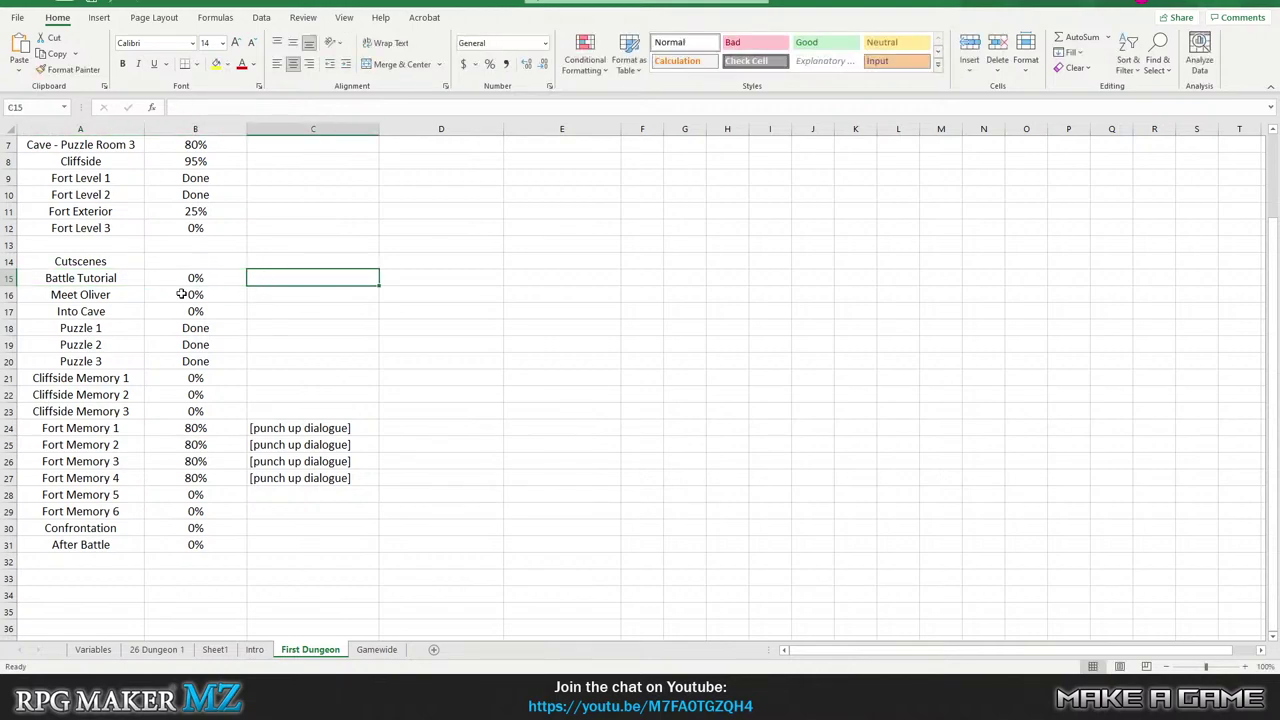
{"action": "left_click", "coordinate": [130, 275]}
{"action": "left_click", "coordinate": [232, 277]}
{"action": "left_click", "coordinate": [262, 280]}
{"action": "left_click", "coordinate": [202, 277]}
{"action": "left_click", "coordinate": [288, 277]}
{"action": "left_click", "coordinate": [132, 277]}
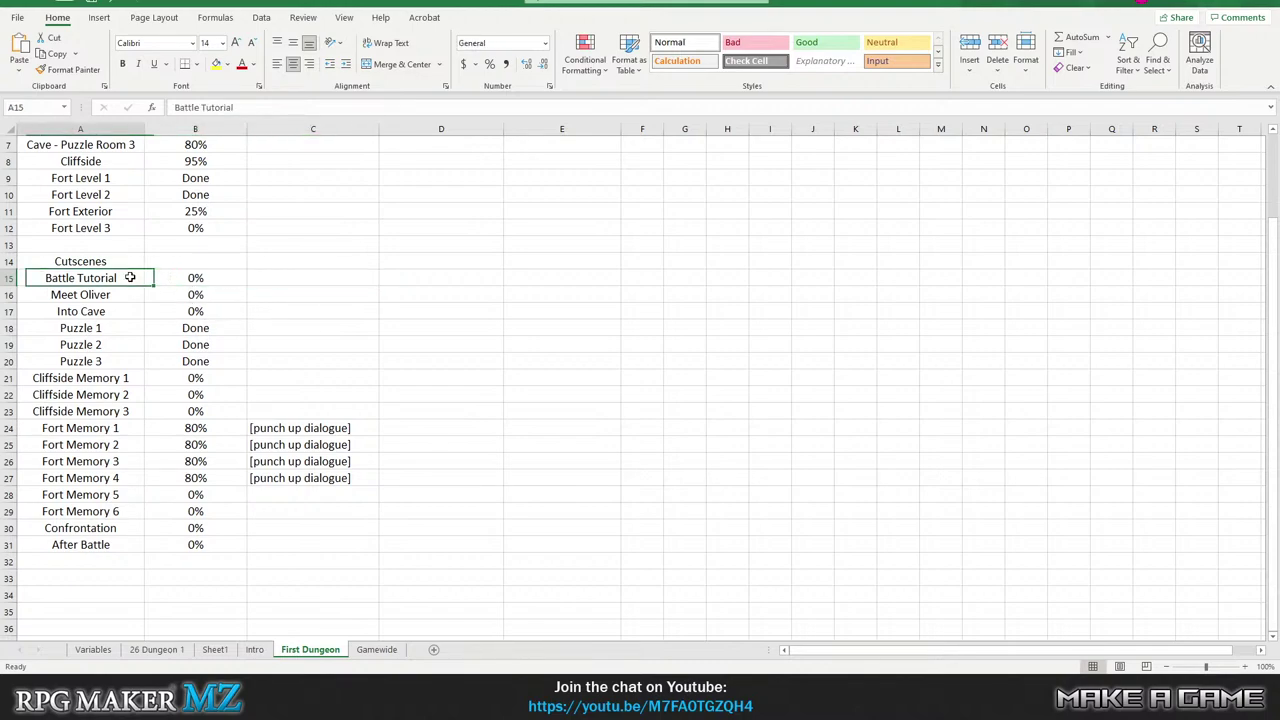
Compare the progress entries of the Battle Tutorial, Meet Oliver and Into Cave cutscenes.
{"action": "key", "text": "Down"}
{"action": "key", "text": "Down"}
{"action": "left_click", "coordinate": [304, 308]}
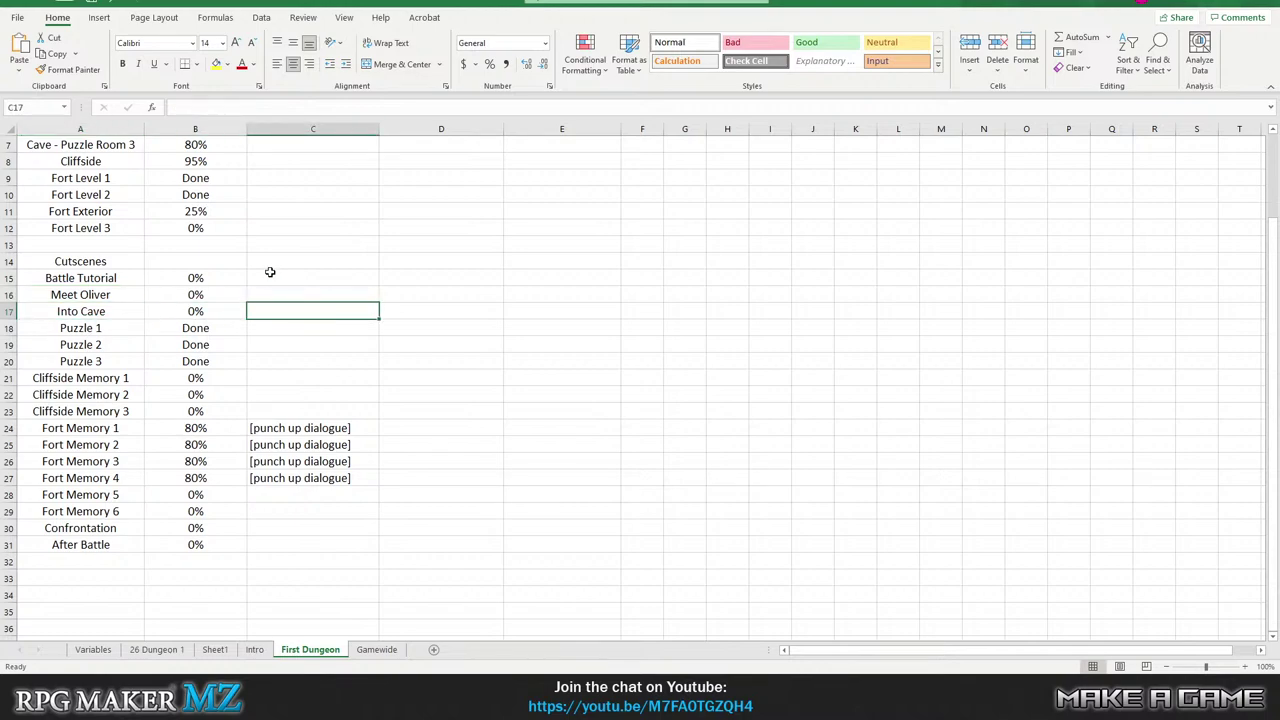
{"action": "left_click_drag", "start_coordinate": [269, 271], "coordinate": [274, 303]}
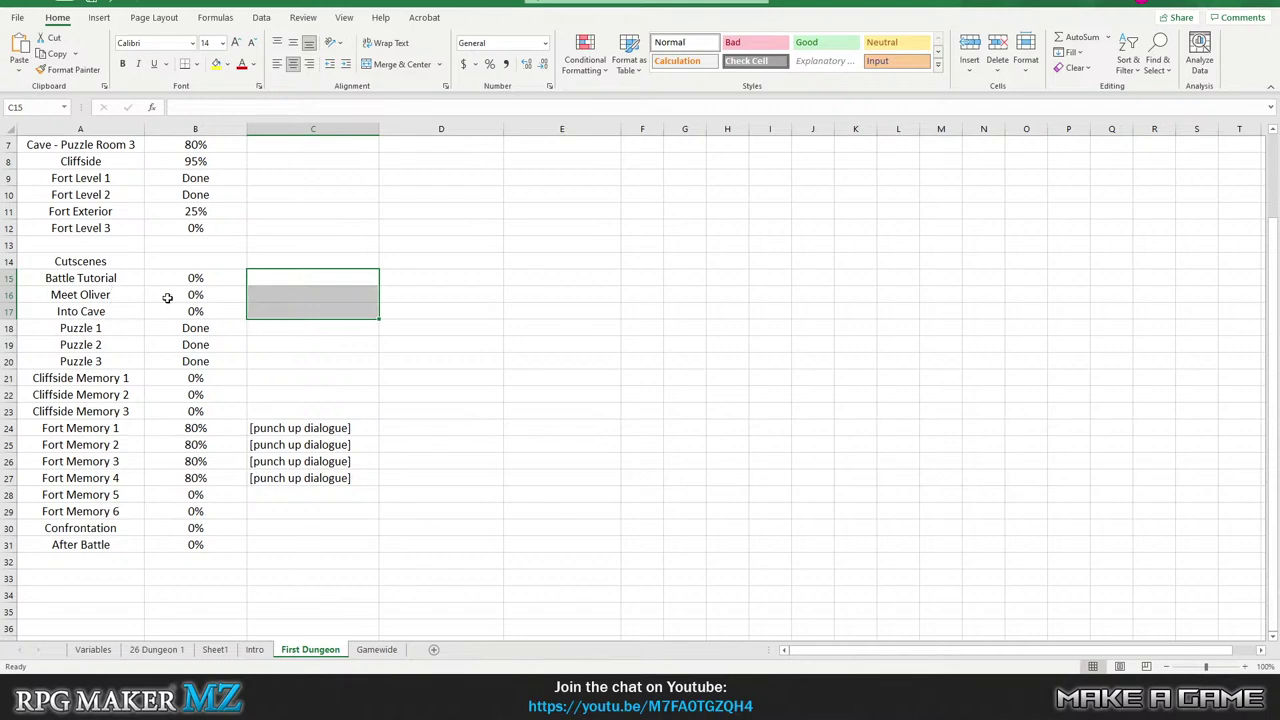
{"action": "left_click", "coordinate": [222, 279]}
{"action": "left_click", "coordinate": [223, 297]}
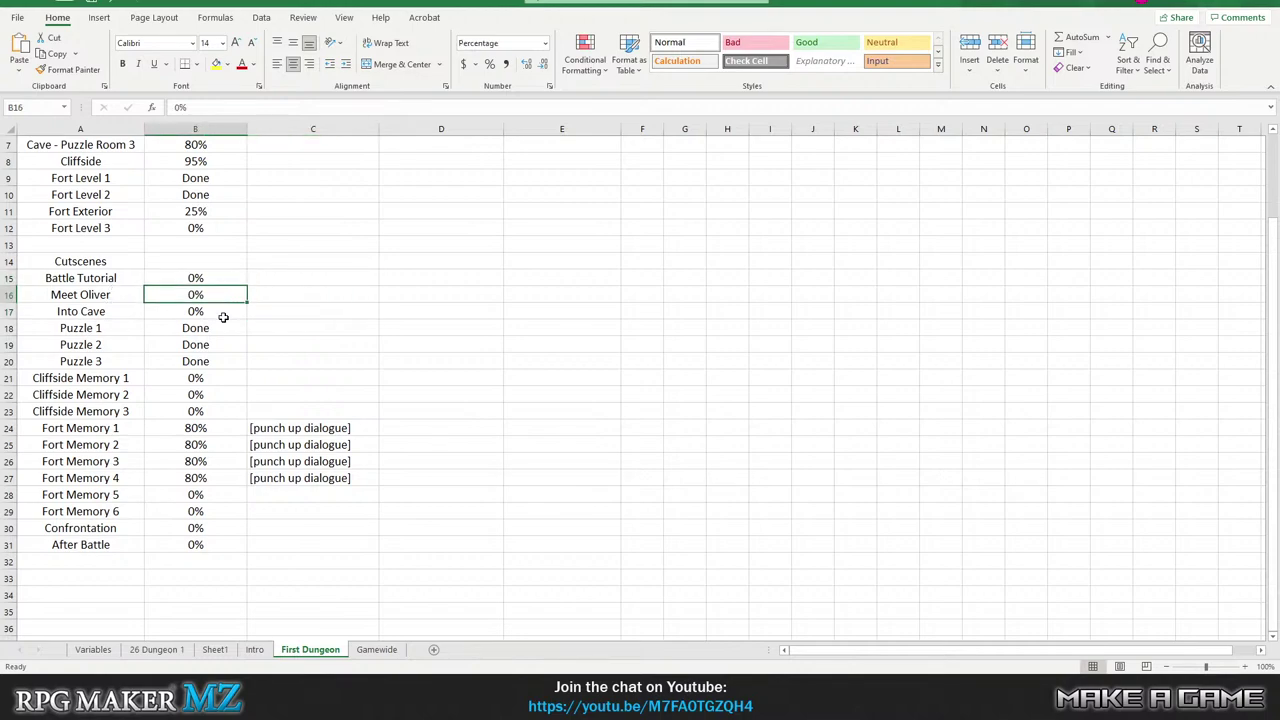
{"action": "left_click", "coordinate": [223, 317]}
{"action": "left_click", "coordinate": [222, 282]}
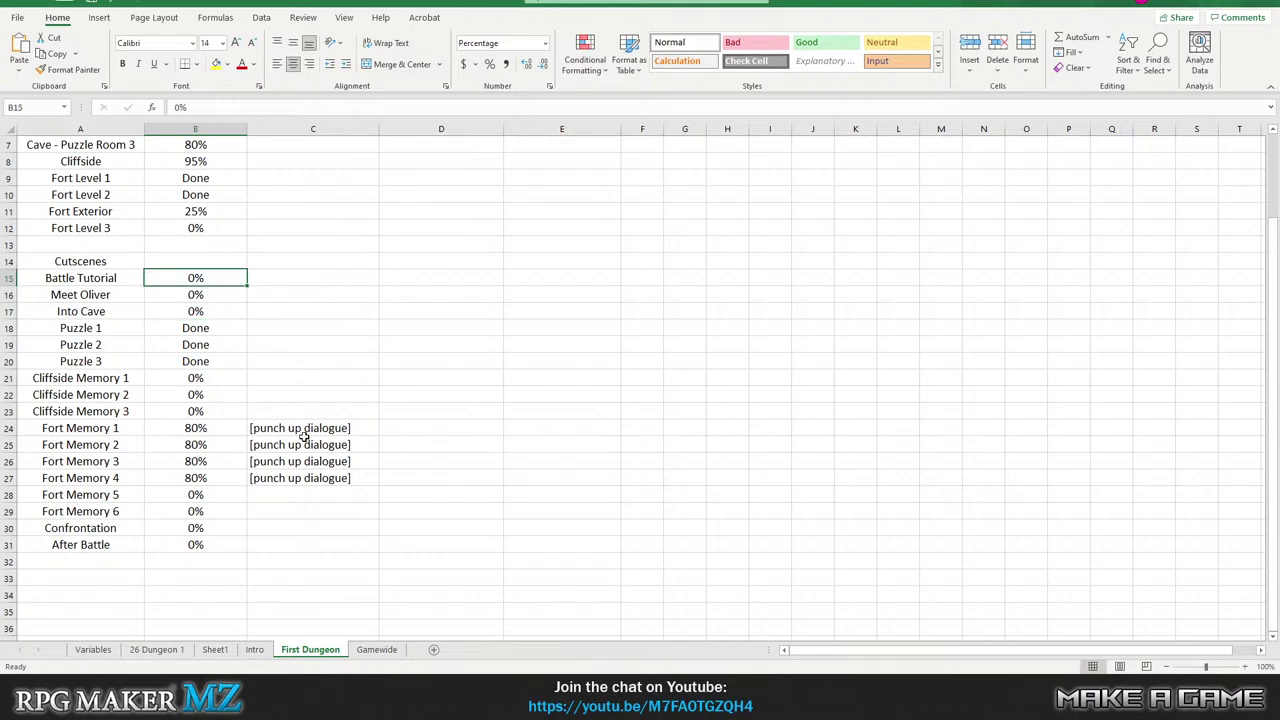
Review the game variable names and their purposes on the Variables sheet.
{"action": "left_click", "coordinate": [93, 649]}
{"action": "scroll", "coordinate": [195, 230], "scroll_direction": "down", "scroll_amount": 3}
{"action": "scroll", "coordinate": [234, 306], "scroll_direction": "up", "scroll_amount": 5}
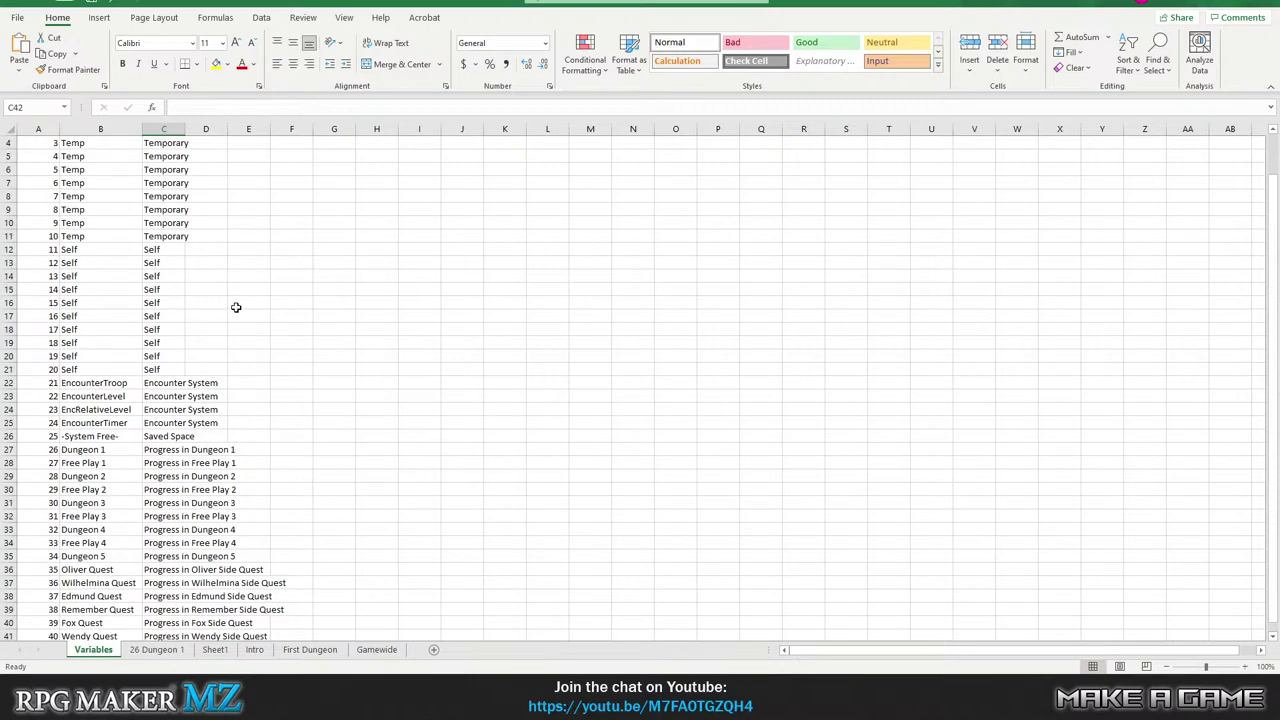
{"action": "scroll", "coordinate": [256, 315], "scroll_direction": "down", "scroll_amount": 2}
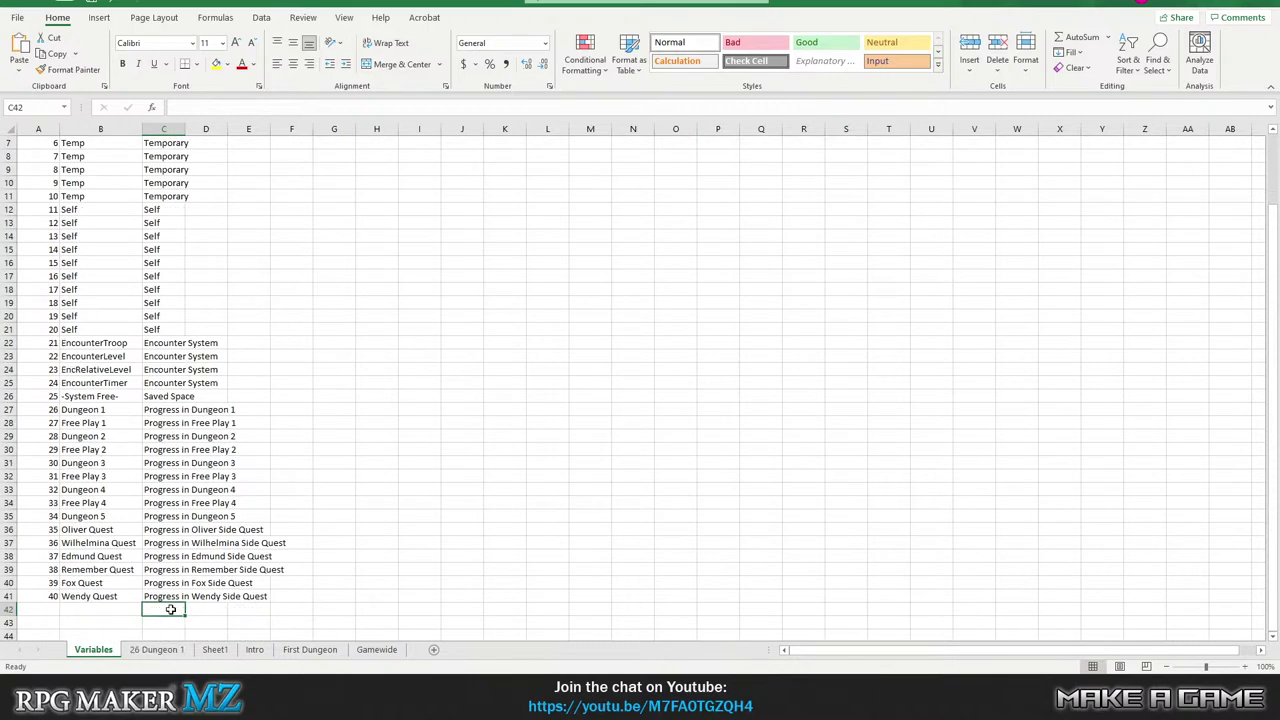
Examine the story steps and their progress values on the 26 Dungeon 1 sheet, comparing them with the Variables list.
{"action": "left_click", "coordinate": [156, 649]}
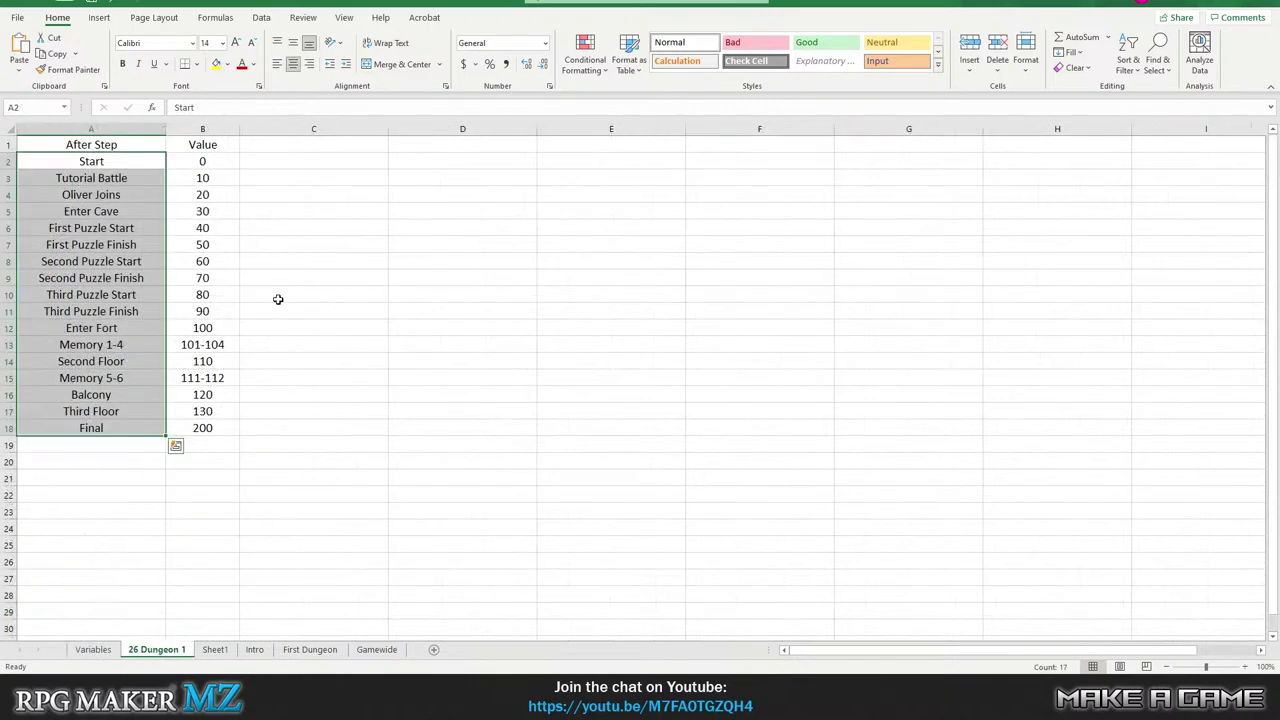
{"action": "left_click", "coordinate": [277, 209]}
{"action": "left_click", "coordinate": [208, 161]}
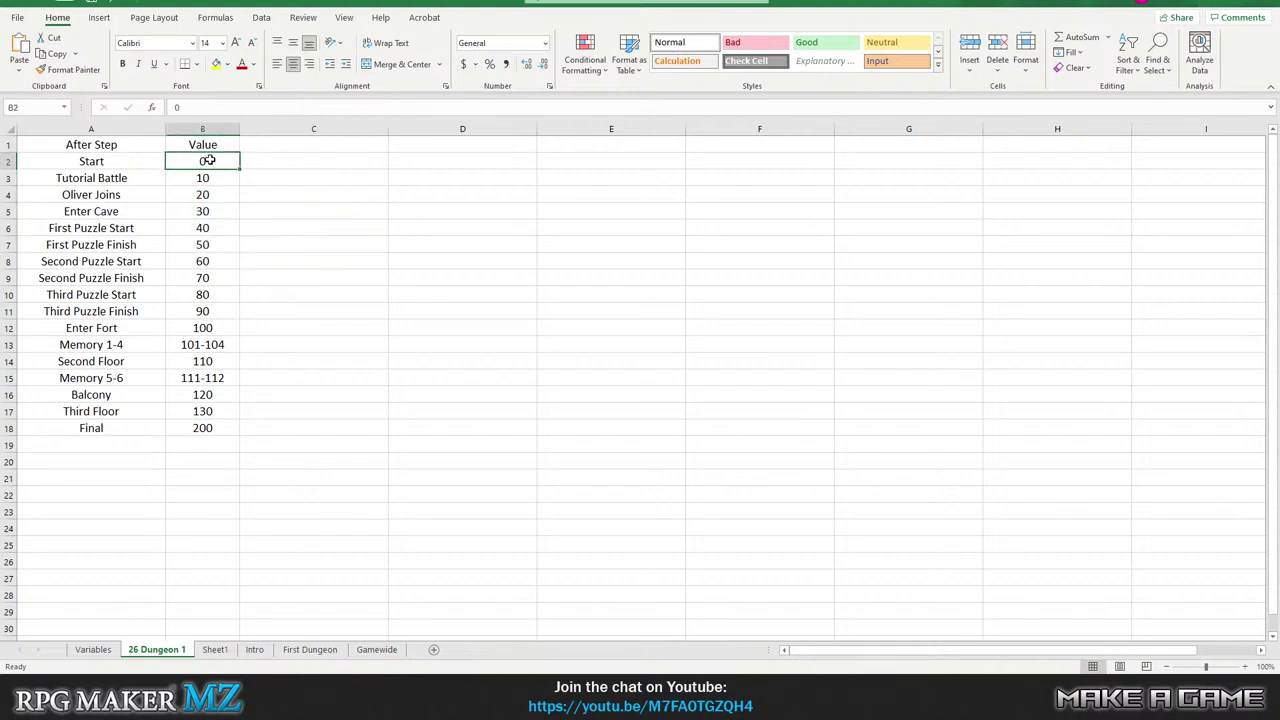
{"action": "left_click", "coordinate": [226, 177]}
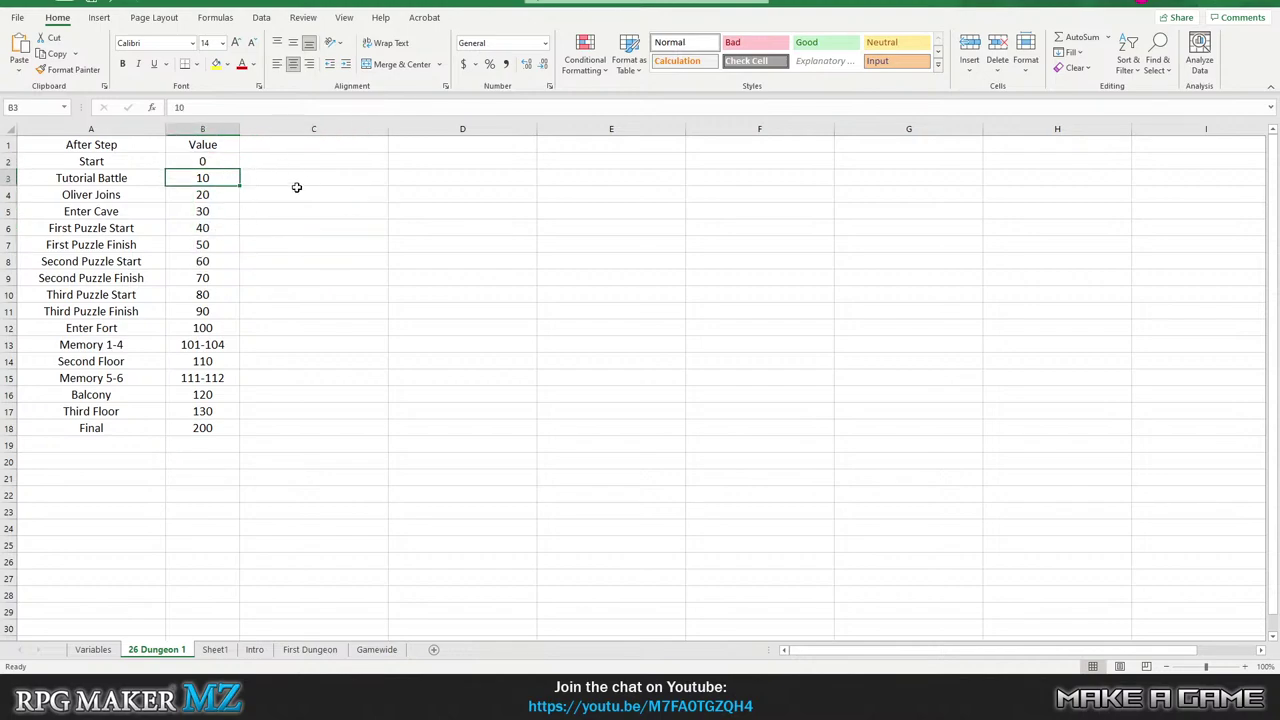
{"action": "left_click", "coordinate": [199, 162]}
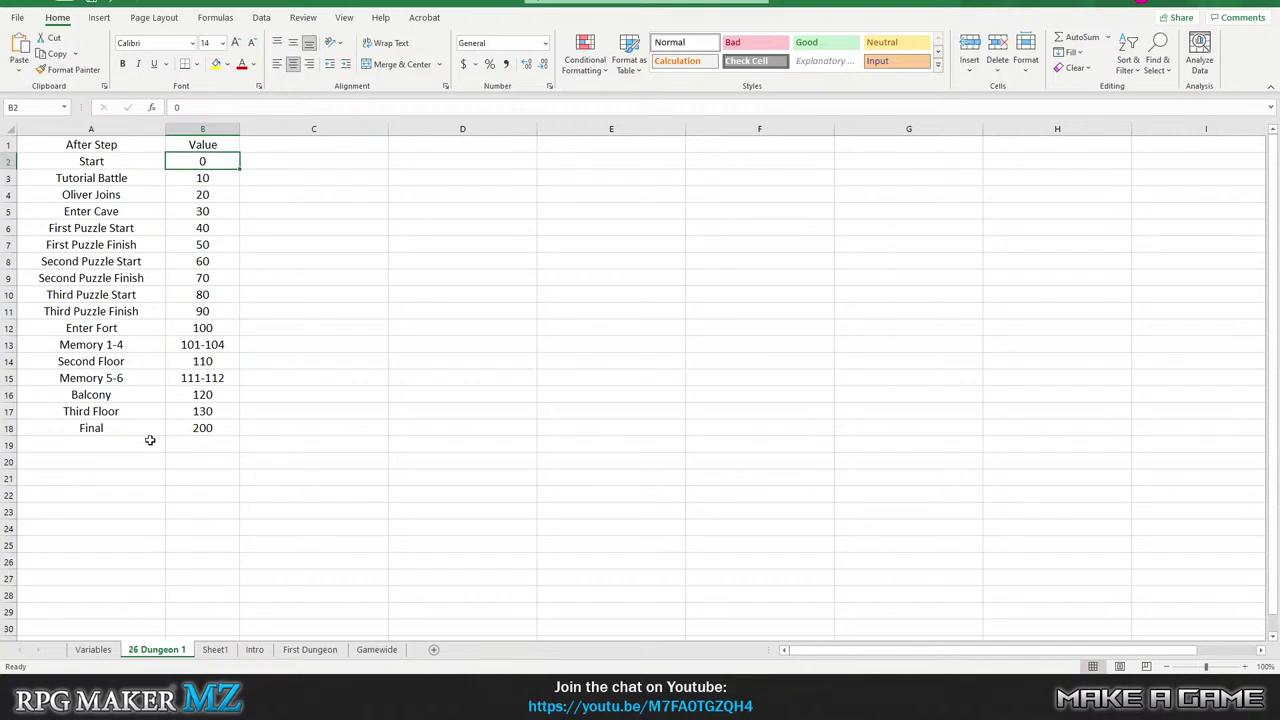
{"action": "left_click", "coordinate": [93, 649]}
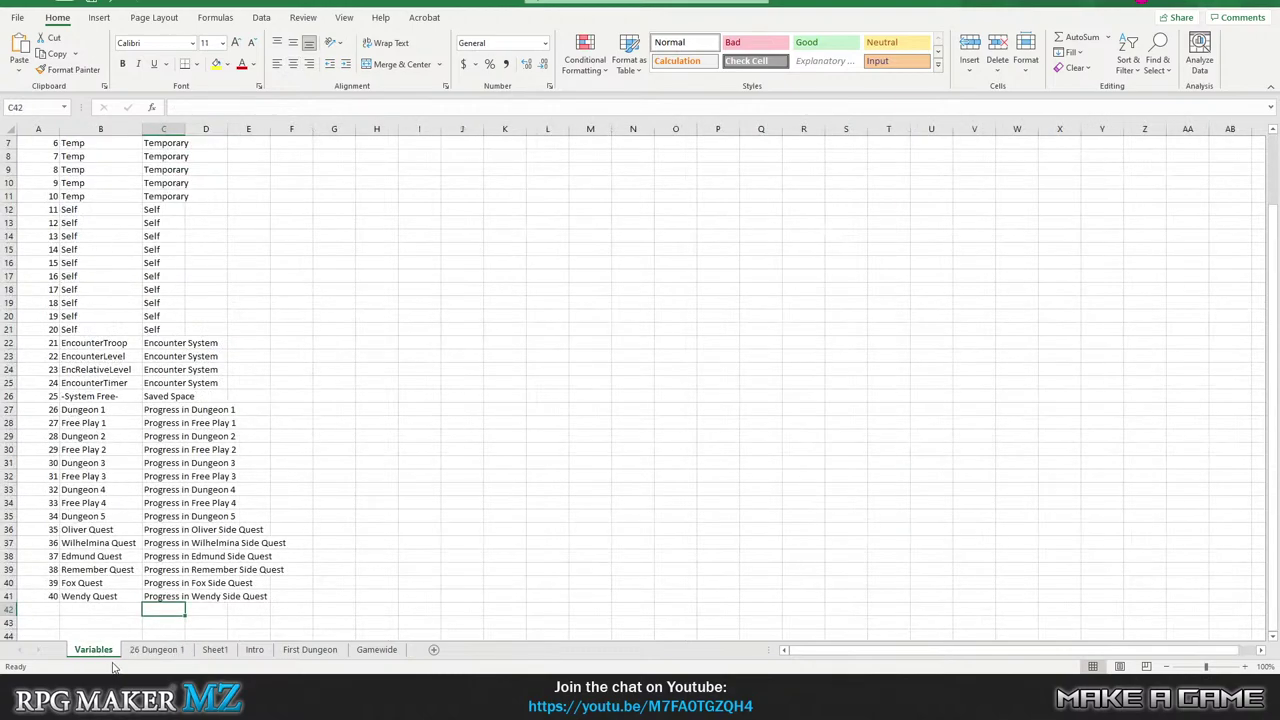
{"action": "left_click", "coordinate": [158, 651]}
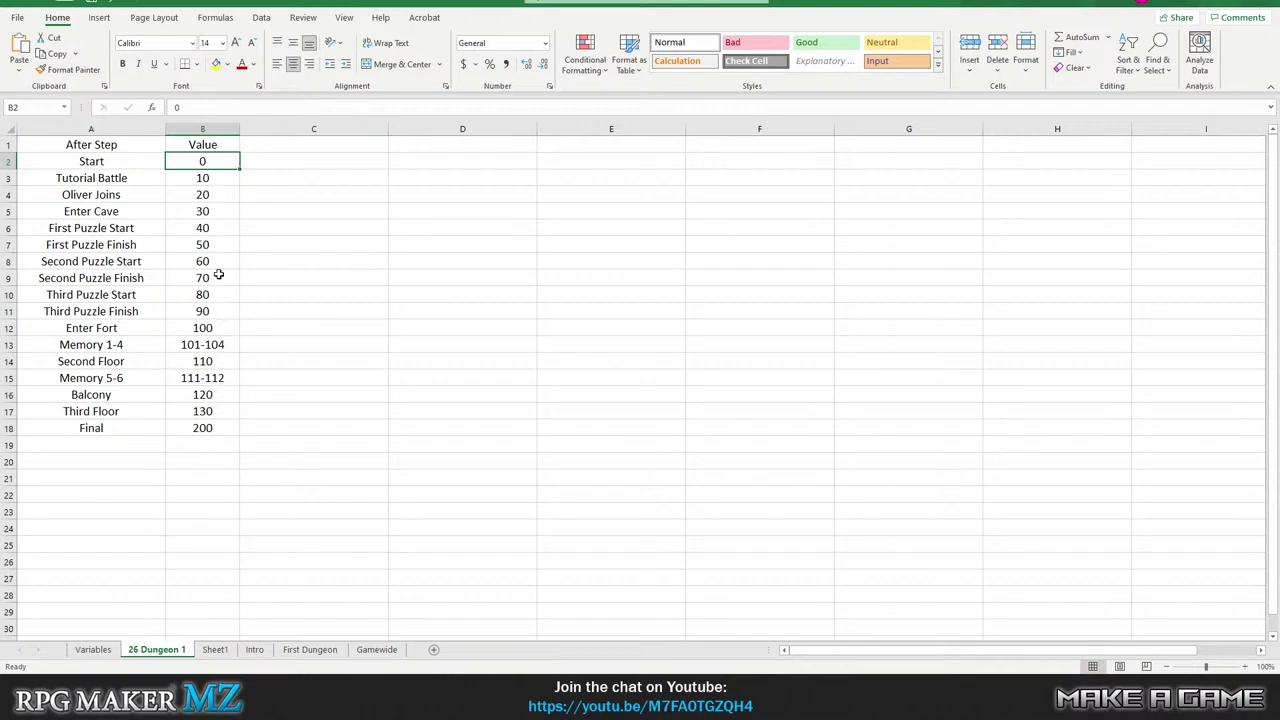
{"action": "left_click", "coordinate": [205, 178]}
{"action": "left_click", "coordinate": [217, 209]}
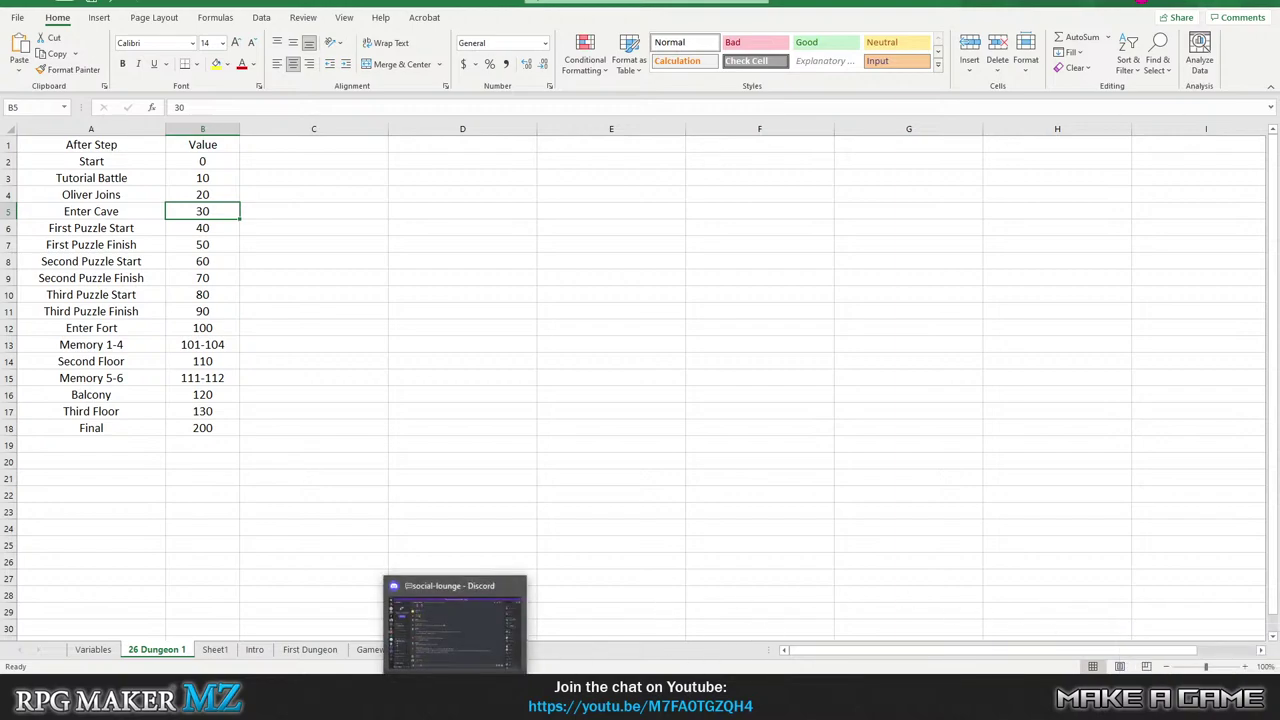
Review the whole range of progress values from Start to Final on the 26 Dungeon 1 sheet.
{"action": "mouse_move", "coordinate": [579, 700]}
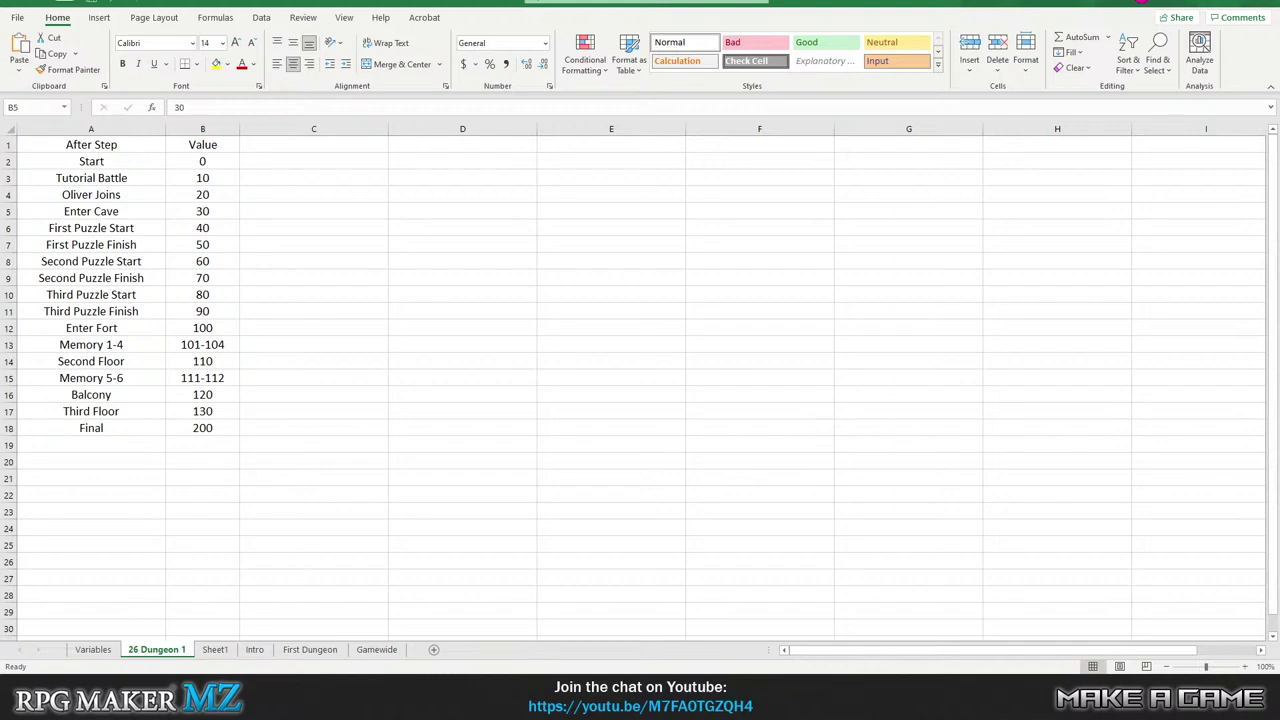
{"action": "key", "text": "alt+Tab"}
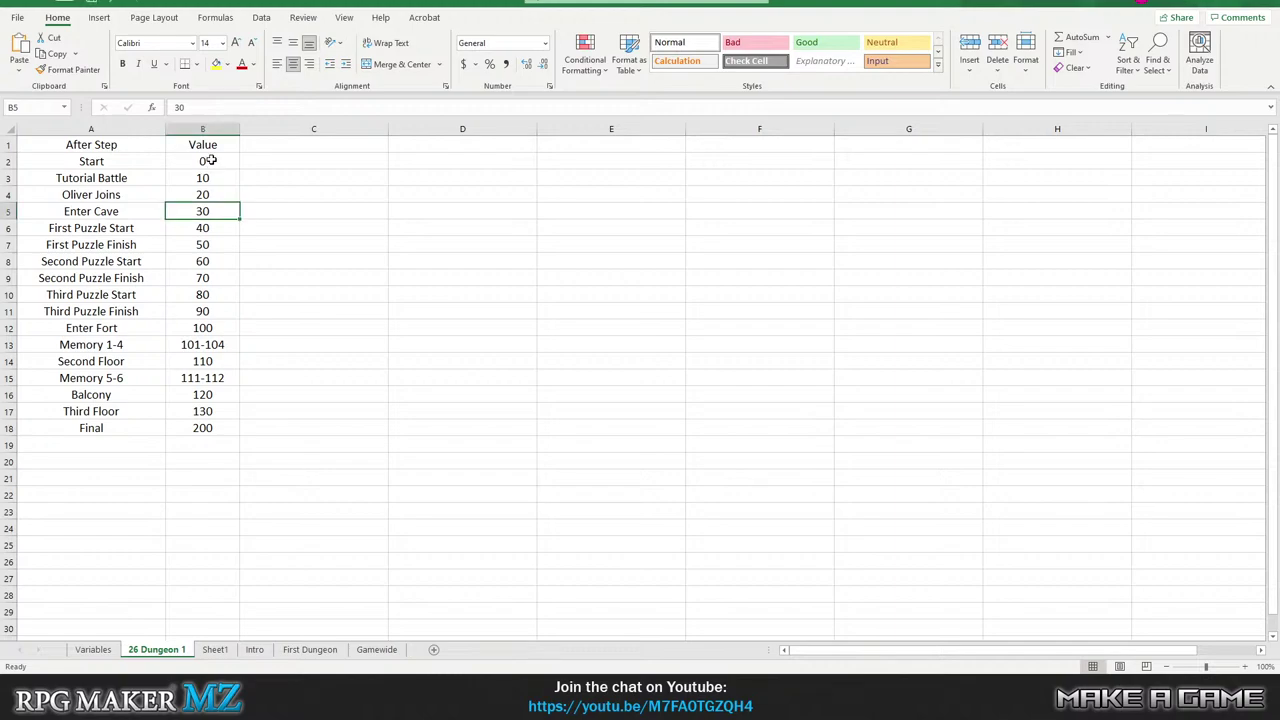
{"action": "left_click_drag", "start_coordinate": [211, 161], "coordinate": [229, 428]}
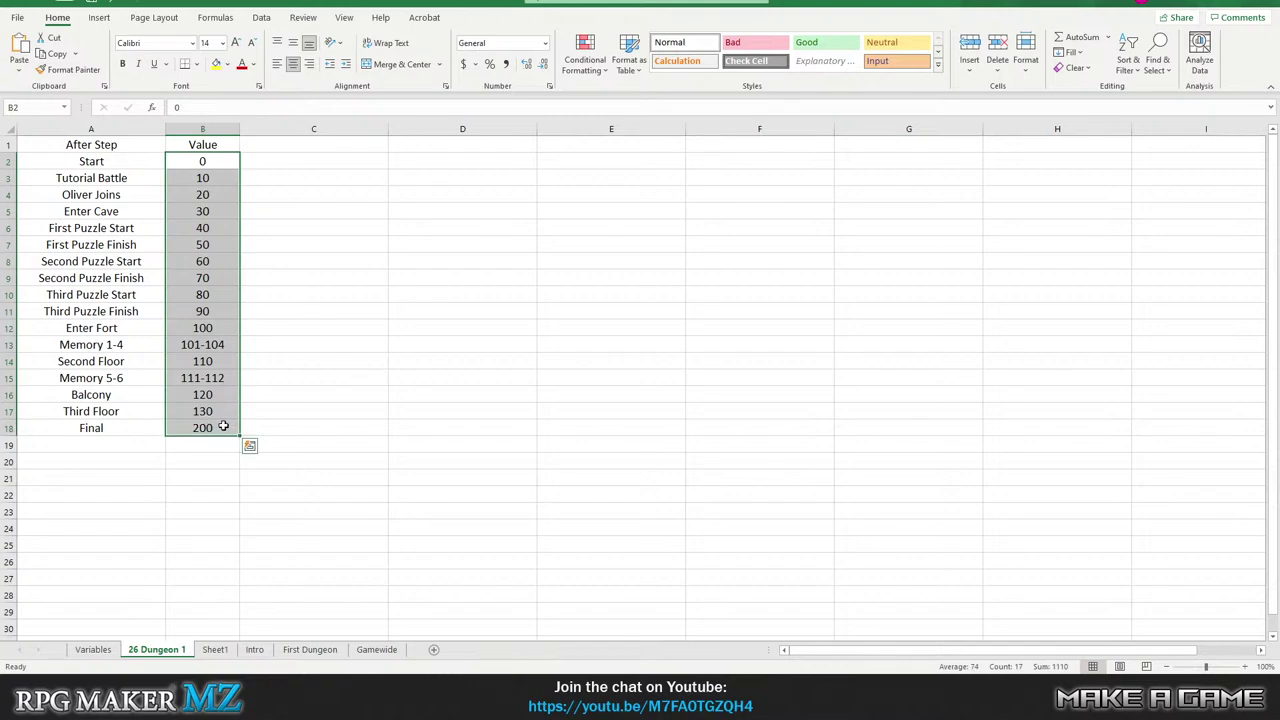
{"action": "left_click_drag", "start_coordinate": [147, 163], "coordinate": [205, 424]}
{"action": "left_click", "coordinate": [205, 261]}
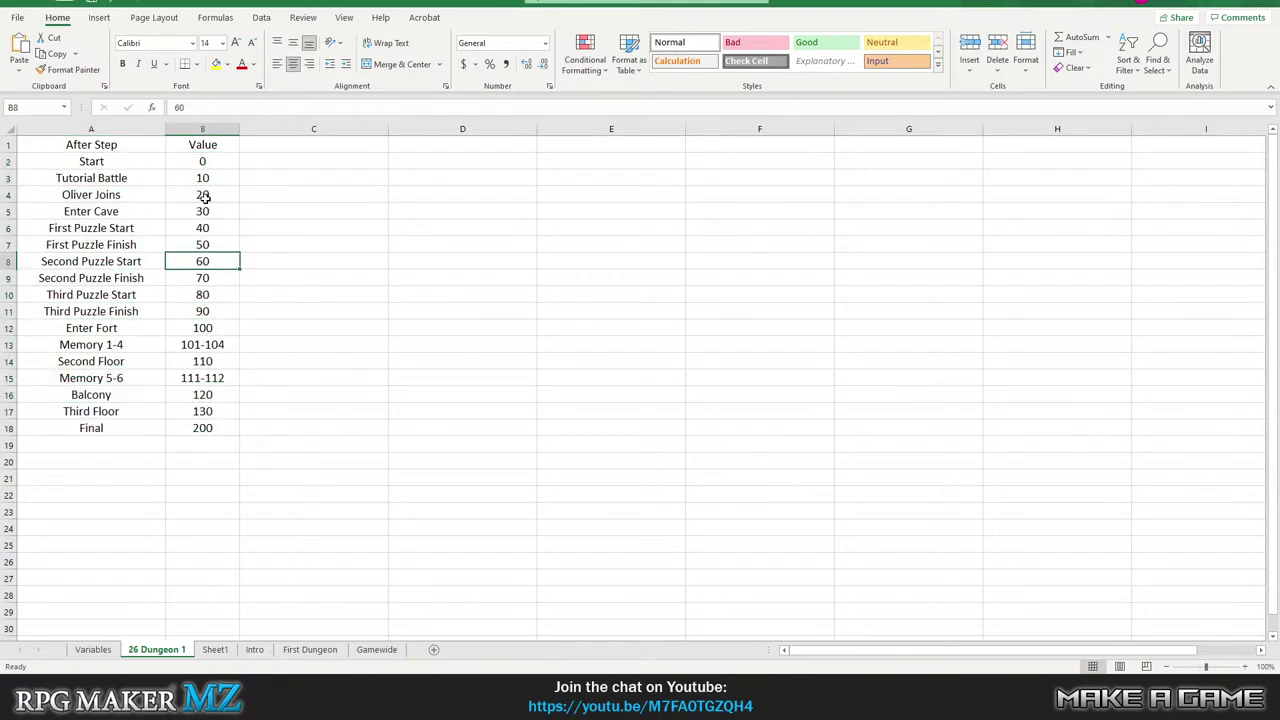
{"action": "left_click_drag", "start_coordinate": [214, 166], "coordinate": [203, 428]}
{"action": "left_click", "coordinate": [205, 261]}
Examine the individual progress values of the steps from Start through Third Puzzle Start.
{"action": "left_click", "coordinate": [206, 163]}
{"action": "left_click", "coordinate": [206, 178]}
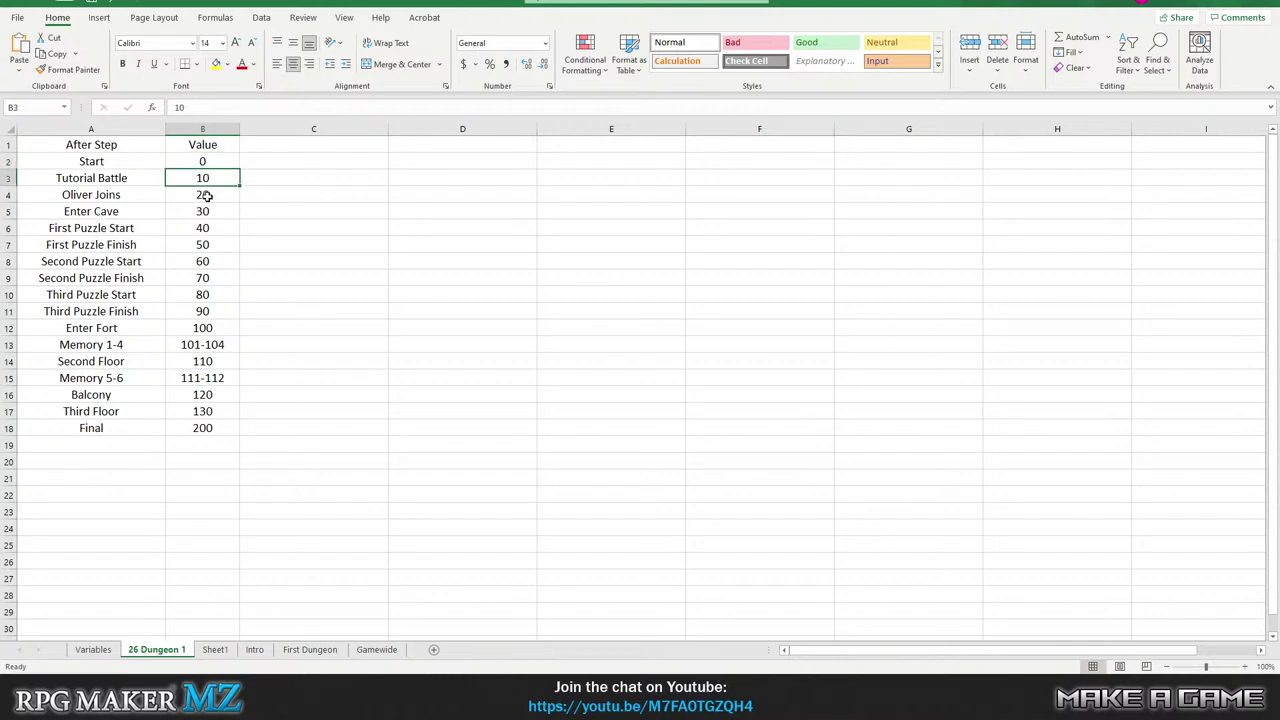
{"action": "left_click", "coordinate": [206, 195]}
{"action": "left_click", "coordinate": [205, 211]}
{"action": "left_click", "coordinate": [203, 228]}
{"action": "left_click", "coordinate": [202, 245]}
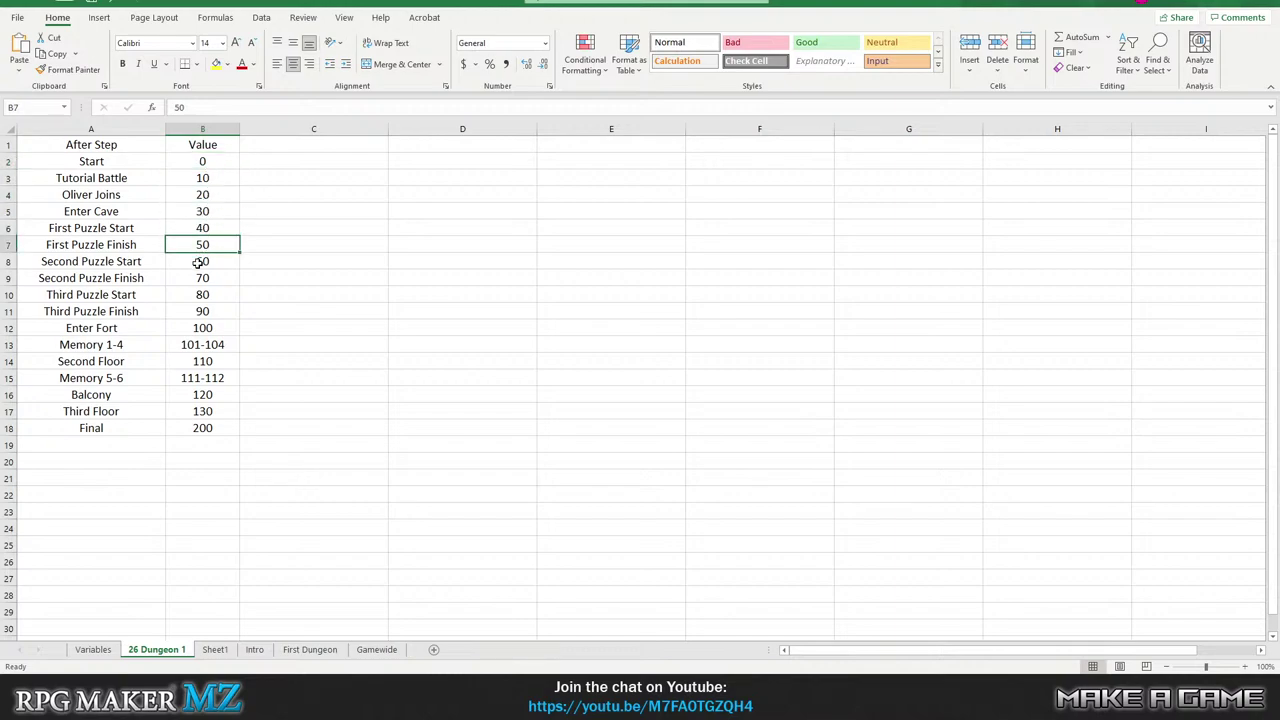
{"action": "left_click", "coordinate": [200, 261]}
{"action": "left_click", "coordinate": [198, 279]}
{"action": "left_click", "coordinate": [200, 292]}
{"action": "left_click", "coordinate": [238, 244]}
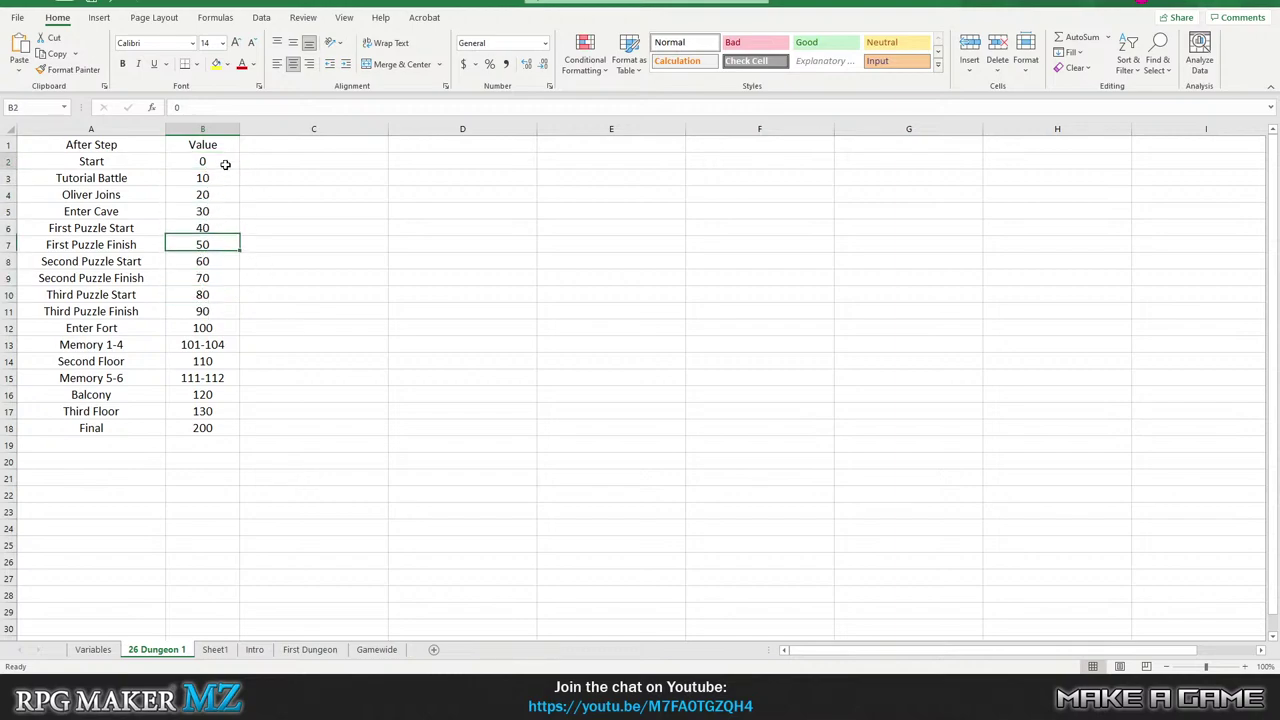
{"action": "left_click", "coordinate": [225, 162]}
{"action": "left_click", "coordinate": [203, 179]}
{"action": "left_click", "coordinate": [201, 208]}
{"action": "left_click", "coordinate": [232, 245]}
{"action": "left_click", "coordinate": [218, 211]}
{"action": "left_click", "coordinate": [212, 195]}
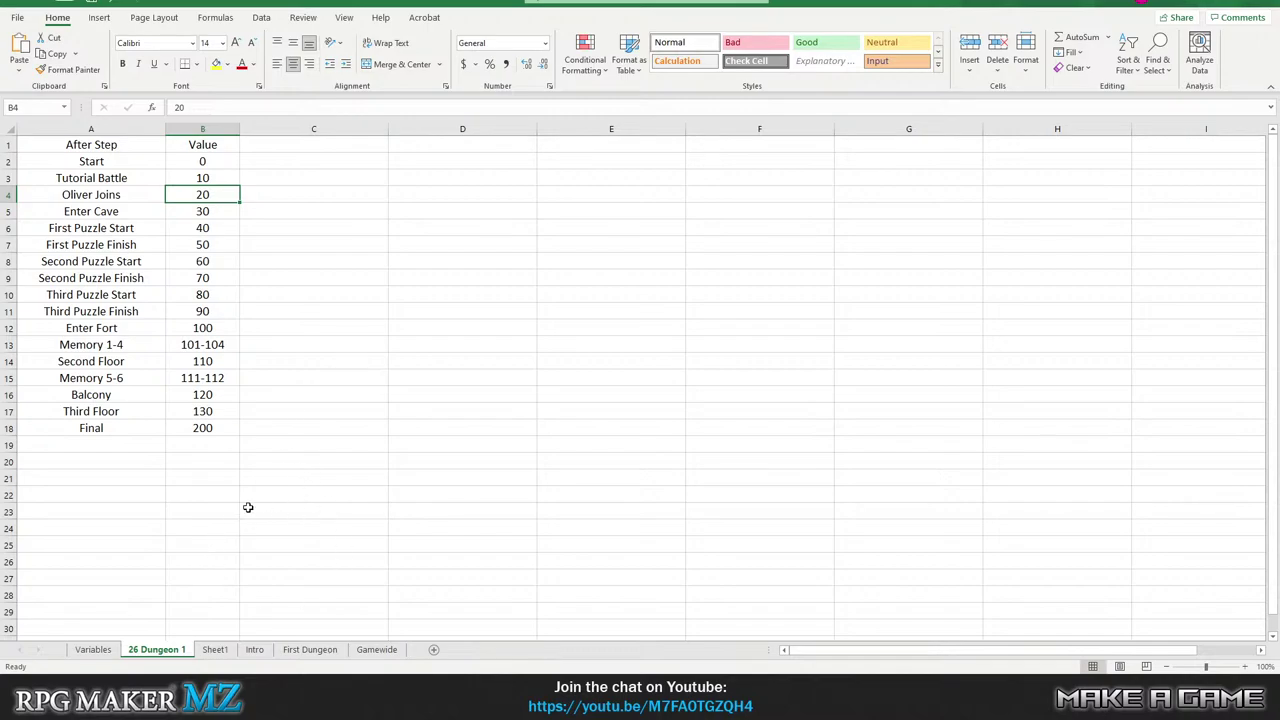
Review the Dungeon and Free Play progress variables and their purposes on the Variables sheet.
{"action": "left_click", "coordinate": [93, 649]}
{"action": "scroll", "coordinate": [259, 454], "scroll_direction": "down", "scroll_amount": 1}
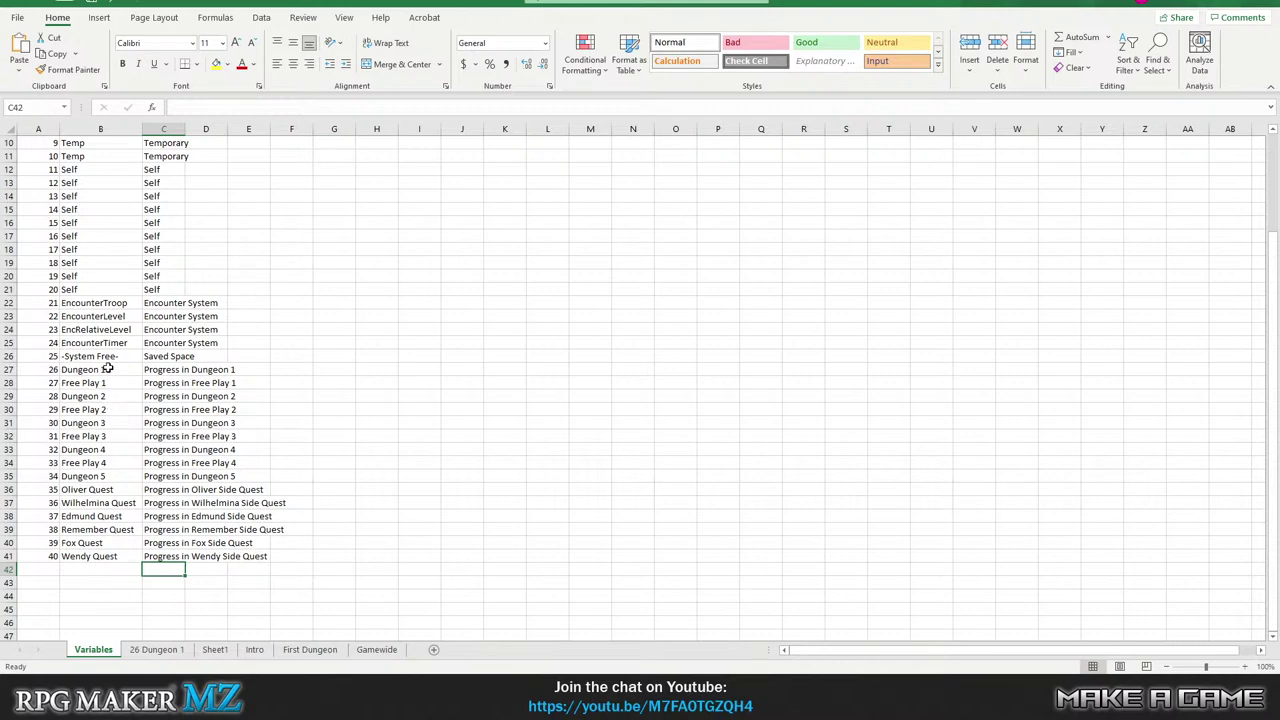
{"action": "left_click_drag", "start_coordinate": [122, 368], "coordinate": [105, 476]}
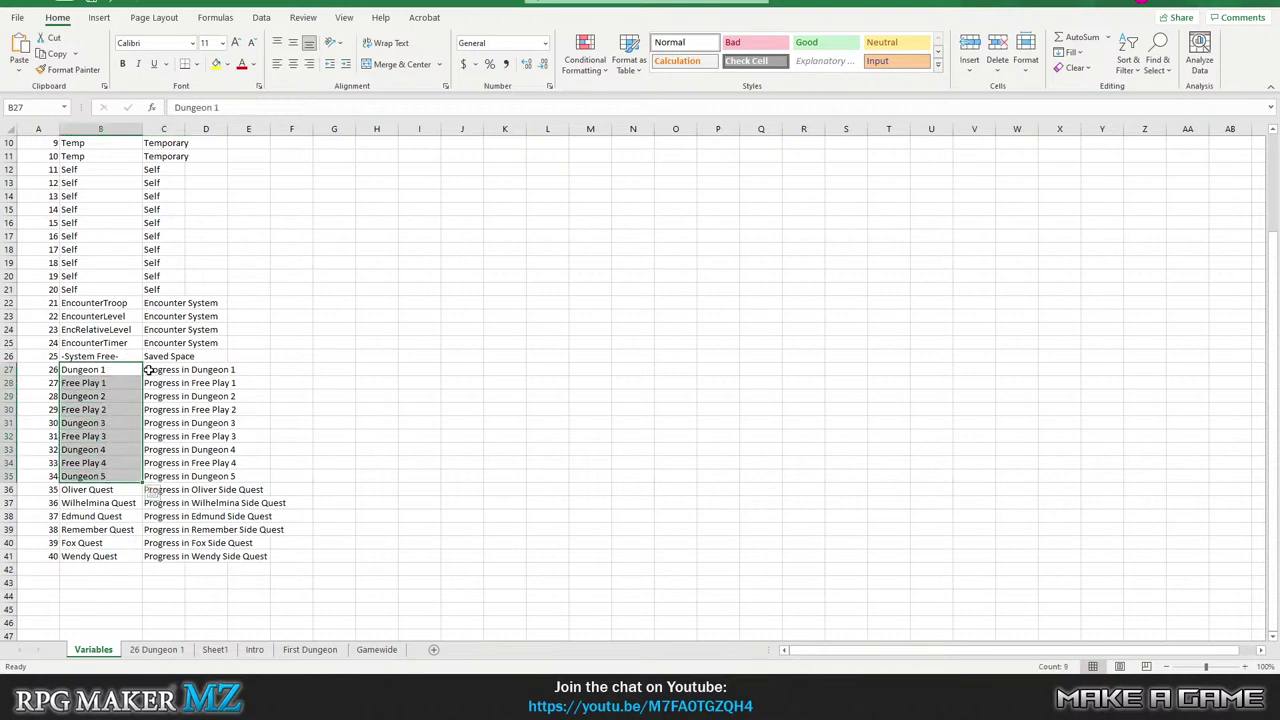
{"action": "left_click_drag", "start_coordinate": [150, 369], "coordinate": [106, 478]}
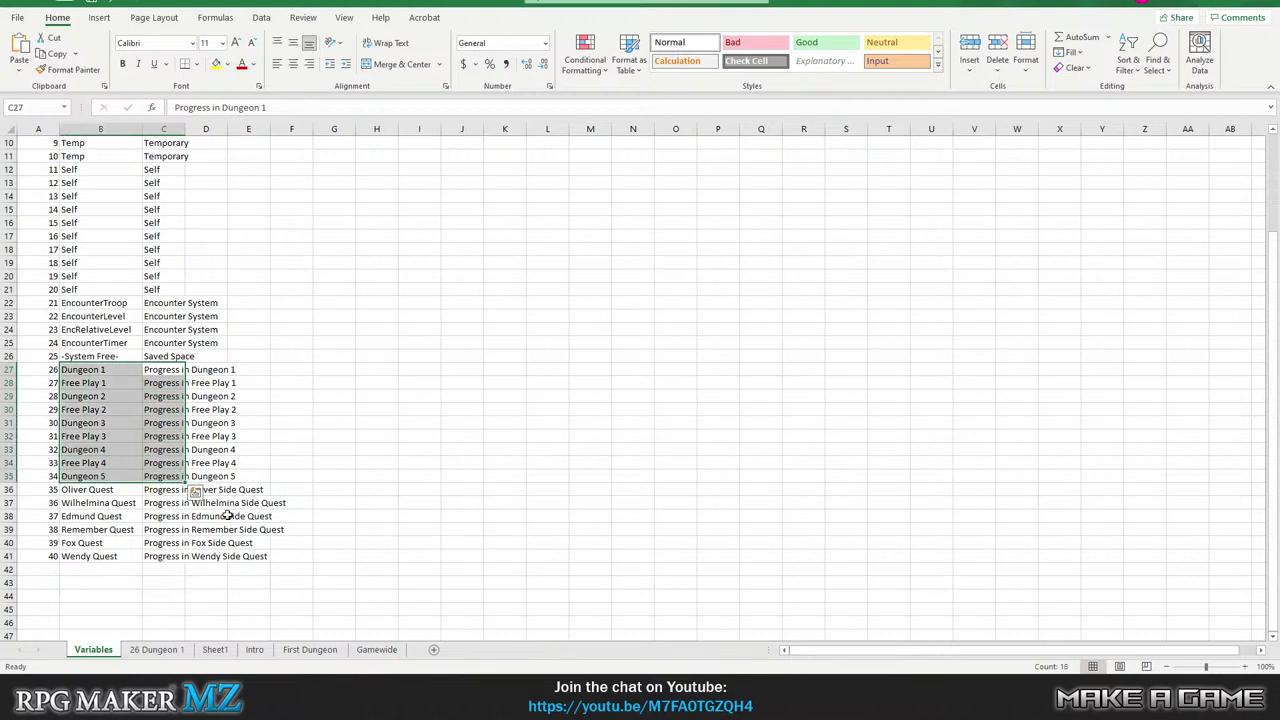
{"action": "left_click", "coordinate": [115, 371]}
{"action": "left_click", "coordinate": [156, 372]}
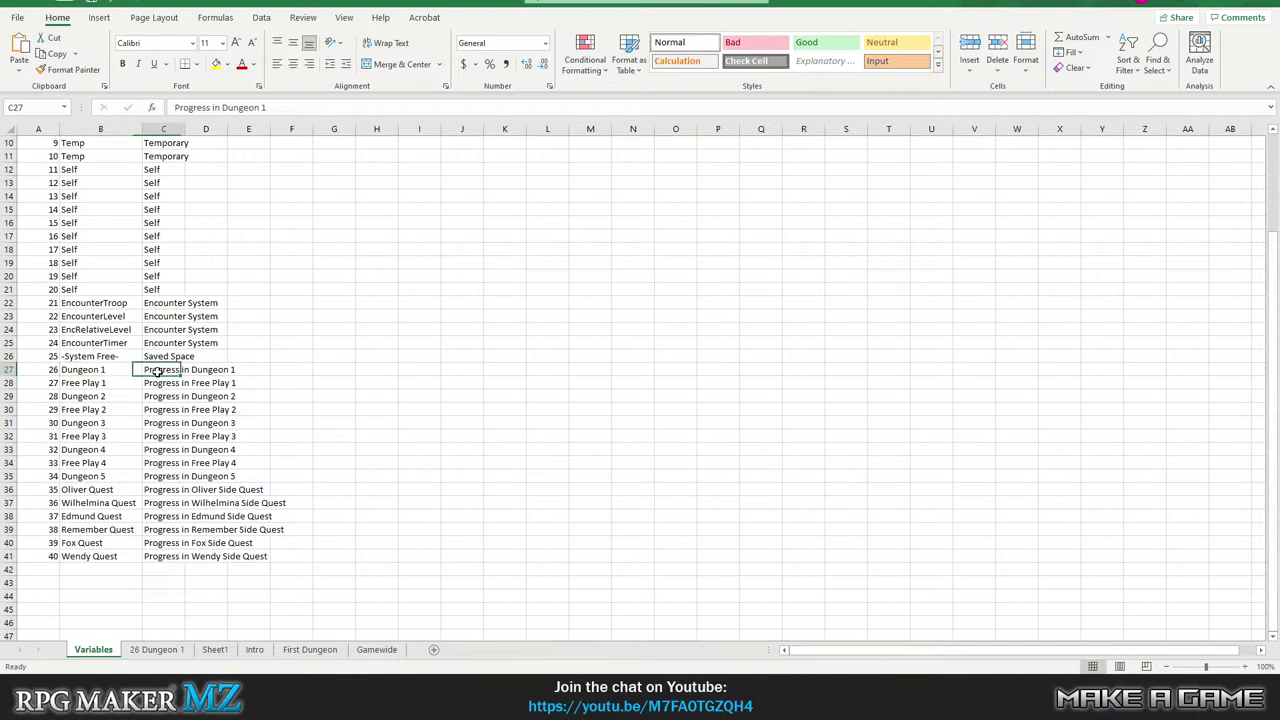
{"action": "left_click", "coordinate": [160, 383]}
{"action": "left_click", "coordinate": [160, 396]}
{"action": "left_click", "coordinate": [161, 410]}
{"action": "left_click", "coordinate": [161, 423]}
{"action": "left_click", "coordinate": [163, 449]}
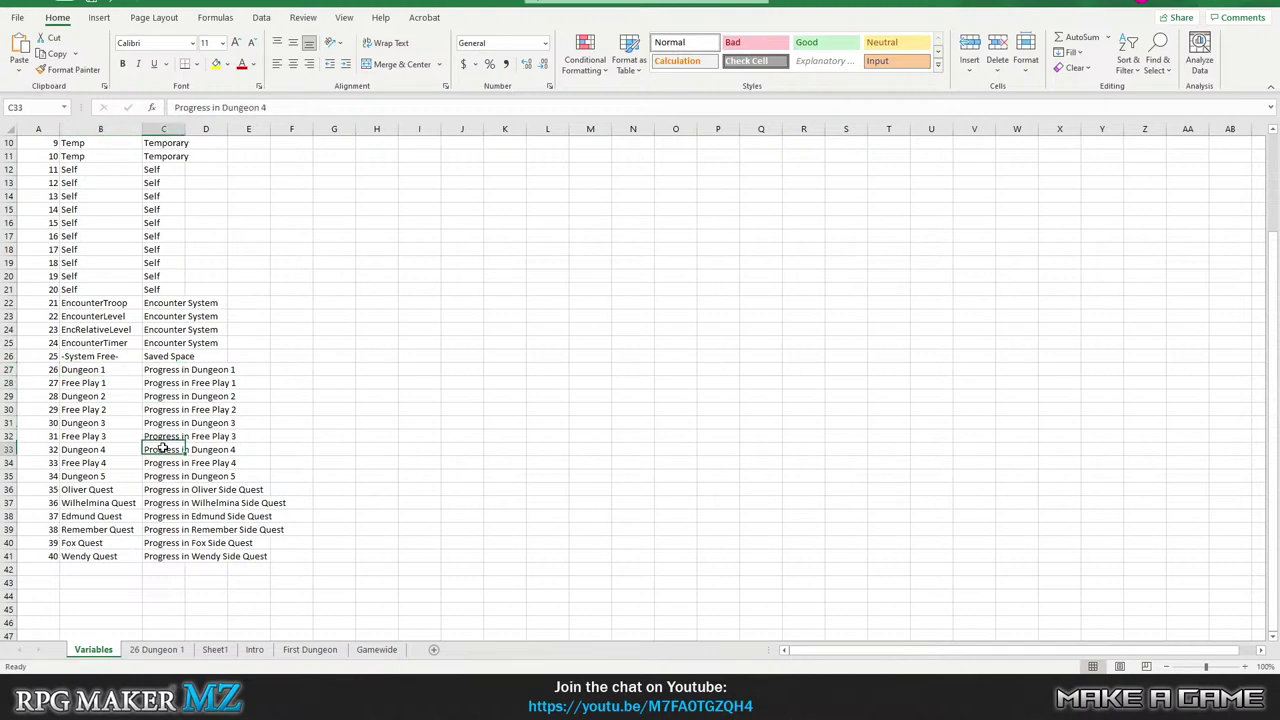
{"action": "left_click", "coordinate": [160, 396]}
Examine the variables from Free Play 1 through the side quests, ending with Wendy Quest, and review the list's beginning.
{"action": "left_click_drag", "start_coordinate": [116, 383], "coordinate": [175, 383]}
{"action": "left_click_drag", "start_coordinate": [99, 410], "coordinate": [158, 516]}
{"action": "left_click", "coordinate": [120, 452]}
{"action": "left_click", "coordinate": [138, 464]}
{"action": "scroll", "coordinate": [163, 474], "scroll_direction": "down", "scroll_amount": 1}
{"action": "left_click", "coordinate": [115, 515]}
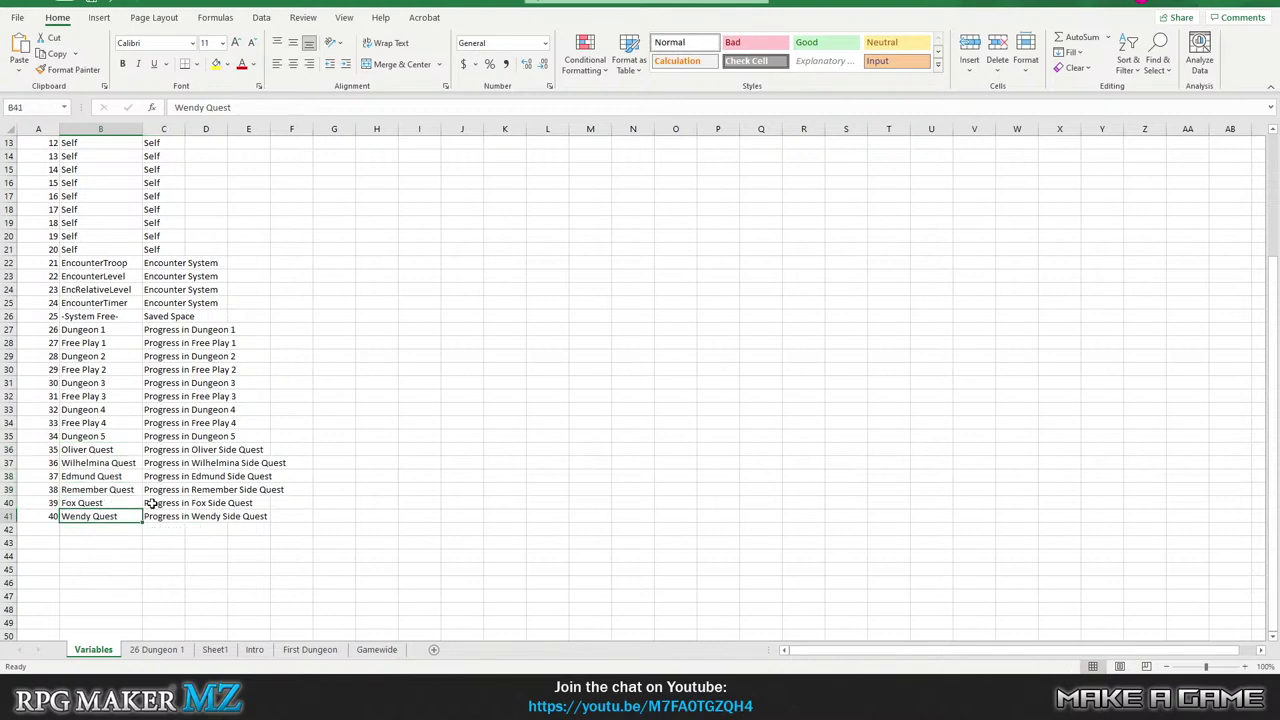
{"action": "scroll", "coordinate": [160, 453], "scroll_direction": "up", "scroll_amount": 2}
{"action": "scroll", "coordinate": [160, 453], "scroll_direction": "up", "scroll_amount": 2}
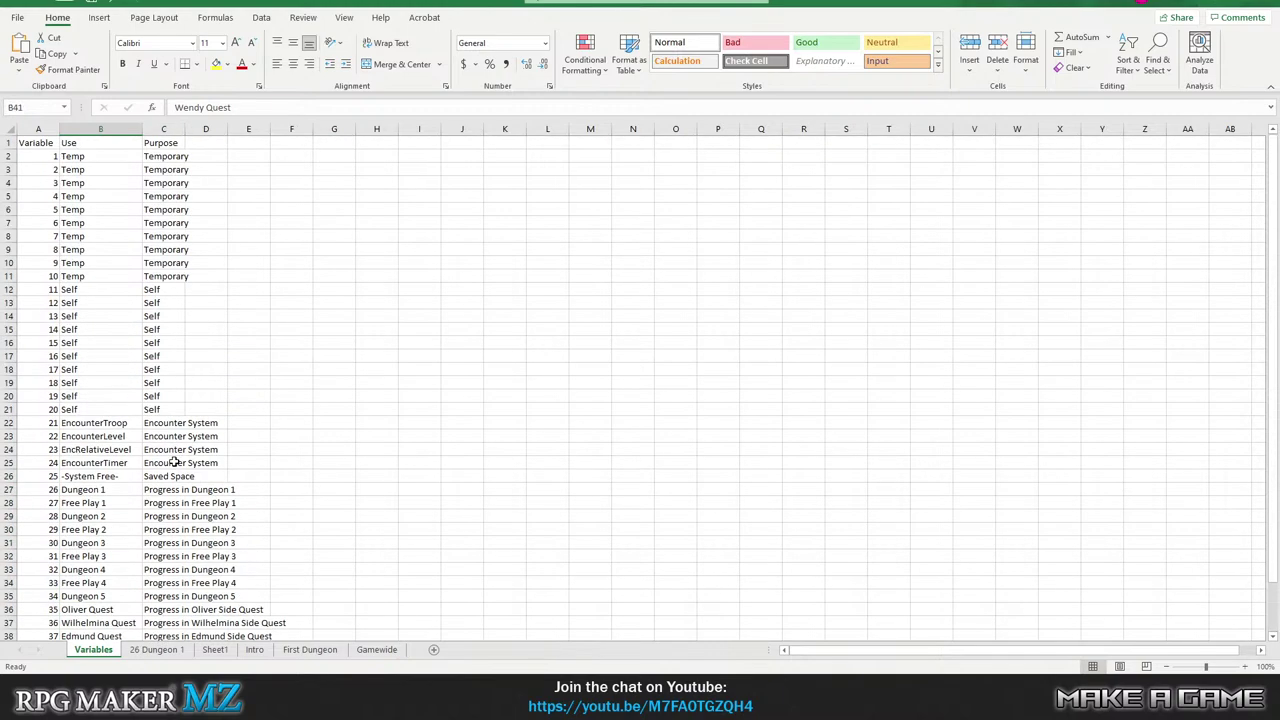
Check the Dungeon 1 progress values again, including the value of the Final step, on the 26 Dungeon 1 sheet.
{"action": "left_click", "coordinate": [156, 650]}
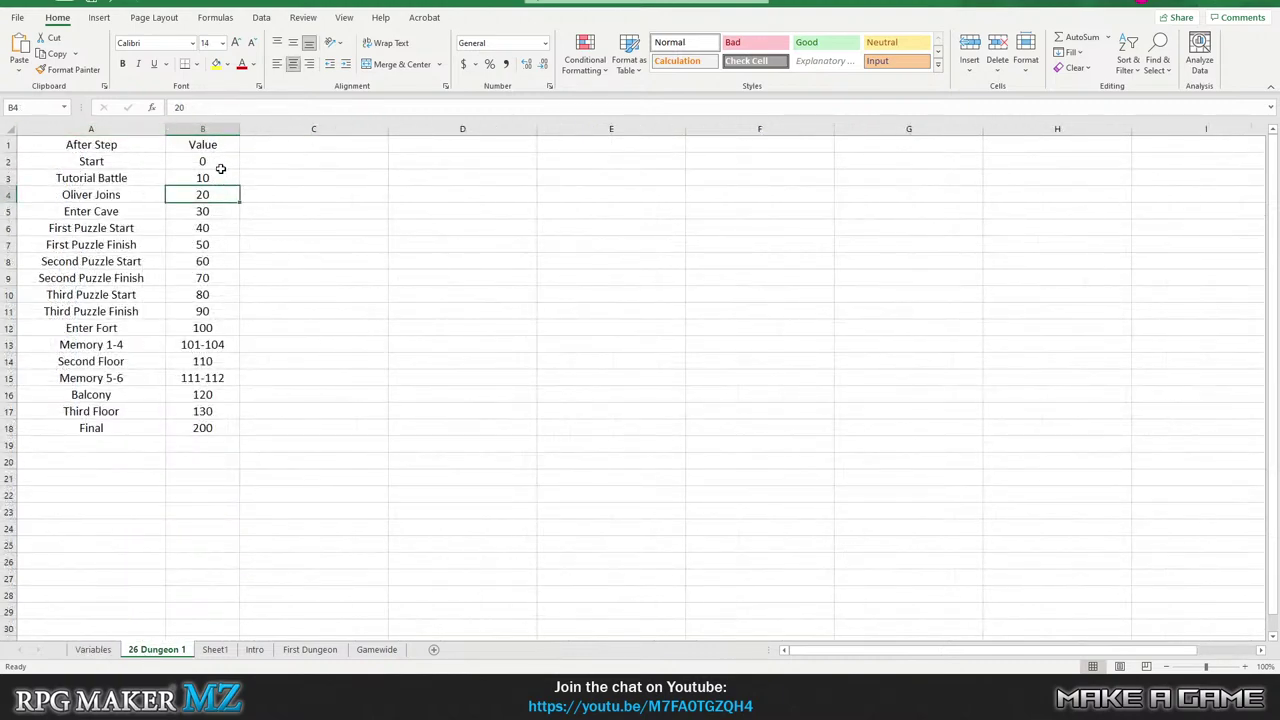
{"action": "left_click_drag", "start_coordinate": [218, 165], "coordinate": [206, 428]}
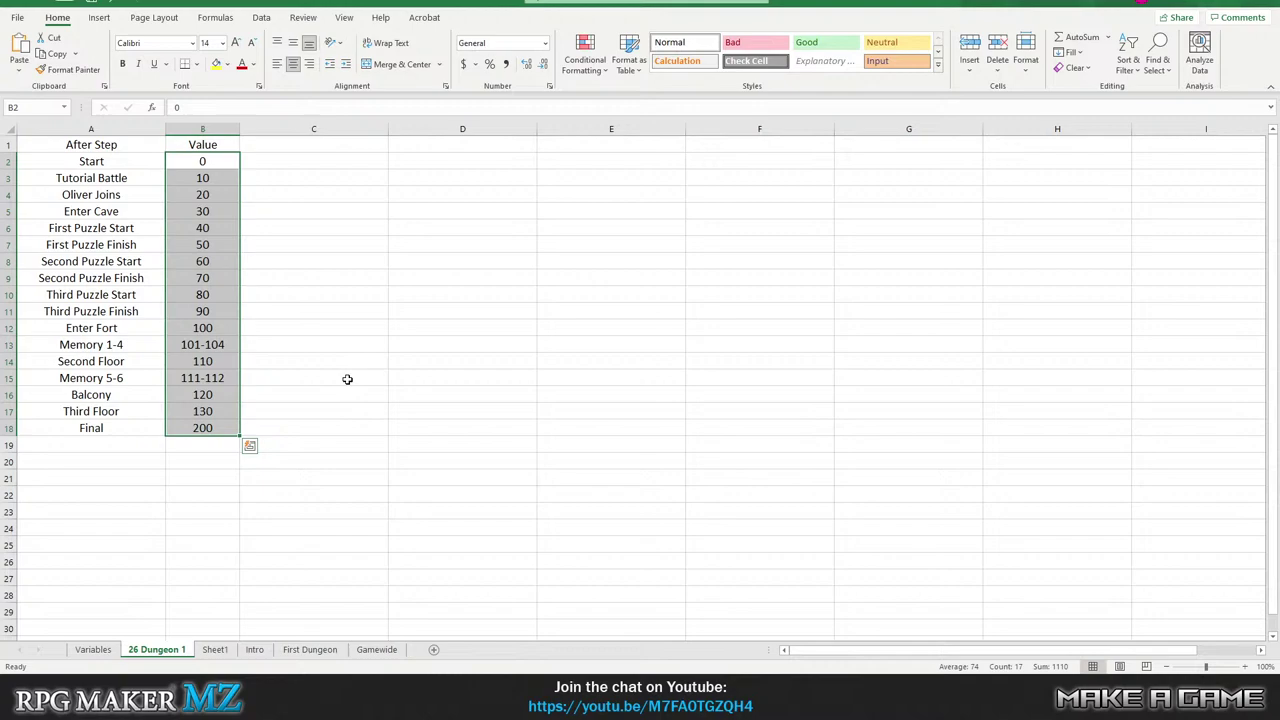
{"action": "left_click", "coordinate": [211, 428]}
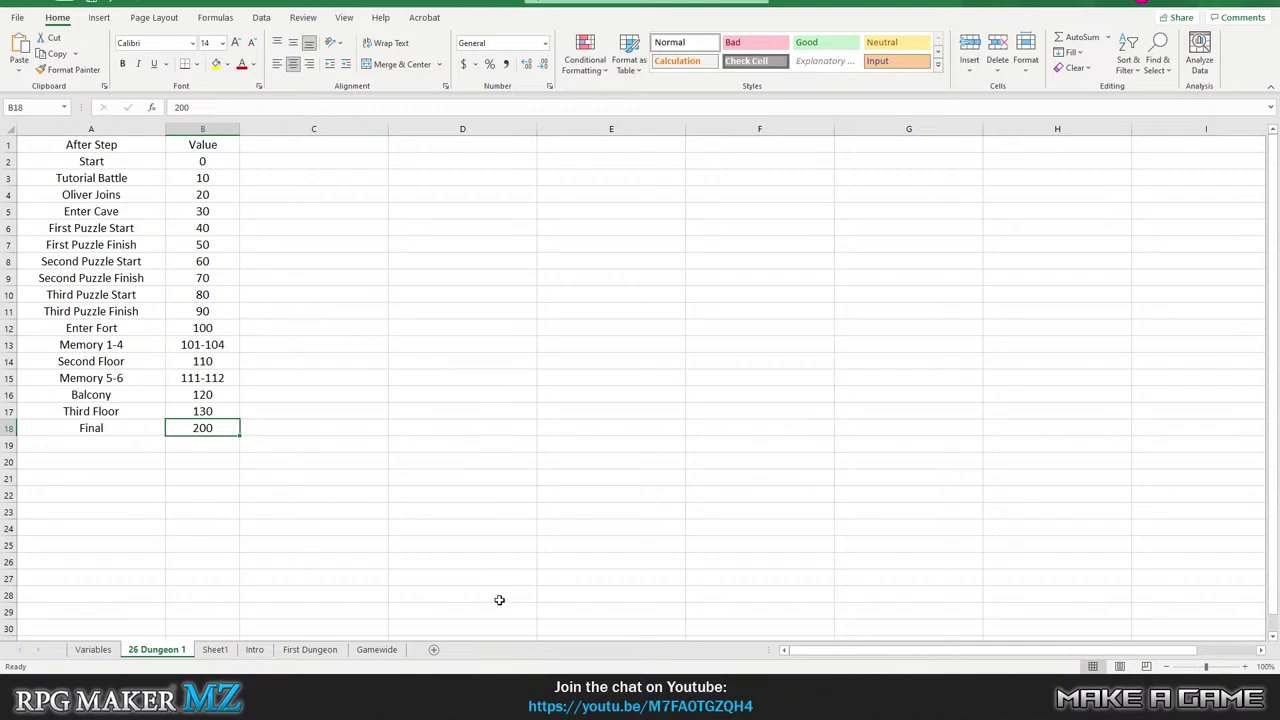
Switch to RPG Maker MZ and examine the WIP: Forest Dungeon 1 map, from the cave cliffs to the campfire clearing.
{"action": "key", "text": "alt+Tab"}
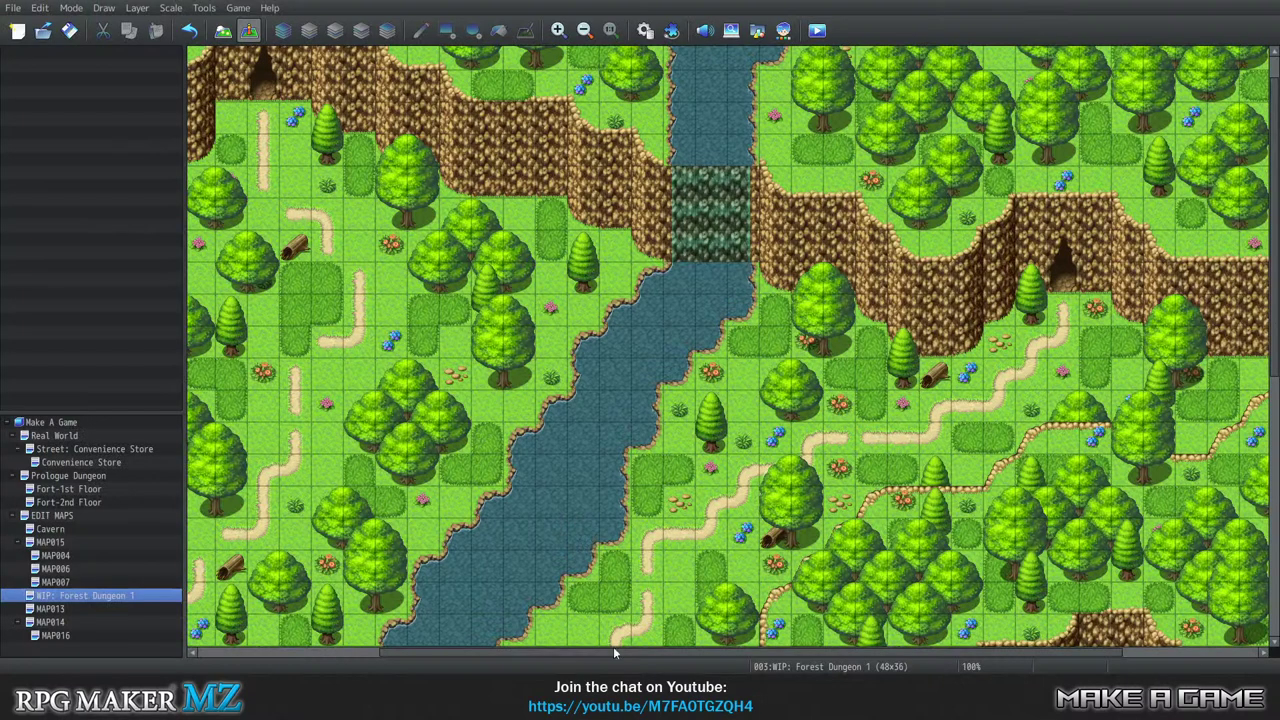
{"action": "scroll", "coordinate": [615, 290], "scroll_direction": "down", "scroll_amount": 5}
{"action": "scroll", "coordinate": [630, 307], "scroll_direction": "down", "scroll_amount": 4}
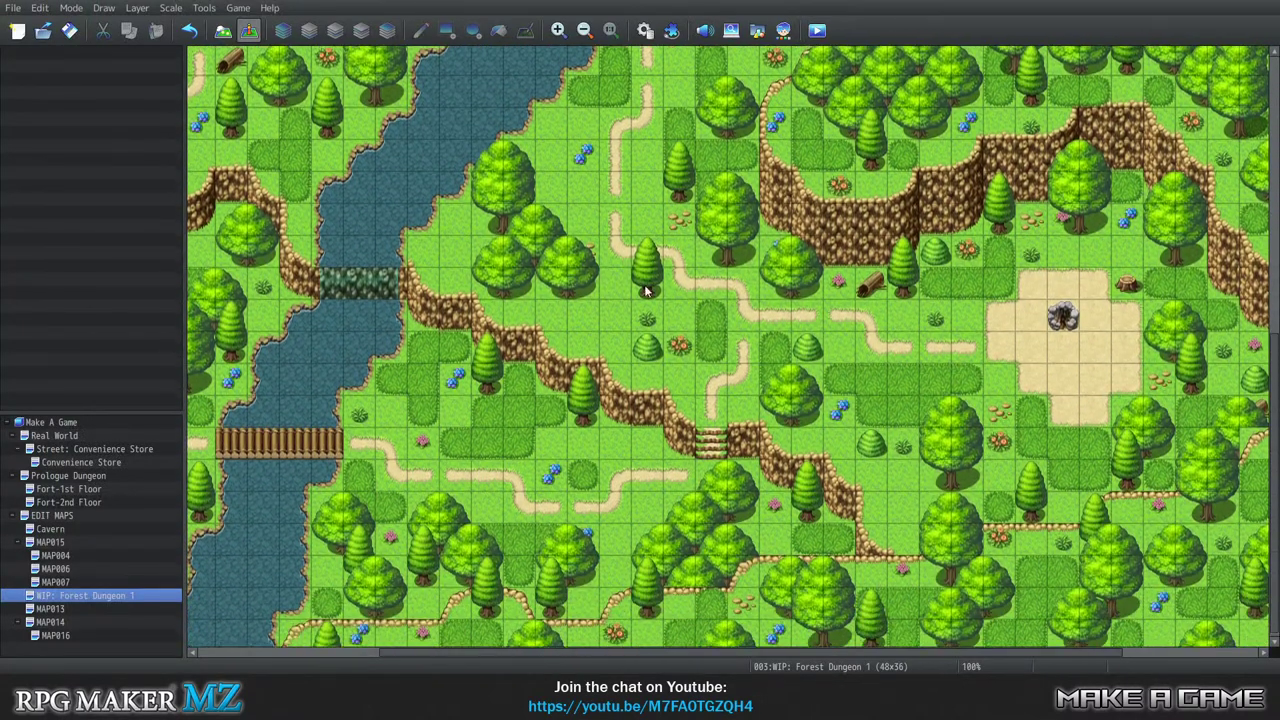
{"action": "scroll", "coordinate": [900, 265], "scroll_direction": "up", "scroll_amount": 7}
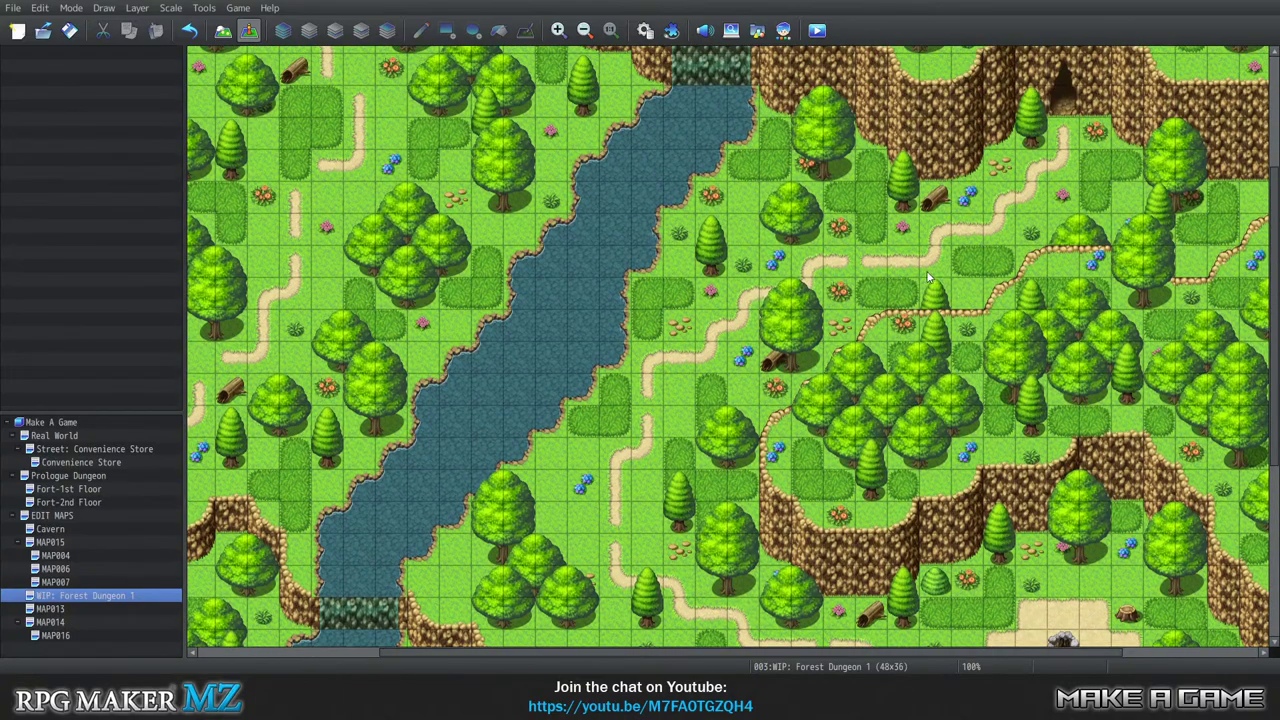
{"action": "scroll", "coordinate": [960, 276], "scroll_direction": "down", "scroll_amount": 1}
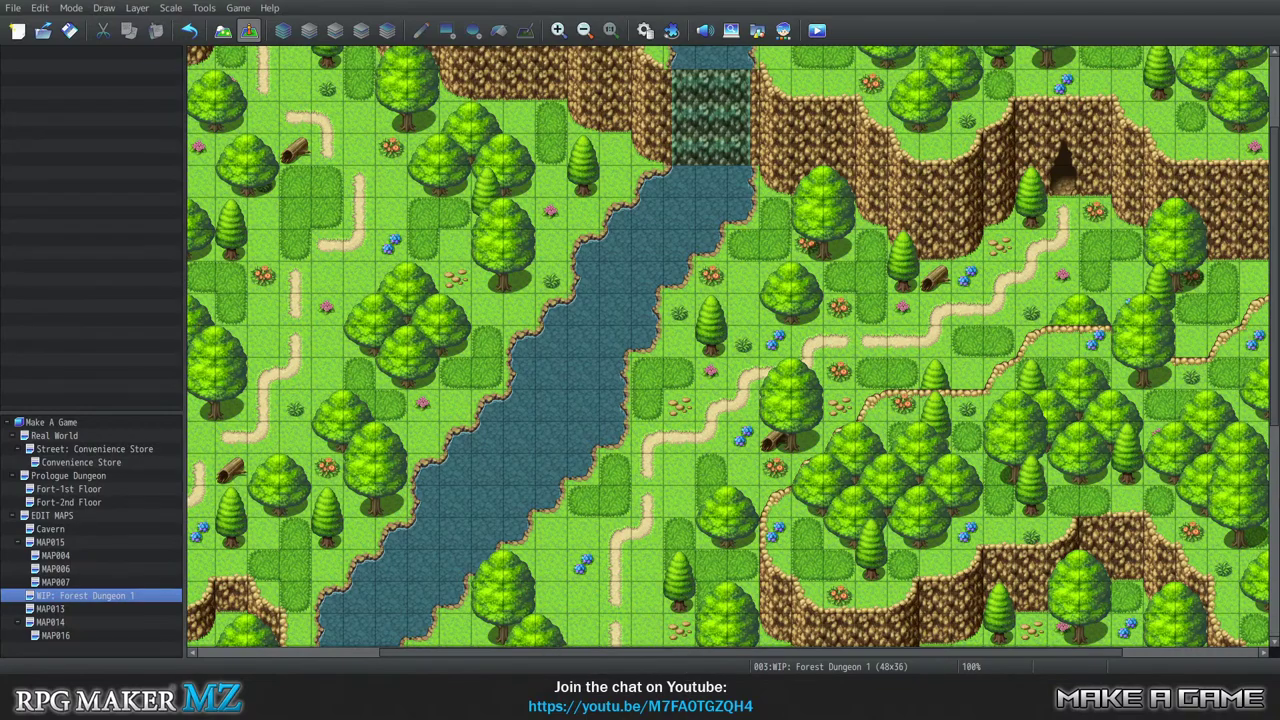
{"action": "key", "text": "alt+Tab"}
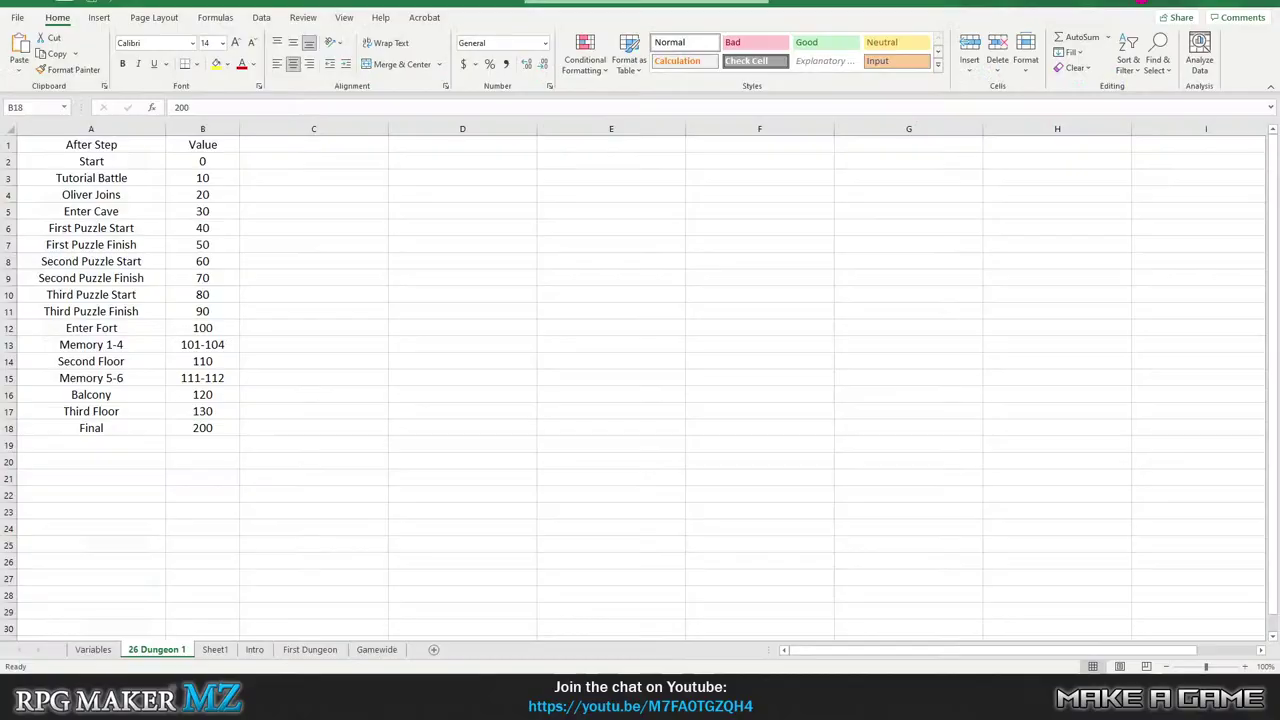
{"action": "key", "text": "alt+Tab"}
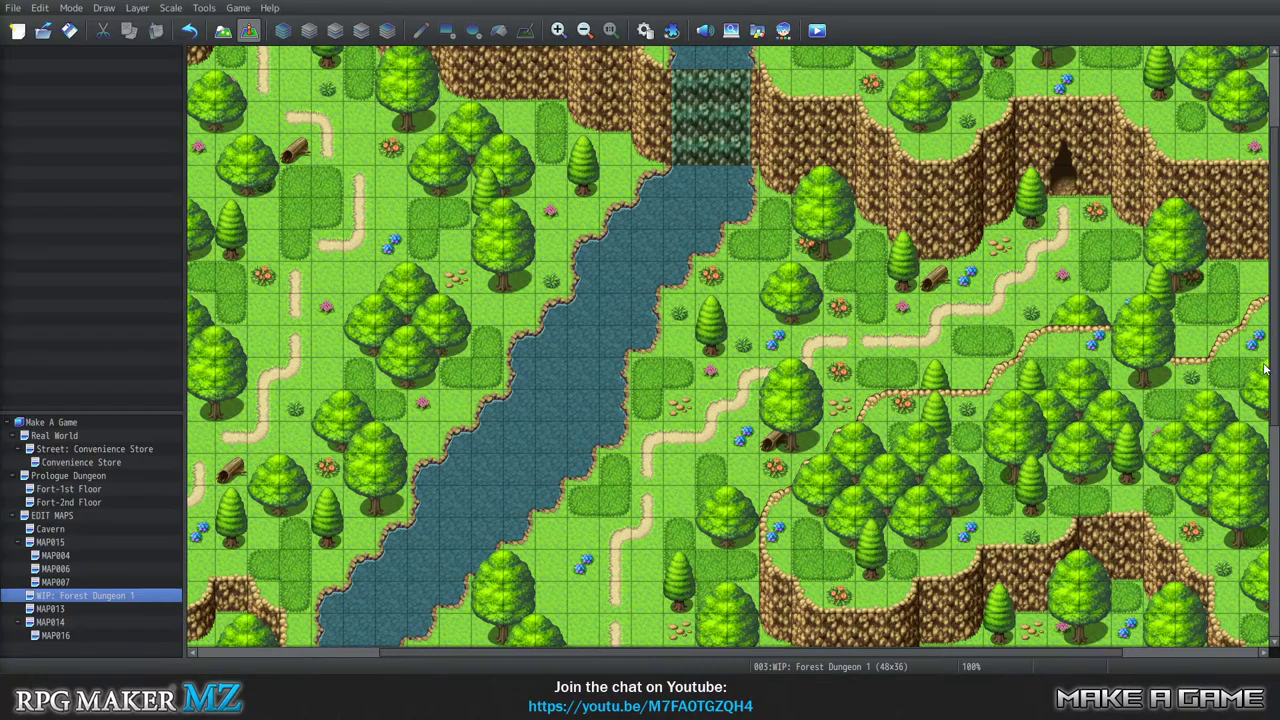
Select the path tile just below the eastern cave entrance and inspect the cliffs, river and paths around it.
{"action": "left_click", "coordinate": [1066, 216]}
{"action": "scroll", "coordinate": [1100, 305], "scroll_direction": "up", "scroll_amount": 3}
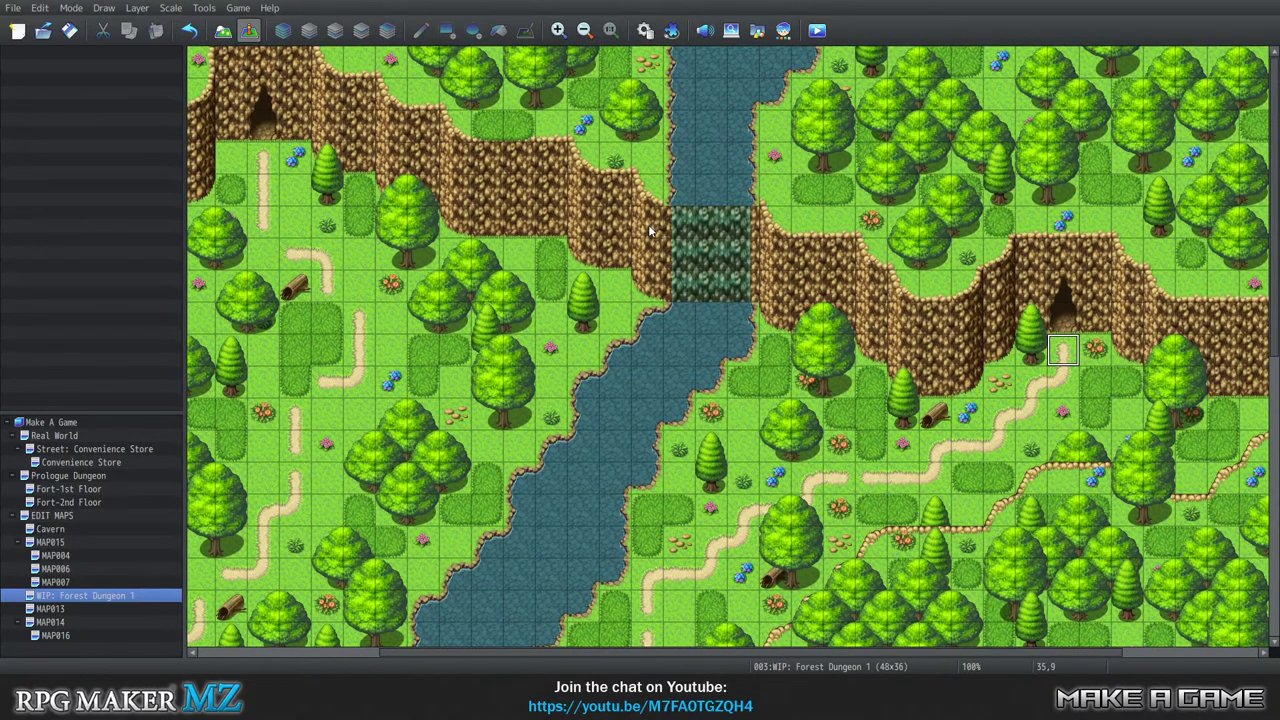
{"action": "scroll", "coordinate": [888, 220], "scroll_direction": "down", "scroll_amount": 3}
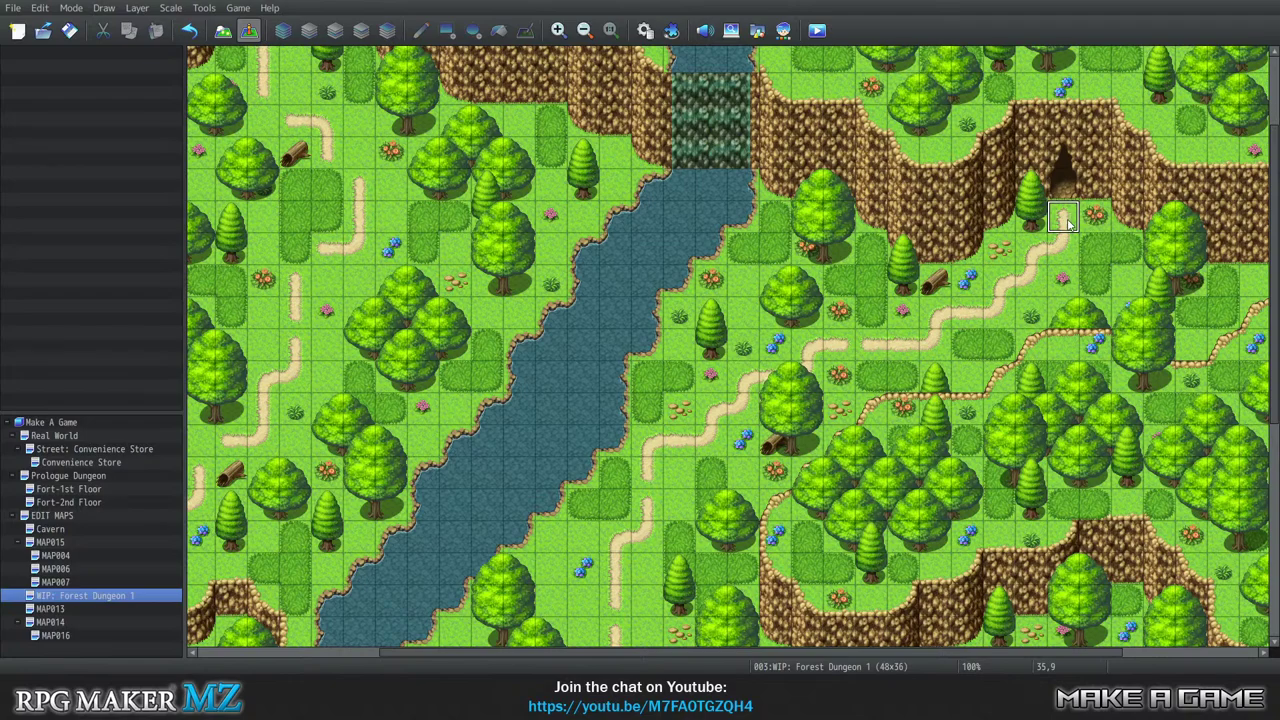
{"action": "scroll", "coordinate": [968, 318], "scroll_direction": "up", "scroll_amount": 1}
{"action": "scroll", "coordinate": [968, 318], "scroll_direction": "up", "scroll_amount": 1}
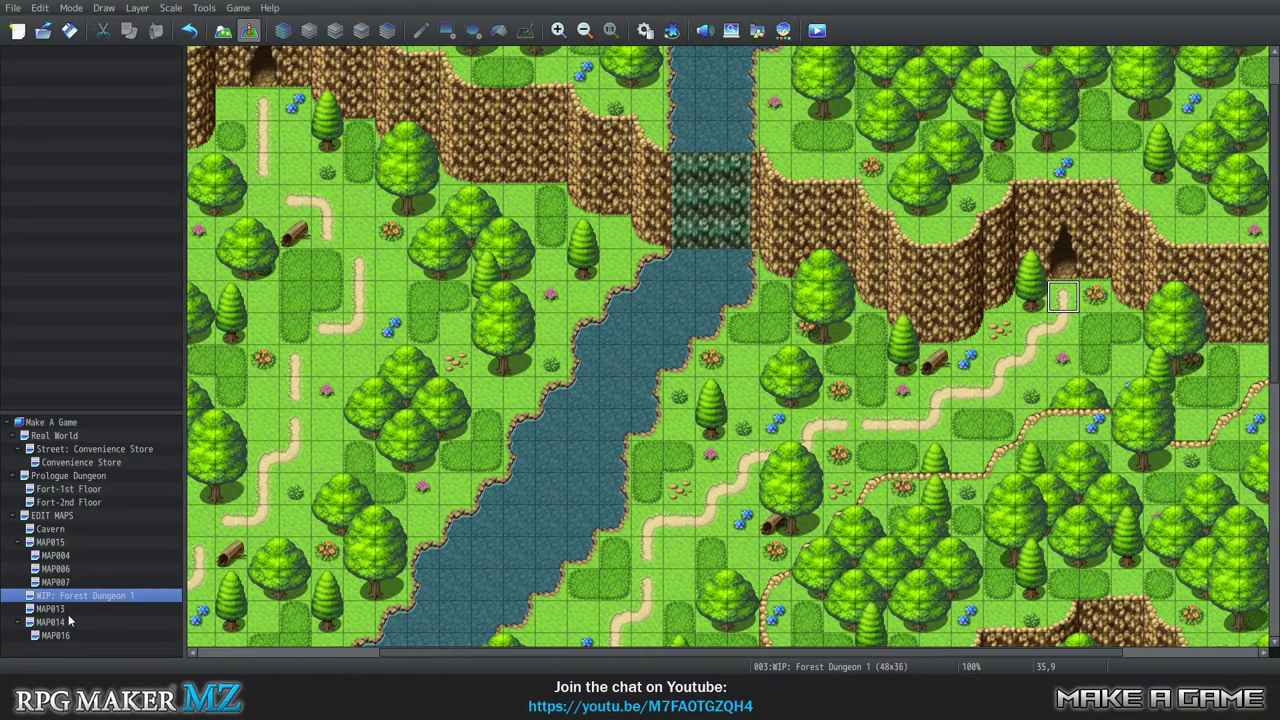
Check the Exit event on the Convenience Store map and return to the cave entrance tile in WIP: Forest Dungeon 1.
{"action": "left_click", "coordinate": [77, 463]}
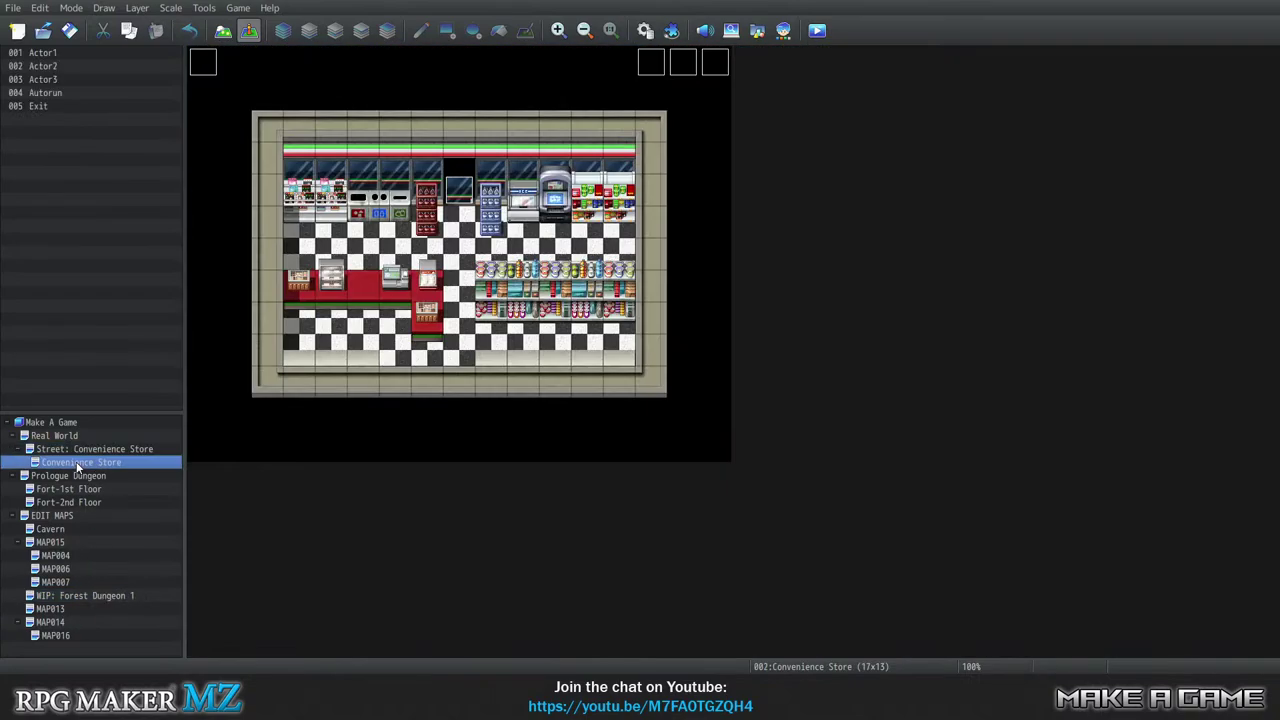
{"action": "left_click", "coordinate": [460, 190]}
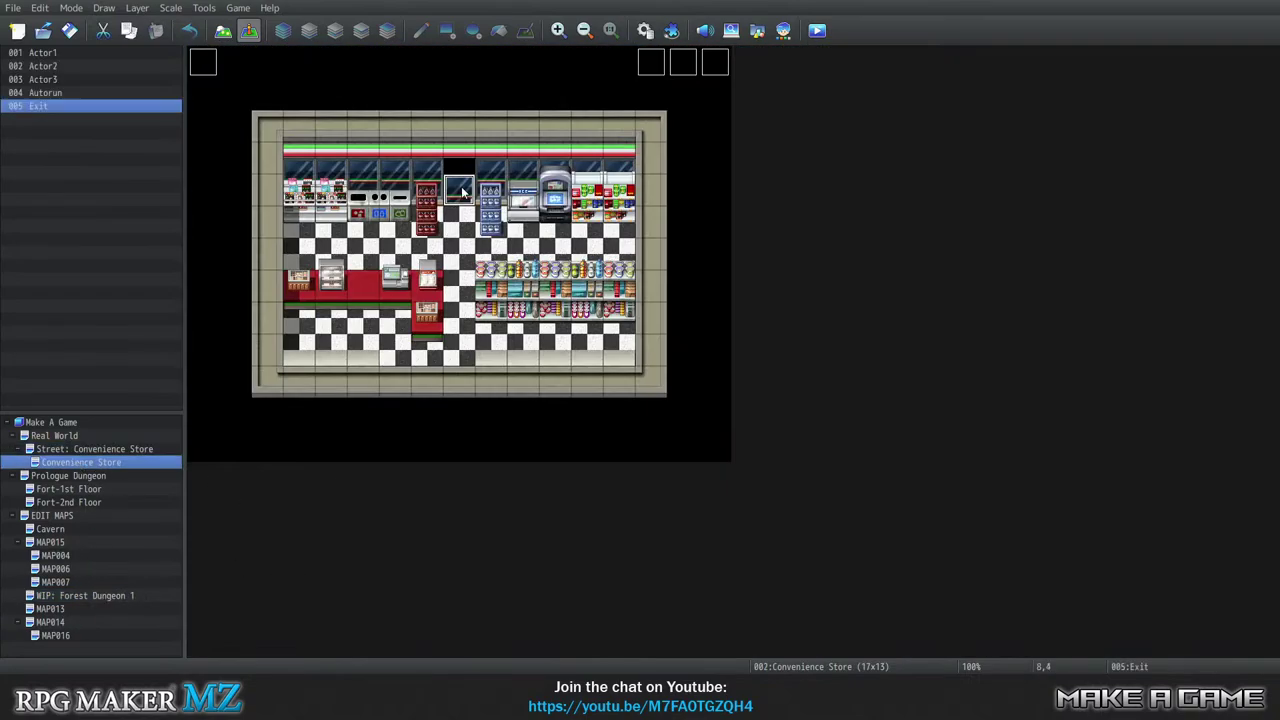
{"action": "left_click", "coordinate": [73, 594]}
{"action": "left_click", "coordinate": [1068, 302]}
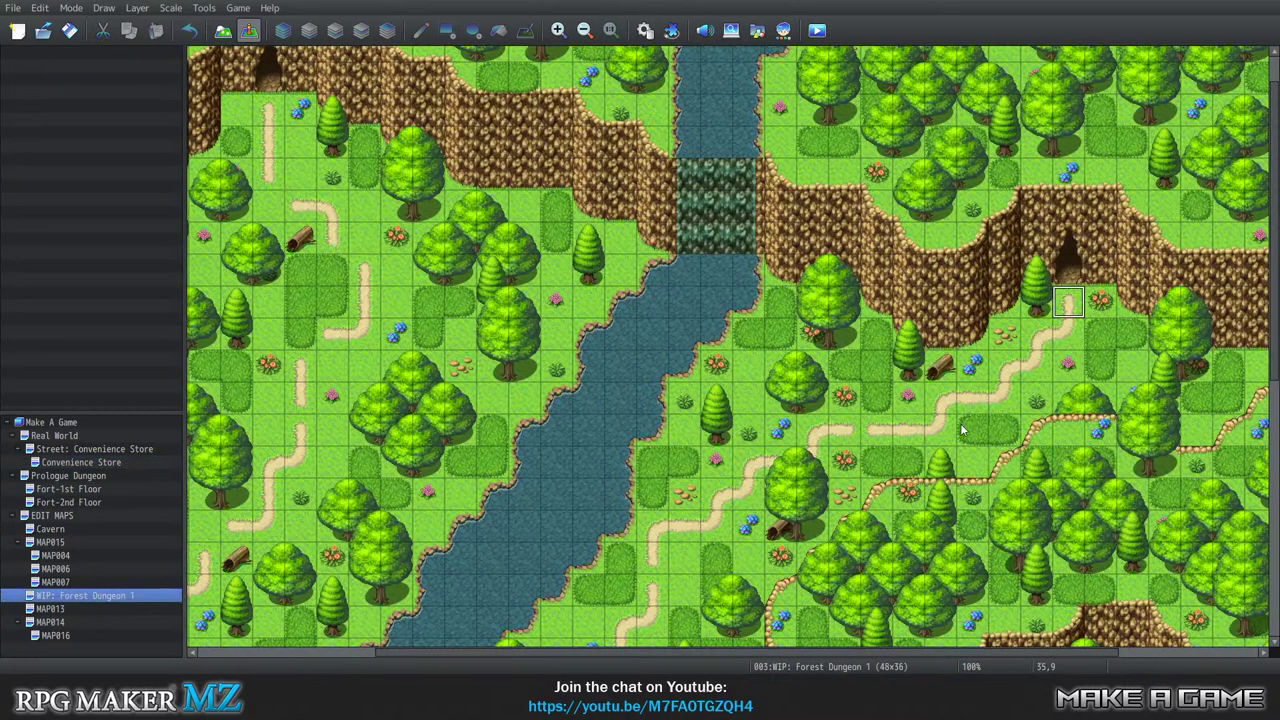
Examine the river, cliffs, caves and paths of the forest dungeon map, including an overview of the whole map at 50% scale.
{"action": "scroll", "coordinate": [920, 395], "scroll_direction": "down", "scroll_amount": 1}
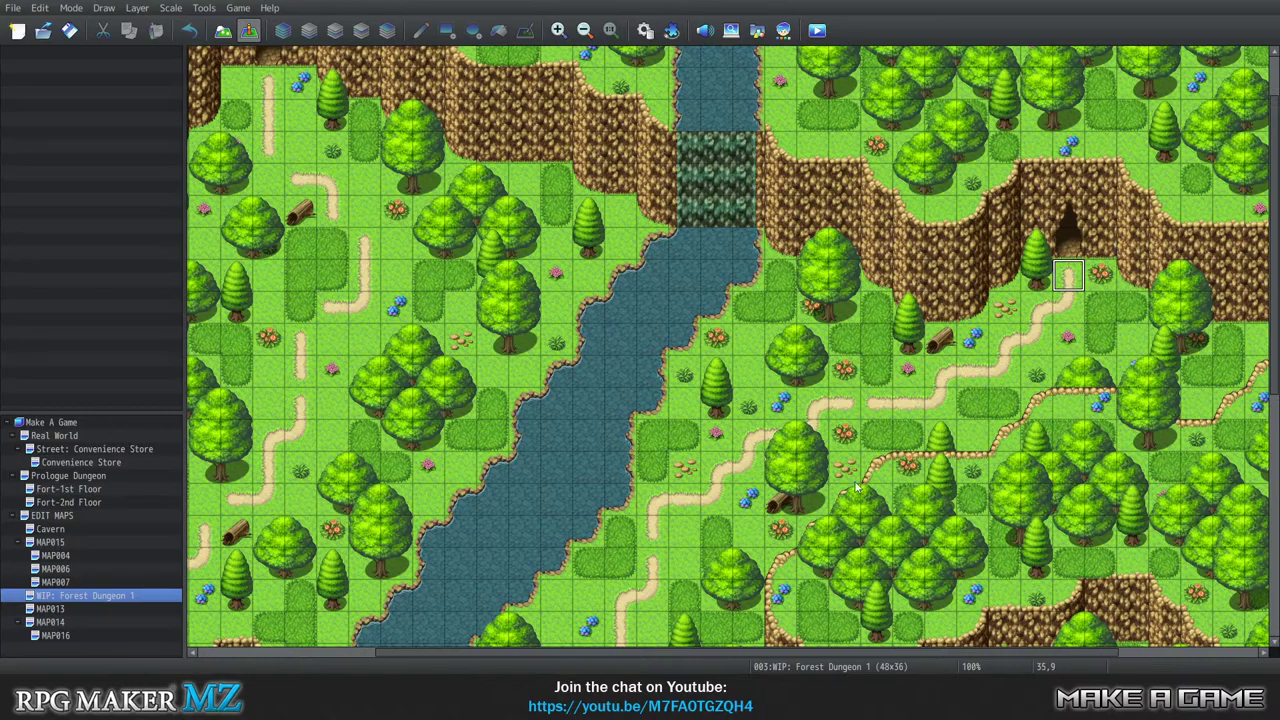
{"action": "scroll", "coordinate": [972, 350], "scroll_direction": "down", "scroll_amount": 1}
{"action": "scroll", "coordinate": [972, 350], "scroll_direction": "down", "scroll_amount": 1}
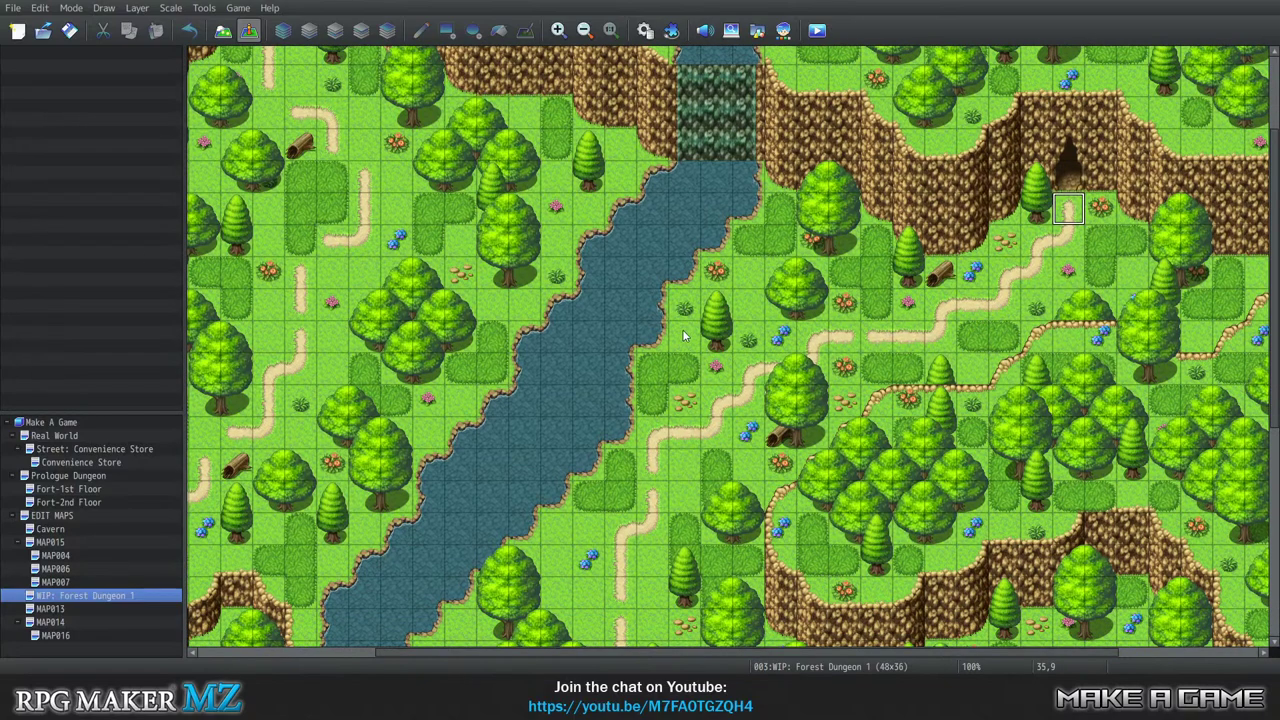
{"action": "scroll", "coordinate": [683, 336], "scroll_direction": "up", "scroll_amount": 4}
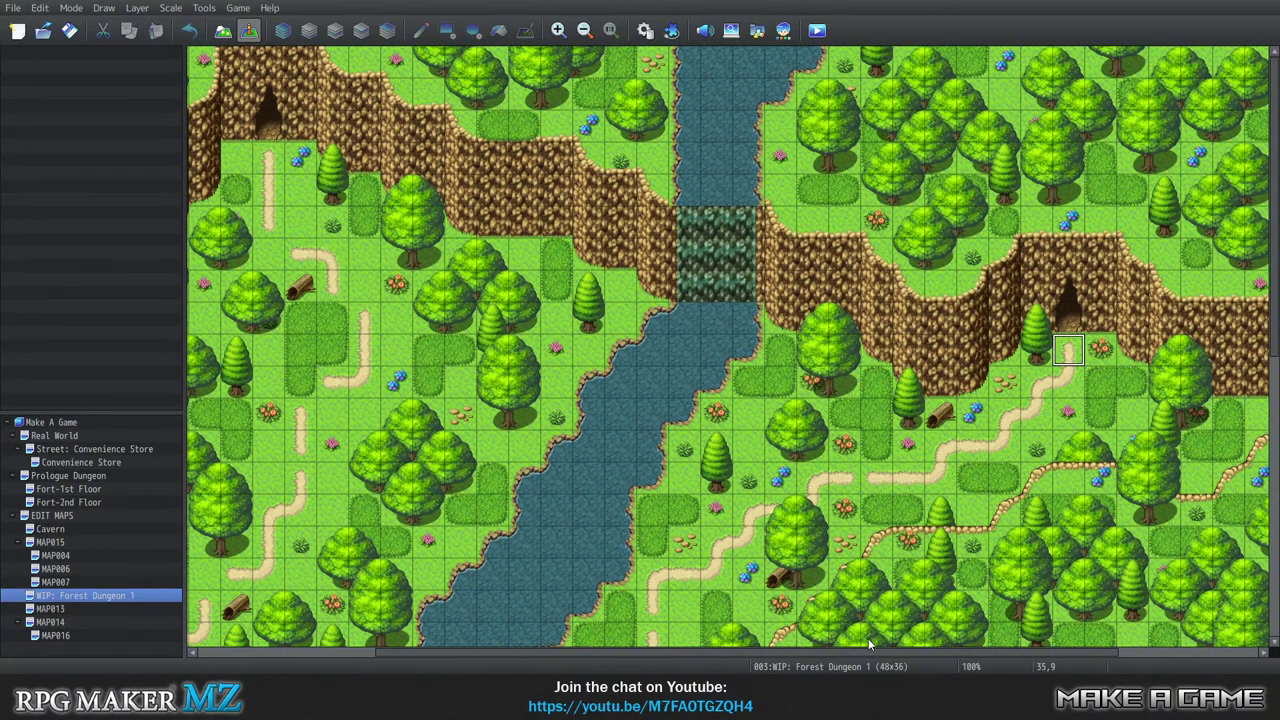
{"action": "left_click_drag", "start_coordinate": [540, 652], "coordinate": [422, 656]}
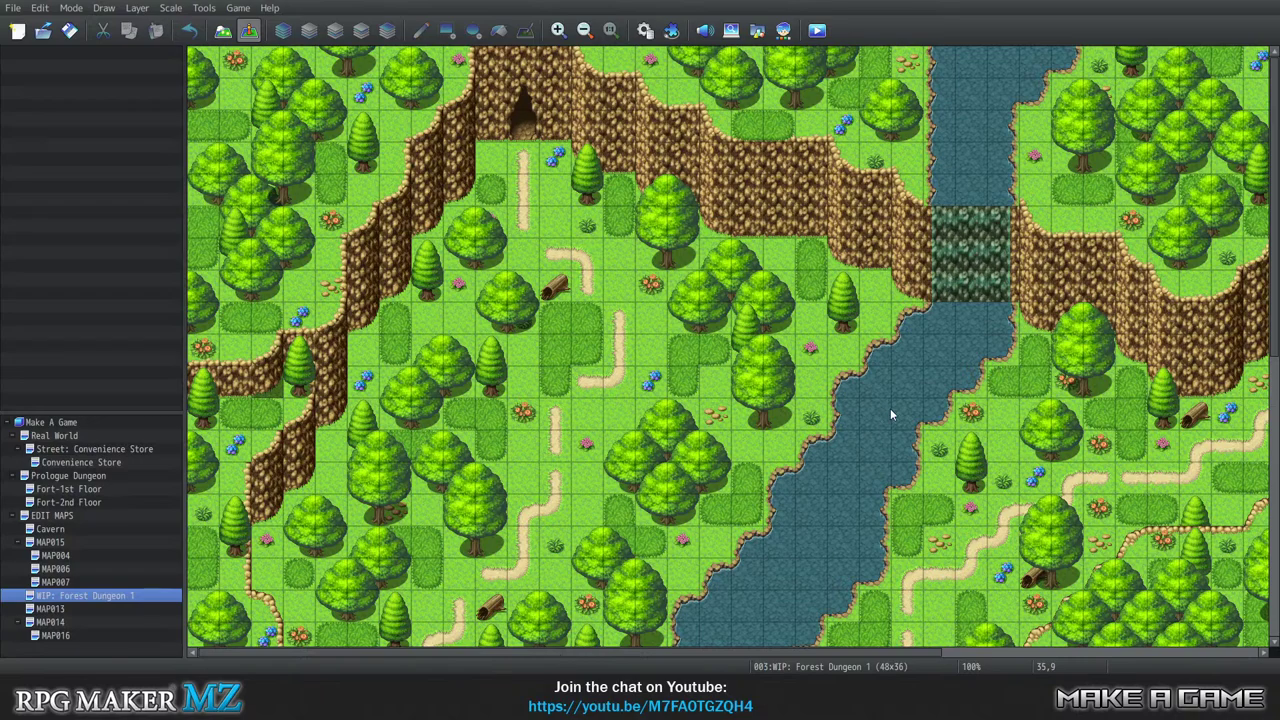
{"action": "right_click", "coordinate": [210, 63]}
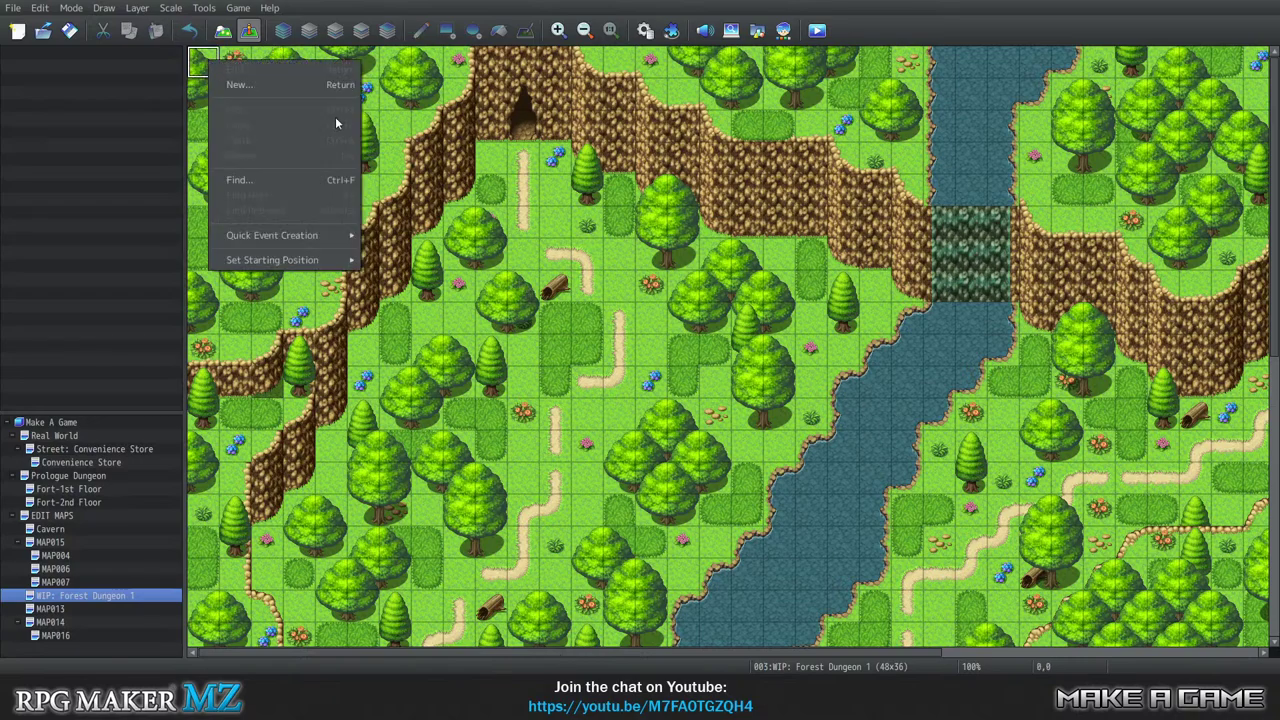
{"action": "left_click", "coordinate": [650, 125]}
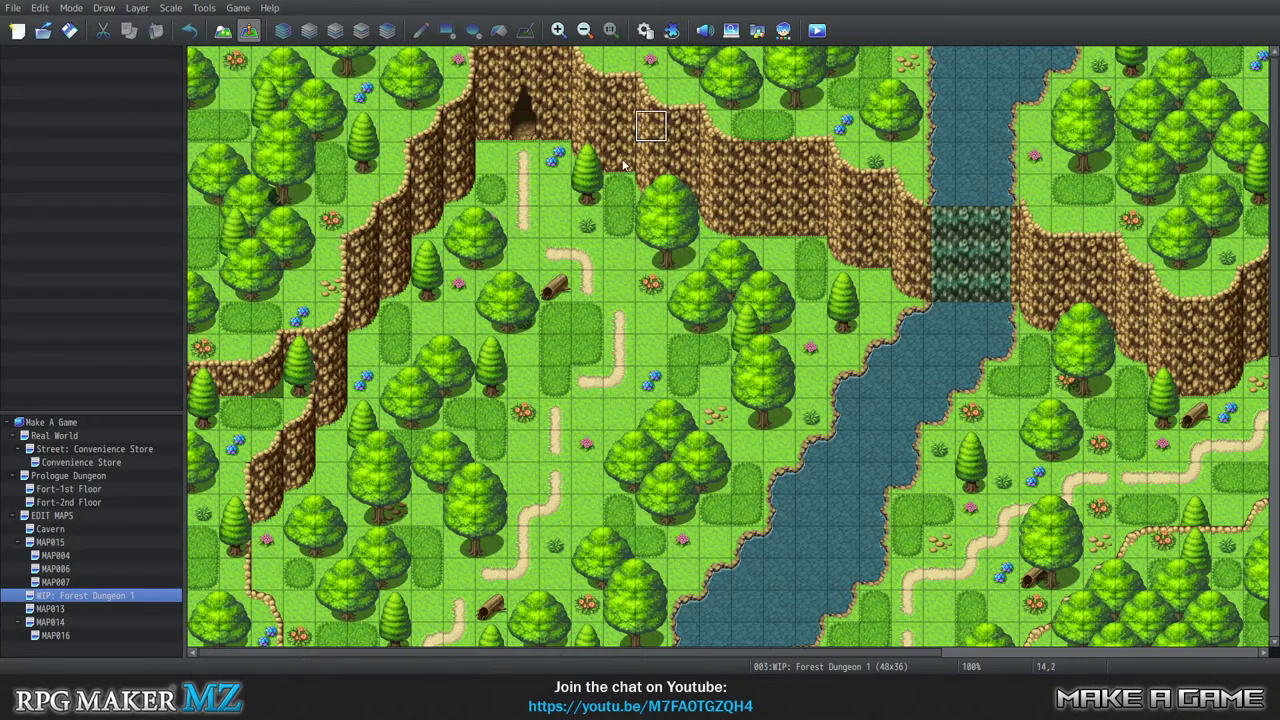
{"action": "left_click", "coordinate": [584, 30]}
{"action": "left_click", "coordinate": [584, 30]}
{"action": "left_click", "coordinate": [584, 30]}
{"action": "left_click", "coordinate": [584, 30]}
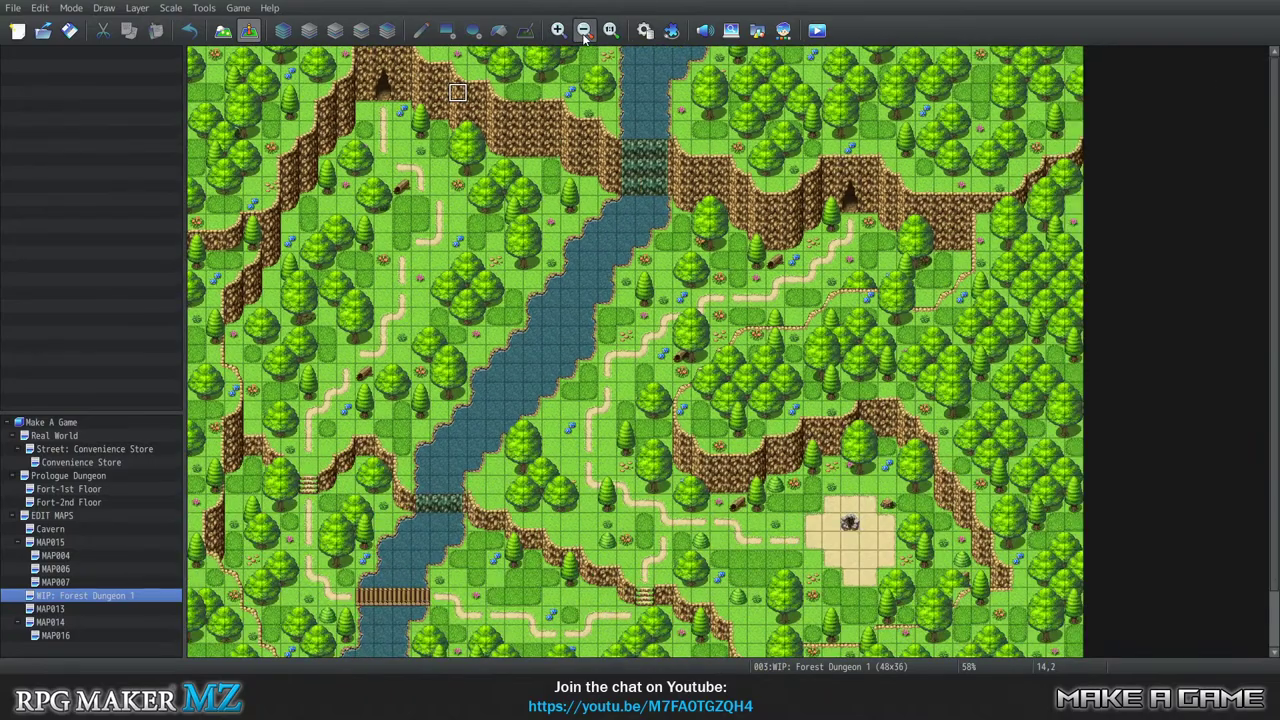
{"action": "left_click", "coordinate": [584, 30]}
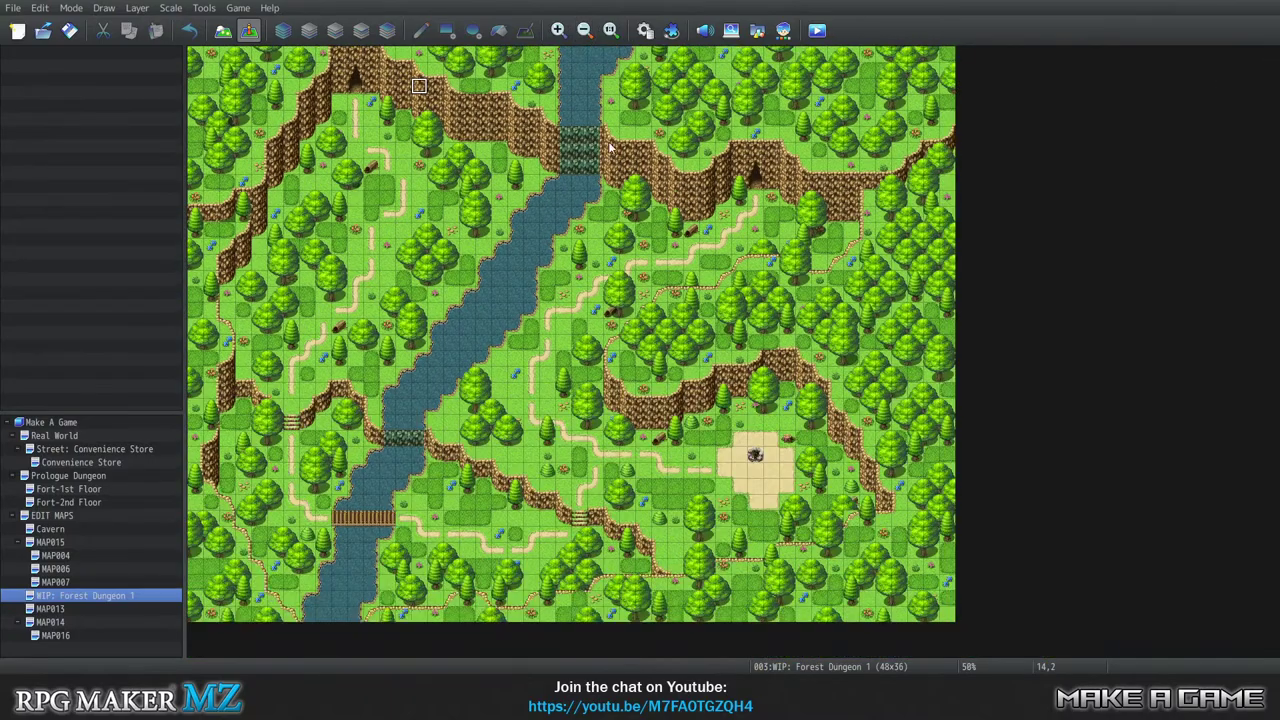
Create an event named Actor1 on map tile 45,0 in the forest's northeast corner.
{"action": "right_click", "coordinate": [915, 54]}
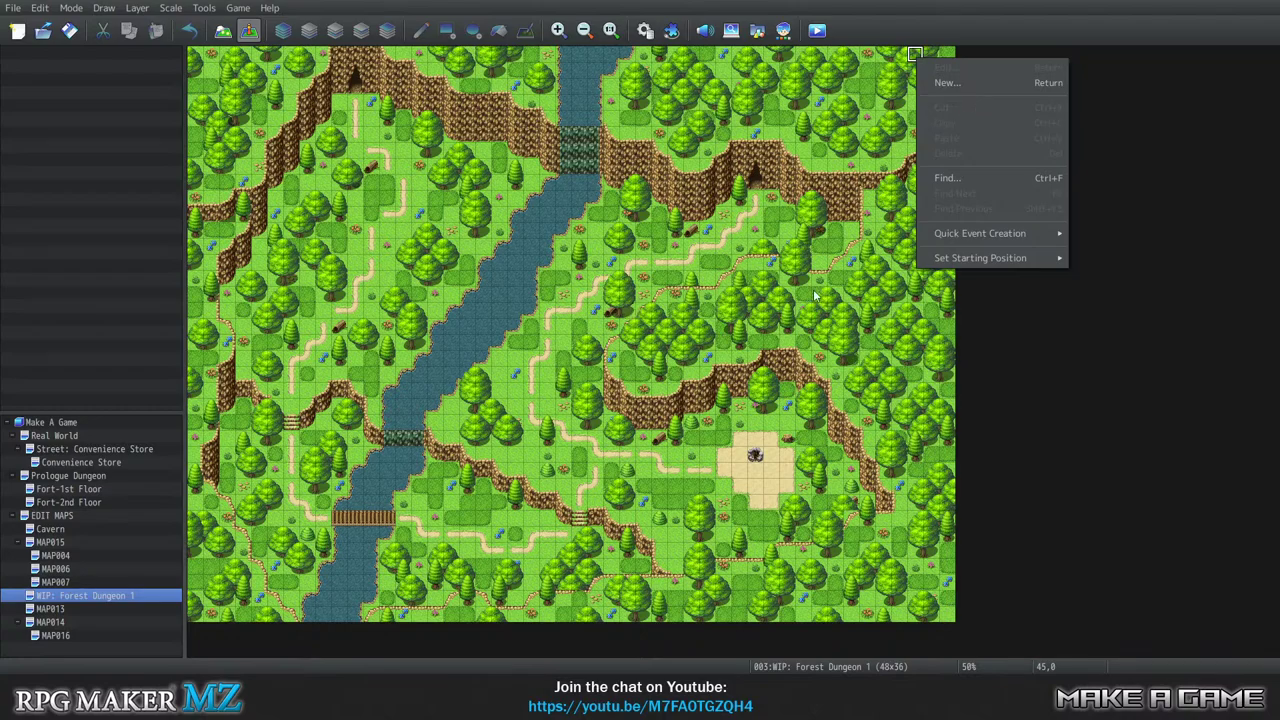
{"action": "left_click", "coordinate": [971, 87]}
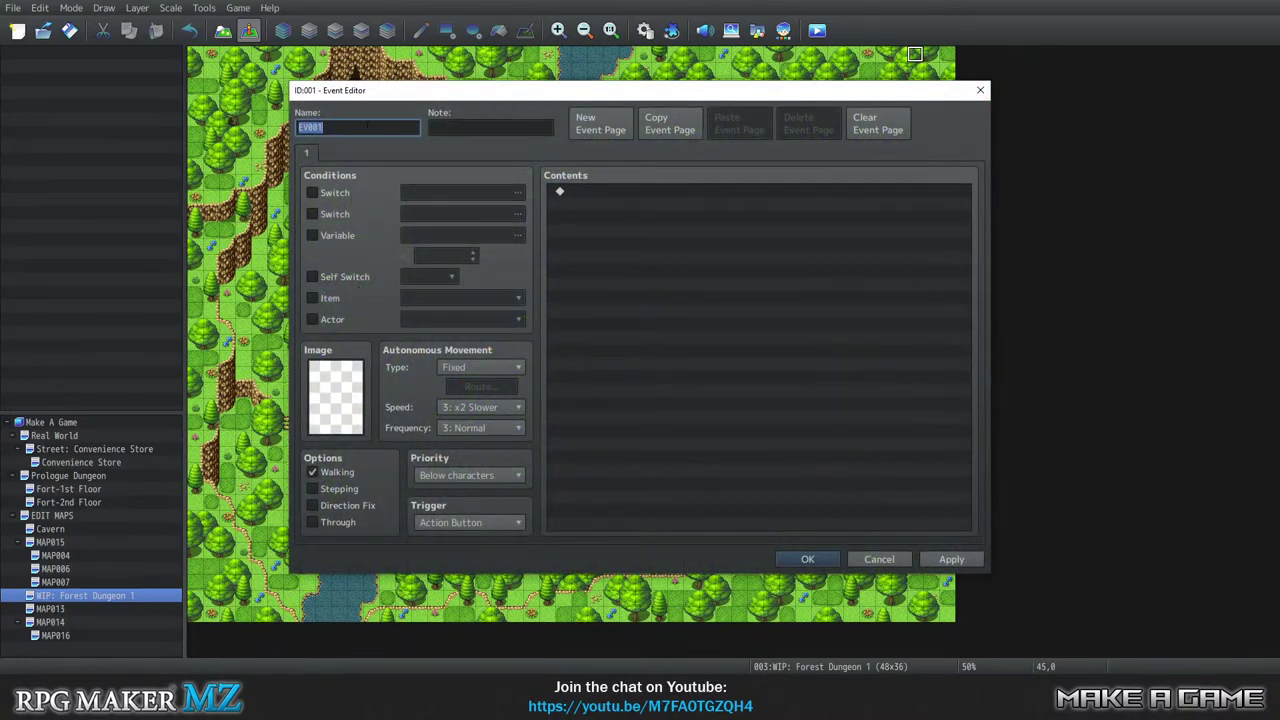
{"action": "type", "text": "Actor1"}
{"action": "left_click", "coordinate": [808, 562]}
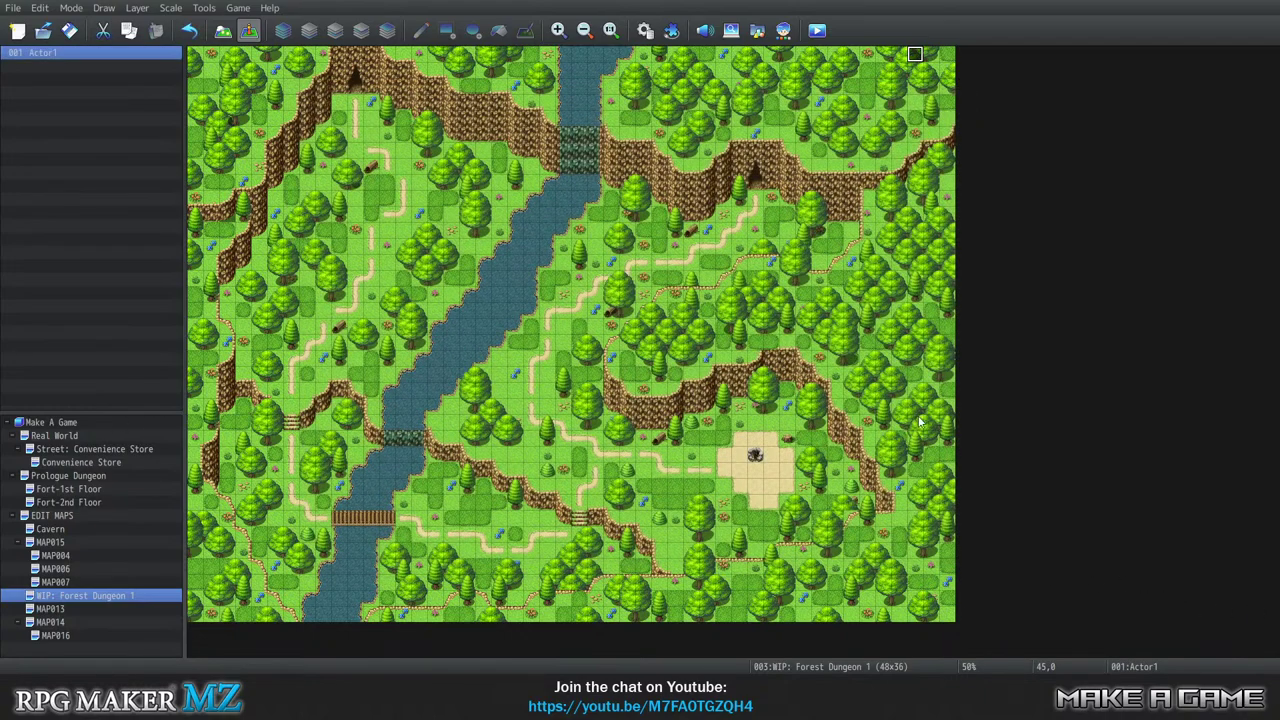
Duplicate the Actor1 event onto the two neighbouring tiles 46,0 and 47,0.
{"action": "key", "text": "ctrl+c"}
{"action": "left_click", "coordinate": [930, 53]}
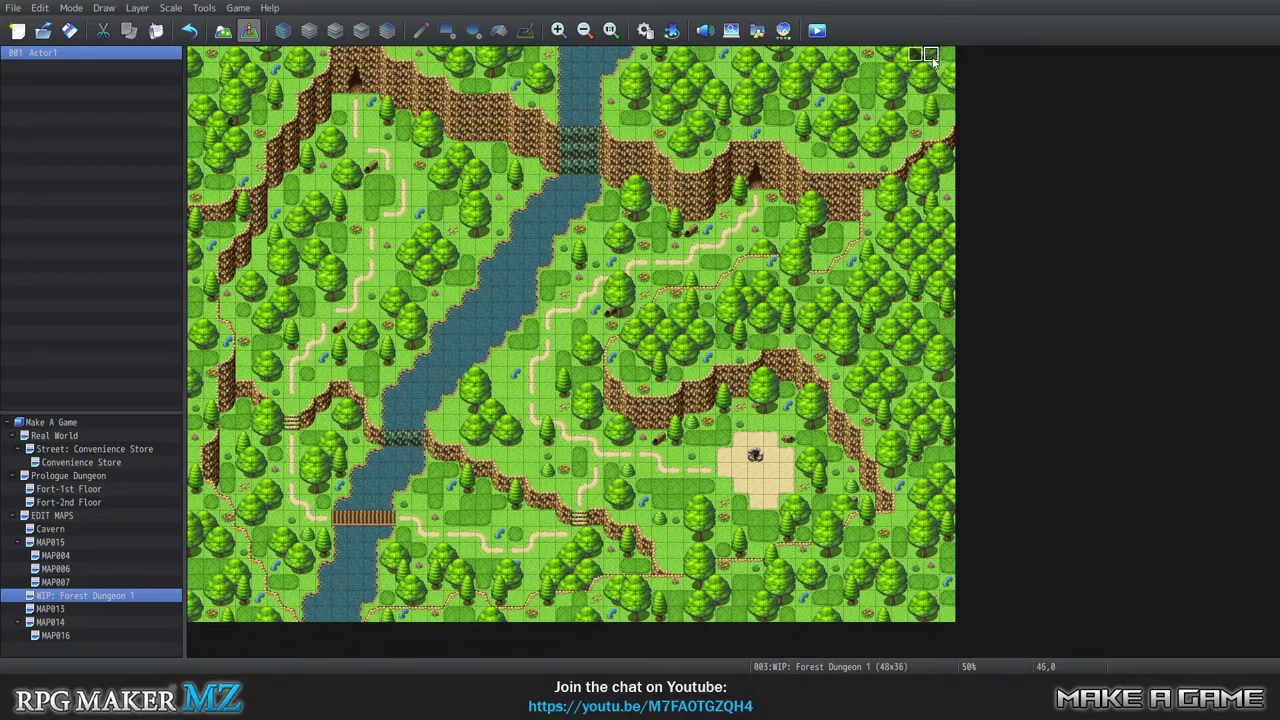
{"action": "key", "text": "ctrl+v"}
{"action": "left_click", "coordinate": [946, 53]}
{"action": "key", "text": "ctrl+v"}
Rename the duplicate event 002 on tile 46,0 as Actor2.
{"action": "left_click", "coordinate": [70, 65]}
{"action": "right_click", "coordinate": [70, 65]}
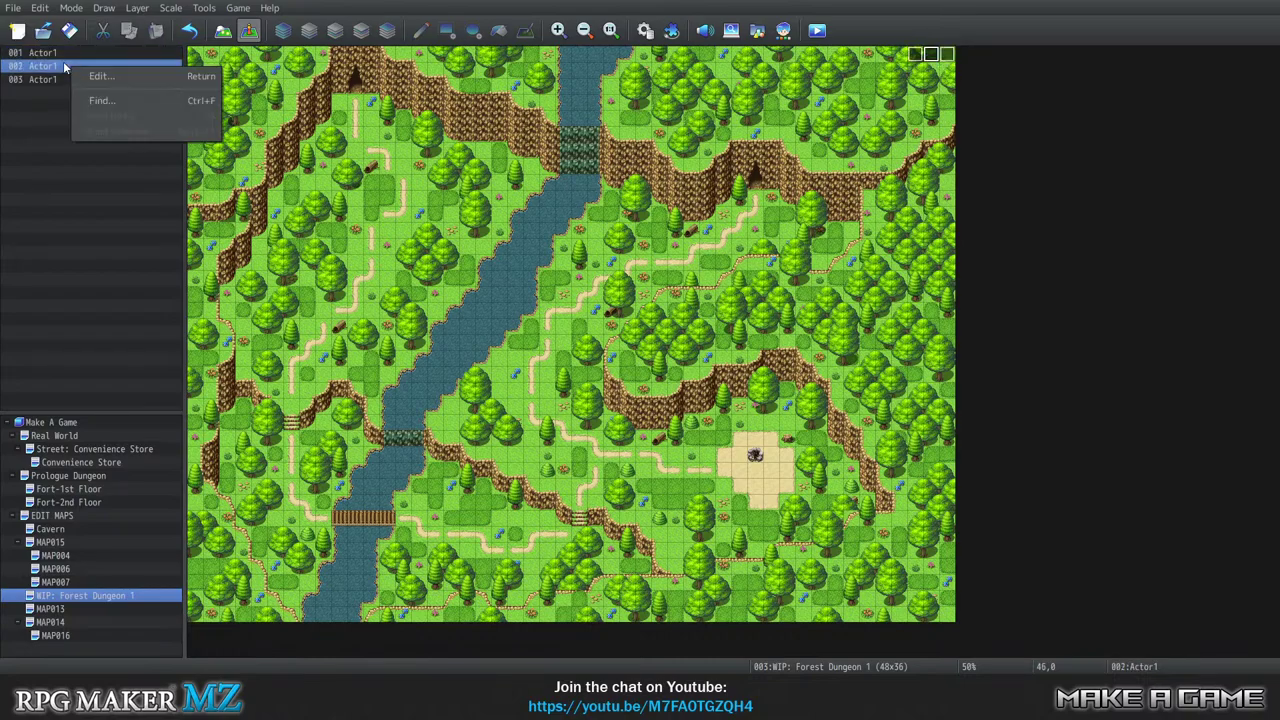
{"action": "double_click", "coordinate": [62, 61]}
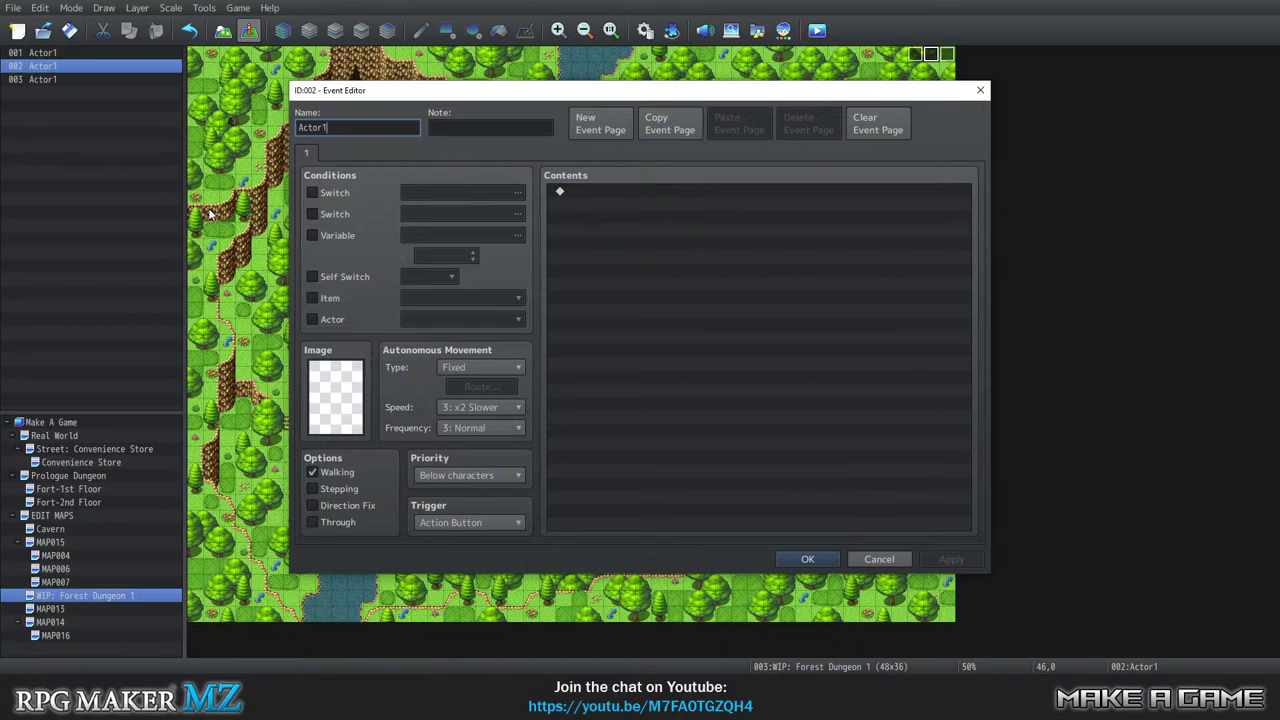
{"action": "key", "text": "BackSpace"}
{"action": "type", "text": "2"}
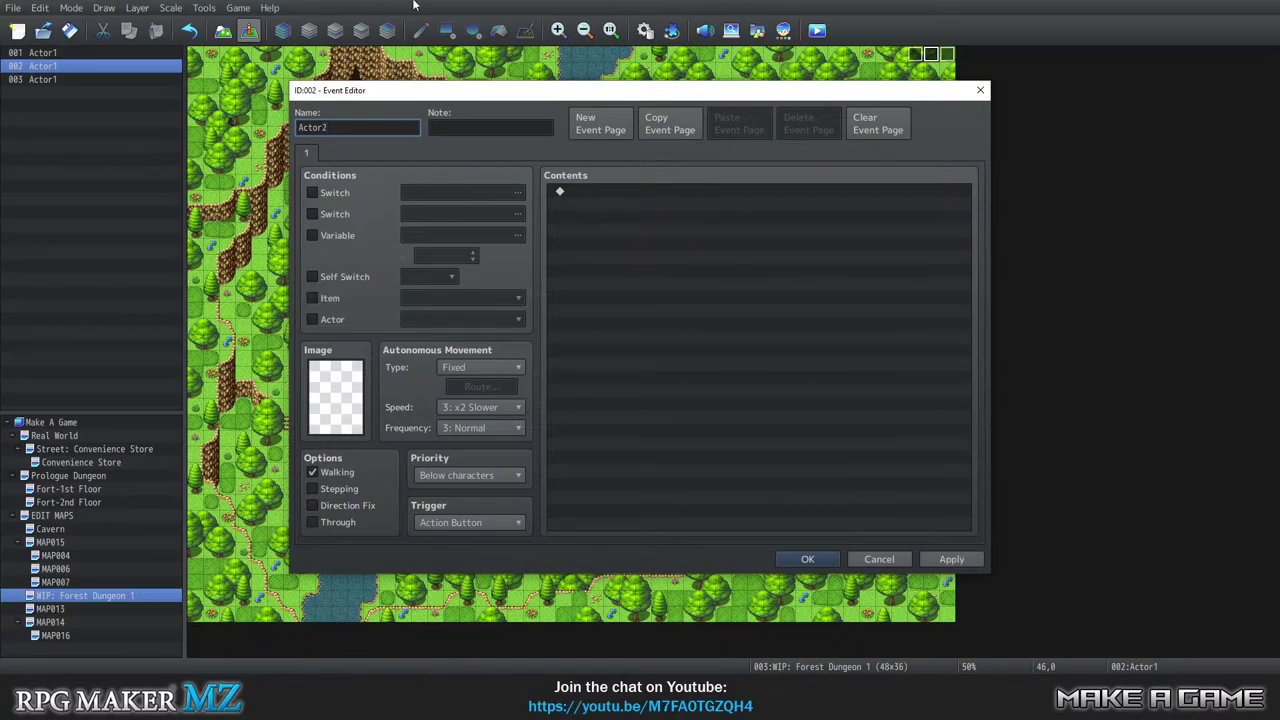
{"action": "left_click", "coordinate": [808, 559]}
Rename the duplicate event 003 on tile 47,0 as Actor3 and check the neighbouring actor events.
{"action": "double_click", "coordinate": [42, 79]}
{"action": "left_click", "coordinate": [358, 130]}
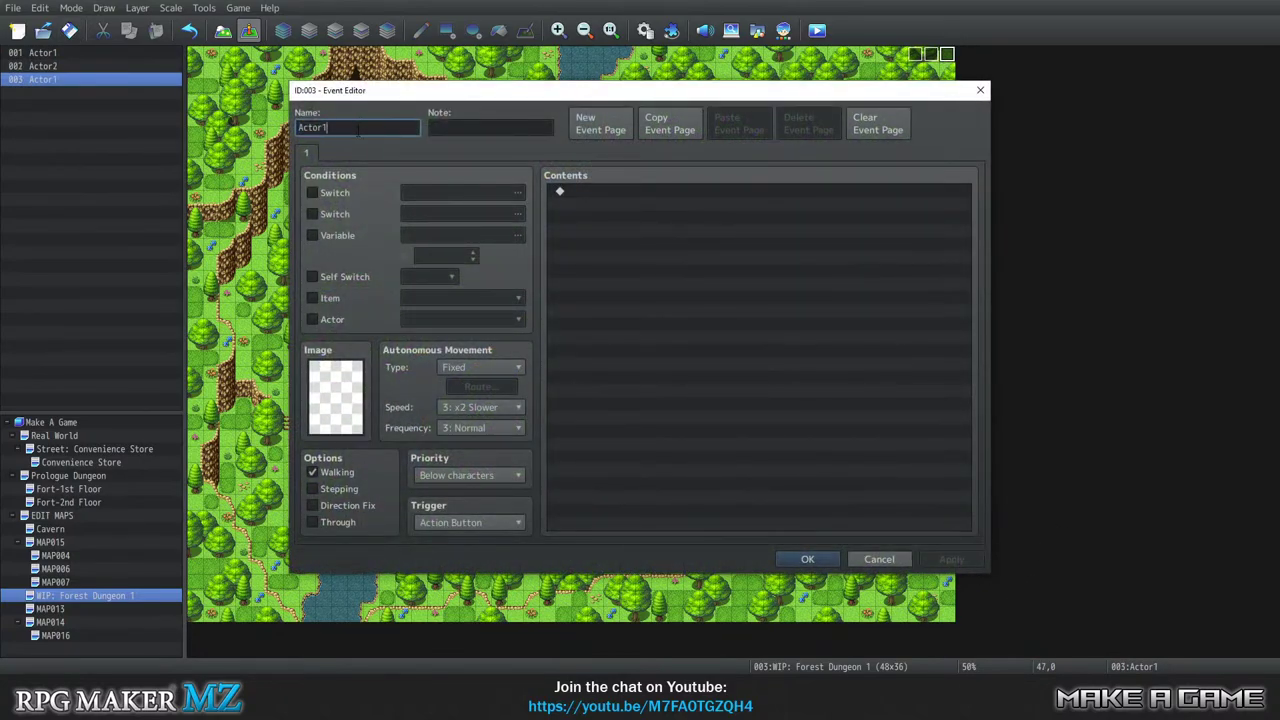
{"action": "key", "text": "BackSpace"}
{"action": "type", "text": "3"}
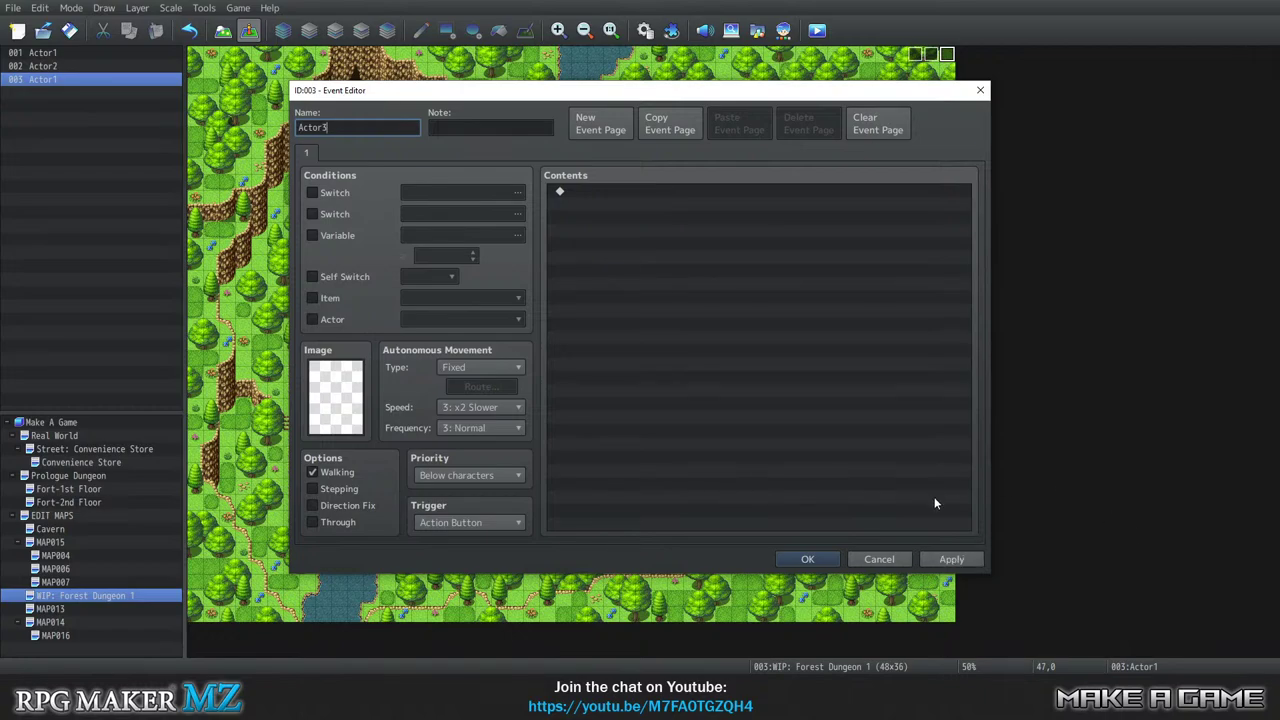
{"action": "left_click", "coordinate": [808, 559]}
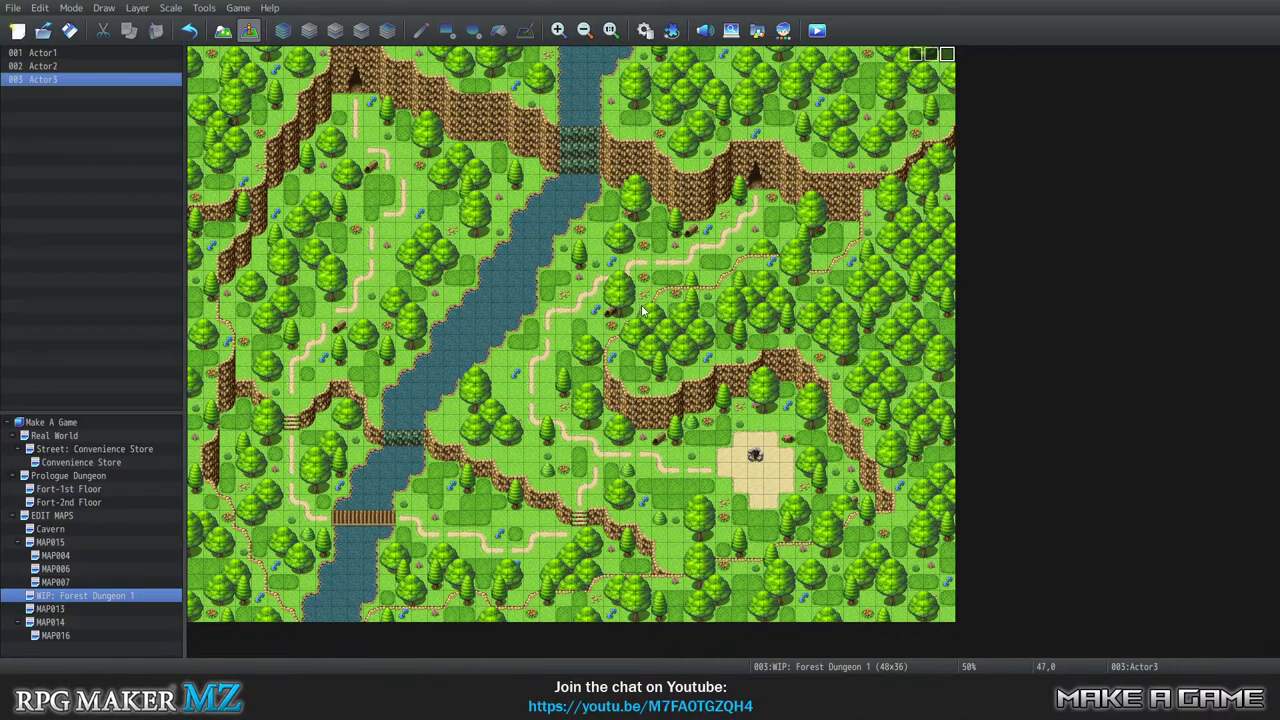
{"action": "left_click", "coordinate": [931, 54]}
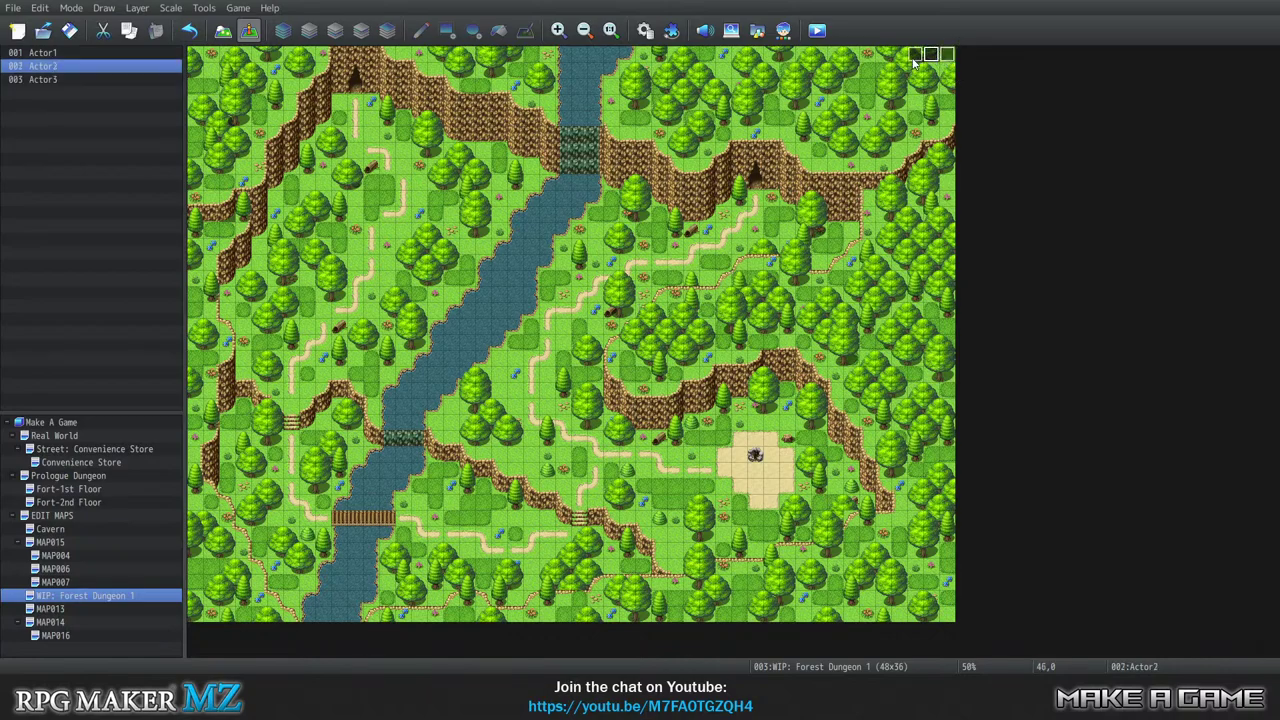
{"action": "left_click", "coordinate": [915, 54]}
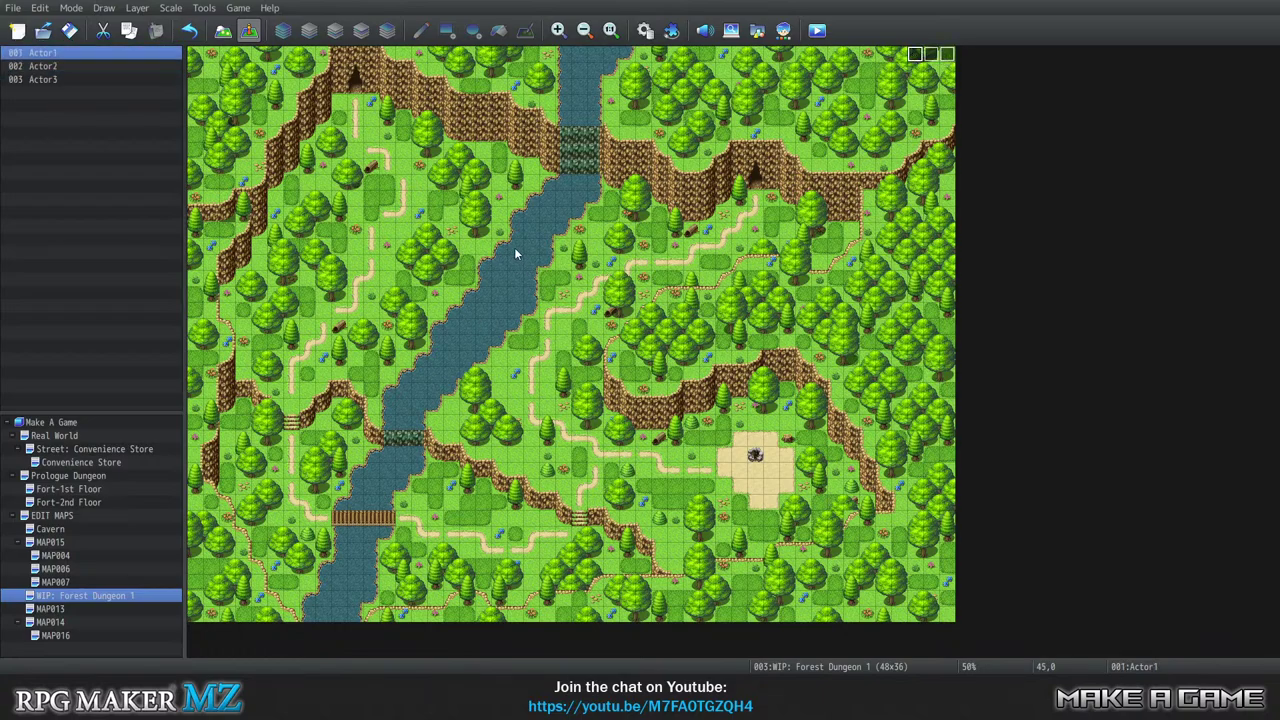
Create an event named Autorun on tile 0,0 in the map's northwest corner, correcting any misspelling in its name.
{"action": "left_click", "coordinate": [195, 54]}
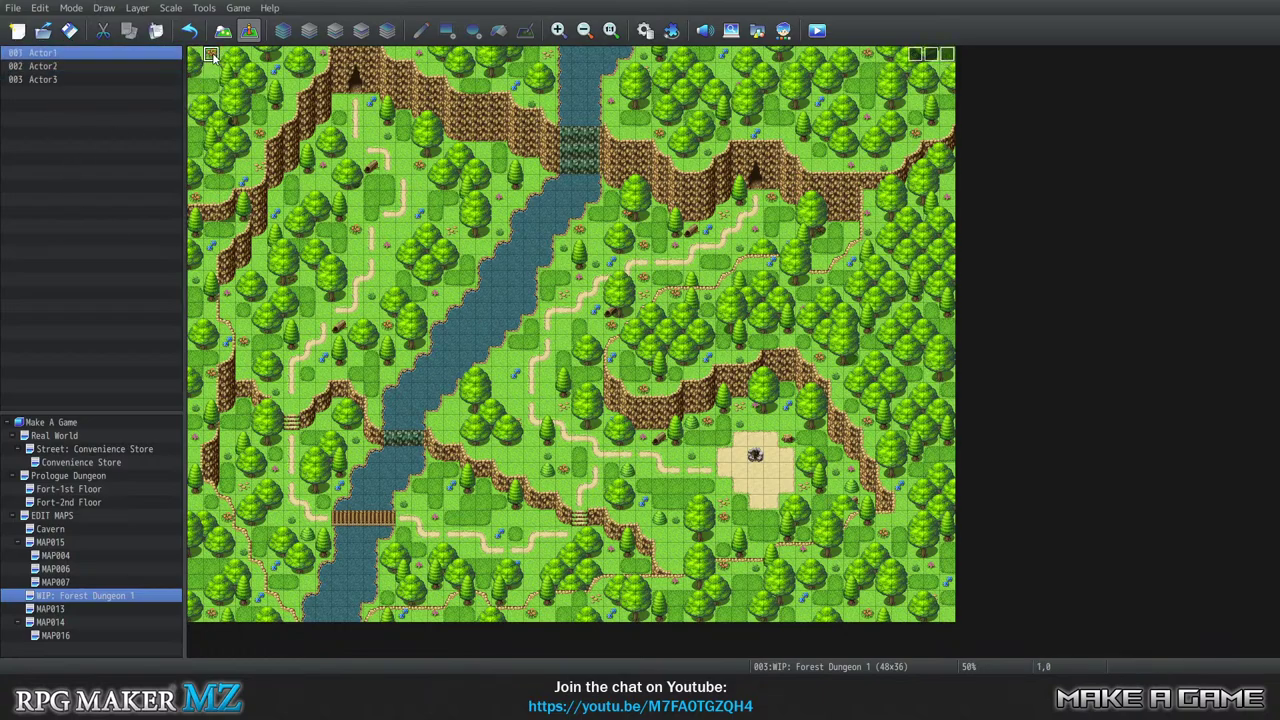
{"action": "right_click", "coordinate": [198, 54]}
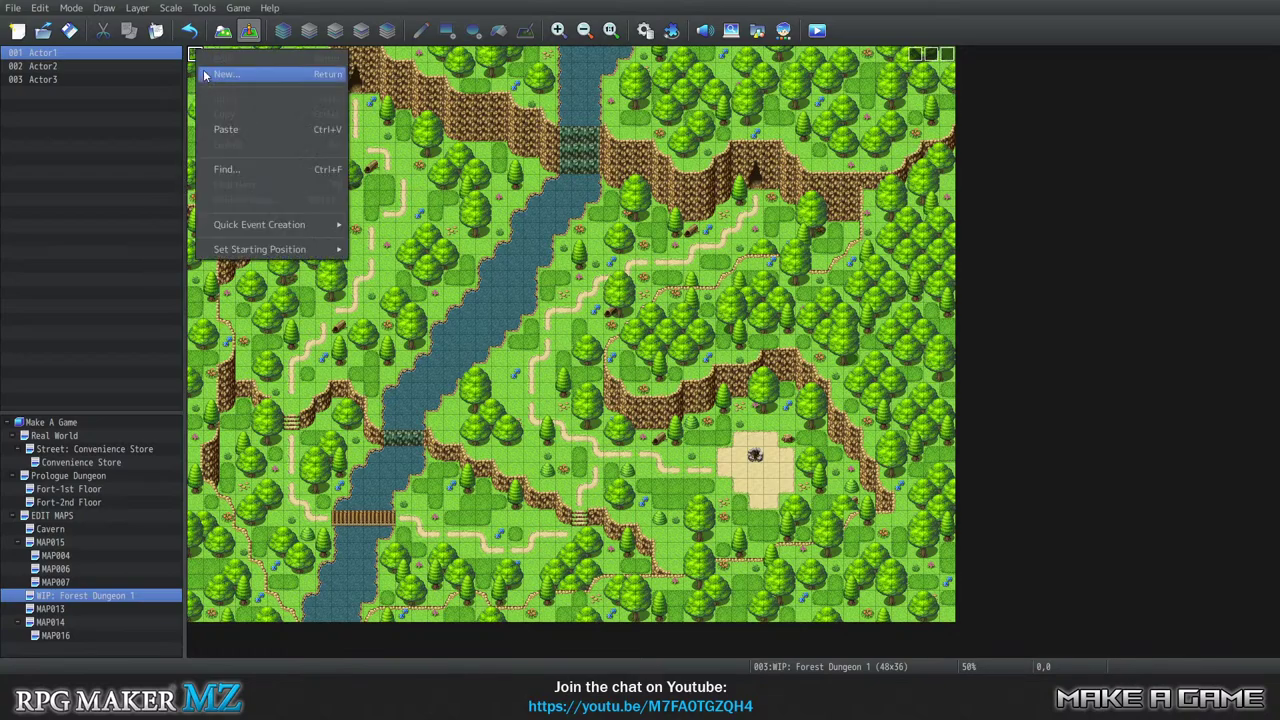
{"action": "left_click", "coordinate": [228, 76]}
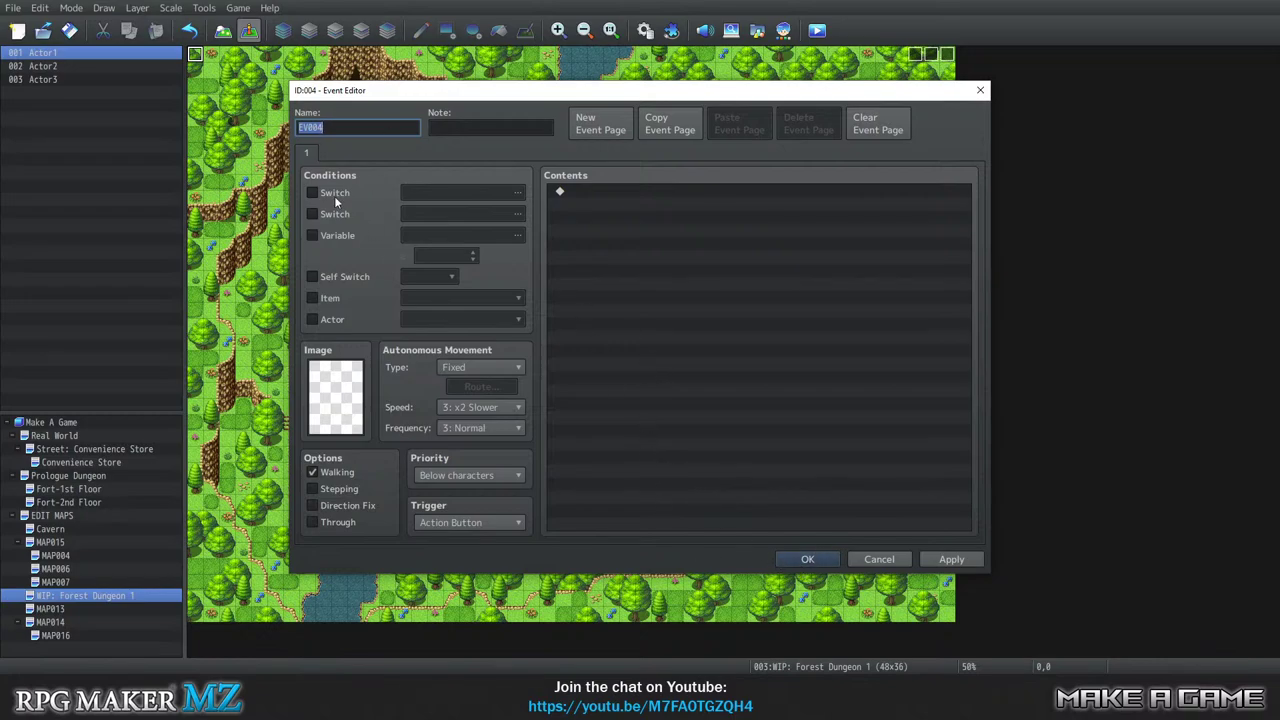
{"action": "type", "text": "Autorunm"}
{"action": "key", "text": "Return"}
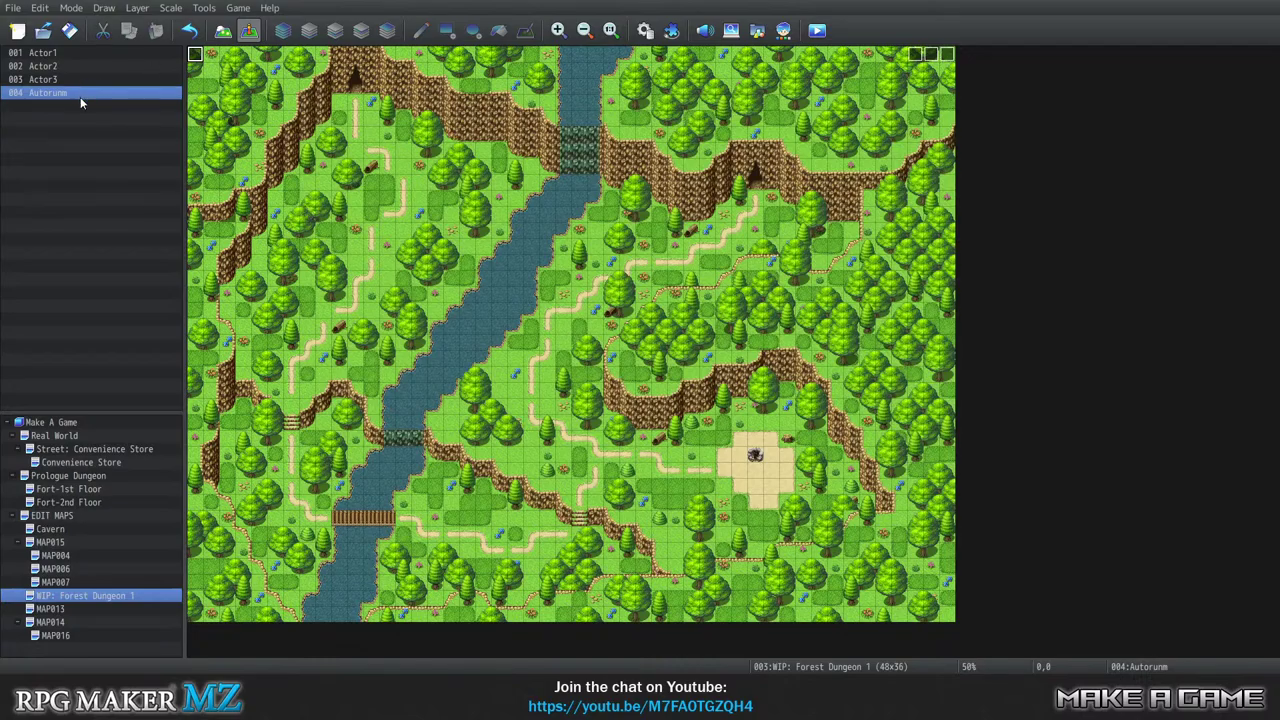
{"action": "double_click", "coordinate": [80, 93]}
{"action": "left_click", "coordinate": [370, 131]}
{"action": "key", "text": "BackSpace"}
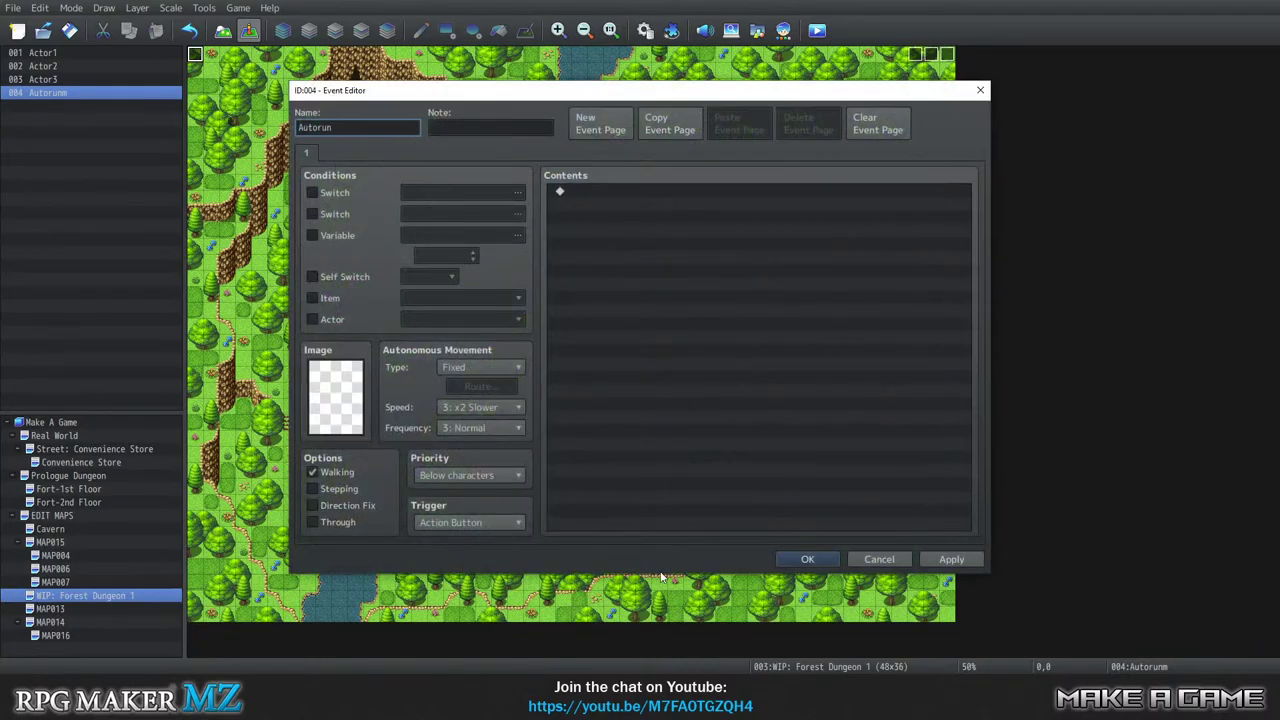
{"action": "left_click", "coordinate": [816, 559]}
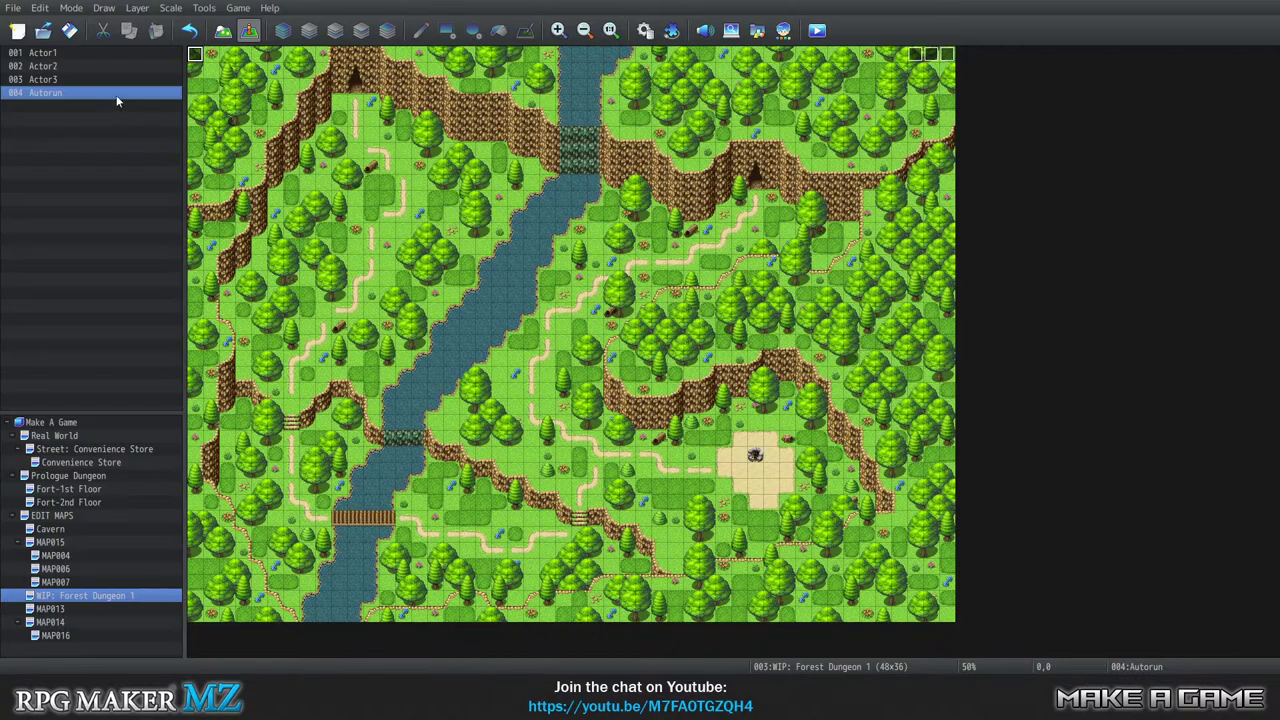
Place a copy of the Autorun event on the adjacent tile 1,0.
{"action": "left_click", "coordinate": [200, 58]}
{"action": "right_click", "coordinate": [200, 58]}
{"action": "key", "text": "Escape"}
{"action": "right_click", "coordinate": [224, 55]}
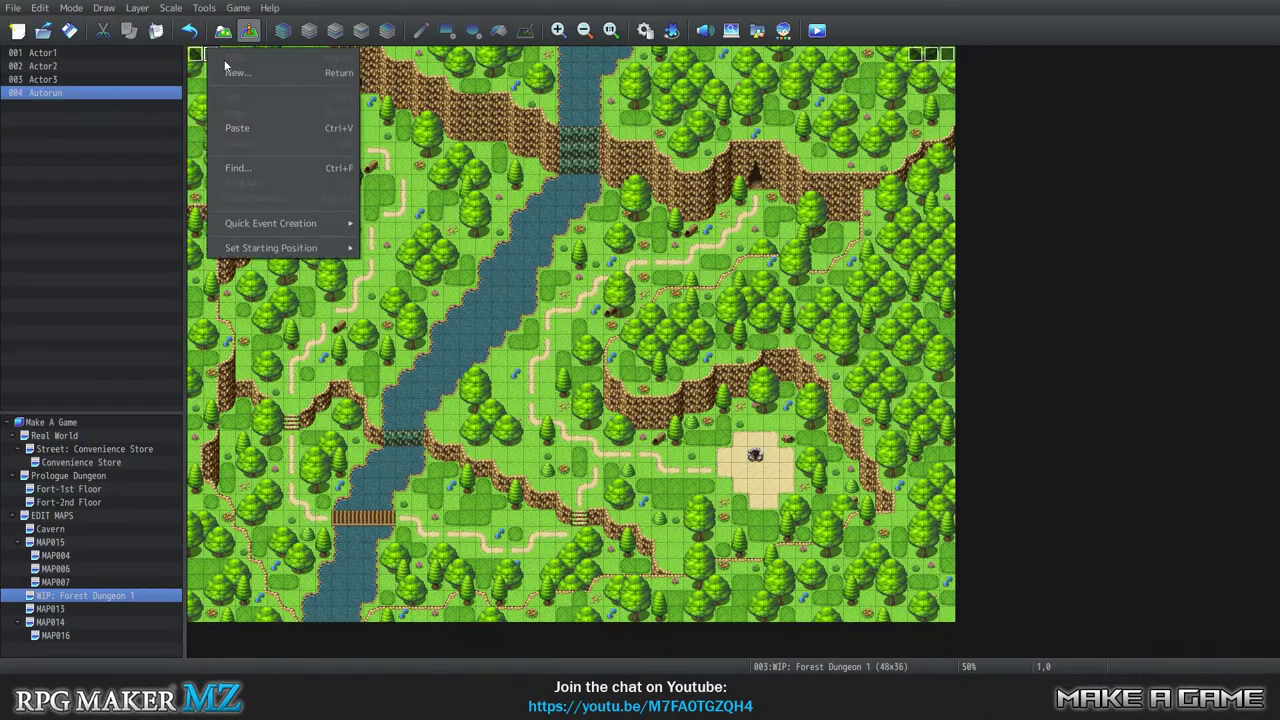
{"action": "left_click", "coordinate": [228, 125]}
Rename the copied event 005 on tile 1,0 as Parallel Process.
{"action": "double_click", "coordinate": [64, 106]}
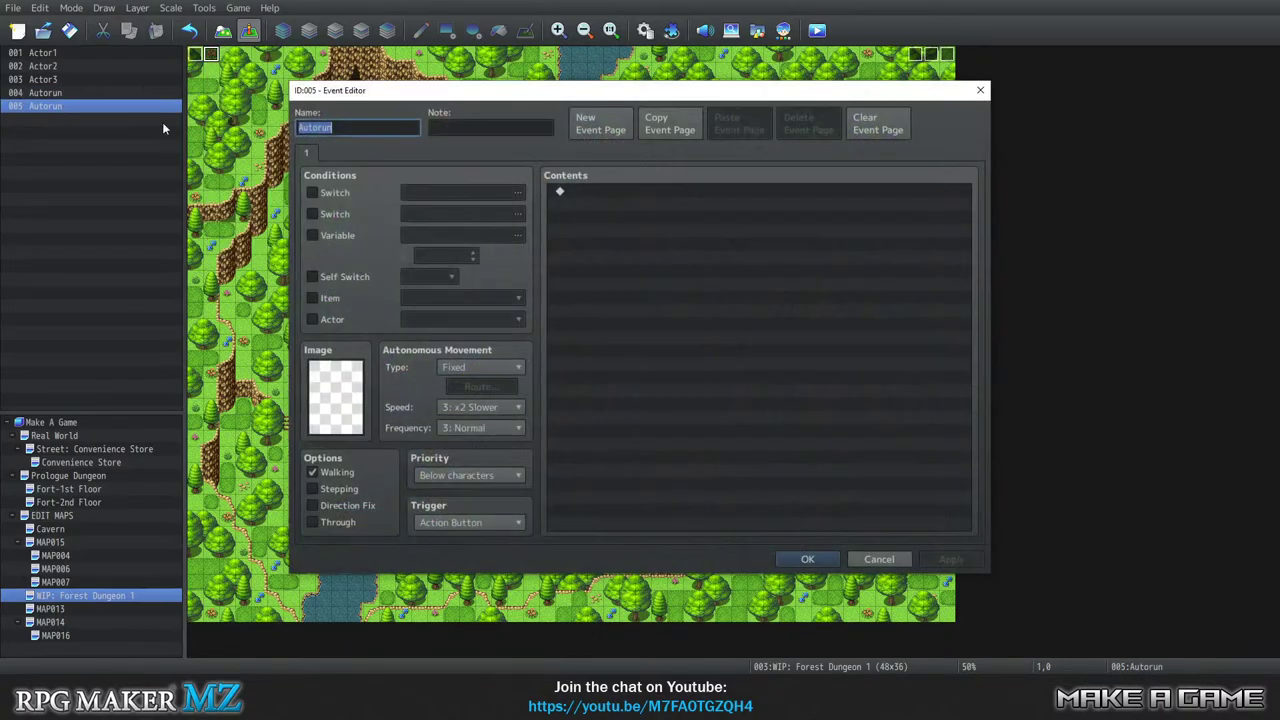
{"action": "type", "text": "Parellel"}
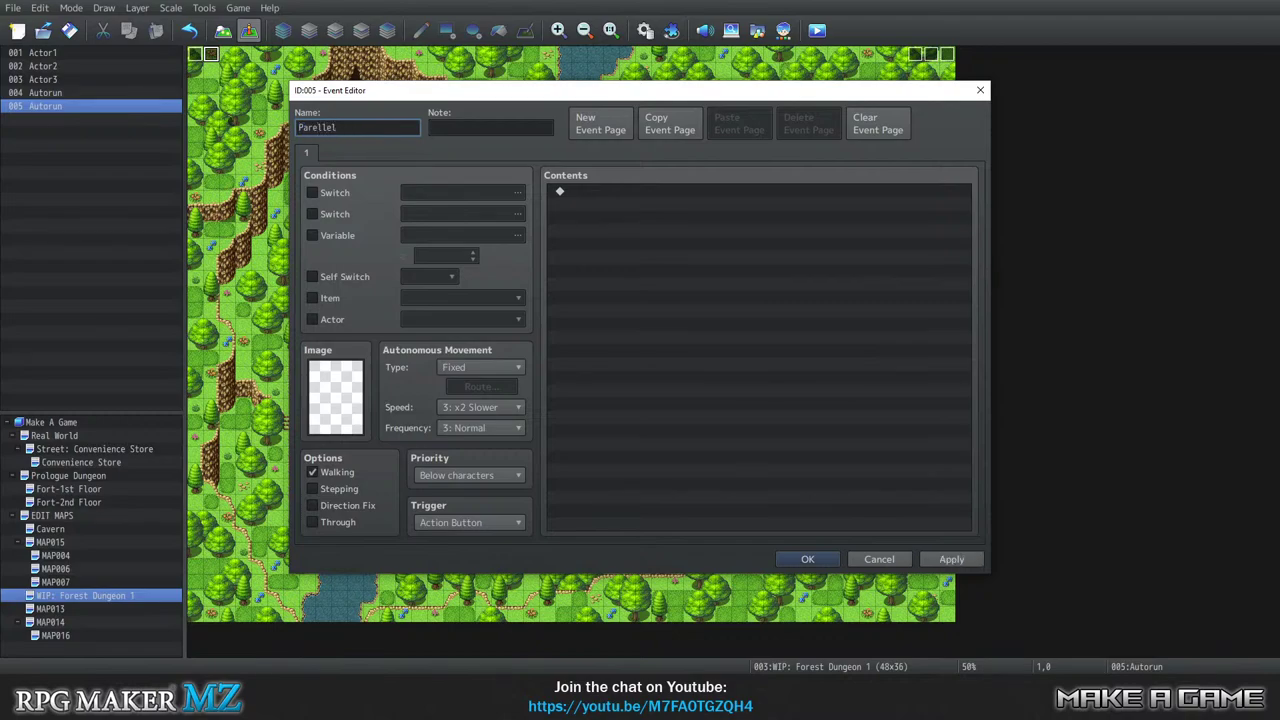
{"action": "type", "text": " Process"}
{"action": "left_click", "coordinate": [329, 127]}
{"action": "left_click", "coordinate": [826, 562]}
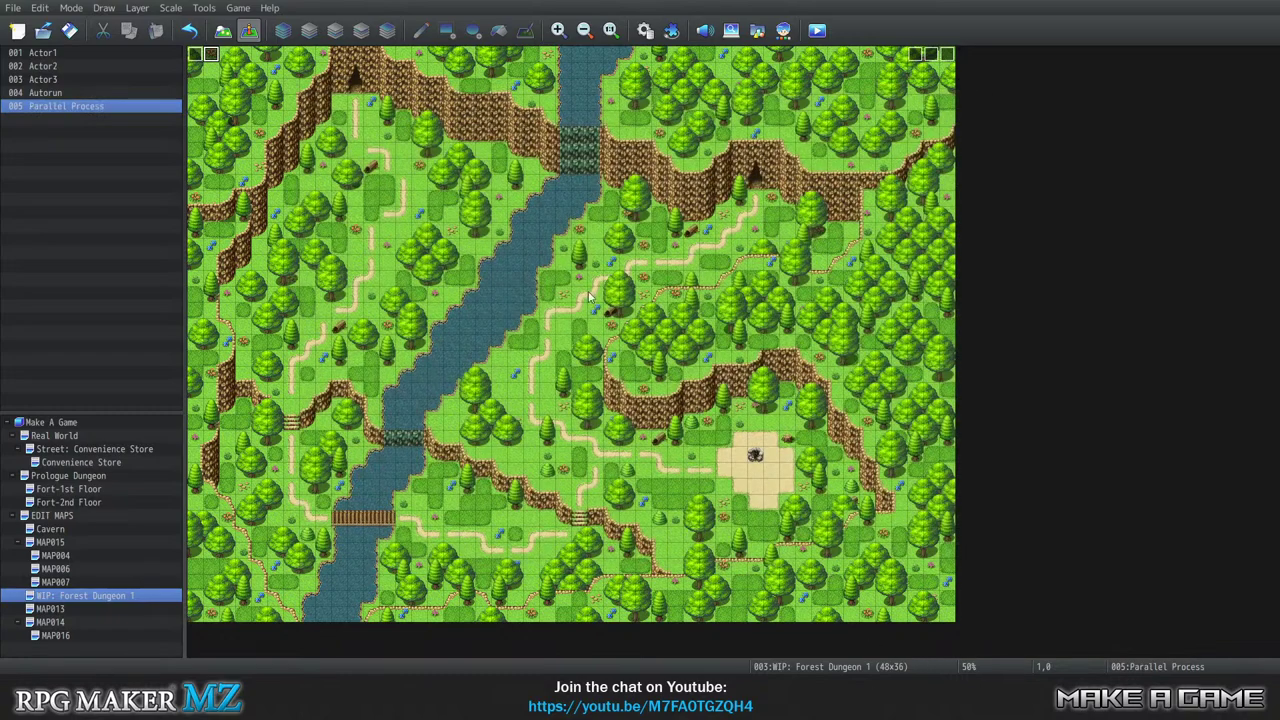
Look into the Actors section of the Database and close the Database again.
{"action": "left_click", "coordinate": [195, 54]}
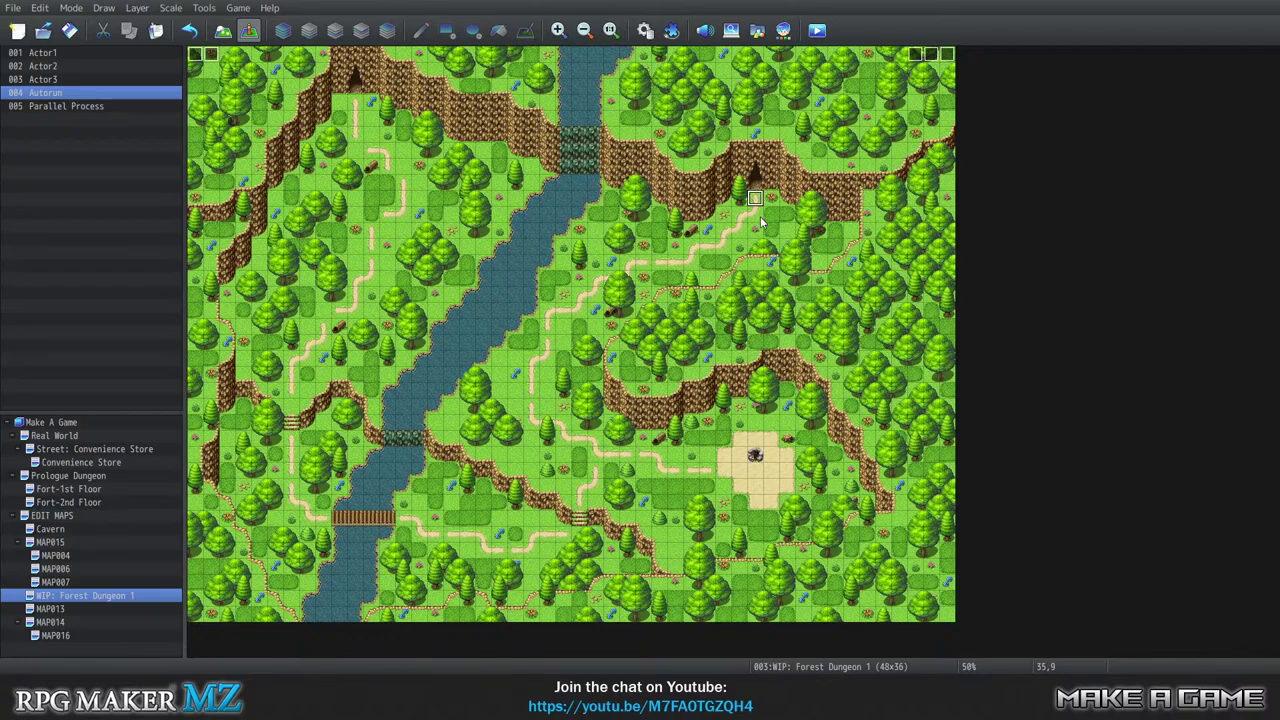
{"action": "left_click", "coordinate": [212, 12]}
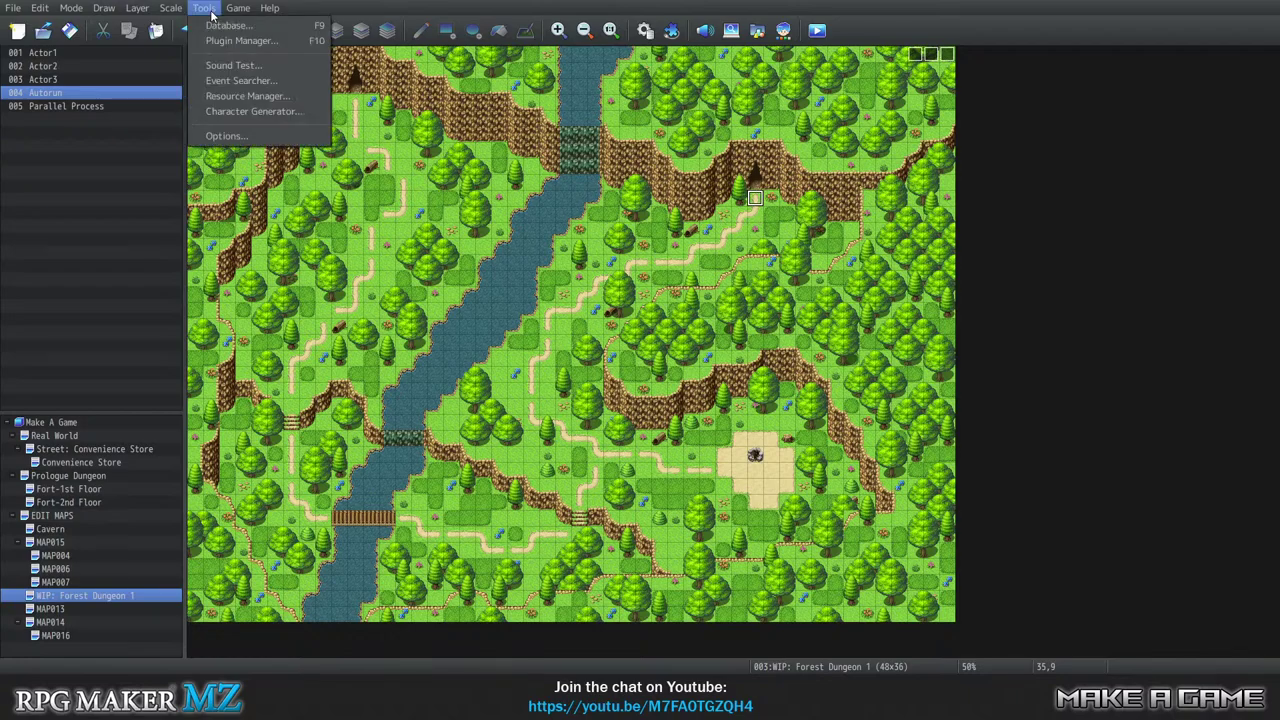
{"action": "left_click", "coordinate": [222, 27]}
{"action": "left_click", "coordinate": [266, 117]}
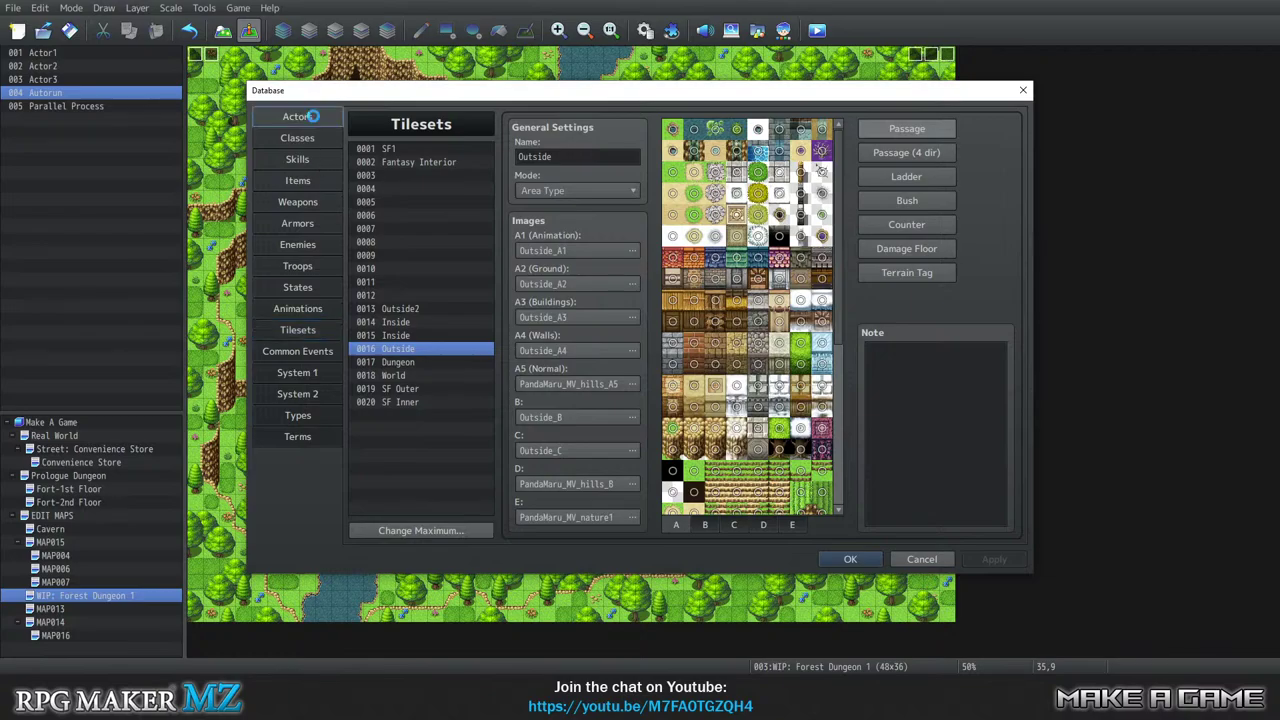
{"action": "left_click", "coordinate": [872, 559]}
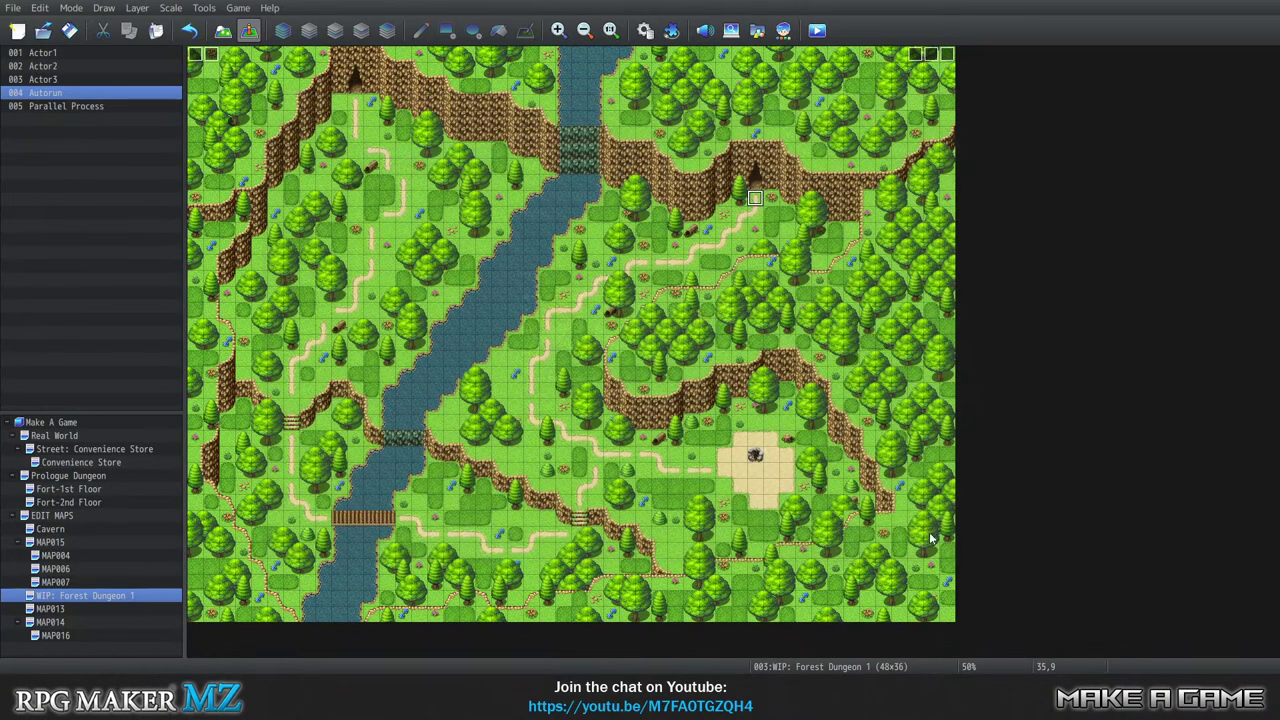
{"action": "double_click", "coordinate": [755, 198]}
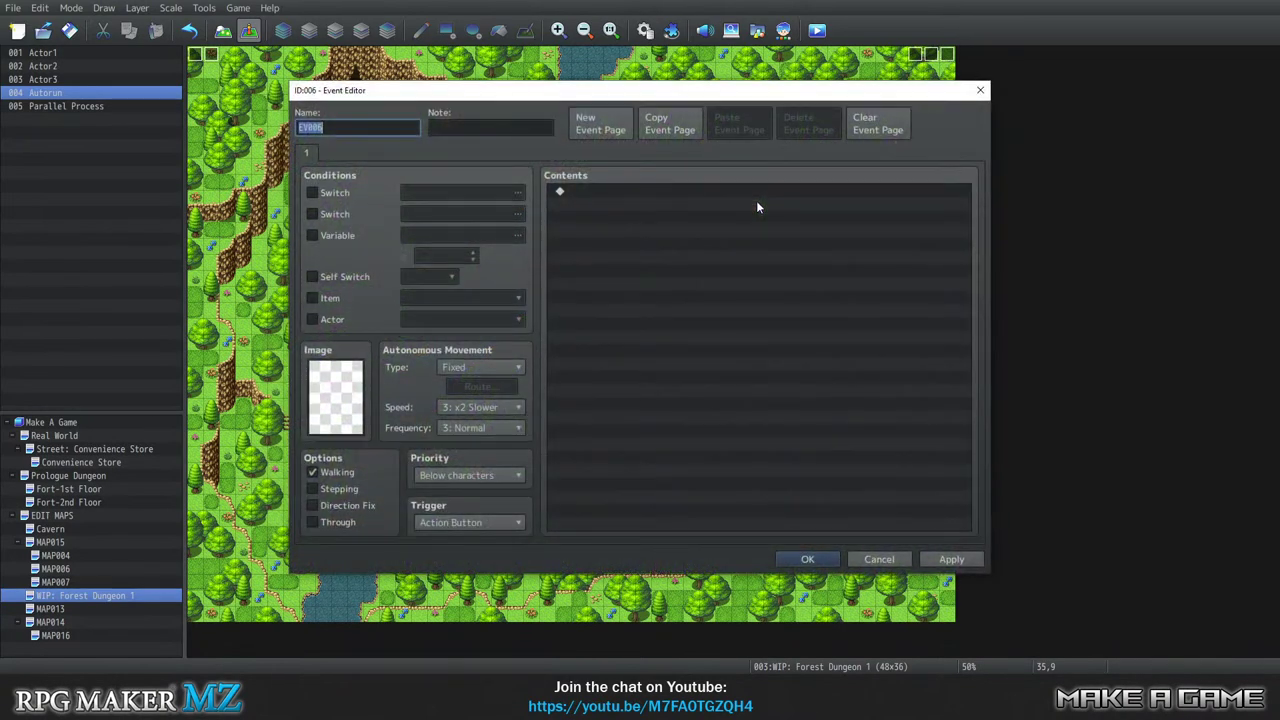
{"action": "left_click", "coordinate": [886, 556]}
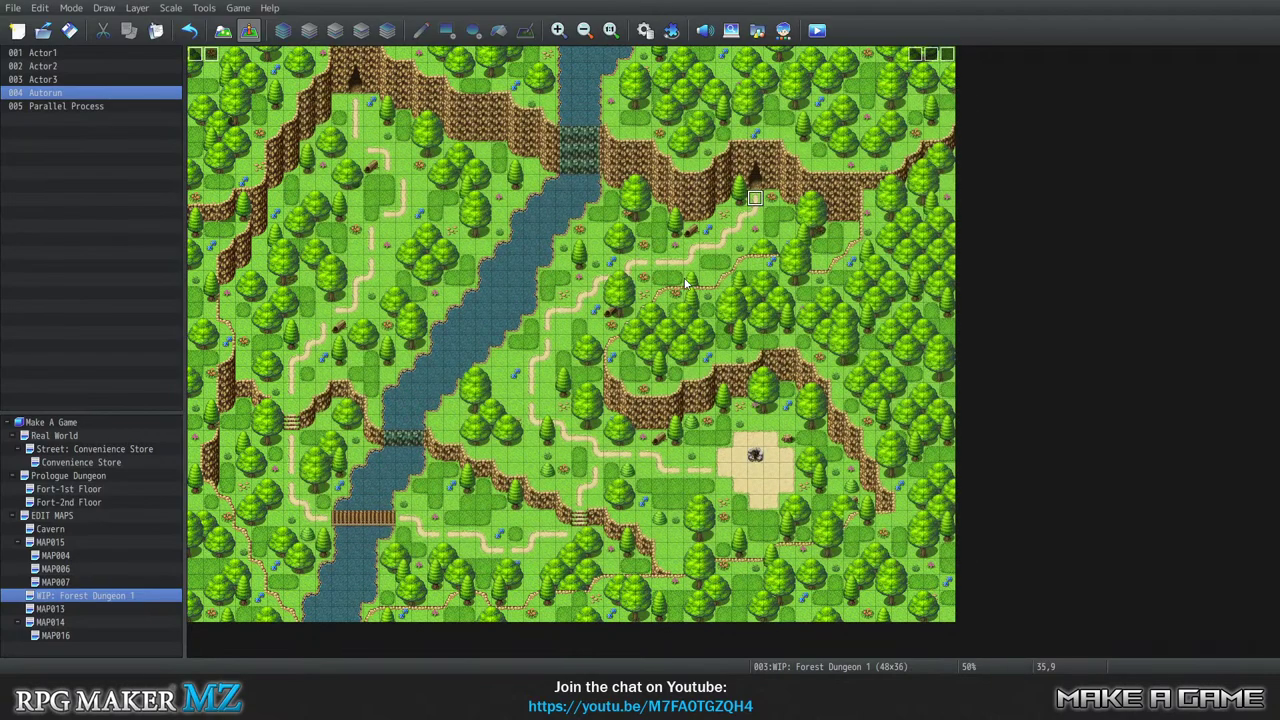
{"action": "left_click", "coordinate": [88, 52]}
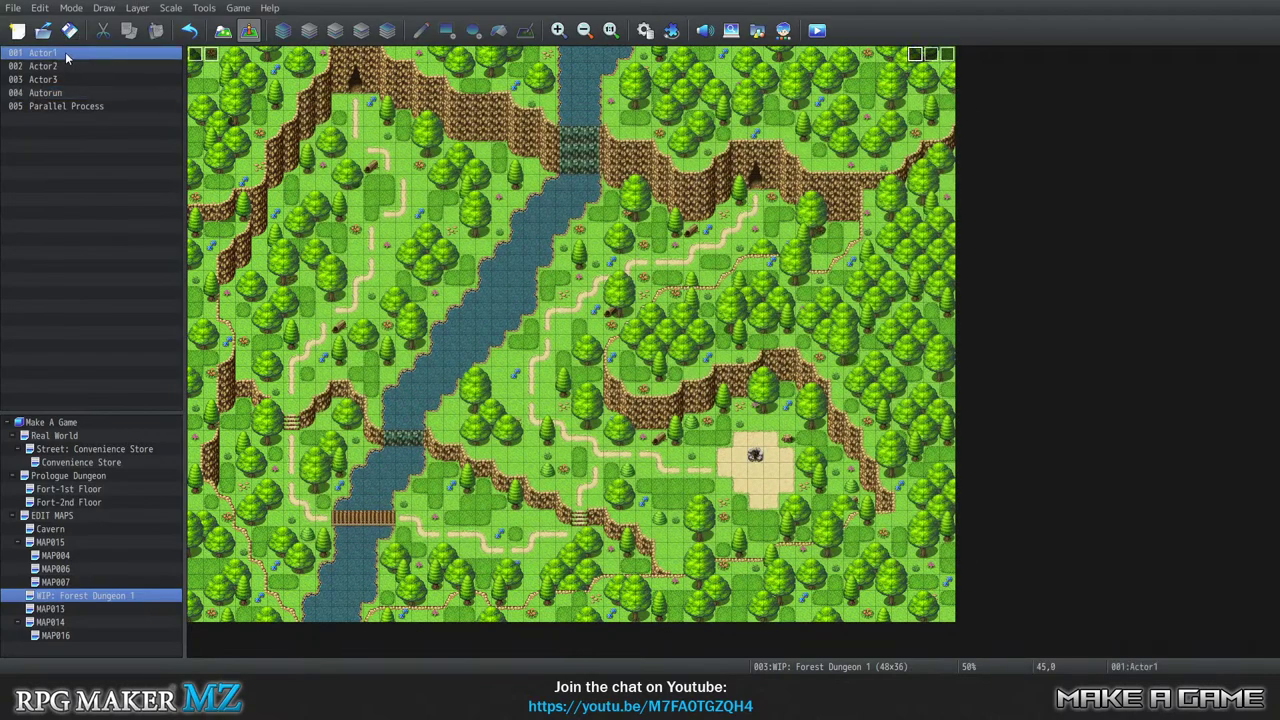
Start a Show Text command in the Autorun event, using the red-haired fourth face of the Actor1 sheet.
{"action": "double_click", "coordinate": [50, 92]}
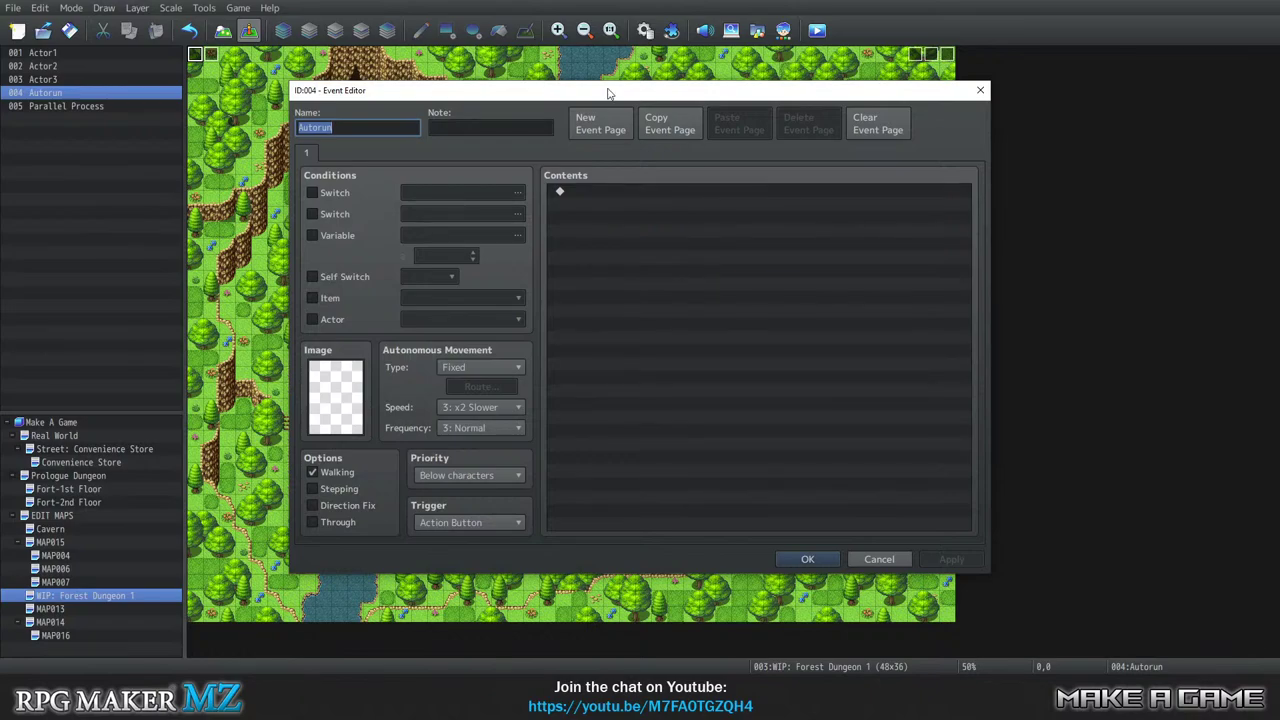
{"action": "left_click_drag", "start_coordinate": [607, 93], "coordinate": [494, 100]}
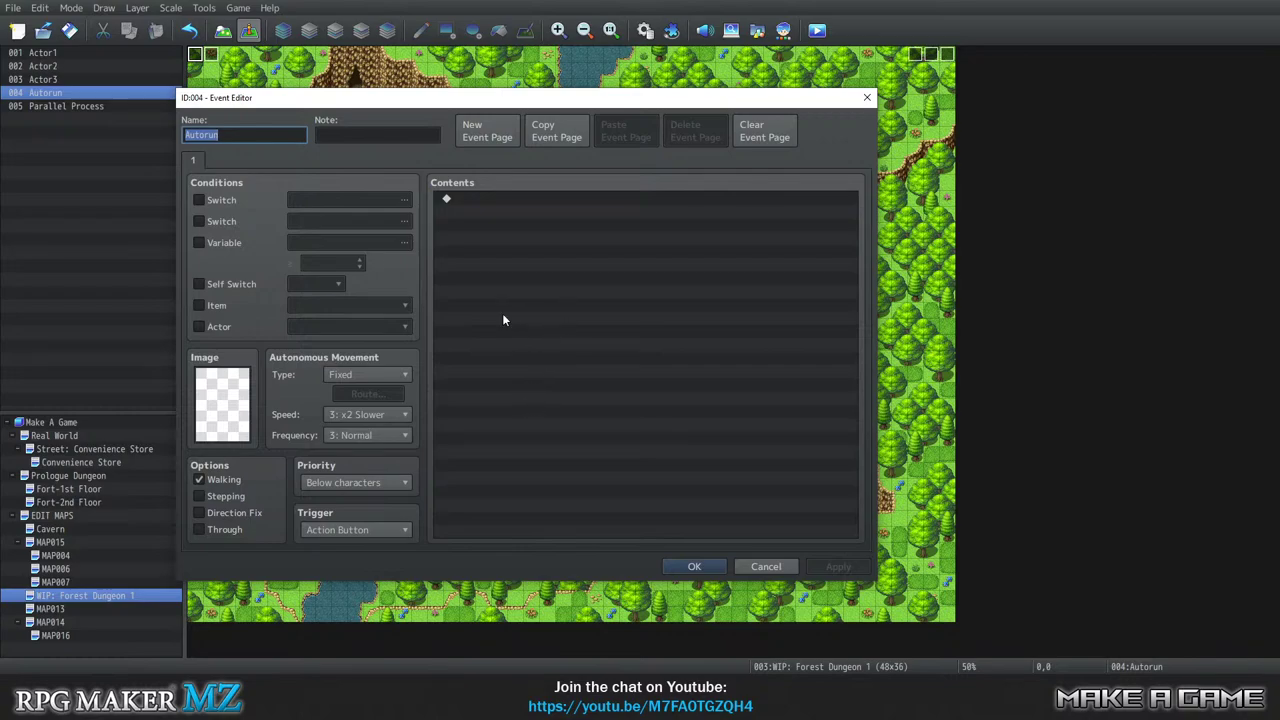
{"action": "double_click", "coordinate": [493, 200]}
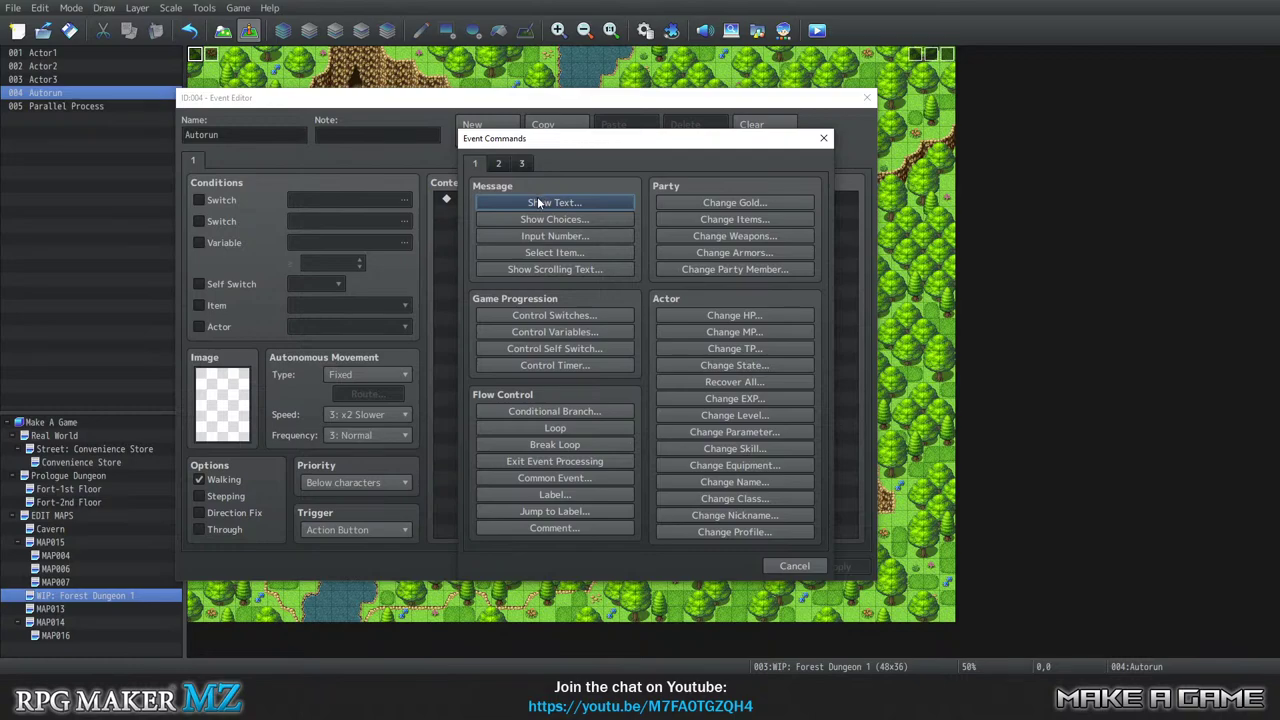
{"action": "left_click", "coordinate": [538, 203]}
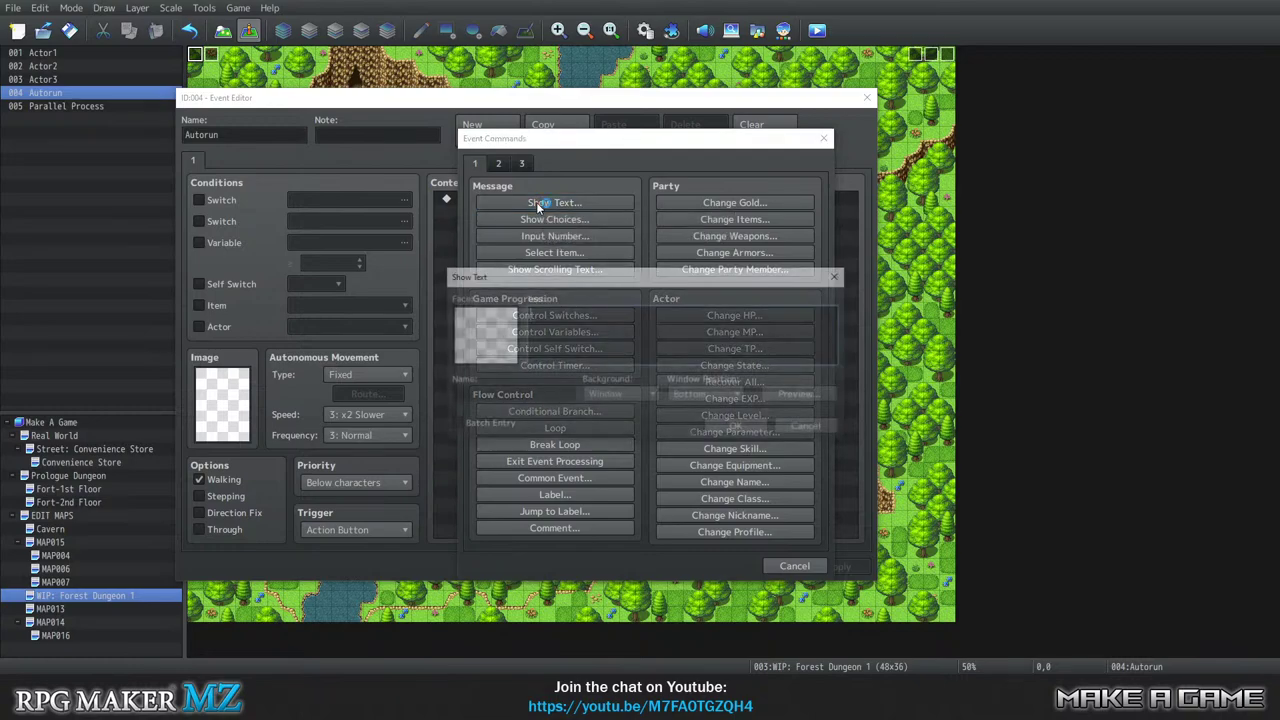
{"action": "double_click", "coordinate": [505, 355]}
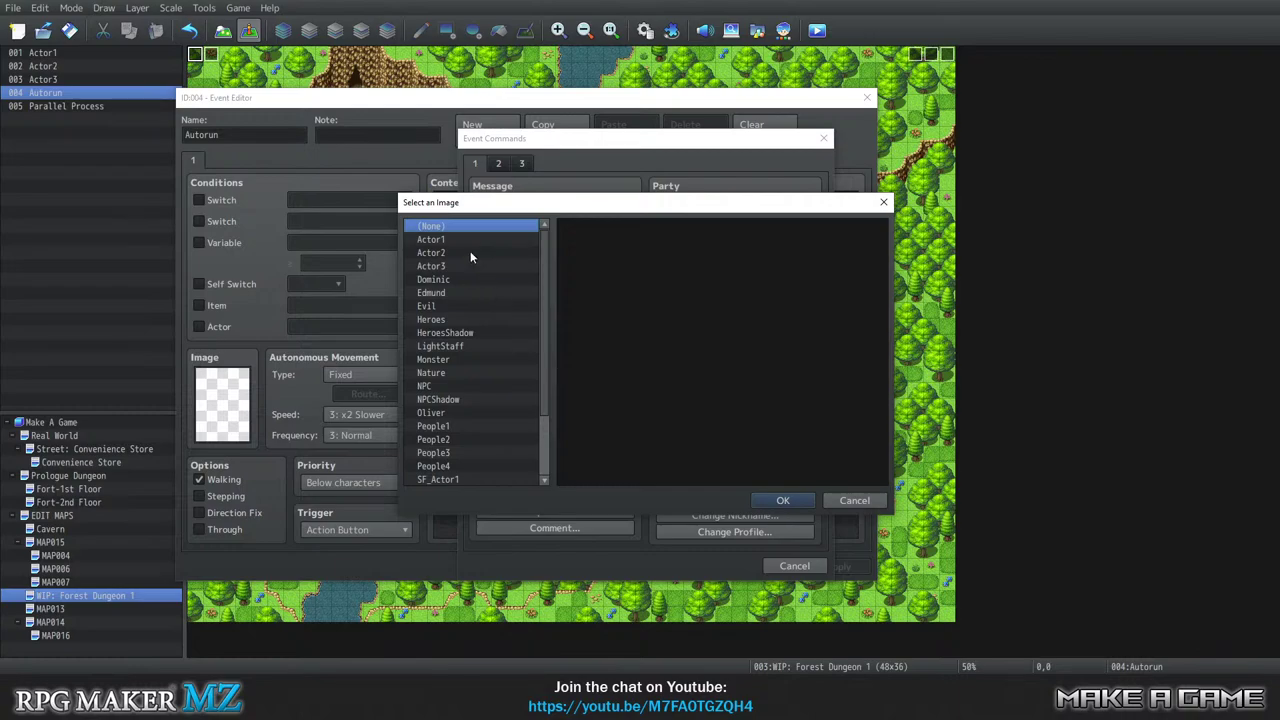
{"action": "left_click", "coordinate": [460, 241]}
{"action": "left_click", "coordinate": [460, 250]}
{"action": "left_click", "coordinate": [460, 240]}
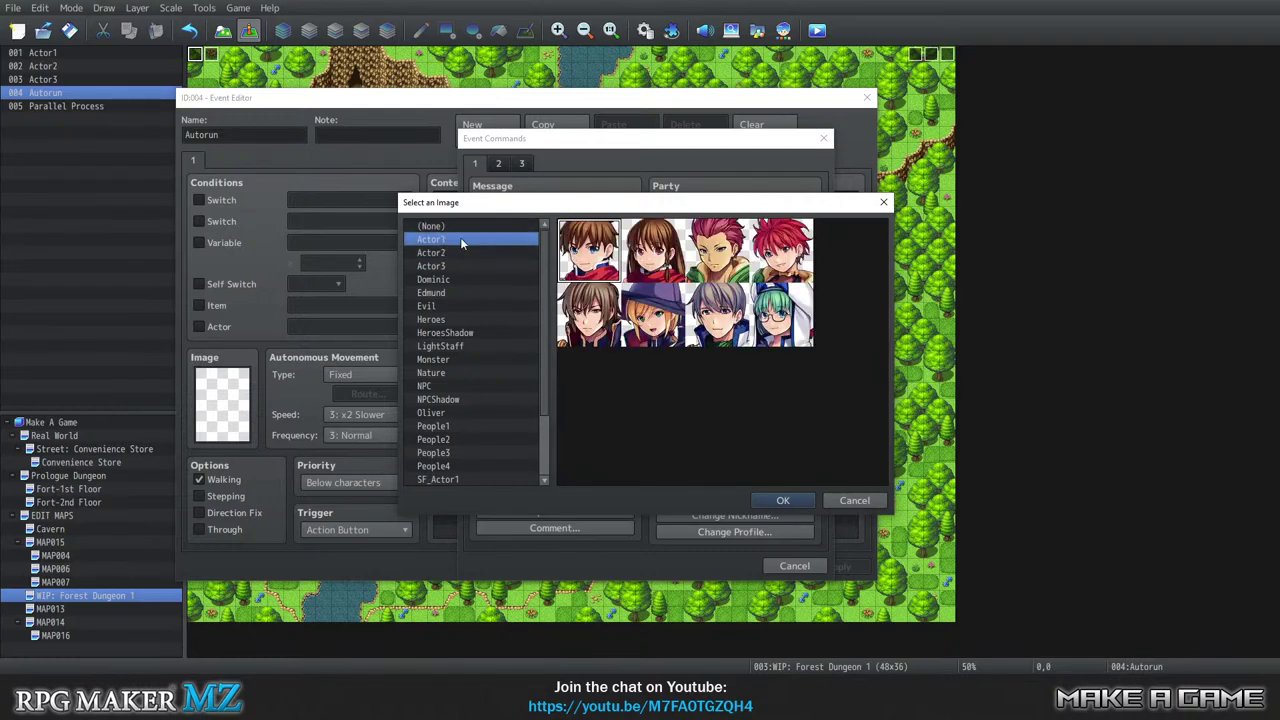
{"action": "left_click", "coordinate": [782, 265]}
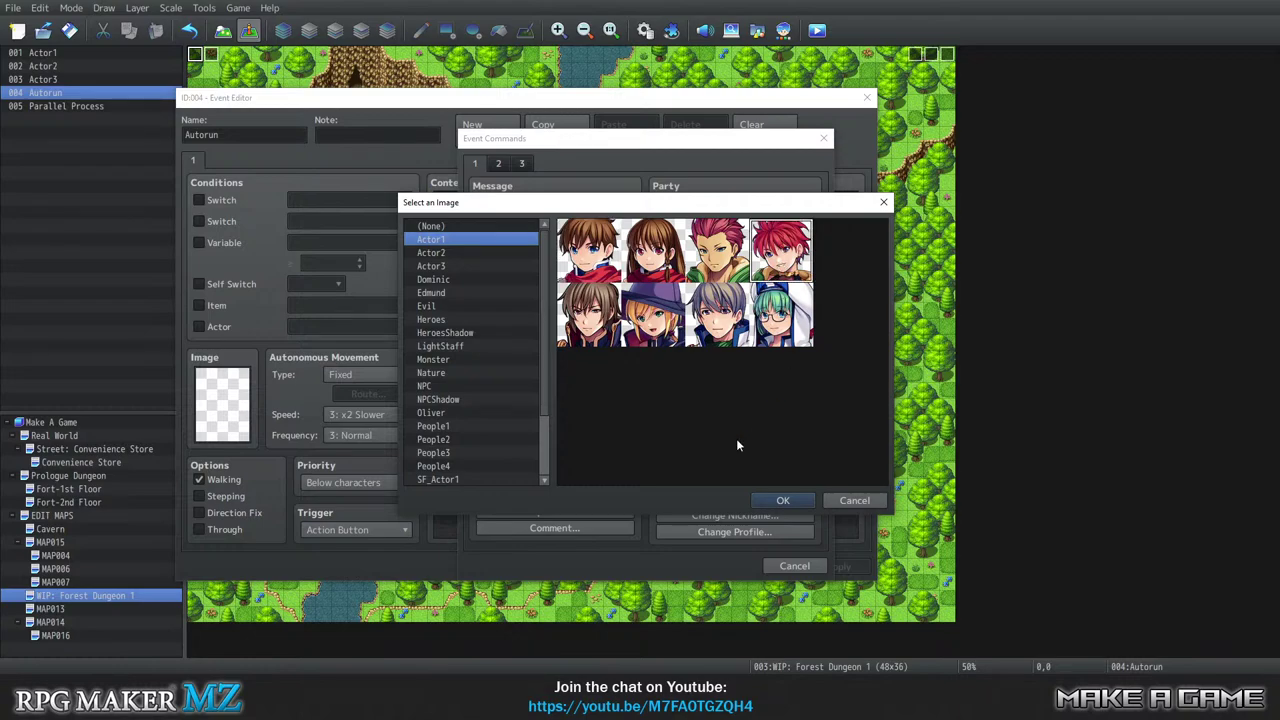
{"action": "left_click", "coordinate": [782, 501]}
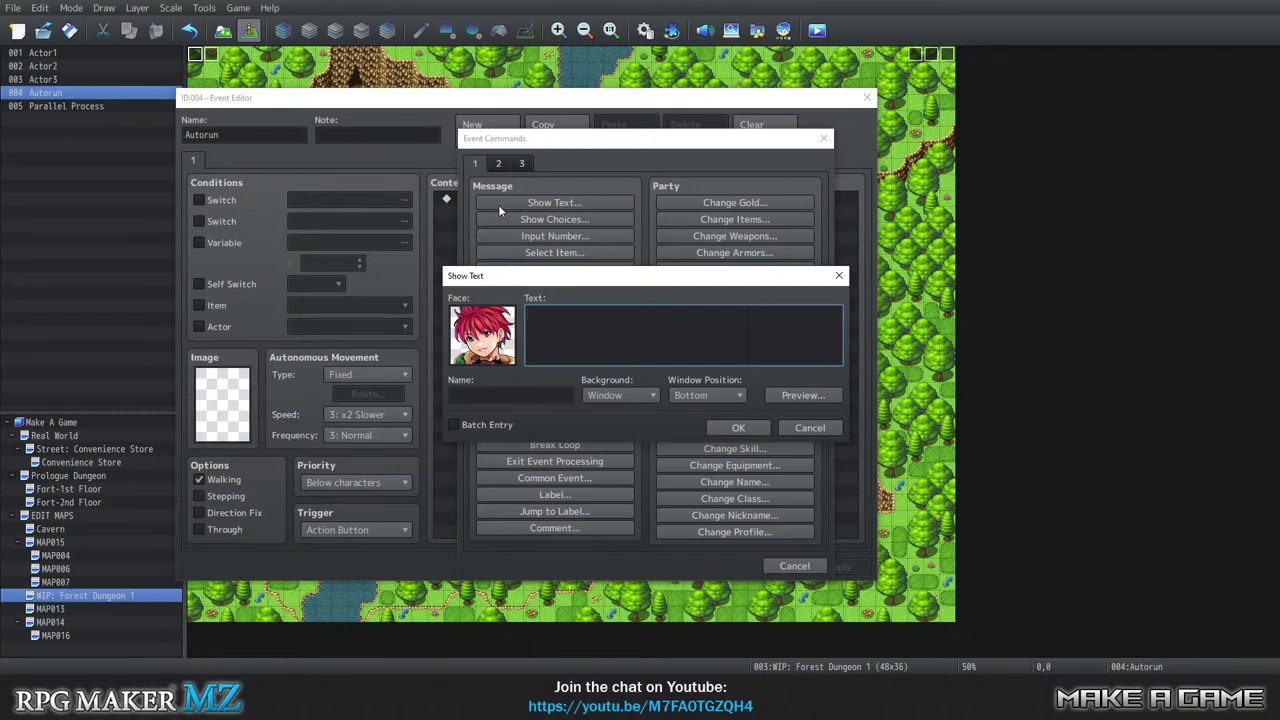
Set the message's speaker name to Wren, enter the text "What the f-" and add the message to the event.
{"action": "left_click", "coordinate": [483, 394]}
{"action": "type", "text": "Wren"}
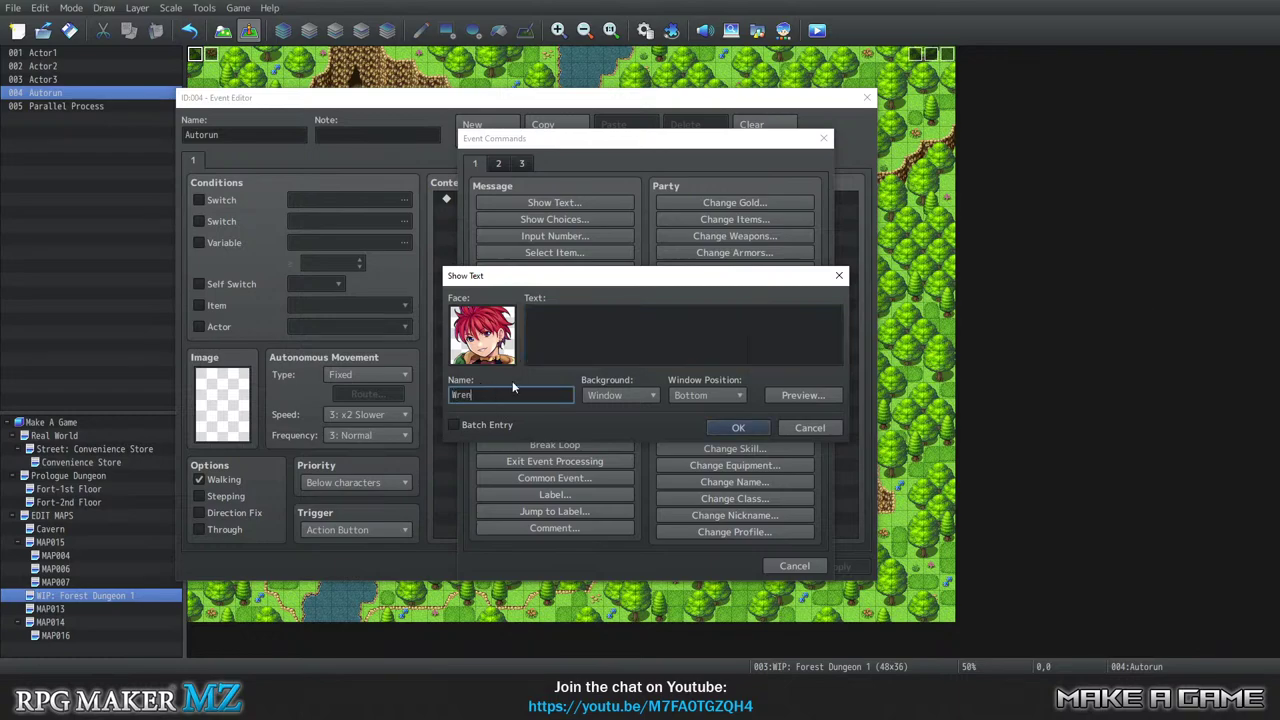
{"action": "left_click", "coordinate": [570, 334]}
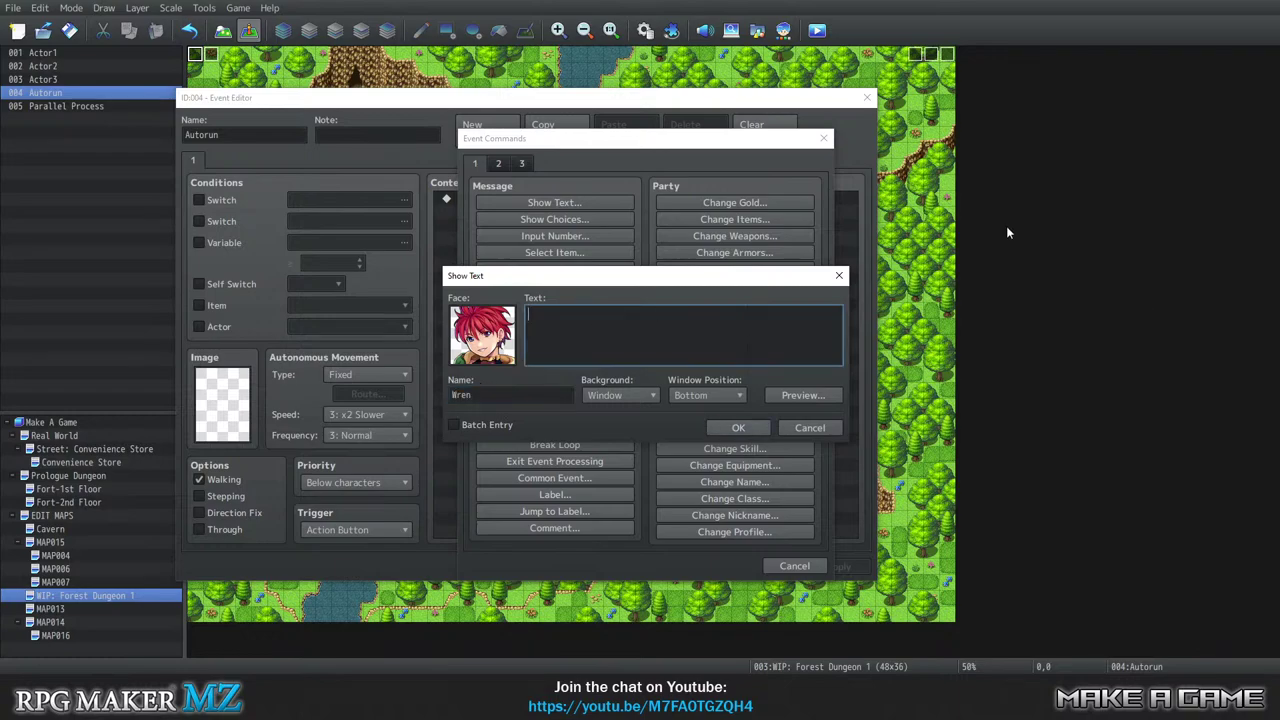
{"action": "type", "text": "What the f-"}
{"action": "left_click", "coordinate": [738, 428]}
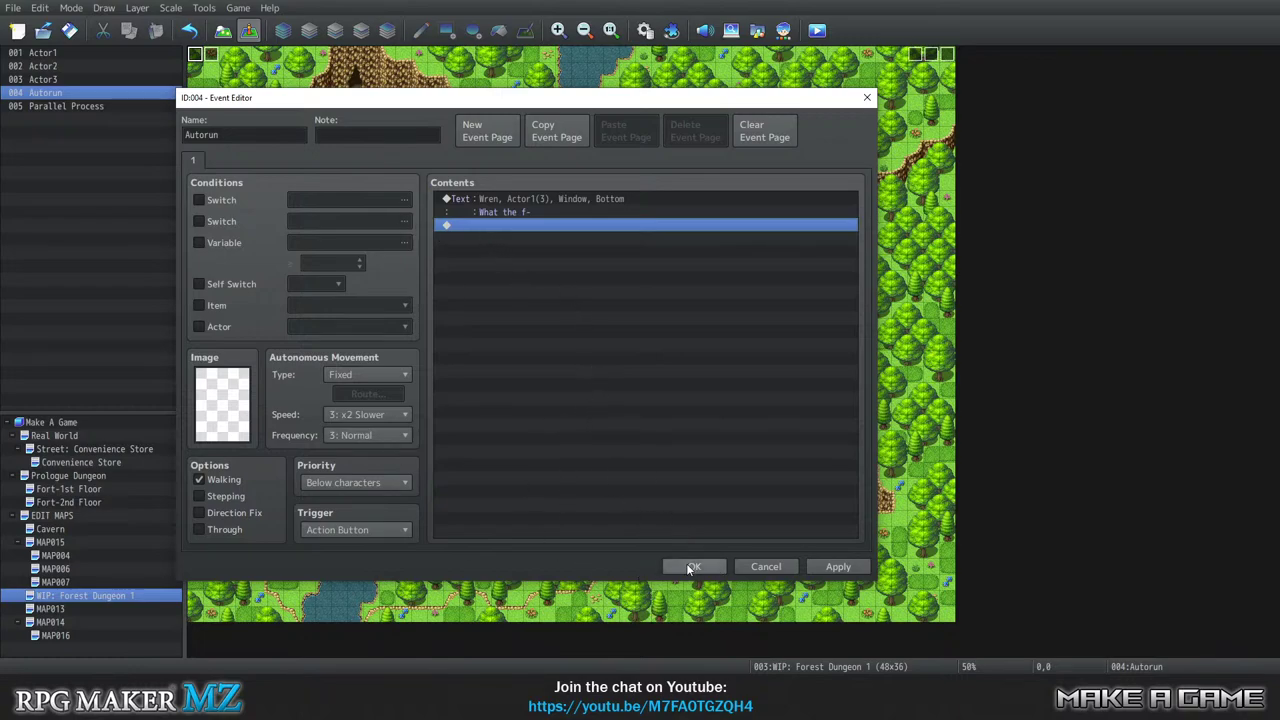
Look through the first two pages of available event commands without adding one to the Autorun event.
{"action": "double_click", "coordinate": [514, 227]}
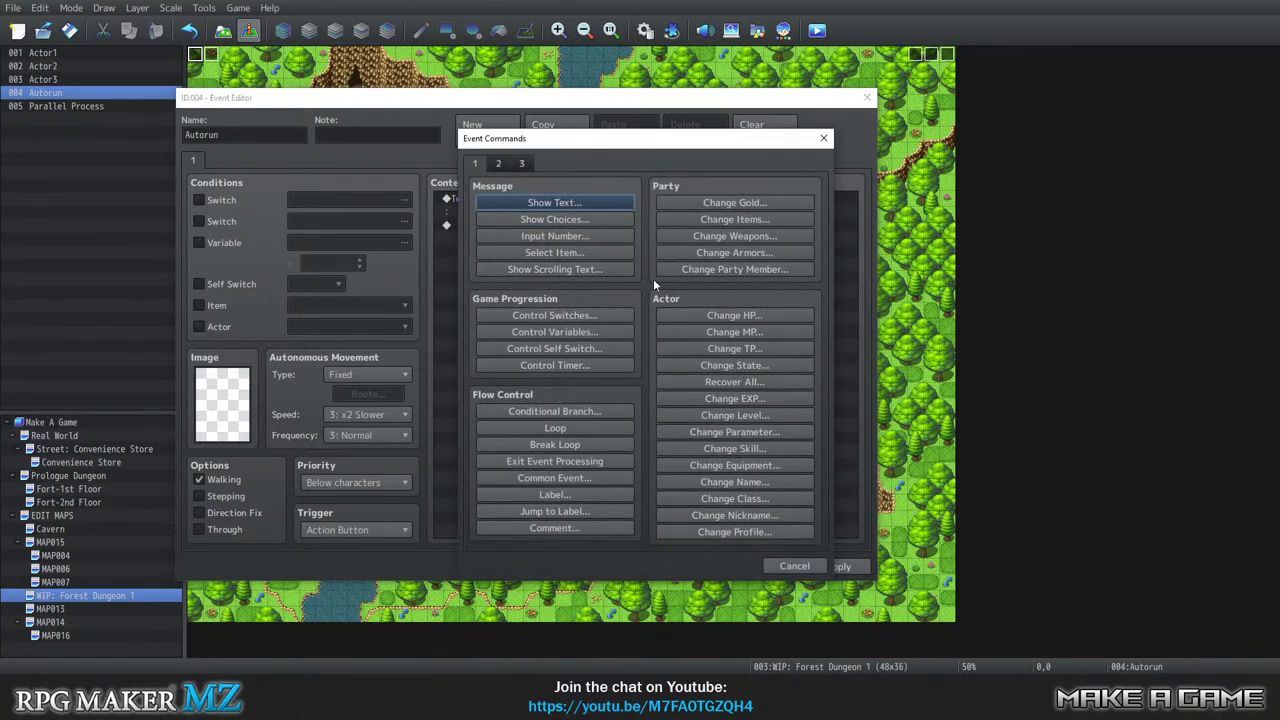
{"action": "left_click_drag", "start_coordinate": [644, 143], "coordinate": [616, 149]}
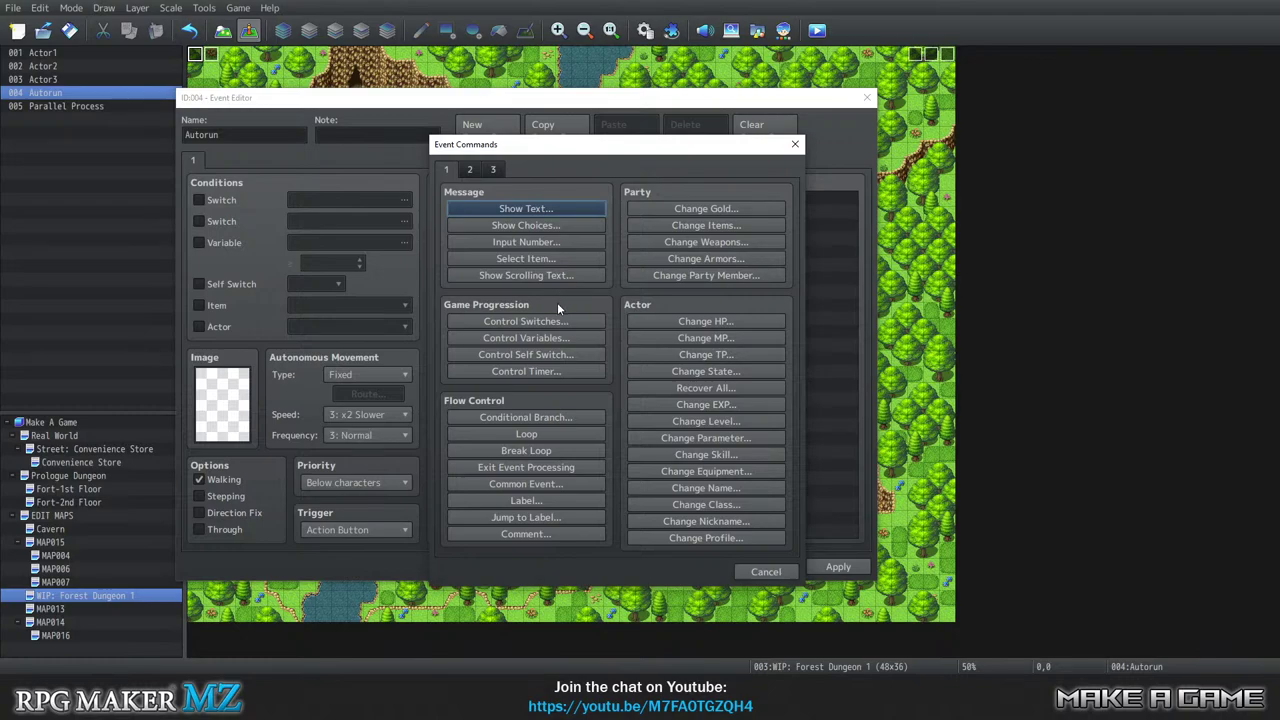
{"action": "left_click", "coordinate": [470, 170]}
{"action": "left_click", "coordinate": [446, 170]}
{"action": "left_click", "coordinate": [469, 170]}
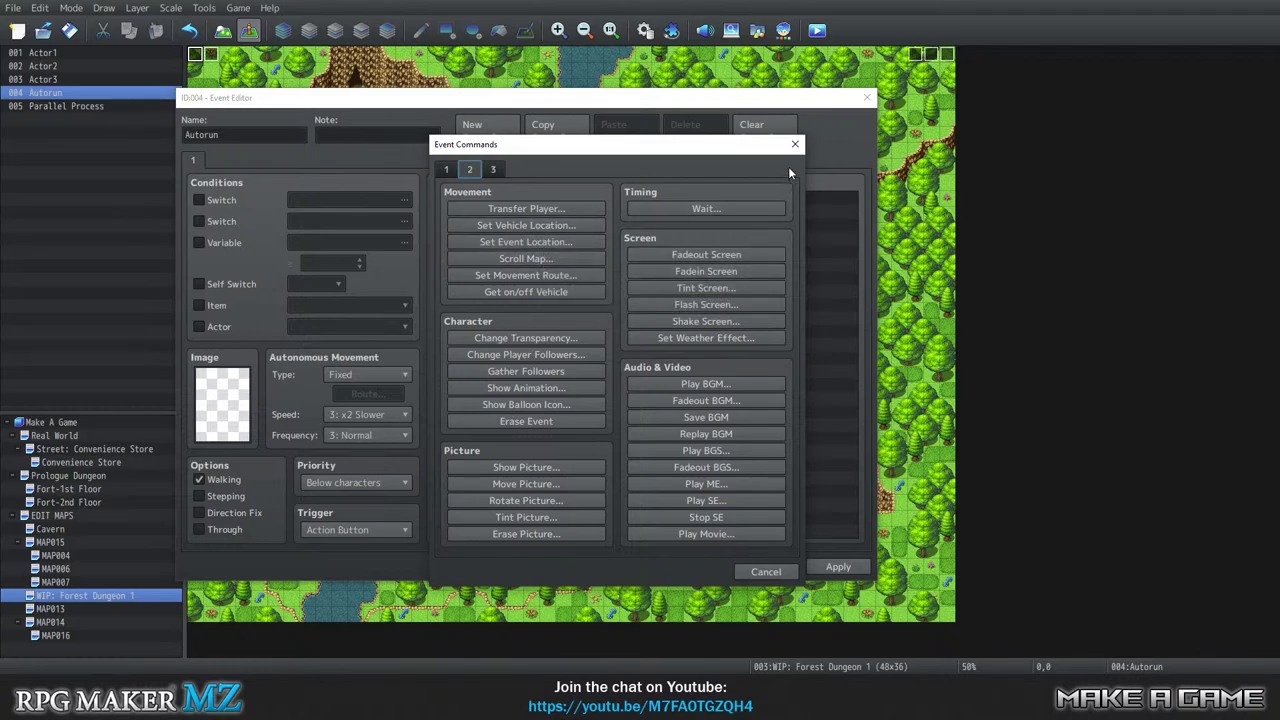
{"action": "left_click", "coordinate": [767, 571]}
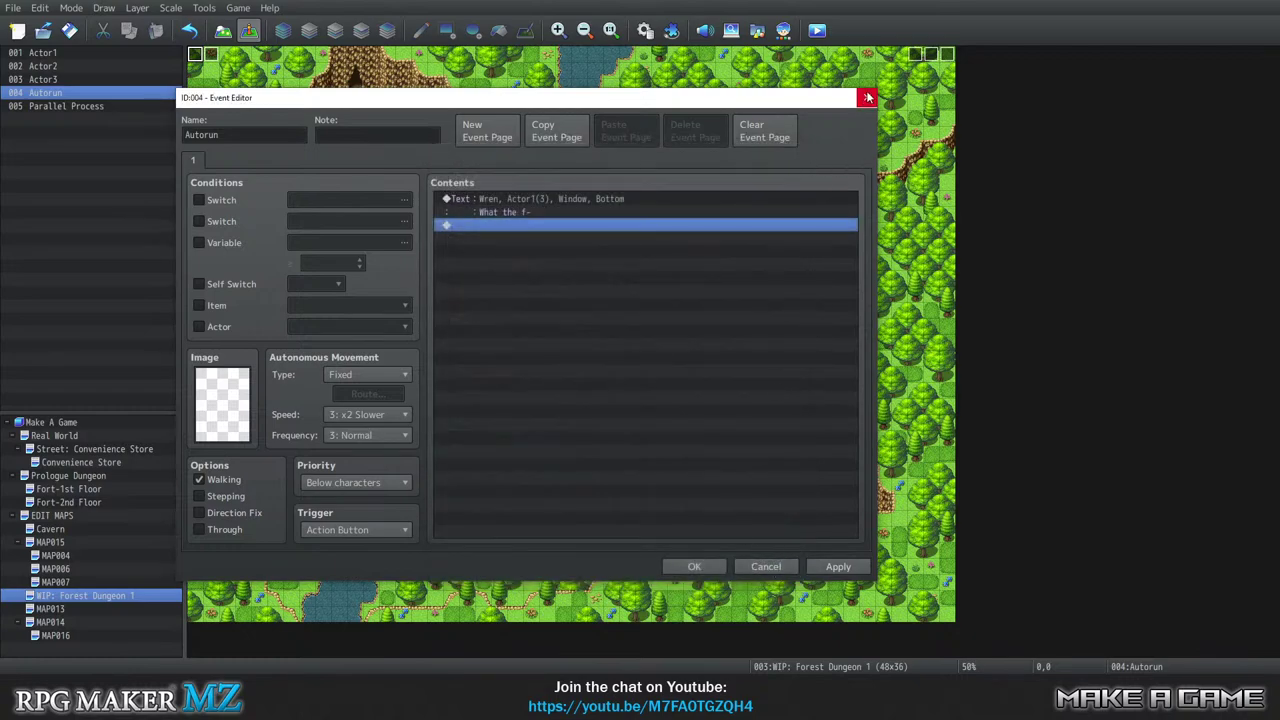
Save the Autorun event with its message, reopen it to check the contents and close it again.
{"action": "left_click", "coordinate": [693, 567]}
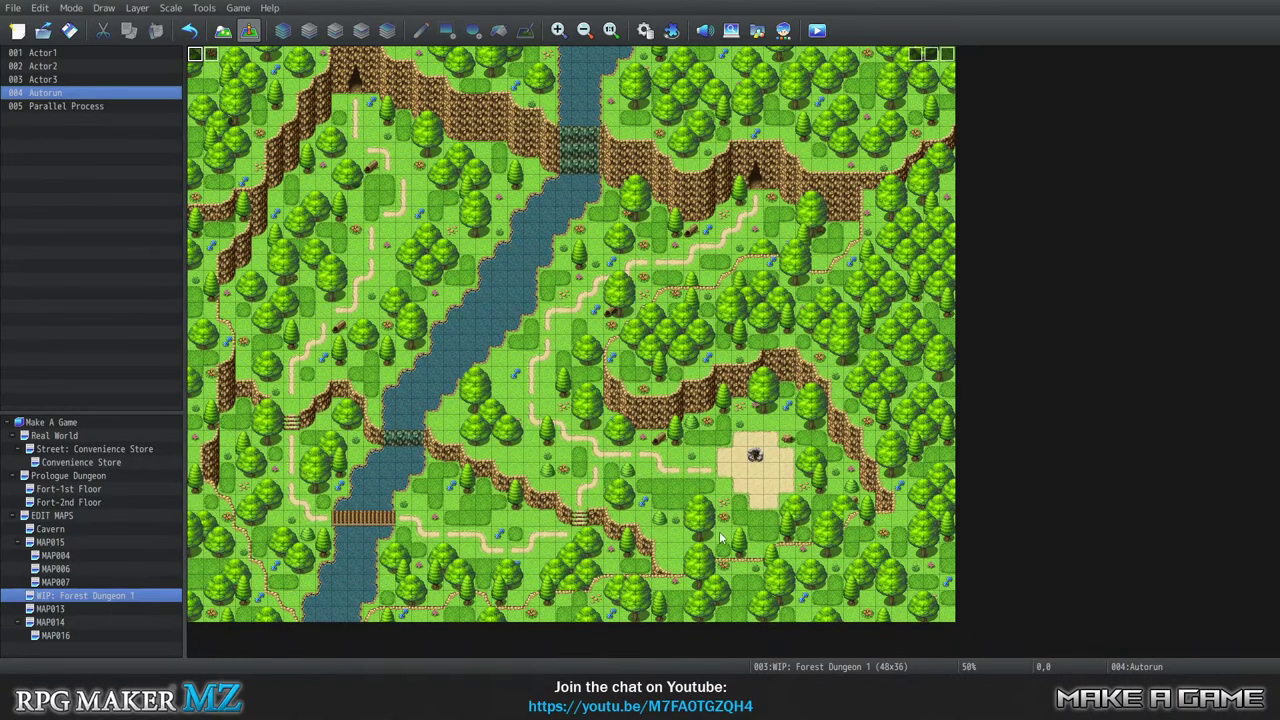
{"action": "double_click", "coordinate": [196, 56]}
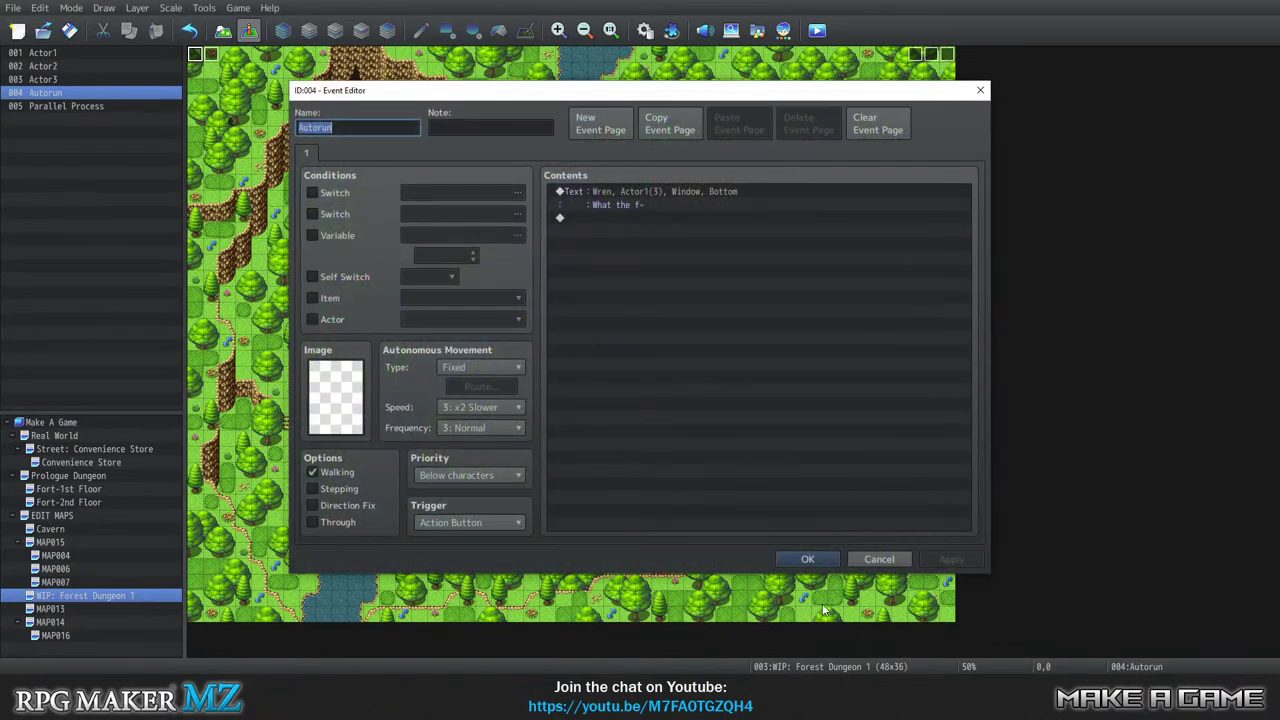
{"action": "left_click", "coordinate": [808, 558]}
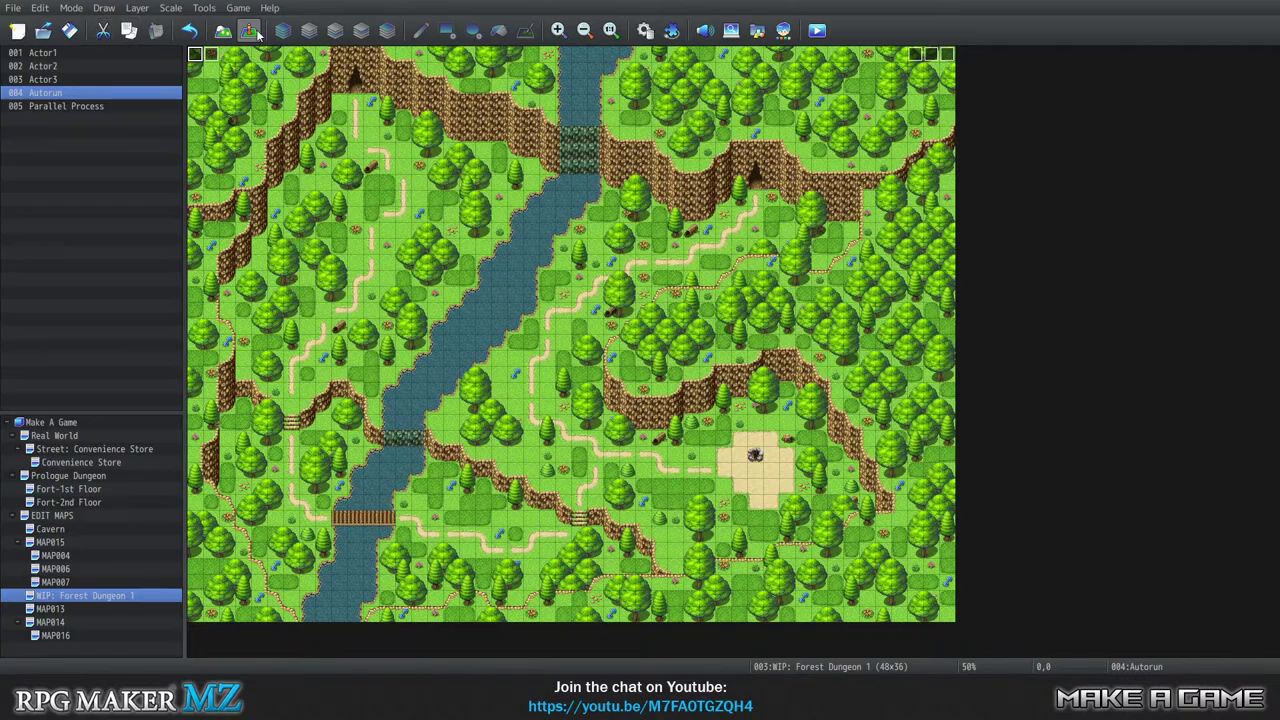
Set the player's starting position on tile 35,9, just below the eastern cave entrance of the forest map.
{"action": "left_click", "coordinate": [755, 199]}
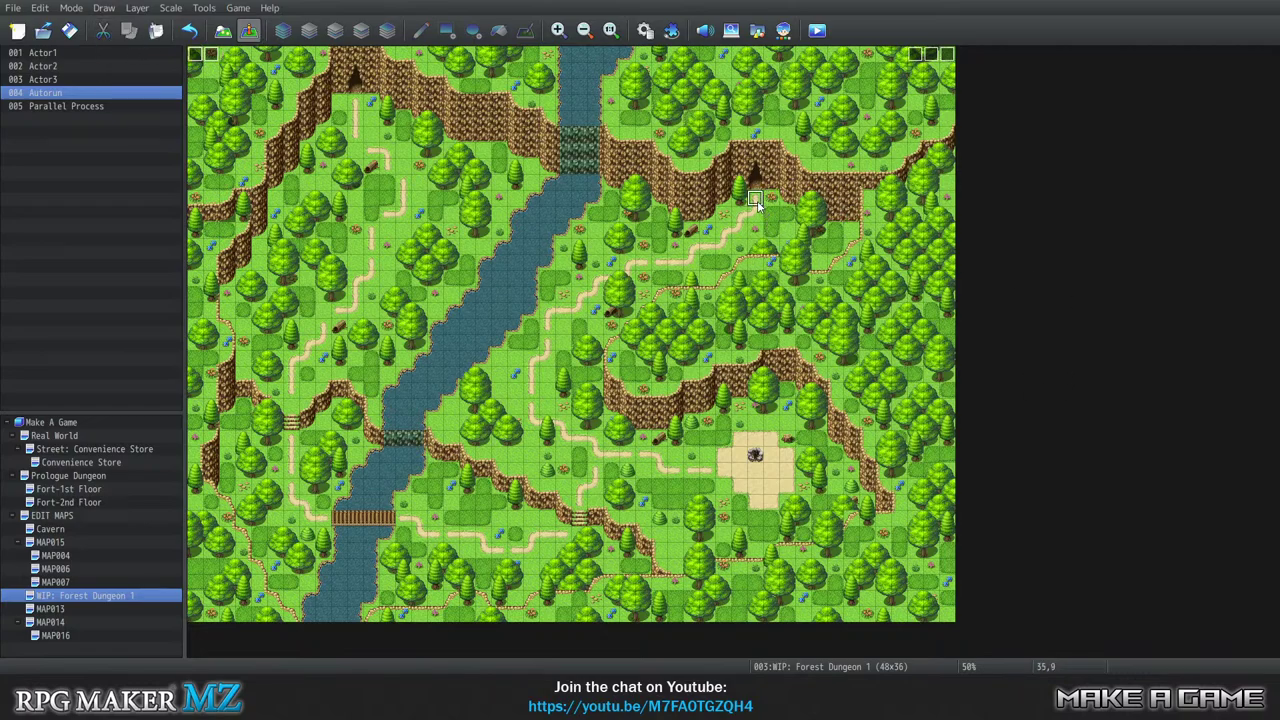
{"action": "right_click", "coordinate": [756, 200]}
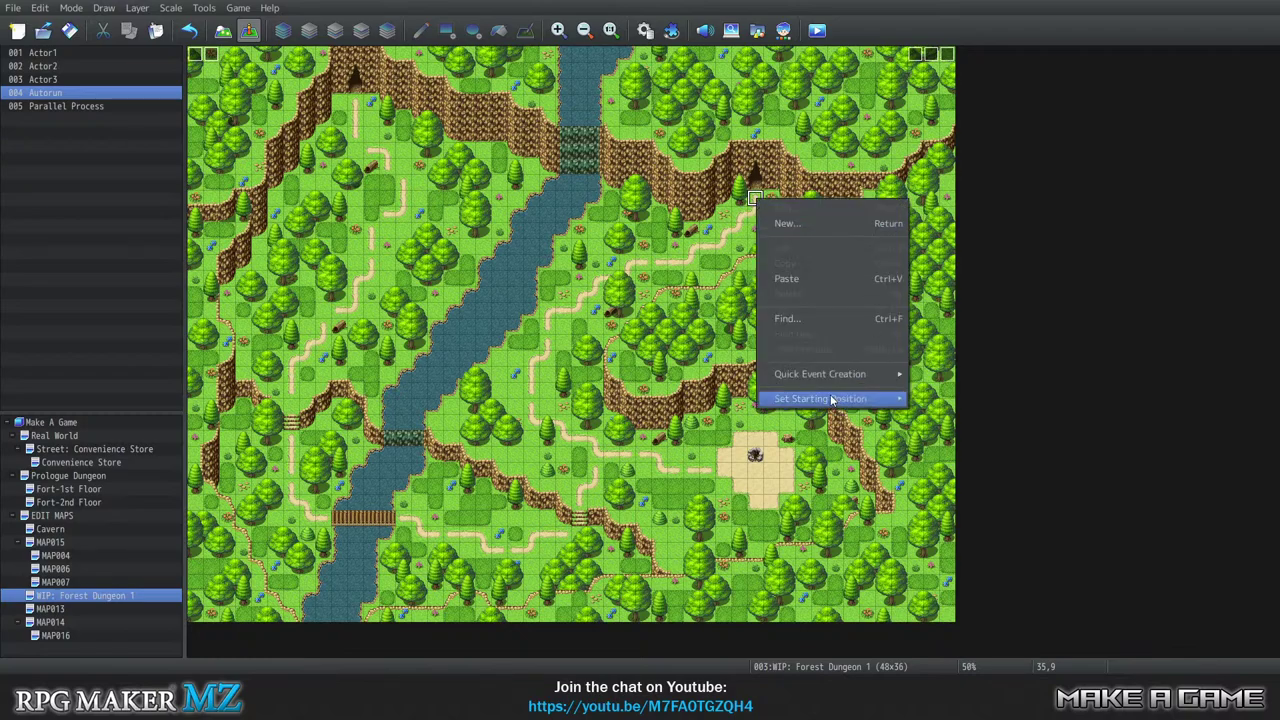
{"action": "mouse_move", "coordinate": [831, 400]}
{"action": "left_click", "coordinate": [937, 401]}
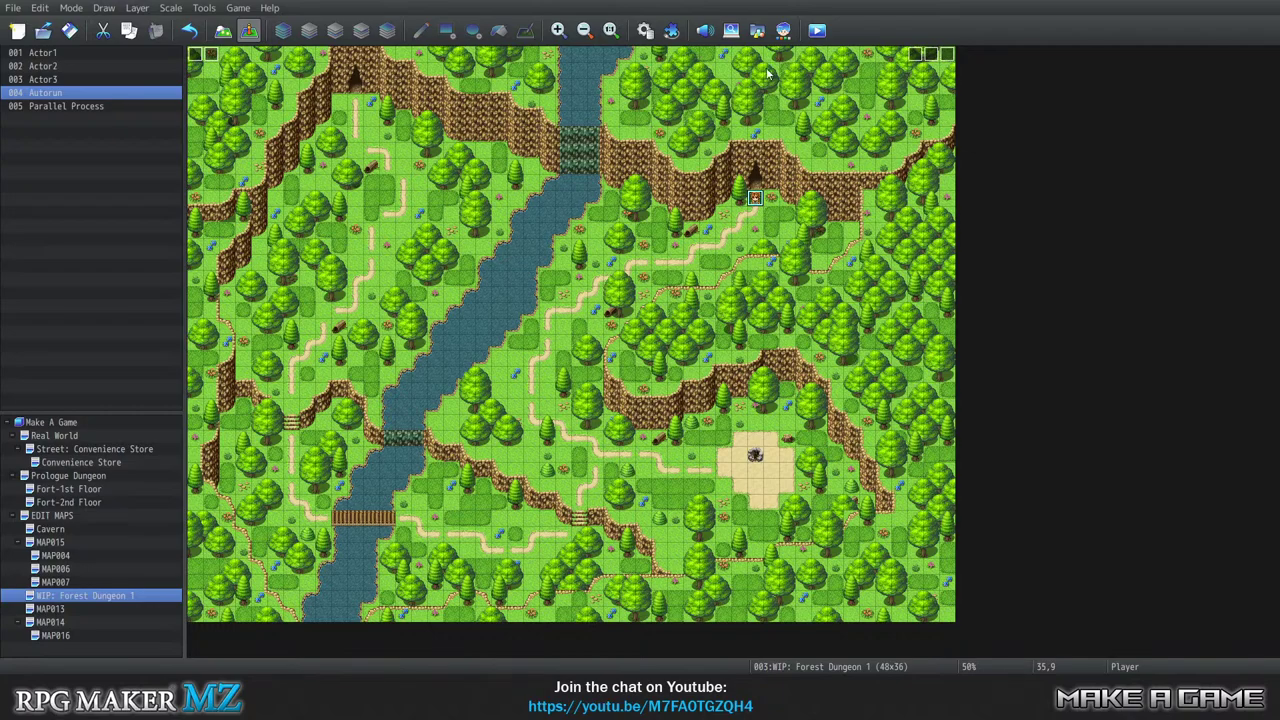
Playtest the game, start a new game to check the starting position and close the playtest.
{"action": "left_click", "coordinate": [239, 8]}
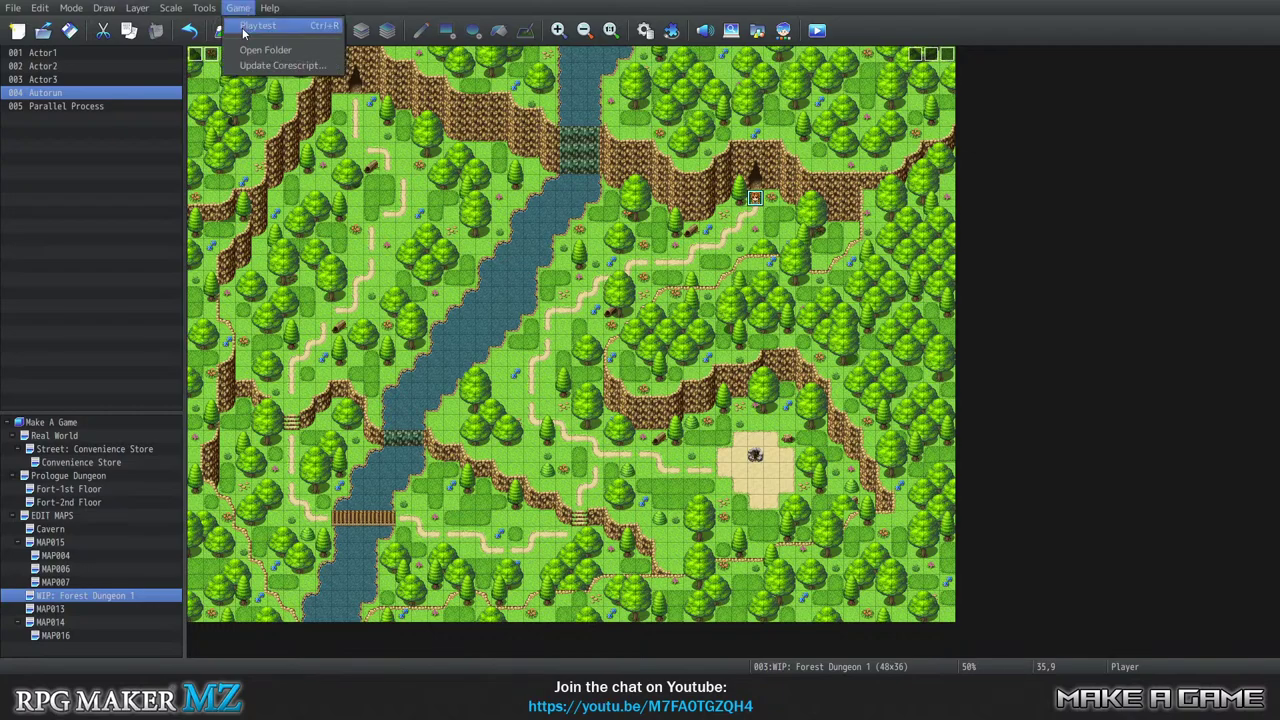
{"action": "left_click", "coordinate": [243, 32]}
{"action": "left_click", "coordinate": [613, 354]}
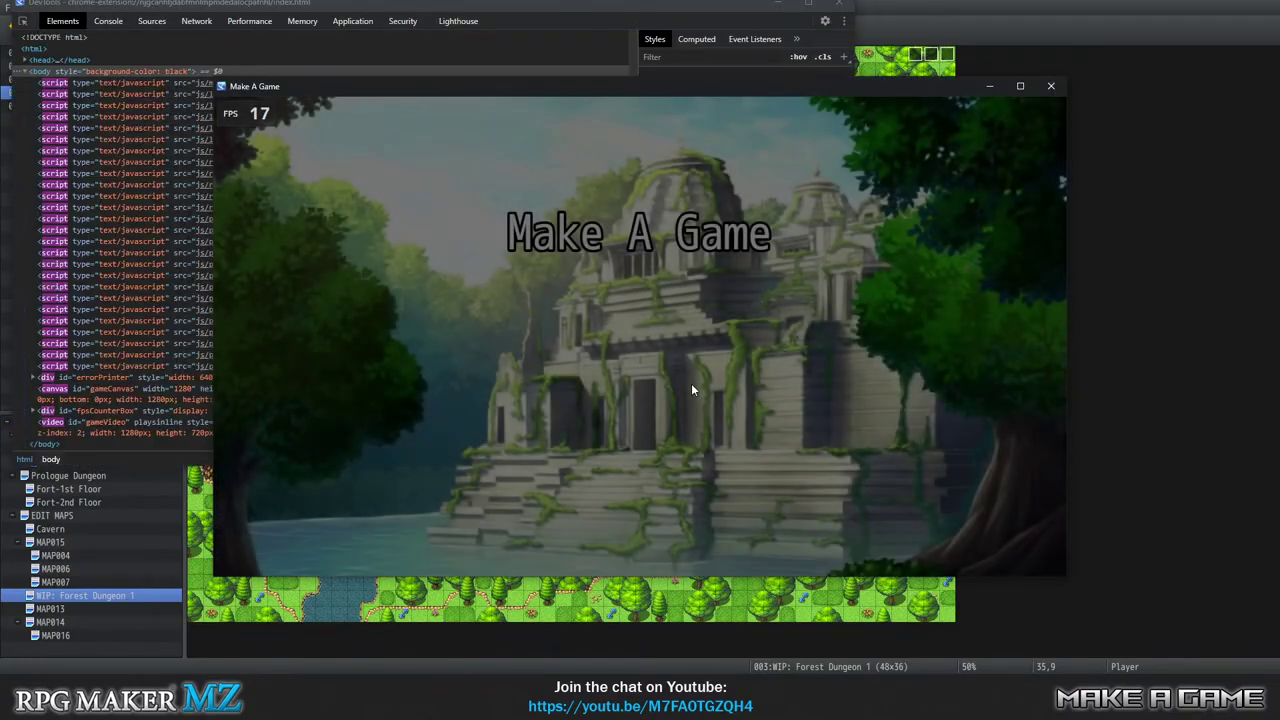
{"action": "left_click", "coordinate": [700, 398]}
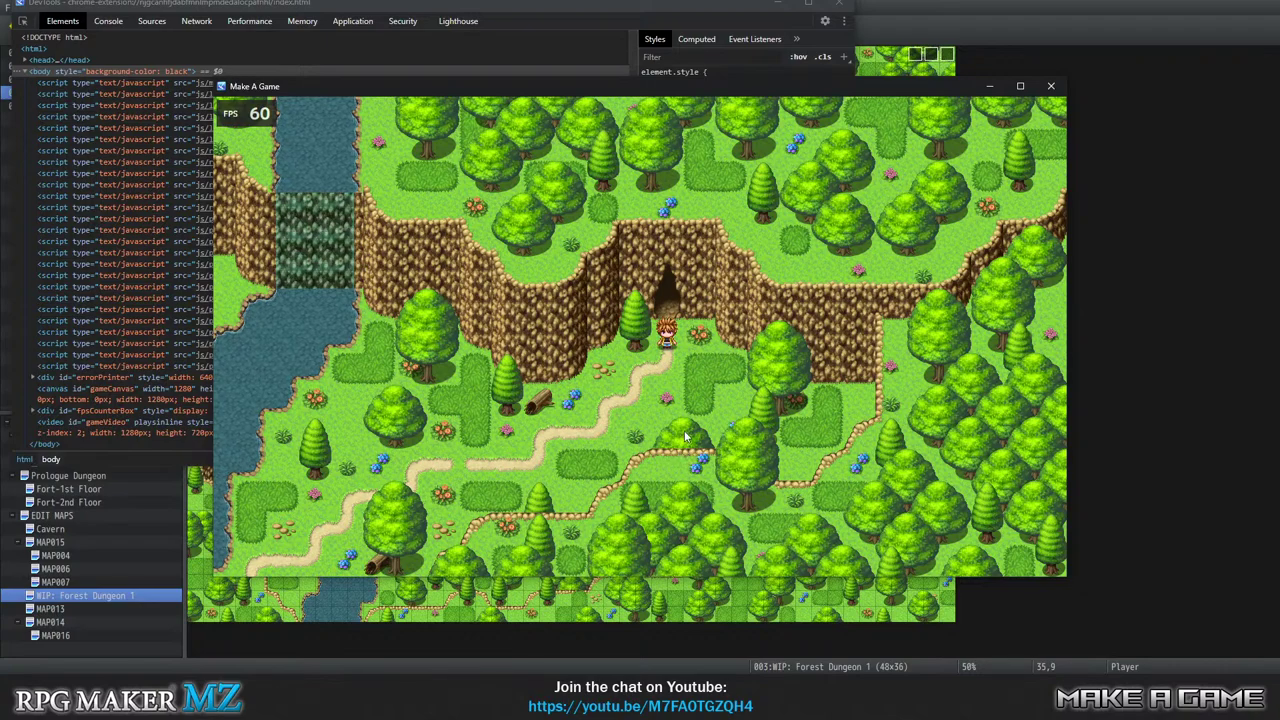
{"action": "left_click", "coordinate": [1050, 86]}
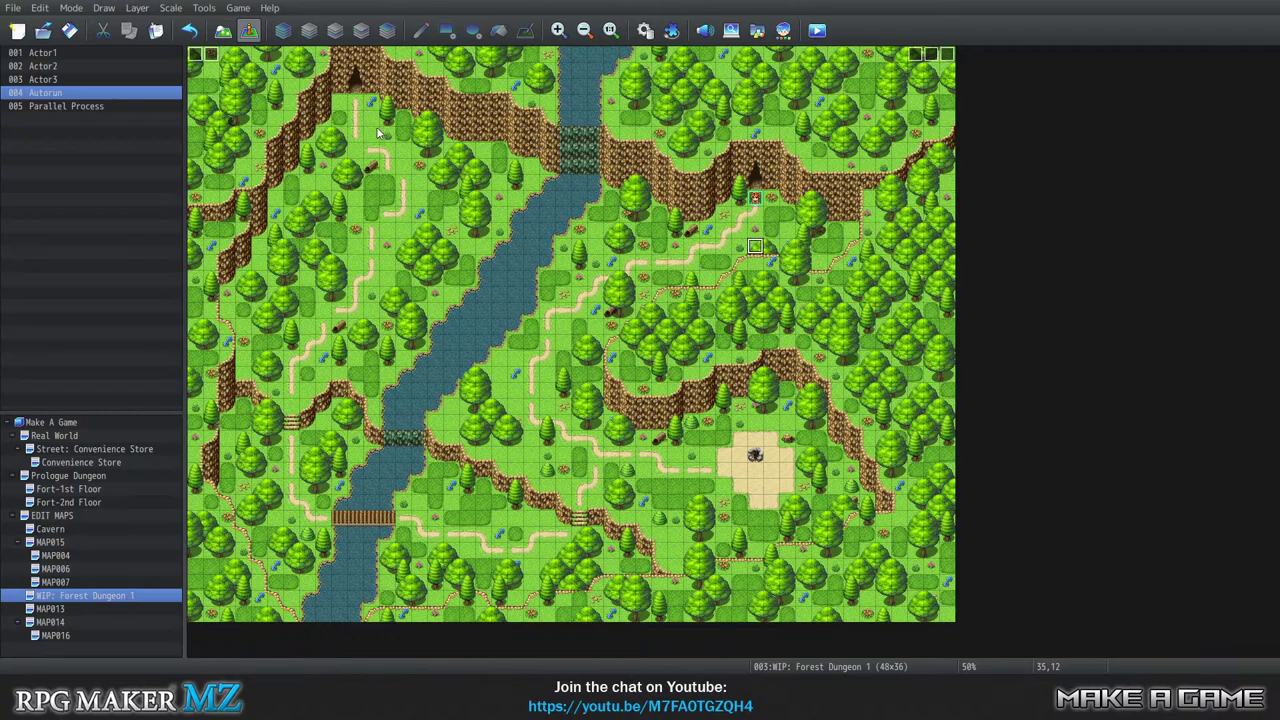
{"action": "left_click", "coordinate": [204, 8]}
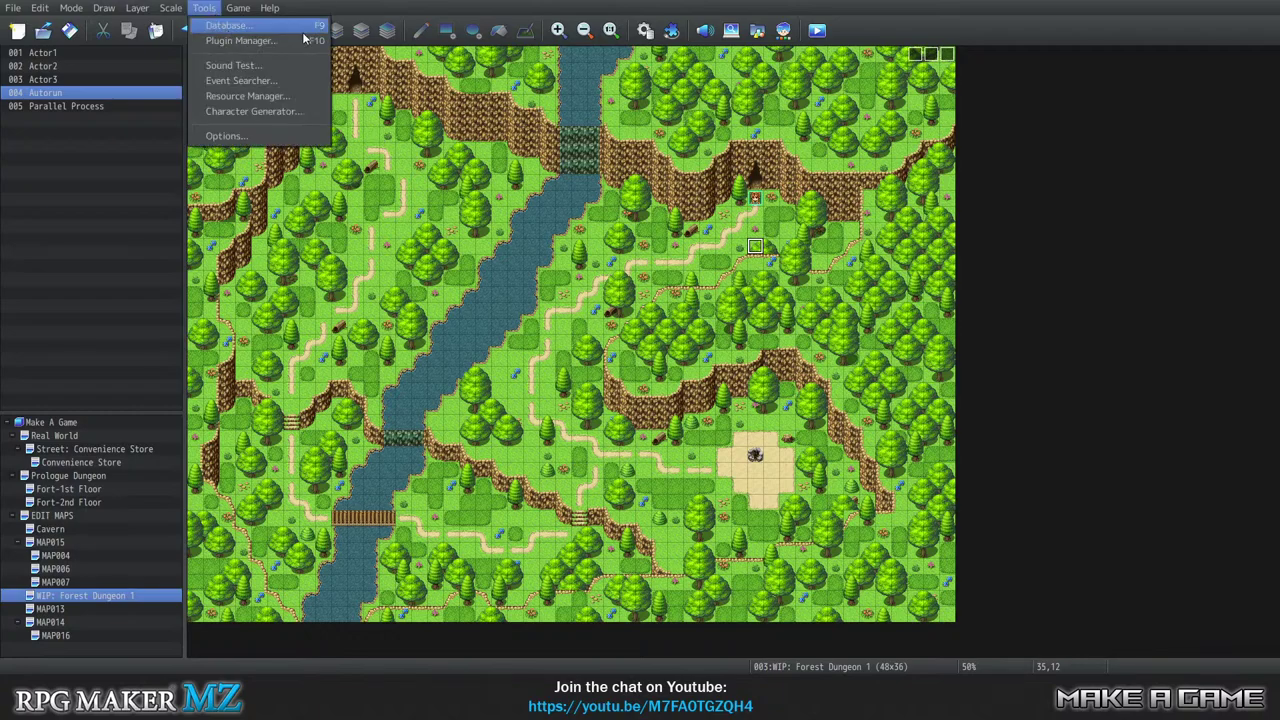
{"action": "key", "text": "Escape"}
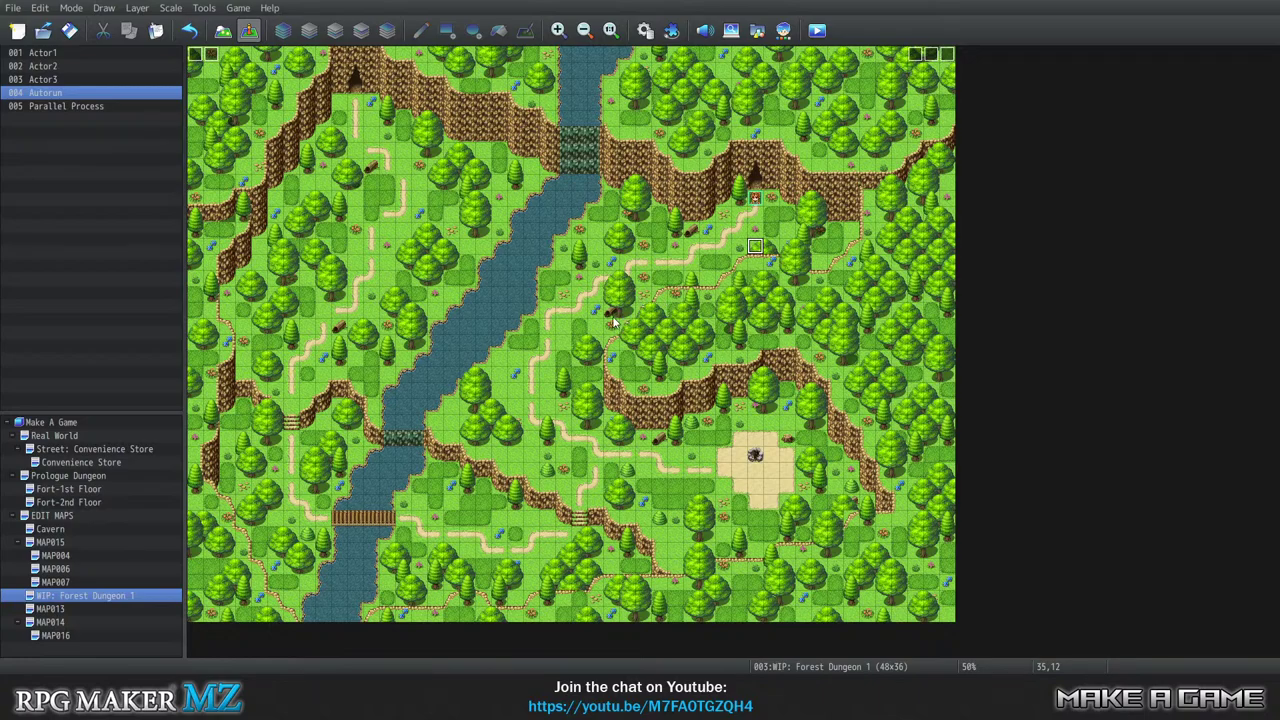
{"action": "left_click", "coordinate": [548, 327]}
Reopen the Autorun event and start a Set Event Location command for Actor1 below the existing message.
{"action": "right_click", "coordinate": [198, 60]}
{"action": "left_click", "coordinate": [250, 65]}
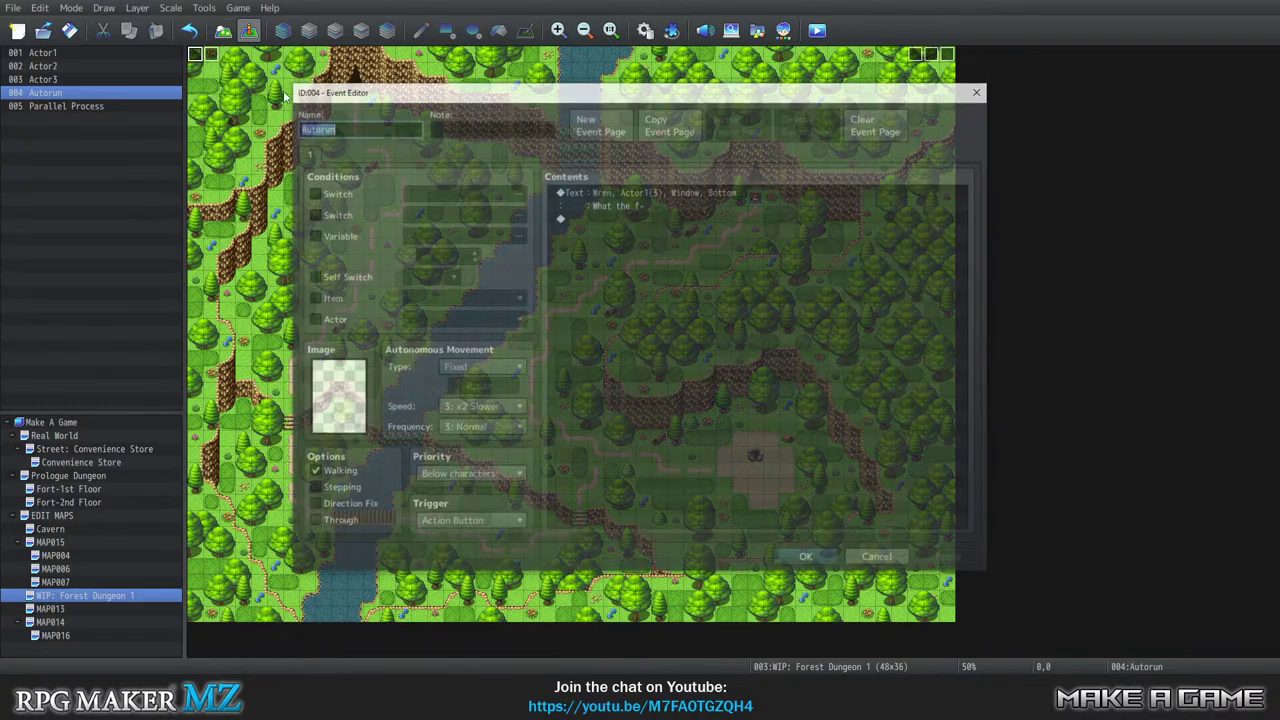
{"action": "left_click", "coordinate": [617, 218]}
{"action": "double_click", "coordinate": [618, 220]}
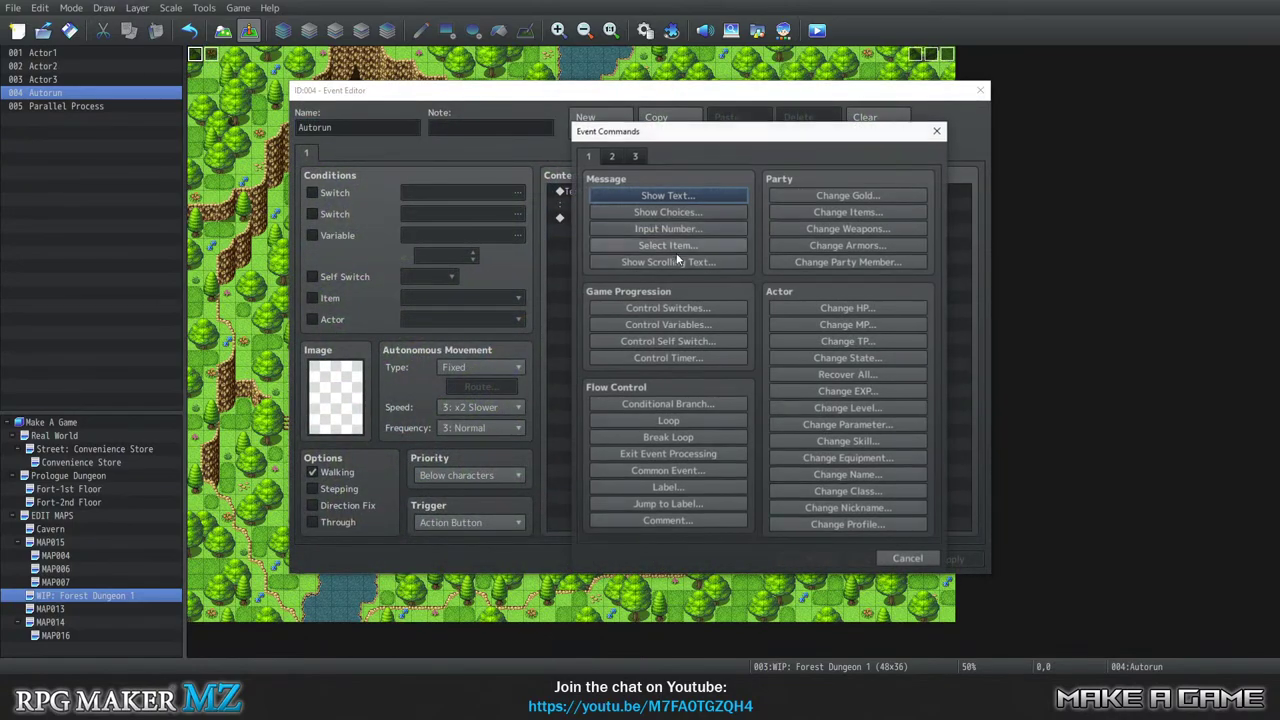
{"action": "left_click", "coordinate": [611, 155]}
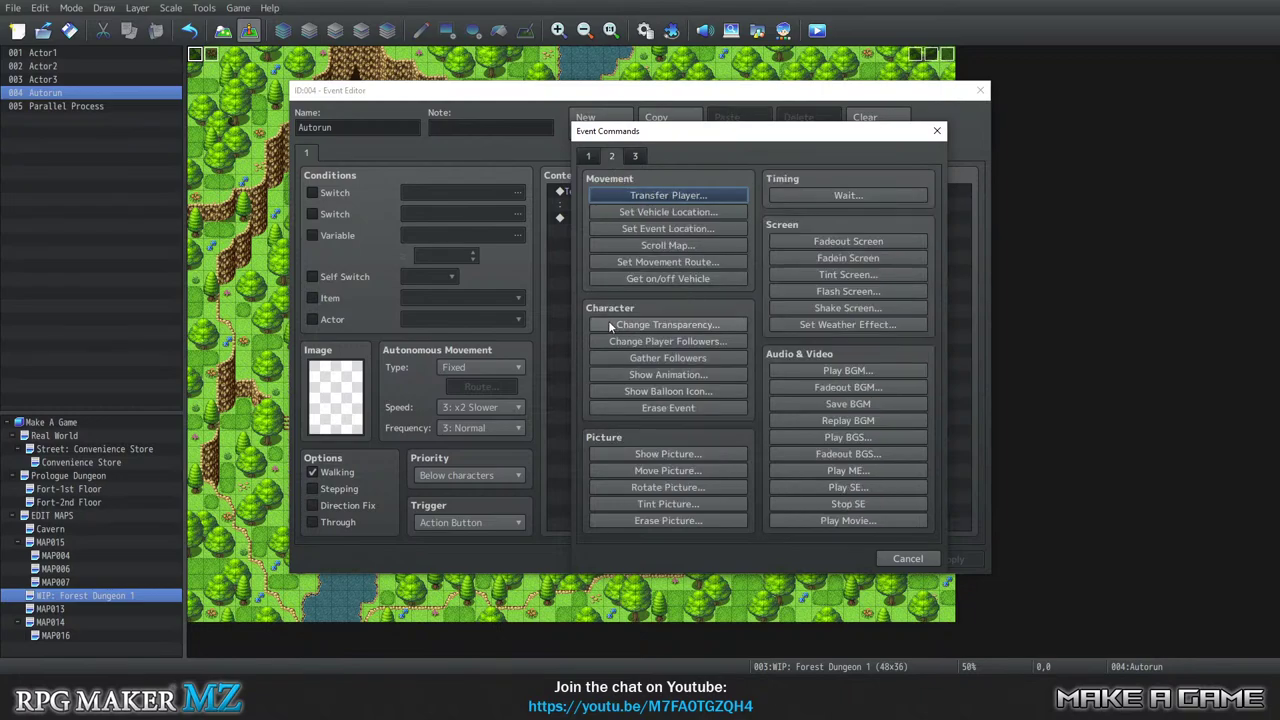
{"action": "left_click", "coordinate": [666, 229]}
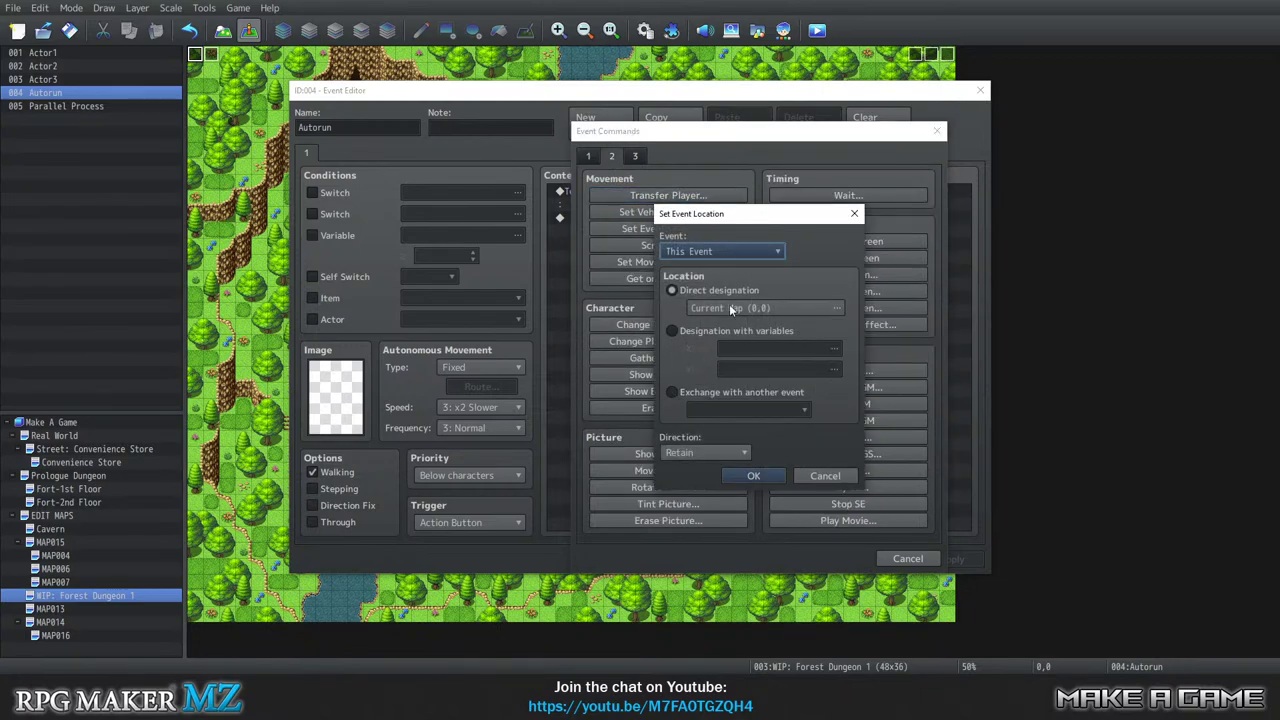
{"action": "left_click", "coordinate": [726, 251]}
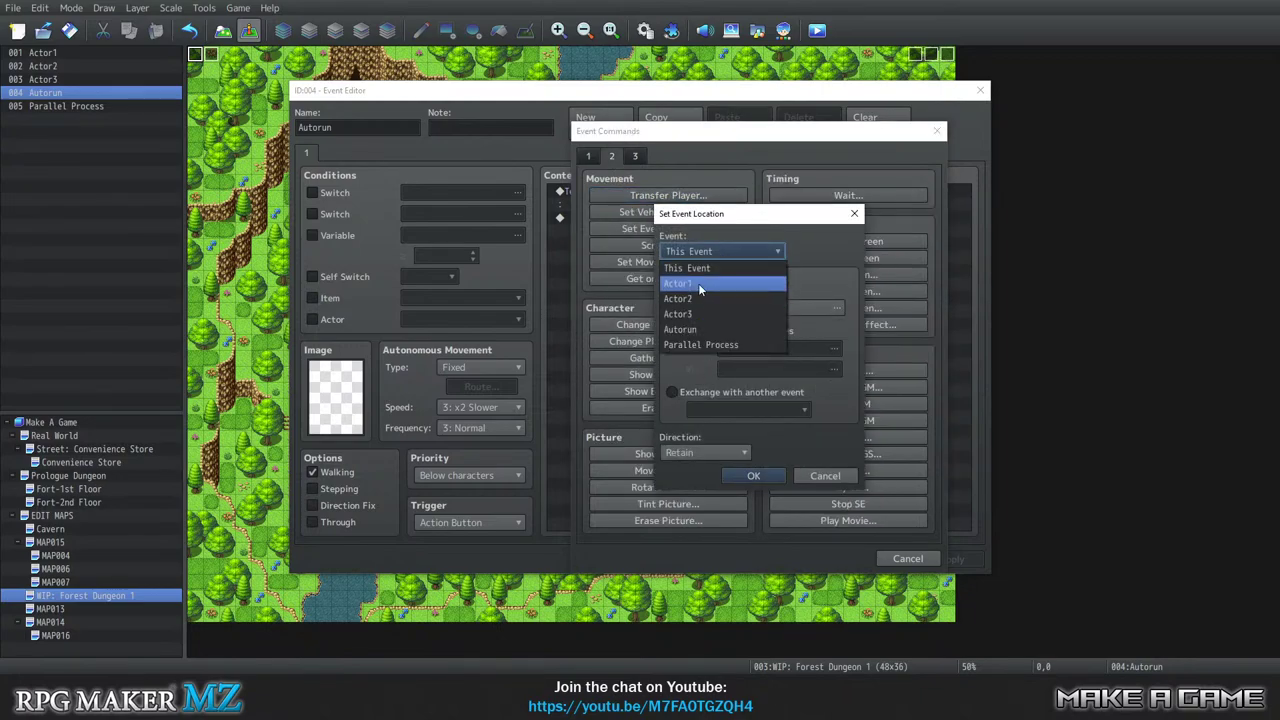
{"action": "left_click", "coordinate": [698, 283]}
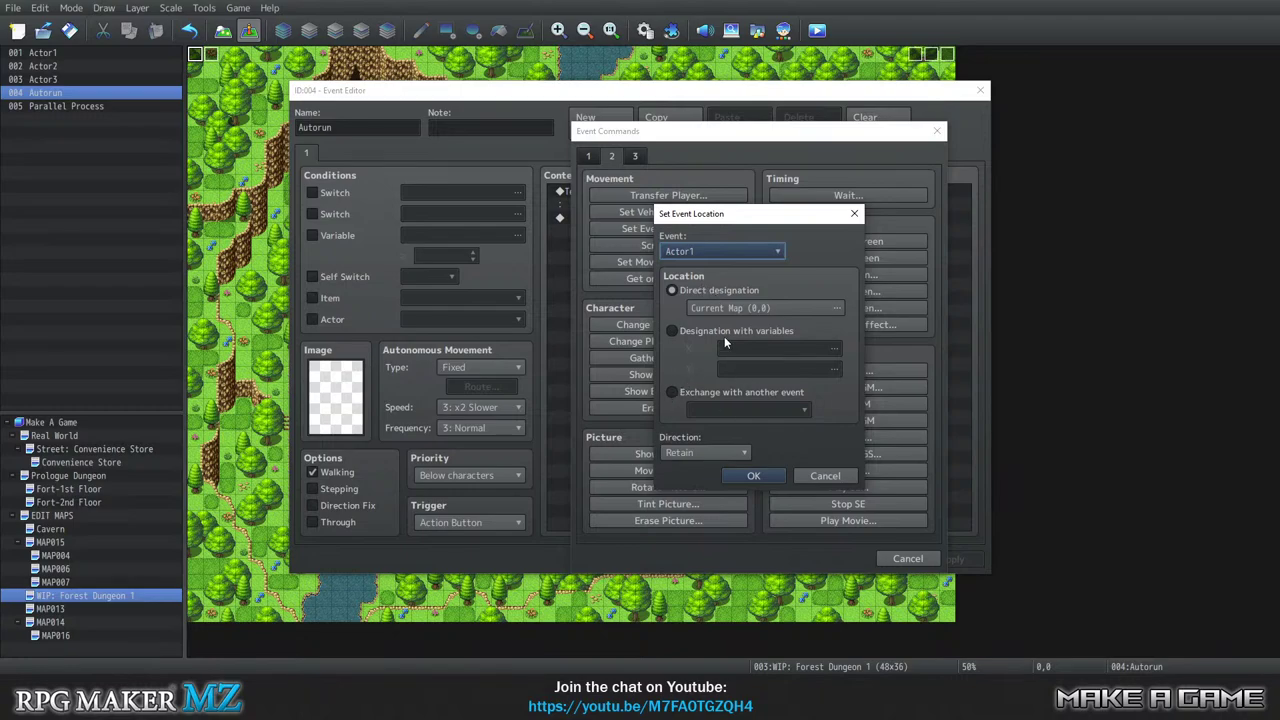
Set Actor1's location to tile 35,12 below the eastern cave entrance with direction Up, and add the command.
{"action": "left_click", "coordinate": [754, 309]}
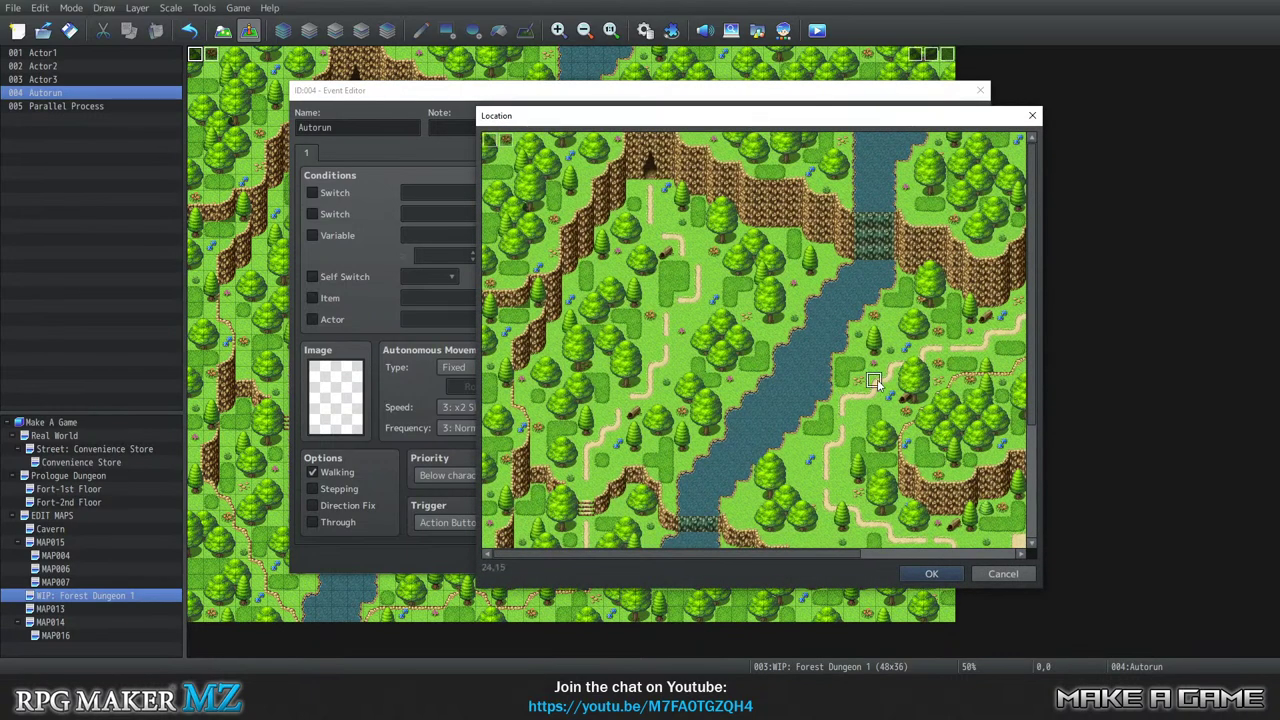
{"action": "left_click_drag", "start_coordinate": [800, 553], "coordinate": [960, 552]}
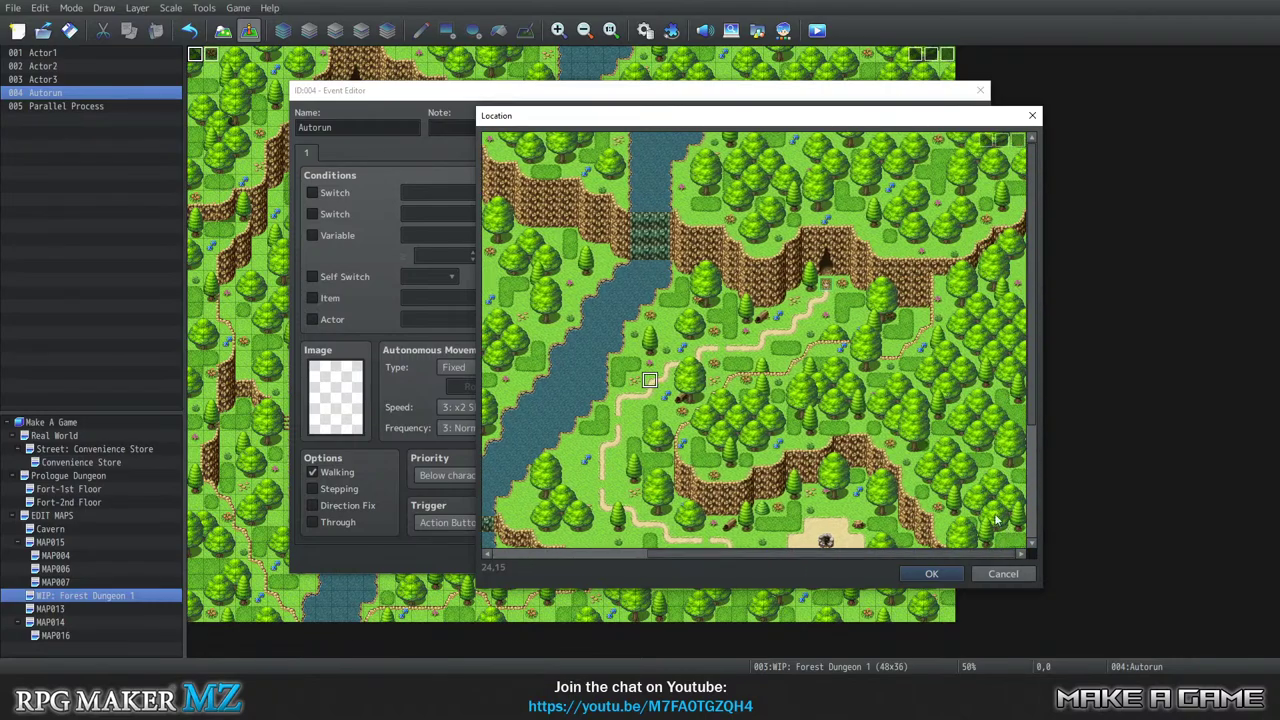
{"action": "left_click", "coordinate": [825, 333]}
{"action": "left_click", "coordinate": [918, 573]}
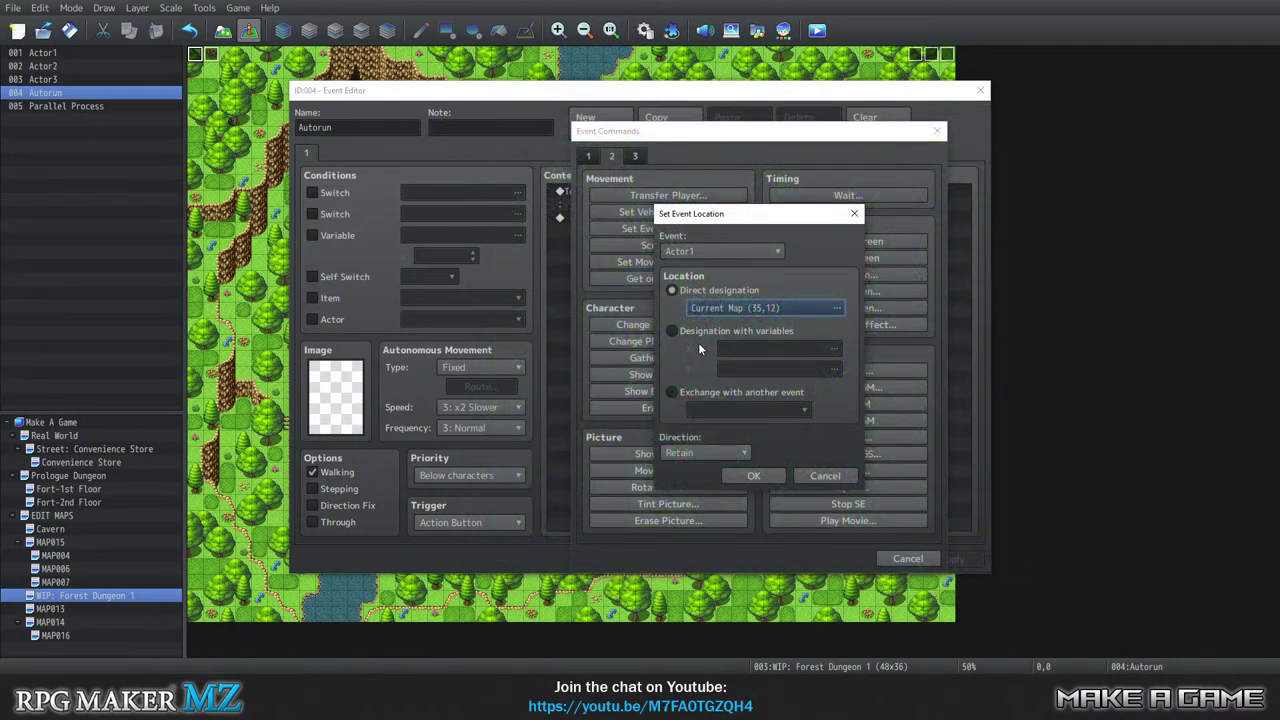
{"action": "left_click", "coordinate": [713, 454]}
{"action": "left_click", "coordinate": [713, 454]}
{"action": "left_click", "coordinate": [713, 454]}
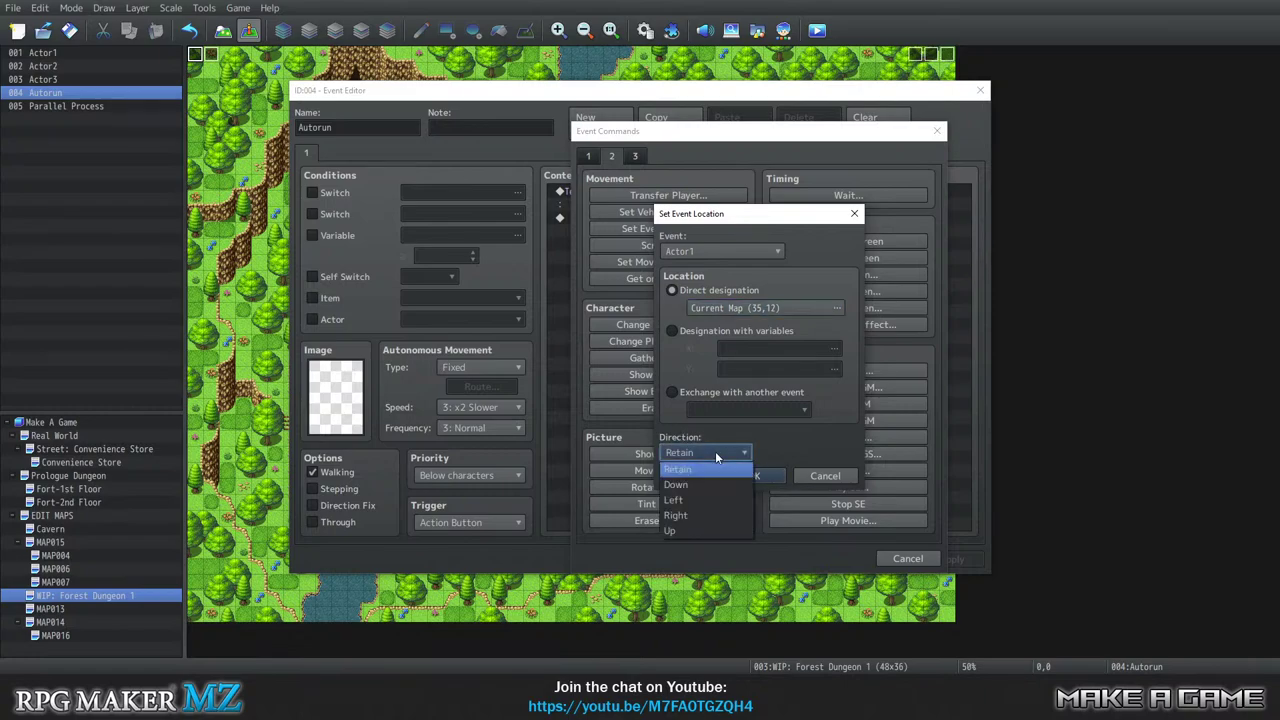
{"action": "left_click", "coordinate": [682, 531]}
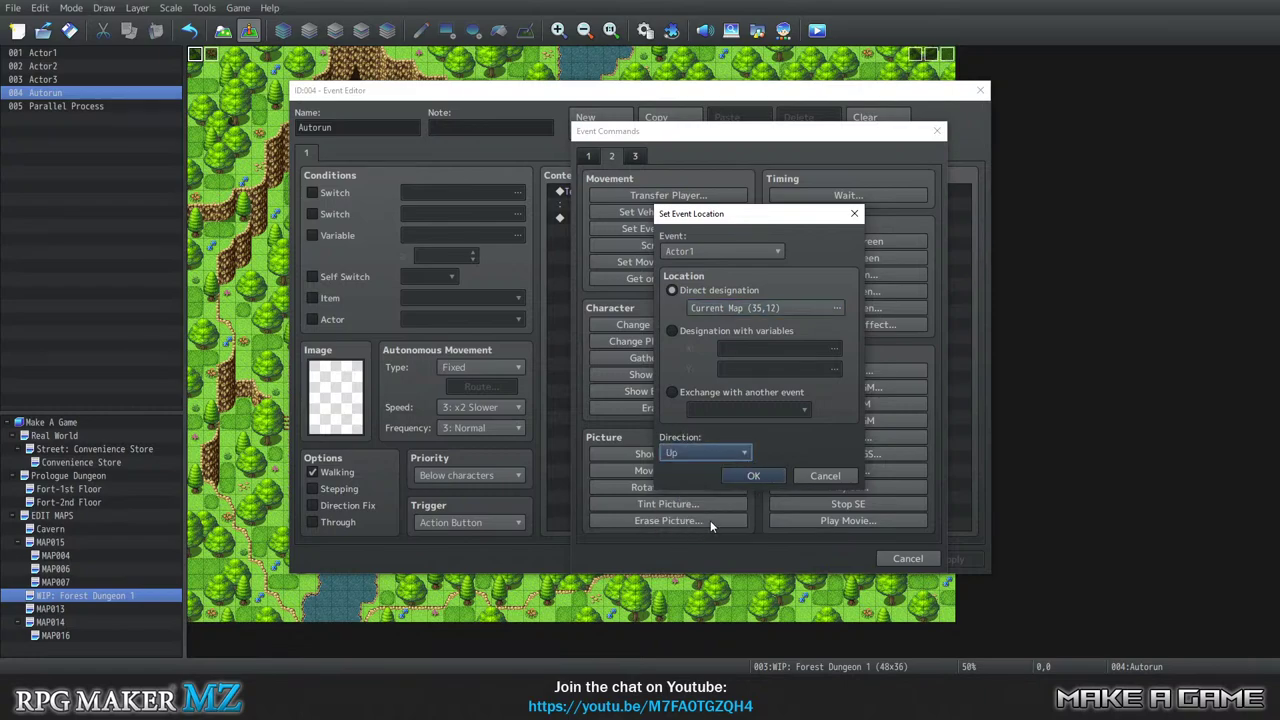
{"action": "left_click", "coordinate": [754, 476]}
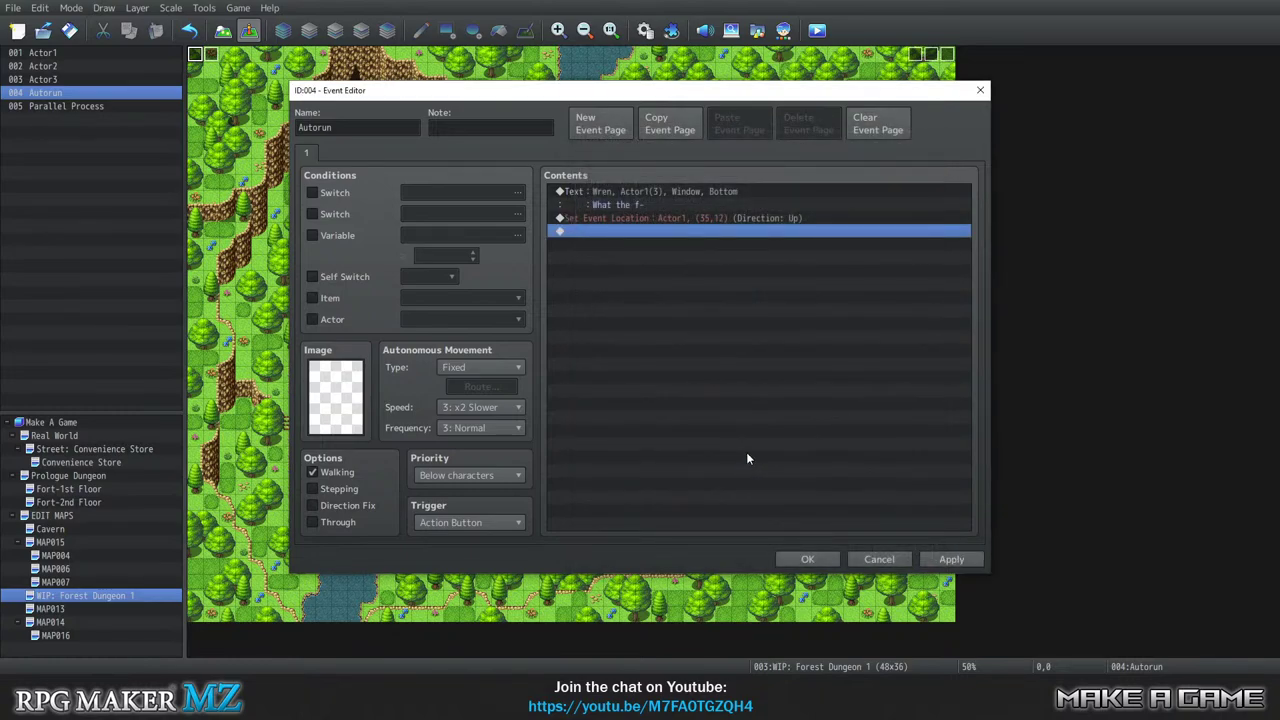
Start a Set Movement Route command for Actor1 after the event location command.
{"action": "double_click", "coordinate": [619, 232]}
{"action": "left_click", "coordinate": [588, 156]}
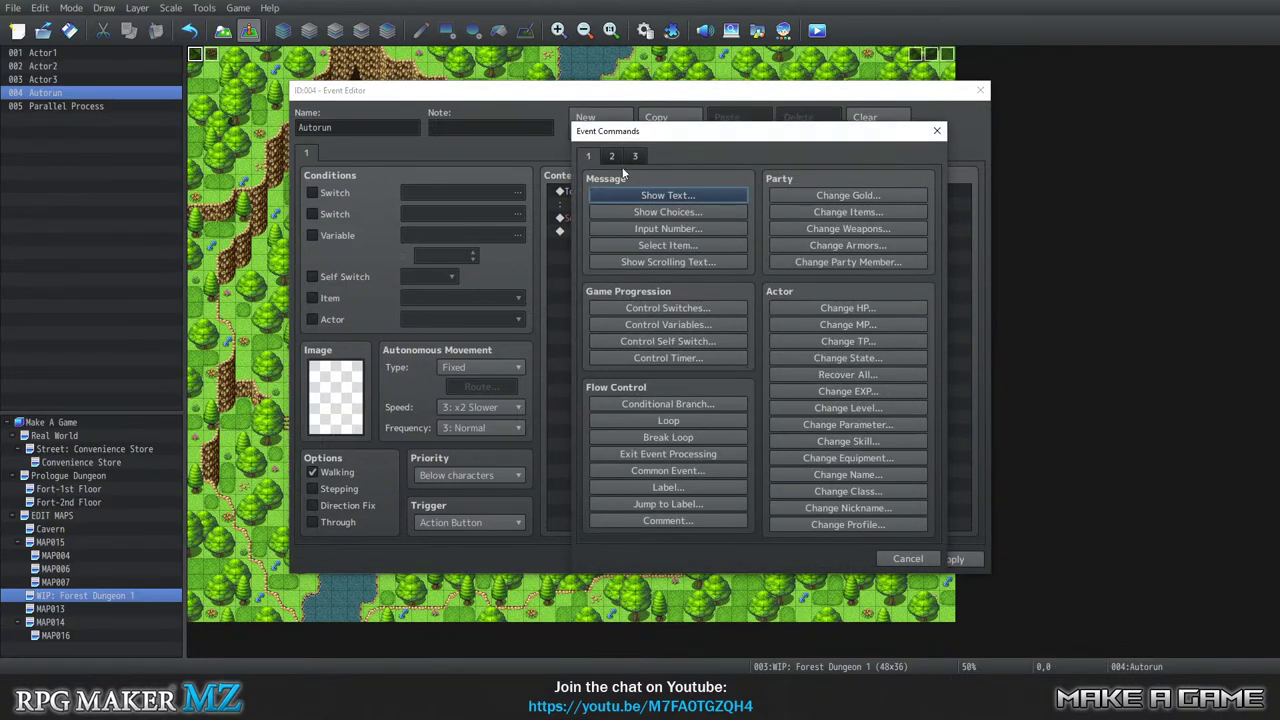
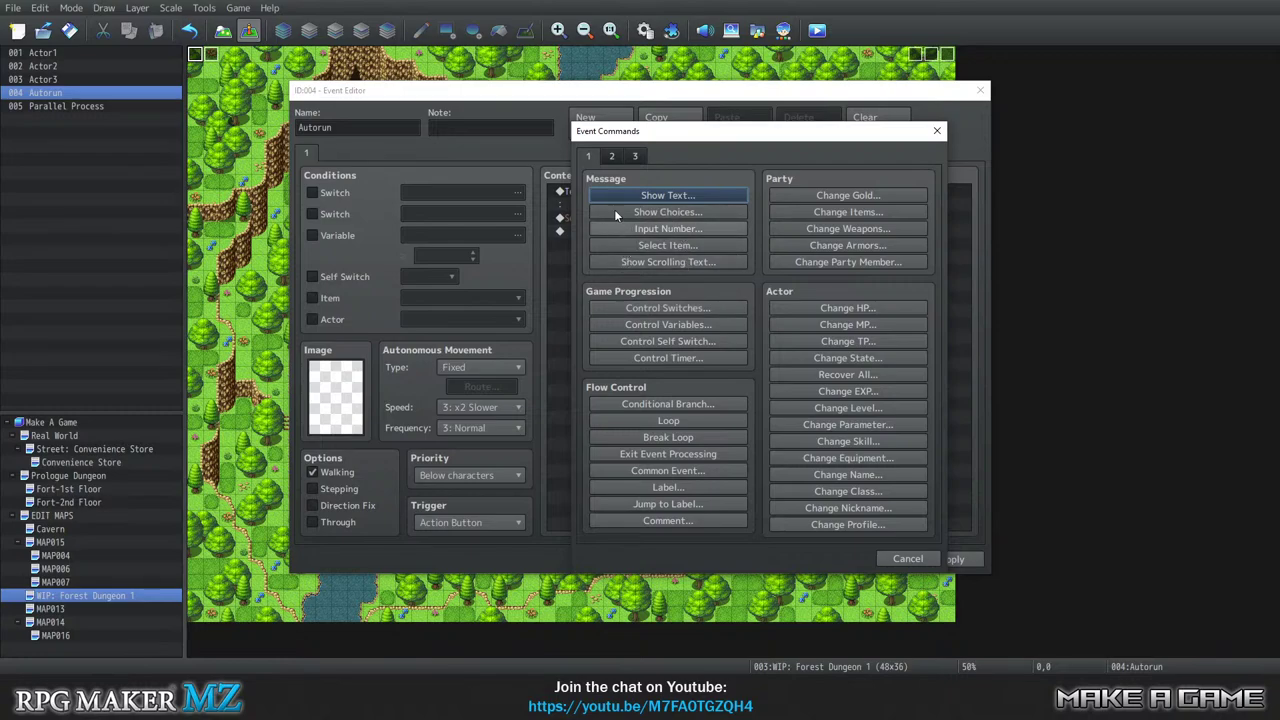
{"action": "left_click", "coordinate": [612, 156]}
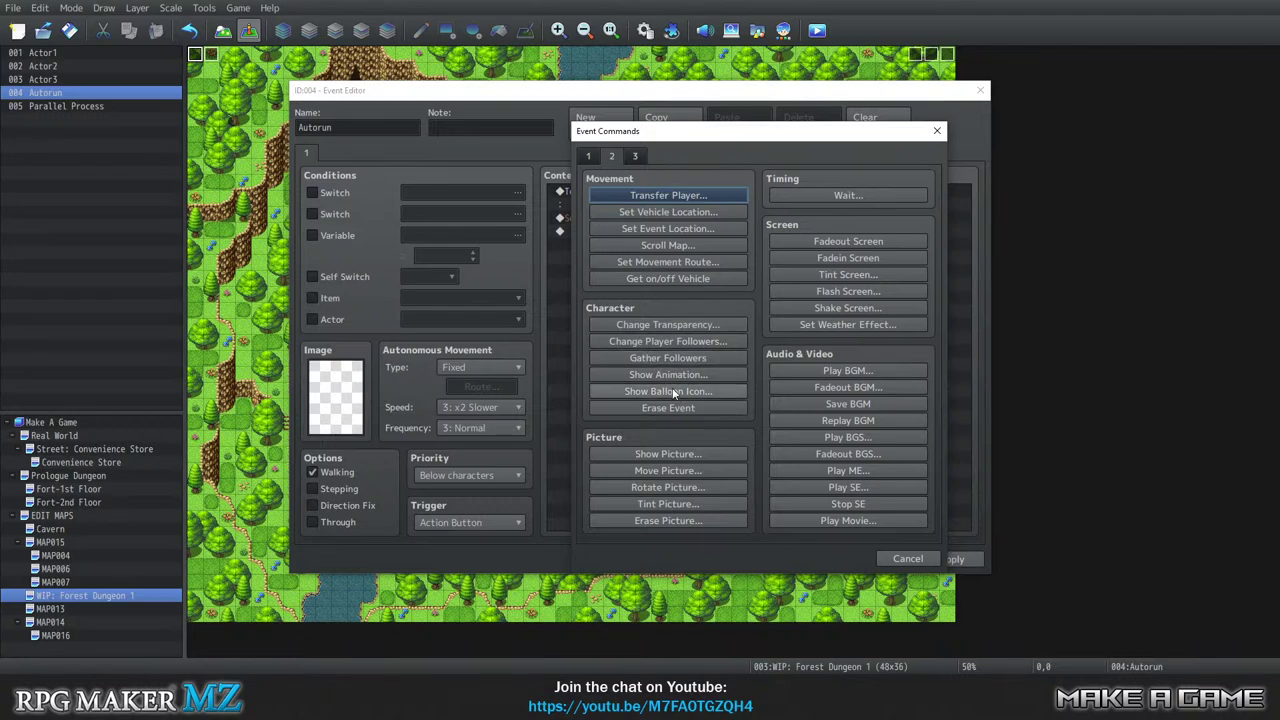
{"action": "left_click", "coordinate": [668, 262]}
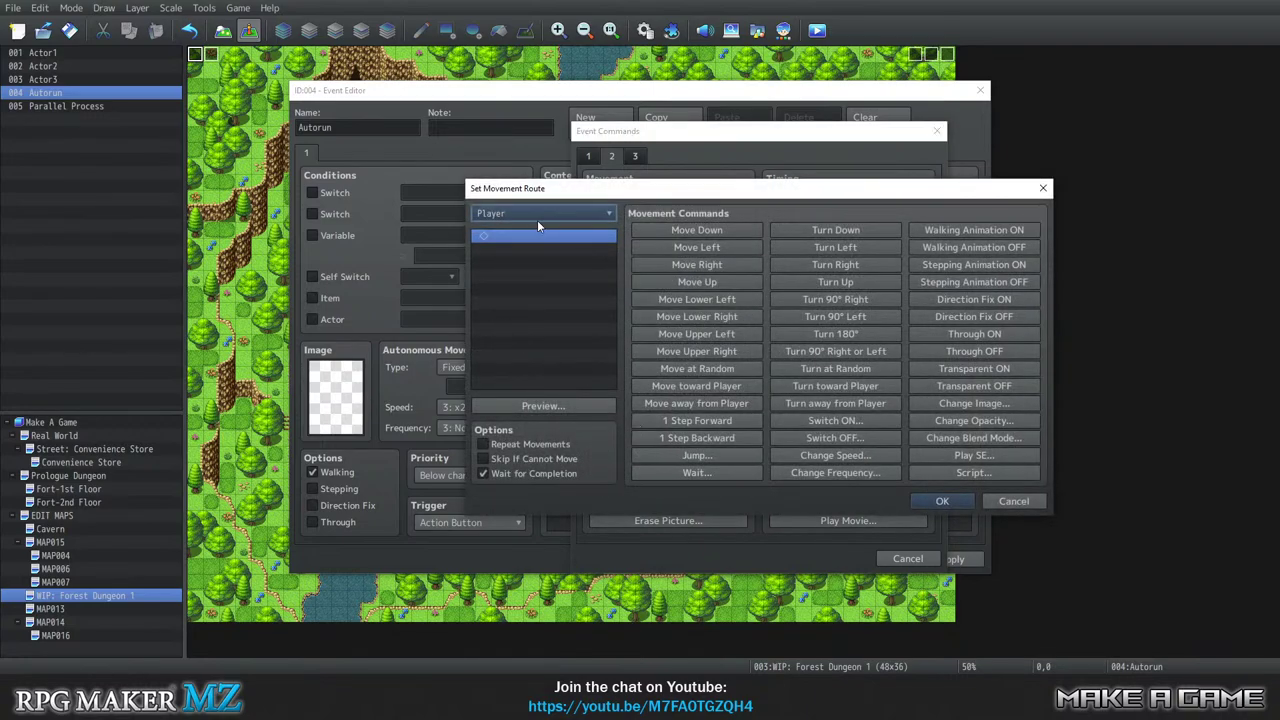
{"action": "left_click", "coordinate": [537, 220]}
{"action": "left_click", "coordinate": [517, 262]}
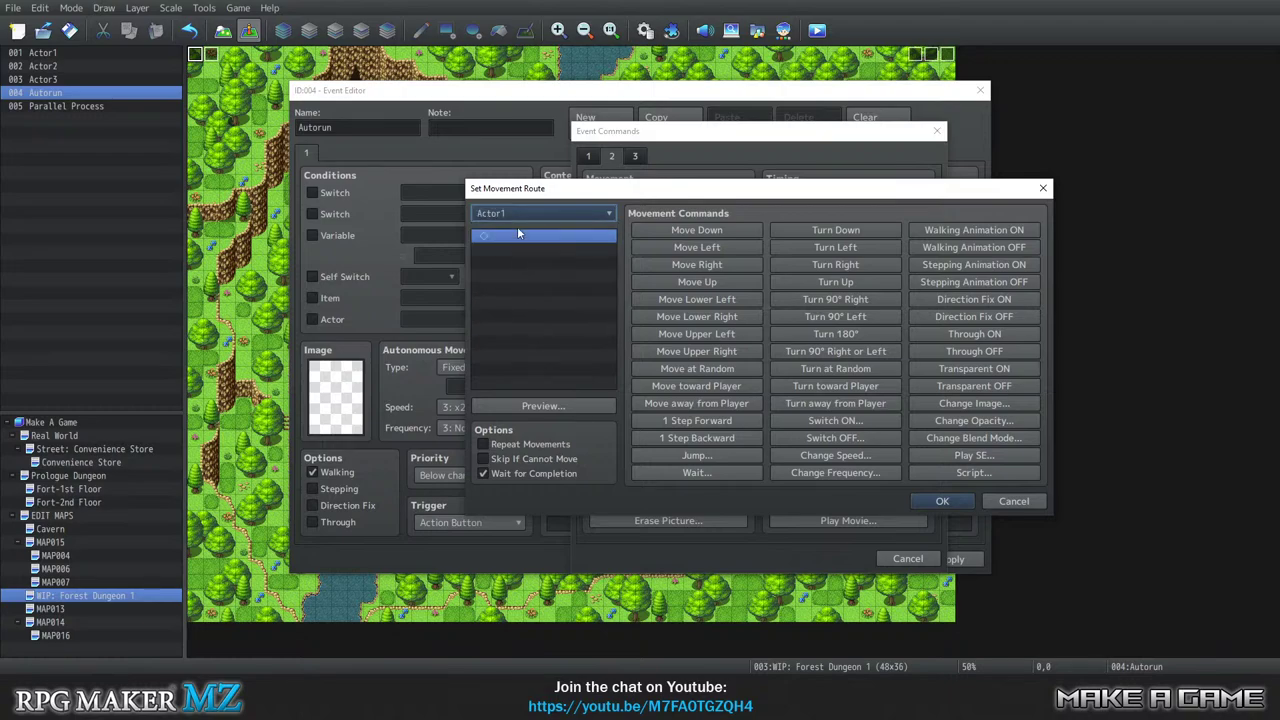
{"action": "left_click", "coordinate": [518, 214]}
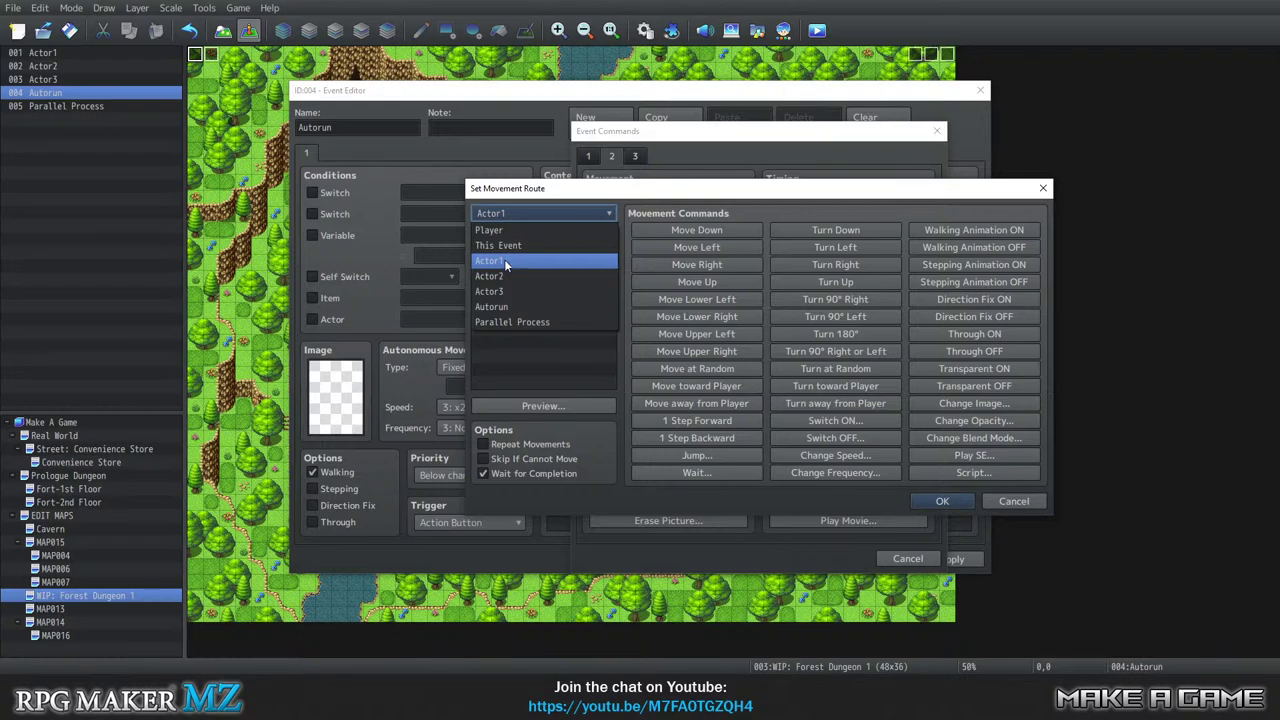
{"action": "left_click", "coordinate": [504, 259]}
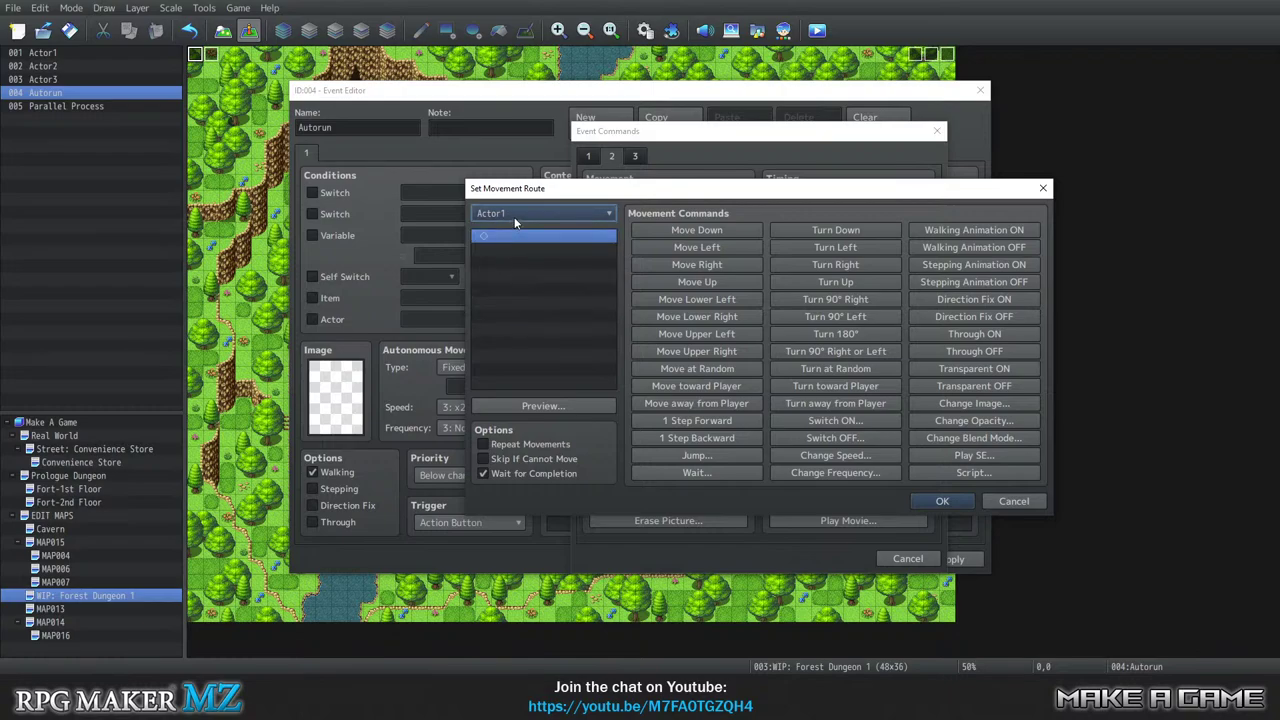
{"action": "left_click", "coordinate": [516, 214]}
{"action": "left_click", "coordinate": [506, 262]}
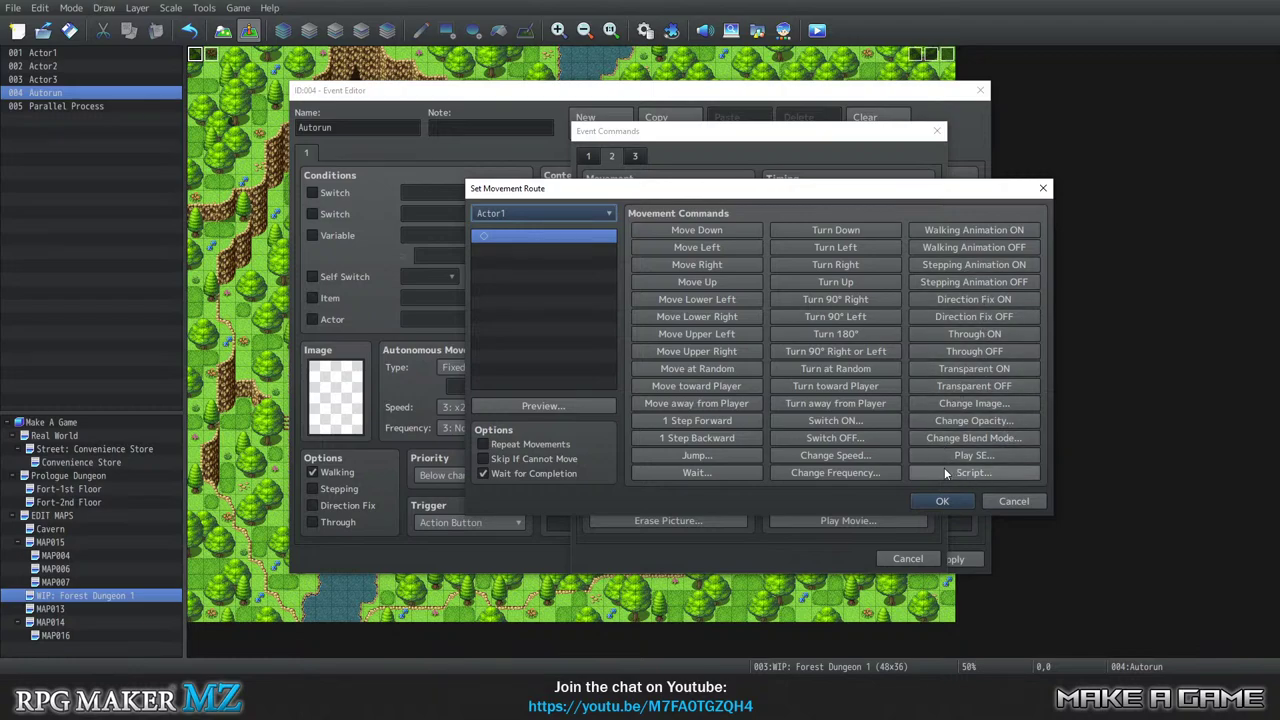
Add a Change Image command to Actor1's route using the yellow cat from the Nature character sheet.
{"action": "left_click", "coordinate": [967, 404]}
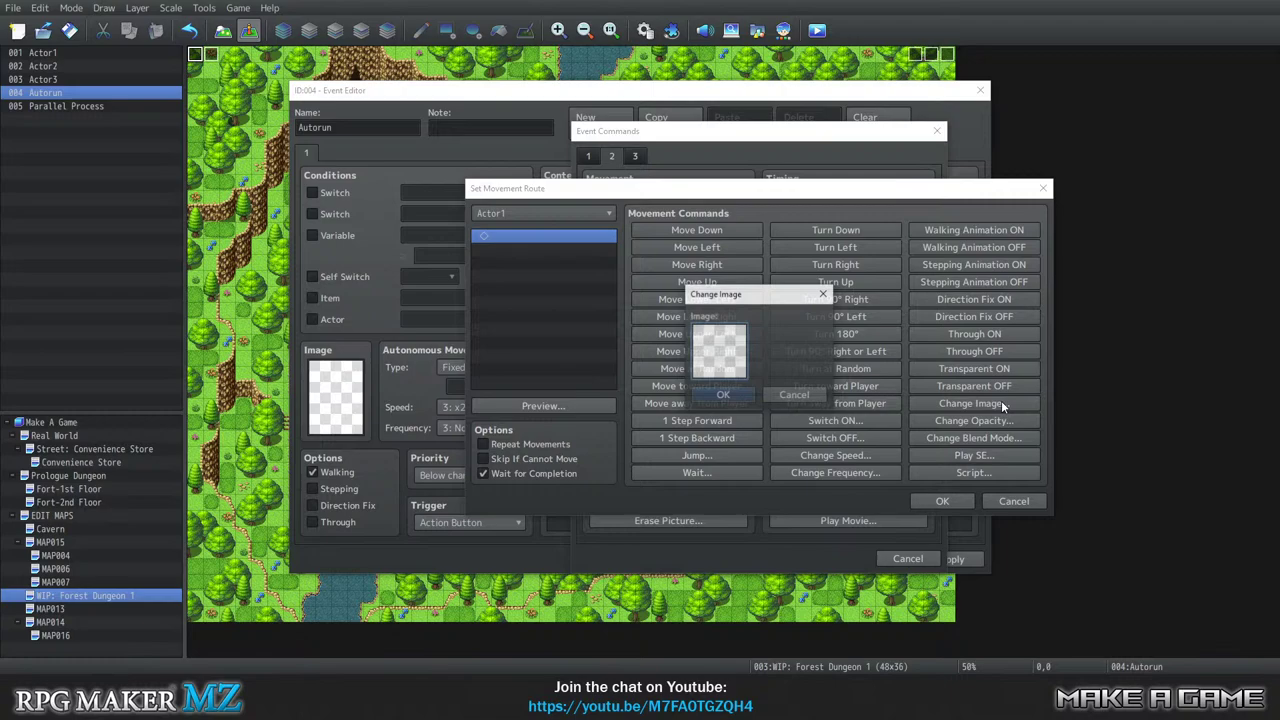
{"action": "double_click", "coordinate": [731, 346]}
{"action": "scroll", "coordinate": [548, 278], "scroll_direction": "down", "scroll_amount": 2}
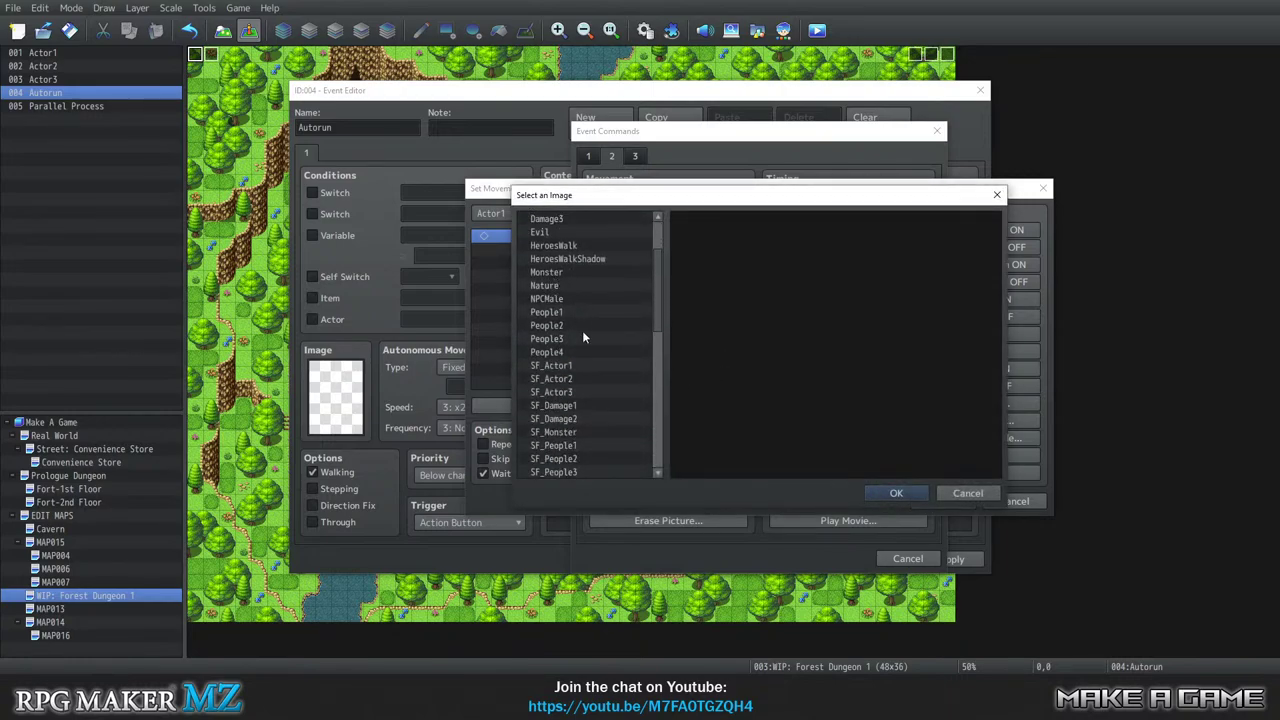
{"action": "scroll", "coordinate": [570, 300], "scroll_direction": "down", "scroll_amount": 1}
{"action": "left_click", "coordinate": [562, 272]}
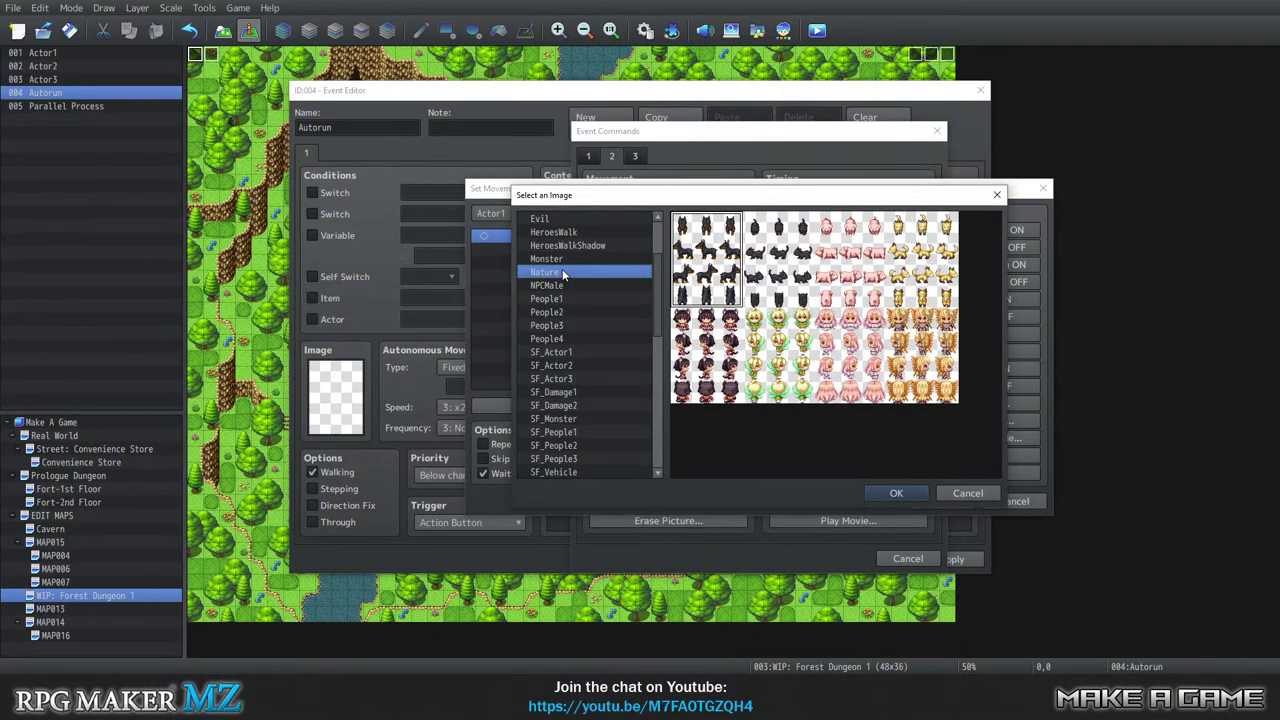
{"action": "left_click", "coordinate": [921, 300]}
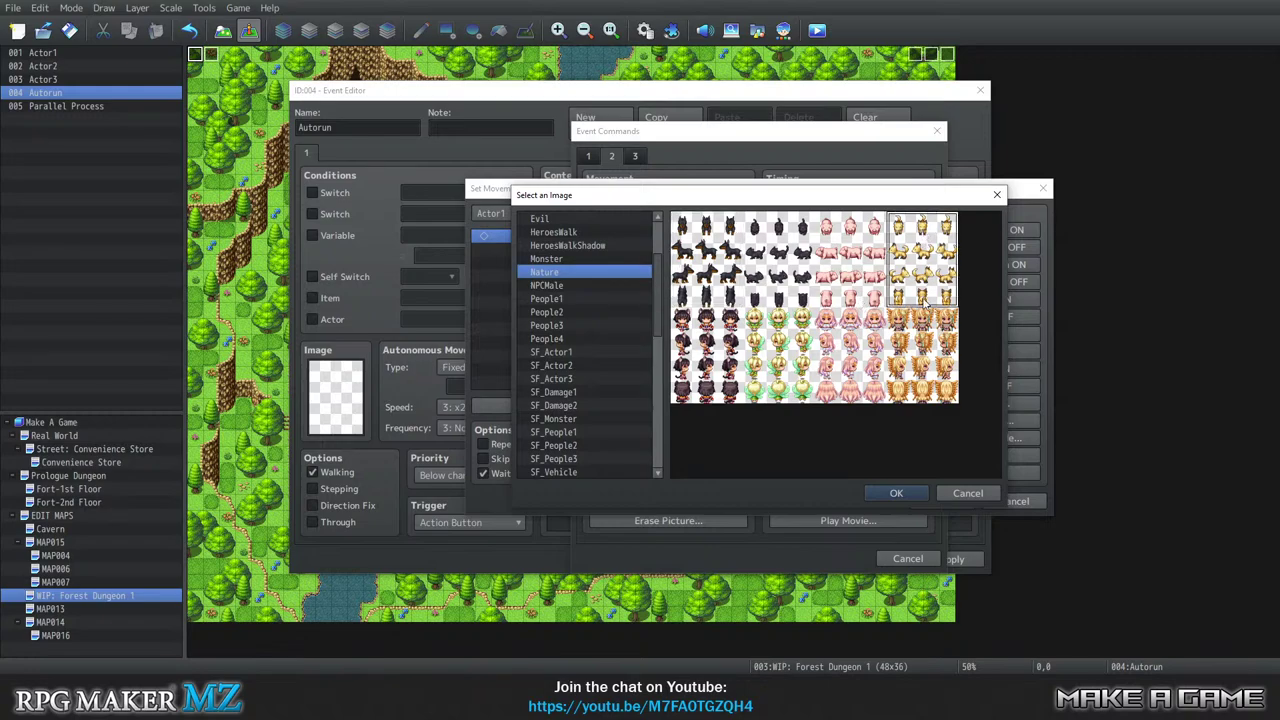
{"action": "left_click", "coordinate": [893, 494]}
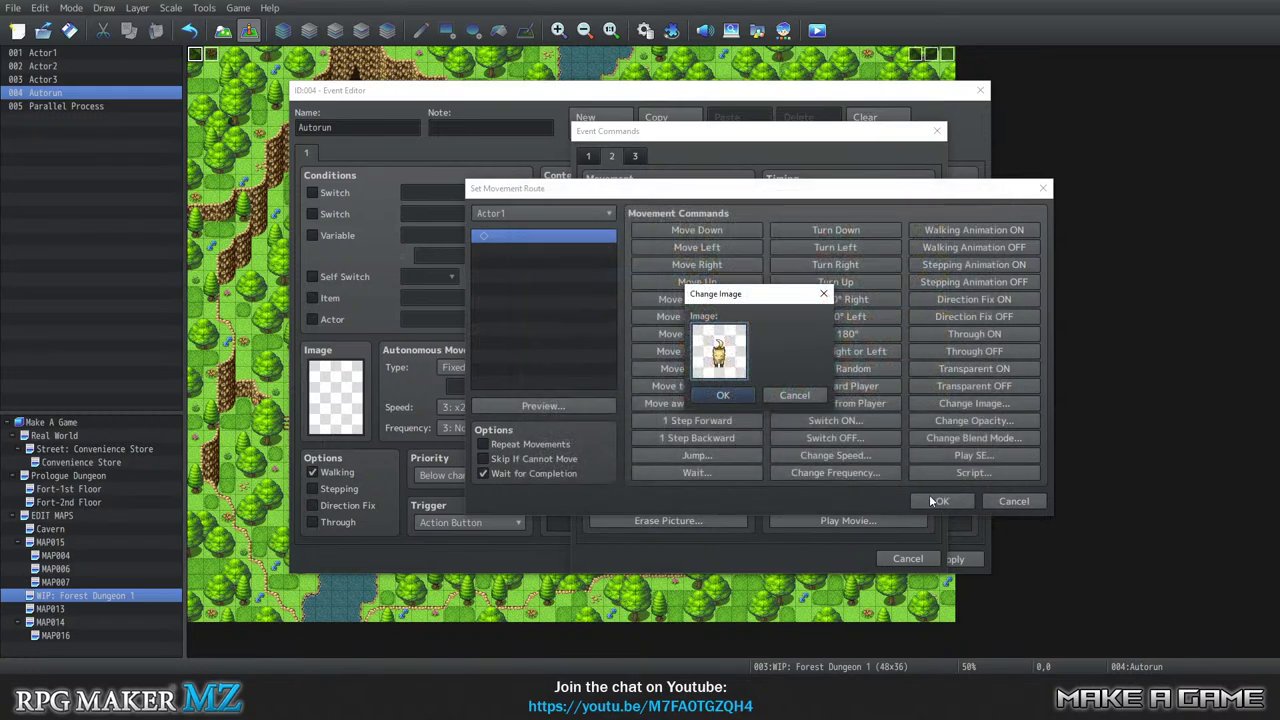
{"action": "left_click", "coordinate": [740, 397]}
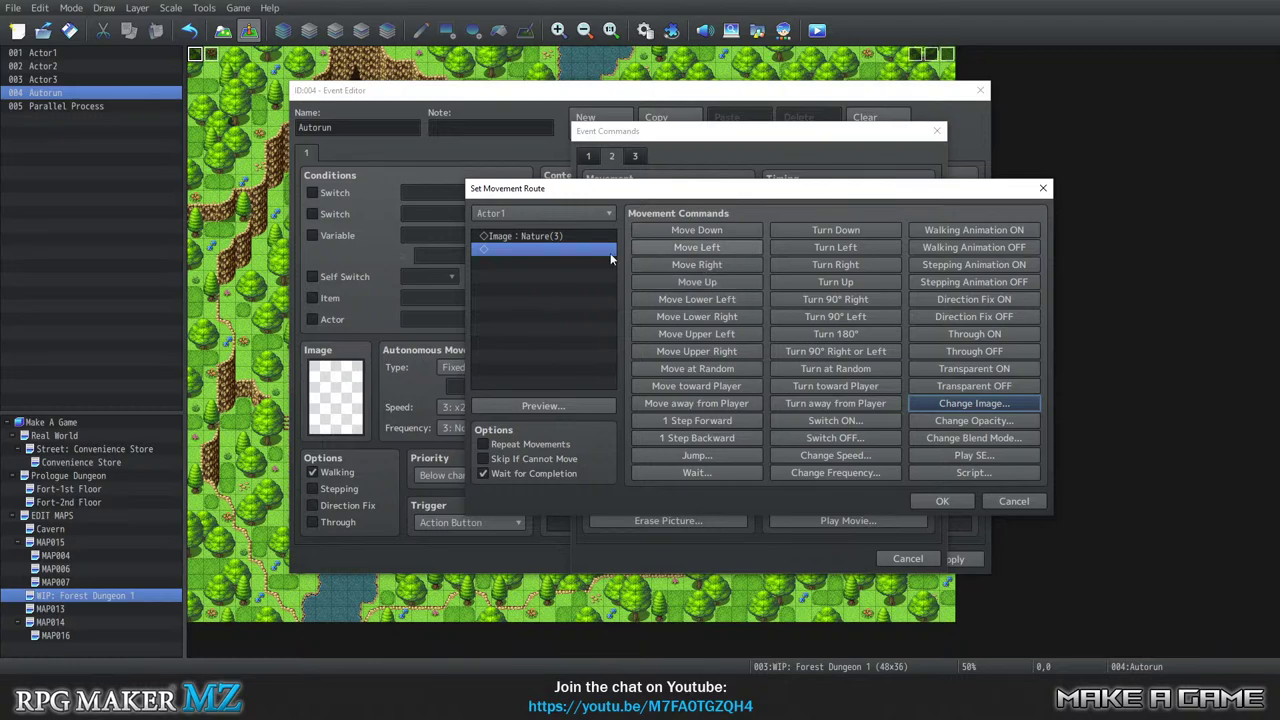
Add one Move Up to Actor1's route, preview it from tile 35,12 and save the movement route.
{"action": "left_click", "coordinate": [697, 283]}
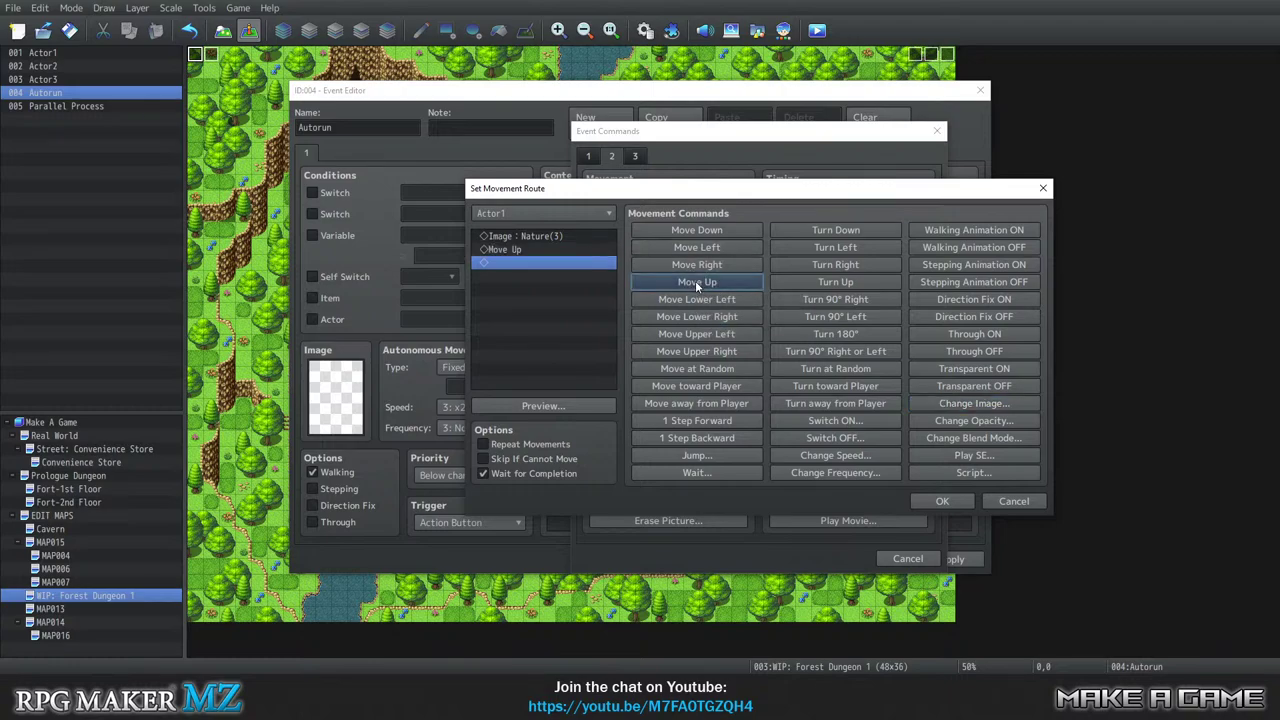
{"action": "left_click", "coordinate": [545, 405]}
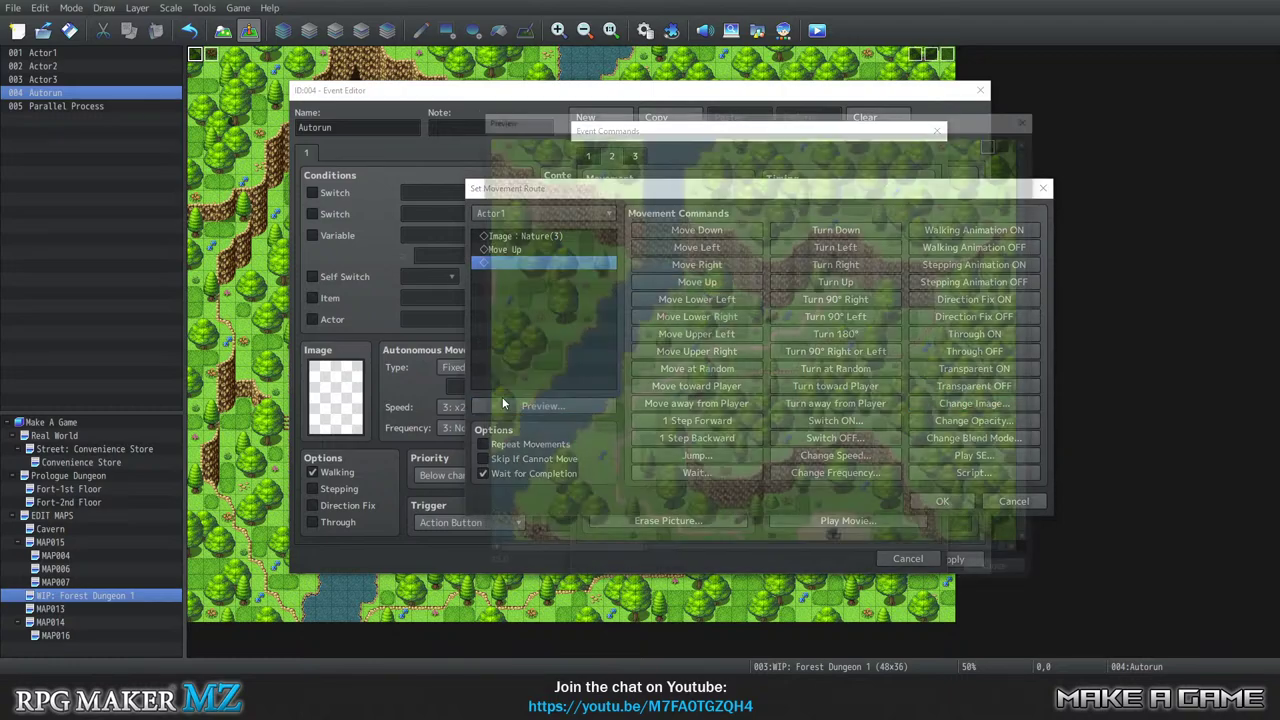
{"action": "left_click", "coordinate": [838, 333]}
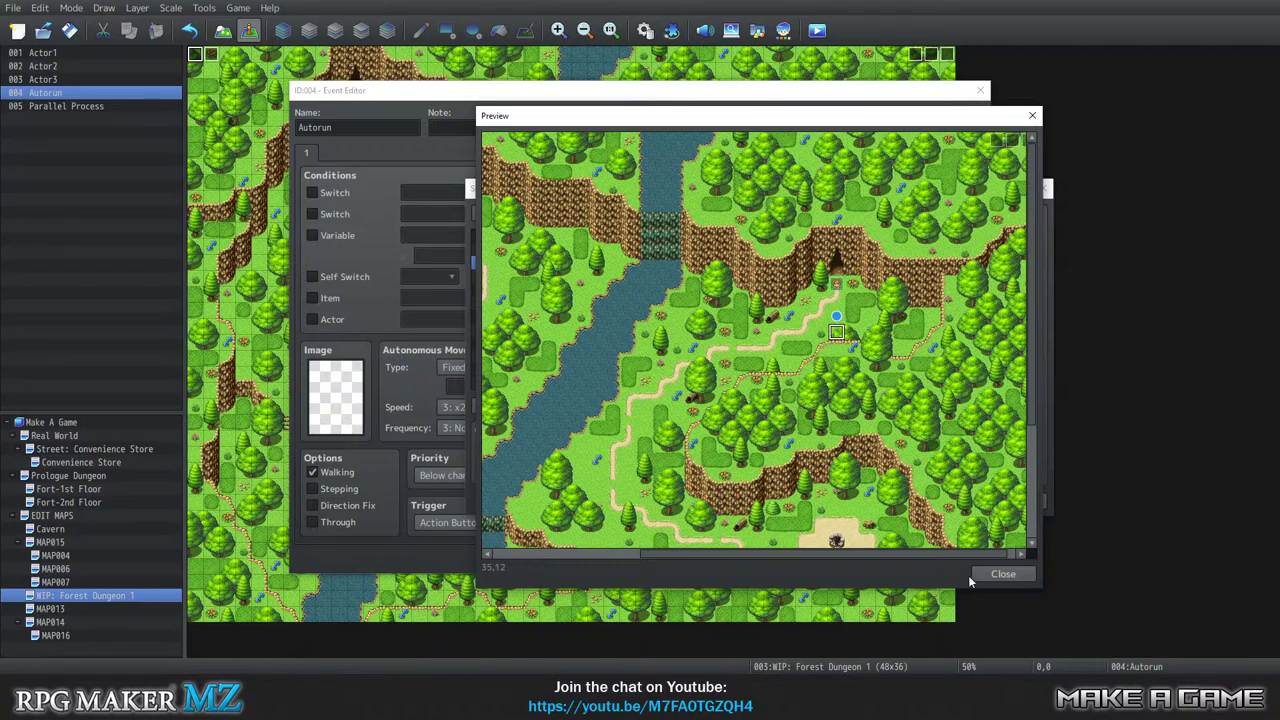
{"action": "left_click", "coordinate": [1003, 574]}
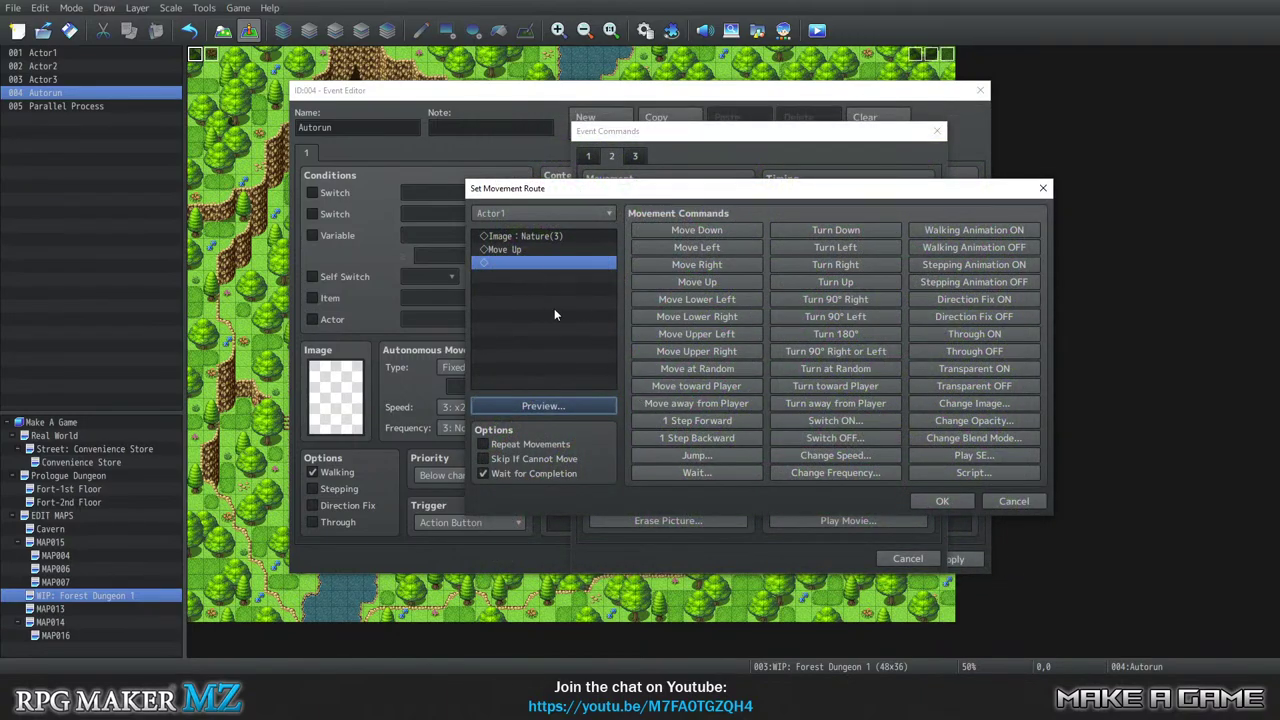
{"action": "left_click", "coordinate": [948, 502]}
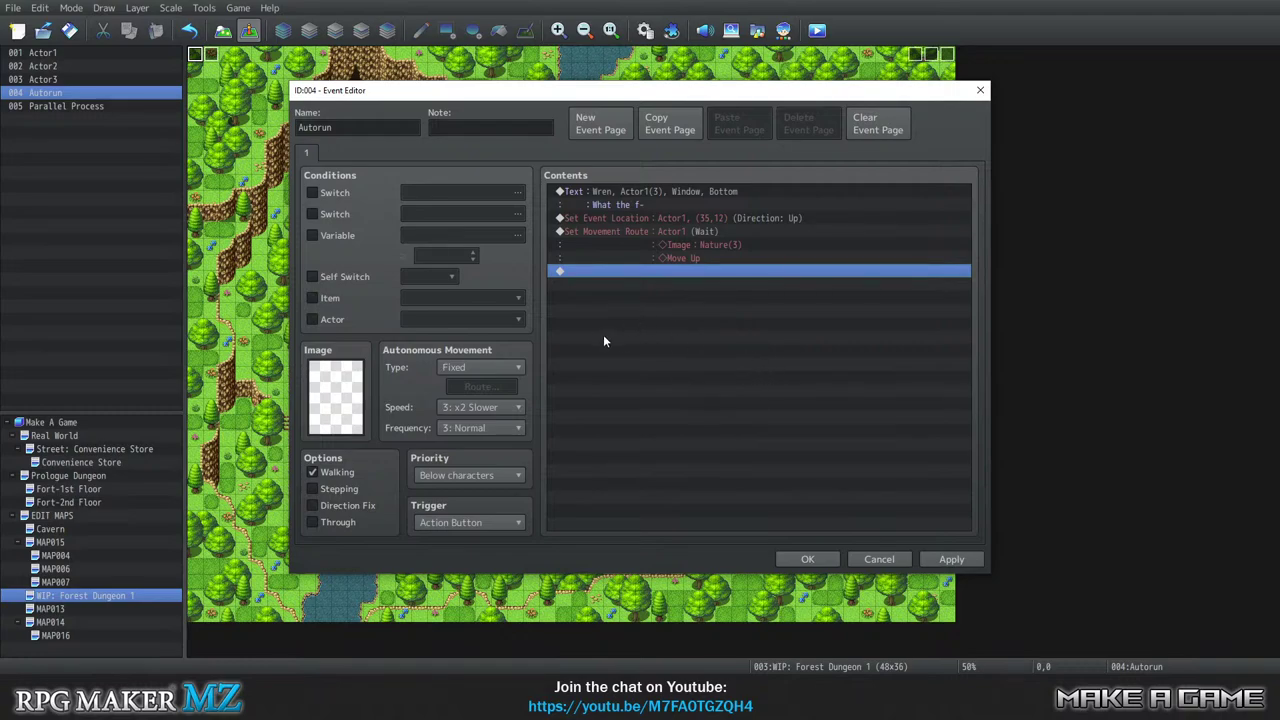
Add a Set Movement Route command for the Player after Actor1's route, containing a Jump with offset X 0, Y 0.
{"action": "double_click", "coordinate": [598, 270]}
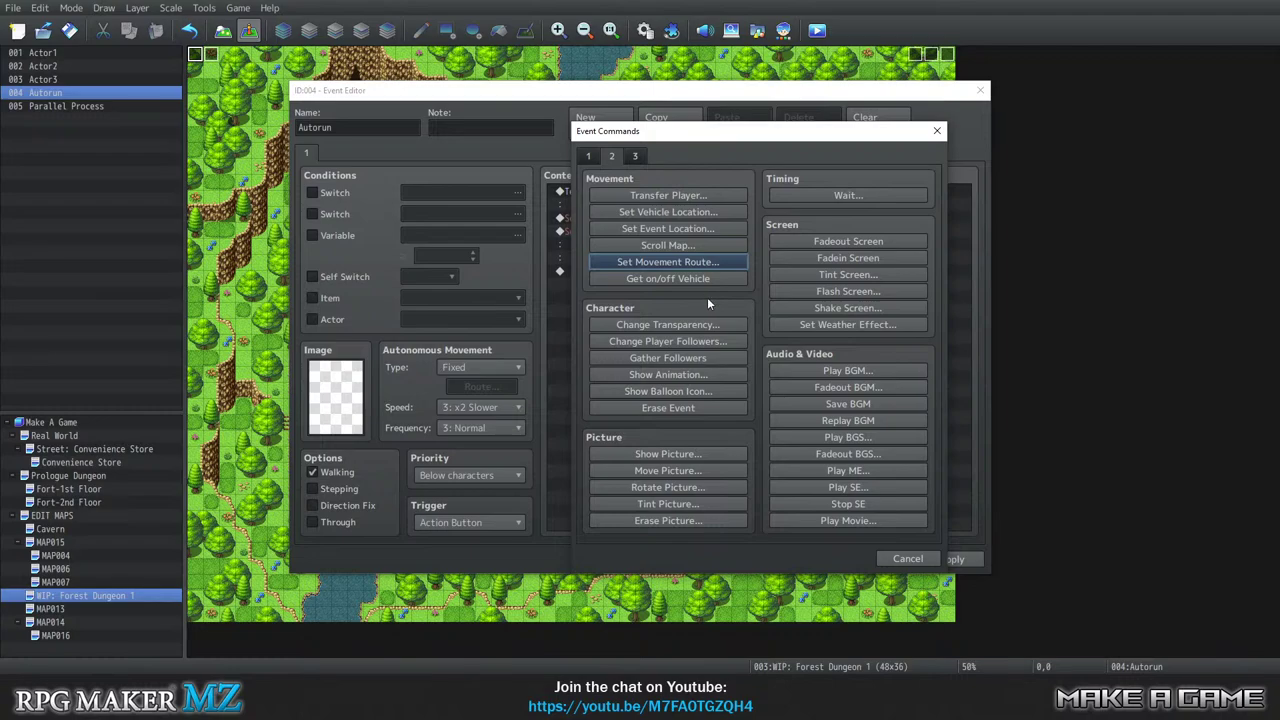
{"action": "left_click", "coordinate": [589, 156]}
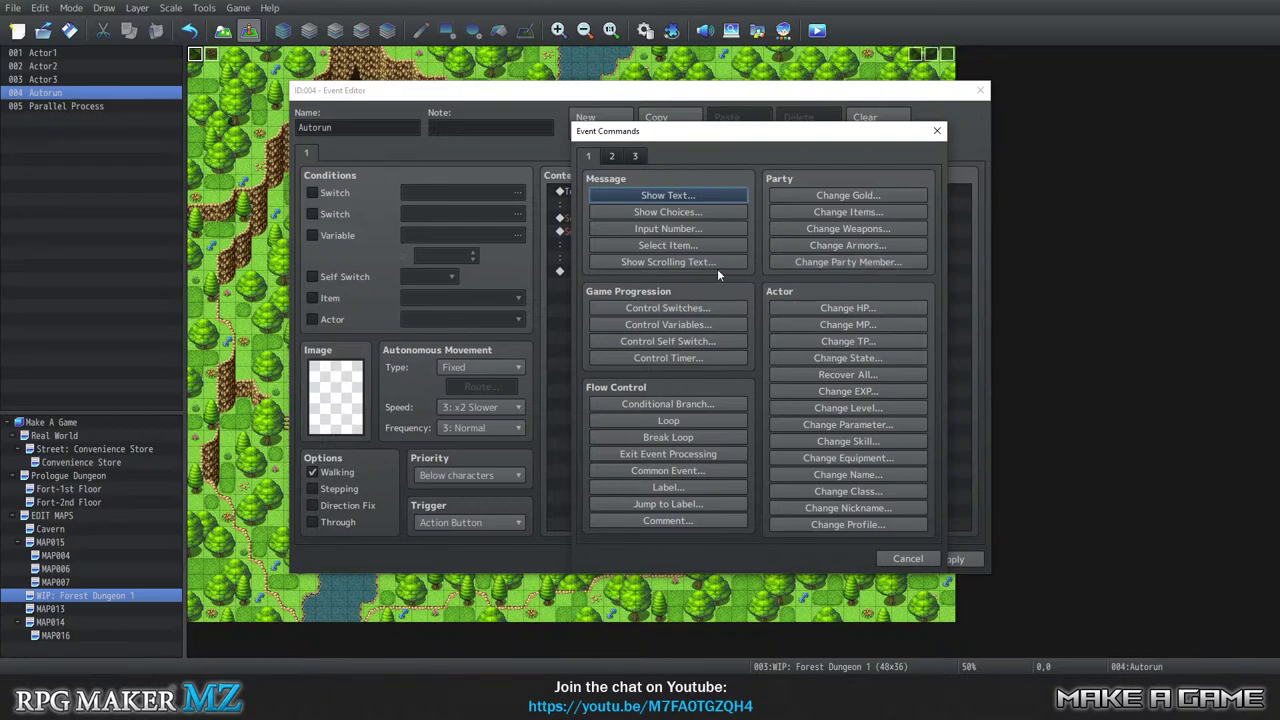
{"action": "left_click", "coordinate": [612, 157]}
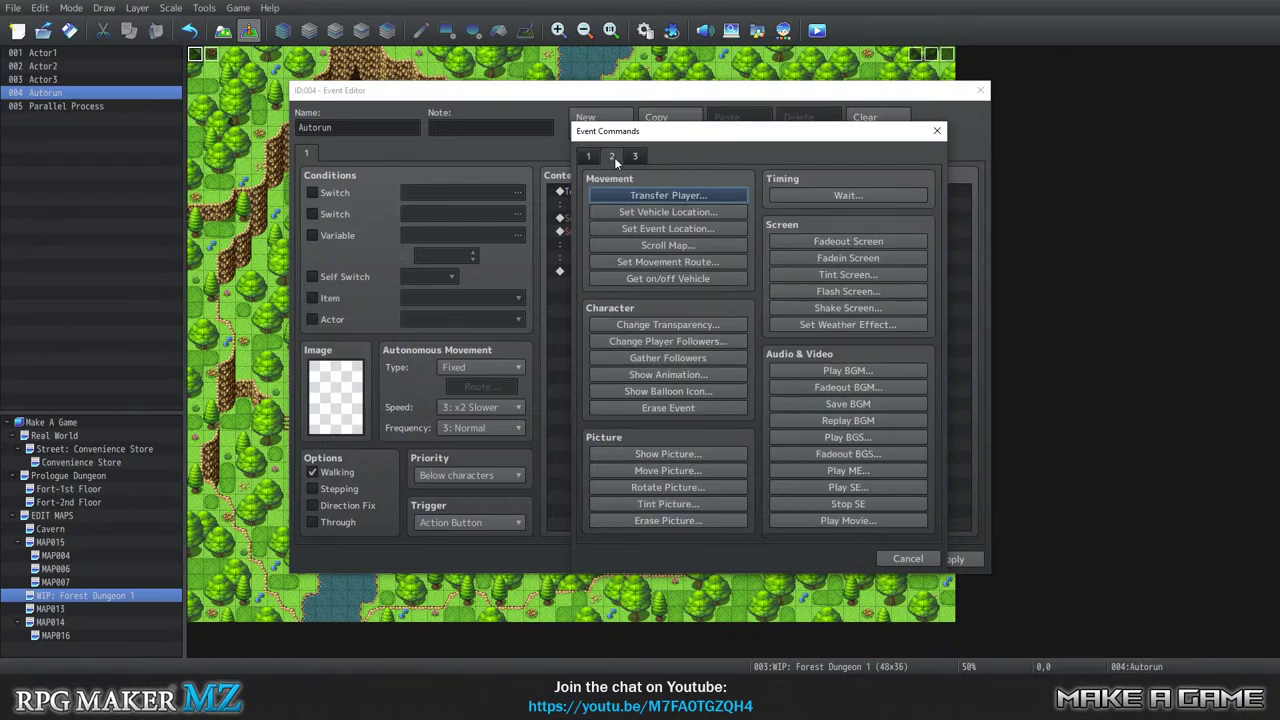
{"action": "left_click", "coordinate": [645, 262]}
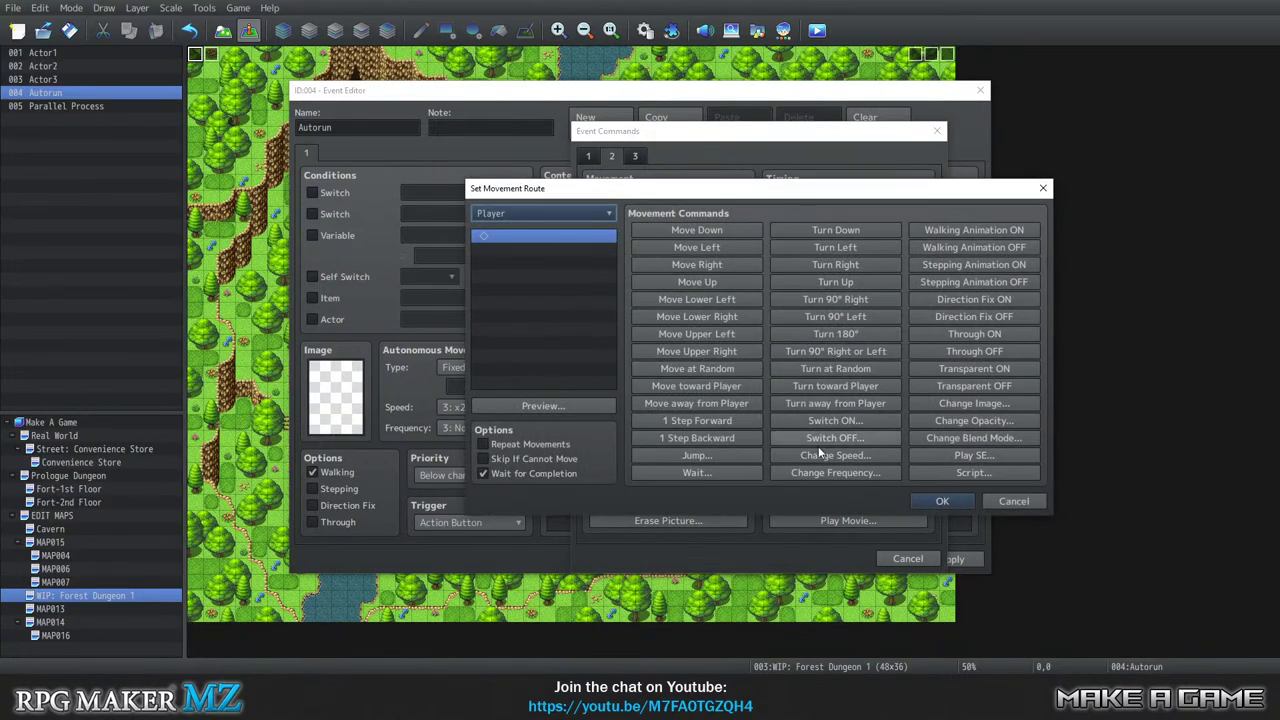
{"action": "left_click", "coordinate": [718, 459]}
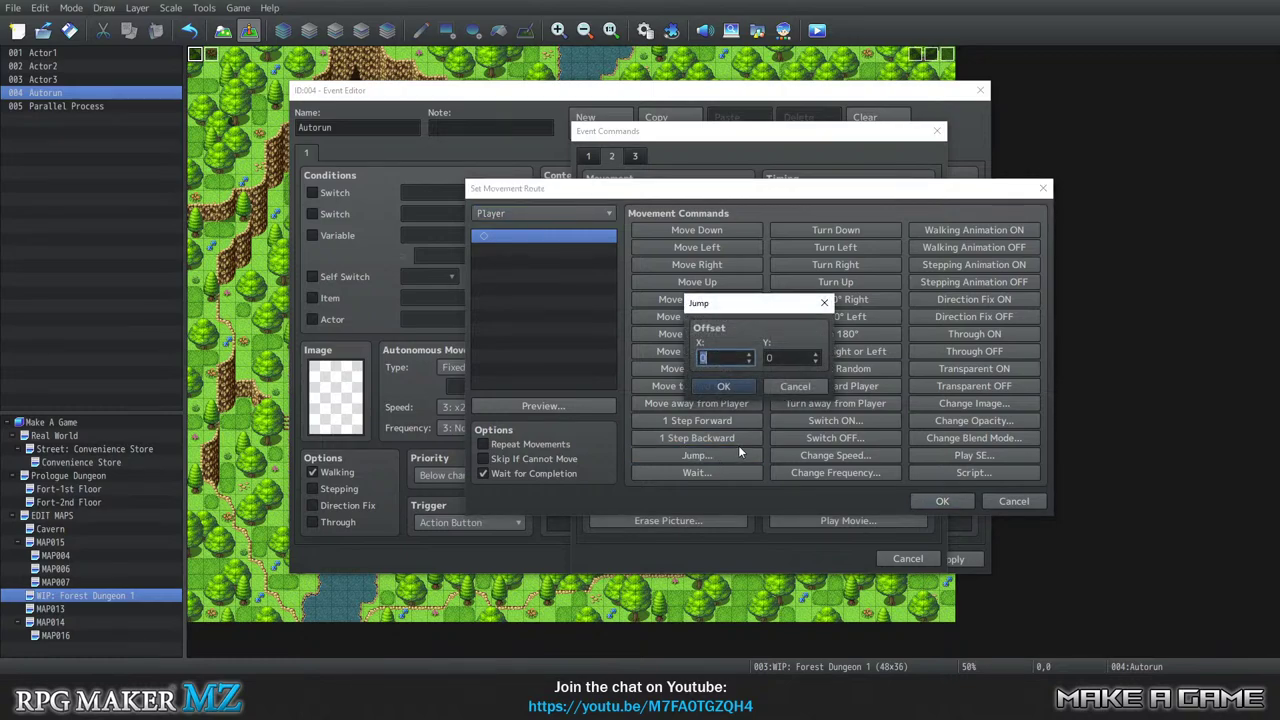
{"action": "left_click", "coordinate": [724, 387]}
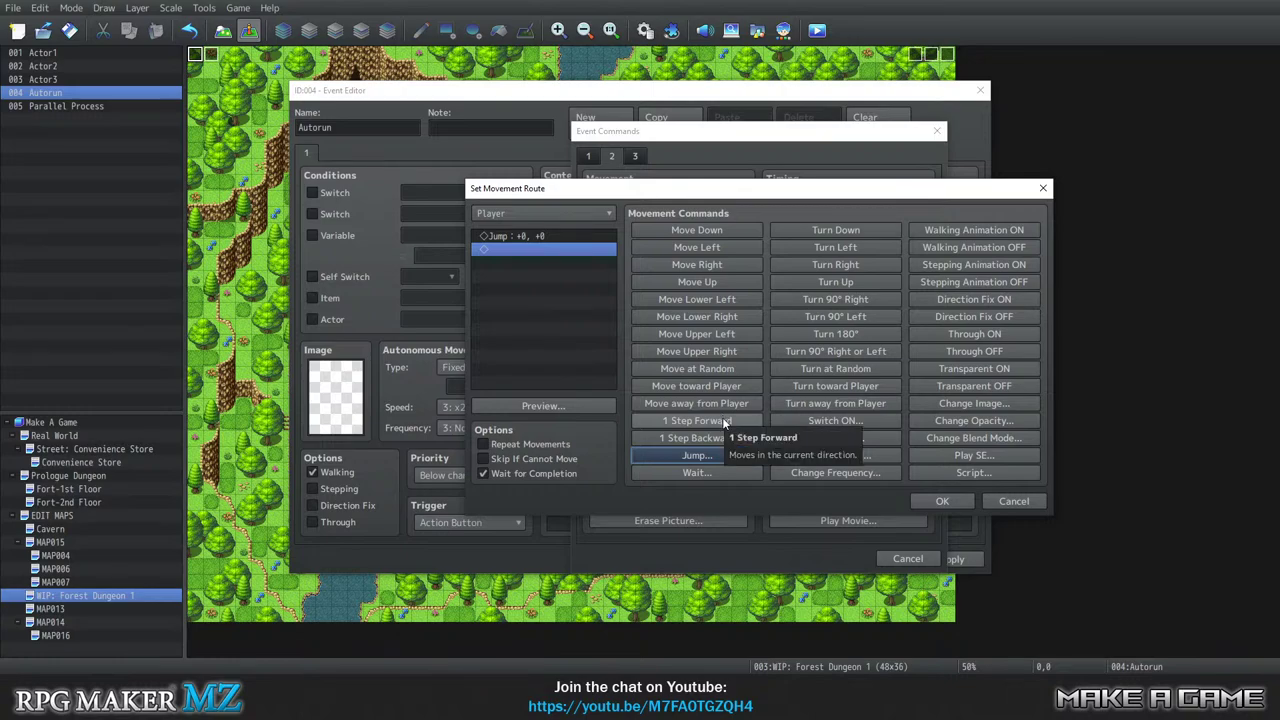
{"action": "left_click", "coordinate": [945, 502]}
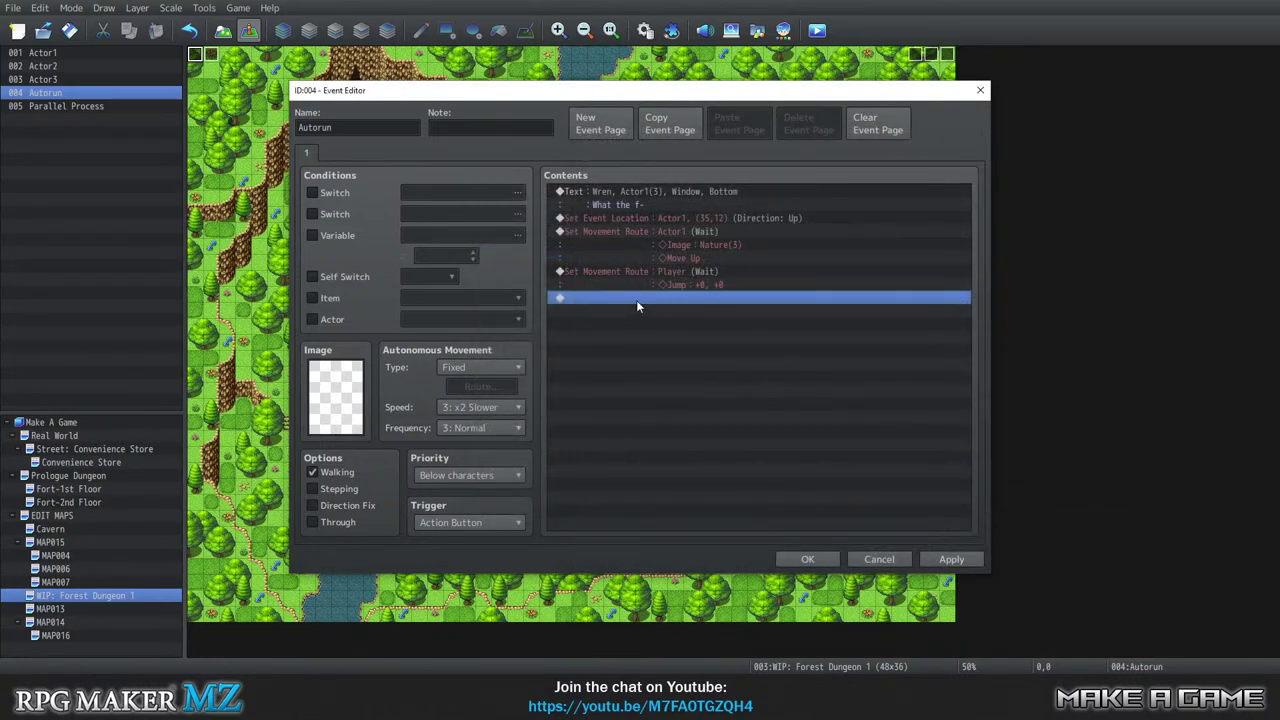
Insert a Show Text command before the Player's movement route, using the yellow fox face from the Nature face sheet.
{"action": "left_click", "coordinate": [602, 271]}
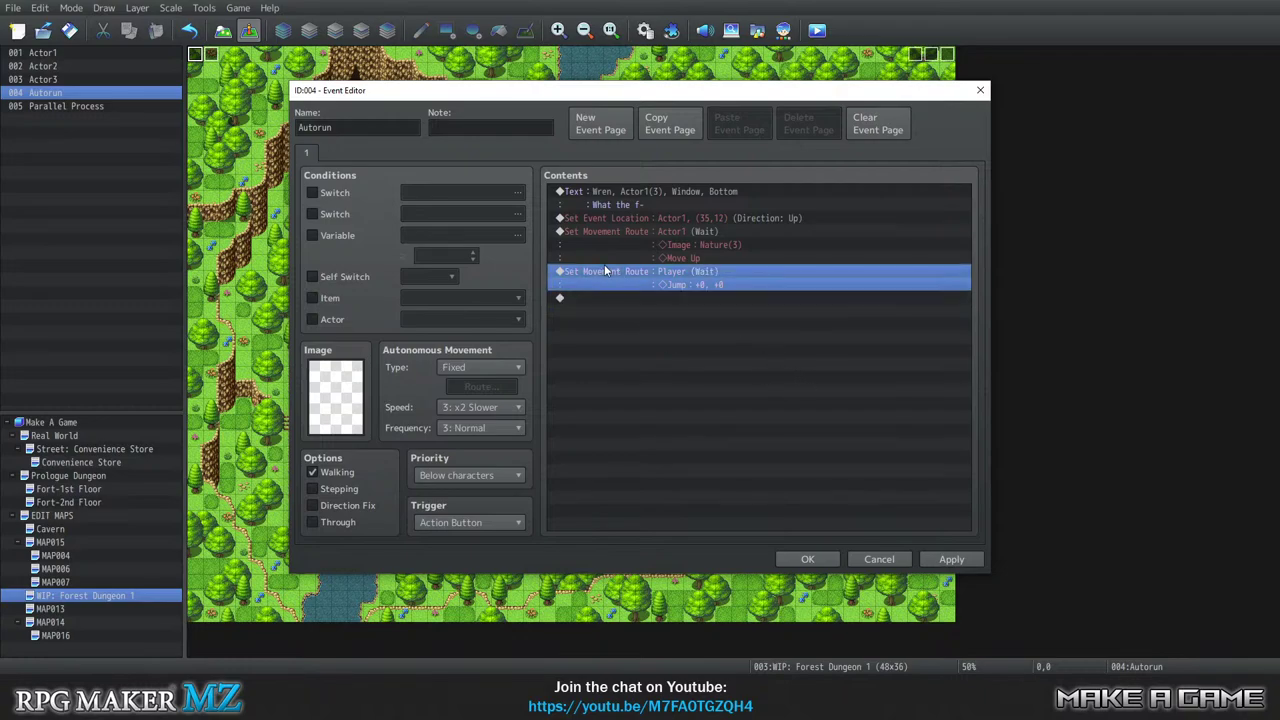
{"action": "key", "text": "Insert"}
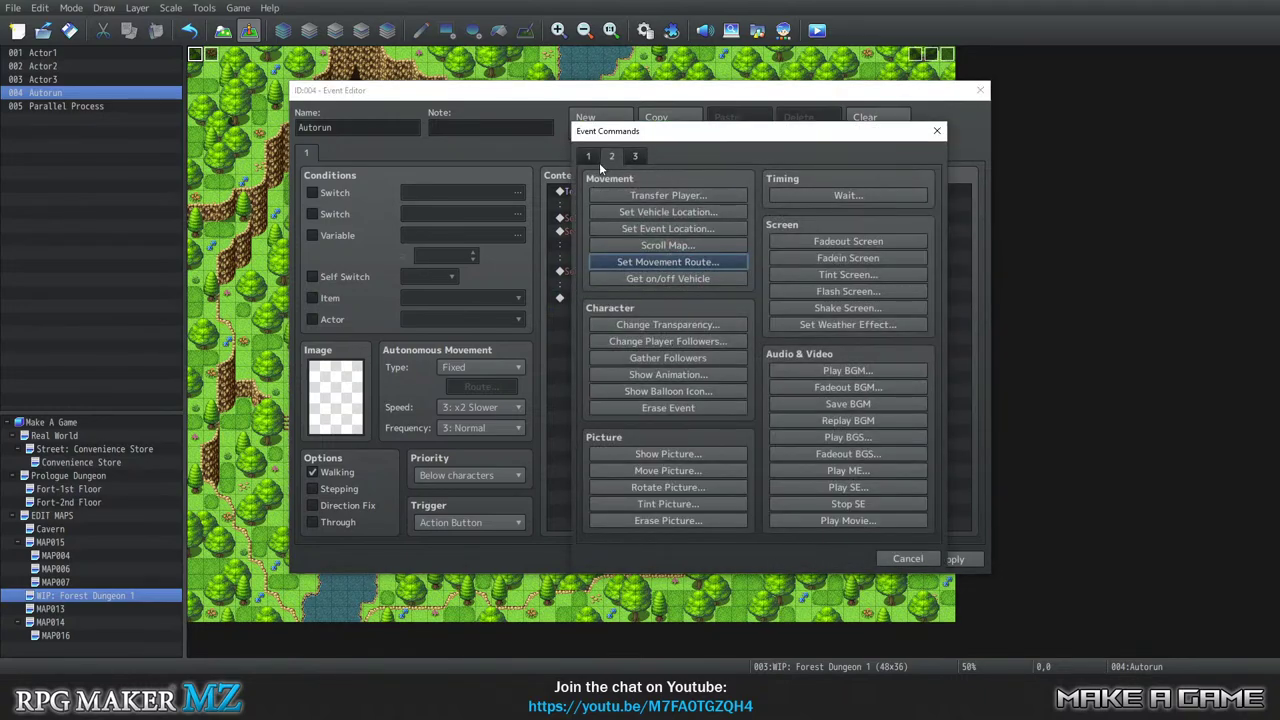
{"action": "left_click", "coordinate": [642, 193]}
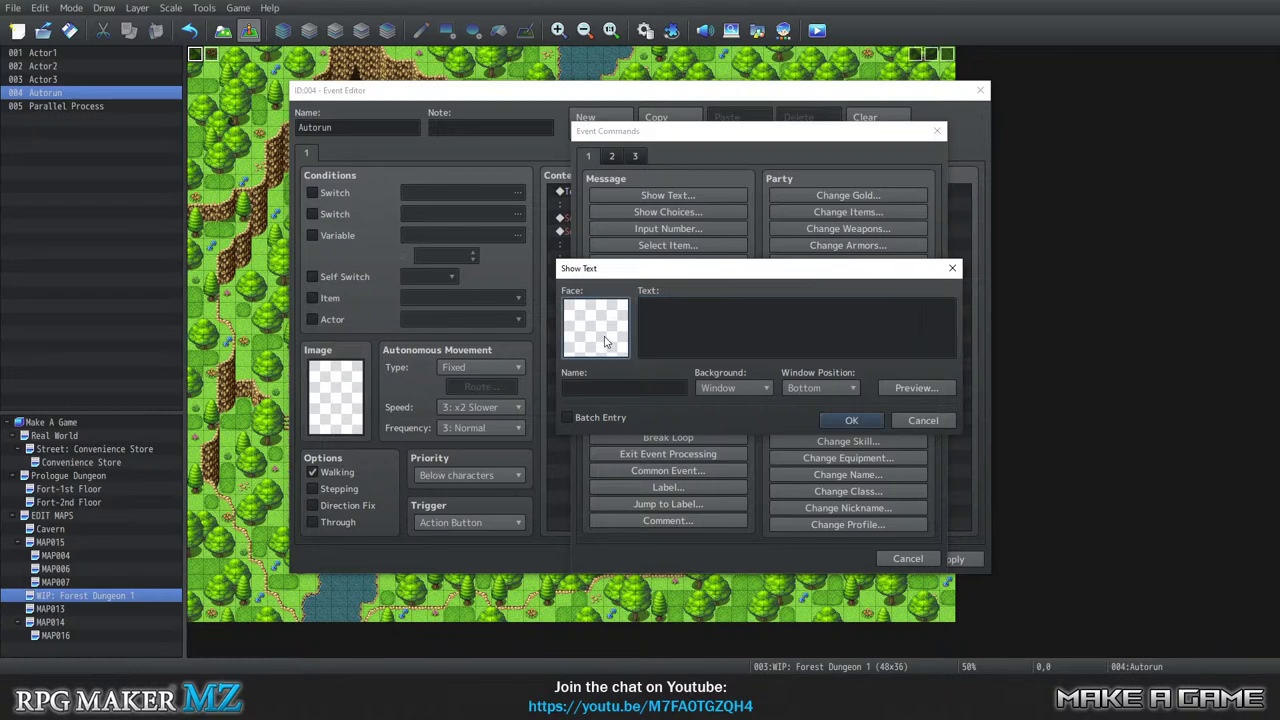
{"action": "double_click", "coordinate": [596, 328]}
{"action": "scroll", "coordinate": [591, 265], "scroll_direction": "down", "scroll_amount": 1}
{"action": "left_click", "coordinate": [550, 338]}
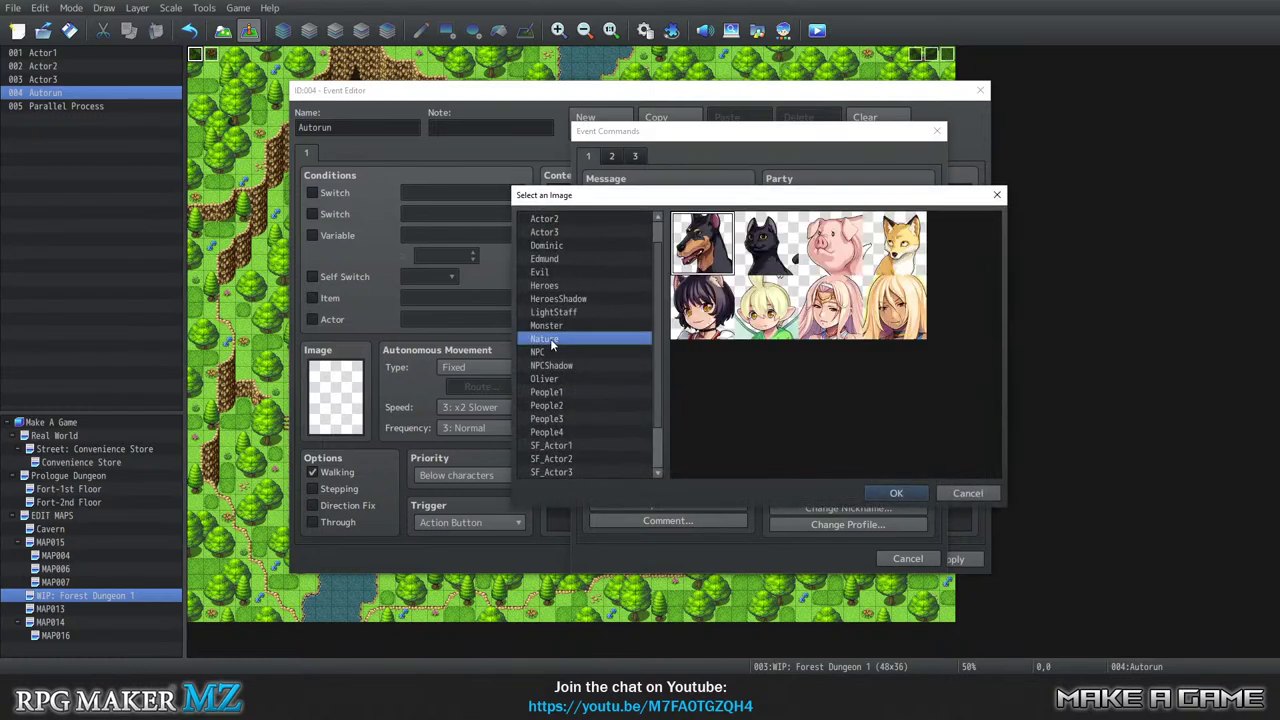
{"action": "left_click", "coordinate": [905, 243]}
{"action": "left_click", "coordinate": [896, 493]}
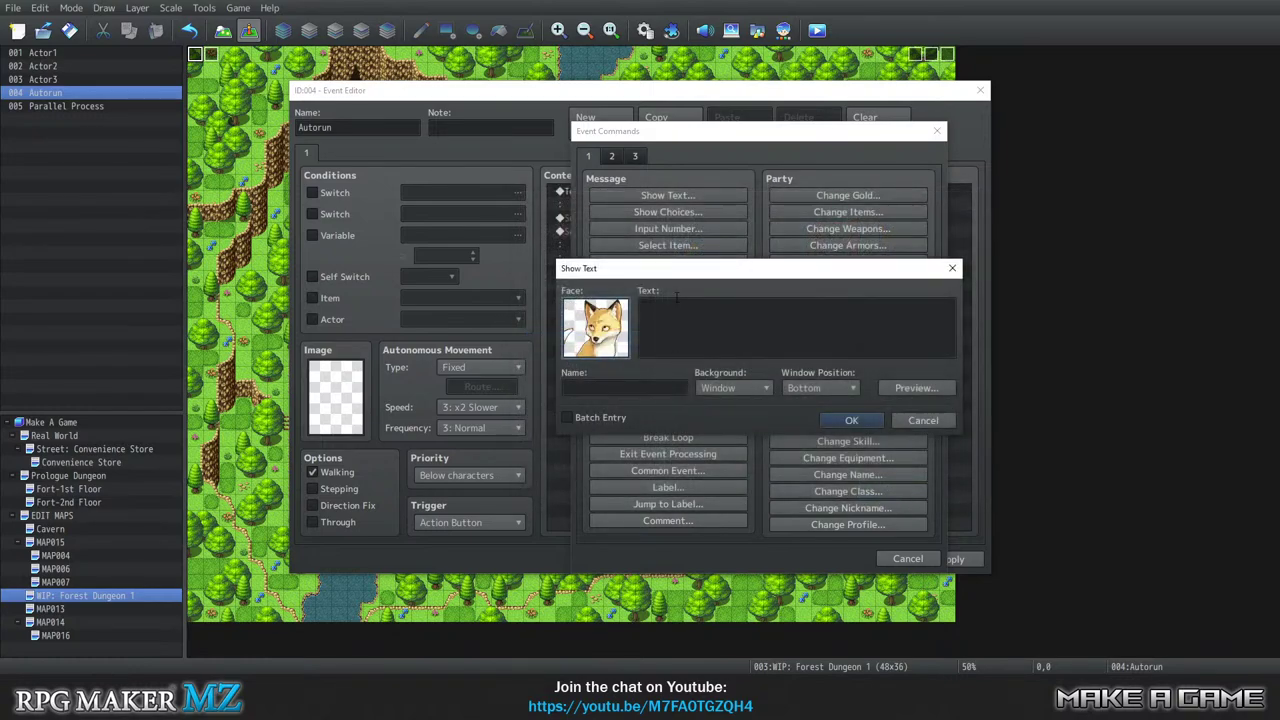
Enter the message "Hello, hello, you're late!" with the speaker name "????" and add the text command.
{"action": "type", "text": "Hello"}
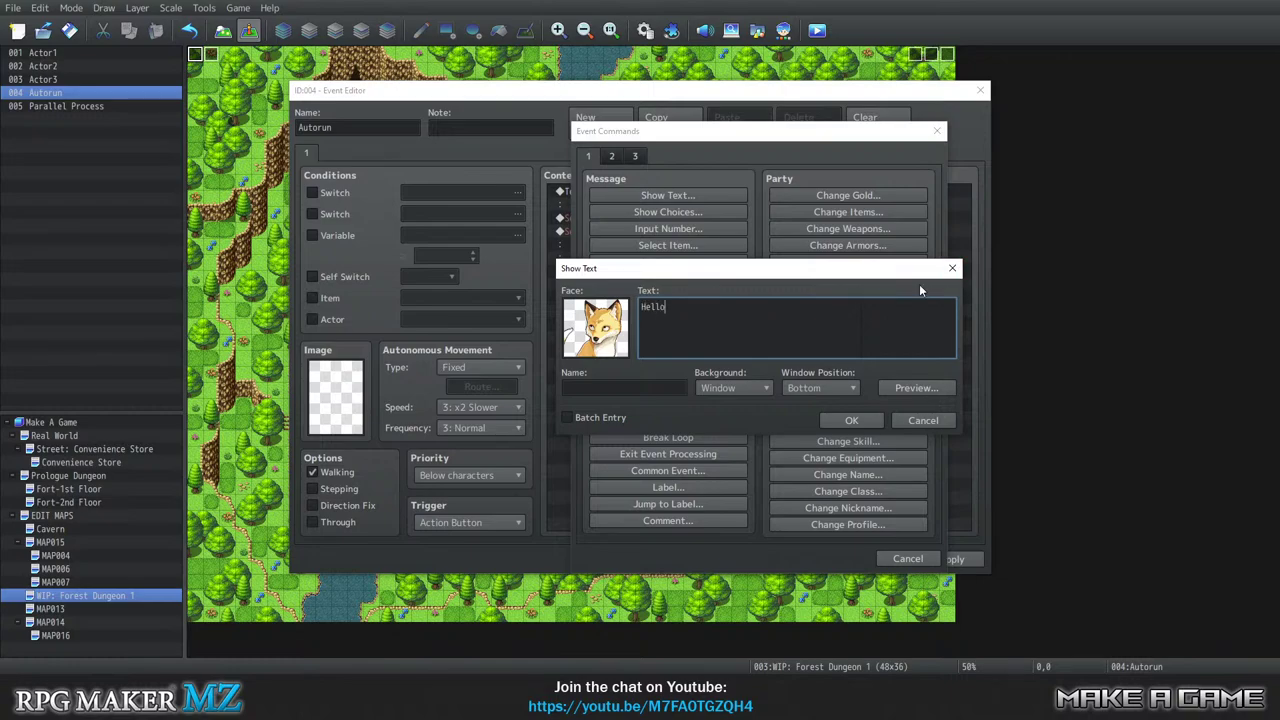
{"action": "type", "text": ", Hello, you're late"}
{"action": "key", "text": "BackSpace"}
{"action": "type", "text": "h"}
{"action": "left_click", "coordinate": [659, 383]}
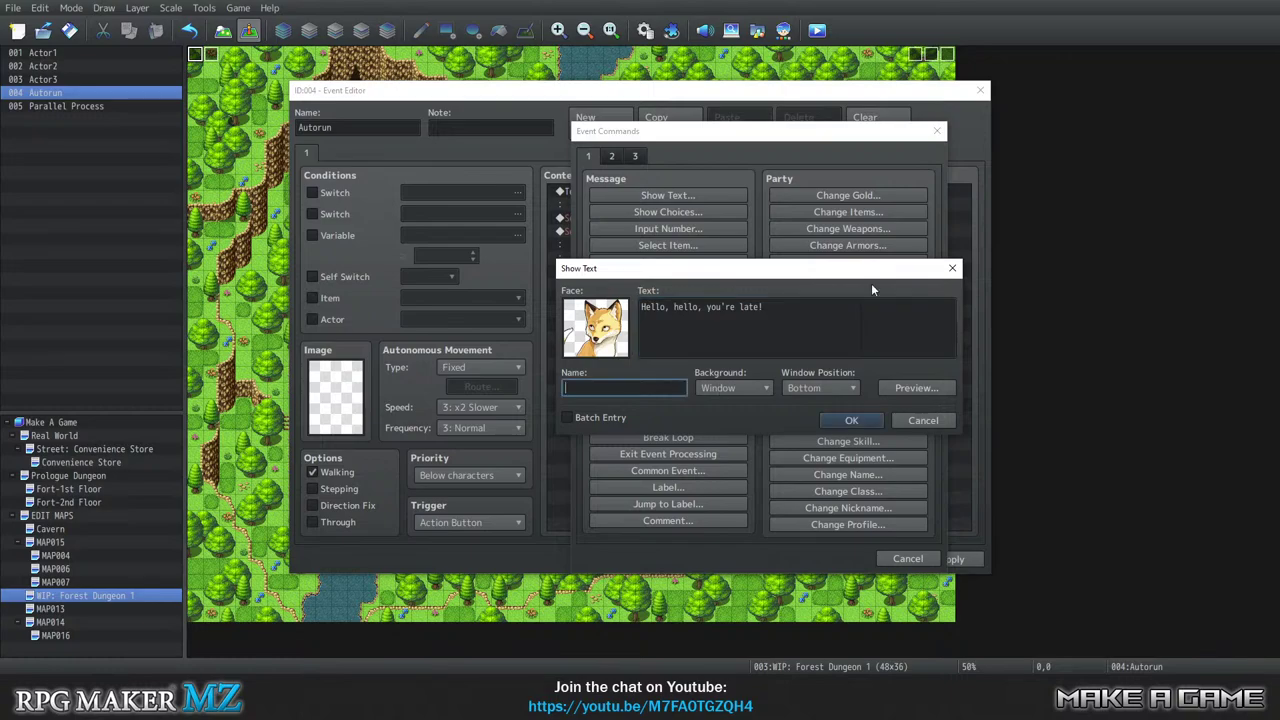
{"action": "type", "text": "????"}
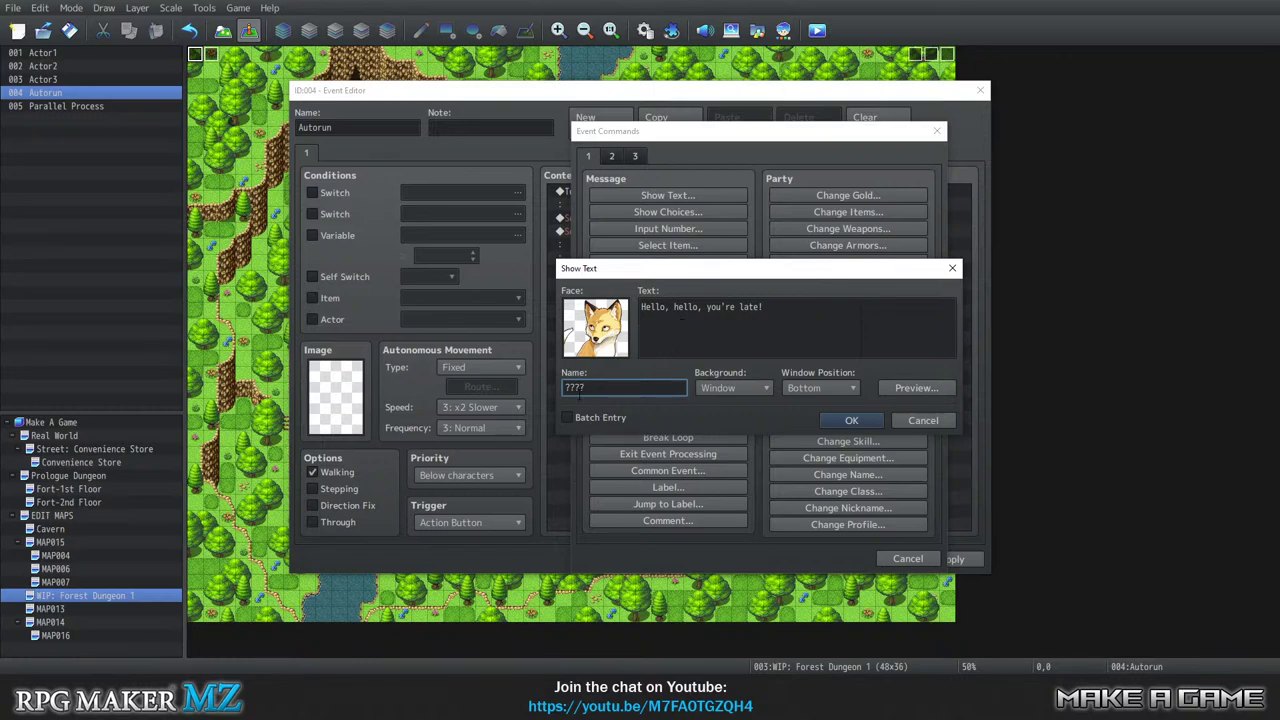
{"action": "left_click", "coordinate": [857, 420]}
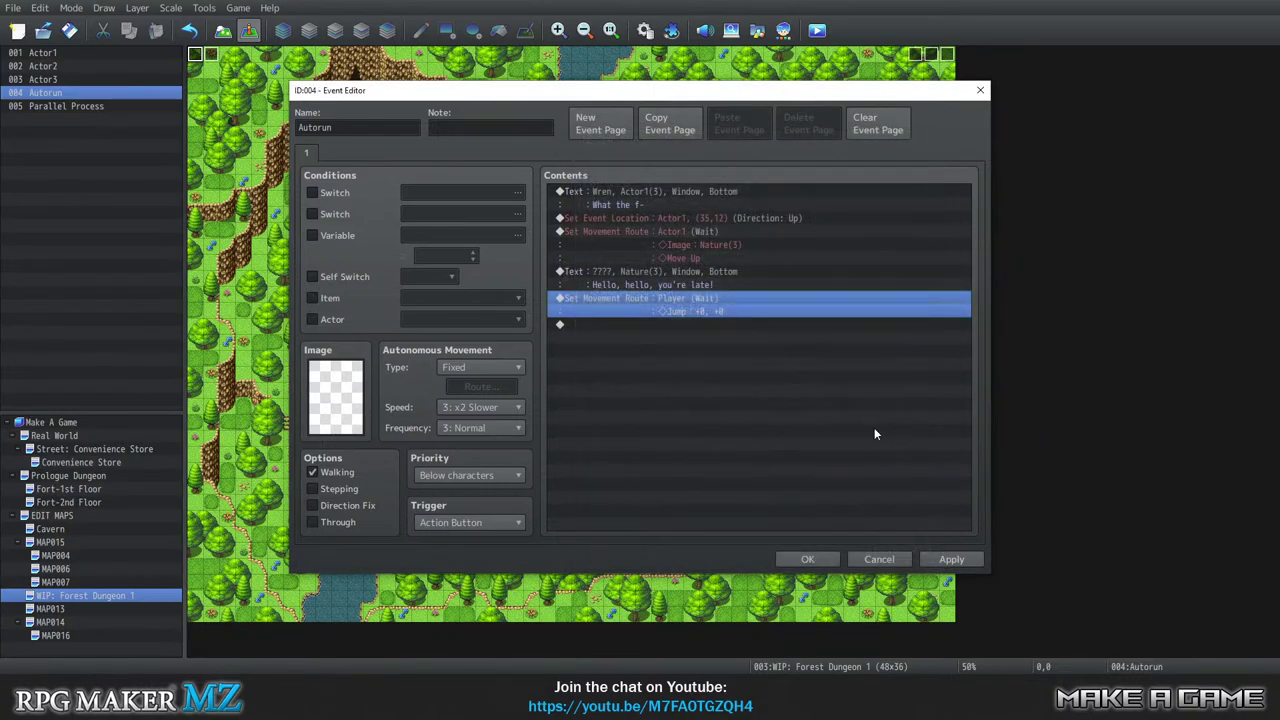
{"action": "left_click", "coordinate": [634, 325]}
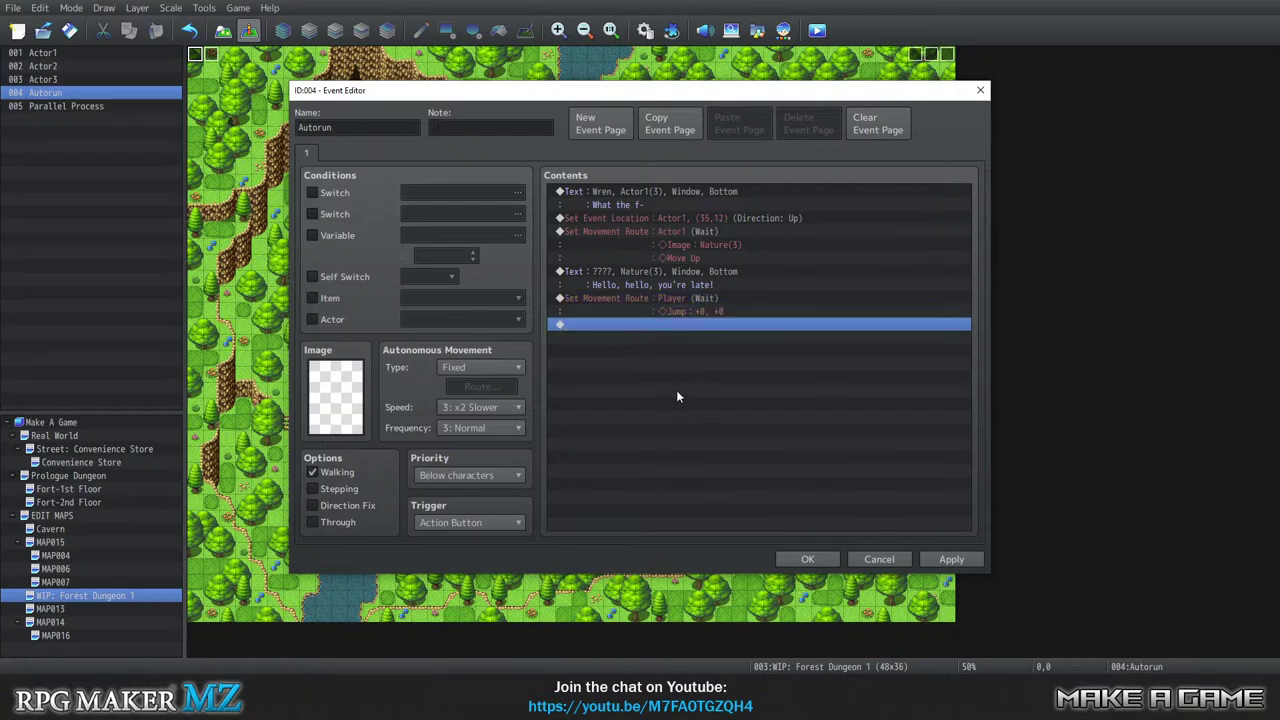
{"action": "left_click", "coordinate": [629, 309]}
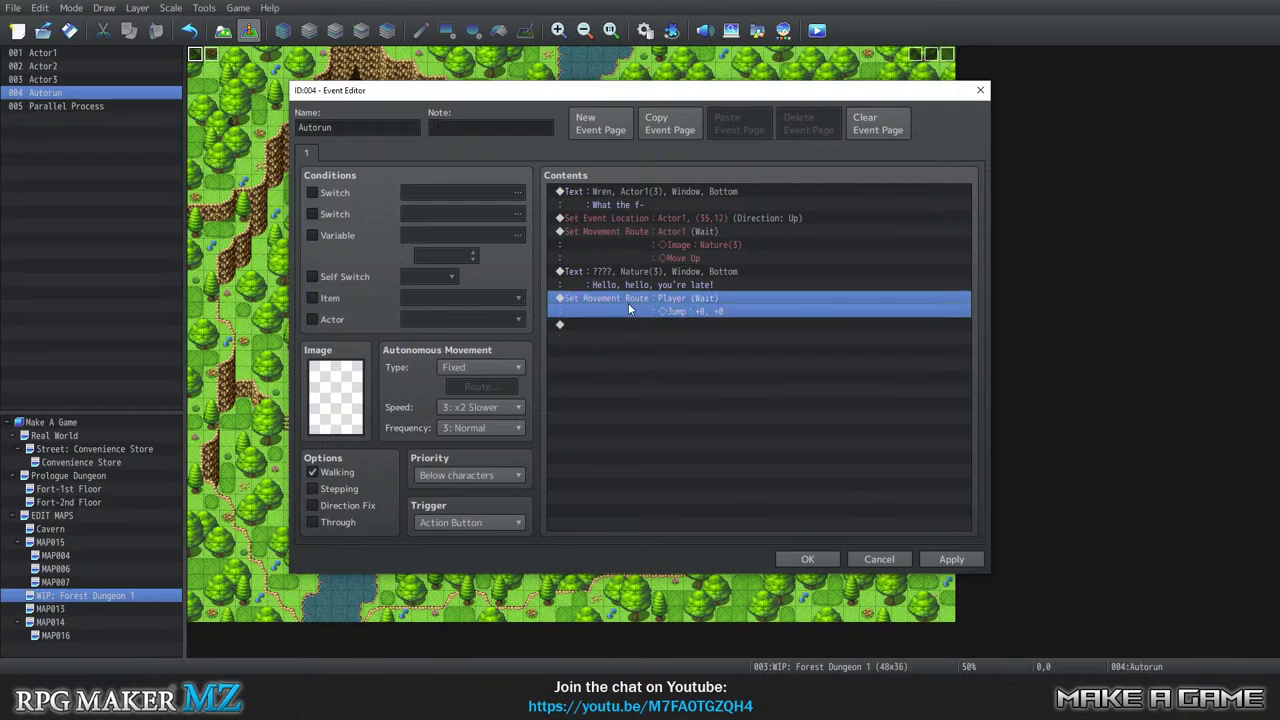
{"action": "left_click", "coordinate": [618, 328]}
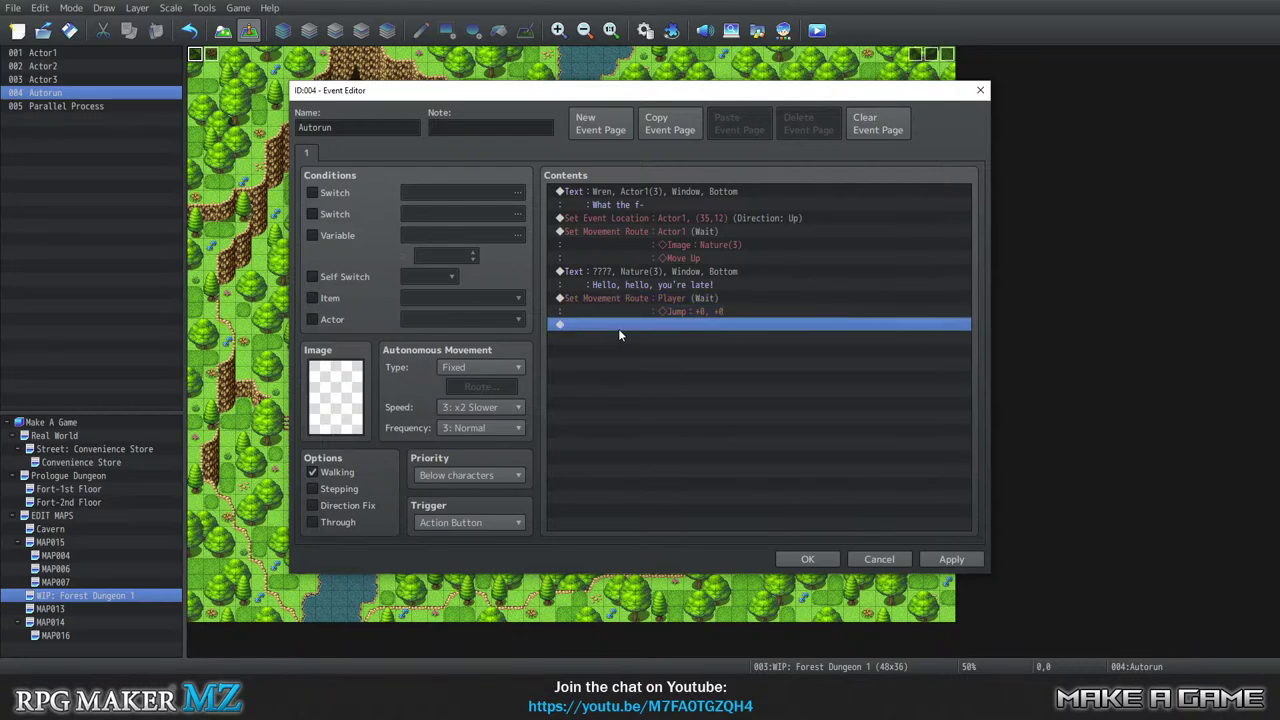
{"action": "double_click", "coordinate": [614, 324]}
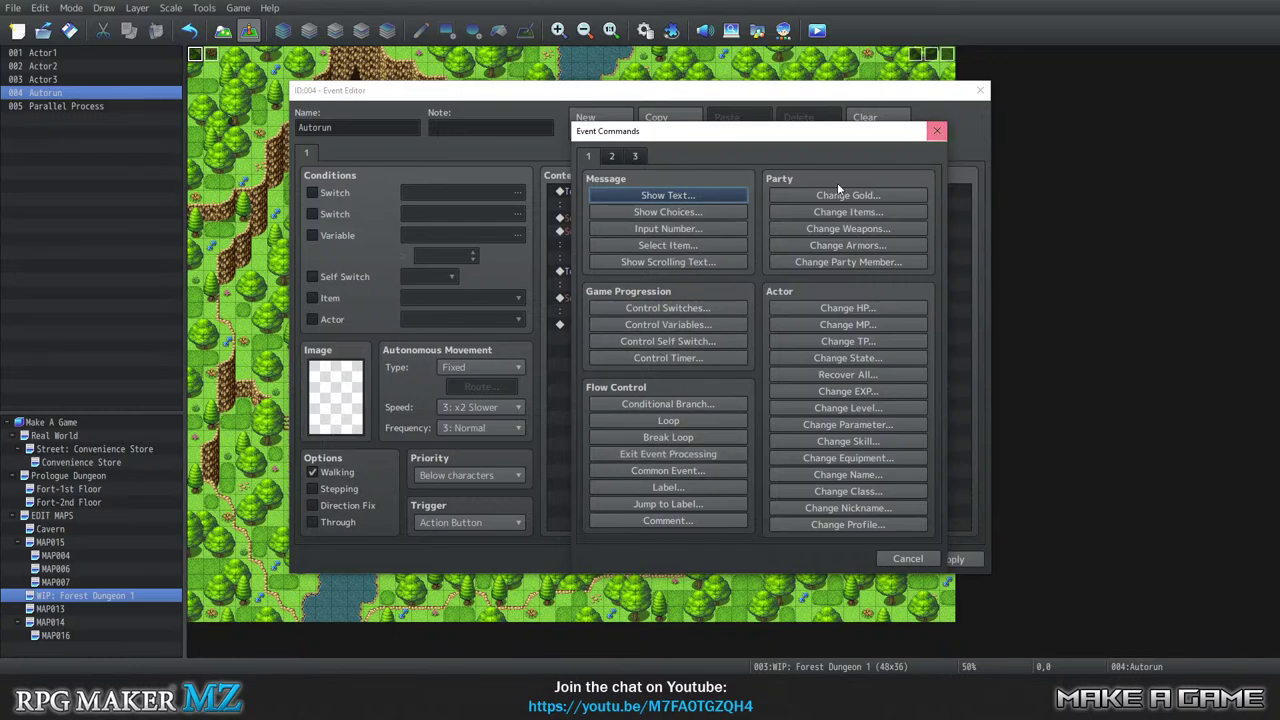
{"action": "left_click", "coordinate": [932, 138]}
Reopen the Player's movement route for editing and start a Play SE command before the Jump.
{"action": "left_click", "coordinate": [642, 297]}
{"action": "right_click", "coordinate": [634, 299]}
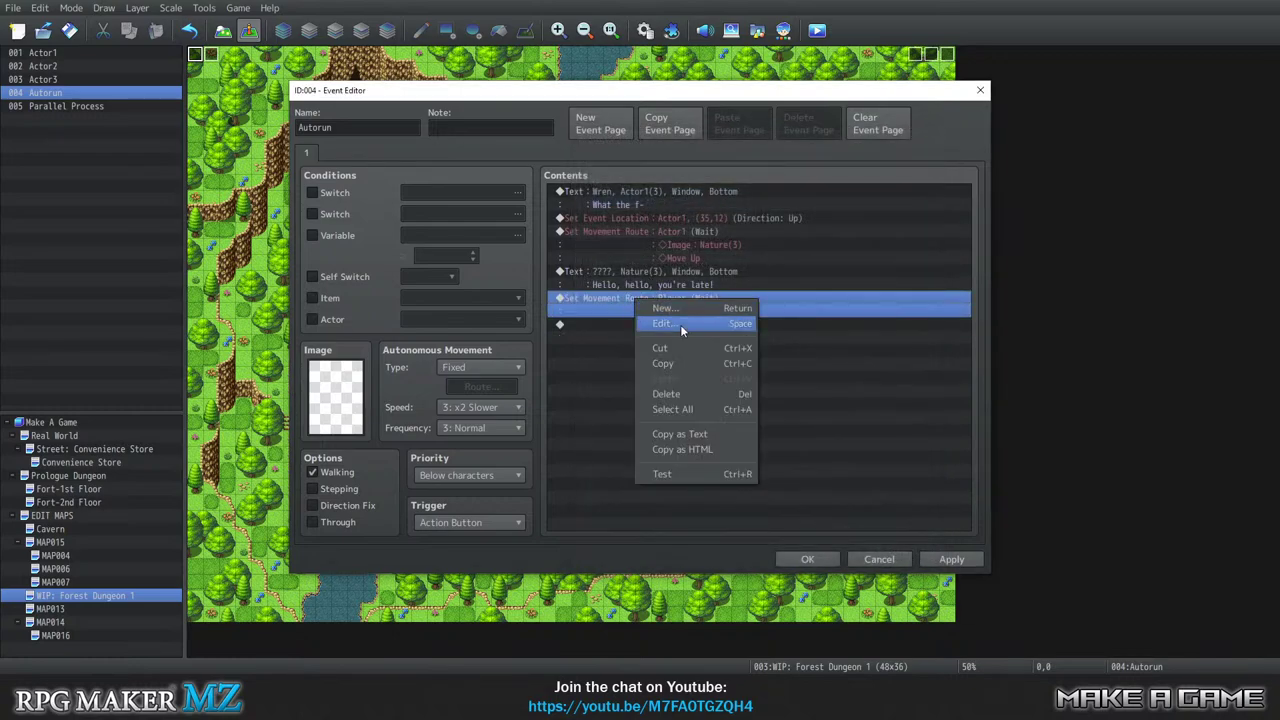
{"action": "left_click", "coordinate": [655, 310]}
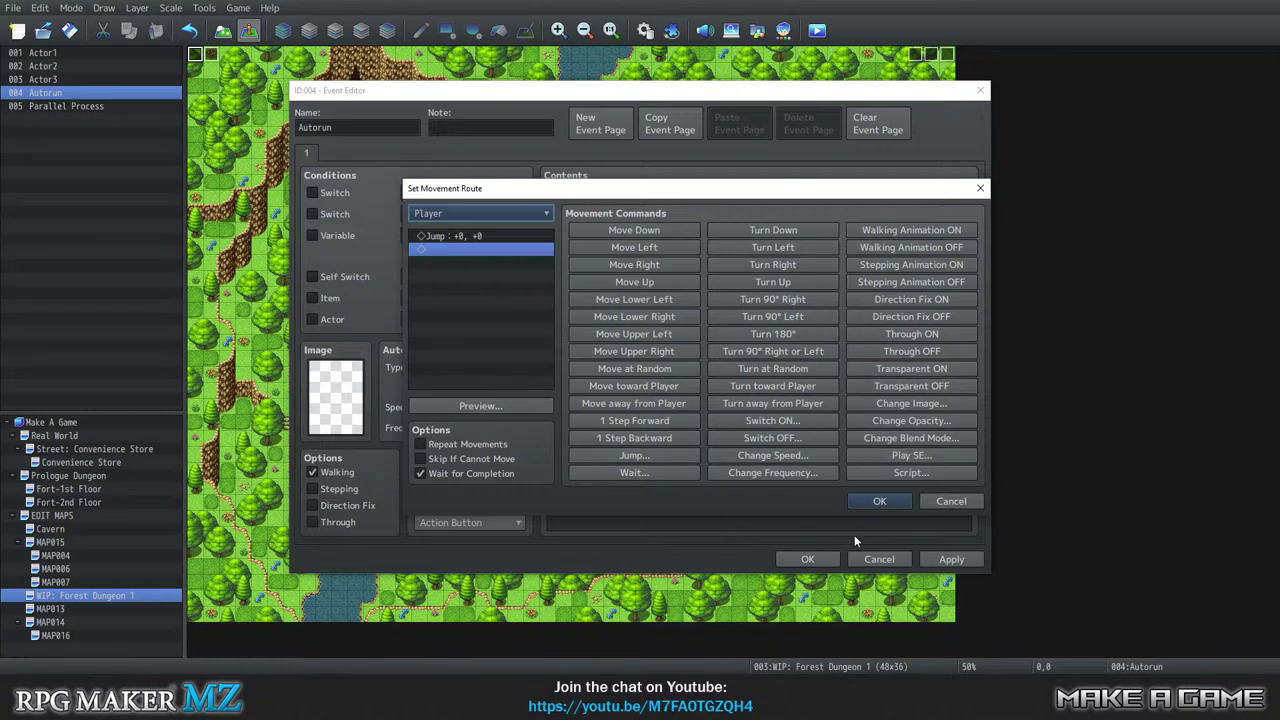
{"action": "left_click", "coordinate": [459, 236]}
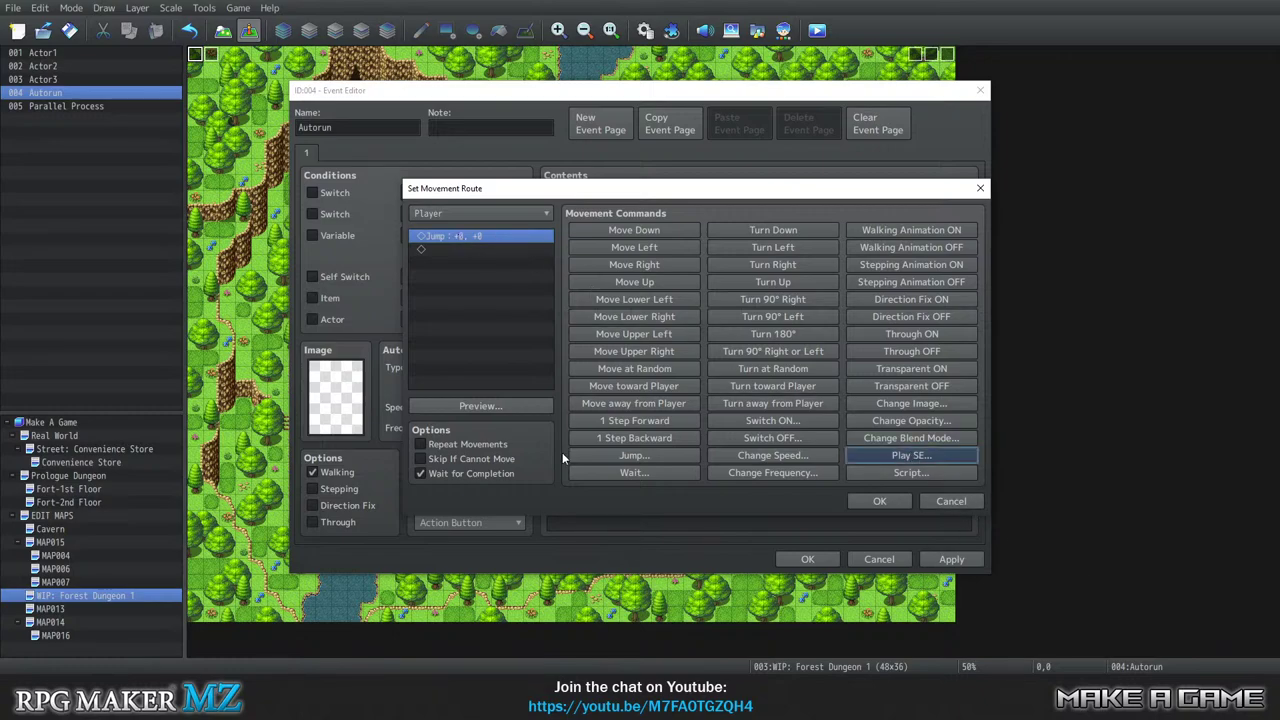
{"action": "left_click", "coordinate": [911, 455]}
Find the Jump1 sound effect for the Player's route and listen to it.
{"action": "scroll", "coordinate": [656, 308], "scroll_direction": "down", "scroll_amount": 2}
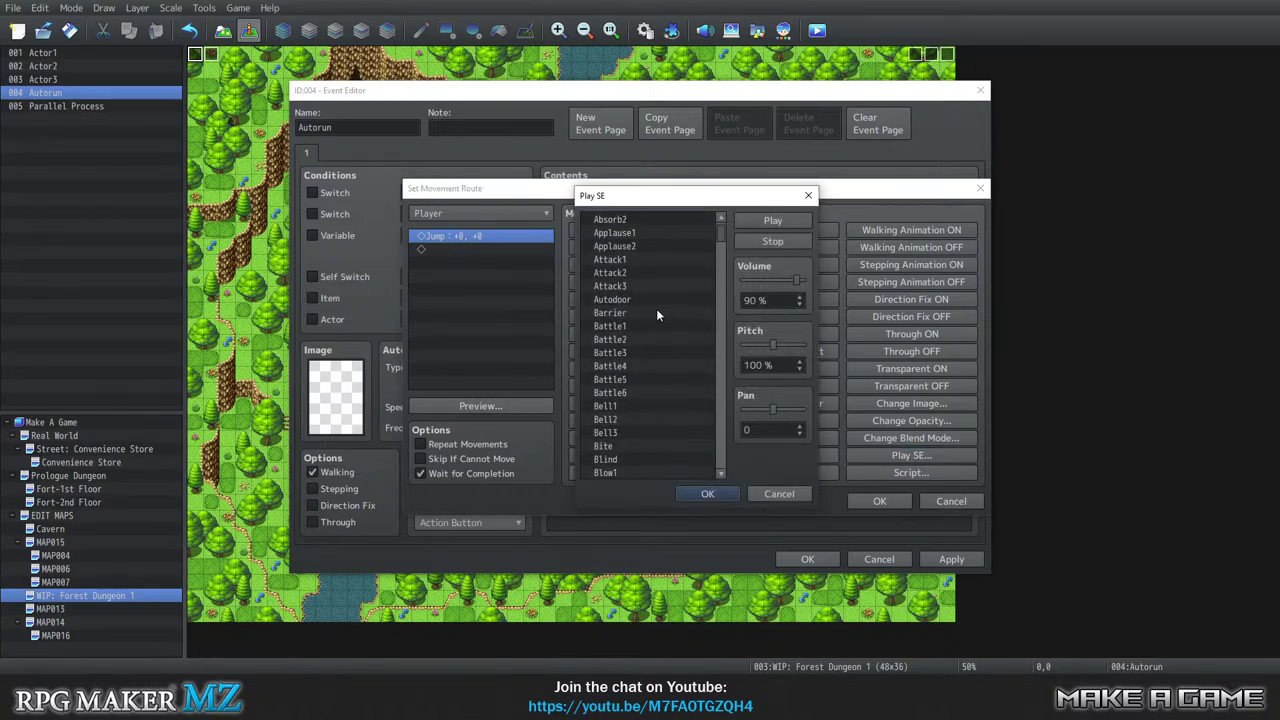
{"action": "scroll", "coordinate": [659, 314], "scroll_direction": "down", "scroll_amount": 8}
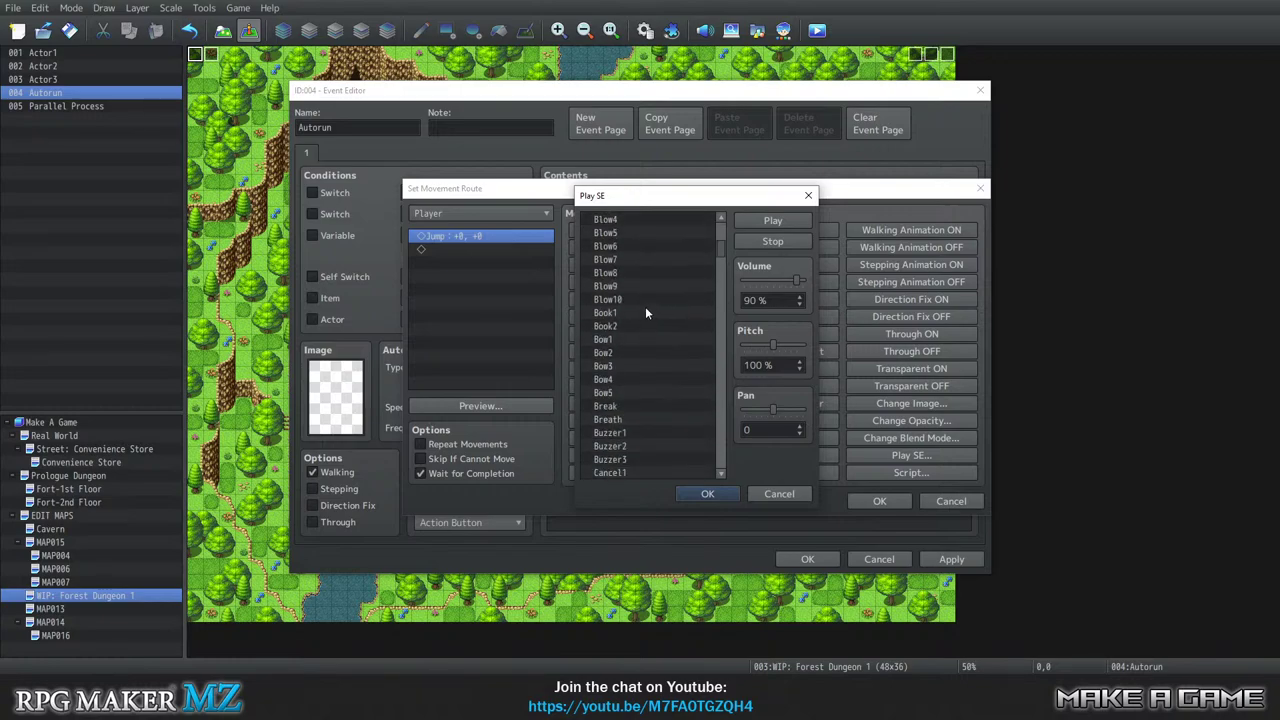
{"action": "scroll", "coordinate": [656, 340], "scroll_direction": "down", "scroll_amount": 9}
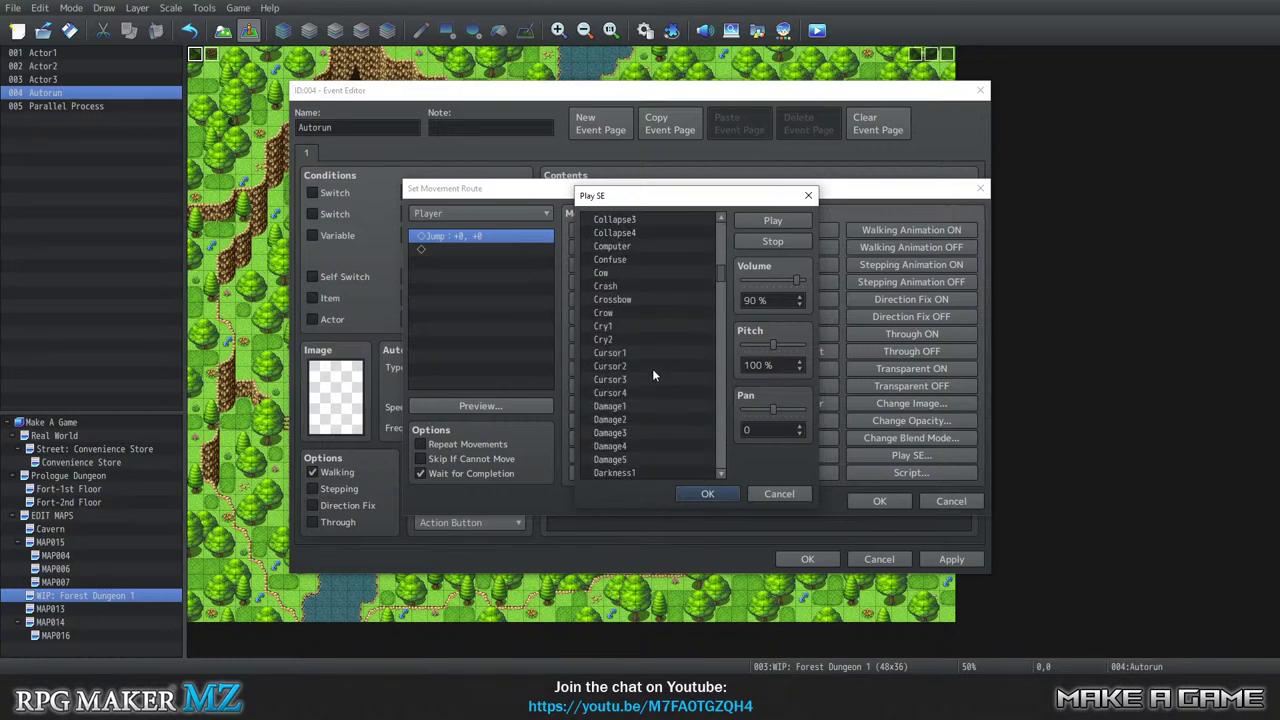
{"action": "scroll", "coordinate": [655, 369], "scroll_direction": "down", "scroll_amount": 9}
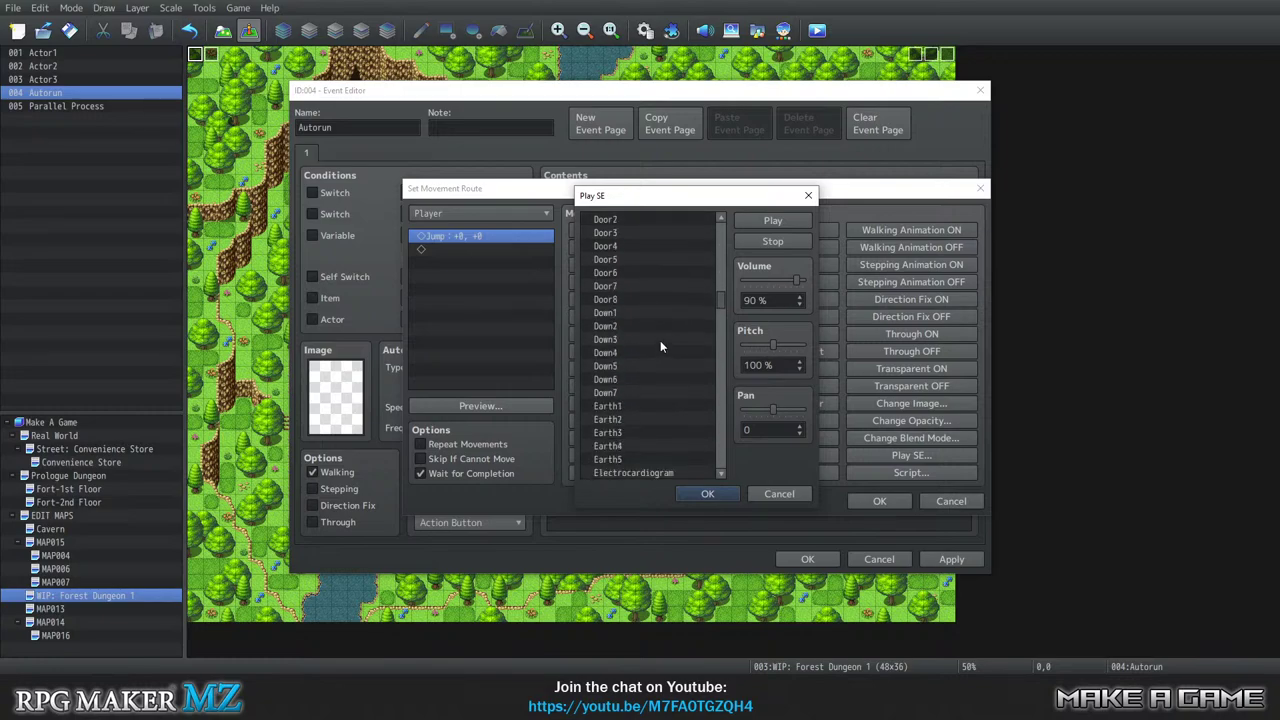
{"action": "scroll", "coordinate": [722, 303], "scroll_direction": "down", "scroll_amount": 10}
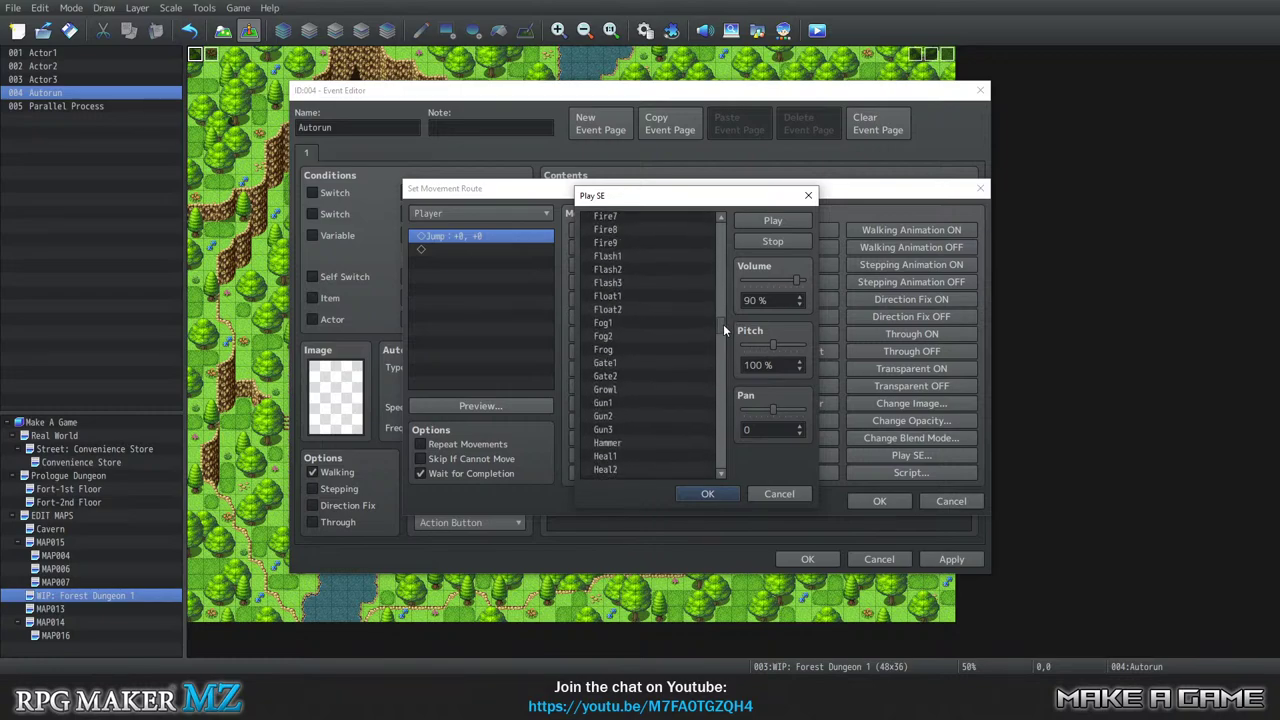
{"action": "scroll", "coordinate": [656, 350], "scroll_direction": "down", "scroll_amount": 10}
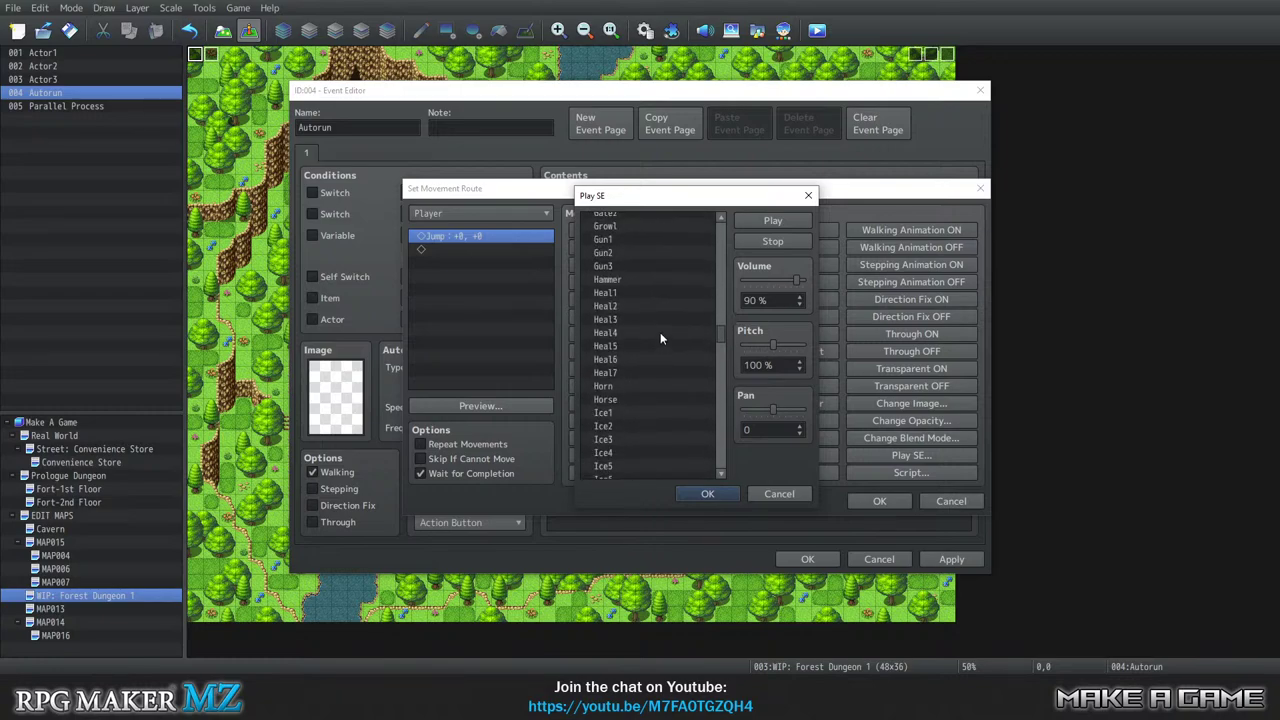
{"action": "scroll", "coordinate": [655, 357], "scroll_direction": "down", "scroll_amount": 3}
{"action": "scroll", "coordinate": [646, 363], "scroll_direction": "down", "scroll_amount": 1}
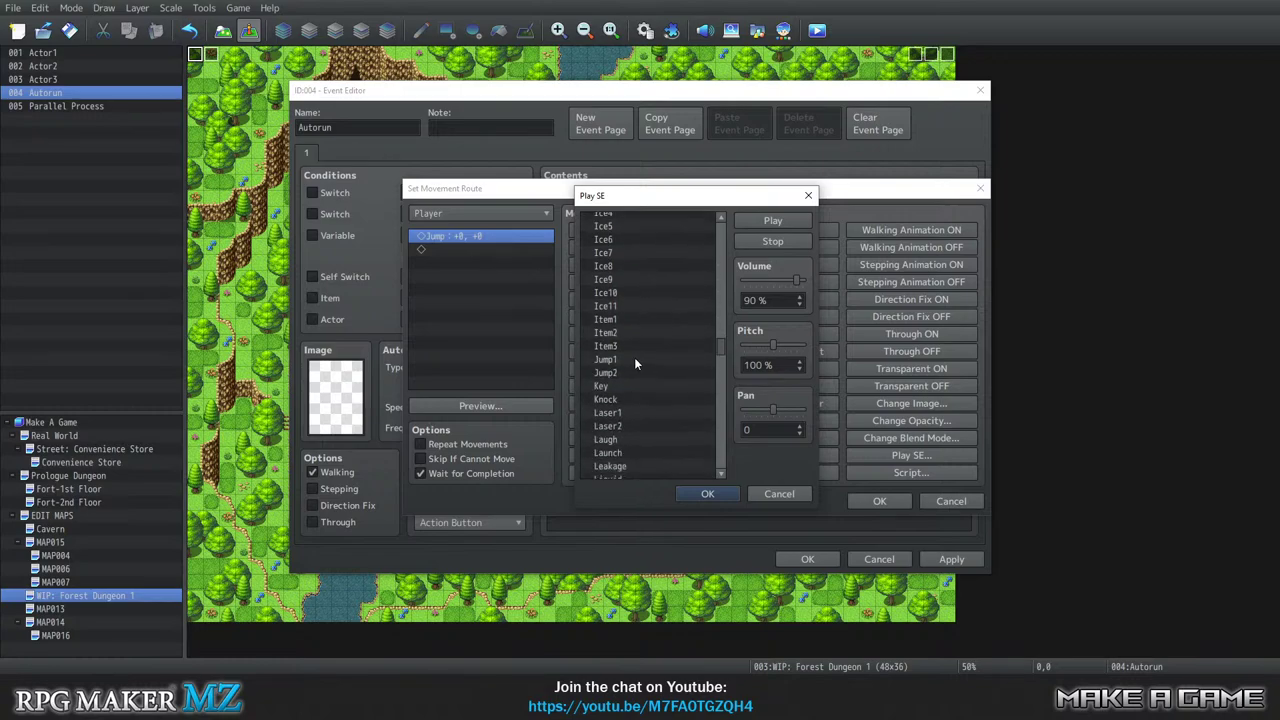
{"action": "left_click", "coordinate": [634, 359]}
{"action": "left_click", "coordinate": [754, 226]}
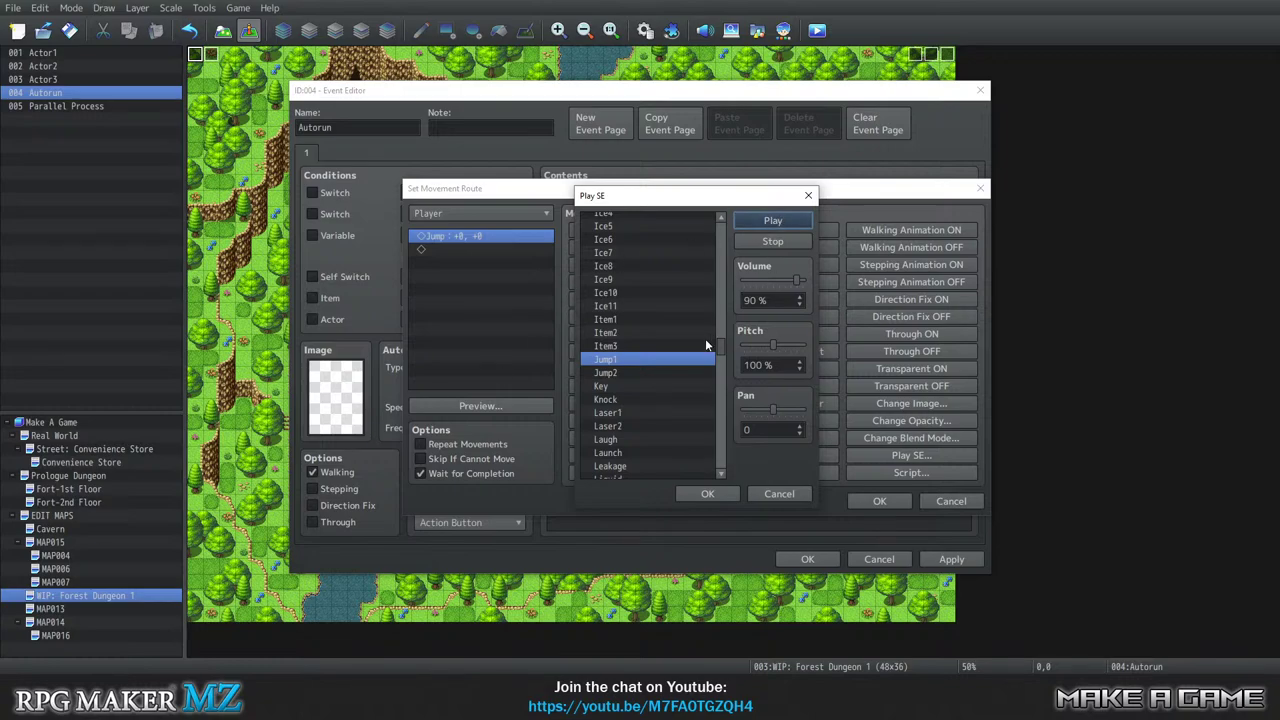
{"action": "key", "text": "XF86AudioLowerVolume"}
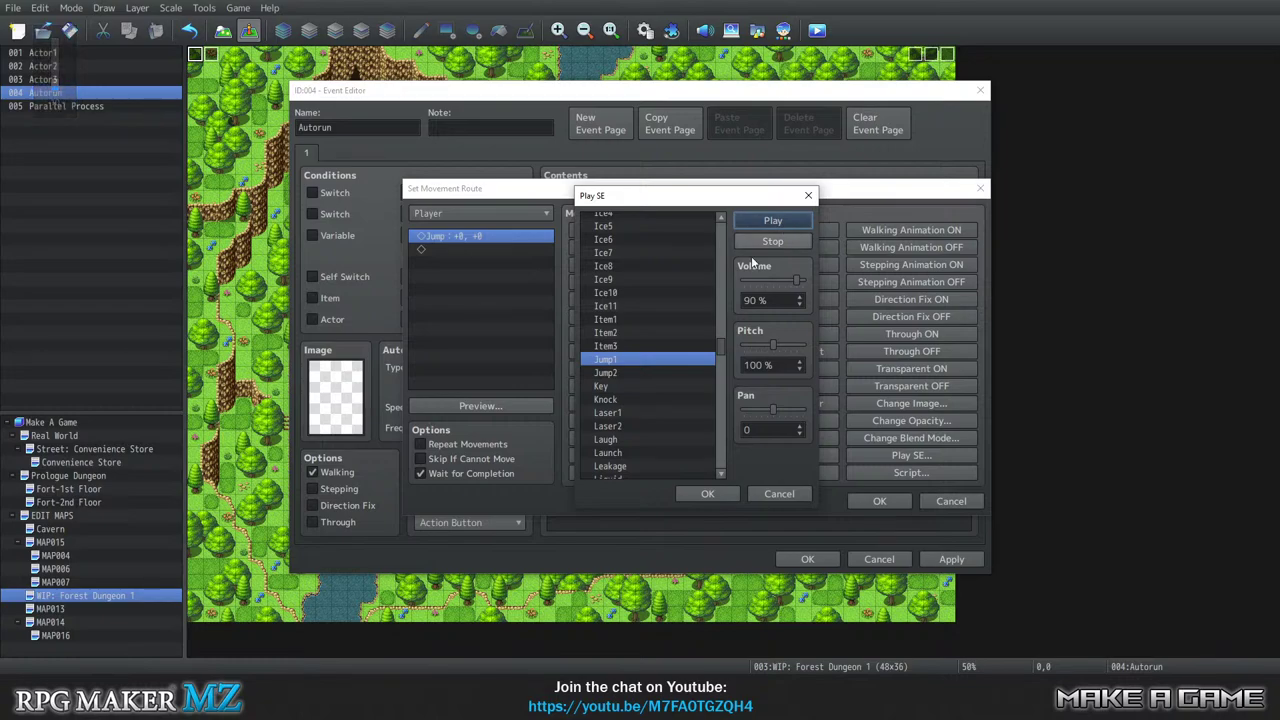
Listen to alternative sound effects for the Player's route, such as Jump2, Ice8 and Heal6.
{"action": "left_click", "coordinate": [628, 374]}
{"action": "left_click", "coordinate": [758, 224]}
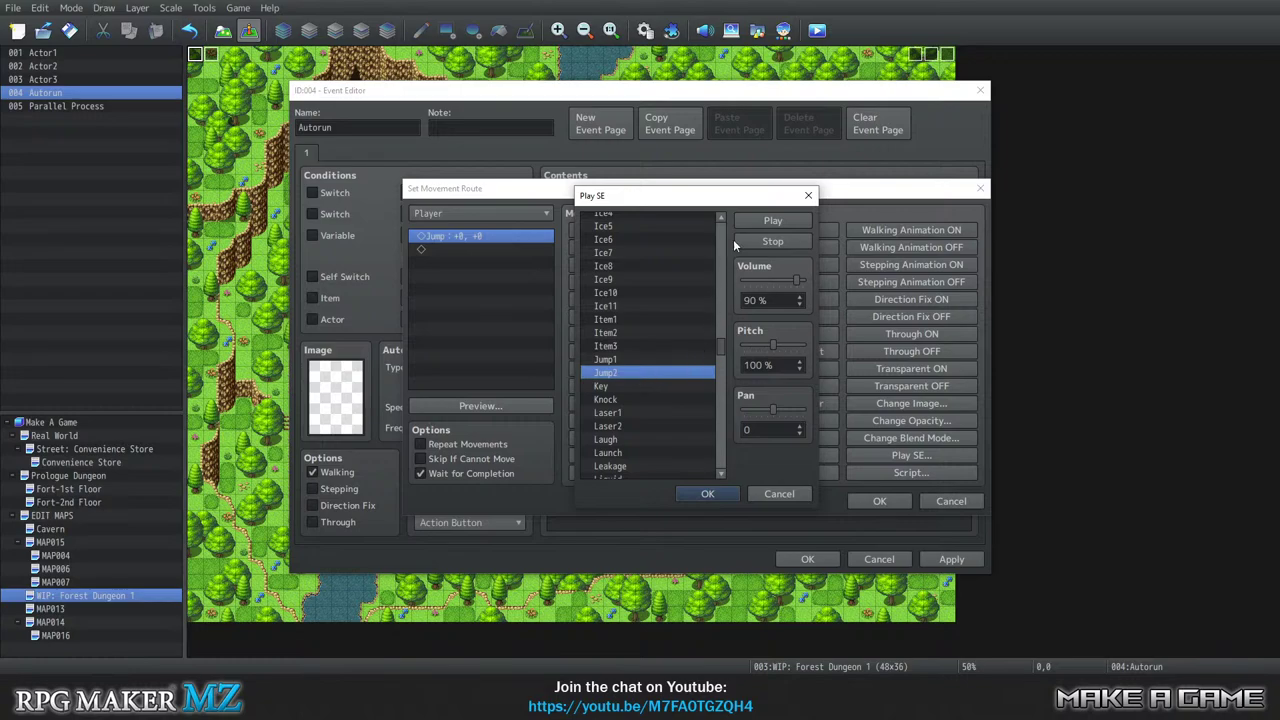
{"action": "left_click", "coordinate": [763, 226]}
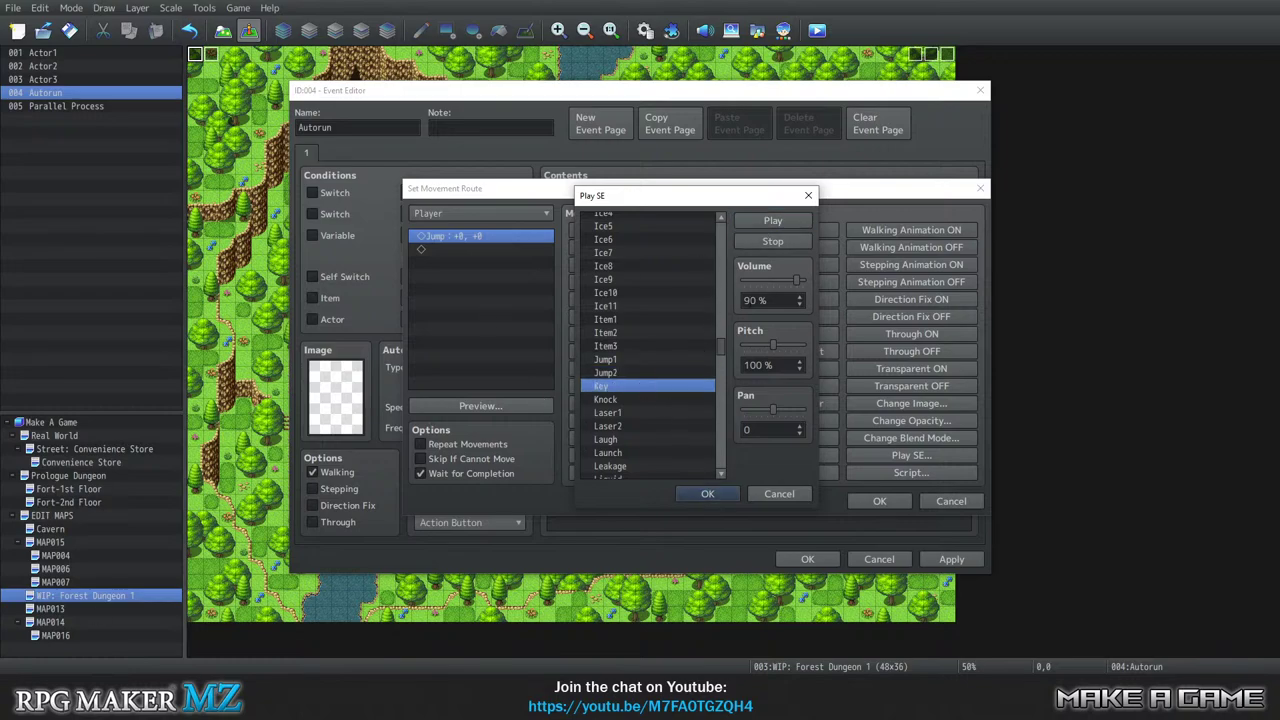
{"action": "left_click", "coordinate": [664, 266]}
{"action": "scroll", "coordinate": [652, 300], "scroll_direction": "up", "scroll_amount": 2}
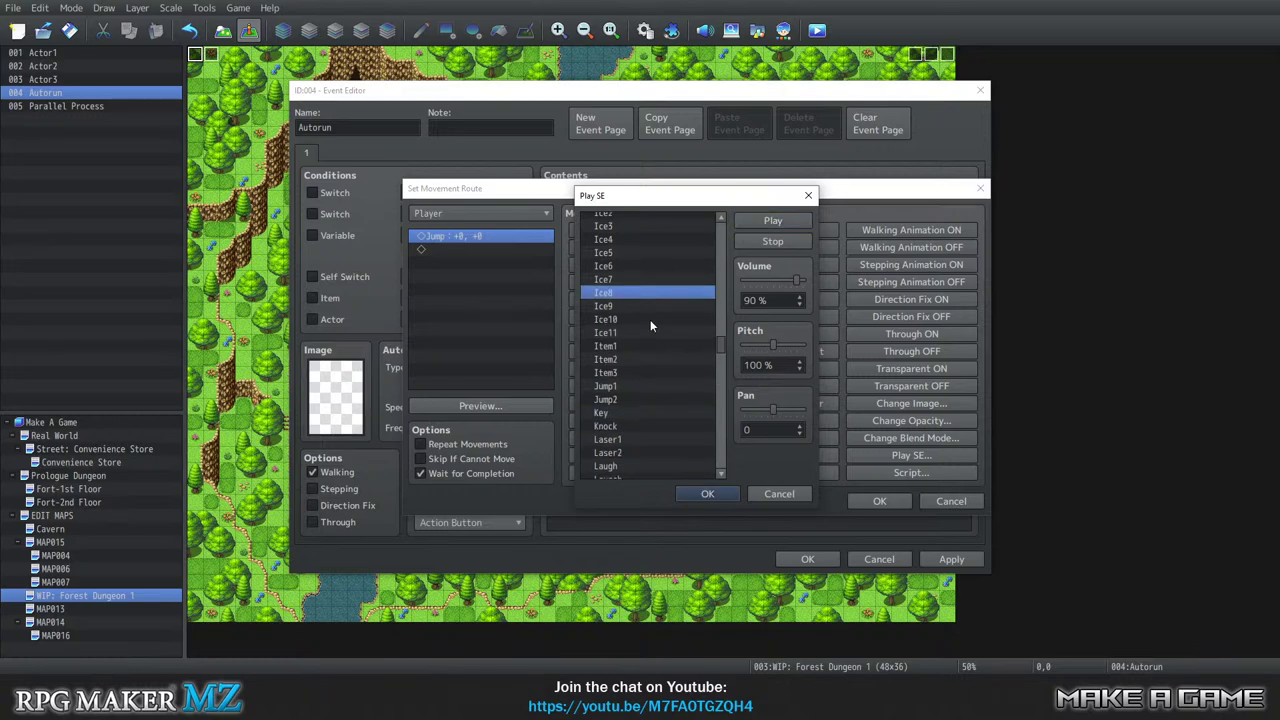
{"action": "left_click", "coordinate": [768, 224]}
{"action": "left_click", "coordinate": [663, 253]}
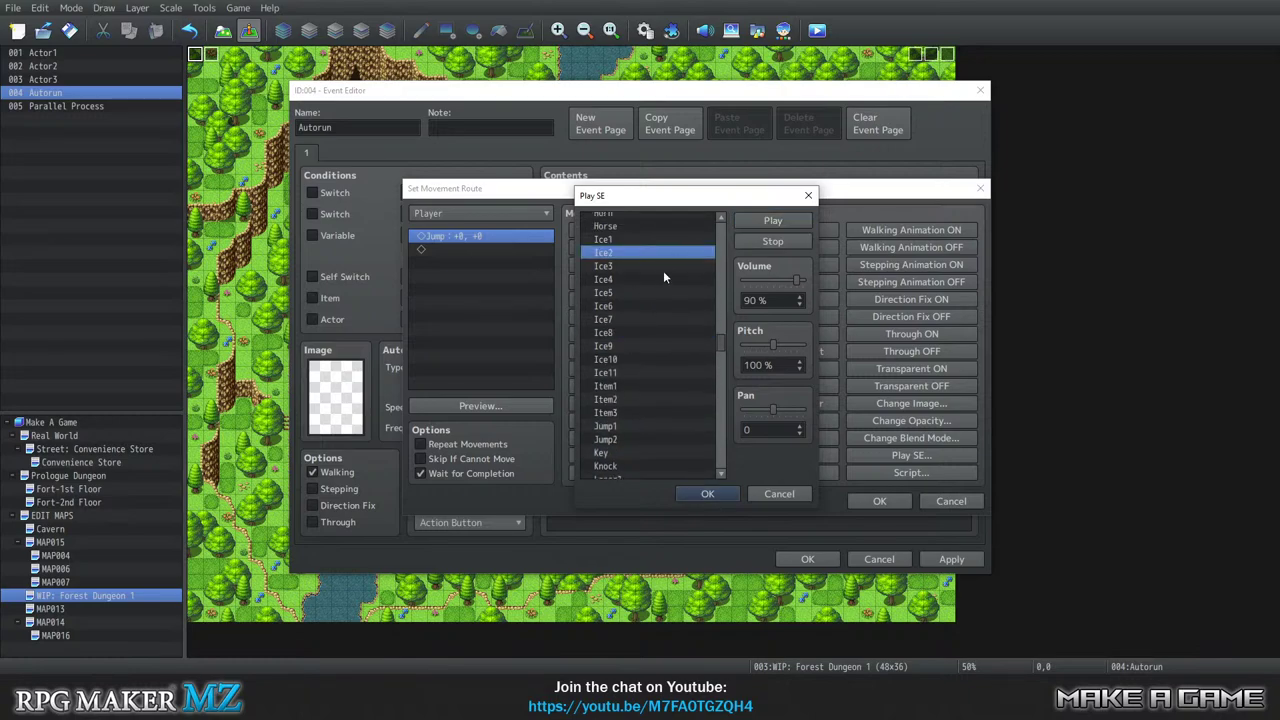
{"action": "scroll", "coordinate": [666, 300], "scroll_direction": "up", "scroll_amount": 2}
{"action": "left_click", "coordinate": [647, 289]}
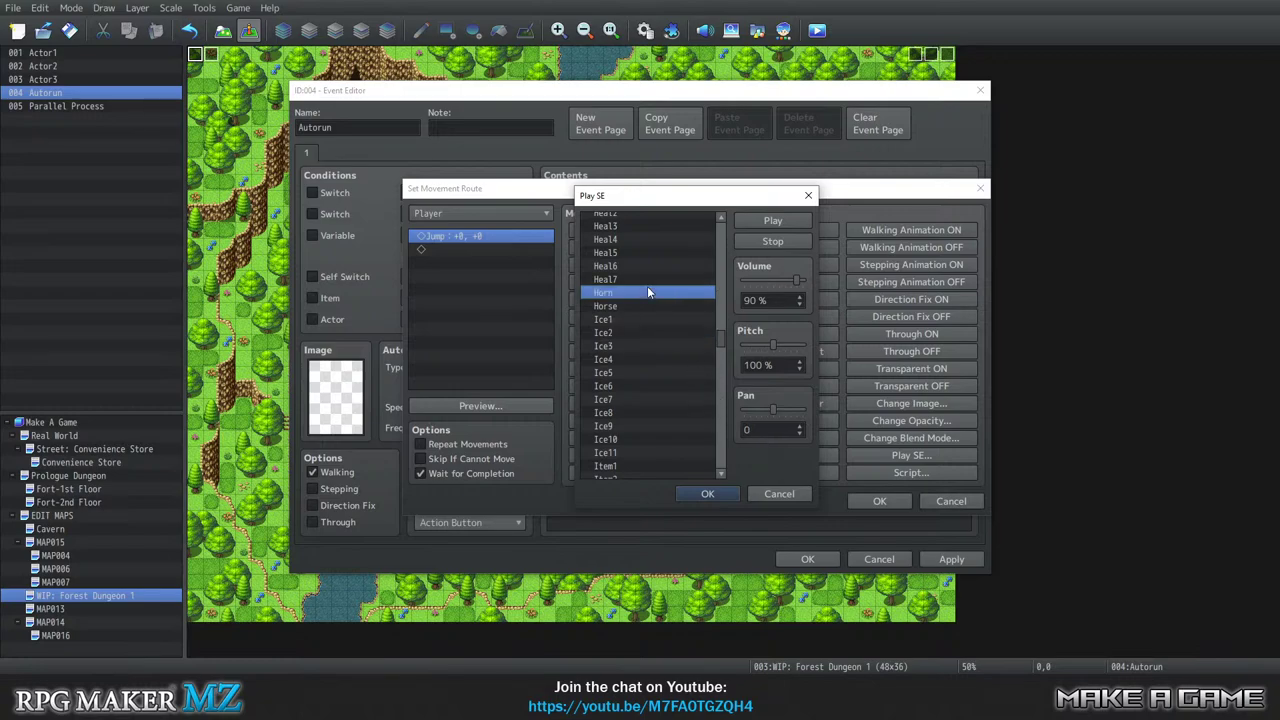
{"action": "left_click", "coordinate": [640, 263]}
{"action": "left_click", "coordinate": [772, 220]}
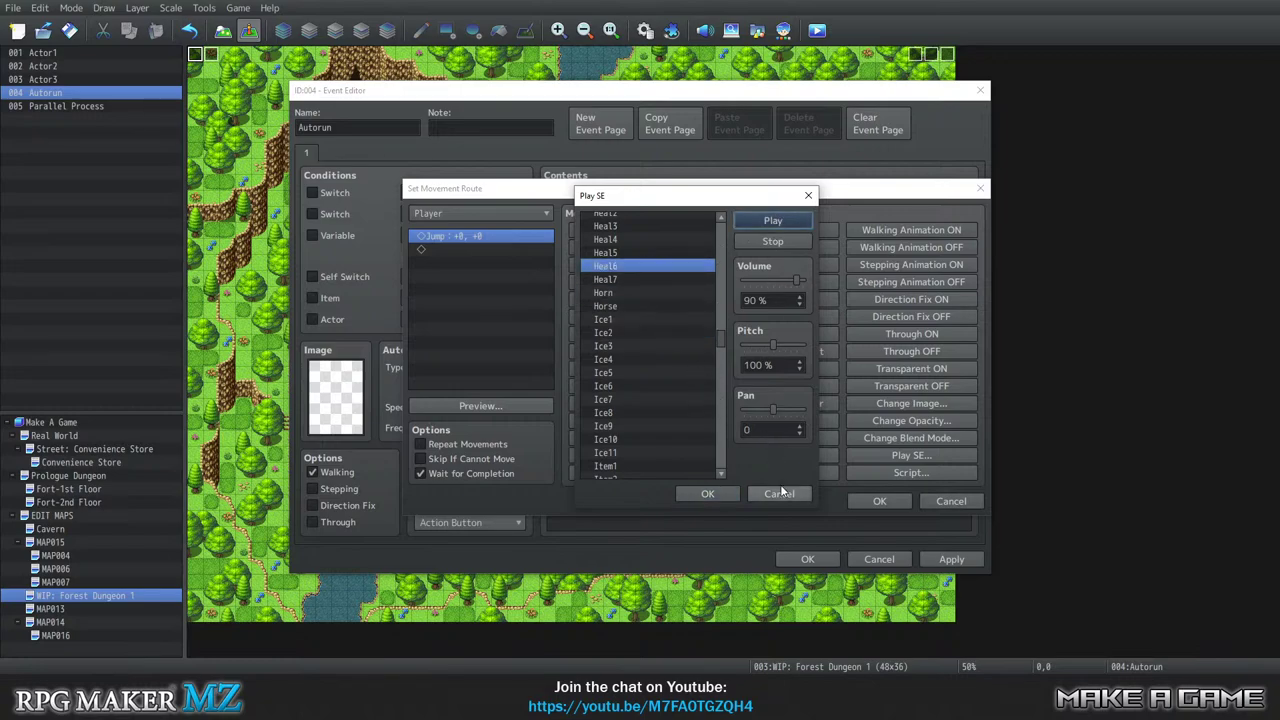
Add the Jump1 sound effect before the Jump and confirm the Player's movement route.
{"action": "key", "text": "XF86AudioLowerVolume"}
{"action": "scroll", "coordinate": [615, 335], "scroll_direction": "down", "scroll_amount": 3}
{"action": "scroll", "coordinate": [612, 344], "scroll_direction": "down", "scroll_amount": 1}
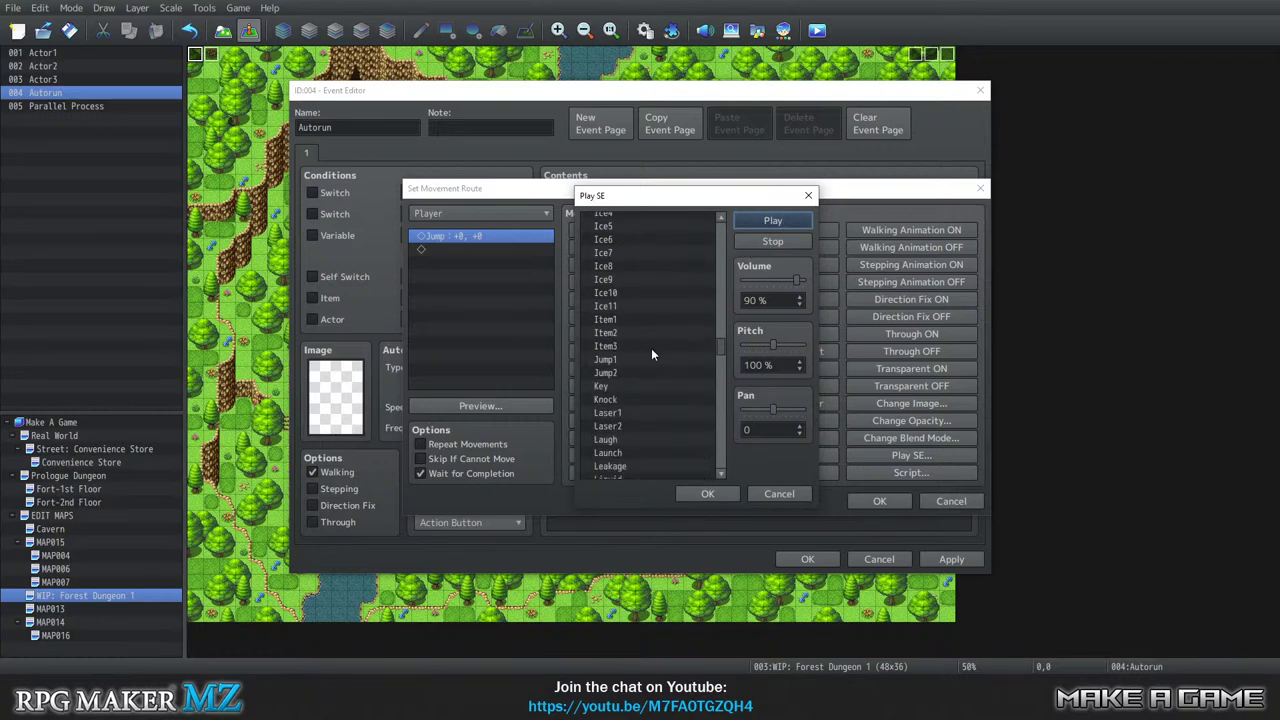
{"action": "left_click", "coordinate": [645, 360]}
{"action": "left_click", "coordinate": [698, 493]}
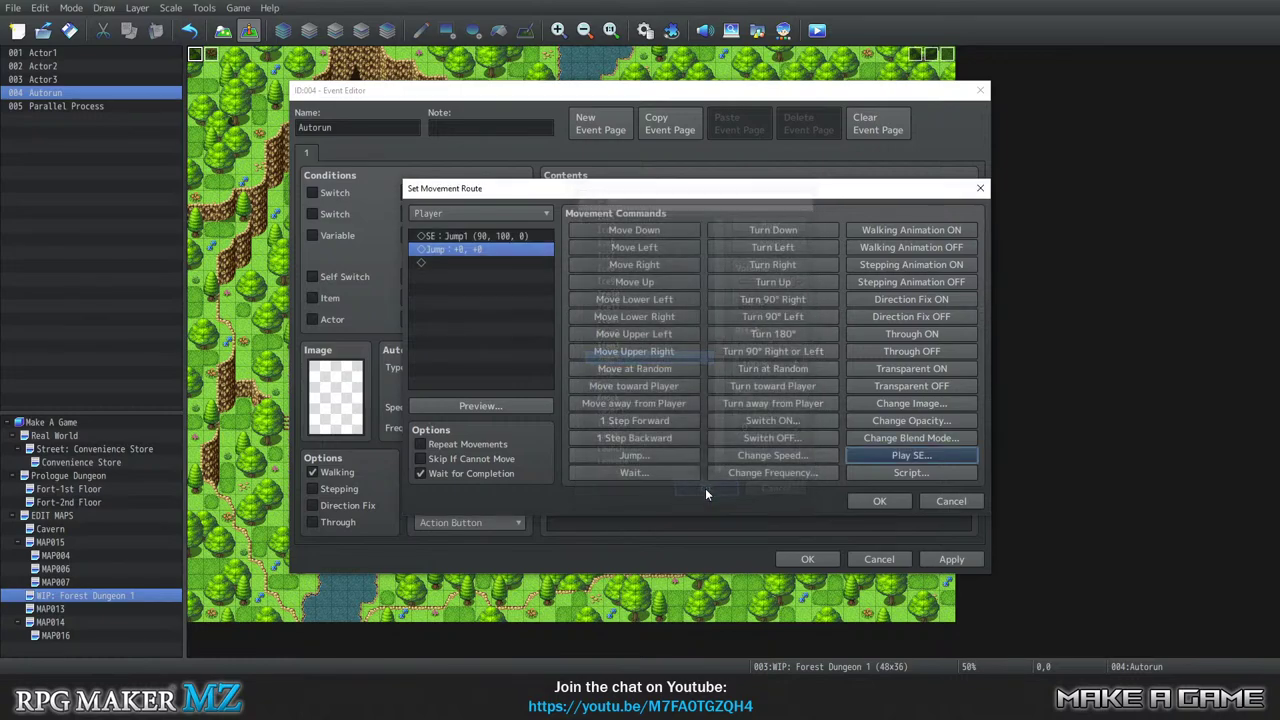
{"action": "left_click", "coordinate": [876, 503]}
Start a Show Balloon Icon command for the Player after the Player's movement route.
{"action": "double_click", "coordinate": [677, 337]}
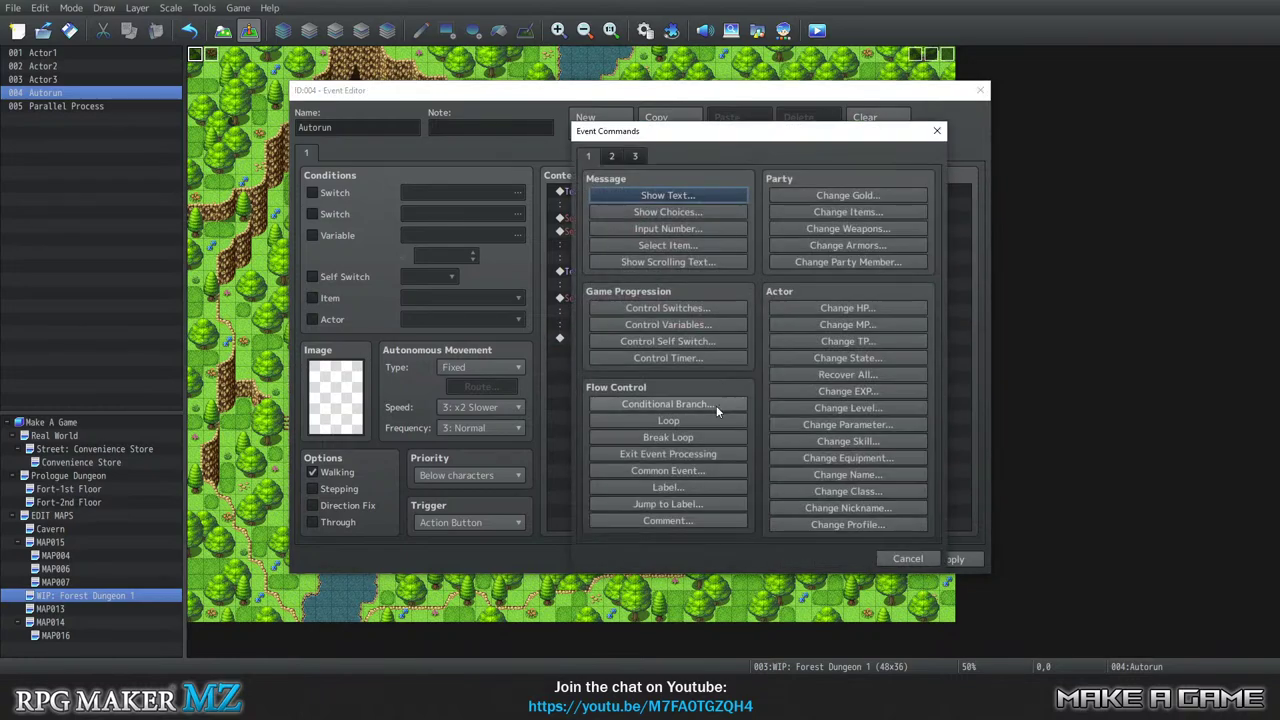
{"action": "left_click", "coordinate": [614, 158]}
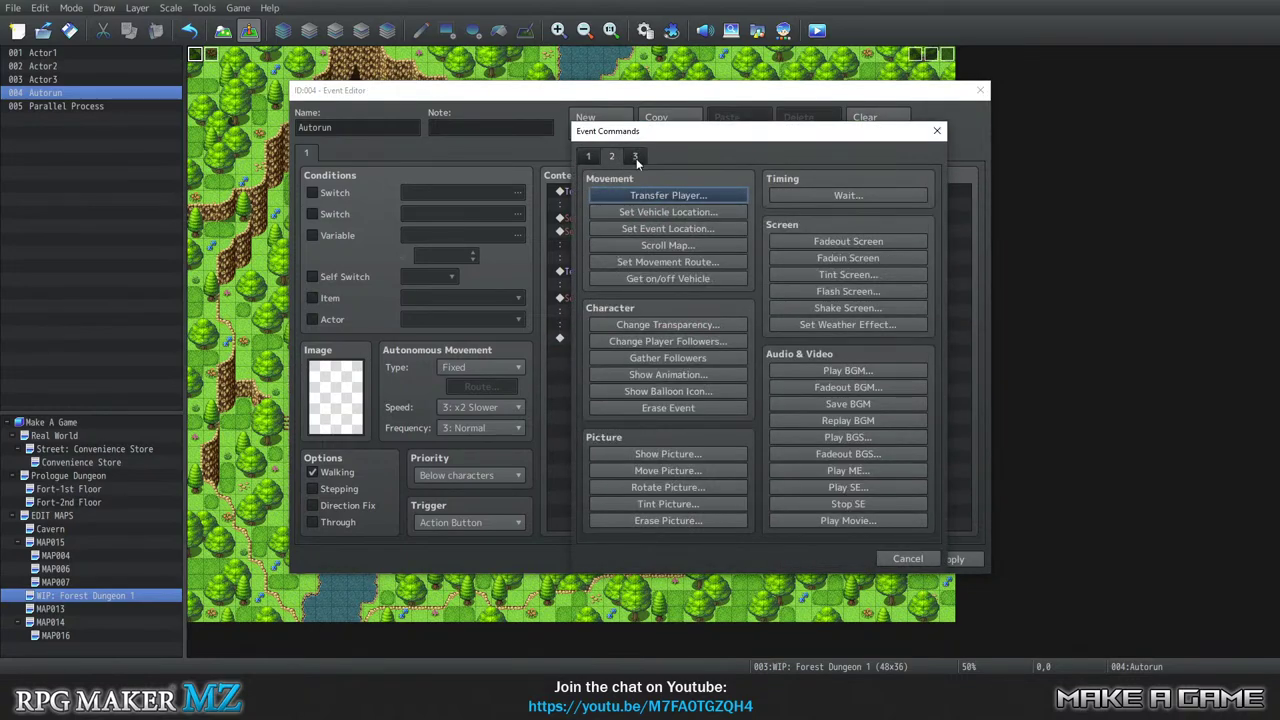
{"action": "left_click", "coordinate": [668, 391]}
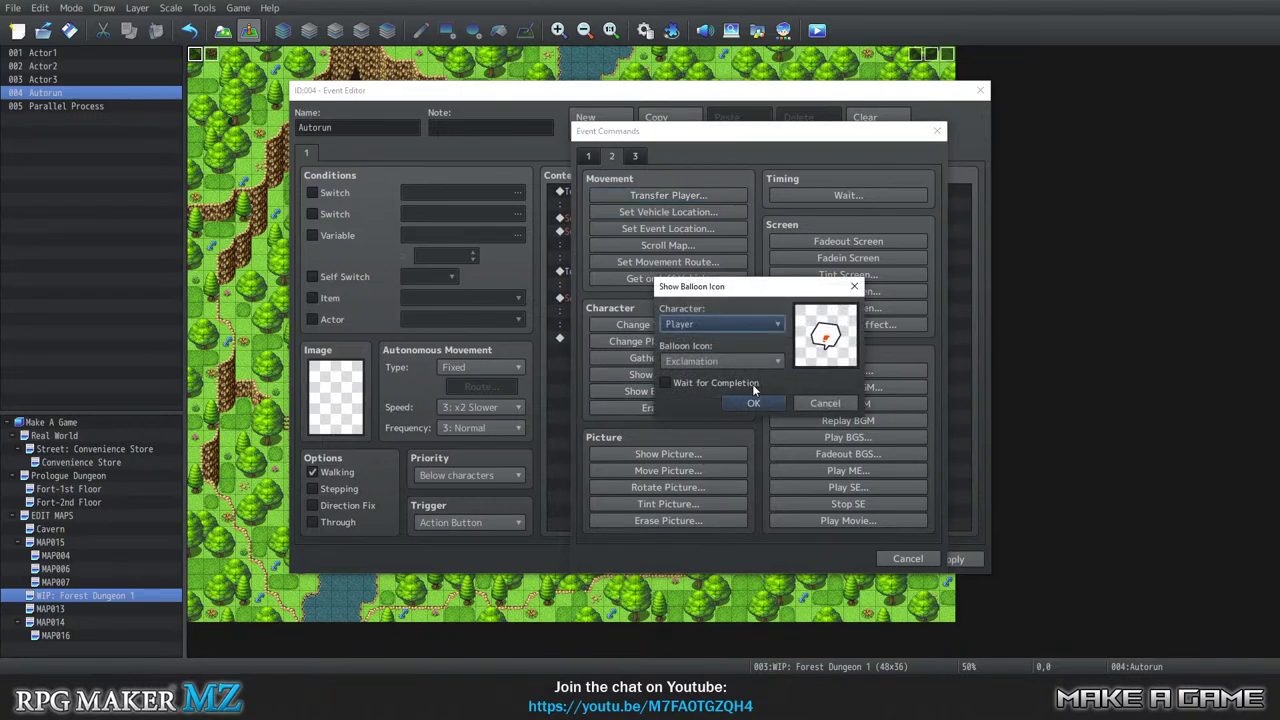
Preview the User-defined 1 to User-defined 5 and Sweat balloon icons.
{"action": "left_click", "coordinate": [764, 364]}
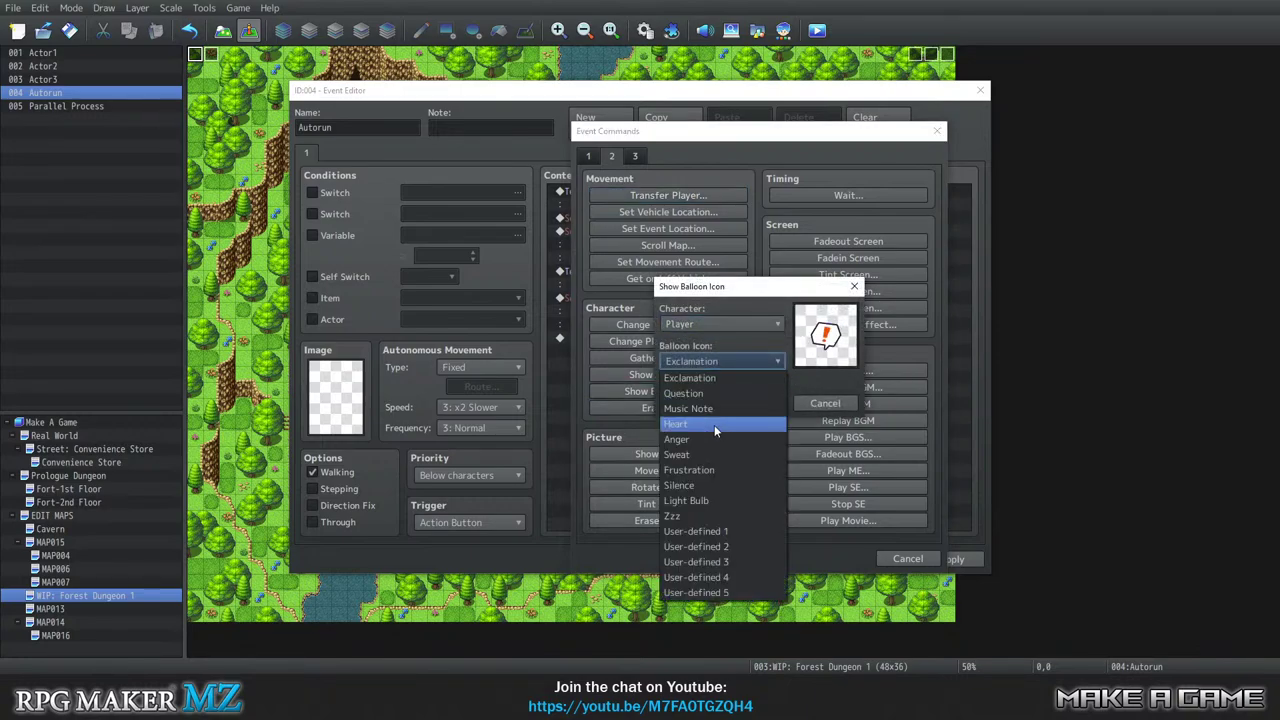
{"action": "left_click", "coordinate": [705, 531]}
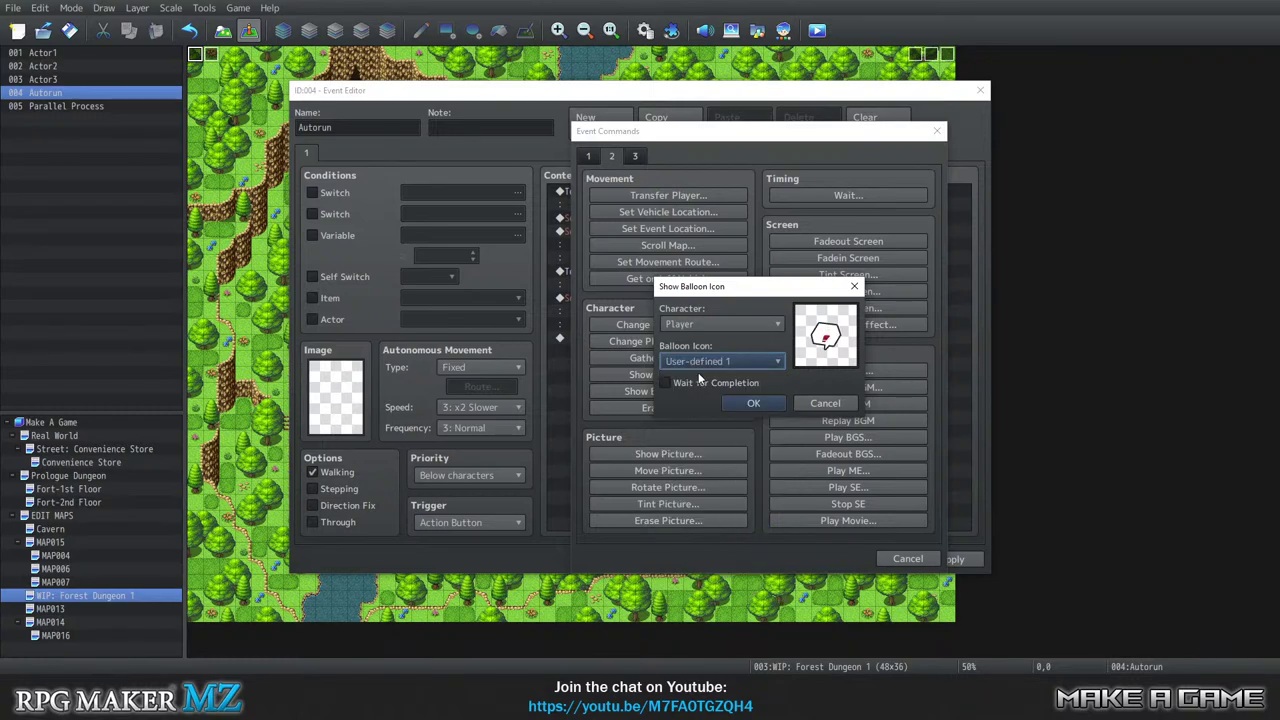
{"action": "left_click", "coordinate": [696, 362]}
{"action": "left_click", "coordinate": [708, 546]}
{"action": "left_click", "coordinate": [726, 360]}
{"action": "left_click", "coordinate": [696, 562]}
{"action": "left_click", "coordinate": [728, 360]}
{"action": "left_click", "coordinate": [716, 580]}
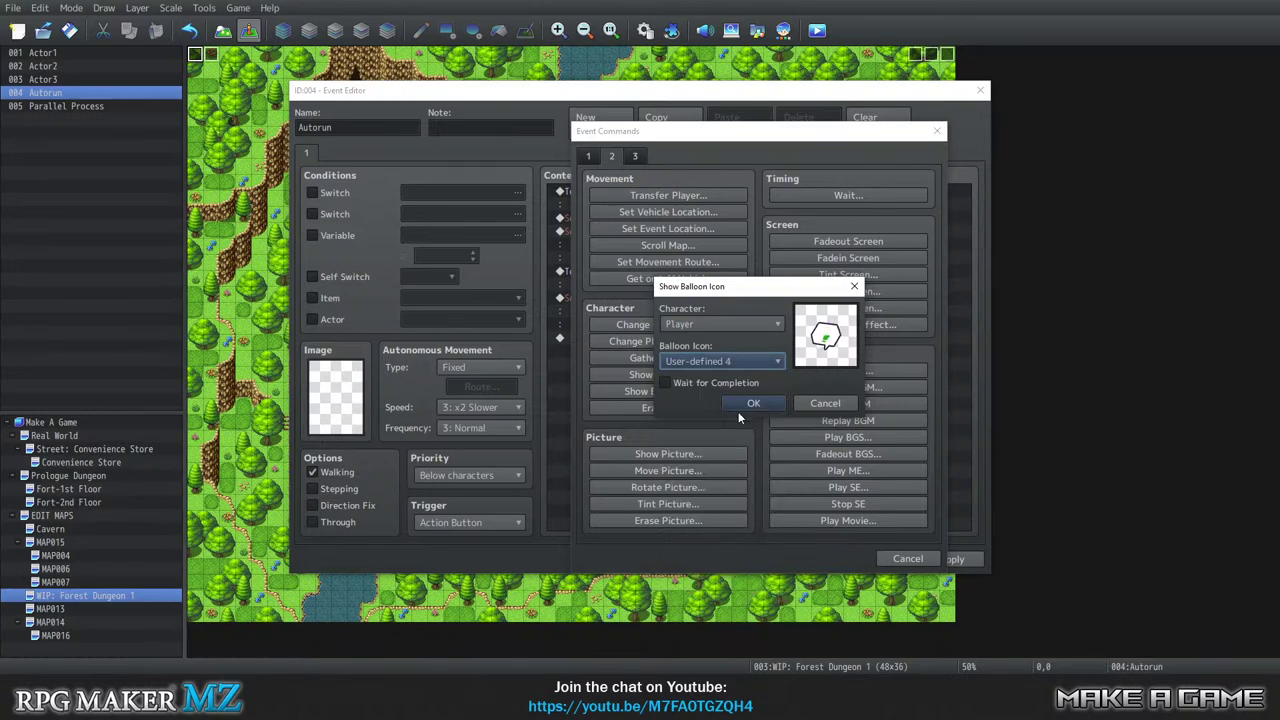
{"action": "left_click", "coordinate": [717, 356]}
{"action": "left_click", "coordinate": [727, 594]}
{"action": "left_click", "coordinate": [698, 361]}
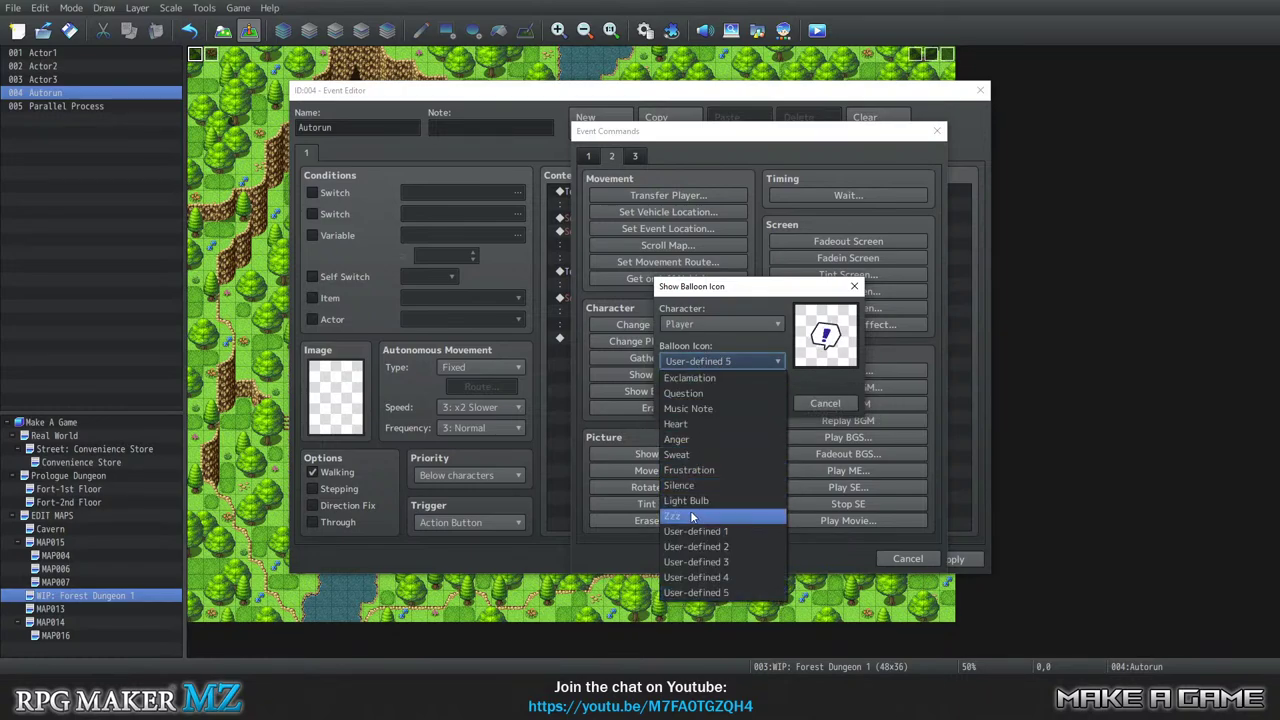
{"action": "left_click", "coordinate": [724, 455]}
Choose the Exclamation balloon for the Player and add the command to the event.
{"action": "left_click", "coordinate": [712, 361]}
{"action": "left_click", "coordinate": [708, 380]}
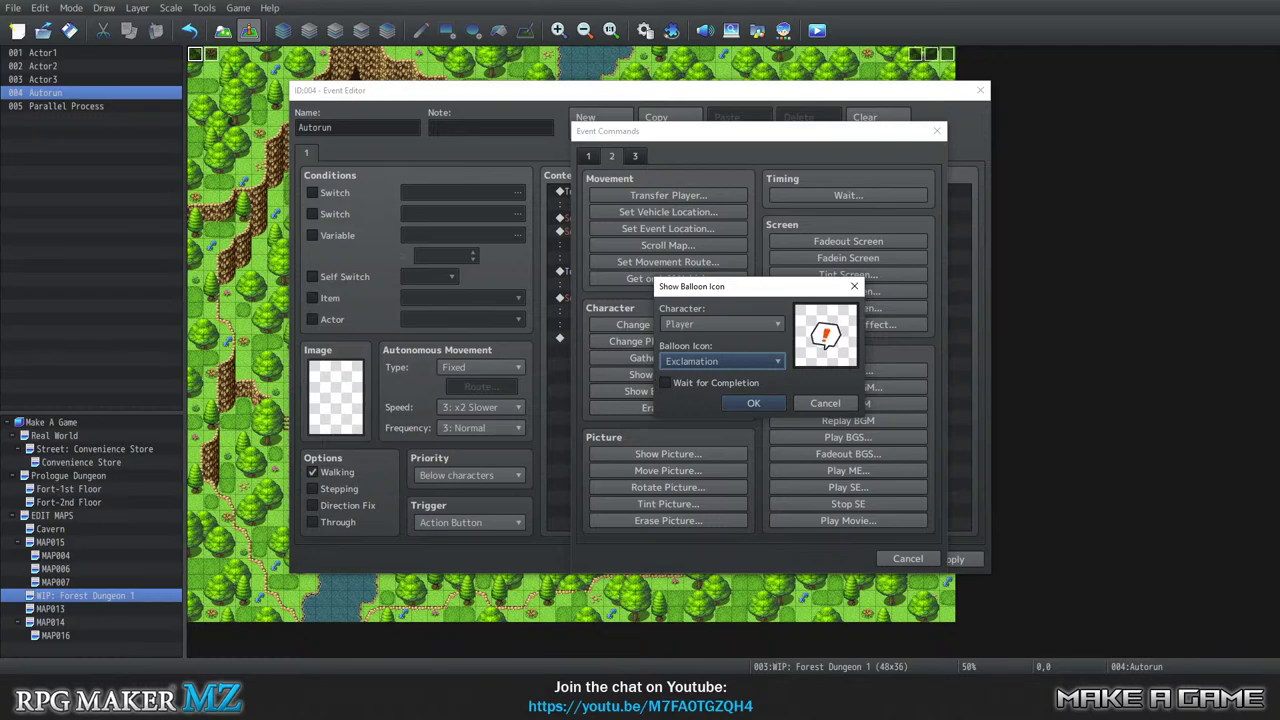
{"action": "left_click", "coordinate": [760, 403]}
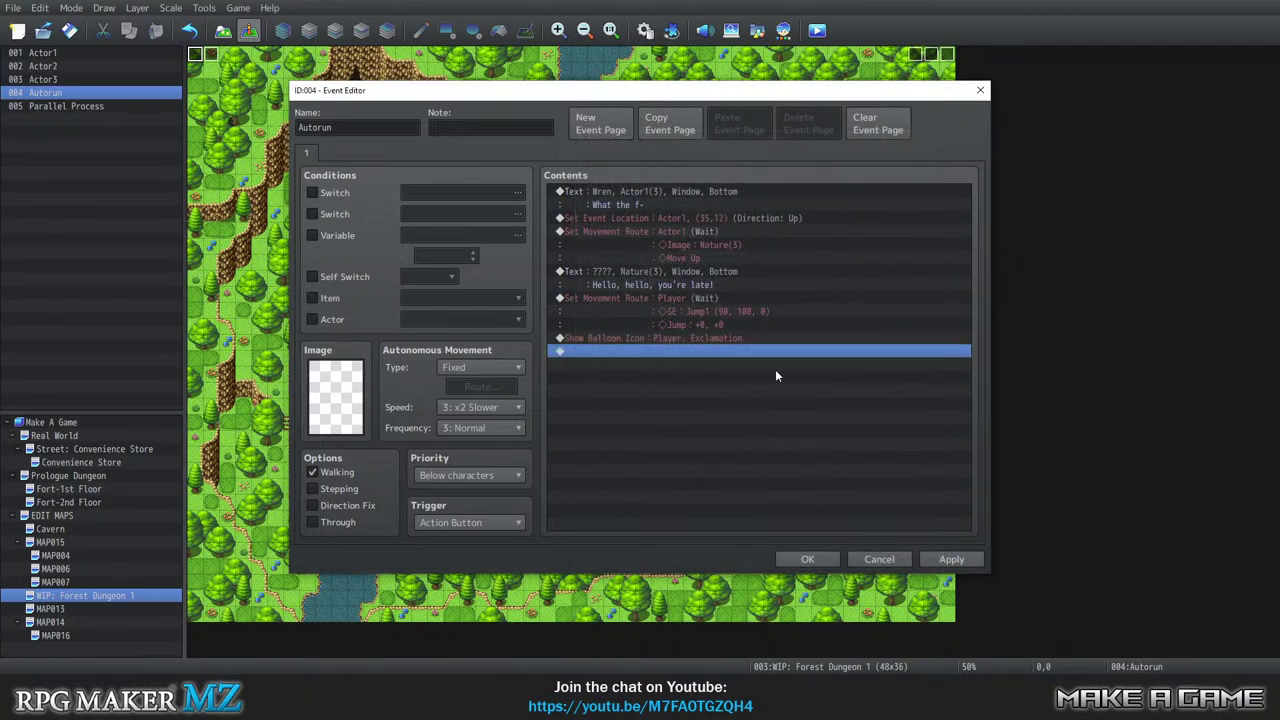
Insert a Show Text command after the balloon icon, using the spiky red-haired face at the end of the Actor1 sheet's first row.
{"action": "double_click", "coordinate": [666, 352]}
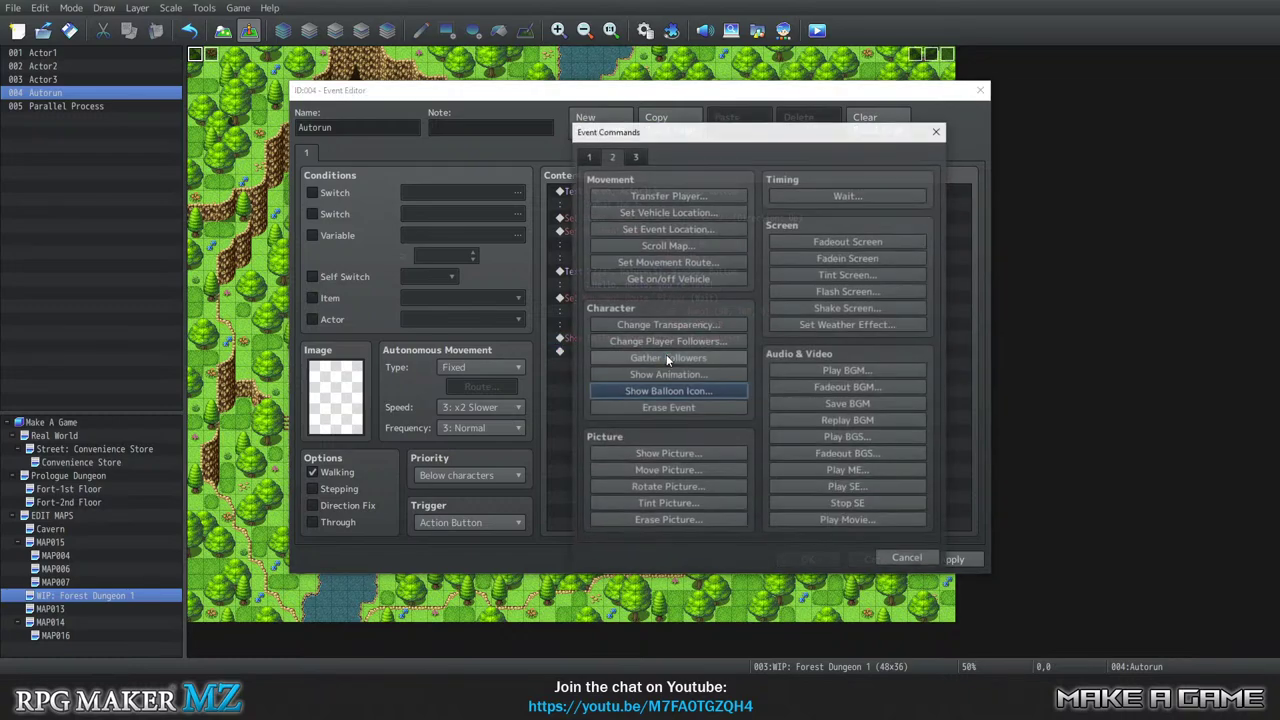
{"action": "left_click", "coordinate": [588, 156]}
{"action": "left_click", "coordinate": [680, 195]}
{"action": "double_click", "coordinate": [573, 336]}
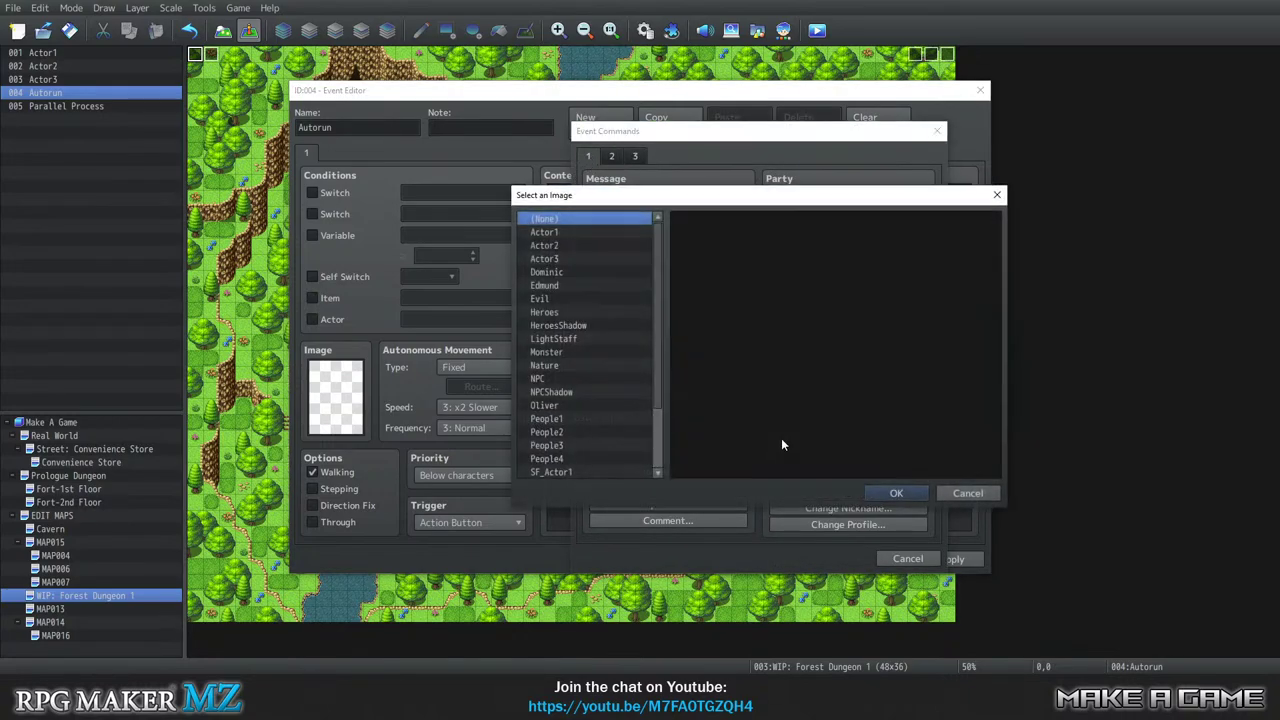
{"action": "left_click", "coordinate": [590, 232]}
{"action": "left_click", "coordinate": [895, 243]}
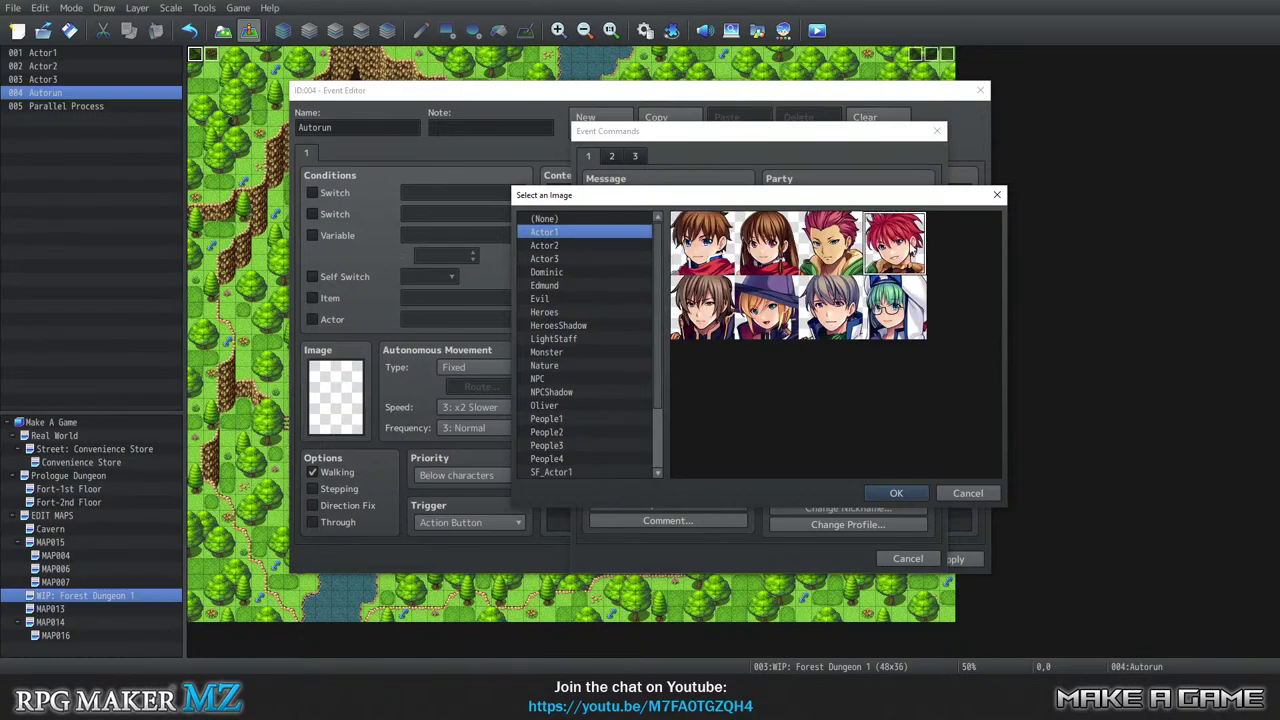
{"action": "left_click", "coordinate": [900, 493]}
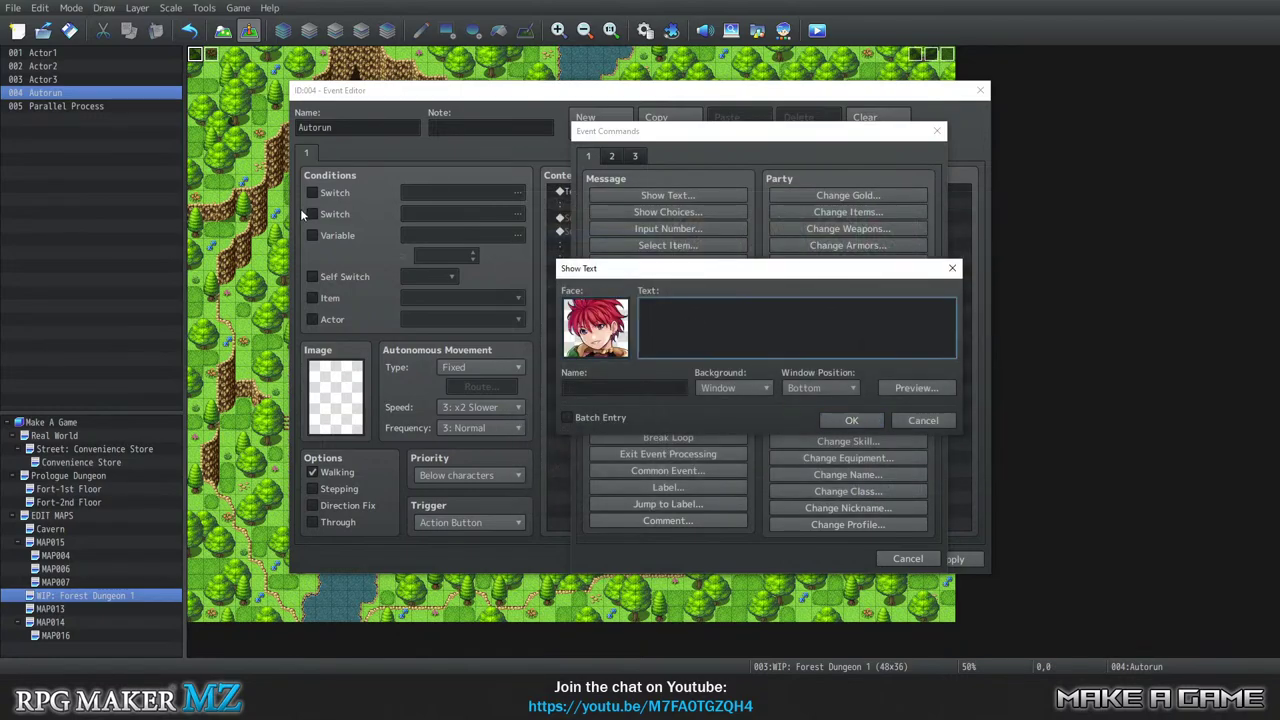
{"action": "type", "text": "A"}
{"action": "type", "text": " for"}
{"action": "key", "text": "BackSpace"}
{"action": "key", "text": "BackSpace"}
{"action": "key", "text": "BackSpace"}
{"action": "key", "text": "BackSpace"}
{"action": "key", "text": "BackSpace"}
Enter the three-line message "Why is a fox talking to me!?", "What am I wearing!?", "Why am I in a forest!?".
{"action": "type", "text": "Why is a fox talking to me?"}
{"action": "key", "text": "Return"}
{"action": "type", "text": "What am I wearing?"}
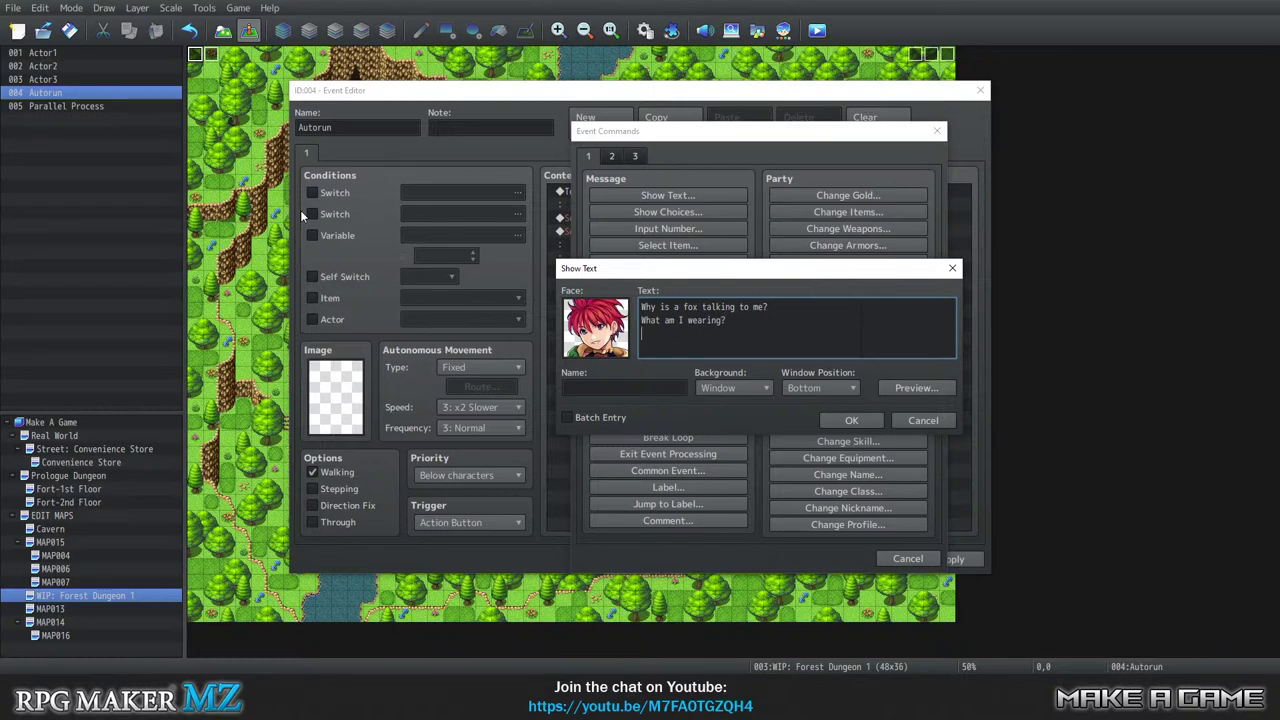
{"action": "key", "text": "Return"}
{"action": "type", "text": "Why am I in a forest?!!!"}
{"action": "key", "text": "BackSpace"}
{"action": "type", "text": "!"}
{"action": "type", "text": "!"}
{"action": "type", "text": "?"}
Set the speaker name to "Wren" and add the text command to the event.
{"action": "left_click", "coordinate": [603, 394]}
{"action": "type", "text": "Wren"}
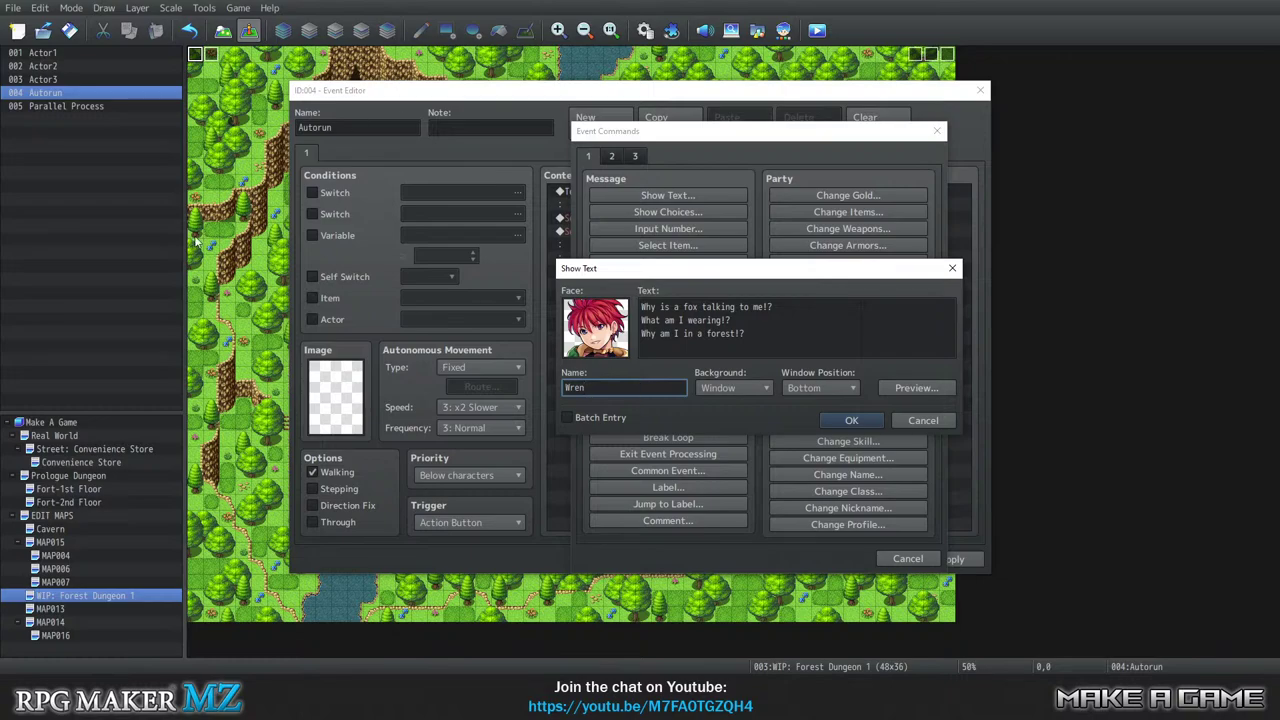
{"action": "left_click", "coordinate": [749, 349]}
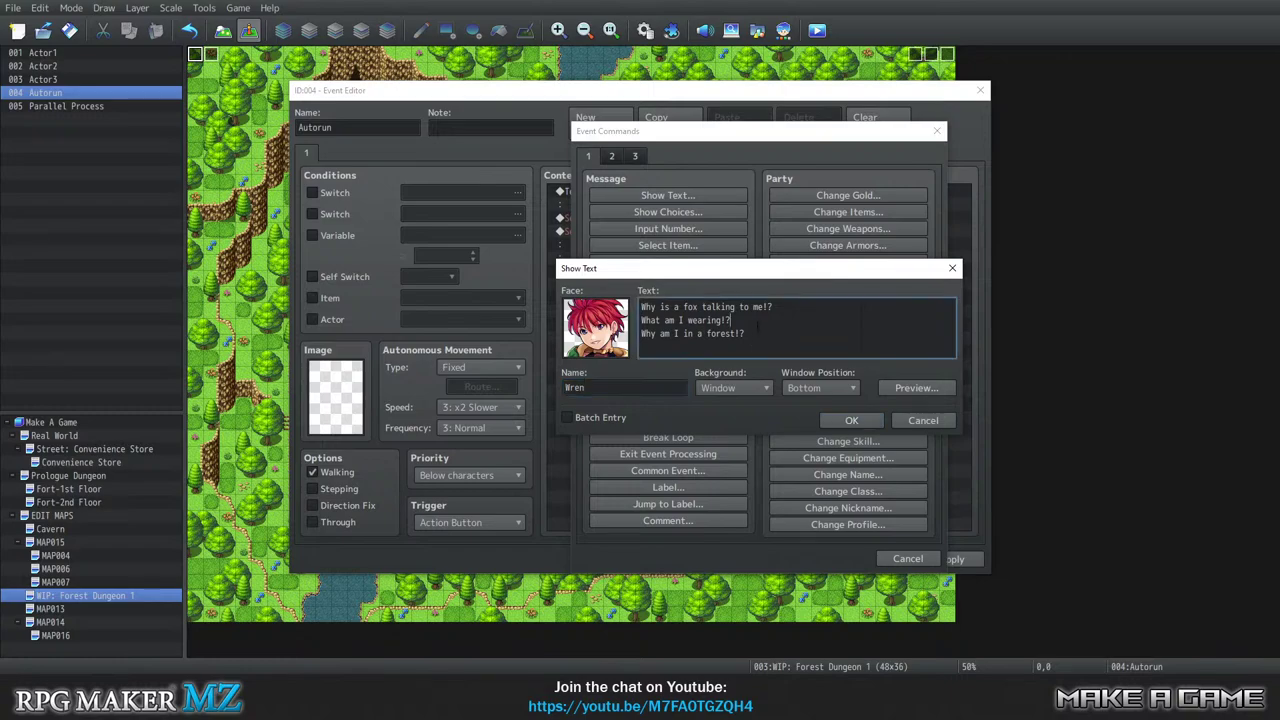
{"action": "key", "text": "ctrl+a"}
{"action": "left_click", "coordinate": [808, 333]}
{"action": "left_click", "coordinate": [850, 420]}
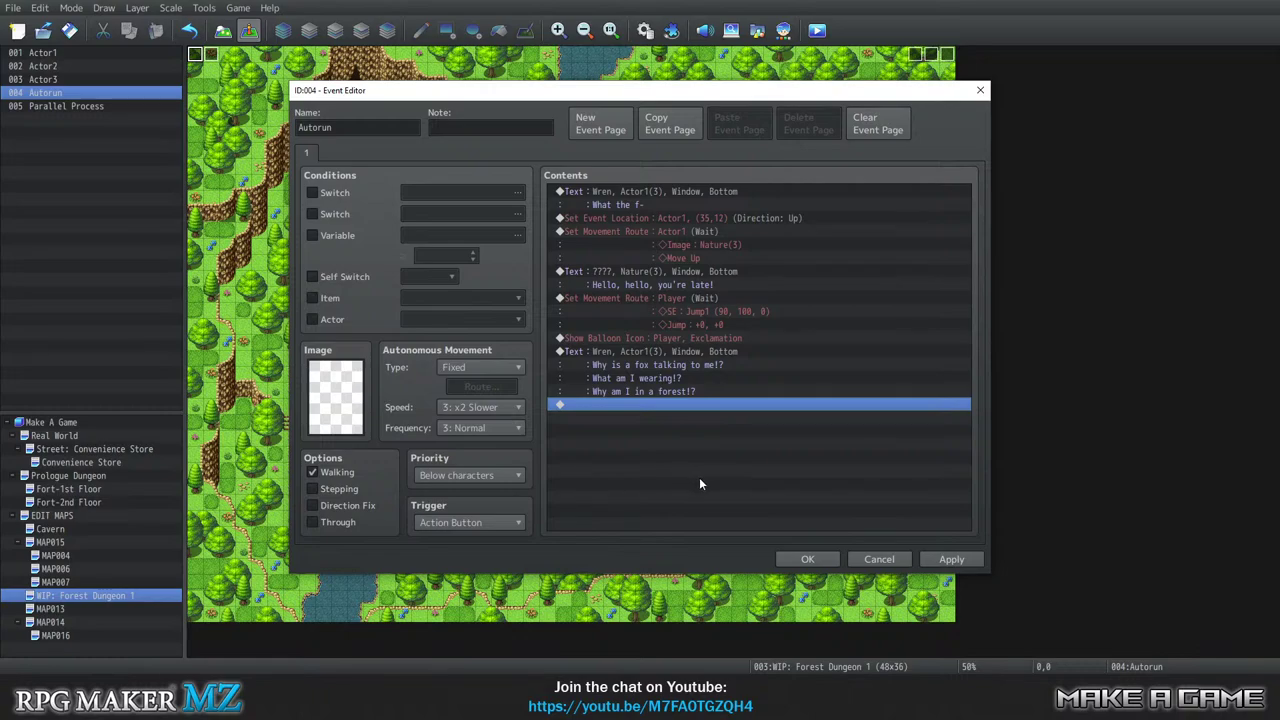
Insert another Show Text command after Wren's questions, using the yellow fox face from the Nature sheet.
{"action": "double_click", "coordinate": [622, 406]}
{"action": "left_click", "coordinate": [638, 195]}
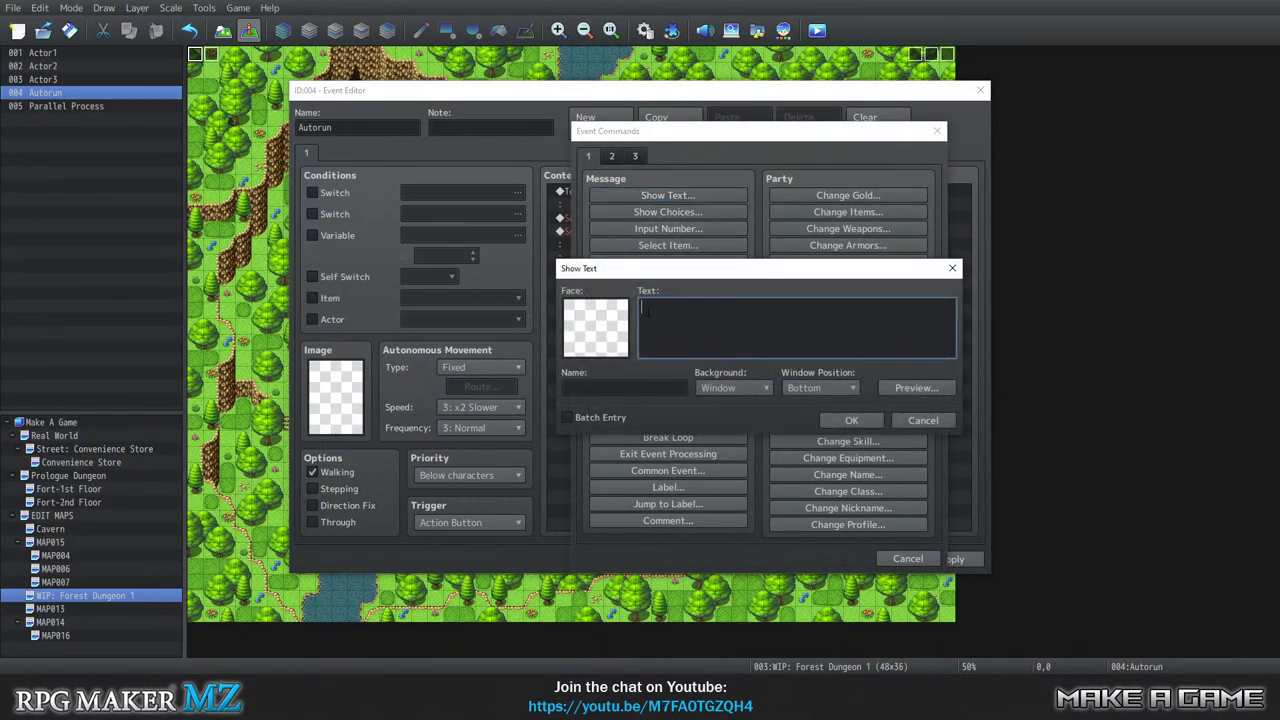
{"action": "double_click", "coordinate": [617, 327]}
{"action": "scroll", "coordinate": [576, 312], "scroll_direction": "down", "scroll_amount": 2}
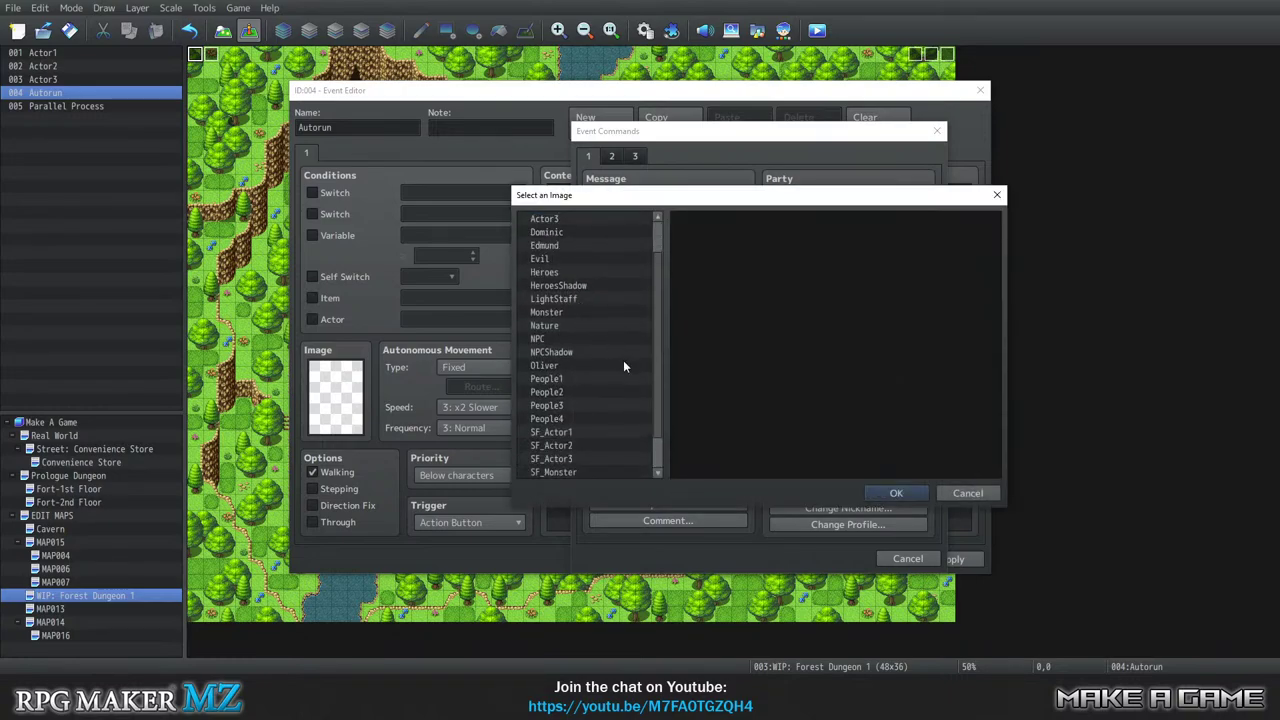
{"action": "scroll", "coordinate": [594, 381], "scroll_direction": "up", "scroll_amount": 2}
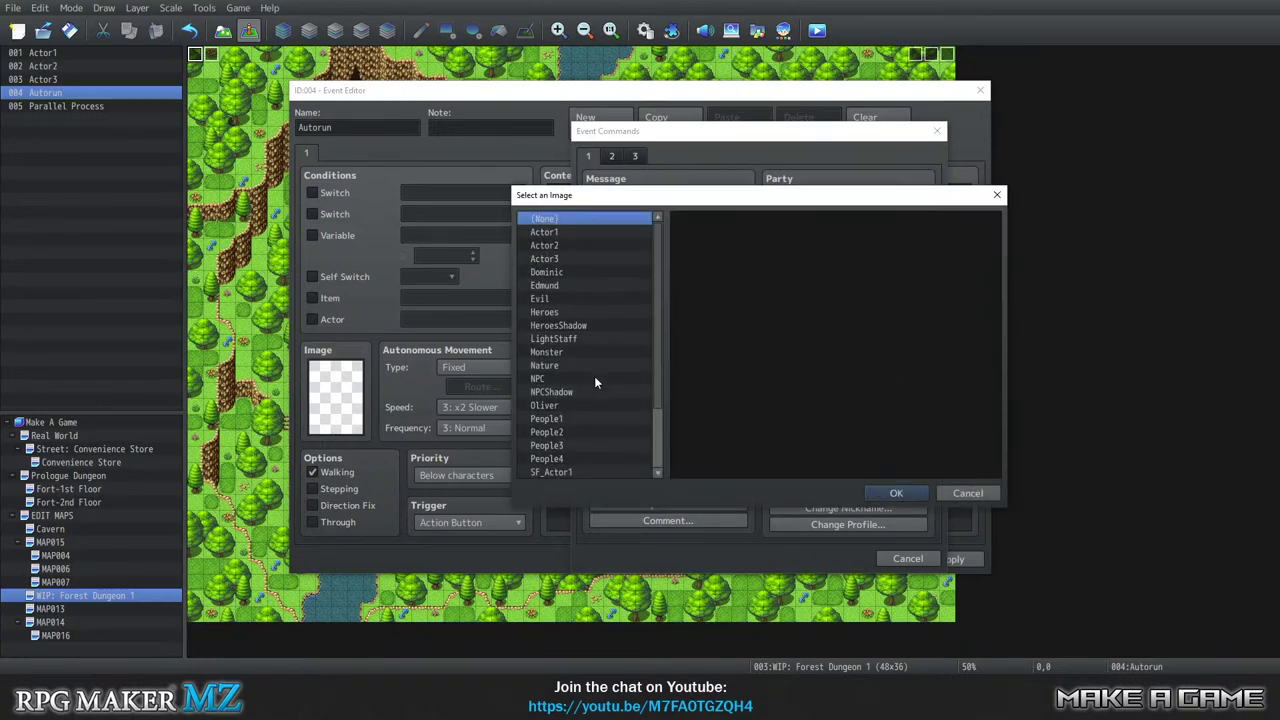
{"action": "scroll", "coordinate": [584, 300], "scroll_direction": "down", "scroll_amount": 1}
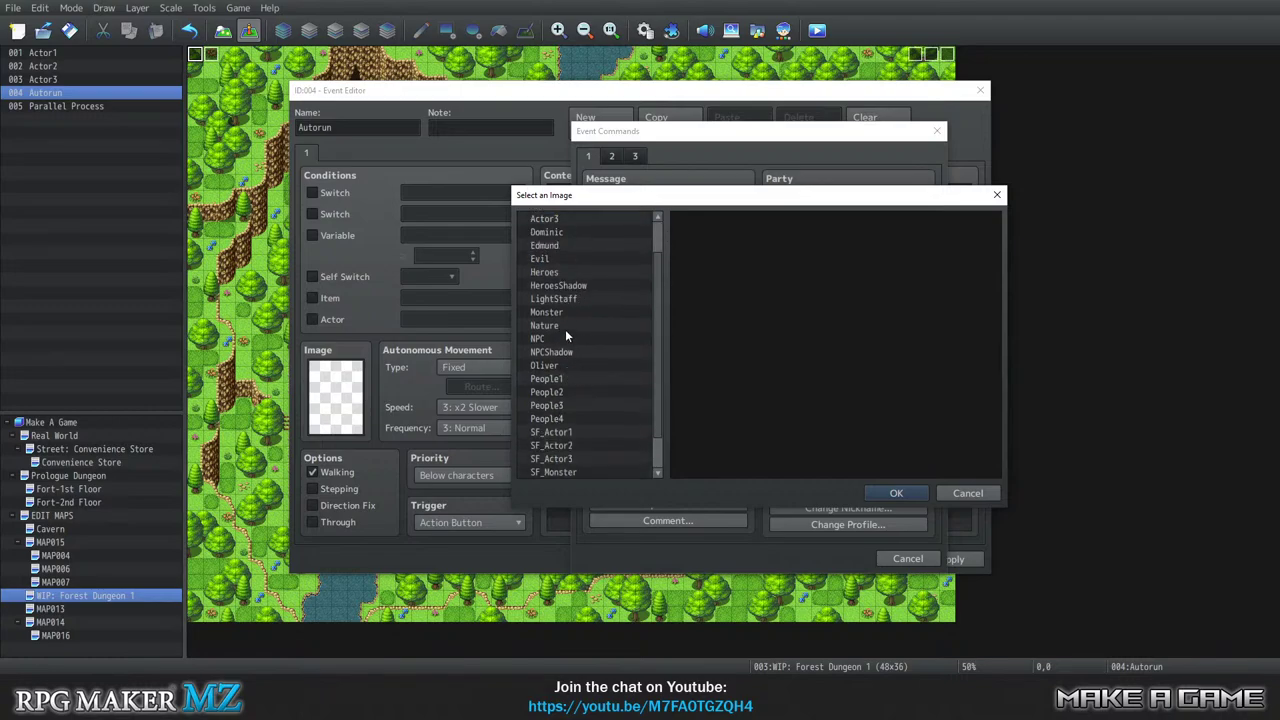
{"action": "left_click", "coordinate": [565, 327]}
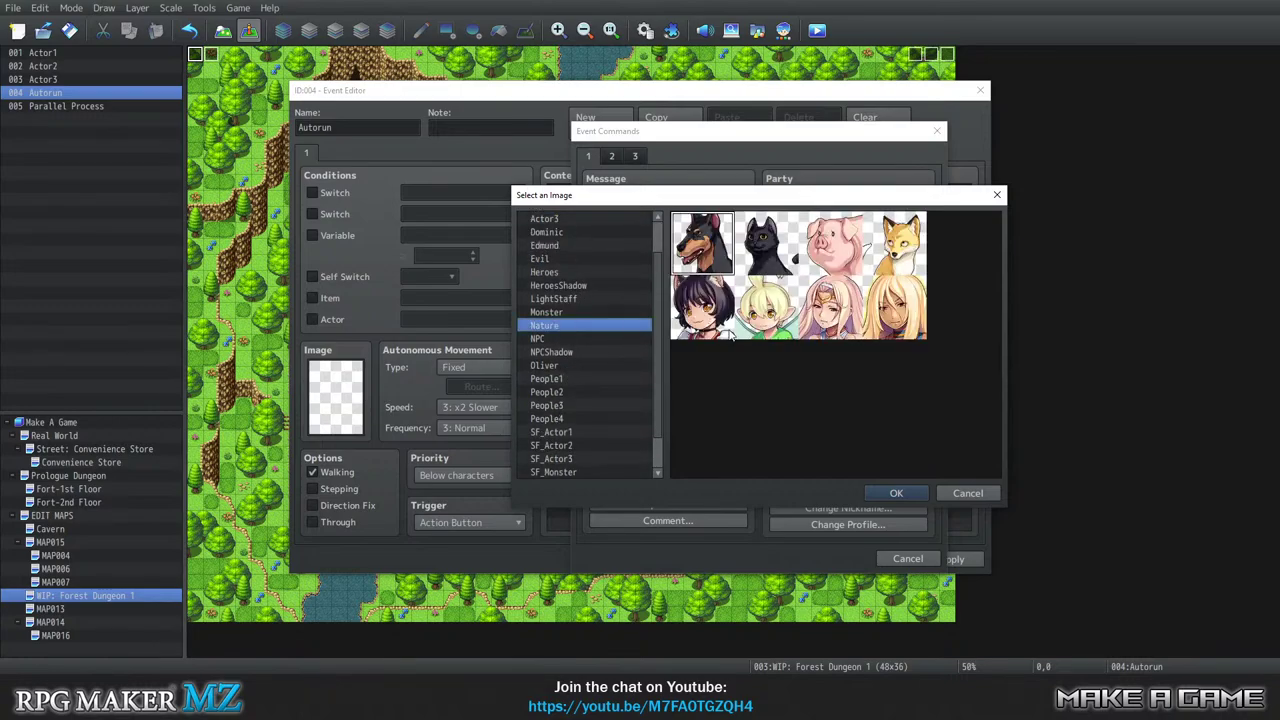
{"action": "left_click", "coordinate": [888, 492]}
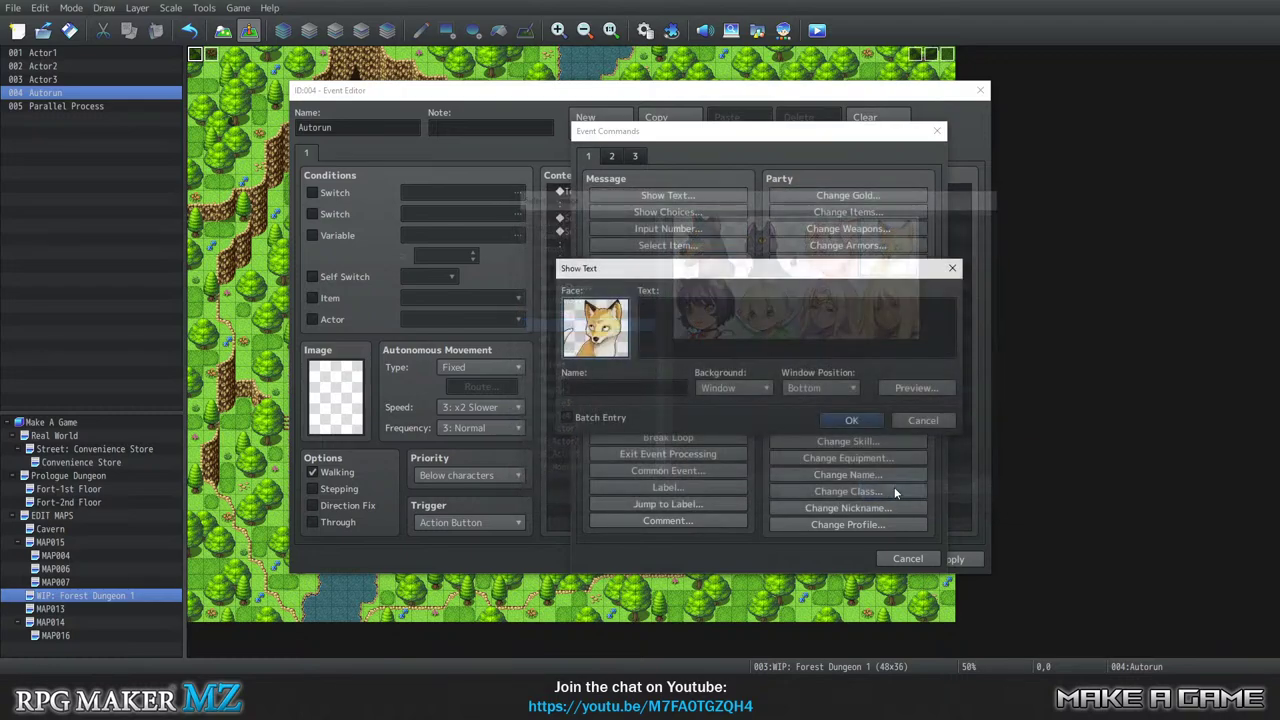
Set the speaker name to "????", enter the message "Placeholder" and add the text command.
{"action": "left_click", "coordinate": [604, 390]}
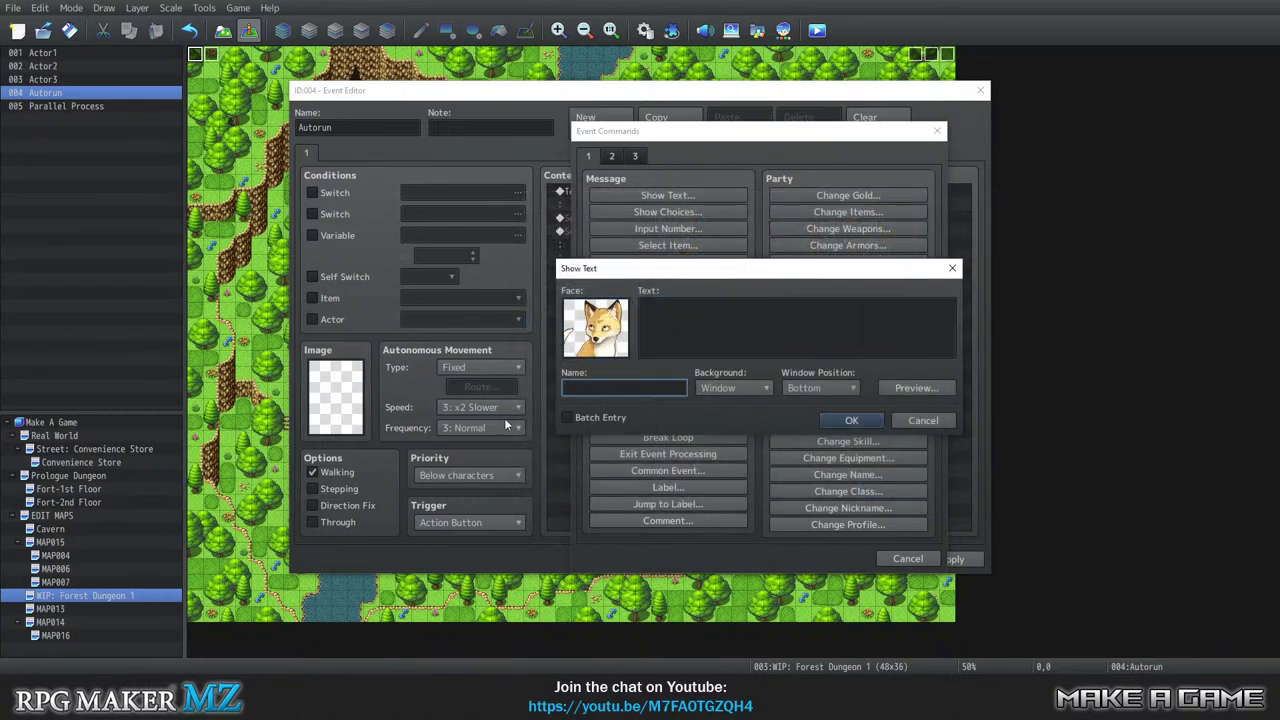
{"action": "type", "text": "????"}
{"action": "left_click", "coordinate": [686, 331]}
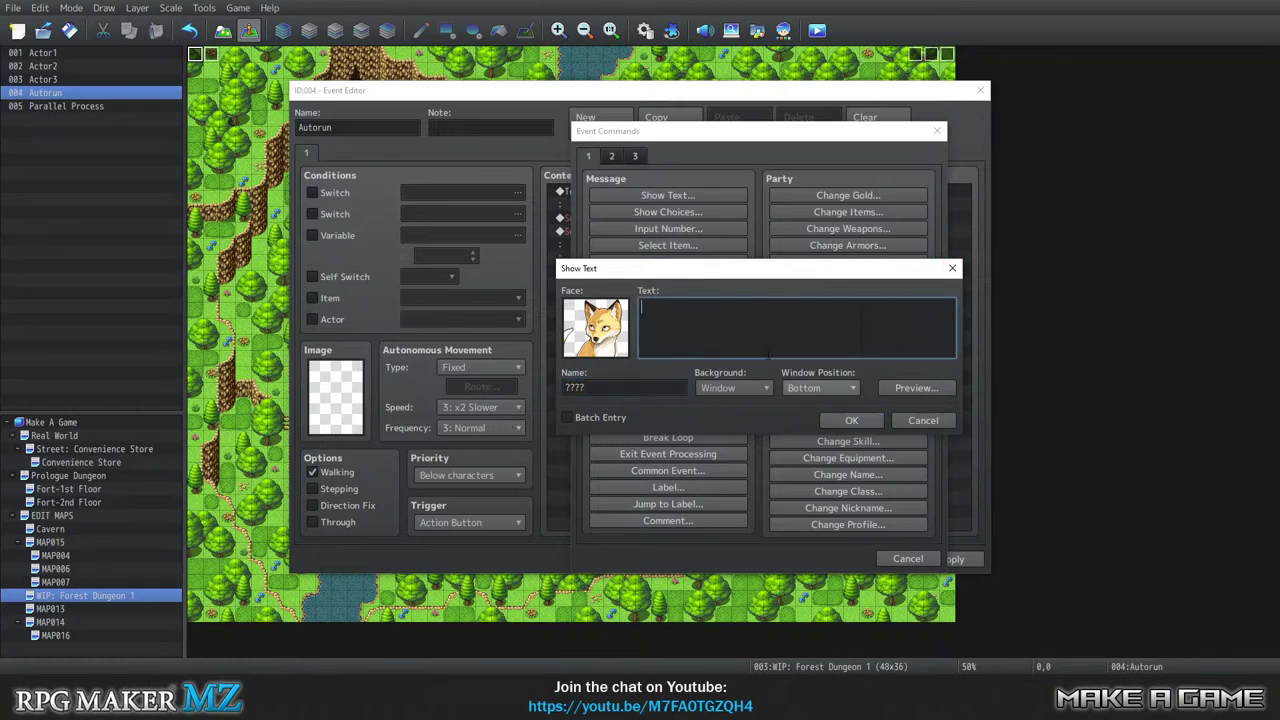
{"action": "type", "text": "Placeholder"}
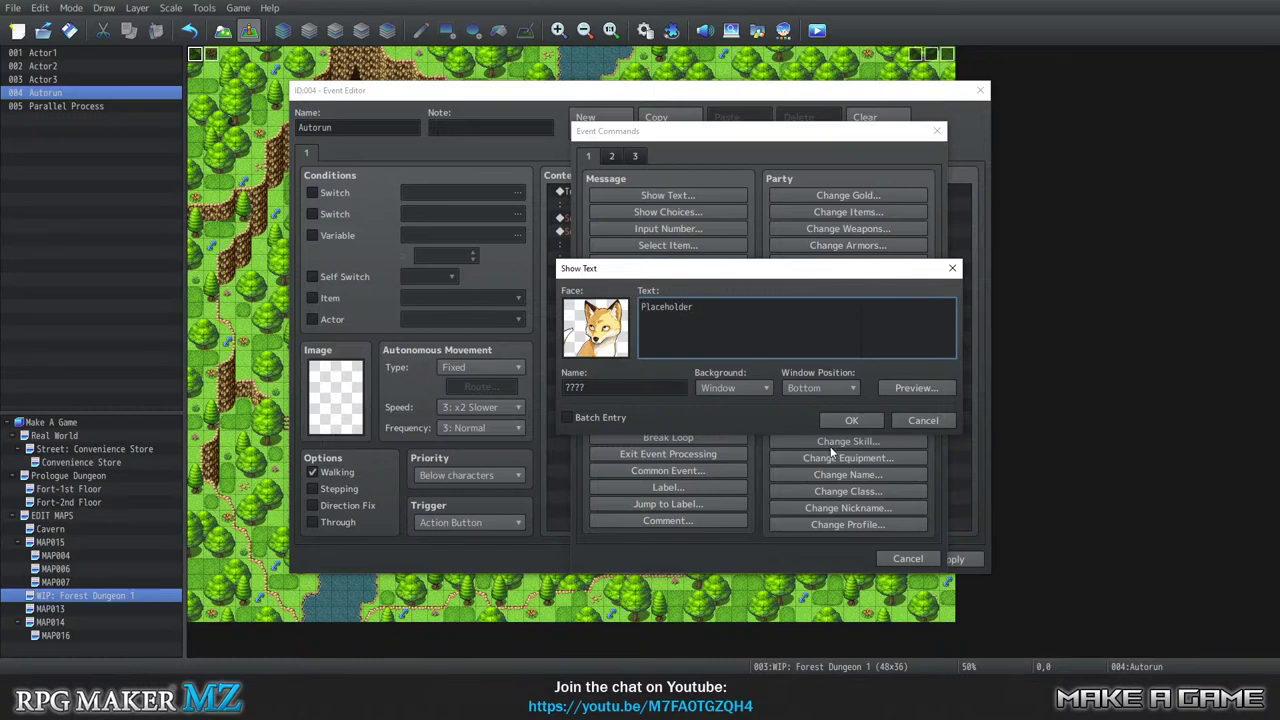
{"action": "left_click", "coordinate": [851, 420]}
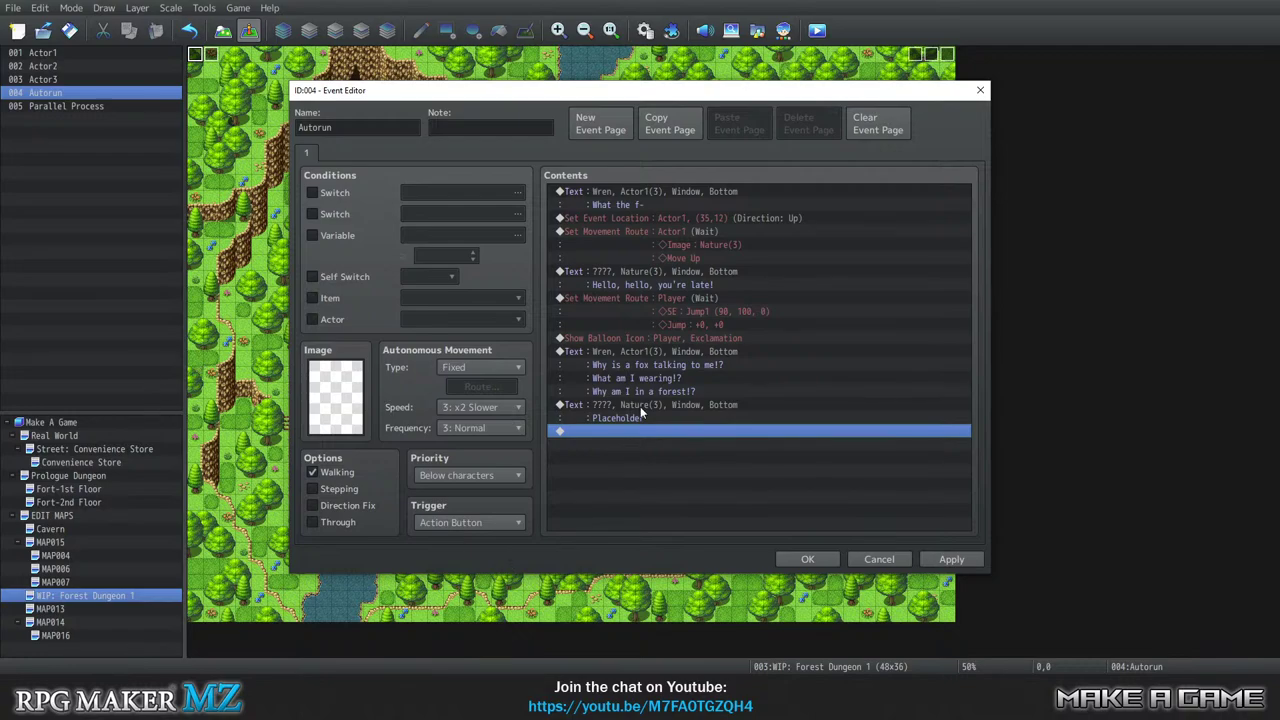
Add a movement route for Actor1 after the fox's placeholder text, with Move Left followed by Turn Up.
{"action": "left_click_drag", "start_coordinate": [590, 90], "coordinate": [617, 118]}
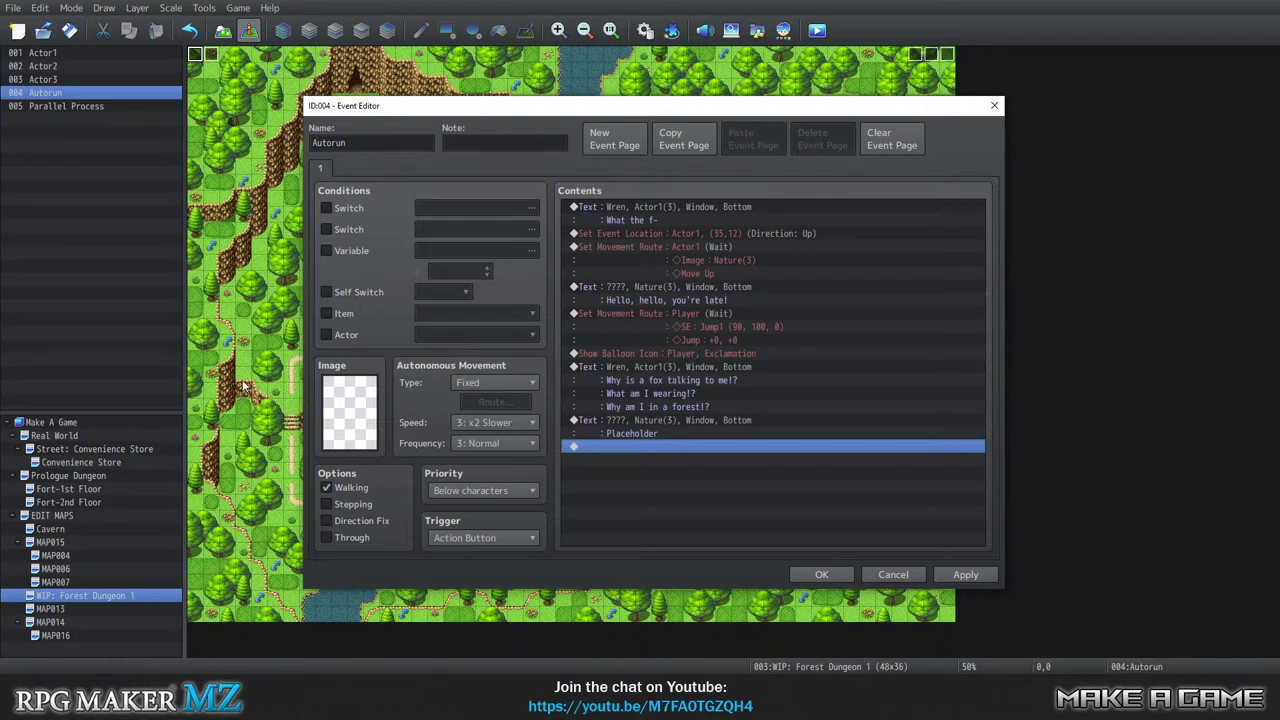
{"action": "double_click", "coordinate": [632, 446]}
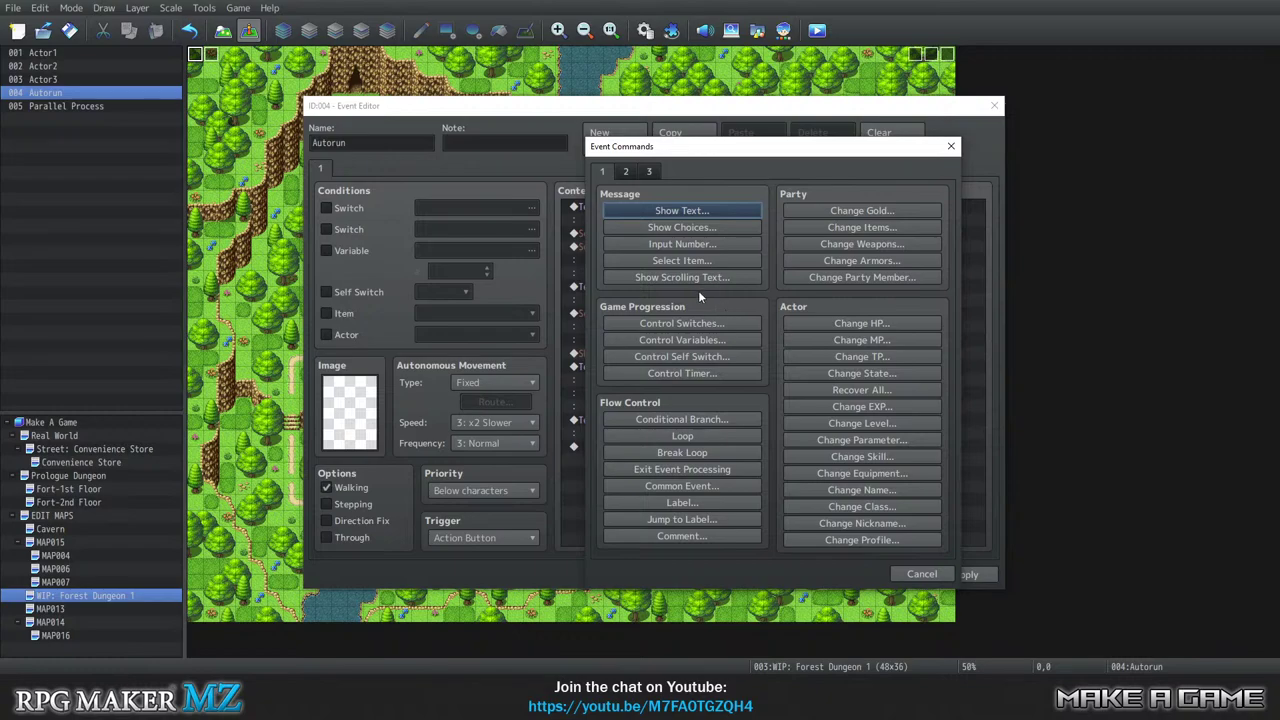
{"action": "left_click", "coordinate": [625, 171]}
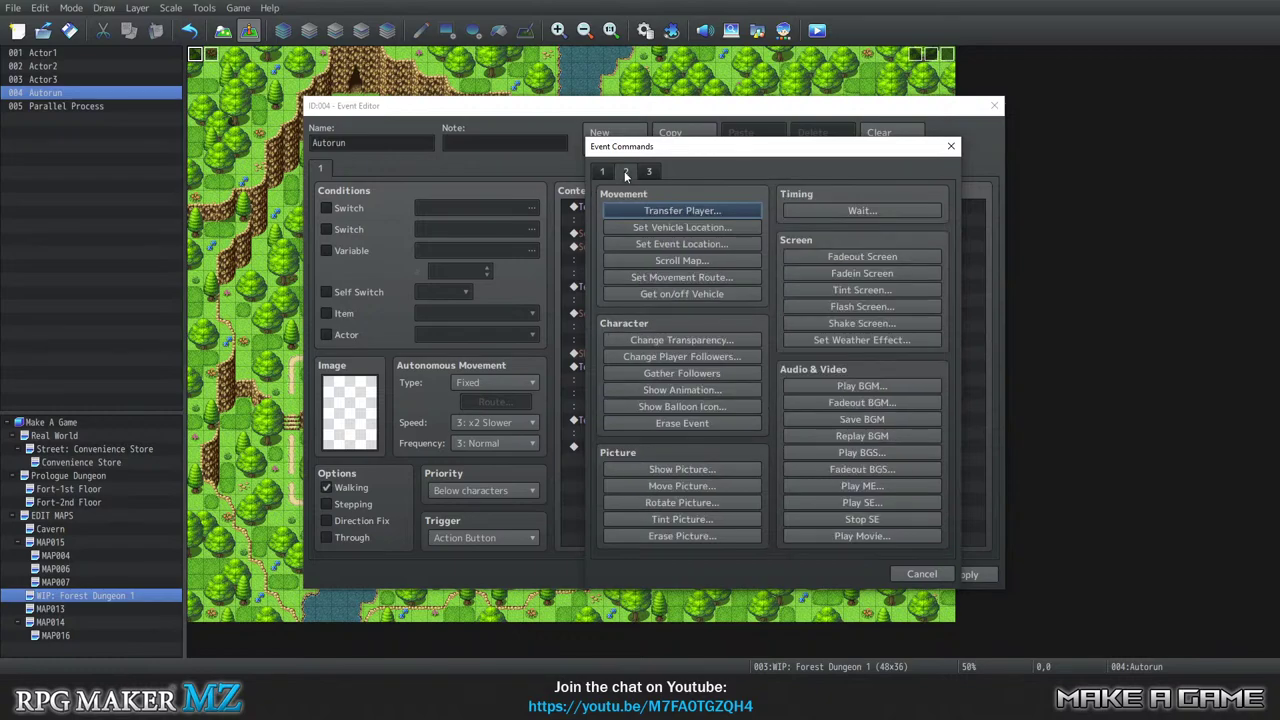
{"action": "left_click", "coordinate": [680, 278]}
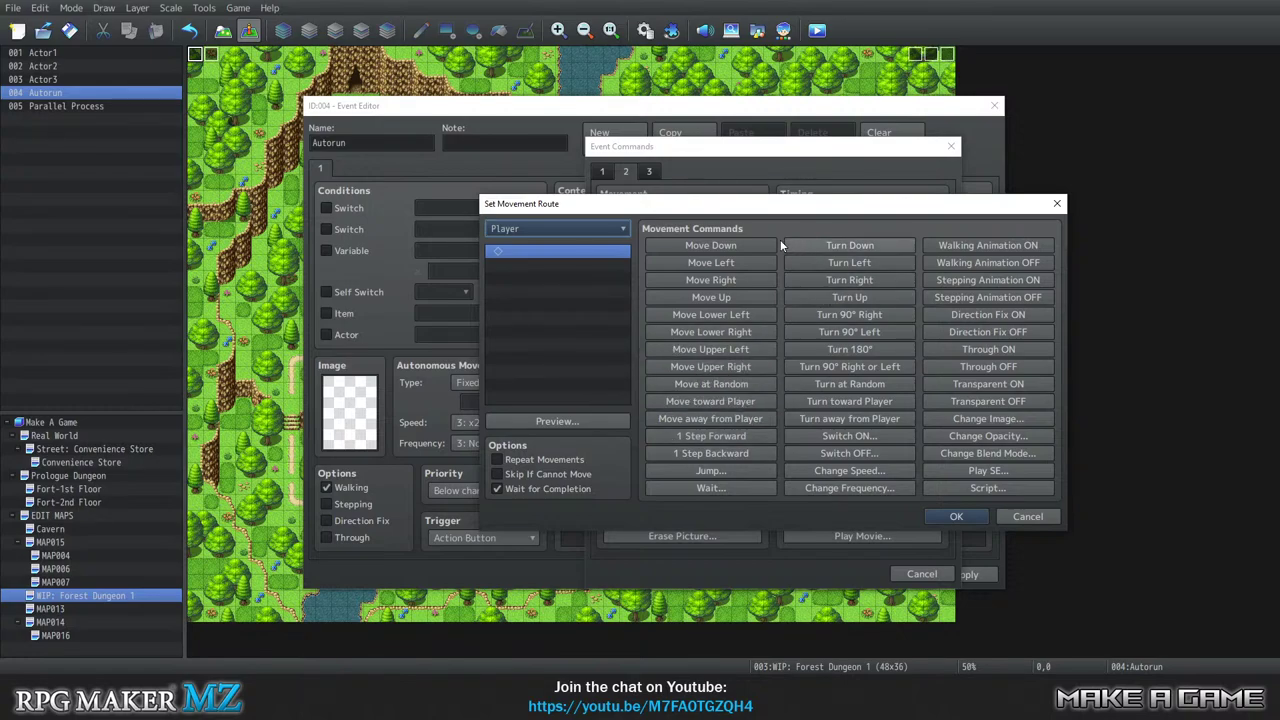
{"action": "left_click", "coordinate": [706, 262]}
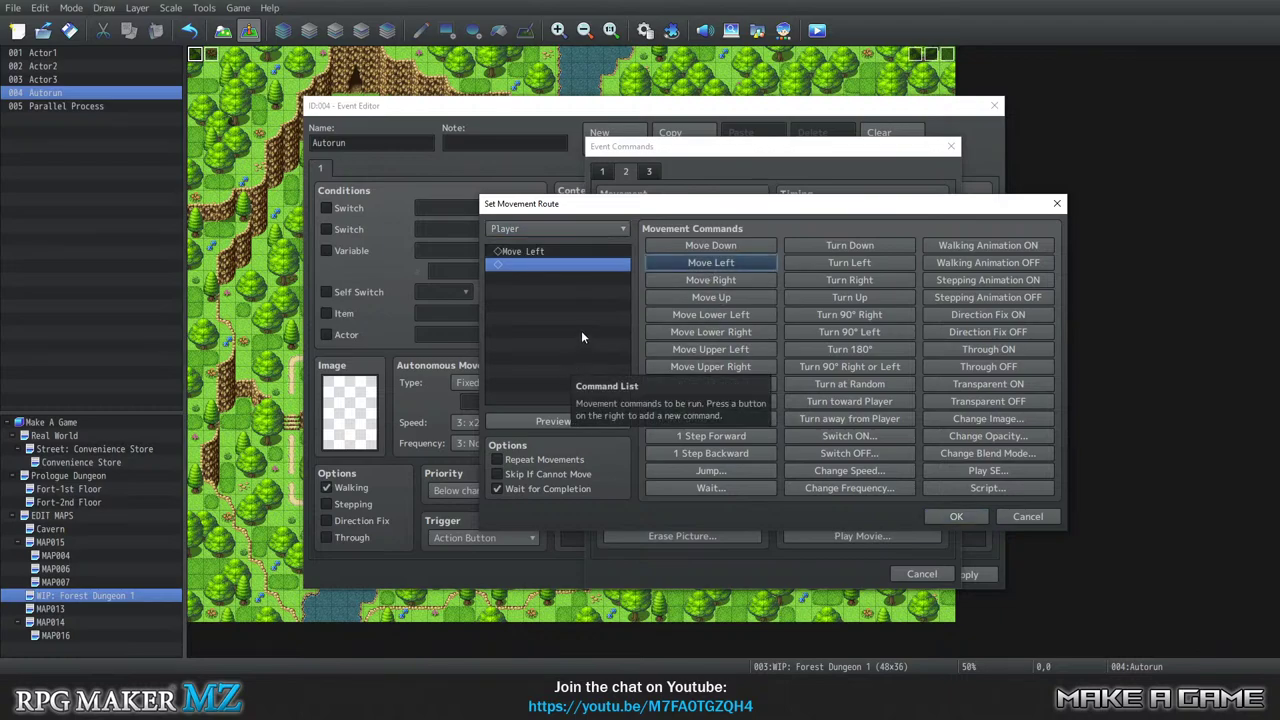
{"action": "left_click", "coordinate": [559, 228]}
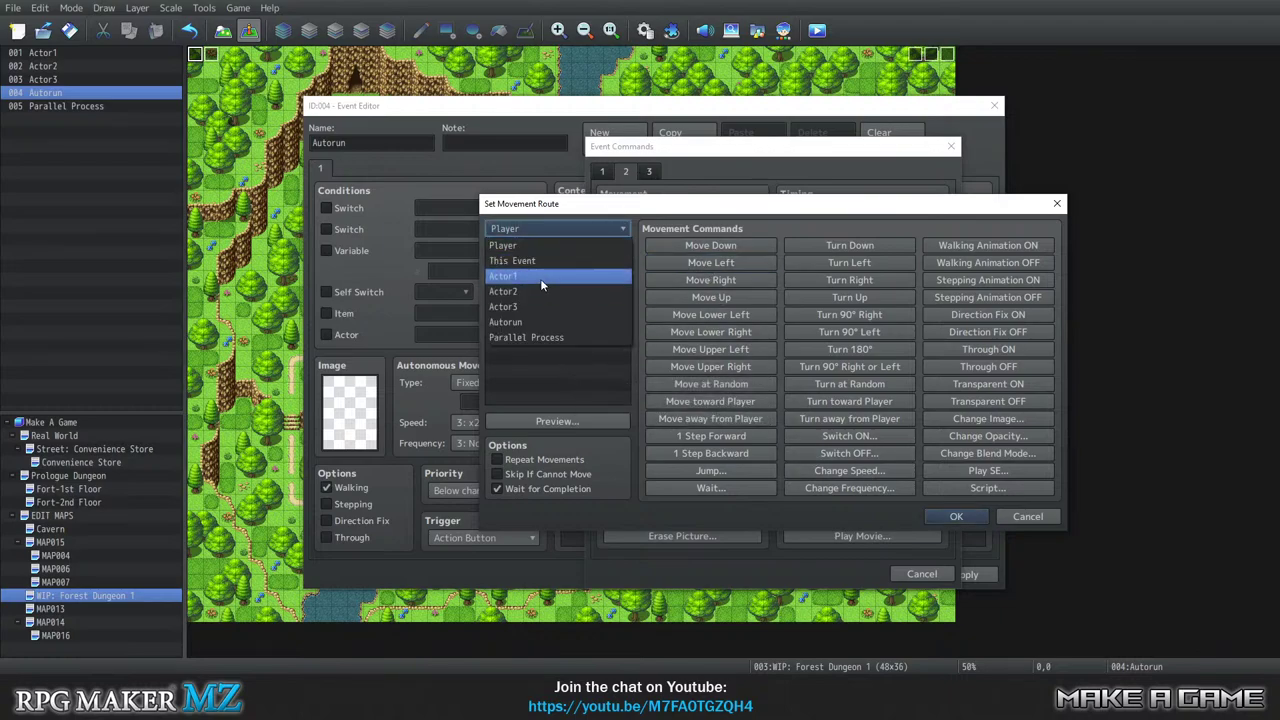
{"action": "left_click", "coordinate": [540, 278]}
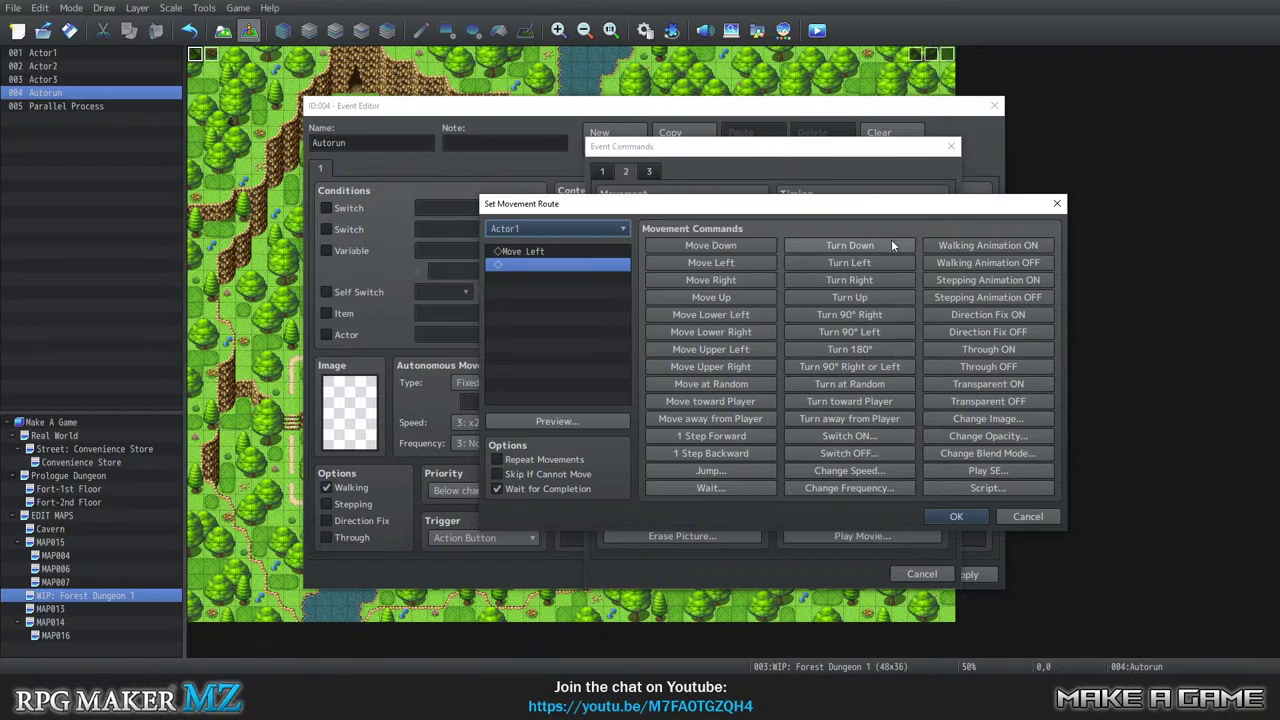
{"action": "left_click", "coordinate": [853, 297]}
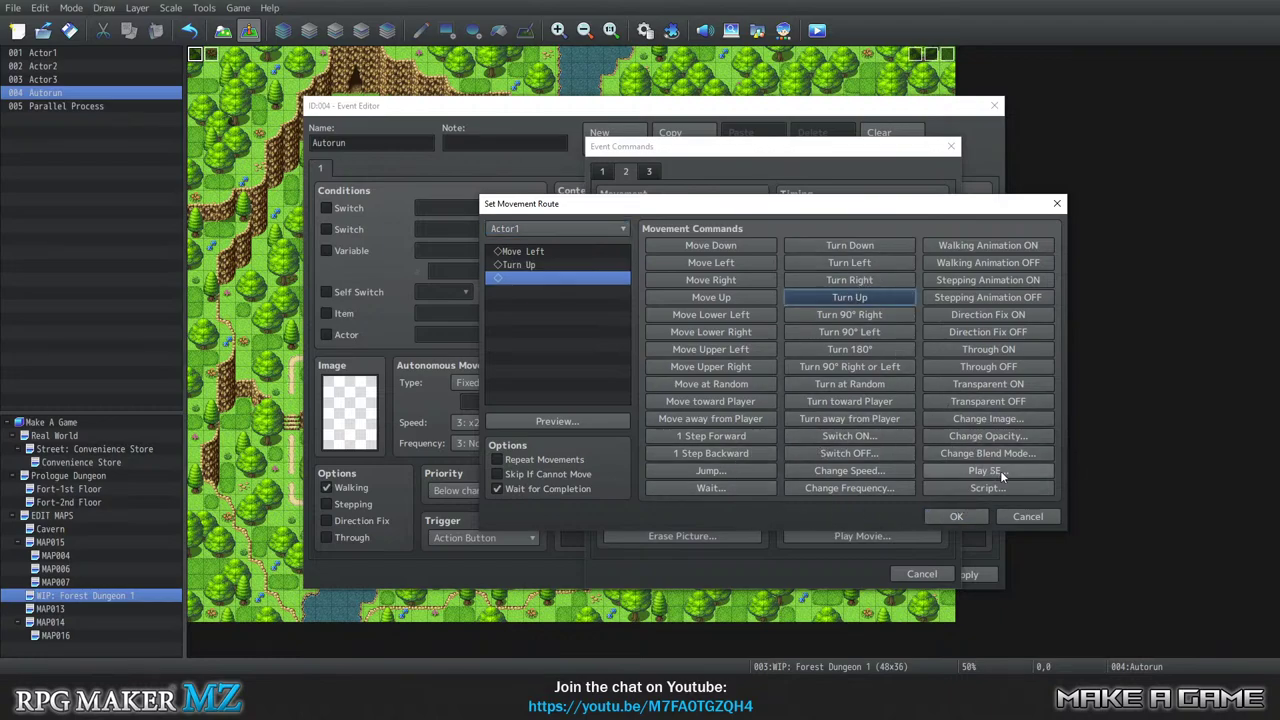
{"action": "left_click", "coordinate": [956, 516]}
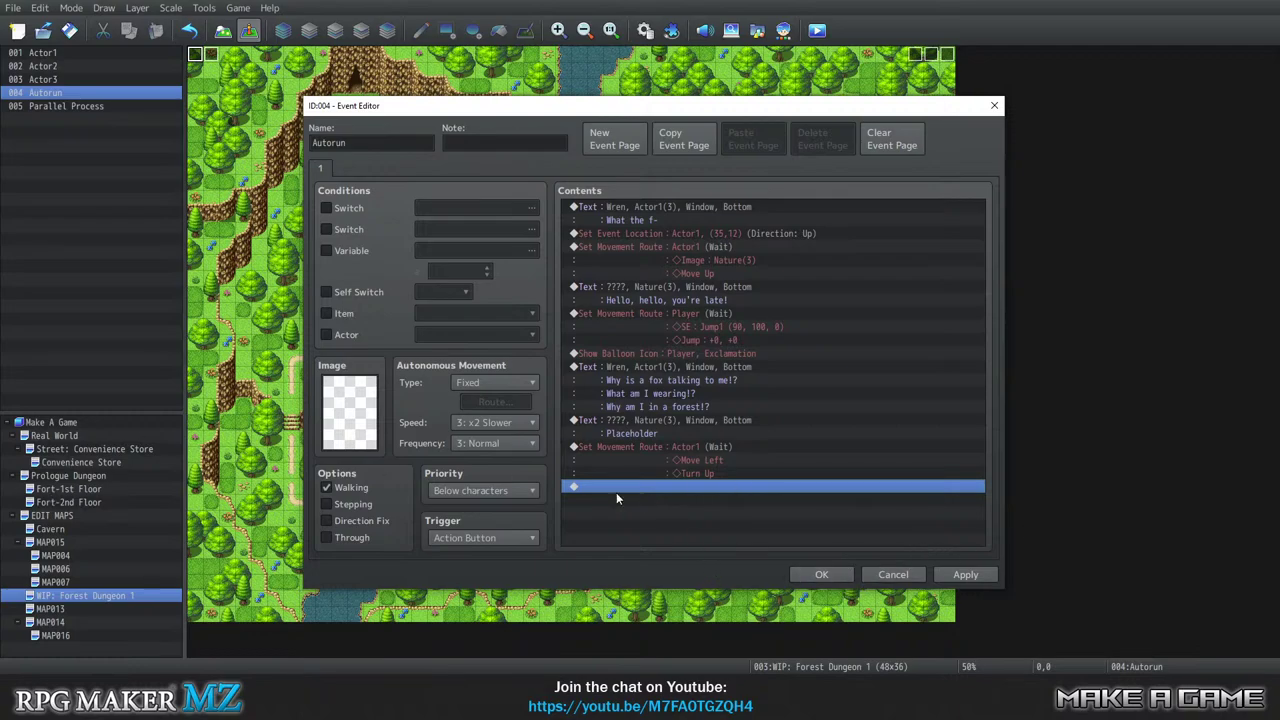
Move the fox's "Placeholder" text command below the Actor1 route that moves left and turns up.
{"action": "left_click", "coordinate": [648, 427]}
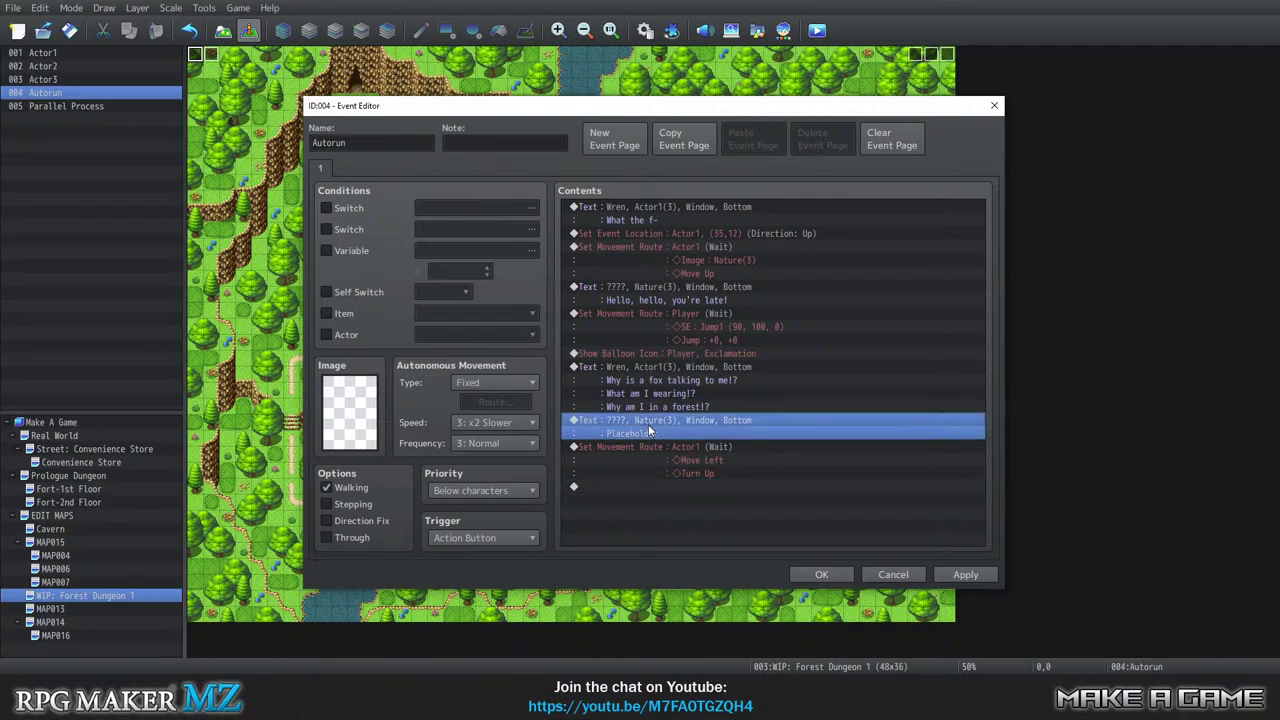
{"action": "right_click", "coordinate": [648, 424]}
{"action": "left_click", "coordinate": [680, 474]}
{"action": "left_click", "coordinate": [640, 462]}
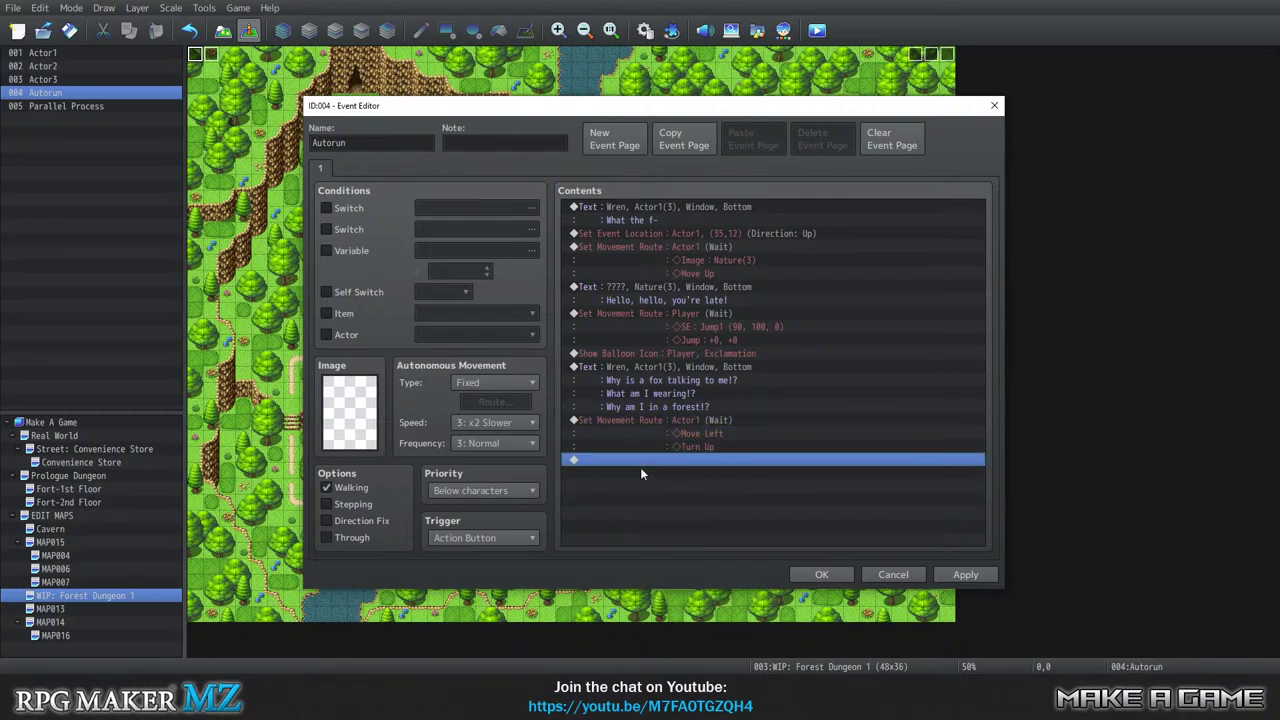
{"action": "right_click", "coordinate": [639, 460]}
{"action": "left_click", "coordinate": [670, 540]}
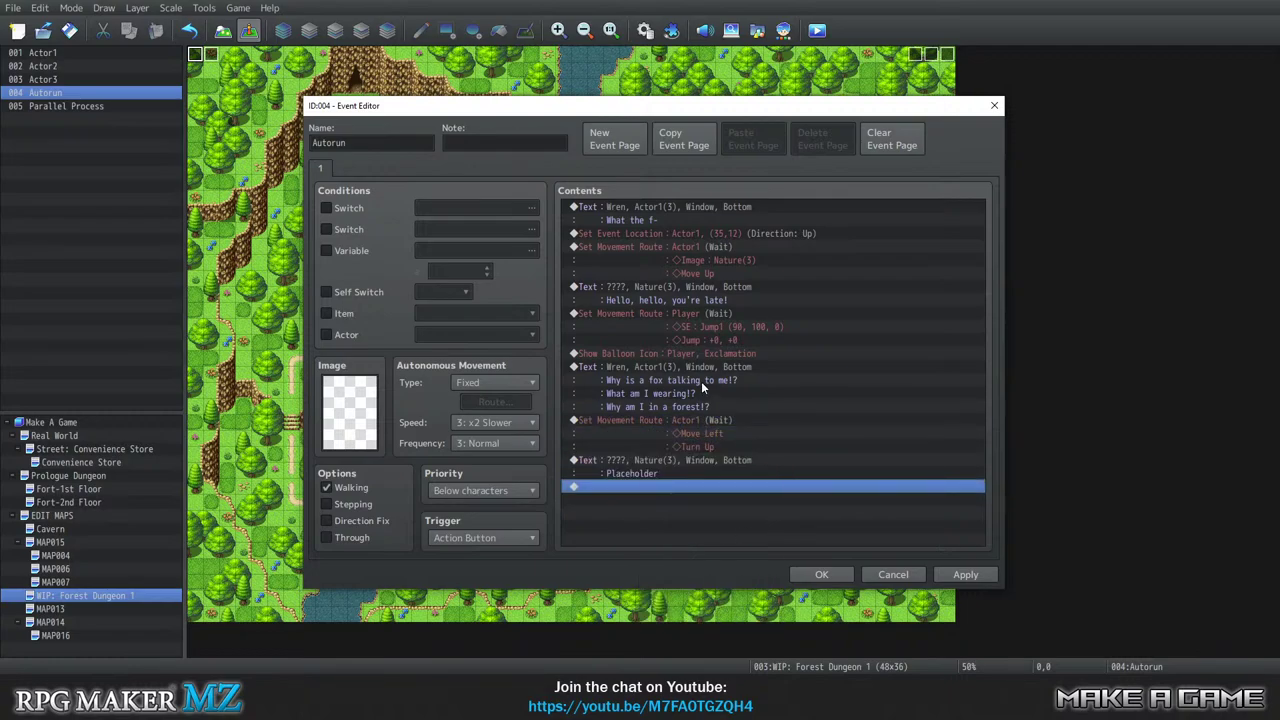
Open the moved "????" text command for editing and clear its "Placeholder" message.
{"action": "left_click", "coordinate": [650, 472]}
{"action": "right_click", "coordinate": [656, 458]}
{"action": "left_click", "coordinate": [685, 479]}
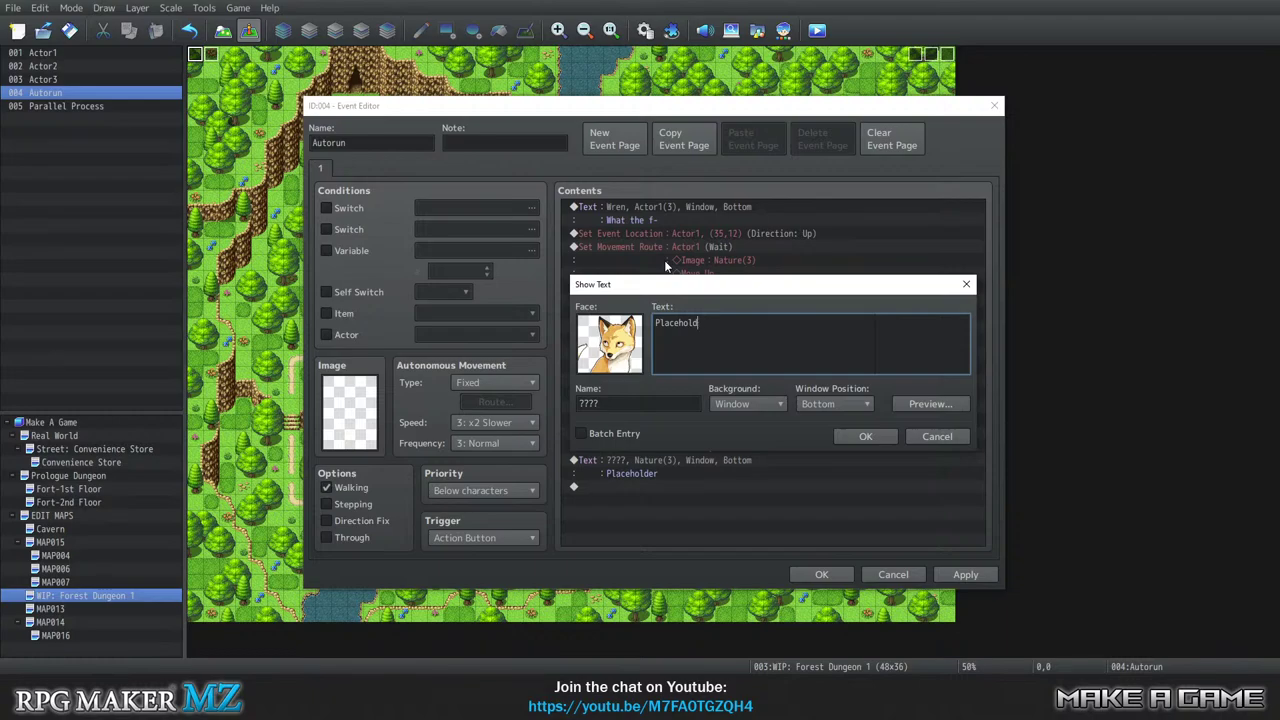
{"action": "key", "text": "BackSpace"}
{"action": "key", "text": "BackSpace"}
{"action": "key", "text": "BackSpace"}
{"action": "key", "text": "BackSpace"}
{"action": "key", "text": "BackSpace"}
{"action": "key", "text": "BackSpace"}
{"action": "key", "text": "BackSpace"}
{"action": "key", "text": "BackSpace"}
{"action": "key", "text": "BackSpace"}
{"action": "key", "text": "BackSpace"}
{"action": "left_click_drag", "start_coordinate": [702, 292], "coordinate": [651, 439]}
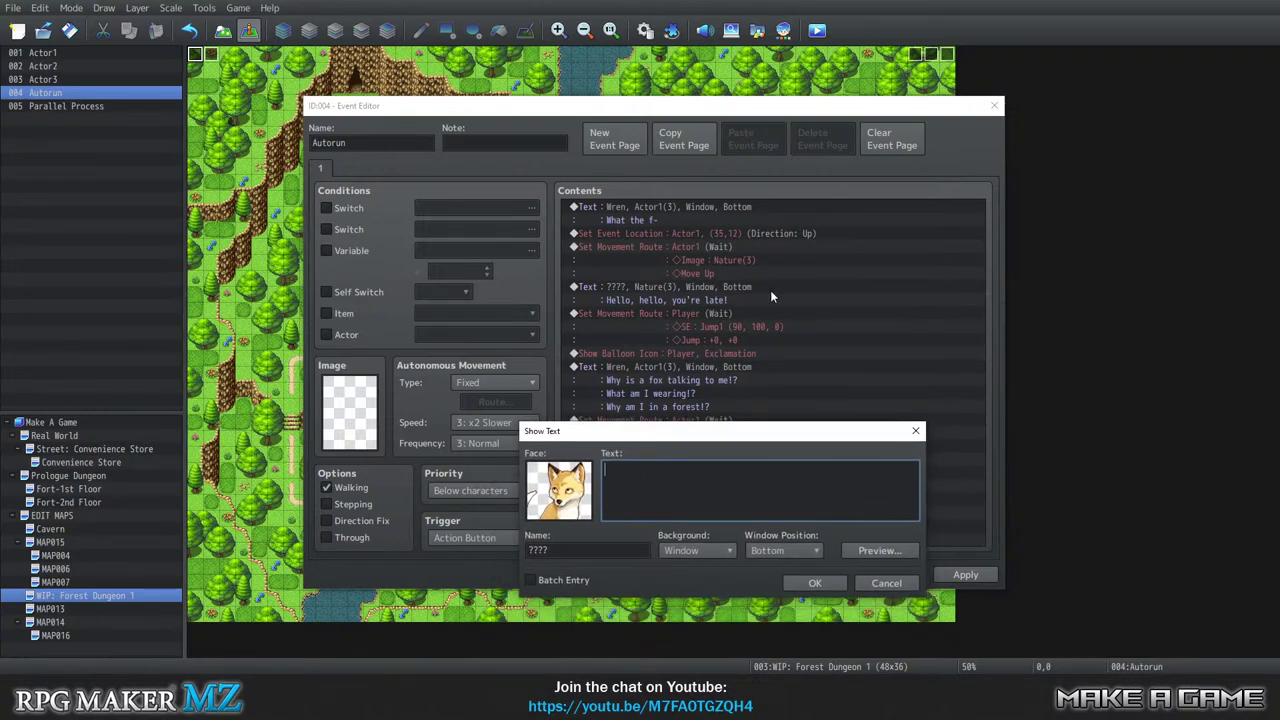
Enter "Why is a human talking to me?" as the first line of the fox's message.
{"action": "type", "text": "Why is "}
{"action": "type", "text": "a girl ta"}
{"action": "key", "text": "BackSpace"}
{"action": "key", "text": "BackSpace"}
{"action": "key", "text": "BackSpace"}
{"action": "key", "text": "BackSpace"}
{"action": "key", "text": "BackSpace"}
{"action": "key", "text": "BackSpace"}
{"action": "key", "text": "BackSpace"}
{"action": "type", "text": "human talking to me?"}
{"action": "key", "text": "Return"}
{"action": "key", "text": "BackSpace"}
Try "Does it really matter?" as the second line of the fox's message.
{"action": "type", "text": "Does it really matter,"}
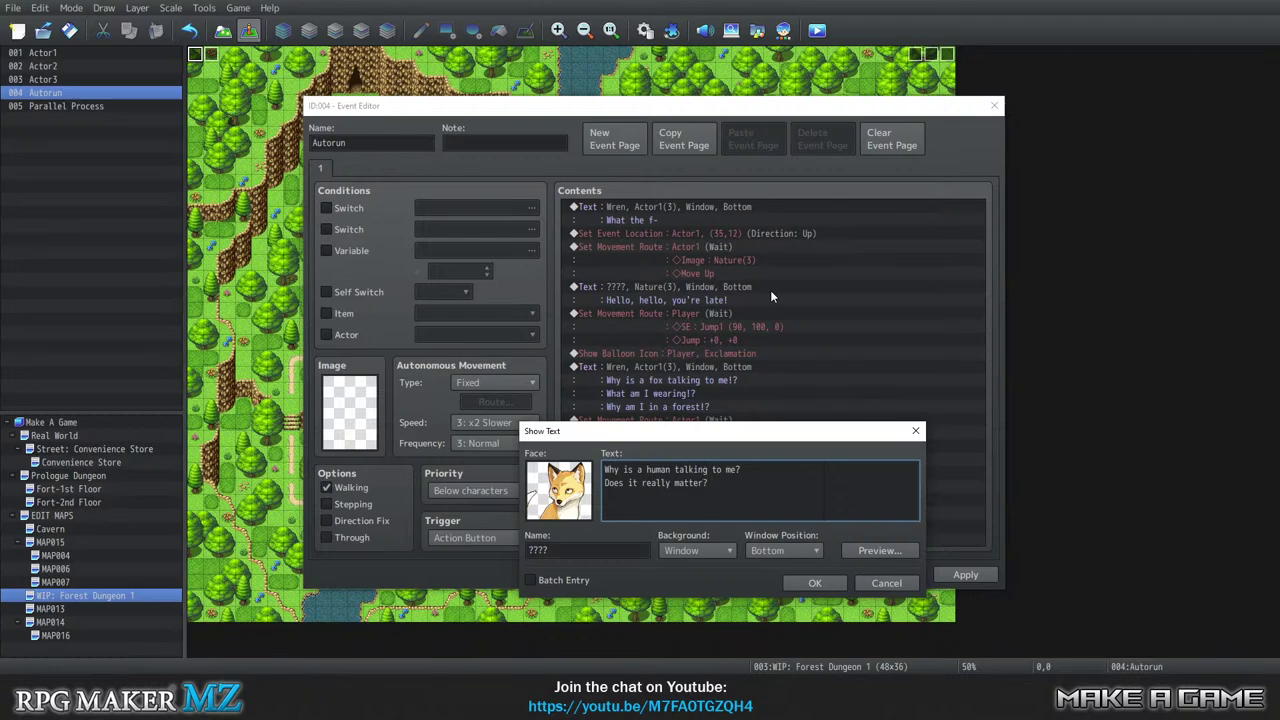
{"action": "key", "text": "BackSpace"}
{"action": "type", "text": "t"}
{"action": "key", "text": "BackSpace"}
{"action": "key", "text": "BackSpace"}
{"action": "key", "text": "BackSpace"}
{"action": "key", "text": "BackSpace"}
{"action": "key", "text": "BackSpace"}
{"action": "key", "text": "BackSpace"}
{"action": "key", "text": "BackSpace"}
{"action": "key", "text": "BackSpace"}
{"action": "key", "text": "BackSpace"}
{"action": "key", "text": "BackSpace"}
{"action": "key", "text": "BackSpace"}
{"action": "key", "text": "BackSpace"}
{"action": "key", "text": "BackSpace"}
{"action": "key", "text": "BackSpace"}
{"action": "key", "text": "BackSpace"}
{"action": "key", "text": "BackSpace"}
{"action": "key", "text": "BackSpace"}
{"action": "key", "text": "BackSpace"}
{"action": "key", "text": "BackSpace"}
{"action": "key", "text": "BackSpace"}
Complete the fox's message with "Don't think about it to hard, you never were" and "known for thinking that hard anyway!", and save the text command.
{"action": "type", "text": "n't think about it to hard, you never wer"}
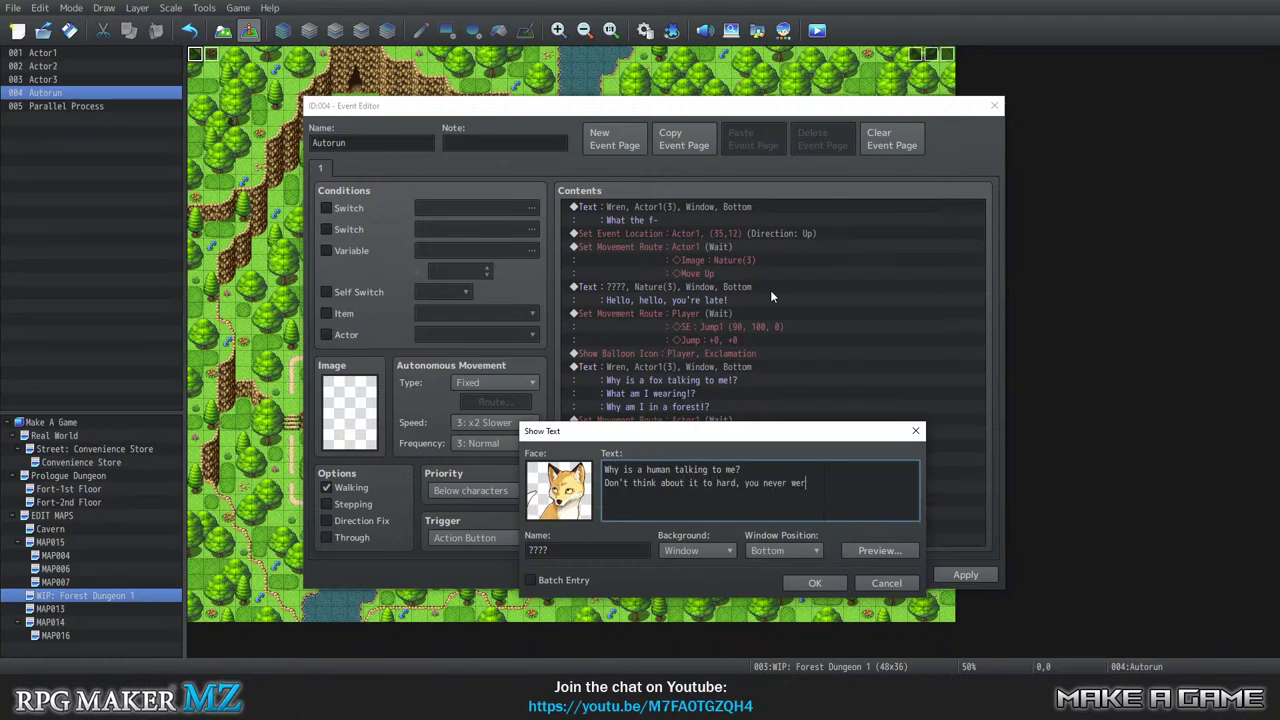
{"action": "type", "text": "e"}
{"action": "key", "text": "Return"}
{"action": "type", "text": "known for thinking that hard anyway"}
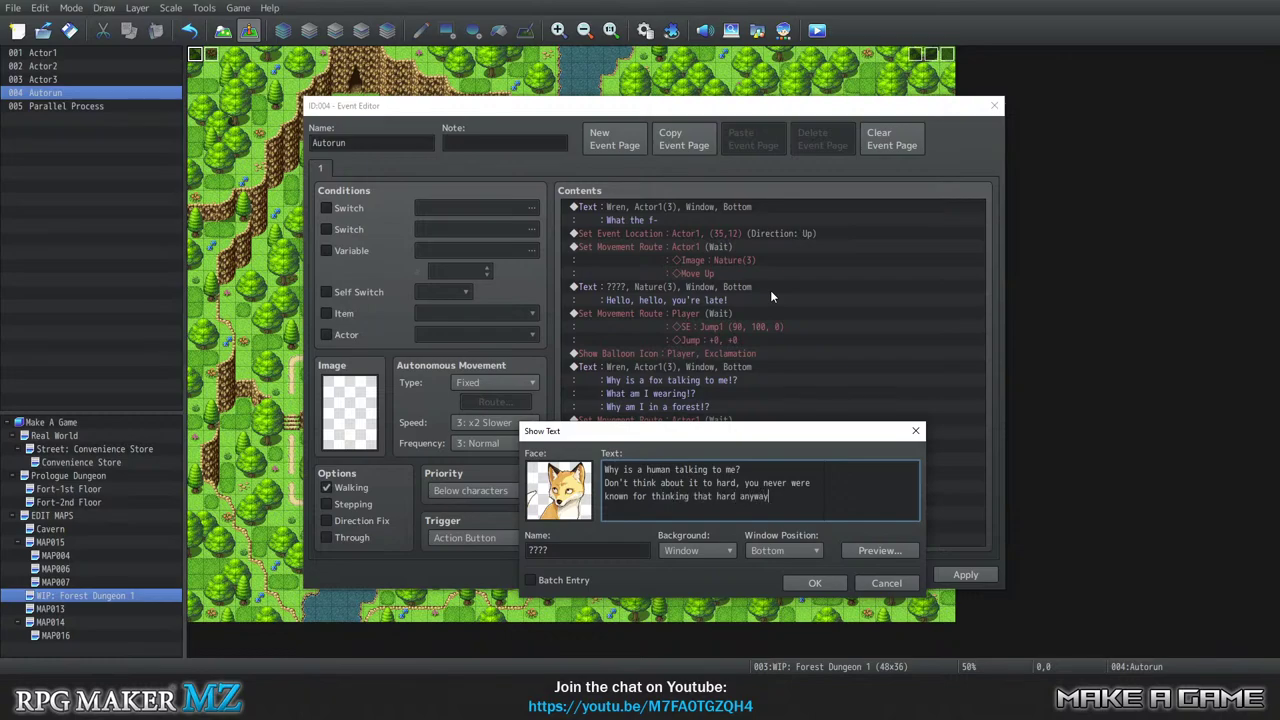
{"action": "type", "text": "!"}
{"action": "right_click", "coordinate": [772, 474]}
{"action": "key", "text": "Escape"}
{"action": "left_click", "coordinate": [815, 585]}
Insert a Show Balloon Icon command for the Player after the fox's reply, using the Anger balloon.
{"action": "left_click", "coordinate": [639, 514]}
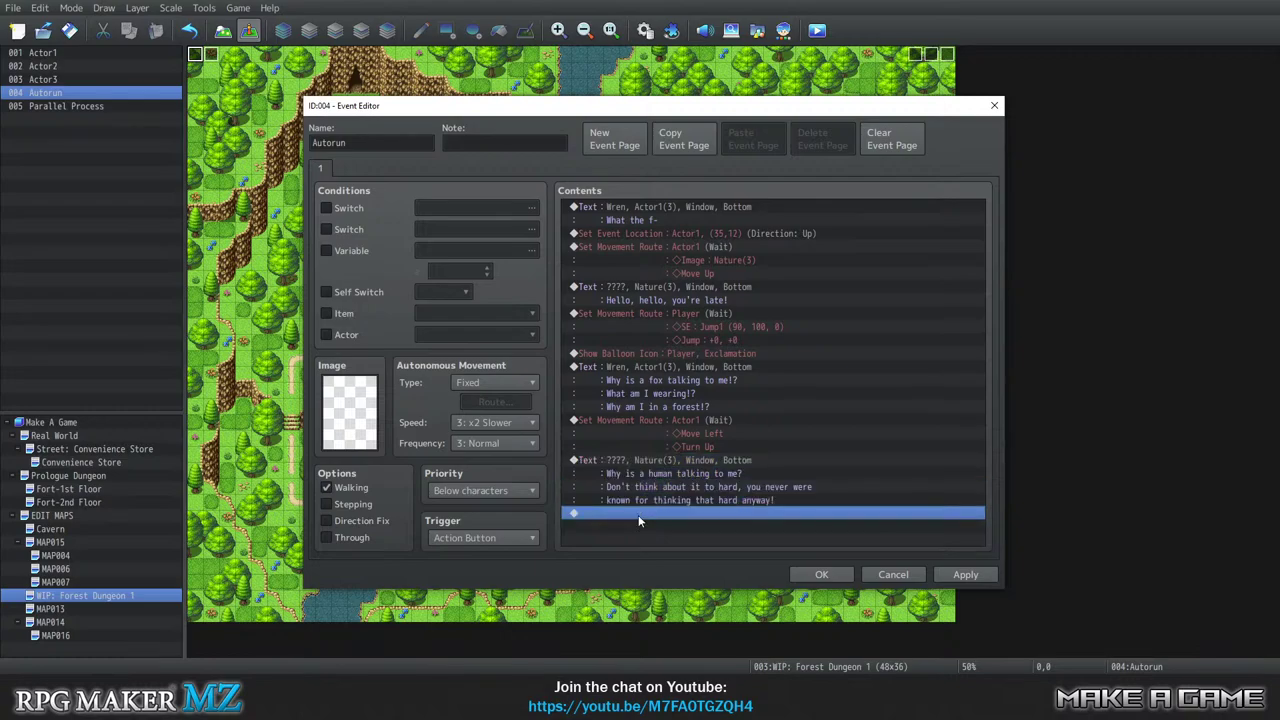
{"action": "double_click", "coordinate": [648, 515]}
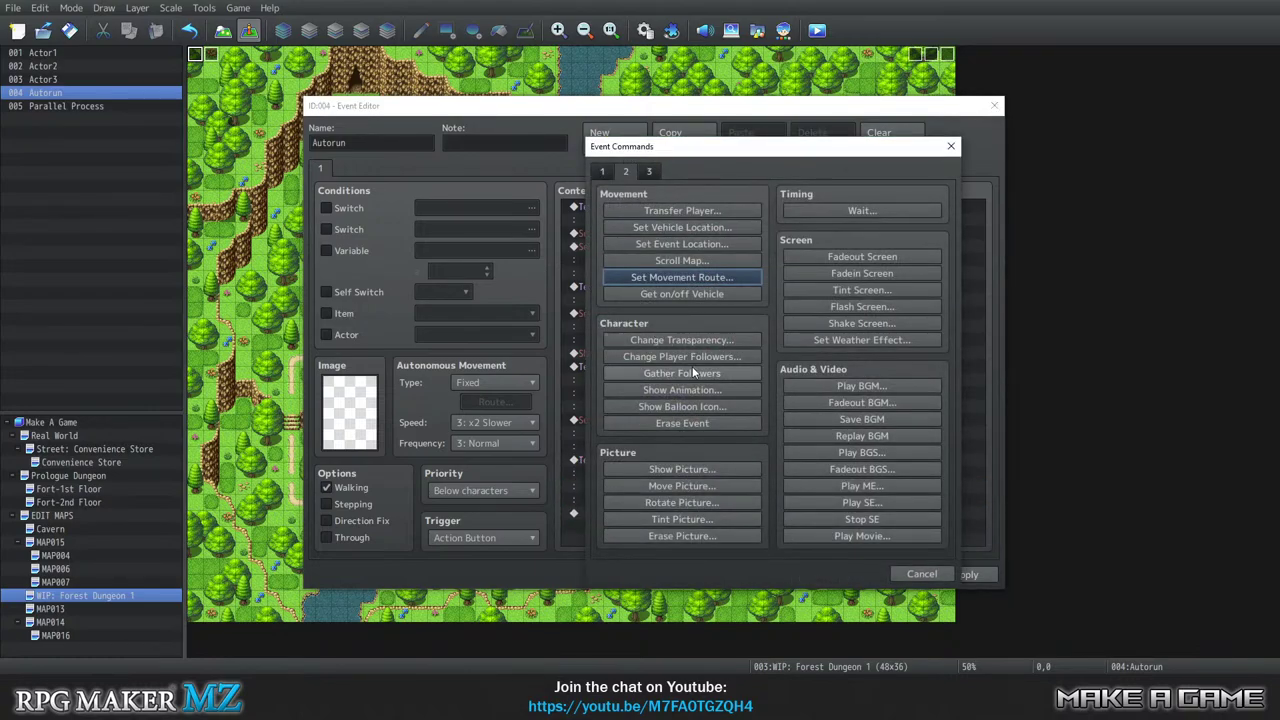
{"action": "left_click", "coordinate": [689, 406]}
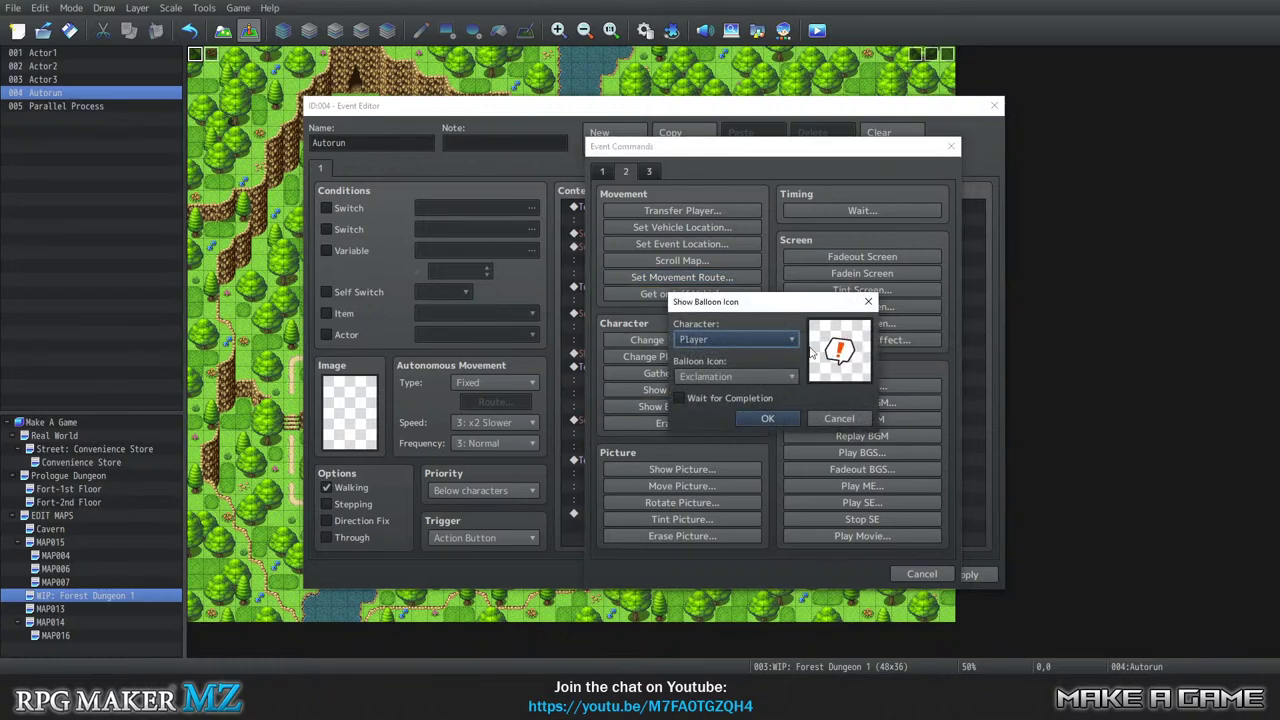
{"action": "left_click", "coordinate": [765, 380]}
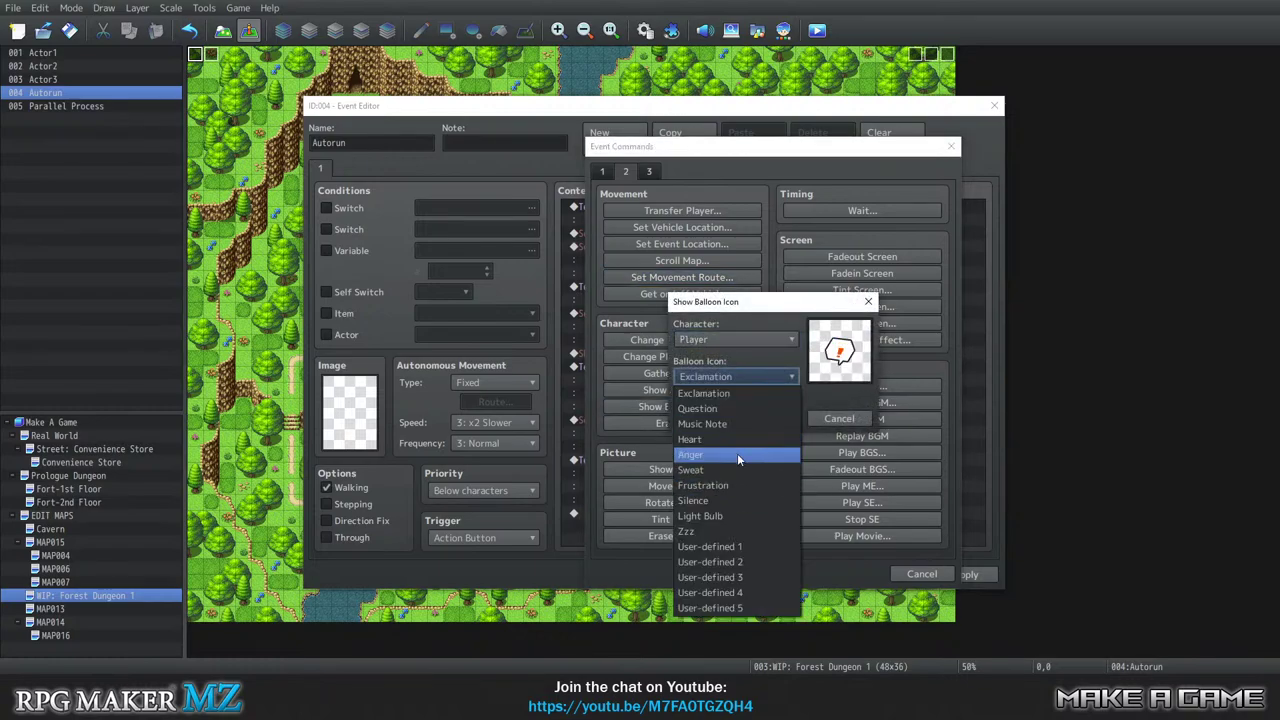
{"action": "left_click", "coordinate": [737, 453]}
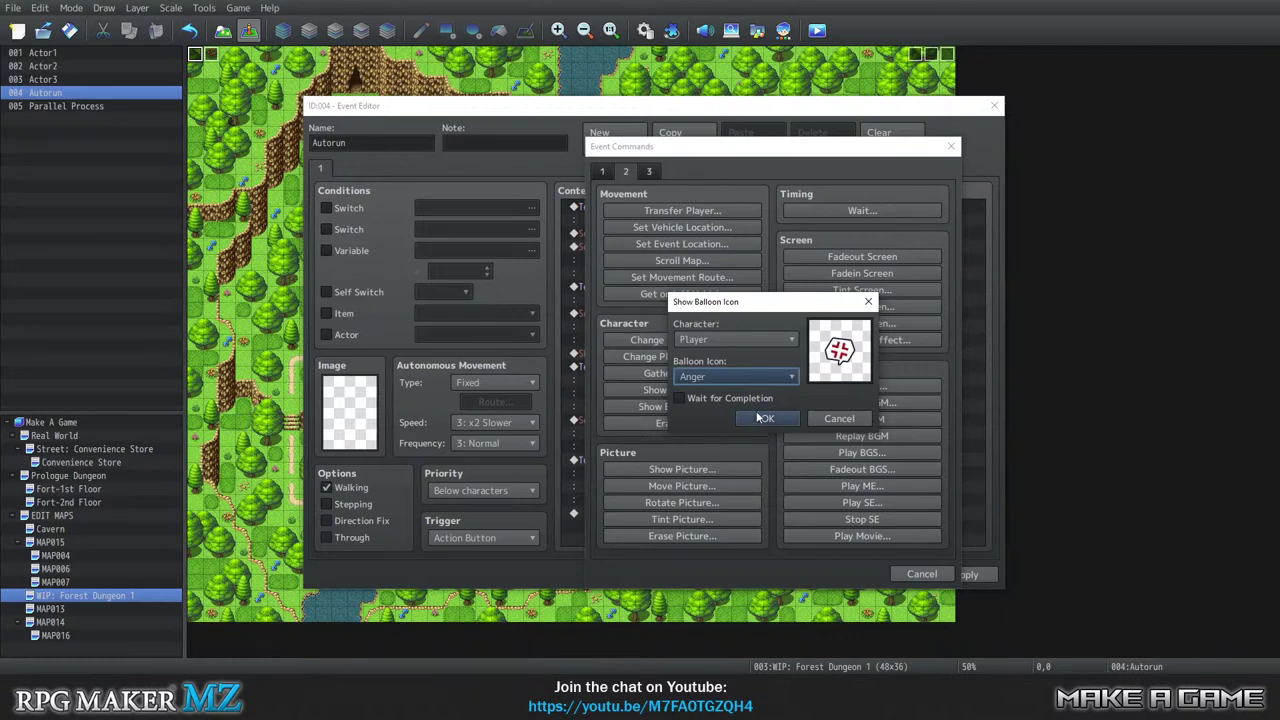
Add the player's Anger balloon icon, then begin a Show Text command with the red-haired fourth face of Actor1.
{"action": "left_click", "coordinate": [766, 419]}
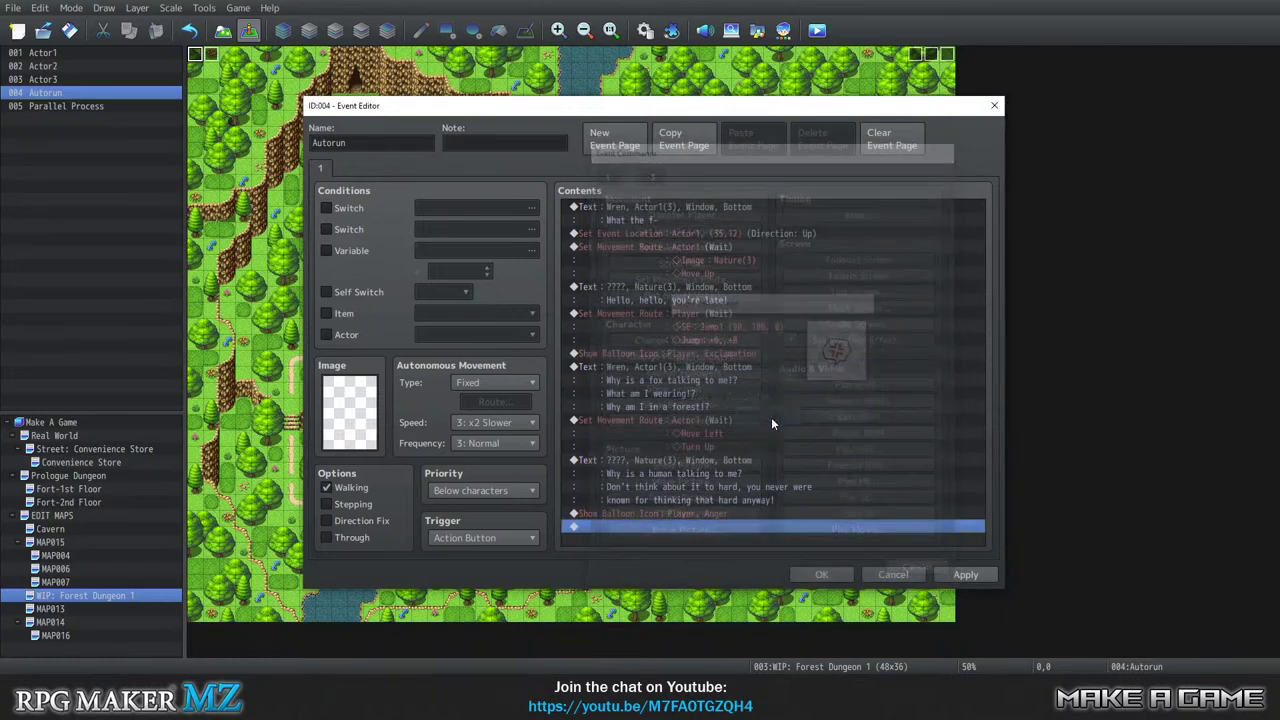
{"action": "double_click", "coordinate": [653, 527]}
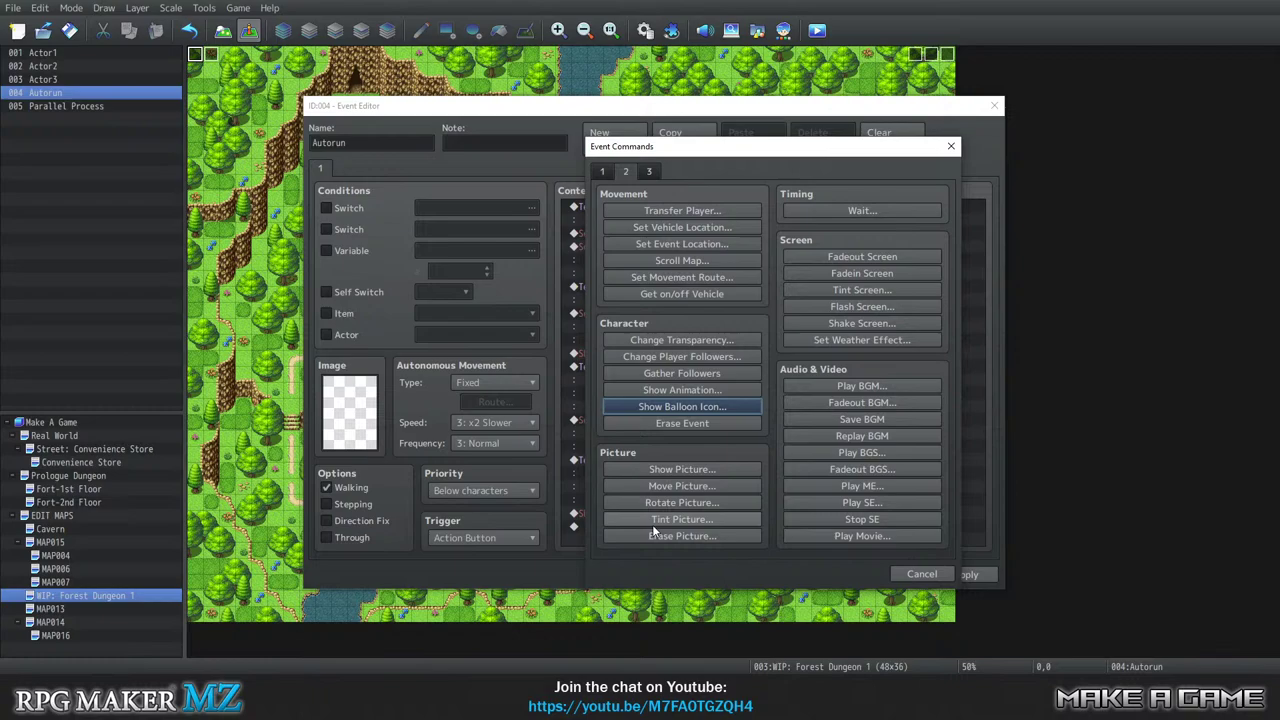
{"action": "left_click", "coordinate": [603, 171]}
{"action": "left_click", "coordinate": [661, 210]}
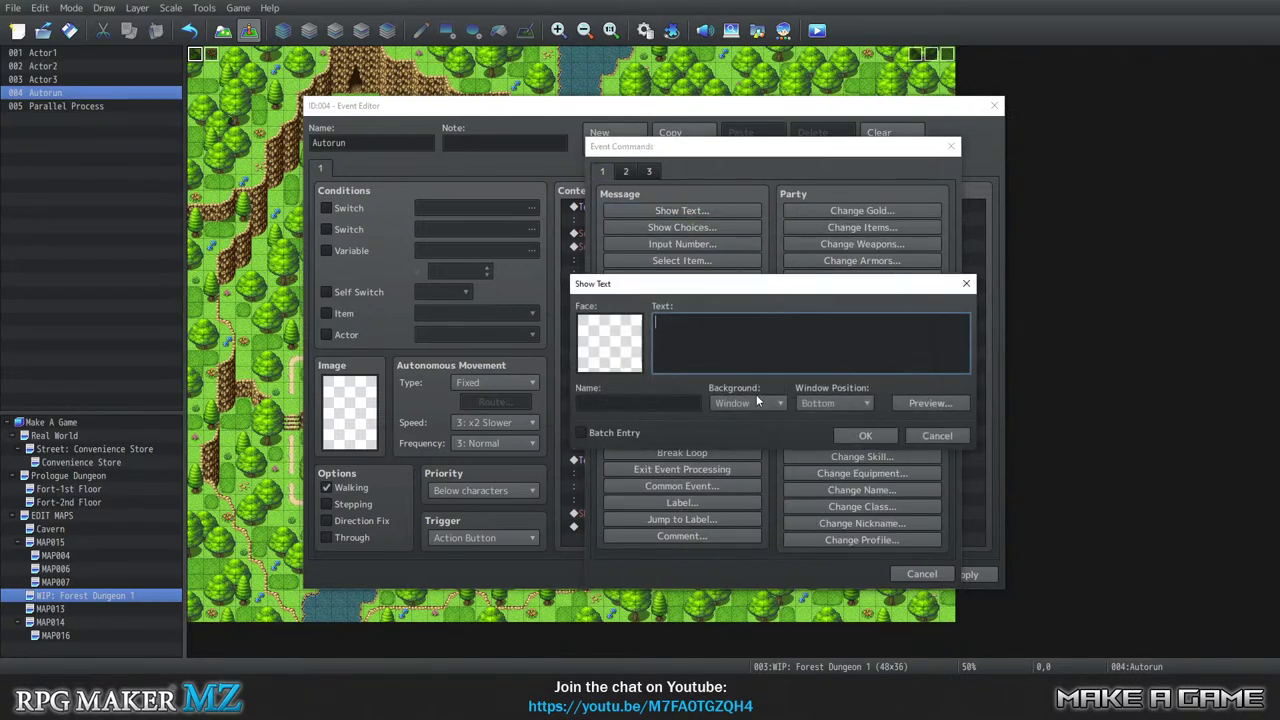
{"action": "double_click", "coordinate": [610, 344]}
{"action": "left_click", "coordinate": [578, 248]}
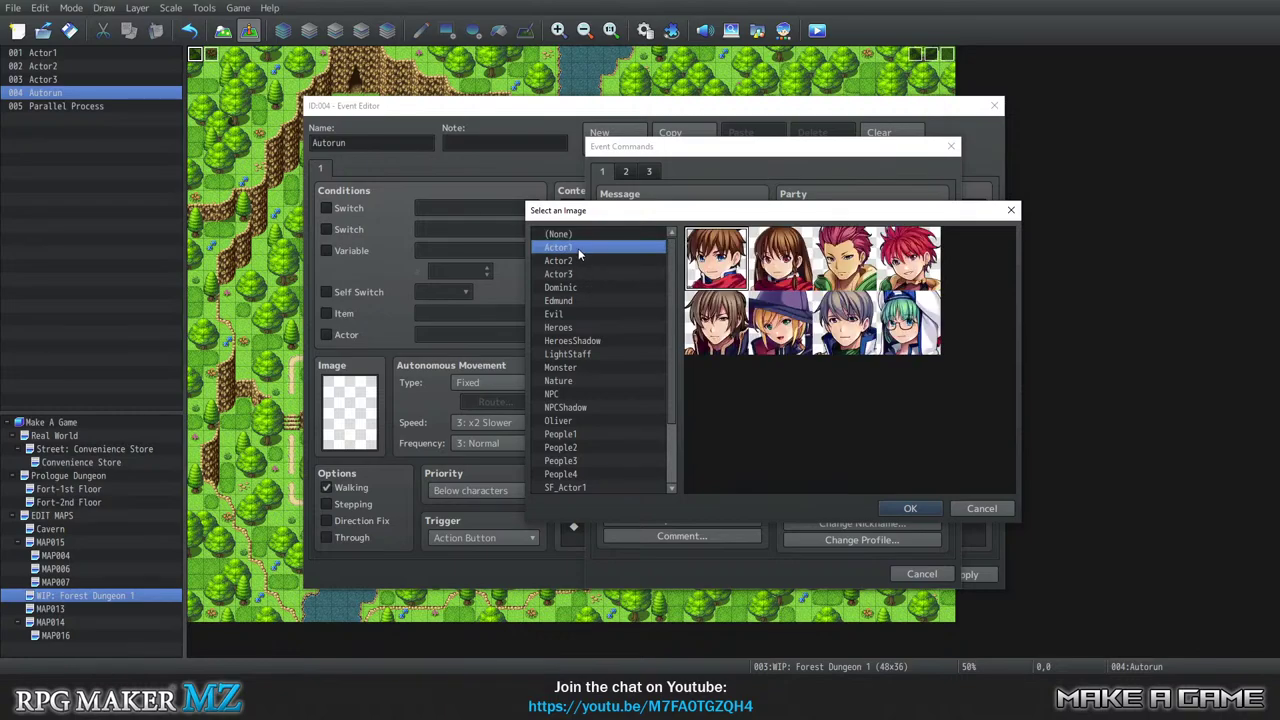
{"action": "left_click", "coordinate": [910, 260]}
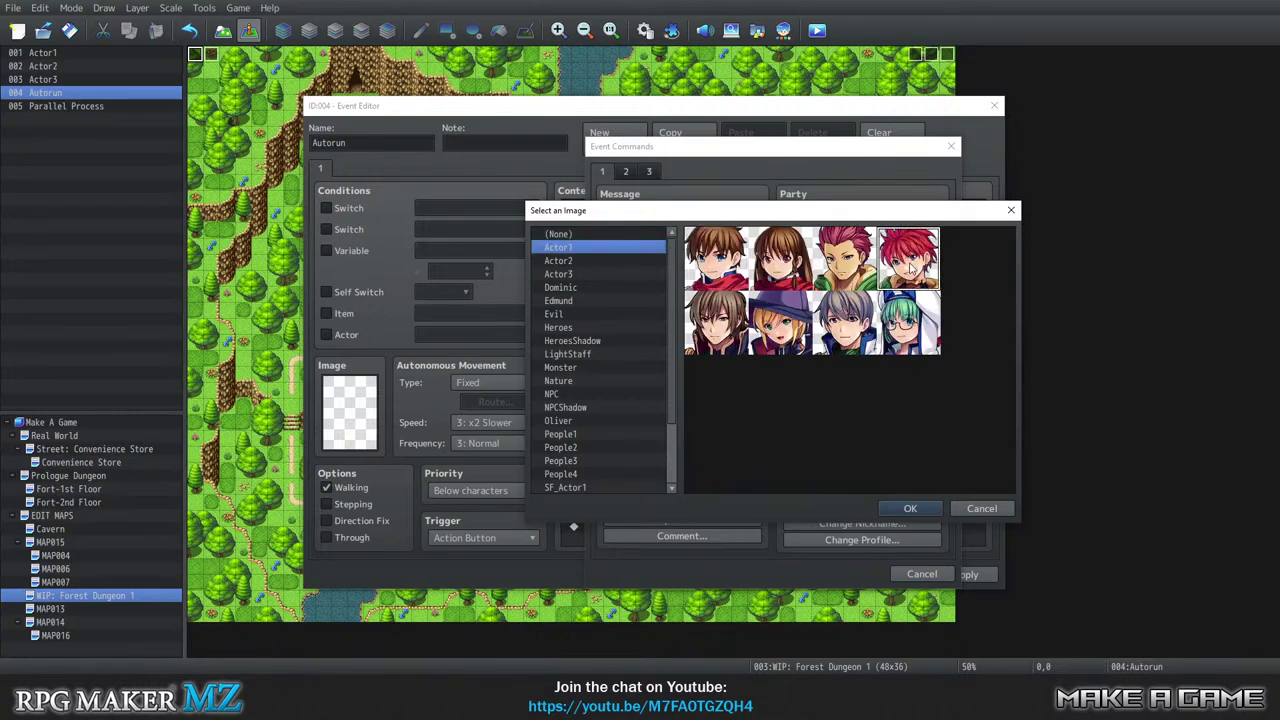
{"action": "left_click", "coordinate": [920, 511]}
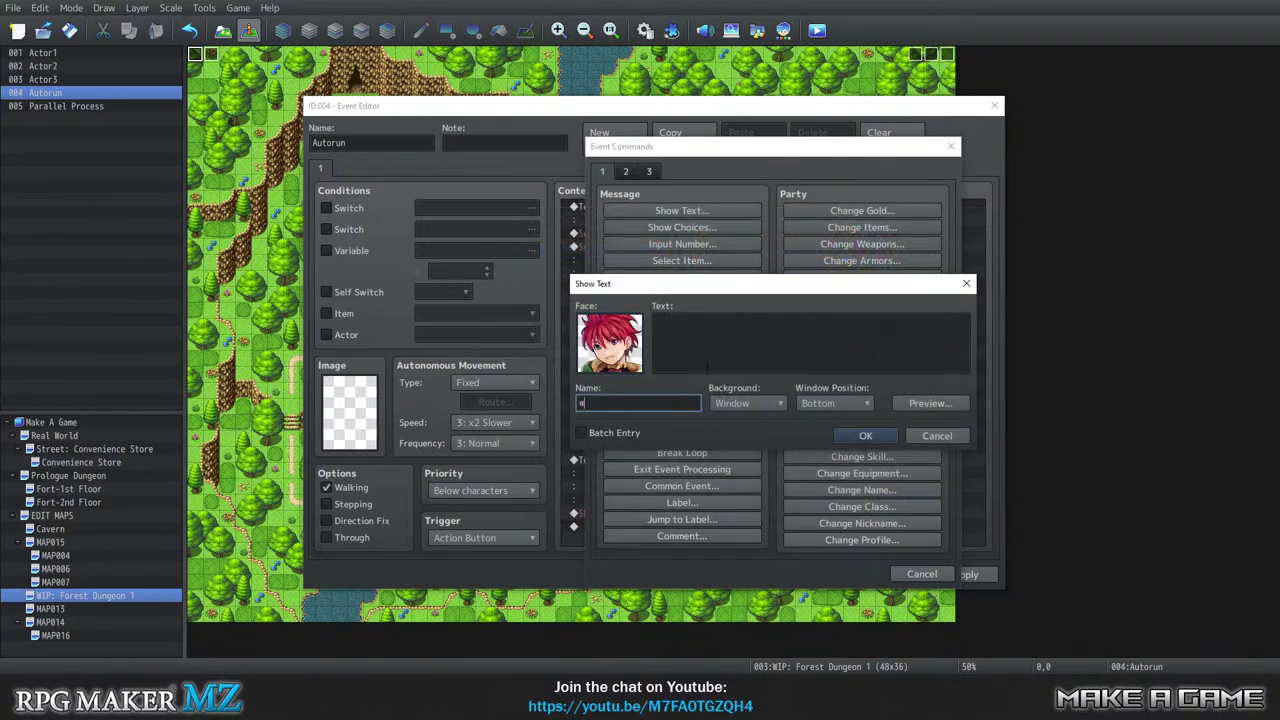
Set the speaker name to Wren, enter the enlarged text "\{Hey!", and preview the message.
{"action": "type", "text": "Wren"}
{"action": "left_click", "coordinate": [707, 368]}
{"action": "type", "text": "Hey!"}
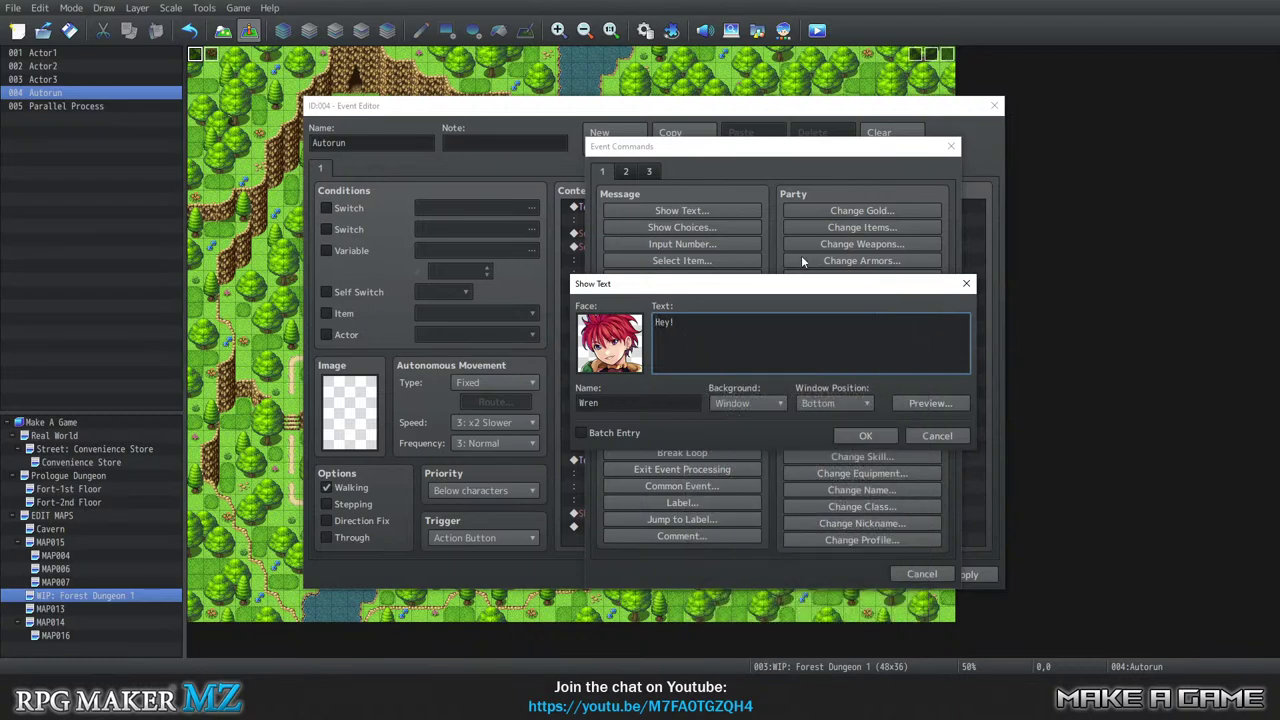
{"action": "type", "text": "\\{"}
{"action": "key", "text": "BackSpace"}
{"action": "left_click", "coordinate": [910, 401]}
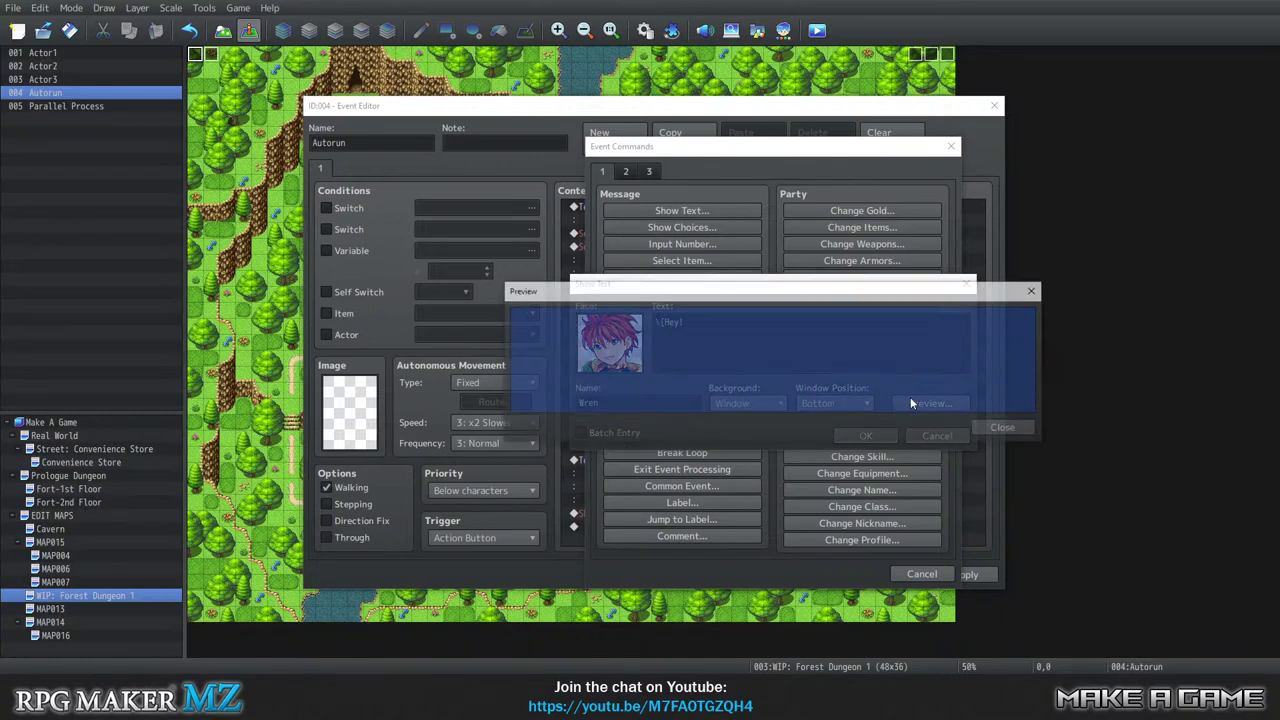
{"action": "left_click", "coordinate": [984, 428]}
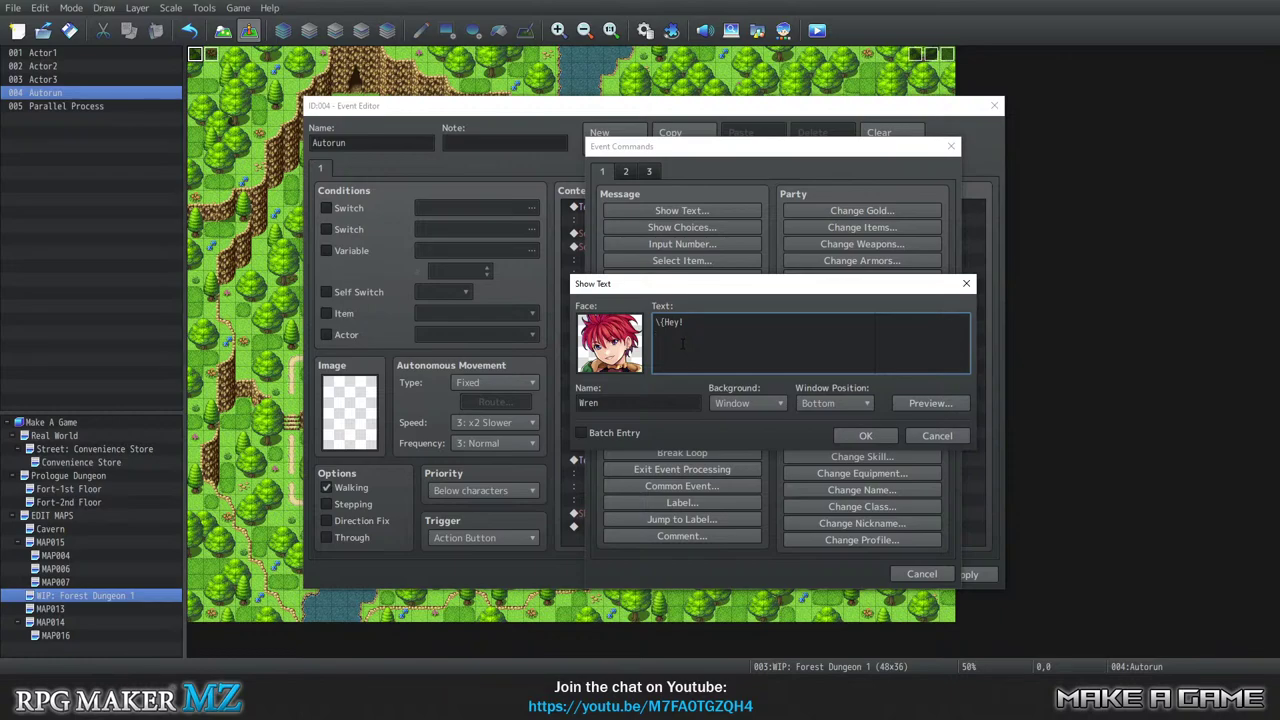
Add the second message line "Lot of talk for something I can punt." and preview the result.
{"action": "key", "text": "Return"}
{"action": "type", "text": "Lot of"}
{"action": "type", "text": "talk for something the"}
{"action": "key", "text": "BackSpace"}
{"action": "key", "text": "BackSpace"}
{"action": "key", "text": "BackSpace"}
{"action": "key", "text": "BackSpace"}
{"action": "type", "text": "I can punt."}
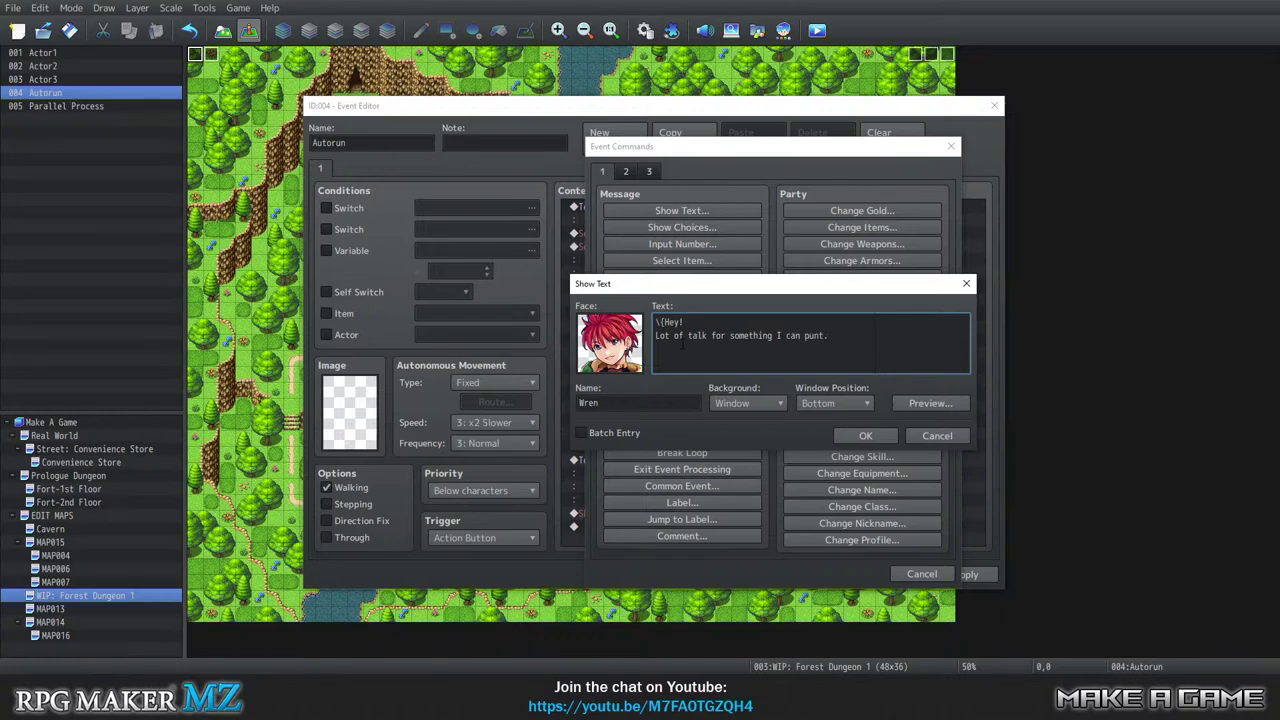
{"action": "left_click", "coordinate": [920, 403]}
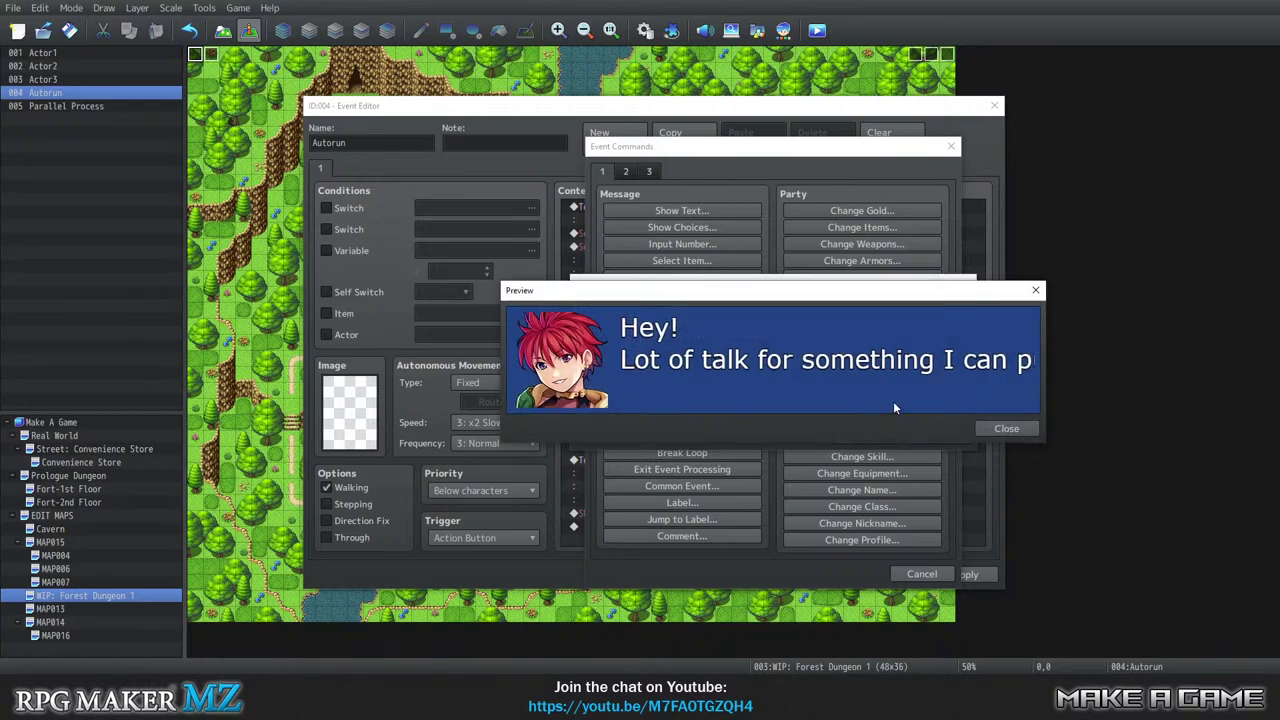
{"action": "left_click", "coordinate": [995, 428]}
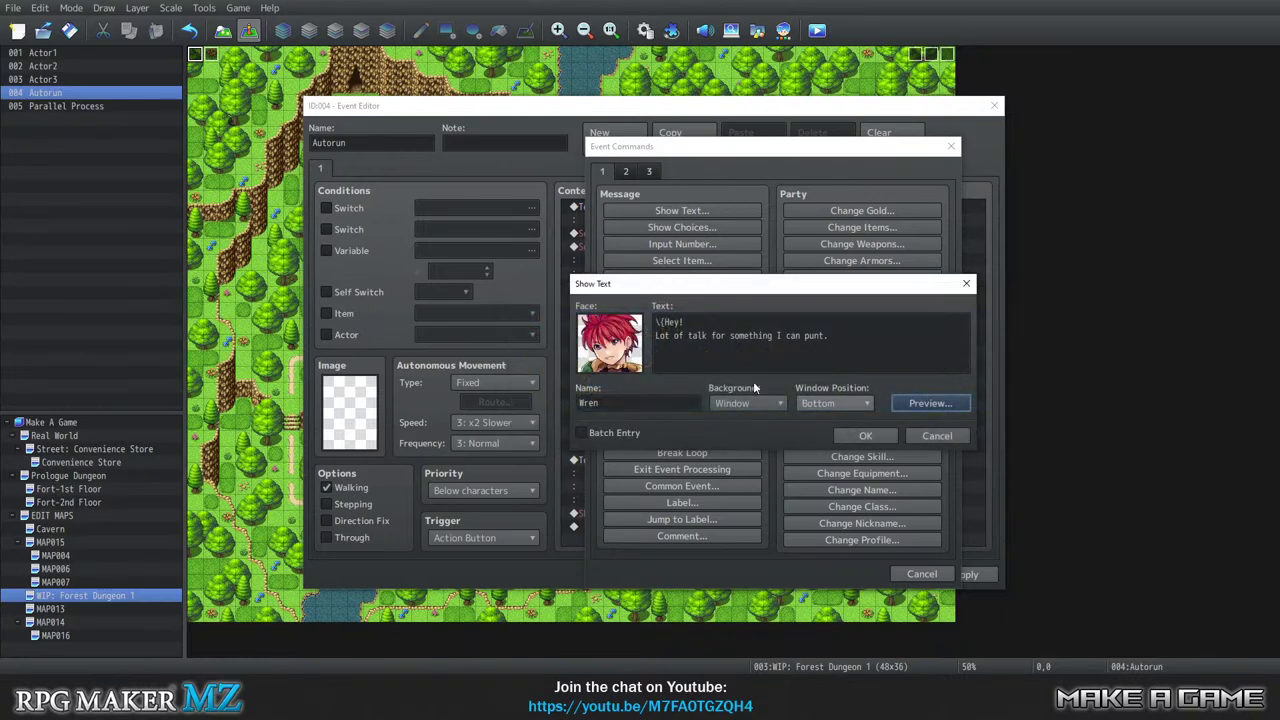
Insert the size-reducing code "\}" before the second line, preview the message, and add it to the event.
{"action": "left_click", "coordinate": [658, 336]}
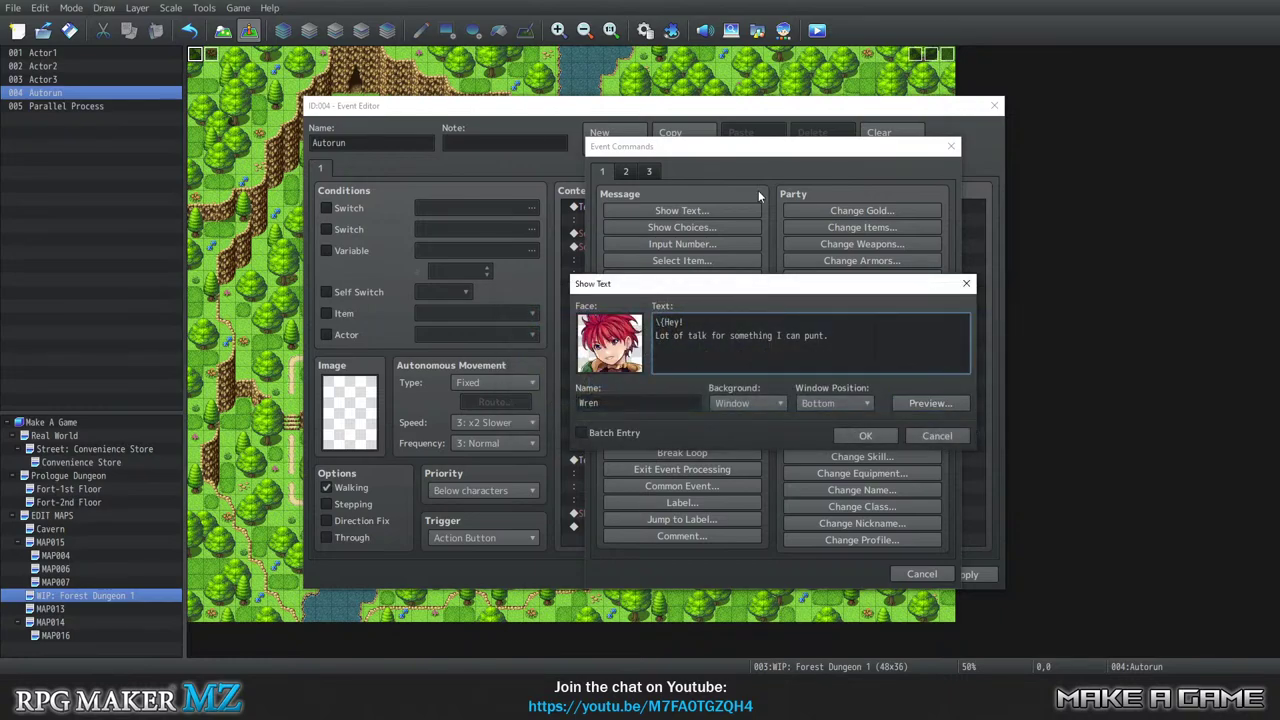
{"action": "type", "text": "\\}"}
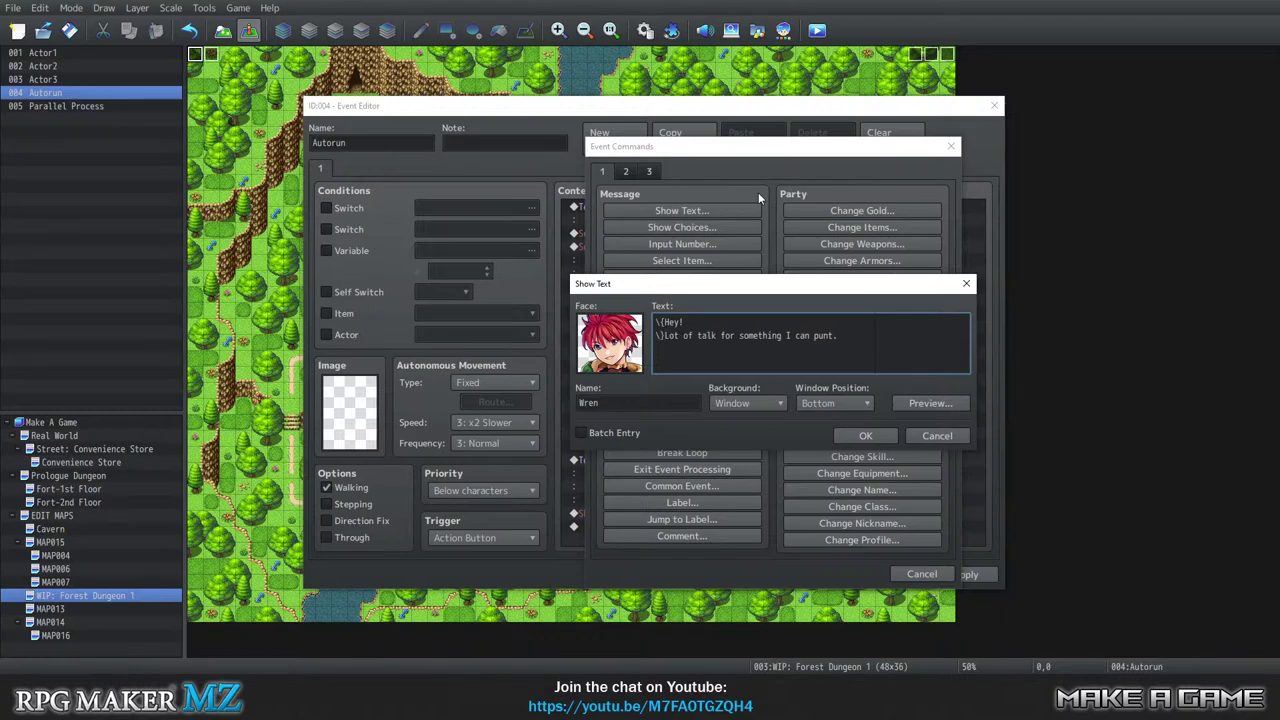
{"action": "left_click", "coordinate": [932, 404]}
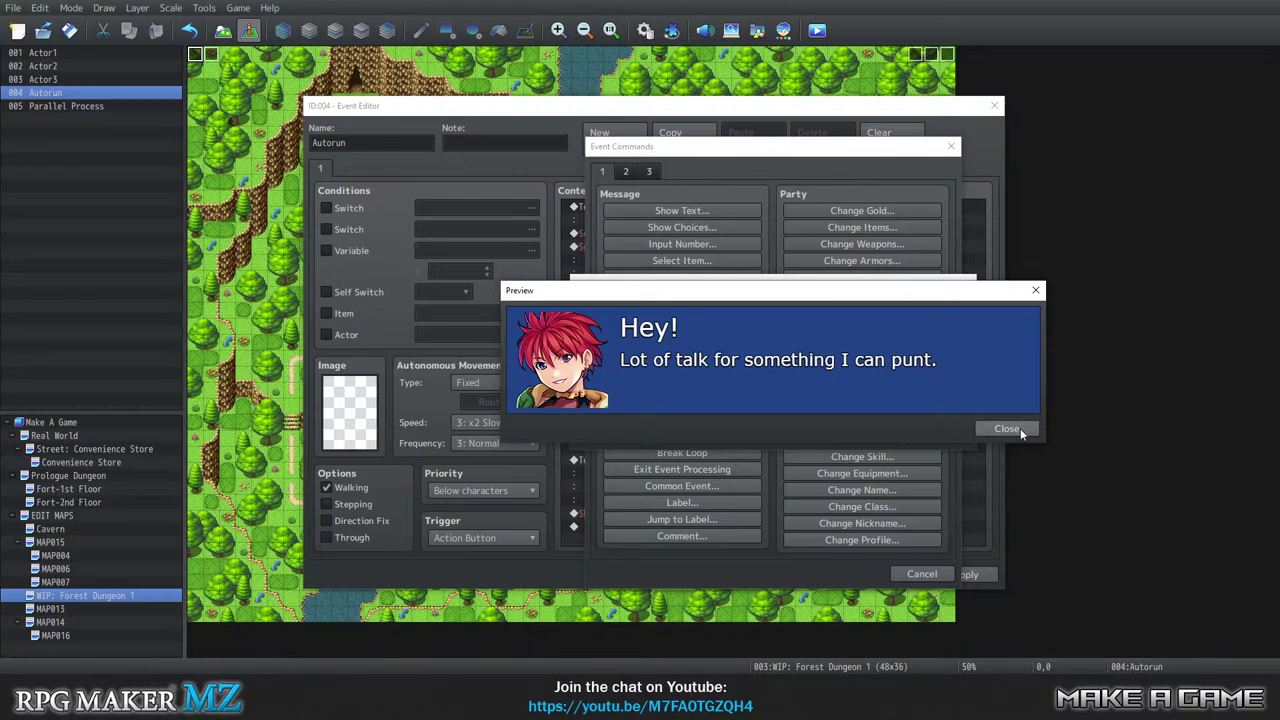
{"action": "left_click", "coordinate": [1010, 430]}
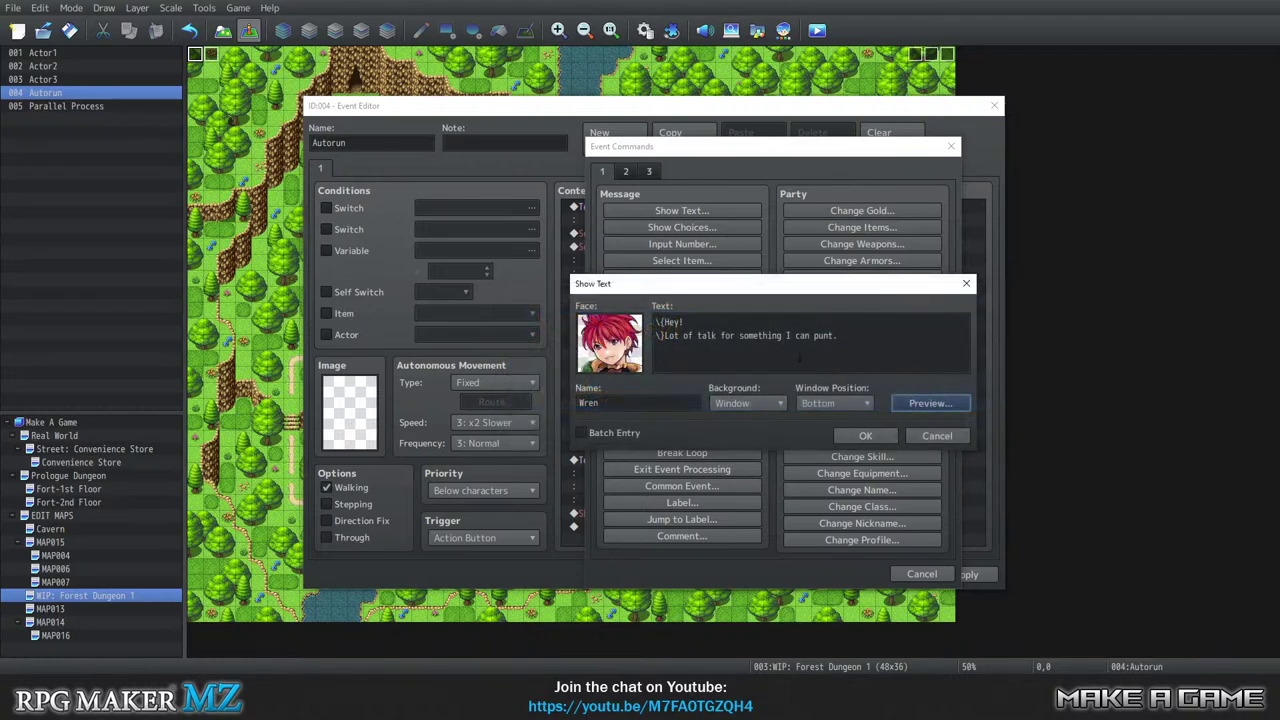
{"action": "left_click", "coordinate": [866, 436]}
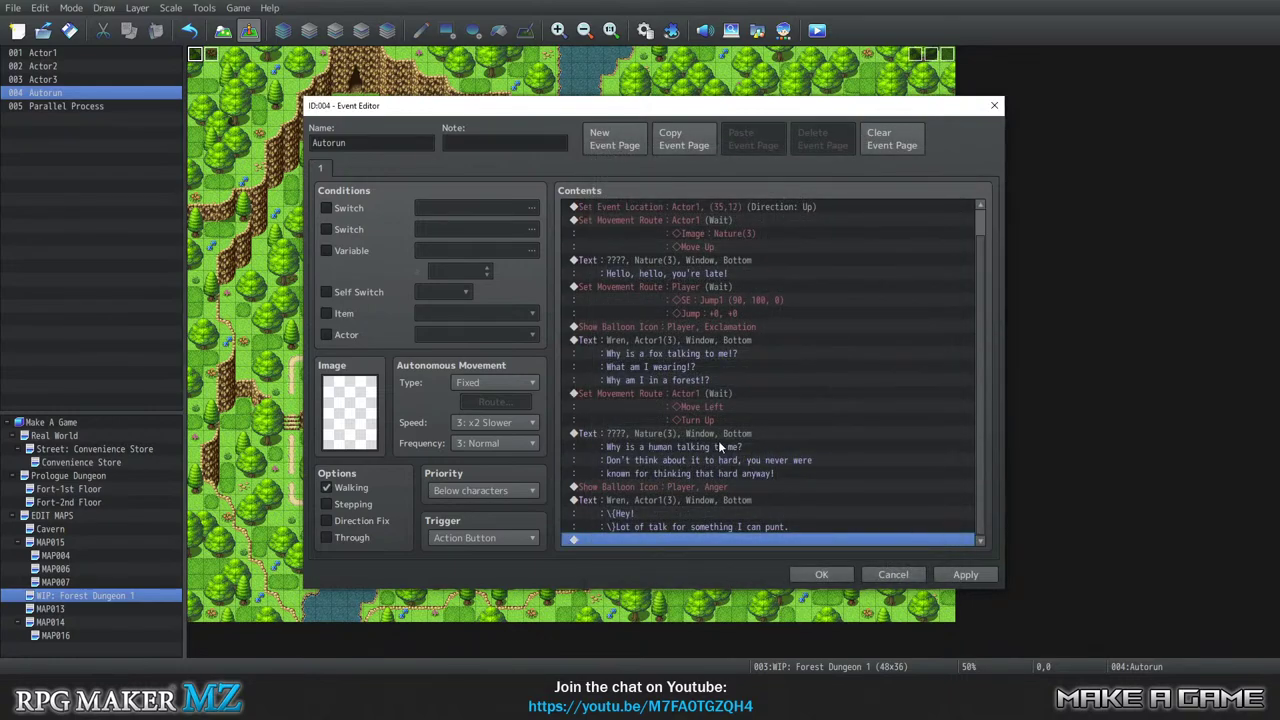
{"action": "double_click", "coordinate": [675, 542]}
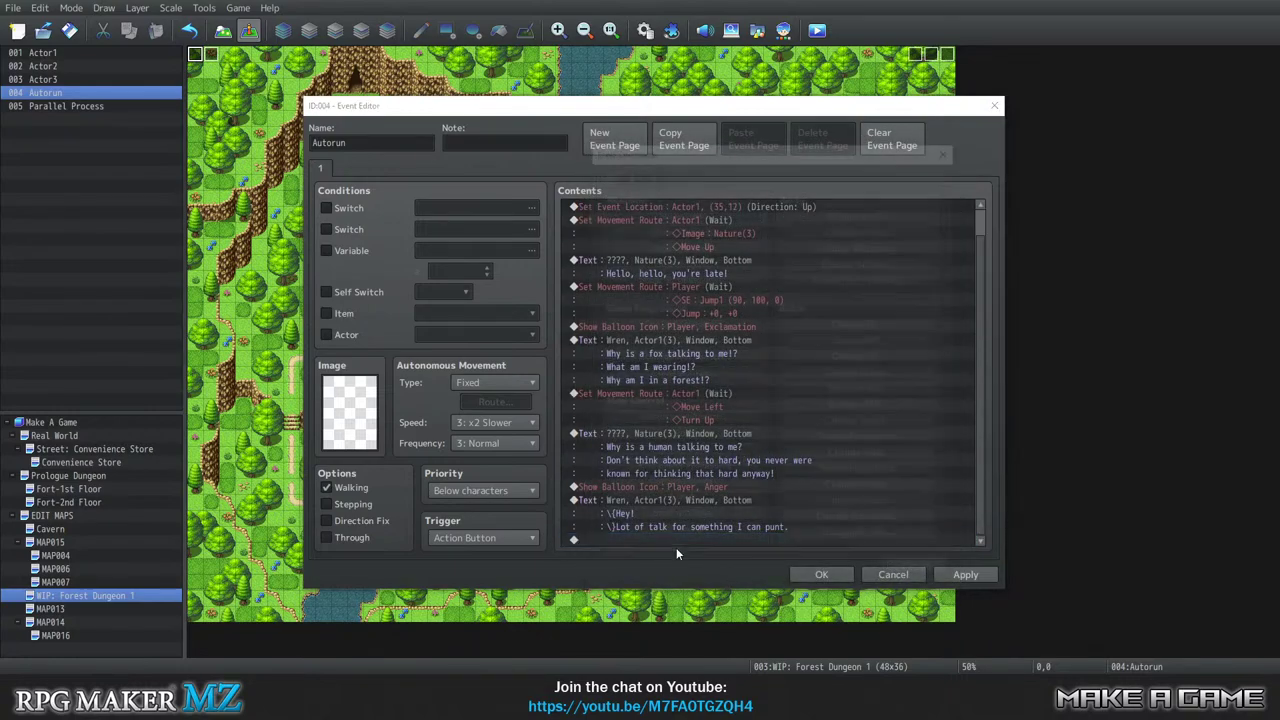
{"action": "left_click", "coordinate": [664, 210]}
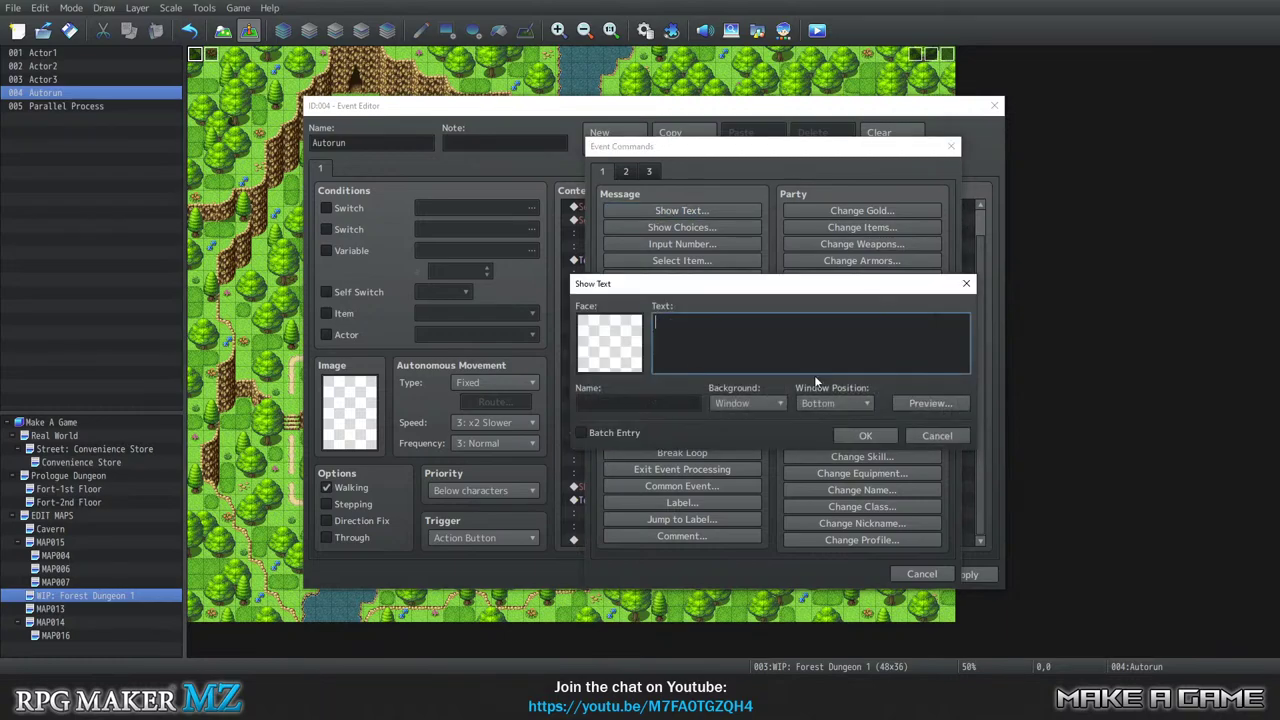
{"action": "double_click", "coordinate": [630, 350]}
{"action": "left_click", "coordinate": [578, 278]}
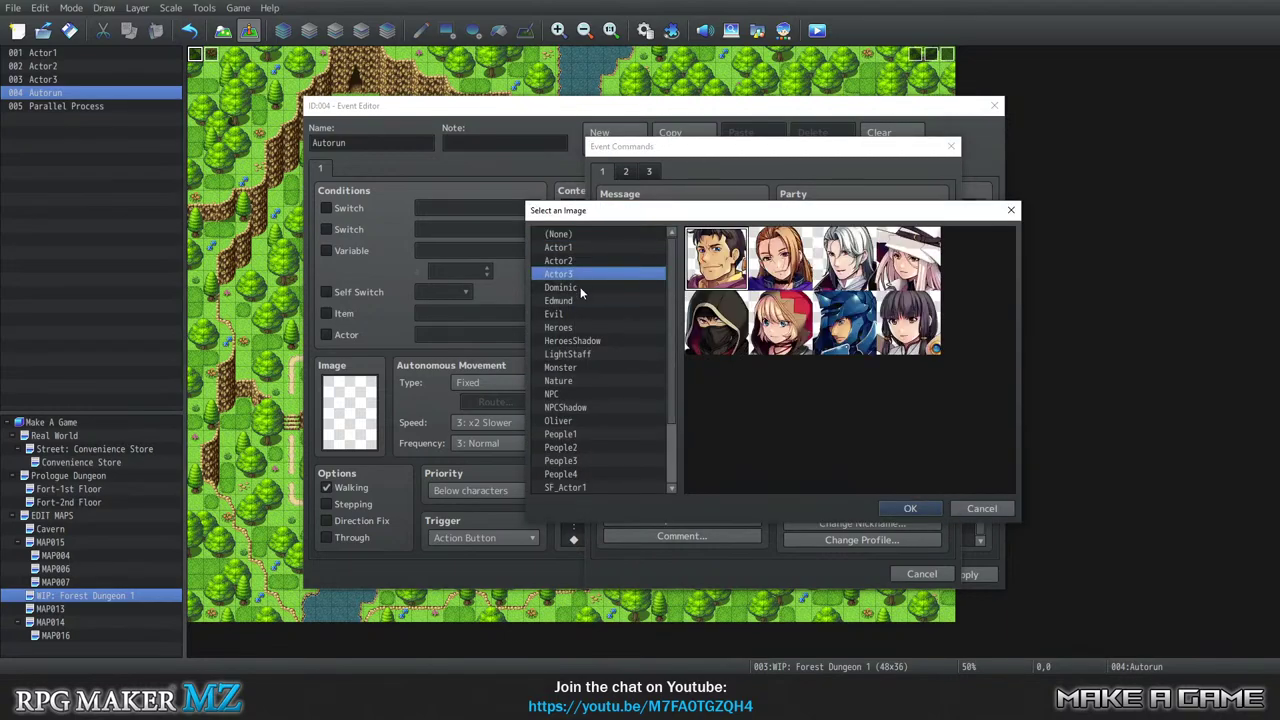
{"action": "left_click", "coordinate": [575, 327]}
{"action": "left_click", "coordinate": [580, 381]}
{"action": "left_click", "coordinate": [914, 262]}
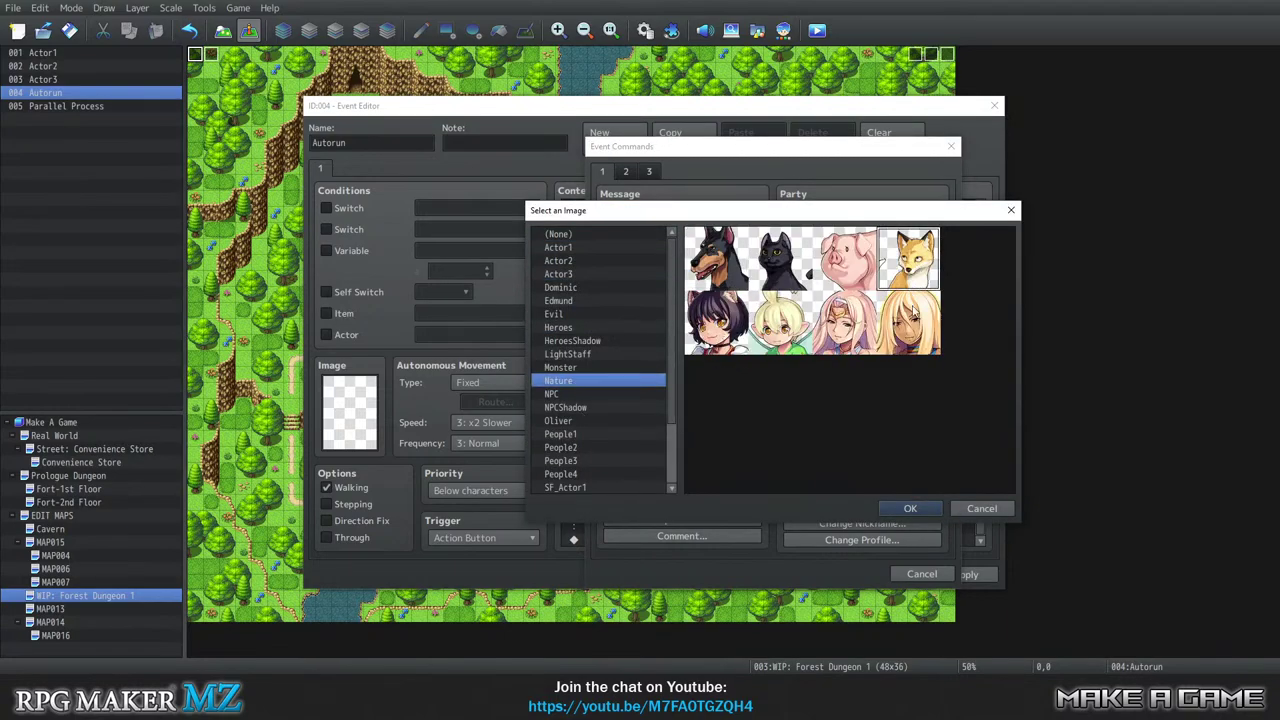
{"action": "left_click", "coordinate": [915, 507]}
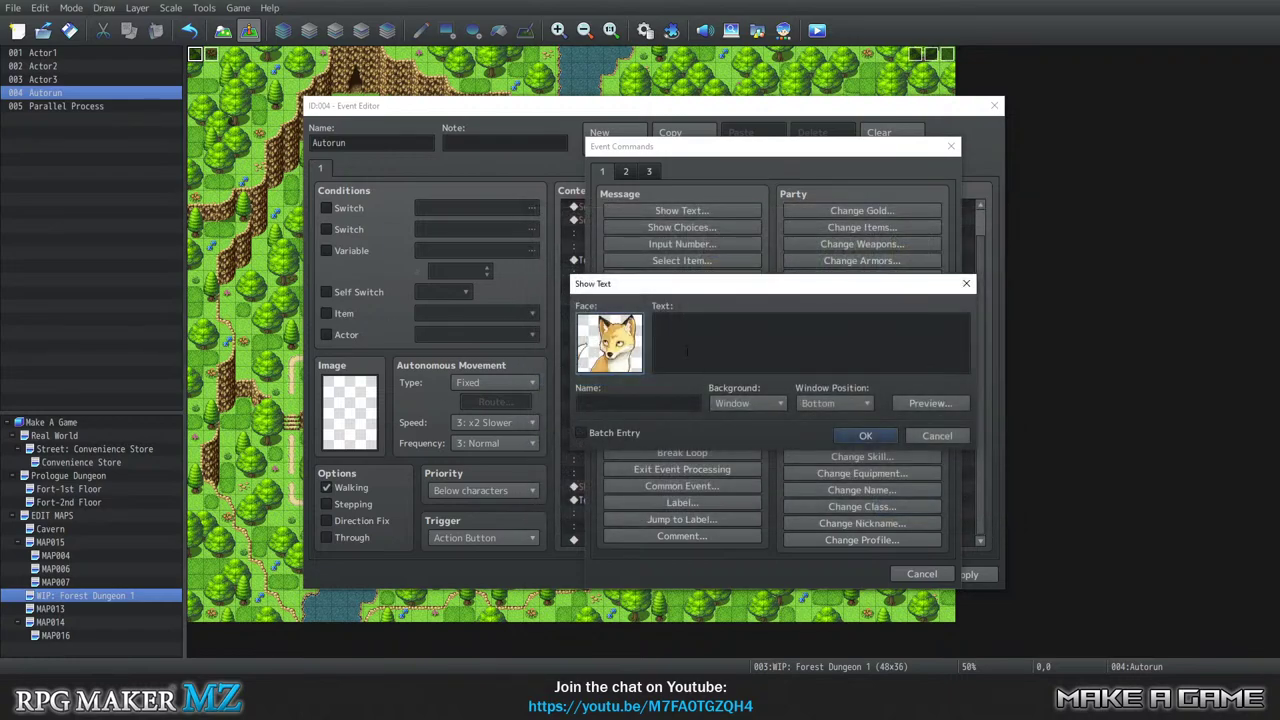
{"action": "left_click", "coordinate": [637, 403]}
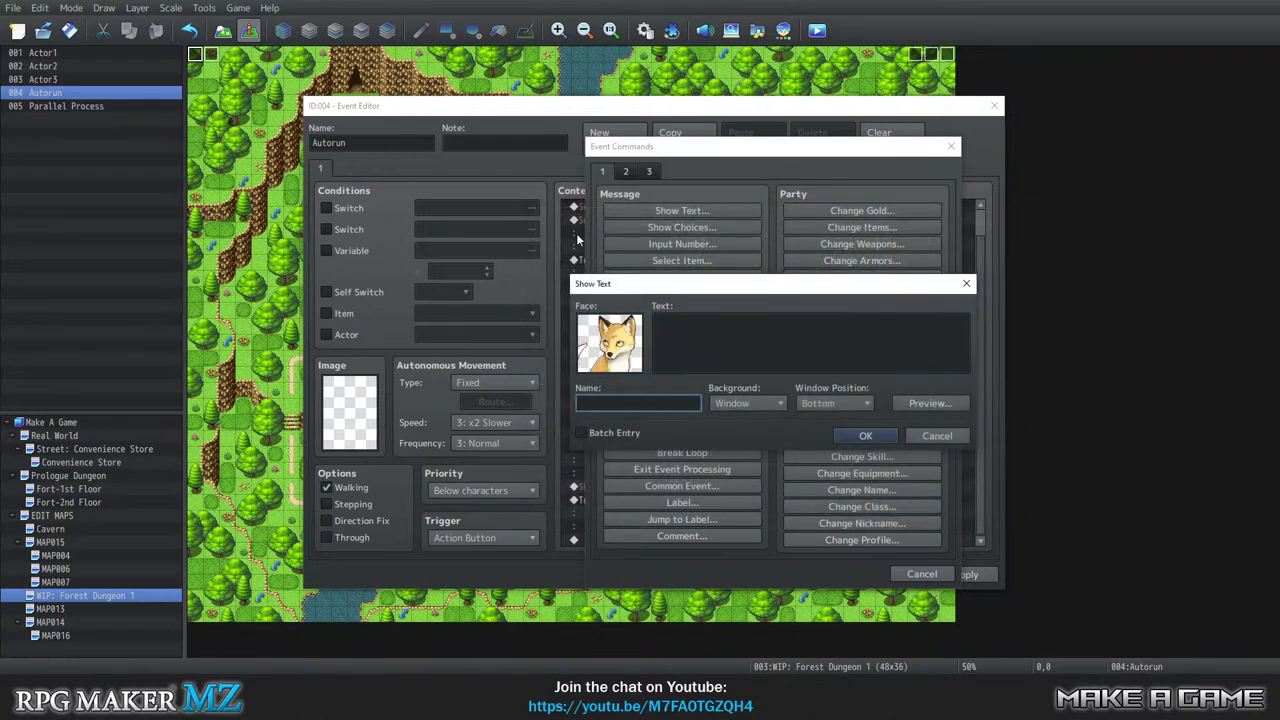
{"action": "type", "text": "????"}
{"action": "left_click", "coordinate": [806, 353]}
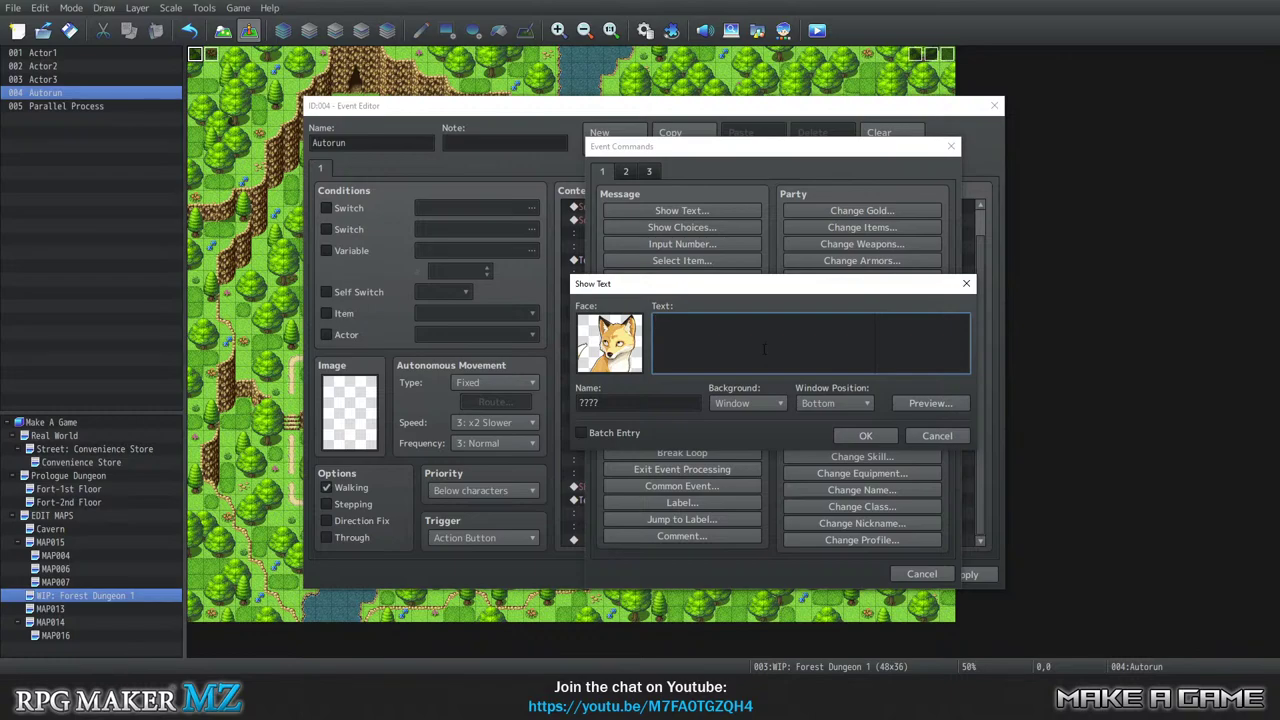
{"action": "left_click", "coordinate": [913, 436]}
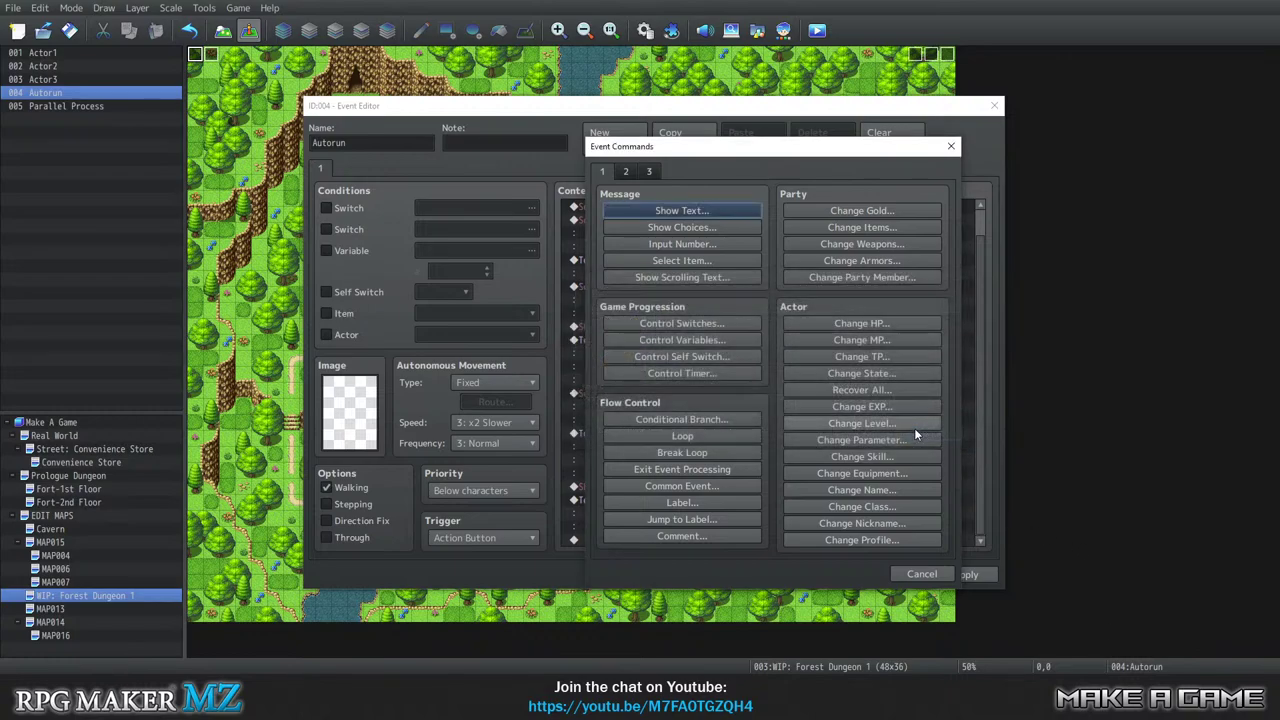
{"action": "left_click", "coordinate": [908, 573]}
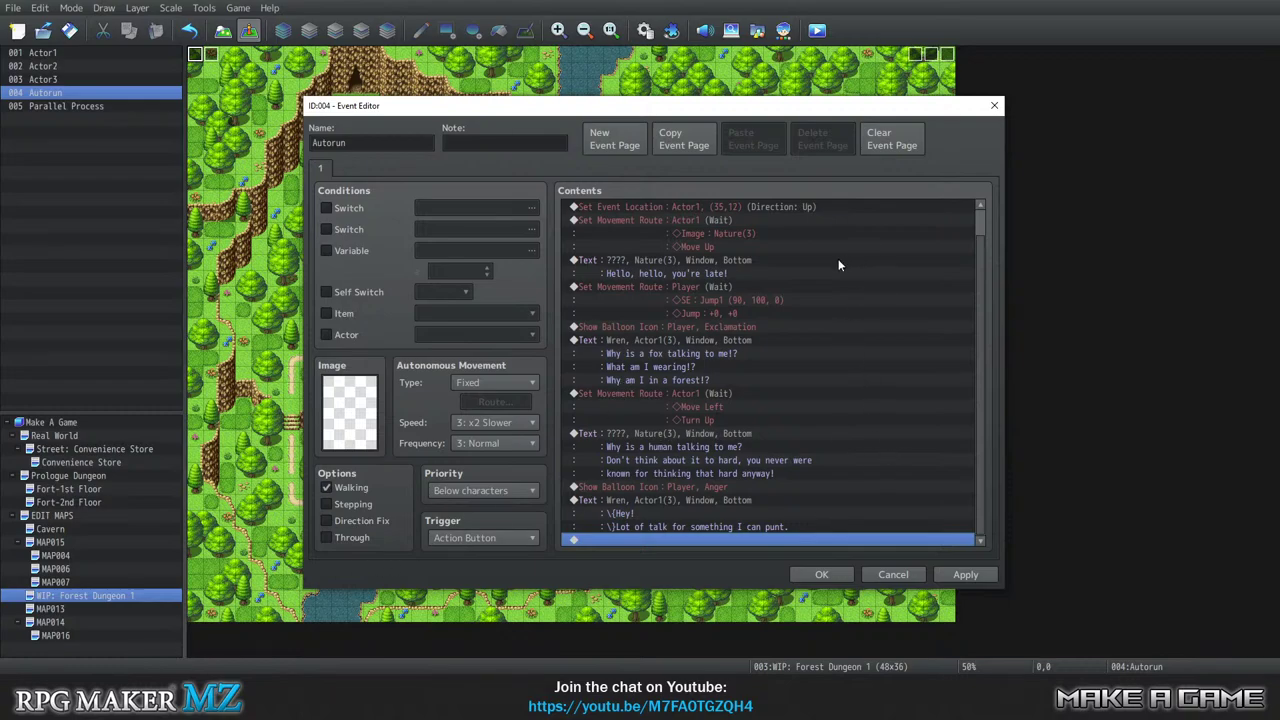
{"action": "left_click_drag", "start_coordinate": [758, 105], "coordinate": [449, 89]}
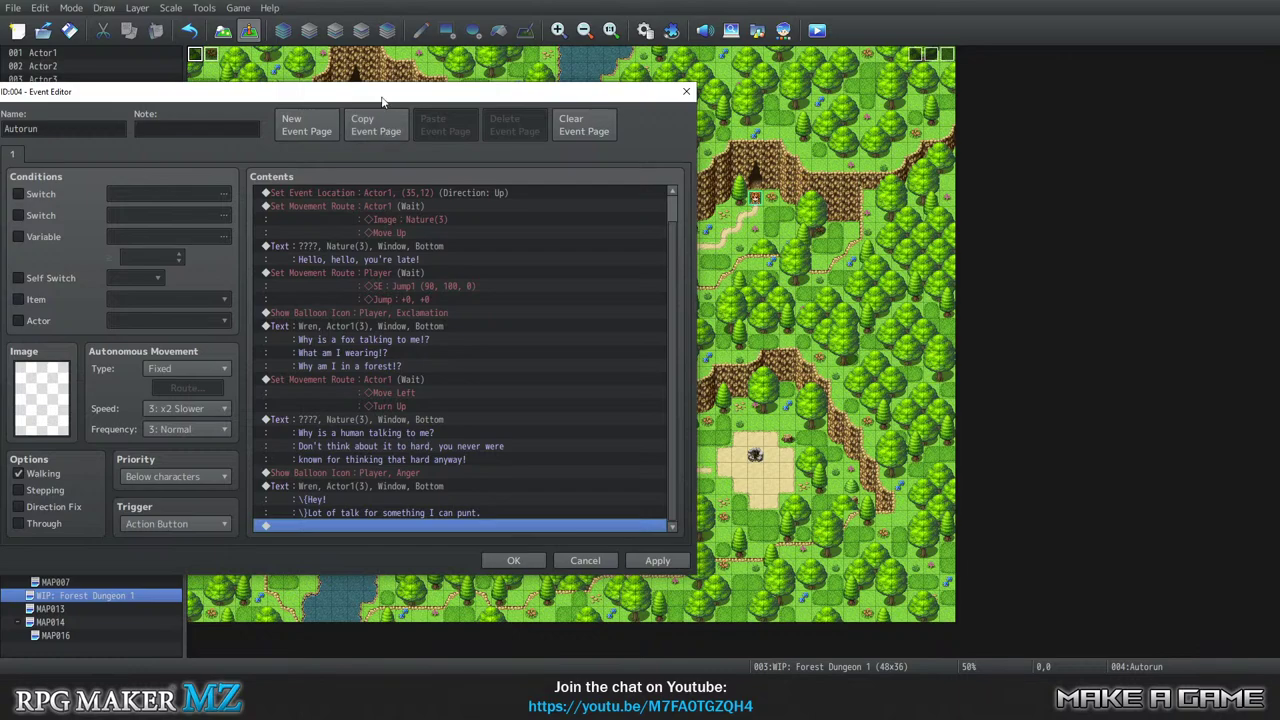
{"action": "left_click_drag", "start_coordinate": [381, 100], "coordinate": [657, 87]}
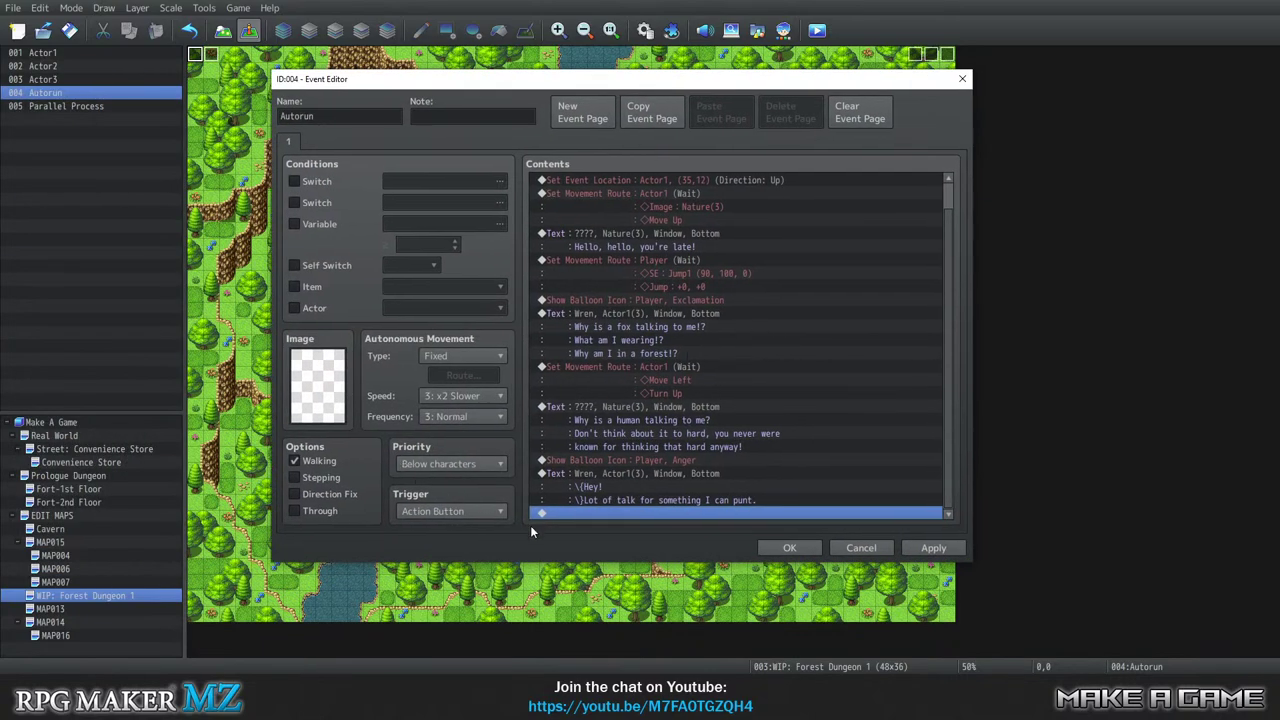
Add a movement route after Wren's punt line that makes Actor1 Move Upper Right and Turn Up, with Wait for Completion on.
{"action": "double_click", "coordinate": [610, 511]}
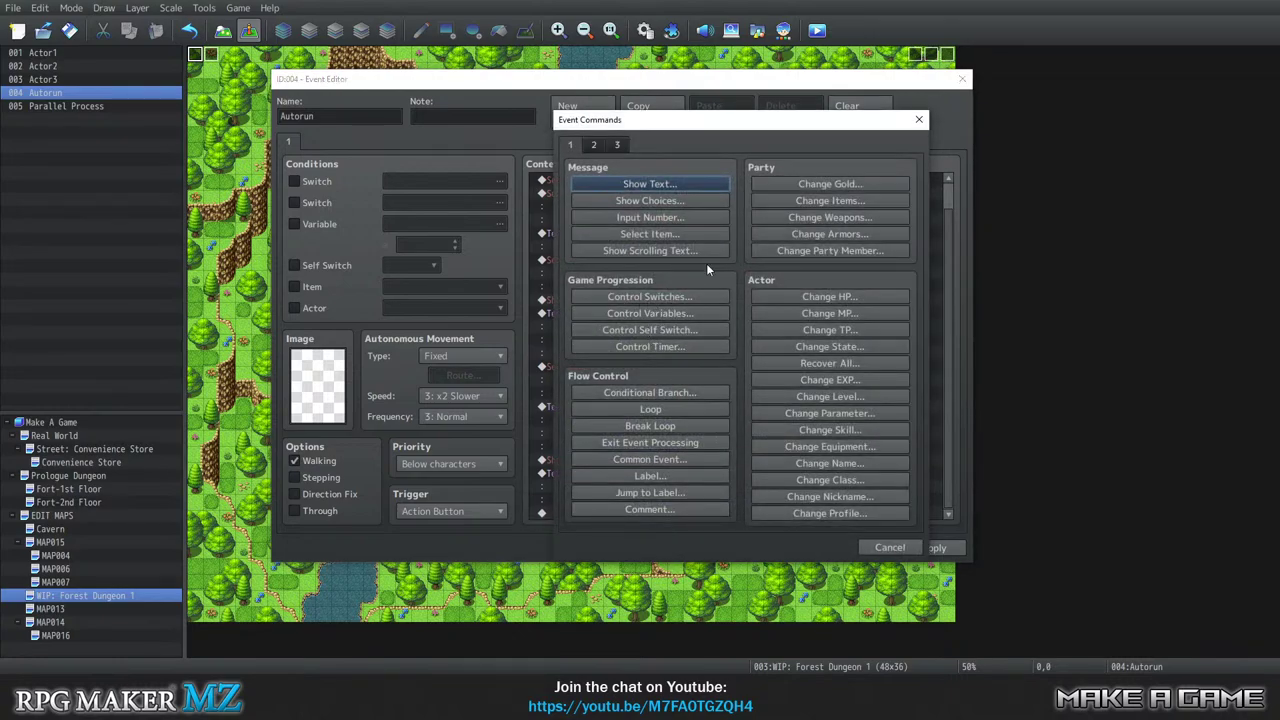
{"action": "left_click", "coordinate": [636, 186]}
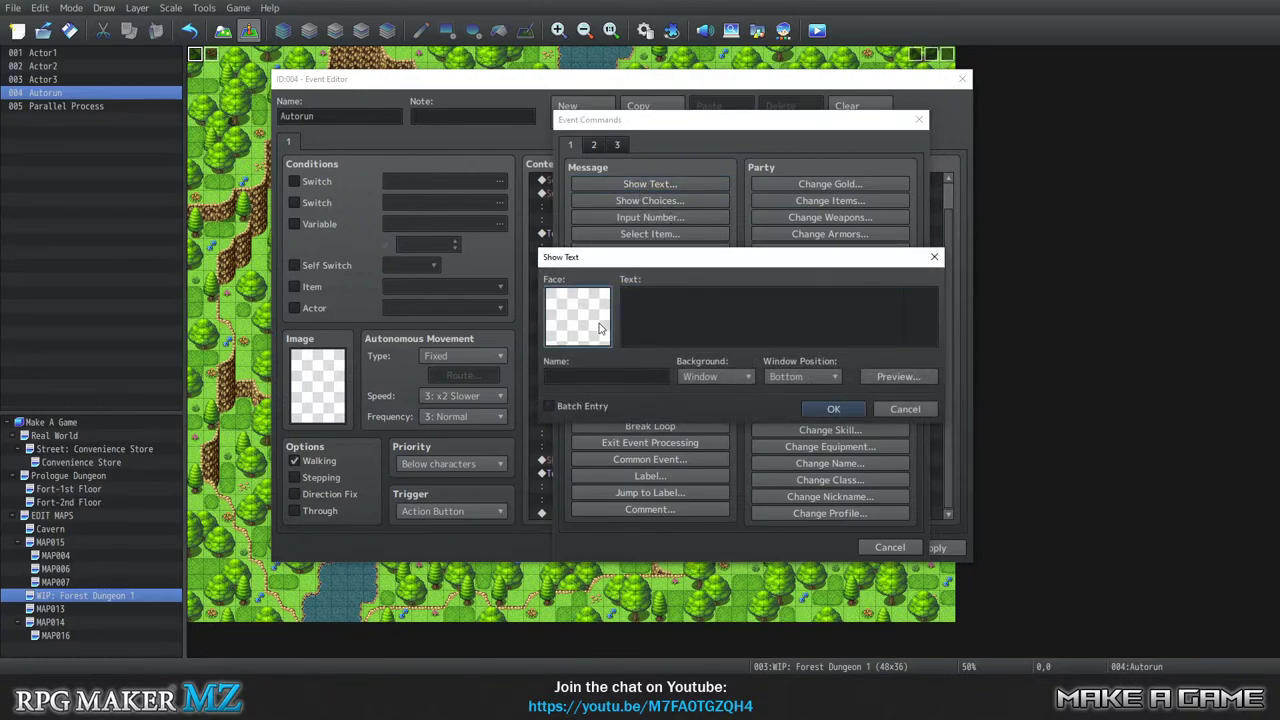
{"action": "left_click", "coordinate": [905, 409]}
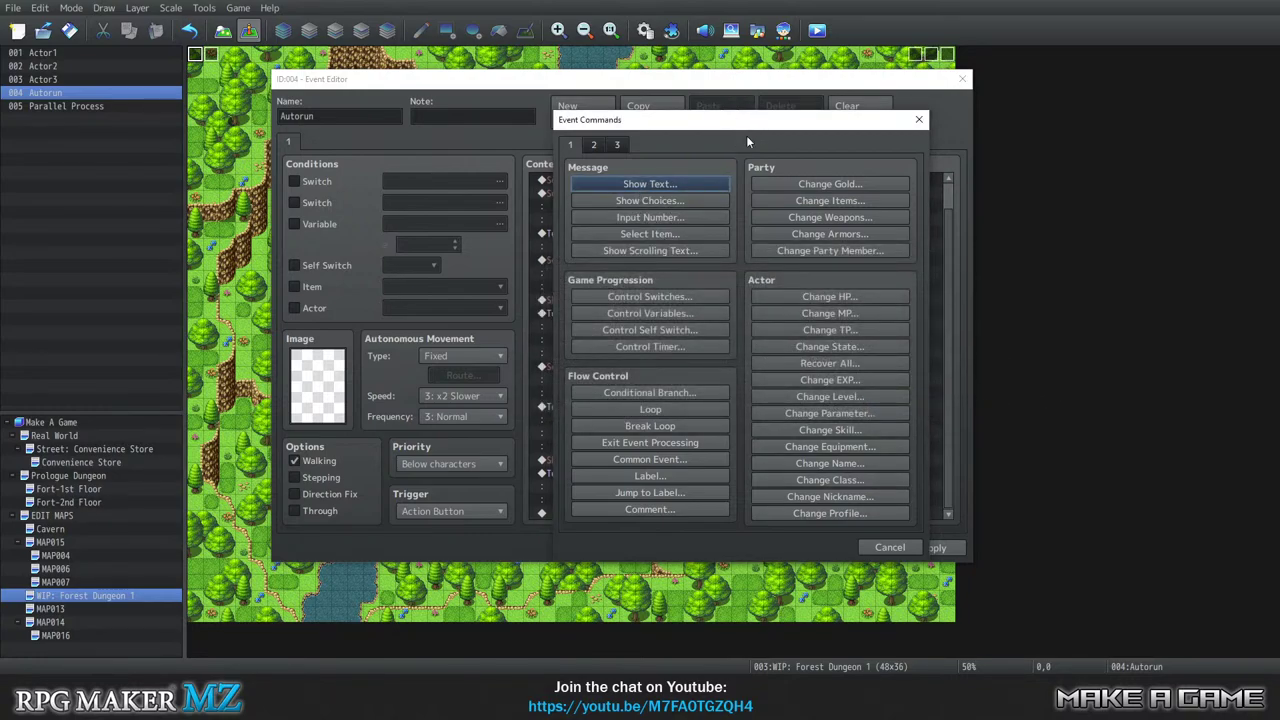
{"action": "left_click_drag", "start_coordinate": [745, 130], "coordinate": [273, 113]}
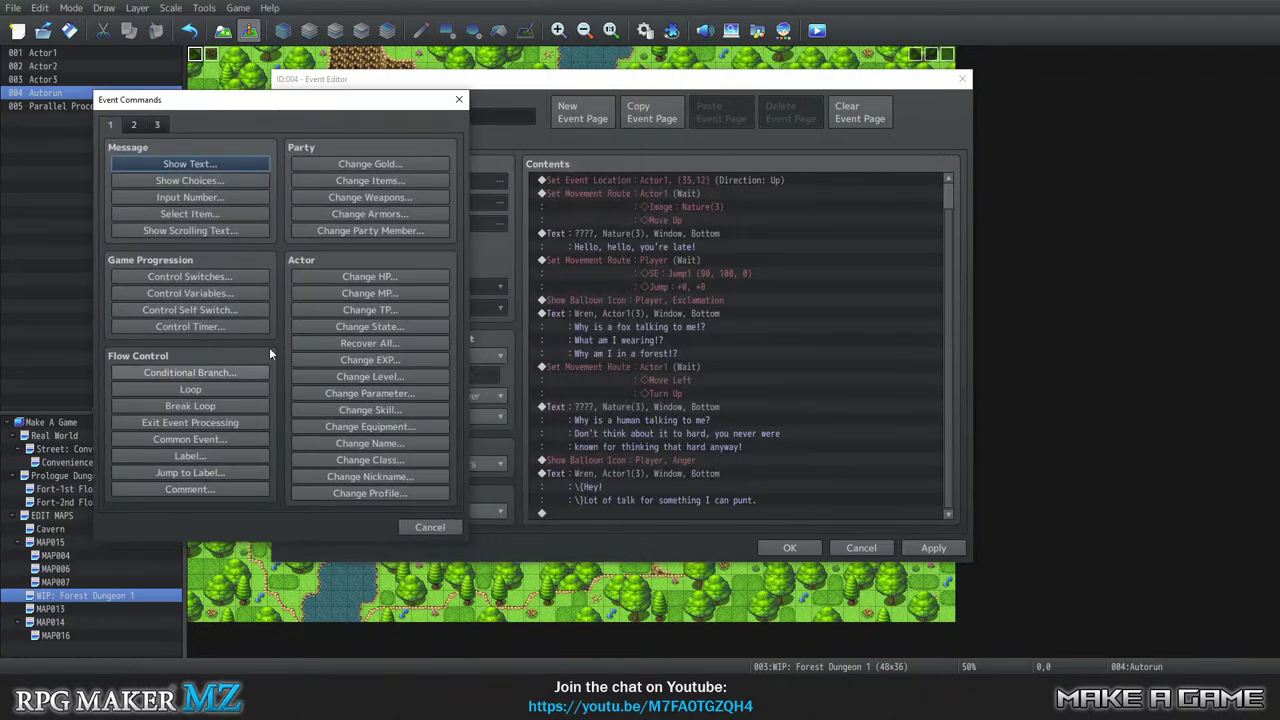
{"action": "left_click", "coordinate": [134, 124]}
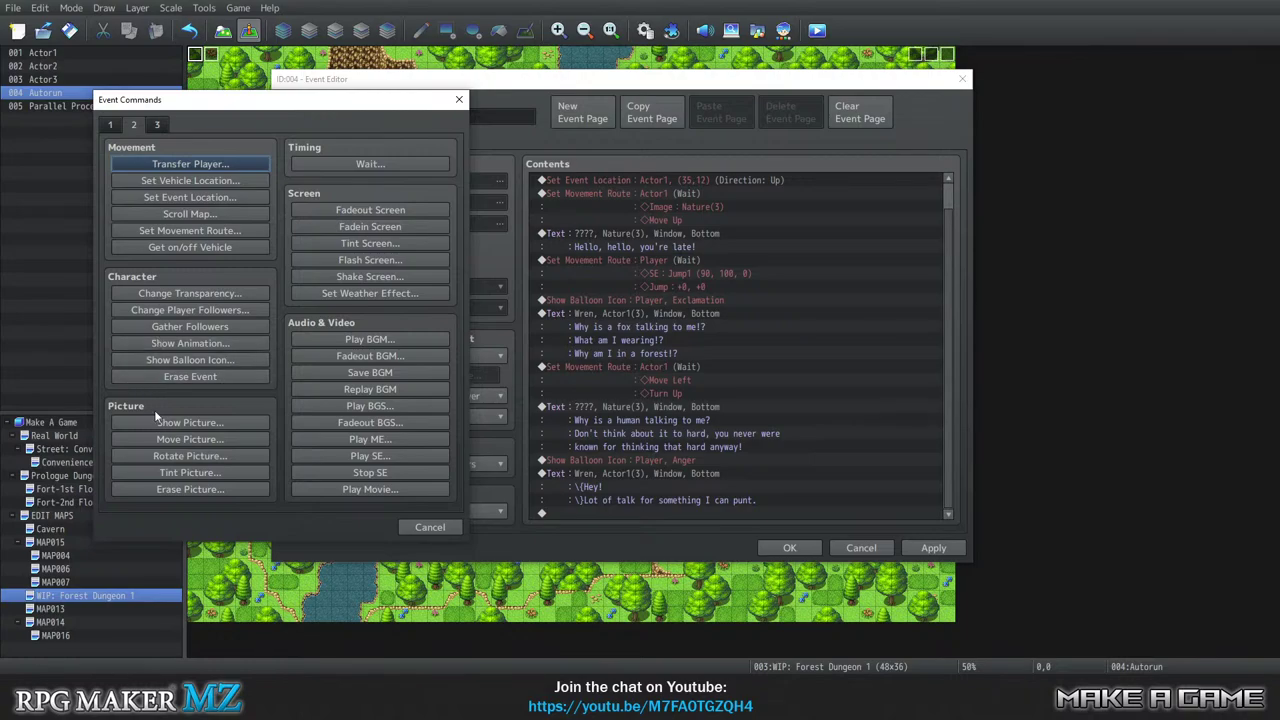
{"action": "left_click", "coordinate": [192, 230]}
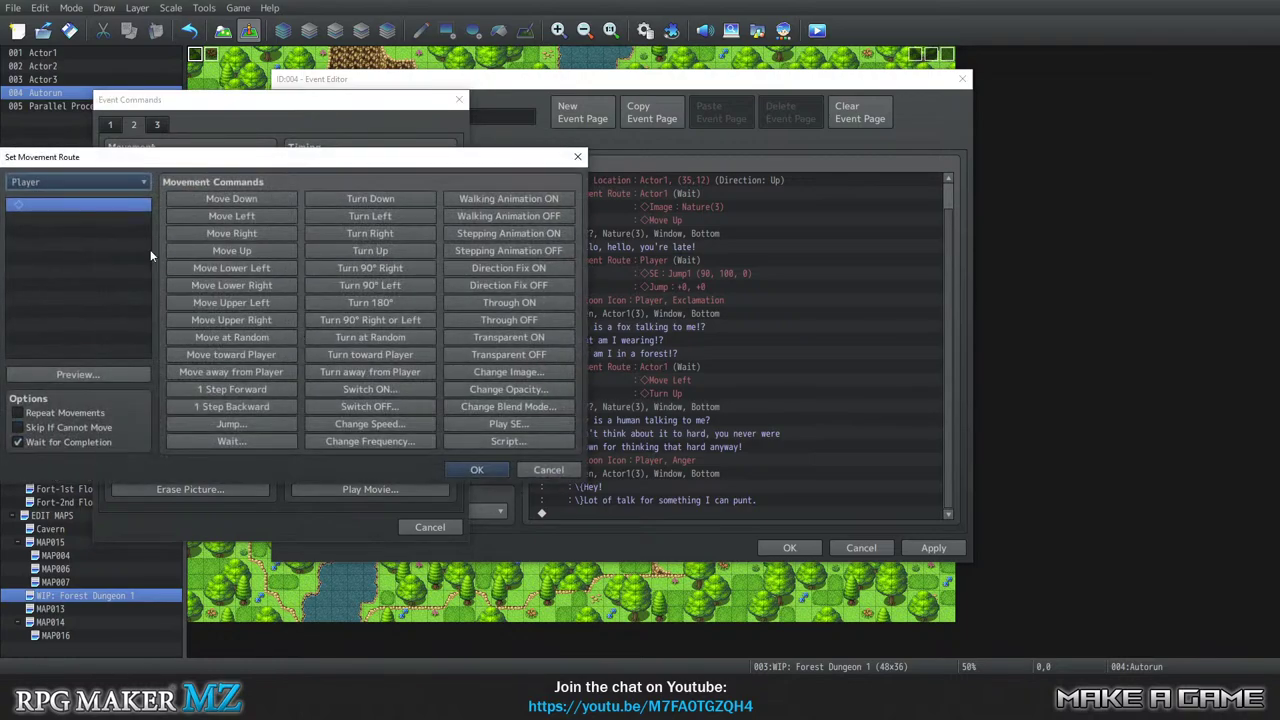
{"action": "left_click", "coordinate": [106, 180]}
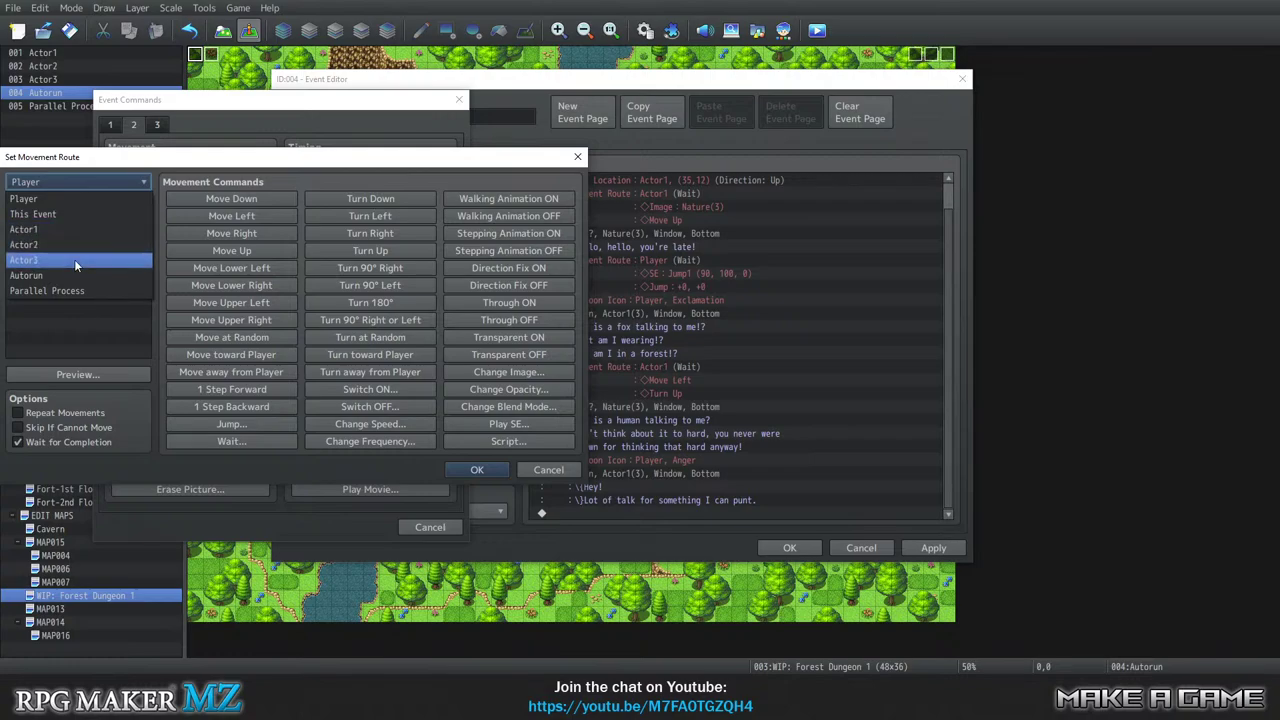
{"action": "left_click", "coordinate": [79, 231]}
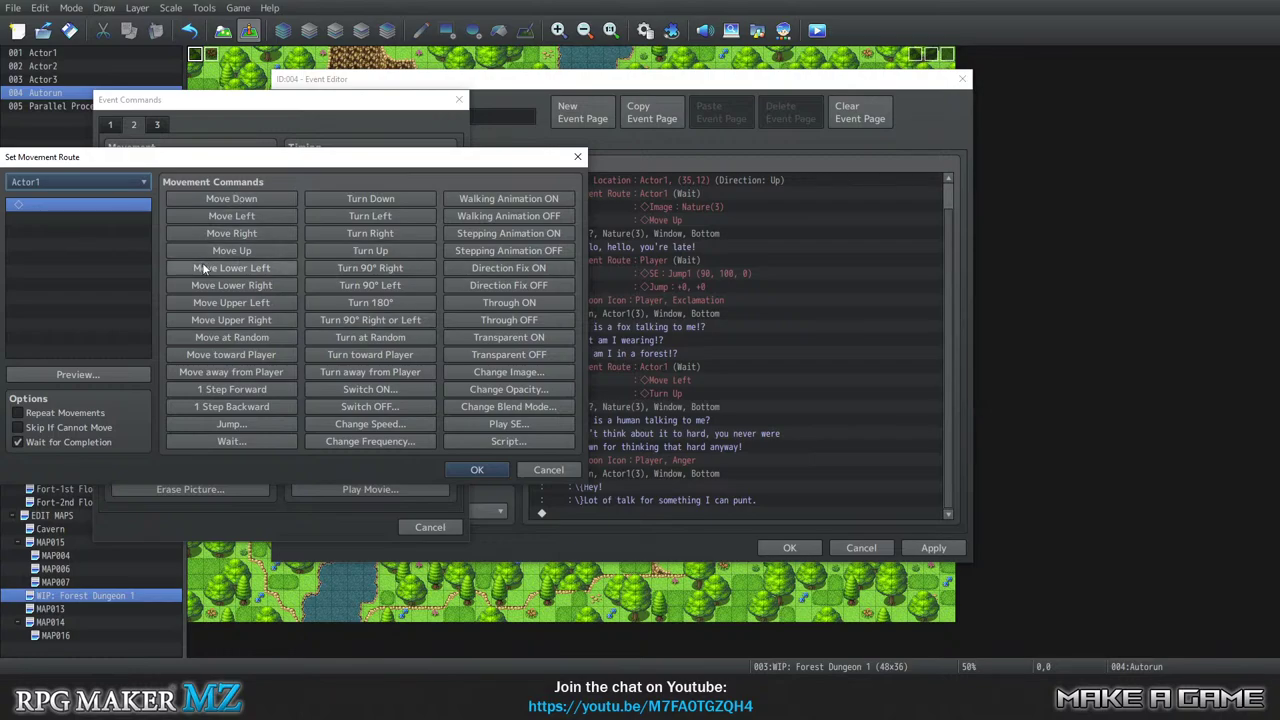
{"action": "left_click", "coordinate": [240, 318]}
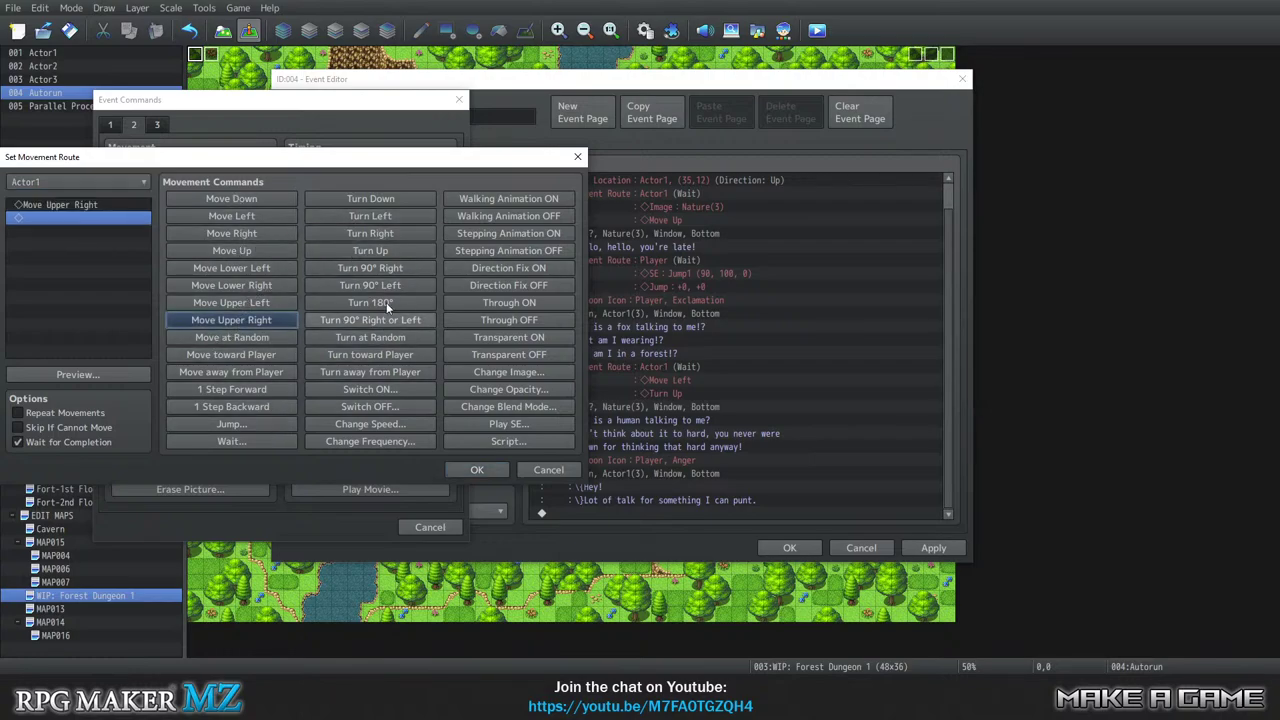
{"action": "left_click", "coordinate": [369, 250]}
{"action": "left_click", "coordinate": [477, 469]}
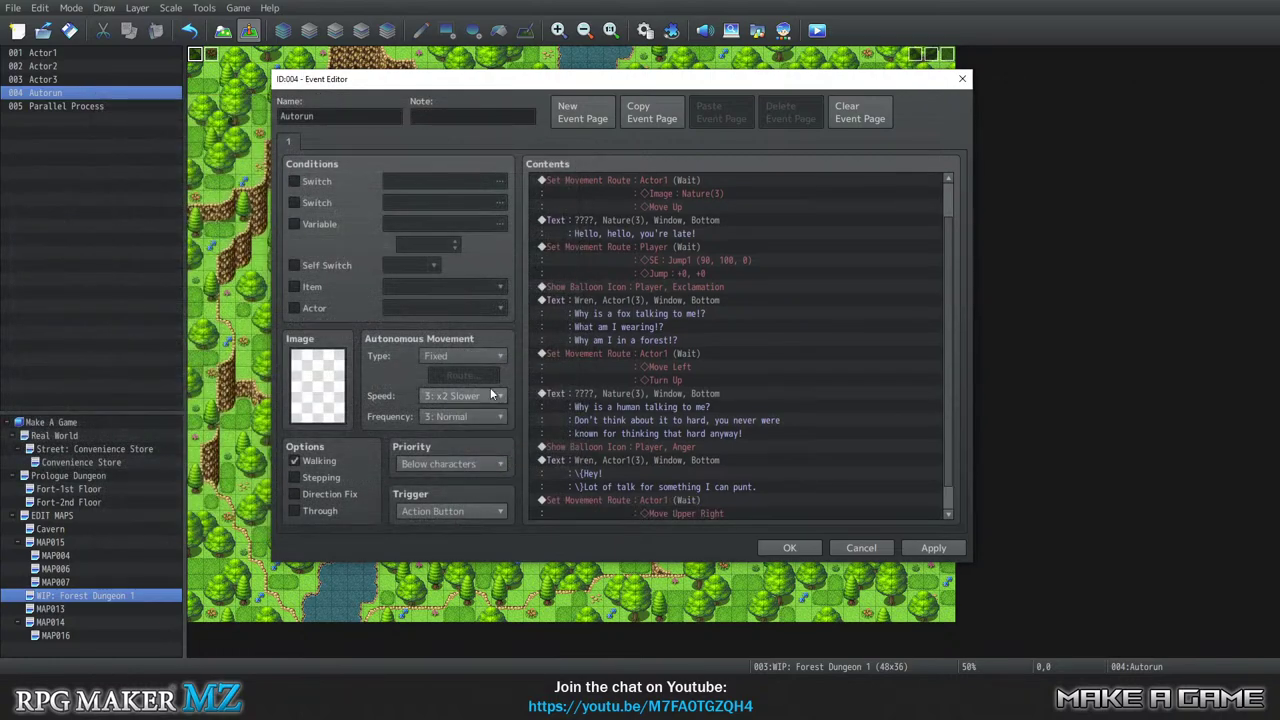
Begin a Show Text command with the fox face from the Nature set and the speaker name "????".
{"action": "scroll", "coordinate": [689, 471], "scroll_direction": "down", "scroll_amount": 1}
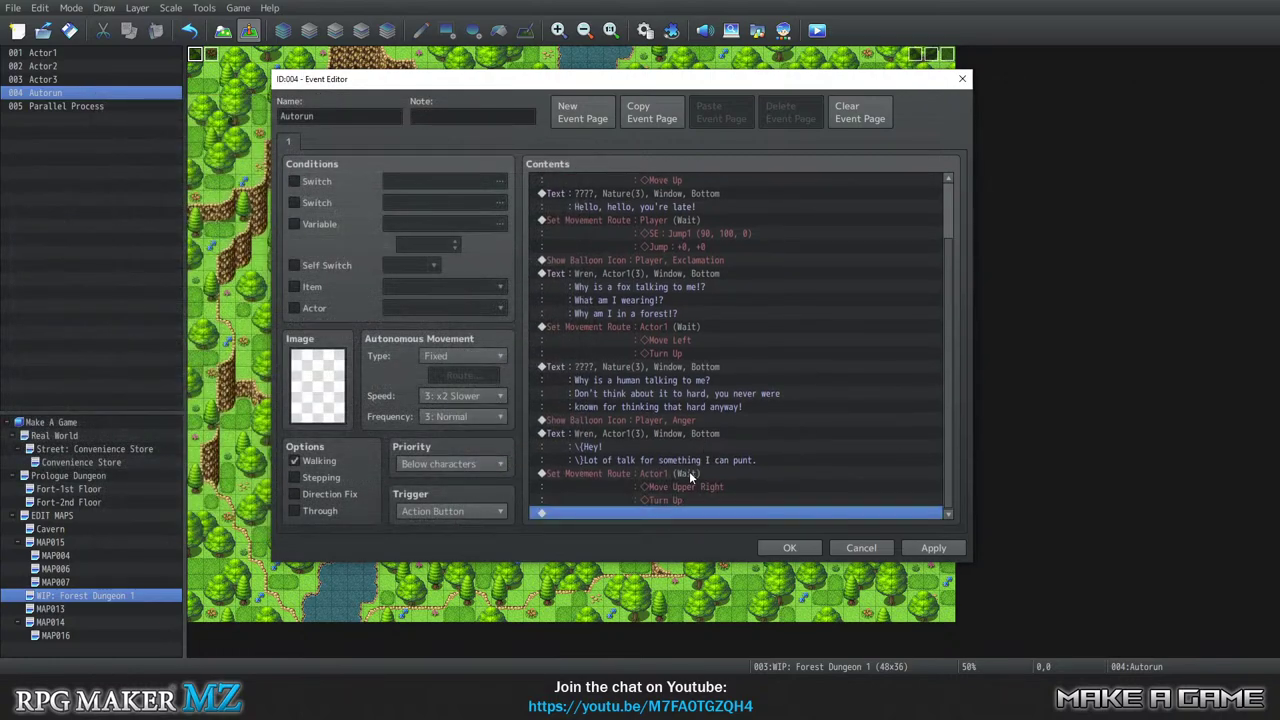
{"action": "double_click", "coordinate": [622, 513]}
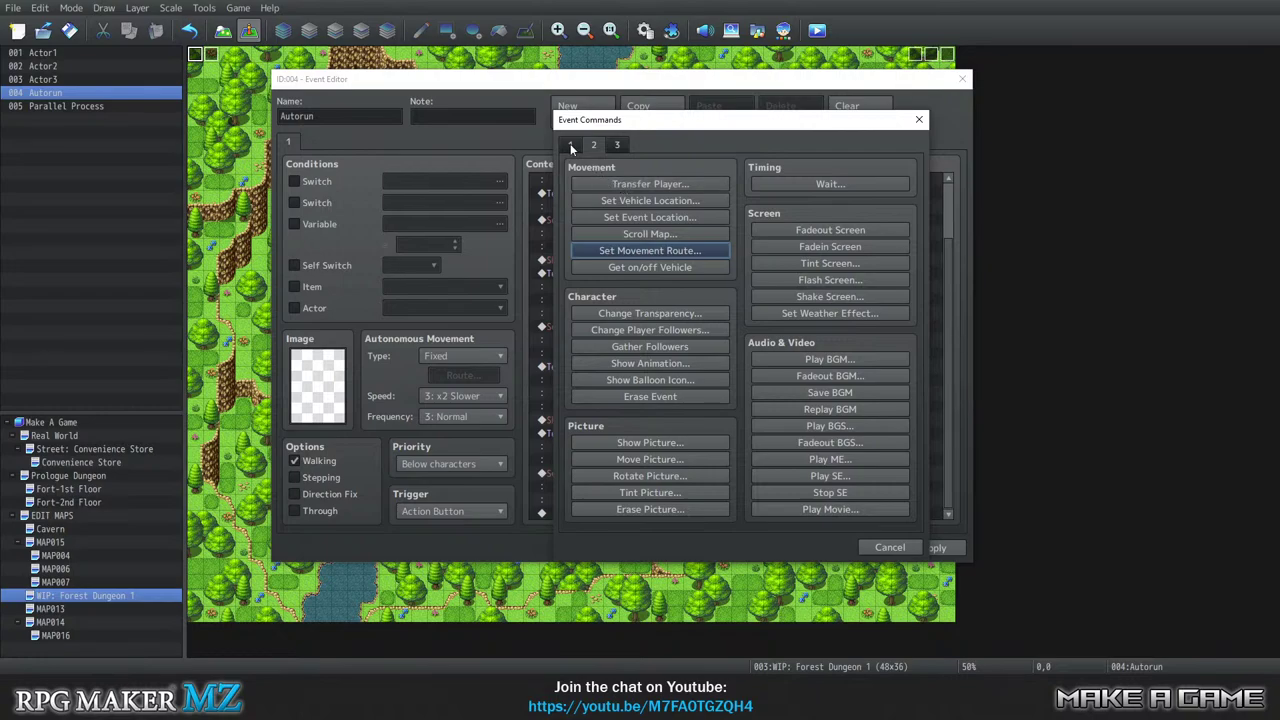
{"action": "left_click", "coordinate": [638, 183]}
{"action": "double_click", "coordinate": [576, 313]}
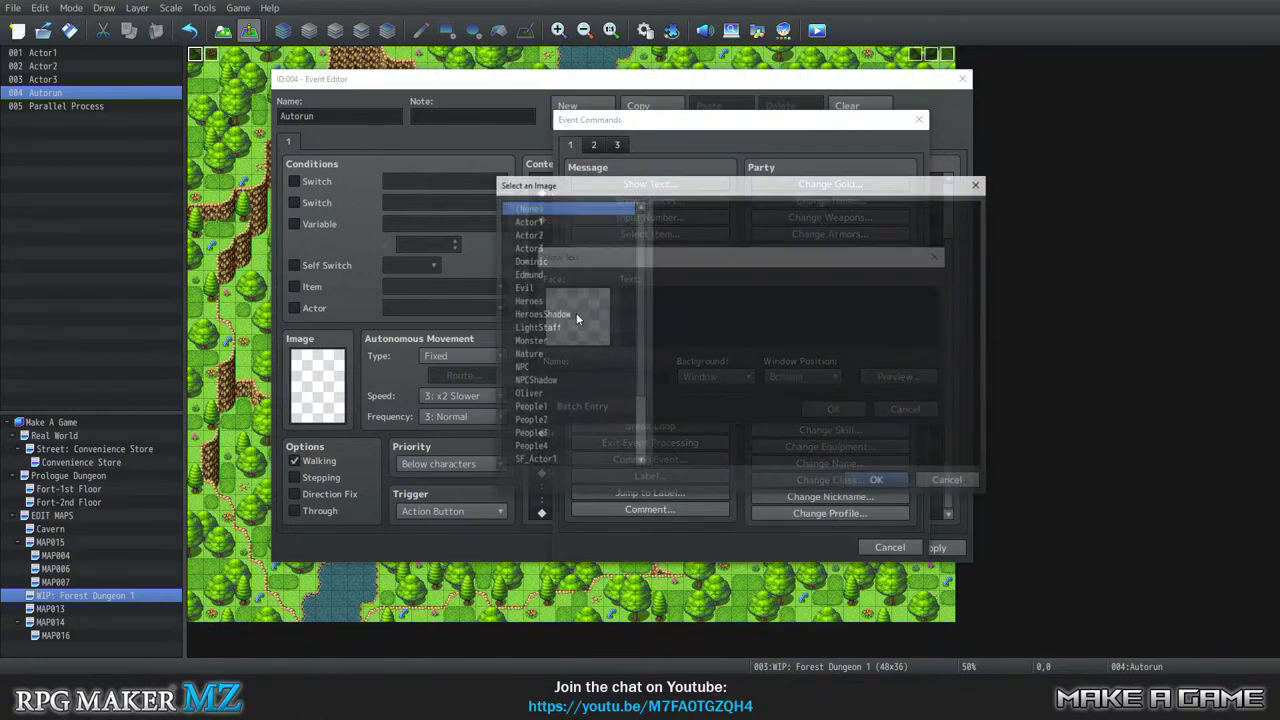
{"action": "scroll", "coordinate": [563, 314], "scroll_direction": "down", "scroll_amount": 2}
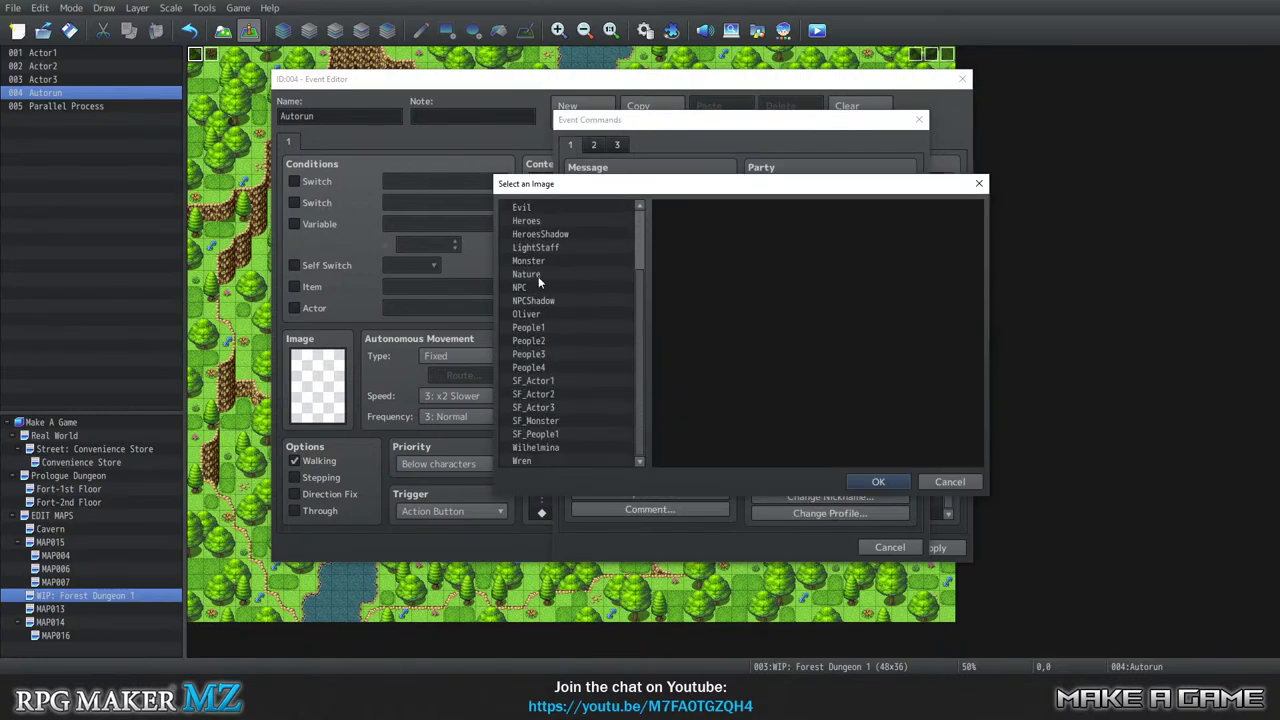
{"action": "left_click", "coordinate": [542, 274]}
{"action": "left_click", "coordinate": [866, 244]}
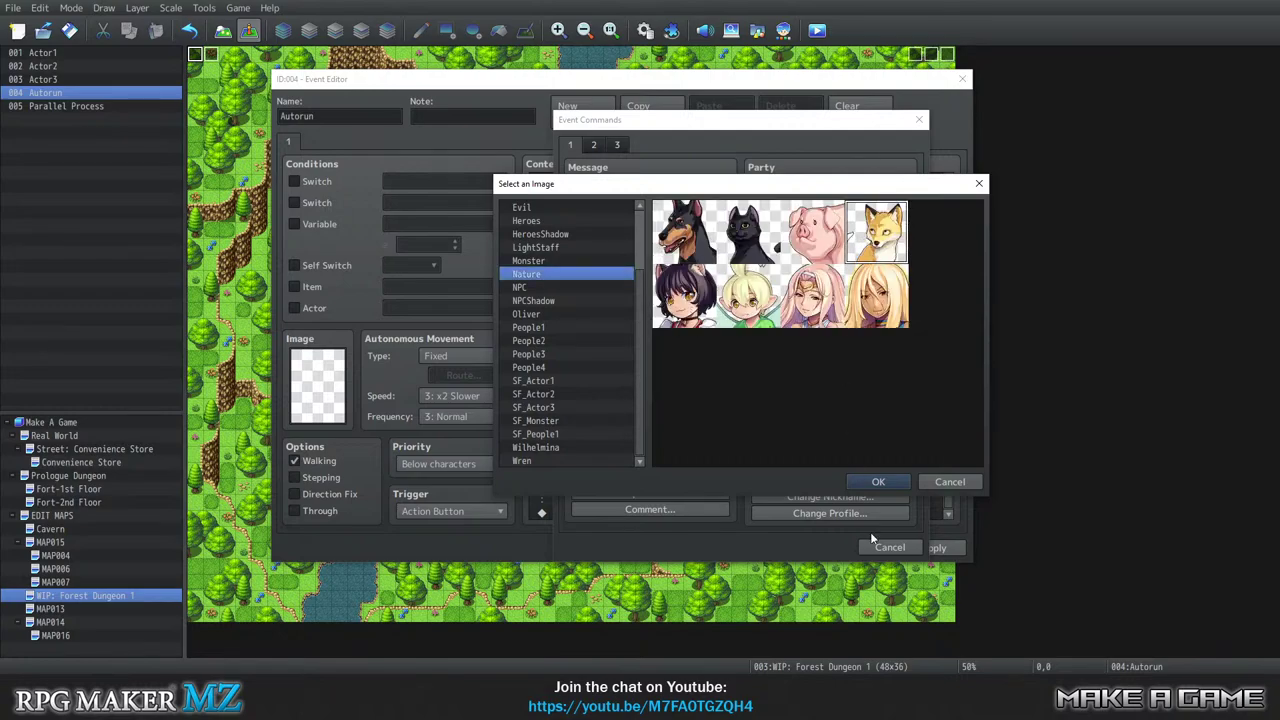
{"action": "left_click", "coordinate": [870, 482]}
{"action": "left_click", "coordinate": [580, 376]}
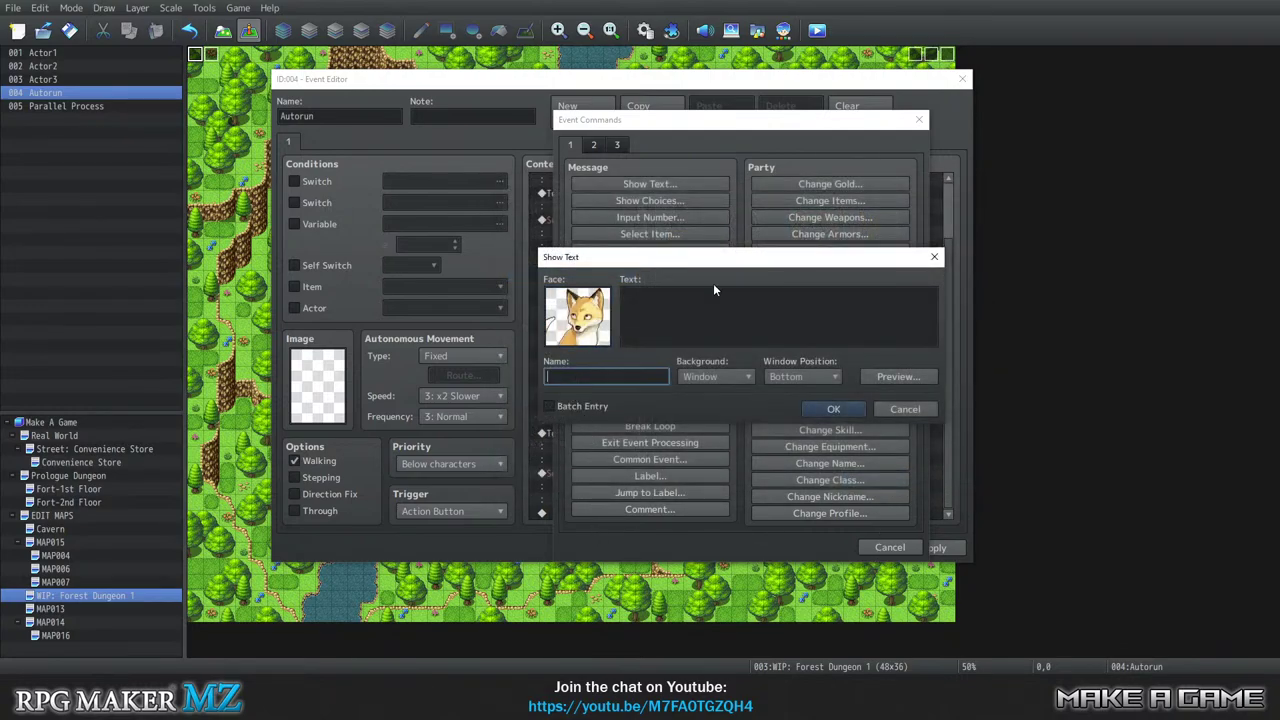
{"action": "type", "text": "????"}
{"action": "key", "text": "shift+Tab"}
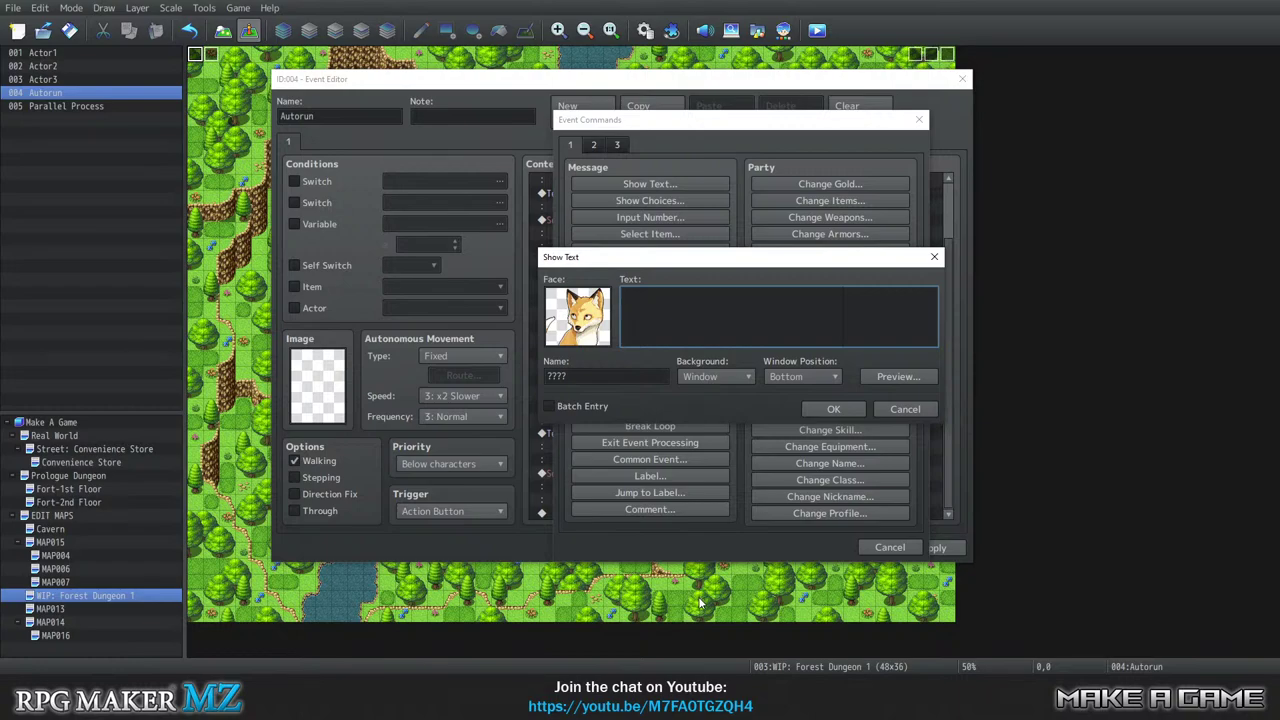
Enter the fox's two-line message "Might want to save all those violent impulses / for the other things that are coming.".
{"action": "type", "text": "Might want to save all those violent"}
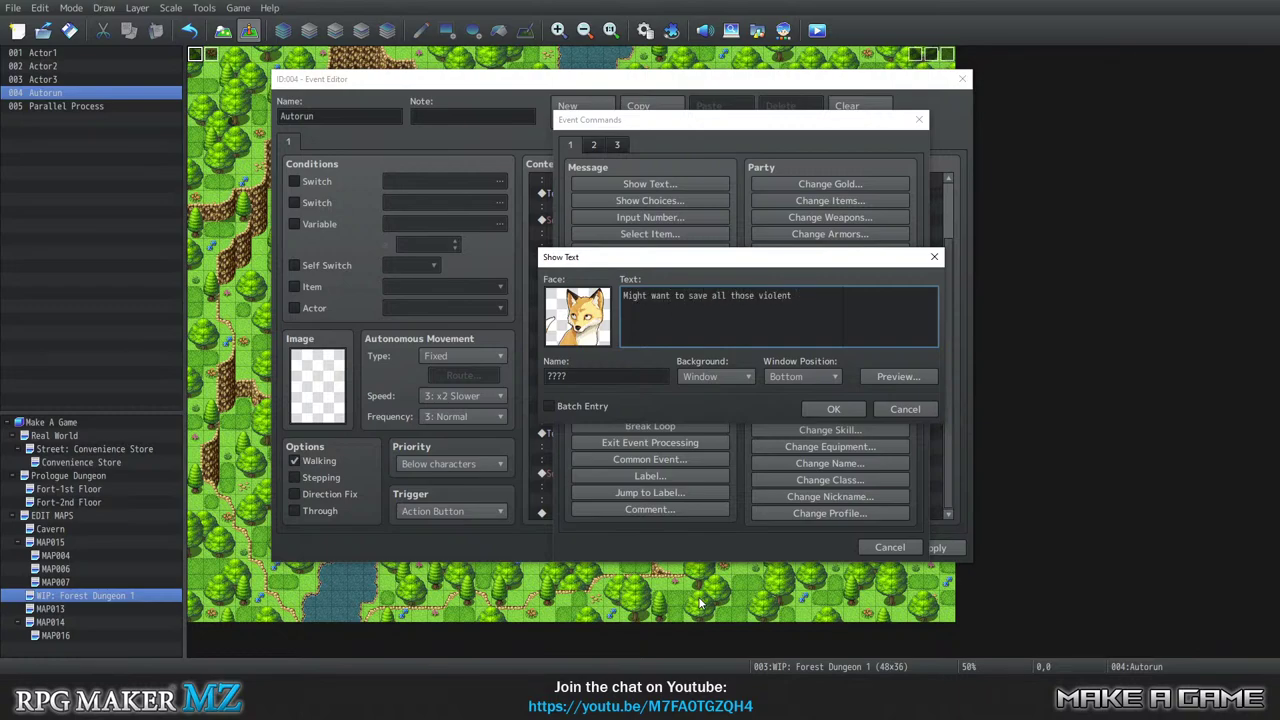
{"action": "type", "text": " impulses"}
{"action": "key", "text": "Return"}
{"action": "type", "text": "for the other things that are coming."}
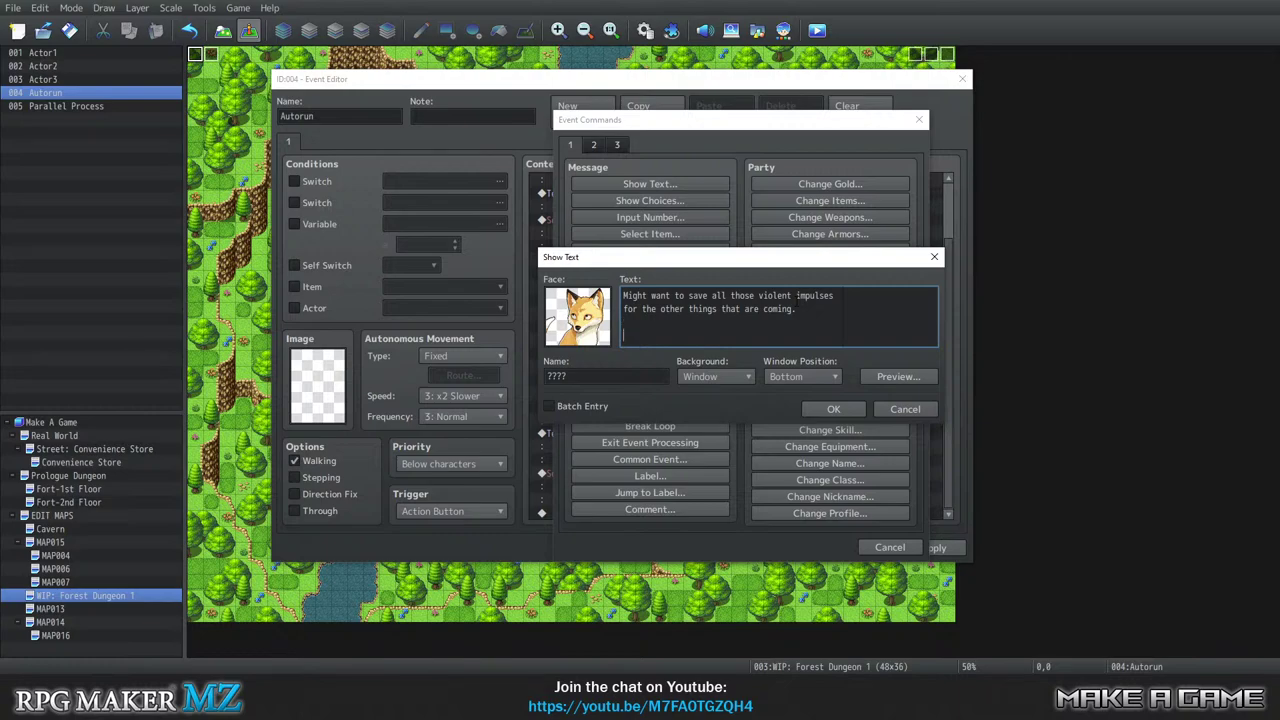
{"action": "type", "text": "Hmmmmmmmm."}
{"action": "key", "text": "BackSpace"}
{"action": "key", "text": "BackSpace"}
{"action": "key", "text": "BackSpace"}
{"action": "key", "text": "BackSpace"}
{"action": "key", "text": "BackSpace"}
{"action": "key", "text": "BackSpace"}
{"action": "key", "text": "BackSpace"}
{"action": "key", "text": "BackSpace"}
{"action": "key", "text": "BackSpace"}
{"action": "key", "text": "BackSpace"}
{"action": "key", "text": "BackSpace"}
Add the fox's completed two-line message to the event.
{"action": "left_click", "coordinate": [823, 410]}
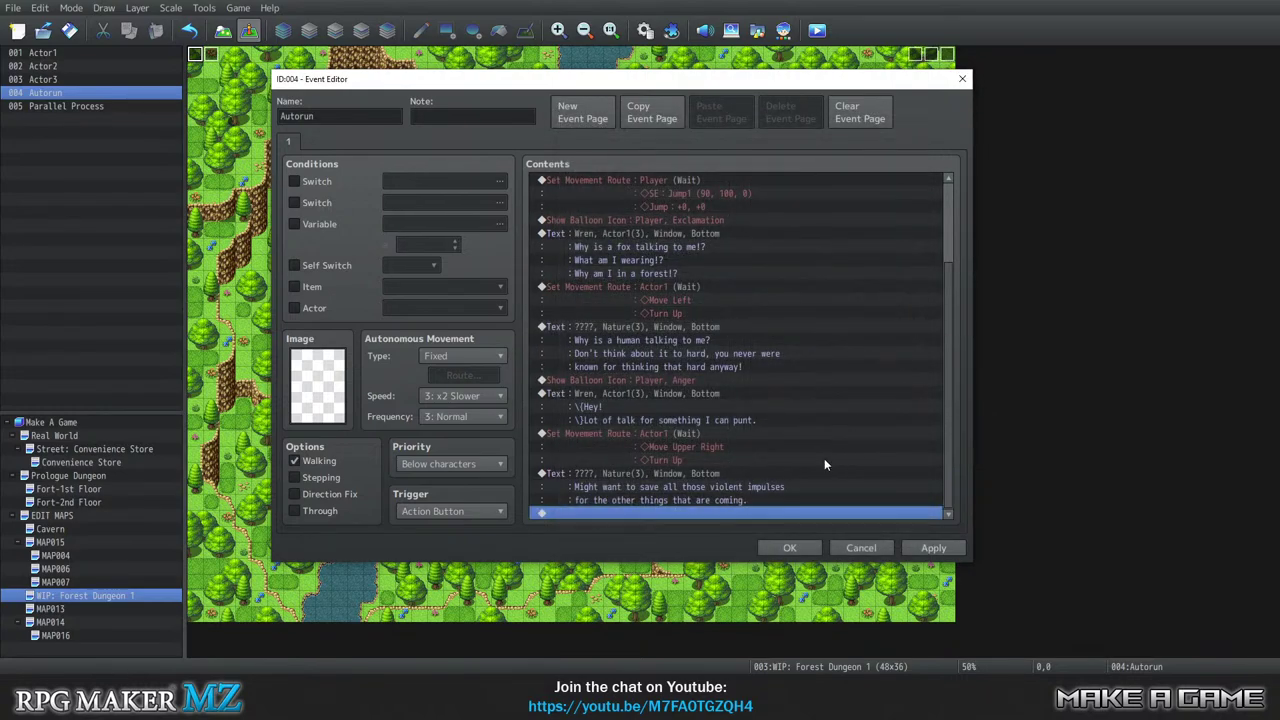
Add a movement route that makes Actor1 take 1 Step Backward, with Wait for Completion turned off.
{"action": "double_click", "coordinate": [640, 514]}
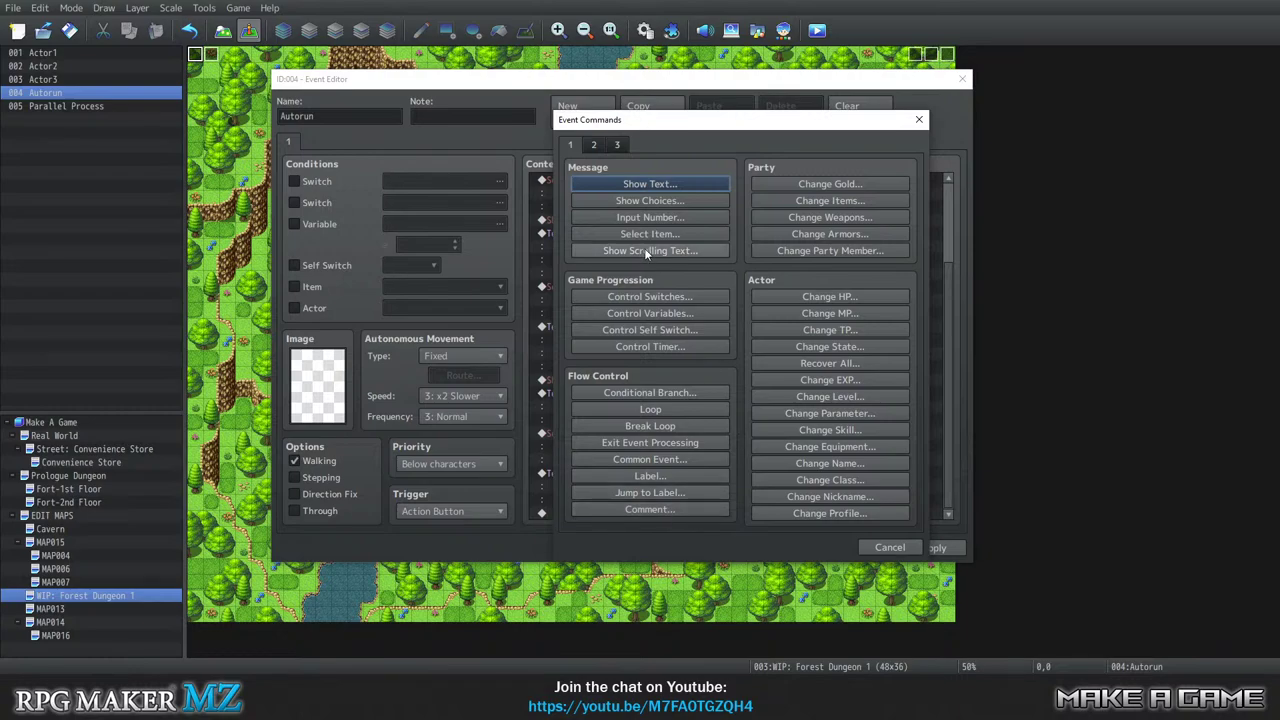
{"action": "left_click", "coordinate": [593, 144]}
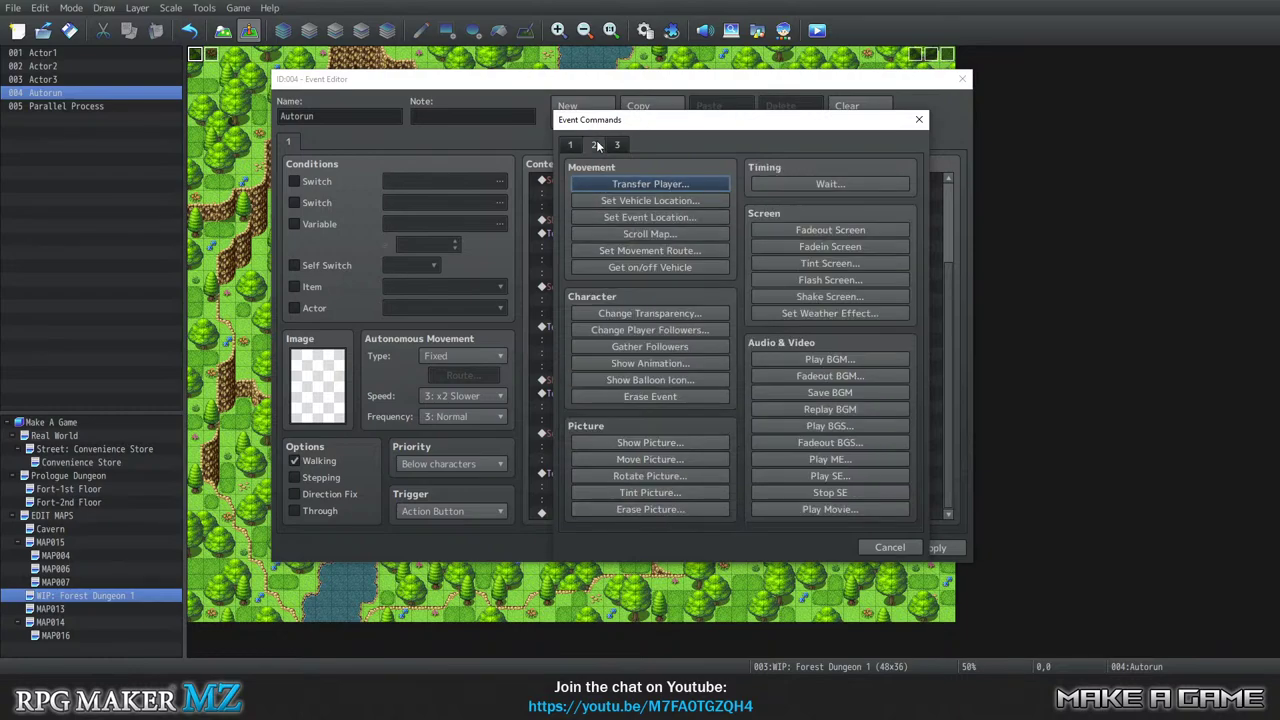
{"action": "left_click", "coordinate": [649, 250]}
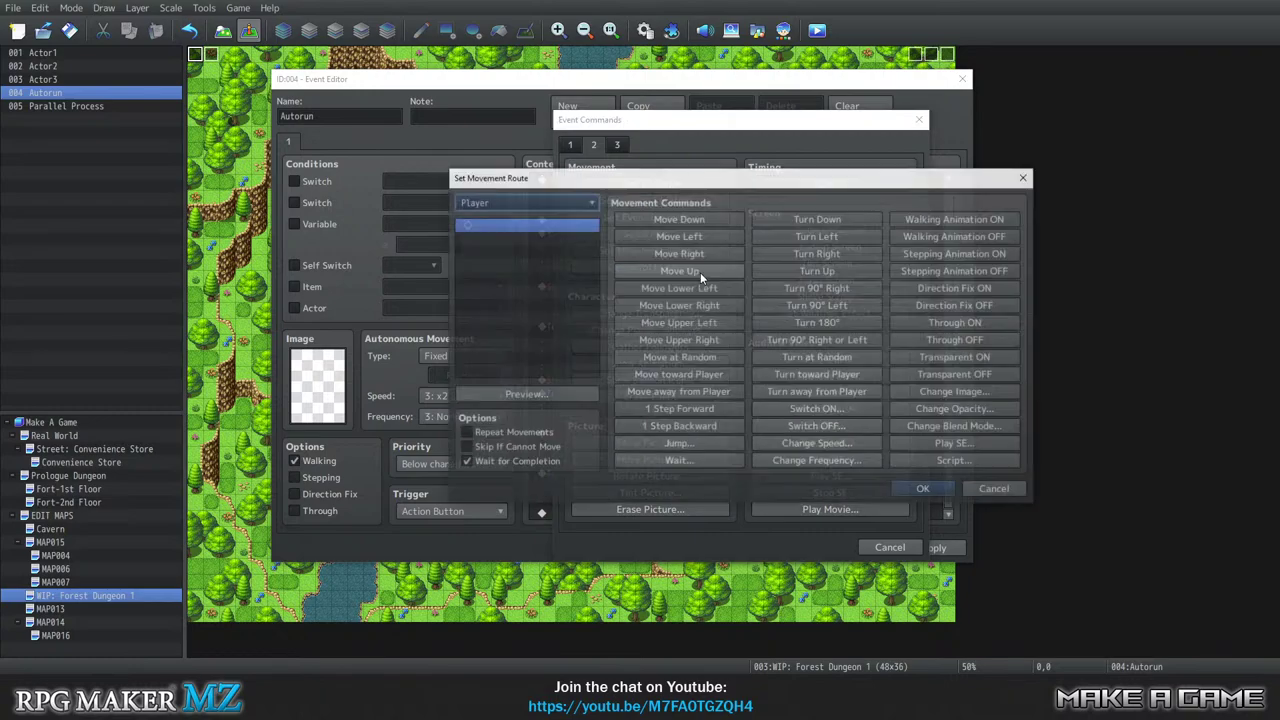
{"action": "left_click", "coordinate": [506, 203]}
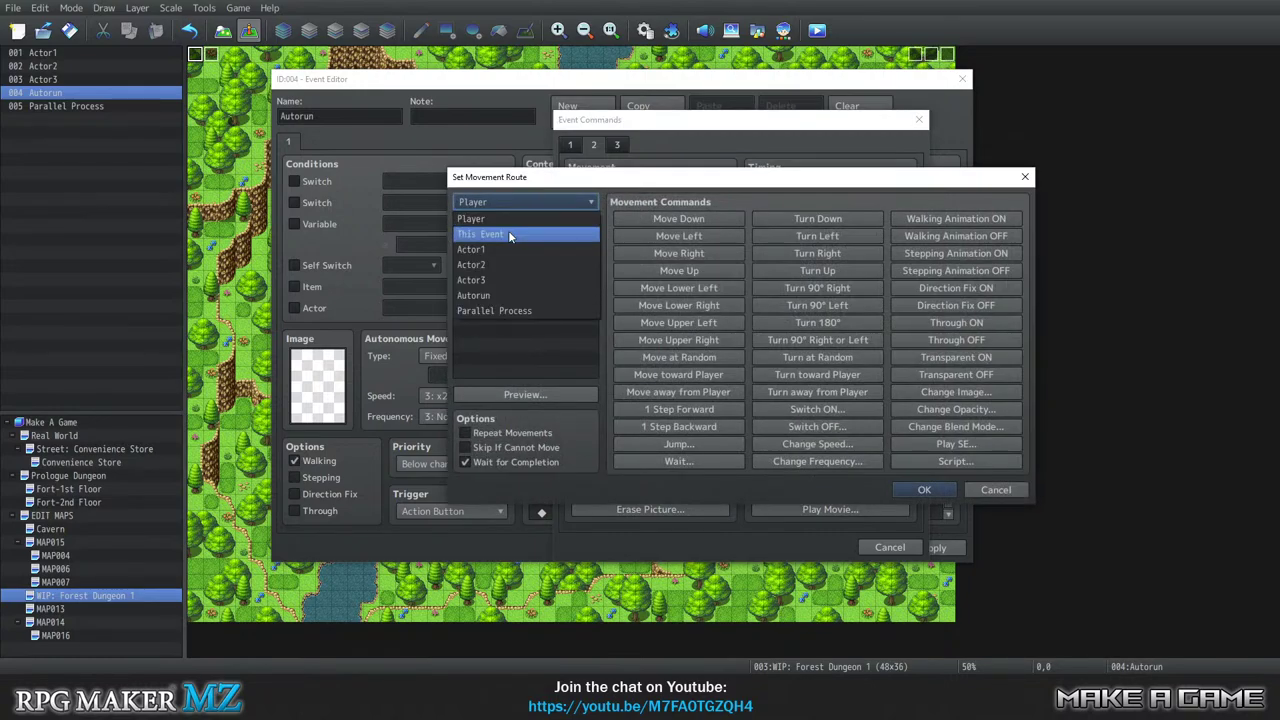
{"action": "left_click", "coordinate": [510, 245]}
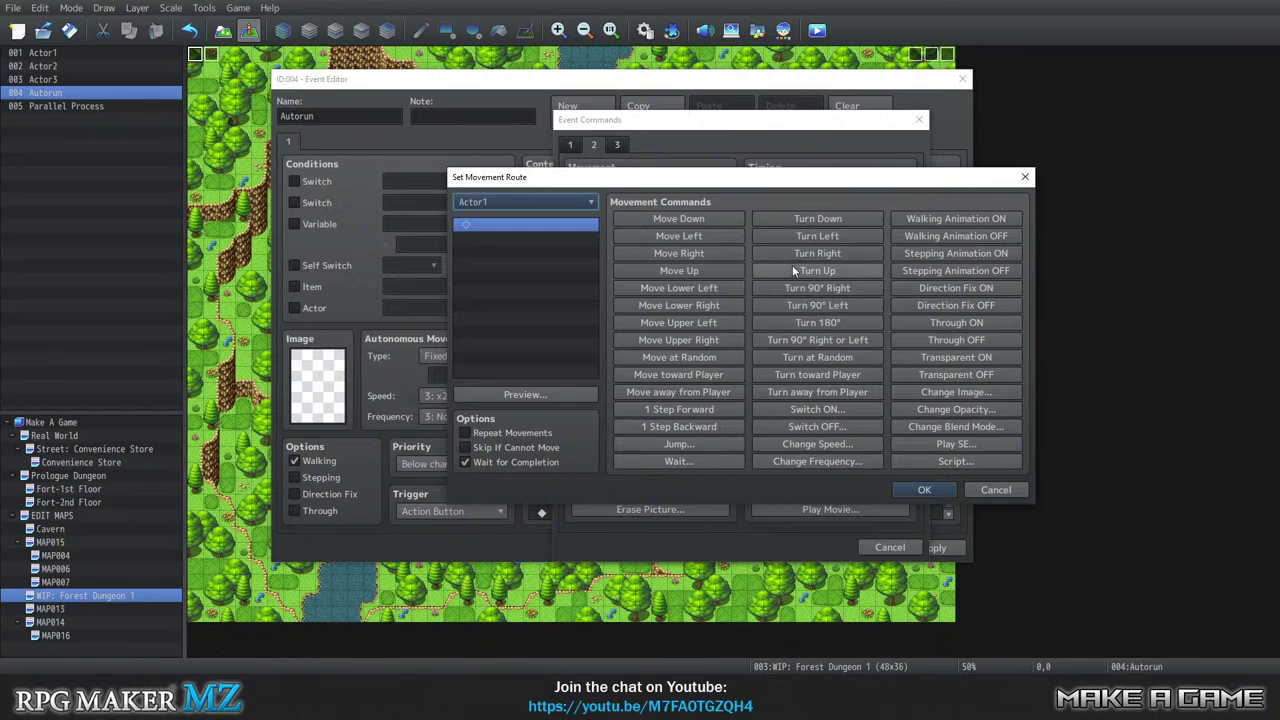
{"action": "left_click", "coordinate": [673, 427]}
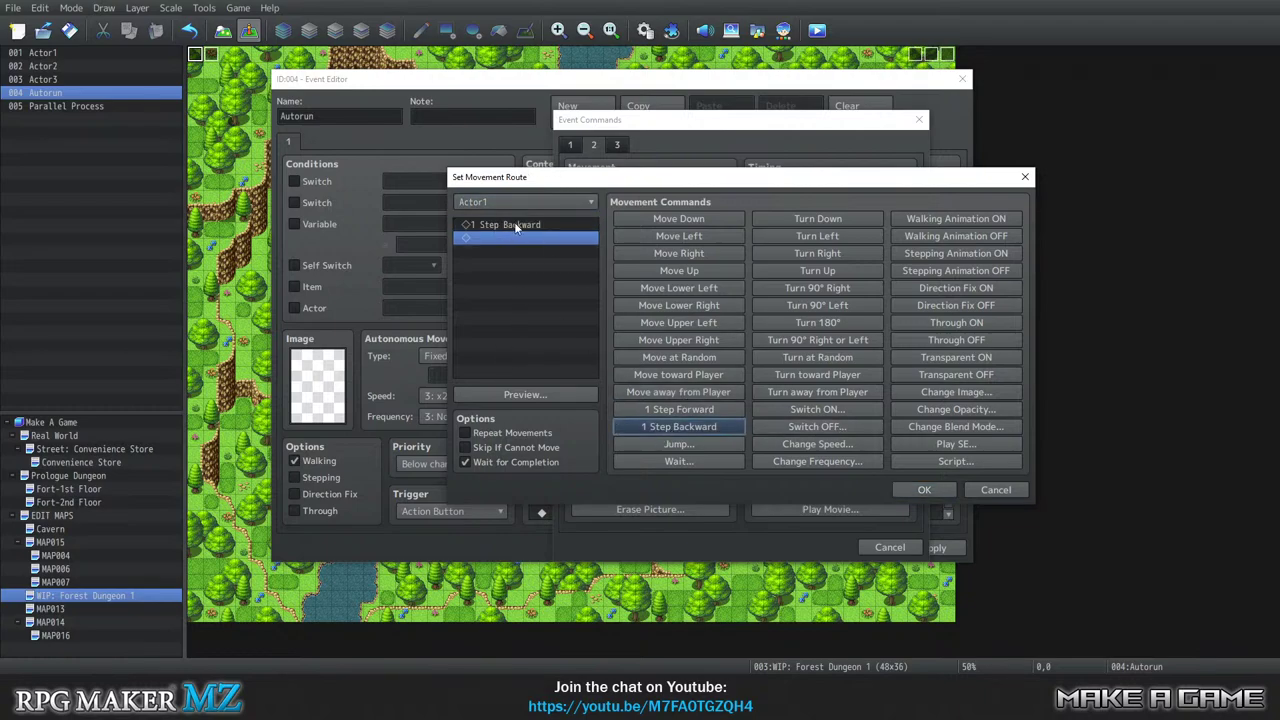
{"action": "left_click", "coordinate": [507, 461]}
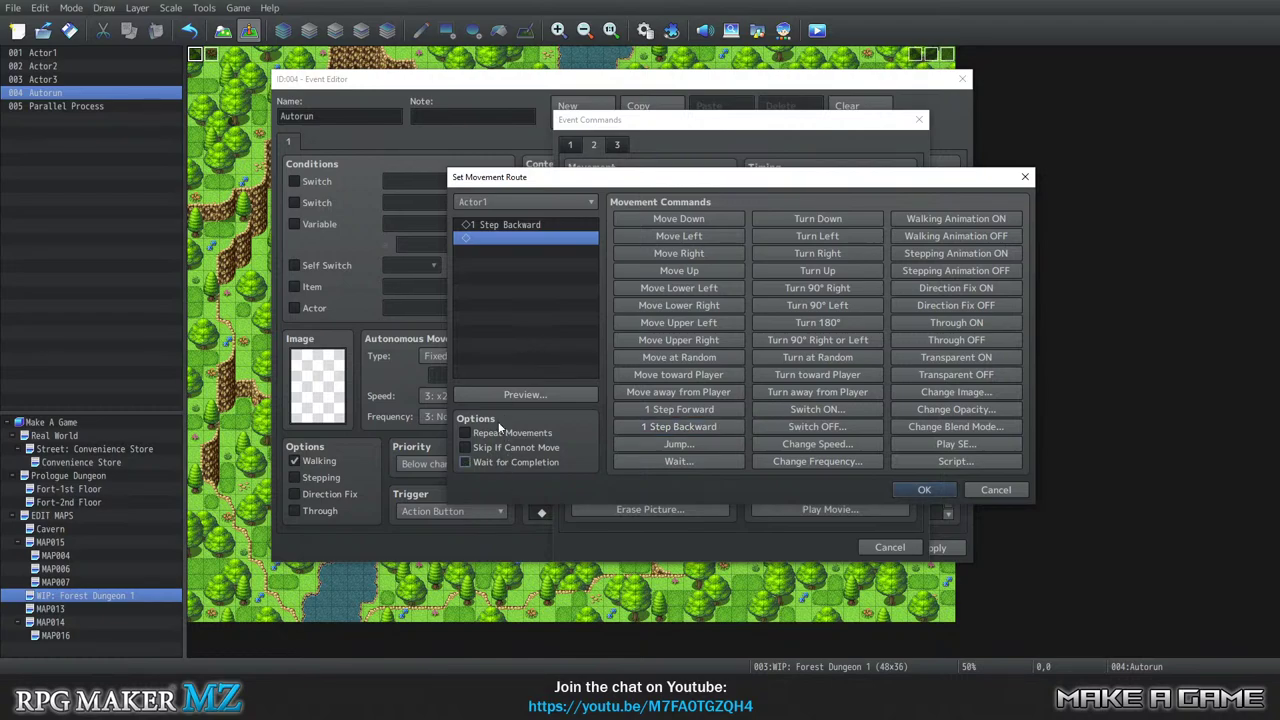
{"action": "left_click", "coordinate": [920, 489]}
Add a player movement route containing only Move Down in place of 1 Step Forward, then review the event's command list.
{"action": "left_click", "coordinate": [651, 515]}
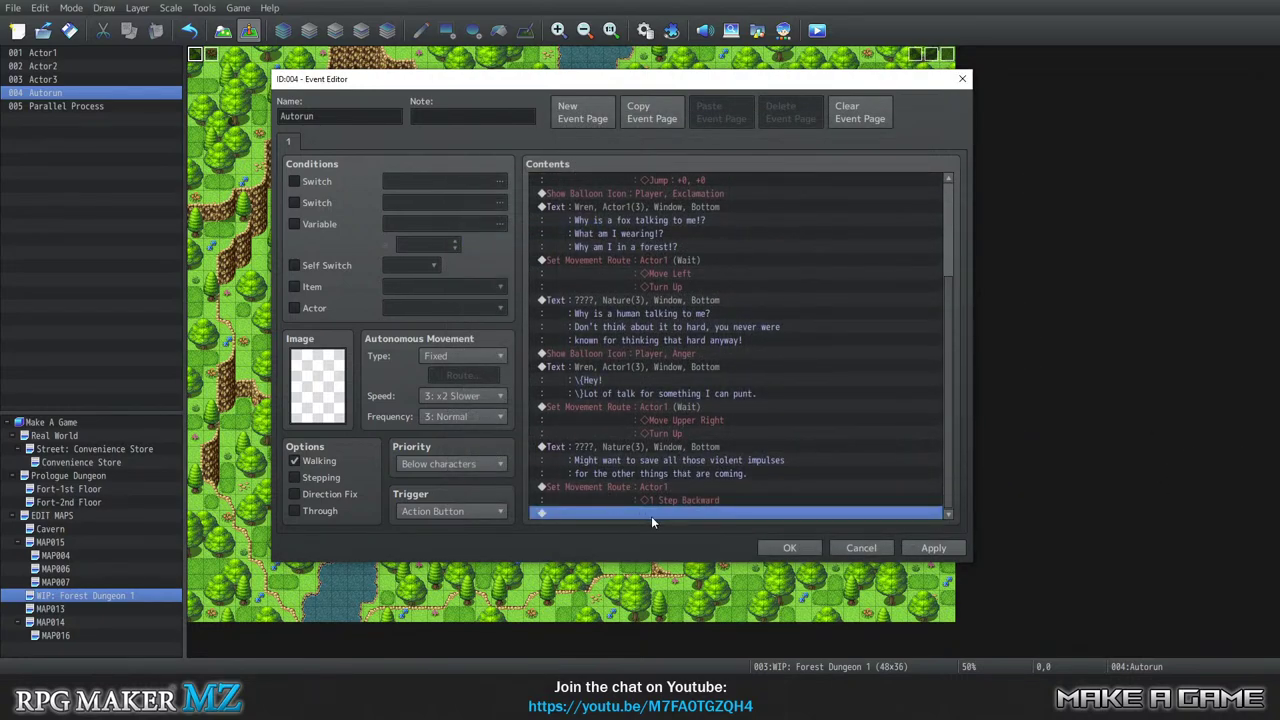
{"action": "double_click", "coordinate": [644, 516]}
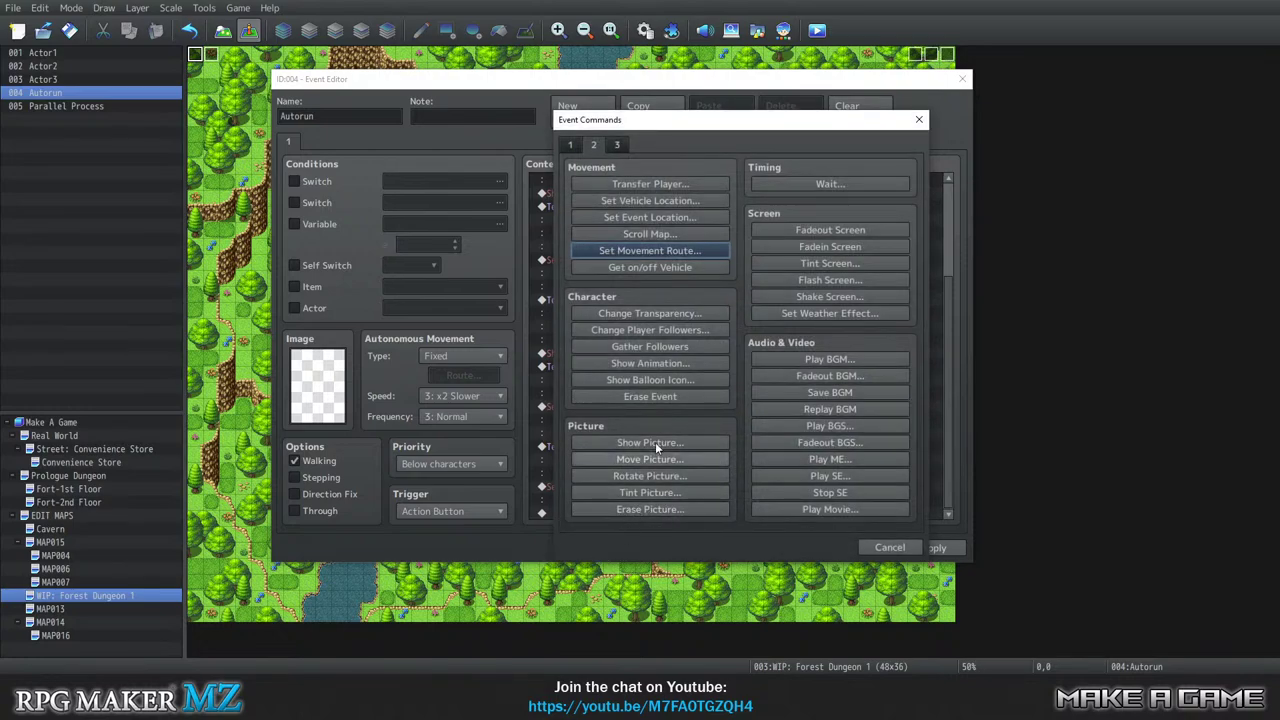
{"action": "left_click", "coordinate": [628, 251]}
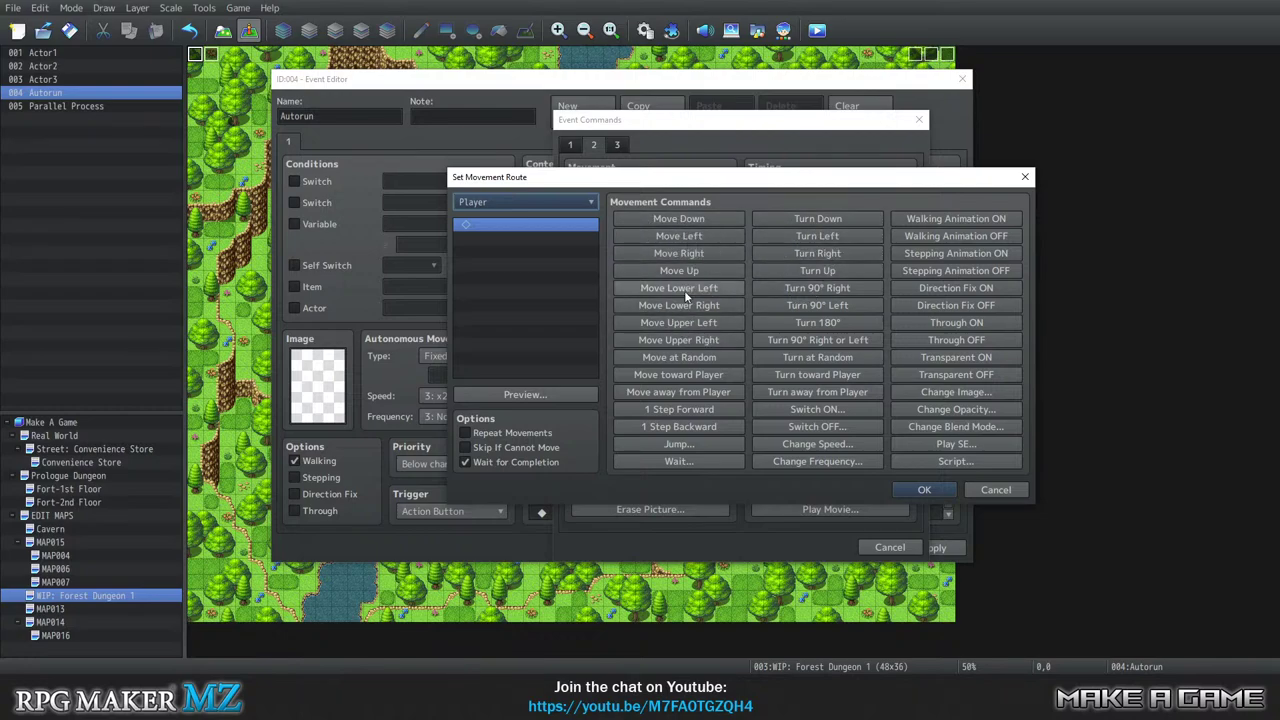
{"action": "left_click", "coordinate": [665, 409]}
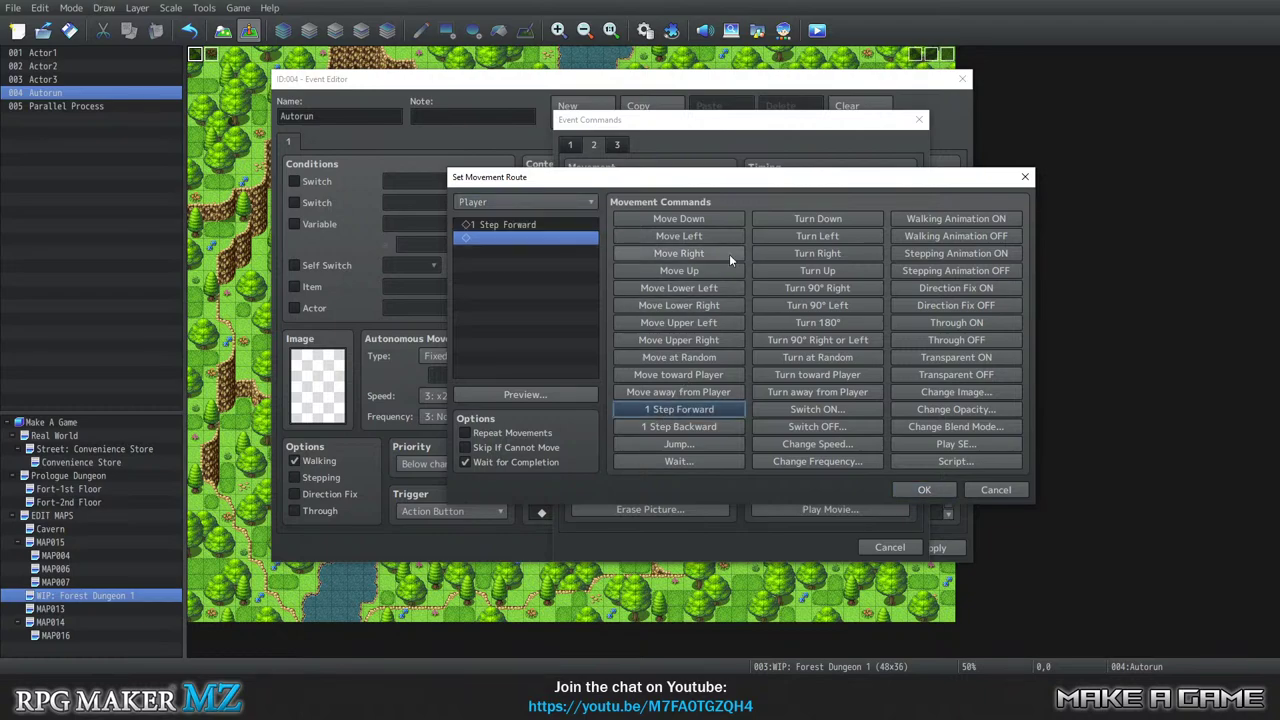
{"action": "left_click", "coordinate": [533, 225]}
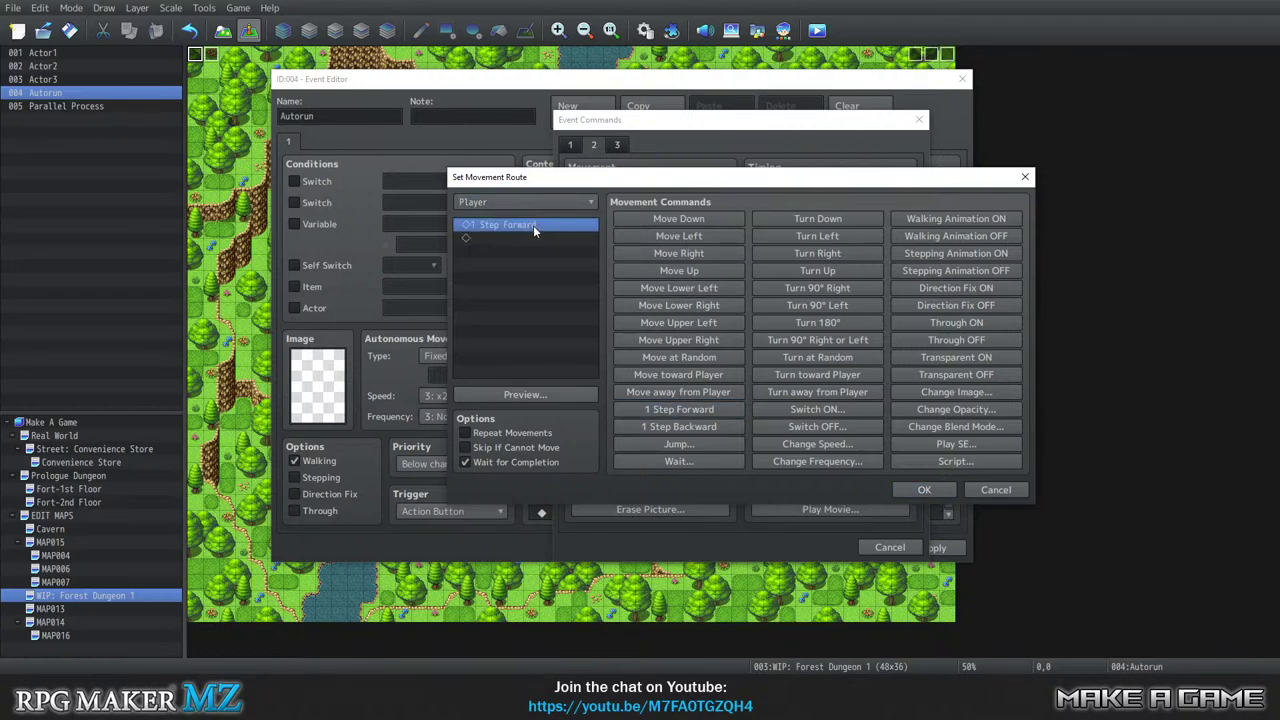
{"action": "left_click", "coordinate": [650, 219]}
{"action": "left_click", "coordinate": [913, 488]}
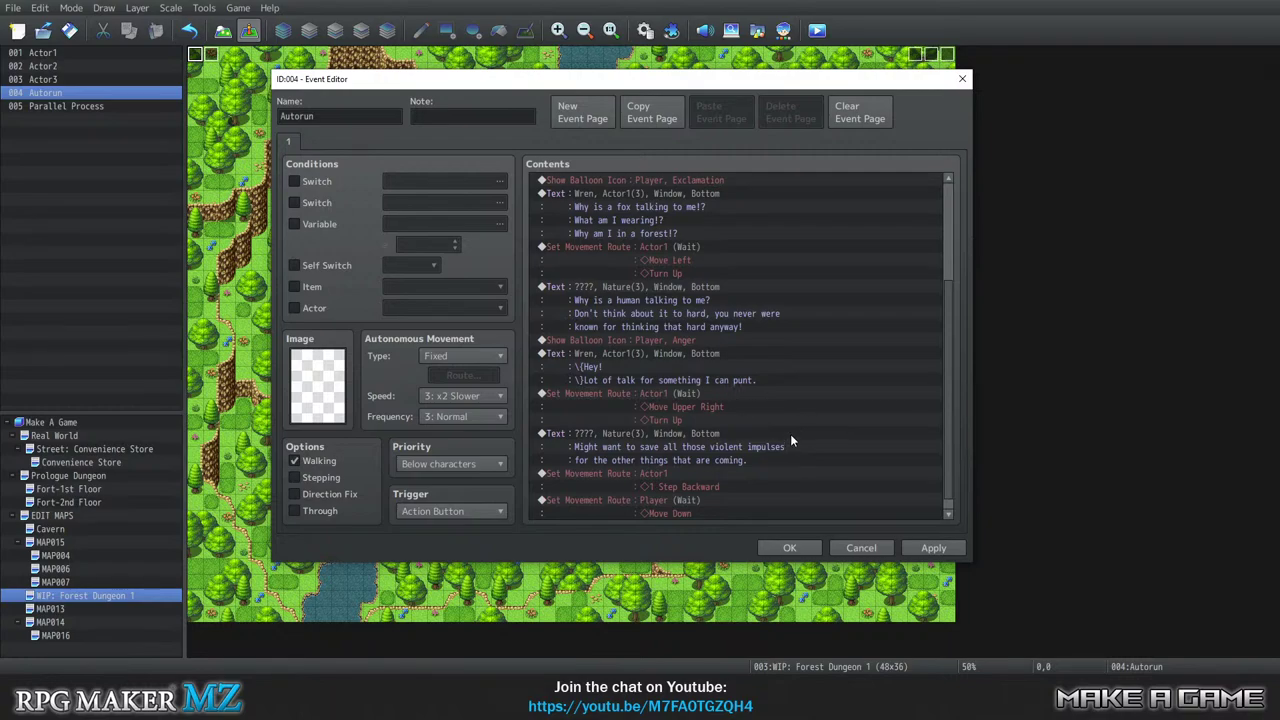
{"action": "scroll", "coordinate": [760, 487], "scroll_direction": "up", "scroll_amount": 4}
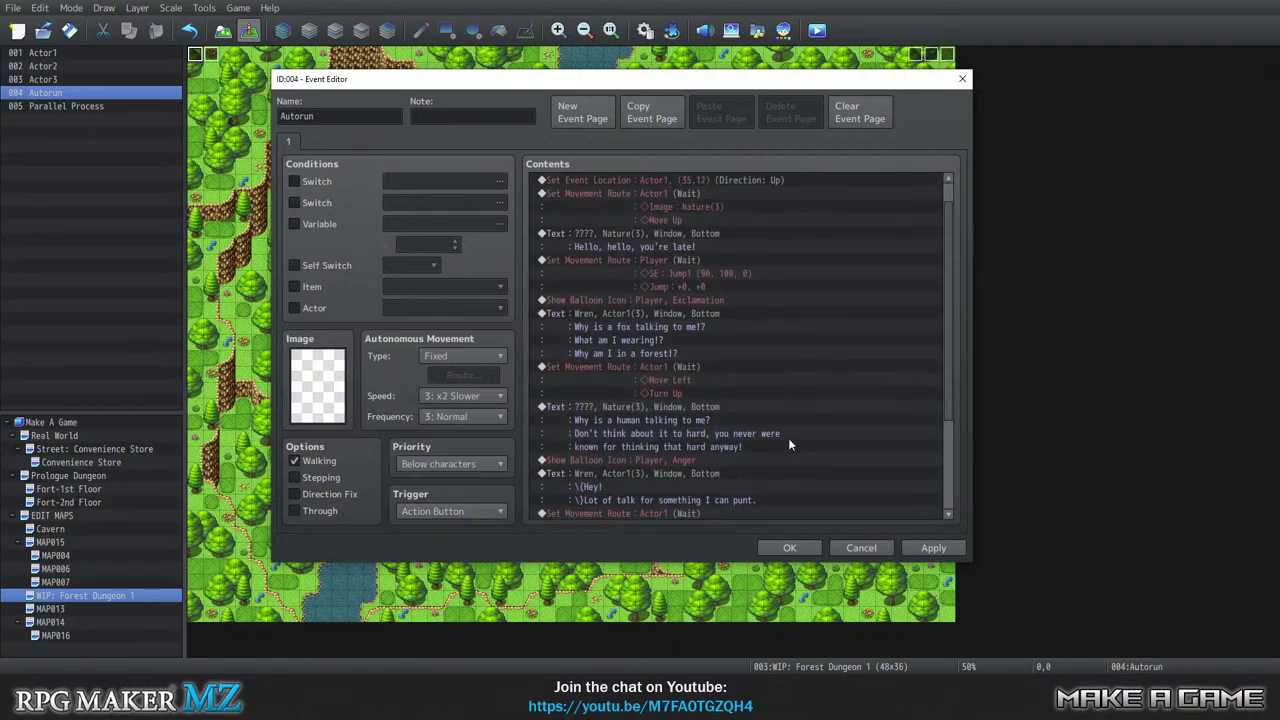
{"action": "scroll", "coordinate": [810, 378], "scroll_direction": "down", "scroll_amount": 4}
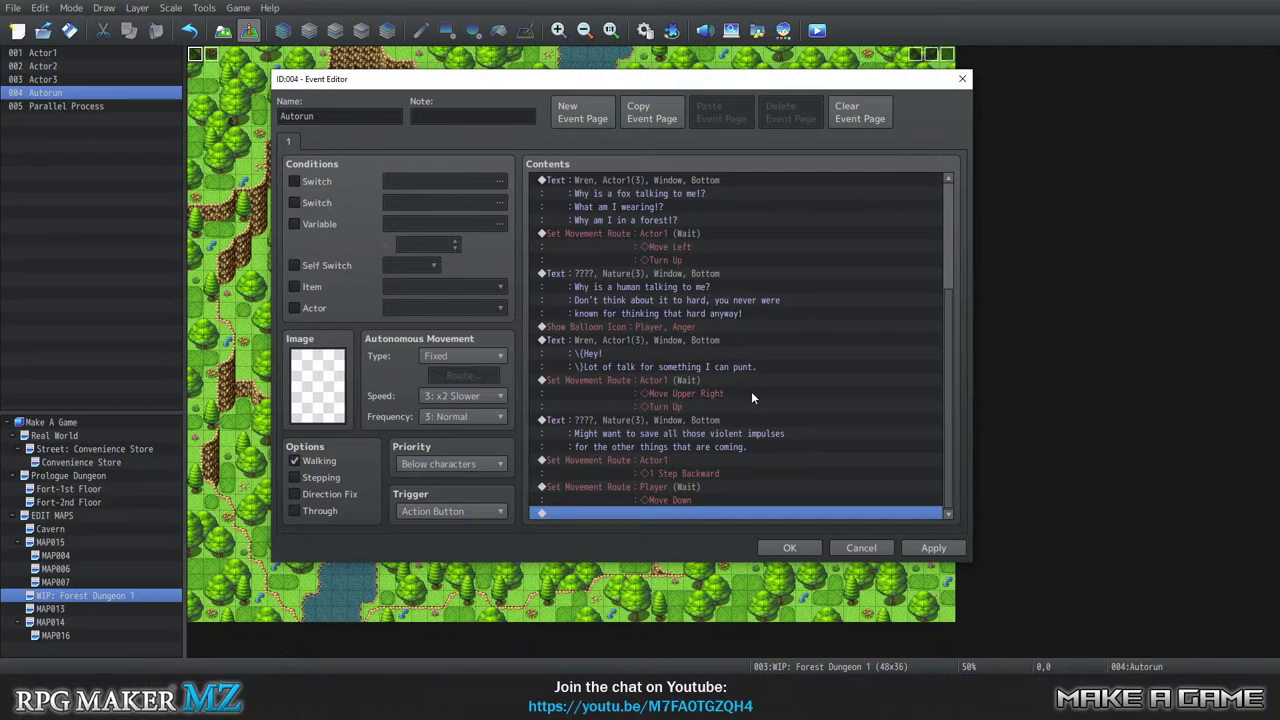
Start a Show Text command at the end of the Autorun event's list with the red-haired Actor1 face.
{"action": "scroll", "coordinate": [764, 371], "scroll_direction": "up", "scroll_amount": 4}
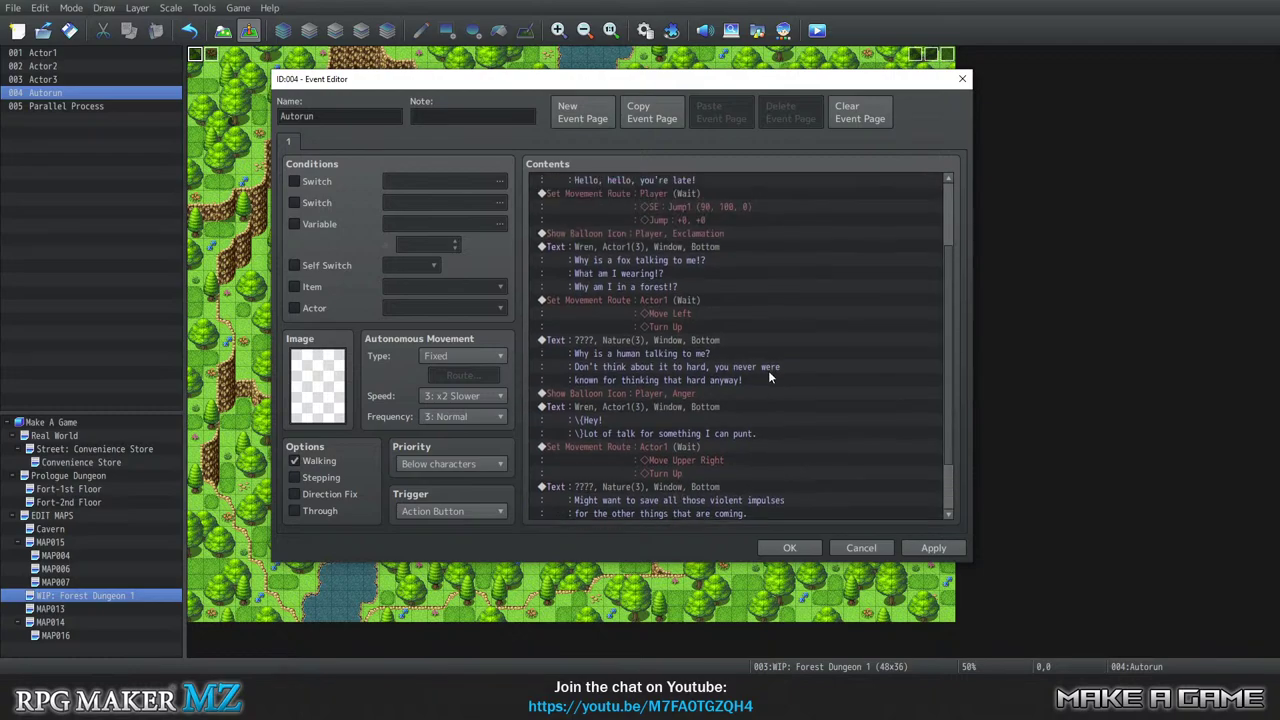
{"action": "left_click", "coordinate": [686, 299]}
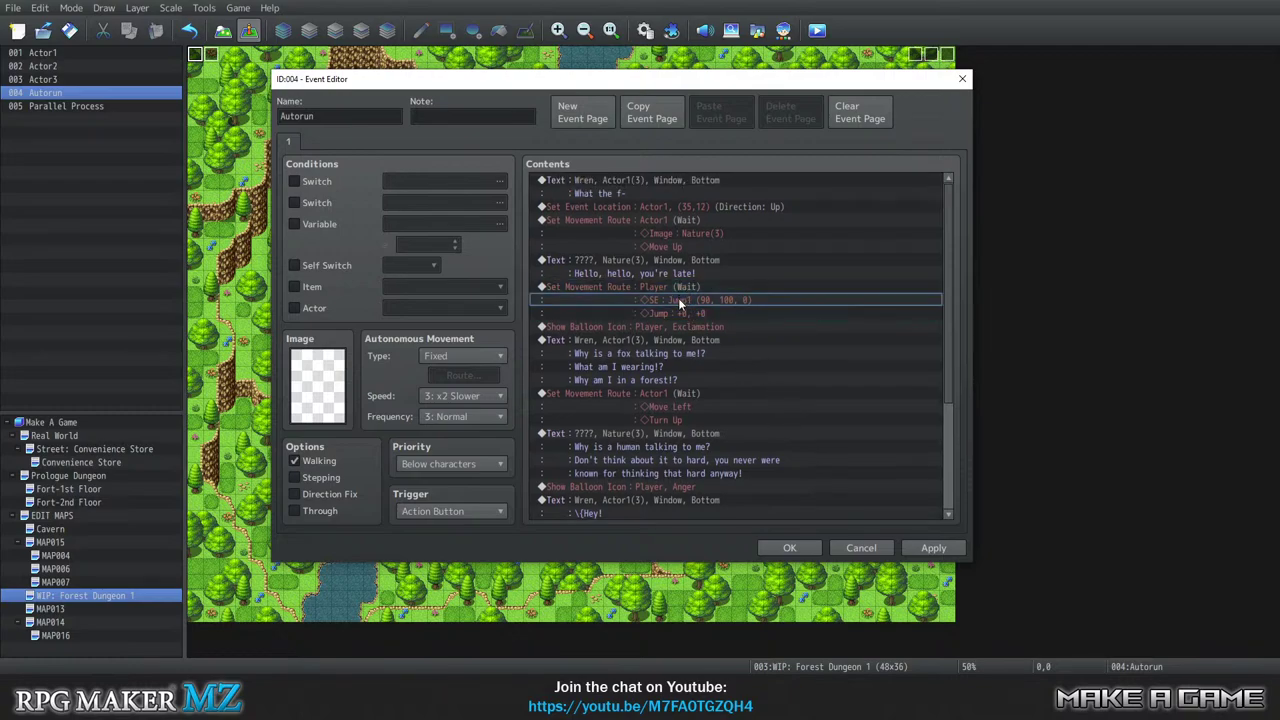
{"action": "scroll", "coordinate": [727, 390], "scroll_direction": "down", "scroll_amount": 1}
{"action": "scroll", "coordinate": [760, 387], "scroll_direction": "down", "scroll_amount": 3}
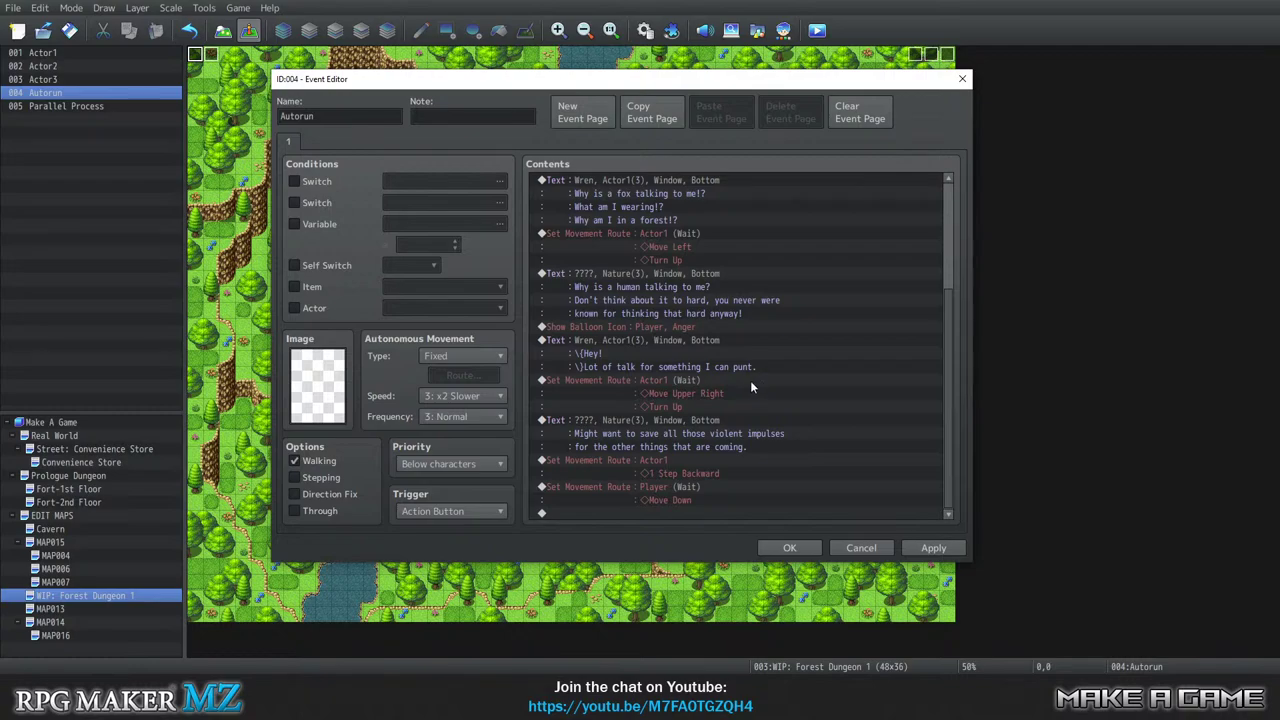
{"action": "left_click", "coordinate": [654, 510]}
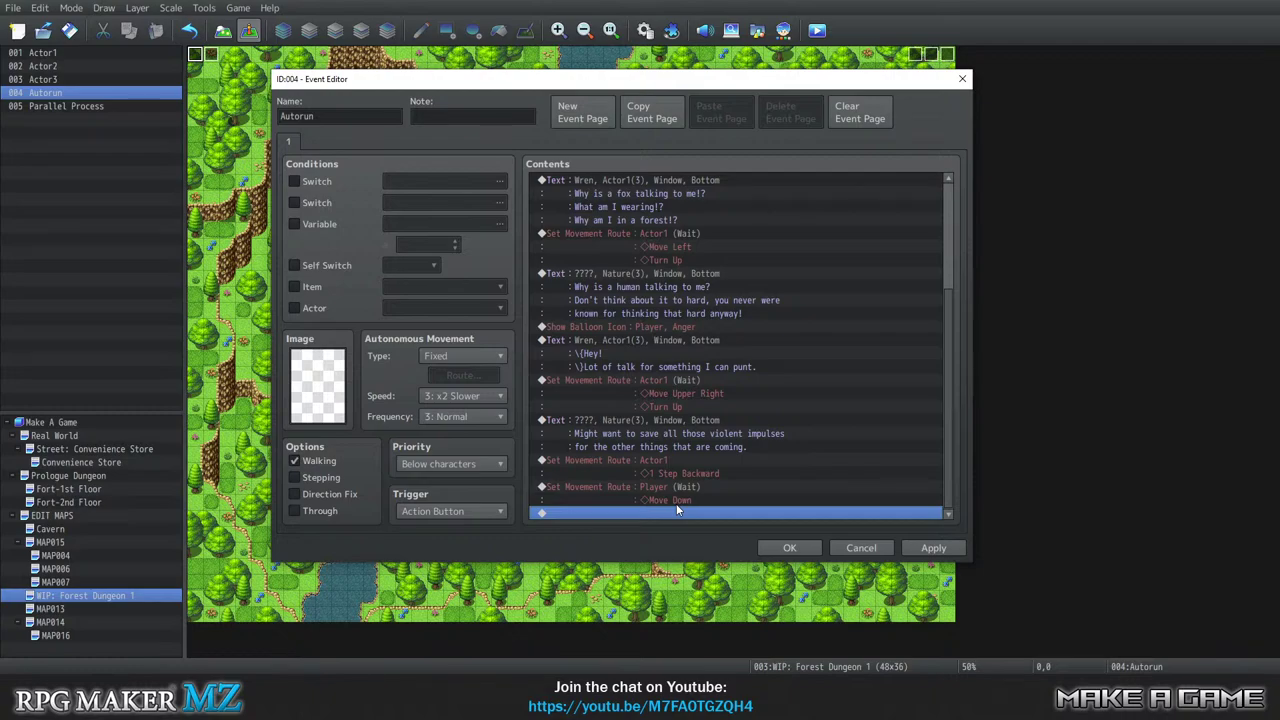
{"action": "double_click", "coordinate": [610, 516]}
{"action": "left_click", "coordinate": [570, 144]}
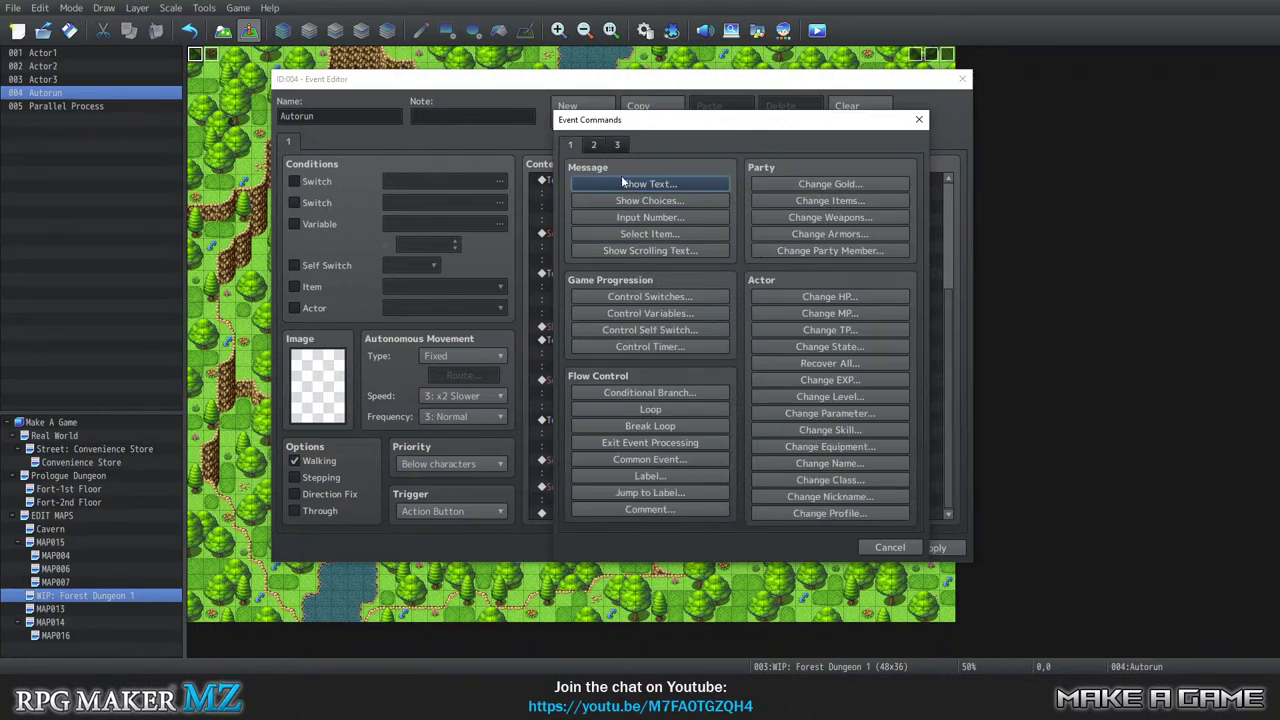
{"action": "left_click", "coordinate": [621, 183]}
{"action": "double_click", "coordinate": [650, 315]}
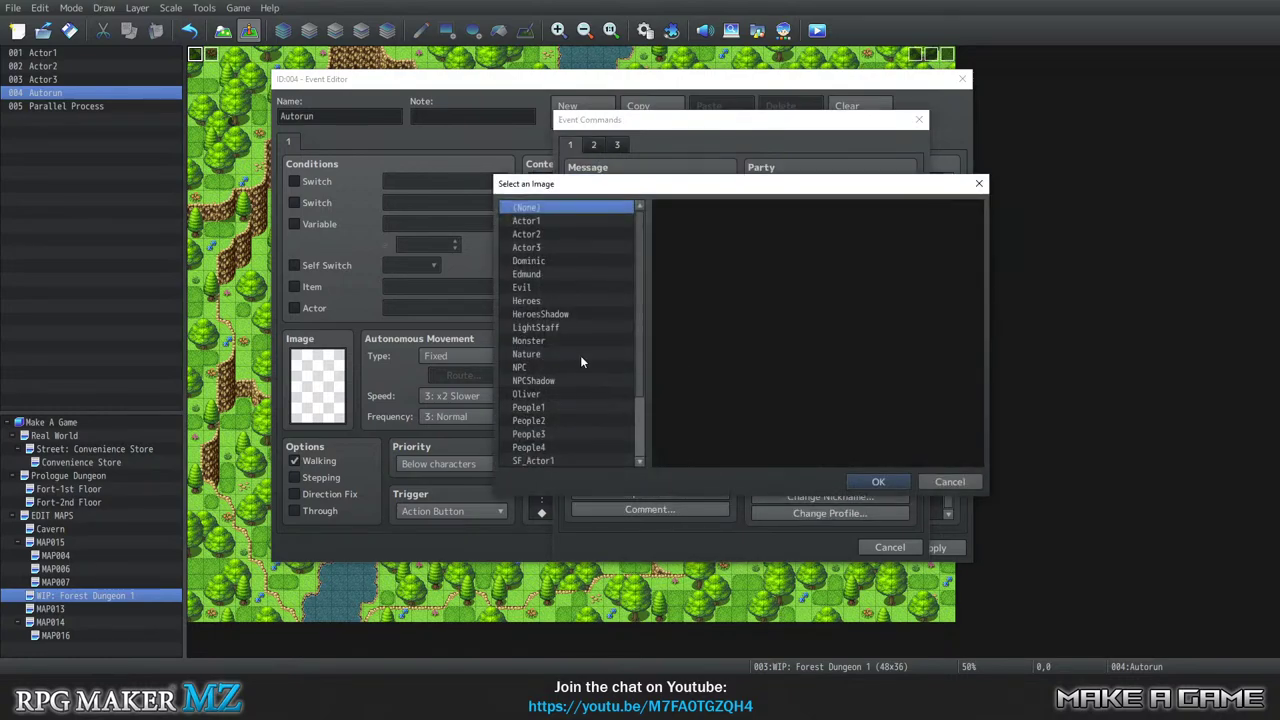
{"action": "left_click", "coordinate": [549, 220]}
{"action": "left_click", "coordinate": [878, 232]}
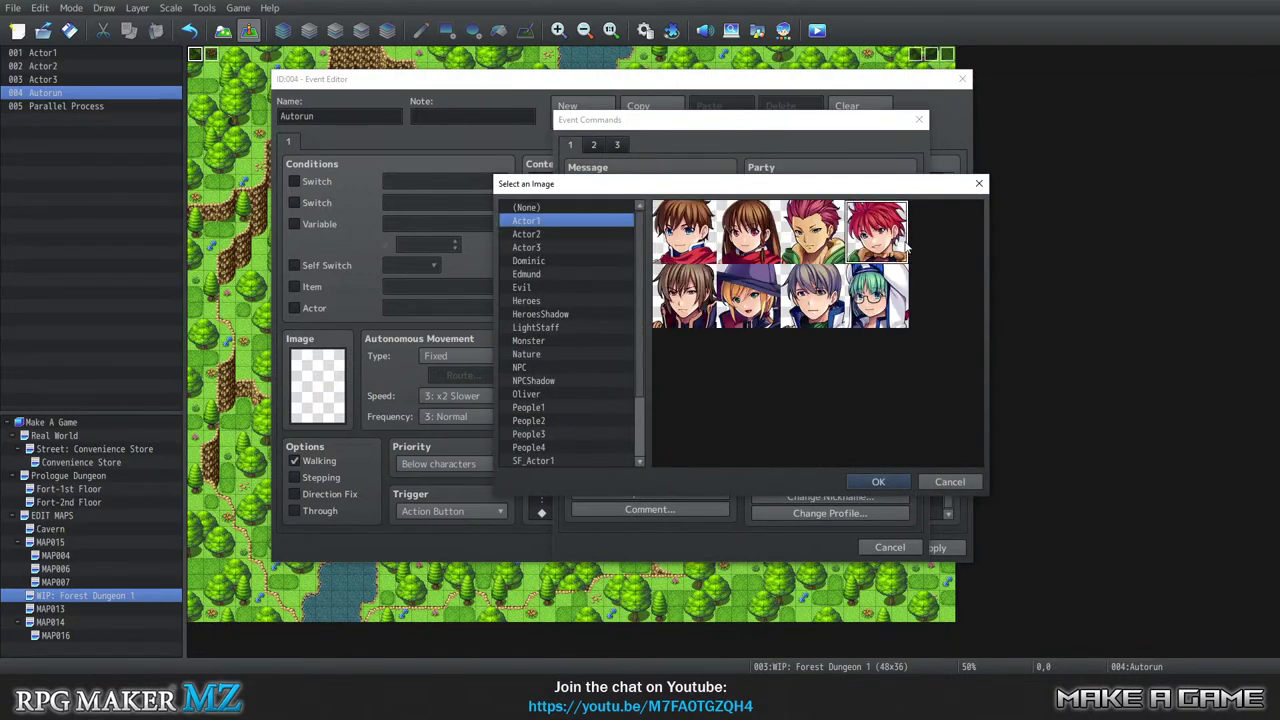
{"action": "left_click", "coordinate": [878, 481]}
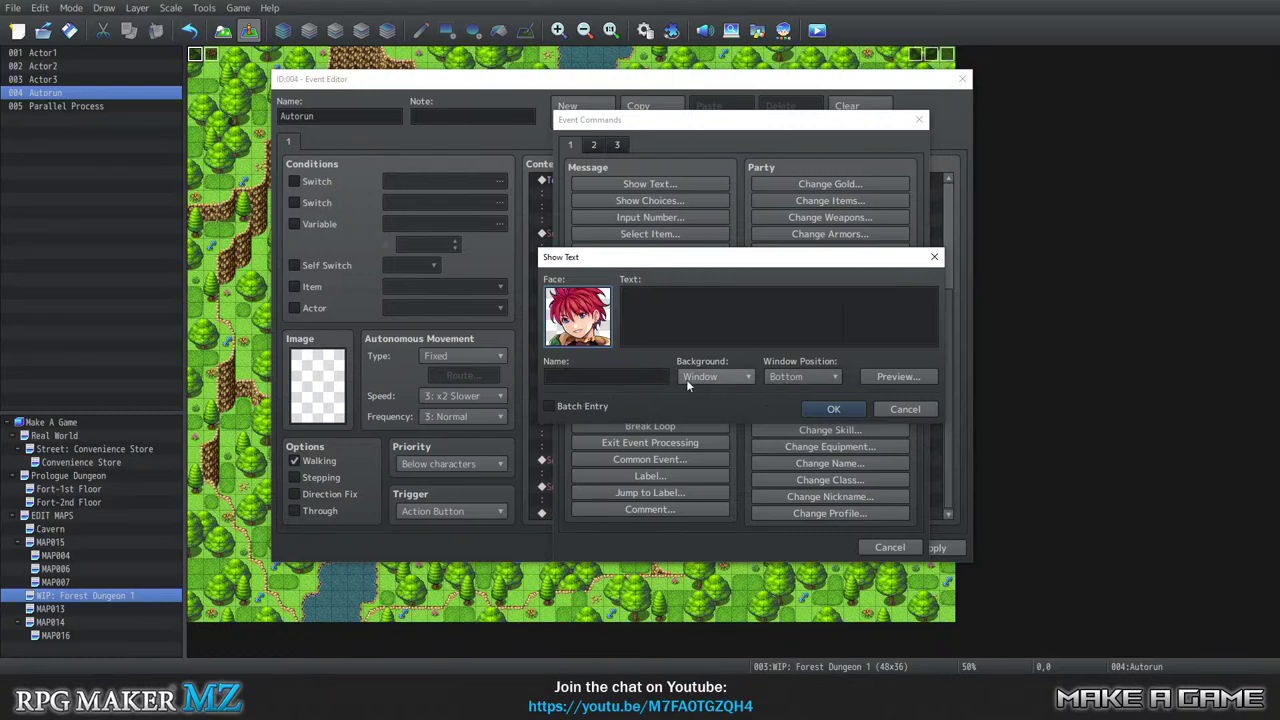
Set the speaker name to Wren and add the message "Wait, what is coming? Where am I?" to the event.
{"action": "left_click", "coordinate": [600, 376]}
{"action": "type", "text": "Wren"}
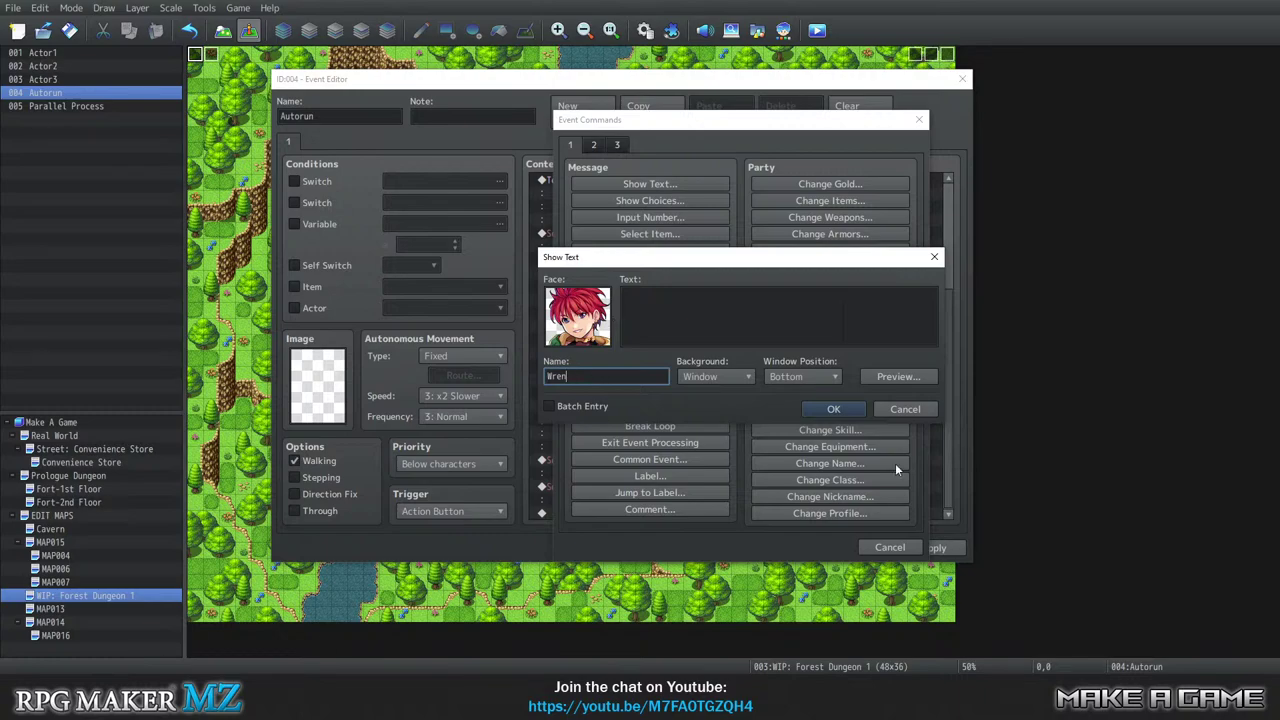
{"action": "key", "text": "Tab"}
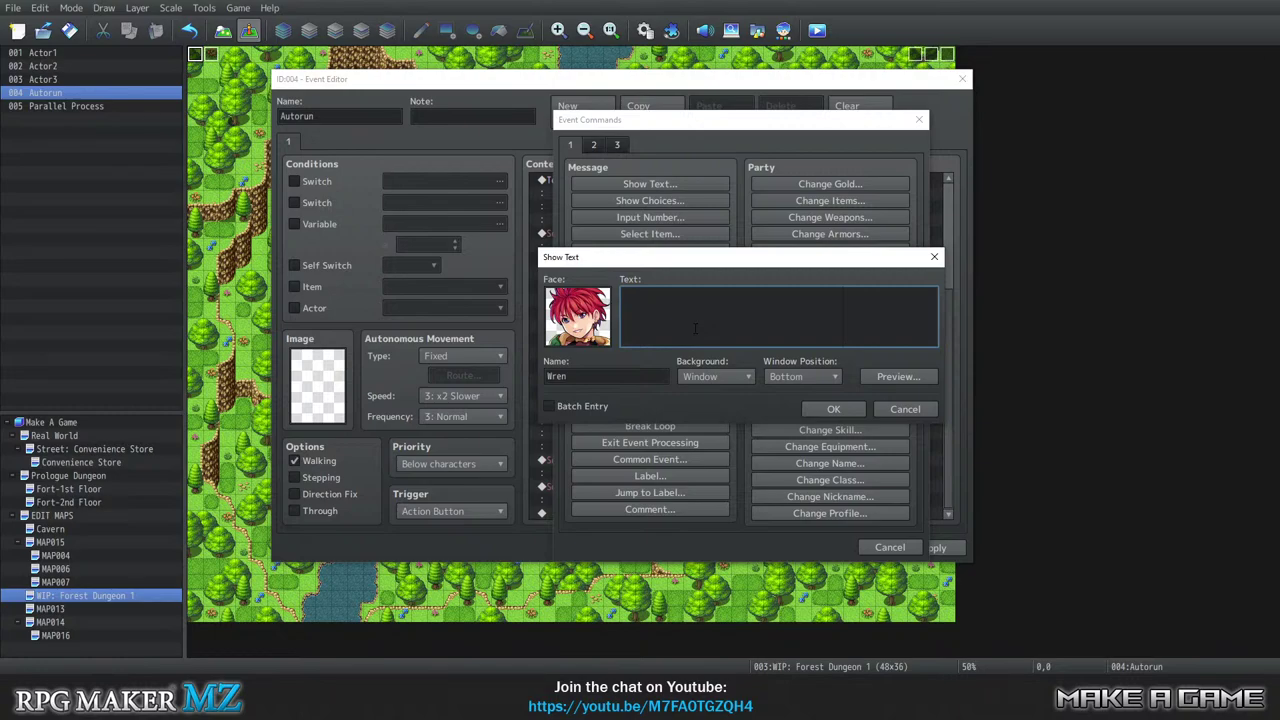
{"action": "type", "text": "Wait, what"}
{"action": "type", "text": "? Where am I"}
{"action": "key", "text": "BackSpace"}
{"action": "key", "text": "BackSpace"}
{"action": "key", "text": "BackSpace"}
{"action": "key", "text": "BackSpace"}
{"action": "key", "text": "BackSpace"}
{"action": "key", "text": "BackSpace"}
{"action": "key", "text": "BackSpace"}
{"action": "key", "text": "BackSpace"}
{"action": "key", "text": "BackSpace"}
{"action": "key", "text": "BackSpace"}
{"action": "key", "text": "BackSpace"}
{"action": "key", "text": "BackSpace"}
{"action": "type", "text": "is coming? Where am I?"}
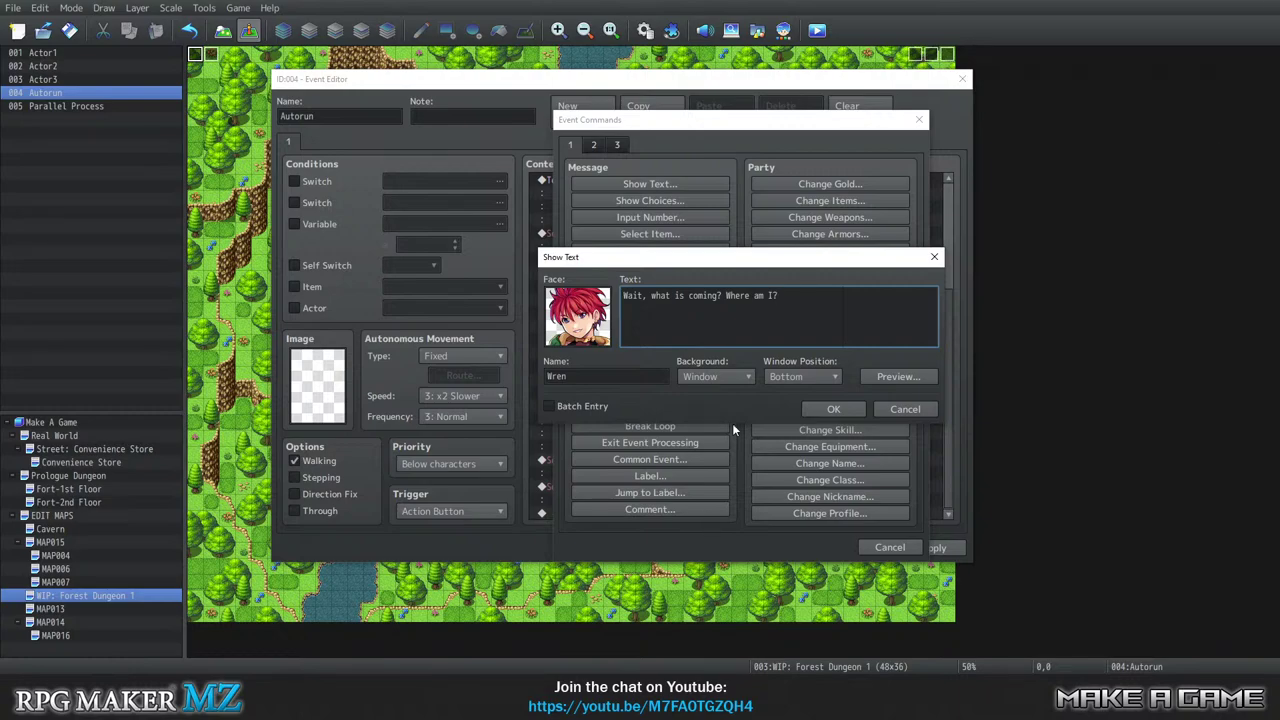
{"action": "left_click", "coordinate": [827, 409]}
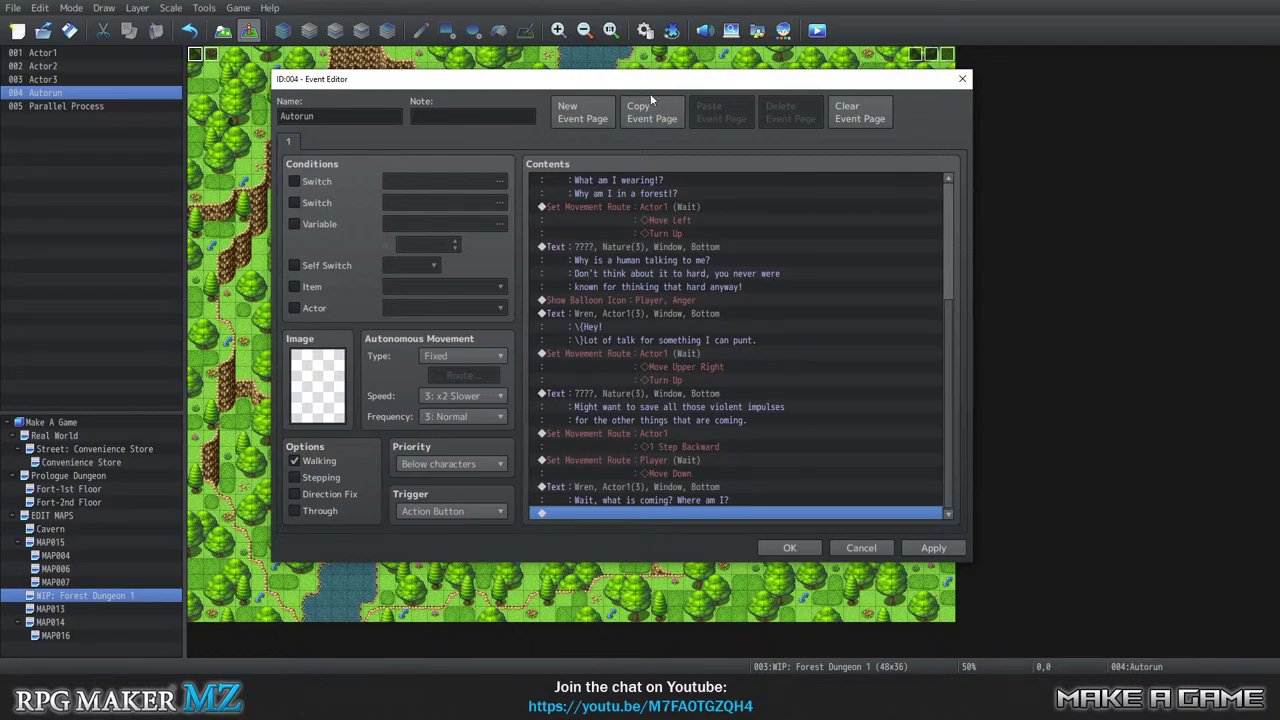
Add a Set Event Location command that places Actor2 at (38,10) on the current map, near the cave entrance.
{"action": "left_click_drag", "start_coordinate": [650, 95], "coordinate": [581, 302]}
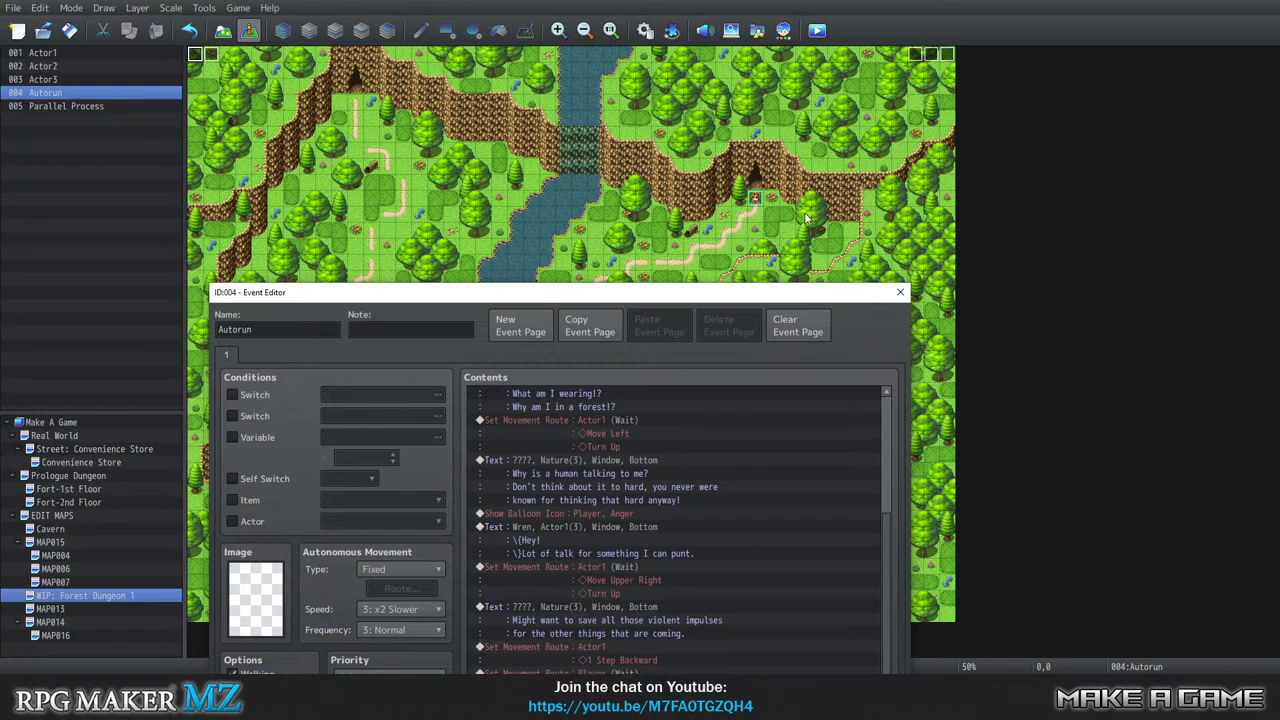
{"action": "left_click_drag", "start_coordinate": [646, 294], "coordinate": [510, 95]}
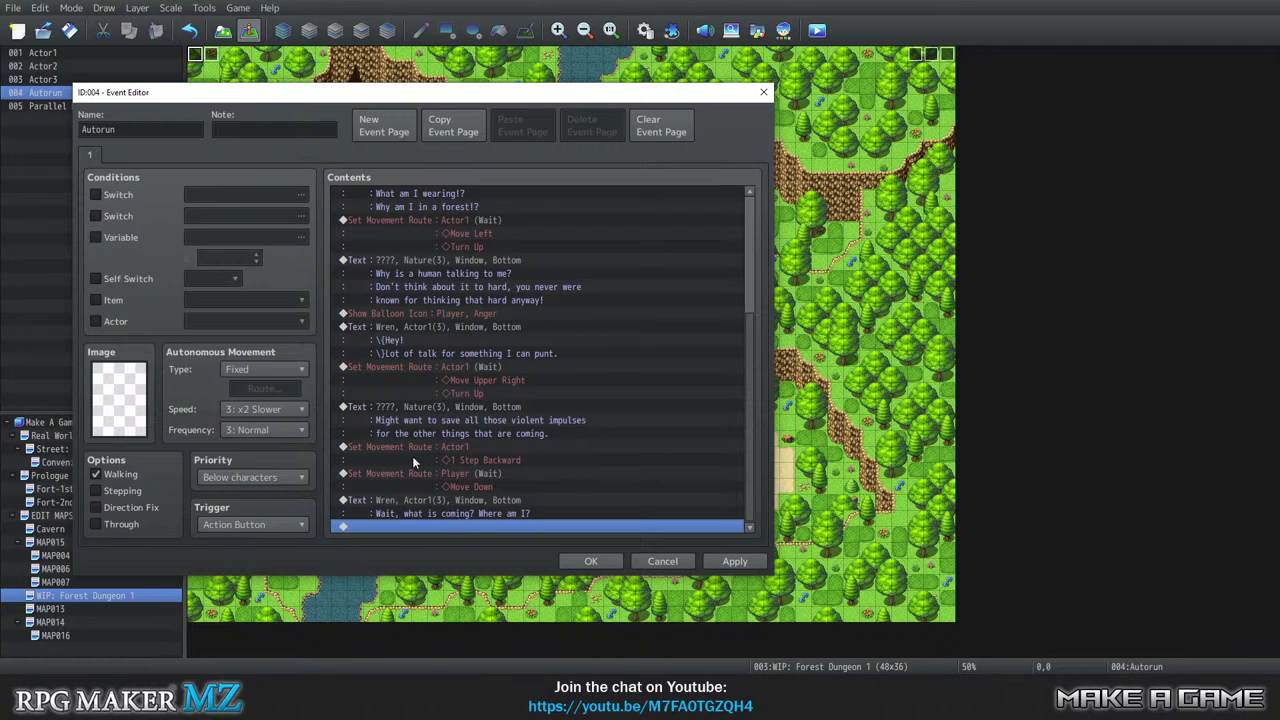
{"action": "double_click", "coordinate": [412, 525]}
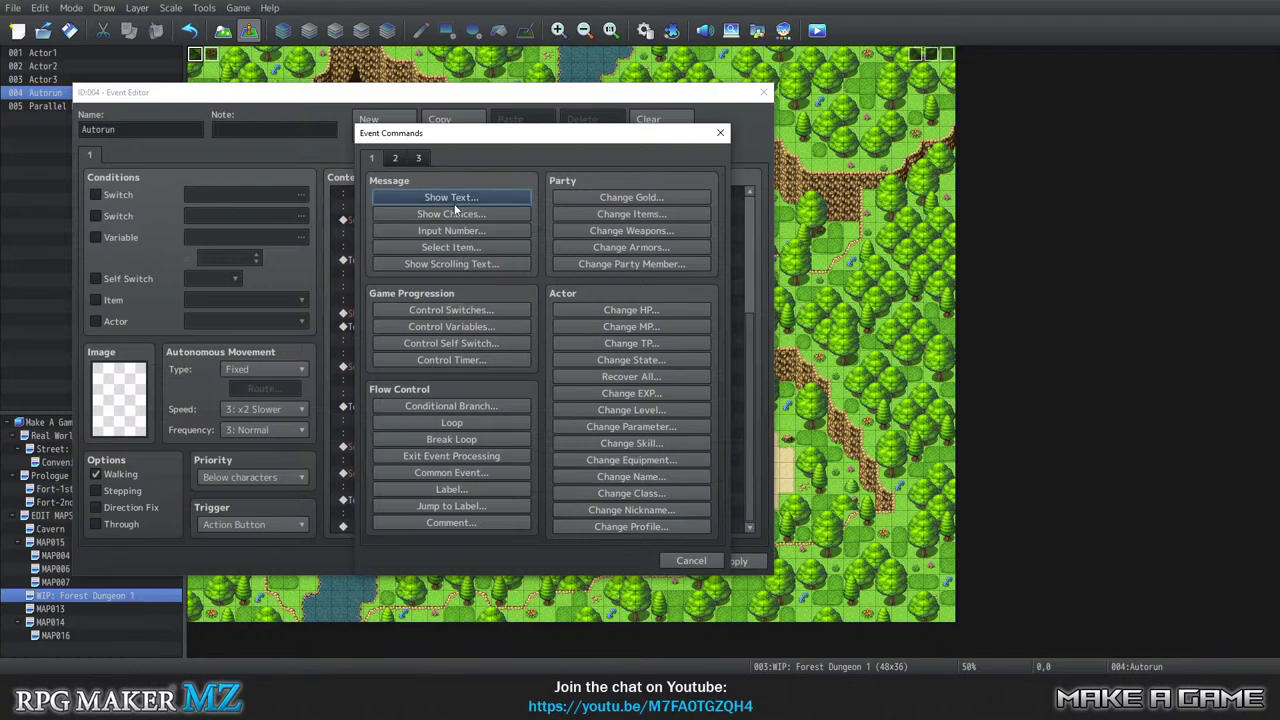
{"action": "left_click", "coordinate": [397, 159]}
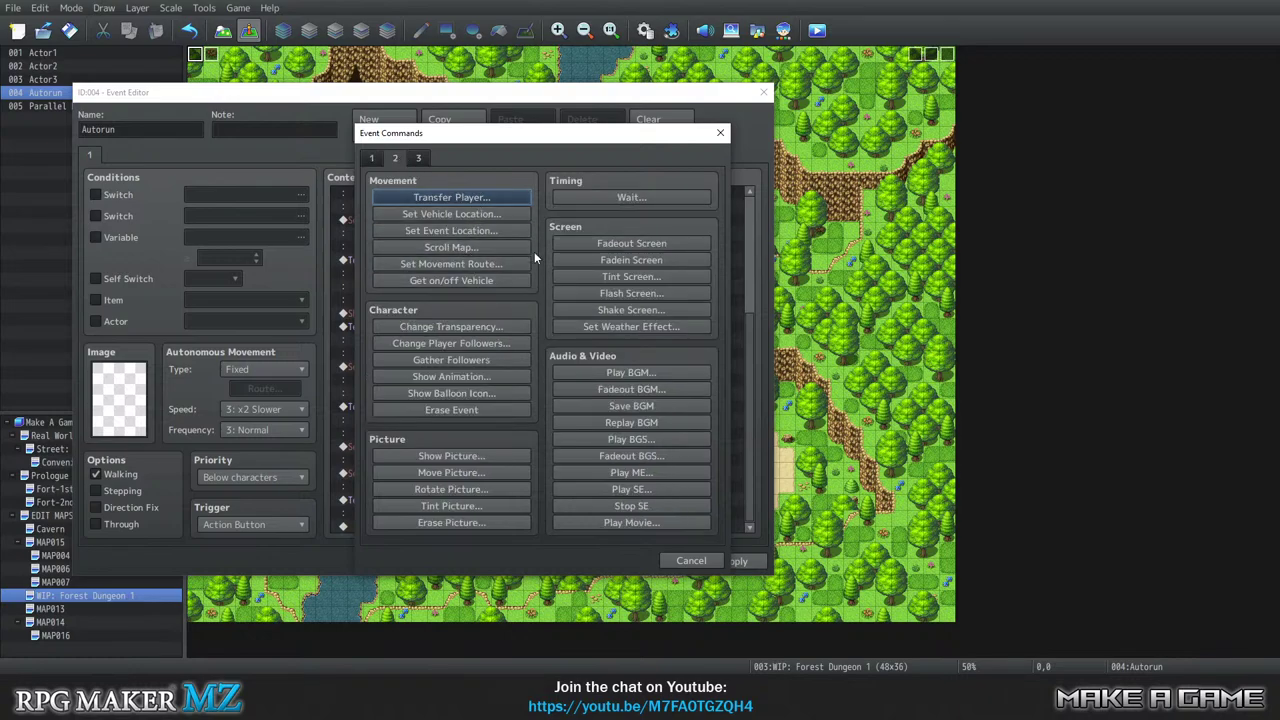
{"action": "left_click", "coordinate": [465, 231]}
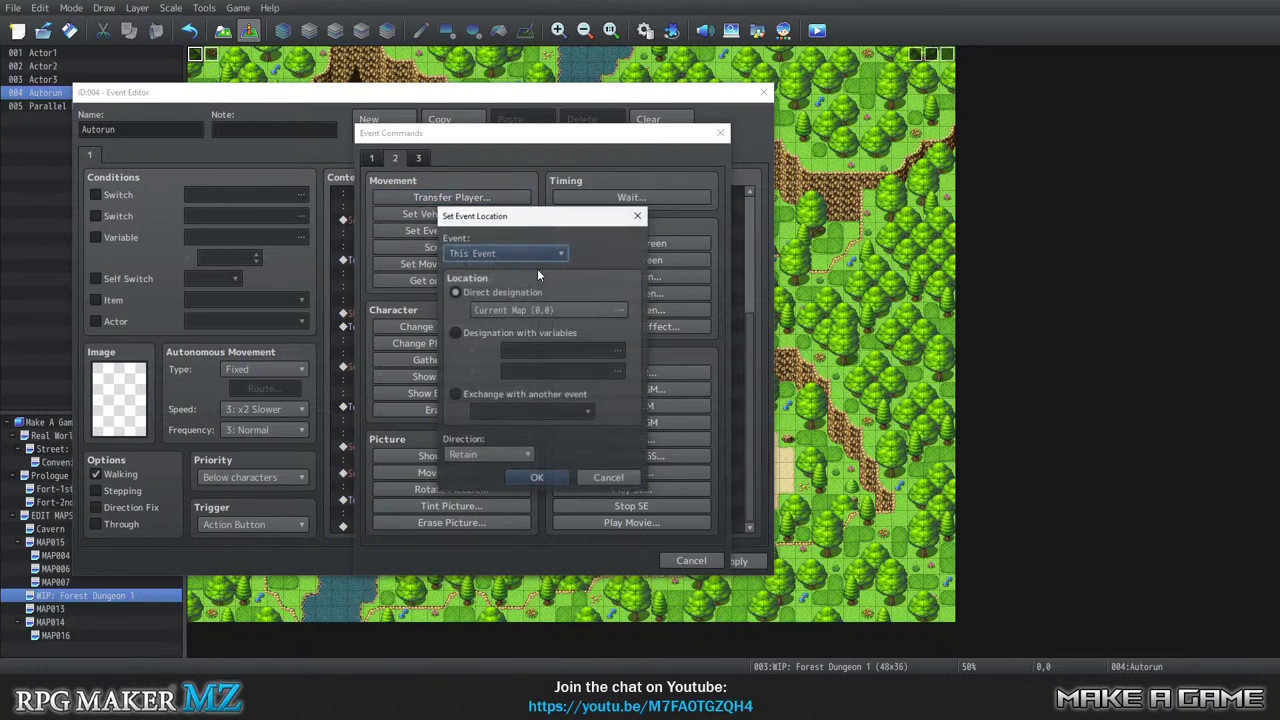
{"action": "left_click", "coordinate": [503, 255]}
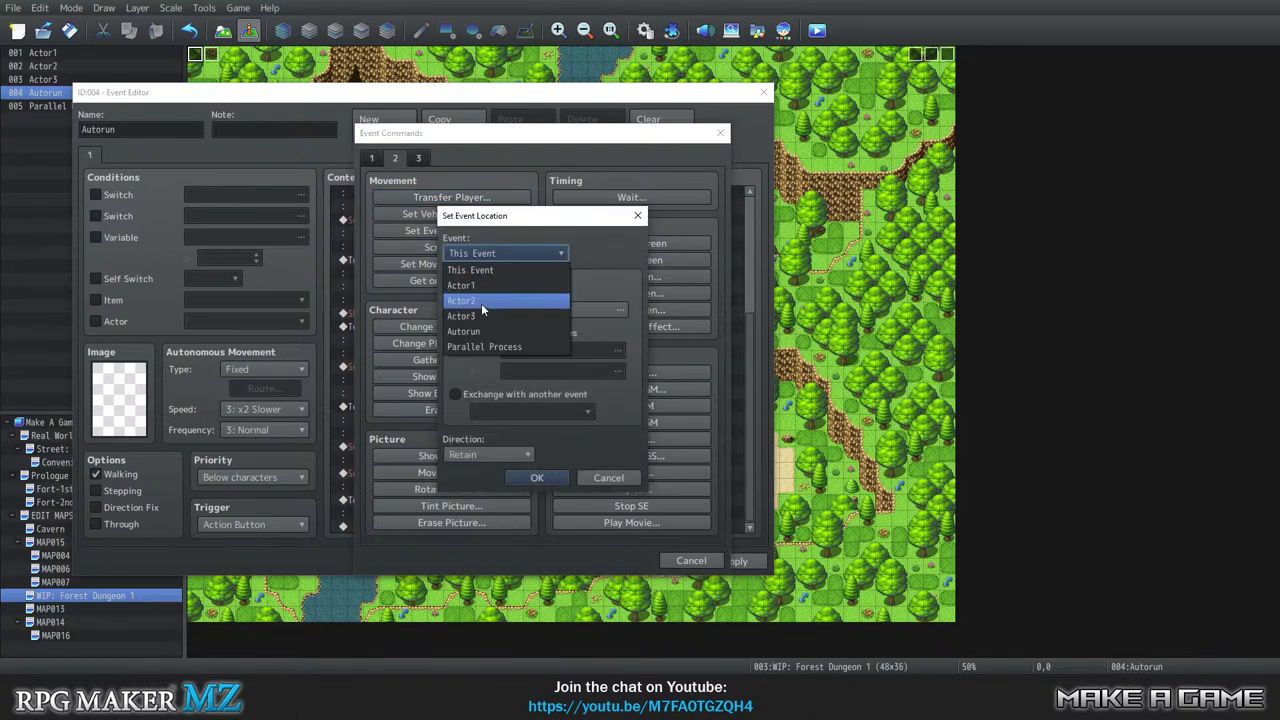
{"action": "left_click", "coordinate": [482, 308]}
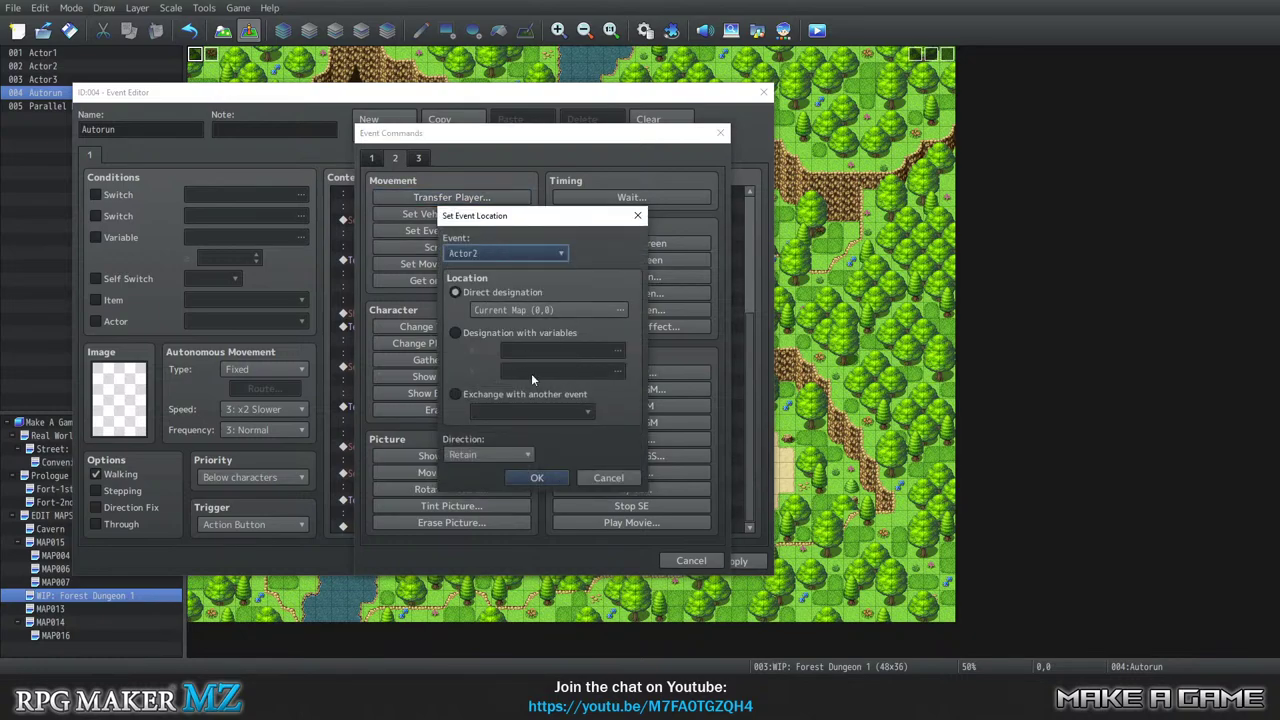
{"action": "left_click", "coordinate": [512, 311]}
{"action": "left_click", "coordinate": [668, 303]}
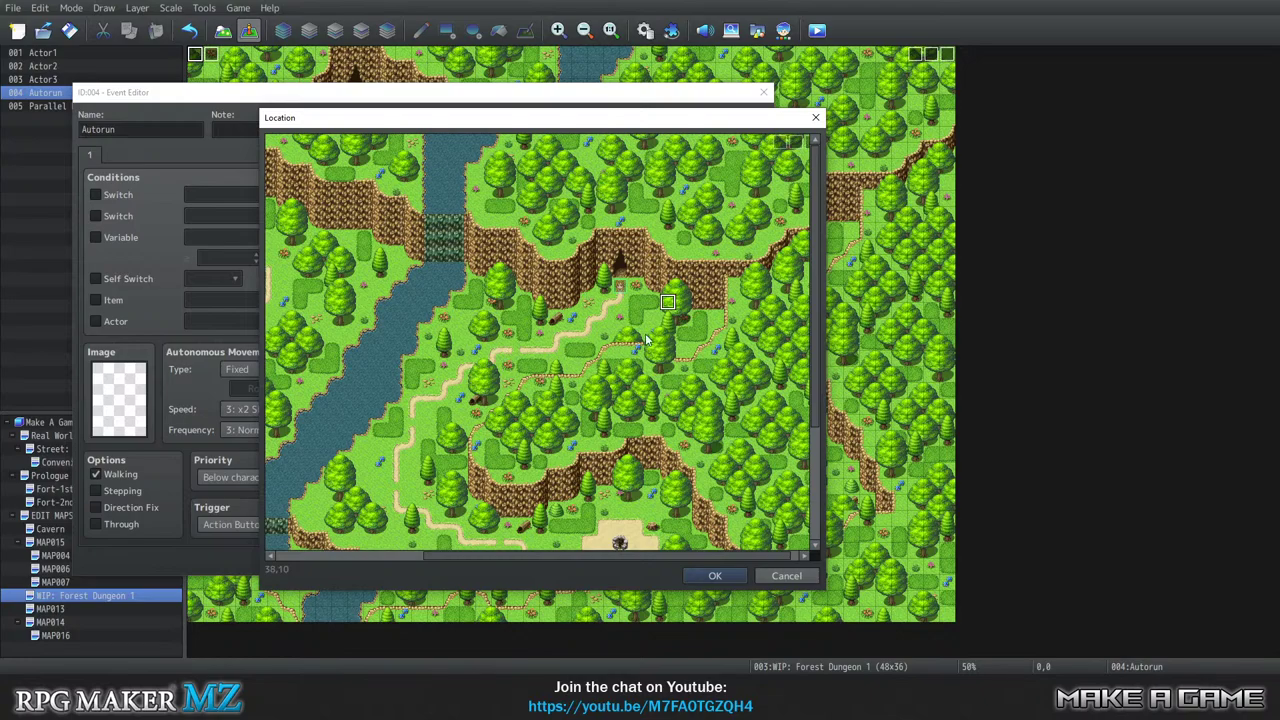
{"action": "left_click", "coordinate": [698, 574]}
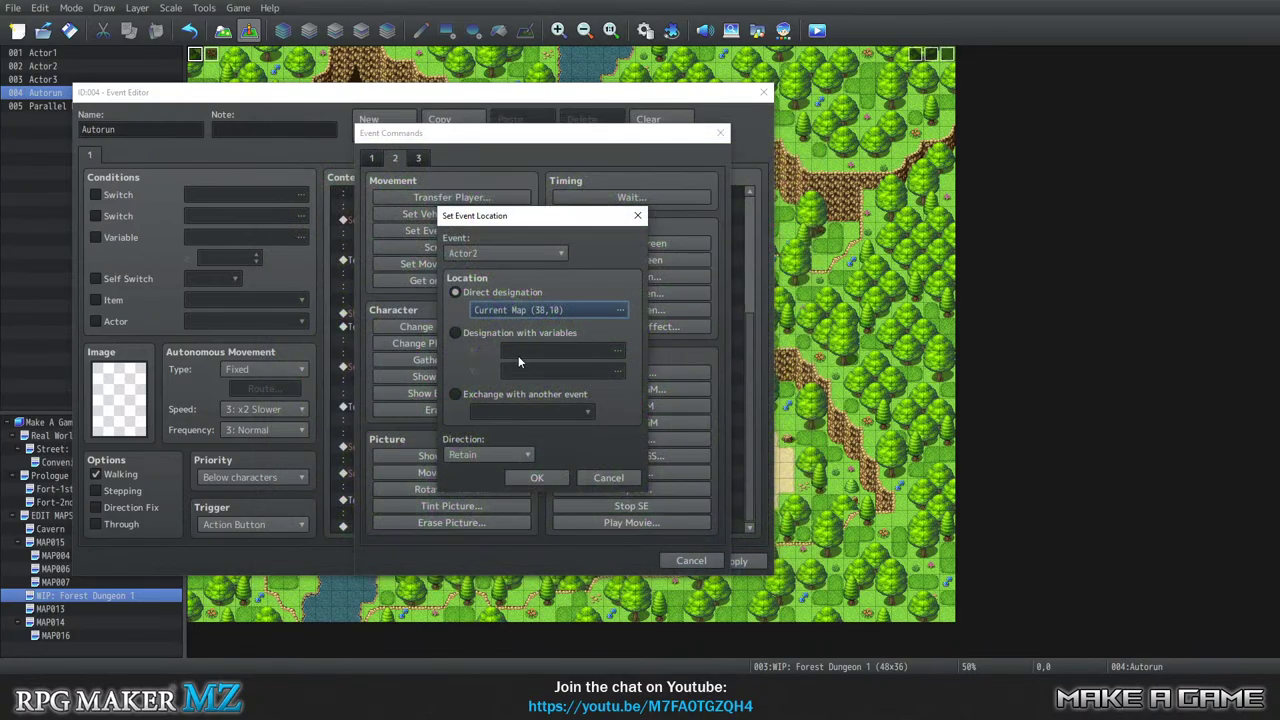
{"action": "left_click", "coordinate": [536, 478]}
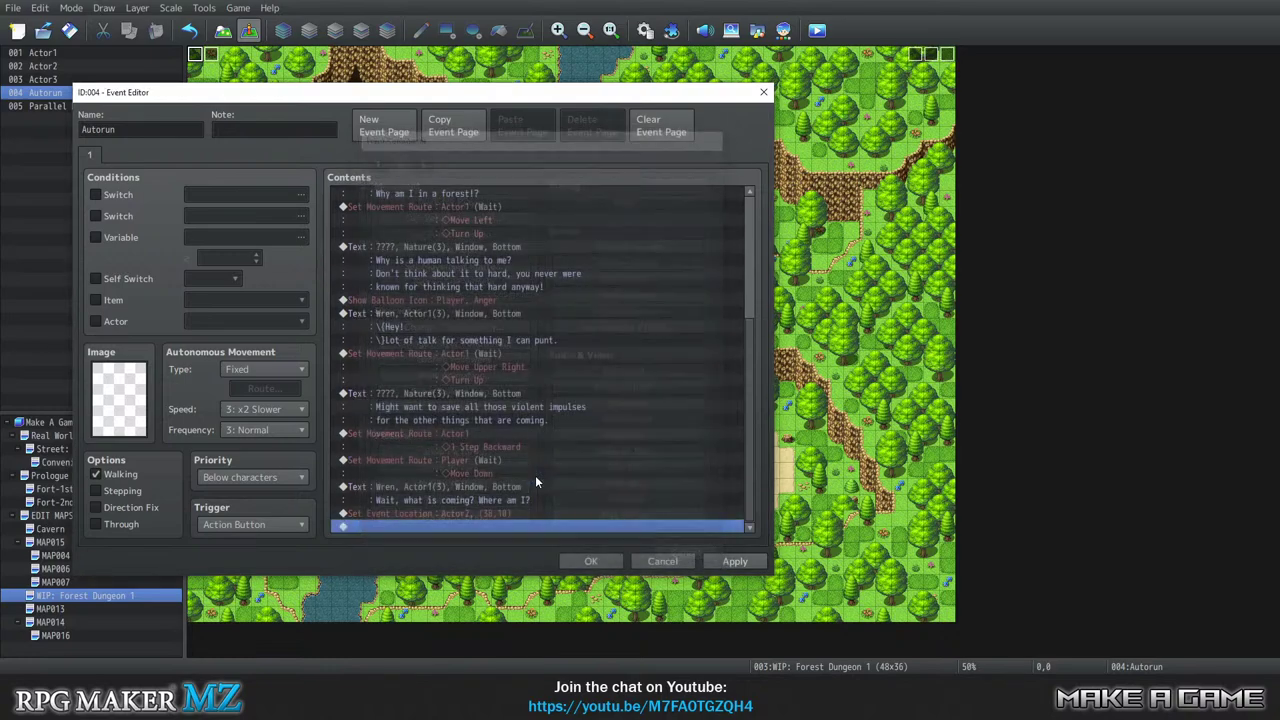
Start a movement route for Actor2 and open the image selection of its Change Image command.
{"action": "double_click", "coordinate": [437, 524]}
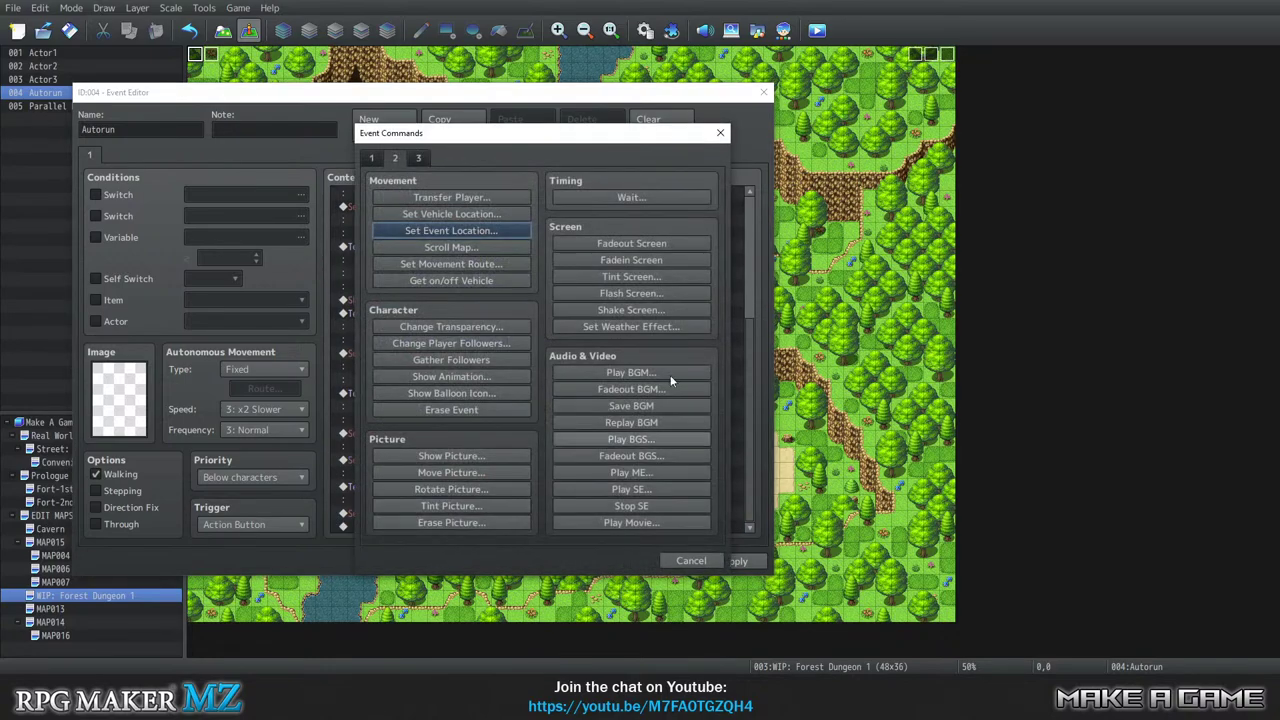
{"action": "left_click", "coordinate": [449, 263]}
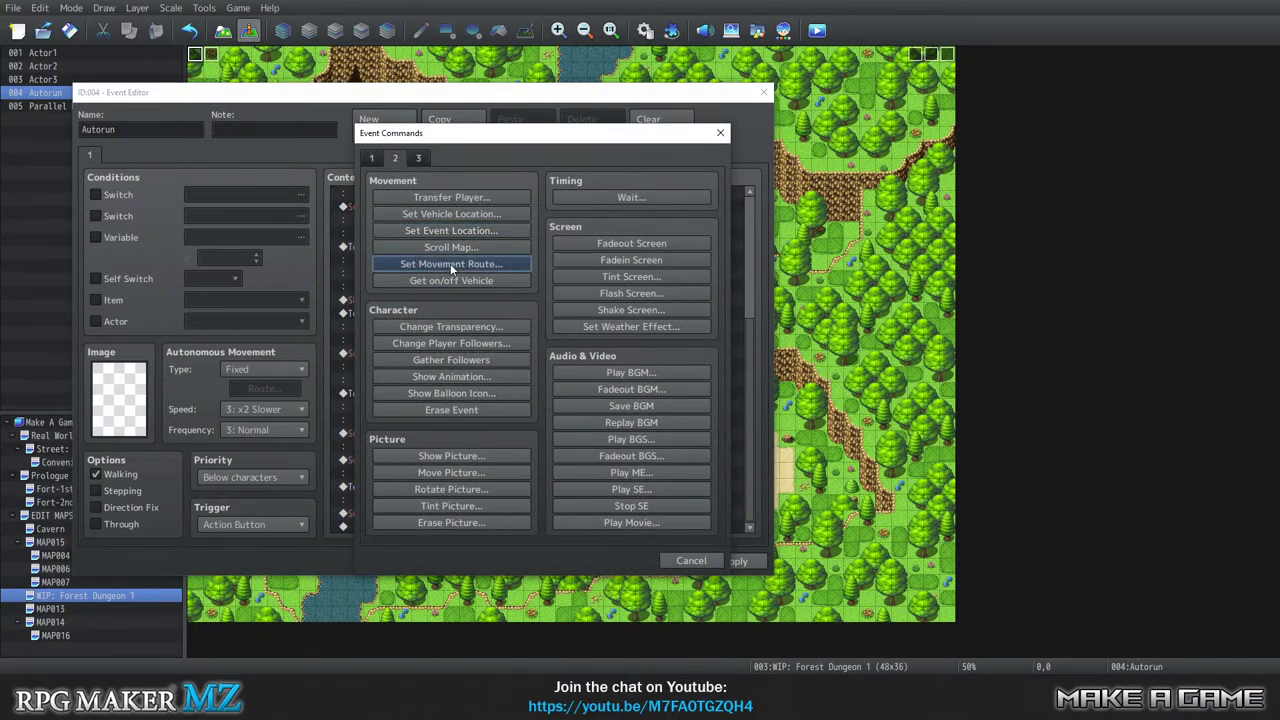
{"action": "left_click", "coordinate": [304, 216]}
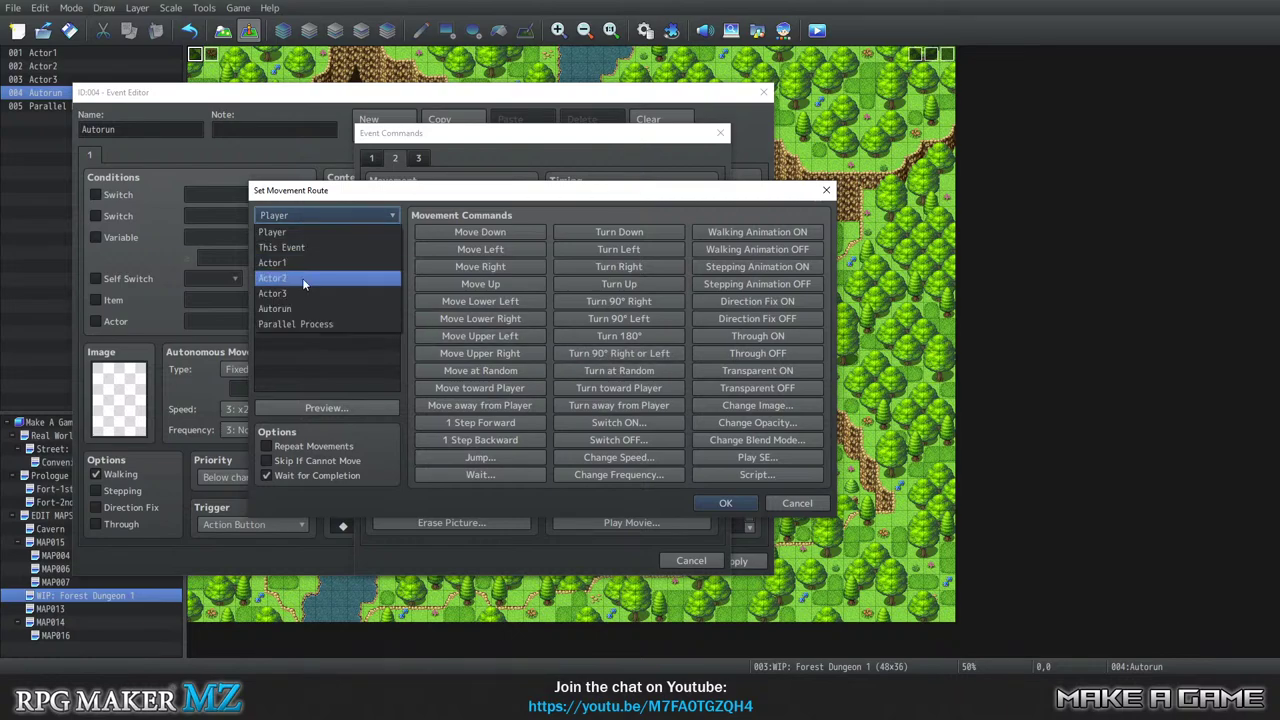
{"action": "left_click", "coordinate": [302, 278]}
{"action": "left_click", "coordinate": [762, 406]}
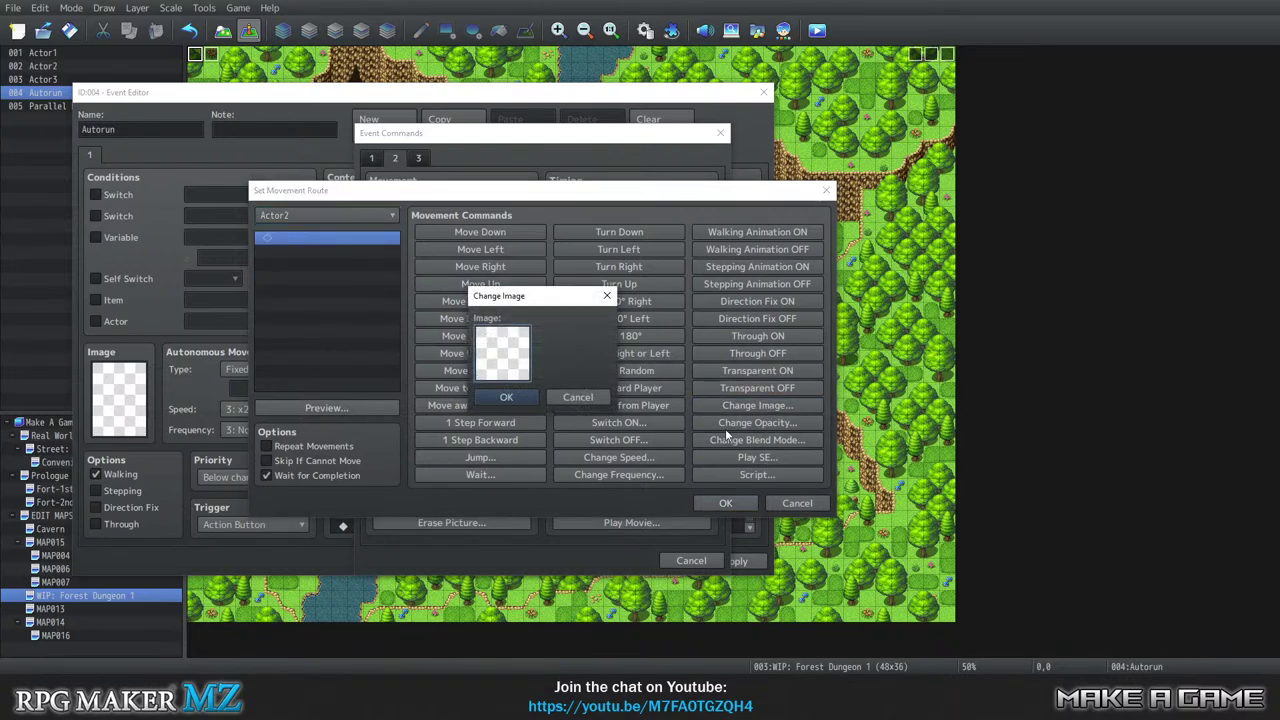
{"action": "double_click", "coordinate": [517, 353]}
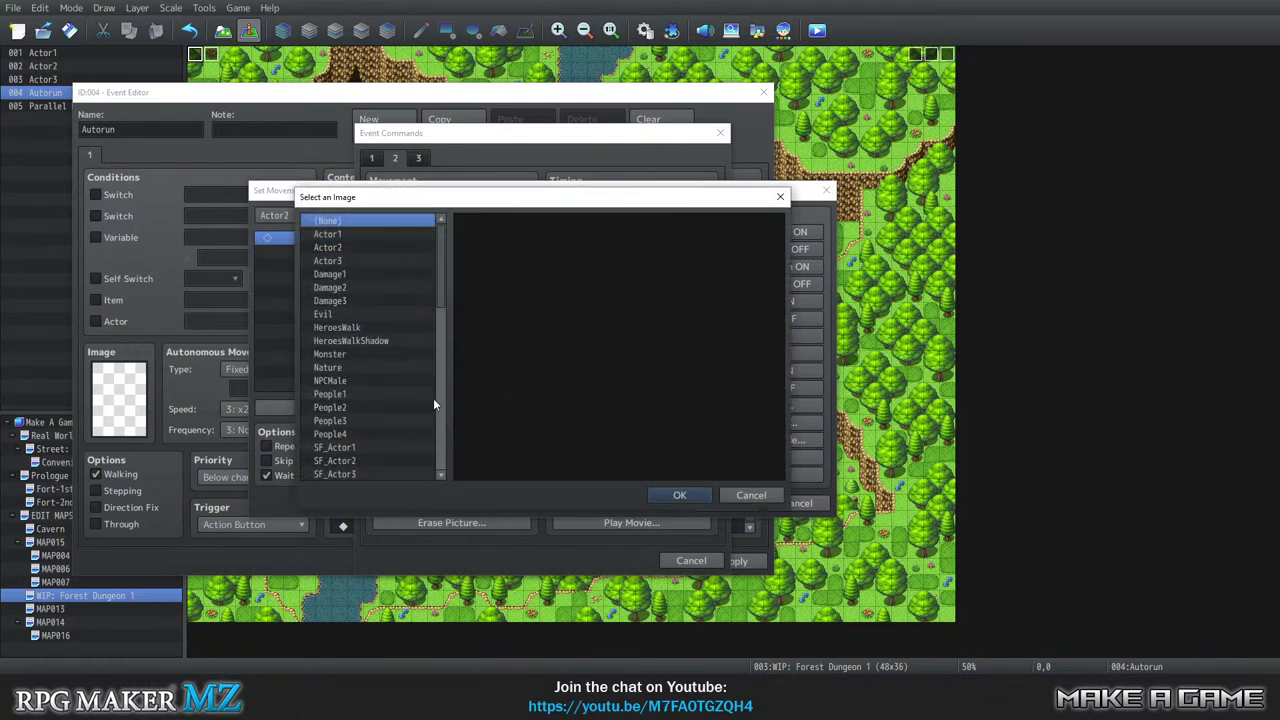
Browse the character sheets, including the Monster, Nature, People and SF sets, for a sprite suited to the arriving Actor2.
{"action": "scroll", "coordinate": [366, 327], "scroll_direction": "down", "scroll_amount": 1}
{"action": "scroll", "coordinate": [366, 327], "scroll_direction": "up", "scroll_amount": 1}
{"action": "left_click", "coordinate": [354, 315]}
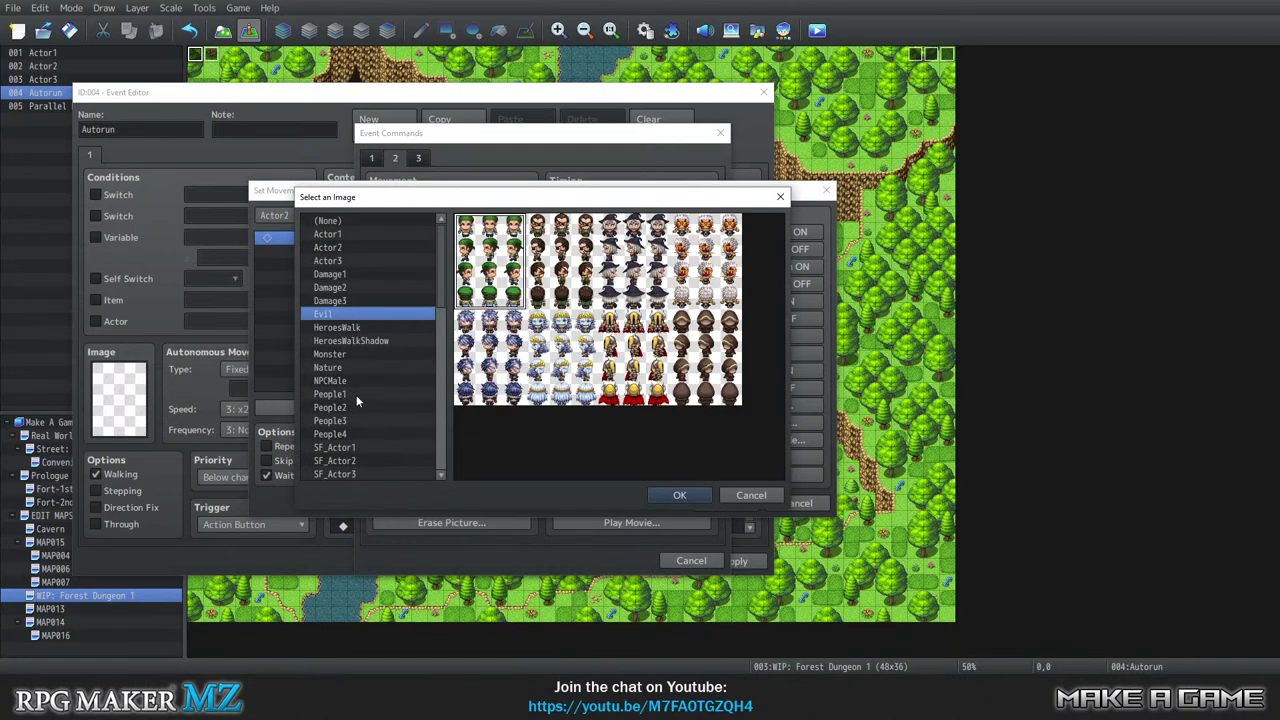
{"action": "left_click", "coordinate": [357, 355]}
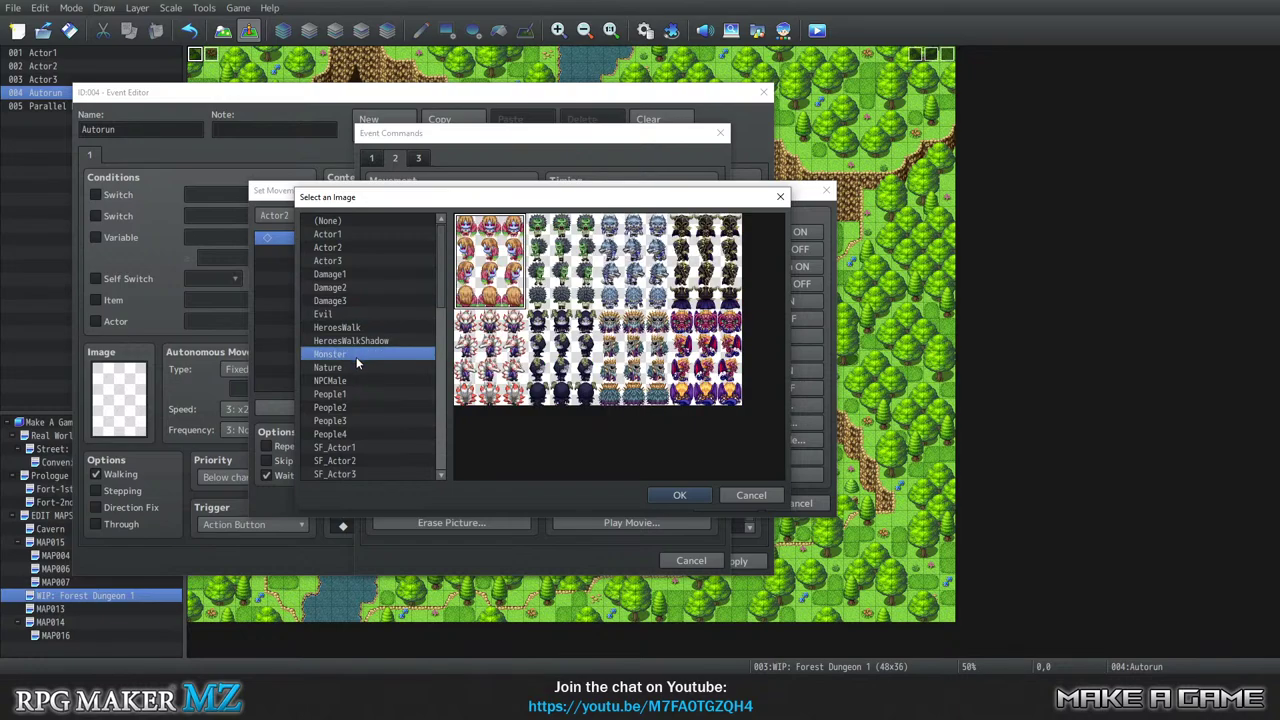
{"action": "left_click", "coordinate": [359, 368]}
{"action": "left_click", "coordinate": [358, 355]}
{"action": "left_click", "coordinate": [345, 315]}
{"action": "left_click", "coordinate": [350, 328]}
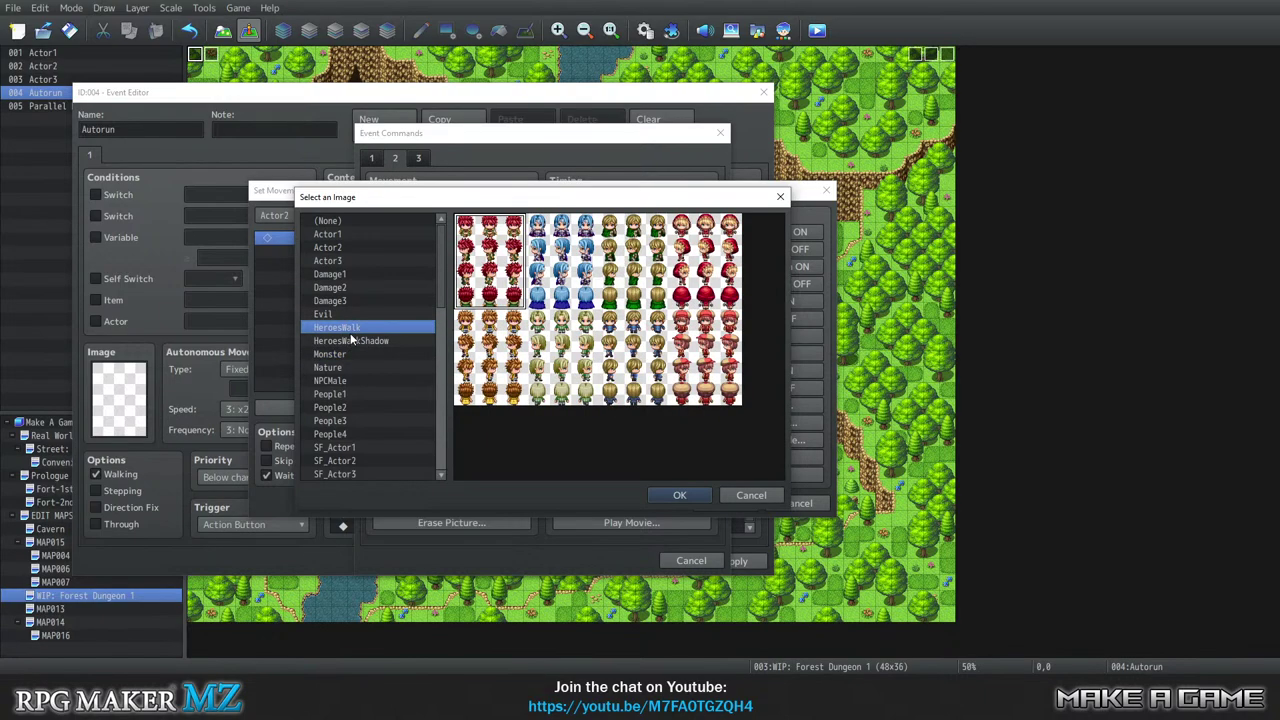
{"action": "left_click", "coordinate": [352, 341]}
{"action": "left_click", "coordinate": [346, 367]}
{"action": "left_click", "coordinate": [345, 355]}
{"action": "left_click", "coordinate": [346, 394]}
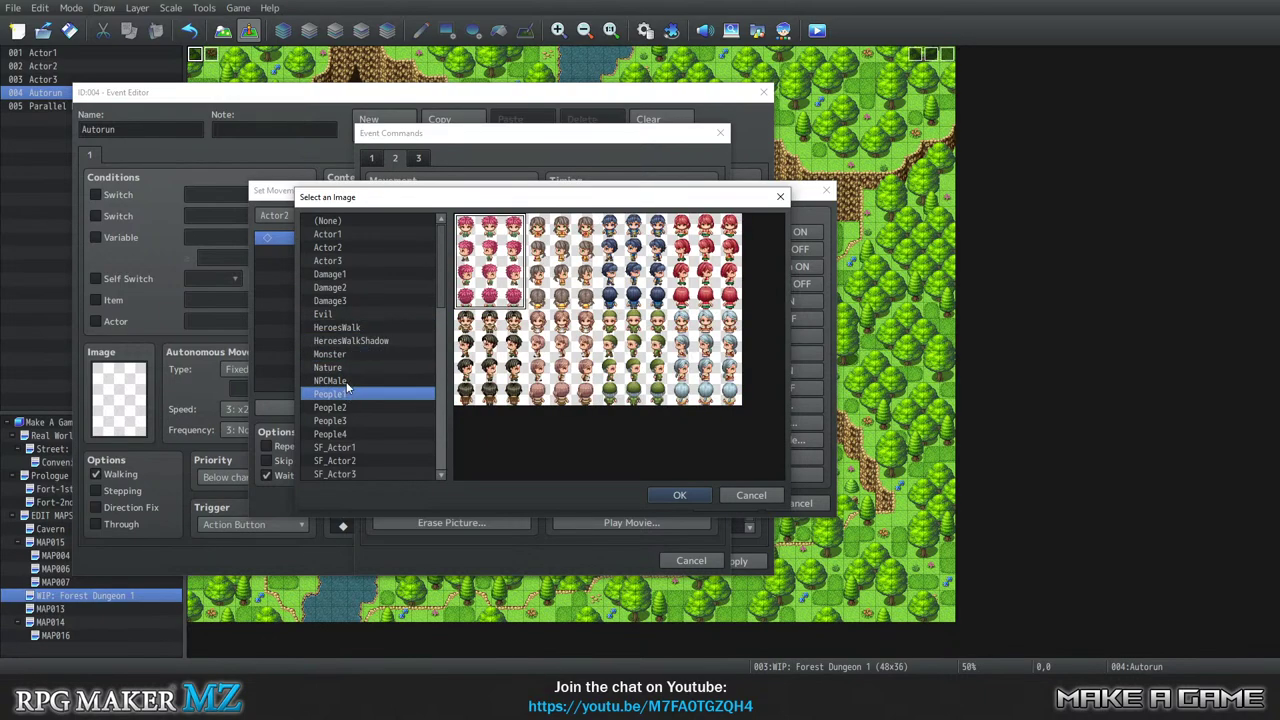
{"action": "left_click", "coordinate": [346, 381]}
{"action": "left_click", "coordinate": [346, 394]}
{"action": "left_click", "coordinate": [346, 407]}
{"action": "left_click", "coordinate": [347, 381]}
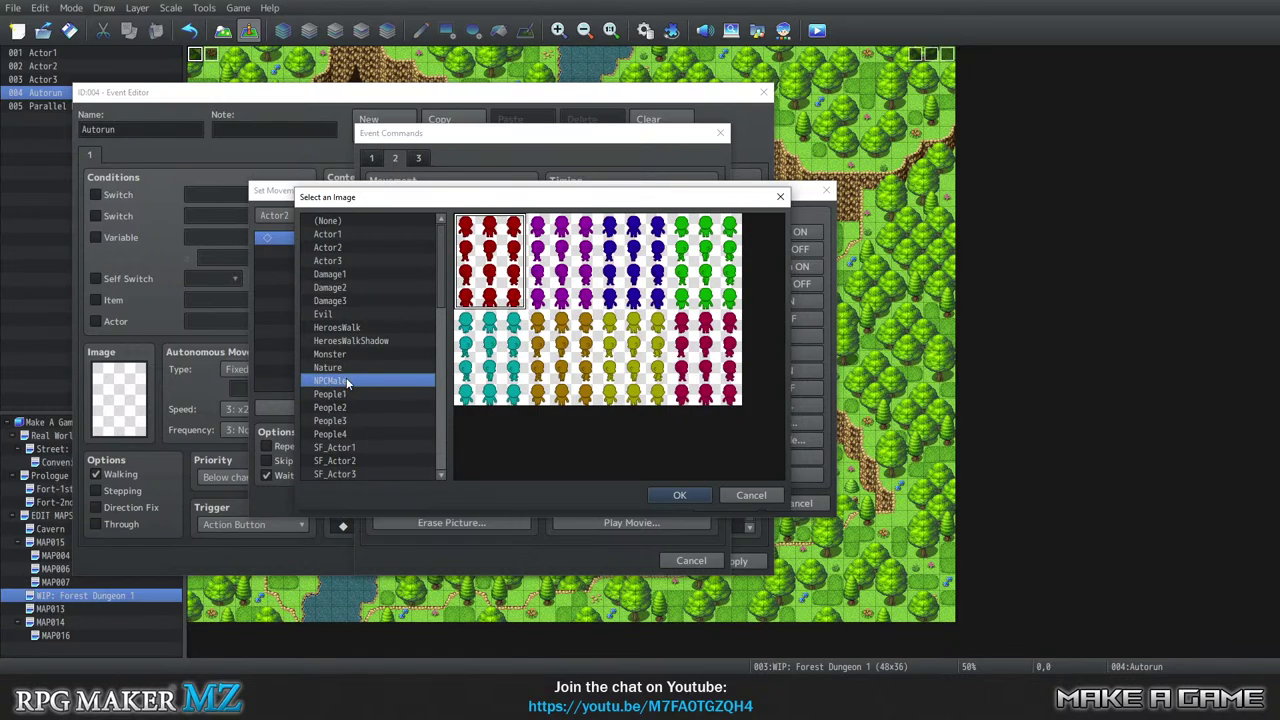
{"action": "left_click", "coordinate": [349, 394]}
{"action": "left_click", "coordinate": [346, 407]}
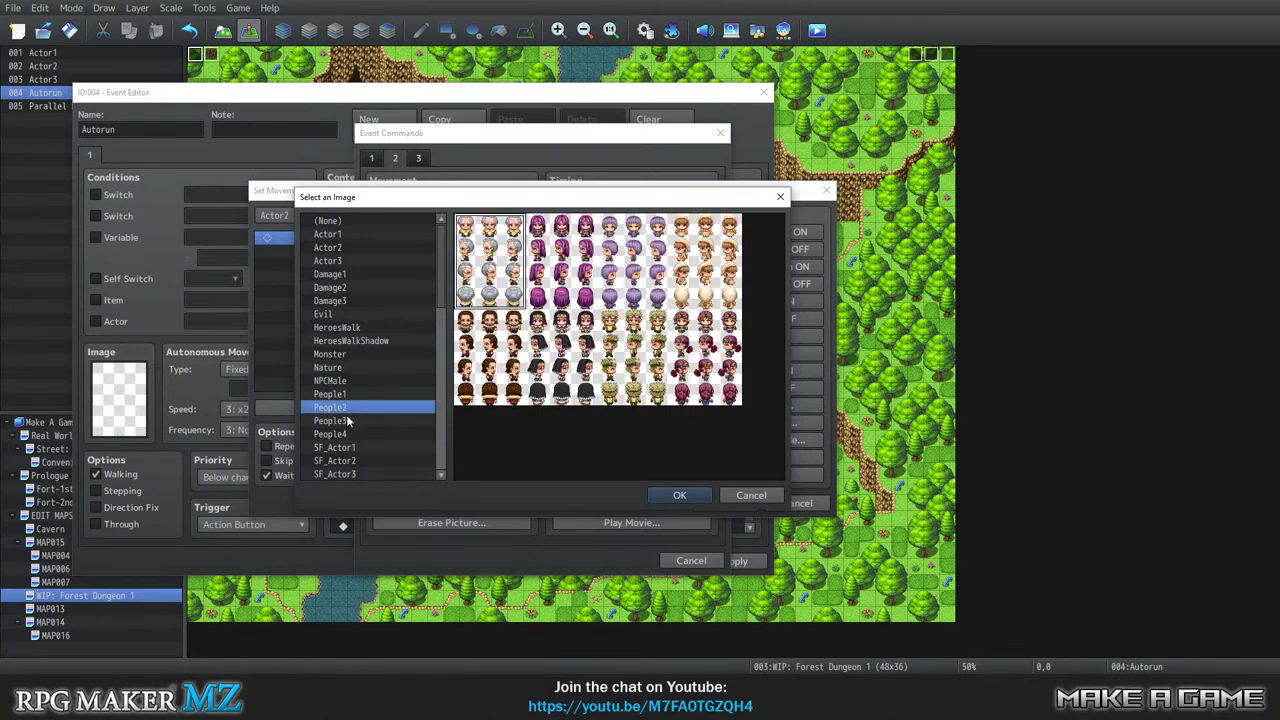
{"action": "left_click", "coordinate": [346, 420]}
{"action": "left_click", "coordinate": [352, 433]}
{"action": "scroll", "coordinate": [351, 410], "scroll_direction": "down", "scroll_amount": 5}
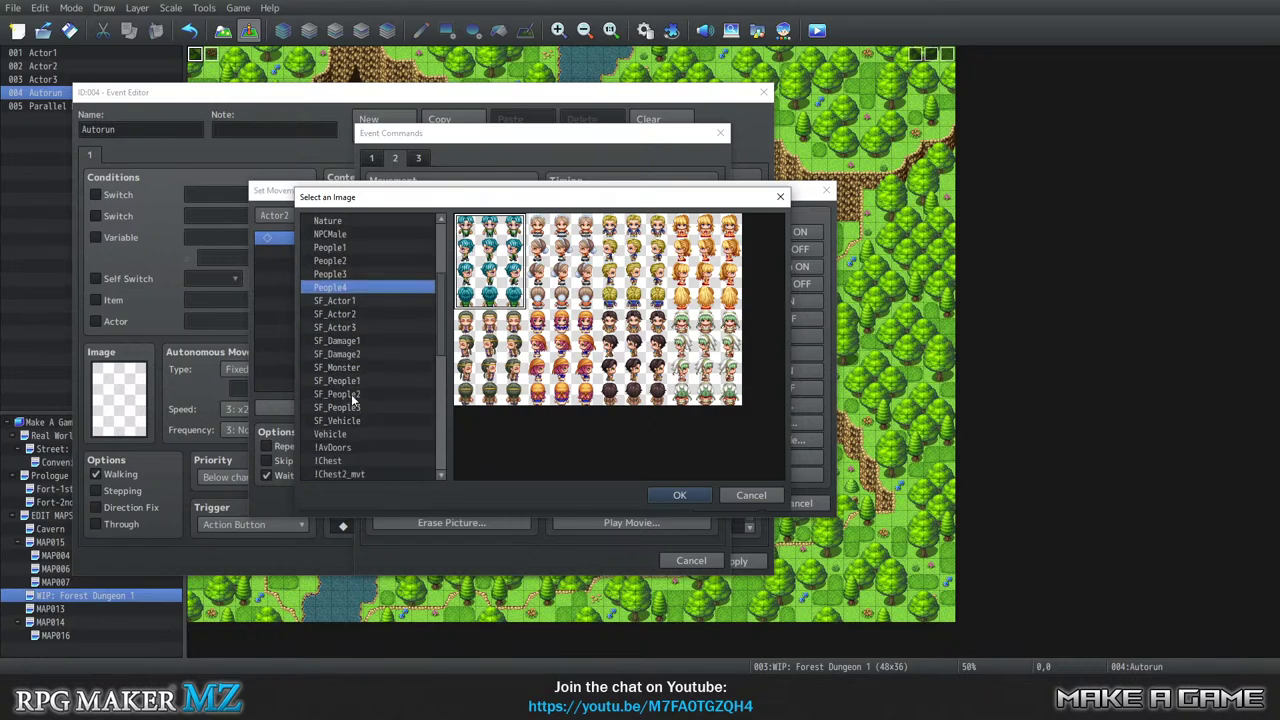
{"action": "scroll", "coordinate": [351, 400], "scroll_direction": "down", "scroll_amount": 1}
{"action": "left_click", "coordinate": [354, 327]}
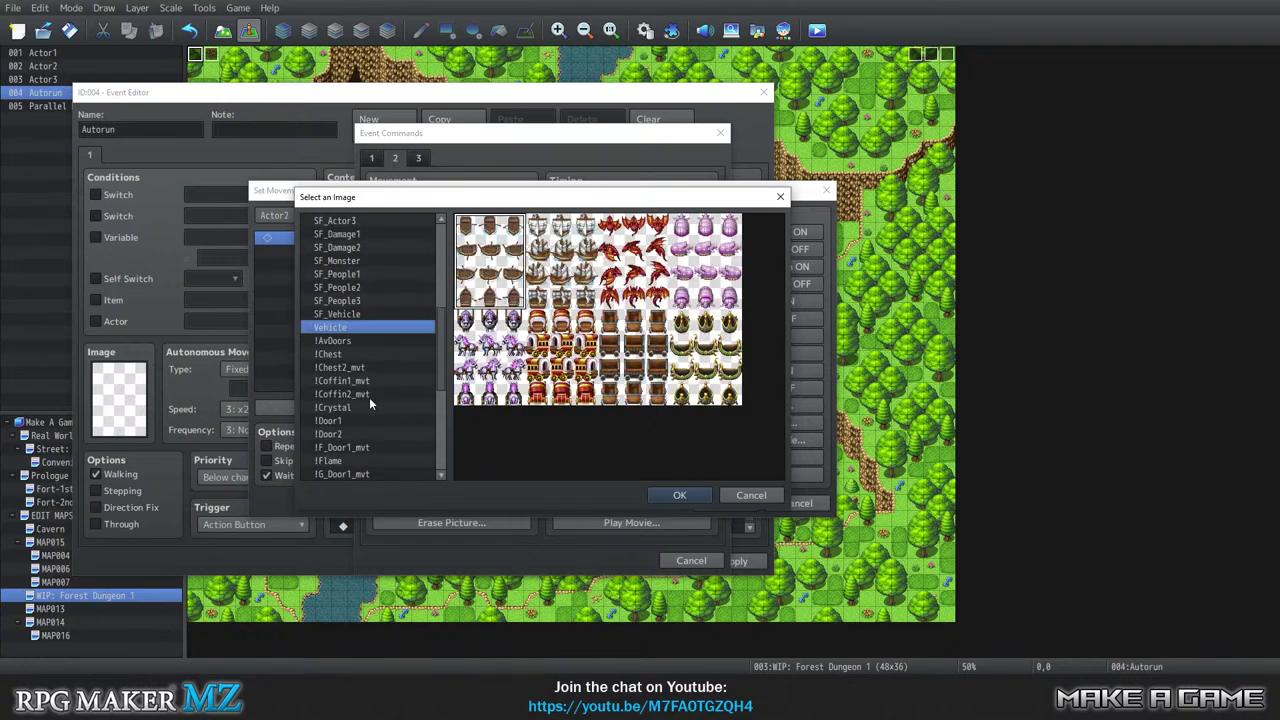
{"action": "scroll", "coordinate": [368, 397], "scroll_direction": "up", "scroll_amount": 2}
{"action": "left_click", "coordinate": [355, 380]}
{"action": "left_click", "coordinate": [358, 367]}
{"action": "left_click", "coordinate": [360, 354]}
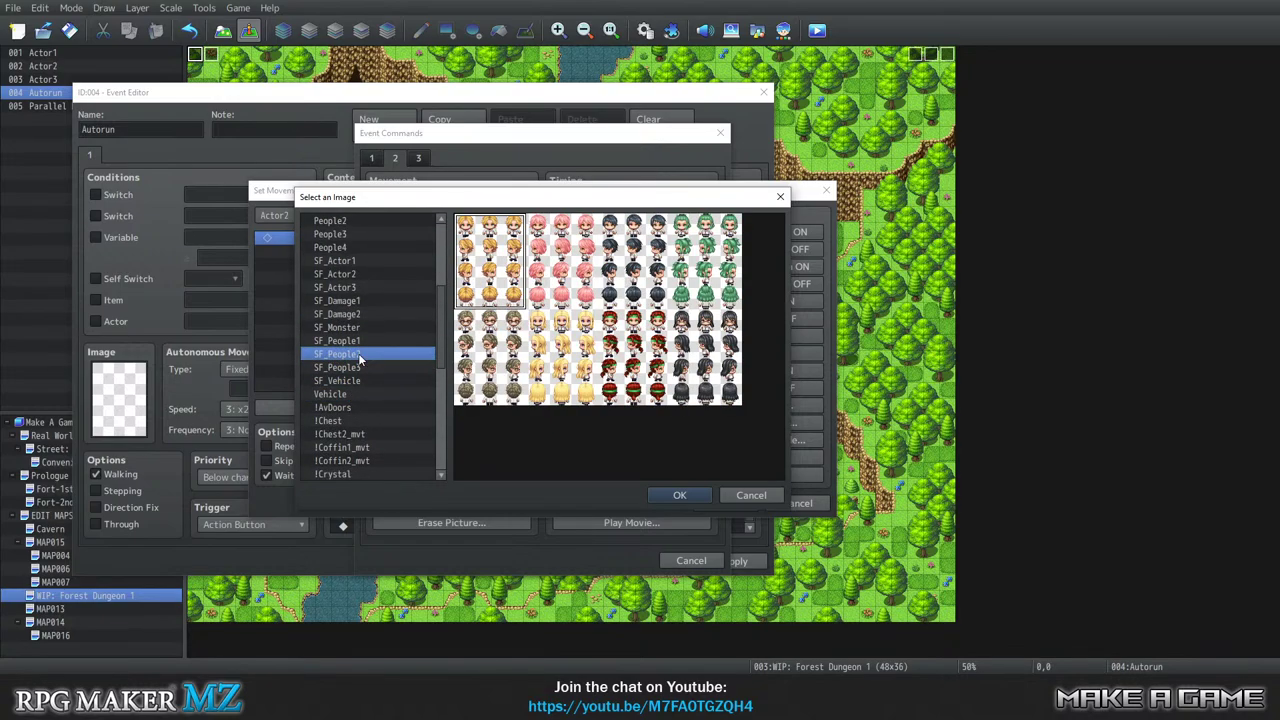
{"action": "left_click", "coordinate": [361, 328]}
{"action": "left_click", "coordinate": [357, 314]}
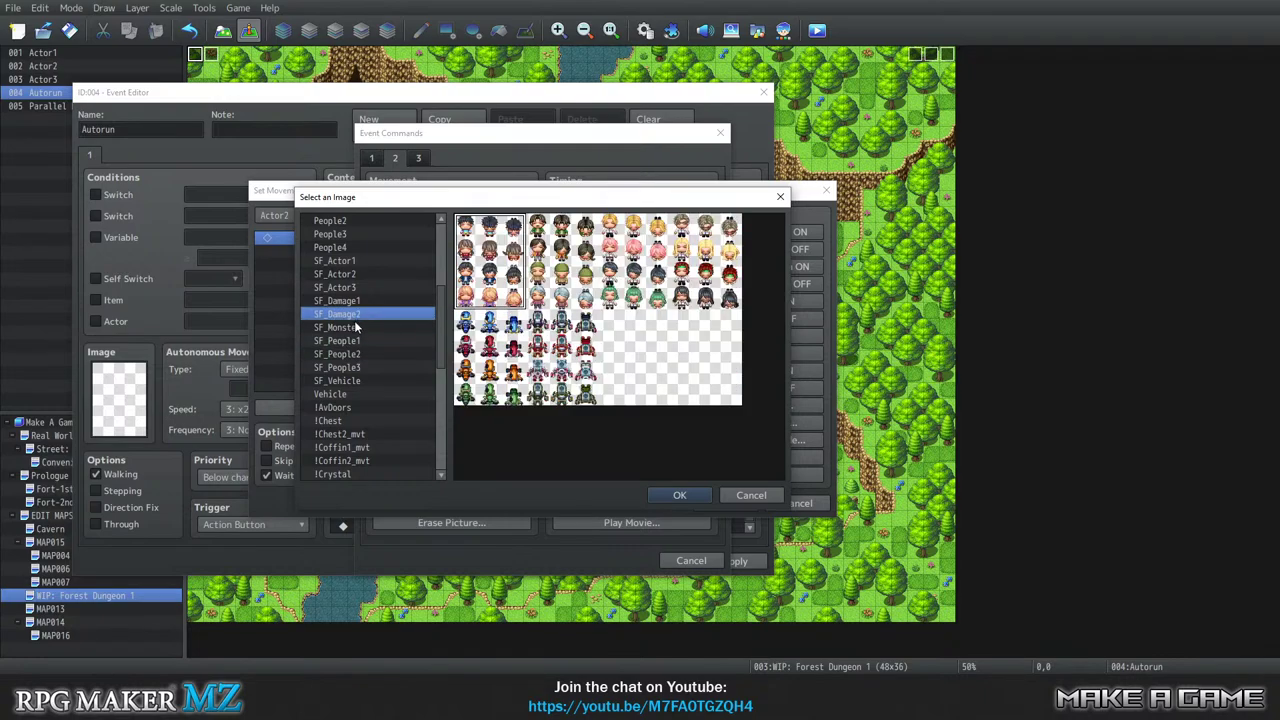
{"action": "scroll", "coordinate": [355, 327], "scroll_direction": "up", "scroll_amount": 4}
{"action": "left_click", "coordinate": [356, 314]}
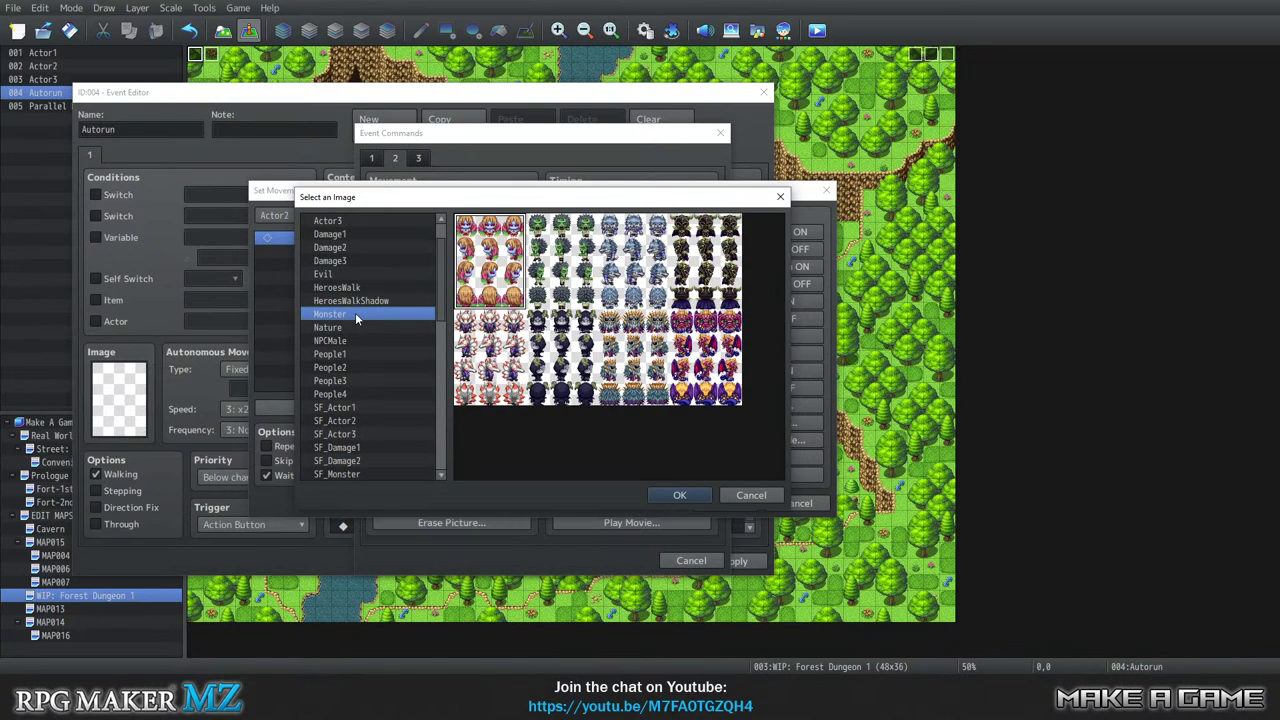
{"action": "left_click", "coordinate": [355, 327]}
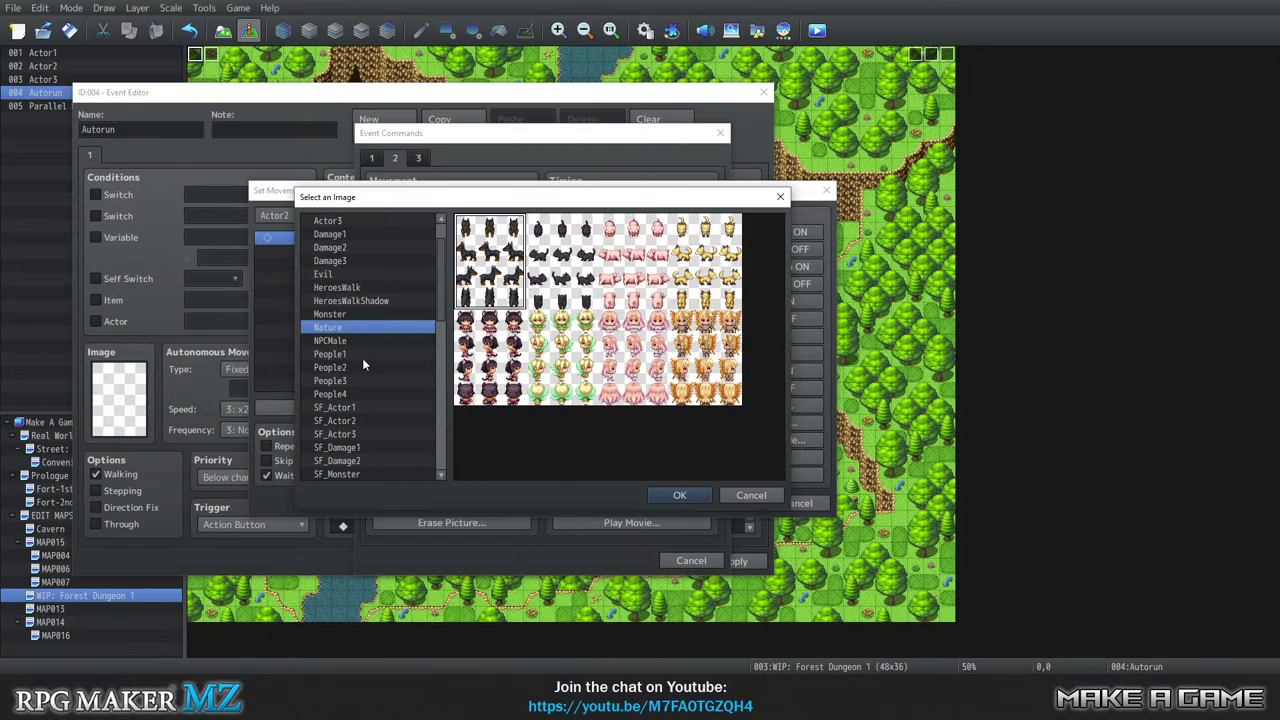
{"action": "scroll", "coordinate": [362, 358], "scroll_direction": "up", "scroll_amount": 1}
{"action": "left_click", "coordinate": [354, 354]}
Set Actor2's Change Image command to the brown hooded figure from the Evil character sheet.
{"action": "left_click", "coordinate": [355, 314]}
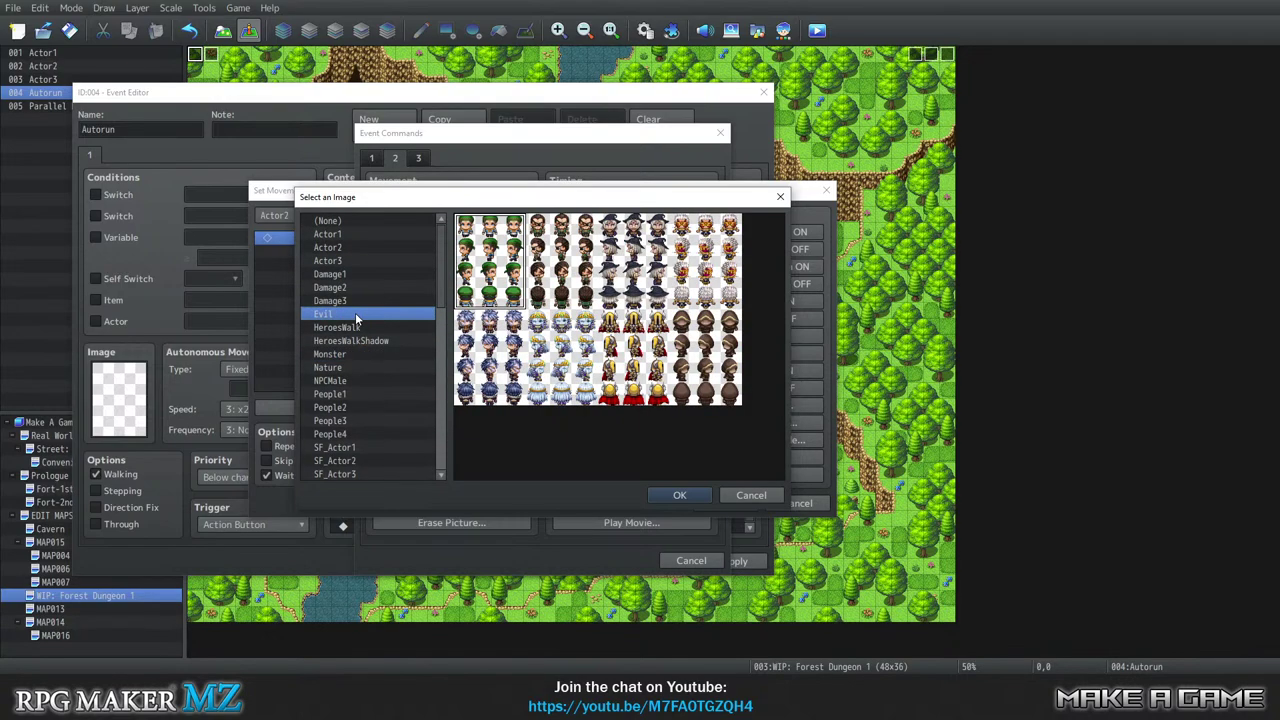
{"action": "left_click", "coordinate": [706, 367]}
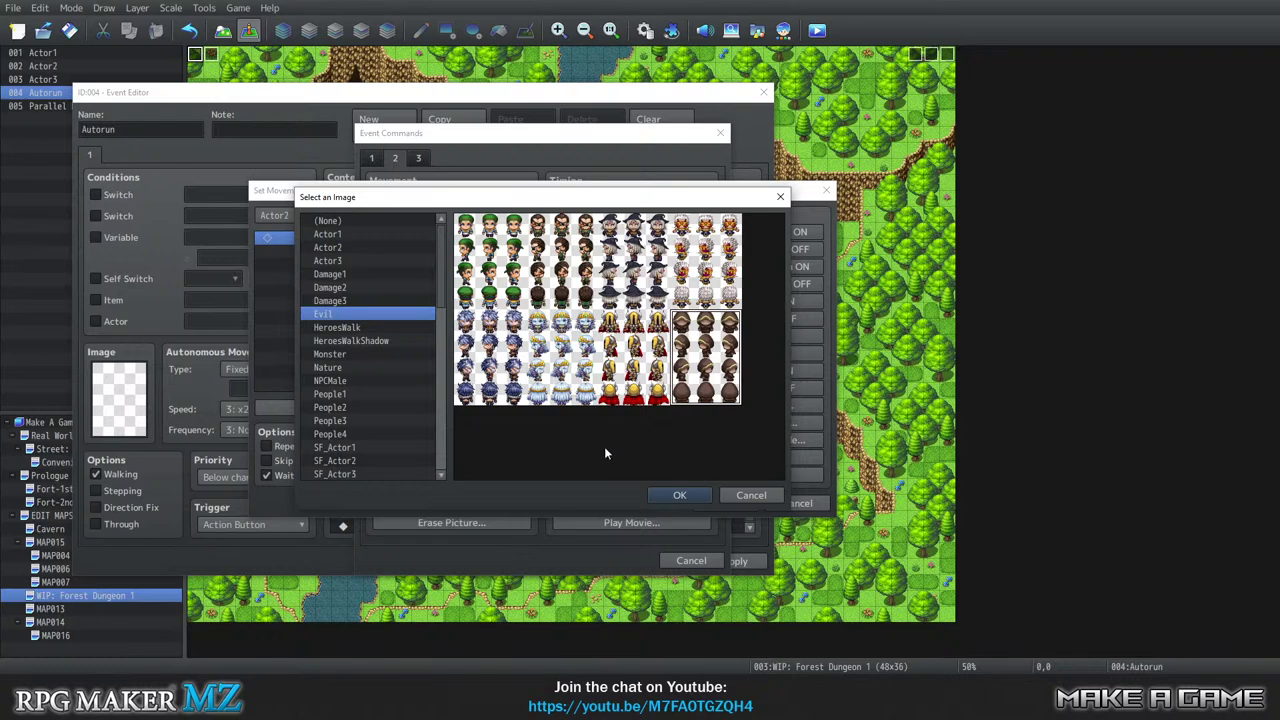
{"action": "left_click", "coordinate": [690, 497]}
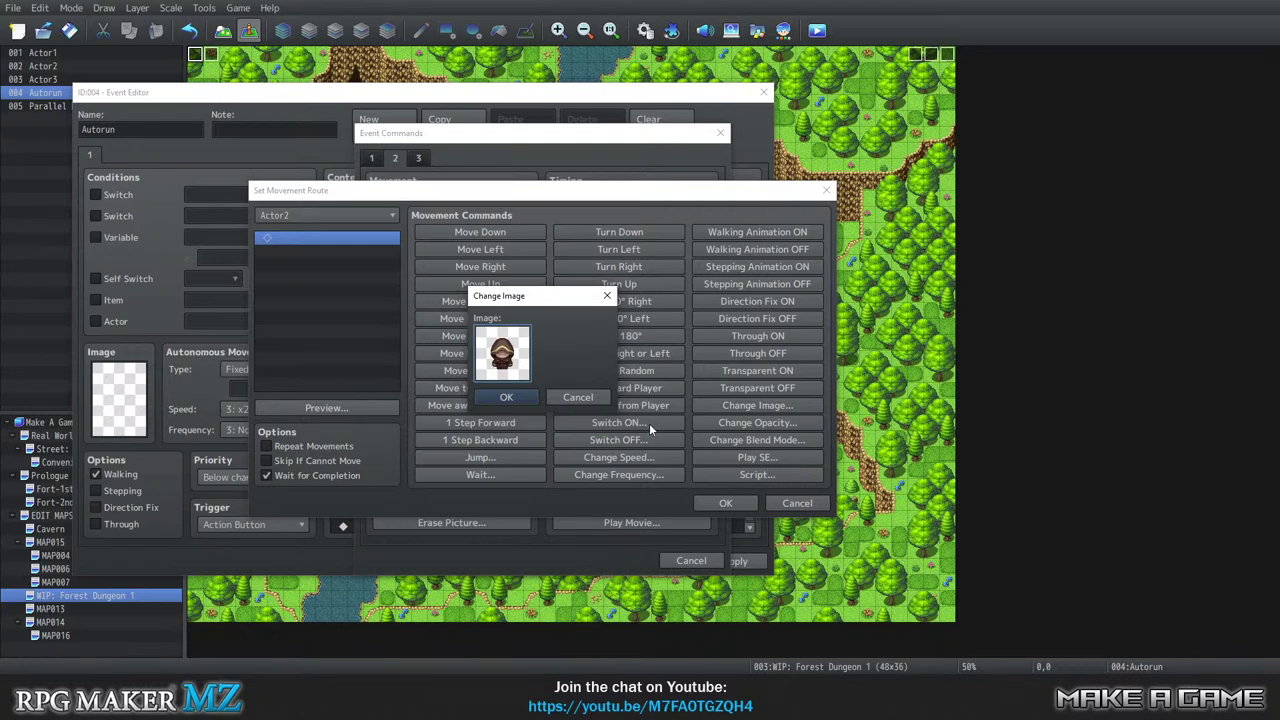
{"action": "left_click", "coordinate": [508, 398]}
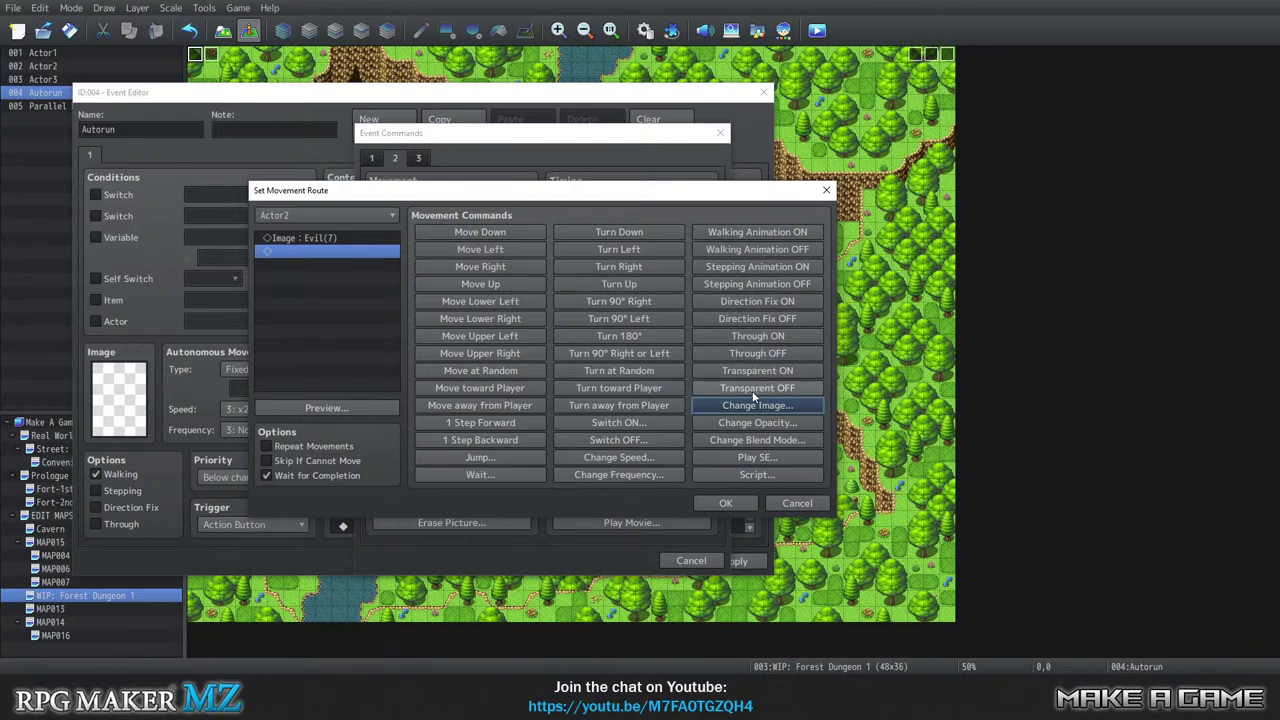
Add Through ON and two Move Left commands to Actor2's route, and preview the path on the map.
{"action": "left_click", "coordinate": [758, 336]}
{"action": "left_click", "coordinate": [758, 336]}
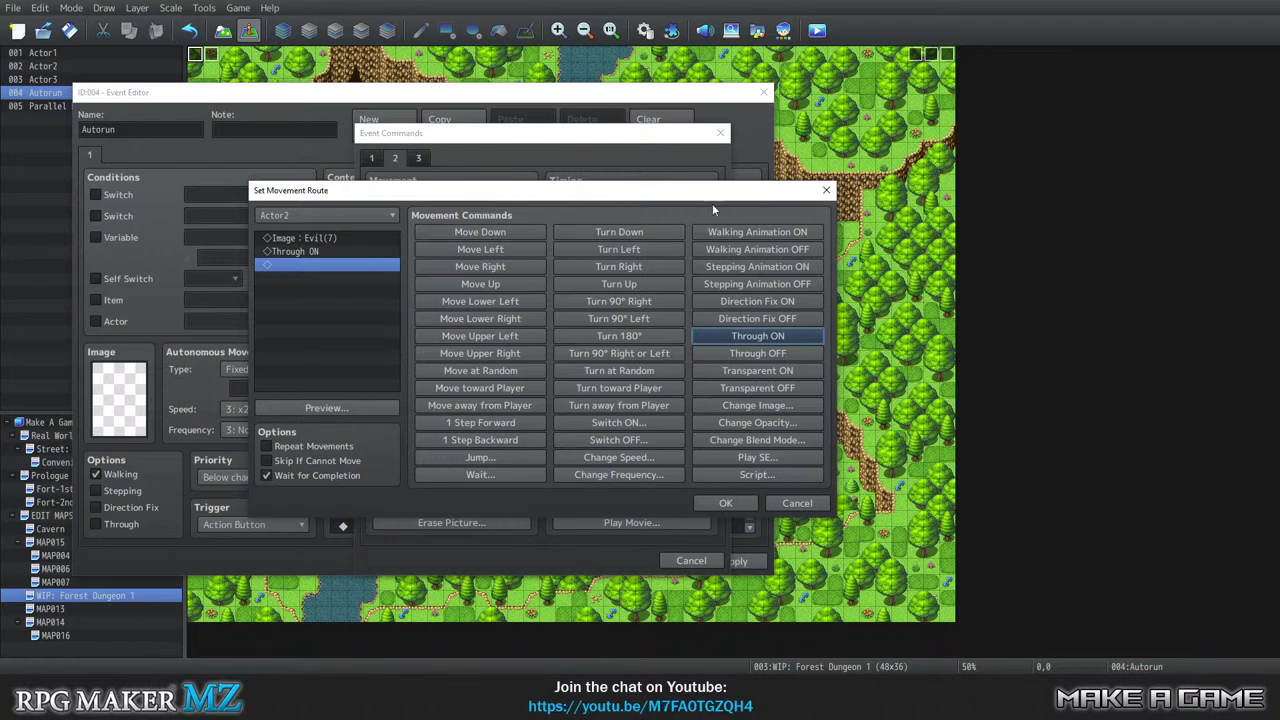
{"action": "left_click", "coordinate": [488, 249]}
{"action": "left_click", "coordinate": [488, 250]}
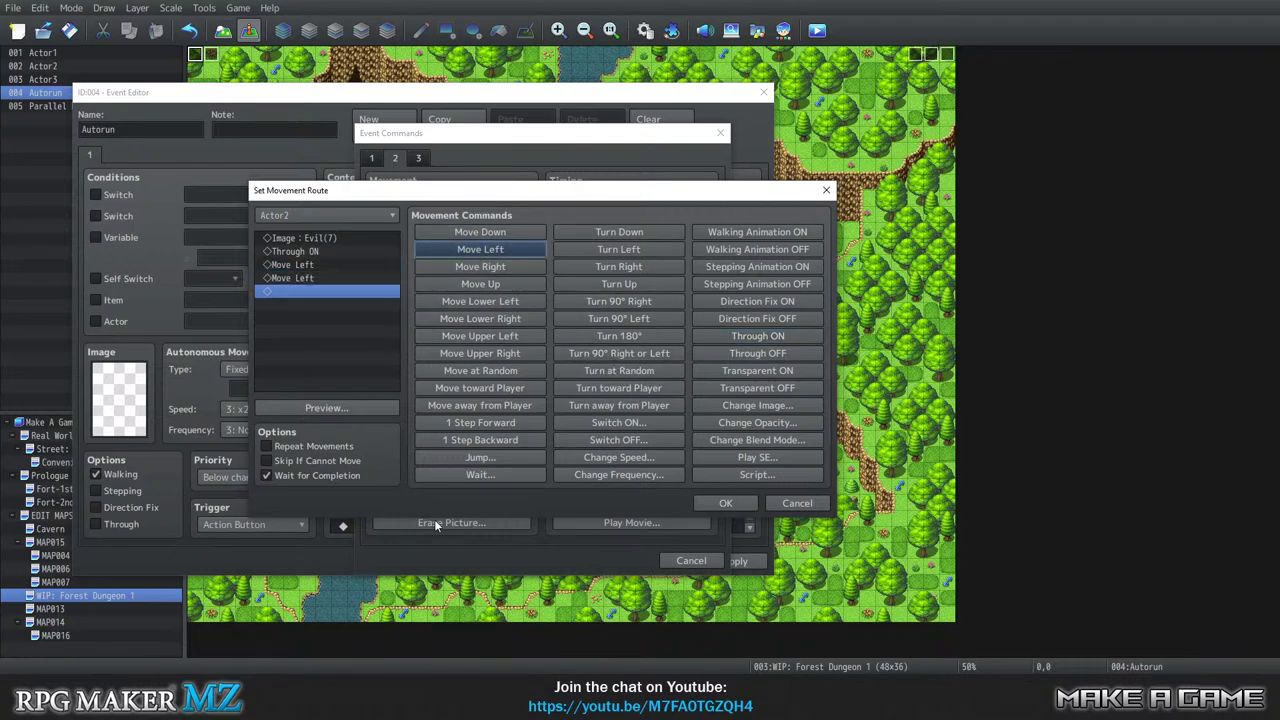
{"action": "left_click", "coordinate": [350, 408]}
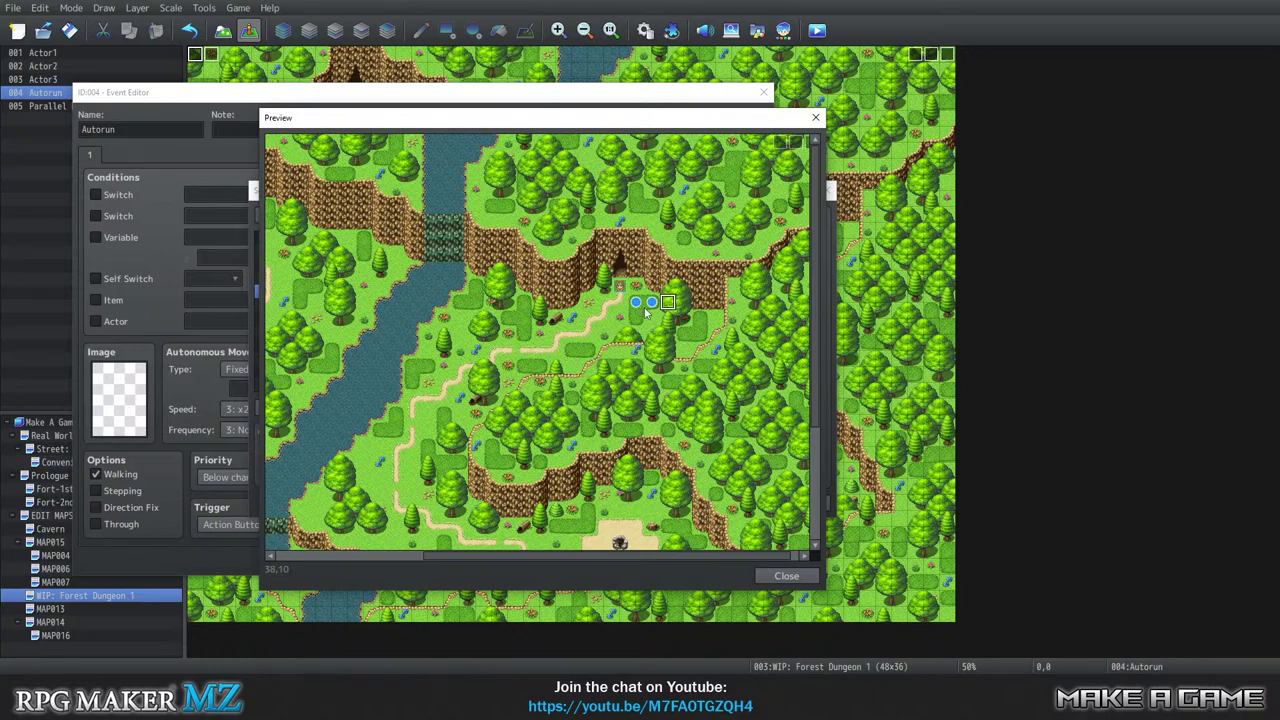
{"action": "left_click", "coordinate": [786, 575]}
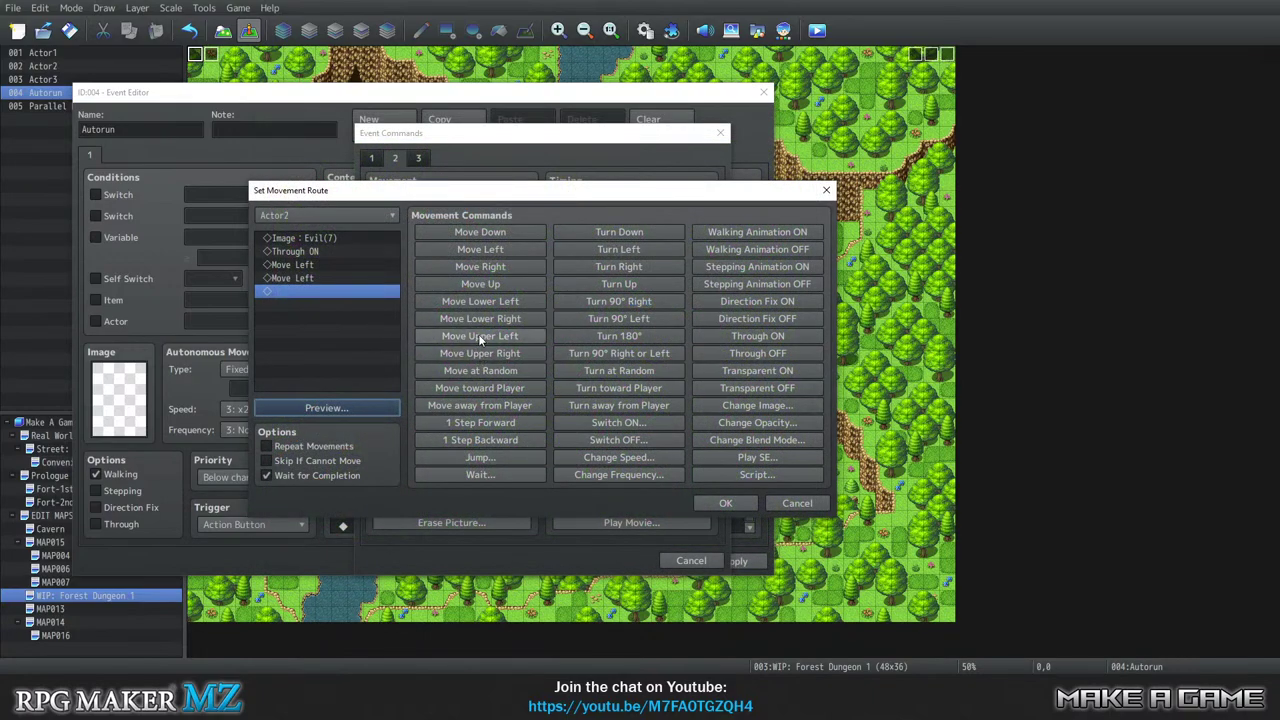
Insert a Change Speed command set to 6: x4 Faster before the first Move Left.
{"action": "left_click", "coordinate": [318, 267]}
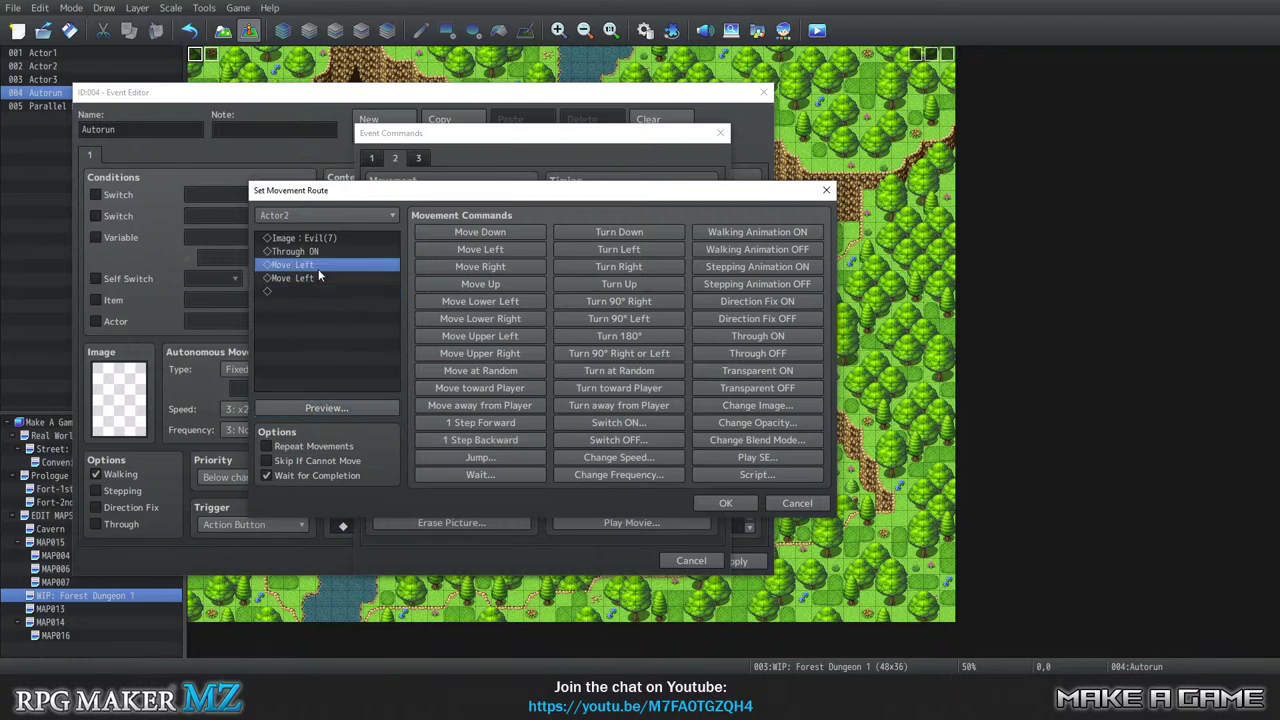
{"action": "left_click", "coordinate": [619, 457]}
{"action": "left_click", "coordinate": [518, 355]}
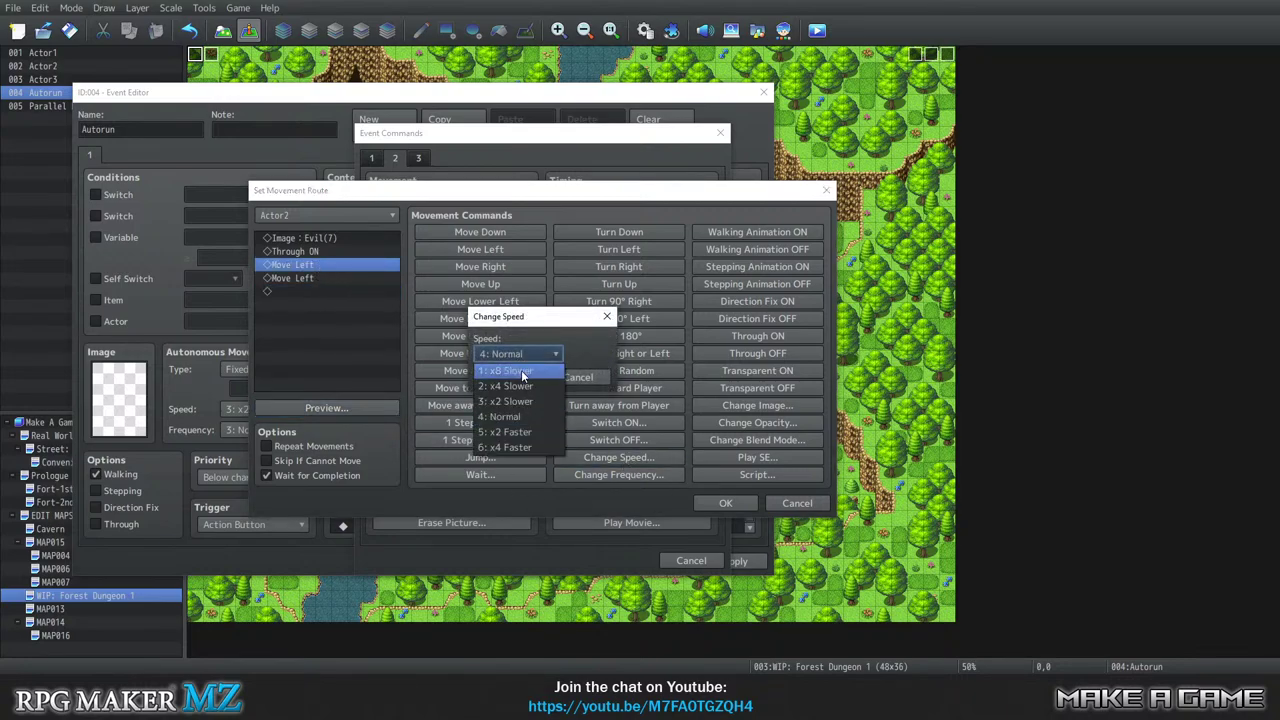
{"action": "left_click", "coordinate": [507, 447]}
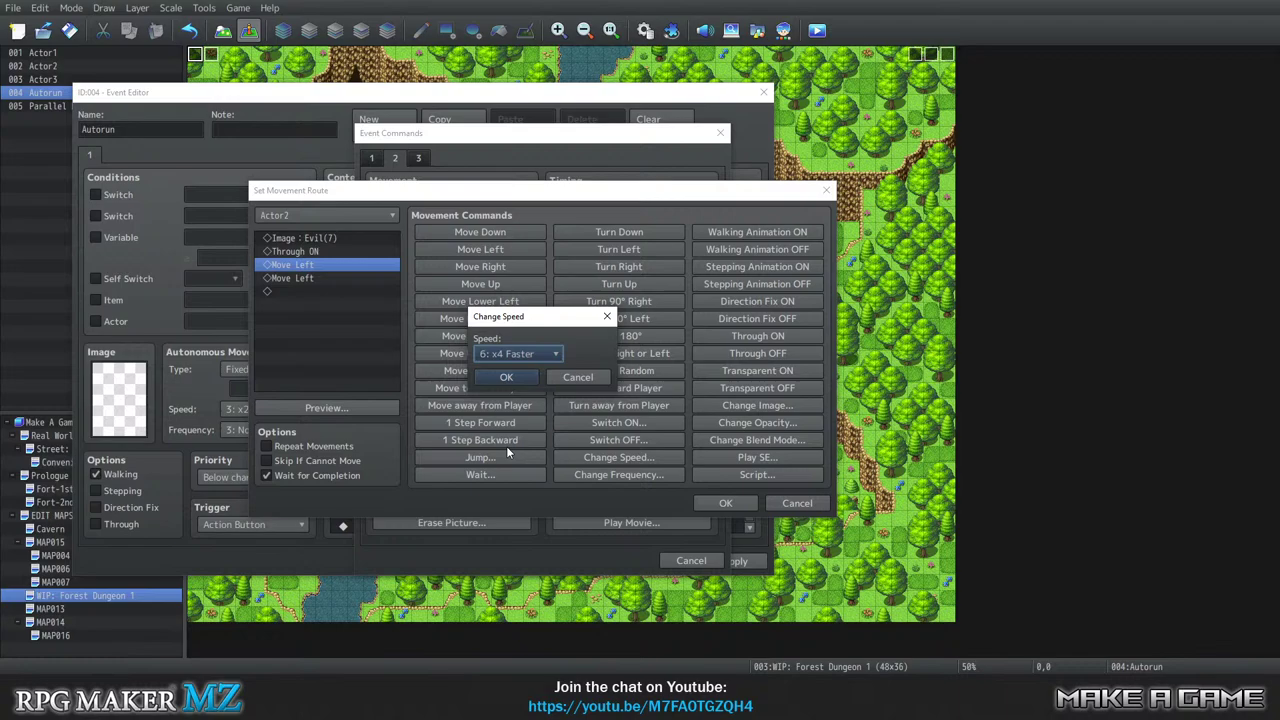
{"action": "left_click", "coordinate": [509, 377]}
Insert a Change Frequency command set to 5: Highest before the first Move Left.
{"action": "left_click", "coordinate": [601, 475]}
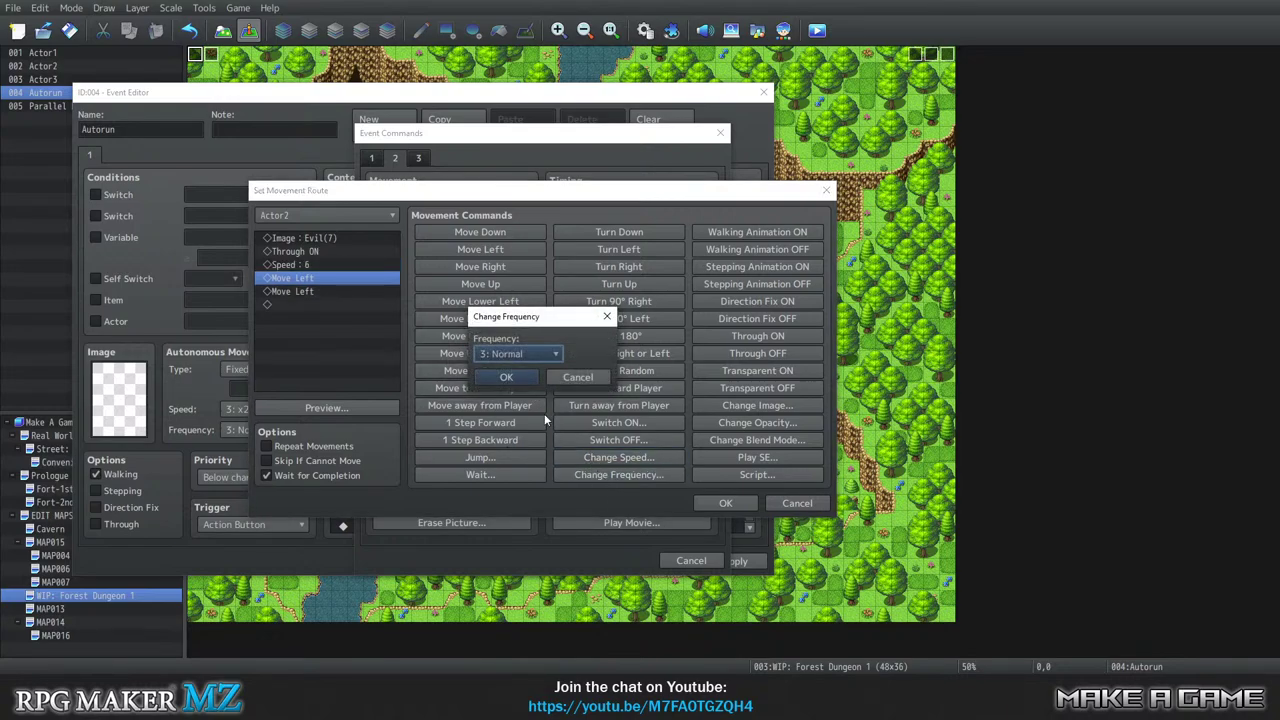
{"action": "left_click", "coordinate": [518, 355]}
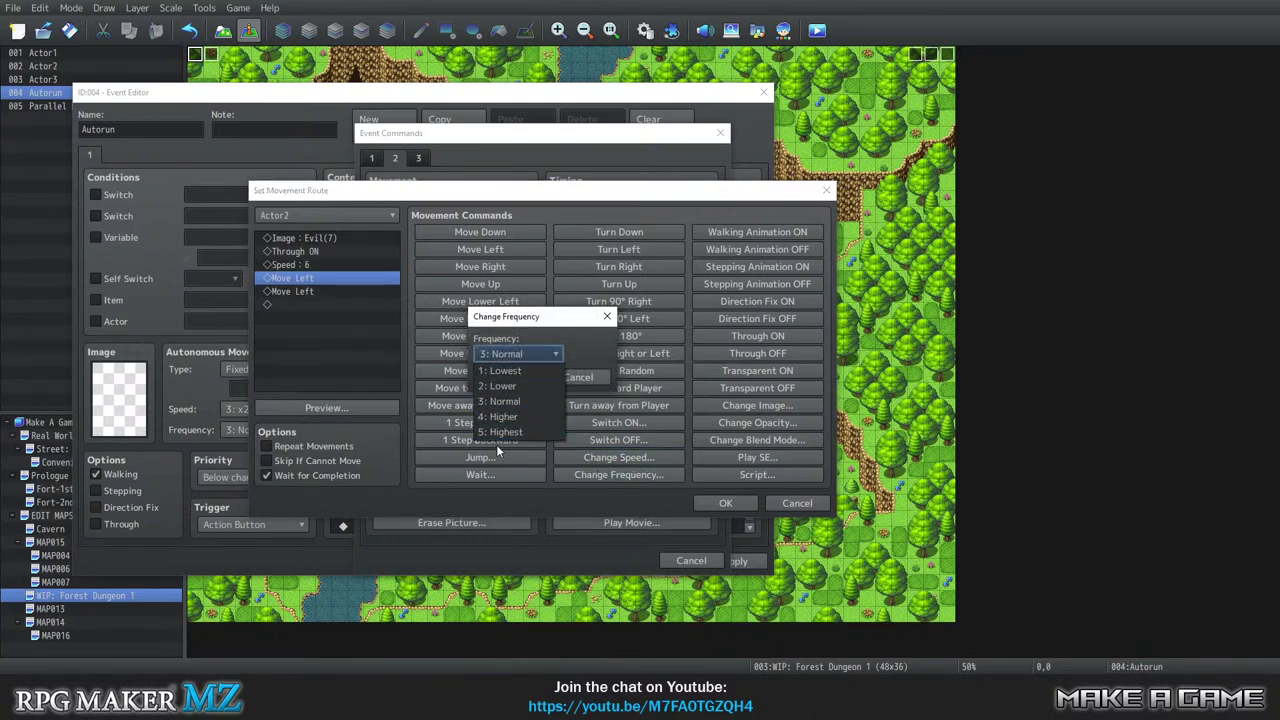
{"action": "left_click", "coordinate": [497, 437]}
{"action": "left_click", "coordinate": [505, 377]}
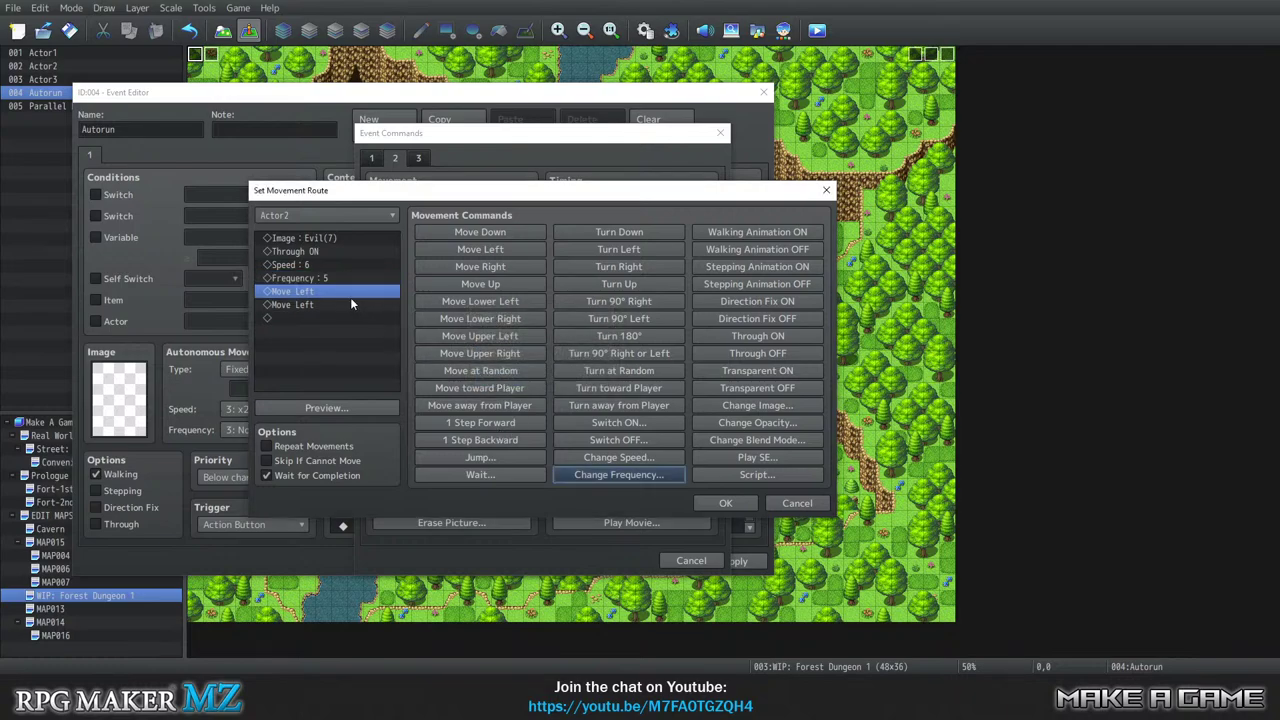
Edit the route's existing speed command to 5: x2 Faster.
{"action": "left_click", "coordinate": [303, 264]}
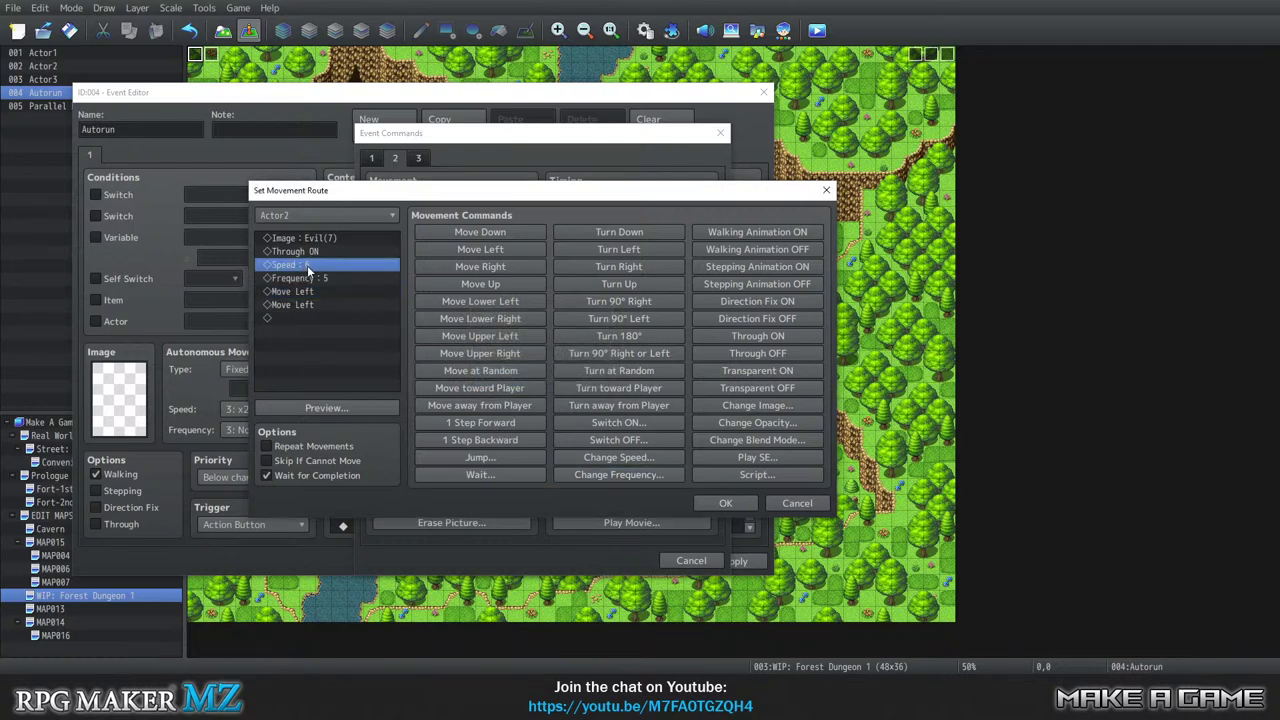
{"action": "right_click", "coordinate": [308, 268]}
{"action": "left_click", "coordinate": [400, 279]}
{"action": "left_click", "coordinate": [546, 355]}
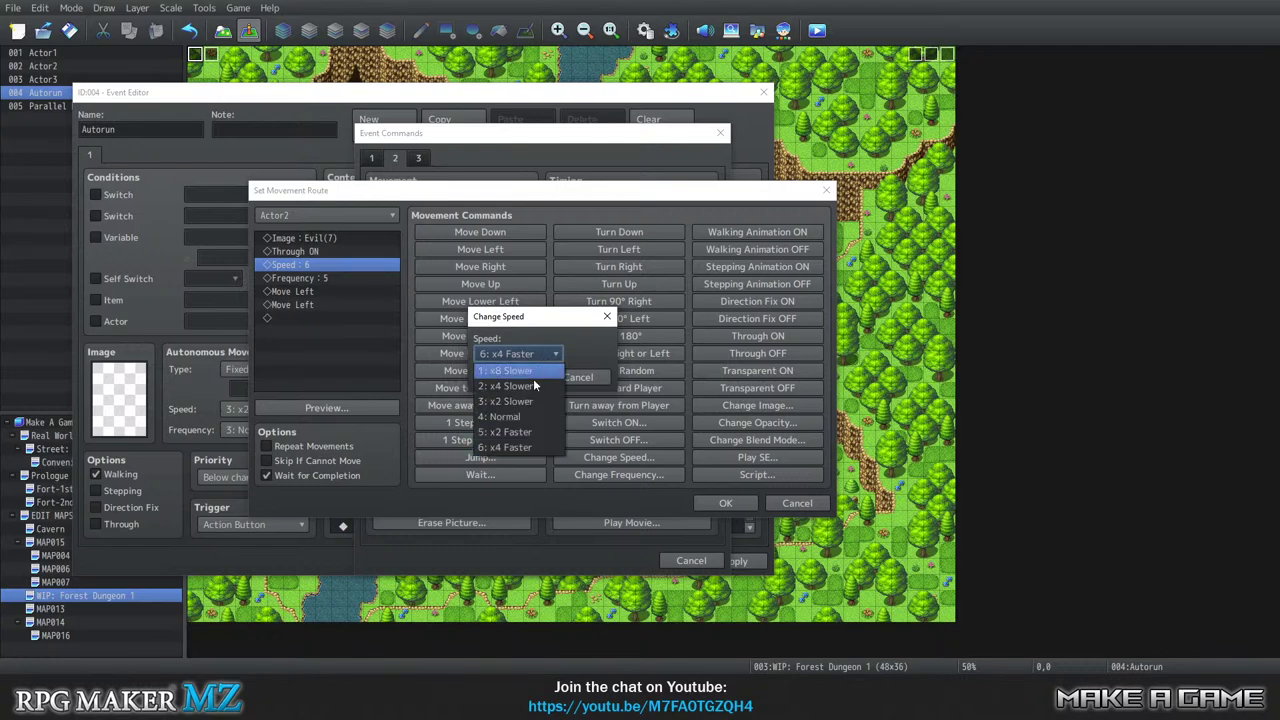
{"action": "left_click", "coordinate": [518, 431]}
{"action": "left_click", "coordinate": [528, 380]}
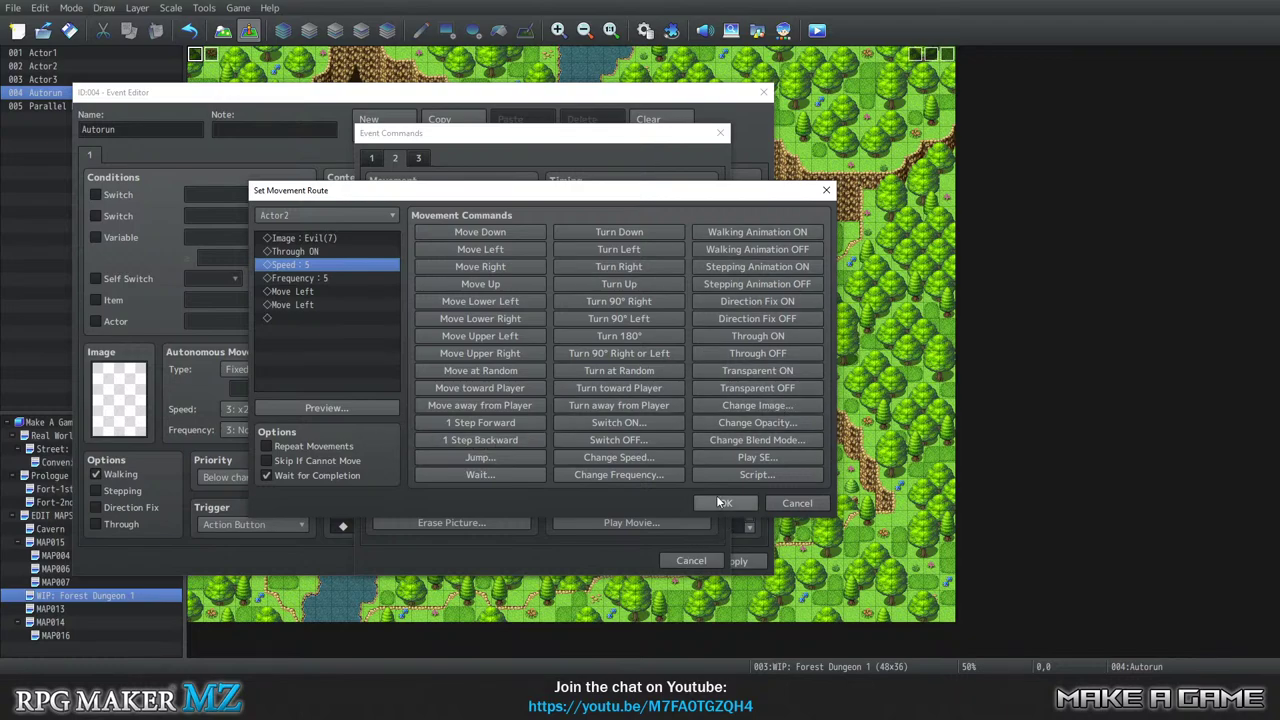
Start a Play SE command at the end of Actor2's route and audition the Jump1 and Jump2 sounds.
{"action": "left_click", "coordinate": [305, 318]}
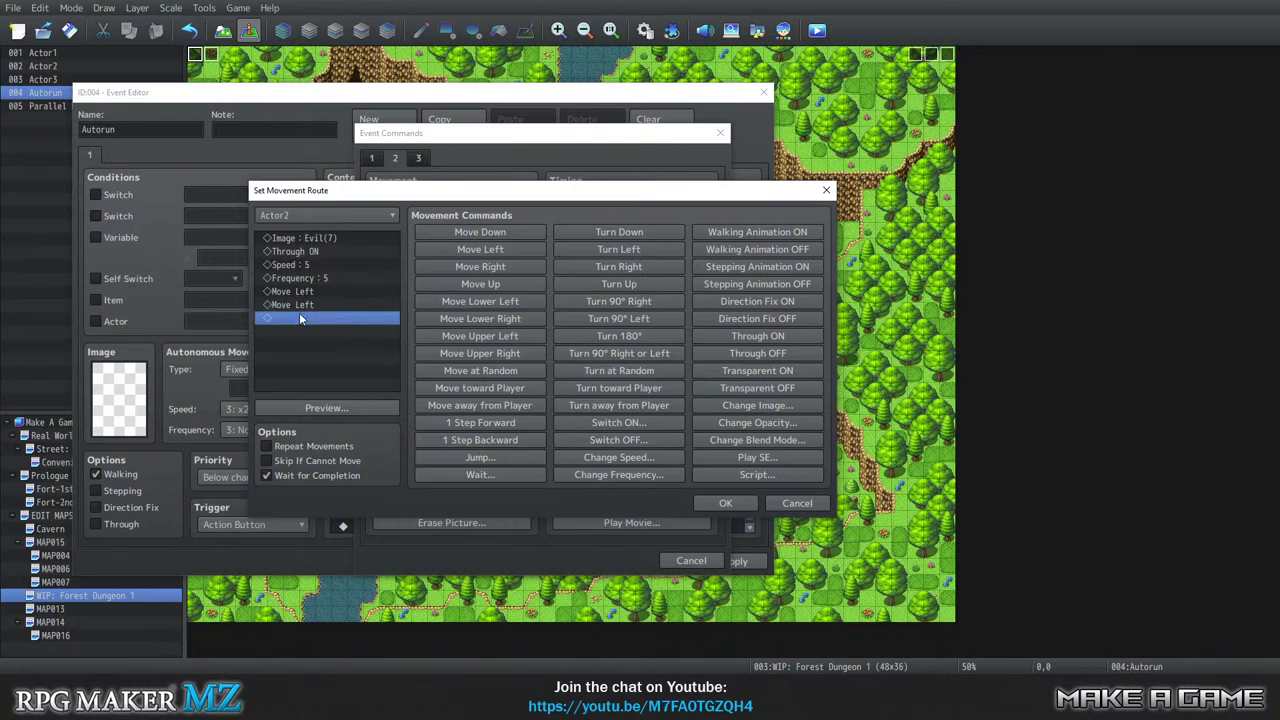
{"action": "left_click", "coordinate": [737, 458]}
{"action": "left_click", "coordinate": [440, 328]}
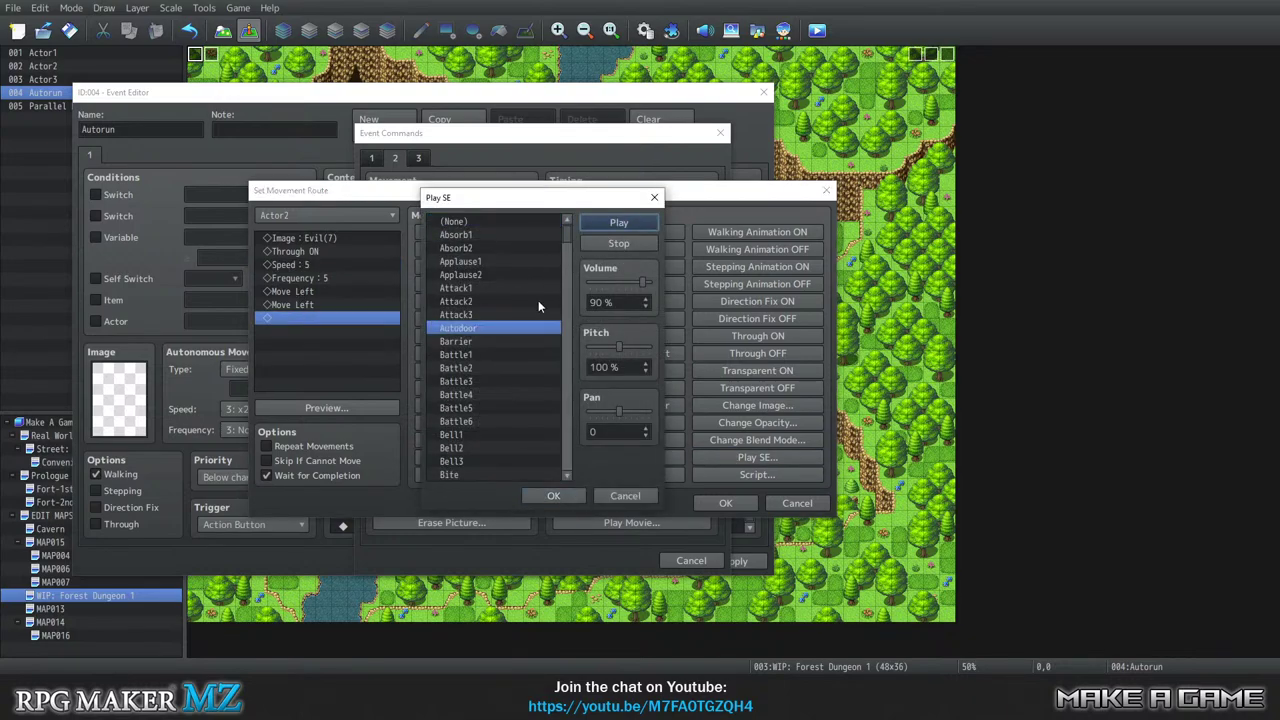
{"action": "left_click_drag", "start_coordinate": [564, 235], "coordinate": [564, 354]}
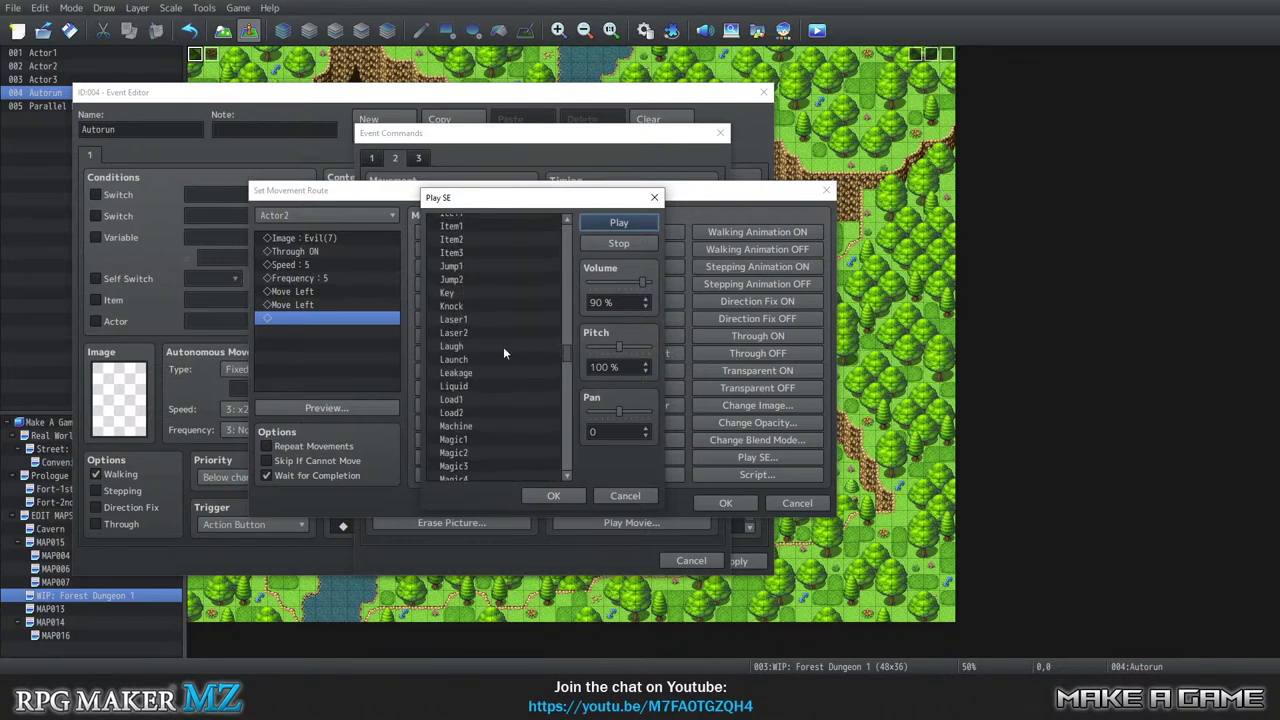
{"action": "scroll", "coordinate": [502, 347], "scroll_direction": "up", "scroll_amount": 1}
{"action": "left_click", "coordinate": [476, 306]}
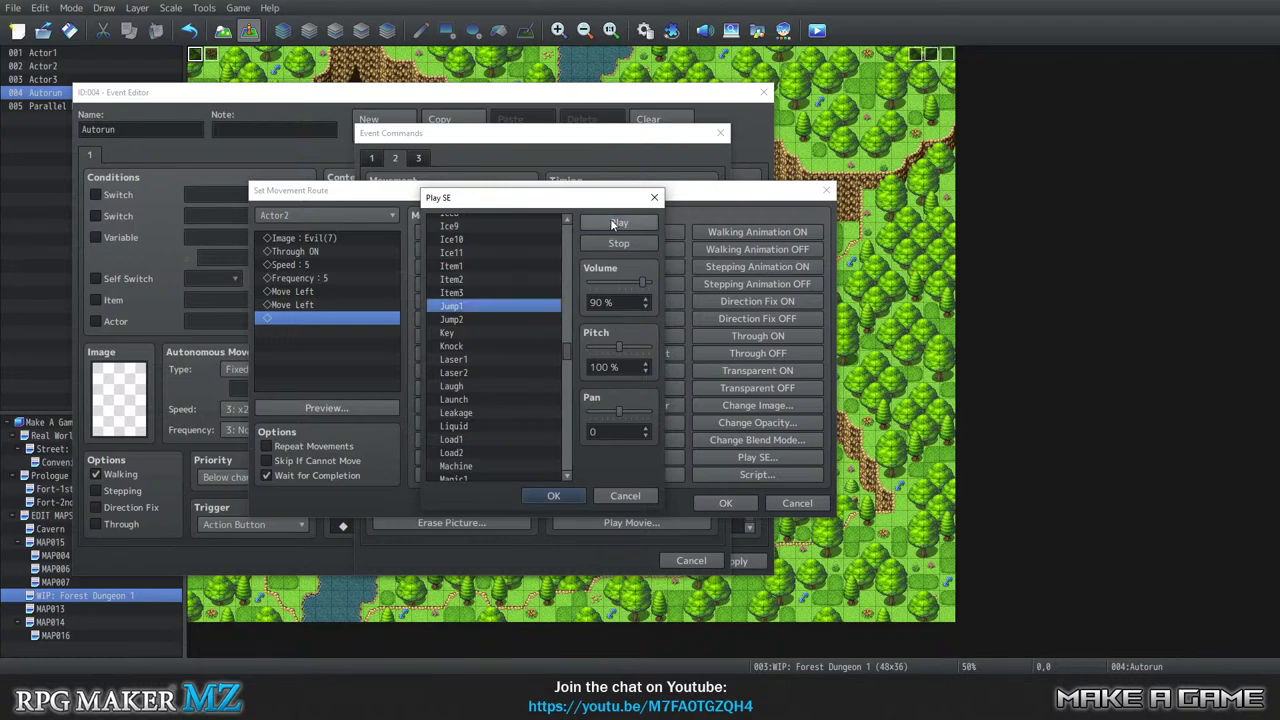
{"action": "left_click", "coordinate": [495, 317]}
{"action": "left_click", "coordinate": [606, 224]}
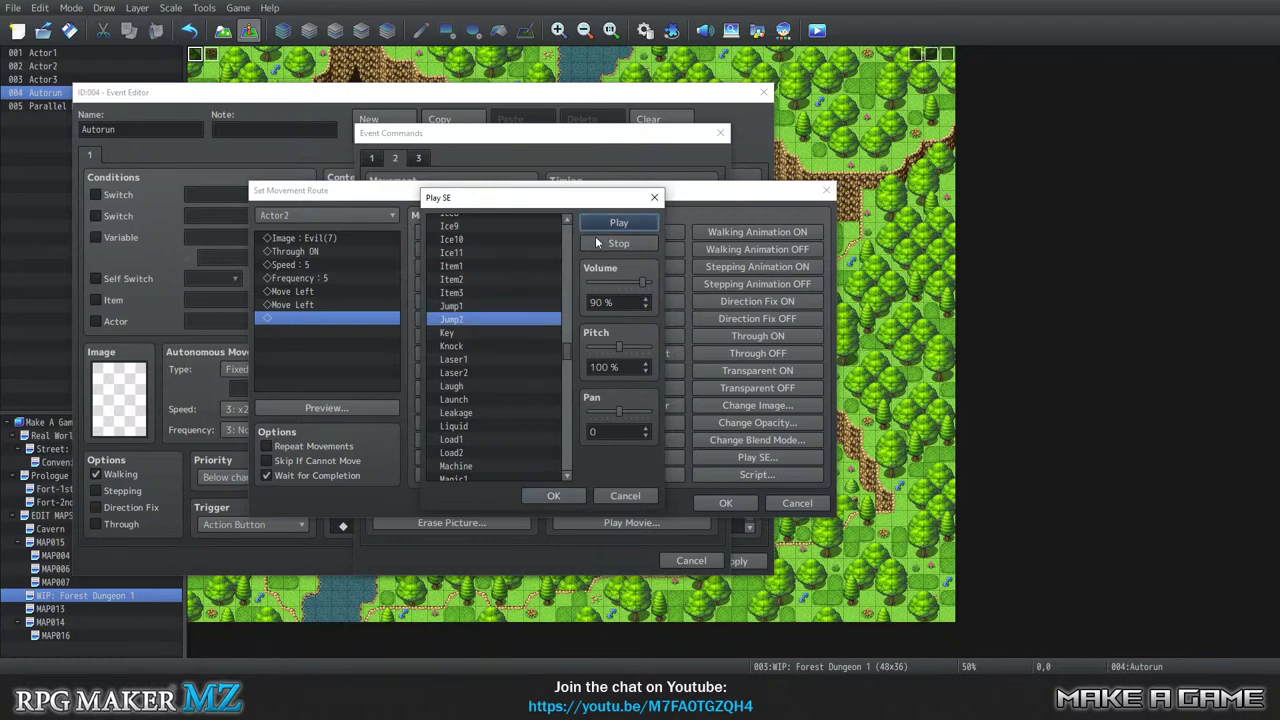
{"action": "left_click", "coordinate": [506, 306]}
{"action": "left_click", "coordinate": [601, 221]}
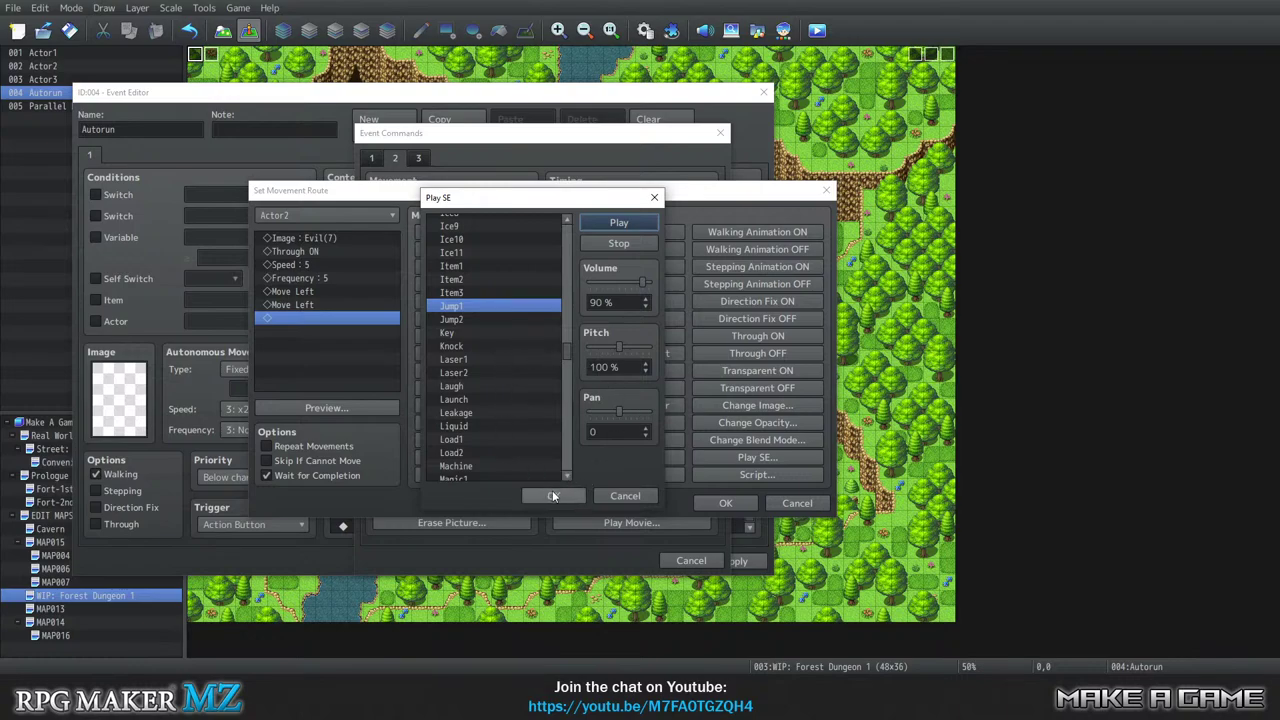
Look through the earlier sound effects and audition Bite.
{"action": "scroll", "coordinate": [518, 340], "scroll_direction": "up", "scroll_amount": 3}
{"action": "scroll", "coordinate": [564, 318], "scroll_direction": "up", "scroll_amount": 10}
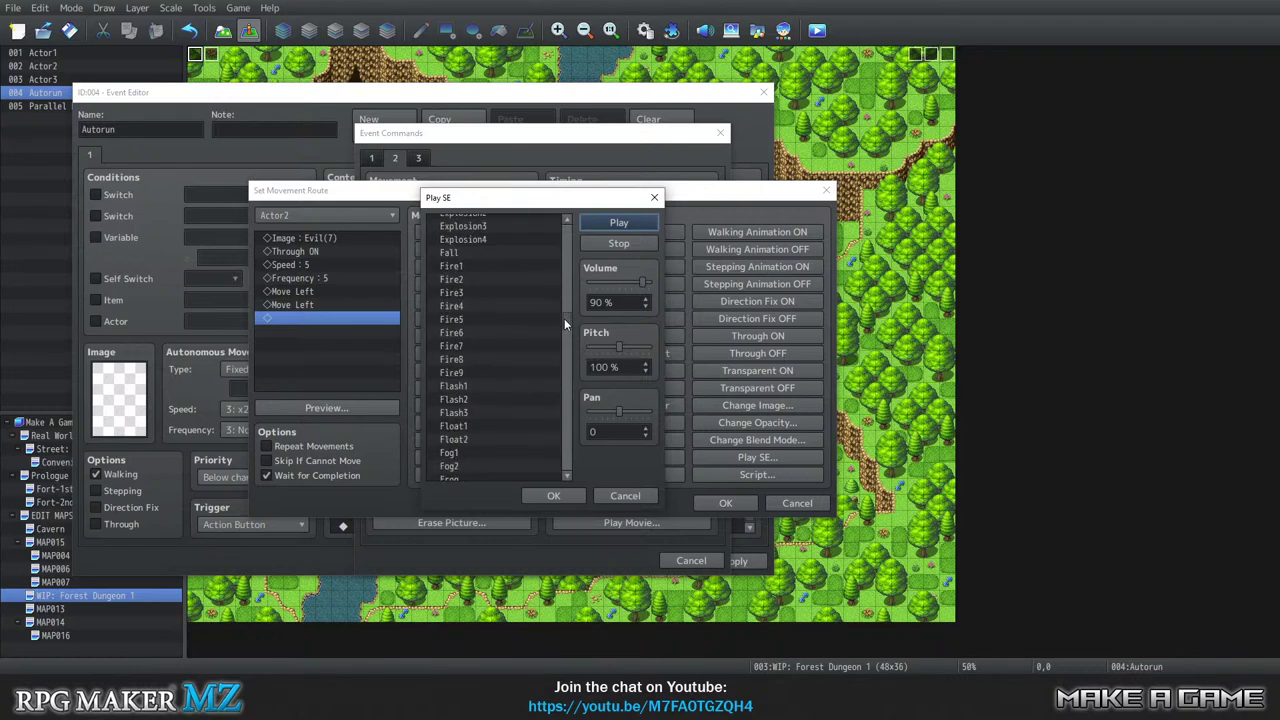
{"action": "left_click_drag", "start_coordinate": [564, 304], "coordinate": [559, 230]}
{"action": "scroll", "coordinate": [503, 296], "scroll_direction": "down", "scroll_amount": 6}
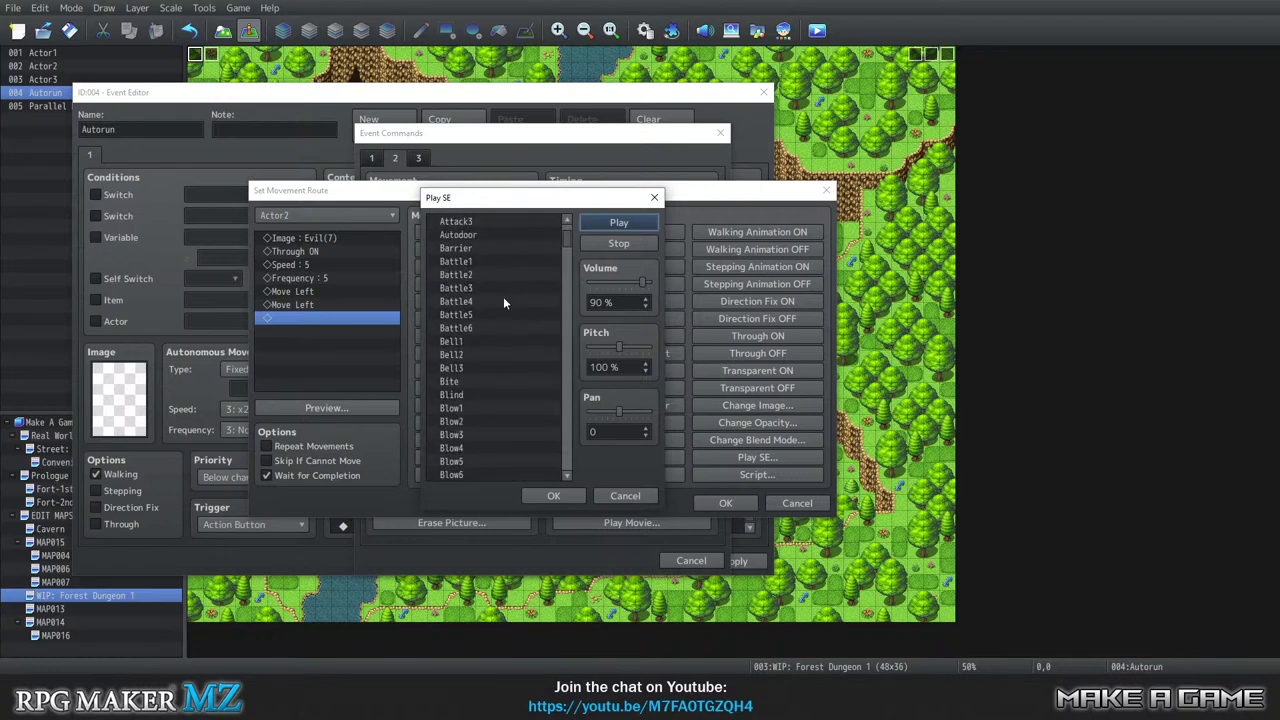
{"action": "left_click", "coordinate": [474, 248]}
{"action": "left_click", "coordinate": [618, 222]}
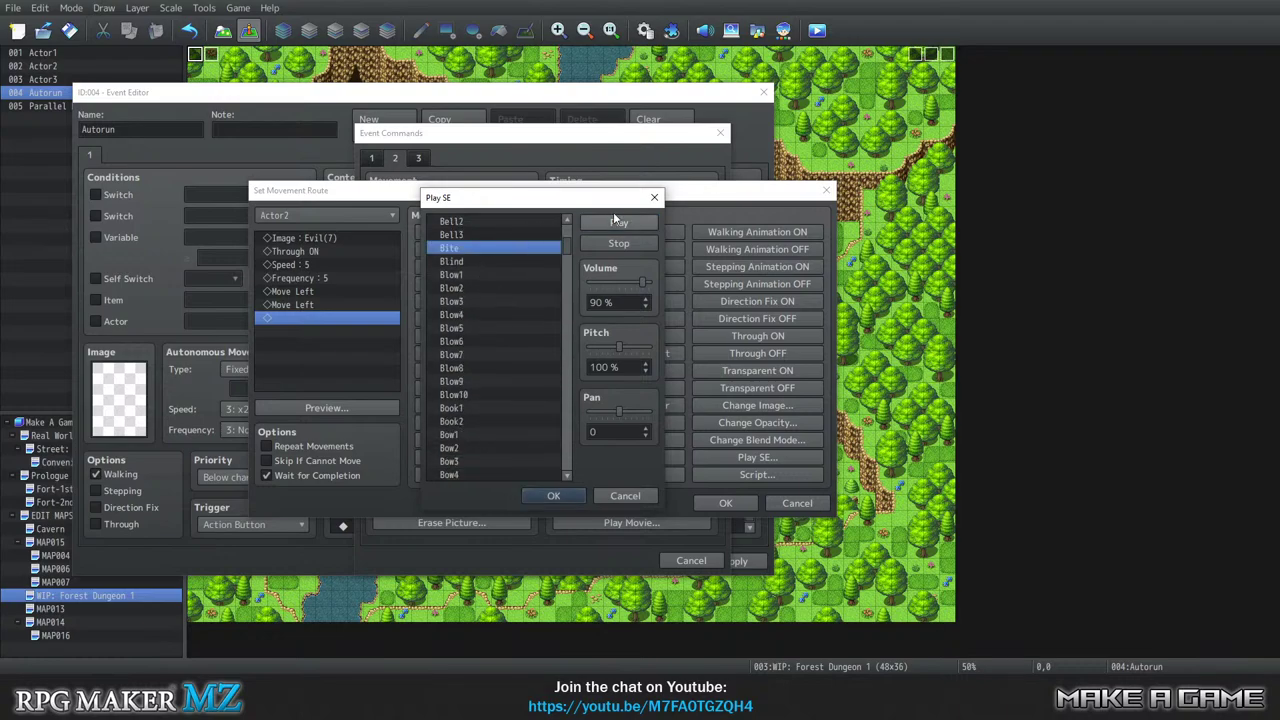
Lower the sound volume to 45 % and audition Attack1.
{"action": "left_click_drag", "start_coordinate": [564, 252], "coordinate": [563, 237]}
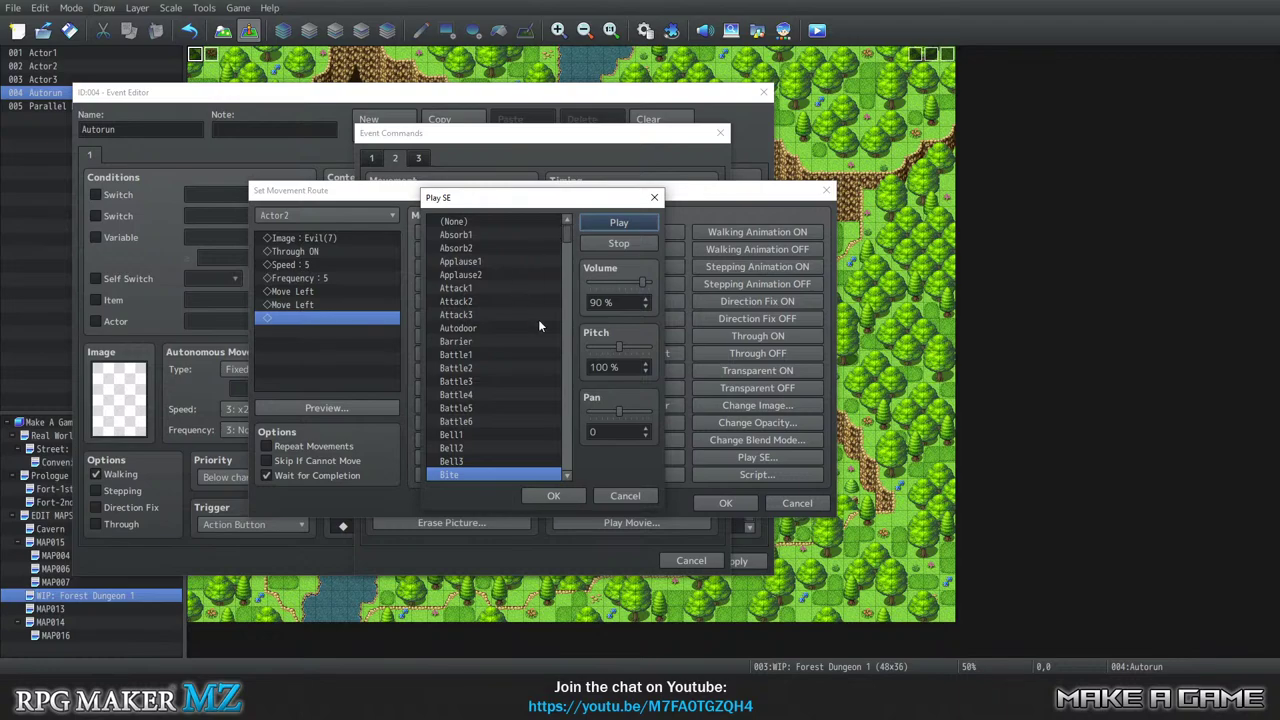
{"action": "left_click", "coordinate": [640, 283]}
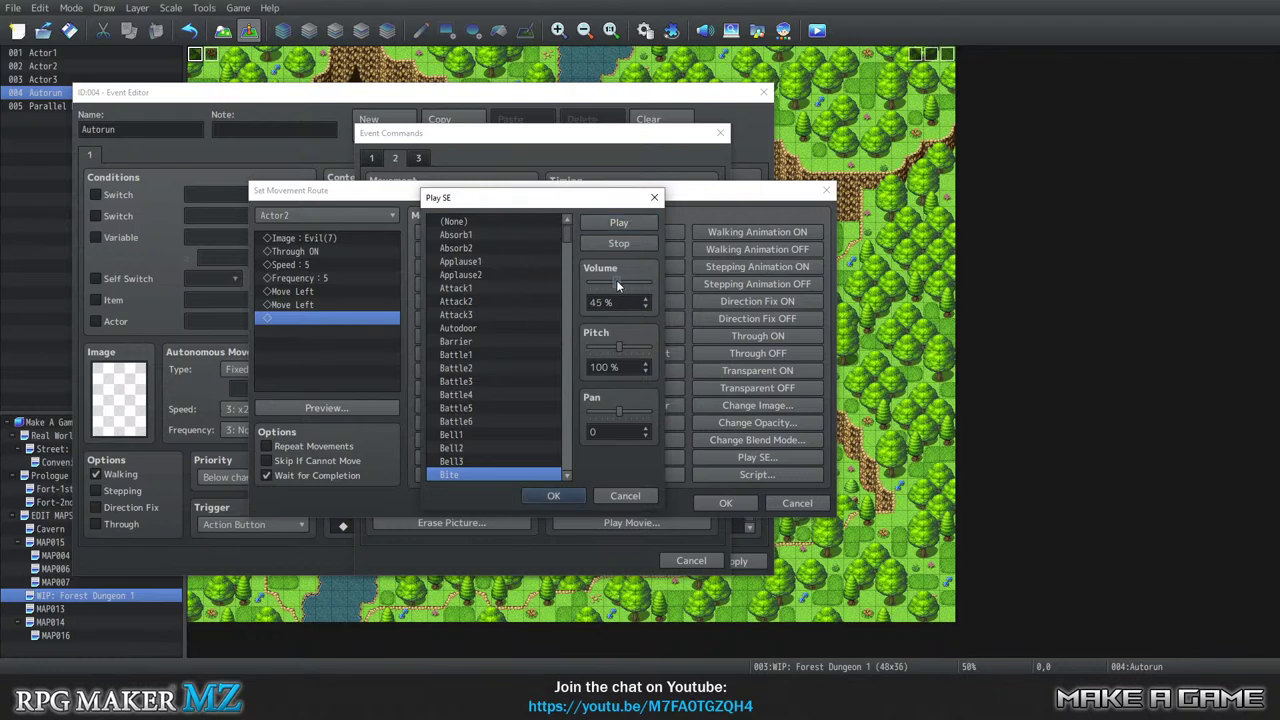
{"action": "left_click", "coordinate": [494, 290]}
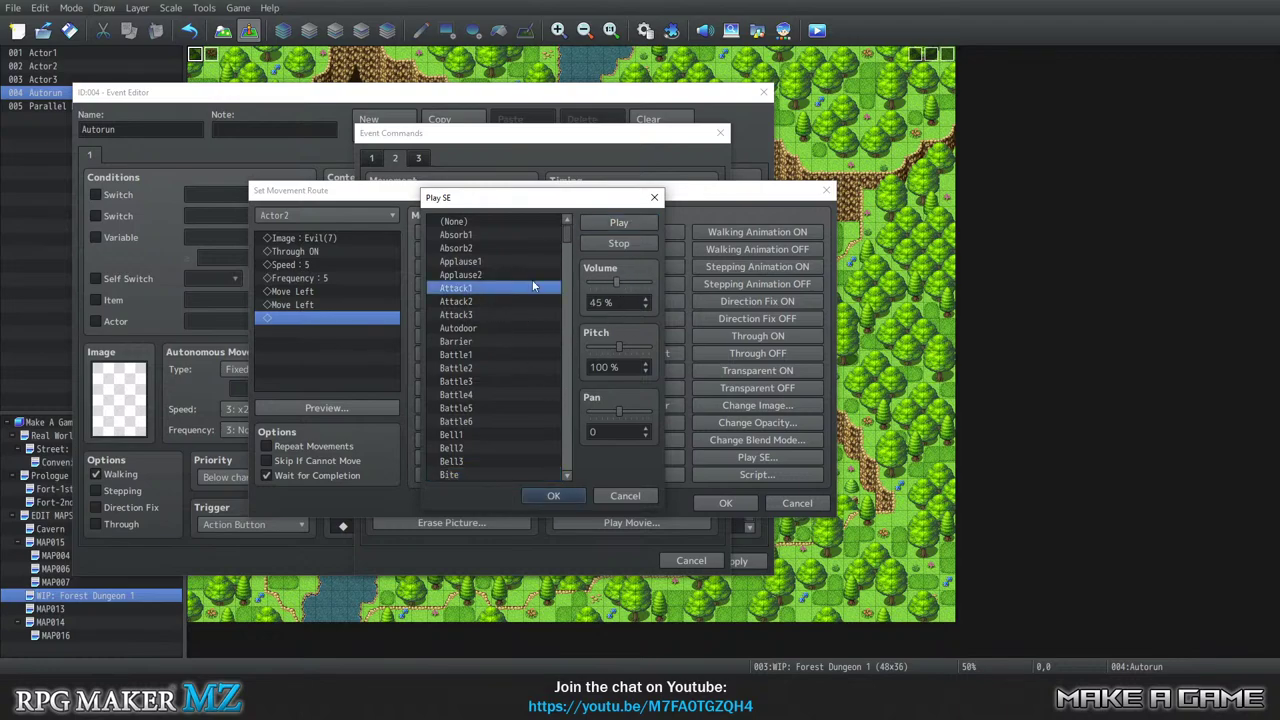
{"action": "left_click", "coordinate": [603, 225]}
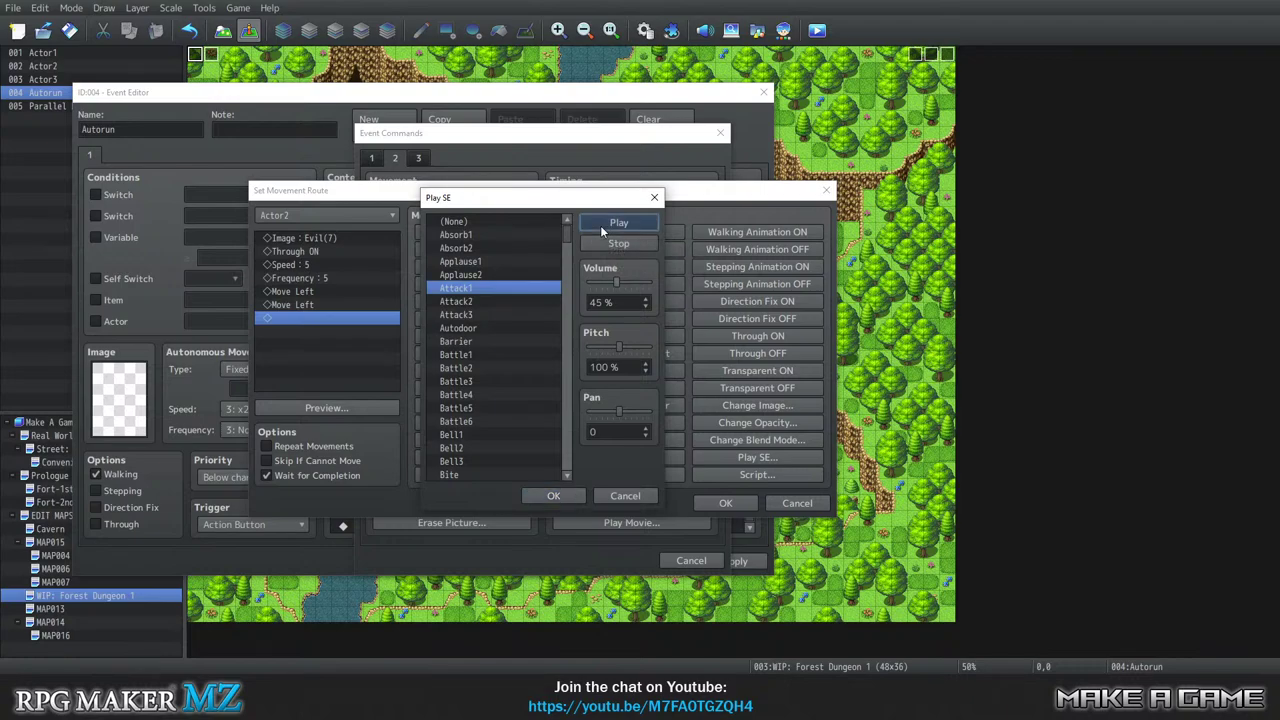
Add the Attack2 sound effect at 90 % volume to Actor2's route and confirm the movement route.
{"action": "scroll", "coordinate": [495, 300], "scroll_direction": "down", "scroll_amount": 2}
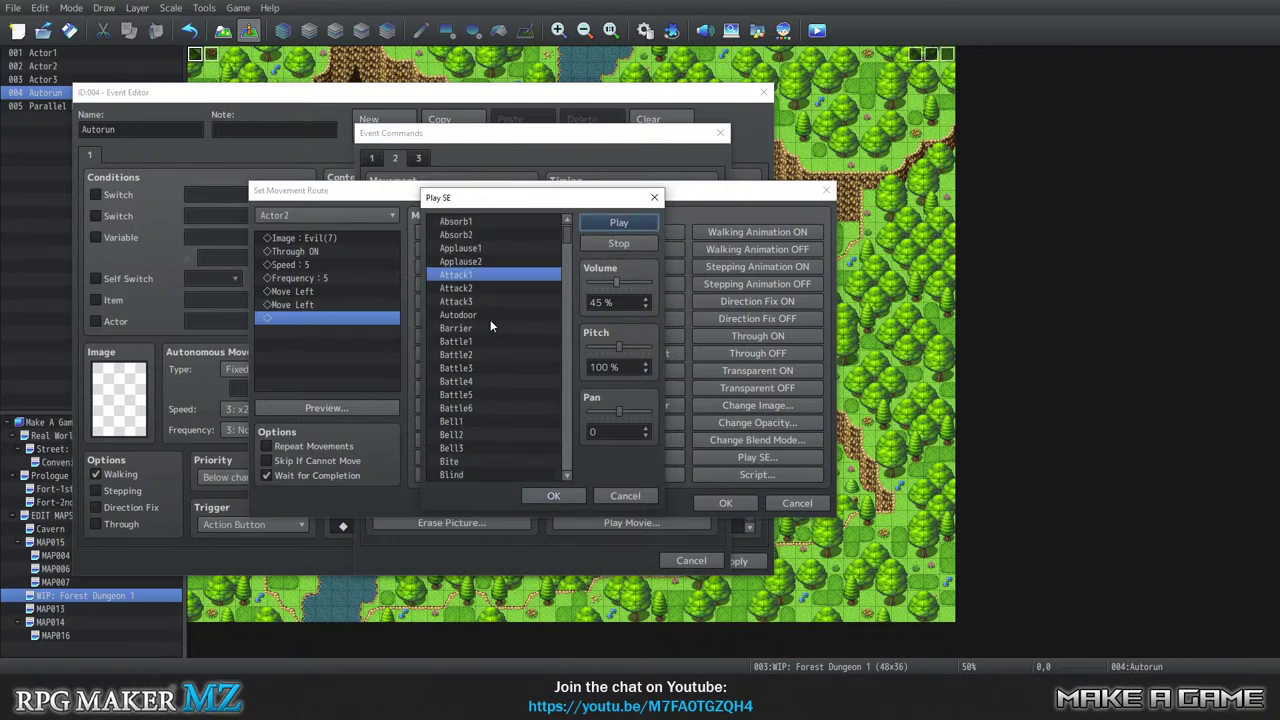
{"action": "left_click", "coordinate": [488, 248]}
{"action": "left_click", "coordinate": [596, 218]}
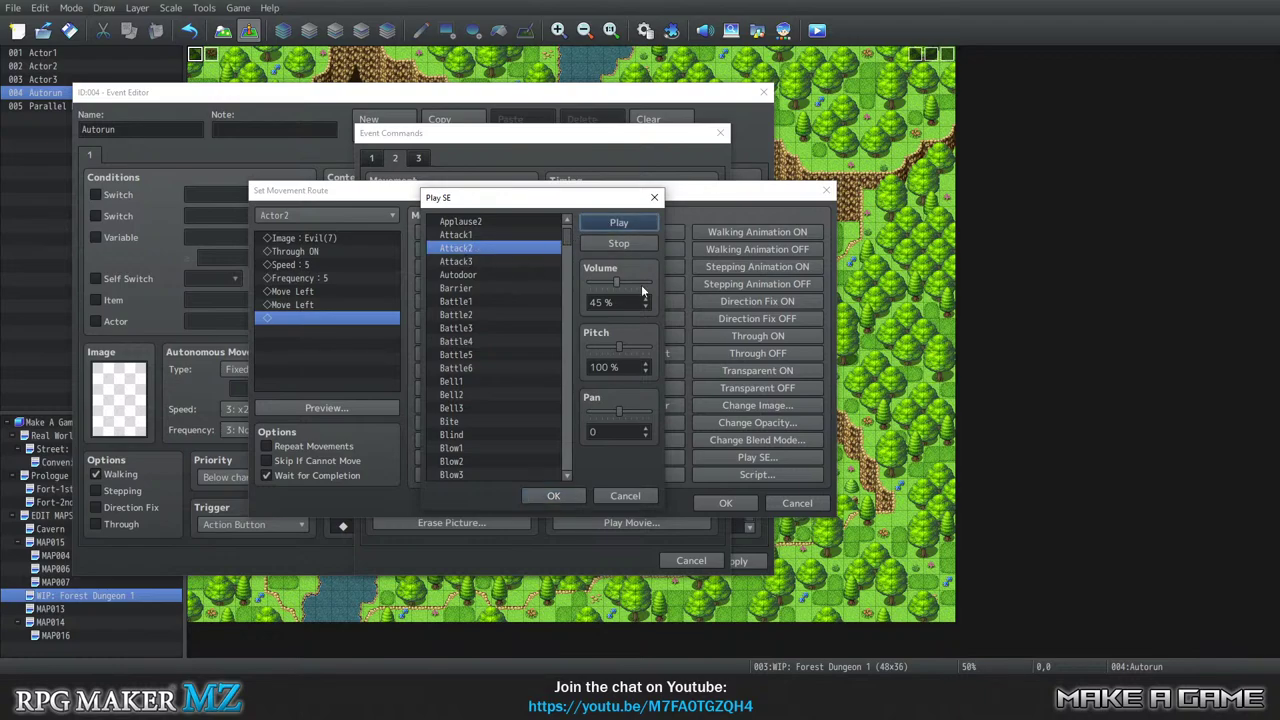
{"action": "left_click_drag", "start_coordinate": [615, 283], "coordinate": [633, 283]}
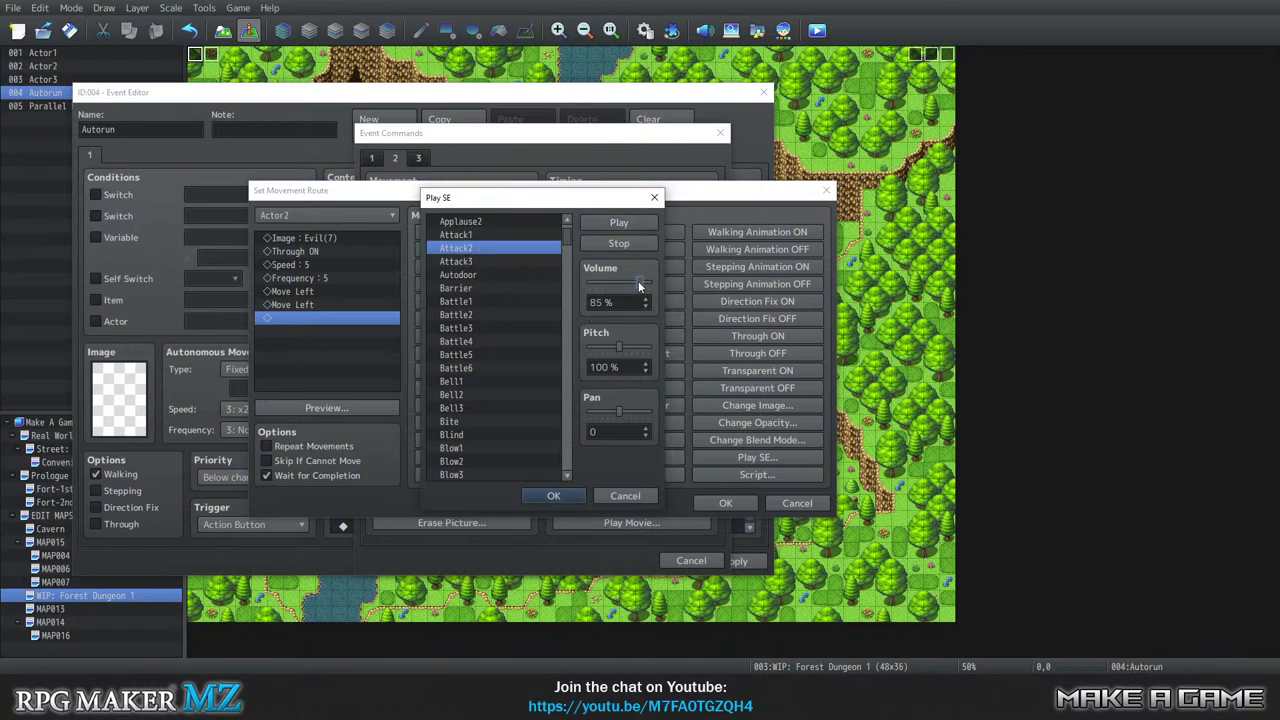
{"action": "left_click", "coordinate": [553, 496]}
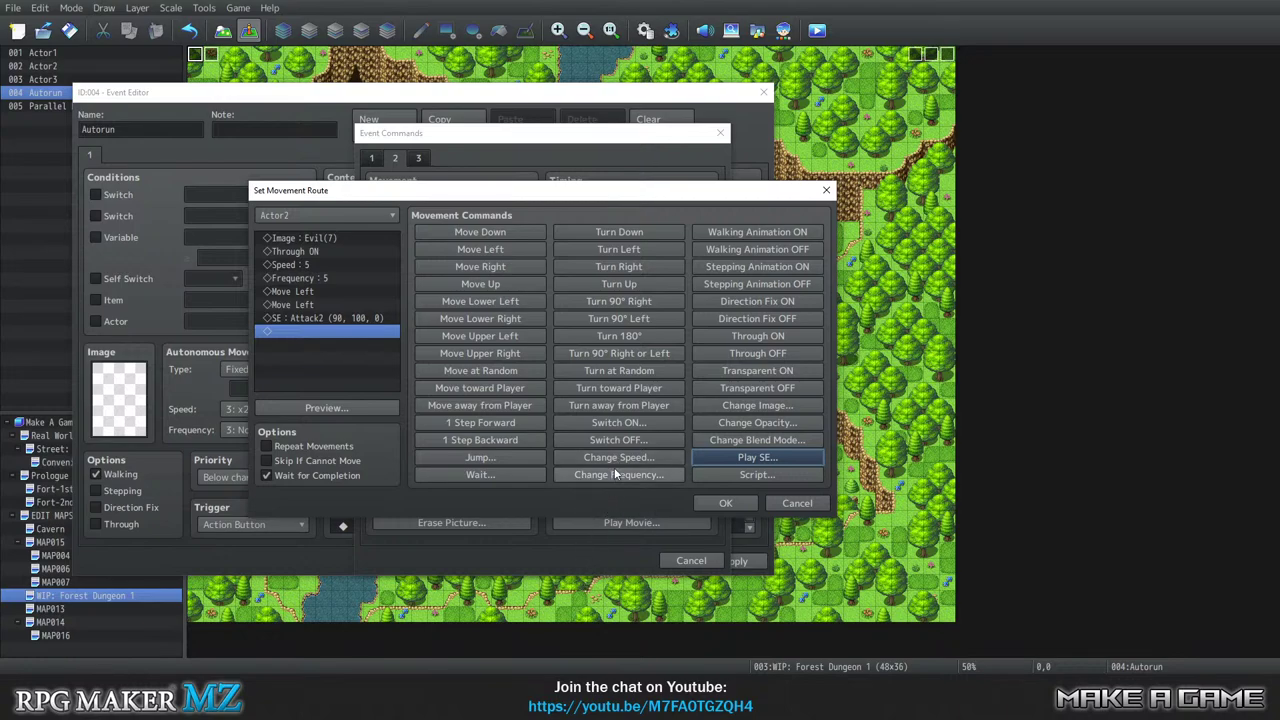
{"action": "left_click", "coordinate": [712, 504]}
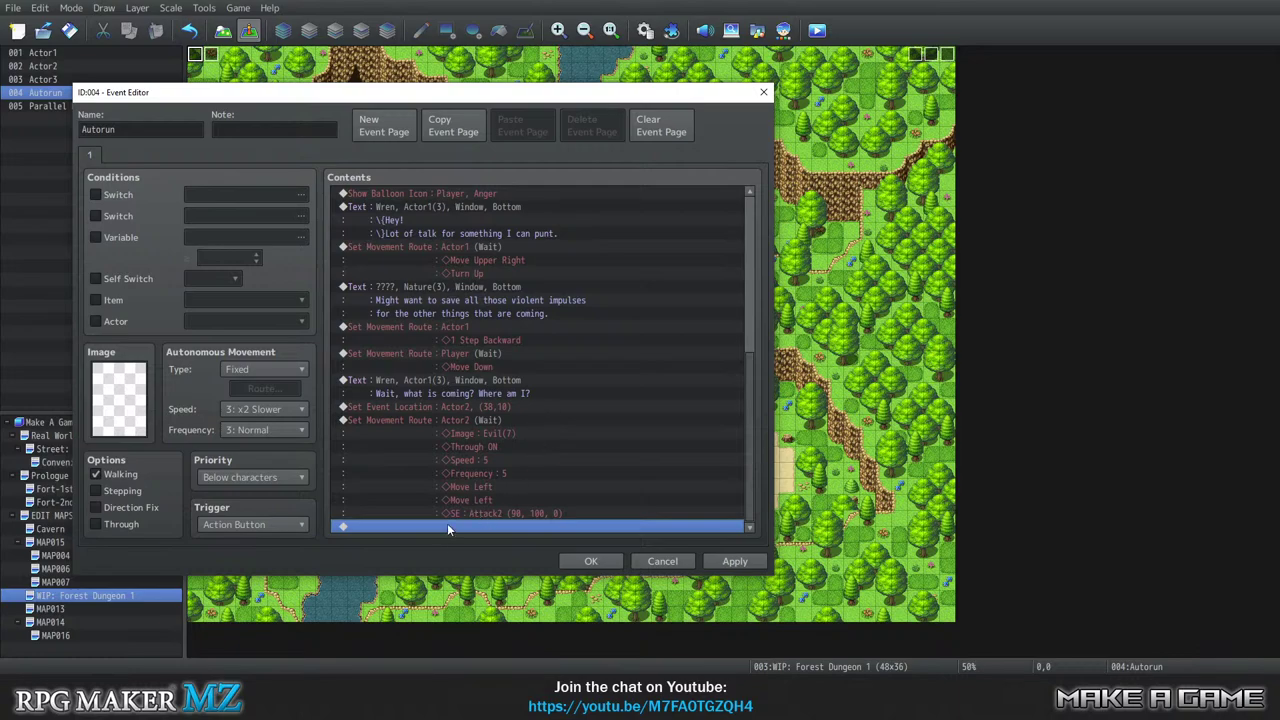
Insert a Show Text command after Actor2's route with the text "PLACEHOLDER TUTORIAL BATTLE HERE".
{"action": "double_click", "coordinate": [448, 527]}
{"action": "left_click", "coordinate": [371, 163]}
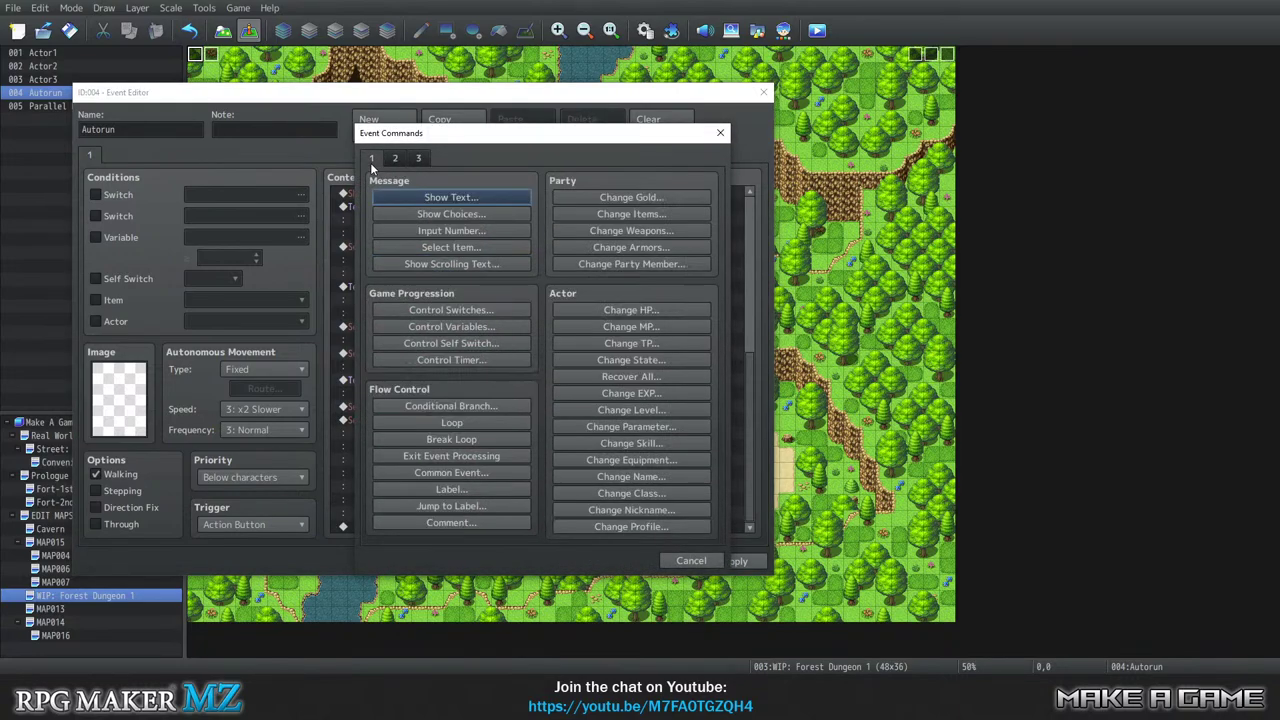
{"action": "left_click", "coordinate": [408, 195]}
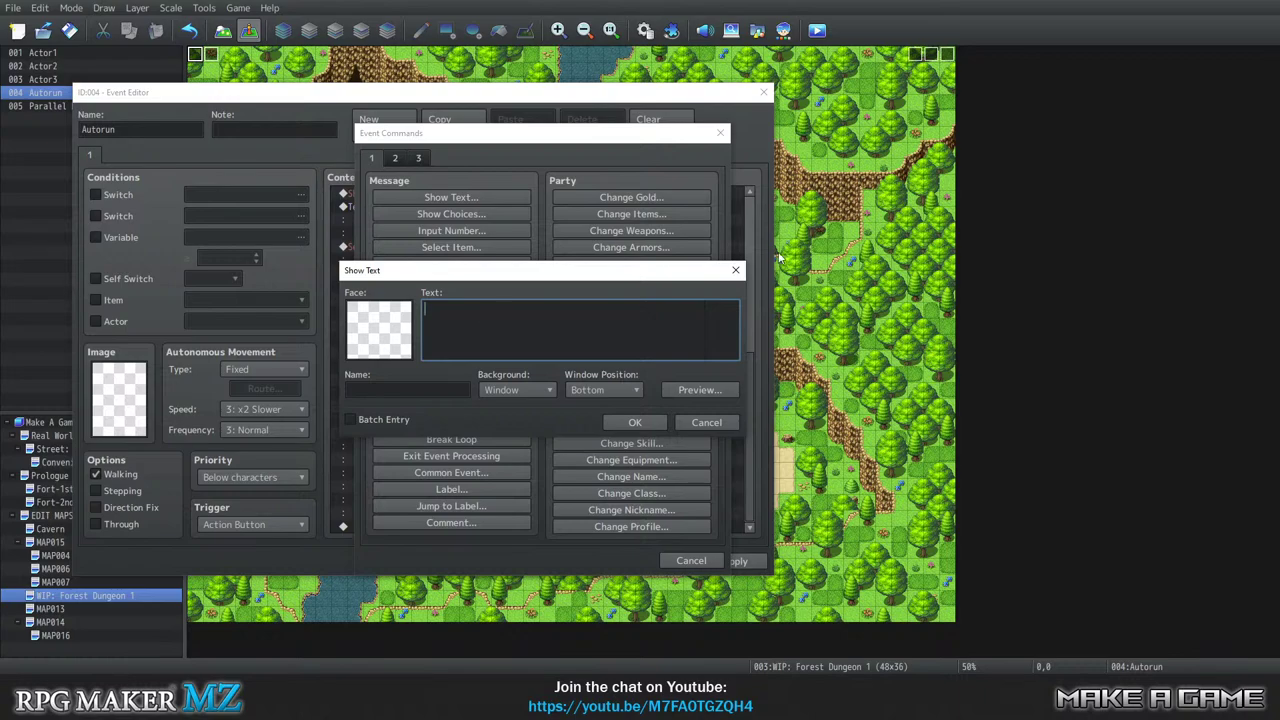
{"action": "type", "text": "PLACEHOLDER TUTORIAL BATT"}
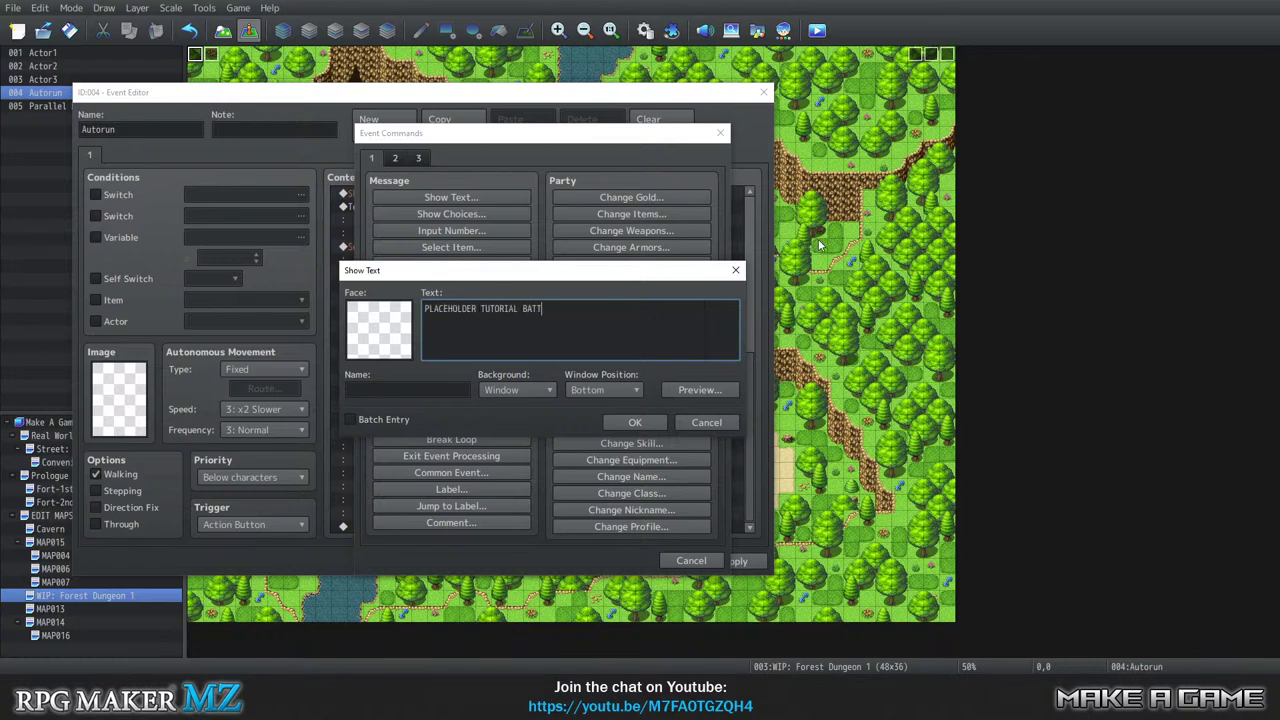
{"action": "type", "text": "LE HERE"}
Set the message's speaker name to "Mr Place Holder".
{"action": "left_click", "coordinate": [385, 390]}
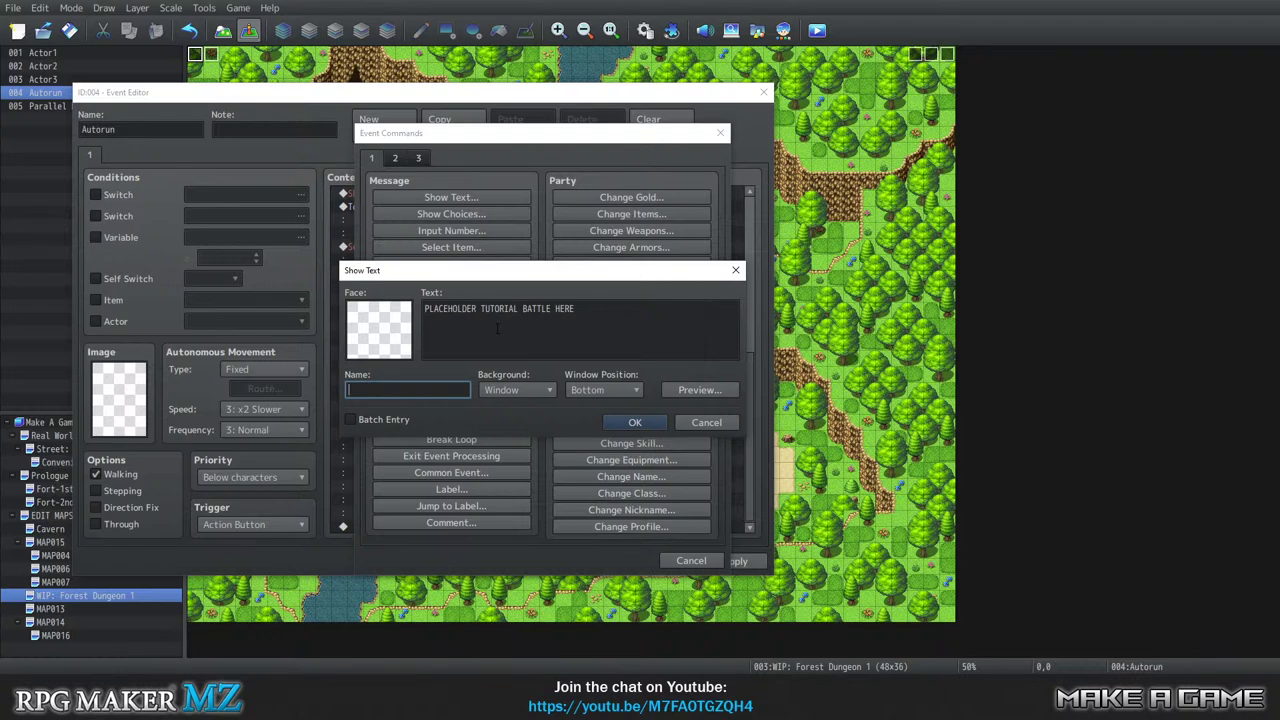
{"action": "type", "text": "Mr Palce"}
{"action": "key", "text": "BackSpace"}
{"action": "key", "text": "BackSpace"}
{"action": "key", "text": "BackSpace"}
{"action": "key", "text": "BackSpace"}
{"action": "type", "text": "lace Holder"}
Try the first Dominic portrait as the message's face image.
{"action": "double_click", "coordinate": [372, 318]}
{"action": "left_click", "coordinate": [390, 233]}
{"action": "left_click", "coordinate": [375, 247]}
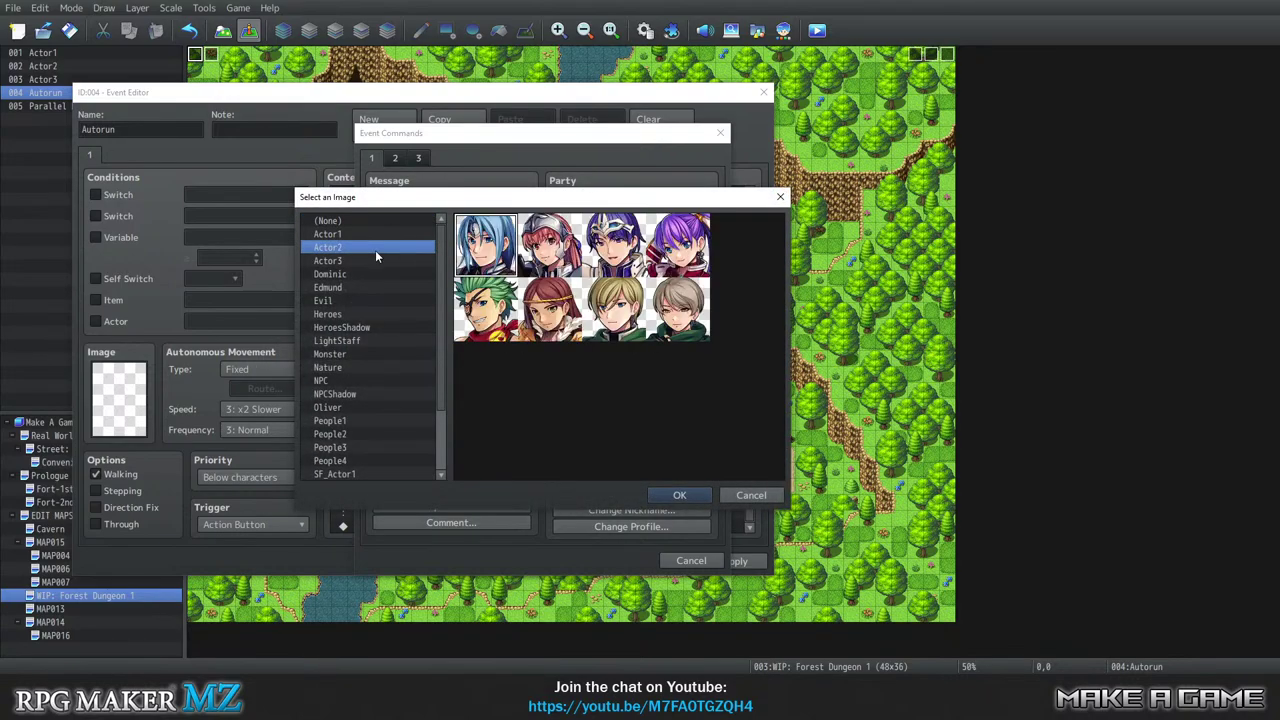
{"action": "left_click", "coordinate": [352, 260]}
{"action": "double_click", "coordinate": [359, 273]}
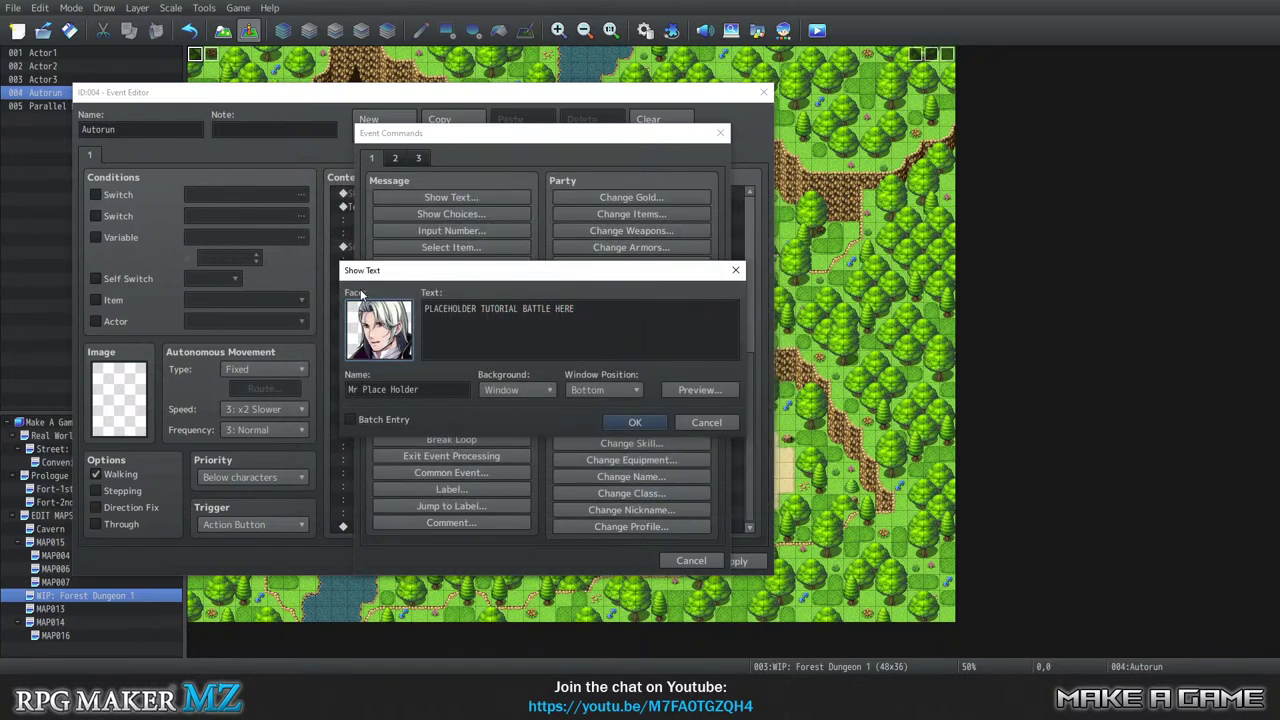
Reopen the face image selection and examine the face sheets from Heroes through Oliver for a different portrait.
{"action": "double_click", "coordinate": [372, 322]}
{"action": "scroll", "coordinate": [386, 320], "scroll_direction": "down", "scroll_amount": 1}
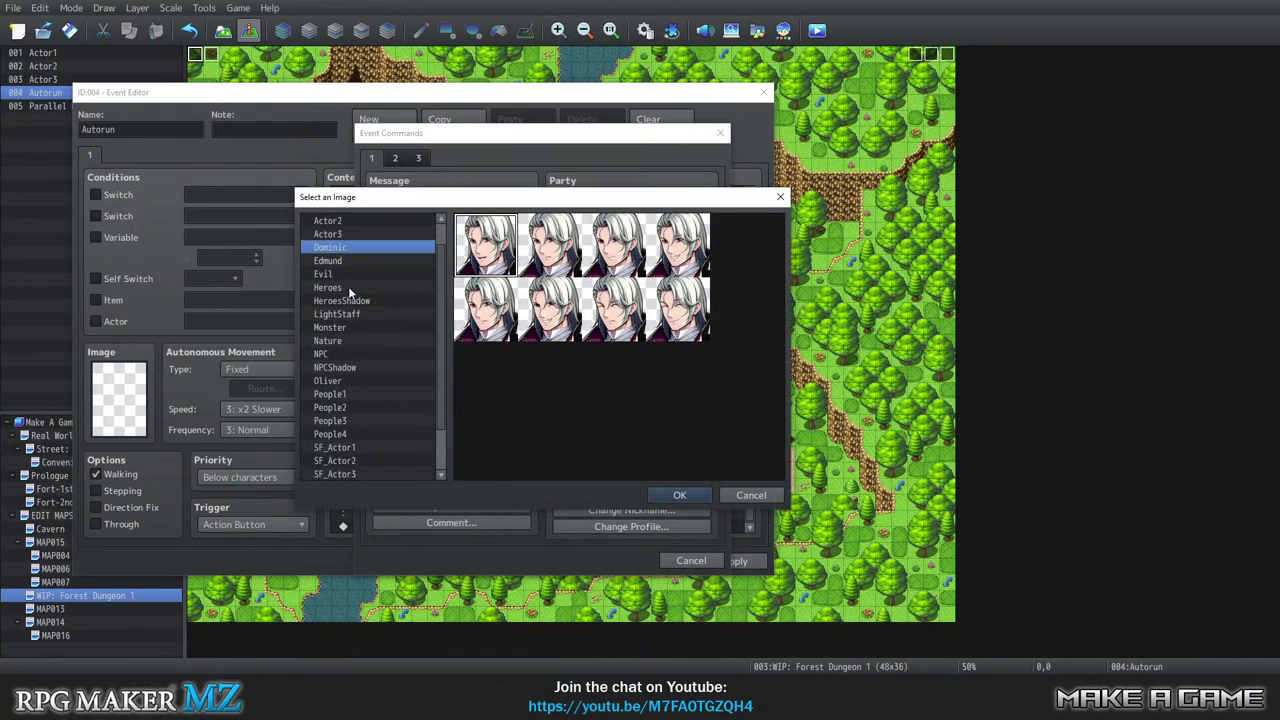
{"action": "left_click", "coordinate": [348, 287]}
{"action": "left_click", "coordinate": [356, 301]}
{"action": "left_click", "coordinate": [341, 329]}
{"action": "left_click", "coordinate": [343, 315]}
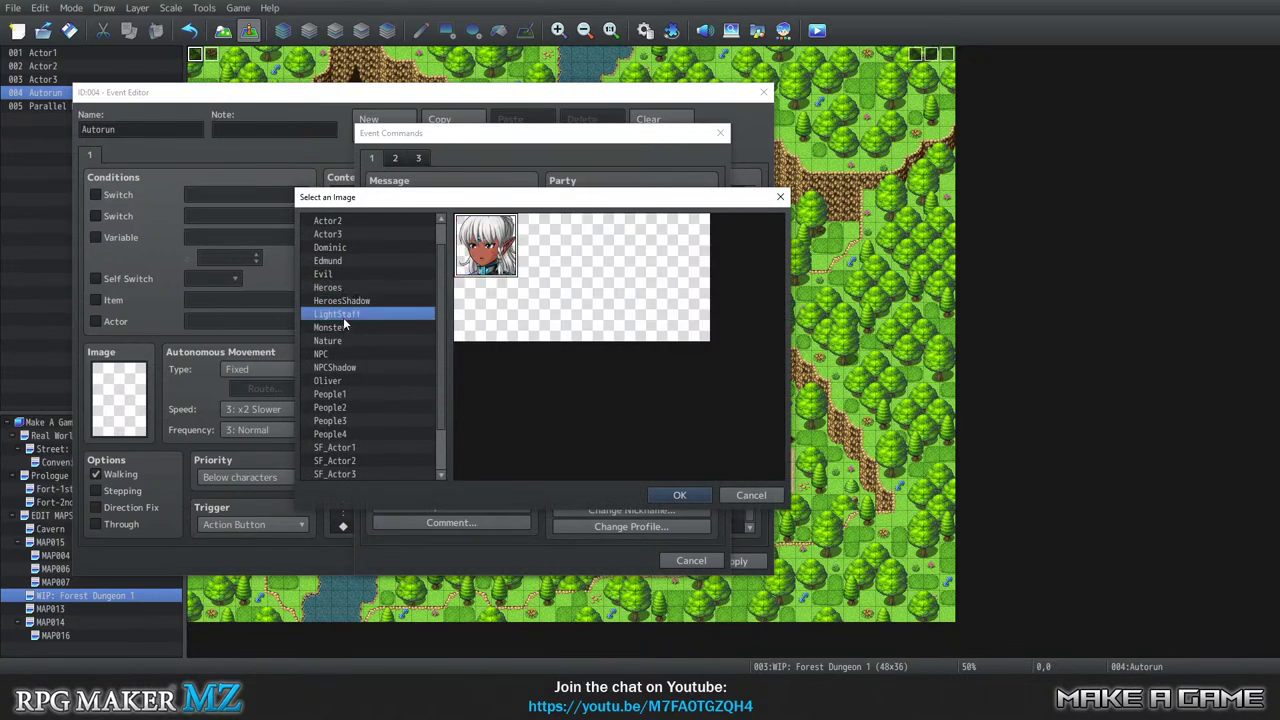
{"action": "left_click", "coordinate": [344, 328]}
{"action": "left_click", "coordinate": [343, 341]}
{"action": "left_click", "coordinate": [334, 355]}
{"action": "left_click", "coordinate": [340, 367]}
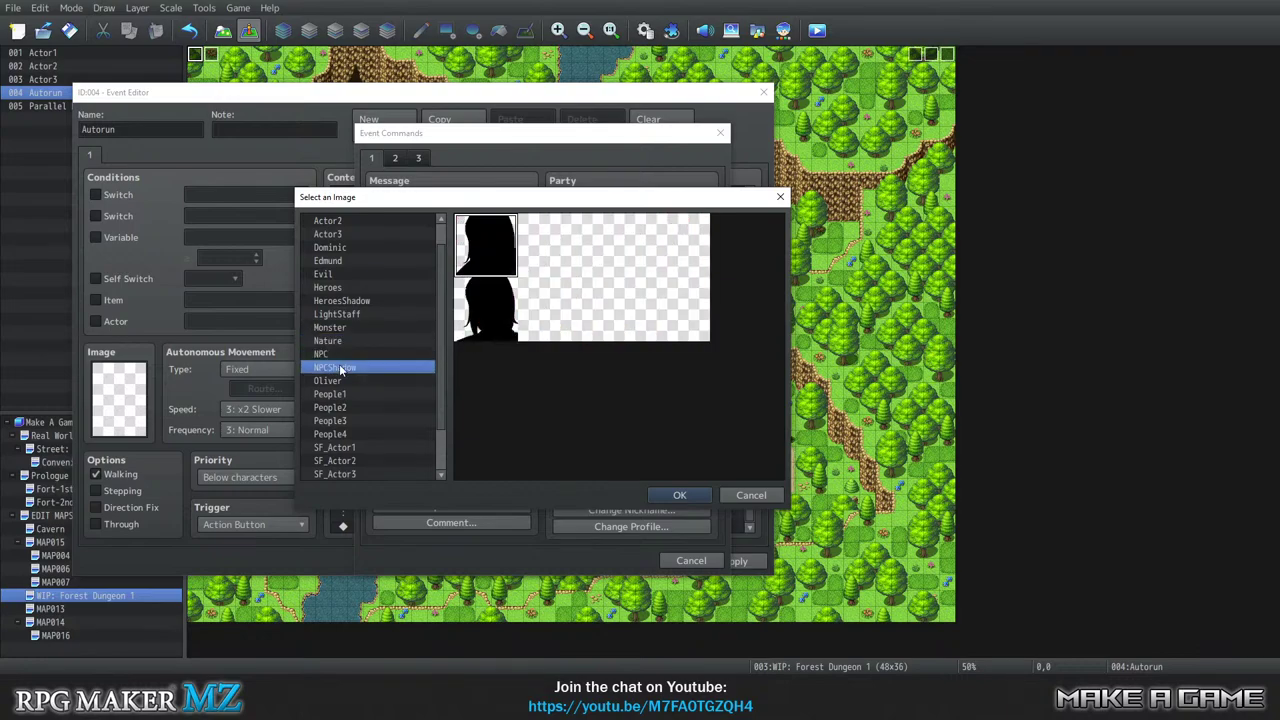
{"action": "left_click", "coordinate": [345, 381]}
Compare the SF face sheets, set the face to the first SF_Actor3 portrait, and confirm the placeholder message.
{"action": "scroll", "coordinate": [394, 415], "scroll_direction": "down", "scroll_amount": 2}
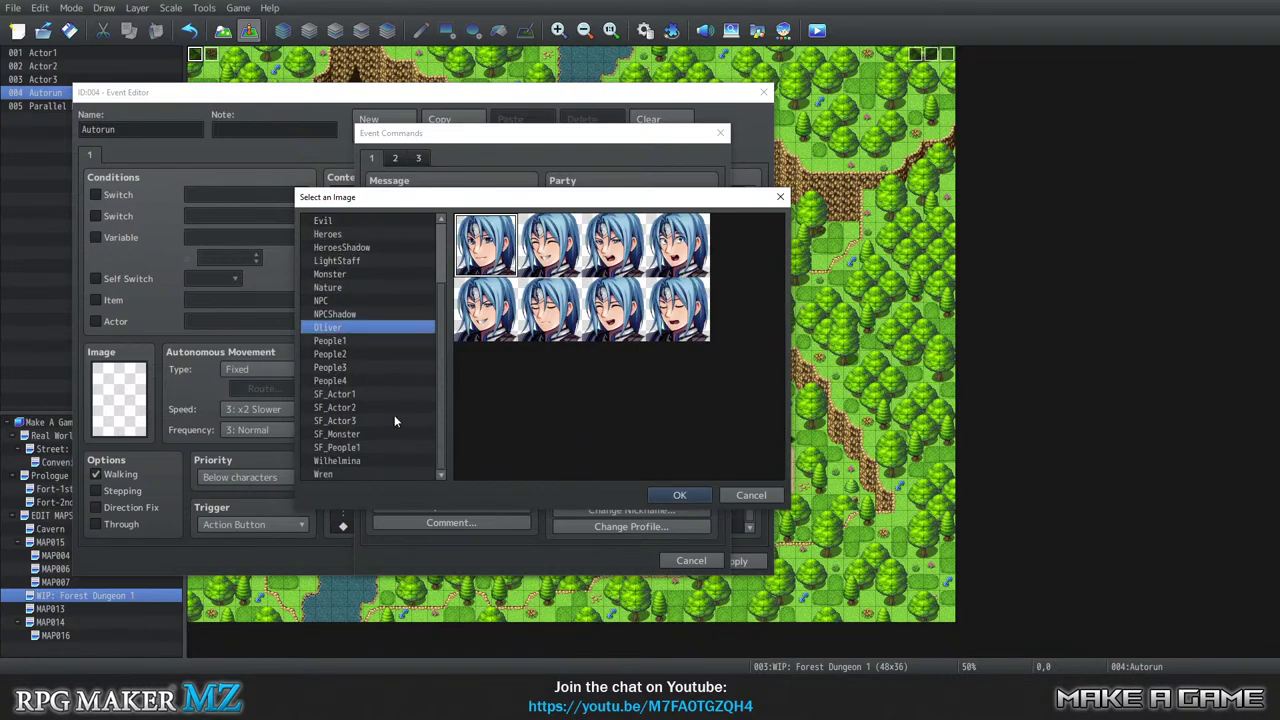
{"action": "left_click", "coordinate": [328, 399]}
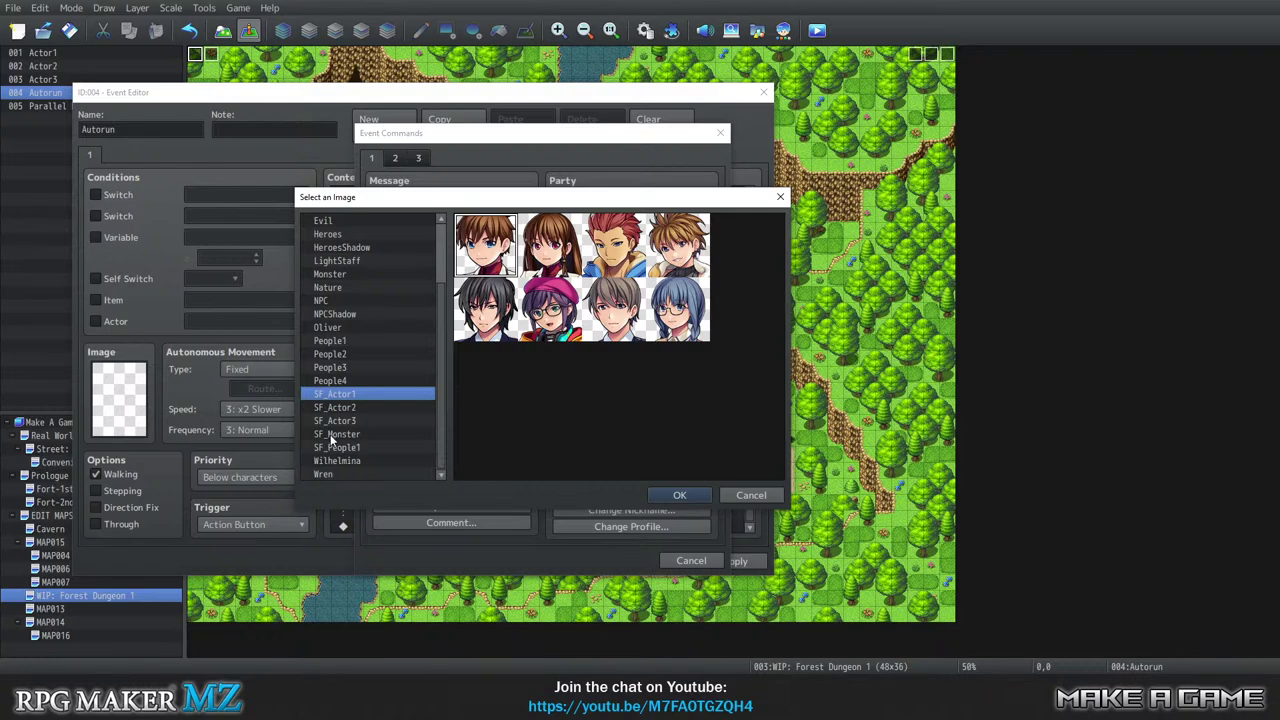
{"action": "left_click", "coordinate": [343, 408]}
{"action": "left_click", "coordinate": [343, 421]}
{"action": "left_click", "coordinate": [341, 436]}
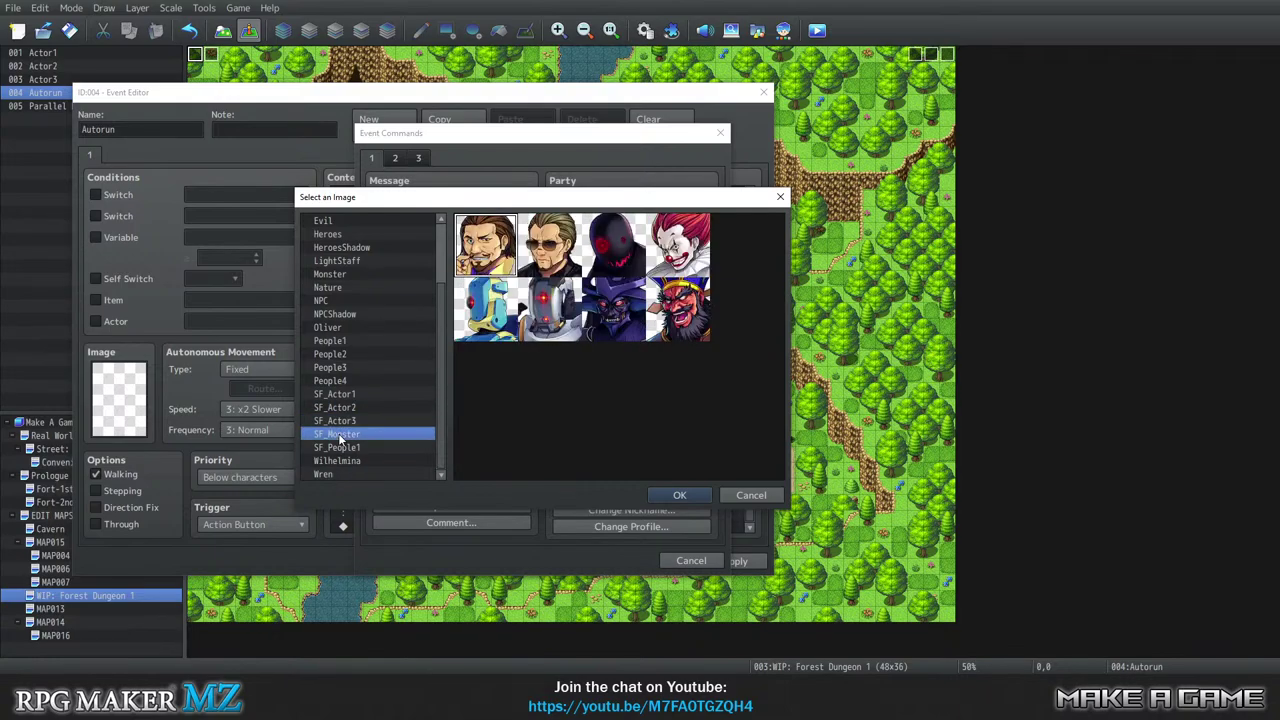
{"action": "left_click", "coordinate": [338, 461]}
{"action": "left_click", "coordinate": [338, 421]}
{"action": "left_click", "coordinate": [343, 409]}
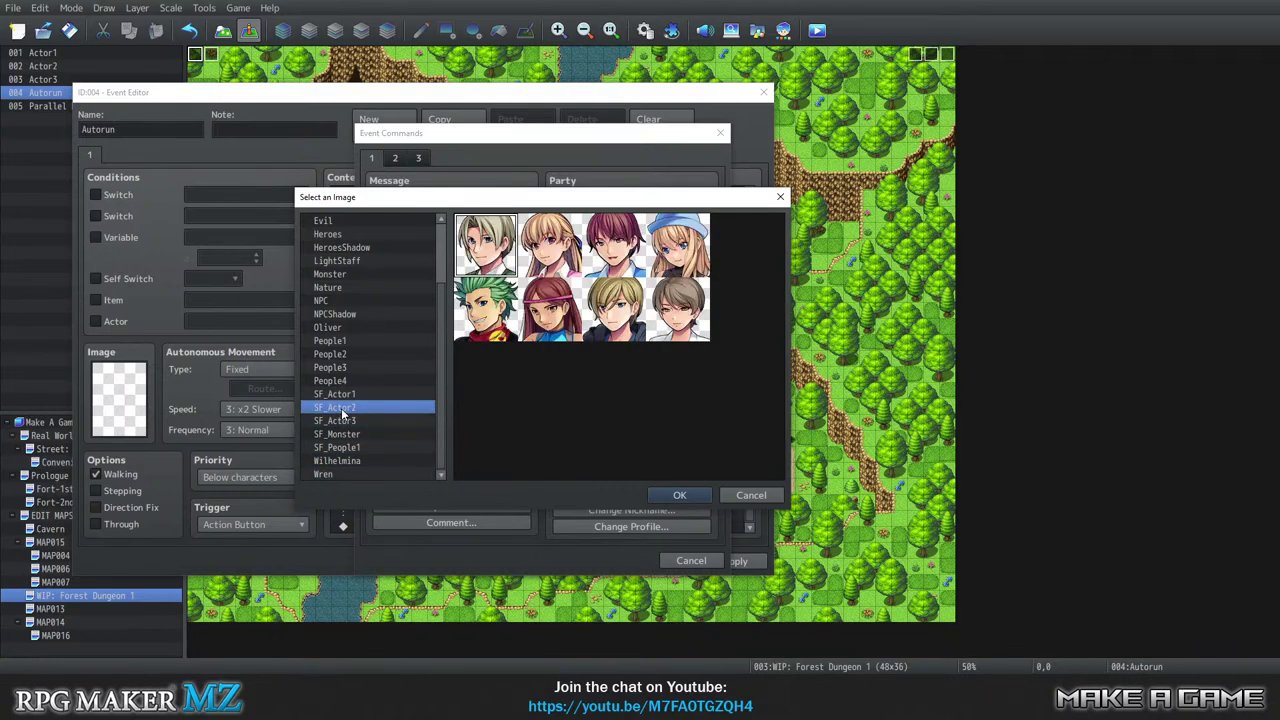
{"action": "left_click", "coordinate": [345, 434]}
{"action": "left_click", "coordinate": [341, 419]}
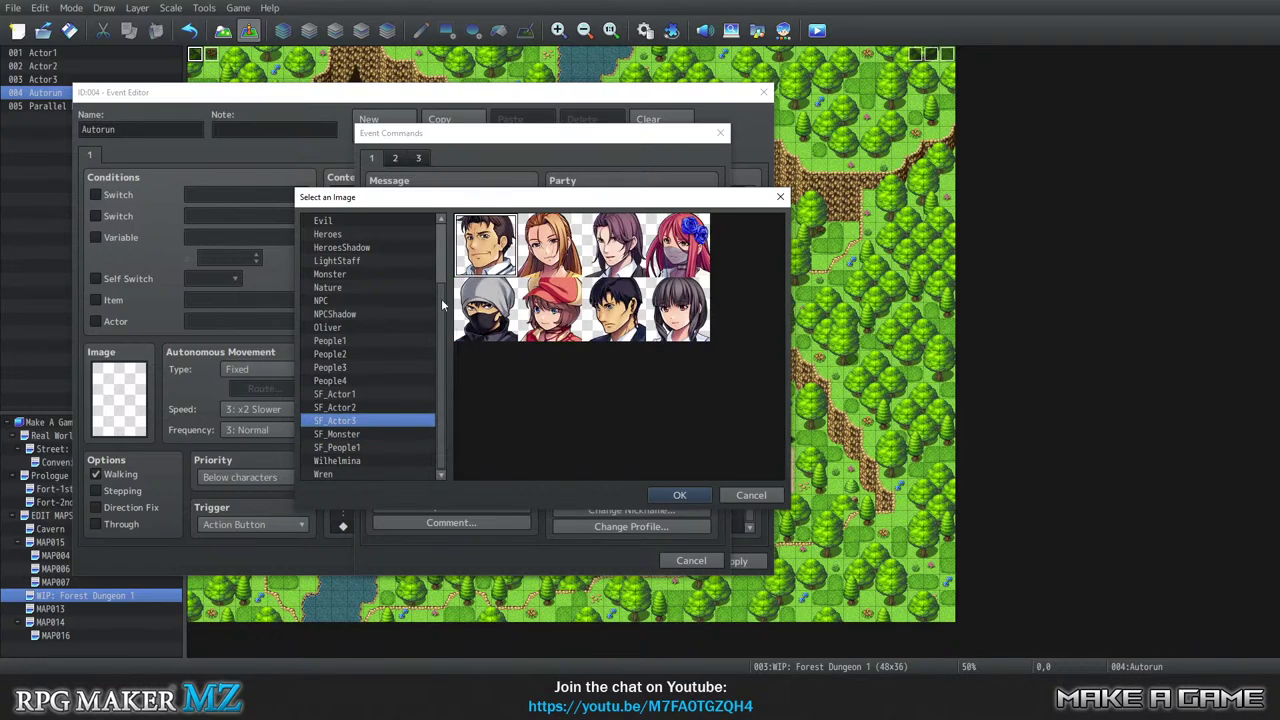
{"action": "left_click", "coordinate": [680, 495]}
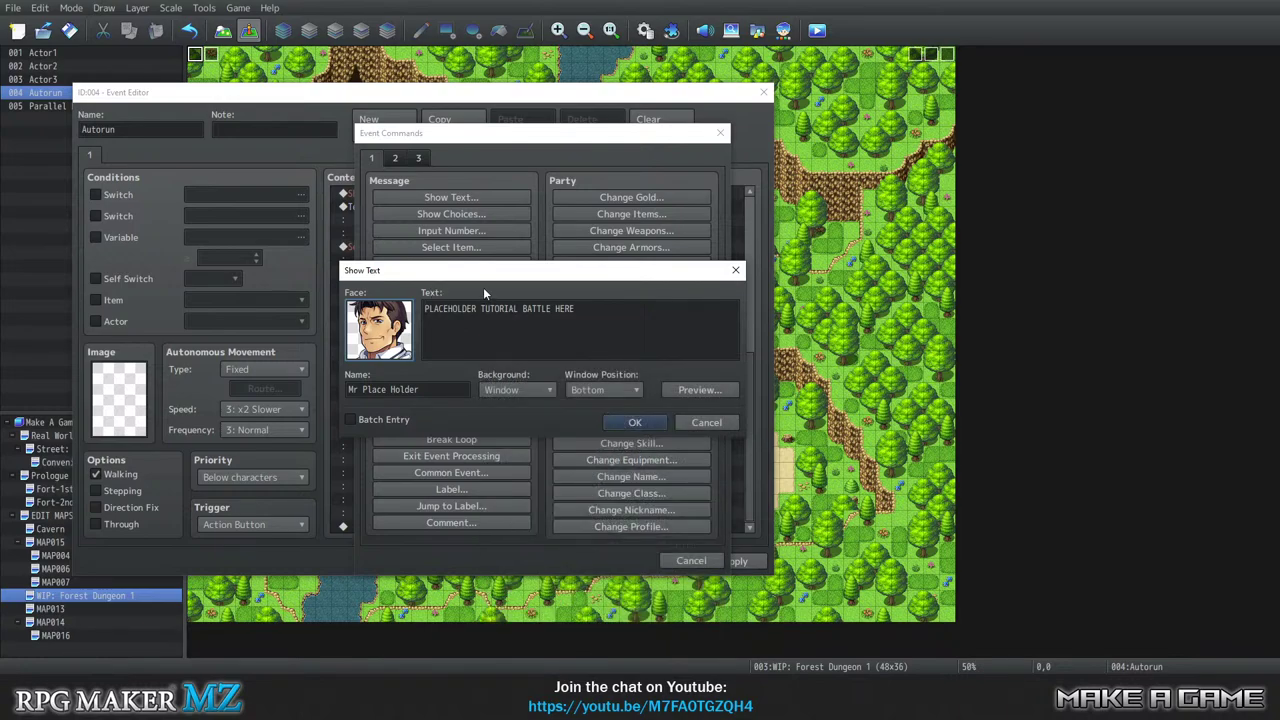
{"action": "mouse_move", "coordinate": [484, 288]}
{"action": "left_click", "coordinate": [618, 421]}
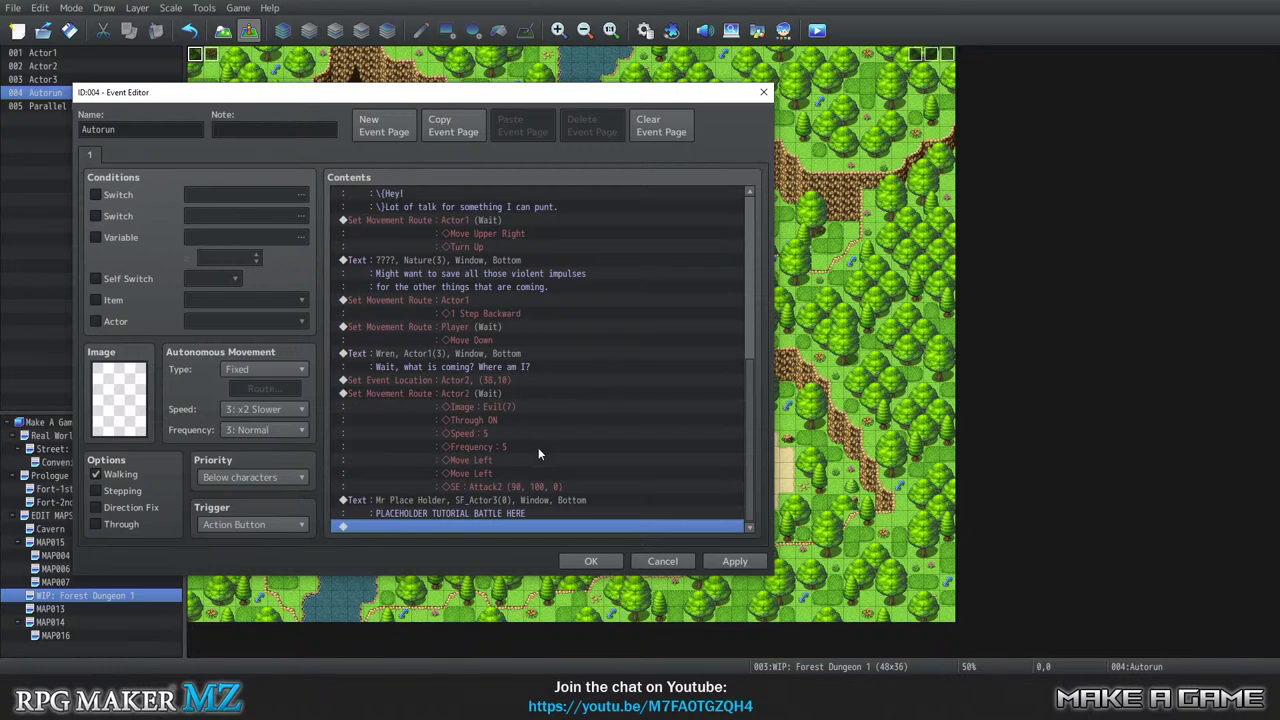
{"action": "double_click", "coordinate": [432, 527]}
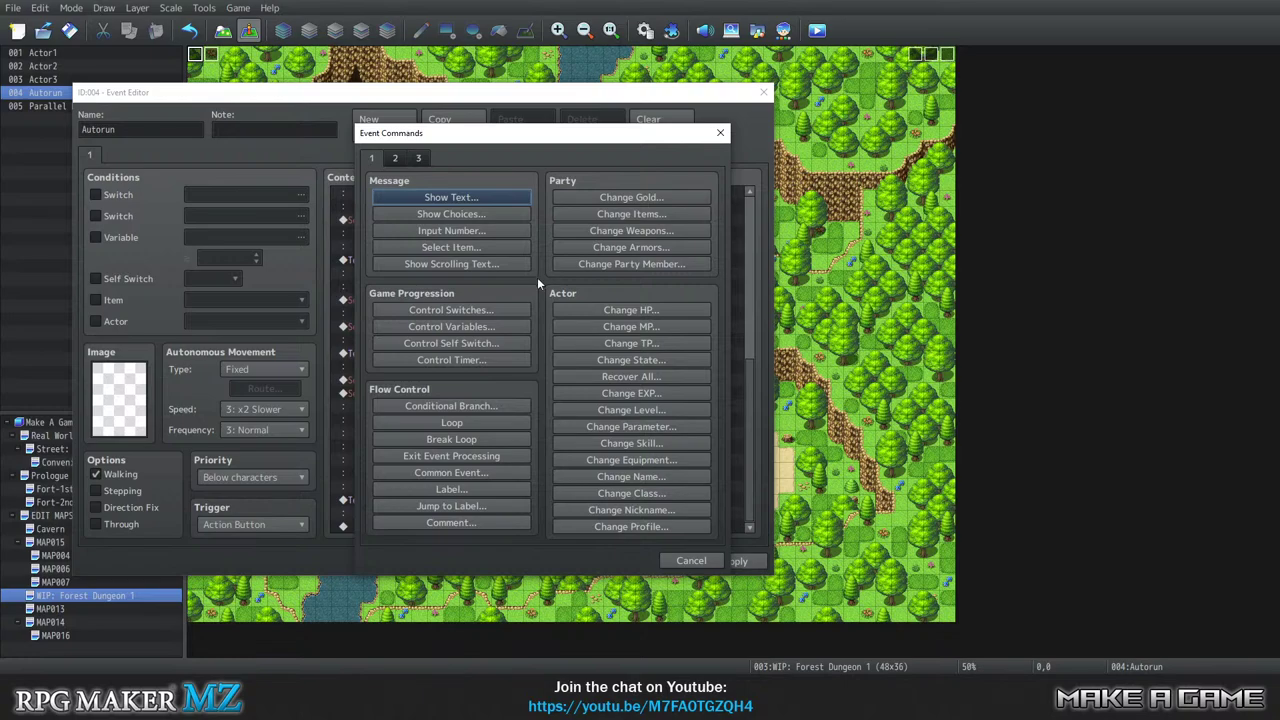
{"action": "left_click", "coordinate": [386, 159]}
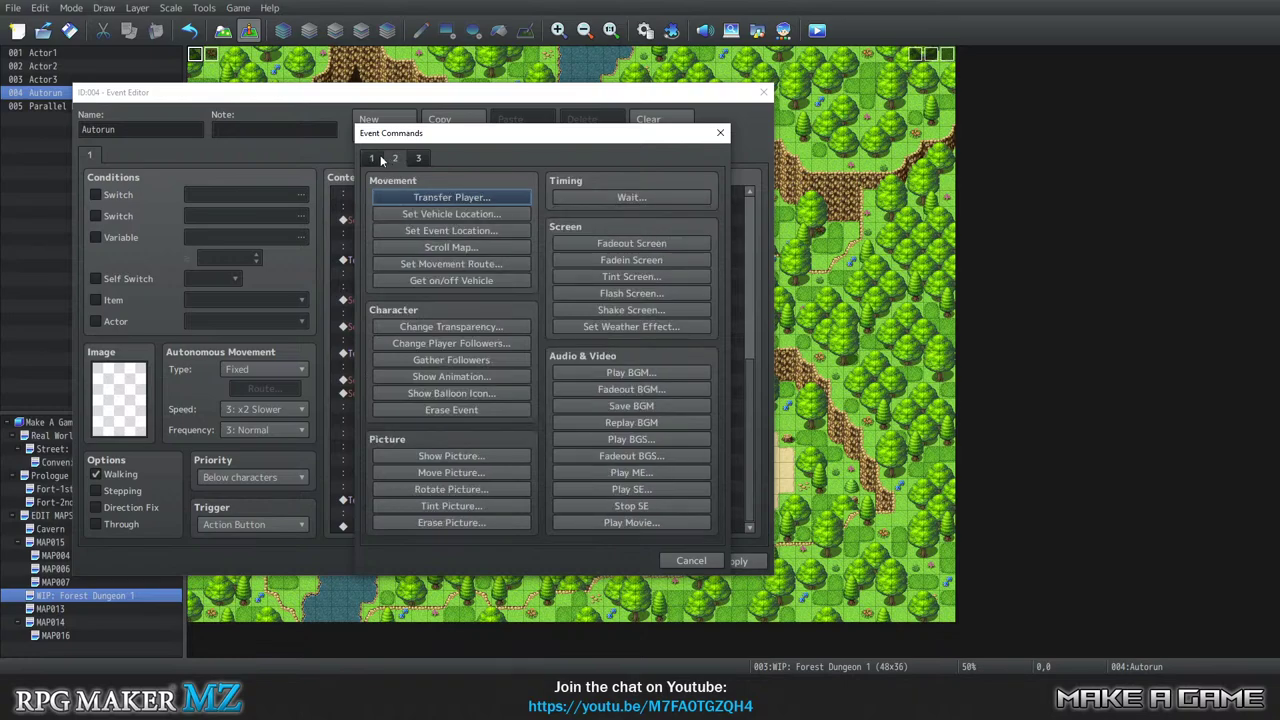
{"action": "left_click", "coordinate": [376, 159]}
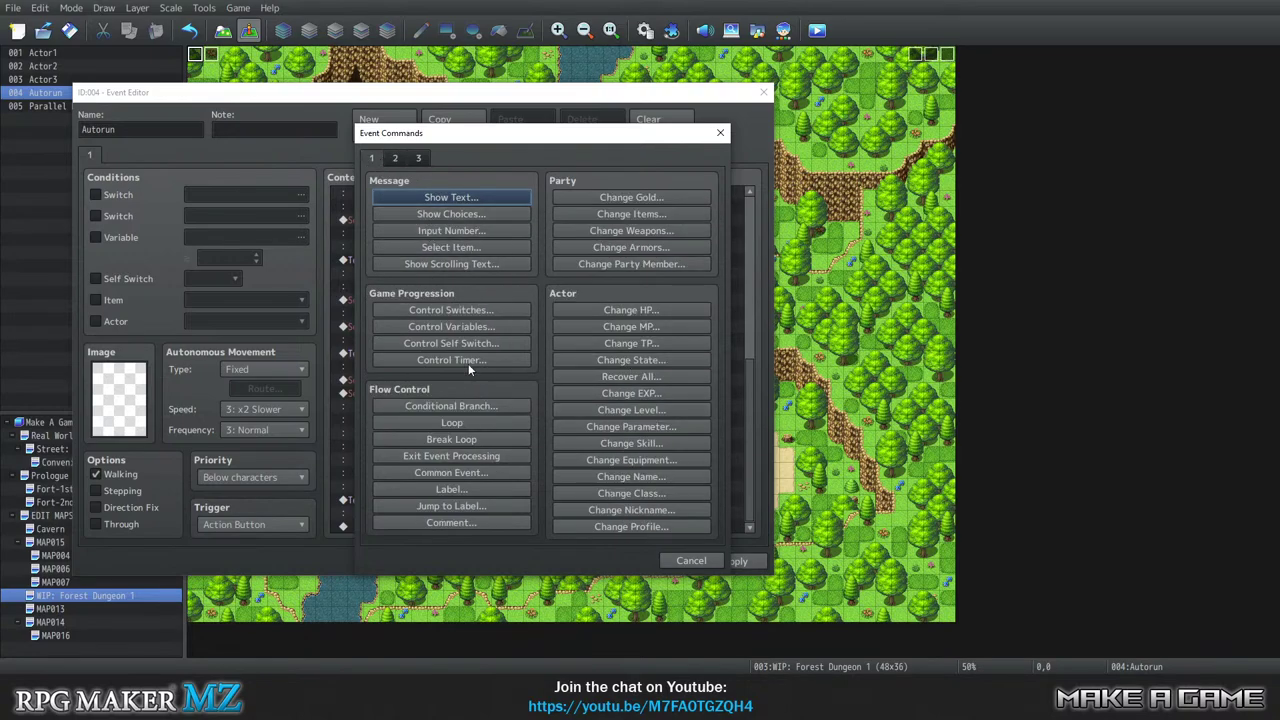
{"action": "left_click", "coordinate": [395, 159]}
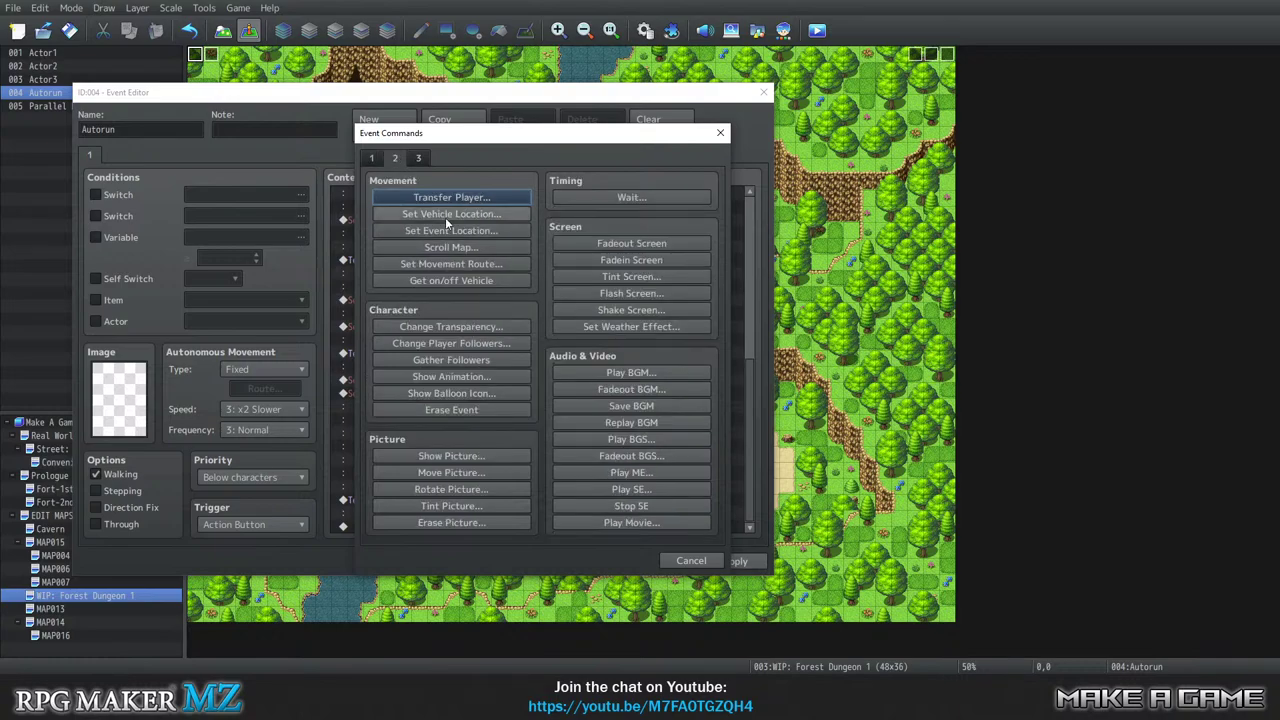
{"action": "left_click", "coordinate": [372, 158]}
{"action": "left_click", "coordinate": [402, 159]}
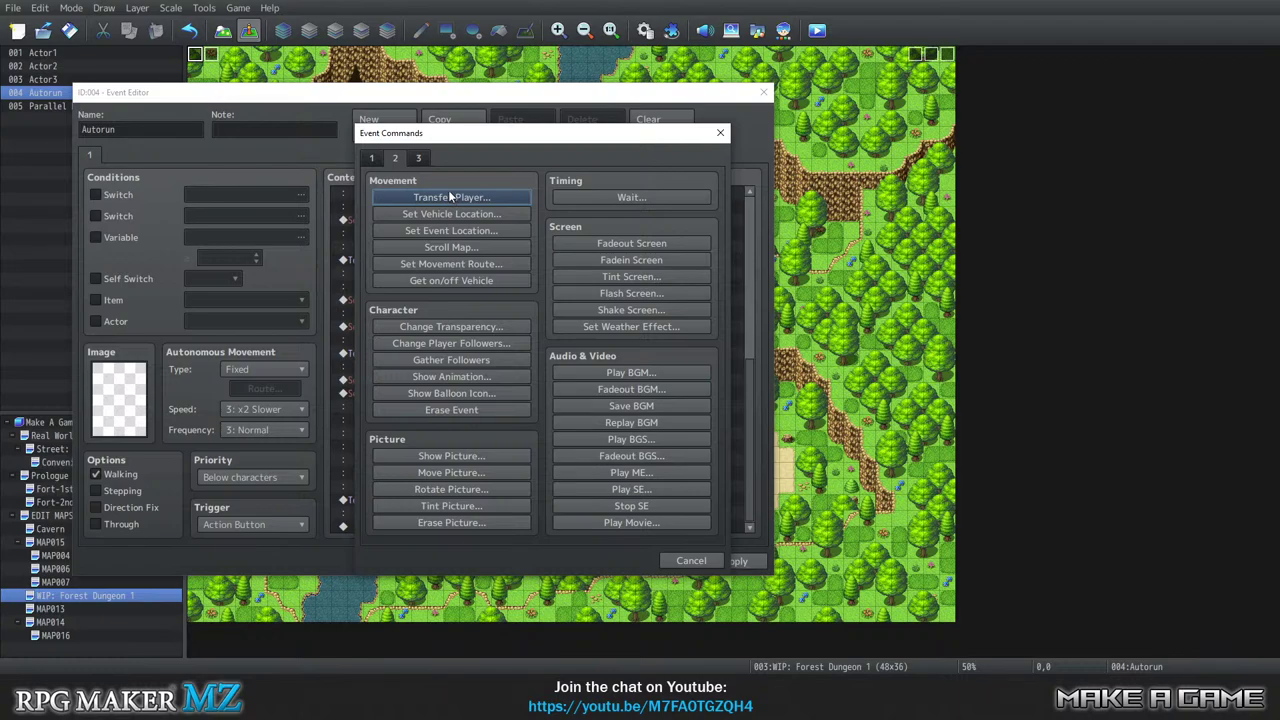
{"action": "left_click", "coordinate": [376, 157]}
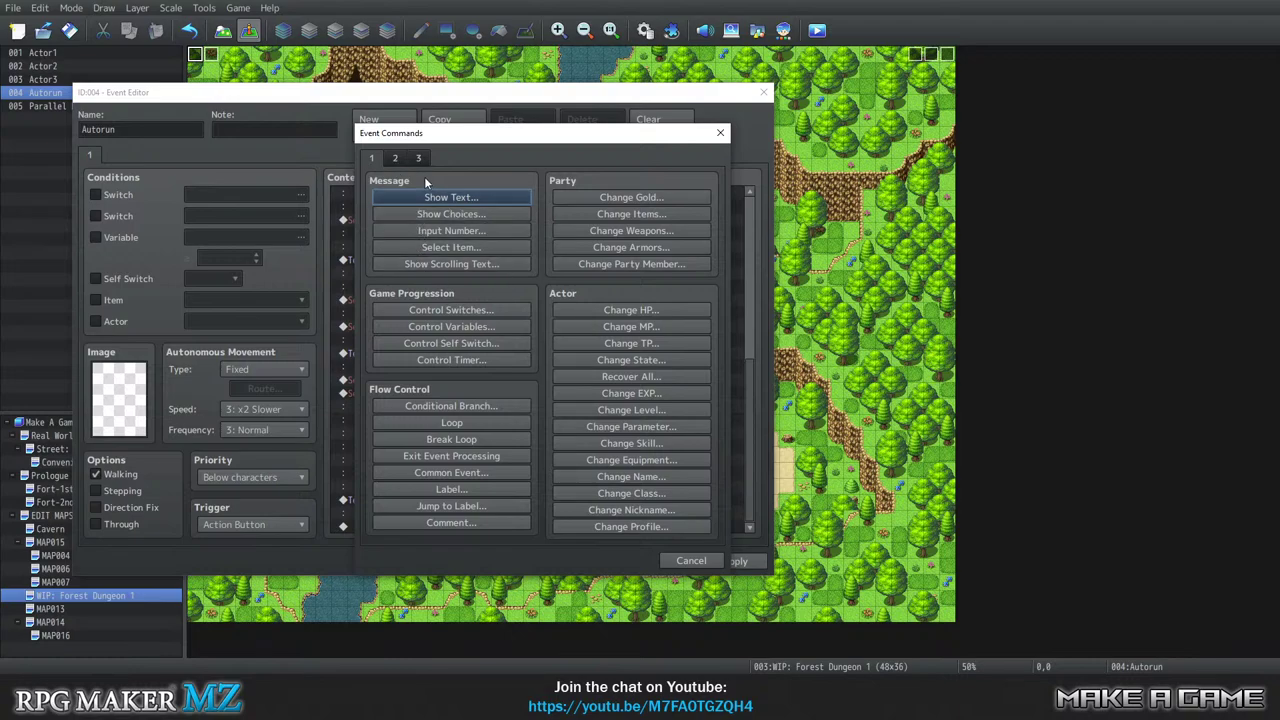
{"action": "left_click", "coordinate": [694, 558]}
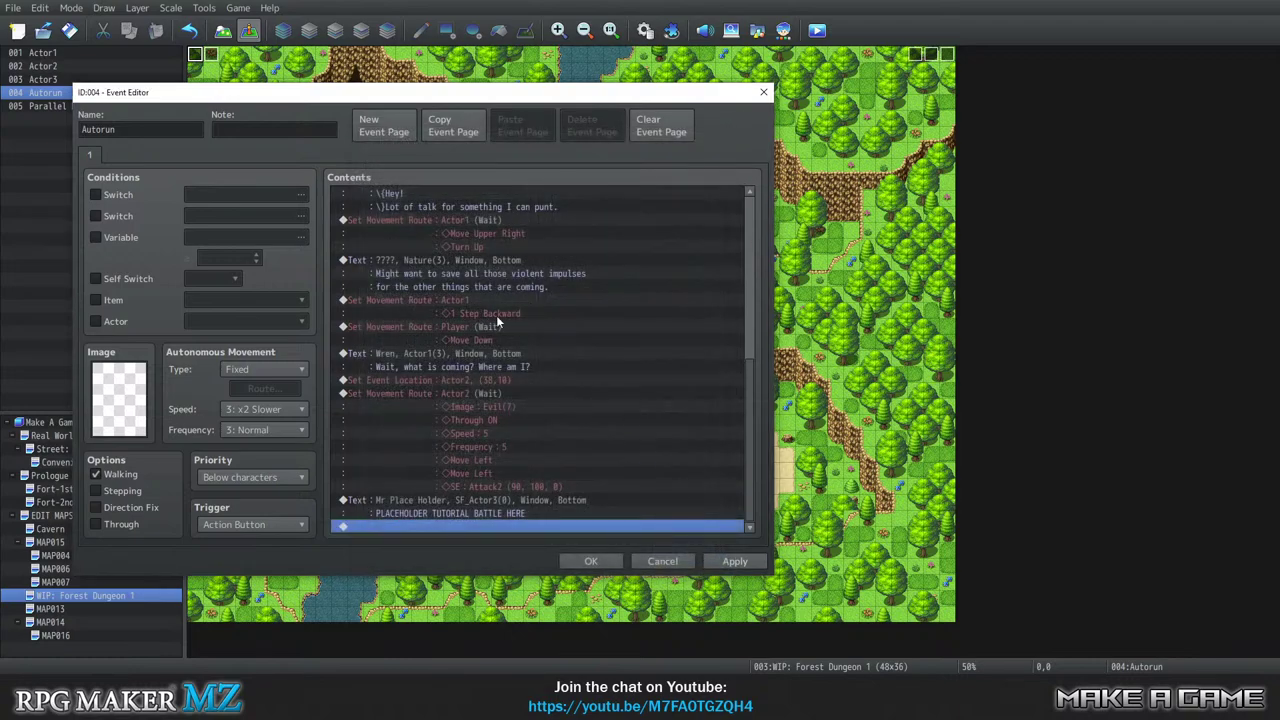
Set the trigger of the cutscene event's first page to Autorun.
{"action": "scroll", "coordinate": [546, 428], "scroll_direction": "up", "scroll_amount": 8}
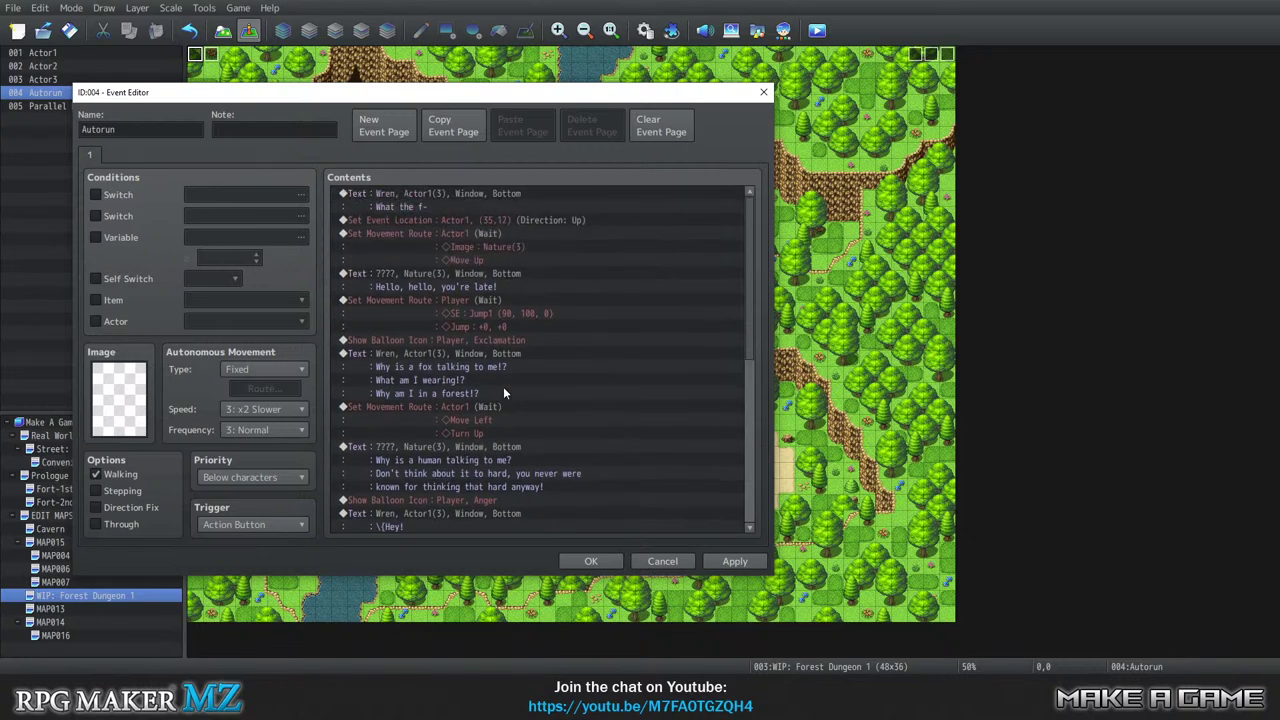
{"action": "left_click", "coordinate": [271, 524]}
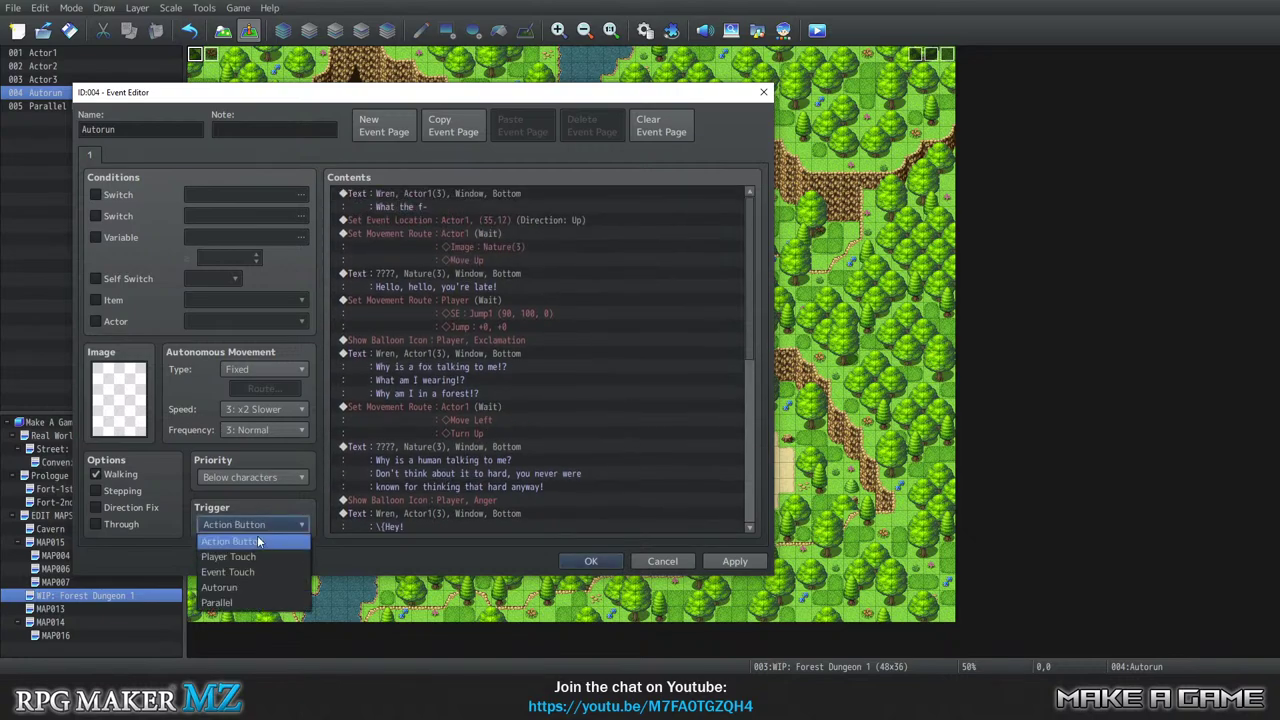
{"action": "left_click", "coordinate": [246, 586]}
Add a Control Self Switch command turning A ON after the placeholder tutorial battle message.
{"action": "scroll", "coordinate": [480, 470], "scroll_direction": "down", "scroll_amount": 8}
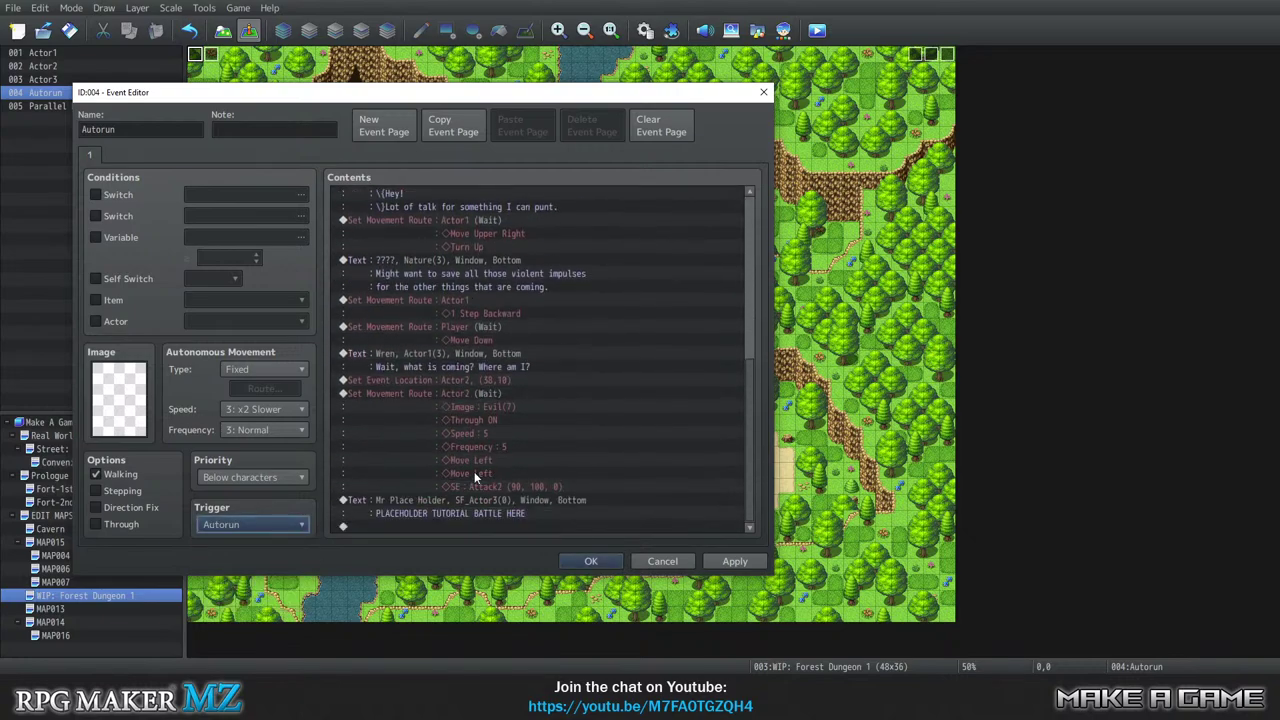
{"action": "double_click", "coordinate": [385, 524]}
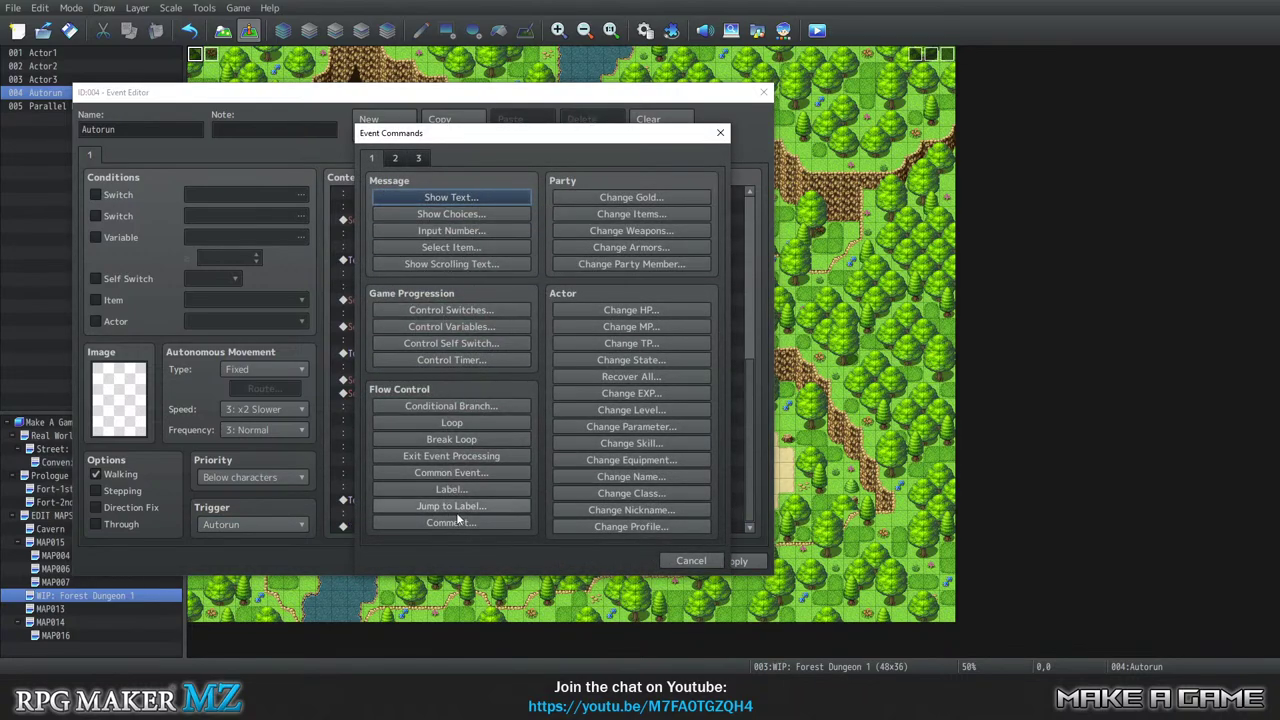
{"action": "left_click", "coordinate": [451, 343]}
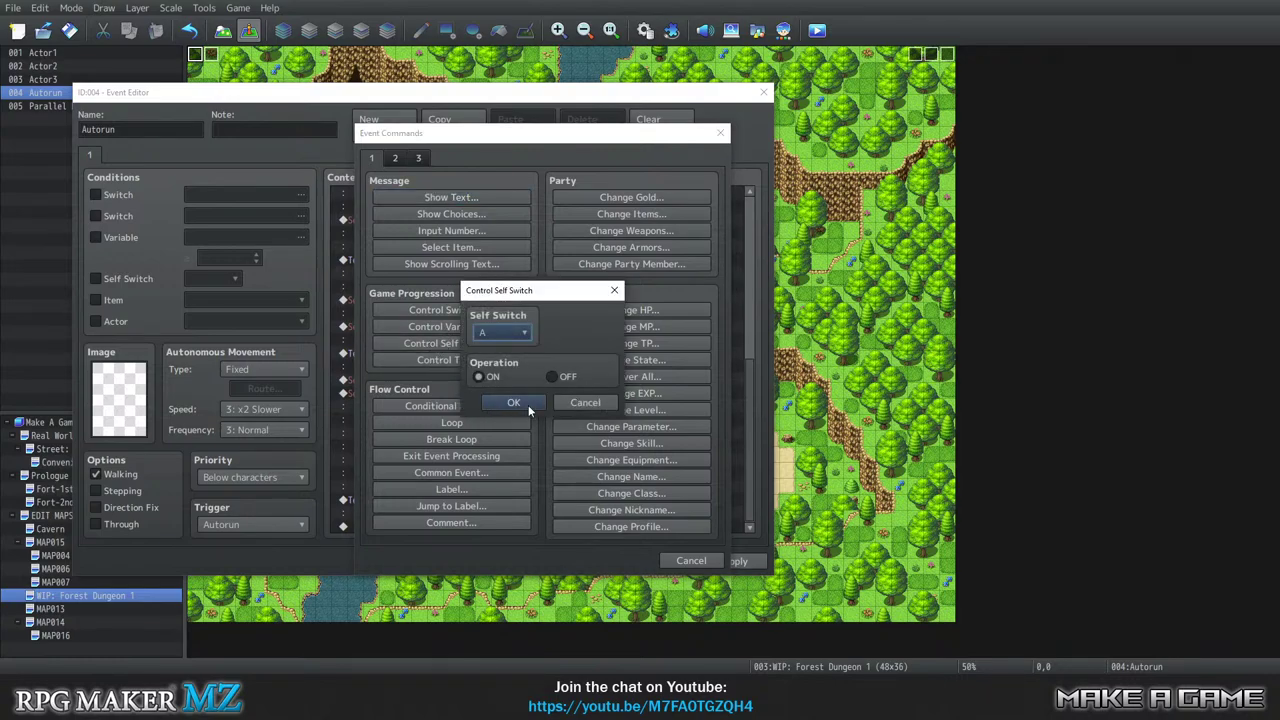
{"action": "left_click", "coordinate": [528, 405]}
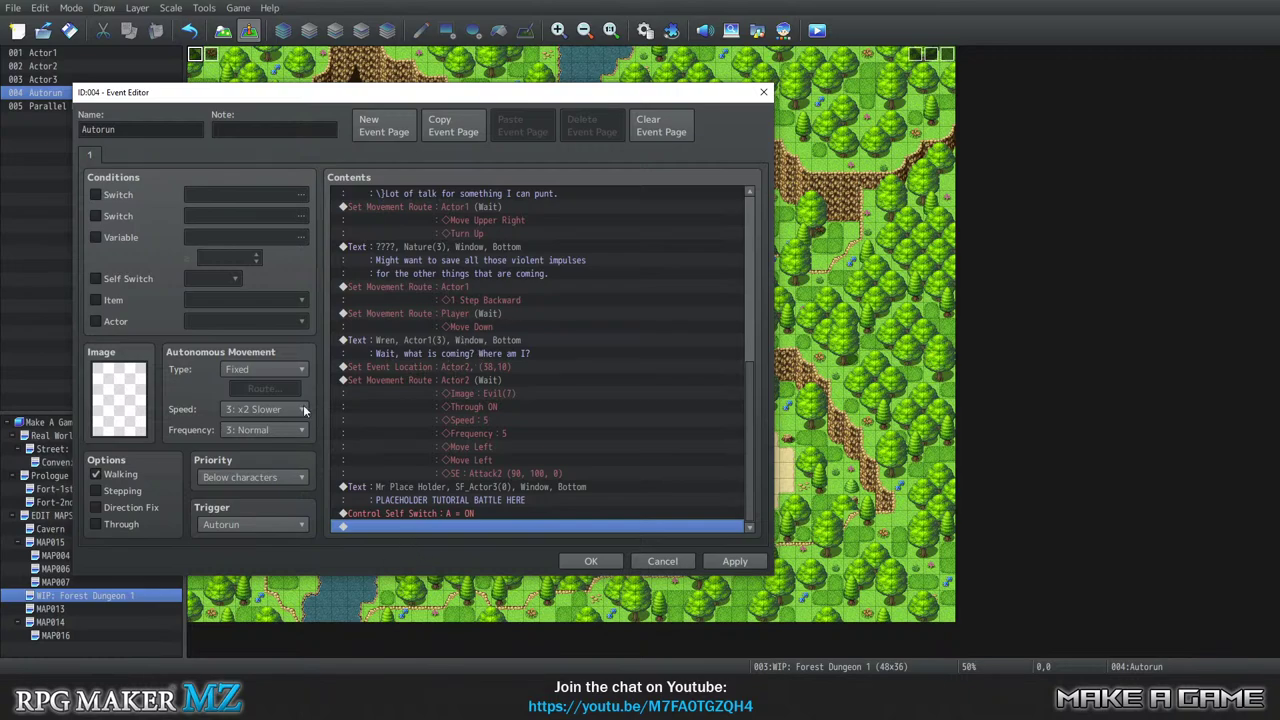
Add an empty second event page conditioned on self switch A and confirm the Autorun event.
{"action": "left_click", "coordinate": [384, 125]}
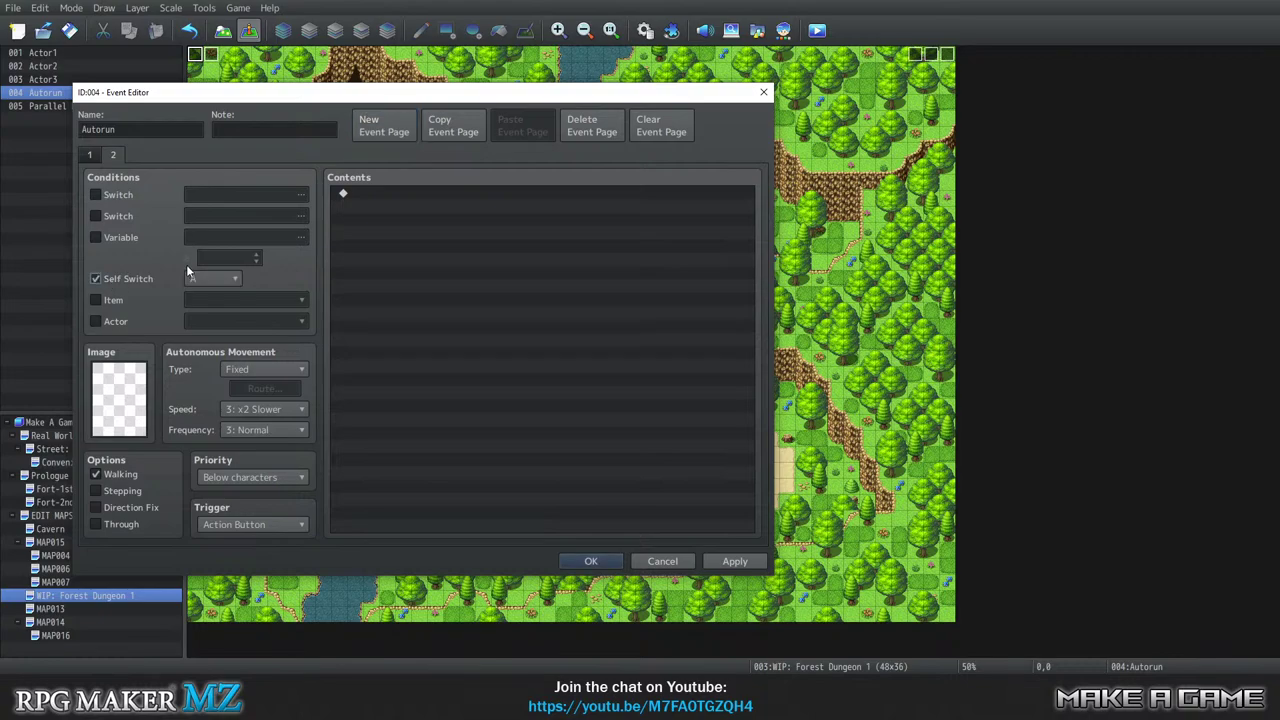
{"action": "left_click", "coordinate": [91, 152]}
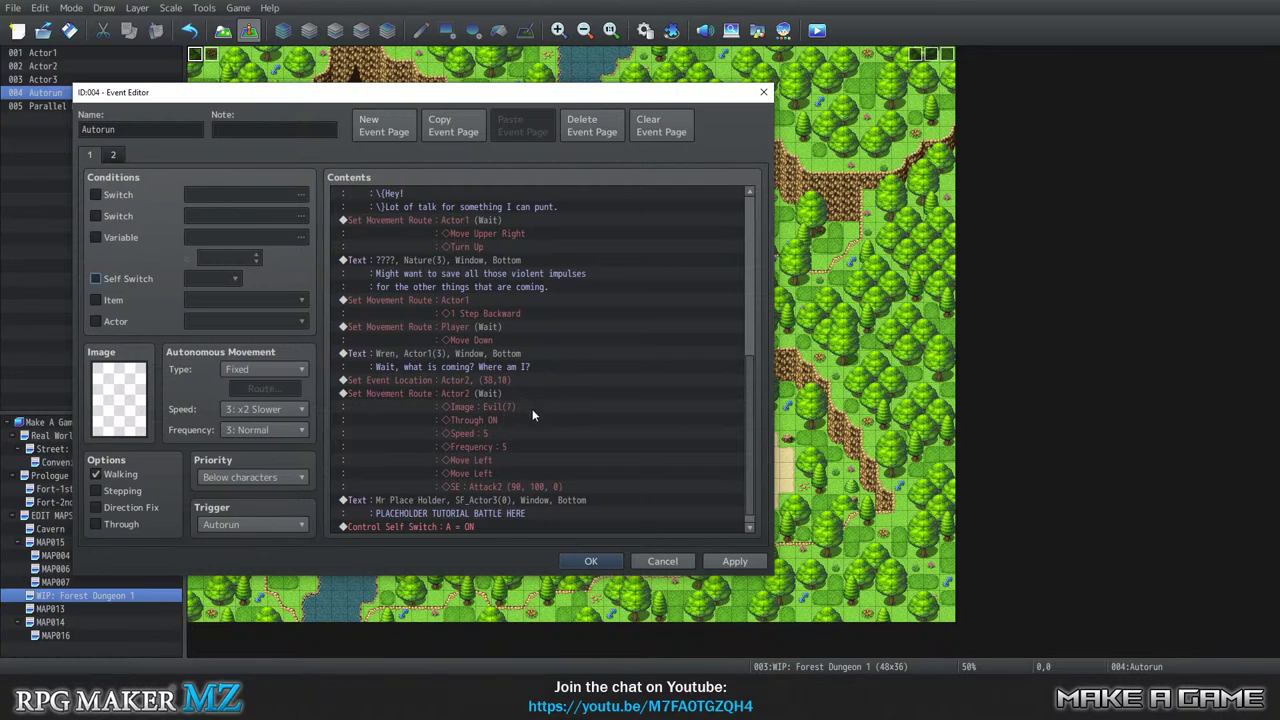
{"action": "left_click", "coordinate": [589, 562]}
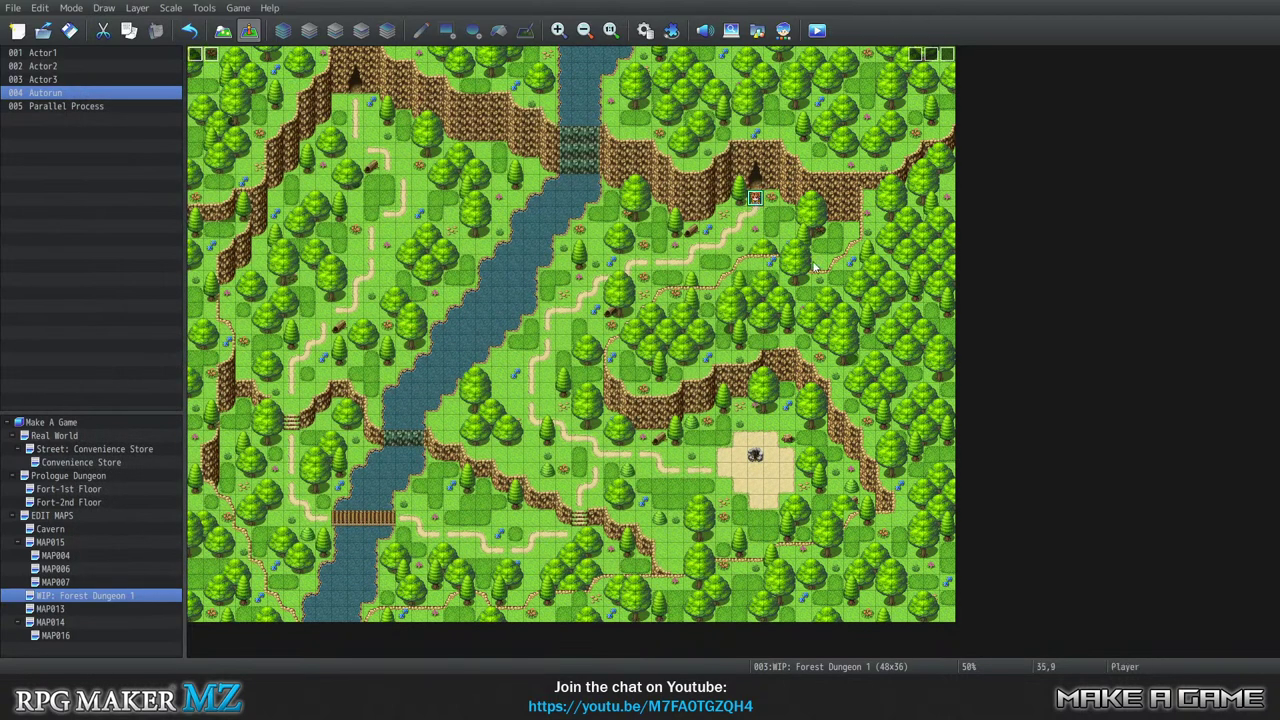
Playtest the forest cutscene through all its dialogue up to the placeholder tutorial battle message, and close the test game.
{"action": "left_click", "coordinate": [237, 8]}
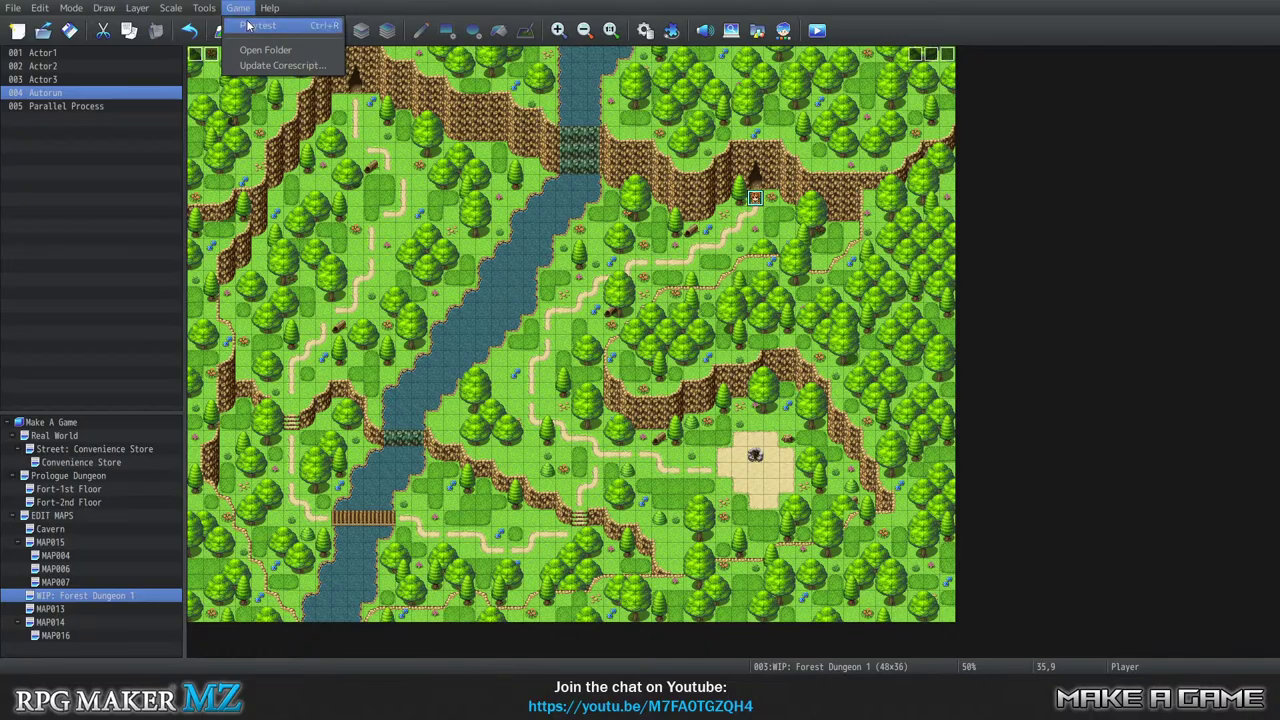
{"action": "left_click", "coordinate": [247, 25]}
{"action": "left_click", "coordinate": [605, 354]}
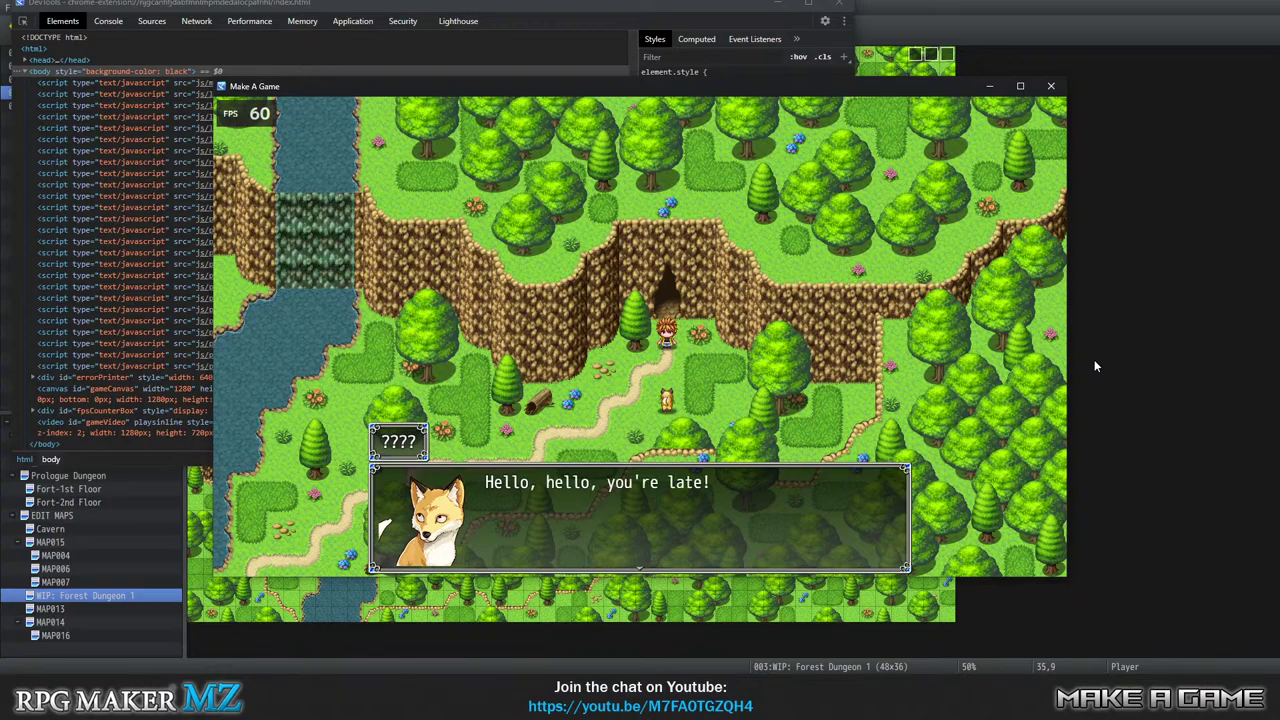
{"action": "key", "text": "Return"}
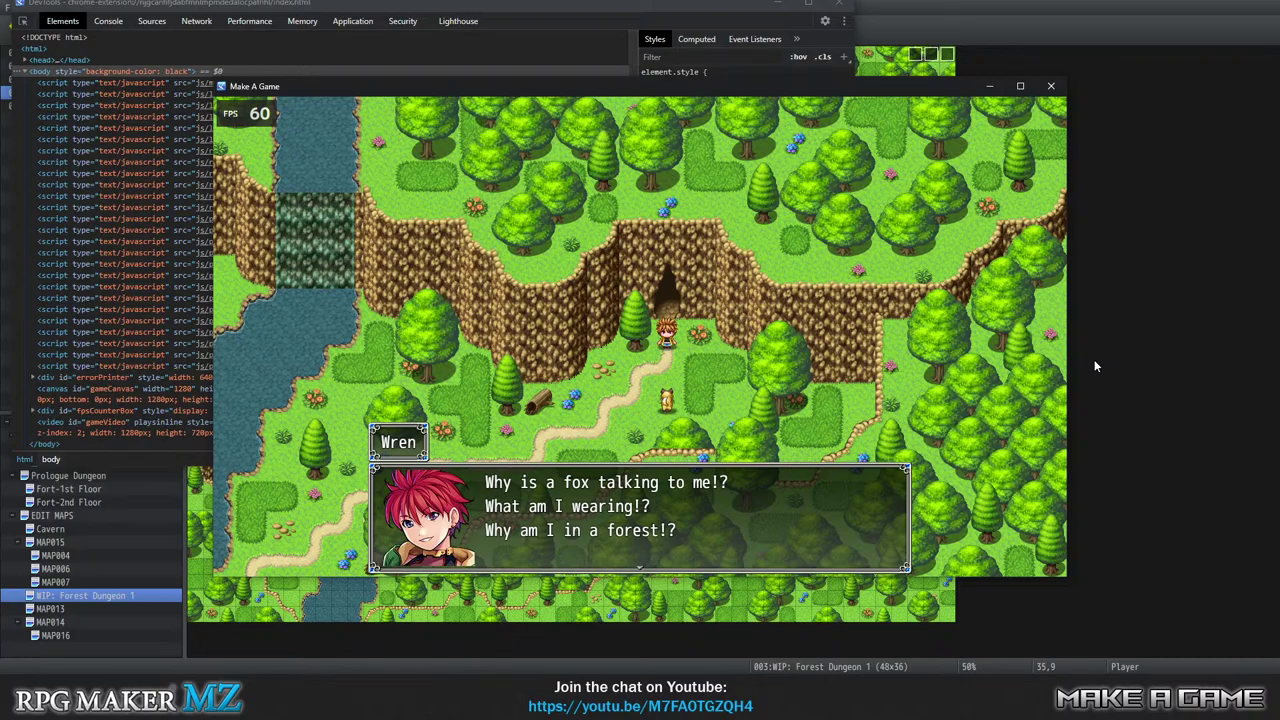
{"action": "key", "text": "Return"}
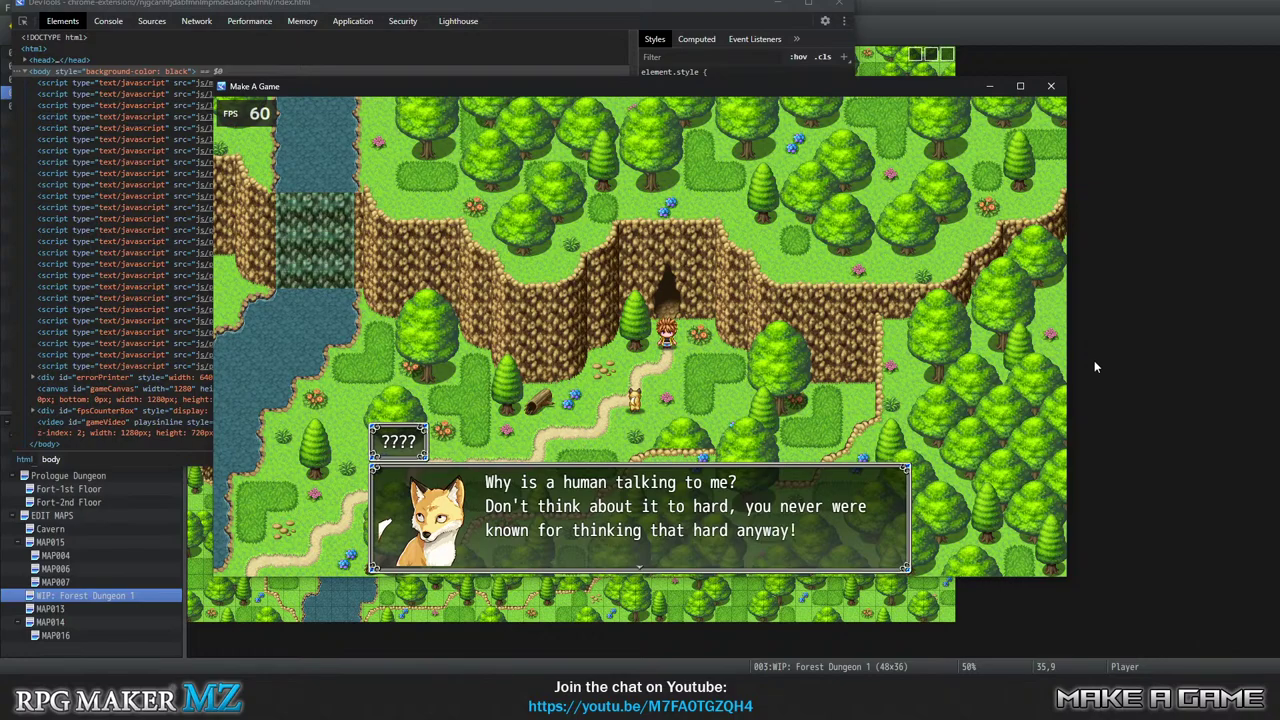
{"action": "key", "text": "Return"}
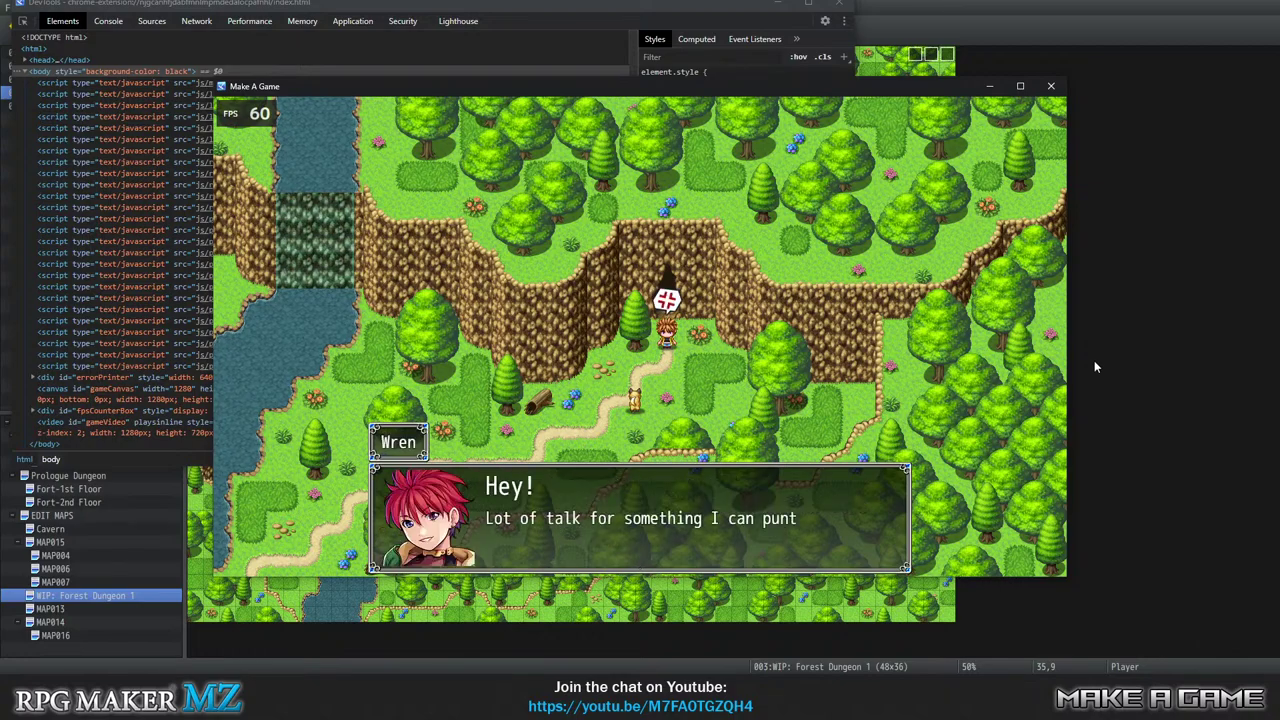
{"action": "key", "text": "Return"}
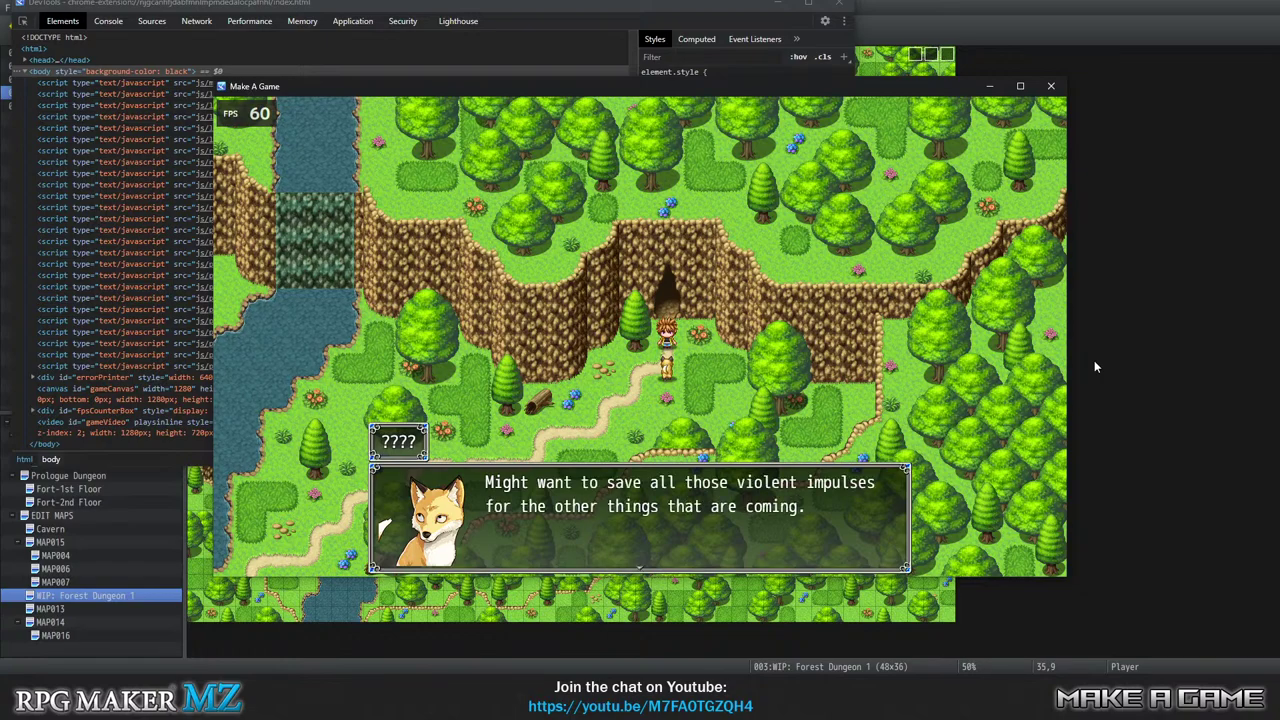
{"action": "key", "text": "Return"}
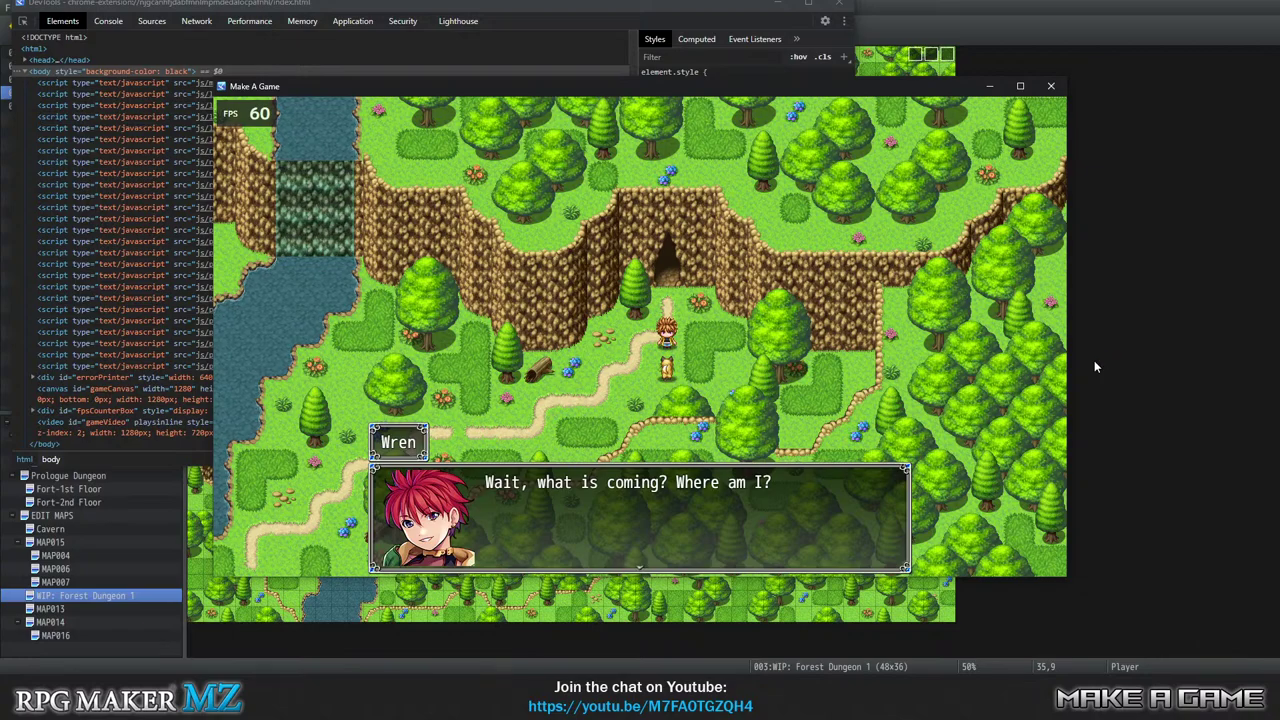
{"action": "key", "text": "Return"}
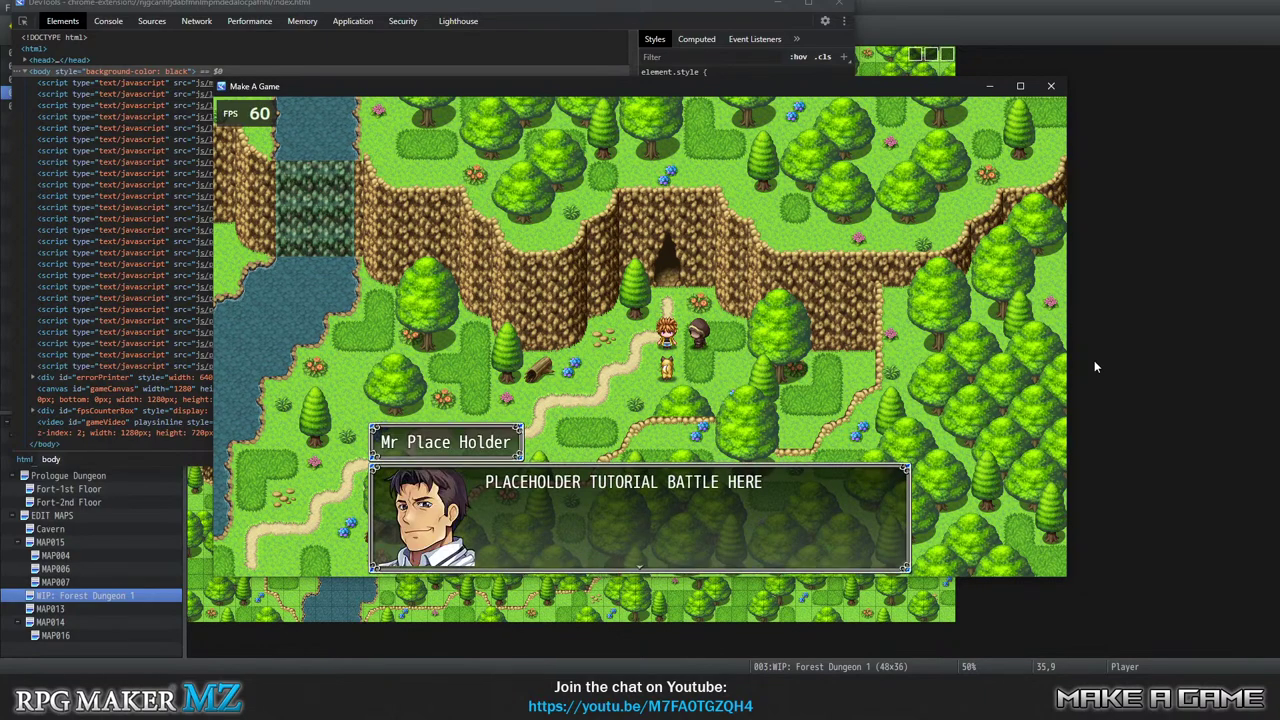
{"action": "key", "text": "Return"}
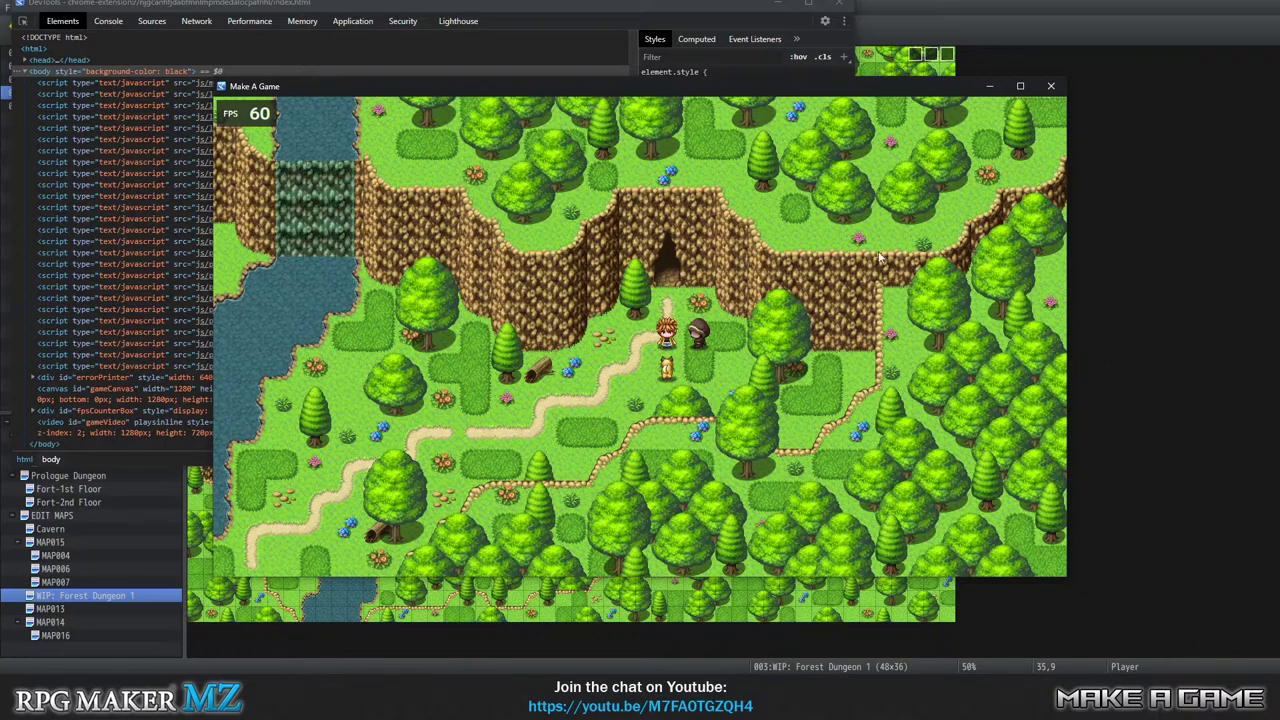
{"action": "left_click", "coordinate": [1051, 87]}
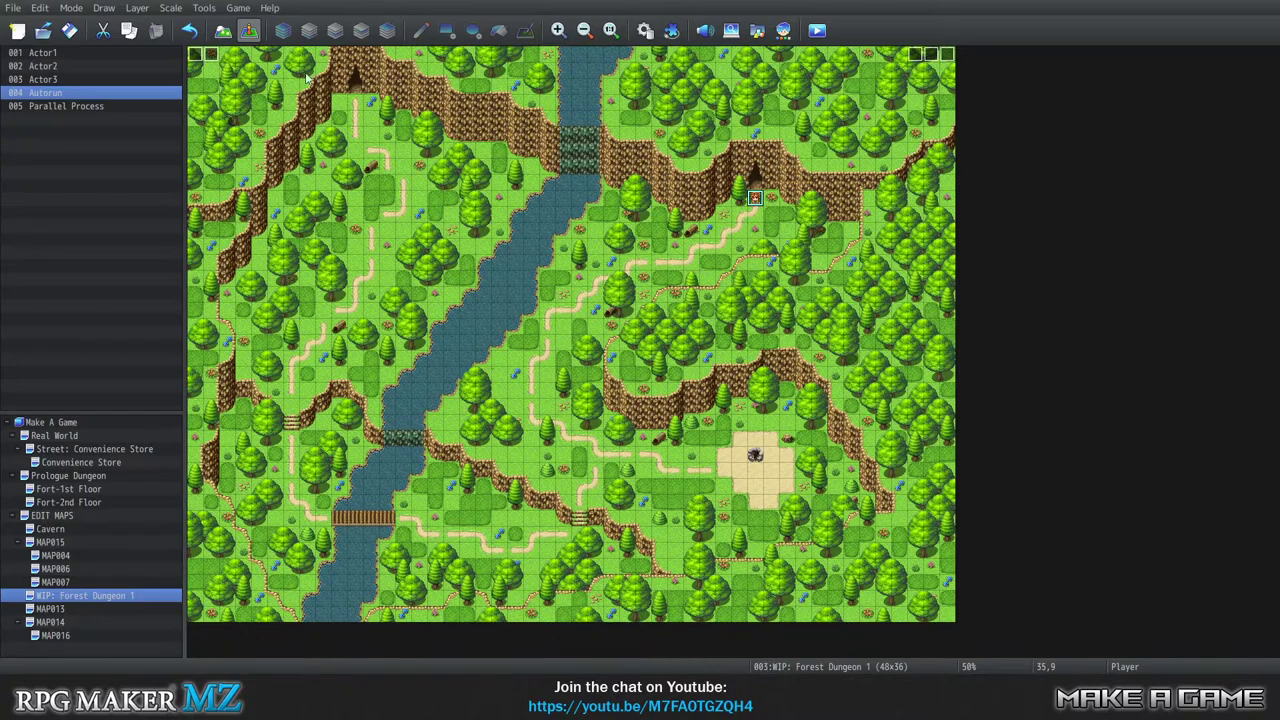
Reopen the Autorun event, examine the Actor1 movement route with 1 Step Backward and its options, and close the event.
{"action": "right_click", "coordinate": [196, 55]}
{"action": "left_click", "coordinate": [210, 60]}
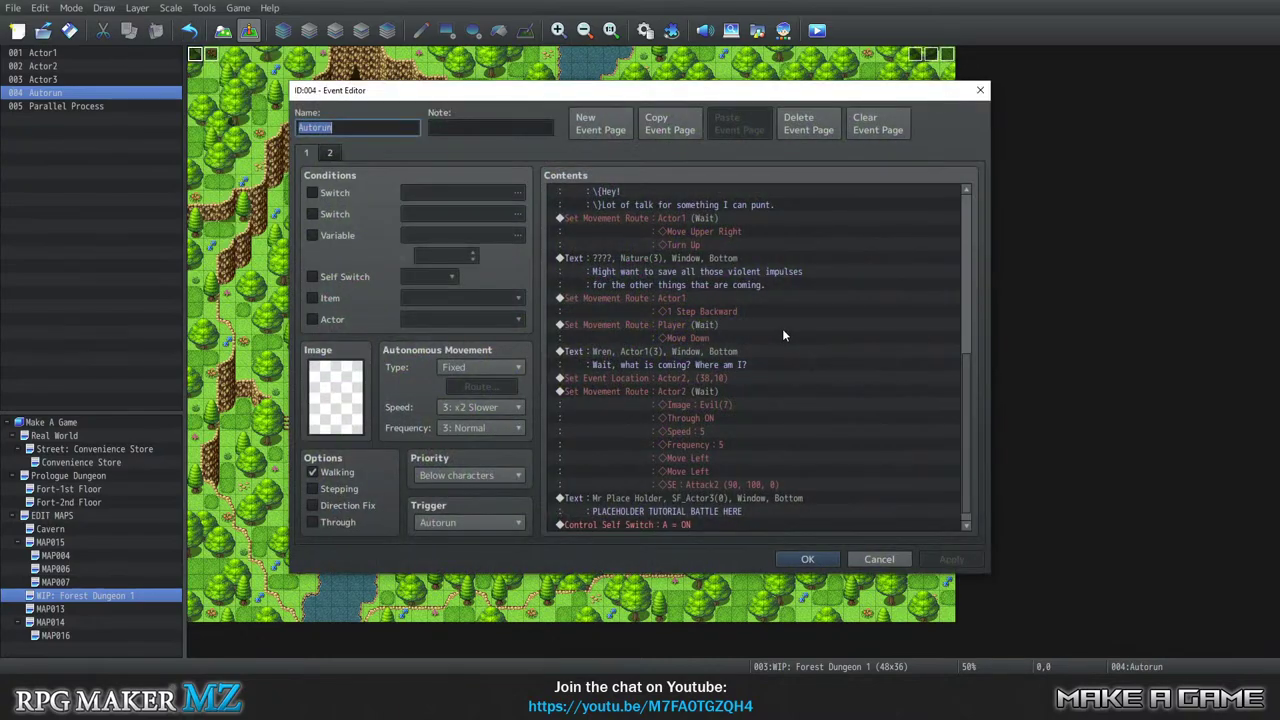
{"action": "scroll", "coordinate": [743, 400], "scroll_direction": "down", "scroll_amount": 1}
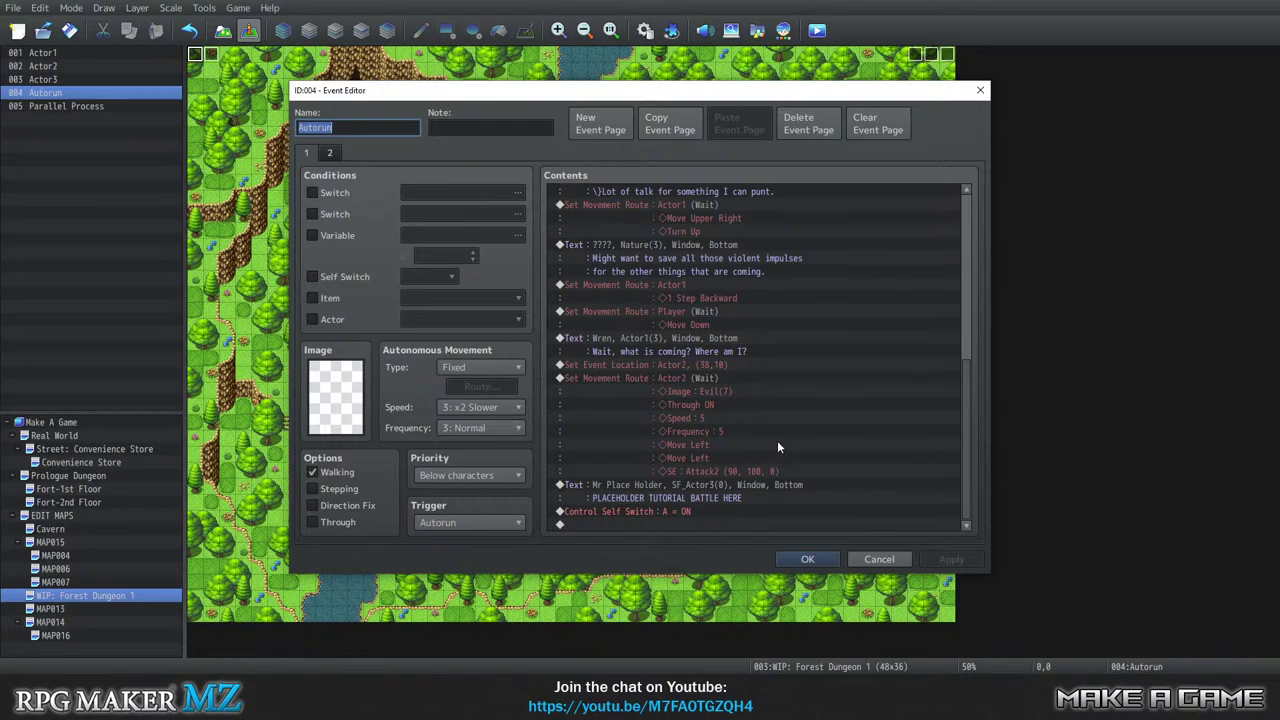
{"action": "scroll", "coordinate": [765, 430], "scroll_direction": "up", "scroll_amount": 5}
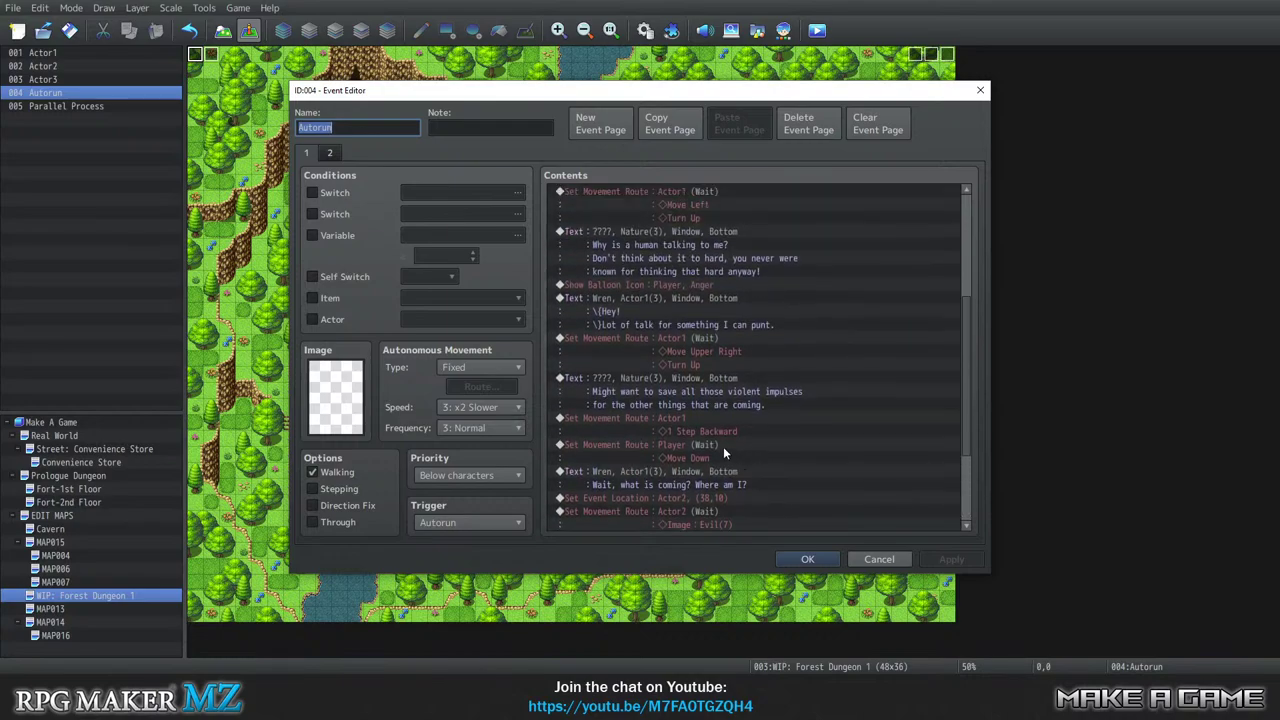
{"action": "left_click", "coordinate": [665, 420]}
{"action": "left_click", "coordinate": [664, 448]}
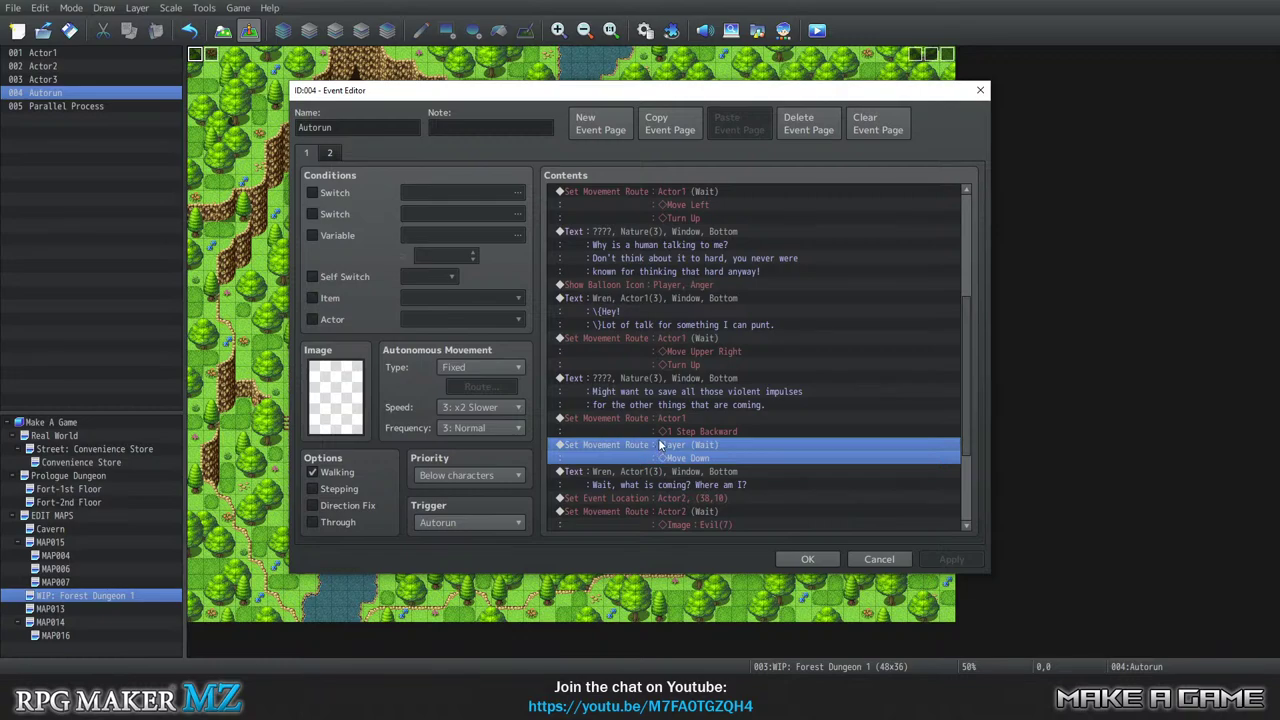
{"action": "left_click", "coordinate": [657, 418]}
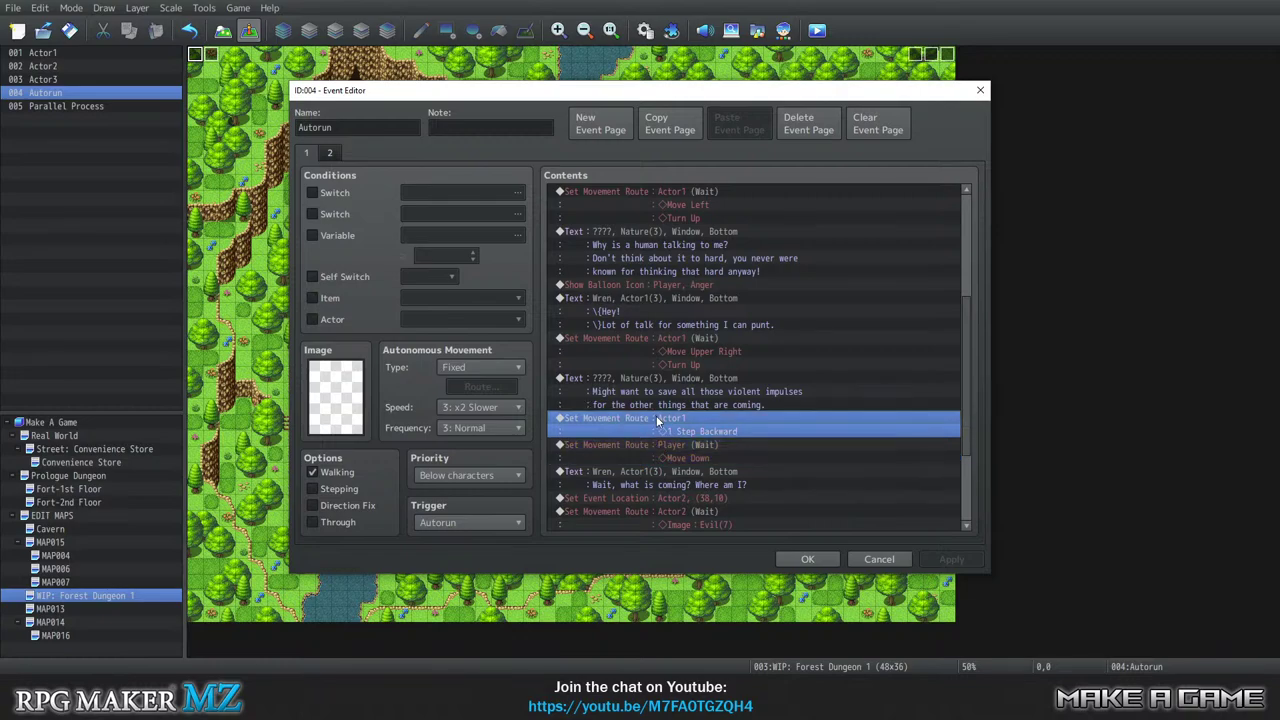
{"action": "right_click", "coordinate": [656, 417]}
{"action": "left_click", "coordinate": [686, 440]}
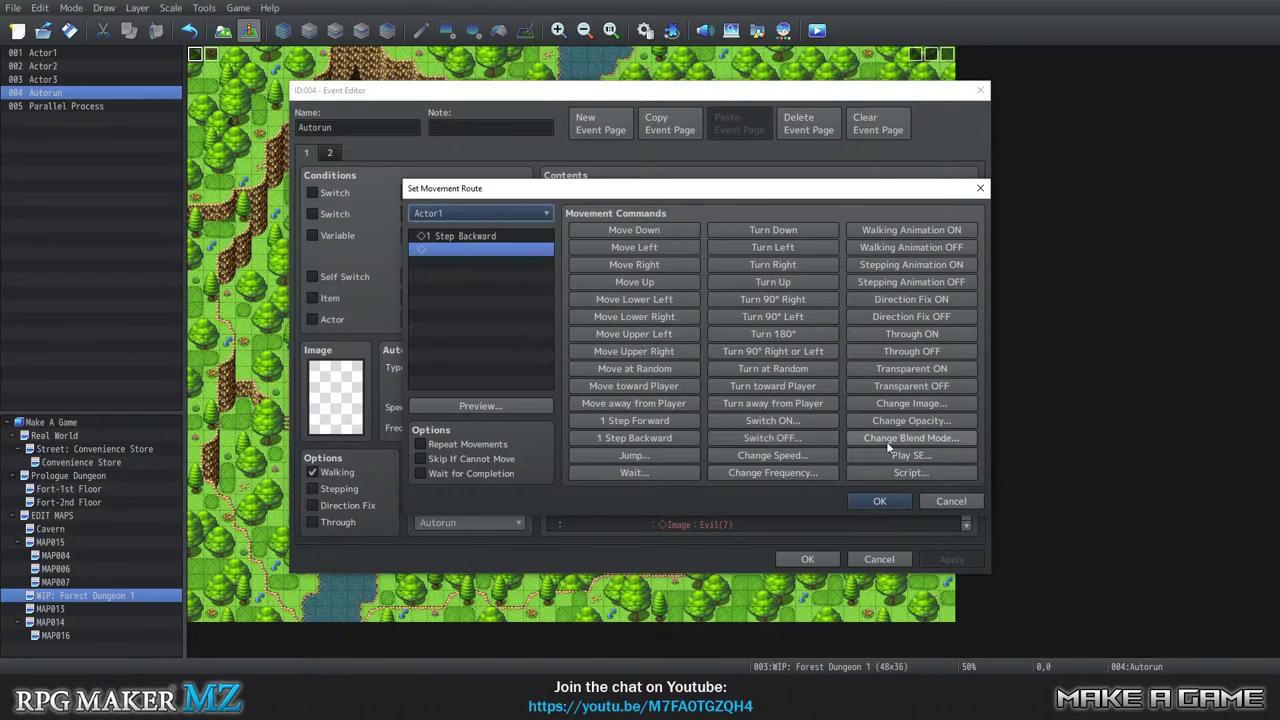
{"action": "left_click", "coordinate": [879, 503]}
{"action": "left_click", "coordinate": [807, 559]}
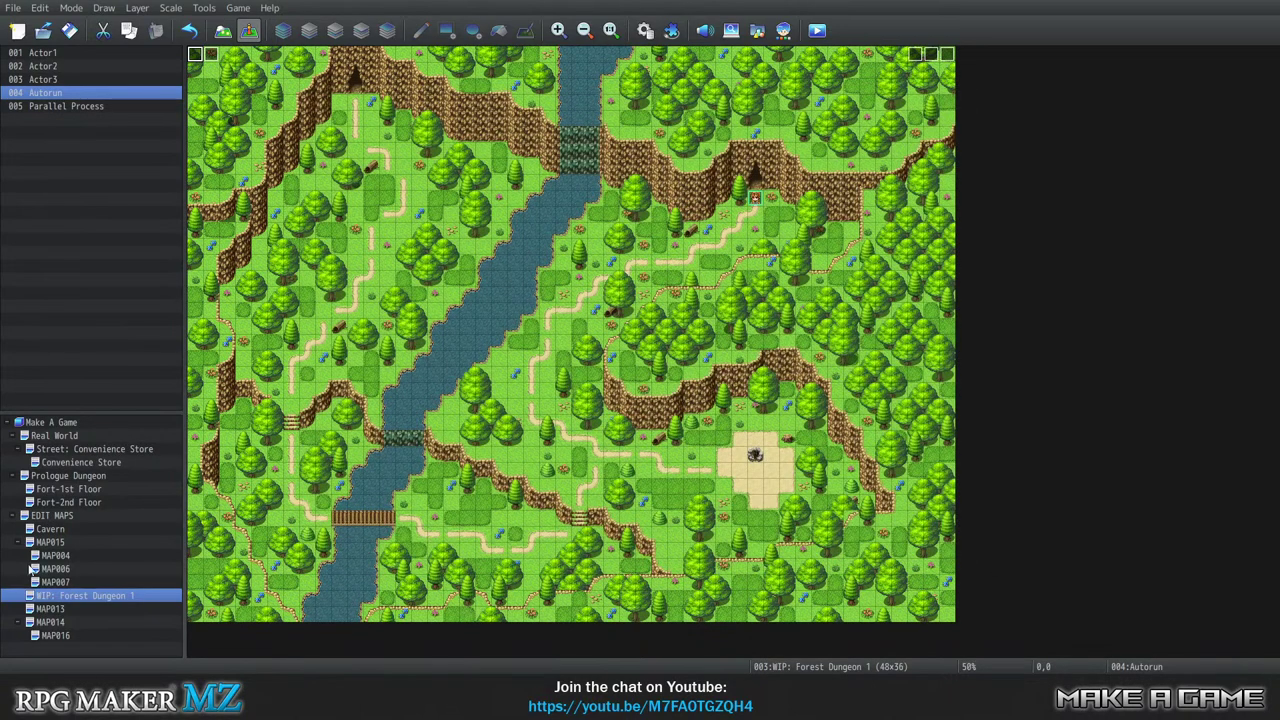
Open event EV001 on MAP004 to examine how its movement routes are set up.
{"action": "left_click", "coordinate": [84, 555]}
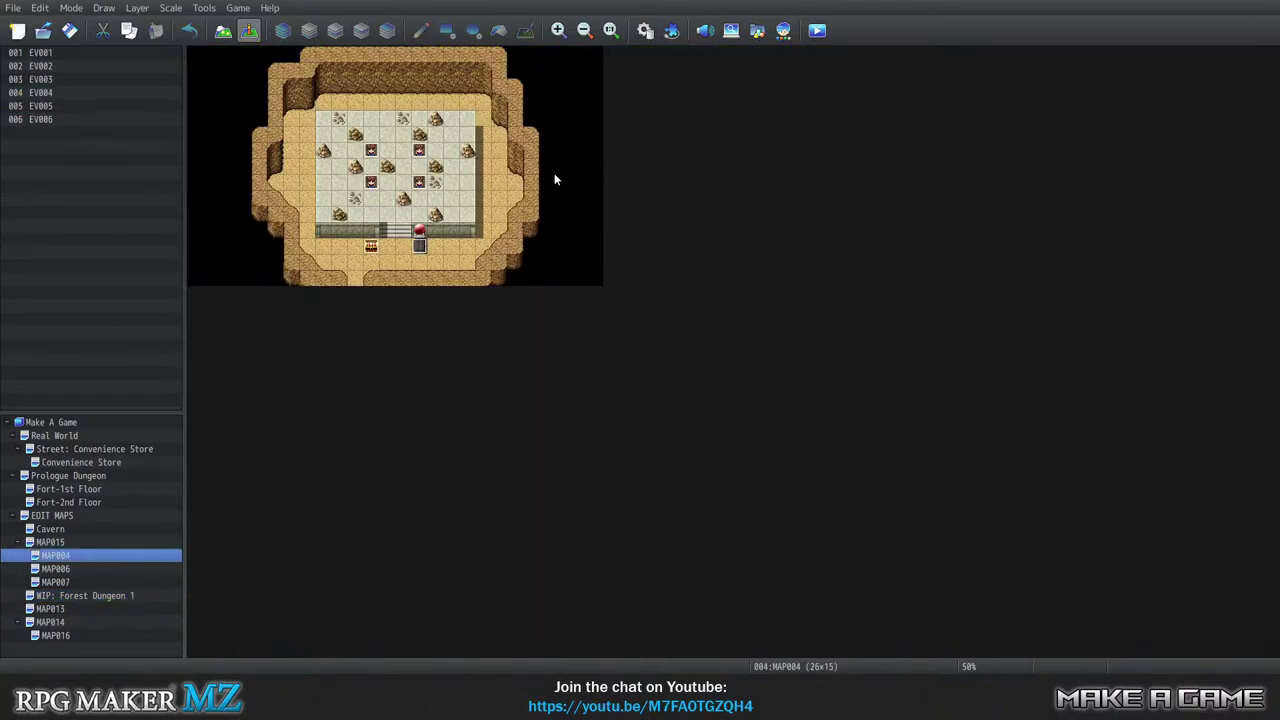
{"action": "right_click", "coordinate": [370, 183]}
{"action": "left_click", "coordinate": [390, 190]}
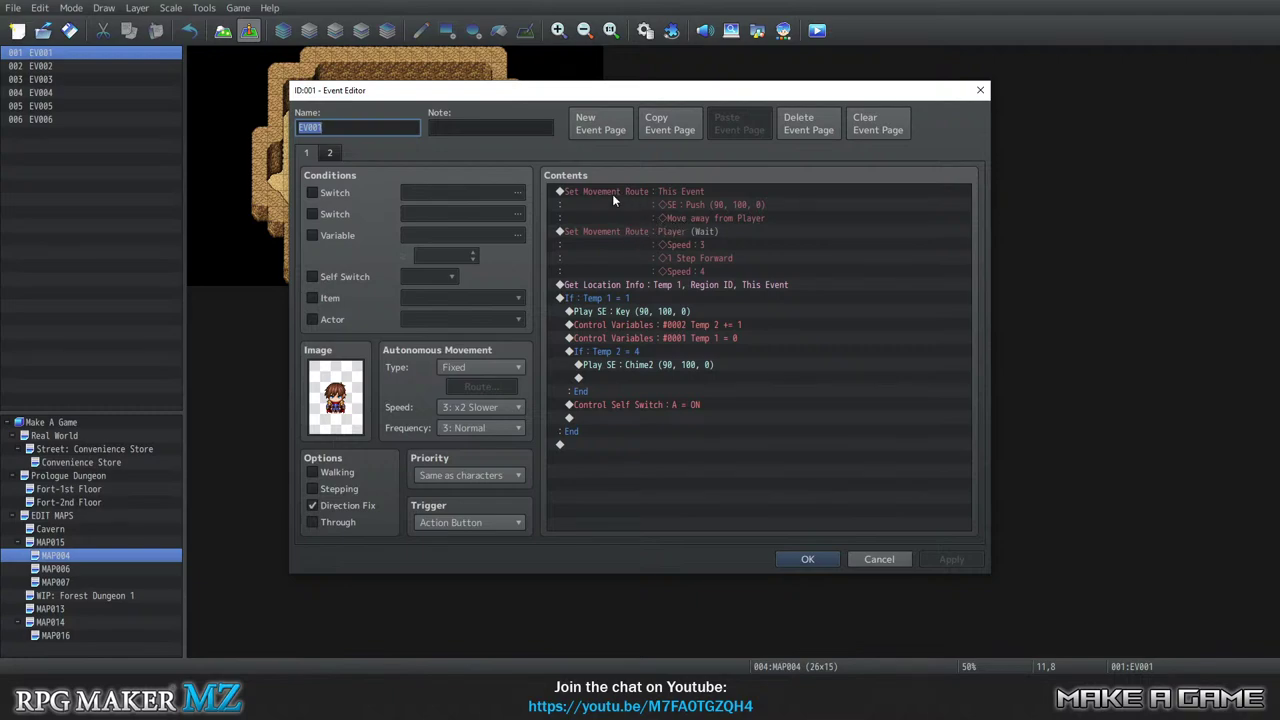
Examine the Player movement route in EV001, with its speed changes around 1 Step Forward, and close the event.
{"action": "left_click", "coordinate": [679, 269]}
{"action": "left_click", "coordinate": [649, 230]}
{"action": "left_click", "coordinate": [664, 259]}
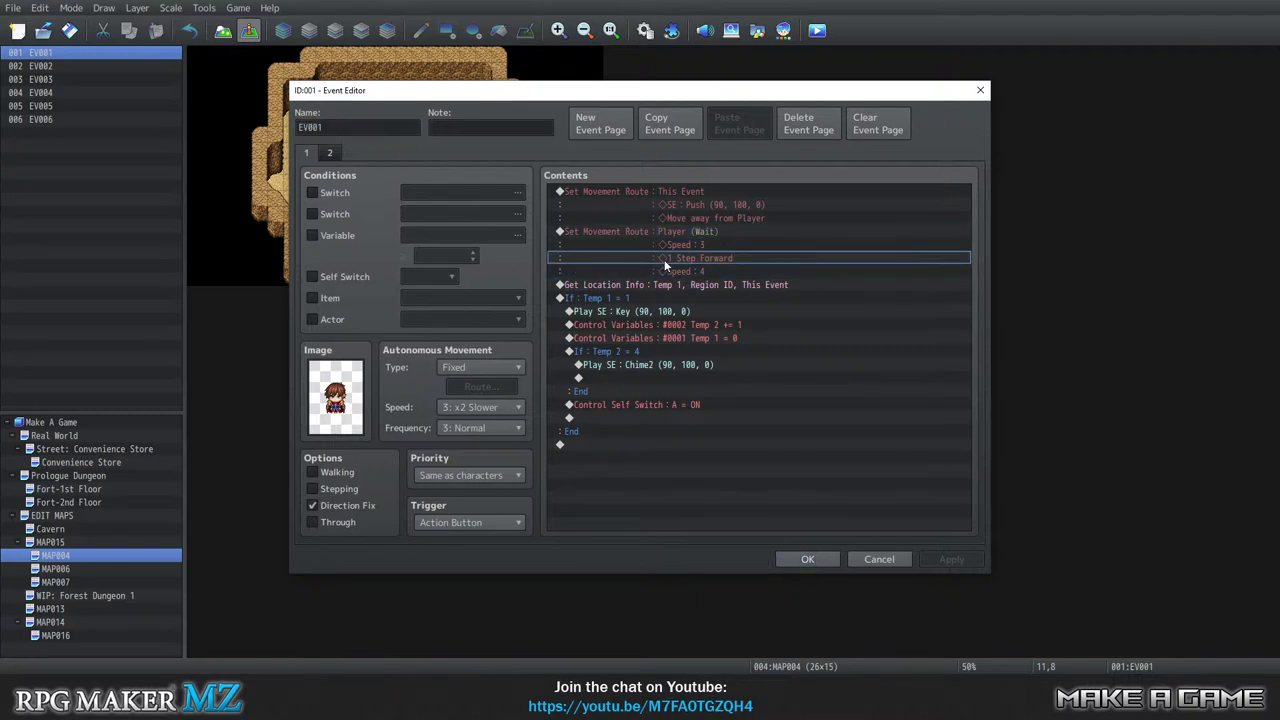
{"action": "left_click", "coordinate": [657, 229]}
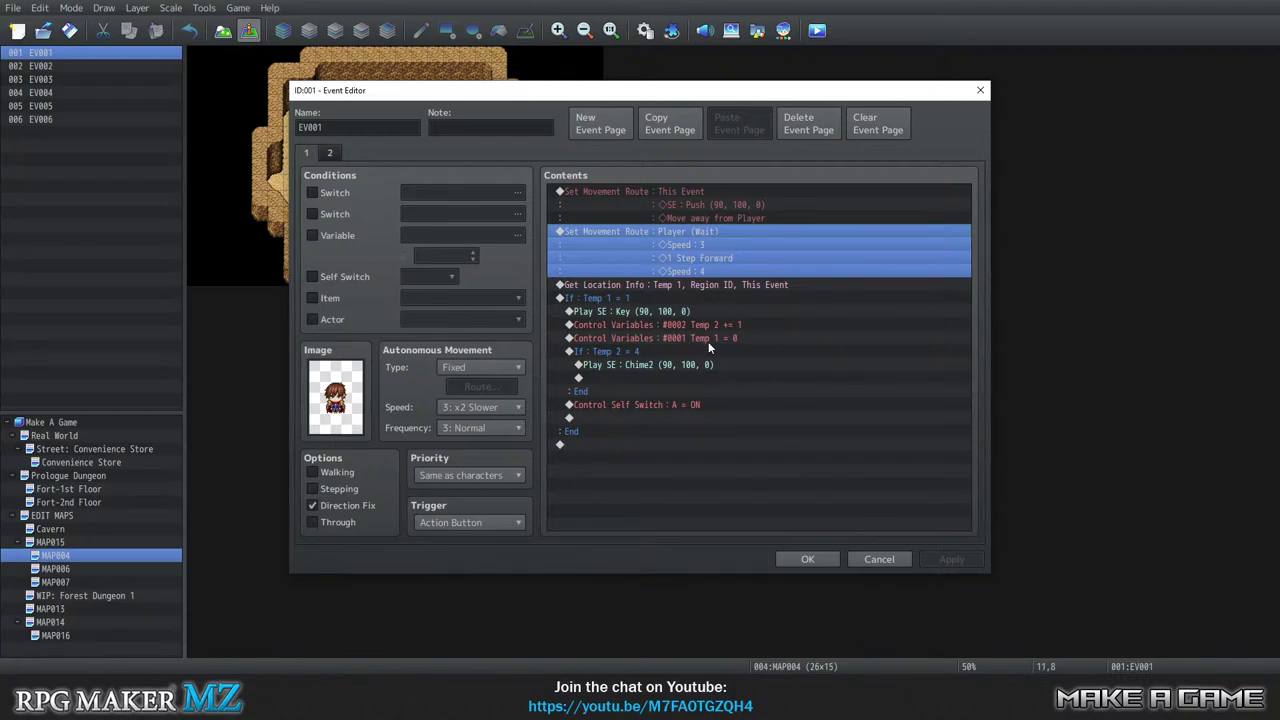
{"action": "left_click", "coordinate": [806, 558]}
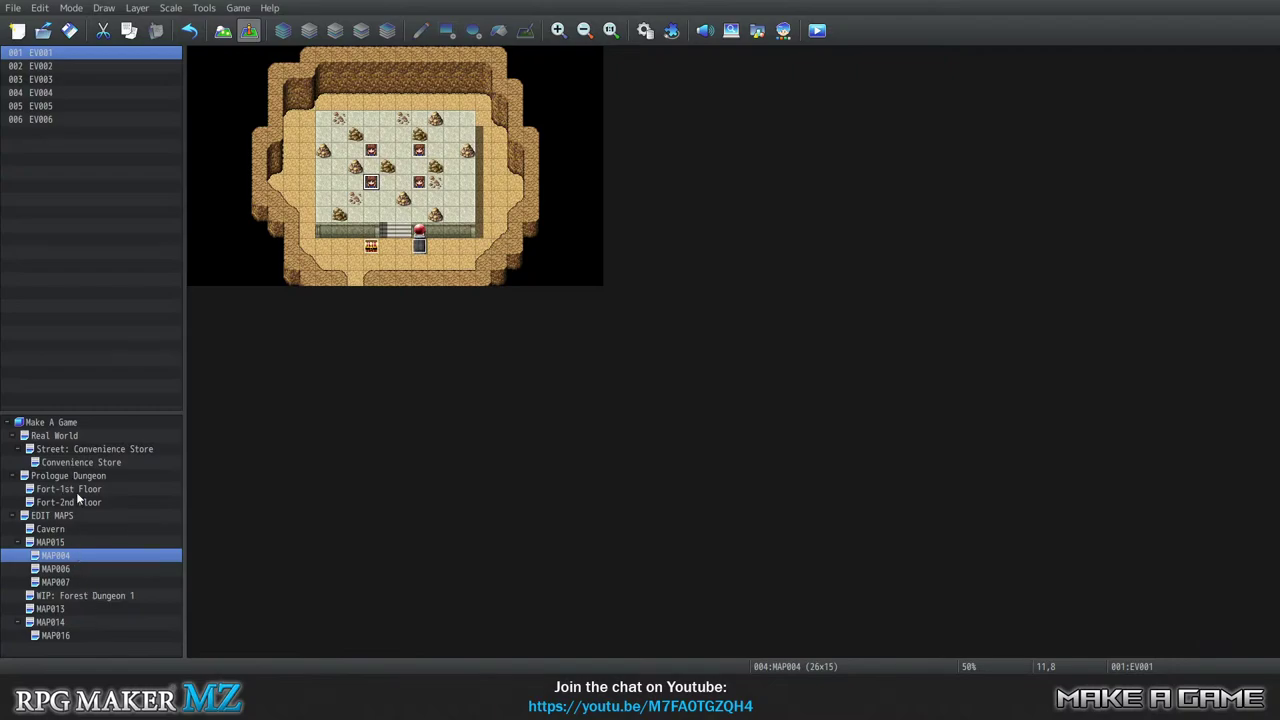
In the Autorun event on WIP: Forest Dungeon 1, insert a speed change to 3: x2 Slower before the Player route's Move Down.
{"action": "left_click", "coordinate": [80, 594]}
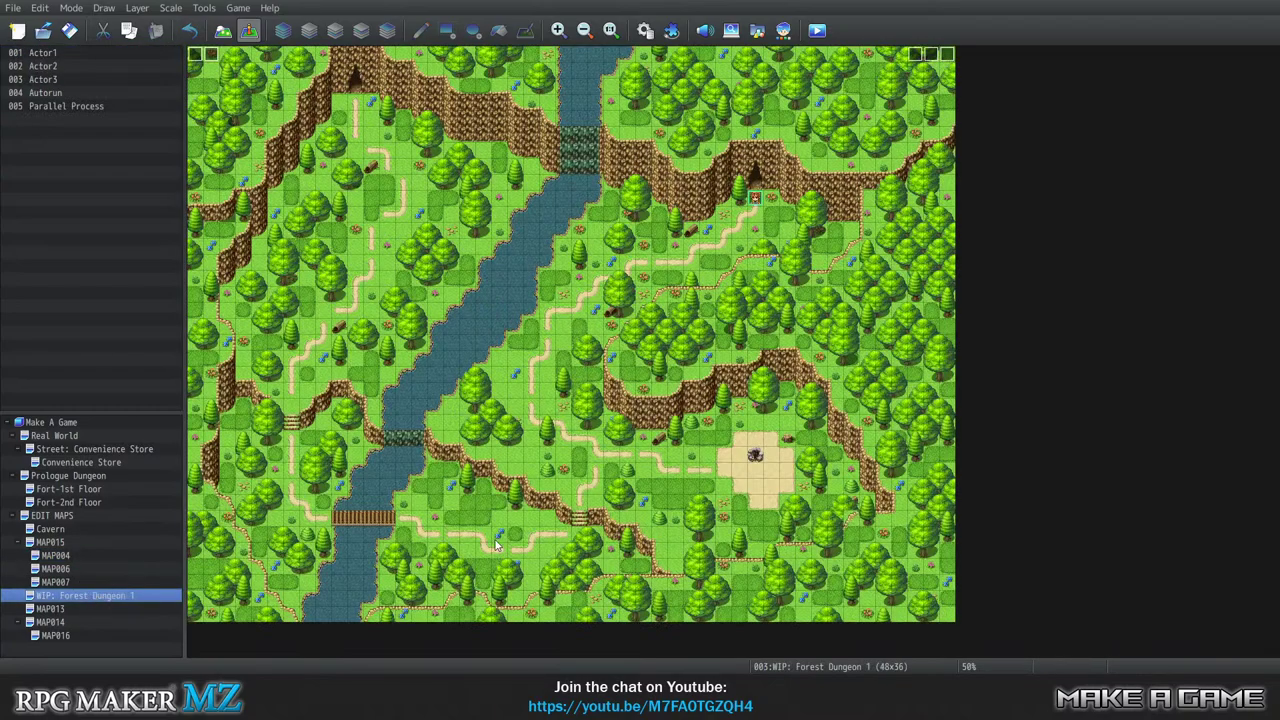
{"action": "right_click", "coordinate": [196, 56]}
{"action": "left_click", "coordinate": [205, 62]}
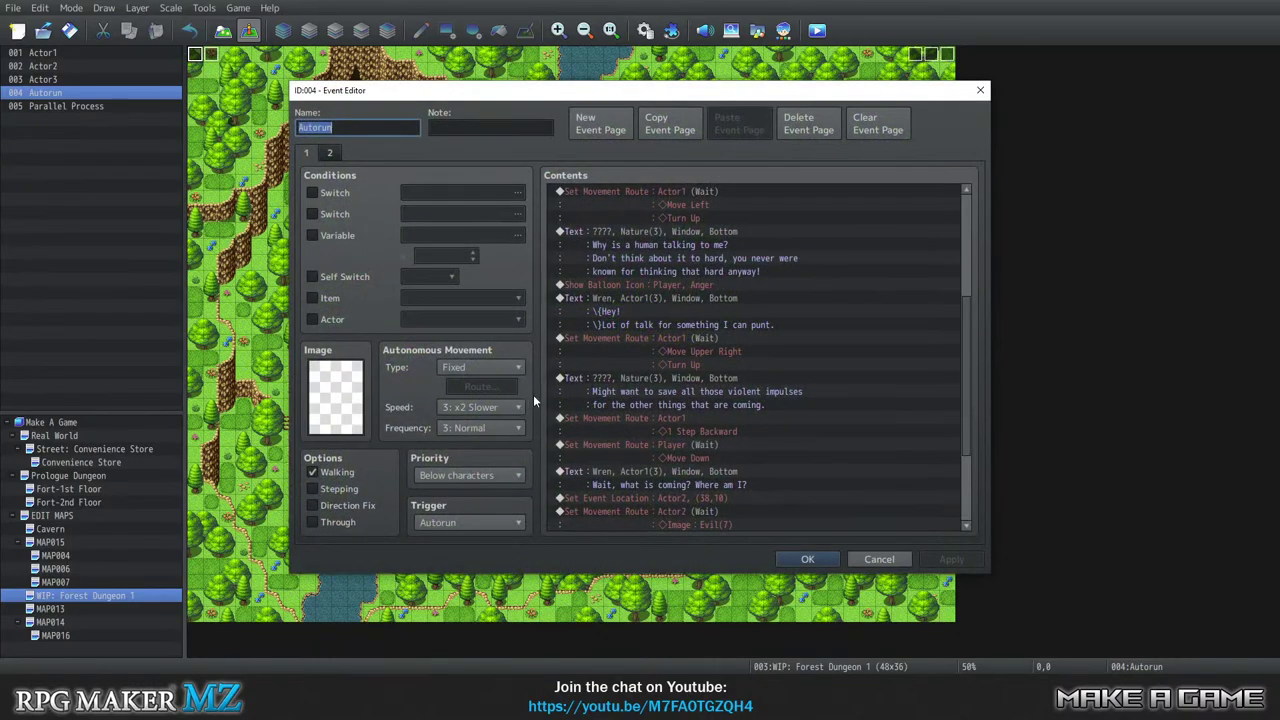
{"action": "scroll", "coordinate": [677, 333], "scroll_direction": "down", "scroll_amount": 4}
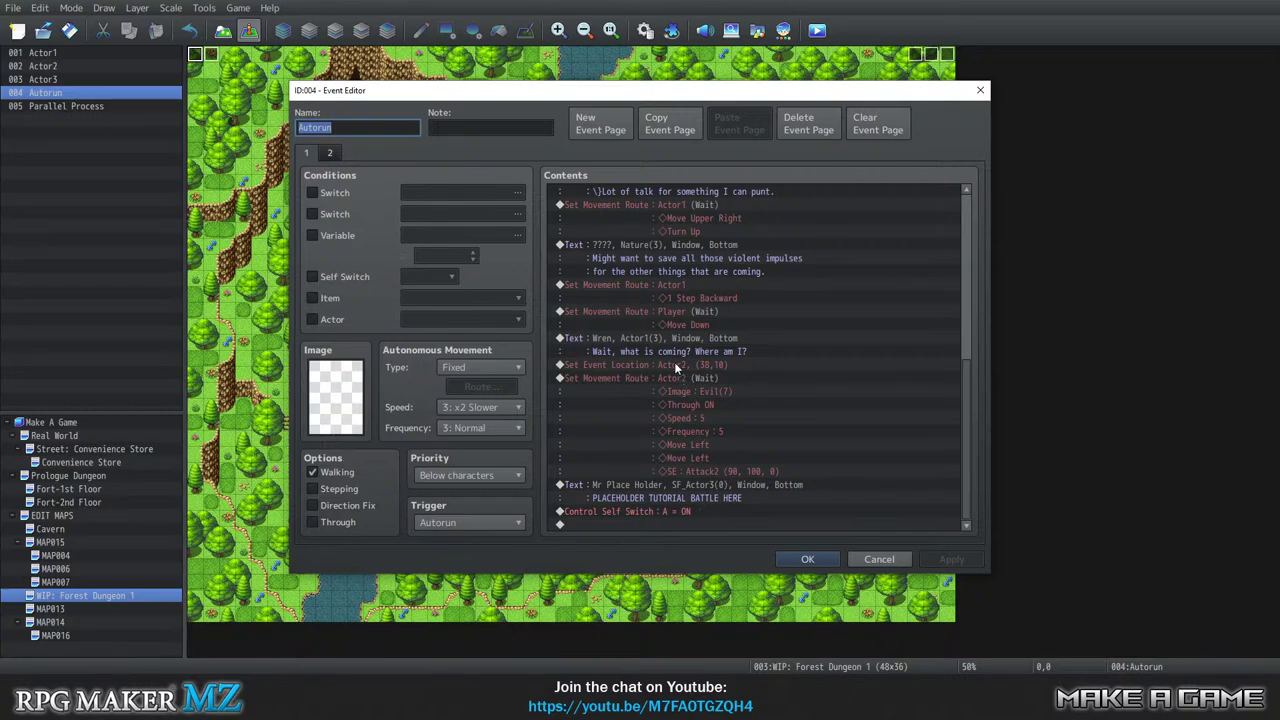
{"action": "scroll", "coordinate": [674, 365], "scroll_direction": "up", "scroll_amount": 1}
{"action": "left_click", "coordinate": [648, 338]}
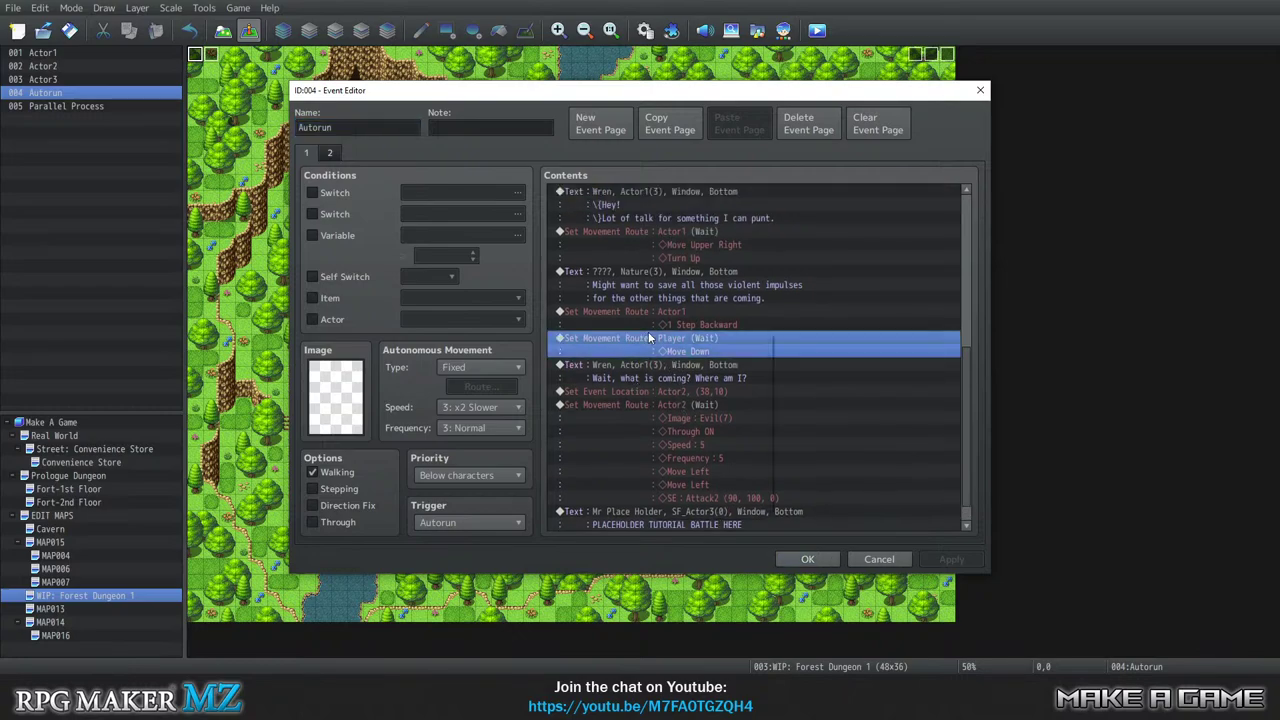
{"action": "right_click", "coordinate": [648, 338]}
{"action": "left_click", "coordinate": [690, 346]}
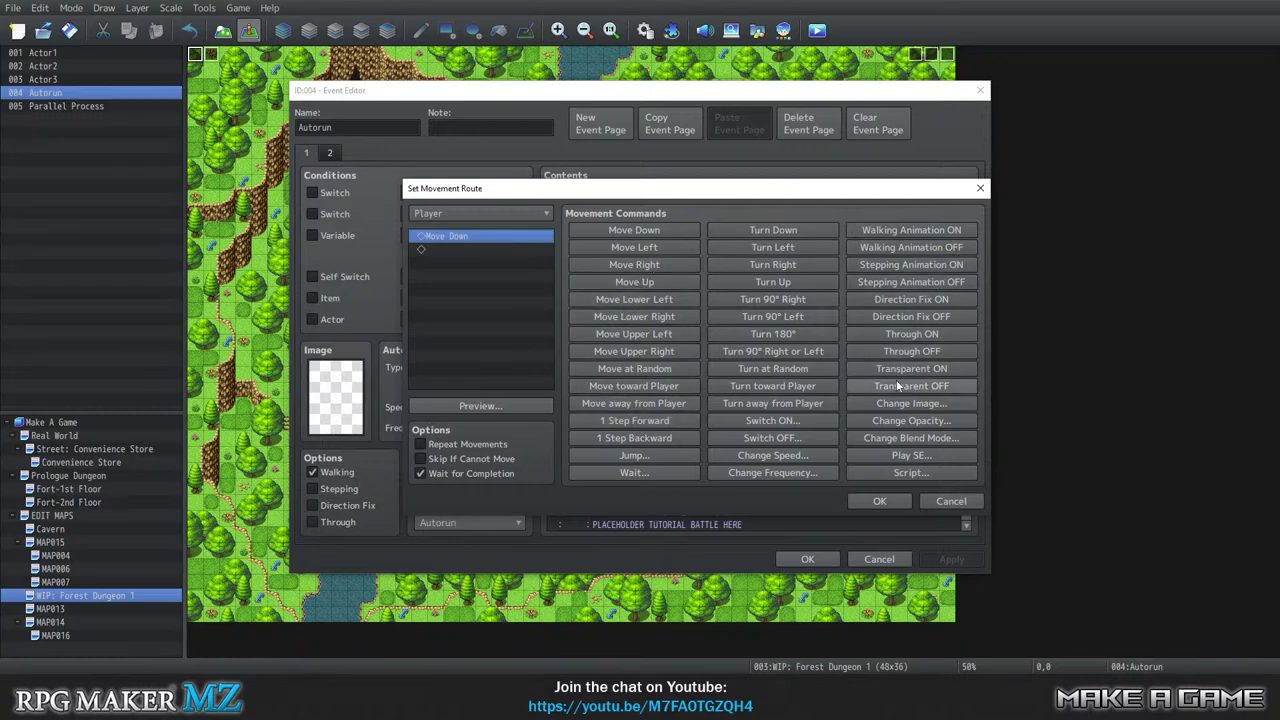
{"action": "left_click", "coordinate": [770, 454]}
{"action": "left_click", "coordinate": [693, 354]}
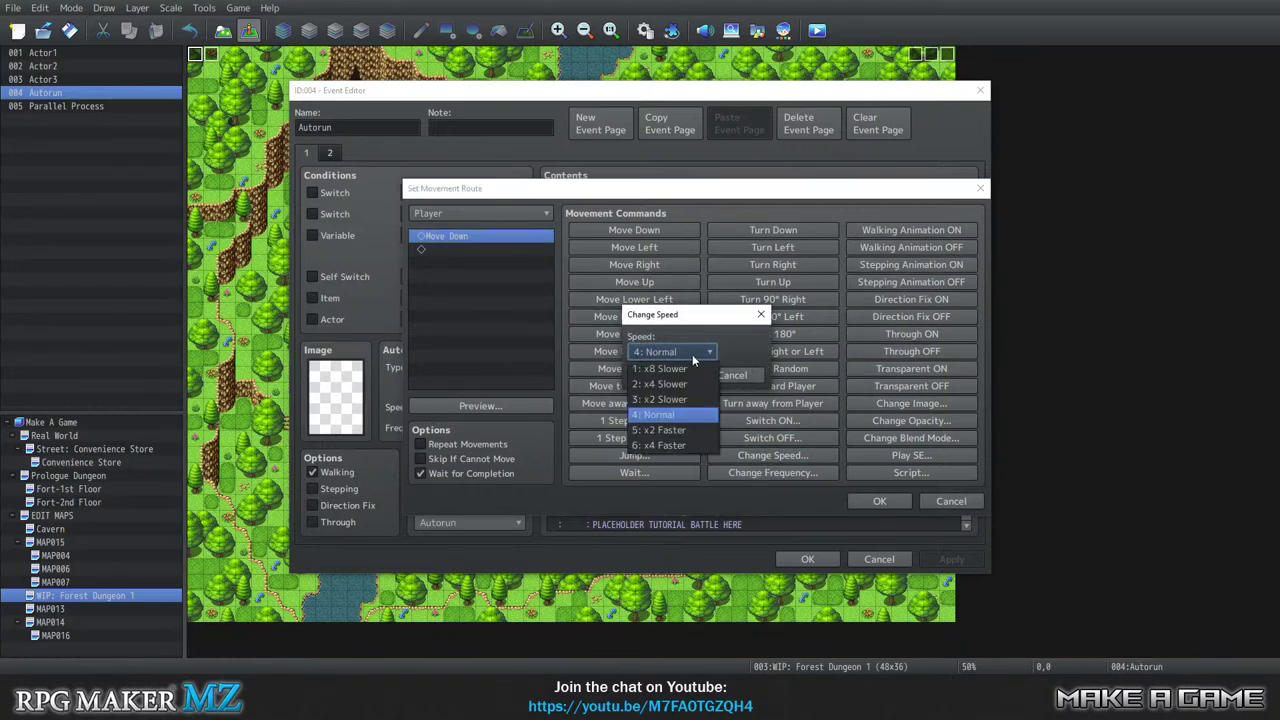
{"action": "left_click", "coordinate": [659, 399]}
{"action": "left_click", "coordinate": [663, 375]}
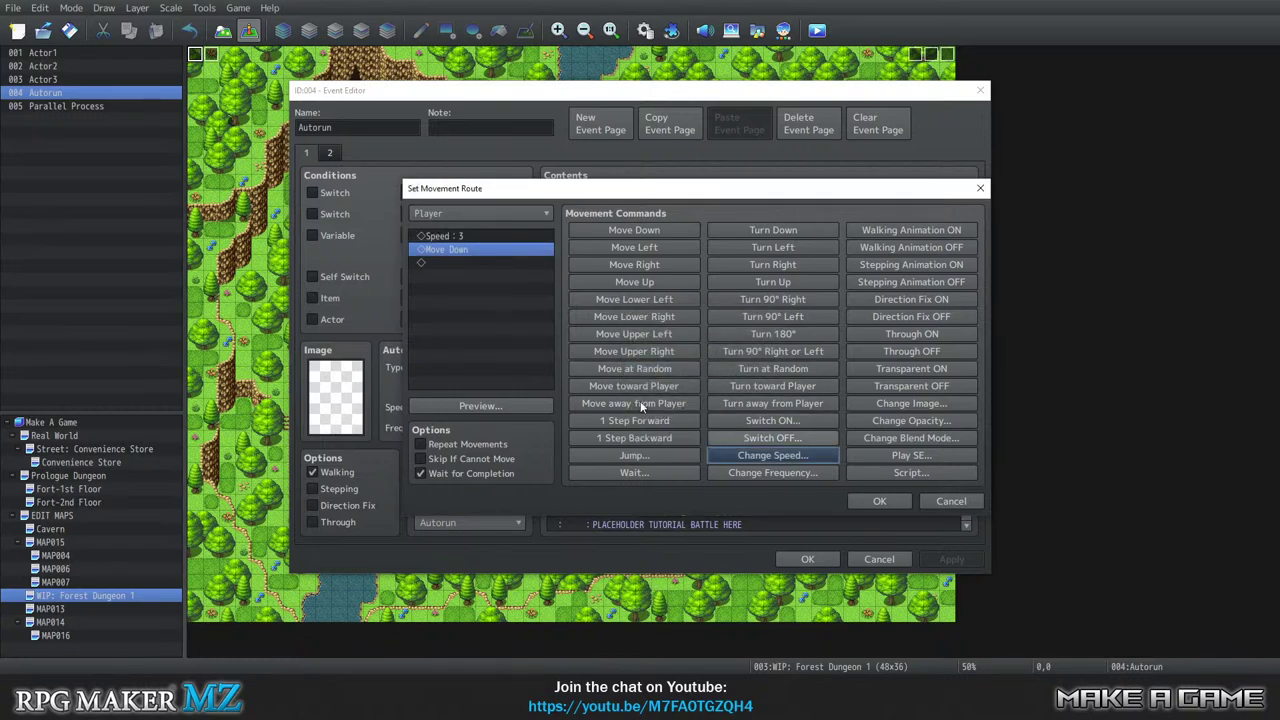
Append a speed change to 4: Normal after Move Down in the Player route, and confirm the route and the event.
{"action": "left_click", "coordinate": [457, 262]}
{"action": "left_click", "coordinate": [772, 455]}
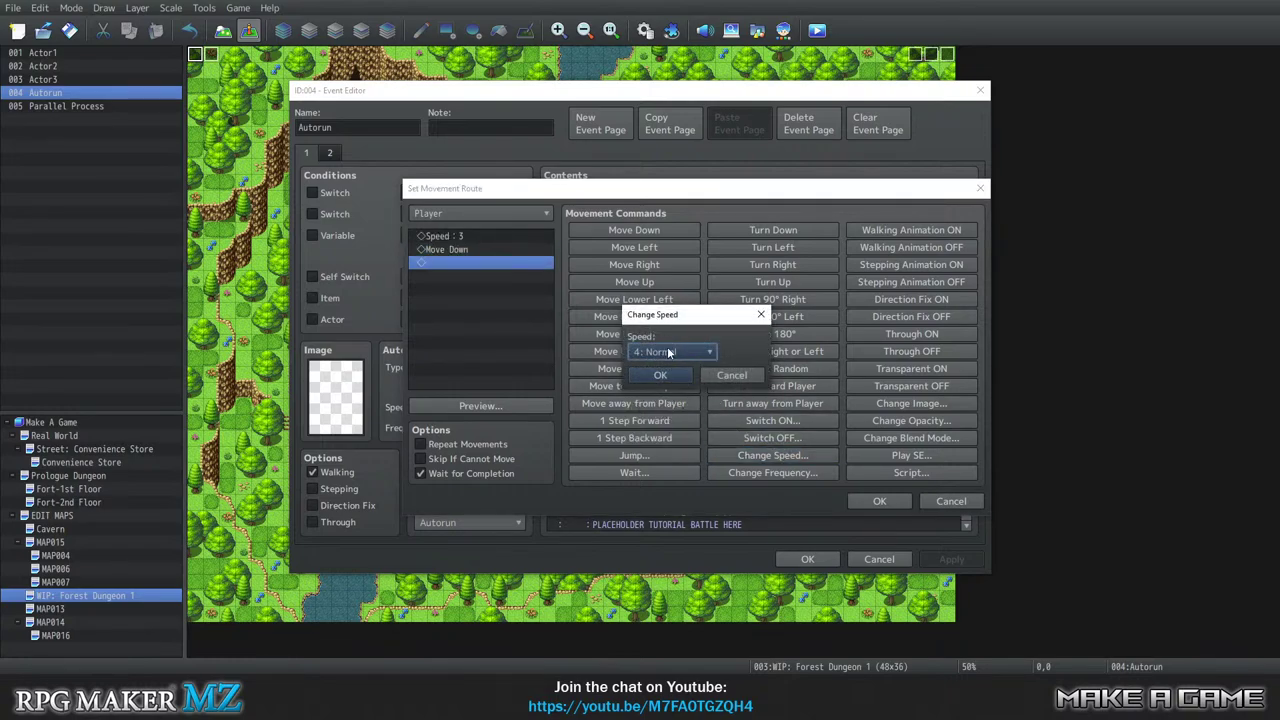
{"action": "left_click", "coordinate": [668, 352]}
{"action": "left_click", "coordinate": [668, 350]}
{"action": "left_click", "coordinate": [668, 373]}
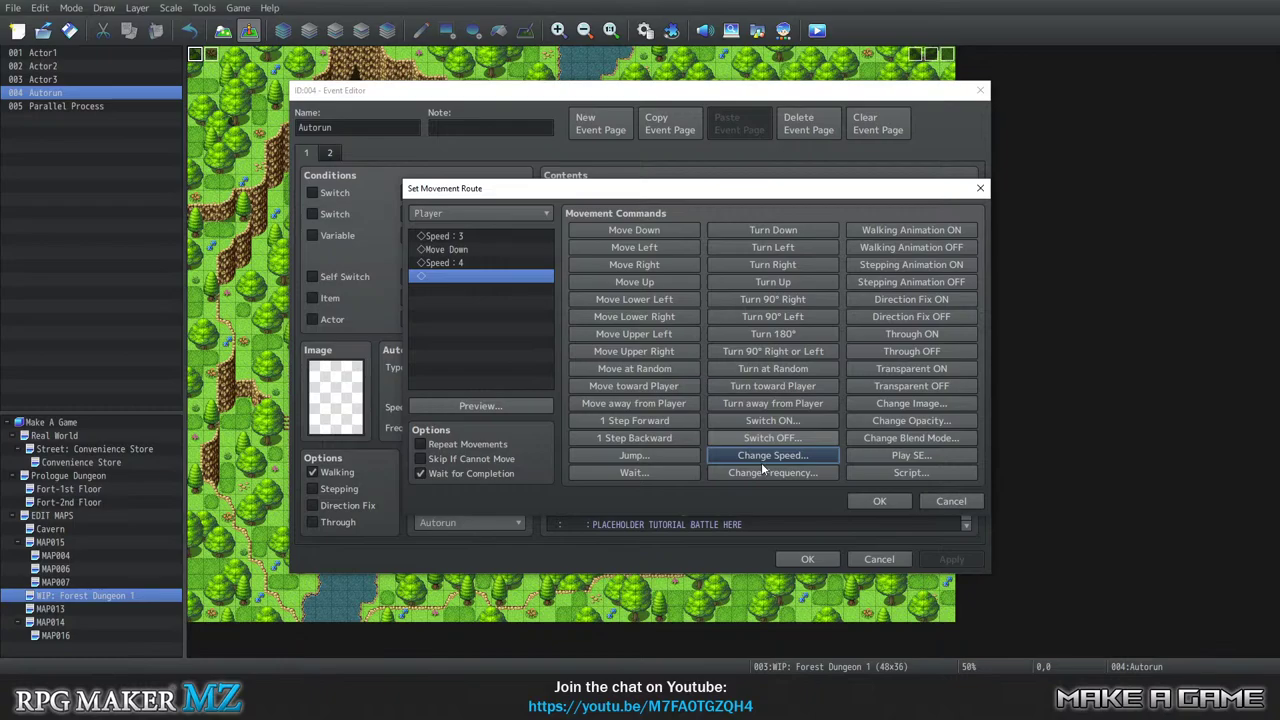
{"action": "left_click", "coordinate": [870, 502]}
{"action": "left_click", "coordinate": [816, 559]}
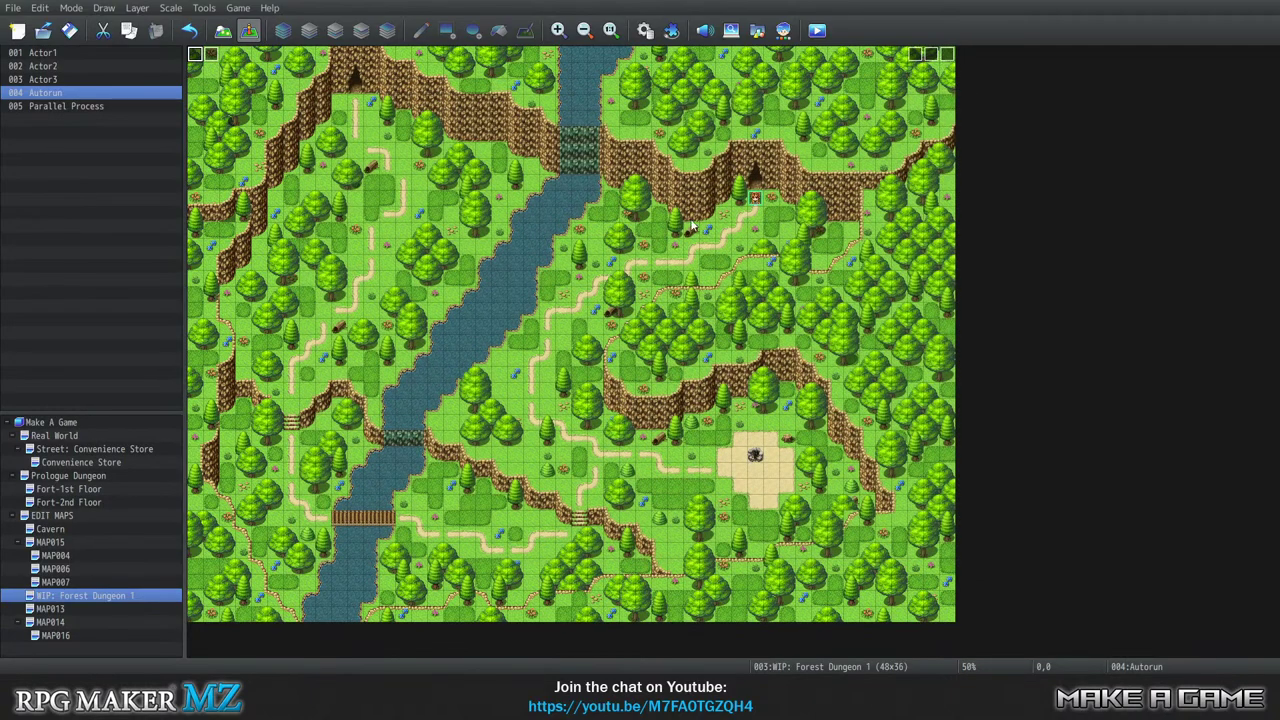
Save the changes, playtest the forest cutscene through the placeholder tutorial battle message, and close the test game.
{"action": "left_click", "coordinate": [240, 8]}
{"action": "left_click", "coordinate": [262, 22]}
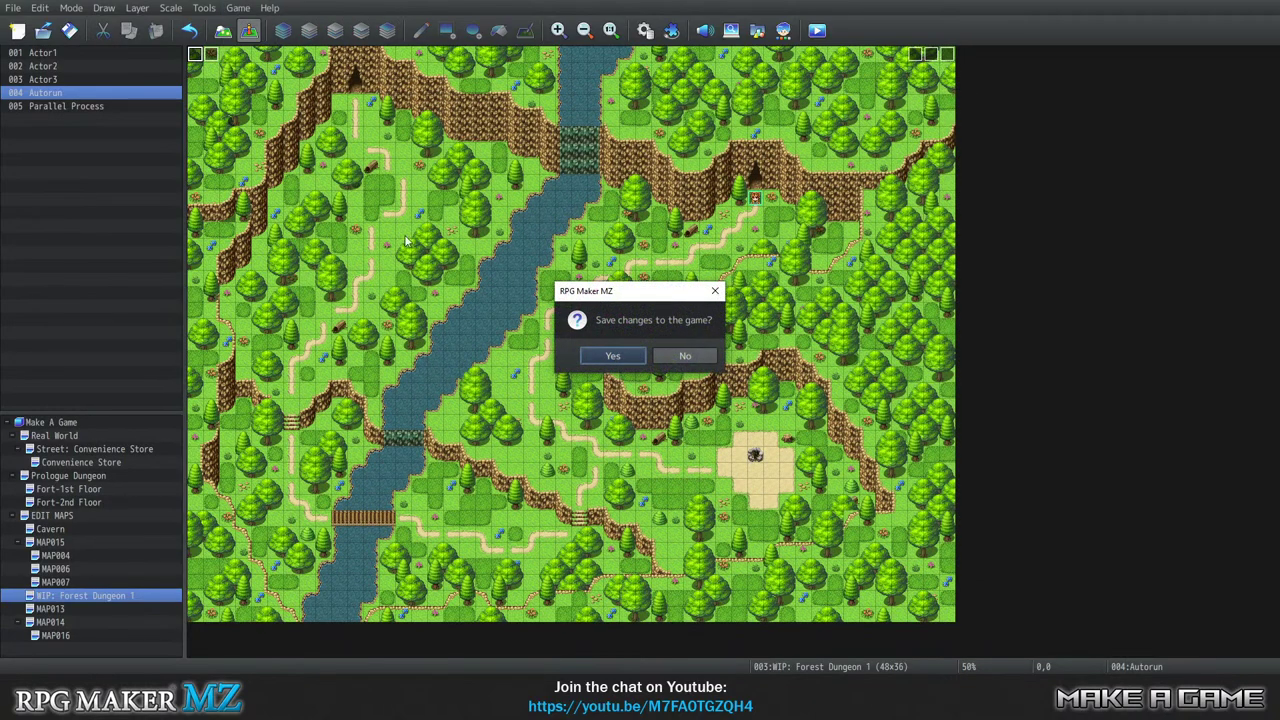
{"action": "left_click", "coordinate": [629, 356]}
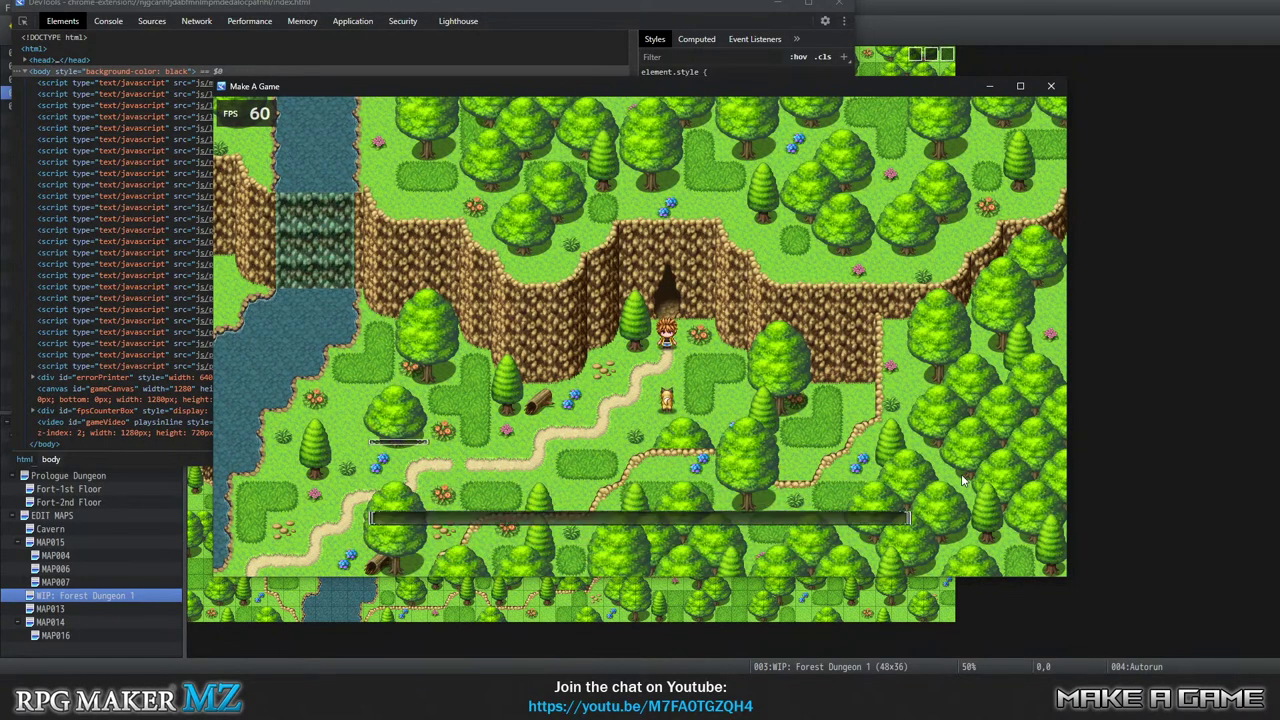
{"action": "key", "text": "Return"}
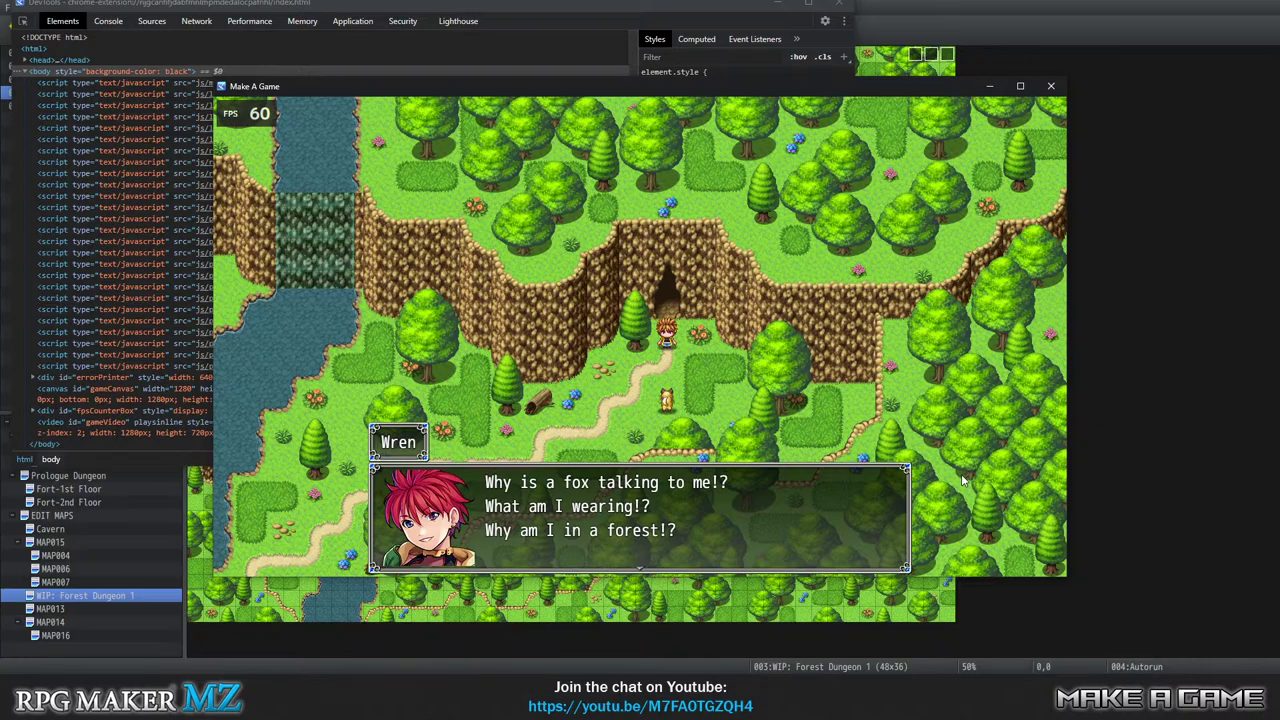
{"action": "key", "text": "Return"}
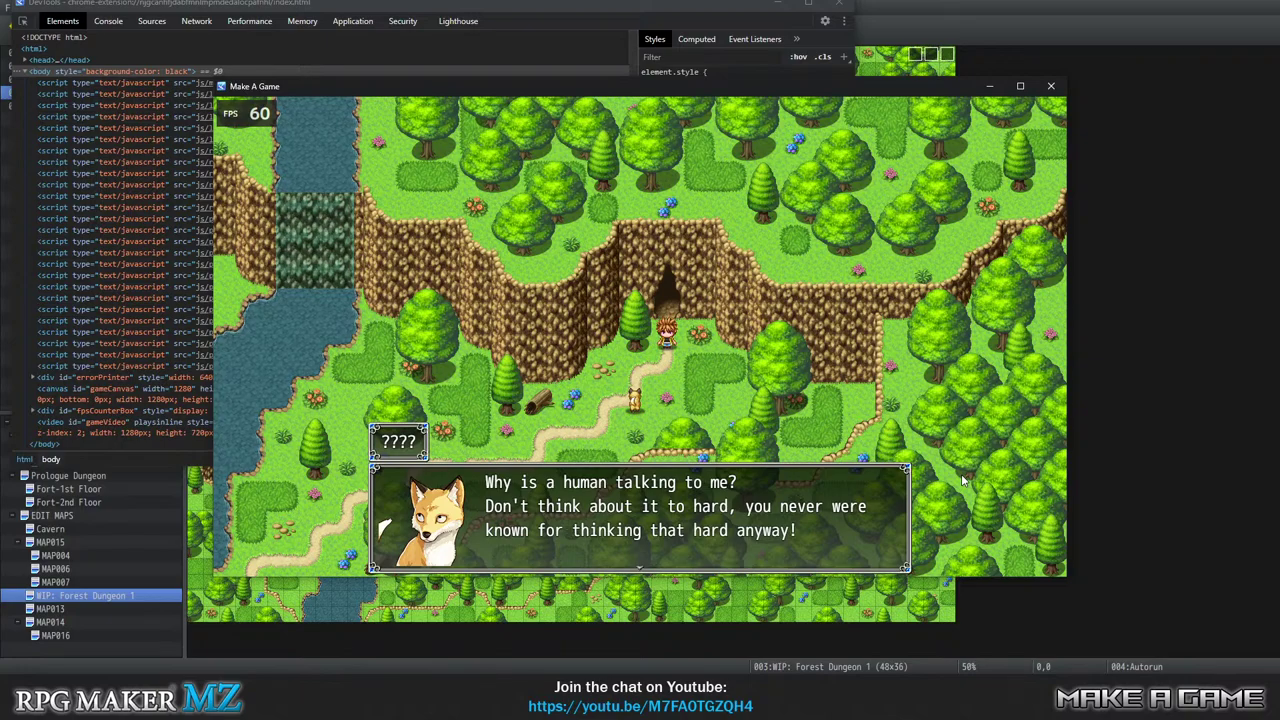
{"action": "key", "text": "Return"}
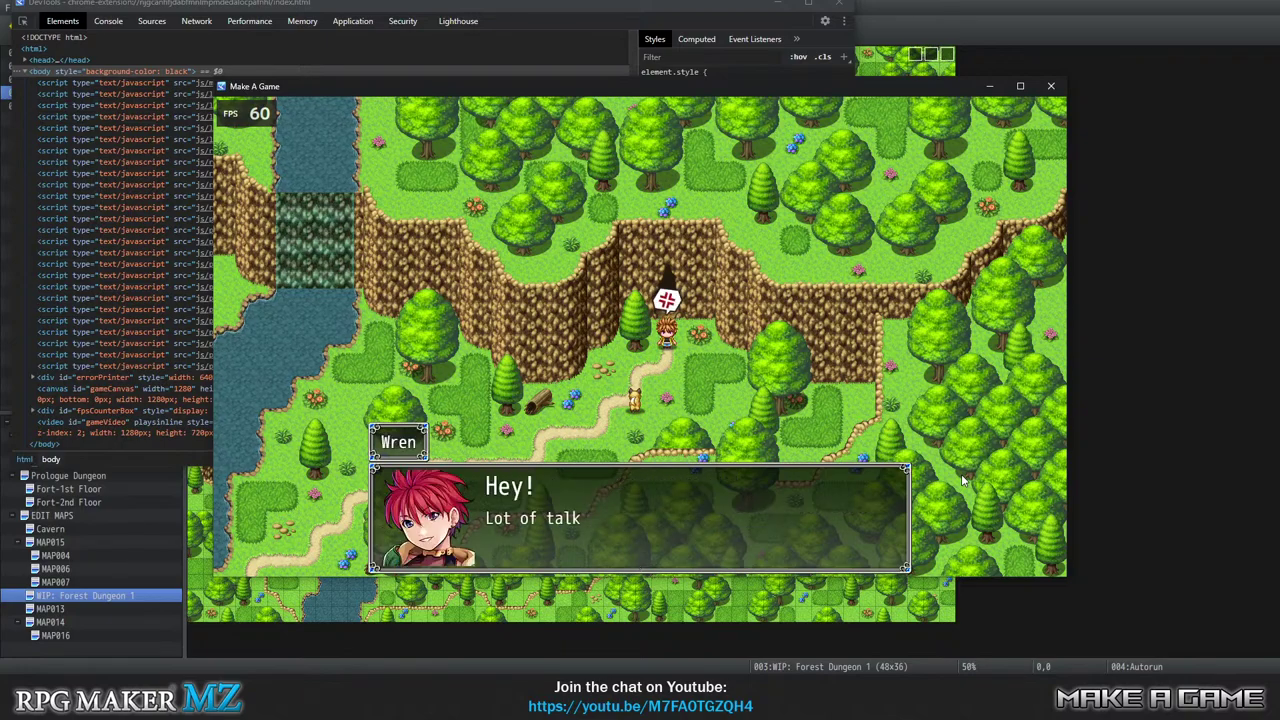
{"action": "key", "text": "Return"}
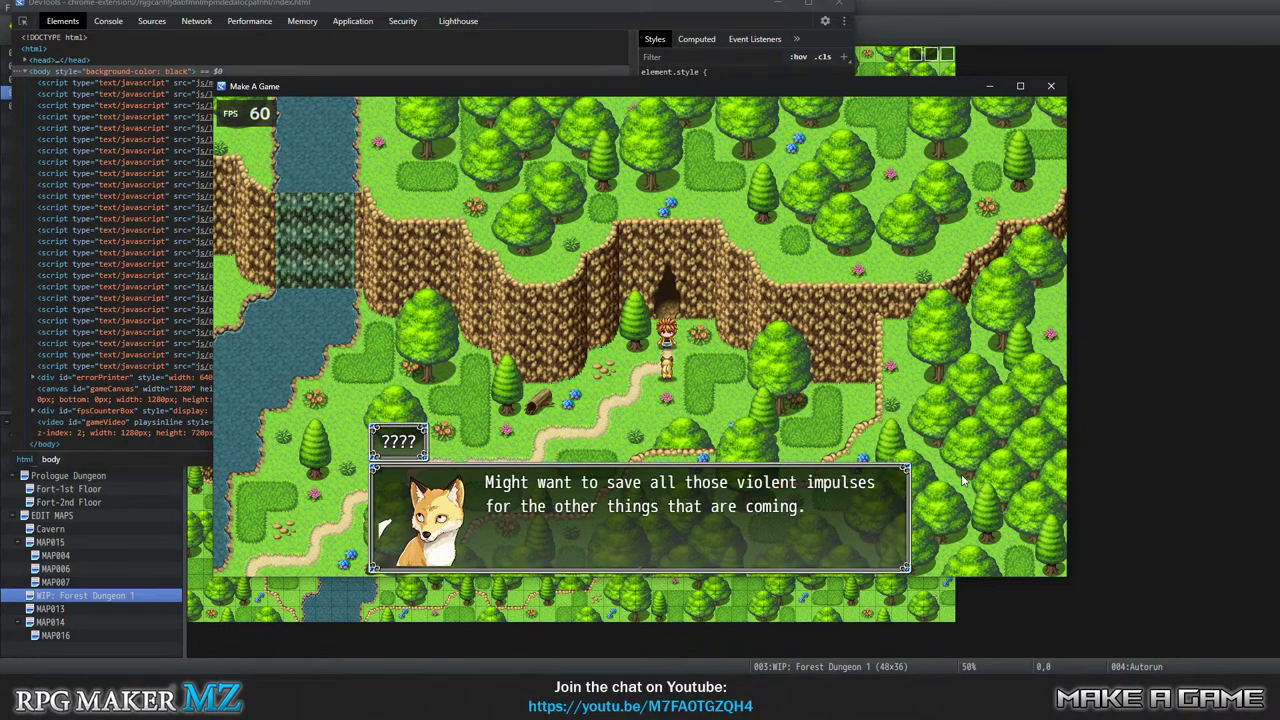
{"action": "key", "text": "Return"}
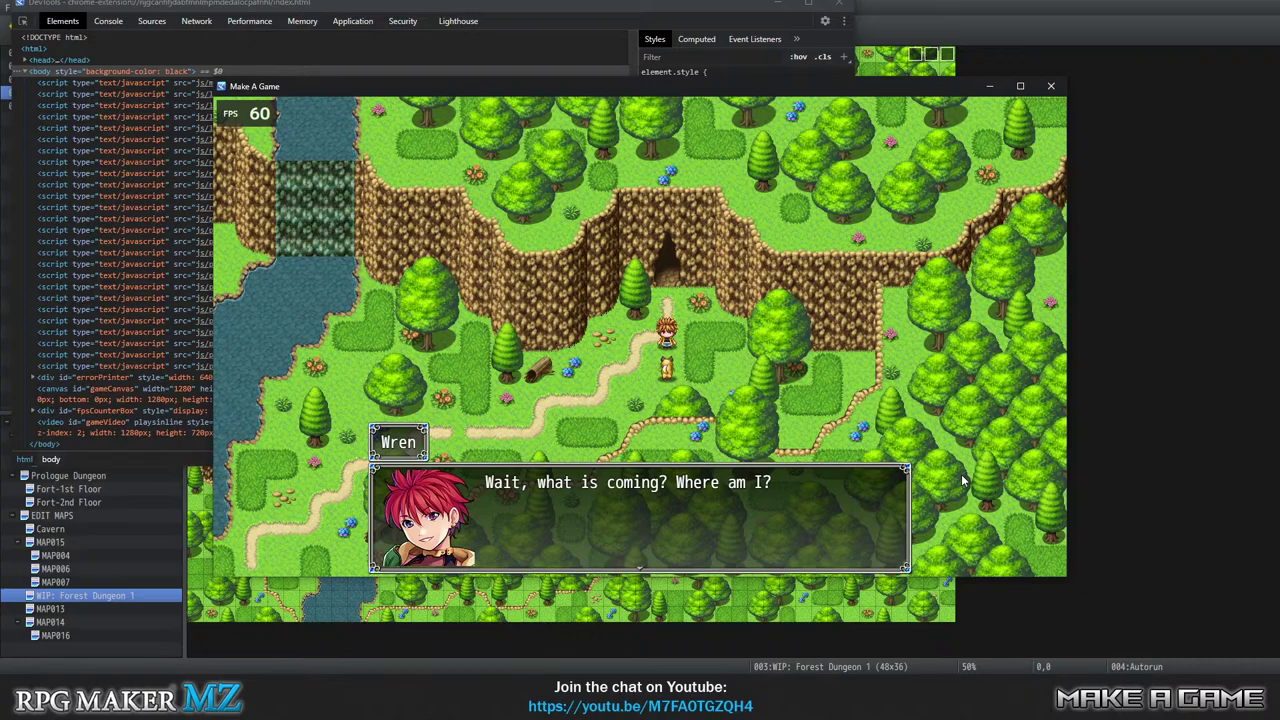
{"action": "key", "text": "Return"}
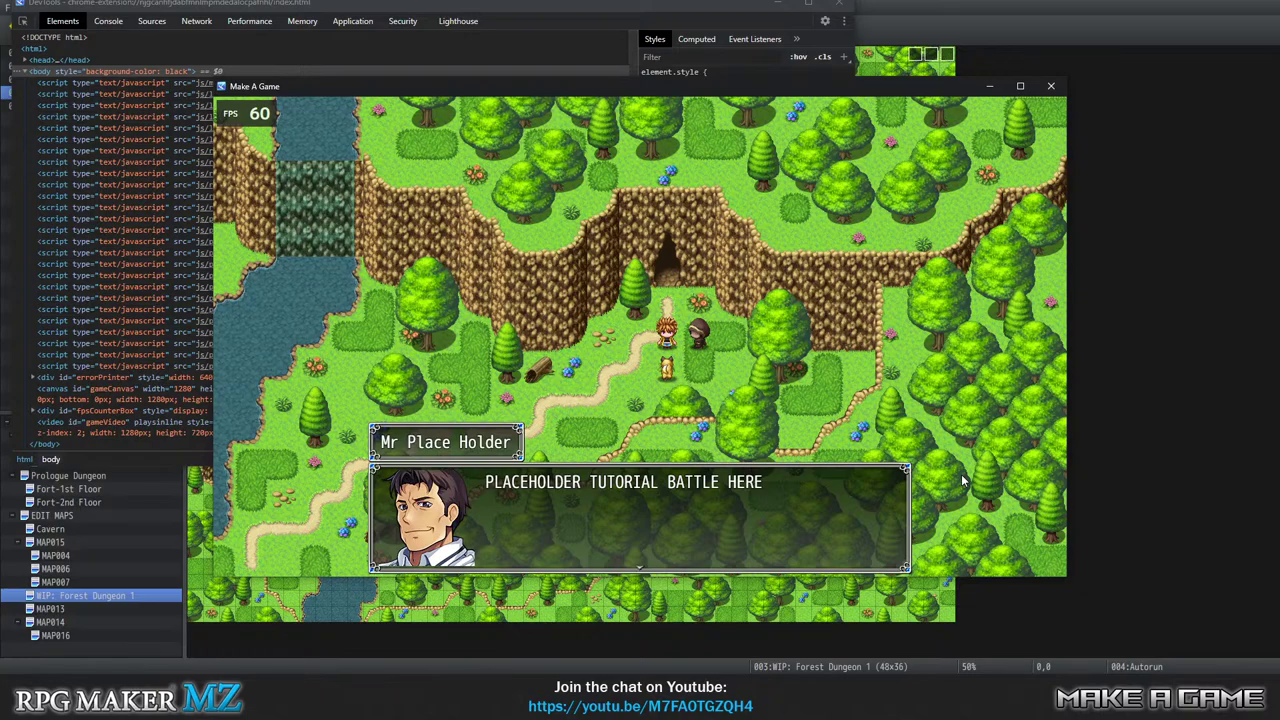
{"action": "key", "text": "Return"}
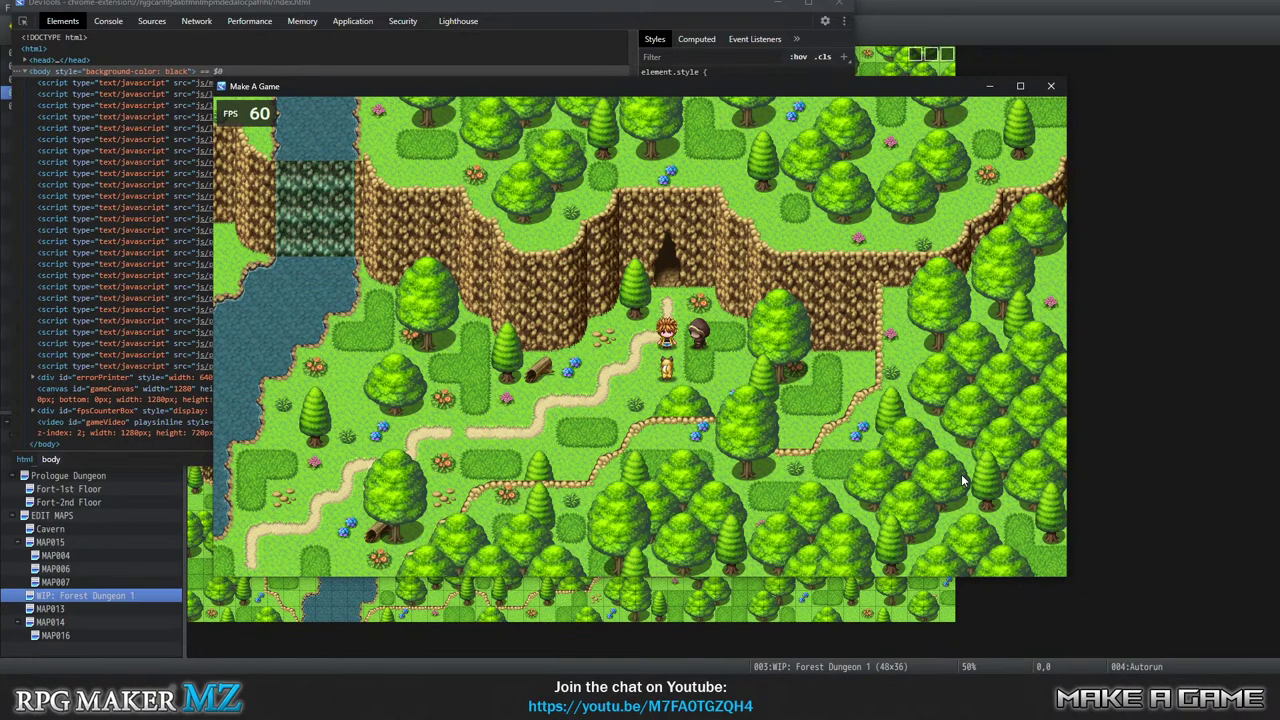
{"action": "left_click", "coordinate": [1050, 86]}
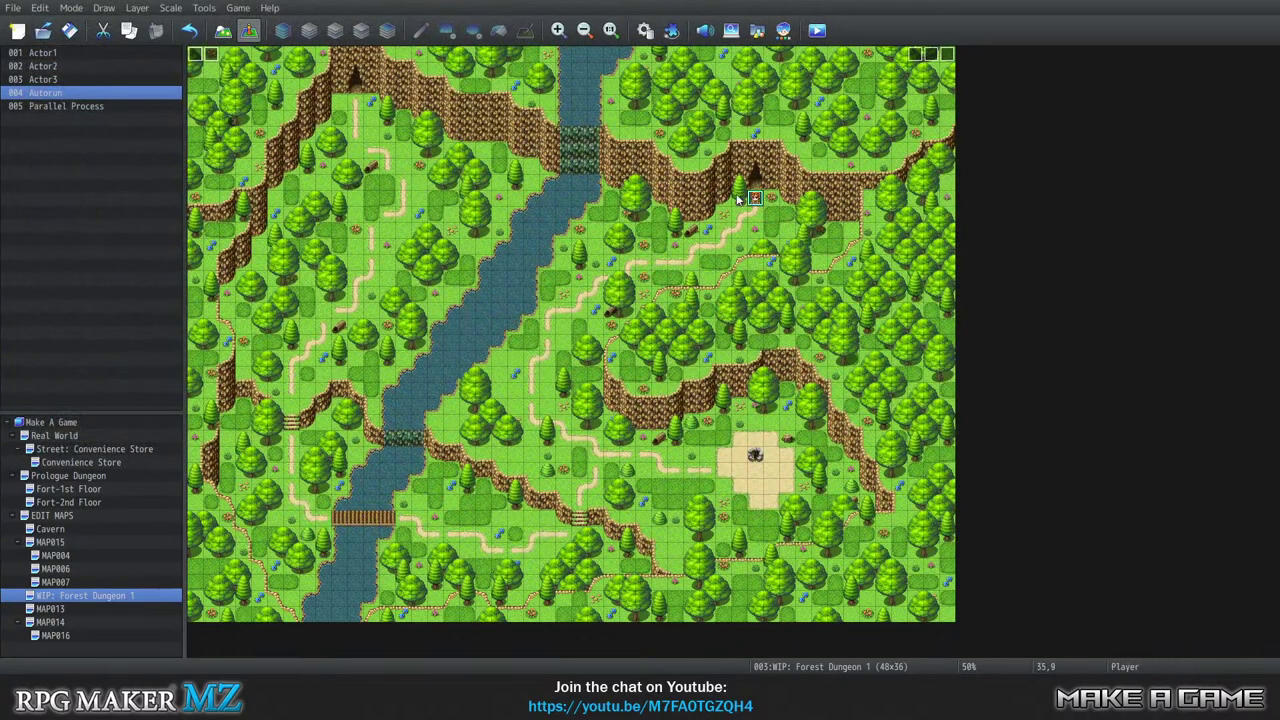
Reopen the Autorun event, review its commands, and delete the final Control Self Switch A = ON command.
{"action": "right_click", "coordinate": [195, 55]}
{"action": "left_click", "coordinate": [223, 70]}
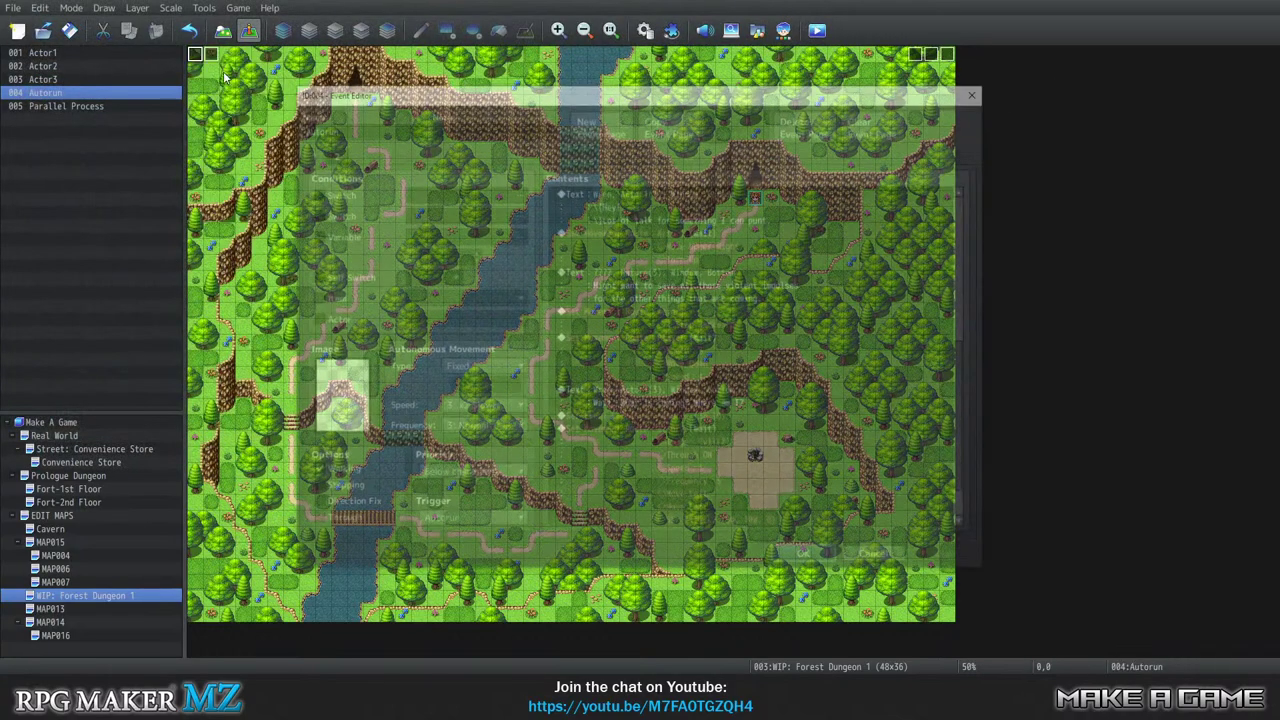
{"action": "scroll", "coordinate": [670, 440], "scroll_direction": "down", "scroll_amount": 2}
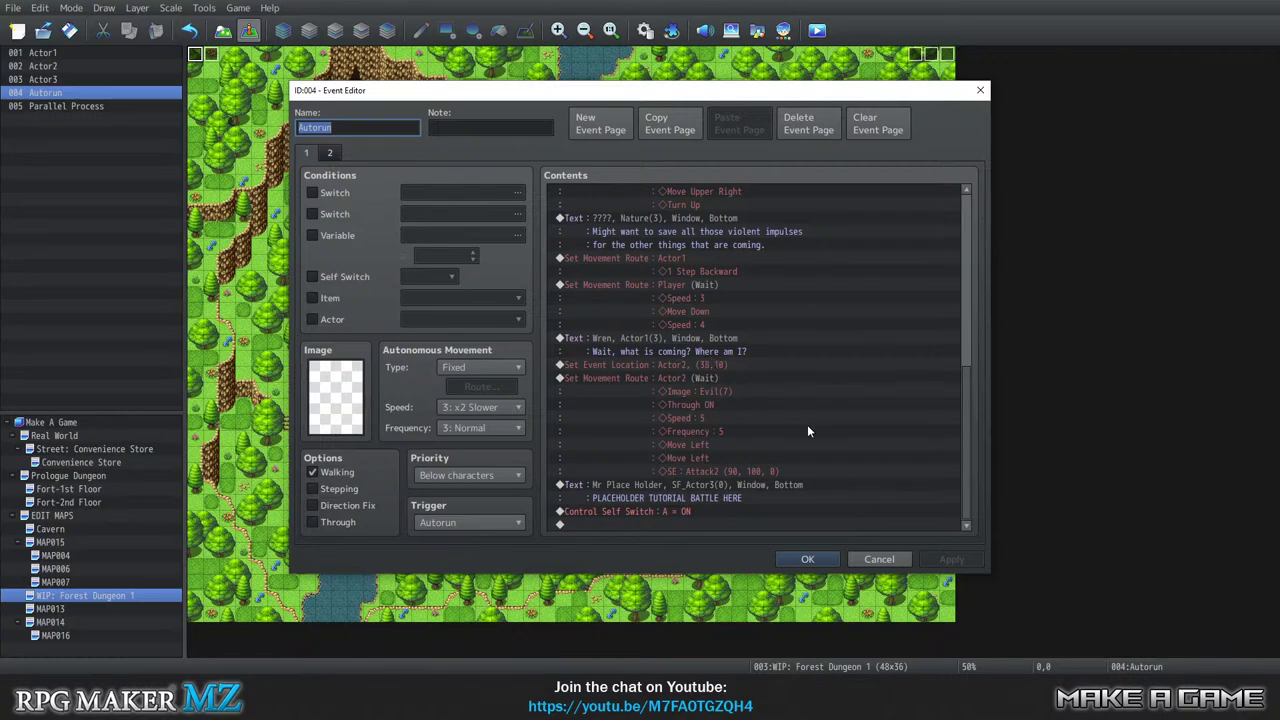
{"action": "scroll", "coordinate": [798, 415], "scroll_direction": "up", "scroll_amount": 5}
{"action": "scroll", "coordinate": [800, 405], "scroll_direction": "down", "scroll_amount": 5}
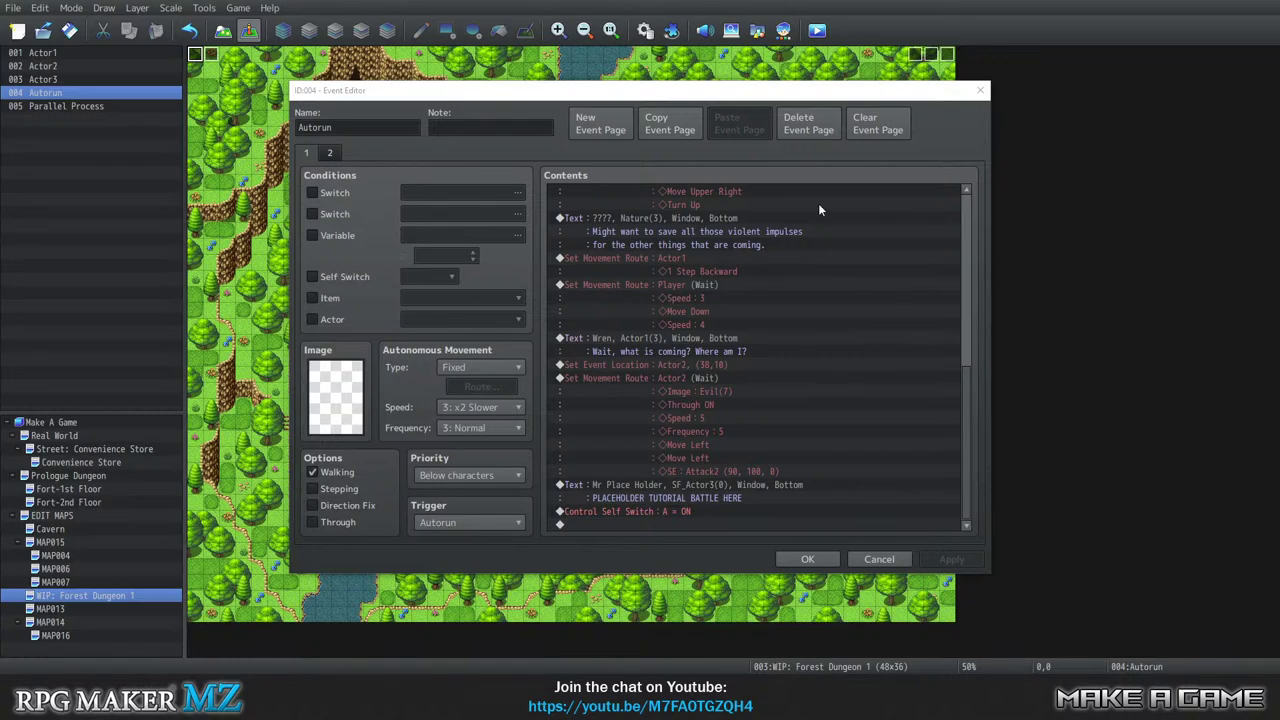
{"action": "left_click", "coordinate": [632, 511]}
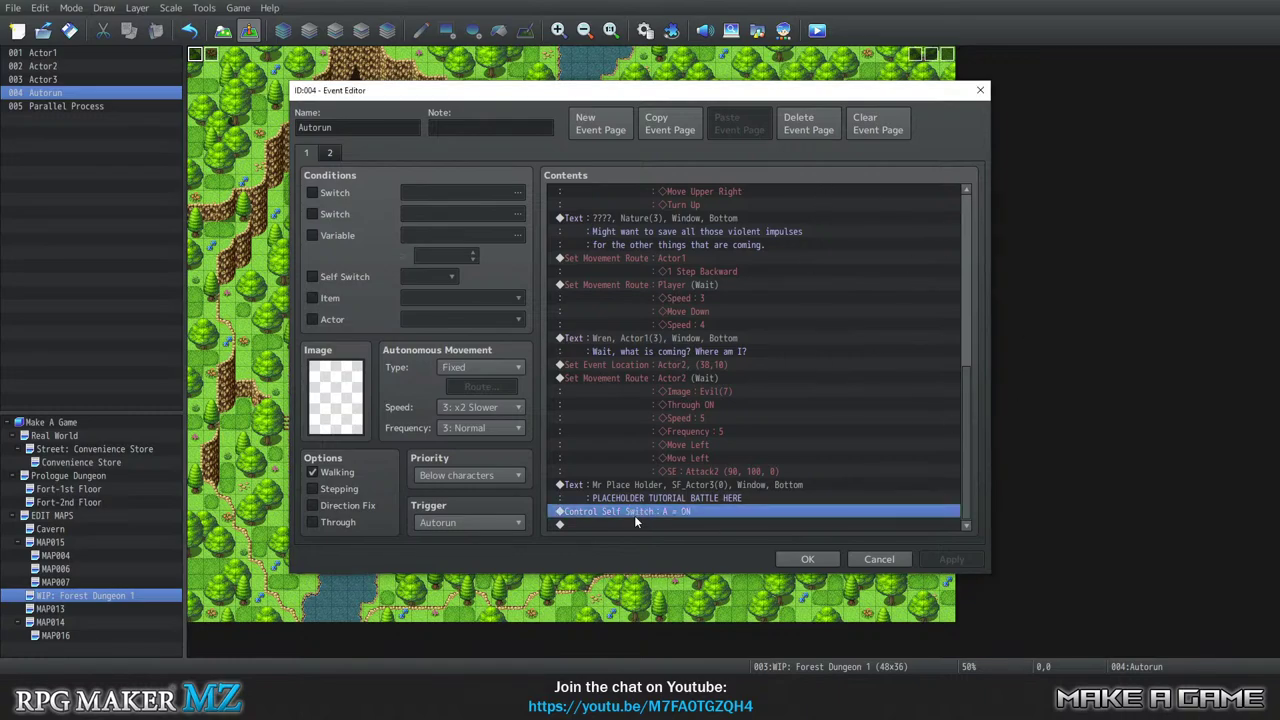
{"action": "key", "text": "Delete"}
Add a Control Variables command after the placeholder battle text that sets variable 0026 Dungeon 1 to the constant 10.
{"action": "double_click", "coordinate": [631, 526]}
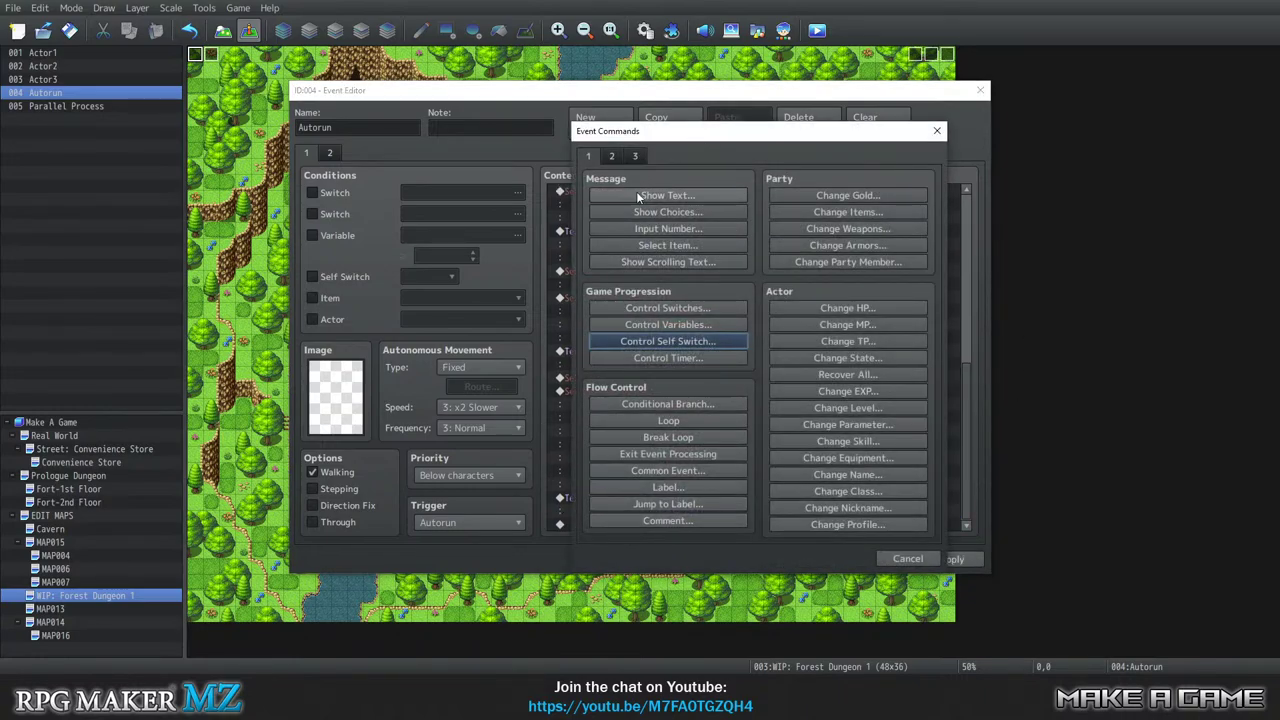
{"action": "left_click", "coordinate": [668, 324]}
{"action": "left_click", "coordinate": [779, 250]}
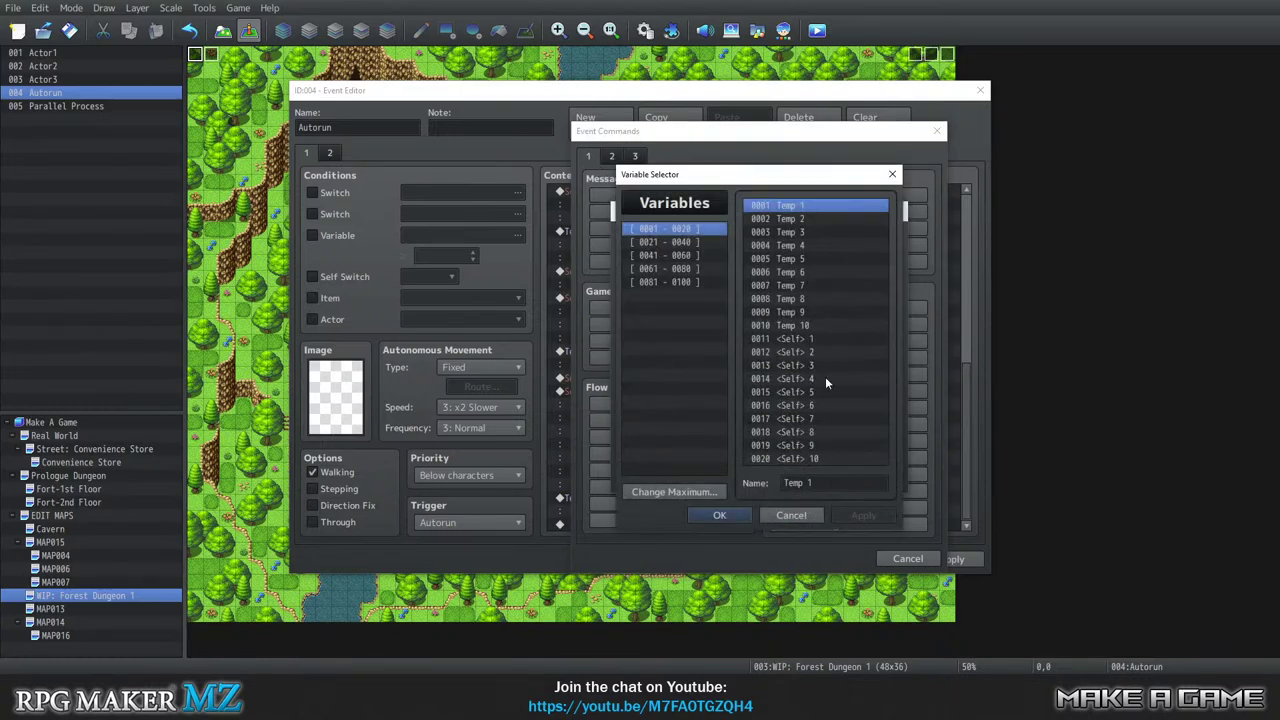
{"action": "left_click", "coordinate": [664, 242]}
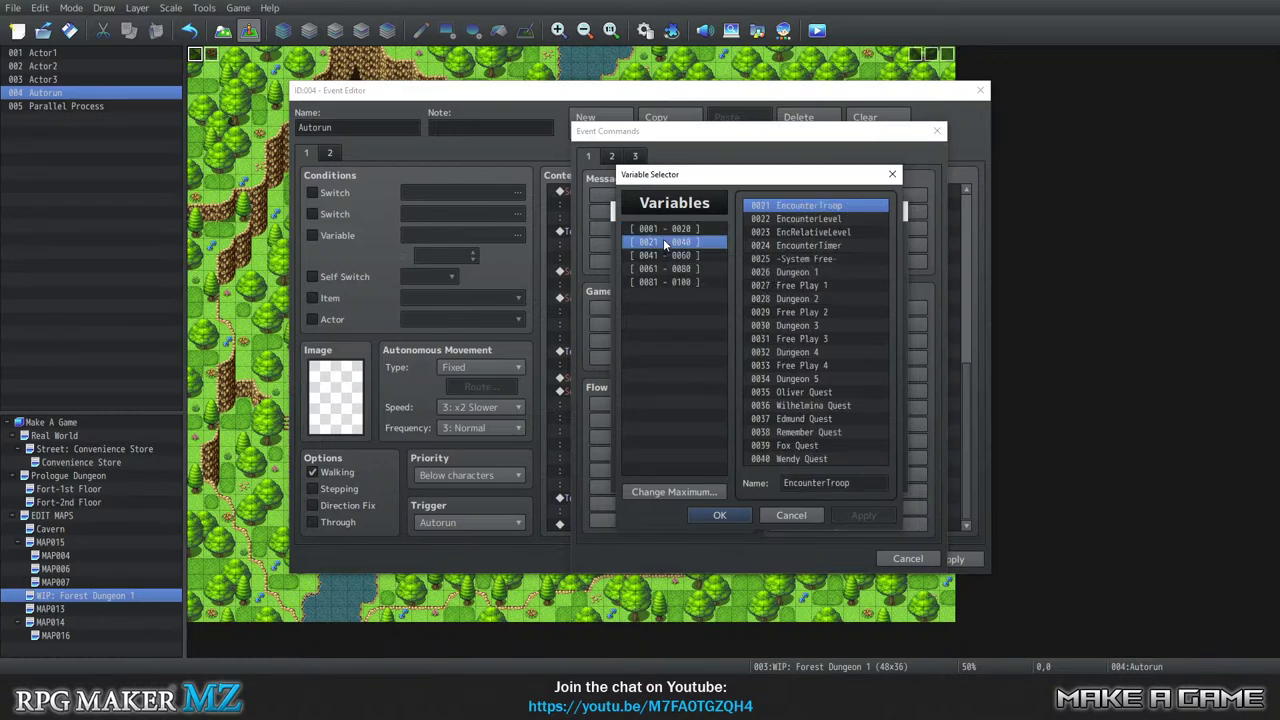
{"action": "left_click", "coordinate": [787, 271]}
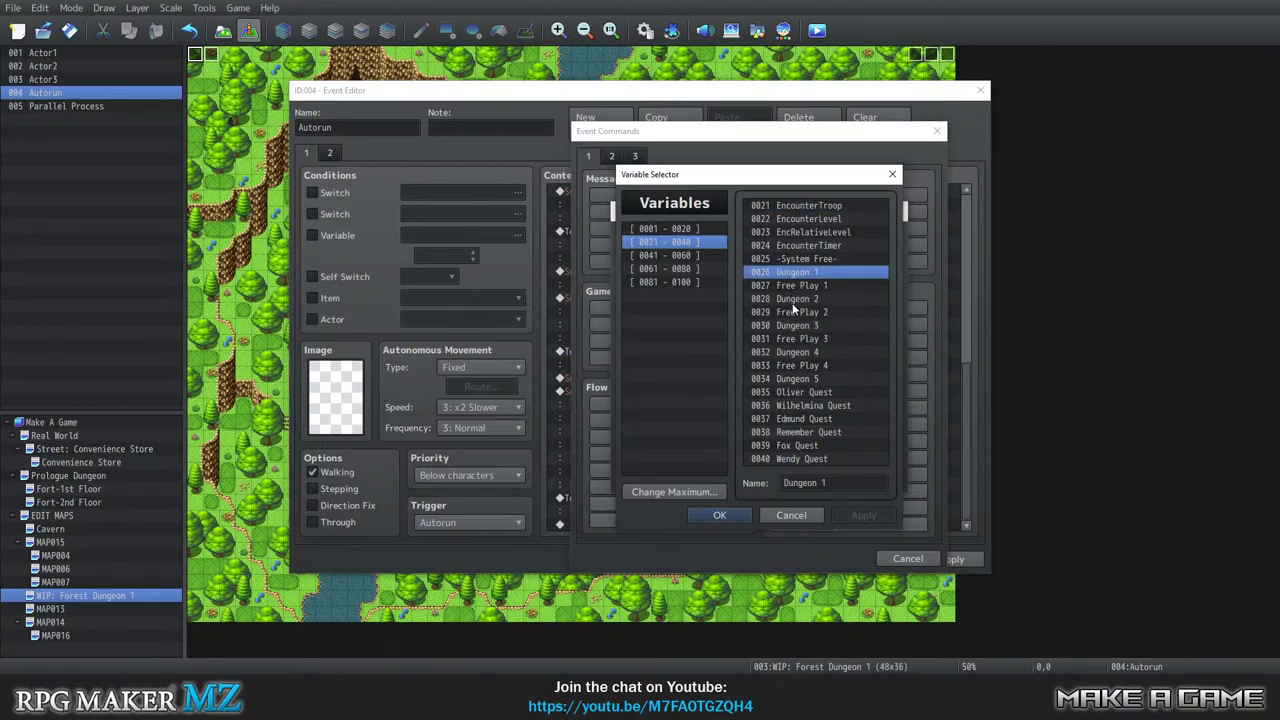
{"action": "left_click", "coordinate": [729, 518]}
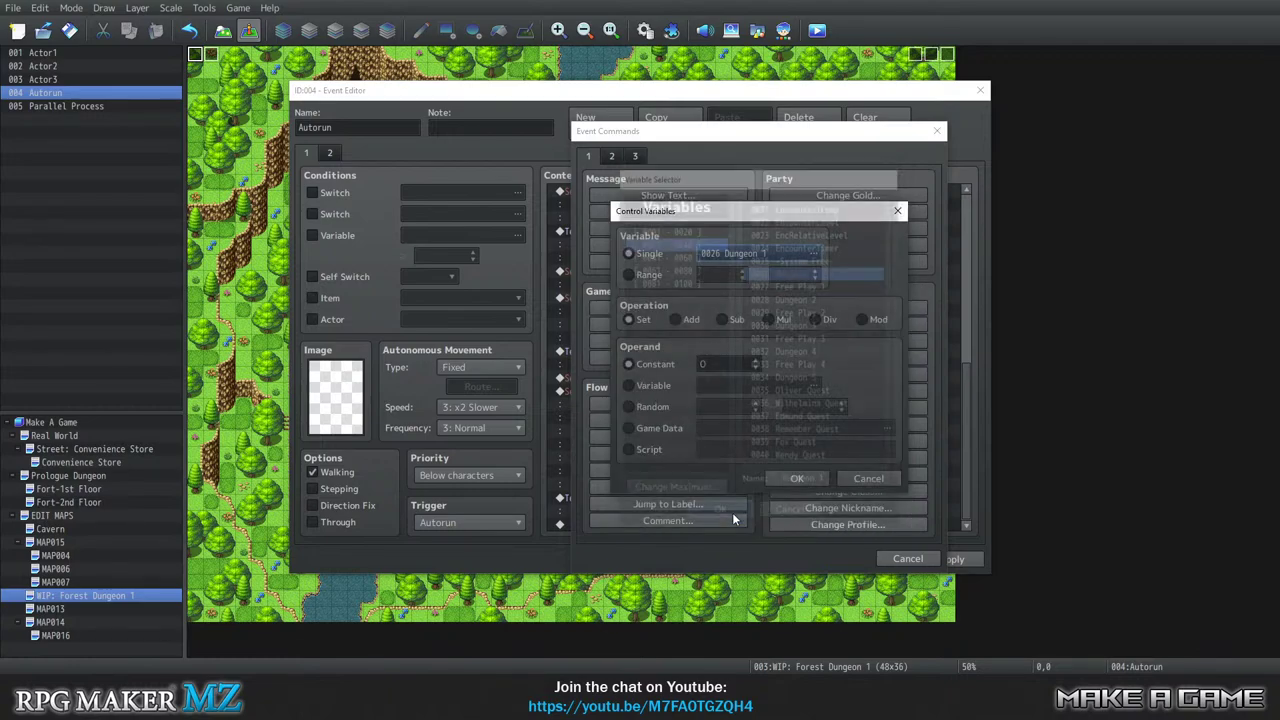
{"action": "left_click", "coordinate": [704, 364]}
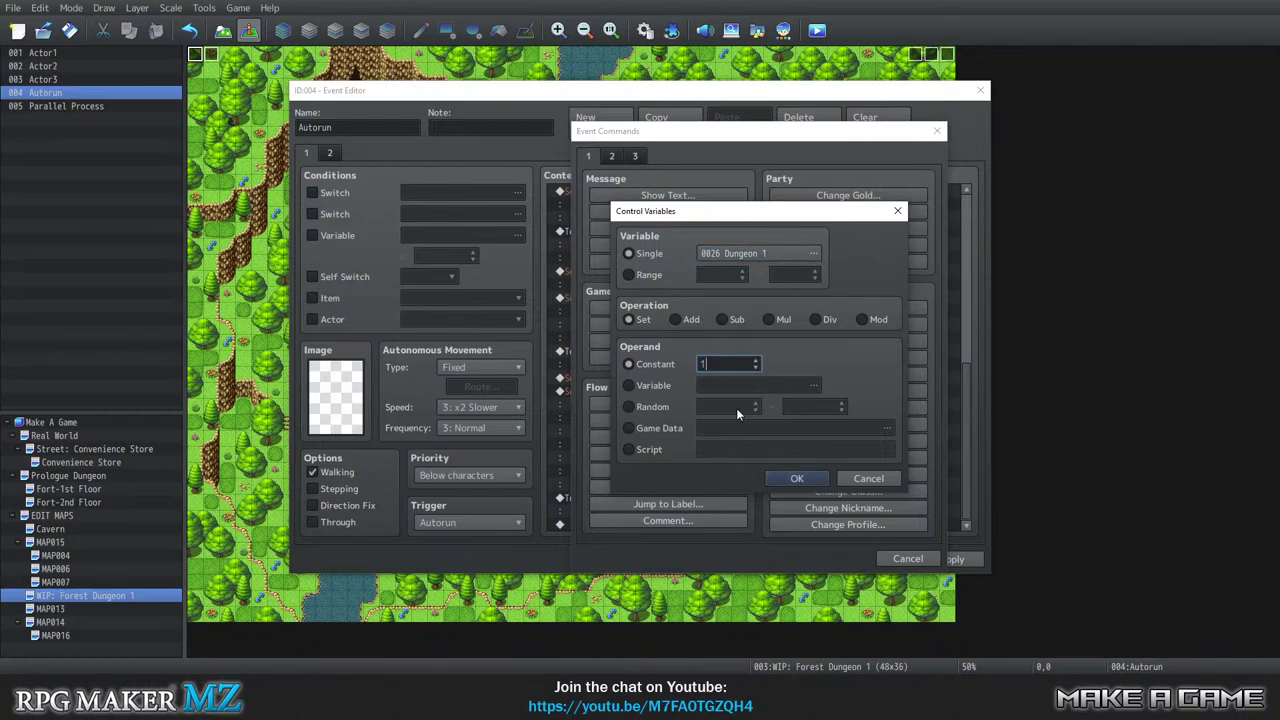
{"action": "type", "text": "10"}
{"action": "left_click", "coordinate": [797, 476]}
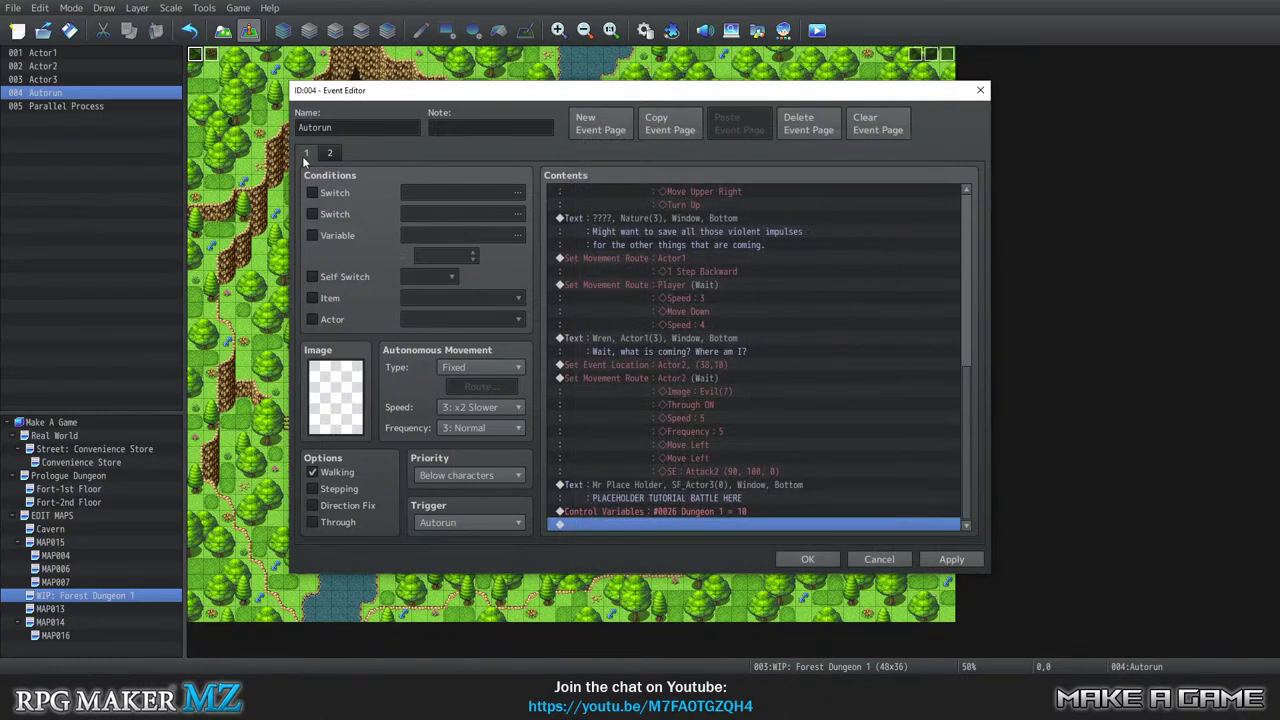
Make the Autorun event's page 2 conditional on variable 0026 Dungeon 1 being at least 10.
{"action": "left_click", "coordinate": [336, 154]}
{"action": "left_click", "coordinate": [330, 278]}
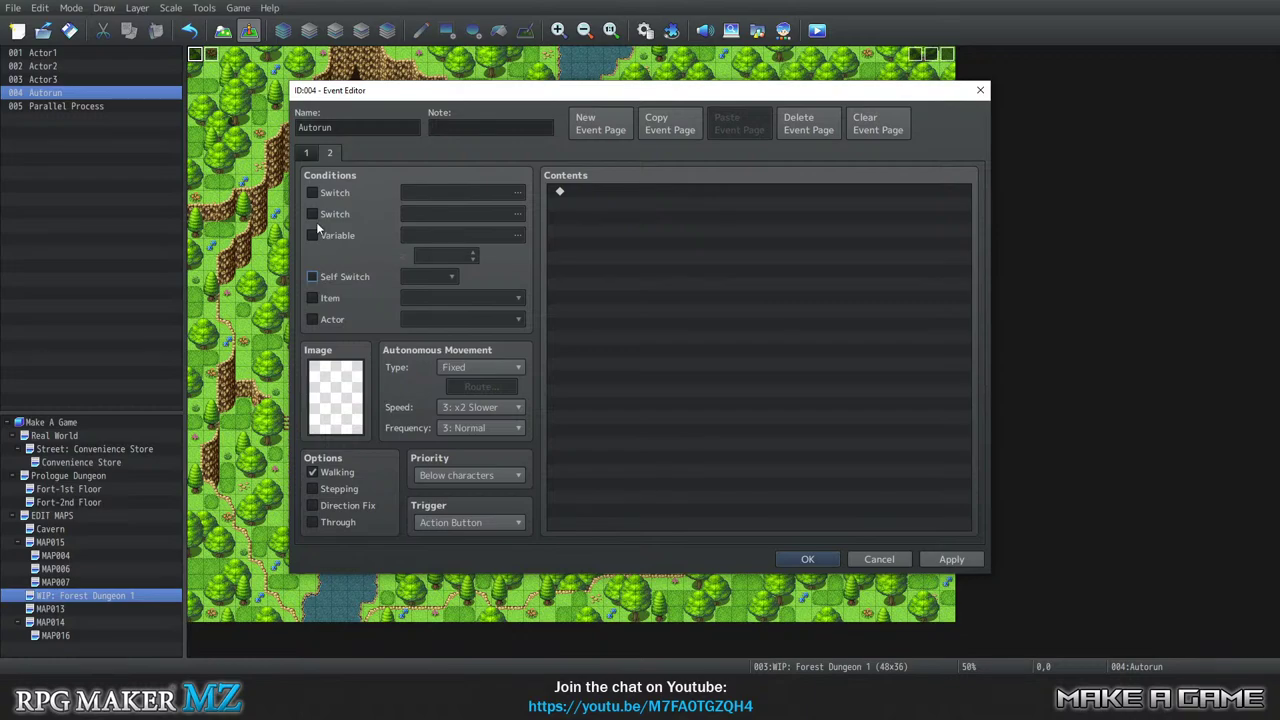
{"action": "left_click", "coordinate": [319, 235]}
{"action": "left_click", "coordinate": [478, 234]}
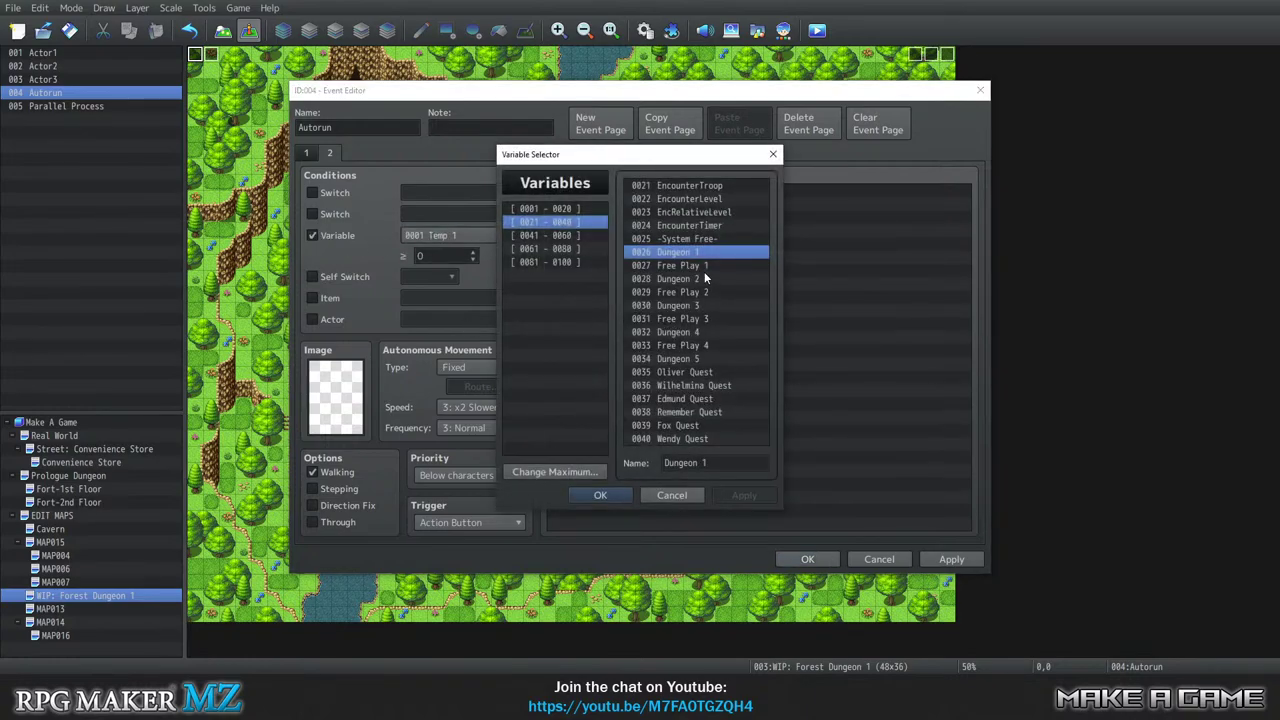
{"action": "left_click", "coordinate": [600, 495]}
{"action": "key", "text": "Tab"}
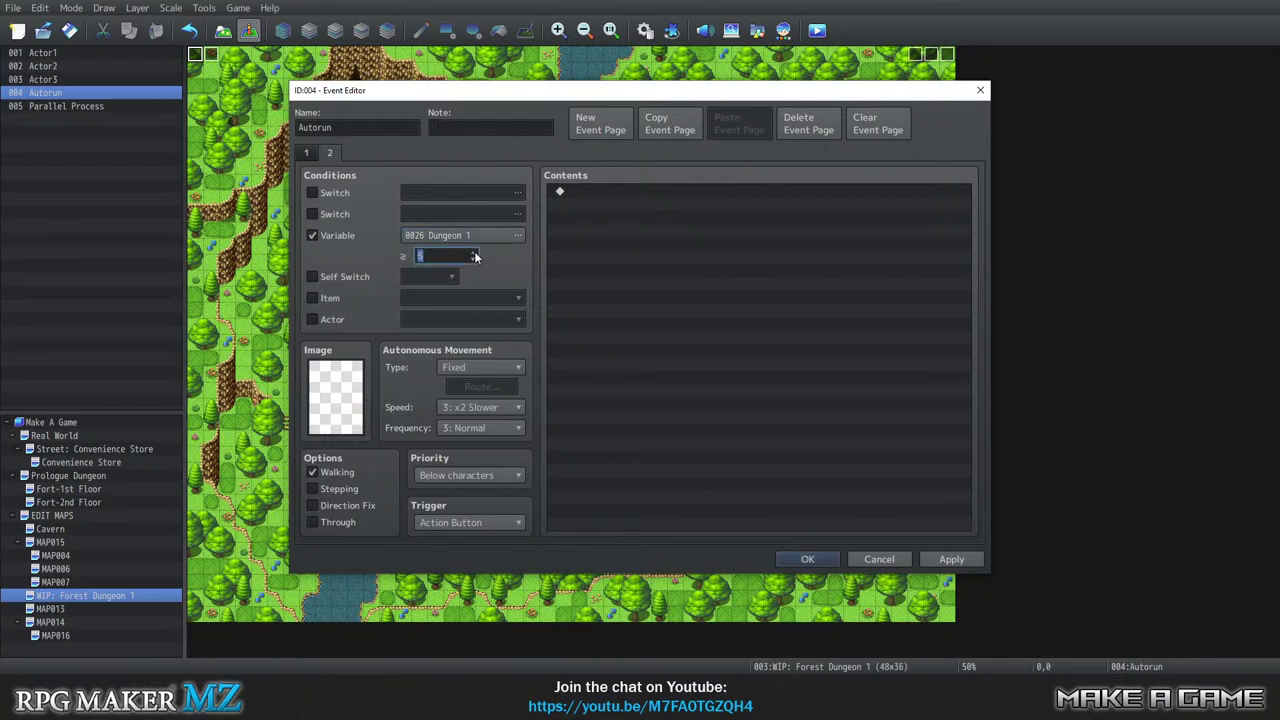
{"action": "type", "text": "10"}
{"action": "left_click", "coordinate": [608, 292]}
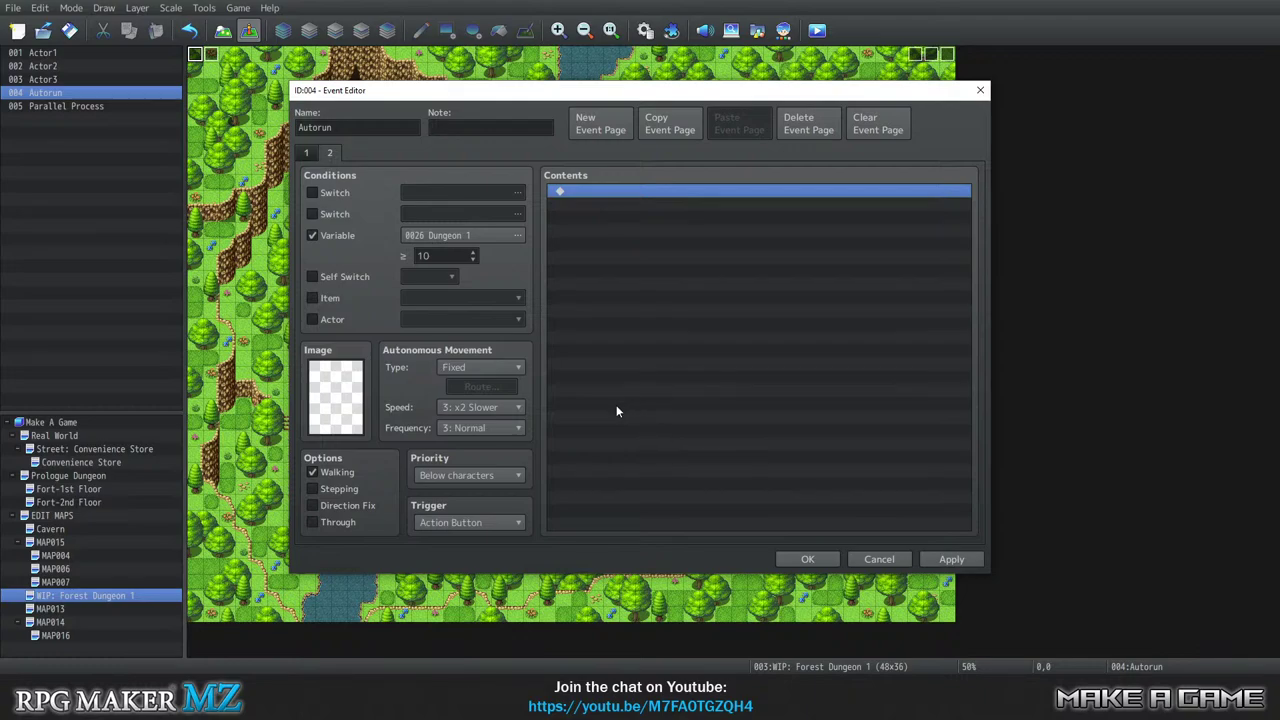
On page 1, insert a Set Movement Route command targeting Actor2 just before the Dungeon 1 Control Variables command.
{"action": "left_click", "coordinate": [307, 153]}
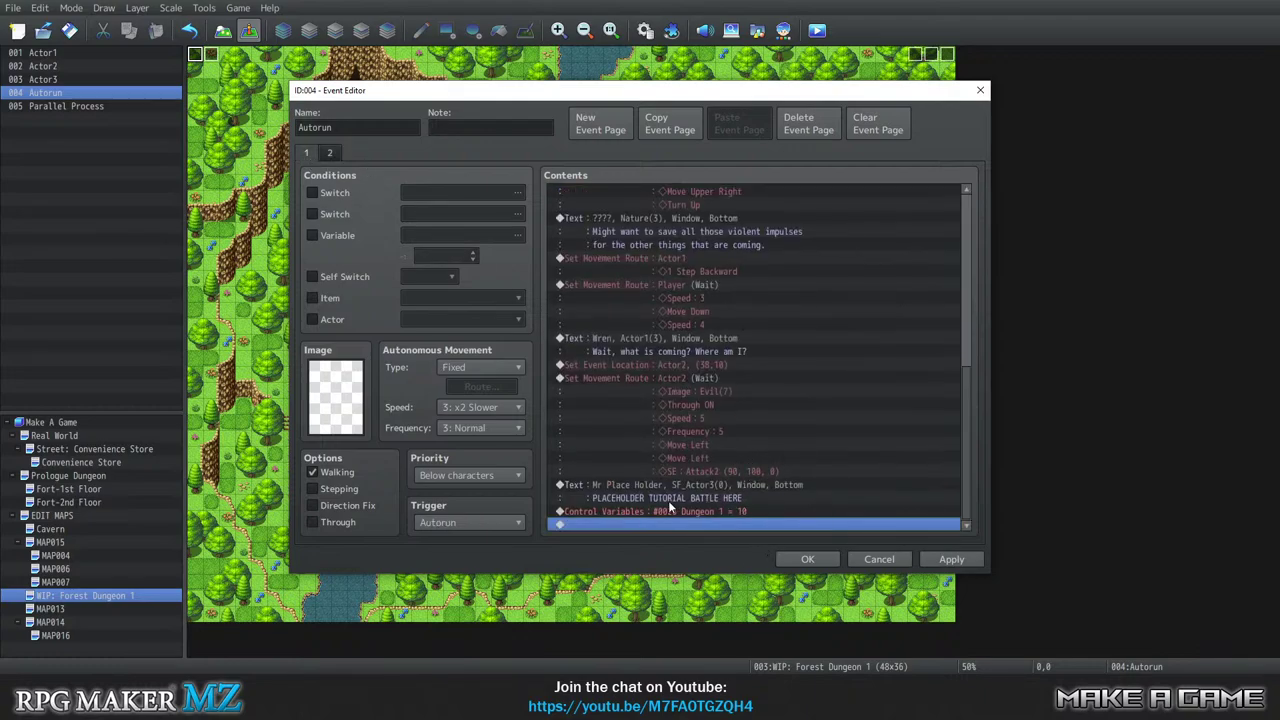
{"action": "left_click", "coordinate": [636, 512]}
{"action": "key", "text": "Insert"}
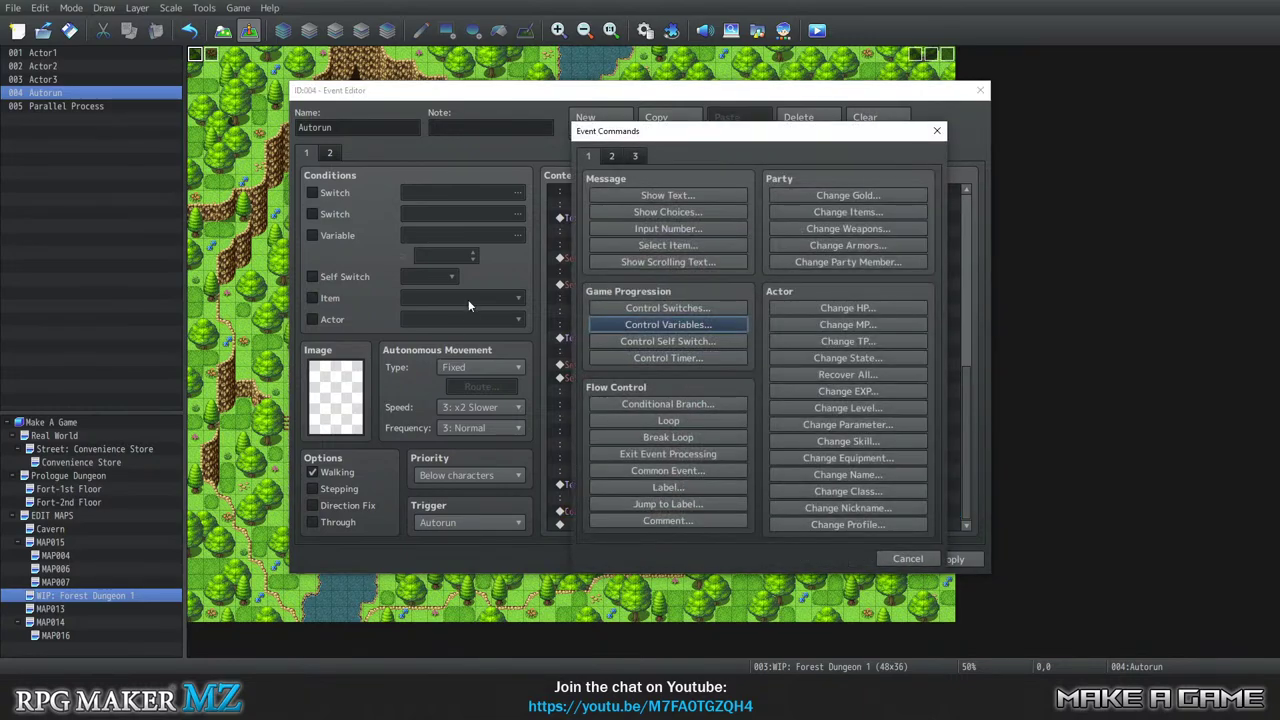
{"action": "left_click", "coordinate": [668, 195]}
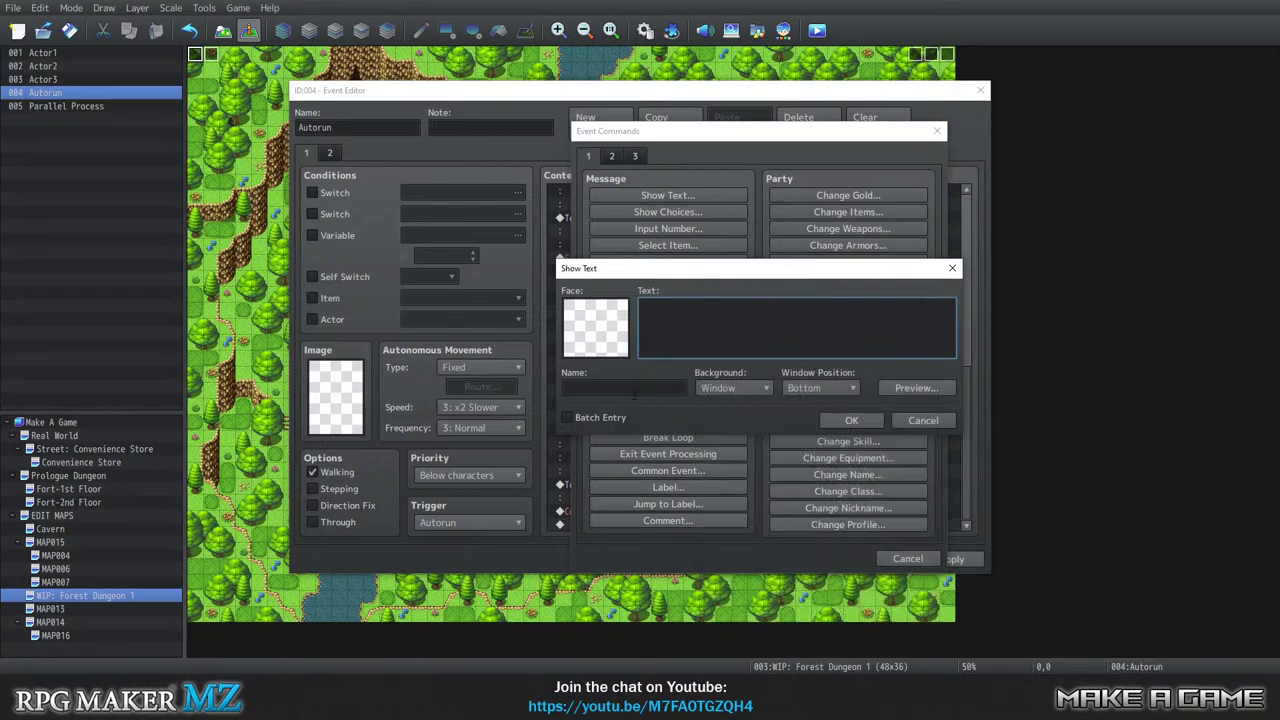
{"action": "left_click", "coordinate": [922, 421]}
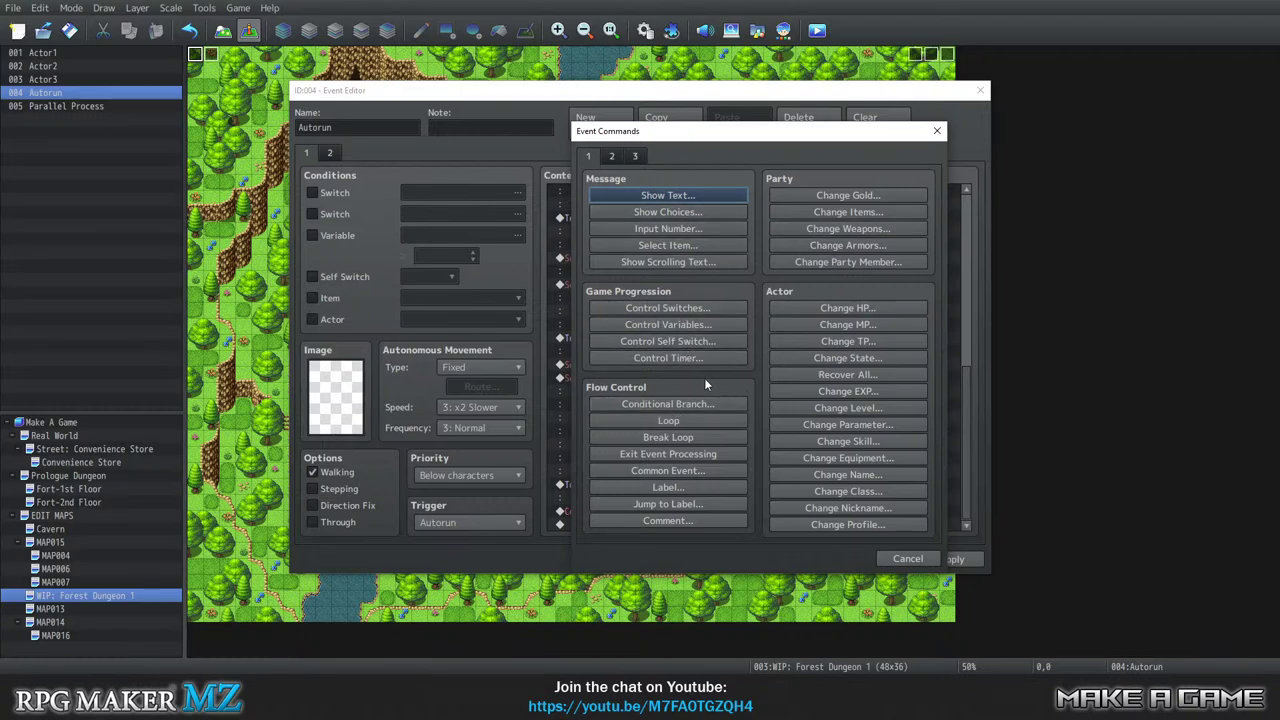
{"action": "left_click", "coordinate": [610, 157]}
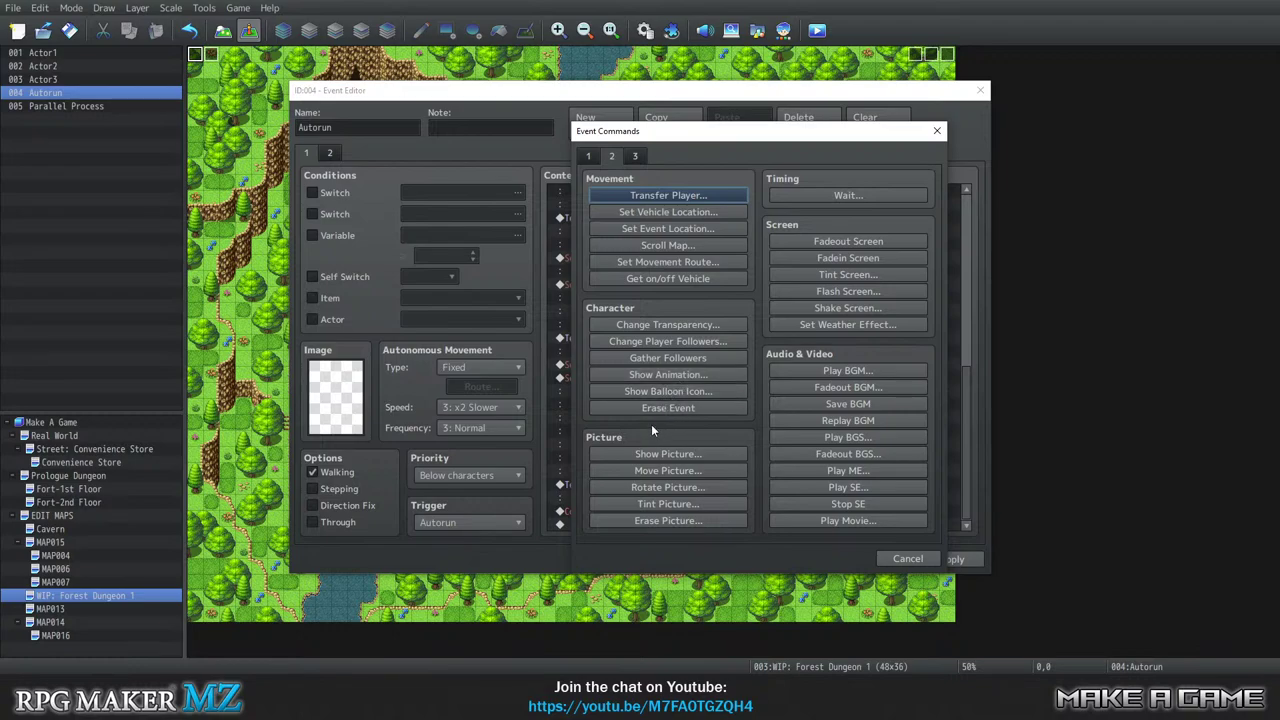
{"action": "left_click", "coordinate": [688, 262]}
{"action": "left_click", "coordinate": [544, 210]}
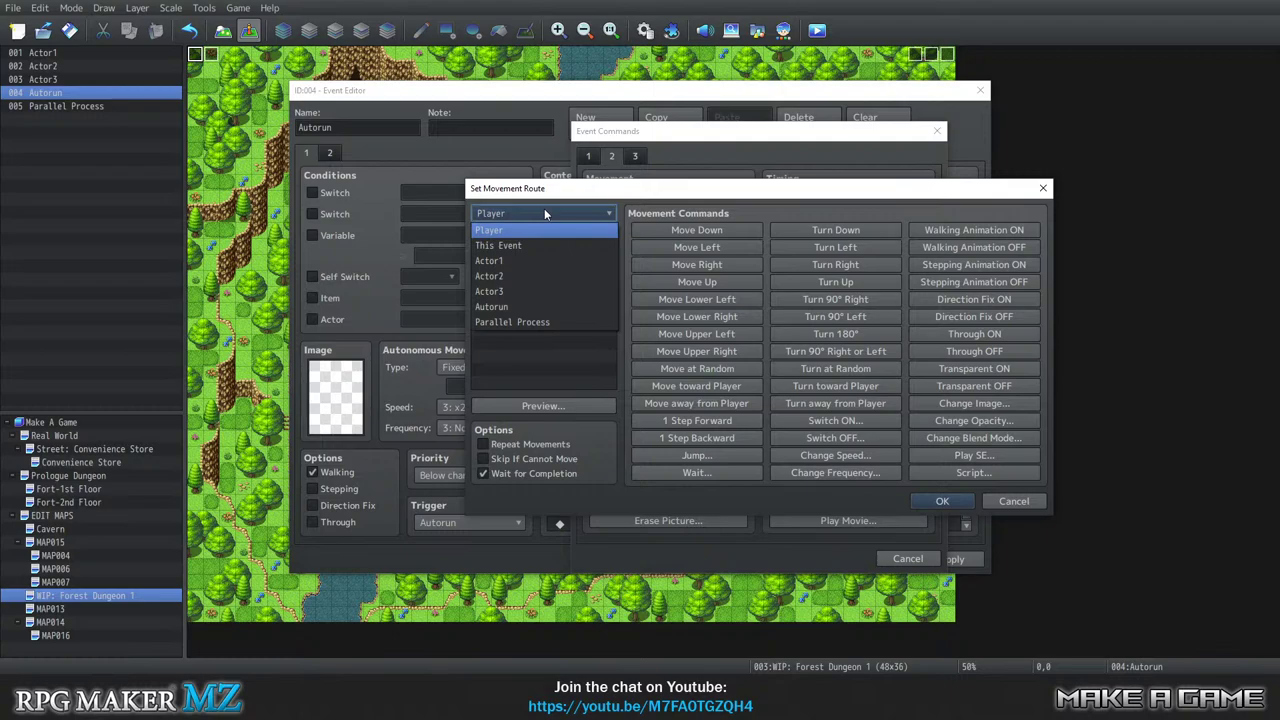
{"action": "left_click", "coordinate": [517, 276]}
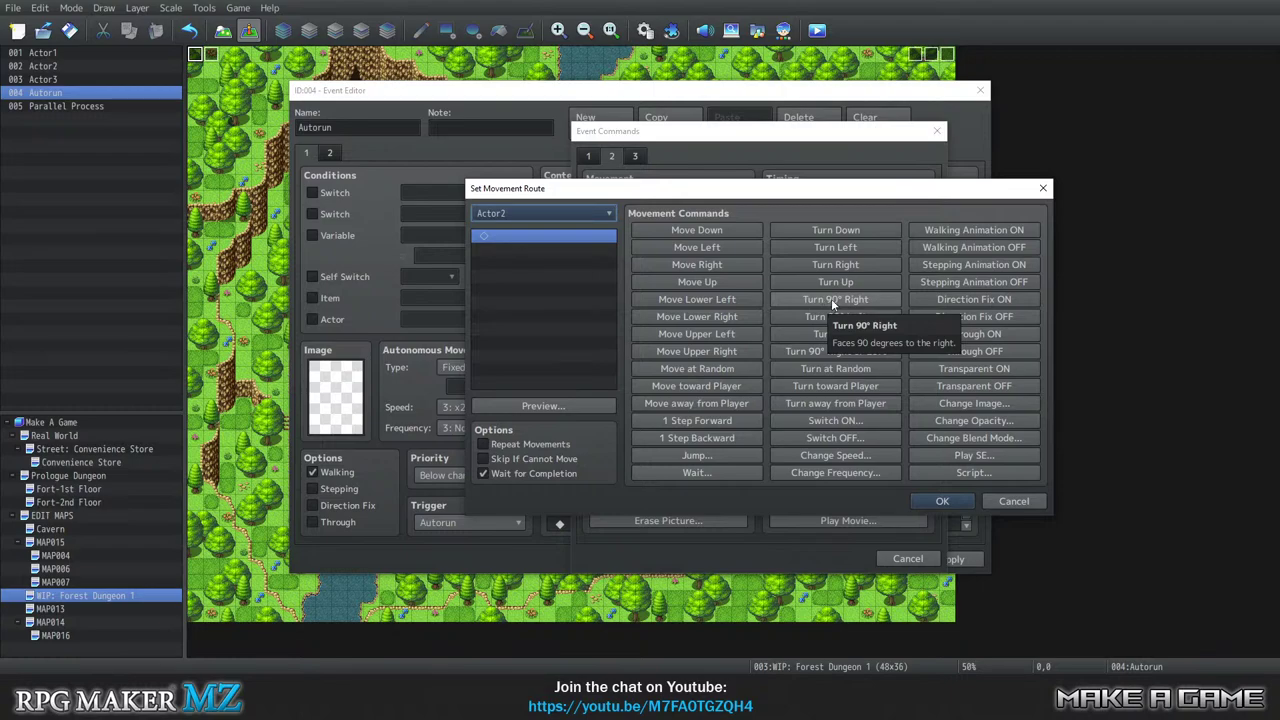
Fill the Actor2 route with a frequency change to 5 followed by five Turn 90° Right commands.
{"action": "left_click", "coordinate": [826, 475]}
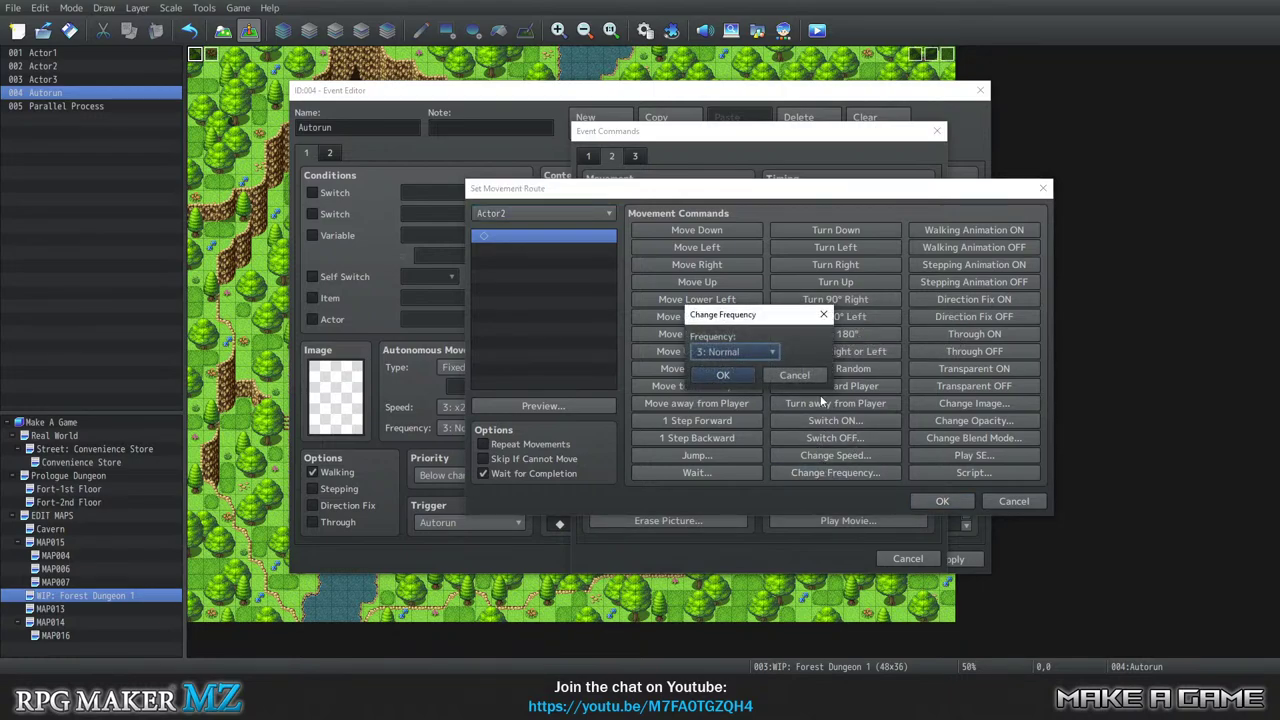
{"action": "left_click", "coordinate": [764, 352]}
{"action": "left_click", "coordinate": [728, 430]}
{"action": "left_click", "coordinate": [732, 378]}
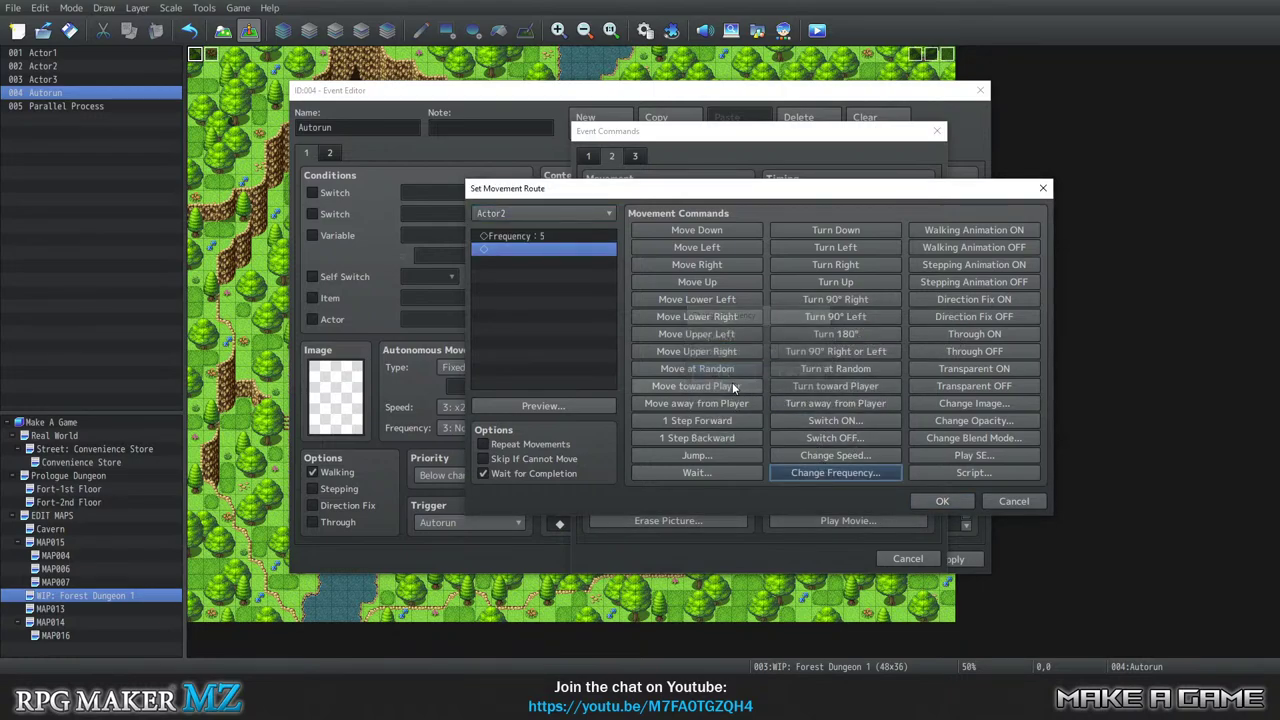
{"action": "left_click", "coordinate": [830, 300]}
{"action": "left_click", "coordinate": [830, 300]}
{"action": "left_click", "coordinate": [830, 300]}
{"action": "left_click", "coordinate": [830, 300]}
{"action": "left_click", "coordinate": [830, 300]}
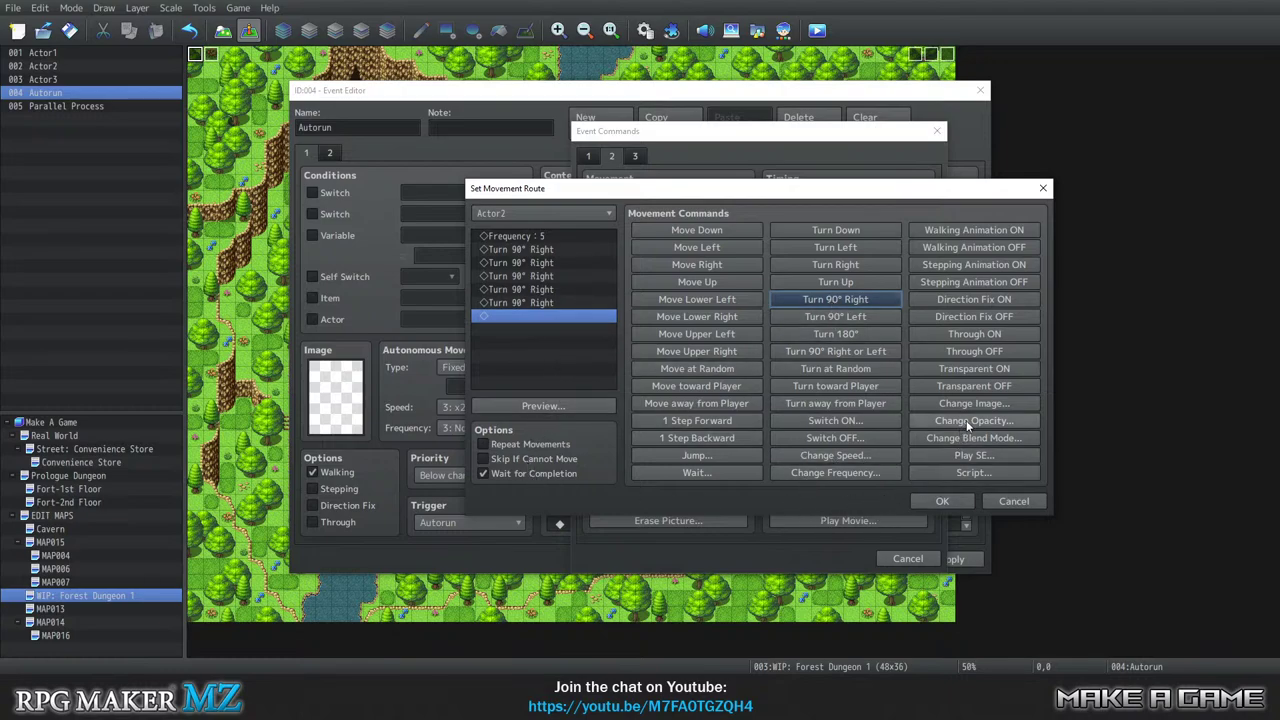
Audition the Blow1 to Blow7 sound effects and insert Blow7 at 90% volume before the first turn in the Actor2 route.
{"action": "left_click", "coordinate": [567, 250]}
{"action": "left_click", "coordinate": [964, 455]}
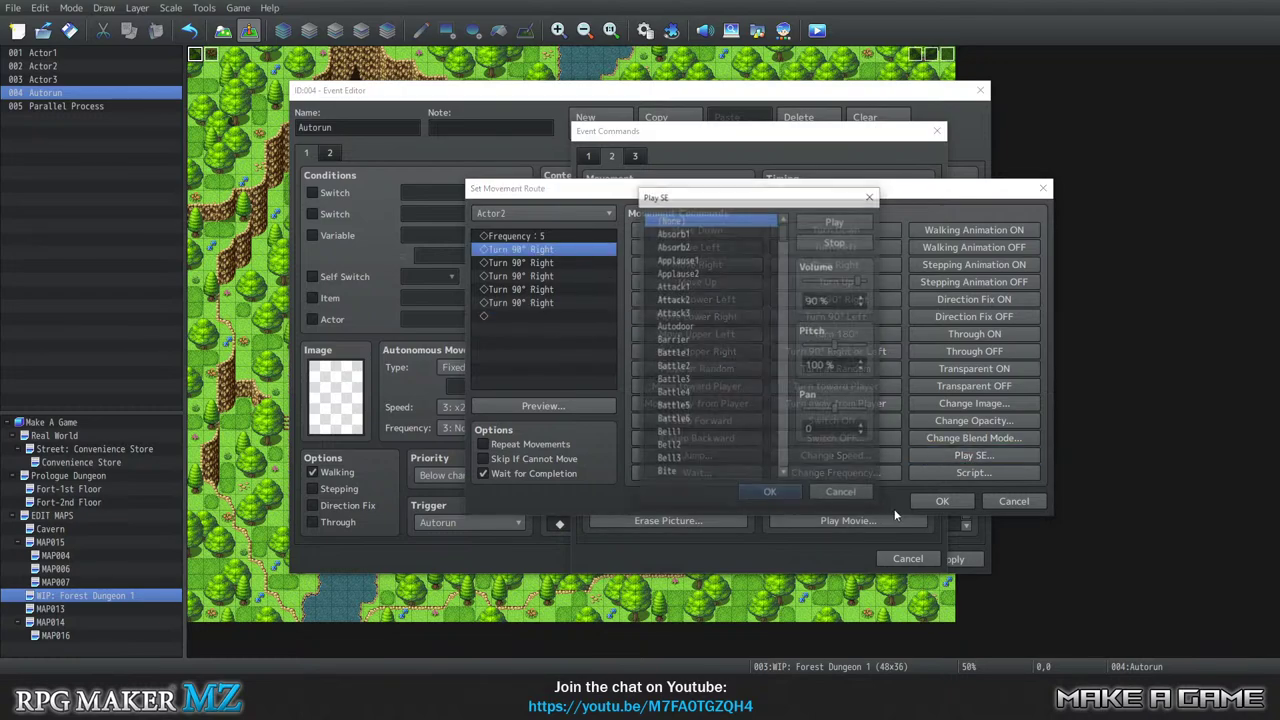
{"action": "left_click_drag", "start_coordinate": [783, 237], "coordinate": [784, 252]}
{"action": "scroll", "coordinate": [784, 252], "scroll_direction": "up", "scroll_amount": 5}
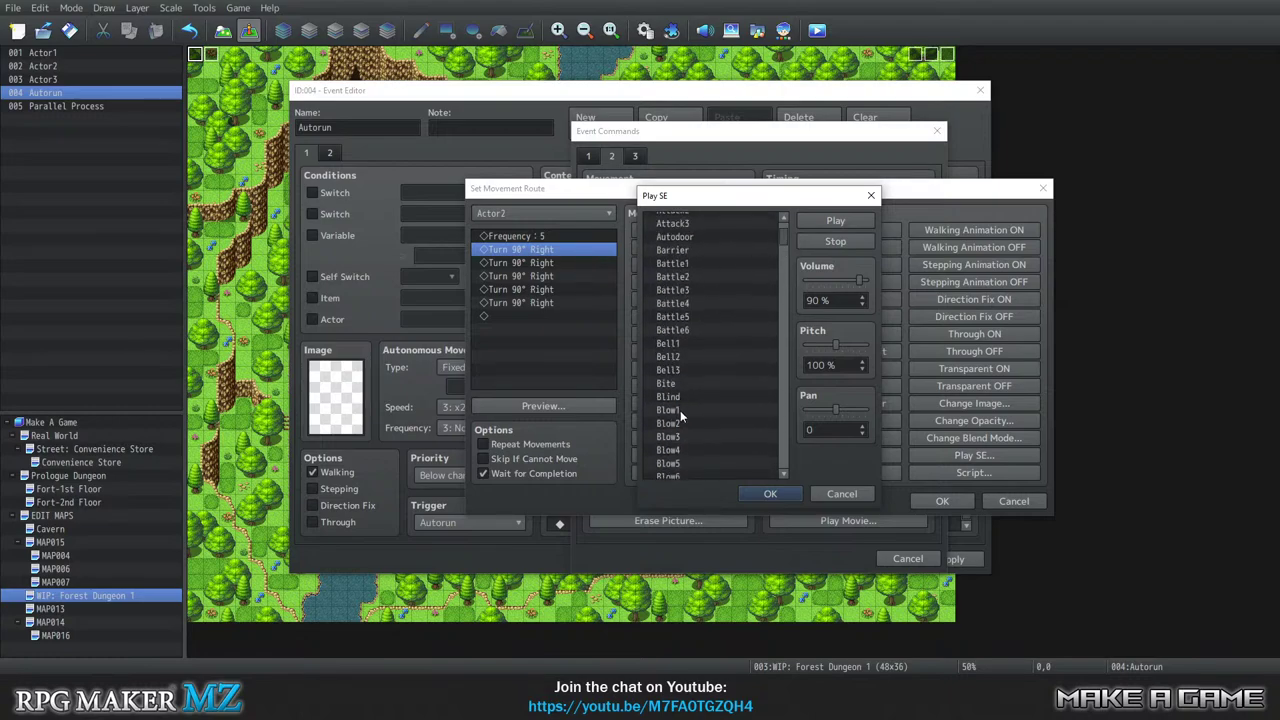
{"action": "left_click", "coordinate": [668, 410]}
{"action": "left_click", "coordinate": [818, 221]}
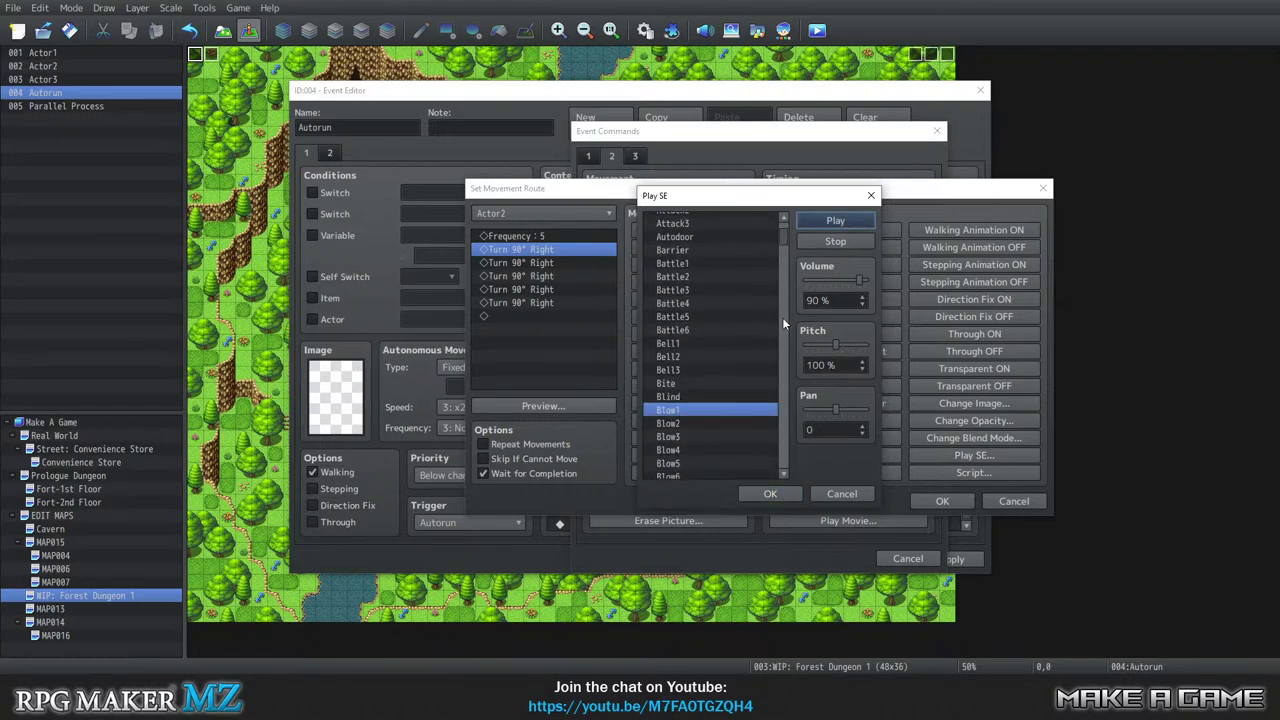
{"action": "scroll", "coordinate": [784, 247], "scroll_direction": "down", "scroll_amount": 3}
{"action": "left_click", "coordinate": [692, 283]}
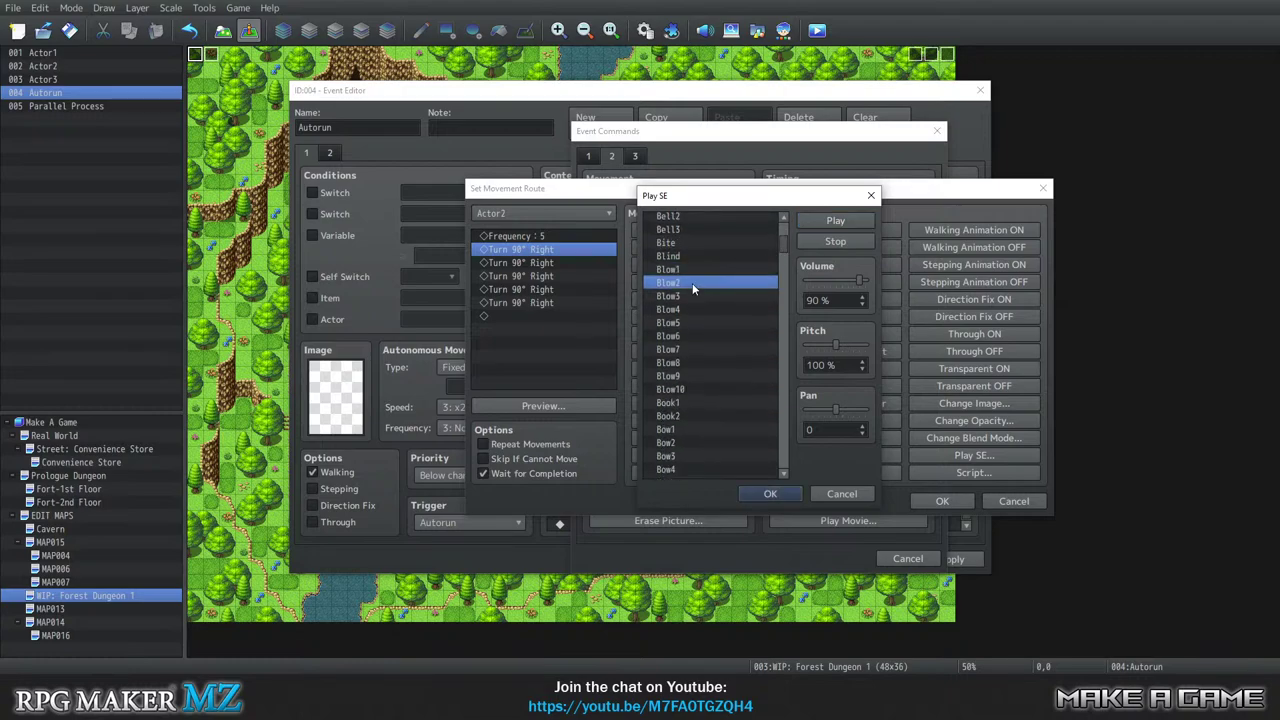
{"action": "left_click", "coordinate": [822, 222]}
{"action": "left_click", "coordinate": [698, 296]}
{"action": "left_click", "coordinate": [820, 222]}
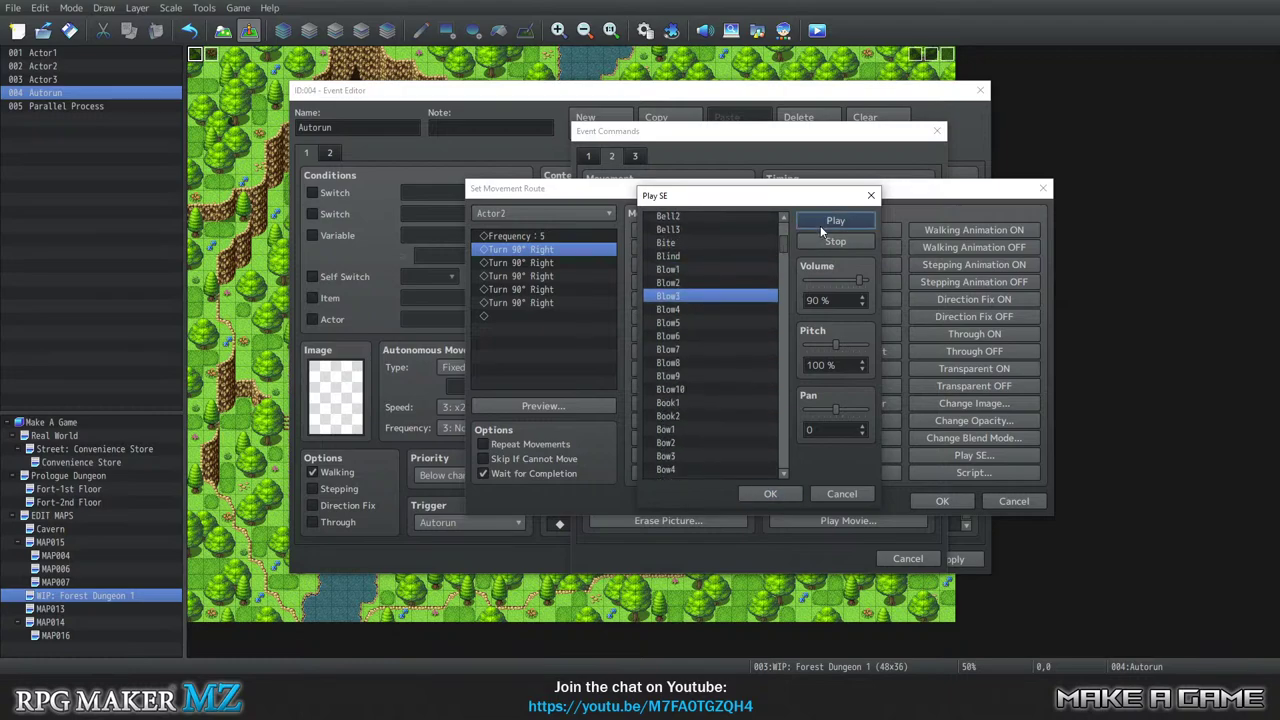
{"action": "left_click", "coordinate": [706, 309]}
{"action": "left_click", "coordinate": [818, 221]}
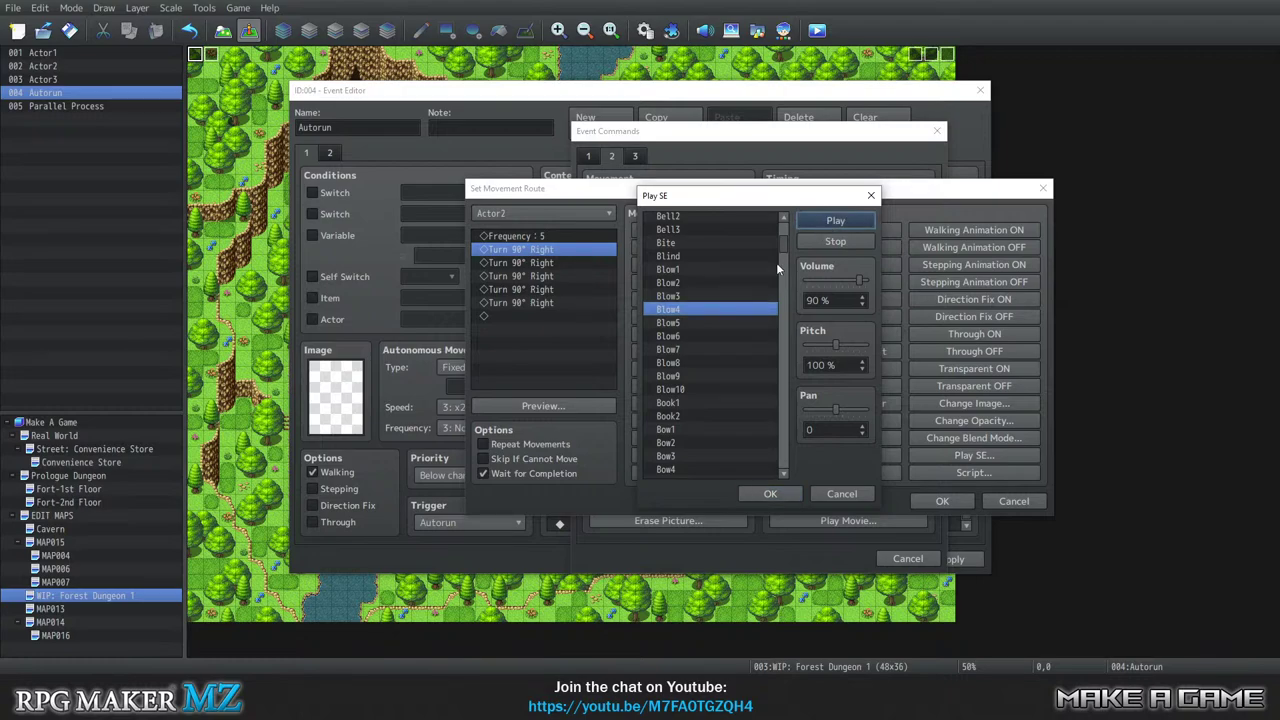
{"action": "left_click", "coordinate": [688, 322]}
{"action": "left_click", "coordinate": [833, 224]}
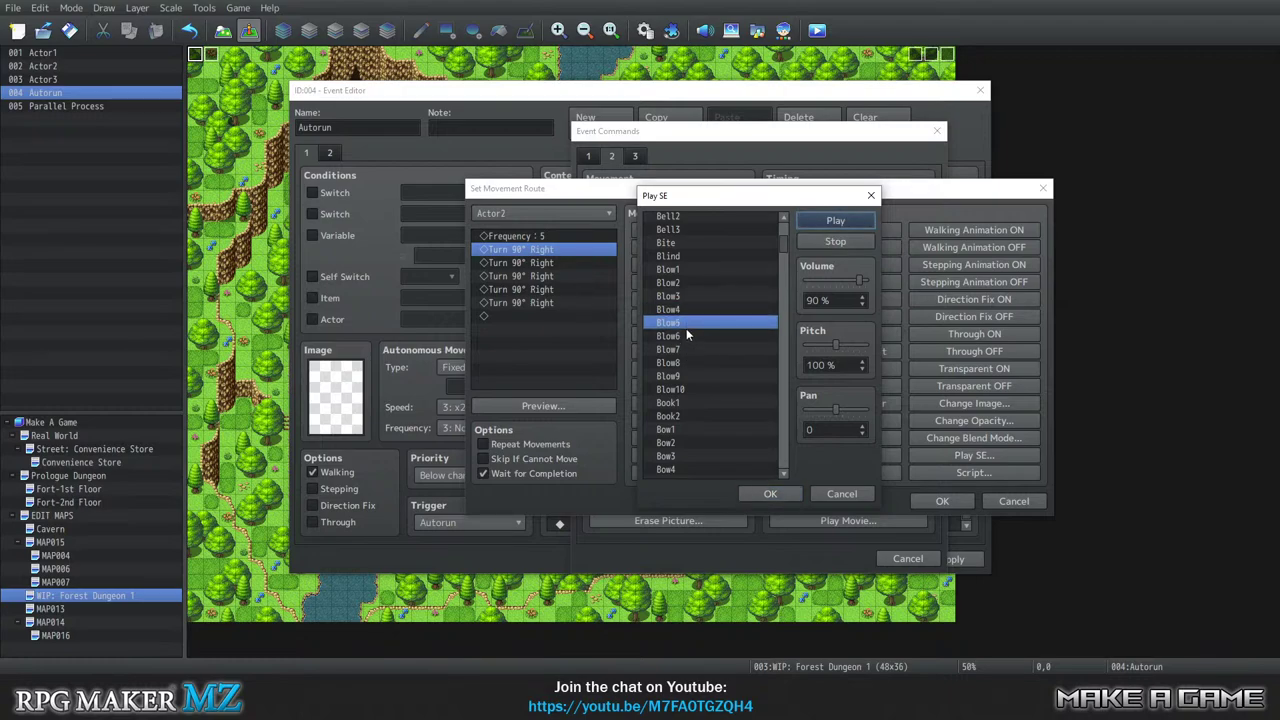
{"action": "left_click", "coordinate": [686, 335]}
{"action": "left_click", "coordinate": [829, 221]}
{"action": "left_click", "coordinate": [688, 349]}
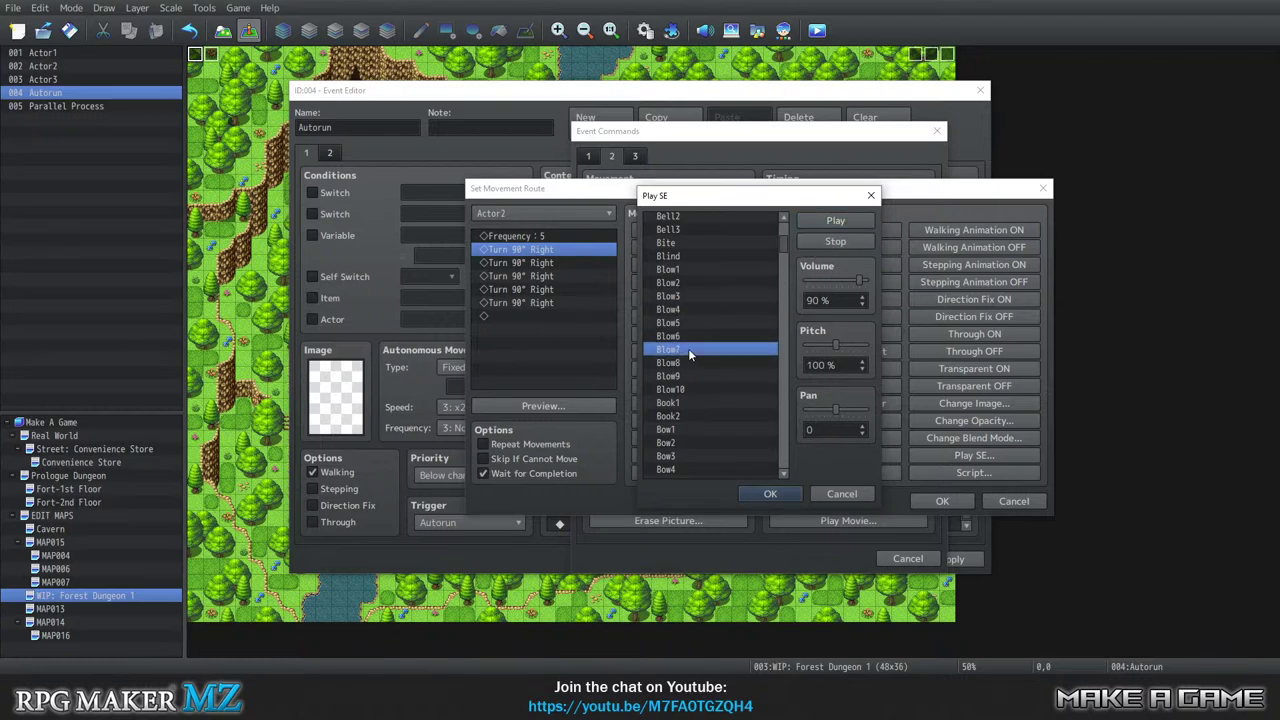
{"action": "left_click", "coordinate": [834, 222]}
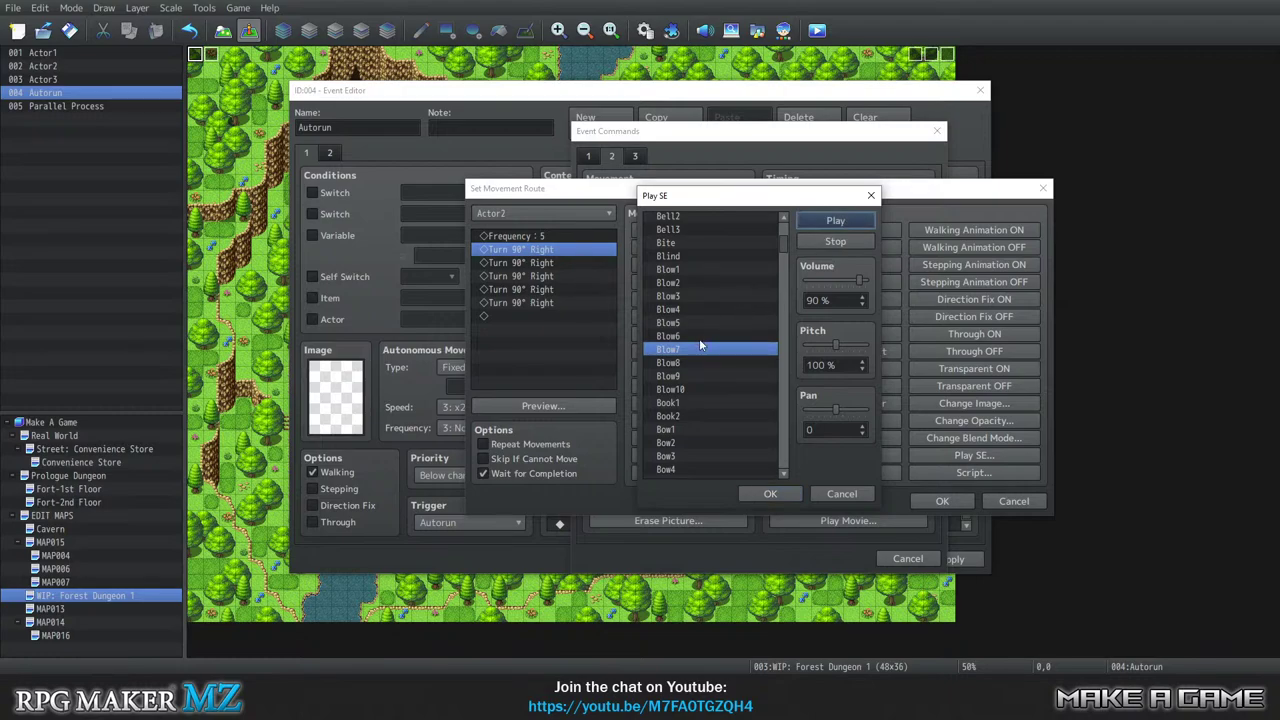
{"action": "left_click", "coordinate": [774, 494]}
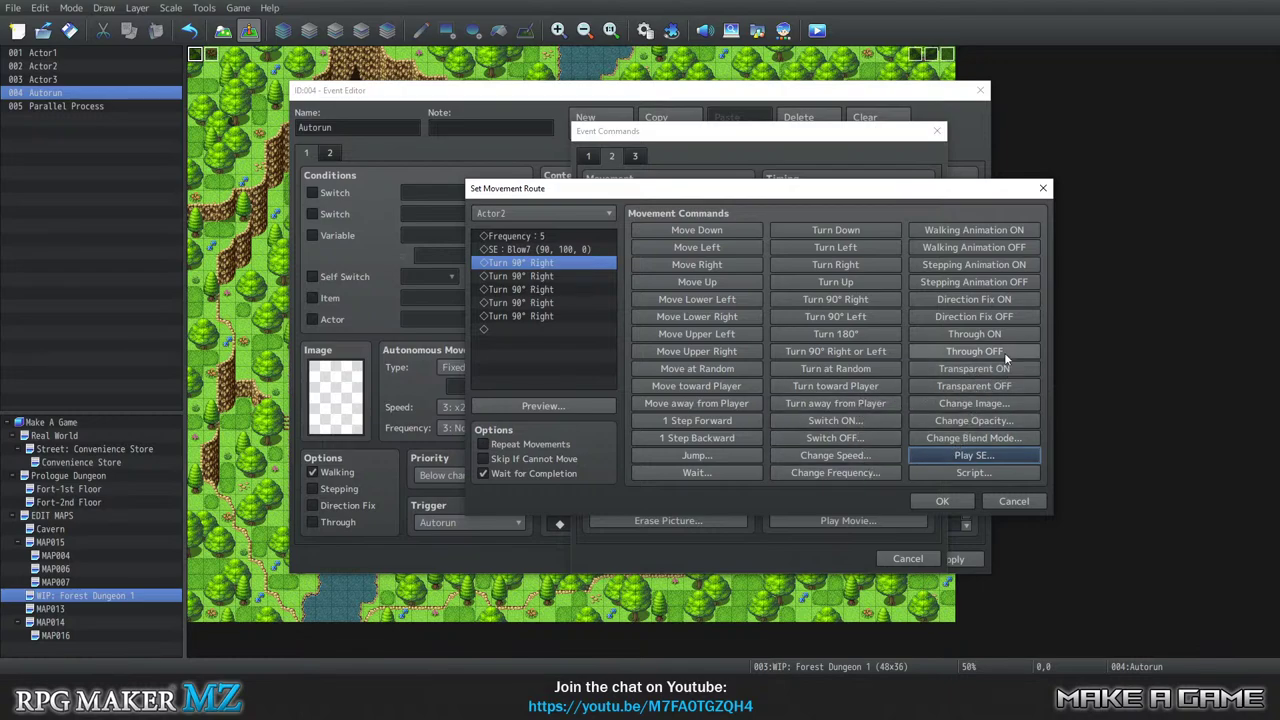
Add a Change Image command set to None at the end of the Actor2 route, and confirm the route and the event.
{"action": "left_click", "coordinate": [963, 403]}
{"action": "left_click", "coordinate": [720, 396]}
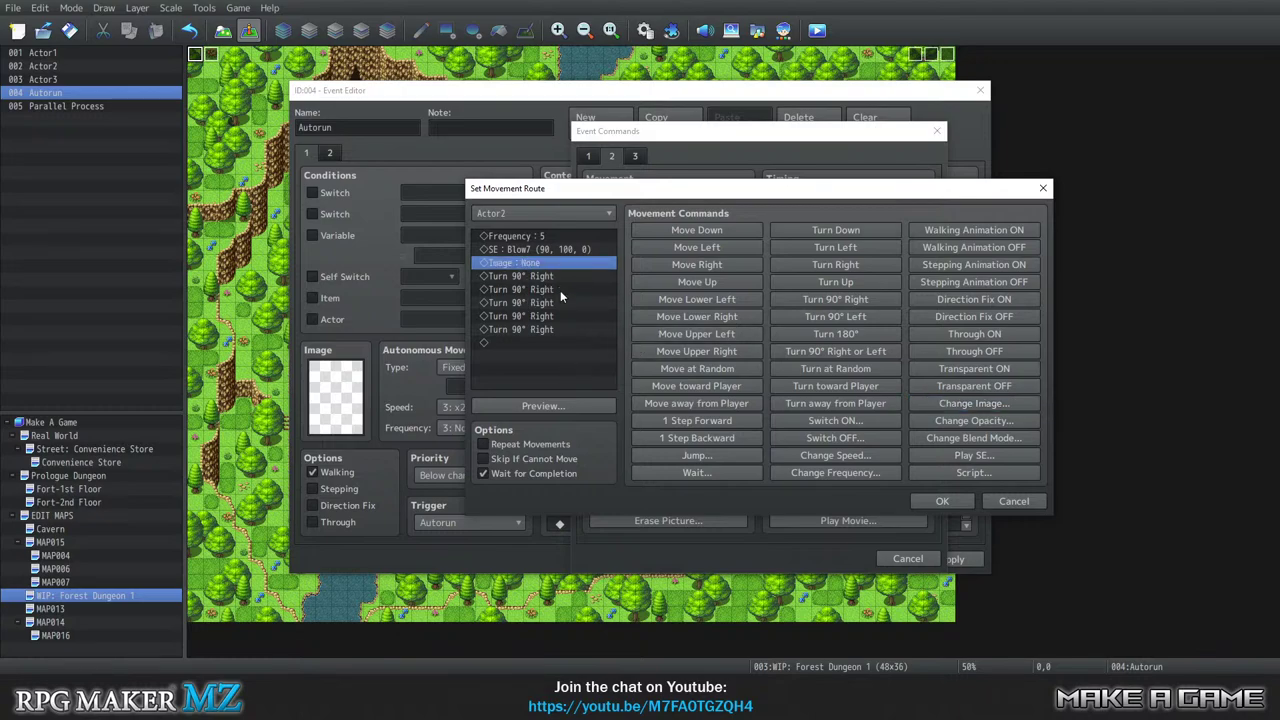
{"action": "key", "text": "Delete"}
{"action": "left_click", "coordinate": [528, 334]}
{"action": "key", "text": "ctrl+v"}
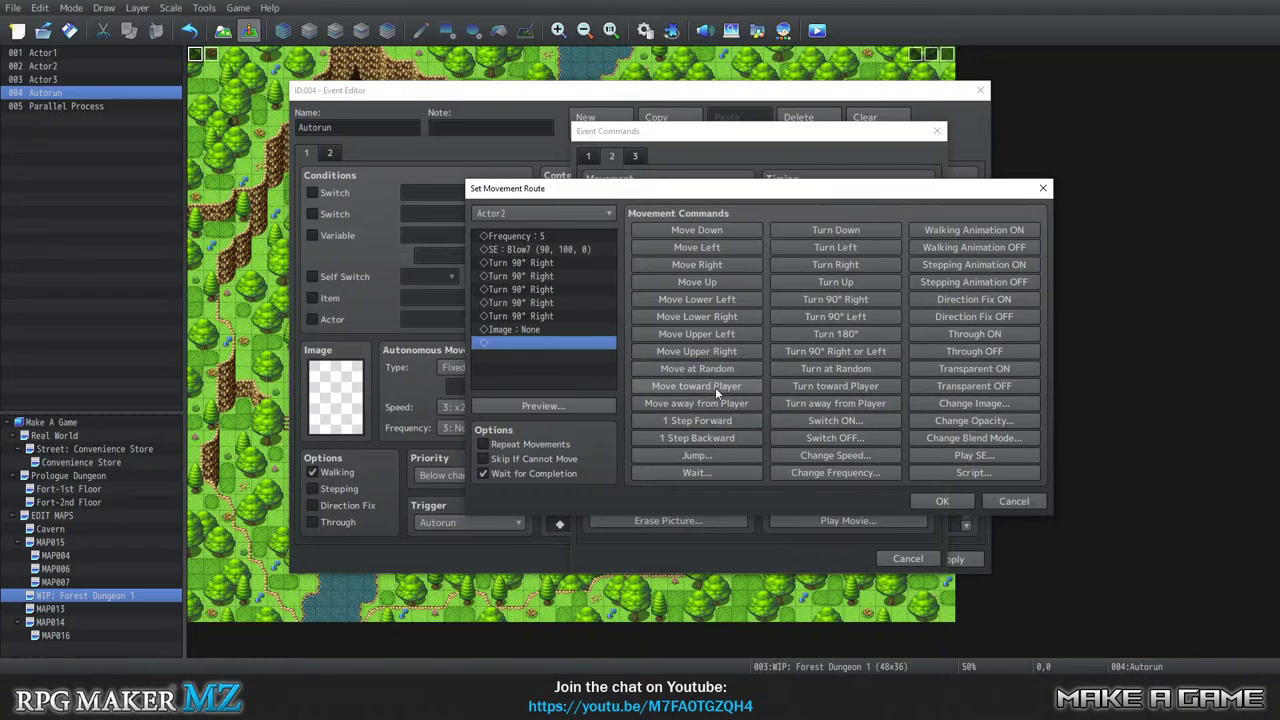
{"action": "left_click", "coordinate": [943, 501]}
{"action": "left_click", "coordinate": [810, 559]}
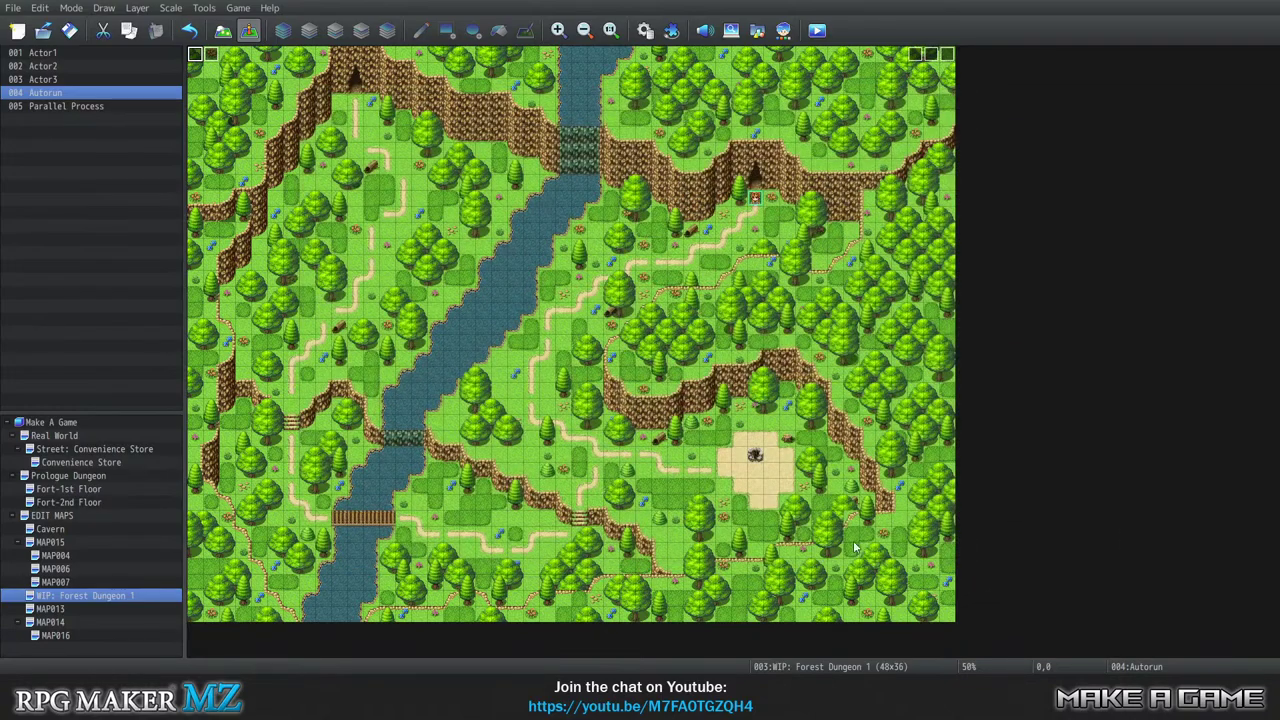
Open the cc_random_encounters plugin's settings and read its help on setup and the encounter formula.
{"action": "left_click", "coordinate": [204, 8]}
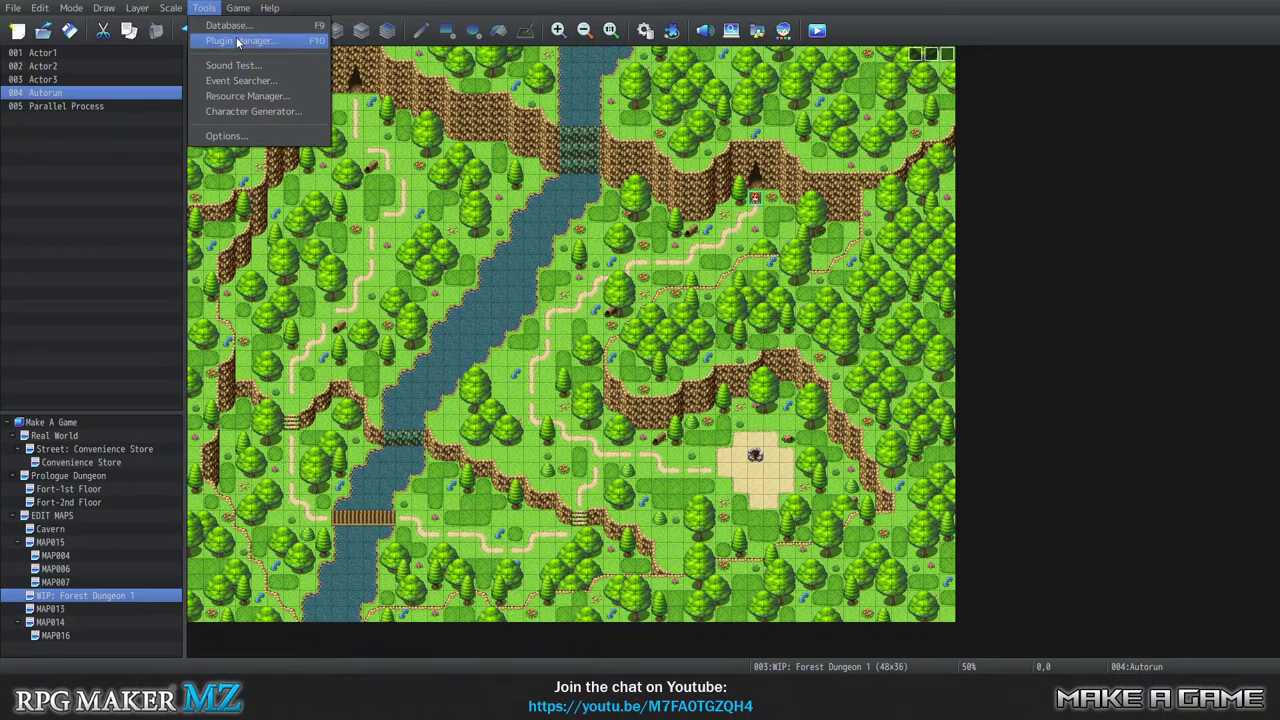
{"action": "left_click", "coordinate": [240, 41]}
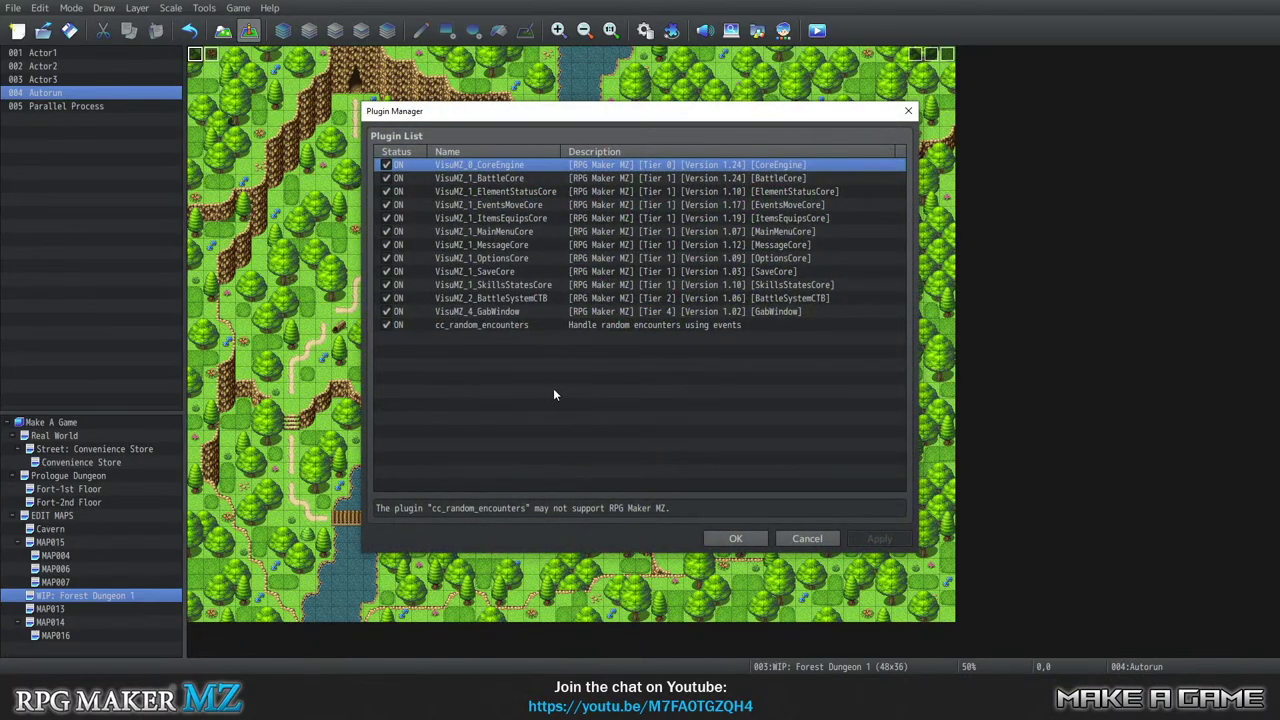
{"action": "left_click", "coordinate": [562, 325]}
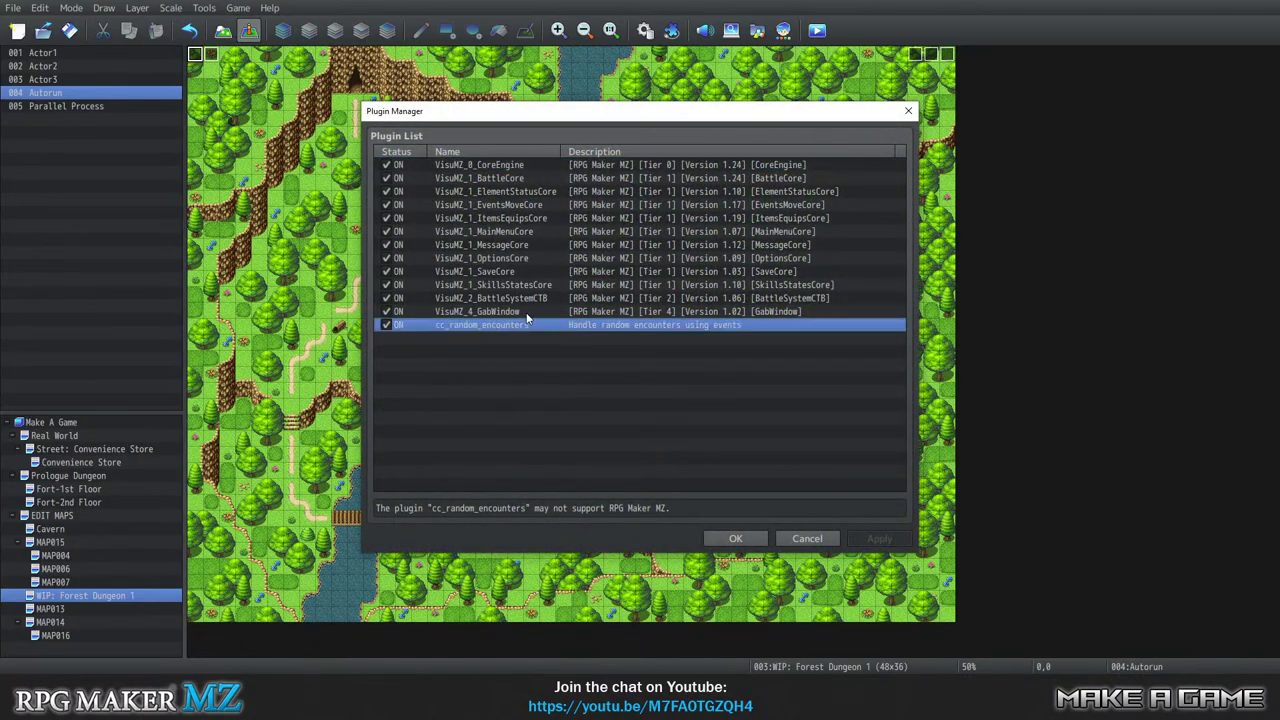
{"action": "double_click", "coordinate": [528, 325]}
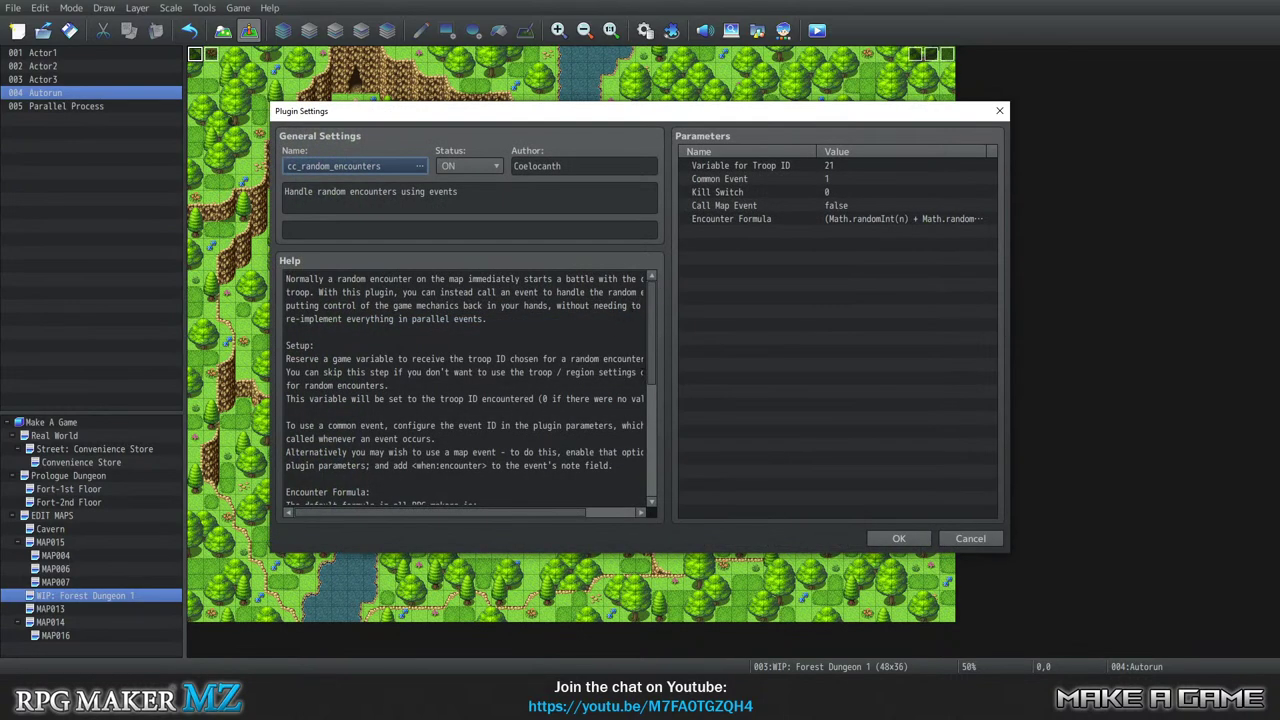
{"action": "scroll", "coordinate": [654, 445], "scroll_direction": "down", "scroll_amount": 5}
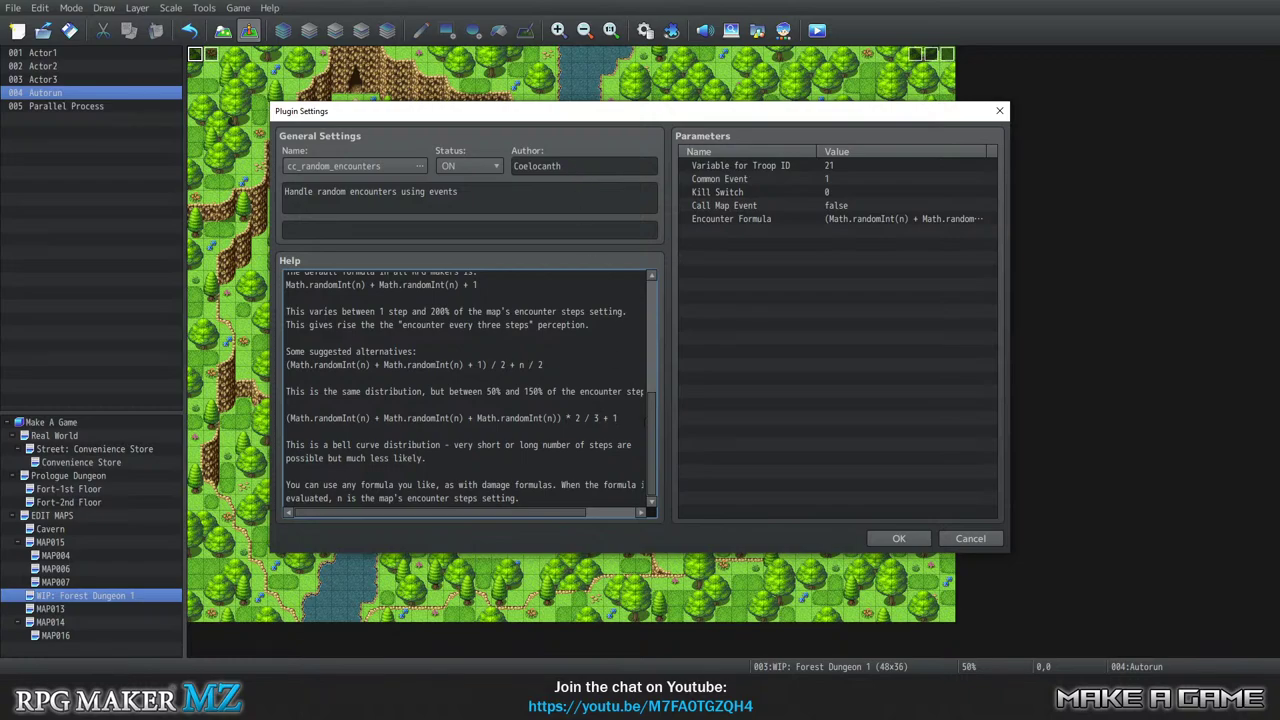
{"action": "left_click_drag", "start_coordinate": [654, 430], "coordinate": [673, 262]}
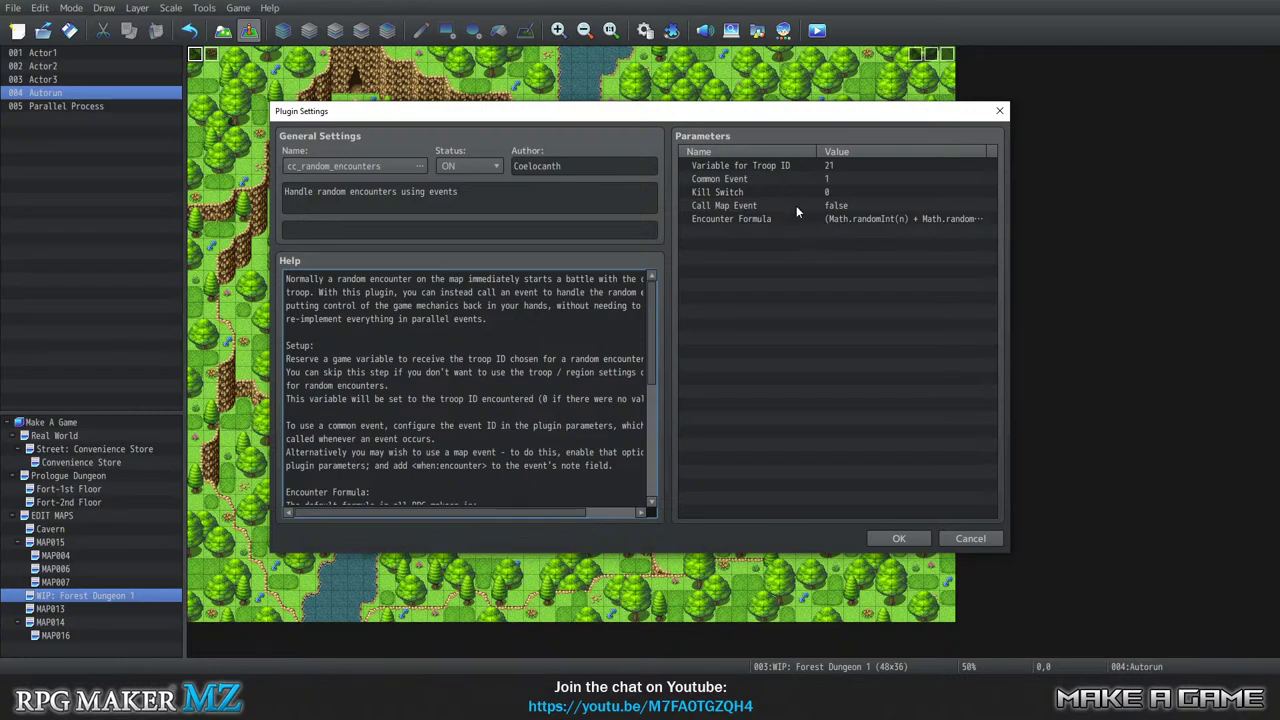
Examine the plugin's Variable for Troop ID and Common Event parameters.
{"action": "left_click", "coordinate": [810, 166]}
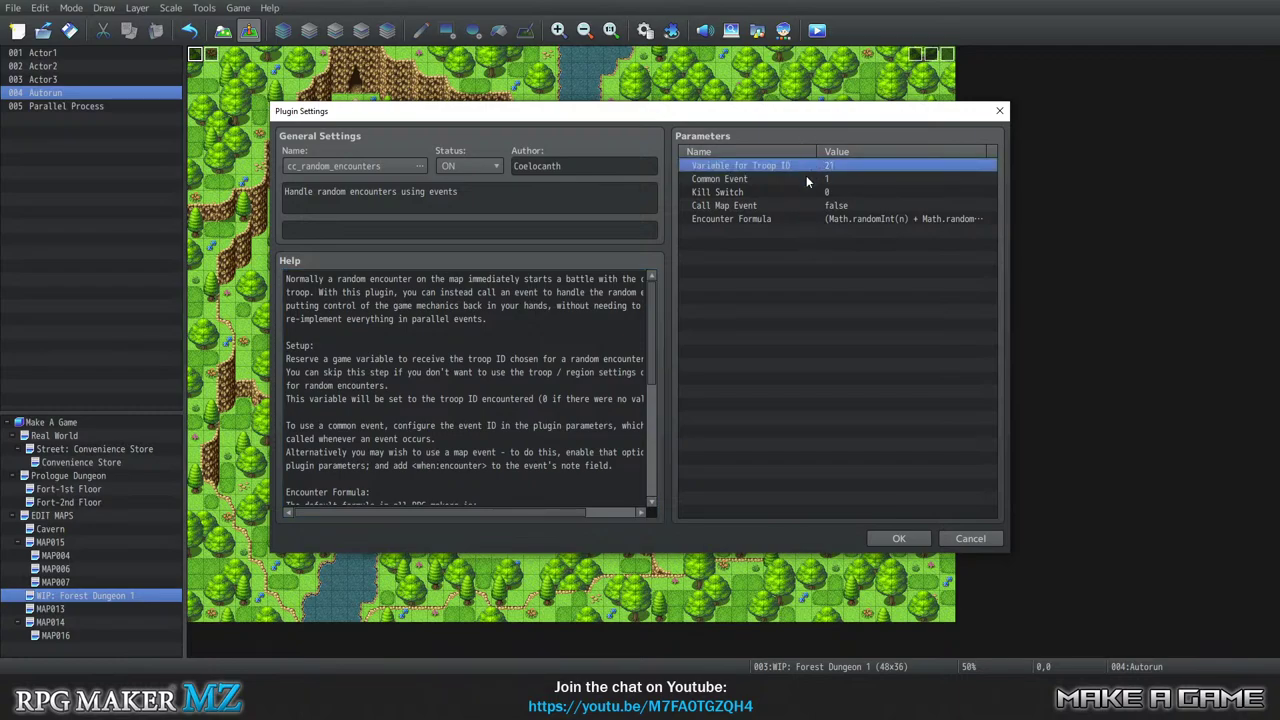
{"action": "left_click", "coordinate": [806, 178]}
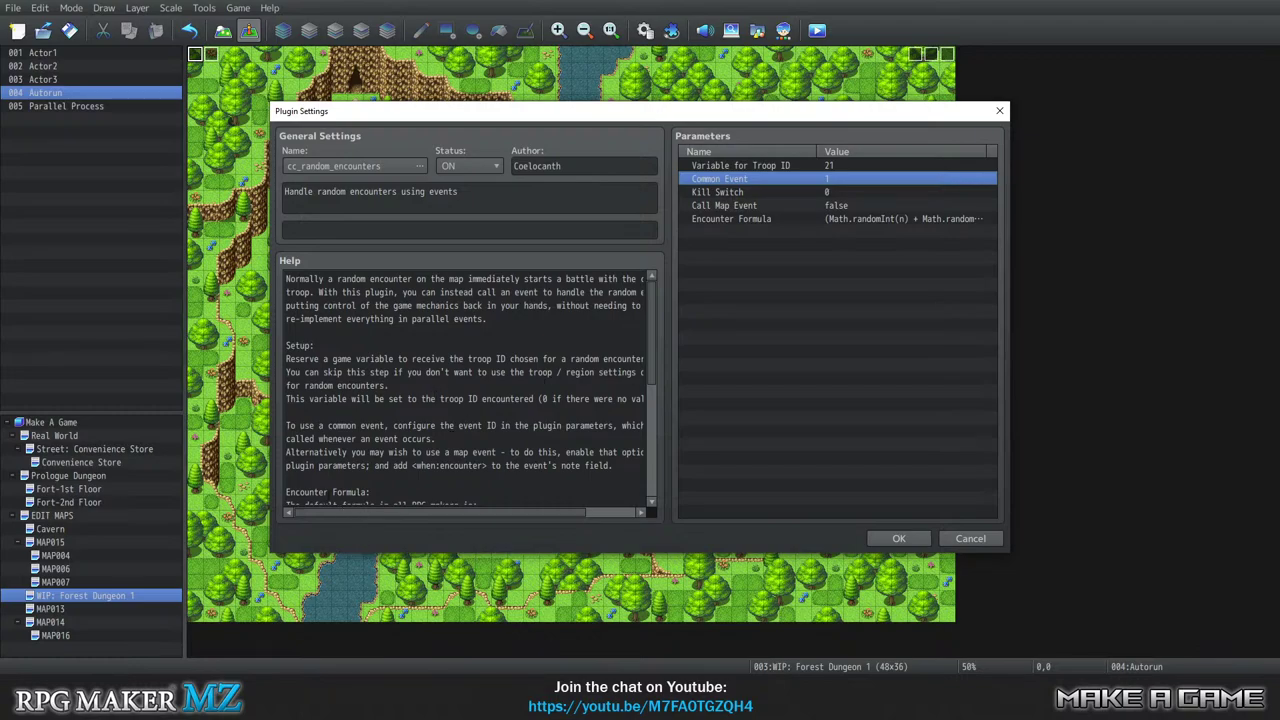
{"action": "left_click", "coordinate": [745, 166]}
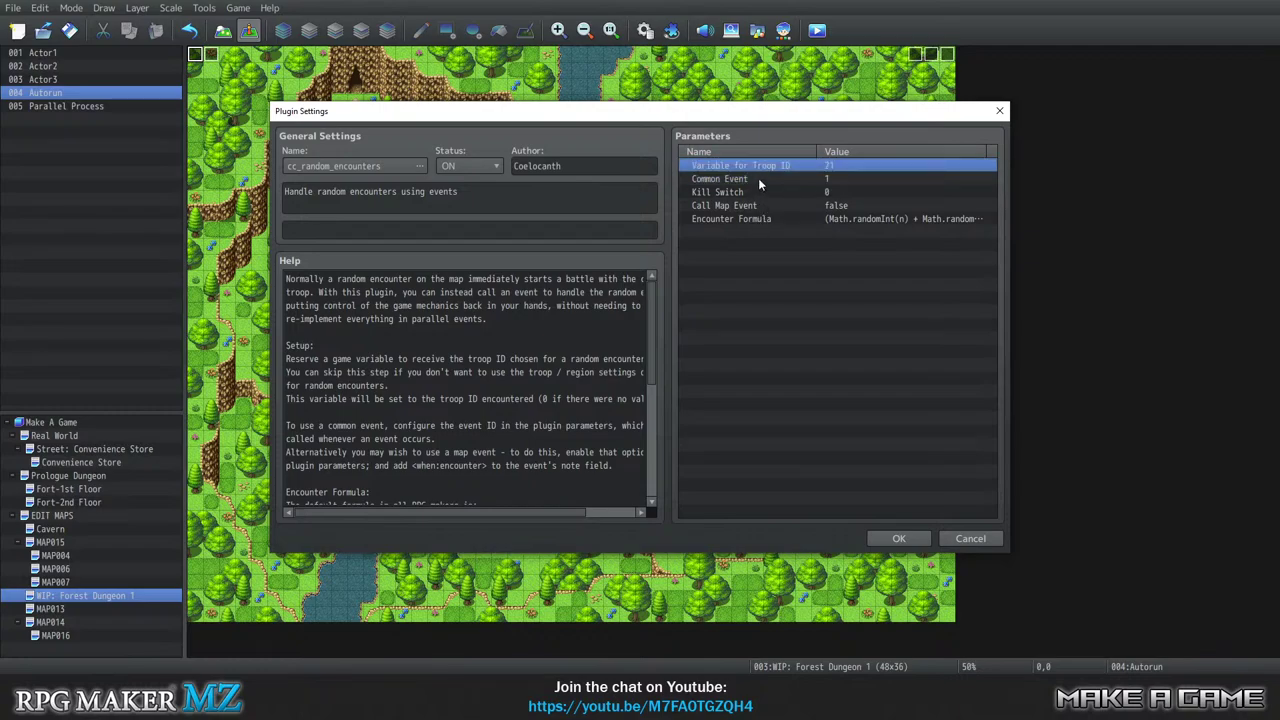
{"action": "left_click", "coordinate": [758, 179]}
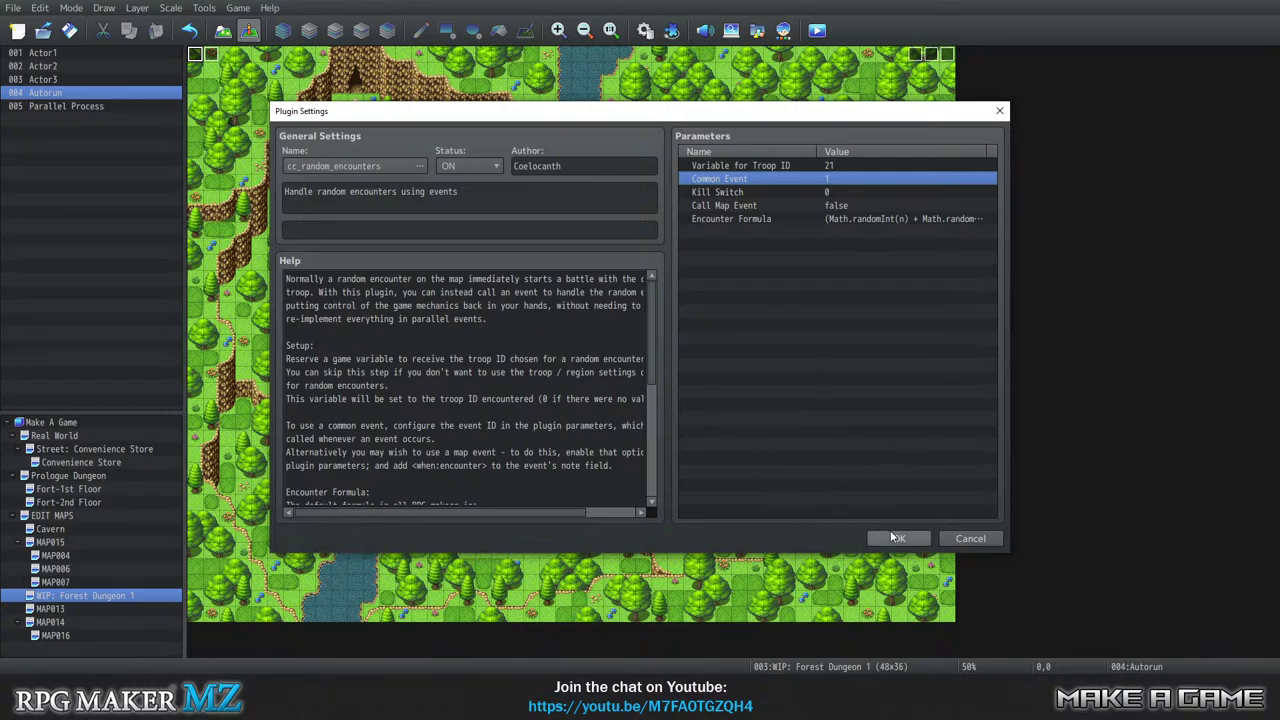
{"action": "left_click_drag", "start_coordinate": [784, 218], "coordinate": [789, 166]}
{"action": "left_click", "coordinate": [788, 180]}
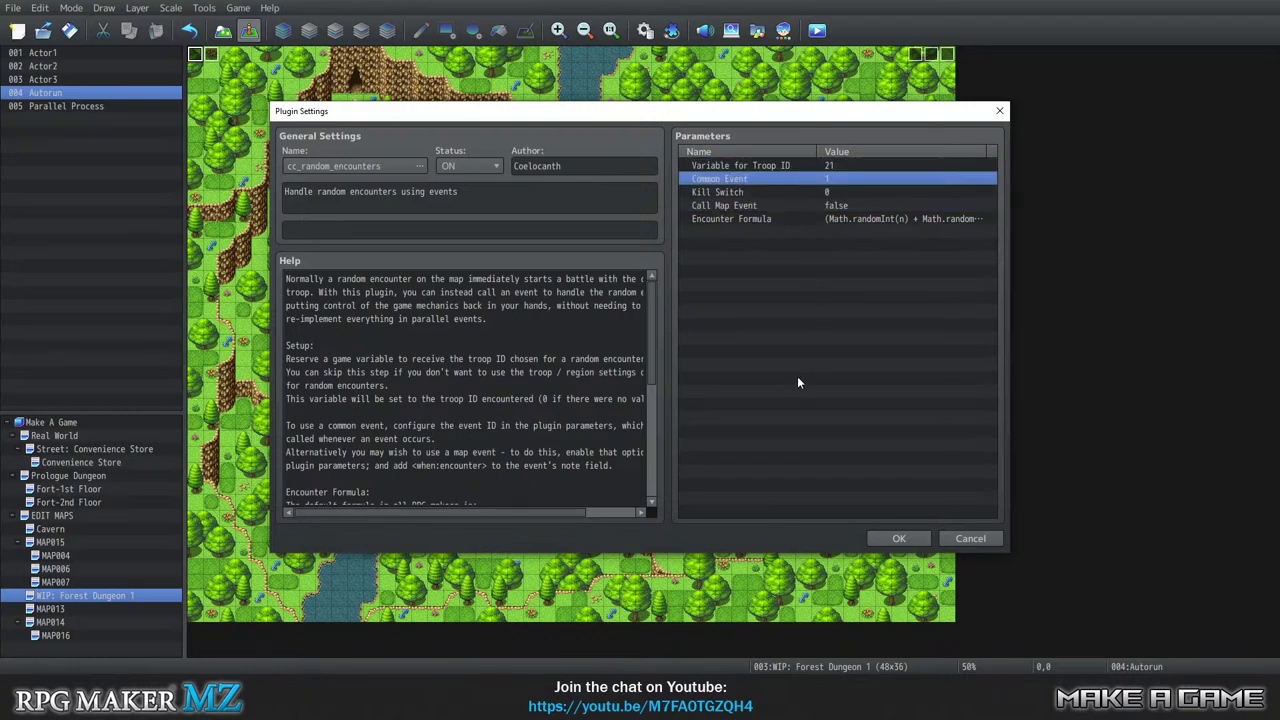
Compare the Encounter Formula parameter with the formulas suggested in the help, and confirm the plugin settings and plugin list.
{"action": "left_click", "coordinate": [806, 214]}
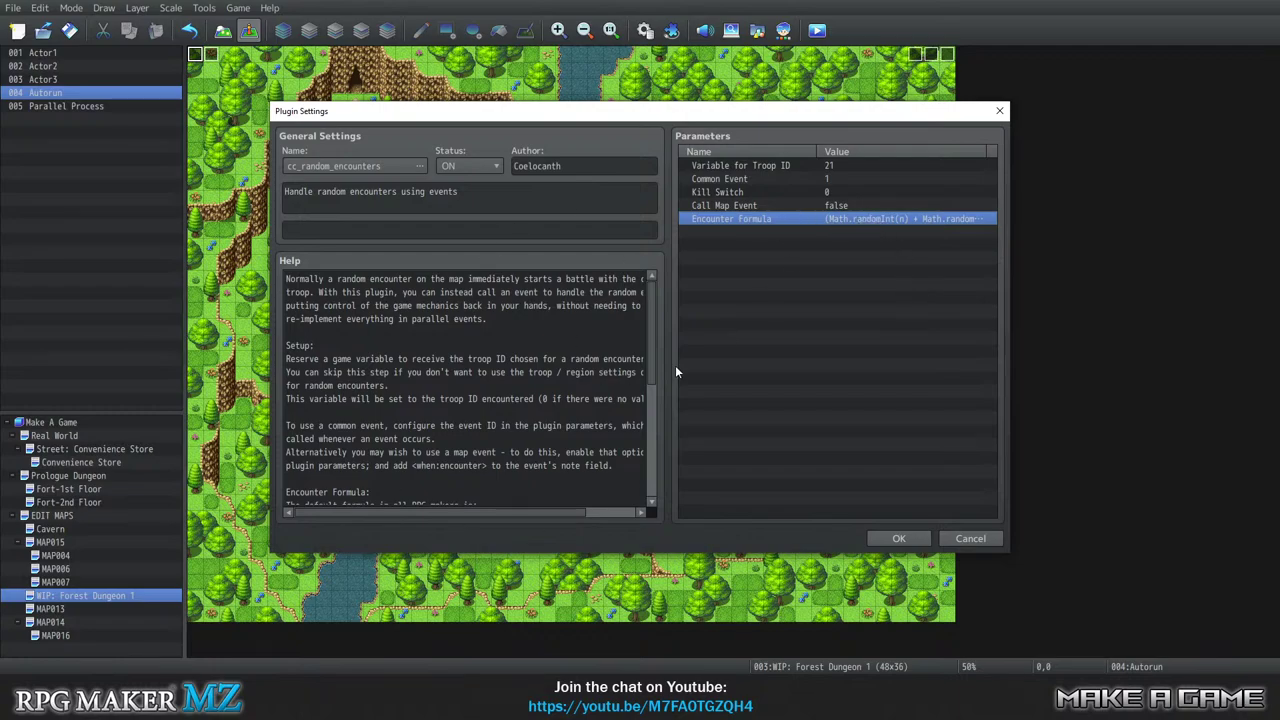
{"action": "scroll", "coordinate": [474, 345], "scroll_direction": "down", "scroll_amount": 6}
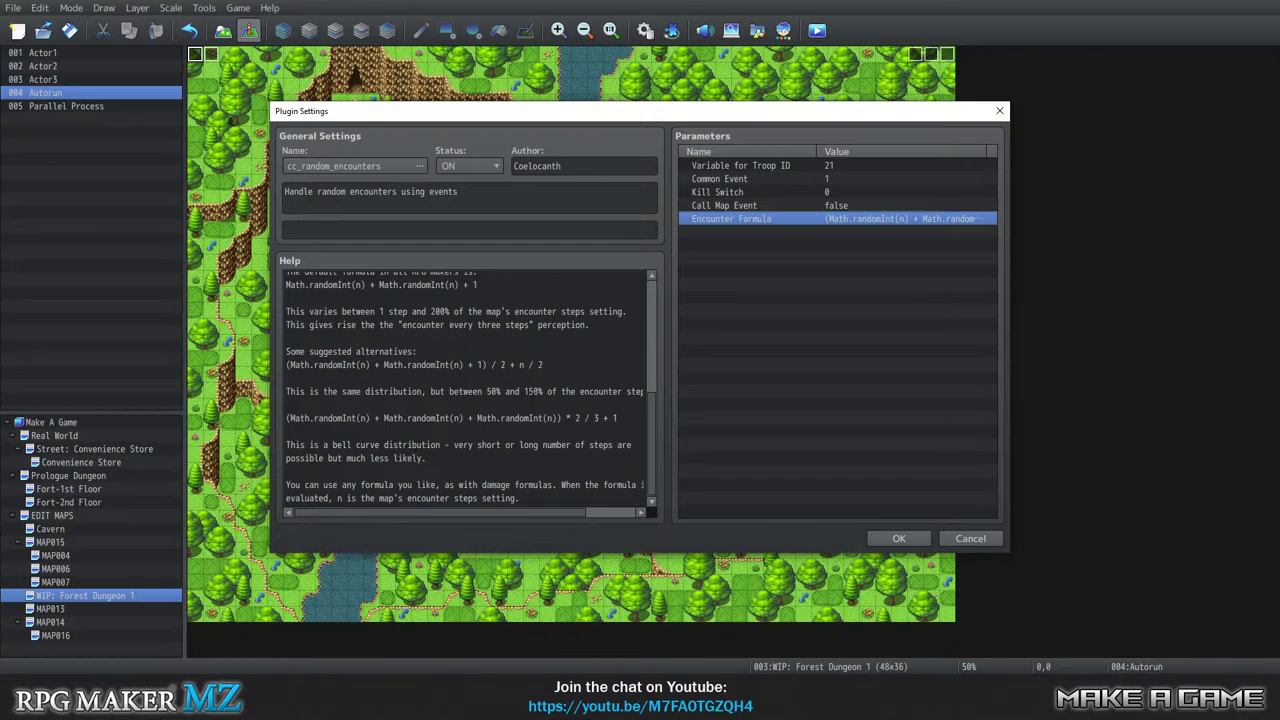
{"action": "scroll", "coordinate": [521, 378], "scroll_direction": "up", "scroll_amount": 6}
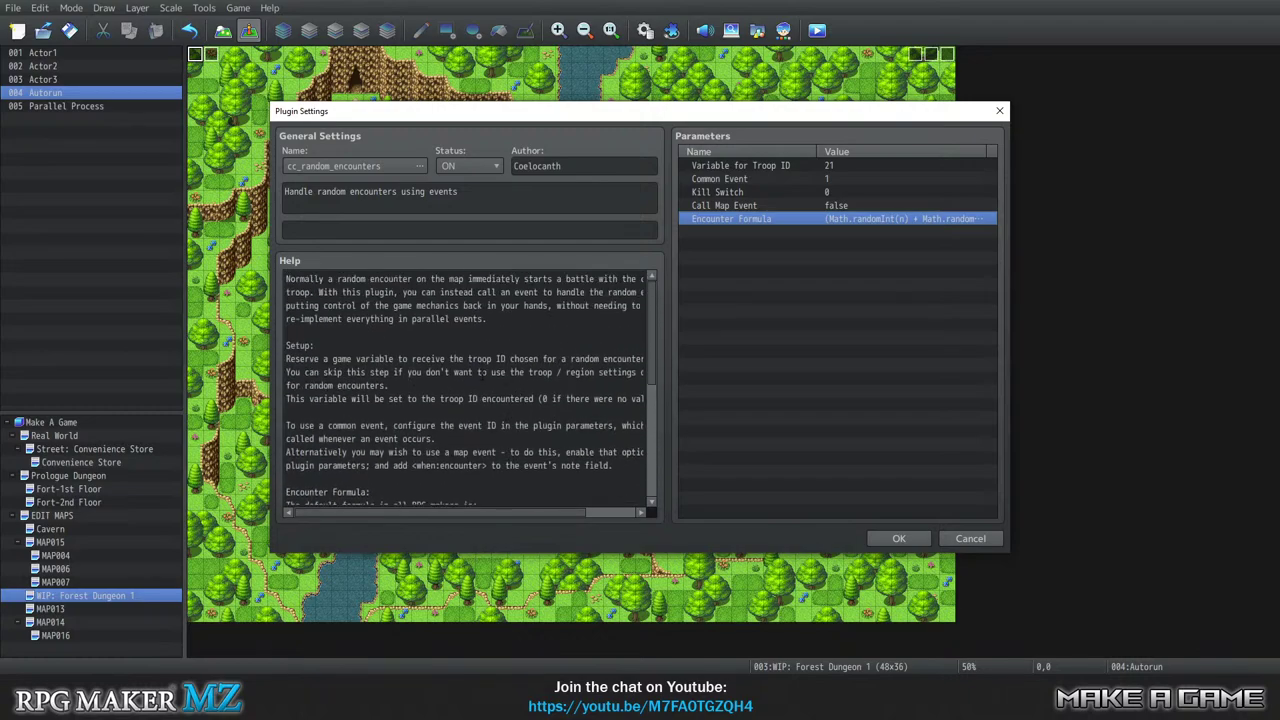
{"action": "left_click", "coordinate": [896, 538]}
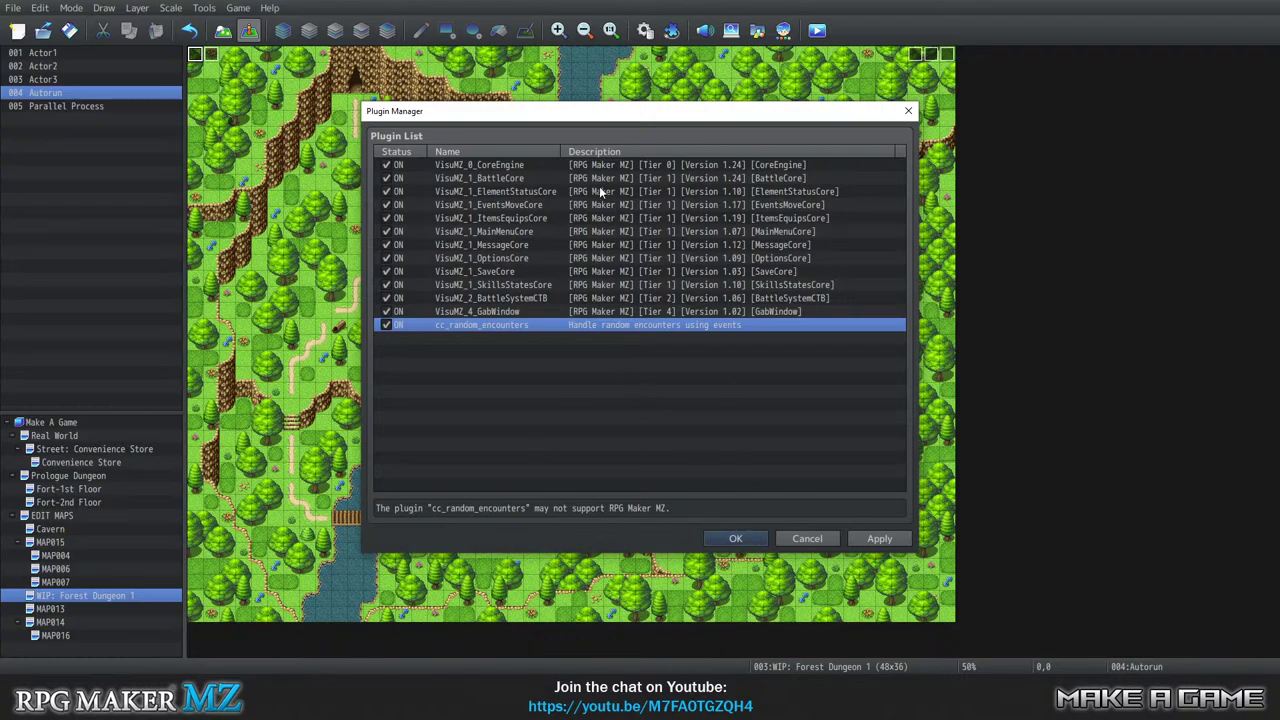
{"action": "left_click", "coordinate": [748, 542]}
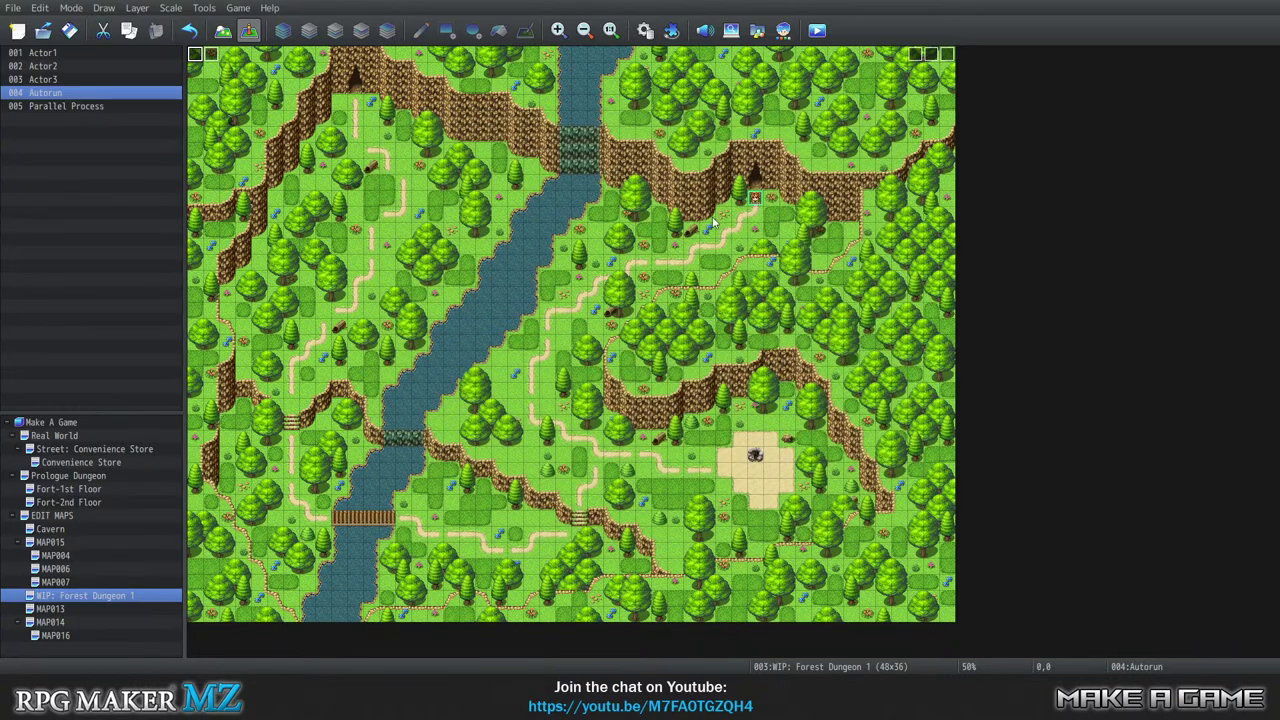
Open the Autorun event for editing and go to the end of the command list on page 1.
{"action": "left_click", "coordinate": [755, 198]}
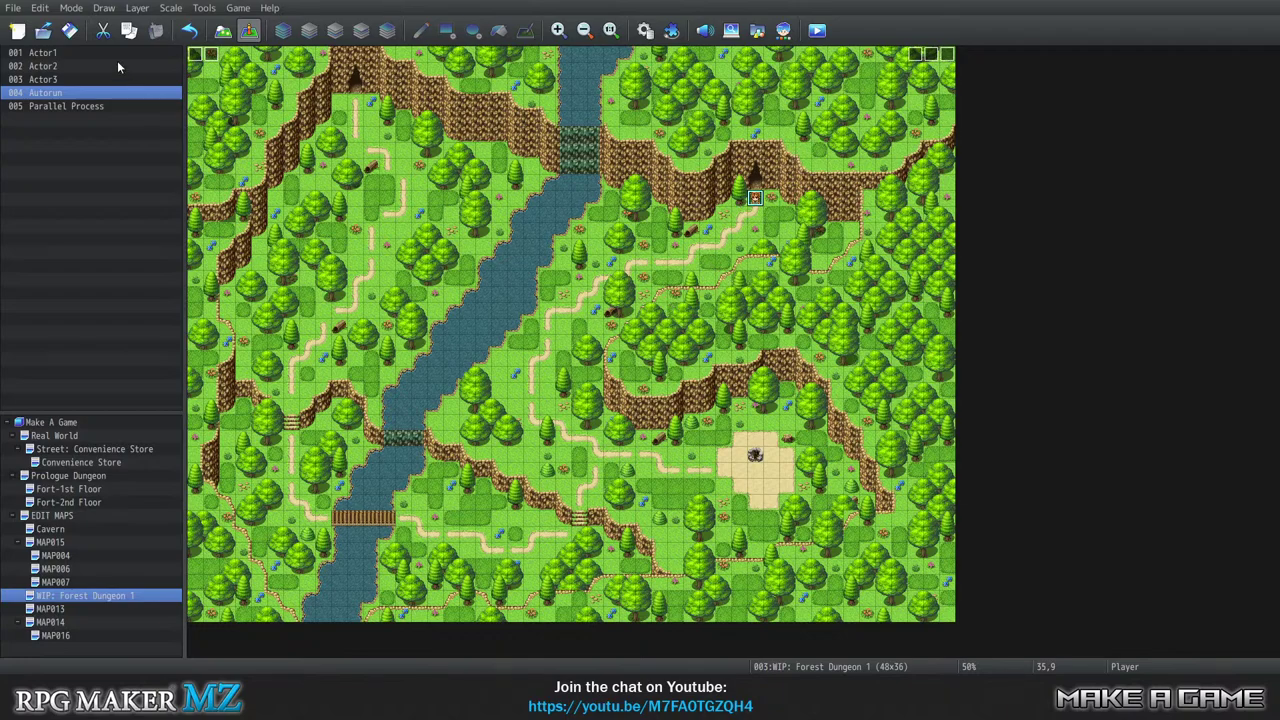
{"action": "right_click", "coordinate": [210, 55]}
{"action": "left_click", "coordinate": [215, 65]}
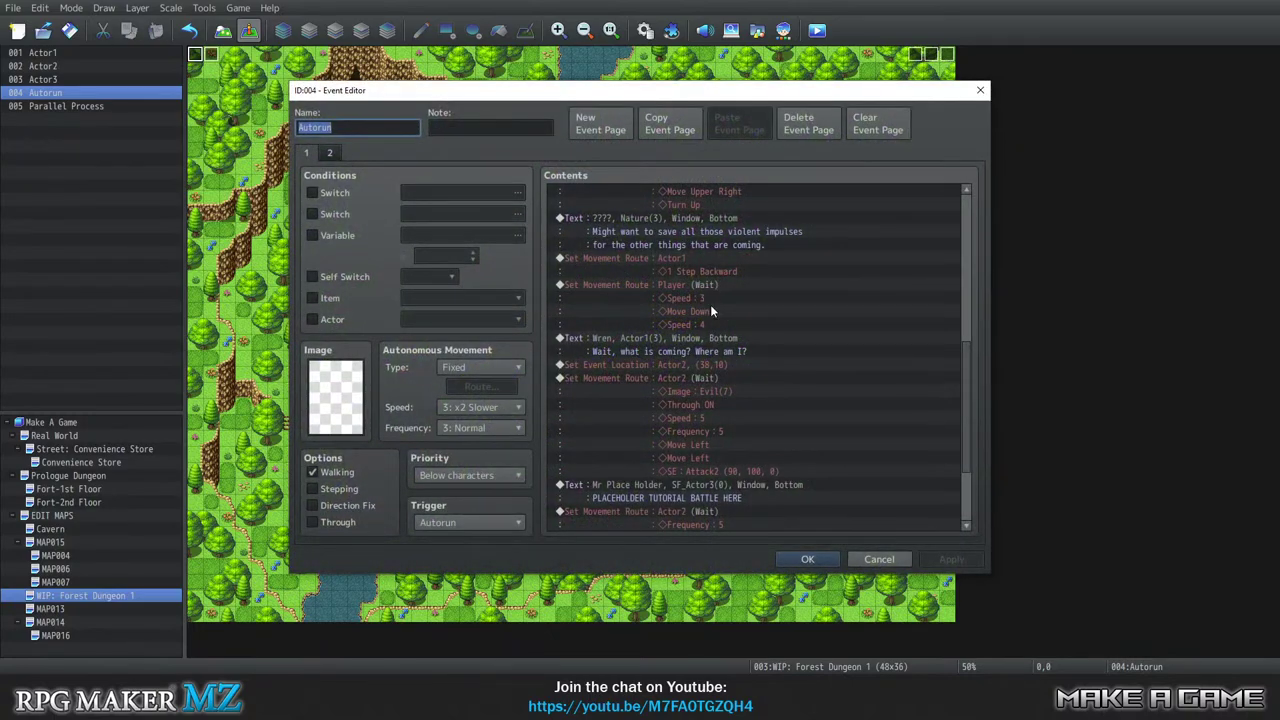
{"action": "scroll", "coordinate": [720, 320], "scroll_direction": "down", "scroll_amount": 3}
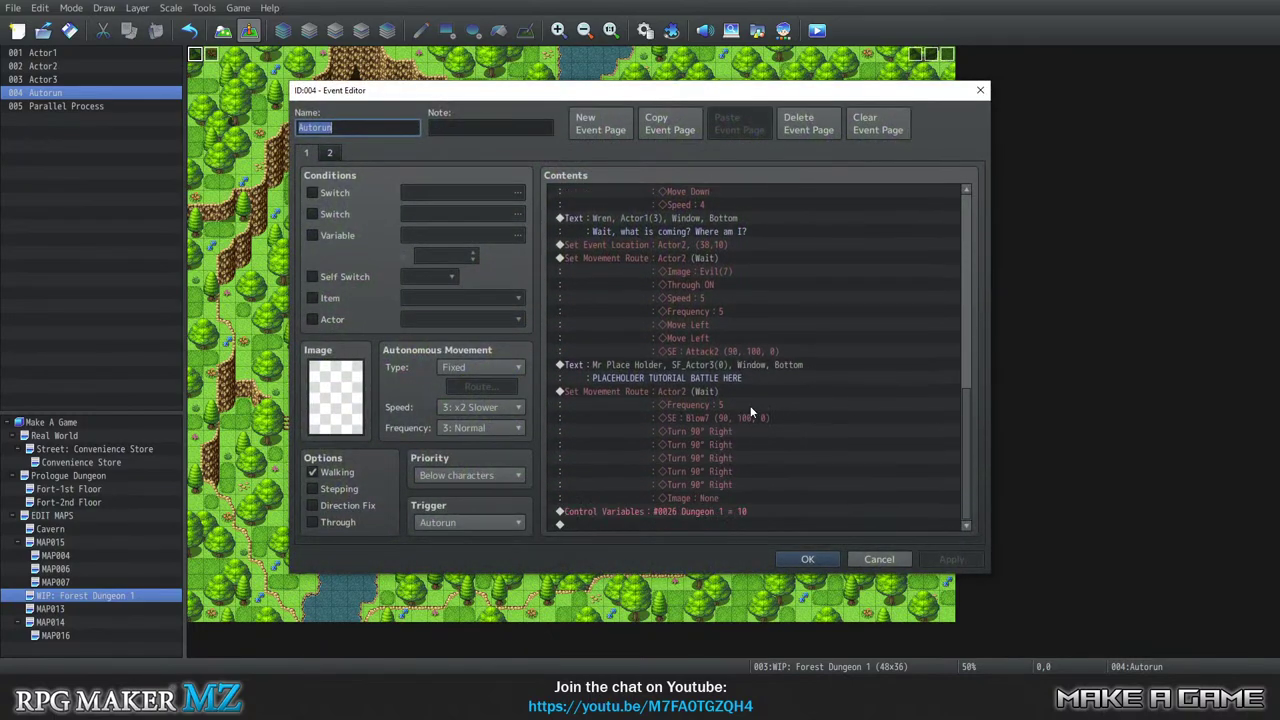
{"action": "left_click", "coordinate": [681, 526]}
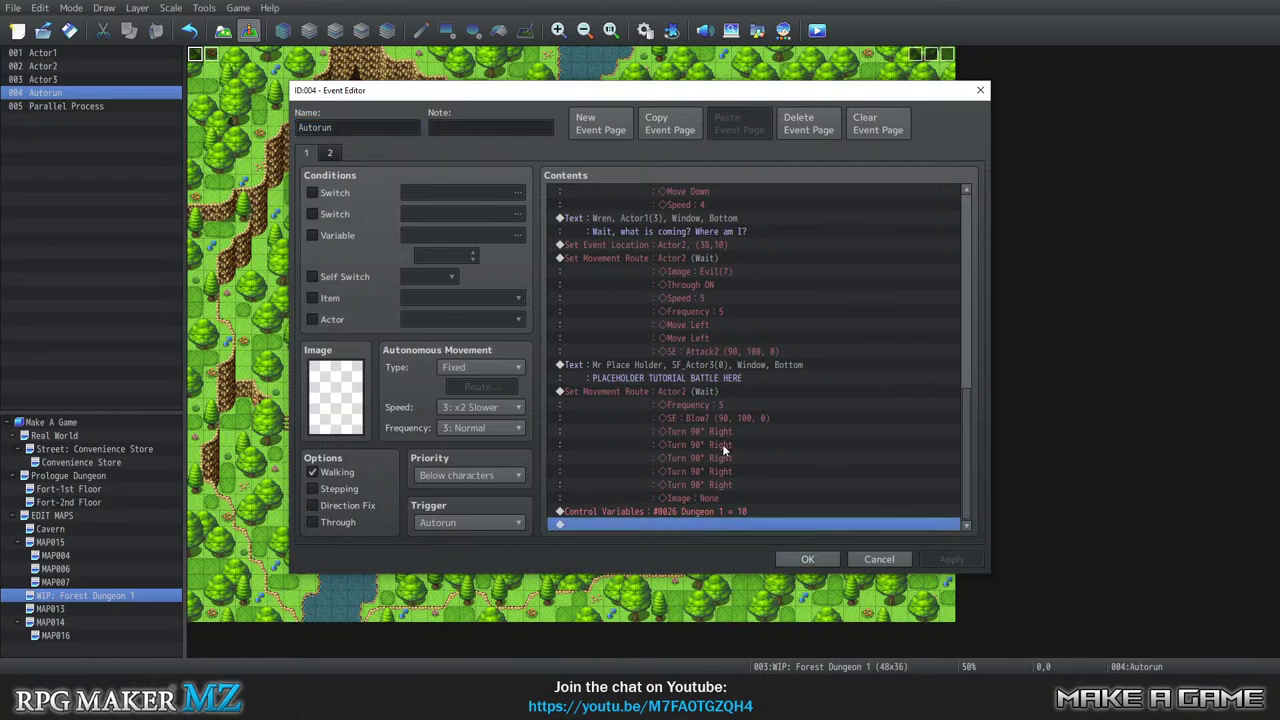
{"action": "left_click", "coordinate": [693, 510]}
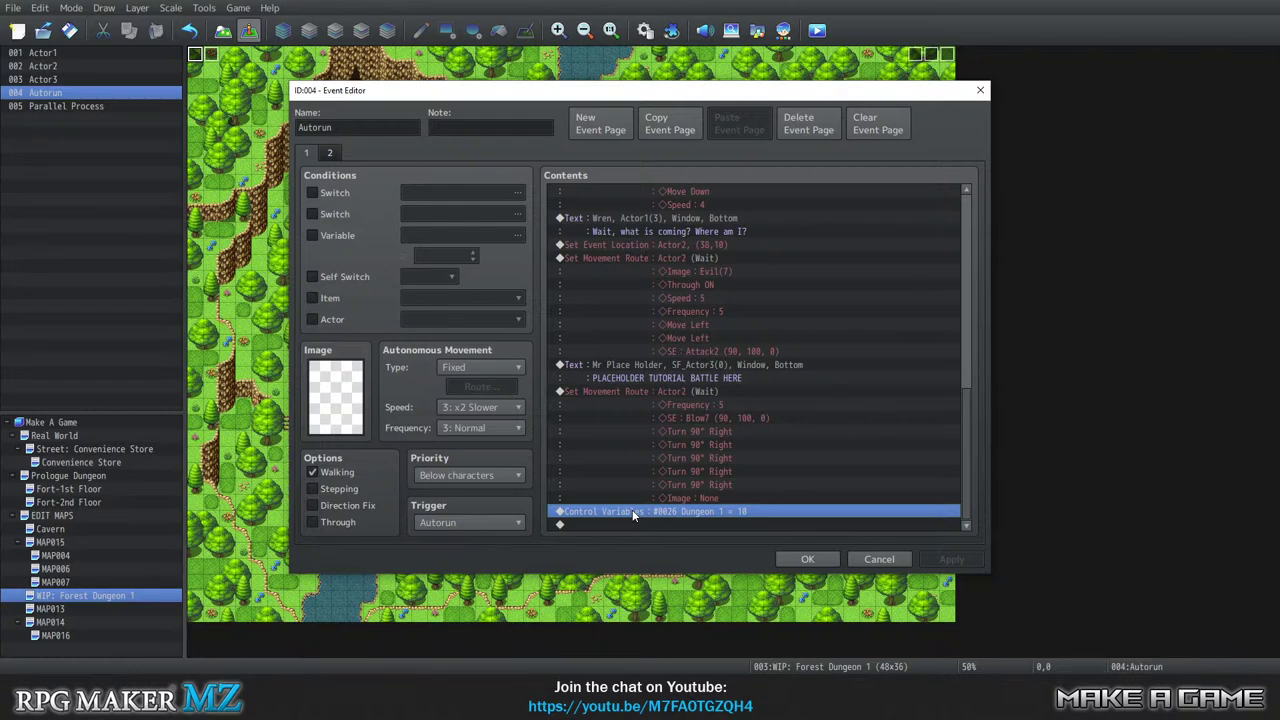
{"action": "key", "text": "Insert"}
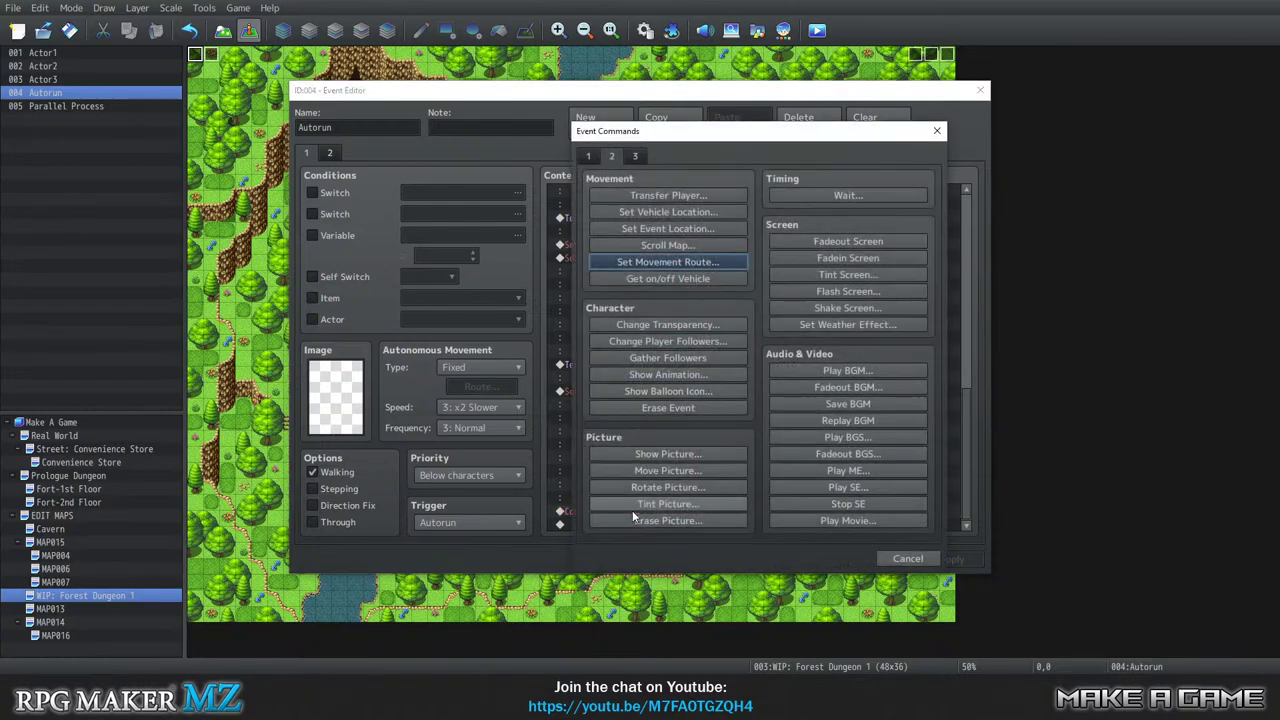
{"action": "left_click", "coordinate": [589, 157]}
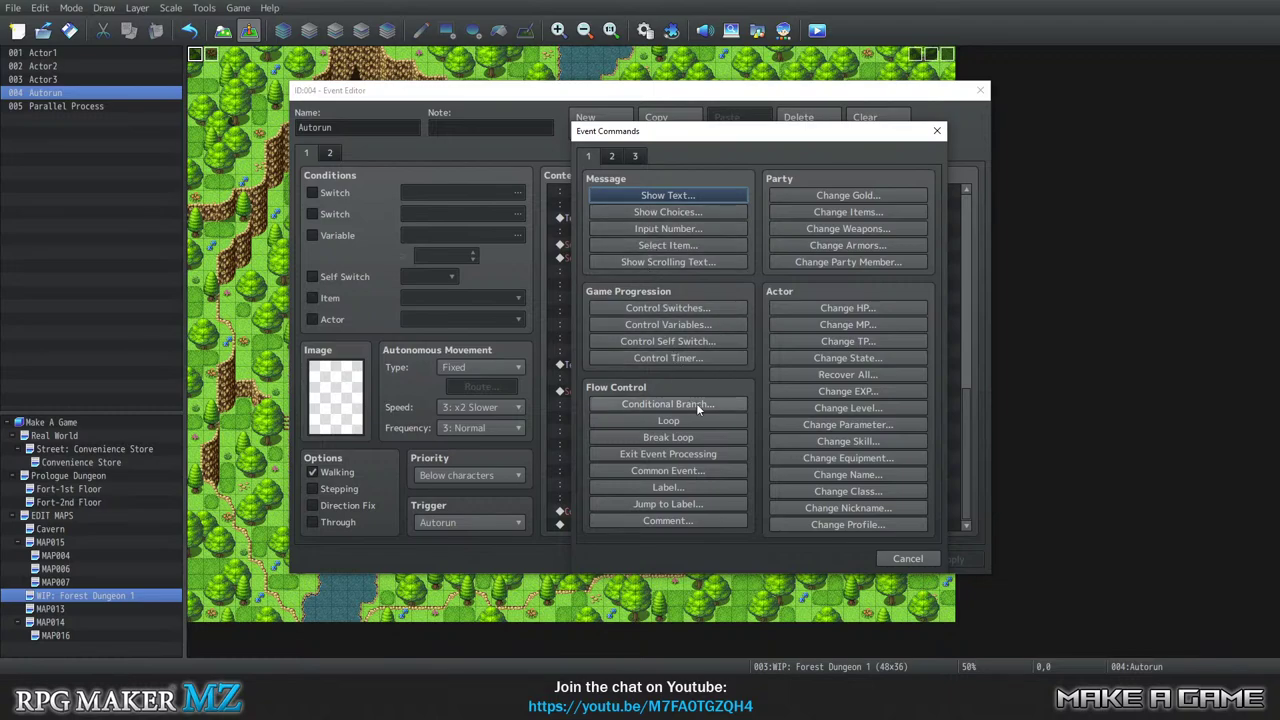
{"action": "left_click", "coordinate": [674, 195]}
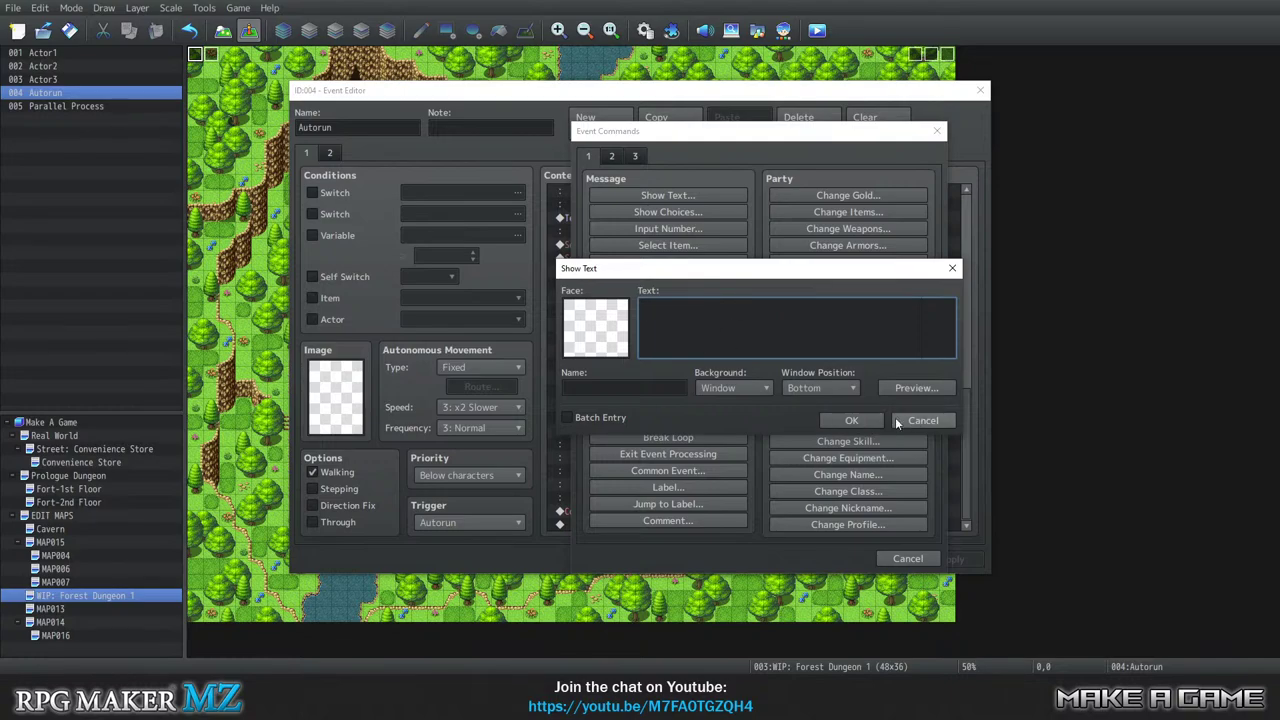
{"action": "left_click", "coordinate": [861, 422]}
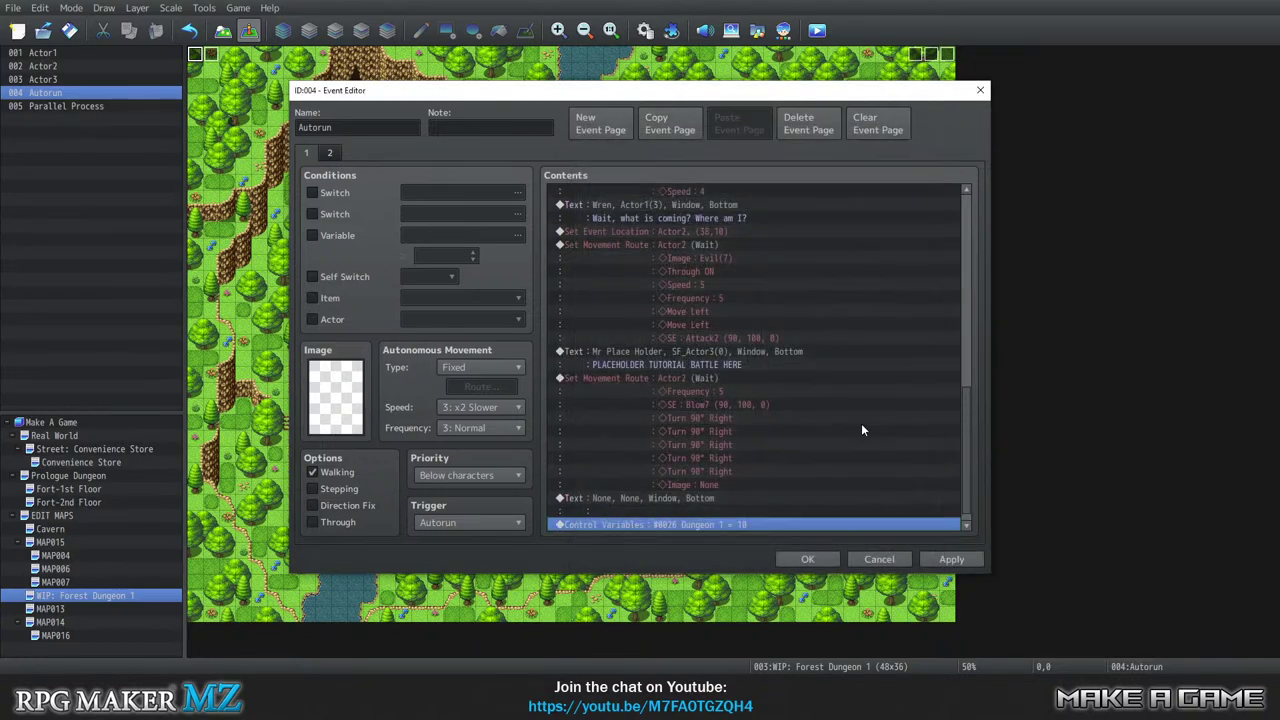
{"action": "left_click", "coordinate": [661, 500]}
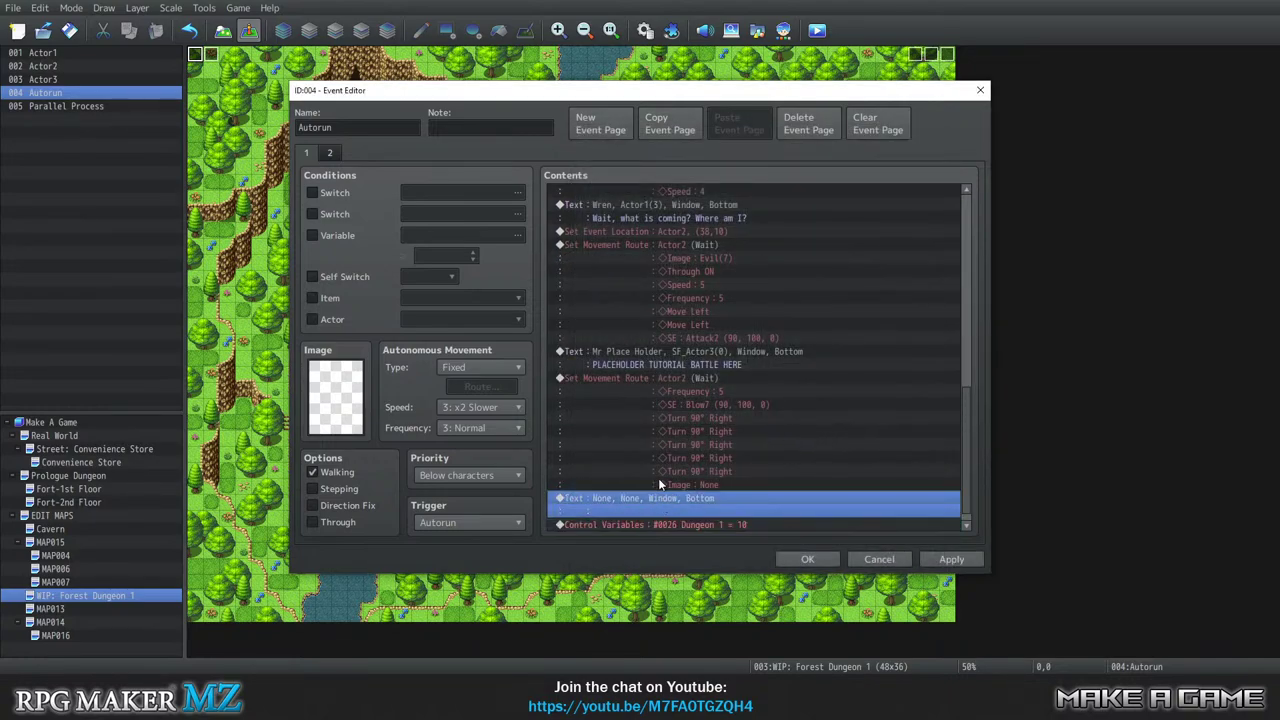
Insert a Player movement route with Turn Right before the placeholder tutorial battle text, without waiting for completion.
{"action": "scroll", "coordinate": [695, 460], "scroll_direction": "up", "scroll_amount": 3}
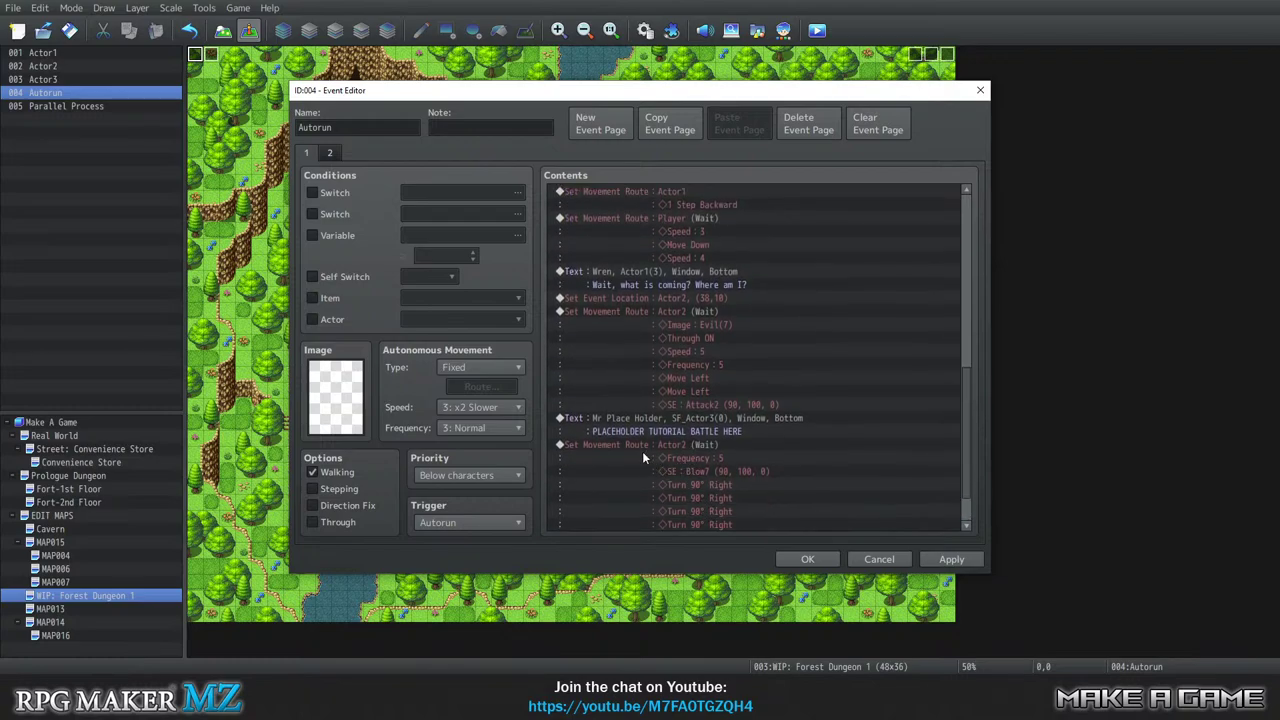
{"action": "right_click", "coordinate": [640, 444]}
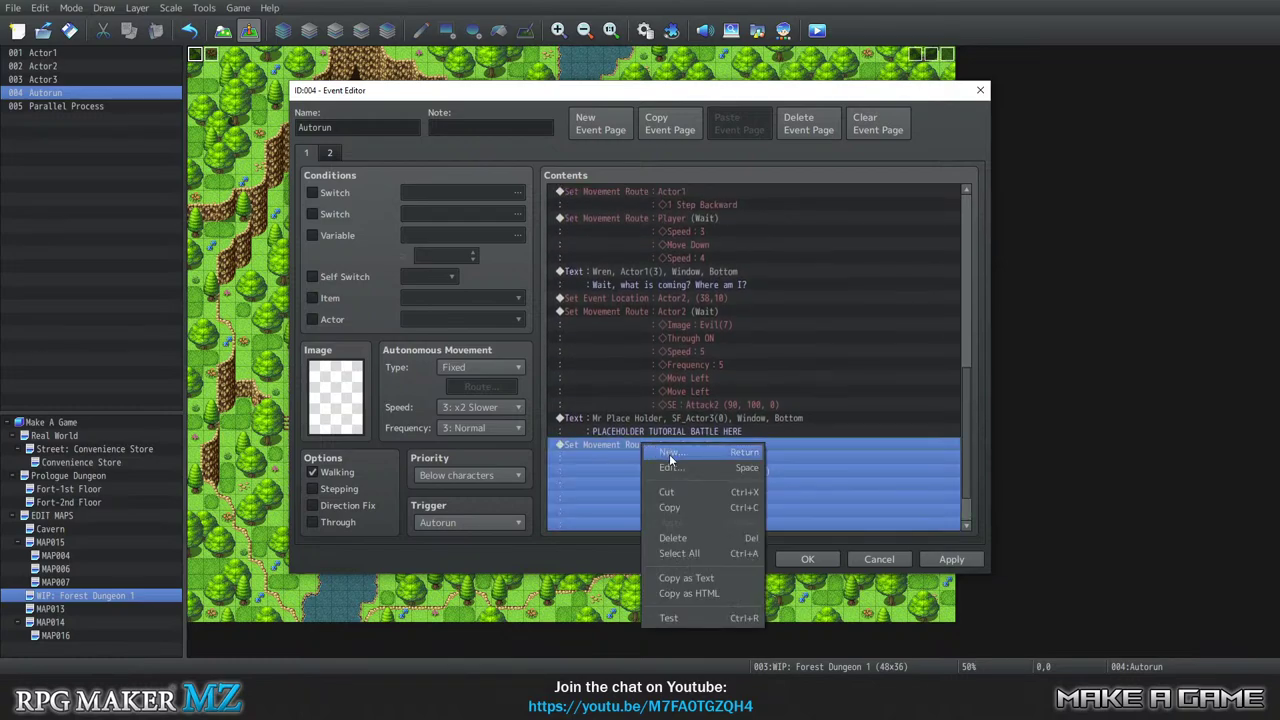
{"action": "left_click", "coordinate": [652, 424]}
{"action": "right_click", "coordinate": [648, 421]}
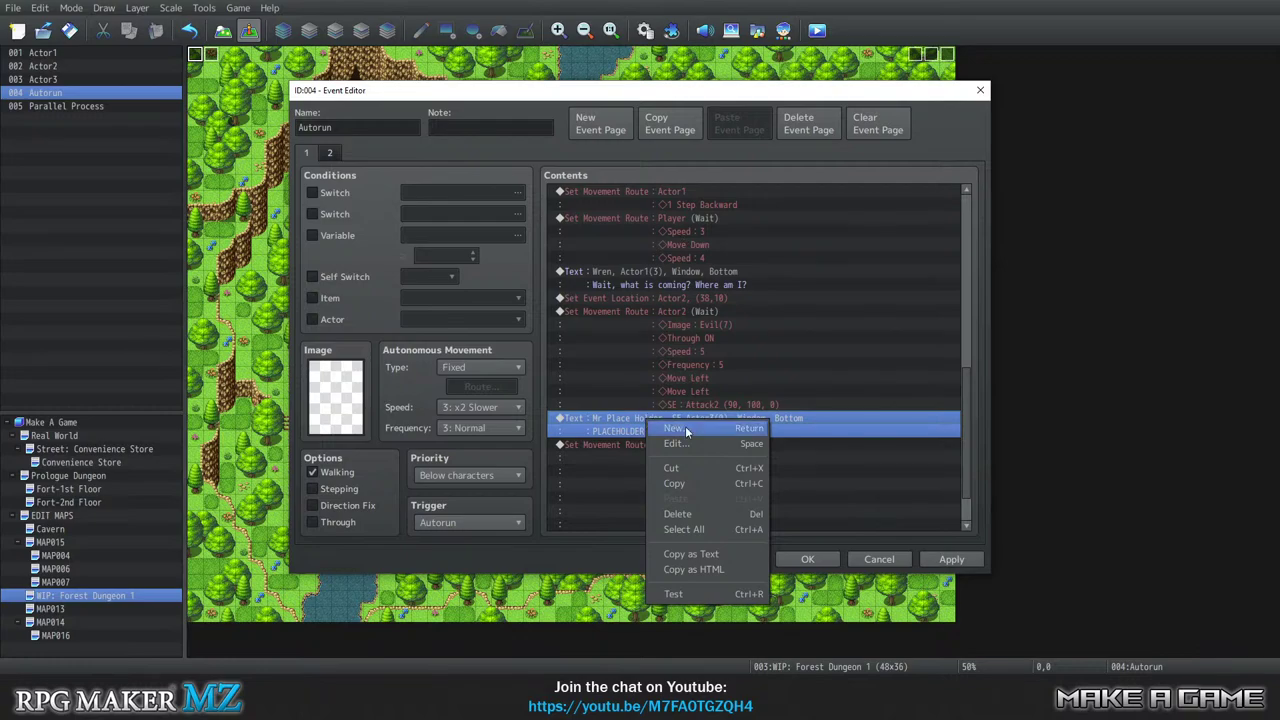
{"action": "left_click", "coordinate": [686, 429]}
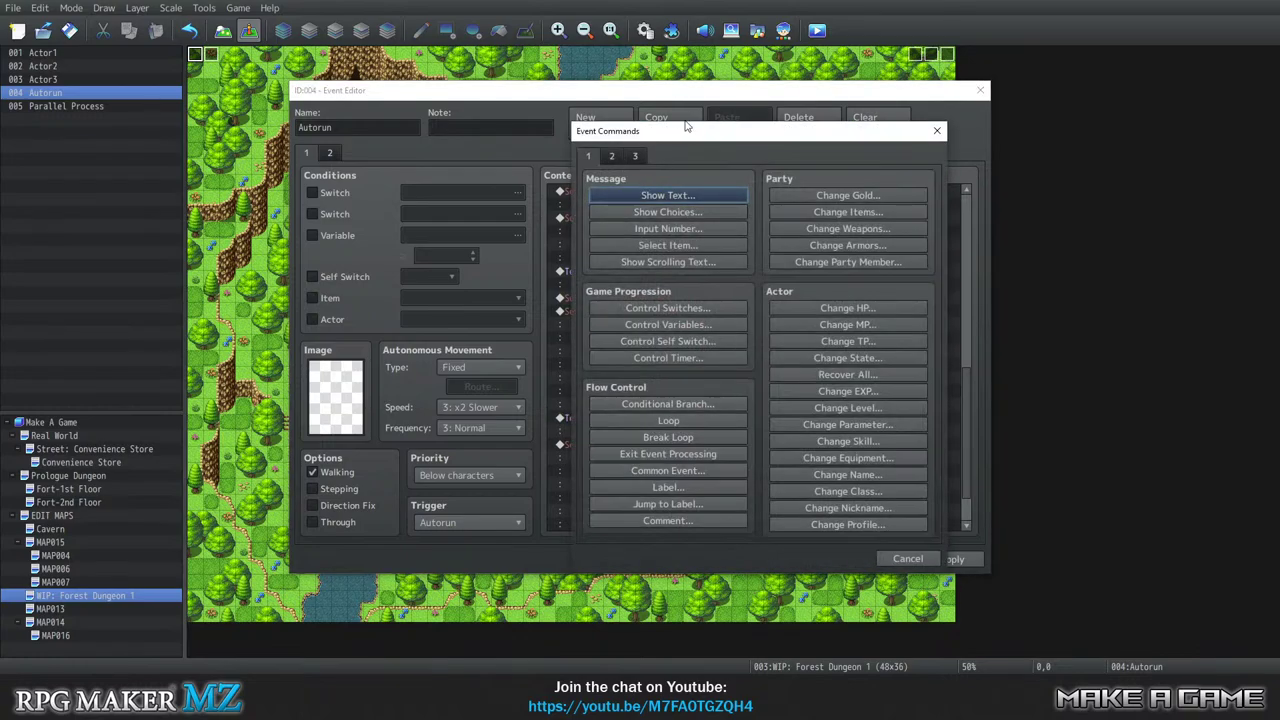
{"action": "left_click", "coordinate": [614, 157]}
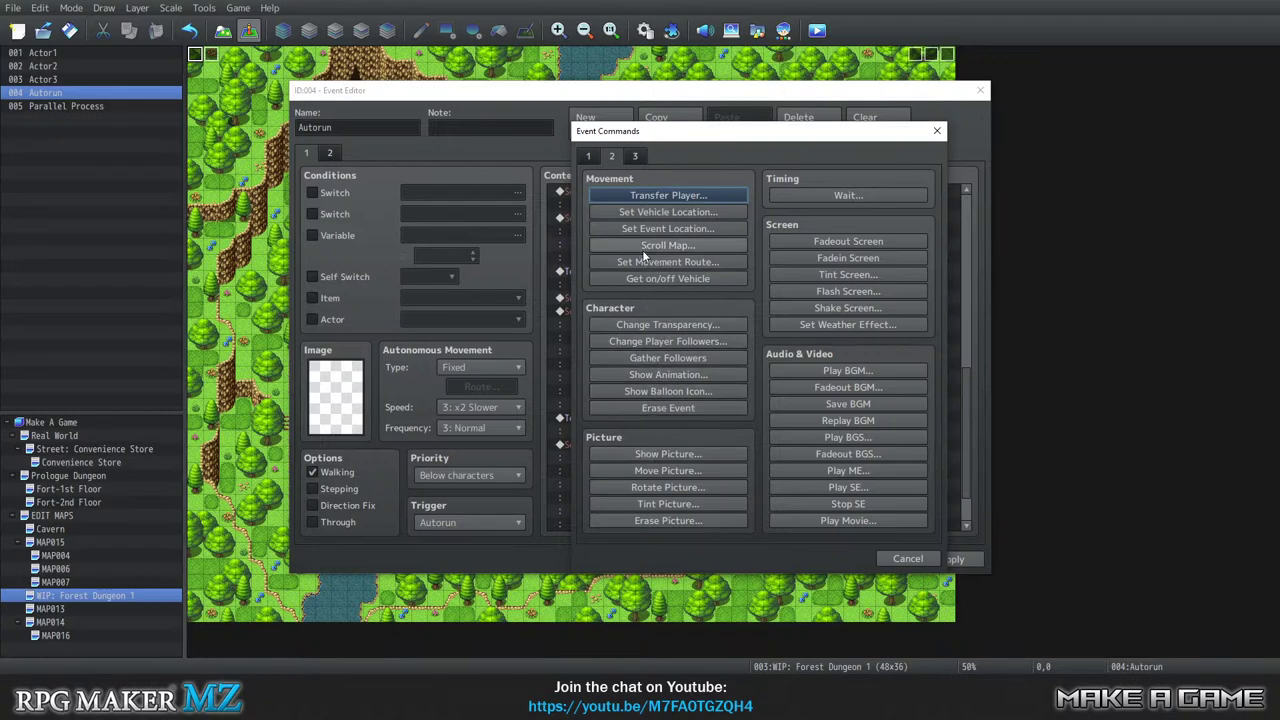
{"action": "left_click", "coordinate": [700, 262]}
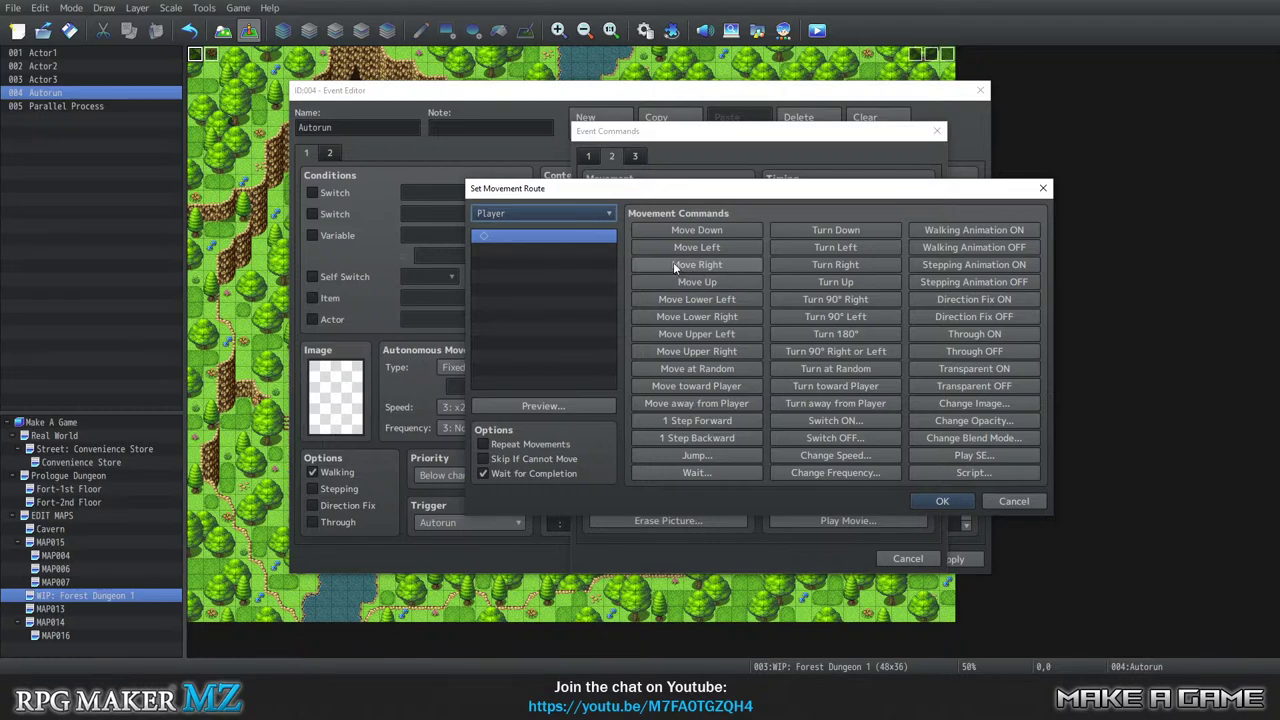
{"action": "left_click", "coordinate": [855, 266]}
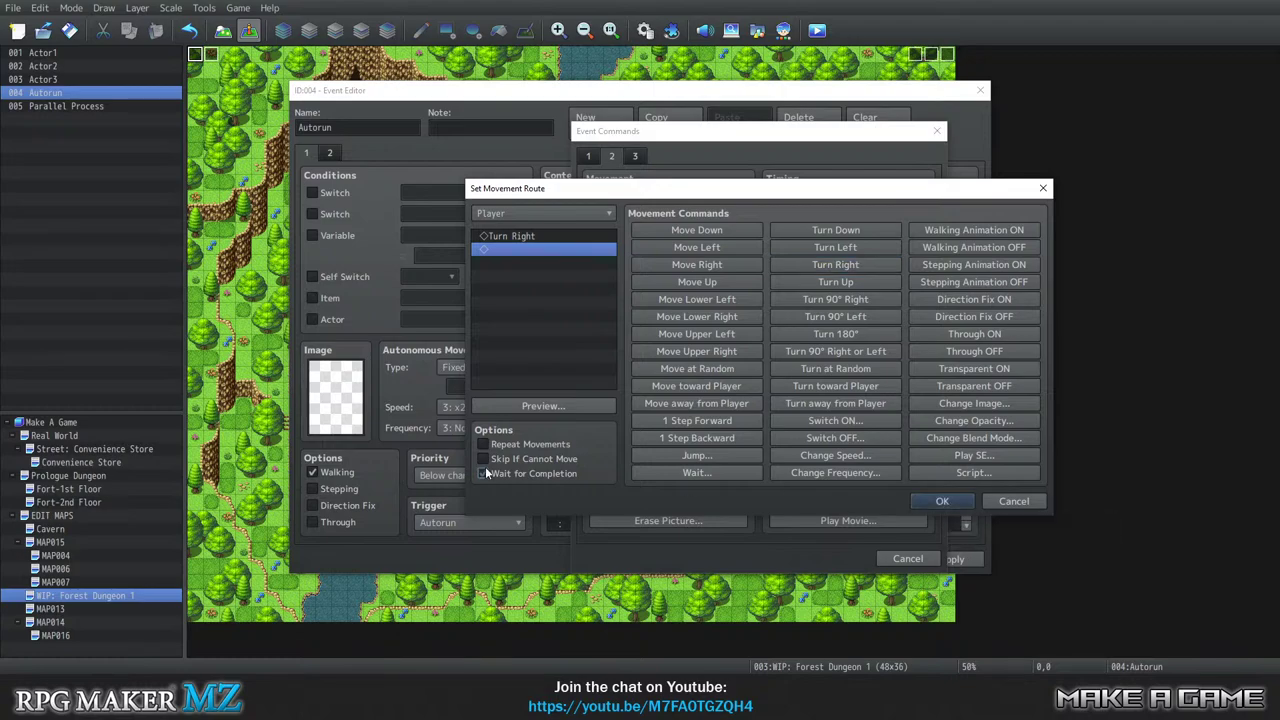
{"action": "left_click", "coordinate": [930, 499]}
{"action": "scroll", "coordinate": [680, 373], "scroll_direction": "down", "scroll_amount": 3}
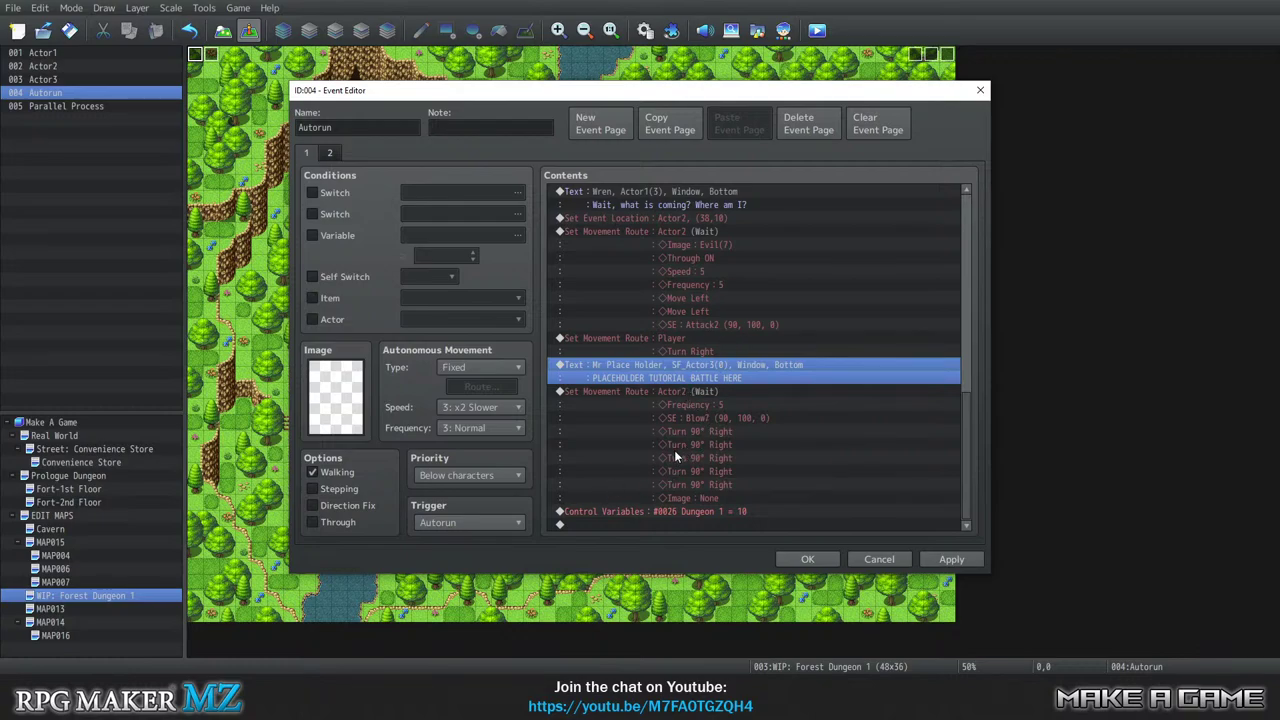
{"action": "left_click", "coordinate": [648, 512]}
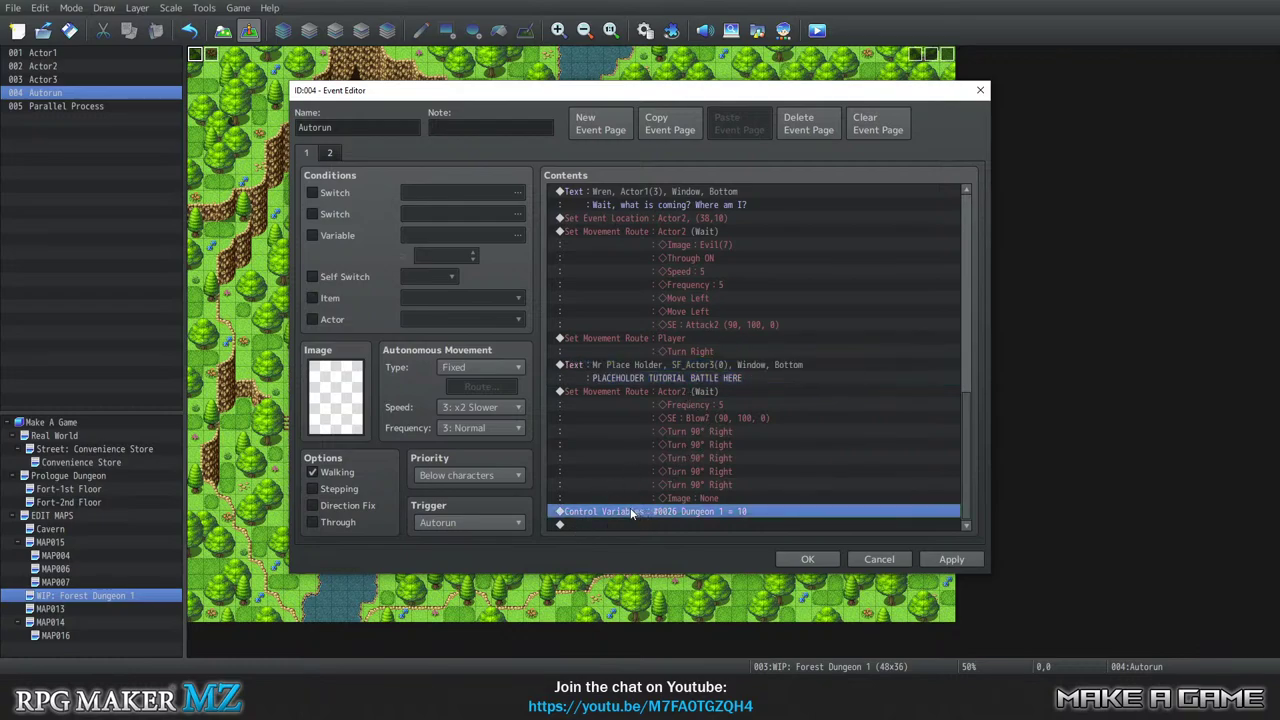
{"action": "right_click", "coordinate": [632, 513]}
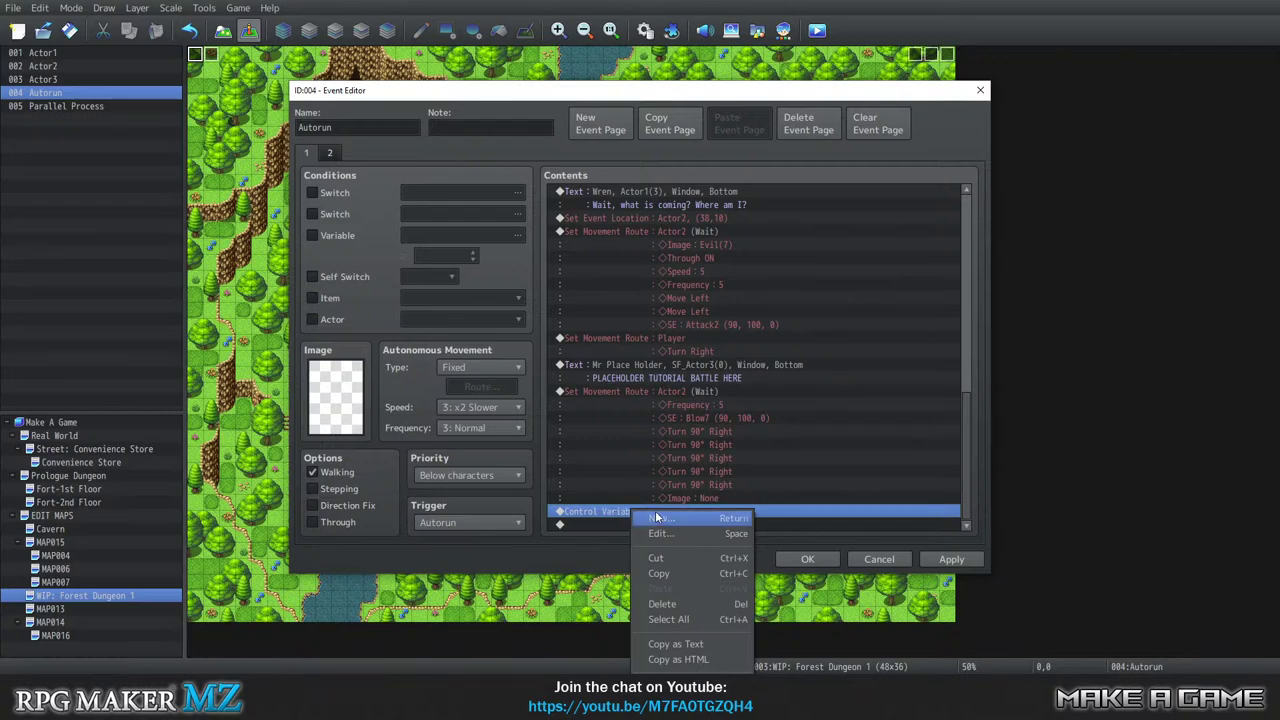
{"action": "left_click", "coordinate": [656, 517]}
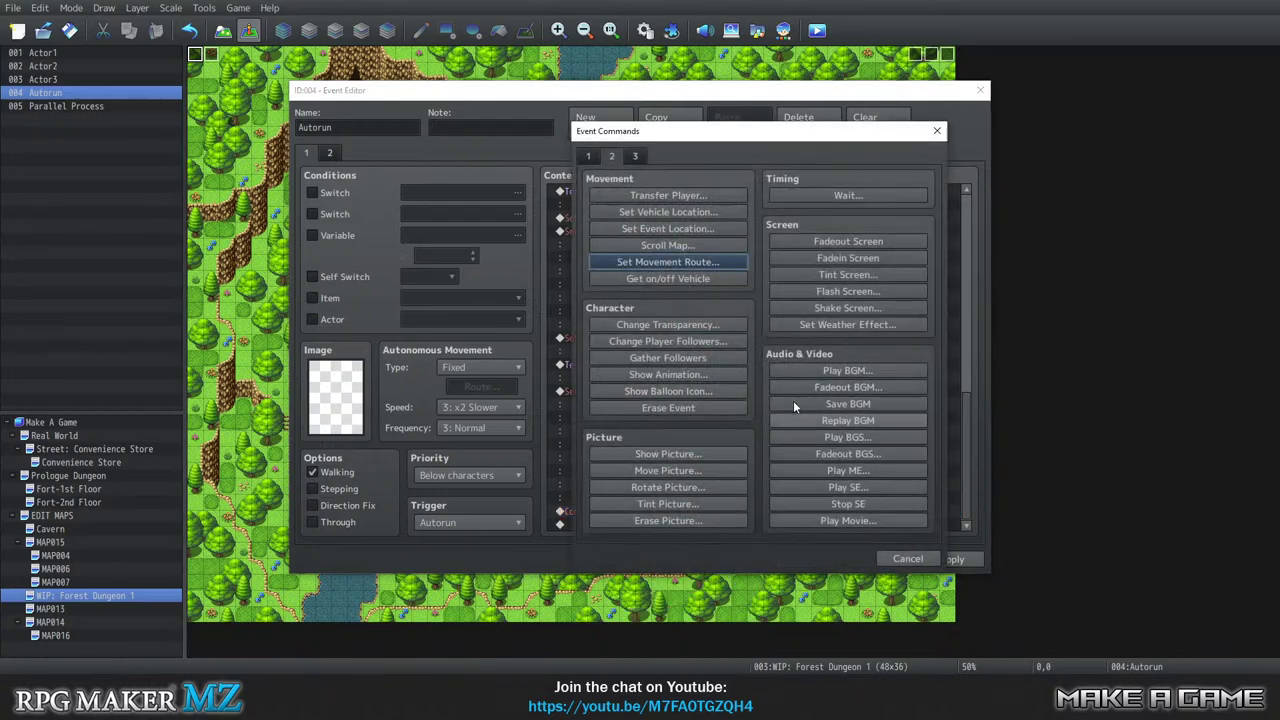
{"action": "left_click", "coordinate": [586, 157]}
{"action": "left_click", "coordinate": [609, 160]}
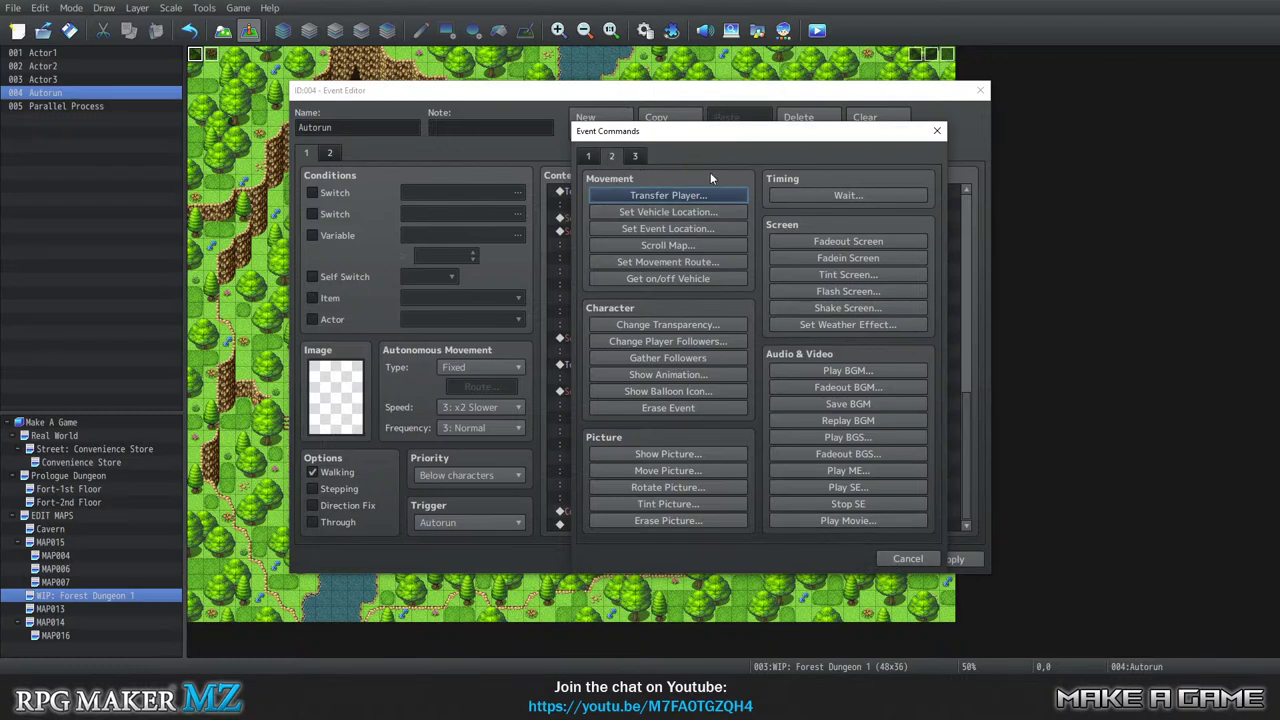
{"action": "left_click", "coordinate": [907, 559]}
Insert a Player movement route with 1 Step Backward before the Dungeon 1 variable command, waiting for completion.
{"action": "left_click_drag", "start_coordinate": [450, 90], "coordinate": [476, 251]}
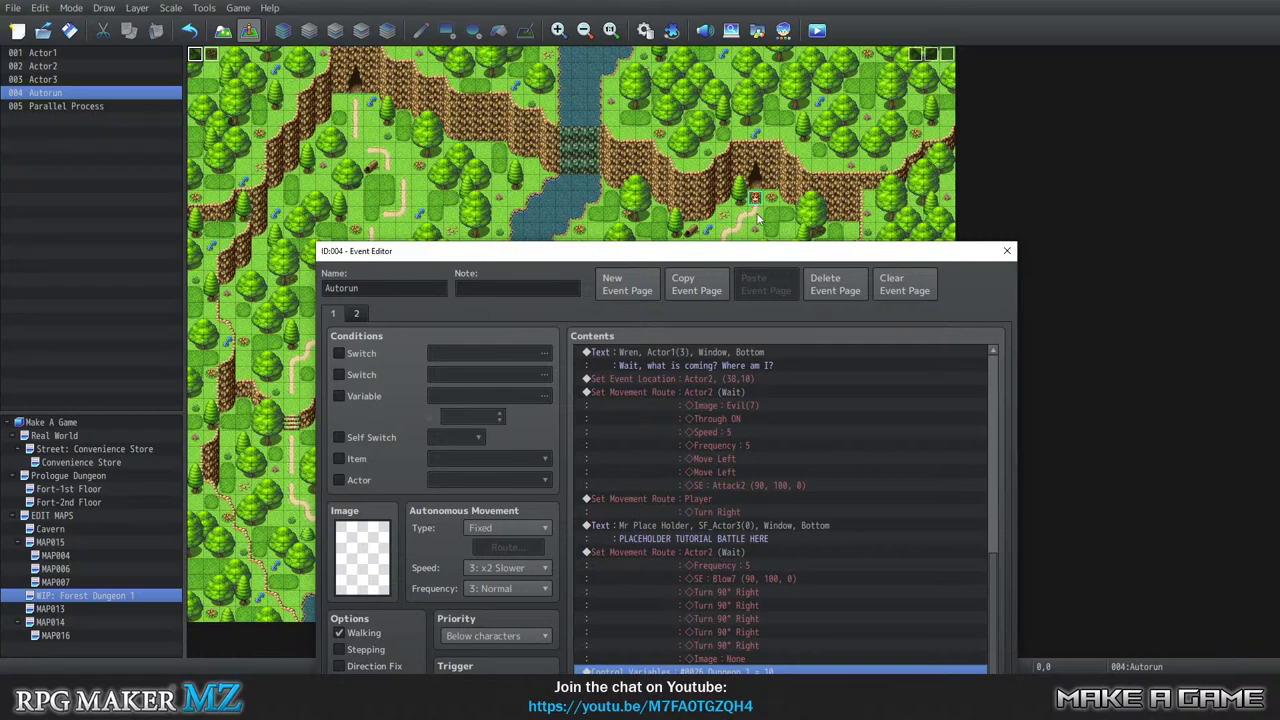
{"action": "left_click_drag", "start_coordinate": [758, 251], "coordinate": [705, 73]}
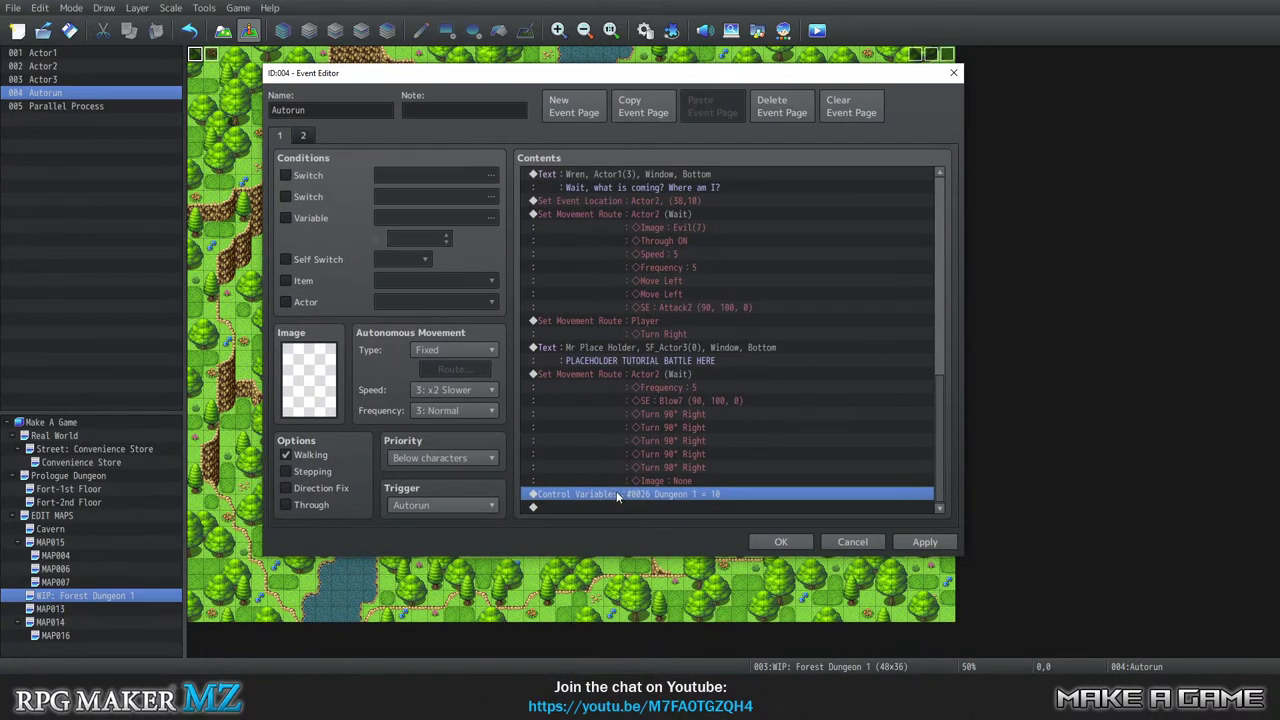
{"action": "key", "text": "Insert"}
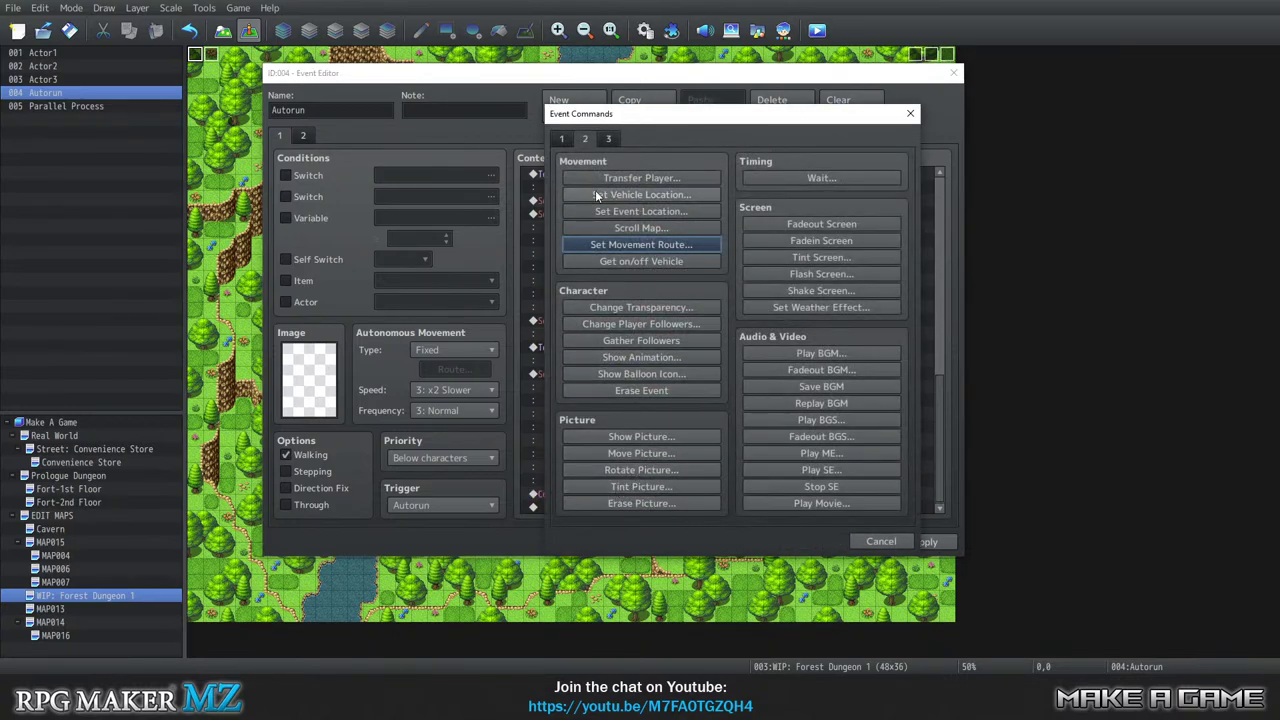
{"action": "left_click", "coordinate": [625, 245]}
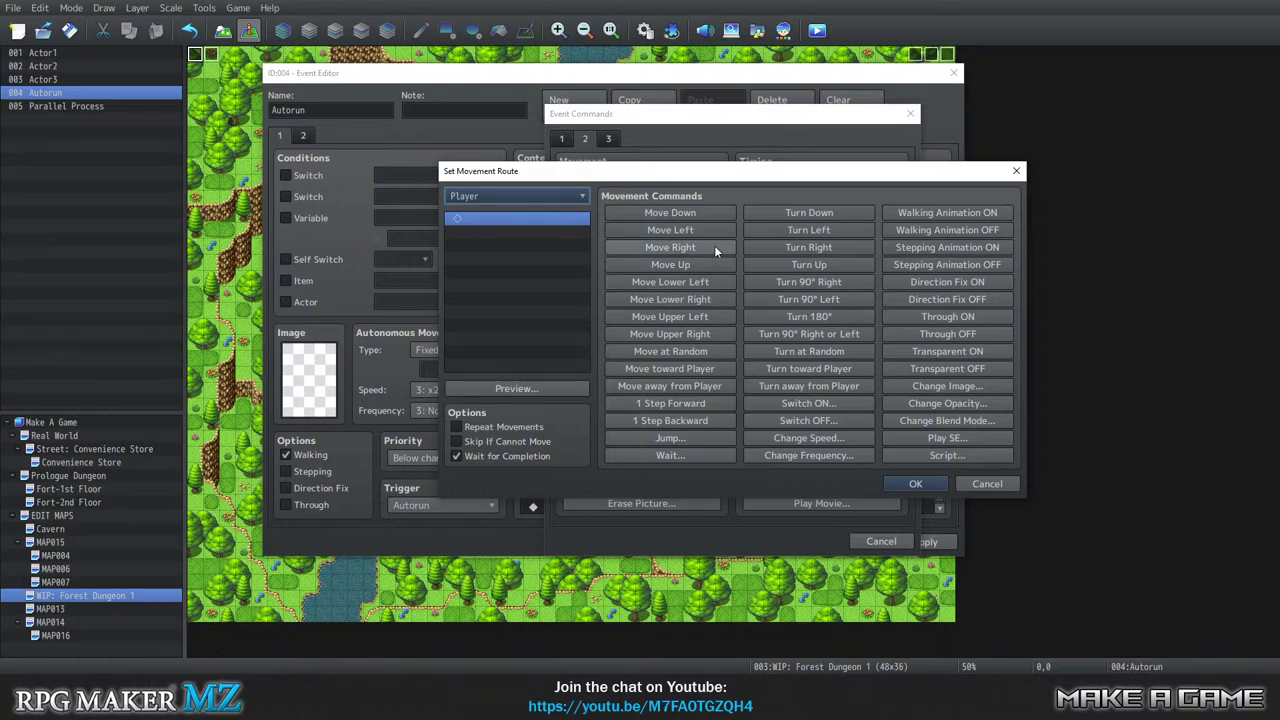
{"action": "left_click", "coordinate": [677, 422]}
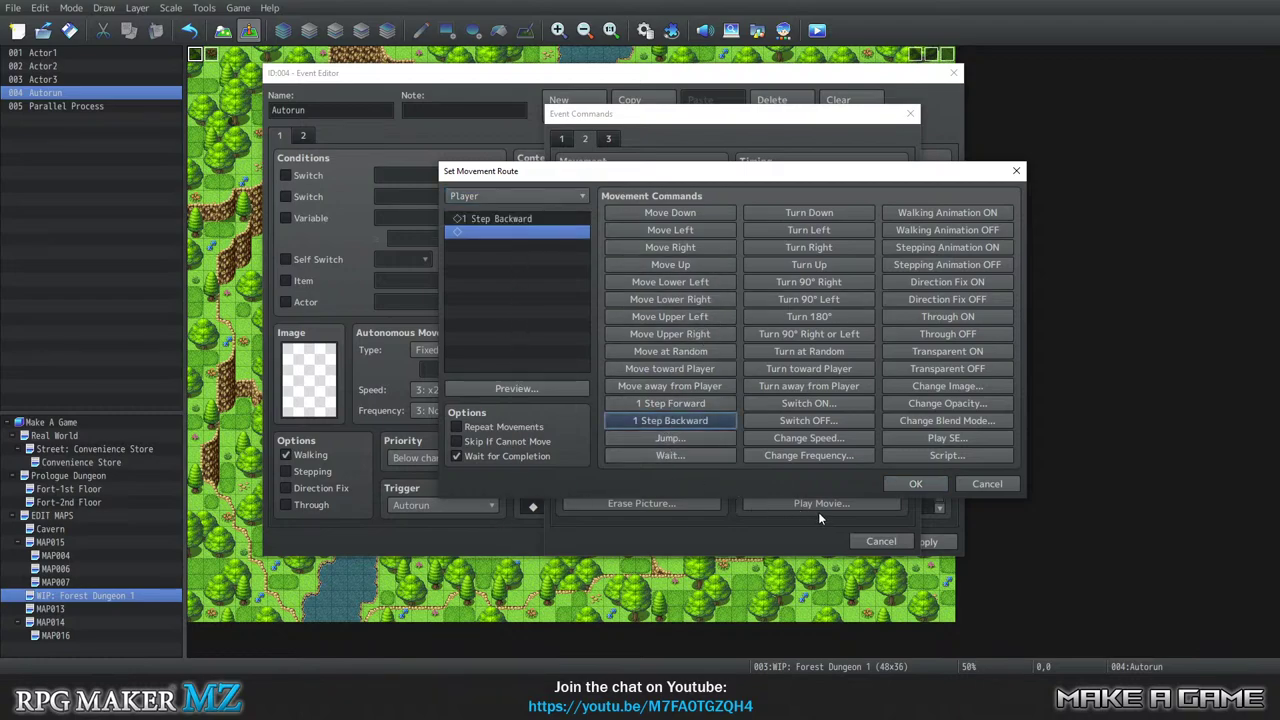
{"action": "left_click", "coordinate": [914, 483]}
Start a new Show Text command before the Dungeon 1 variable command, using the red-haired face in Actor1's upper row.
{"action": "scroll", "coordinate": [664, 395], "scroll_direction": "down", "scroll_amount": 1}
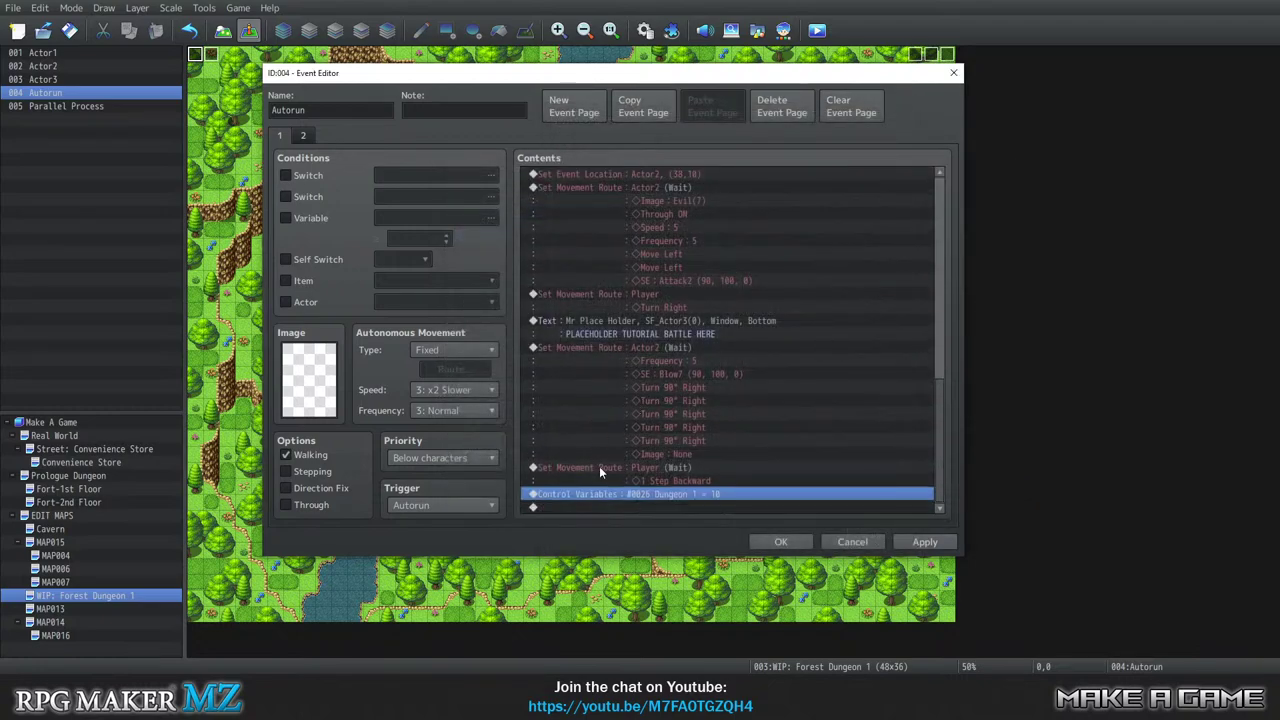
{"action": "double_click", "coordinate": [606, 500]}
{"action": "left_click", "coordinate": [568, 140]}
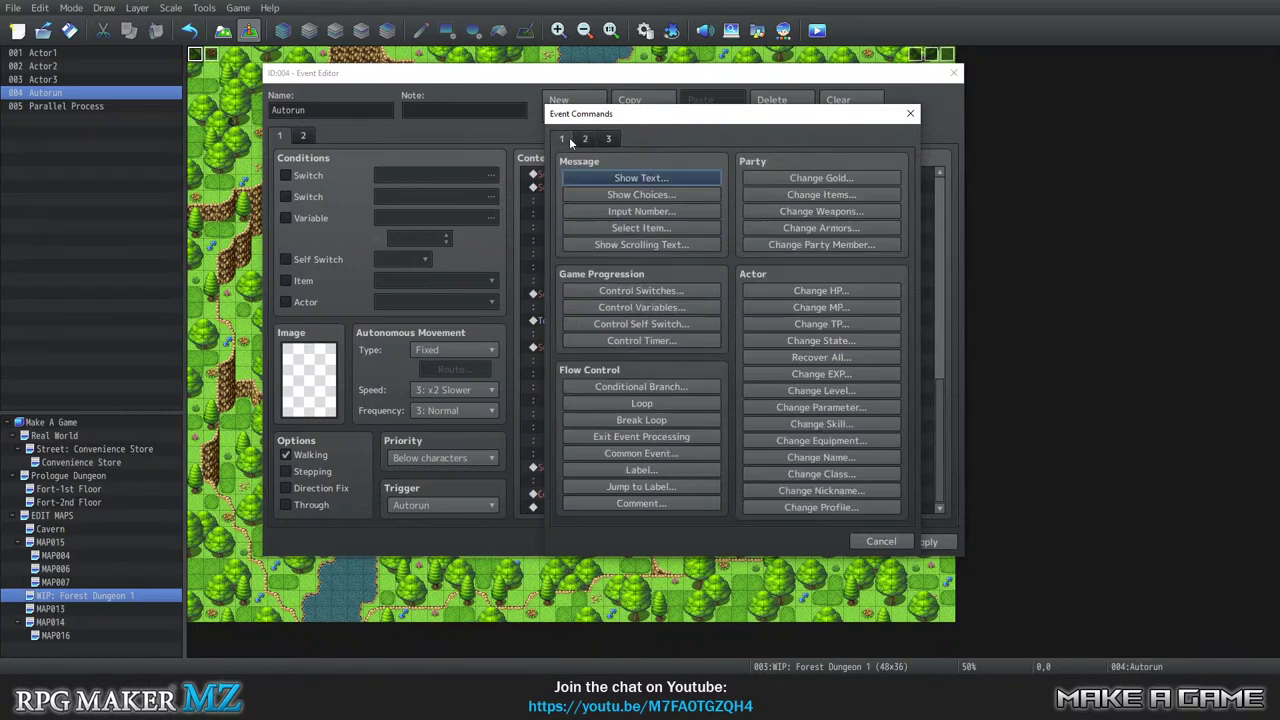
{"action": "left_click", "coordinate": [593, 175]}
{"action": "double_click", "coordinate": [585, 308]}
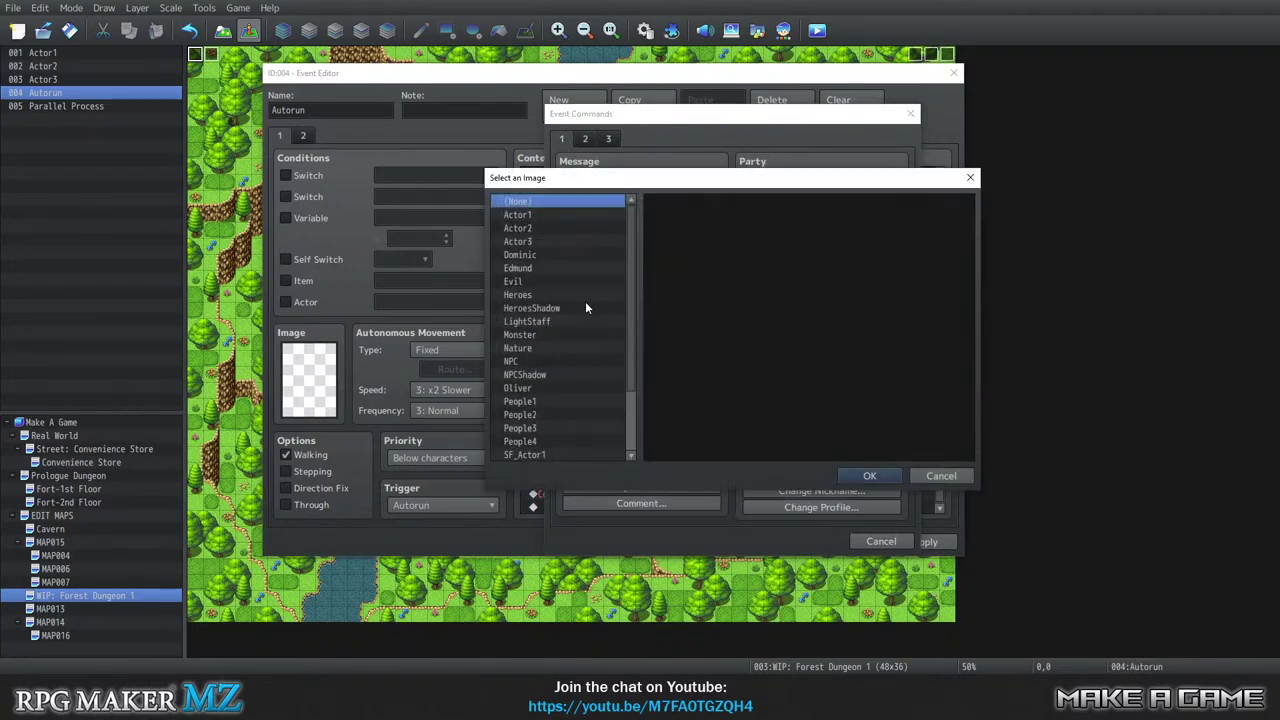
{"action": "left_click", "coordinate": [543, 214]}
{"action": "left_click", "coordinate": [882, 237]}
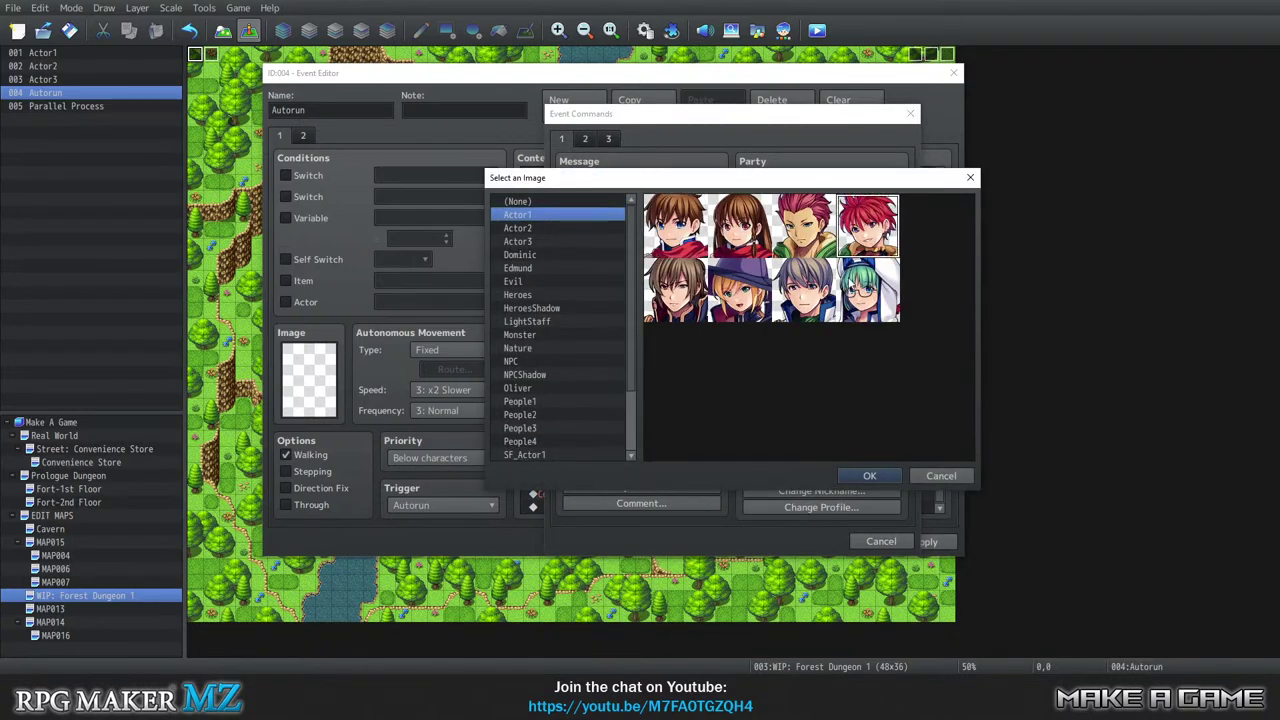
{"action": "left_click", "coordinate": [869, 476]}
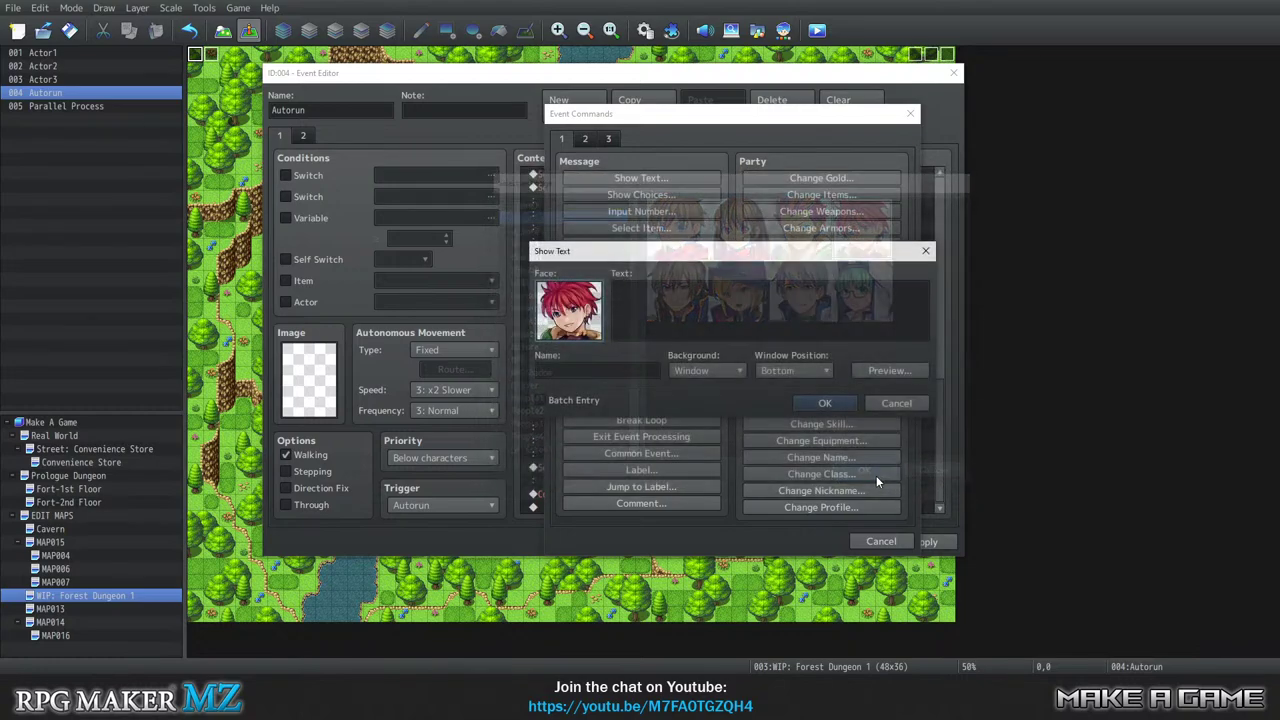
Set the message's speaker name to Wren.
{"action": "left_click", "coordinate": [594, 370]}
{"action": "type", "text": "0ew"}
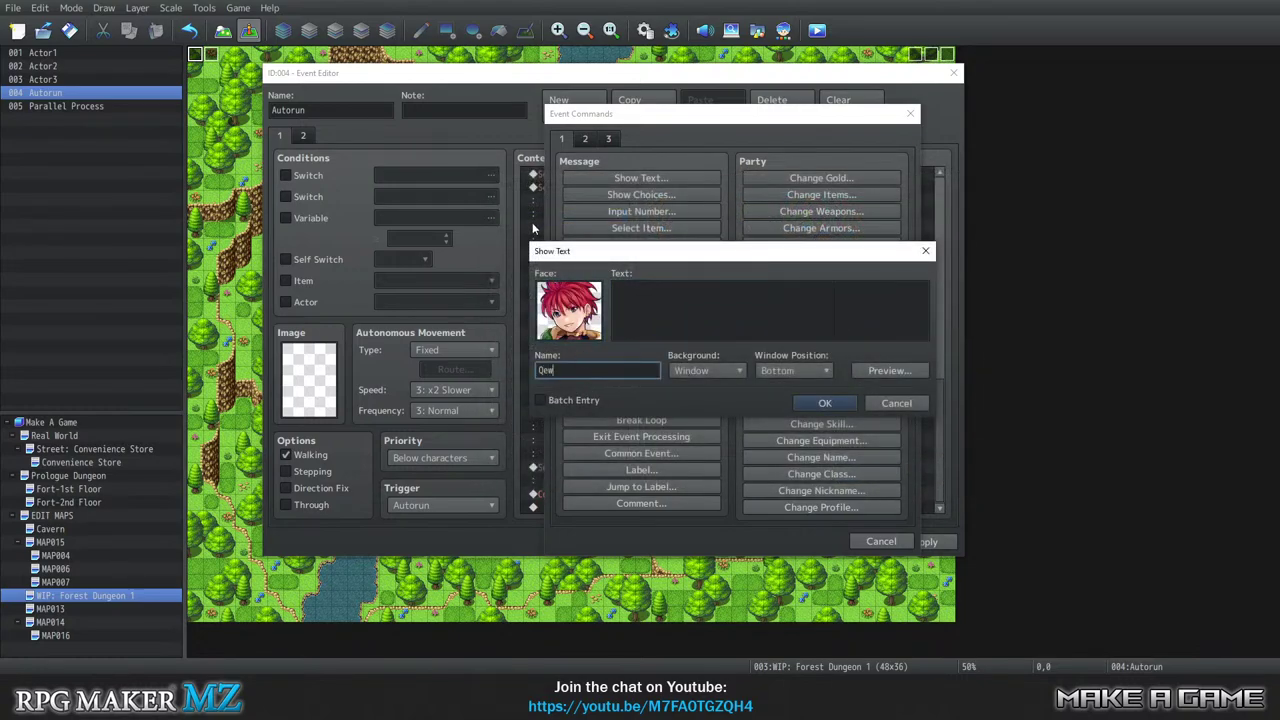
{"action": "key", "text": "BackSpace"}
{"action": "key", "text": "BackSpace"}
{"action": "key", "text": "BackSpace"}
{"action": "type", "text": "Wren"}
Write the message "What was that? Why do I know how to do all that?" with "that?" on a second line, preview it and confirm.
{"action": "left_click", "coordinate": [752, 303]}
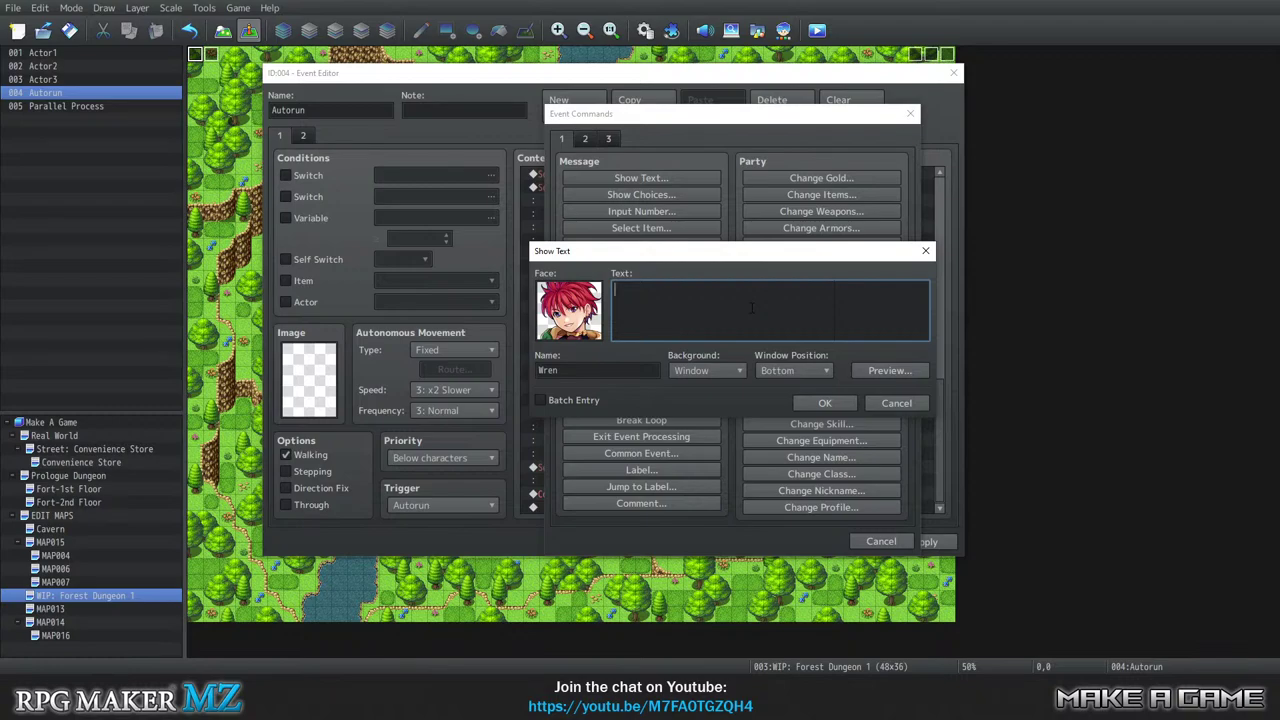
{"action": "type", "text": "What was that? Why do I know how to"}
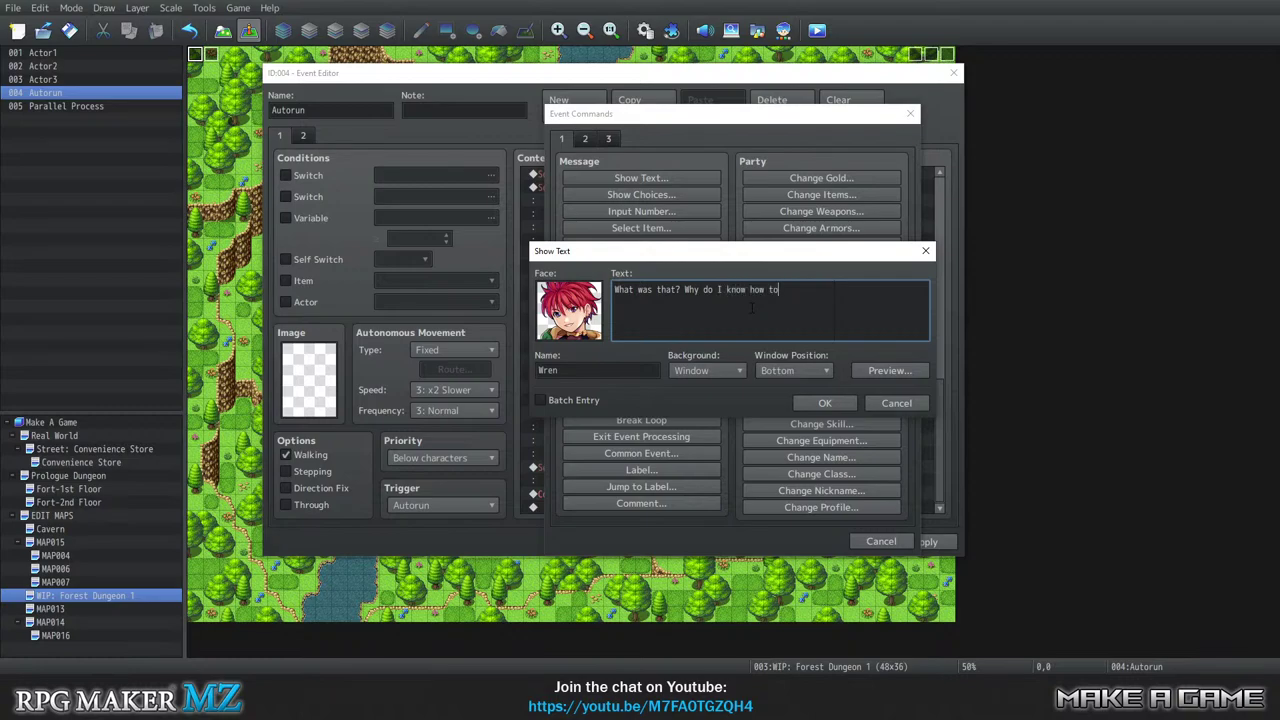
{"action": "type", "text": " do all"}
{"action": "key", "text": "BackSpace"}
{"action": "type", "text": "th"}
{"action": "key", "text": "BackSpace"}
{"action": "key", "text": "BackSpace"}
{"action": "key", "text": "BackSpace"}
{"action": "type", "text": "that?"}
{"action": "left_click", "coordinate": [882, 372]}
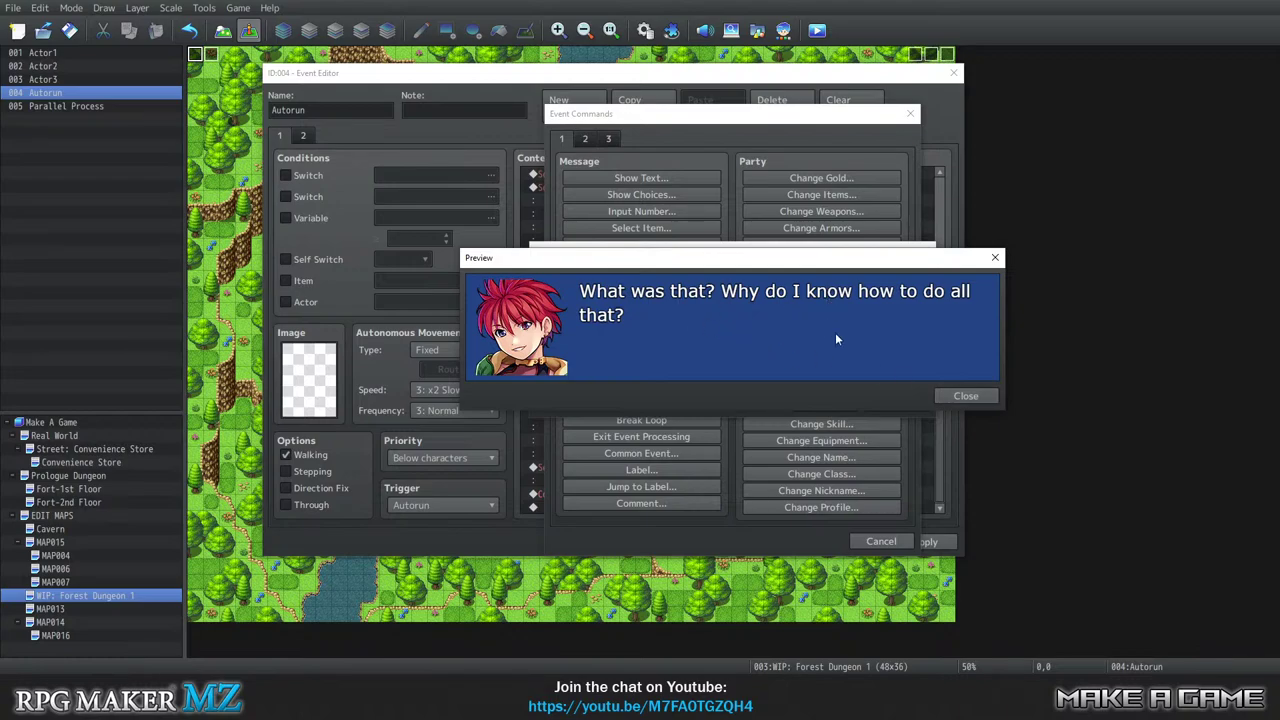
{"action": "left_click", "coordinate": [964, 397]}
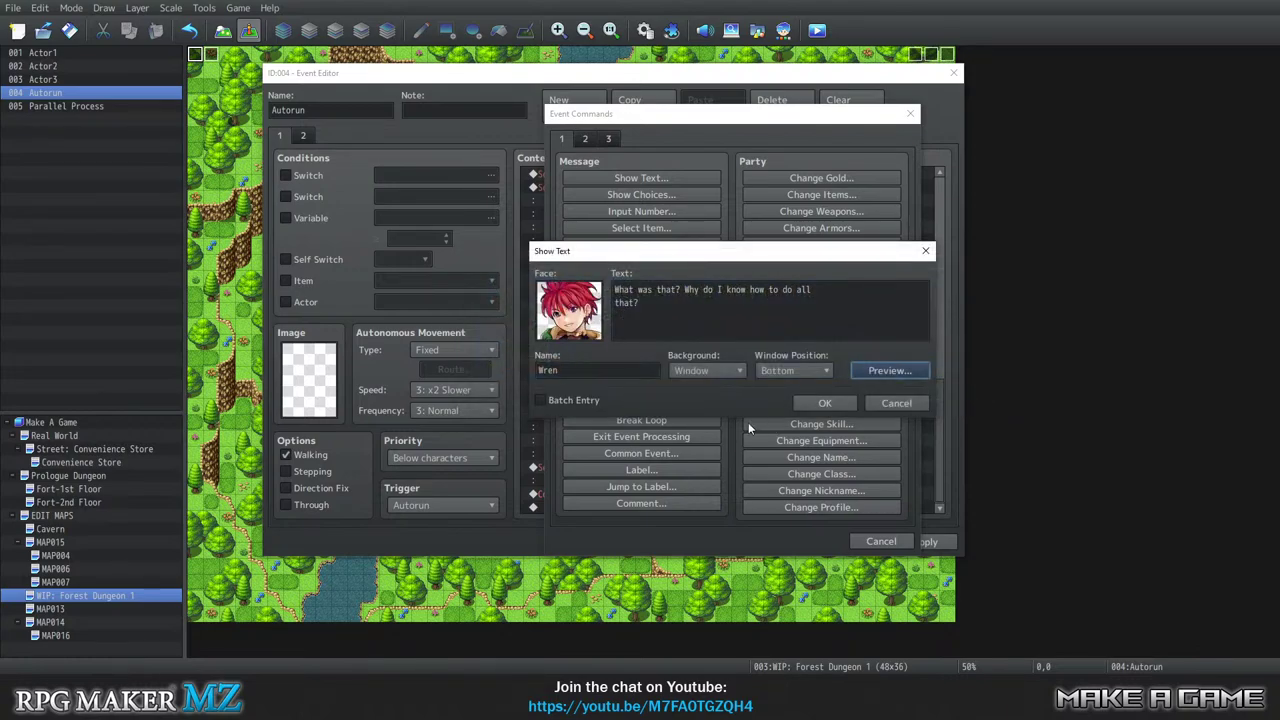
{"action": "left_click", "coordinate": [824, 401]}
{"action": "key", "text": "ctrl+v"}
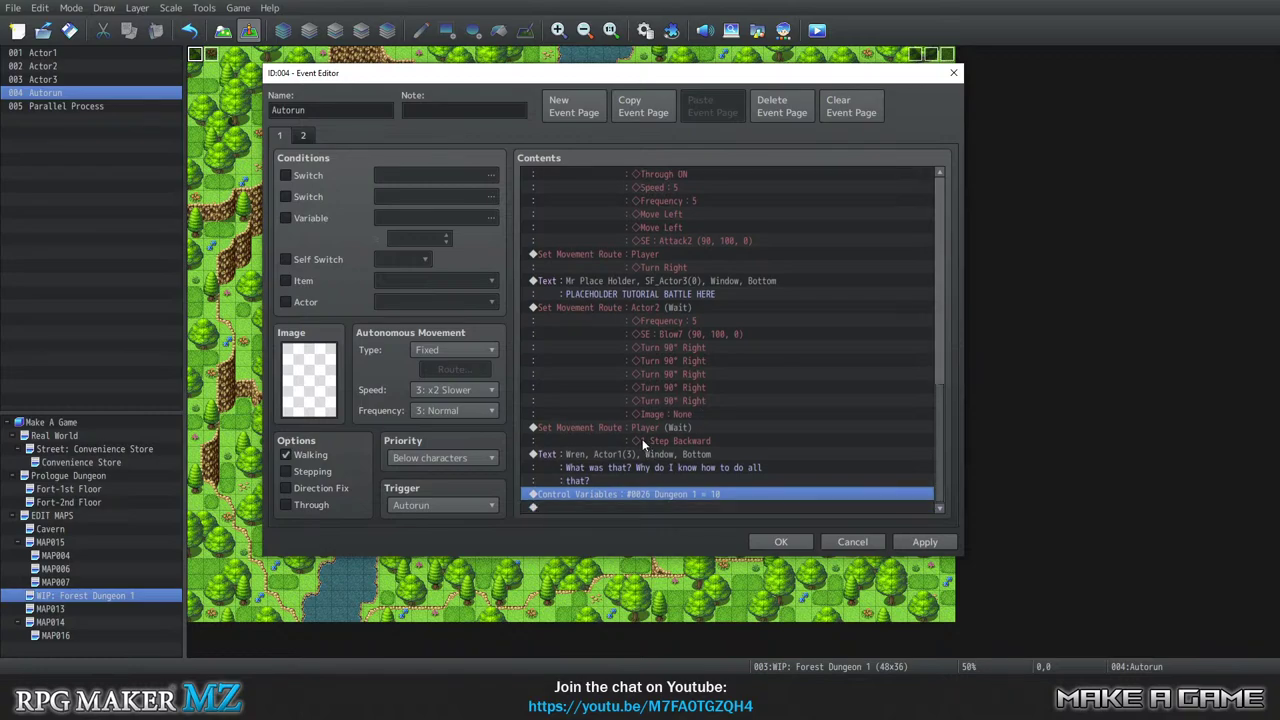
Insert an Actor1 movement route with Move Up and Turn Left before the Dungeon 1 variable command, waiting for completion.
{"action": "double_click", "coordinate": [600, 507]}
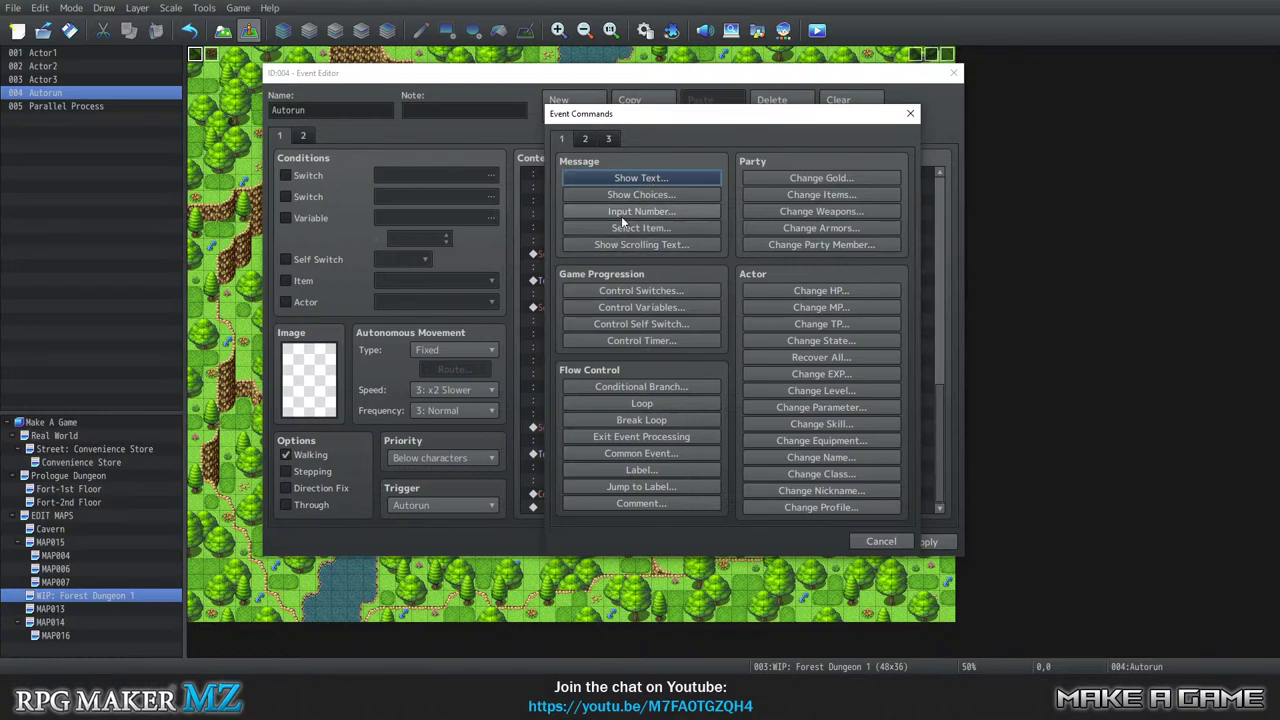
{"action": "left_click_drag", "start_coordinate": [632, 120], "coordinate": [892, 79]}
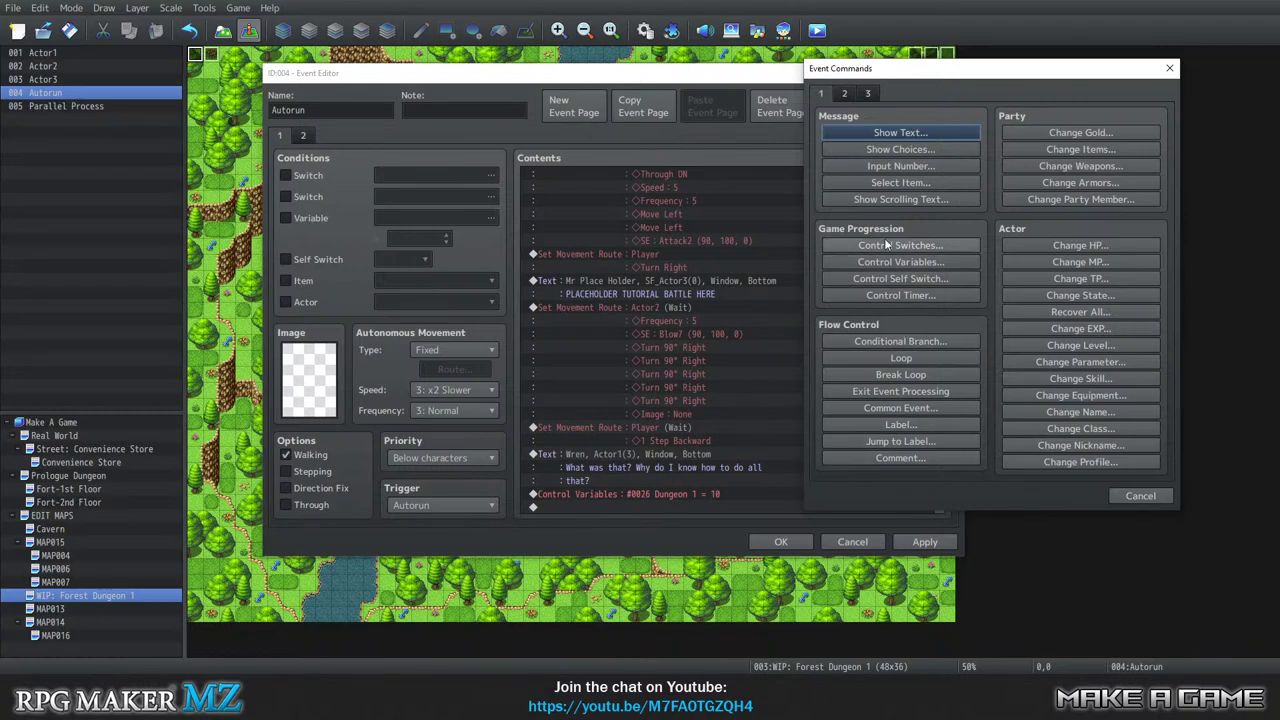
{"action": "left_click", "coordinate": [844, 93]}
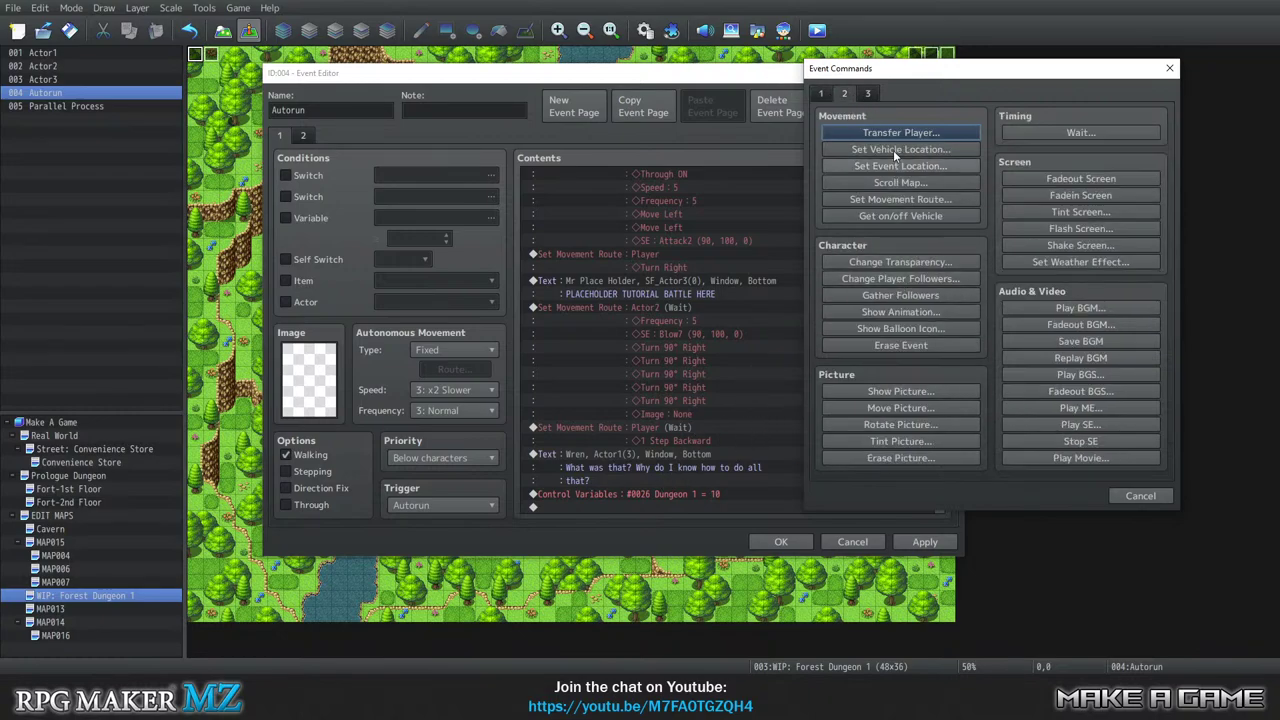
{"action": "left_click", "coordinate": [889, 199]}
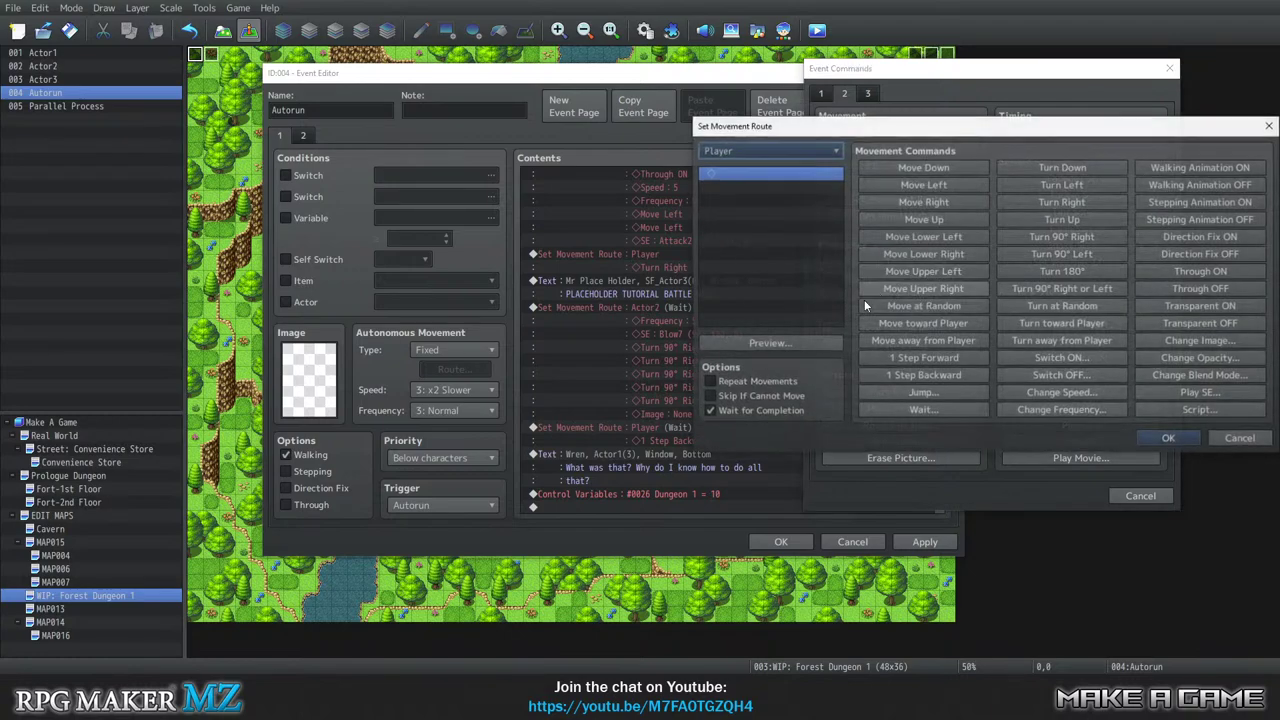
{"action": "left_click", "coordinate": [778, 151]}
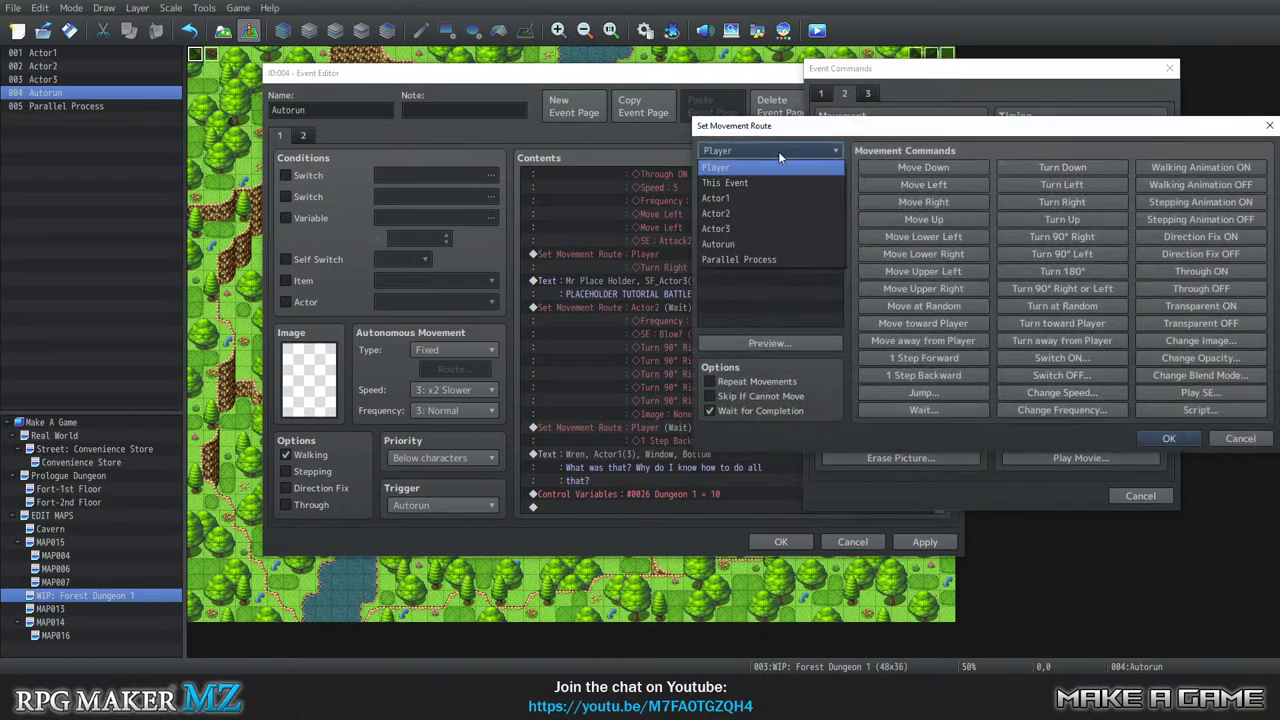
{"action": "left_click", "coordinate": [759, 202]}
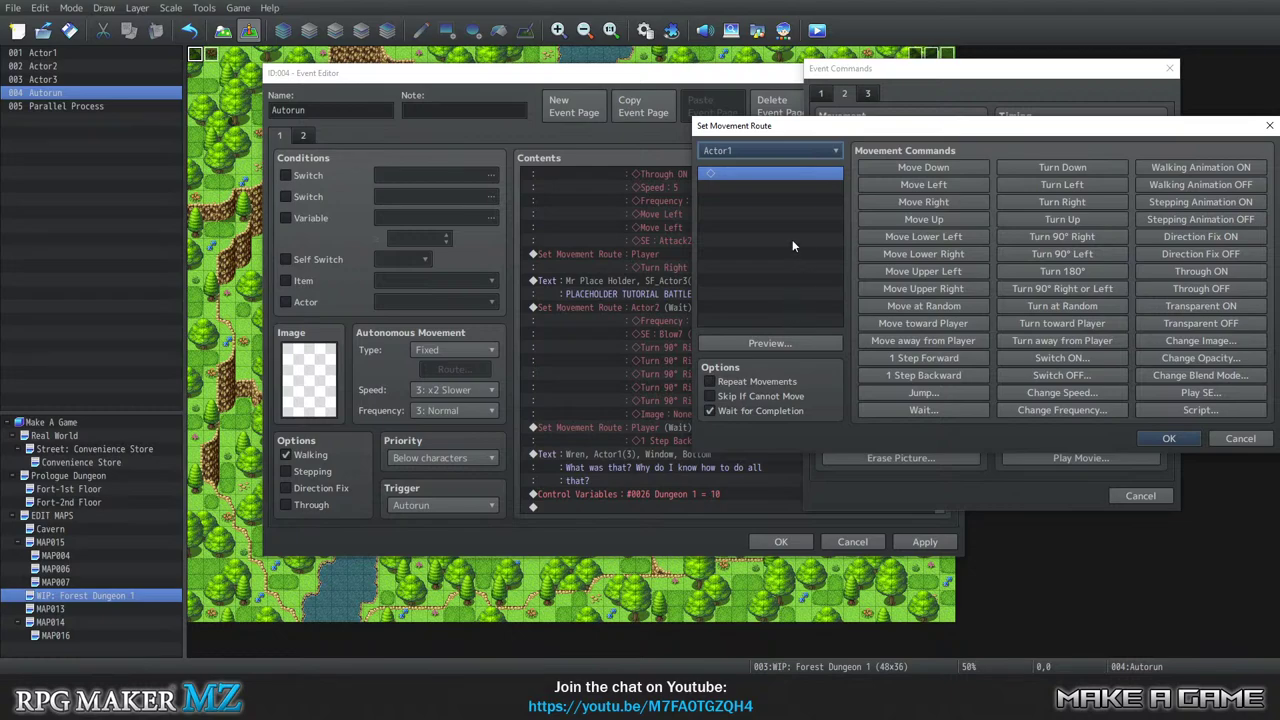
{"action": "left_click", "coordinate": [931, 218]}
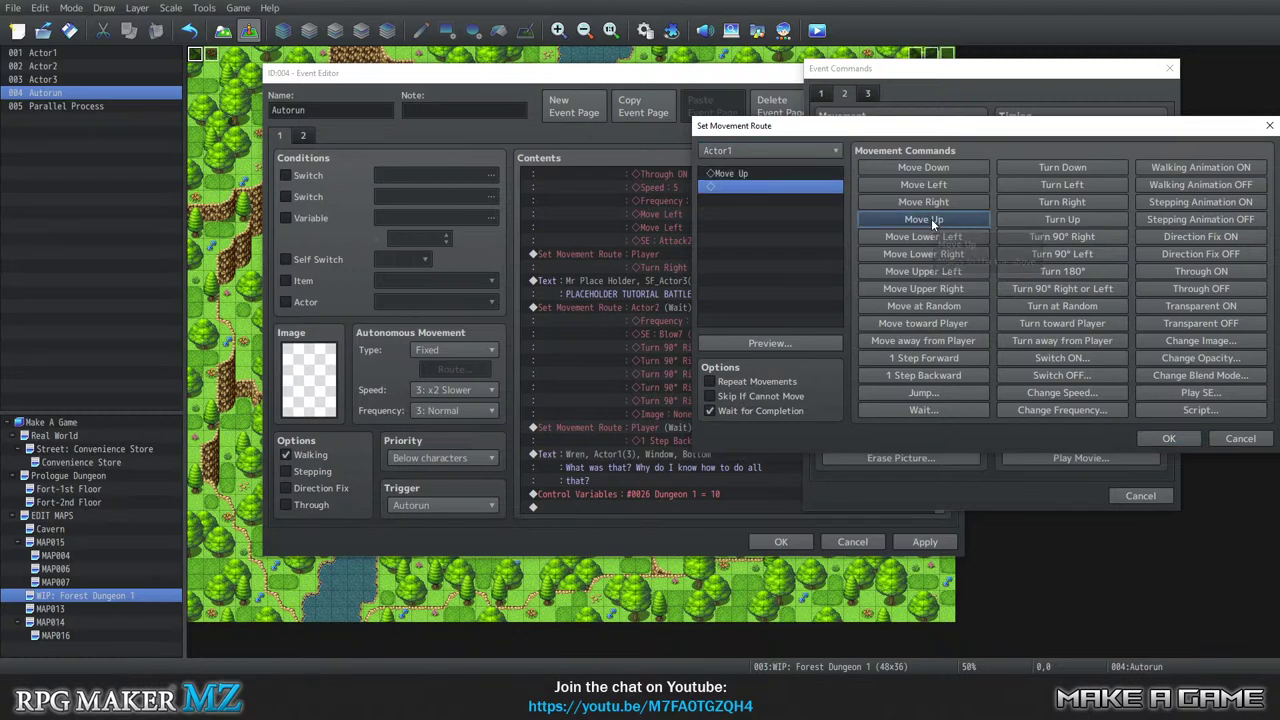
{"action": "left_click", "coordinate": [1040, 187]}
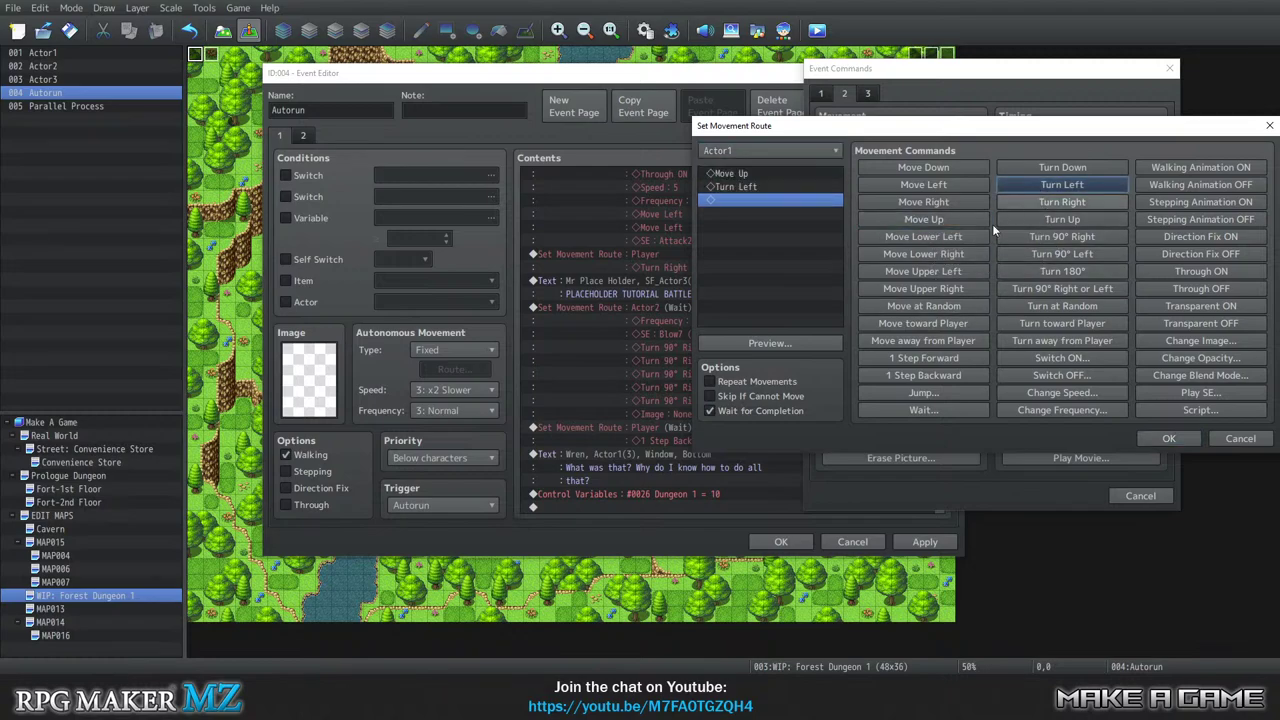
{"action": "left_click", "coordinate": [1169, 439]}
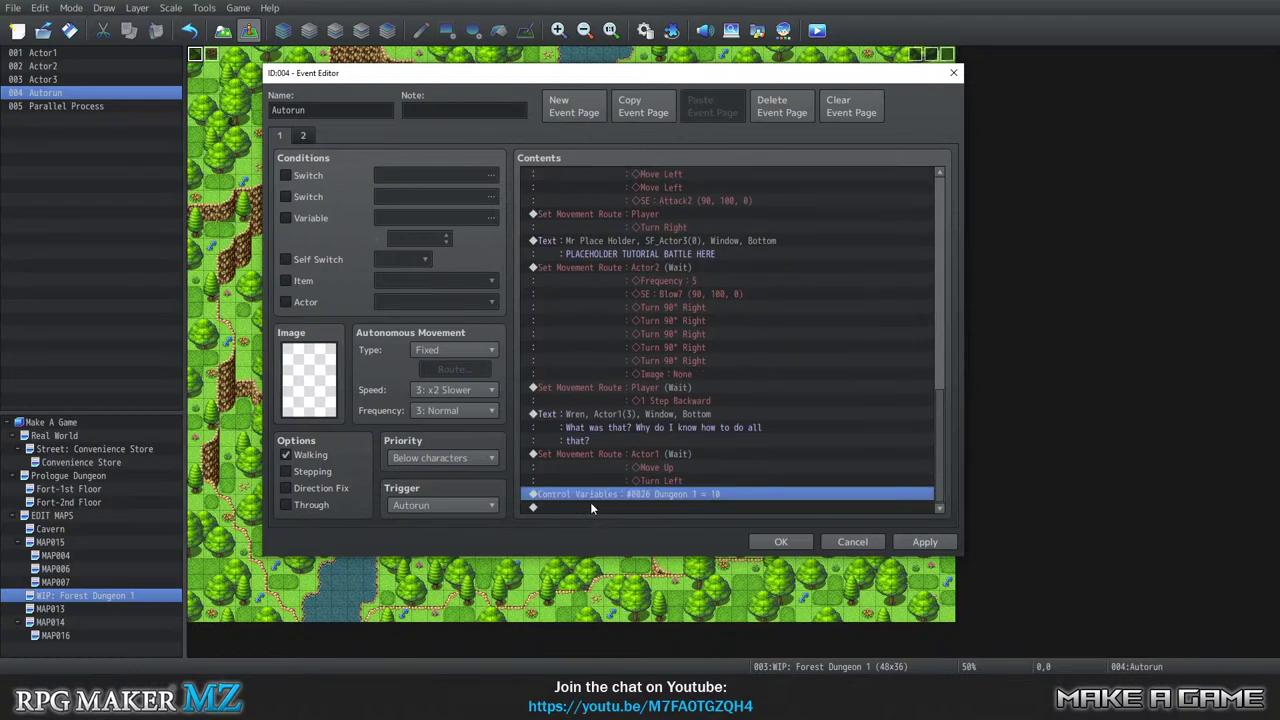
Start another Show Text command before the Dungeon 1 variable command, using the fox face from the Nature set.
{"action": "double_click", "coordinate": [599, 507]}
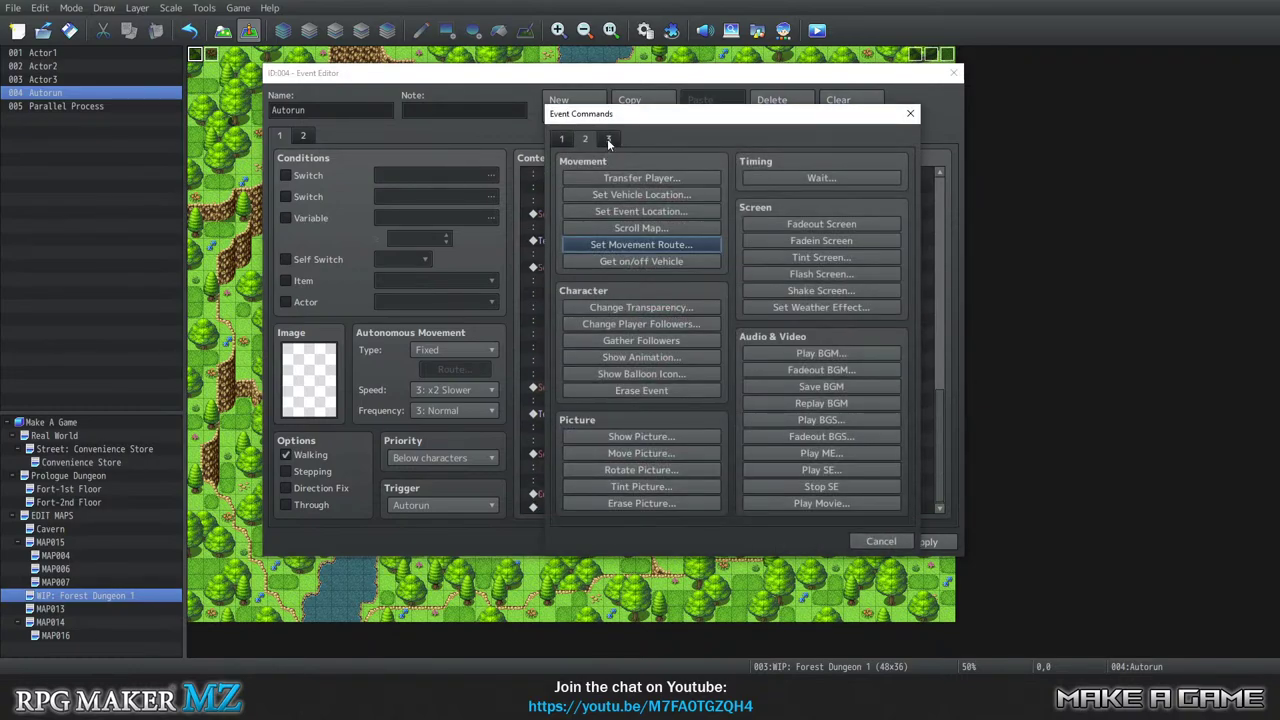
{"action": "left_click", "coordinate": [563, 139]}
{"action": "left_click", "coordinate": [606, 176]}
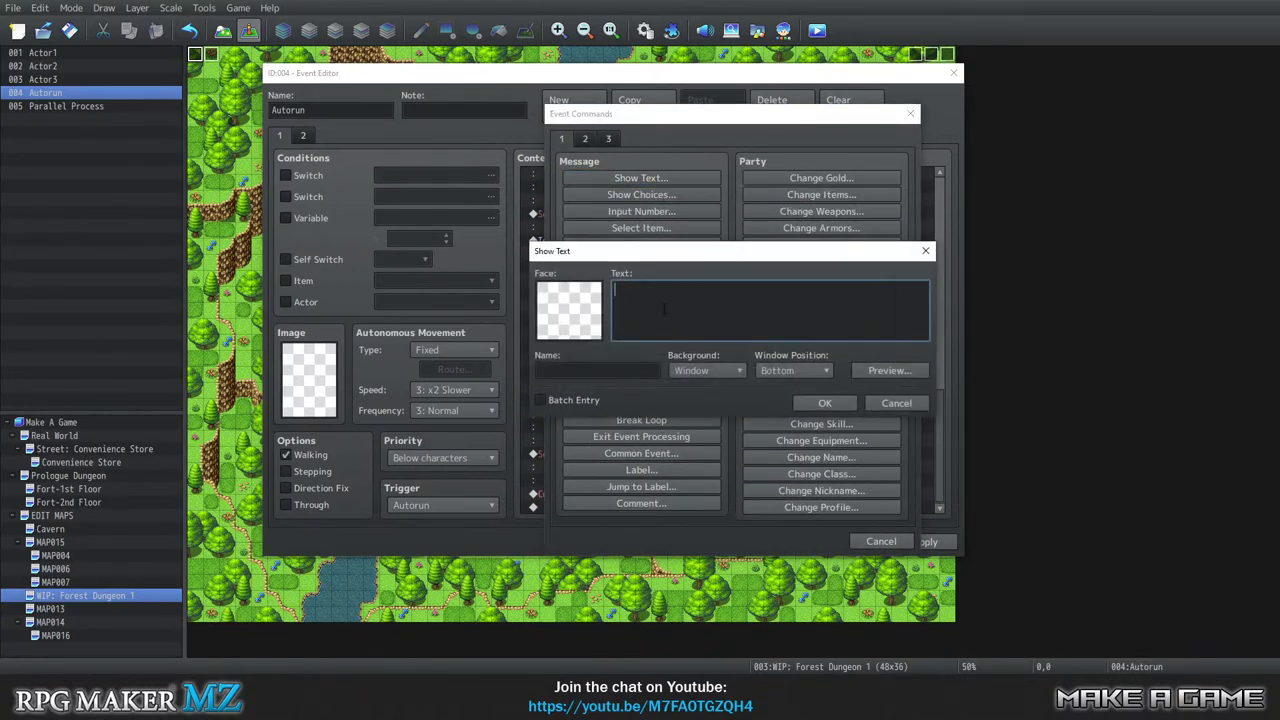
{"action": "double_click", "coordinate": [575, 303]}
{"action": "left_click", "coordinate": [551, 214]}
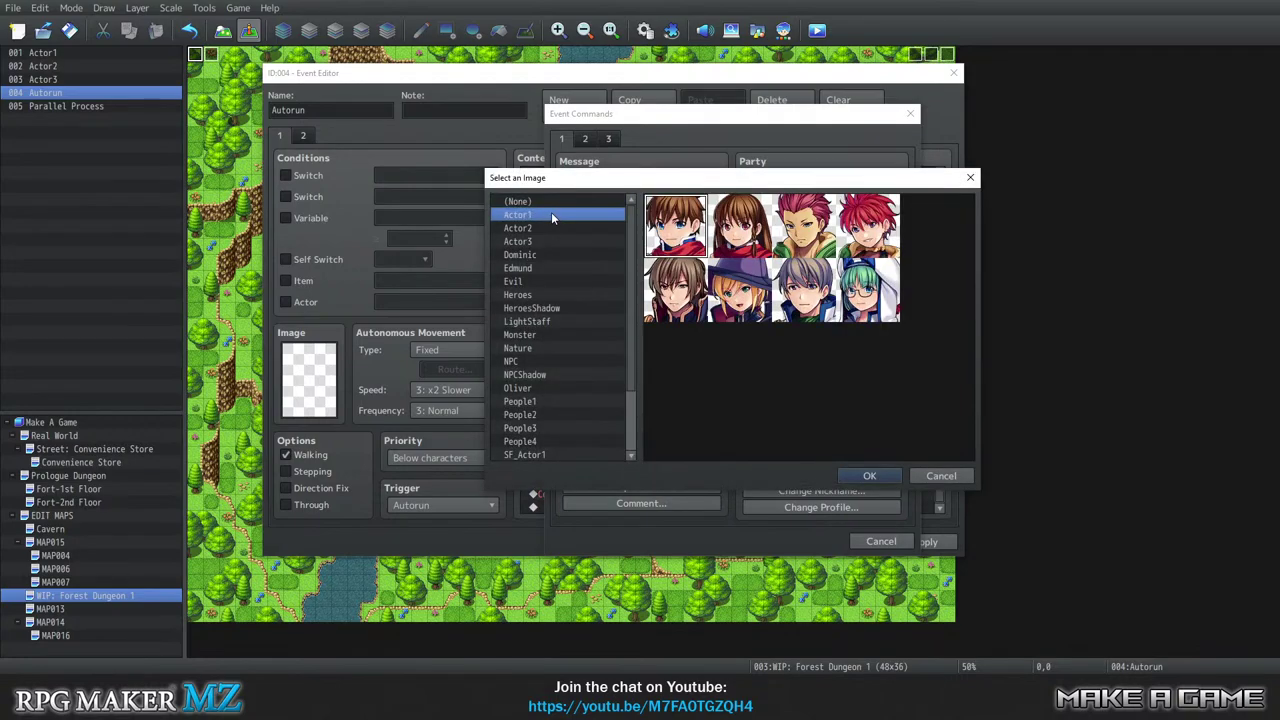
{"action": "left_click", "coordinate": [535, 348]}
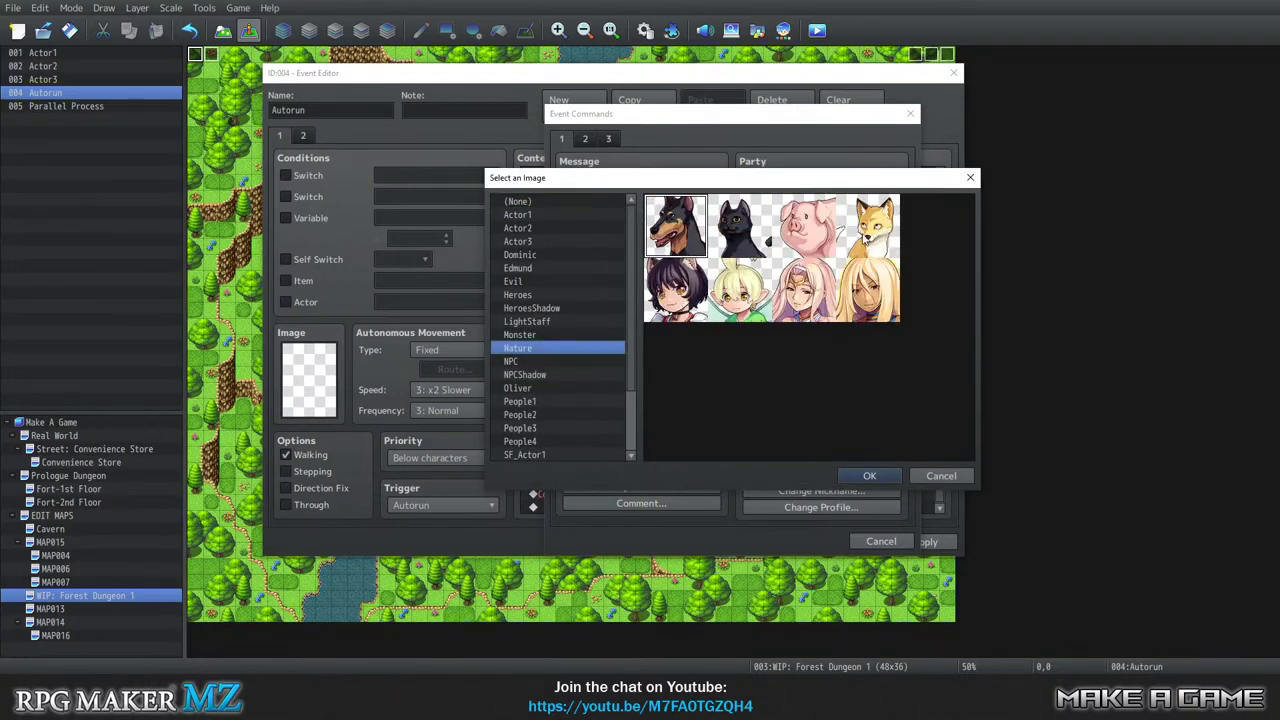
{"action": "left_click", "coordinate": [866, 238]}
{"action": "left_click", "coordinate": [872, 475]}
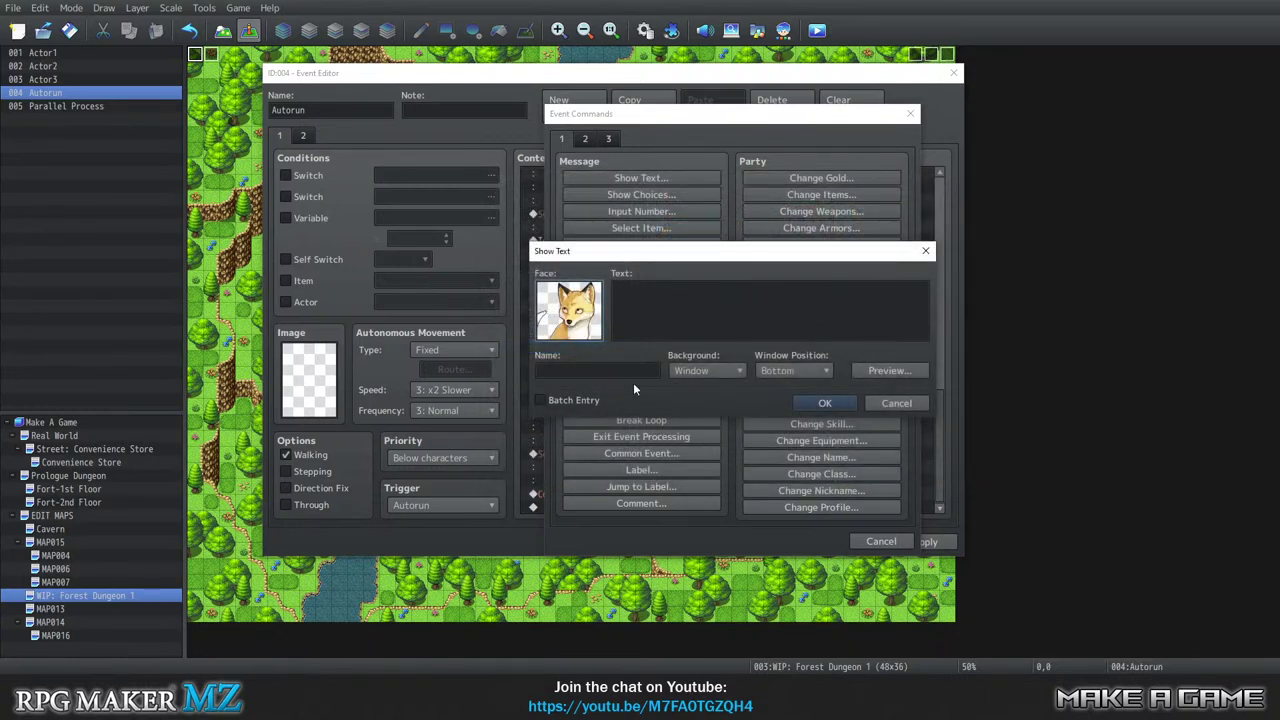
Set the speaker name to "????" and write the message's first line "The same way you did the last time, and the".
{"action": "left_click", "coordinate": [599, 374]}
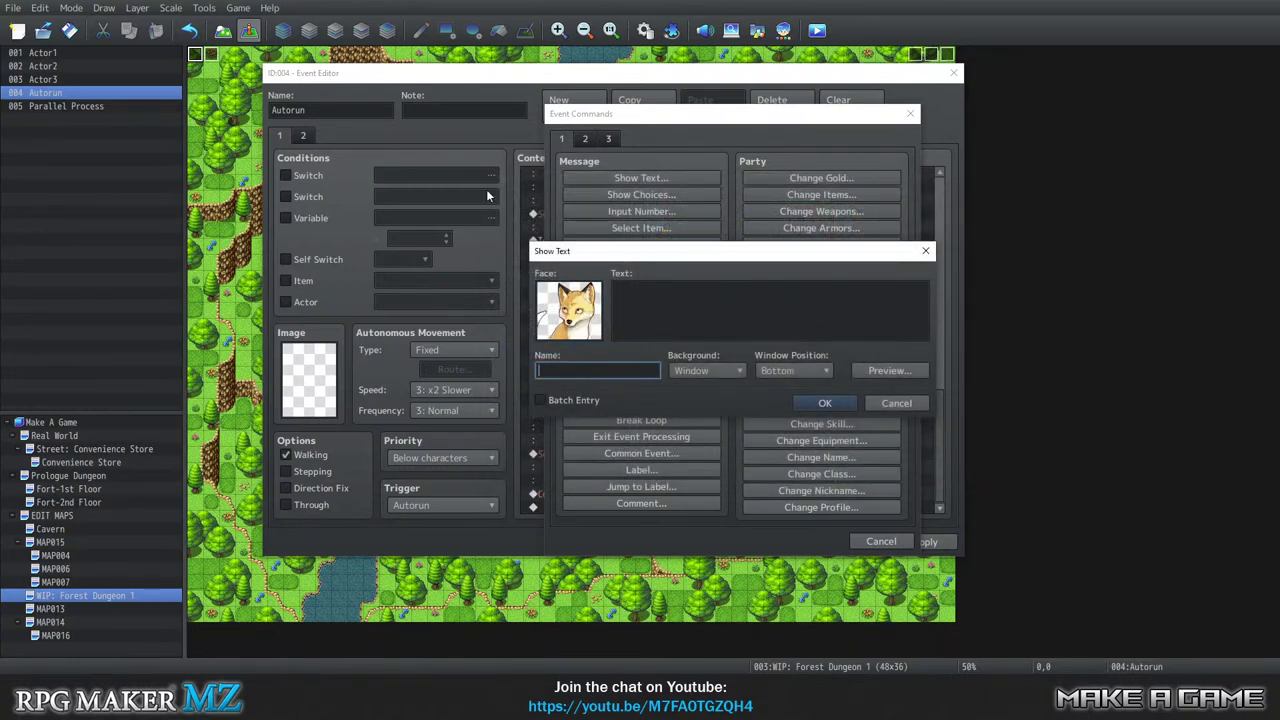
{"action": "type", "text": "????"}
{"action": "left_click", "coordinate": [676, 284]}
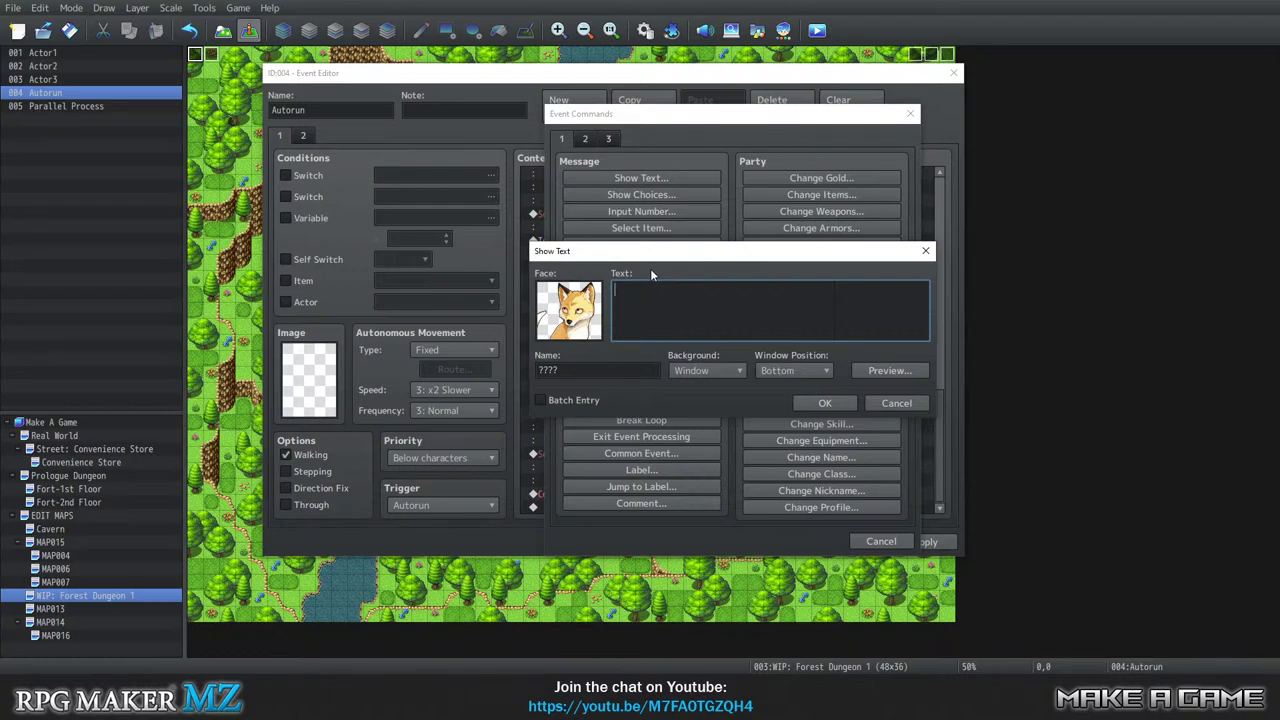
{"action": "mouse_move", "coordinate": [651, 273]}
{"action": "type", "text": "he same way you did the last time, and the"}
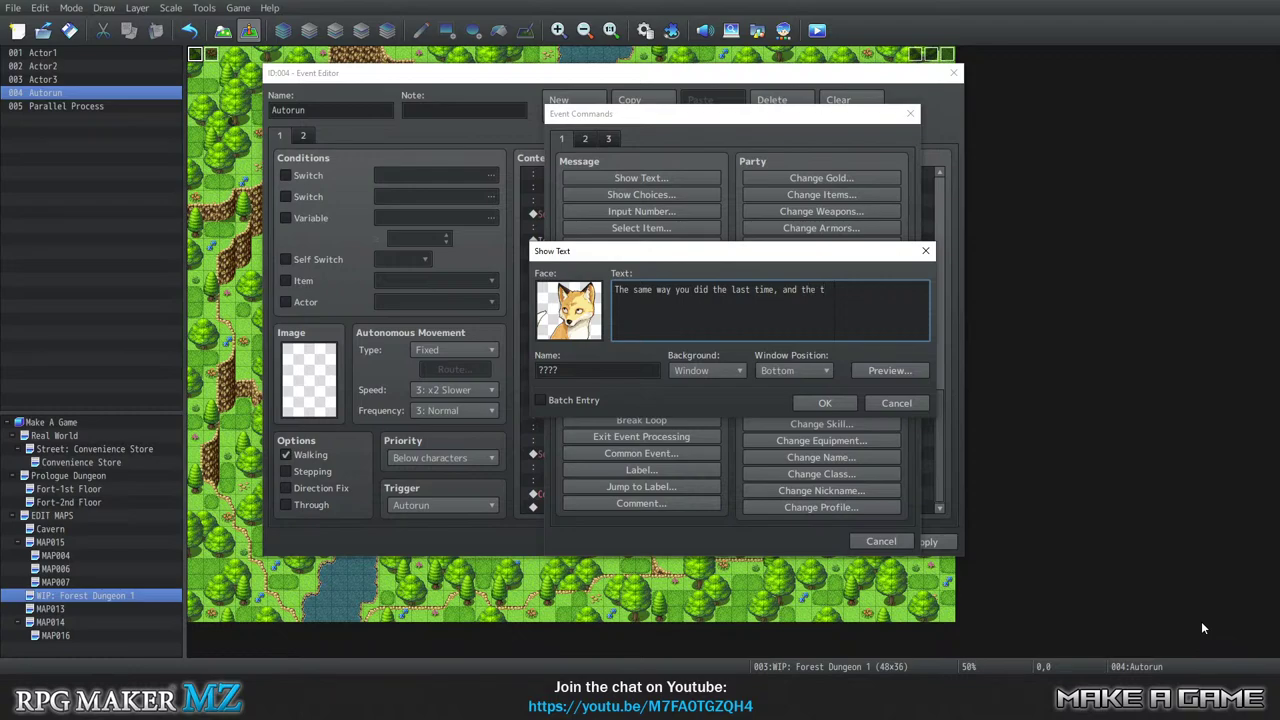
Add the message lines "time before. And the time before that." and "You may not remember but the gauntlet does." and confirm the message.
{"action": "key", "text": "Return"}
{"action": "type", "text": "time before. And the time before that."}
{"action": "key", "text": "Return"}
{"action": "type", "text": "Yo"}
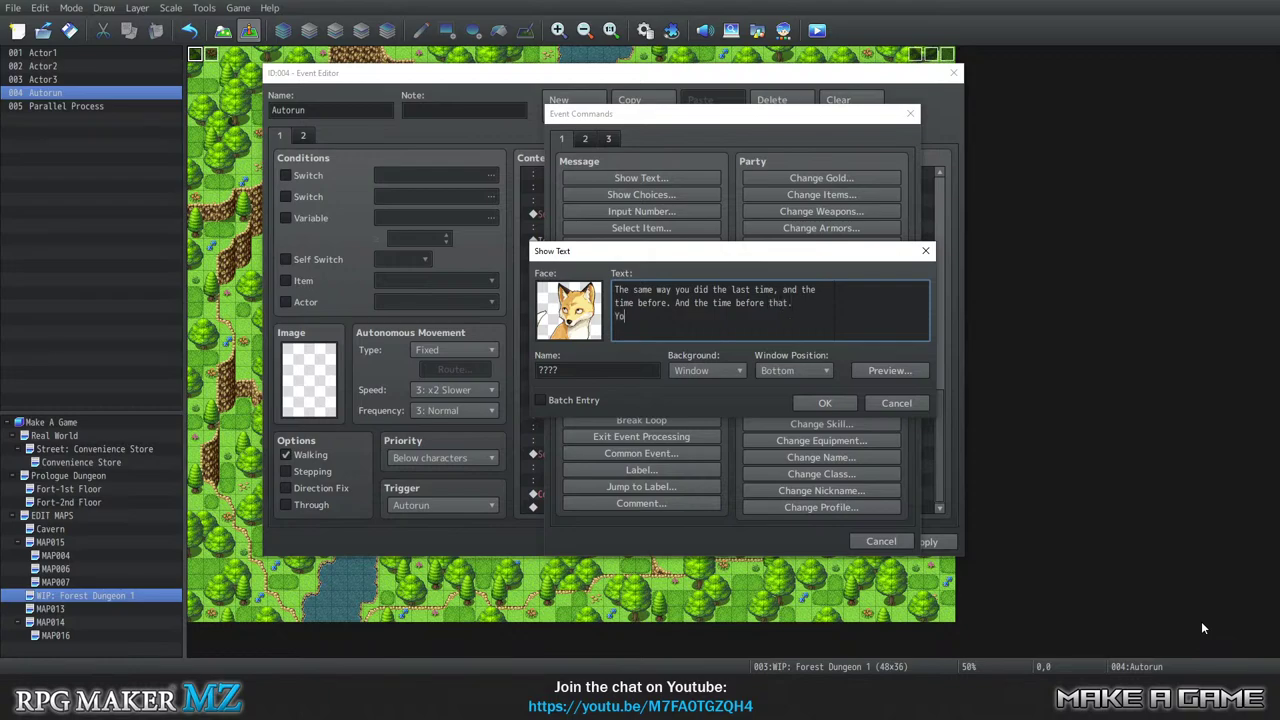
{"action": "type", "text": "u may not remember but the gauntlet does."}
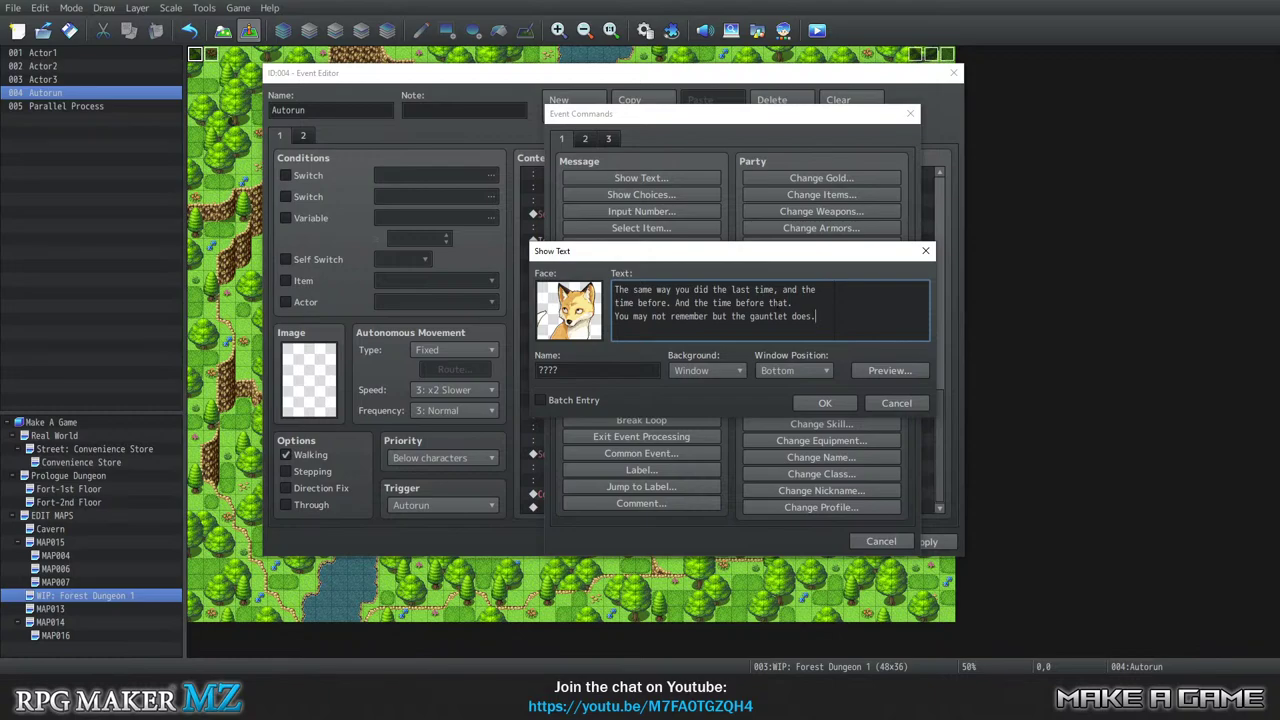
{"action": "mouse_move", "coordinate": [775, 312]}
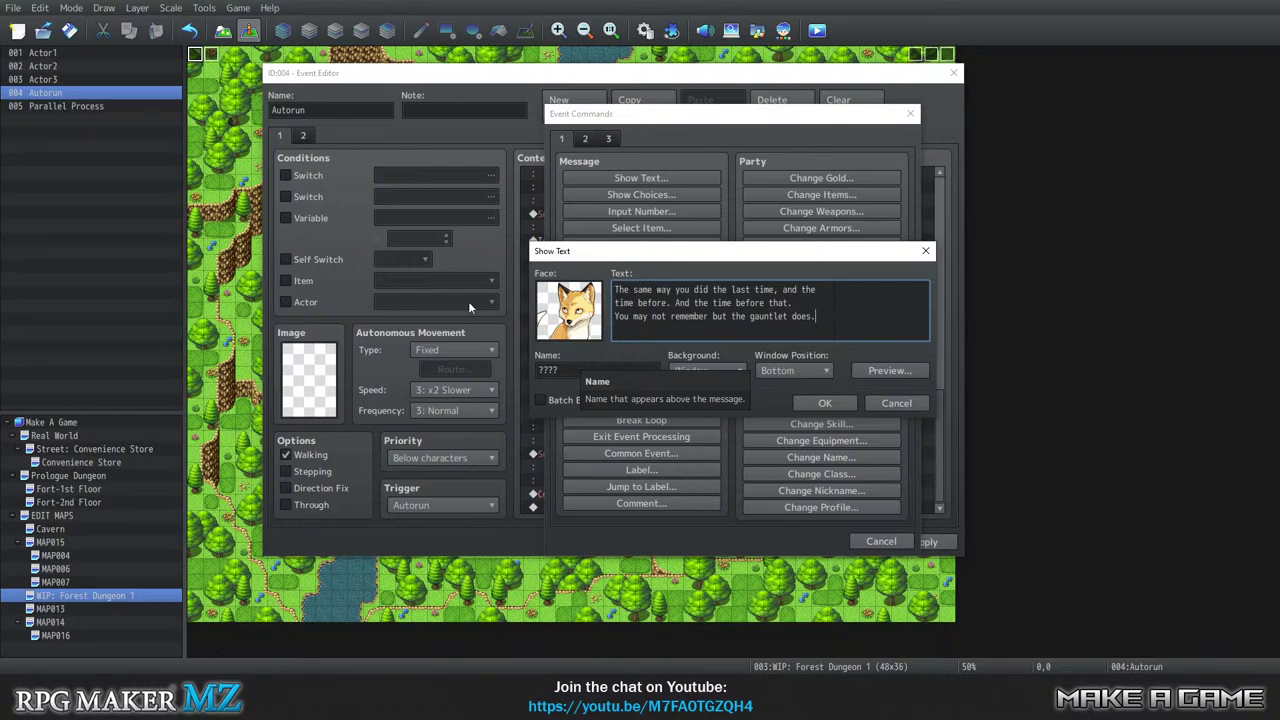
{"action": "left_click", "coordinate": [802, 403]}
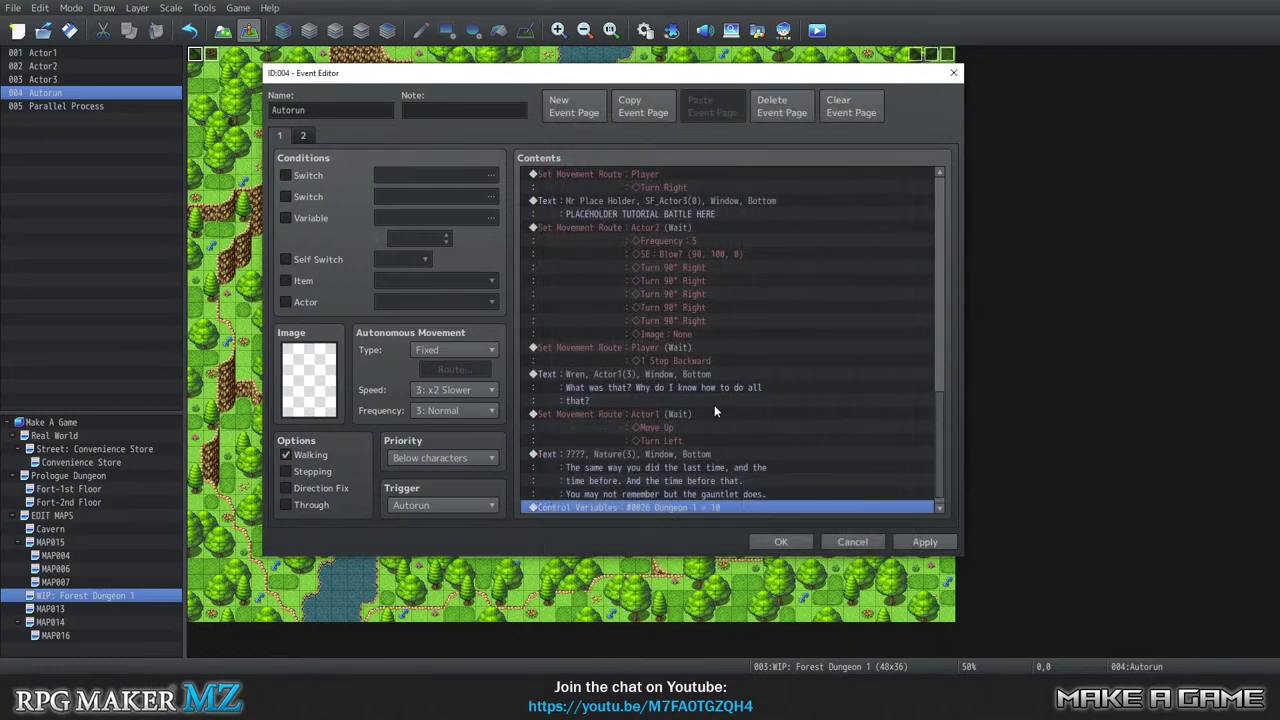
Start another Show Text command before the Dungeon 1 variable command, using the second silhouette face of the first row in HeroesShadow.
{"action": "scroll", "coordinate": [714, 410], "scroll_direction": "down", "scroll_amount": 1}
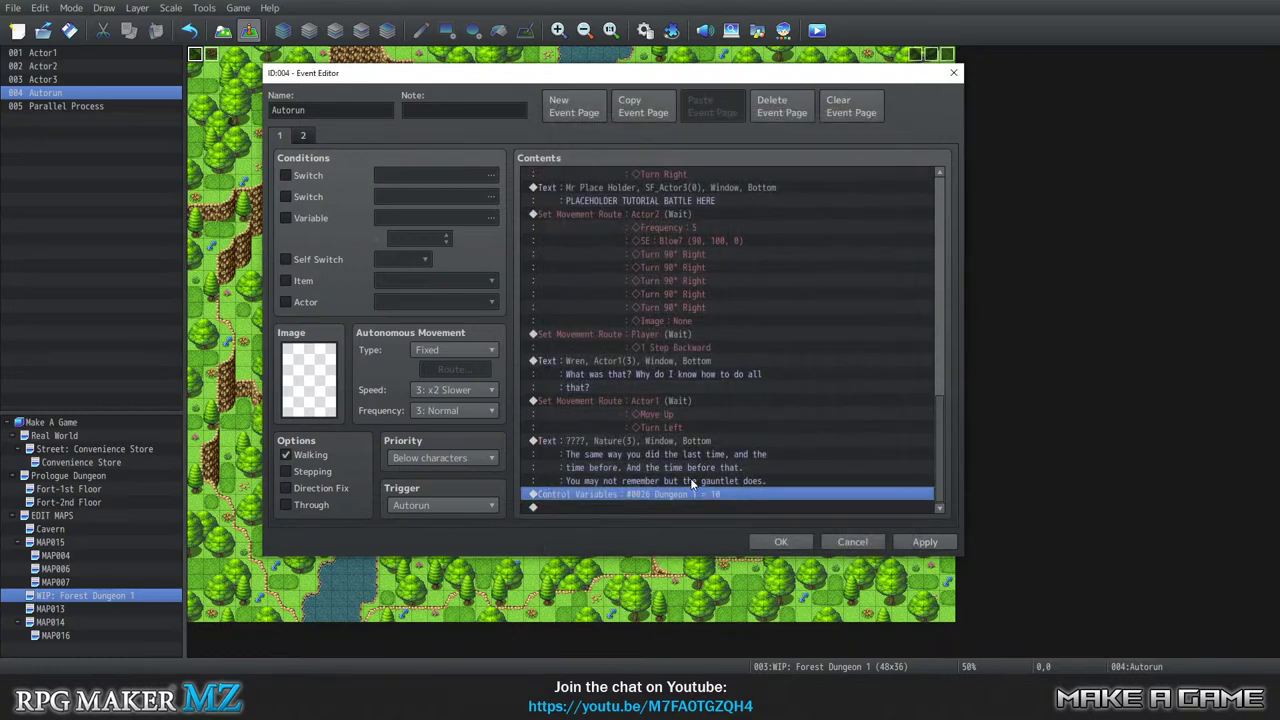
{"action": "double_click", "coordinate": [611, 494]}
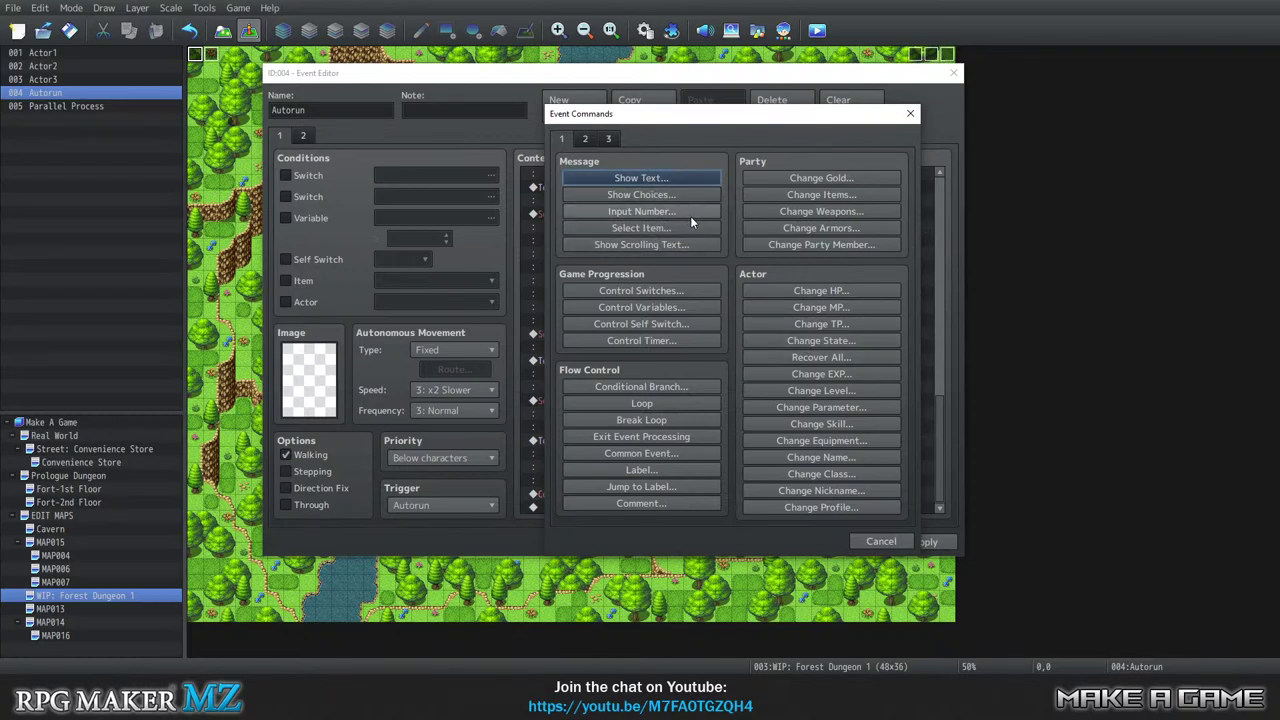
{"action": "left_click", "coordinate": [641, 178]}
{"action": "double_click", "coordinate": [573, 298]}
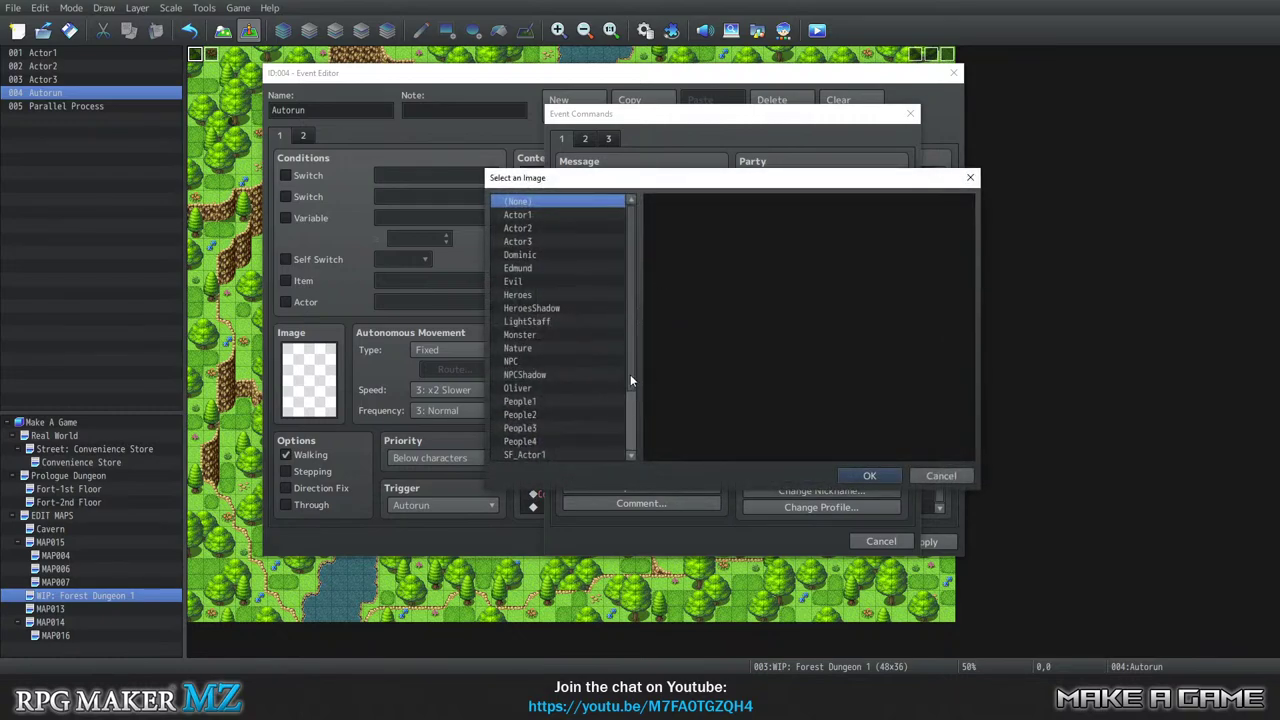
{"action": "left_click_drag", "start_coordinate": [630, 374], "coordinate": [615, 290]}
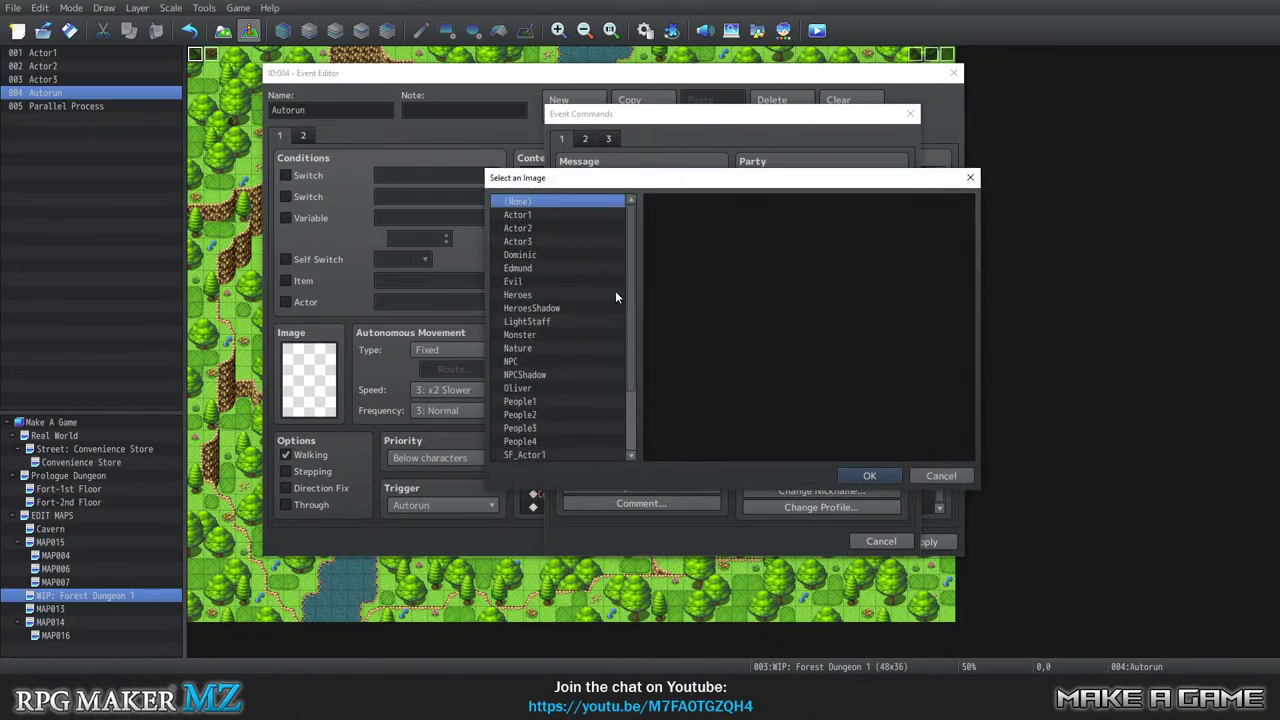
{"action": "left_click", "coordinate": [573, 217]}
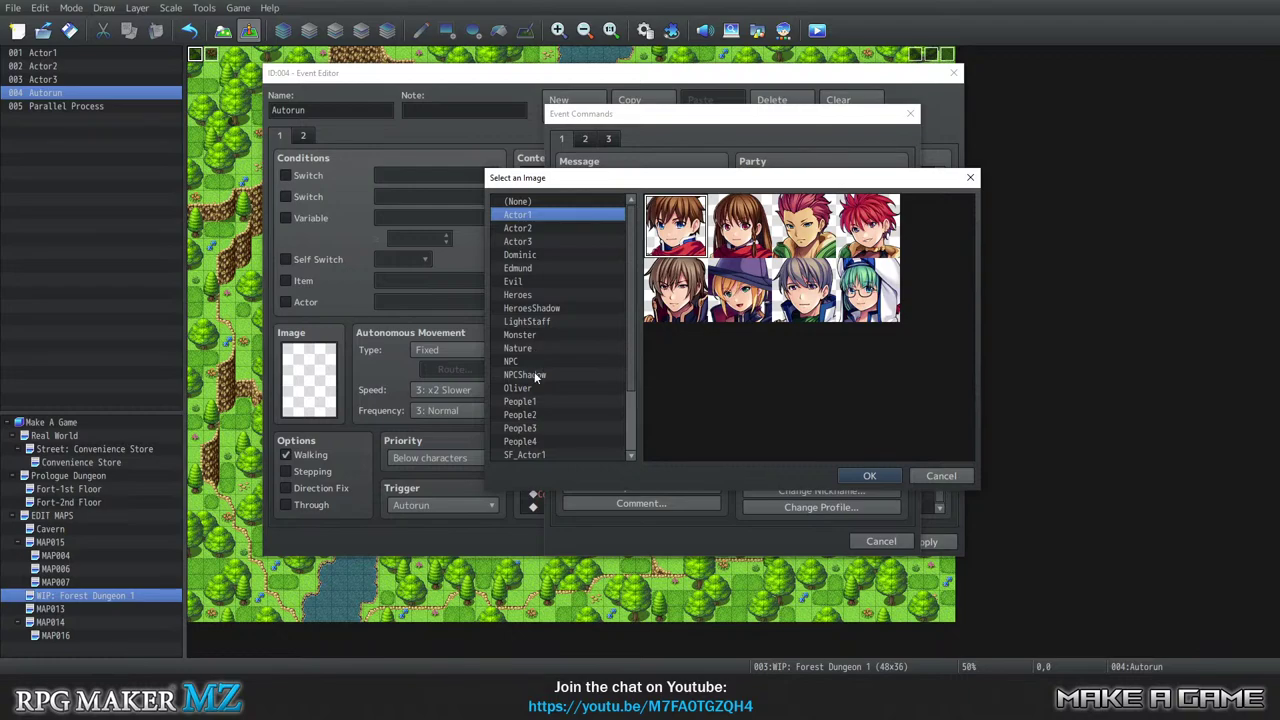
{"action": "left_click", "coordinate": [540, 310]}
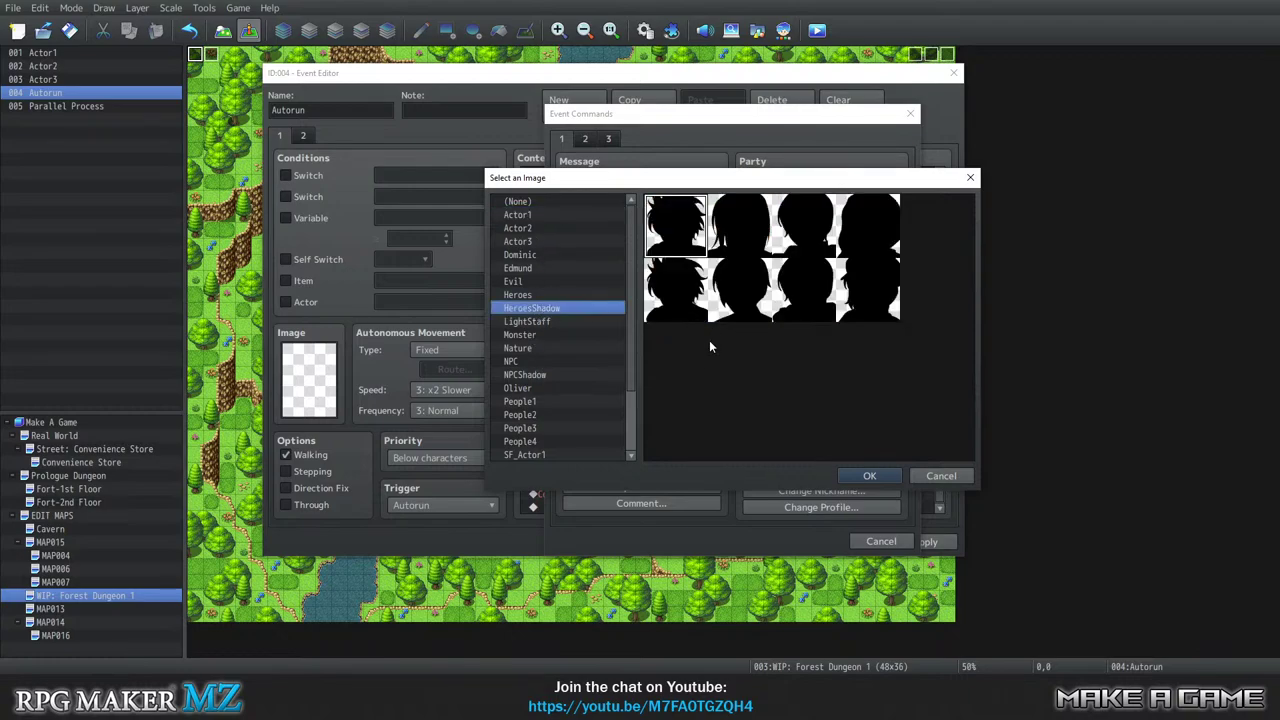
{"action": "left_click", "coordinate": [739, 224]}
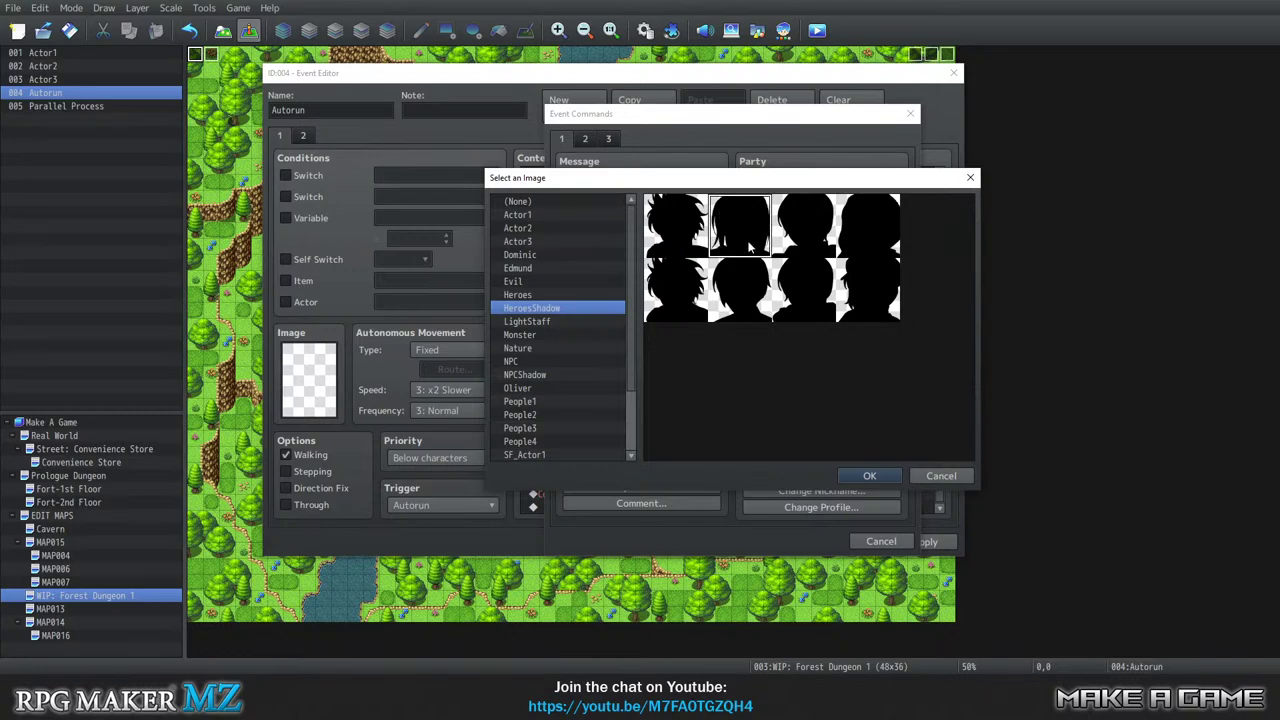
{"action": "left_click", "coordinate": [866, 477]}
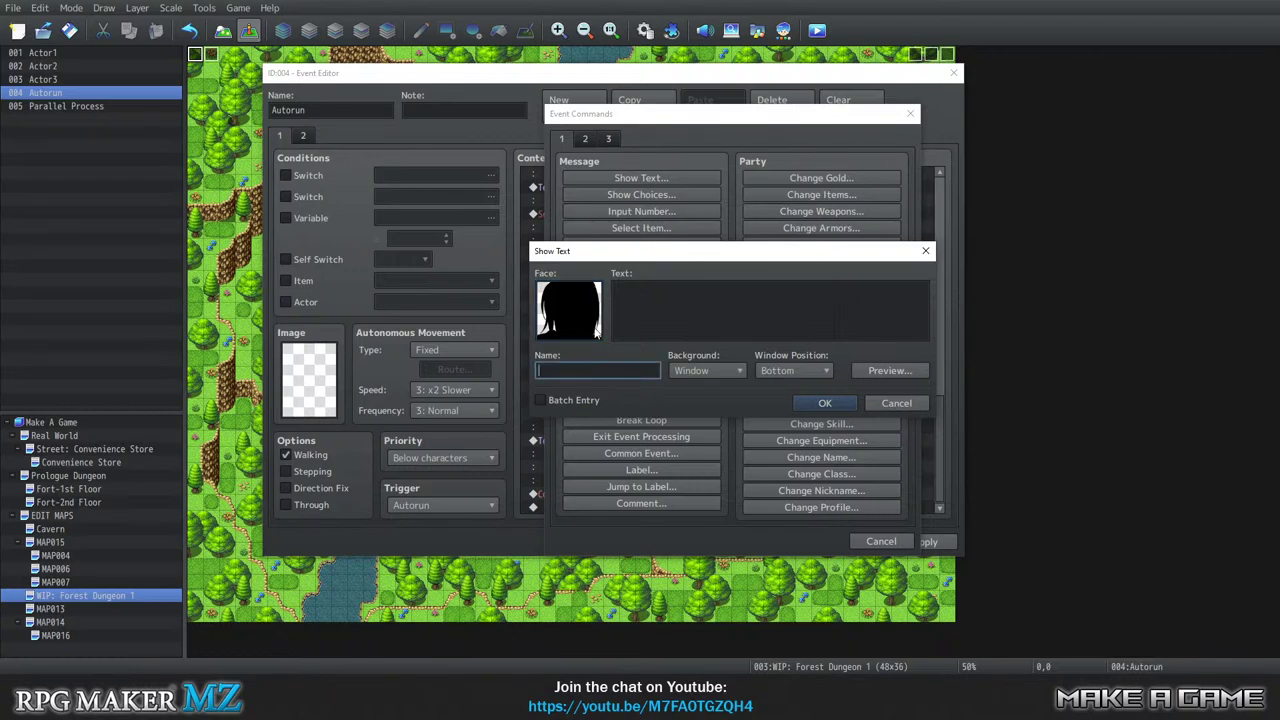
Set the silhouette's speaker name to "????", write the message "AAAaaaaagh!" and confirm it.
{"action": "type", "text": "????"}
{"action": "left_click", "coordinate": [655, 324]}
{"action": "type", "text": "AAA"}
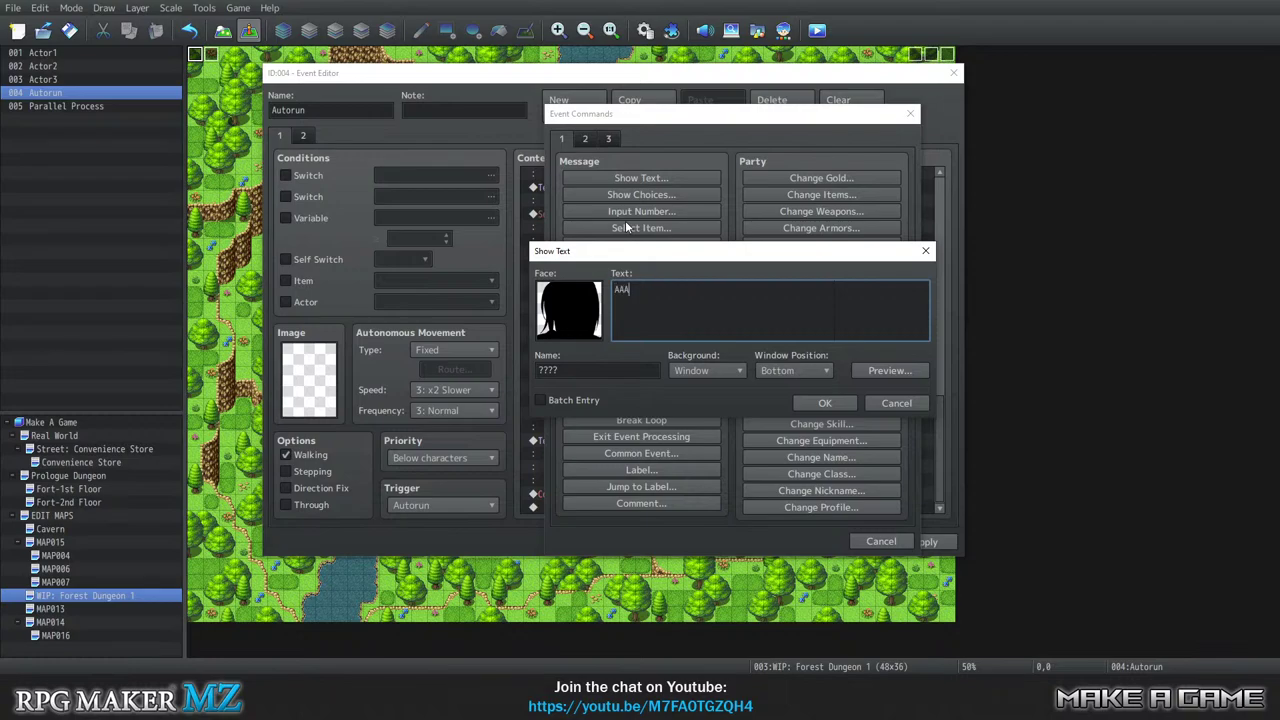
{"action": "type", "text": "aaaaagh!"}
{"action": "left_click", "coordinate": [823, 402]}
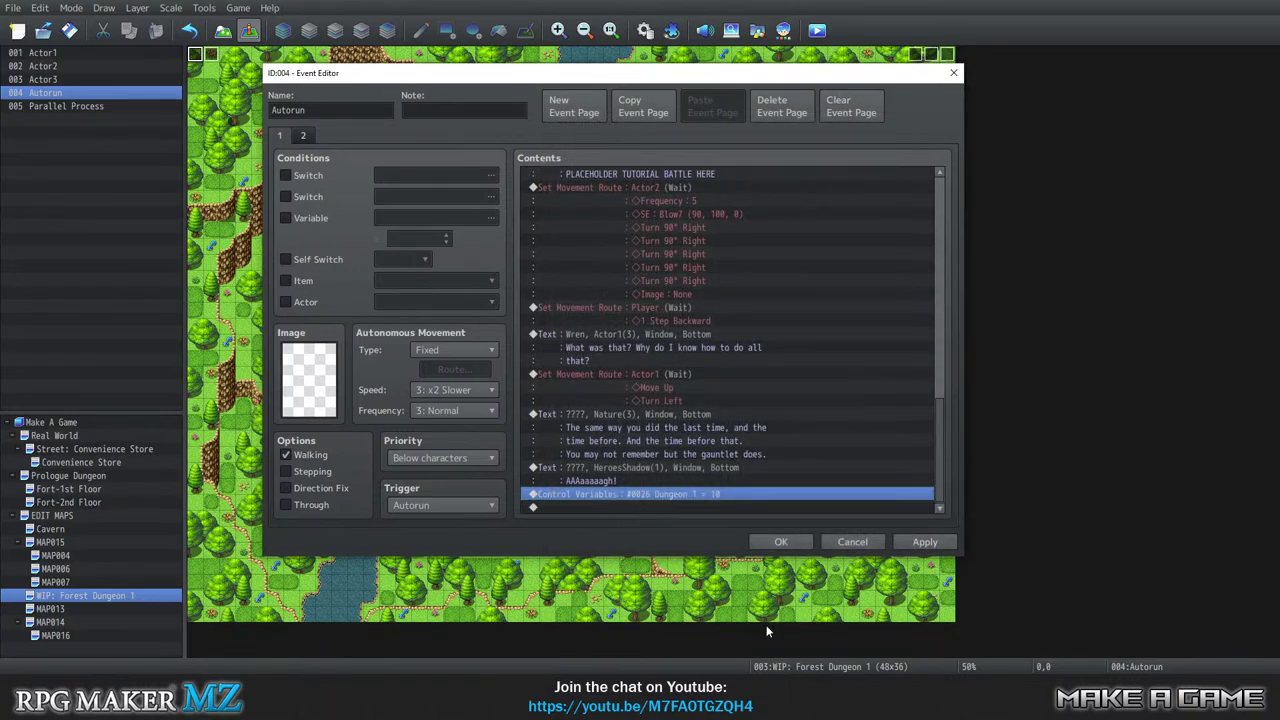
{"action": "key", "text": "Insert"}
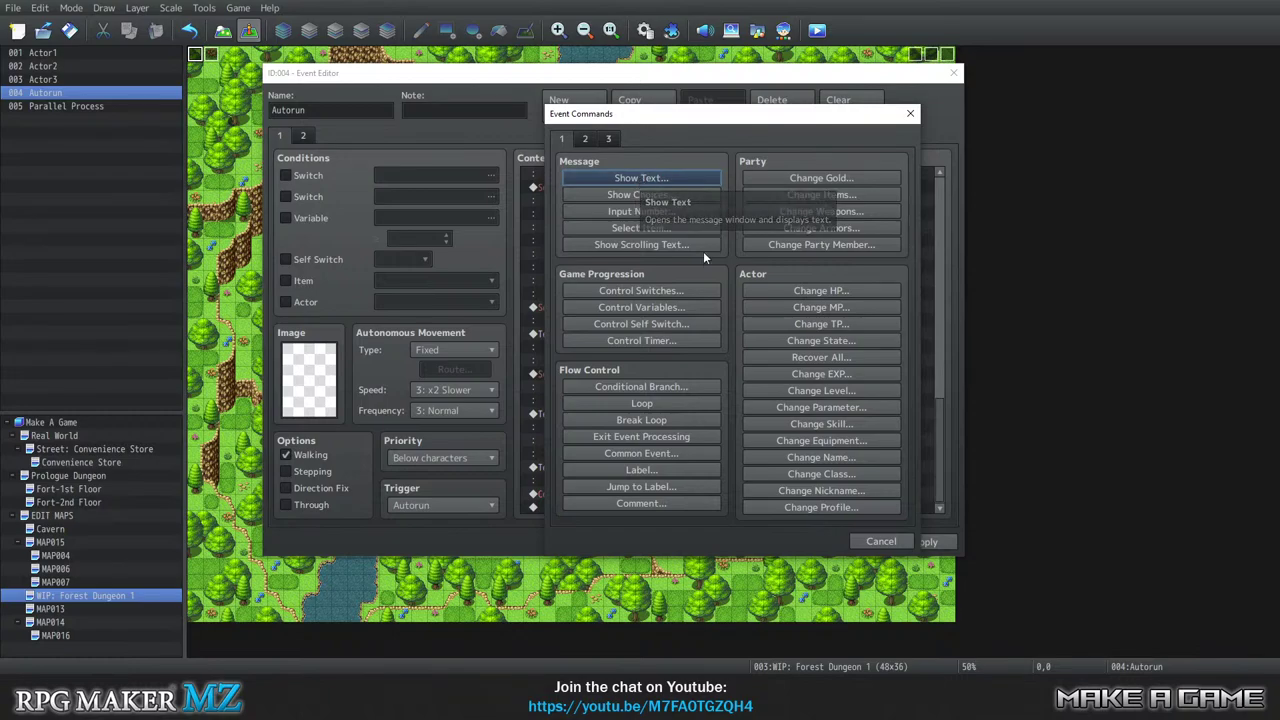
{"action": "left_click_drag", "start_coordinate": [679, 124], "coordinate": [999, 100]}
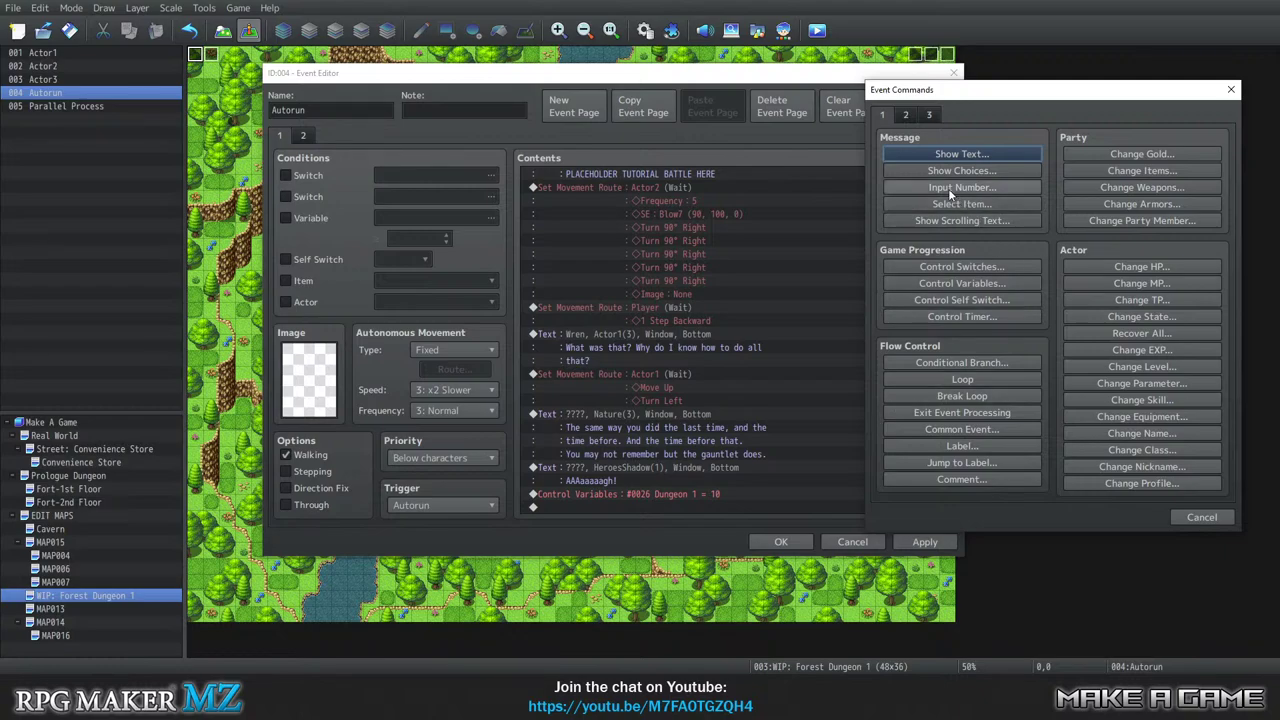
{"action": "left_click", "coordinate": [1231, 89]}
{"action": "left_click_drag", "start_coordinate": [741, 90], "coordinate": [725, 302]}
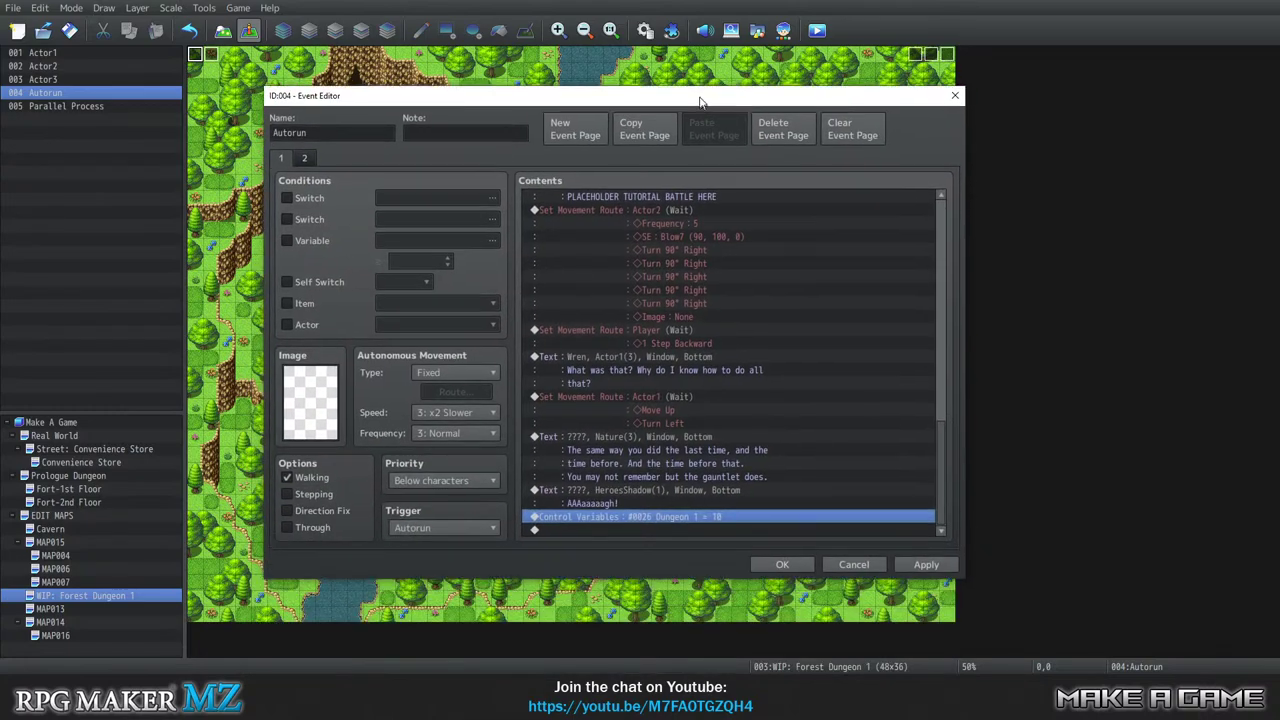
Confirm the Autorun event's changes and start a playtest of the game.
{"action": "left_click", "coordinate": [780, 563]}
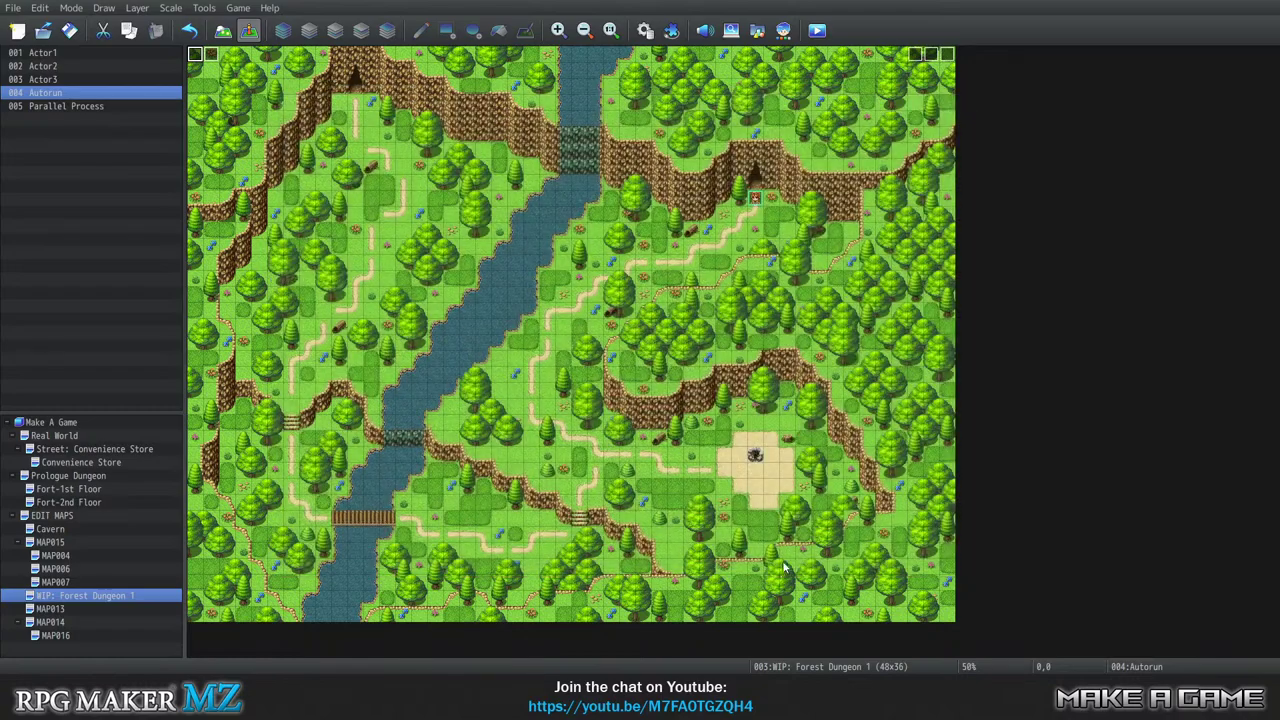
{"action": "left_click", "coordinate": [238, 8]}
{"action": "left_click", "coordinate": [260, 24]}
{"action": "left_click", "coordinate": [586, 352]}
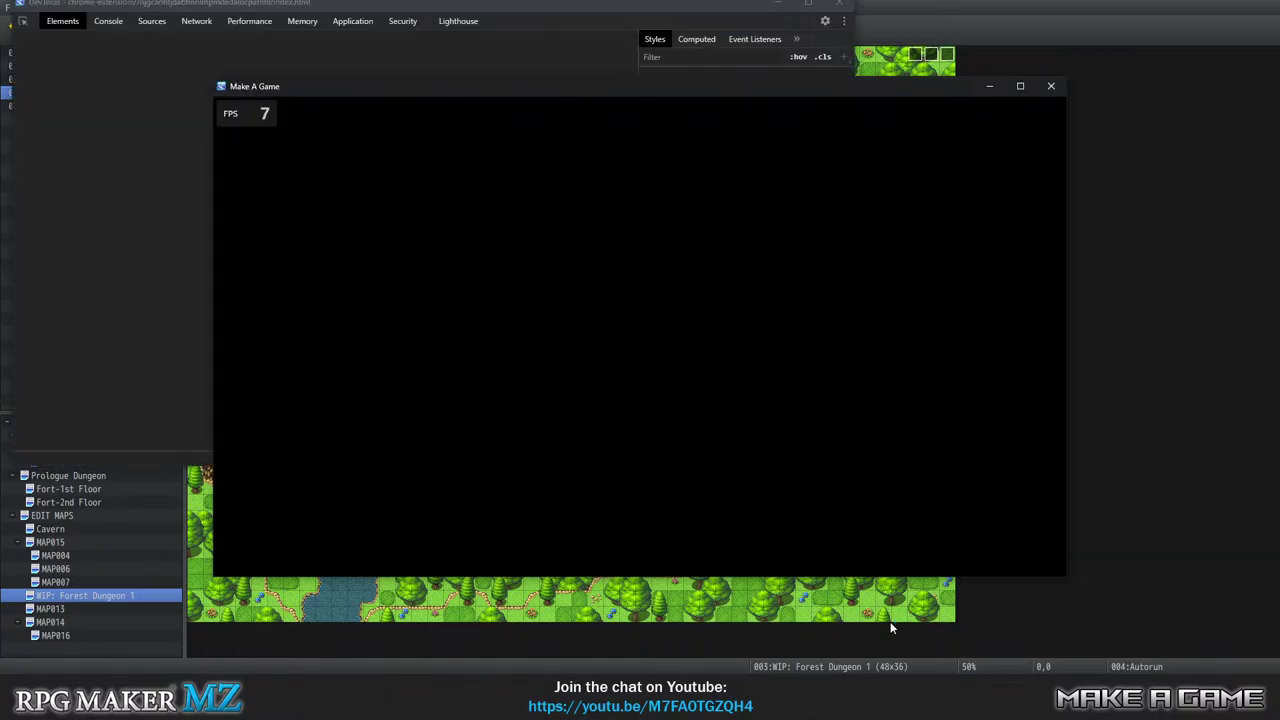
Play through the forest cutscene's dialogue and movements up to the "AAAaaaaagh!" message and close the playtest.
{"action": "key", "text": "Return"}
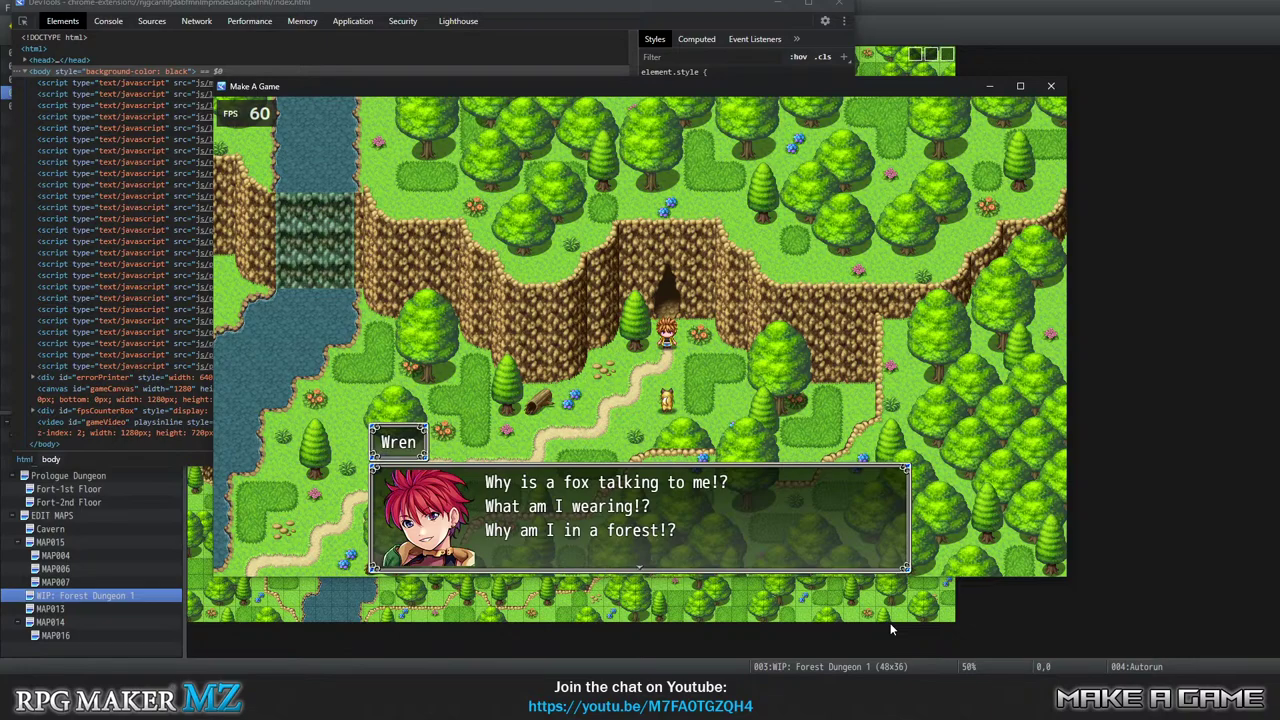
{"action": "key", "text": "Return"}
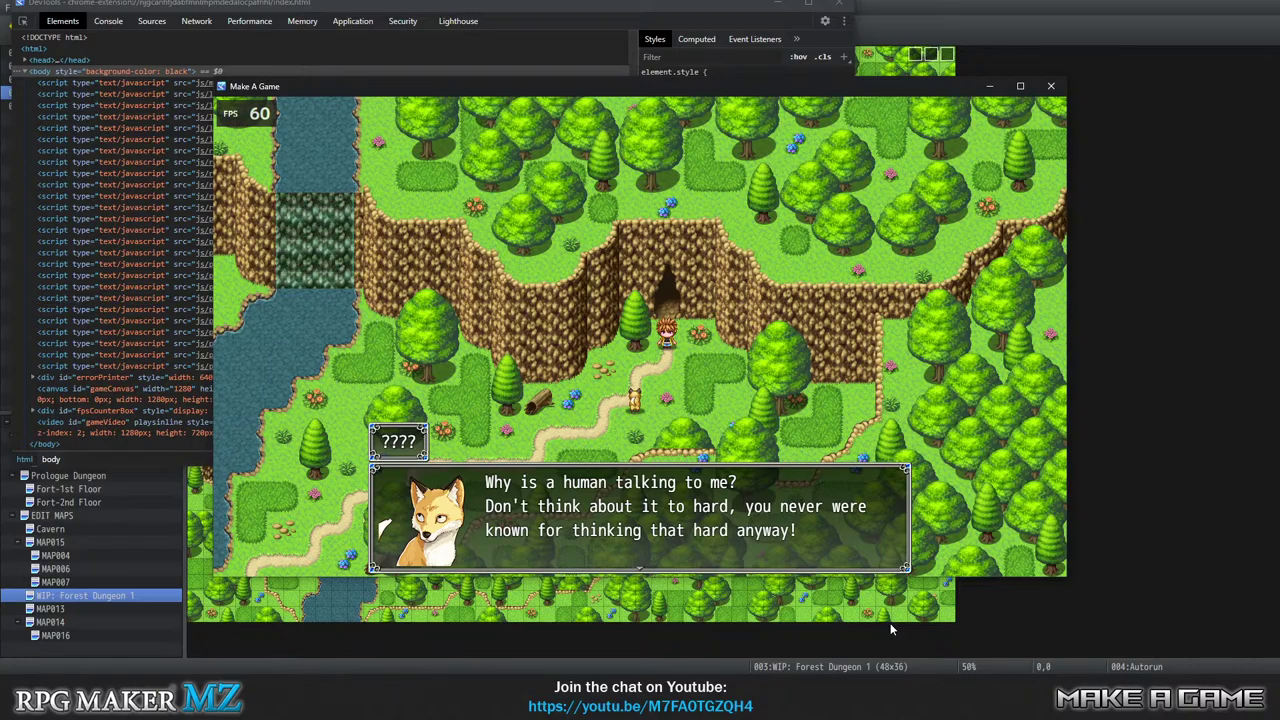
{"action": "key", "text": "Return"}
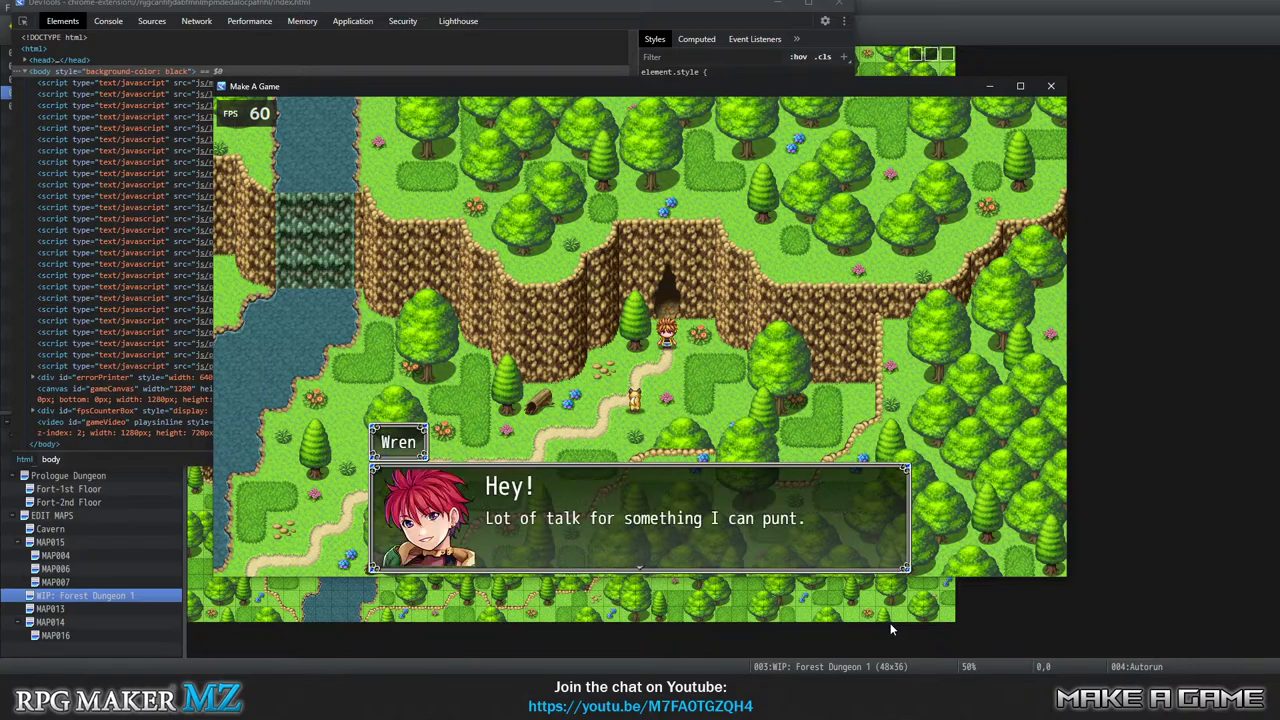
{"action": "key", "text": "Return"}
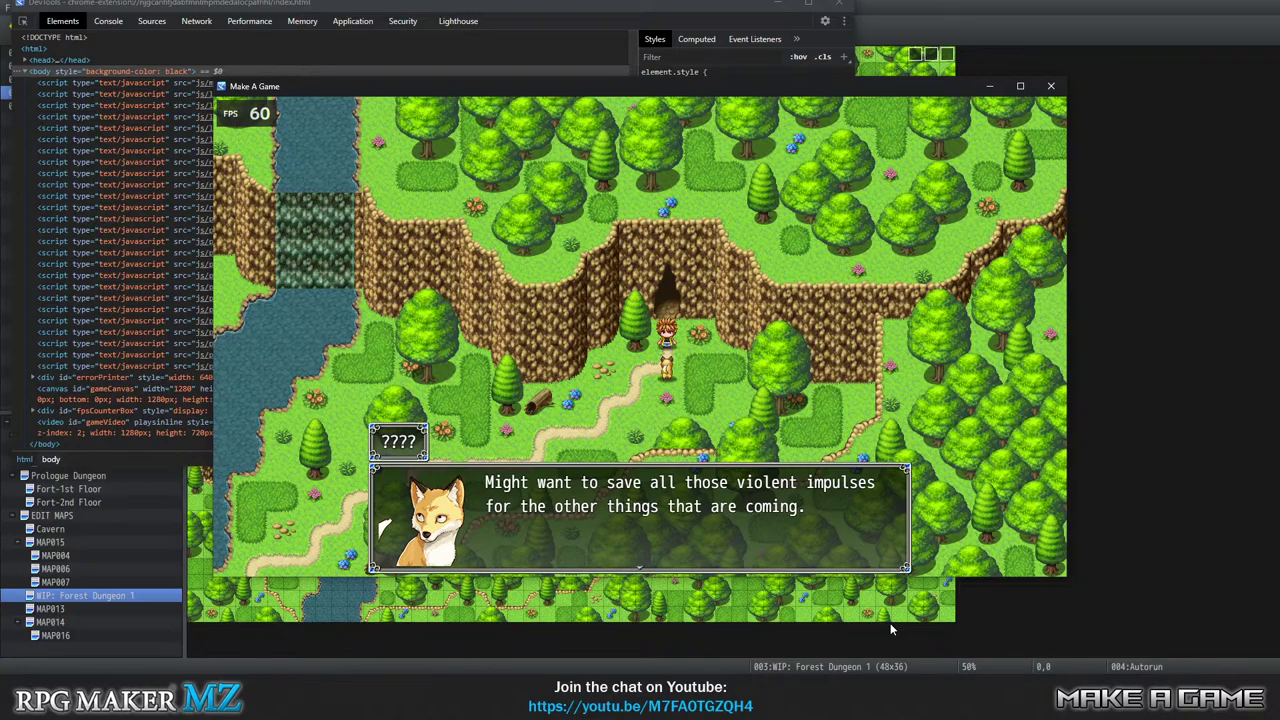
{"action": "key", "text": "Return"}
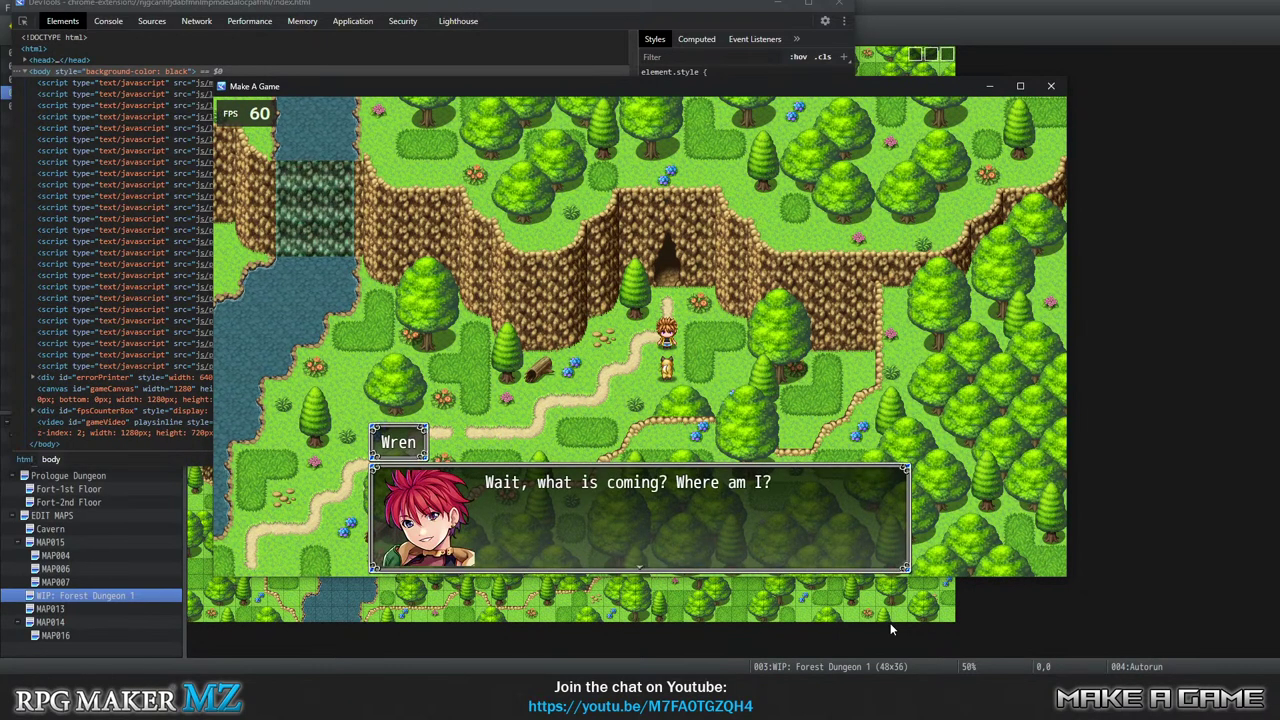
{"action": "key", "text": "Return"}
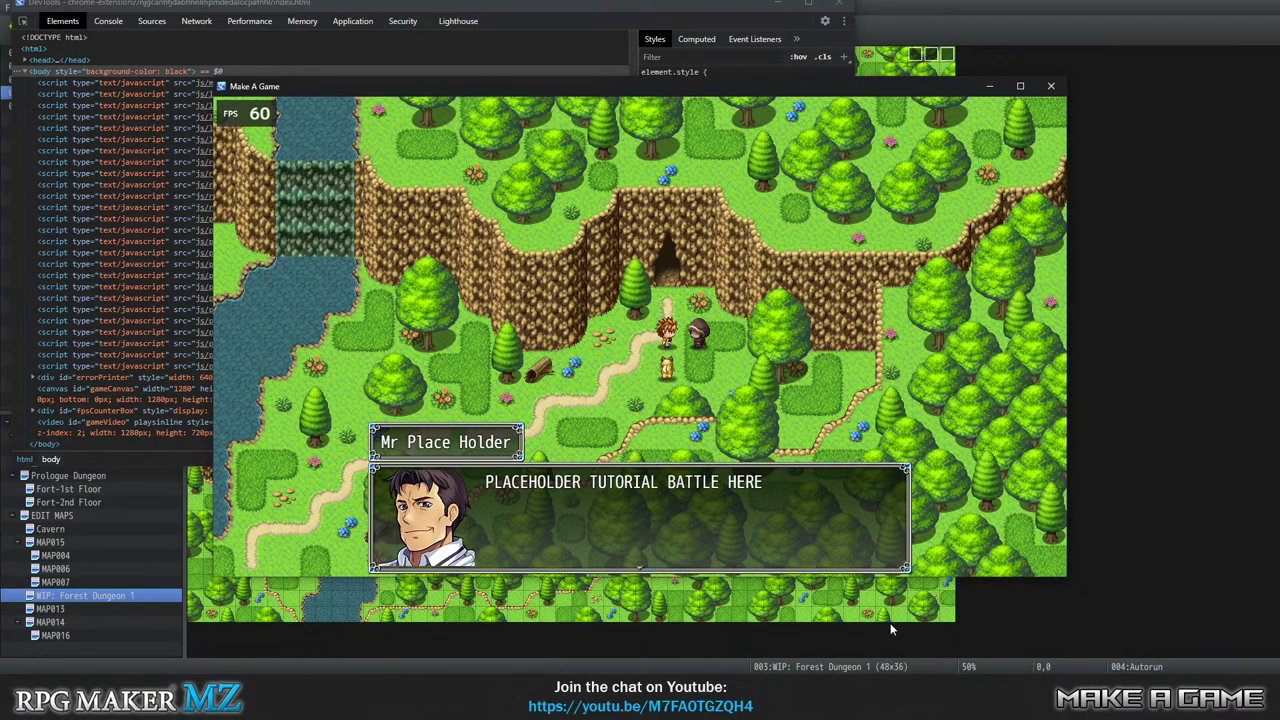
{"action": "key", "text": "Return"}
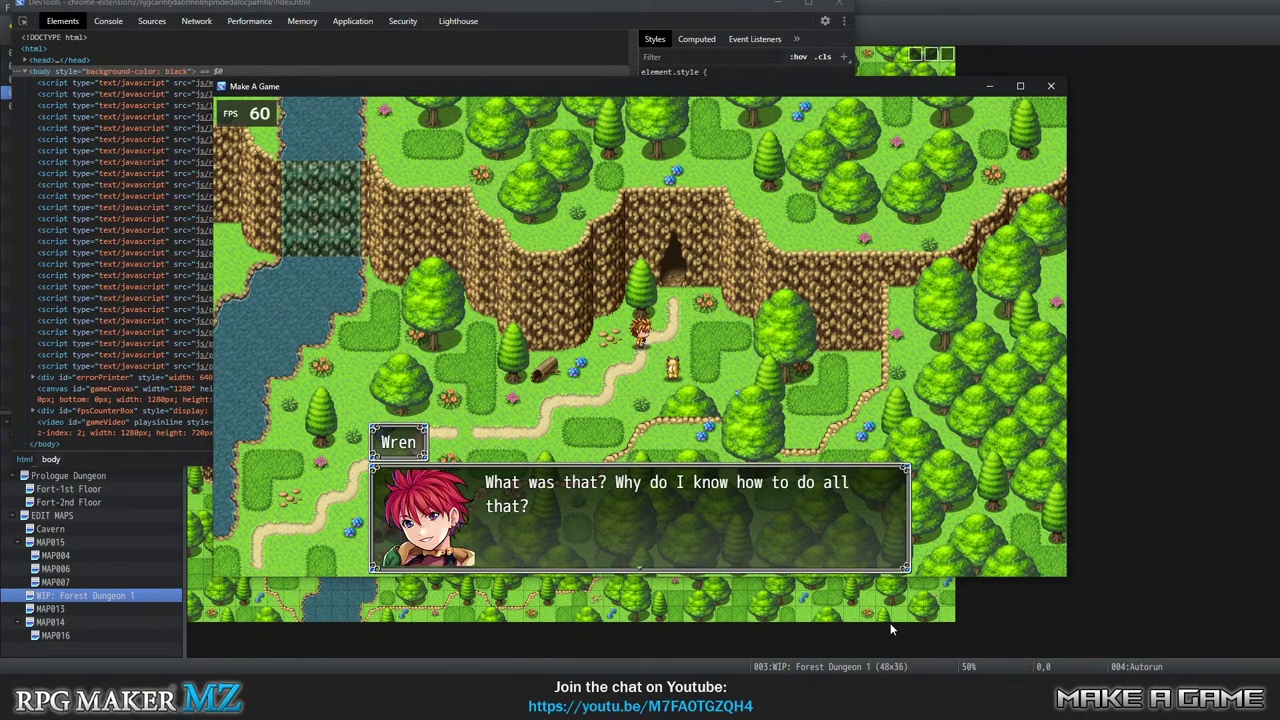
{"action": "key", "text": "Return"}
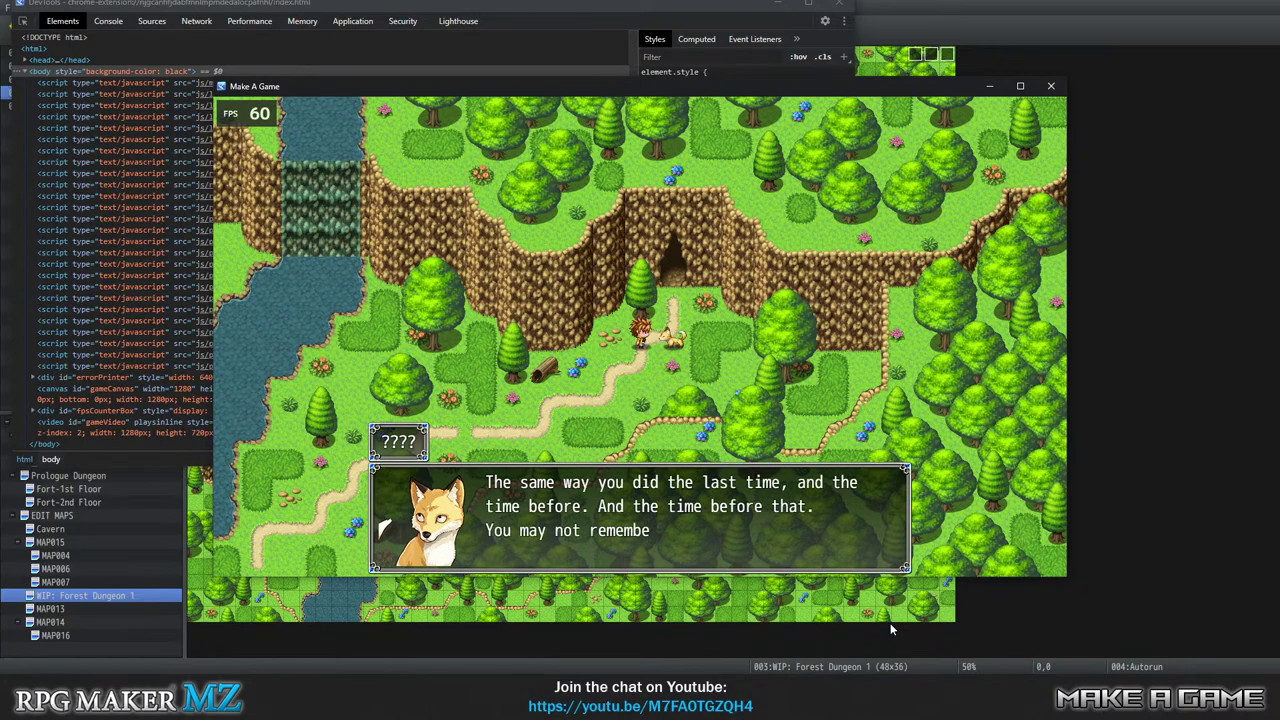
{"action": "key", "text": "Return"}
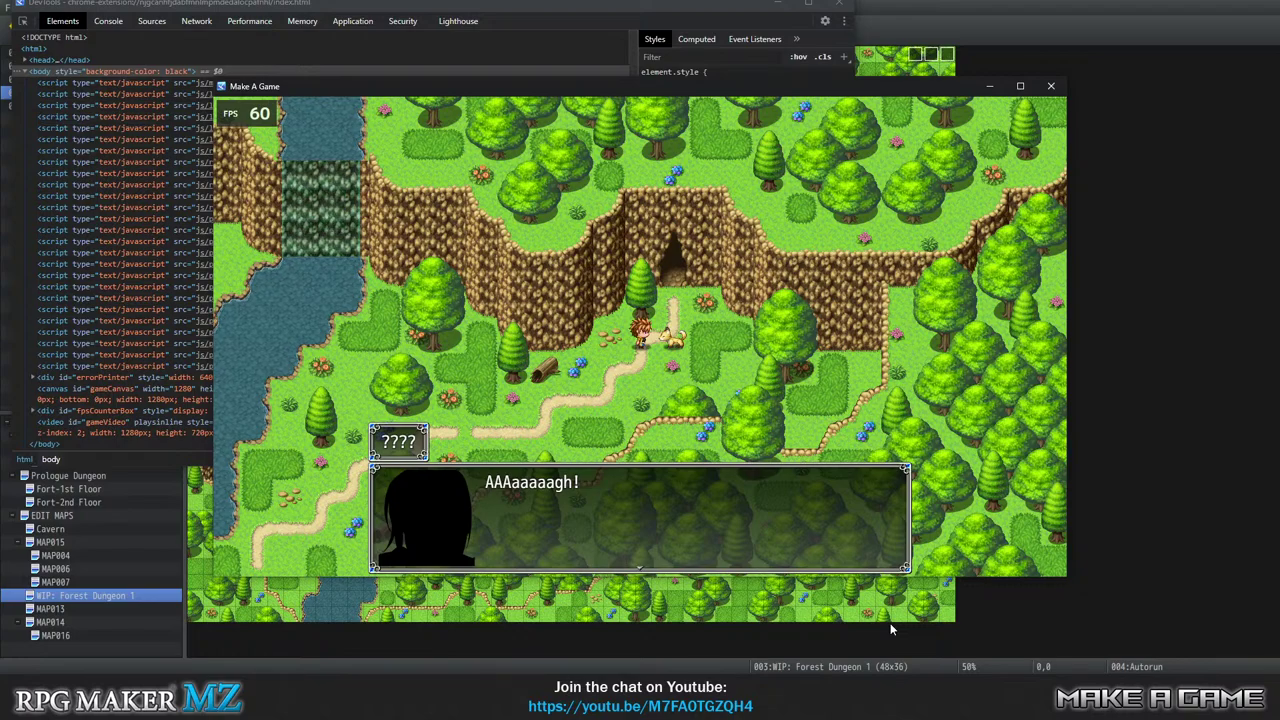
{"action": "key", "text": "Return"}
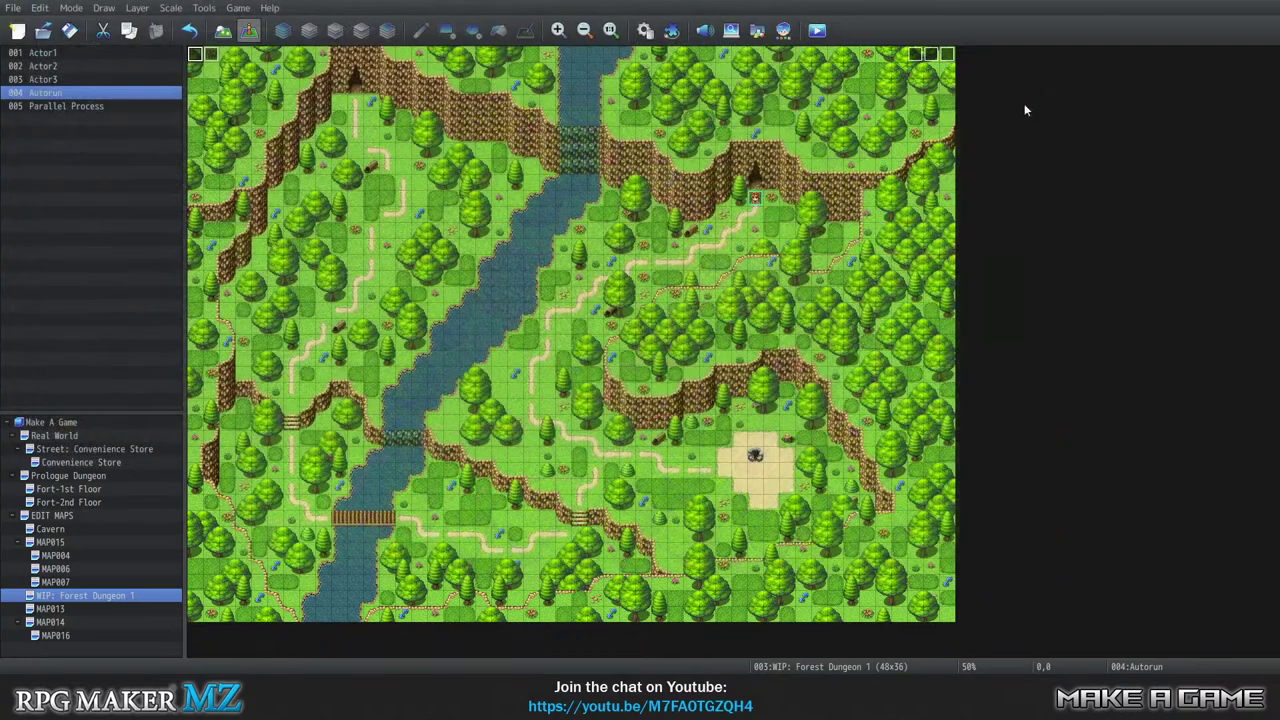
{"action": "left_click", "coordinate": [1050, 86]}
{"action": "left_click", "coordinate": [741, 216]}
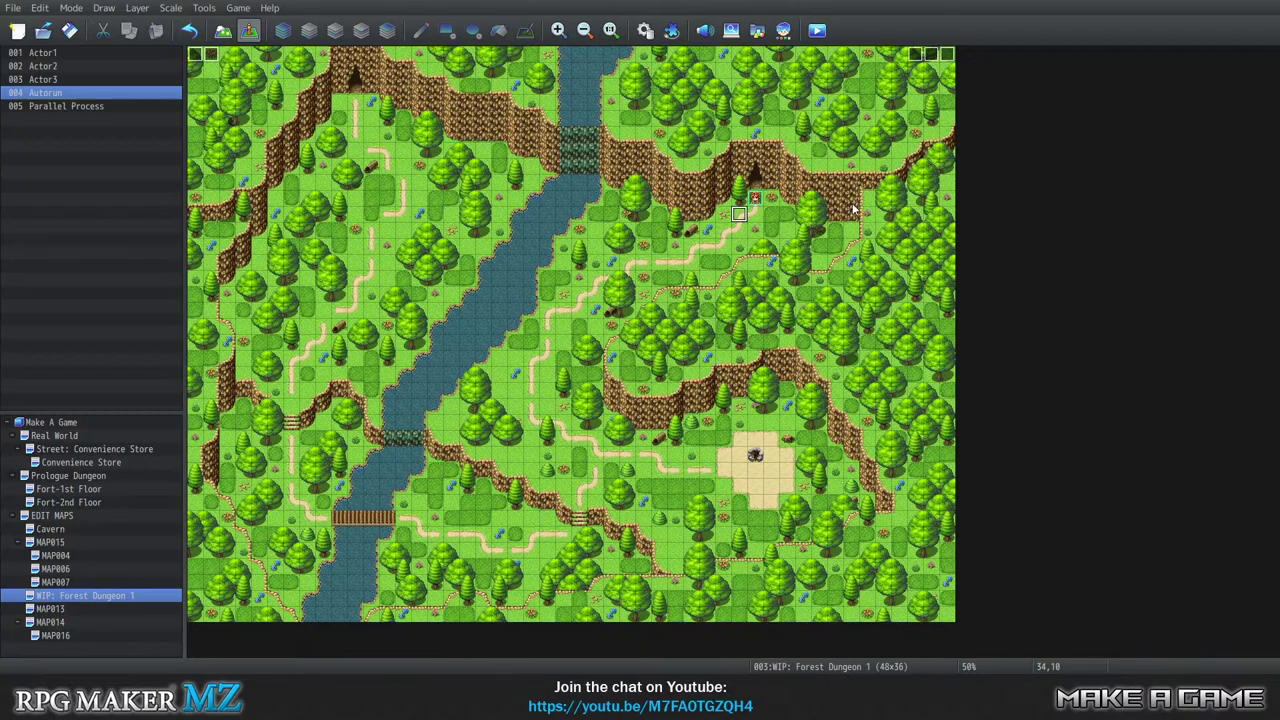
{"action": "left_click", "coordinate": [755, 216]}
{"action": "left_click", "coordinate": [740, 216]}
{"action": "left_click", "coordinate": [757, 216]}
{"action": "left_click", "coordinate": [724, 218]}
{"action": "left_click", "coordinate": [742, 220]}
Reopen the Autorun event and begin inserting a new command before the silhouette's "AAAaaaaagh!" message.
{"action": "right_click", "coordinate": [197, 55]}
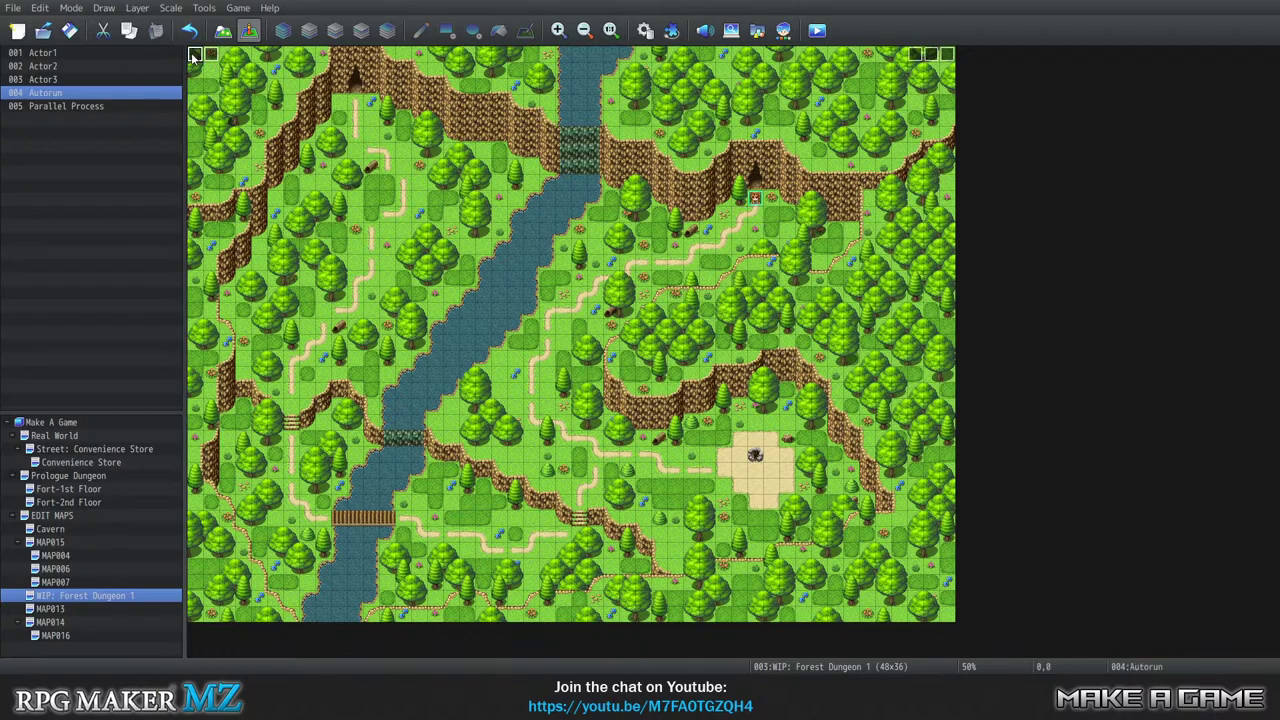
{"action": "left_click", "coordinate": [216, 64]}
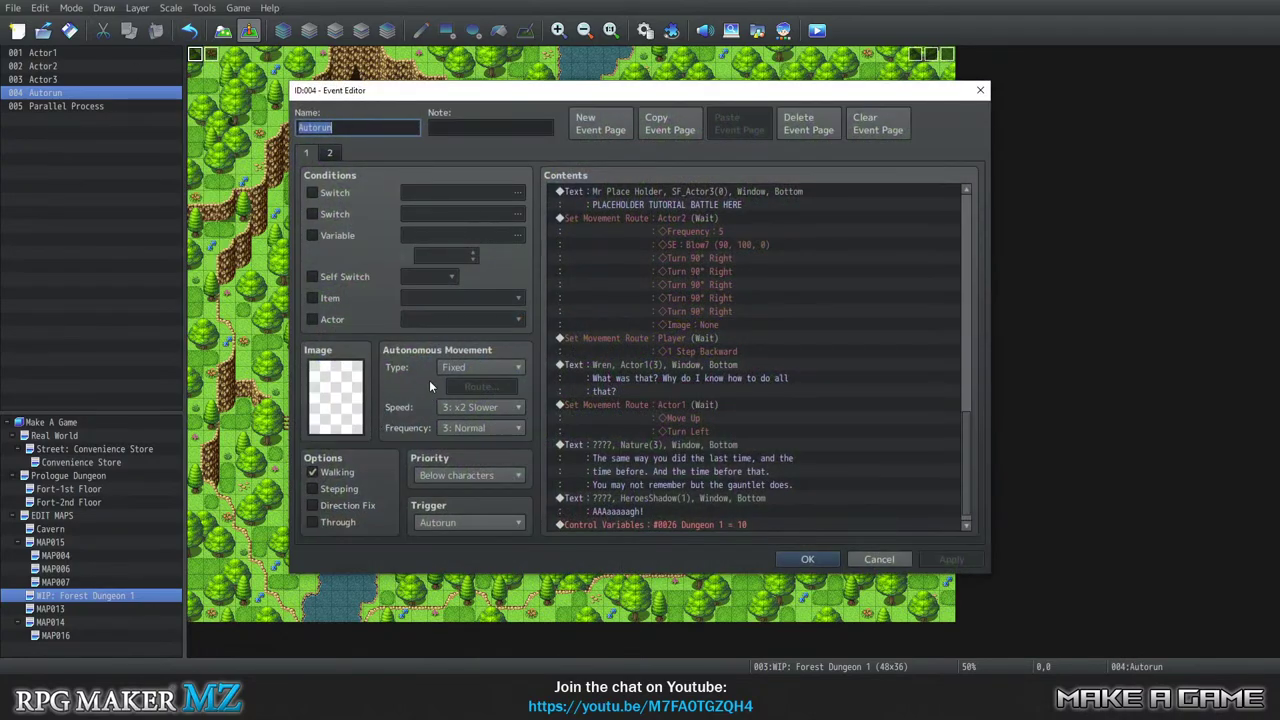
{"action": "scroll", "coordinate": [758, 430], "scroll_direction": "down", "scroll_amount": 1}
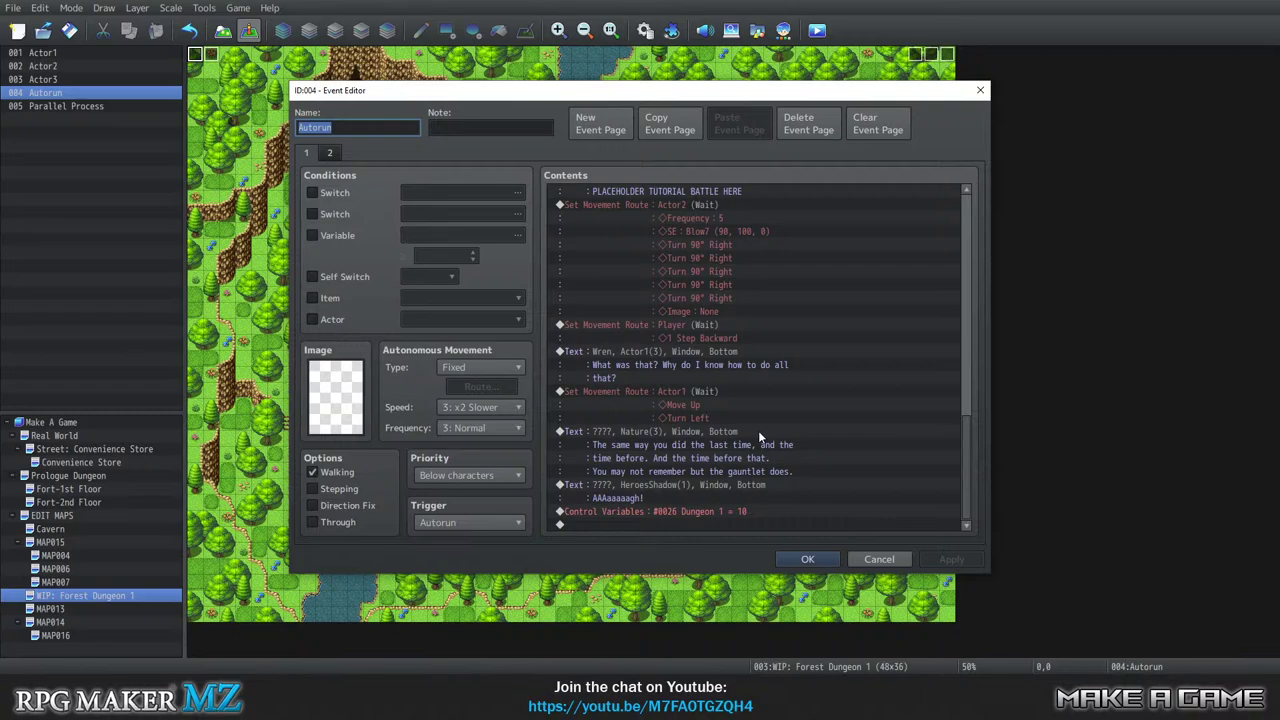
{"action": "left_click", "coordinate": [654, 485]}
{"action": "right_click", "coordinate": [645, 488]}
{"action": "left_click", "coordinate": [668, 494]}
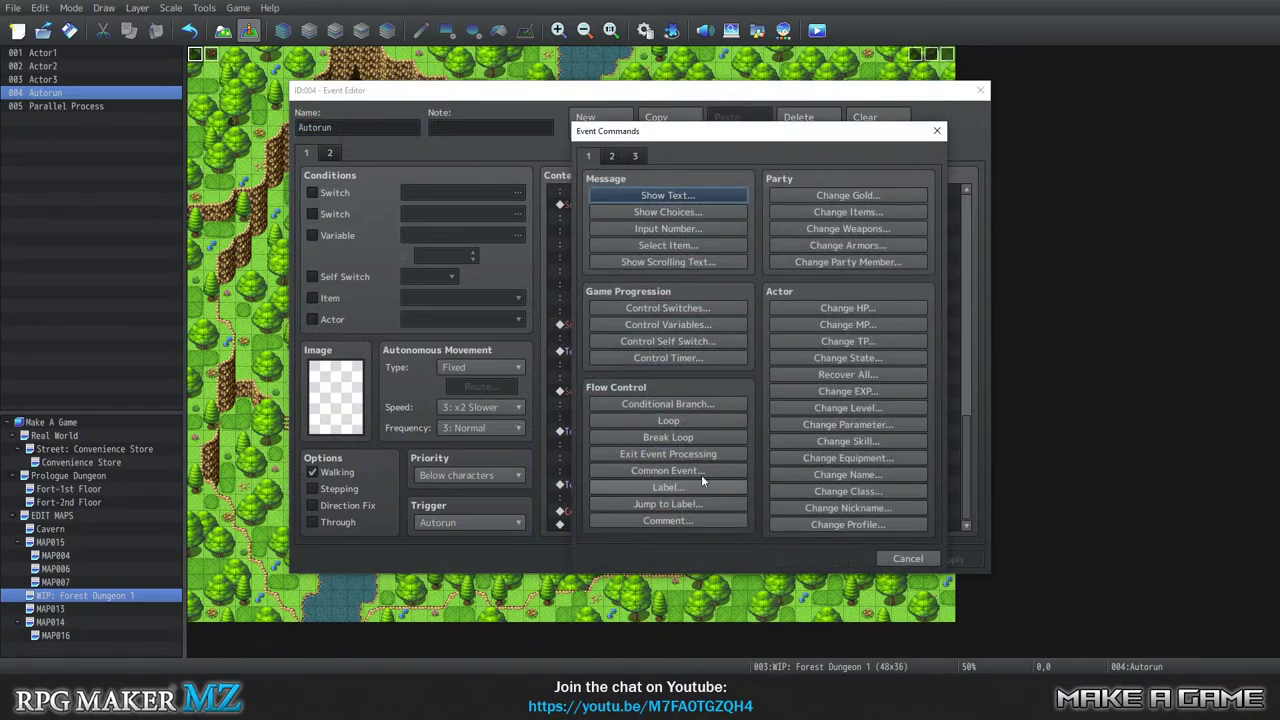
{"action": "left_click", "coordinate": [612, 157]}
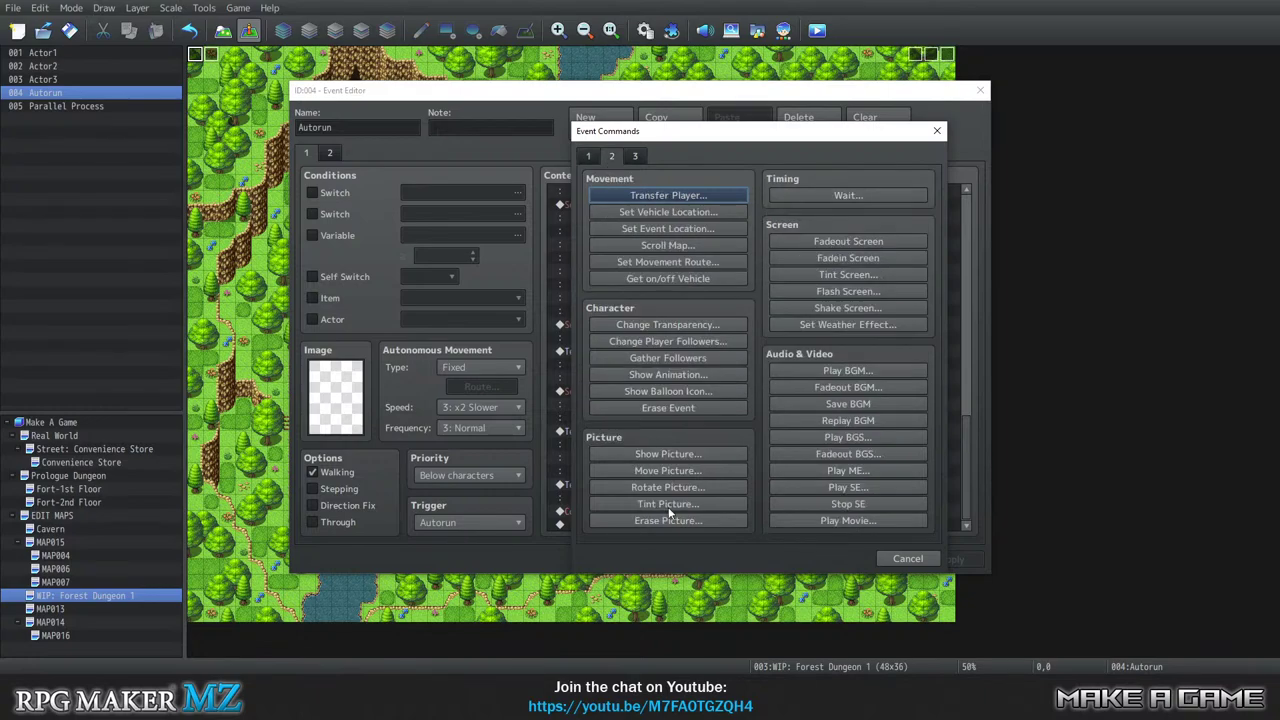
Add a Show Balloon Icon command for the Player with the Frustration balloon and Wait for Completion enabled.
{"action": "left_click", "coordinate": [668, 391]}
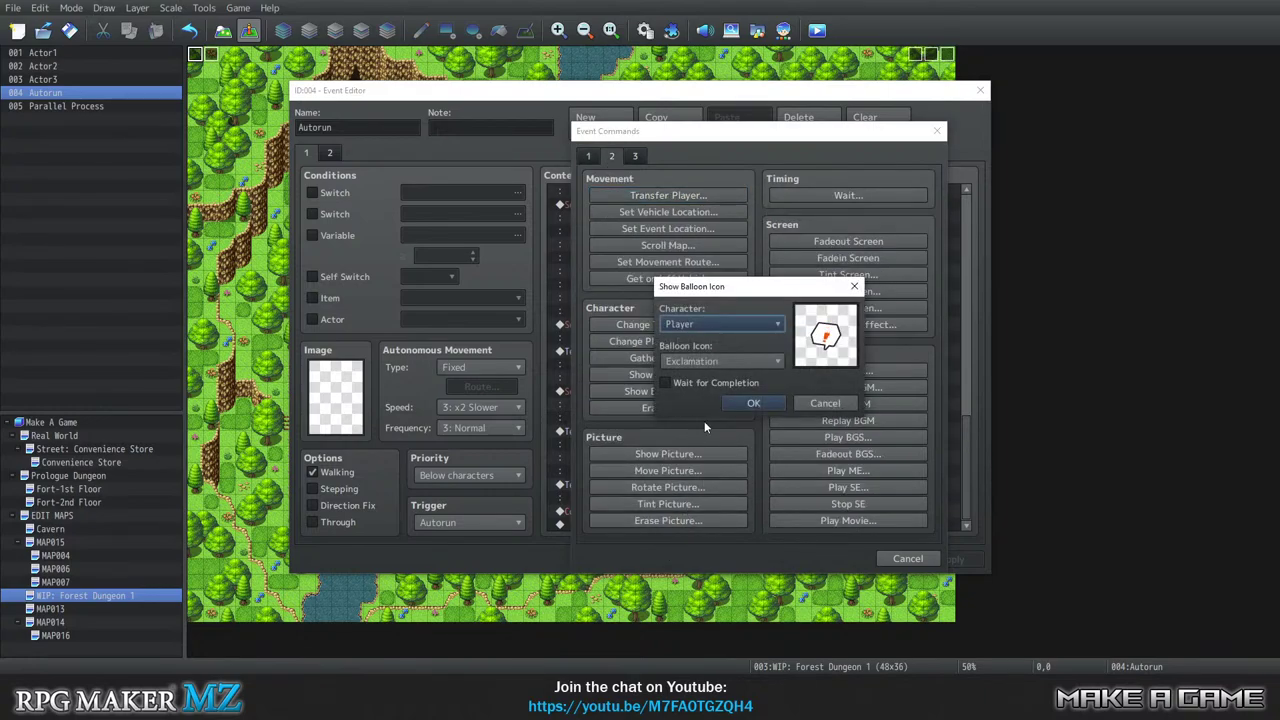
{"action": "left_click", "coordinate": [716, 362]}
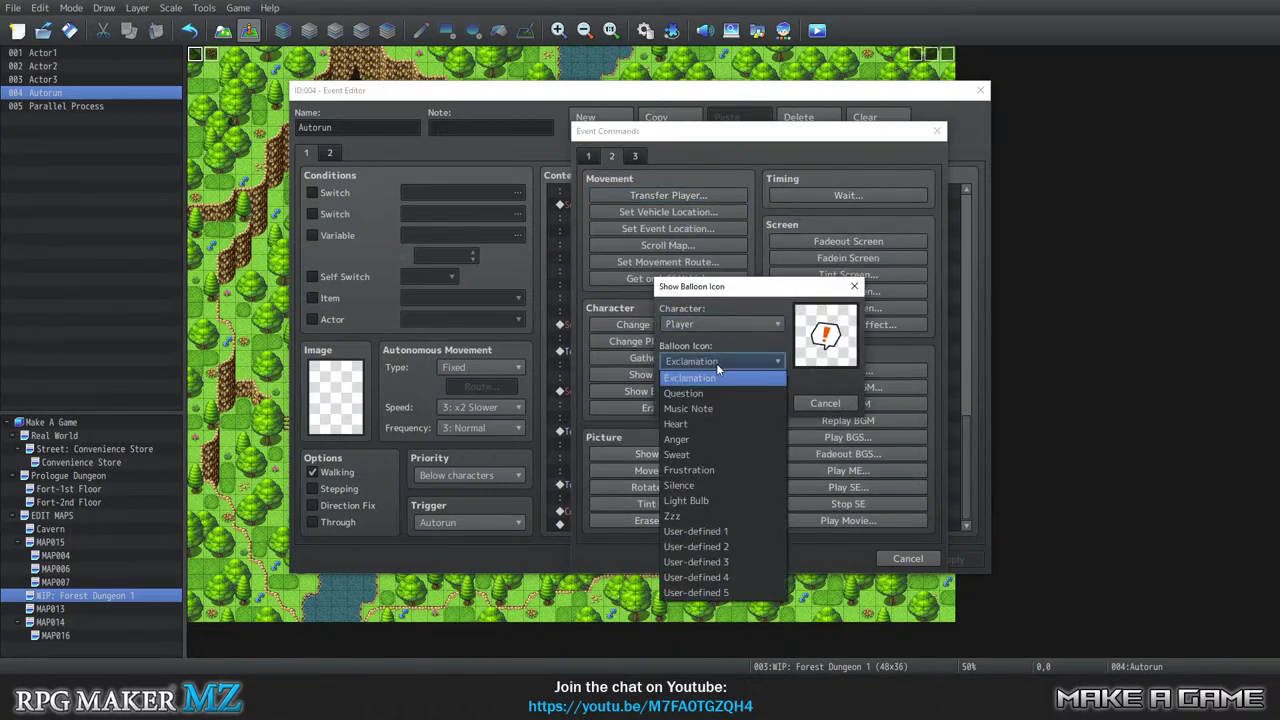
{"action": "left_click", "coordinate": [703, 470]}
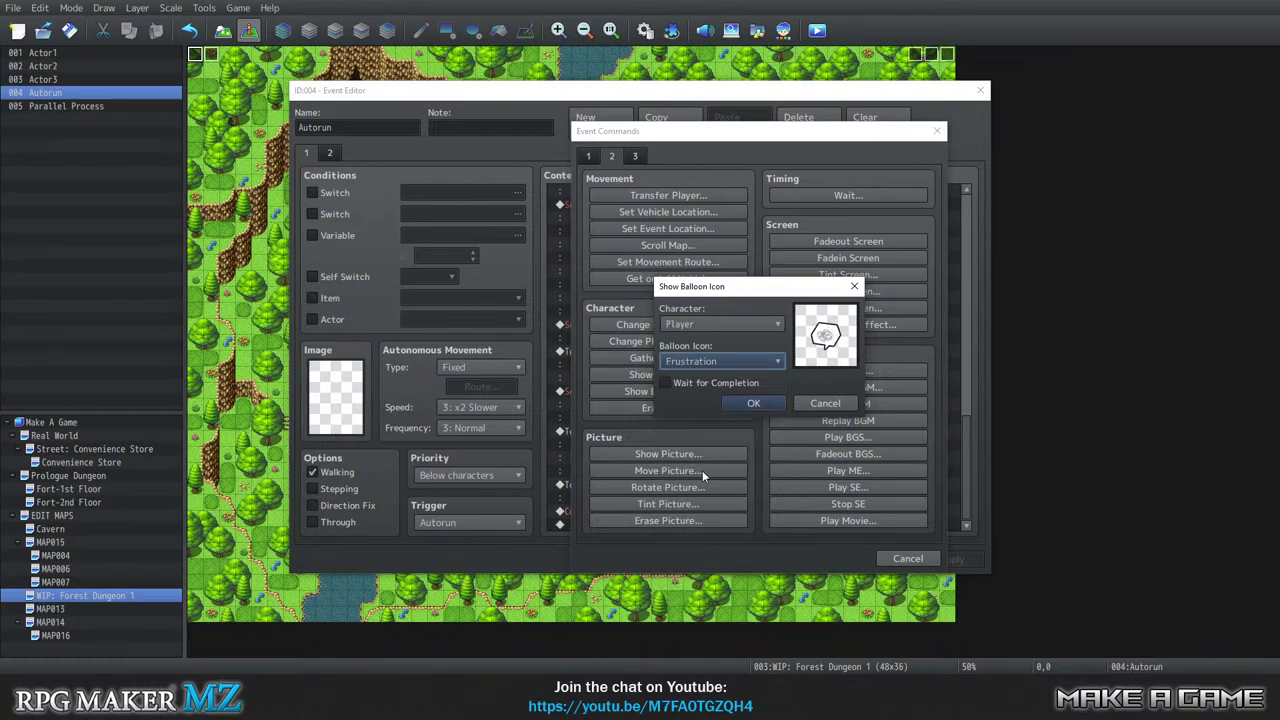
{"action": "left_click", "coordinate": [704, 381]}
{"action": "left_click", "coordinate": [745, 400]}
Start a Show Text command before the Control Variables command, using the fox face from Nature and the speaker name "????".
{"action": "scroll", "coordinate": [848, 426], "scroll_direction": "down", "scroll_amount": 1}
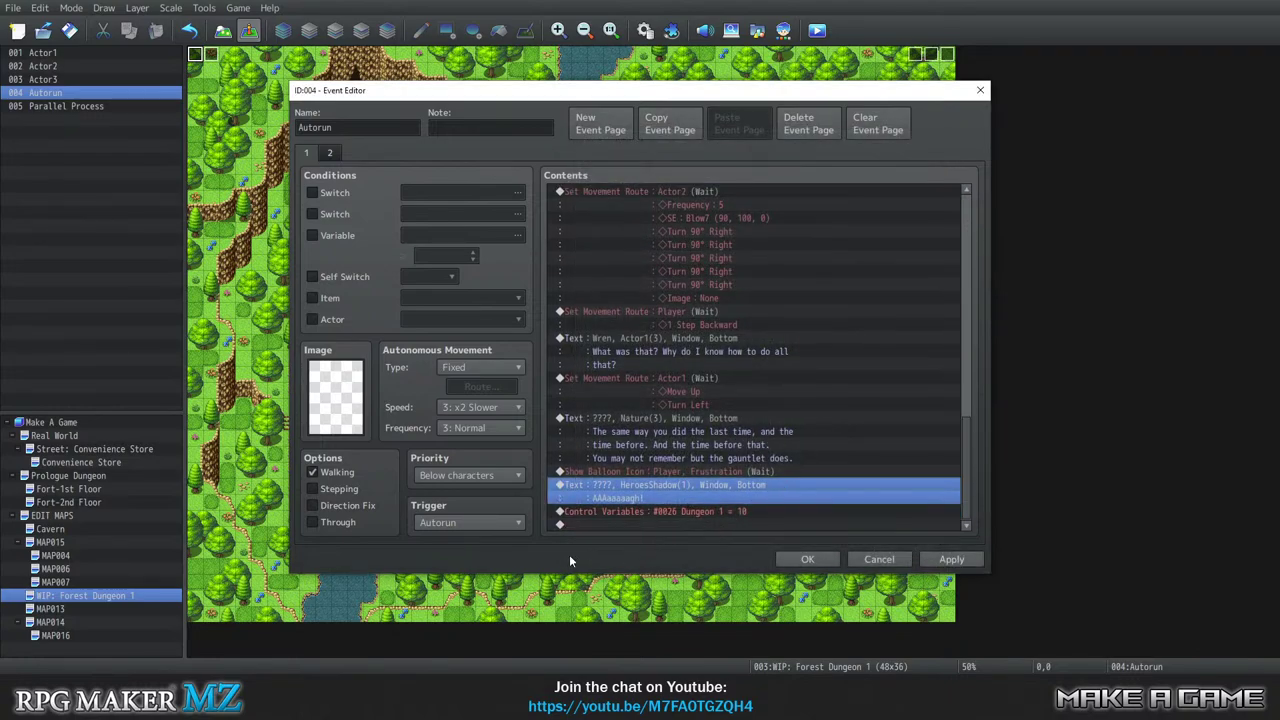
{"action": "left_click", "coordinate": [671, 514]}
{"action": "double_click", "coordinate": [671, 514]}
{"action": "left_click", "coordinate": [671, 516]}
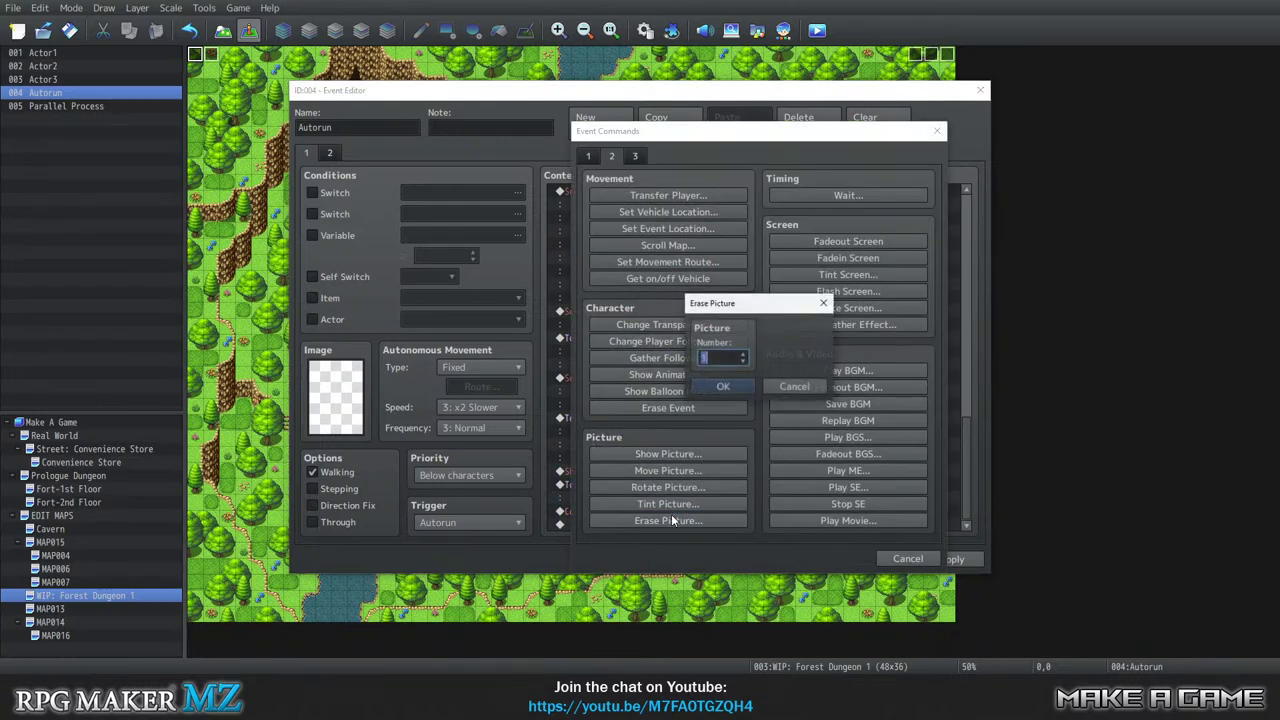
{"action": "left_click", "coordinate": [780, 386]}
{"action": "left_click", "coordinate": [595, 156]}
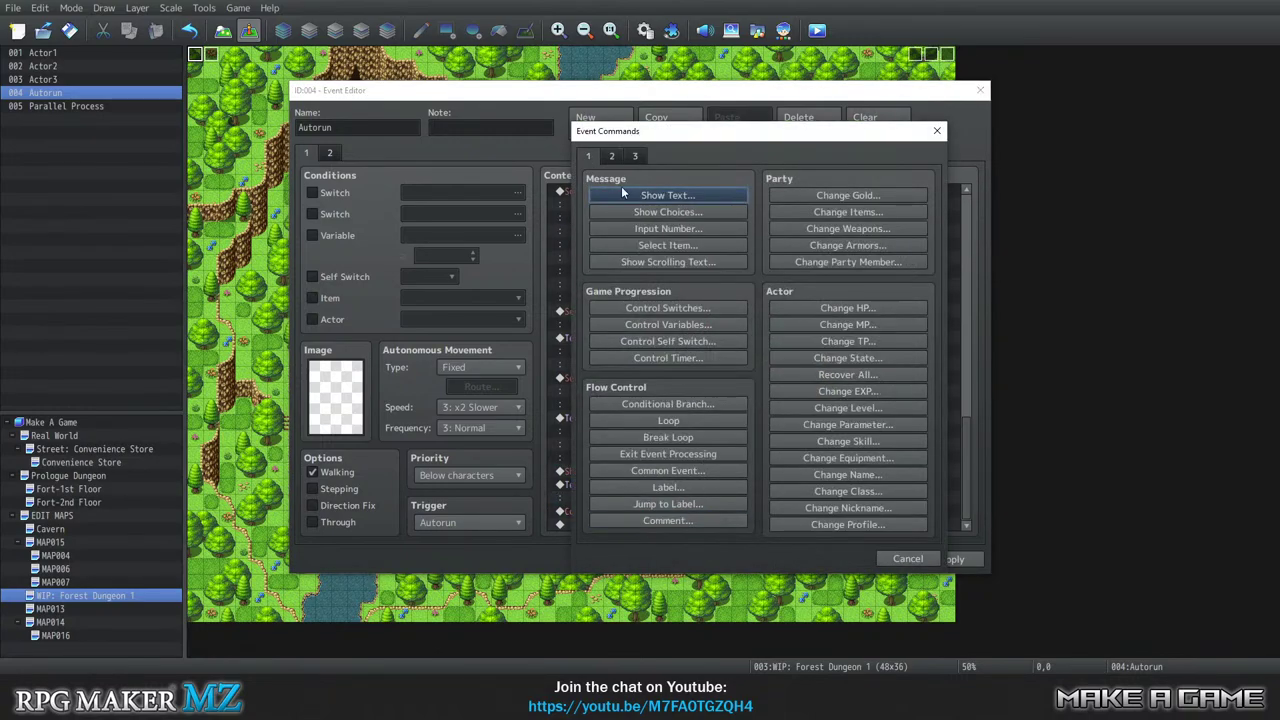
{"action": "left_click", "coordinate": [630, 193]}
{"action": "double_click", "coordinate": [606, 326]}
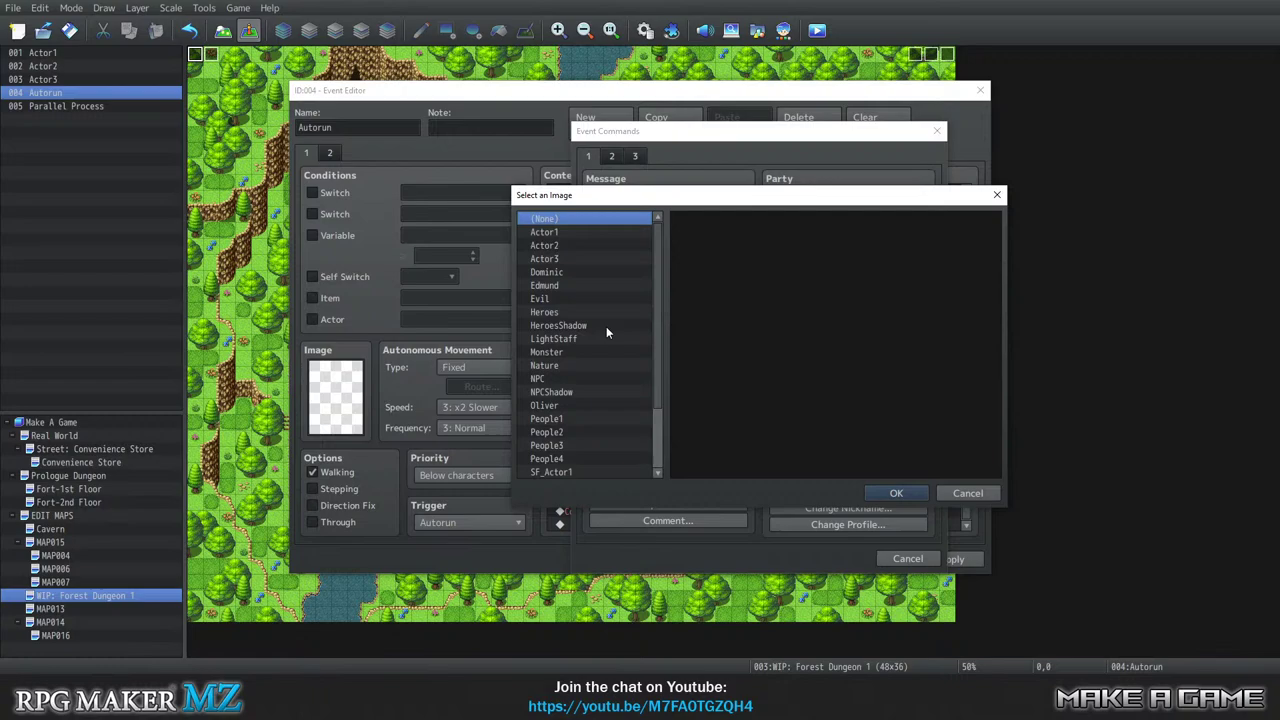
{"action": "scroll", "coordinate": [570, 370], "scroll_direction": "down", "scroll_amount": 2}
{"action": "left_click", "coordinate": [569, 285]}
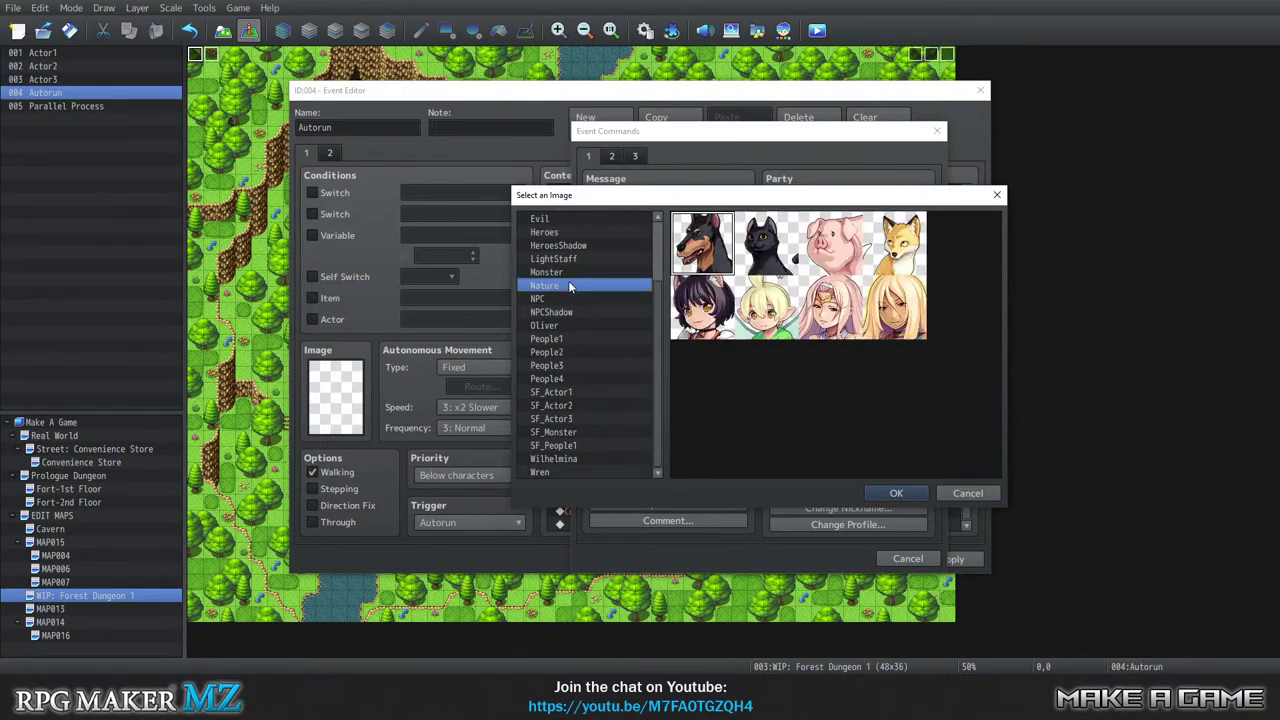
{"action": "left_click", "coordinate": [886, 254]}
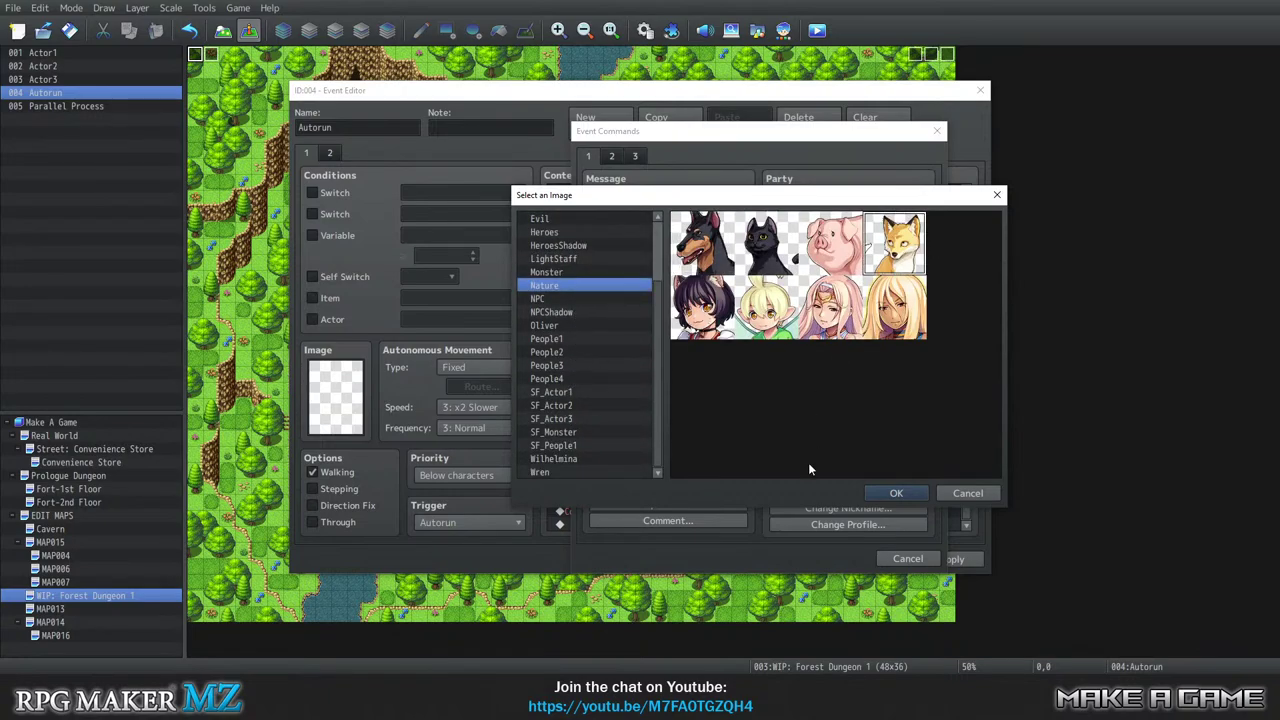
{"action": "left_click", "coordinate": [896, 493]}
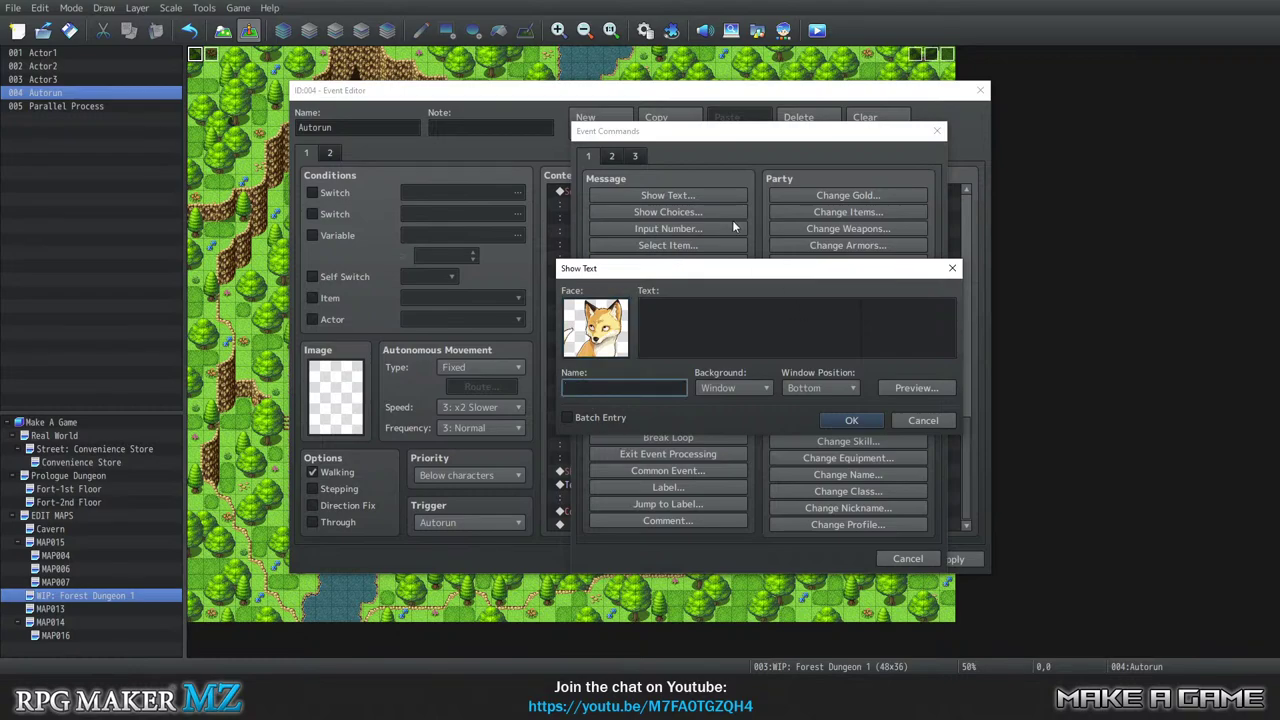
{"action": "type", "text": "????"}
{"action": "key", "text": "Tab"}
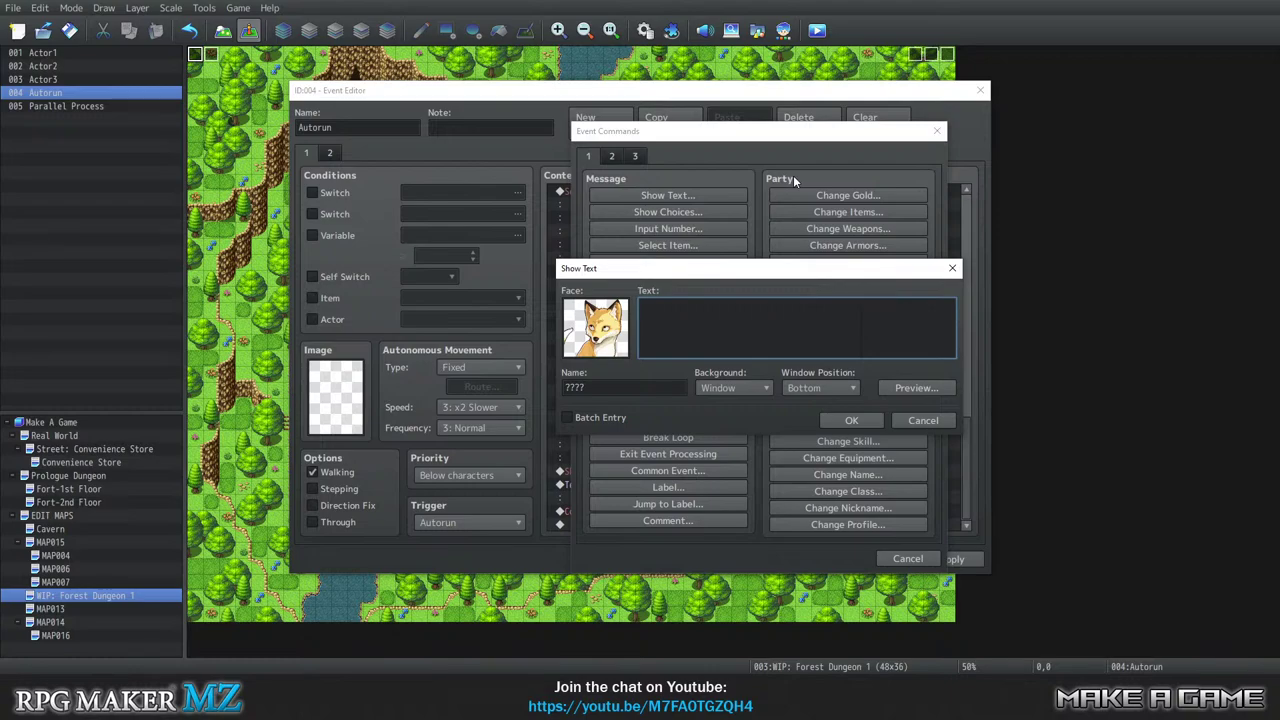
Enter the message "Hmmm... Sounds like one of your friends is in trouble. There we go, hop to, left right and all that.".
{"action": "type", "text": "Hmm"}
{"action": "key", "text": "BackSpace"}
{"action": "type", "text": "m... Sounds like one of your friends is"}
{"action": "key", "text": "Return"}
{"action": "type", "text": "in"}
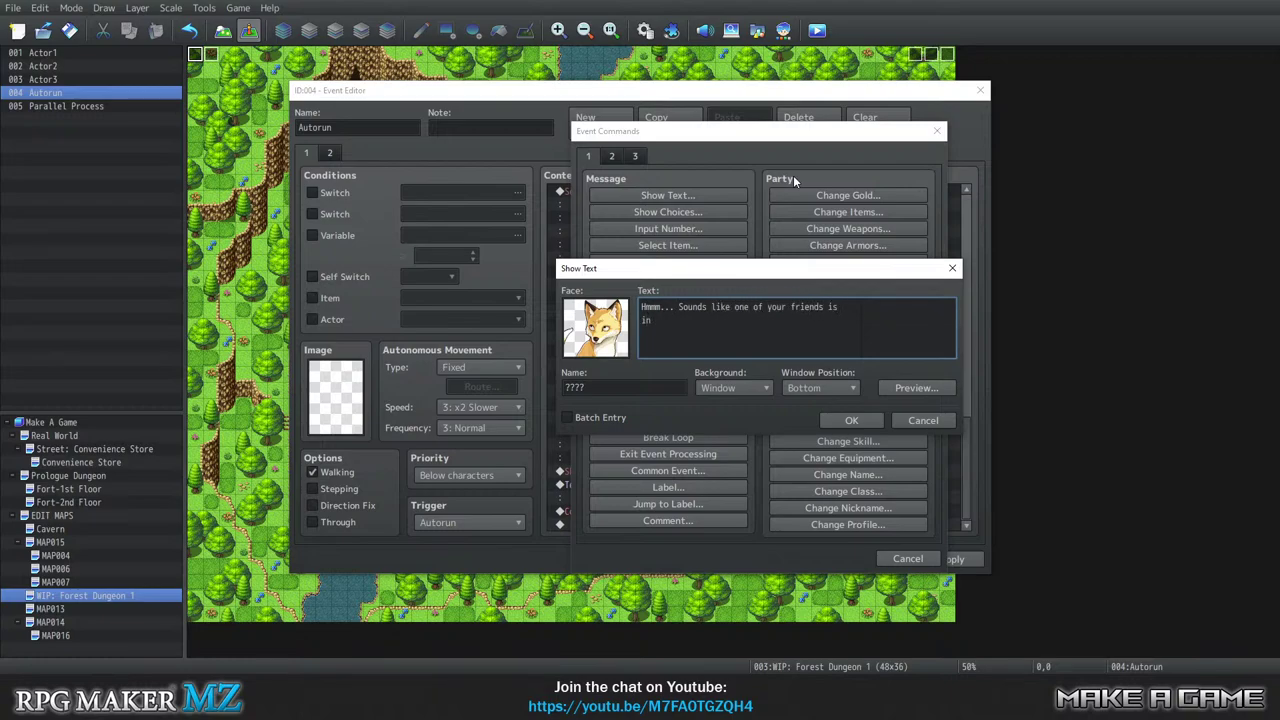
{"action": "type", "text": " trouble. There we go, hop to, left right"}
{"action": "key", "text": "Return"}
{"action": "type", "text": "and all that."}
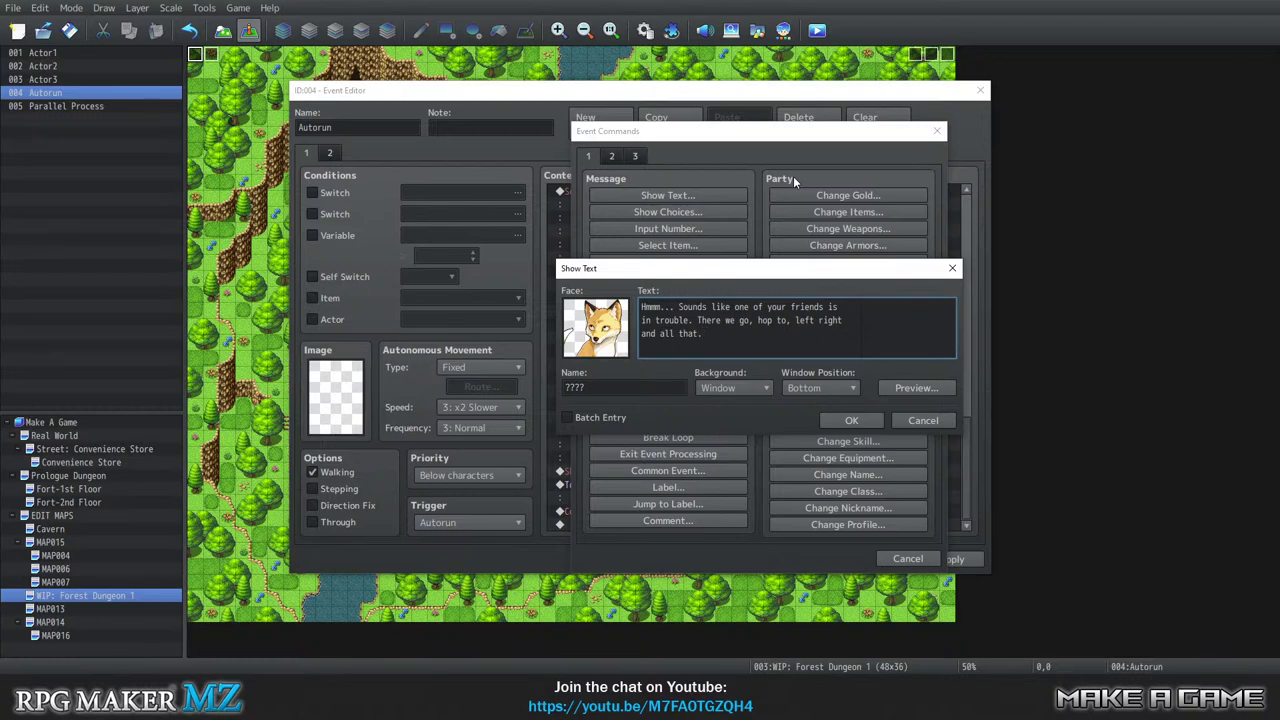
{"action": "type", "text": "I'm guy"}
{"action": "key", "text": "BackSpace"}
{"action": "key", "text": "BackSpace"}
{"action": "key", "text": "BackSpace"}
{"action": "type", "text": "Guy b"}
{"action": "type", "text": "y the"}
{"action": "type", "text": " way. Let's"}
{"action": "key", "text": "BackSpace"}
{"action": "key", "text": "BackSpace"}
{"action": "key", "text": "BackSpace"}
{"action": "key", "text": "BackSpace"}
{"action": "key", "text": "BackSpace"}
{"action": "key", "text": "BackSpace"}
{"action": "key", "text": "BackSpace"}
{"action": "key", "text": "BackSpace"}
{"action": "key", "text": "BackSpace"}
{"action": "key", "text": "BackSpace"}
{"action": "key", "text": "BackSpace"}
{"action": "key", "text": "BackSpace"}
{"action": "key", "text": "BackSpace"}
{"action": "key", "text": "BackSpace"}
{"action": "key", "text": "BackSpace"}
{"action": "key", "text": "BackSpace"}
{"action": "key", "text": "BackSpace"}
{"action": "key", "text": "BackSpace"}
{"action": "key", "text": "BackSpace"}
{"action": "key", "text": "BackSpace"}
Insert "I'm guy by the way. Let's go." after "in trouble." and put the remaining sentence on one line below.
{"action": "type", "text": "I'm guy by the way"}
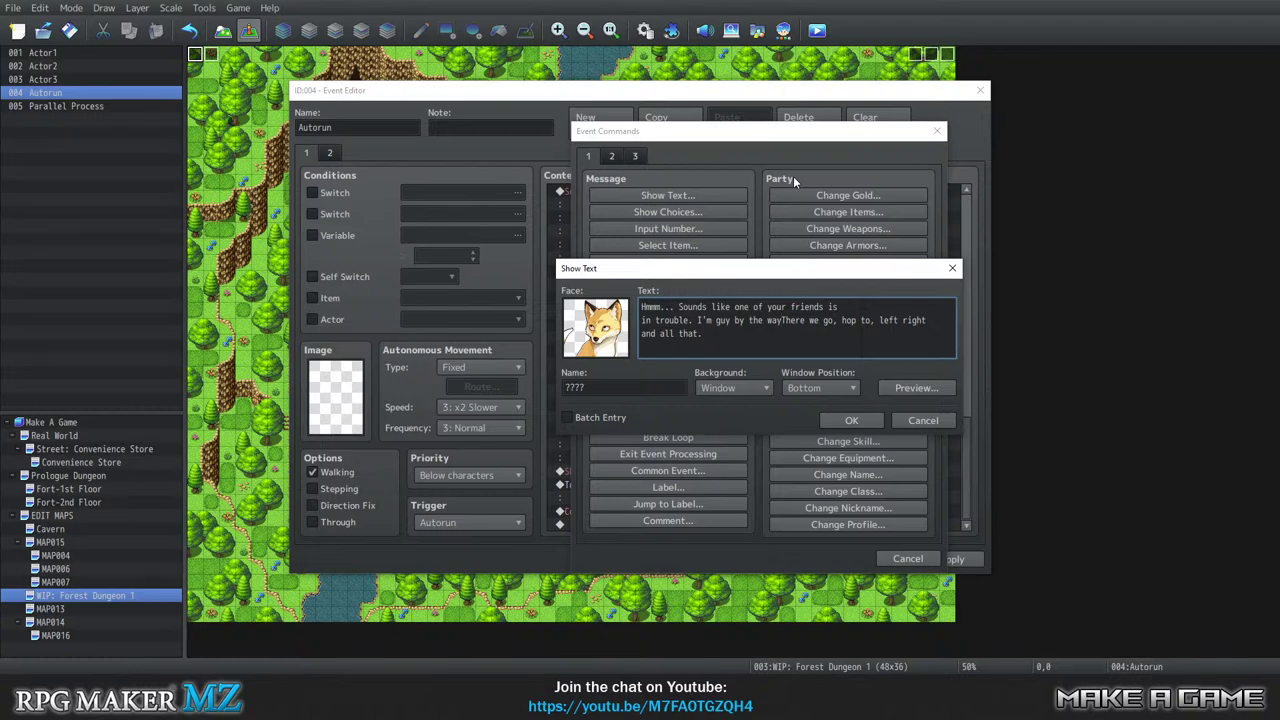
{"action": "type", "text": ". Let's go"}
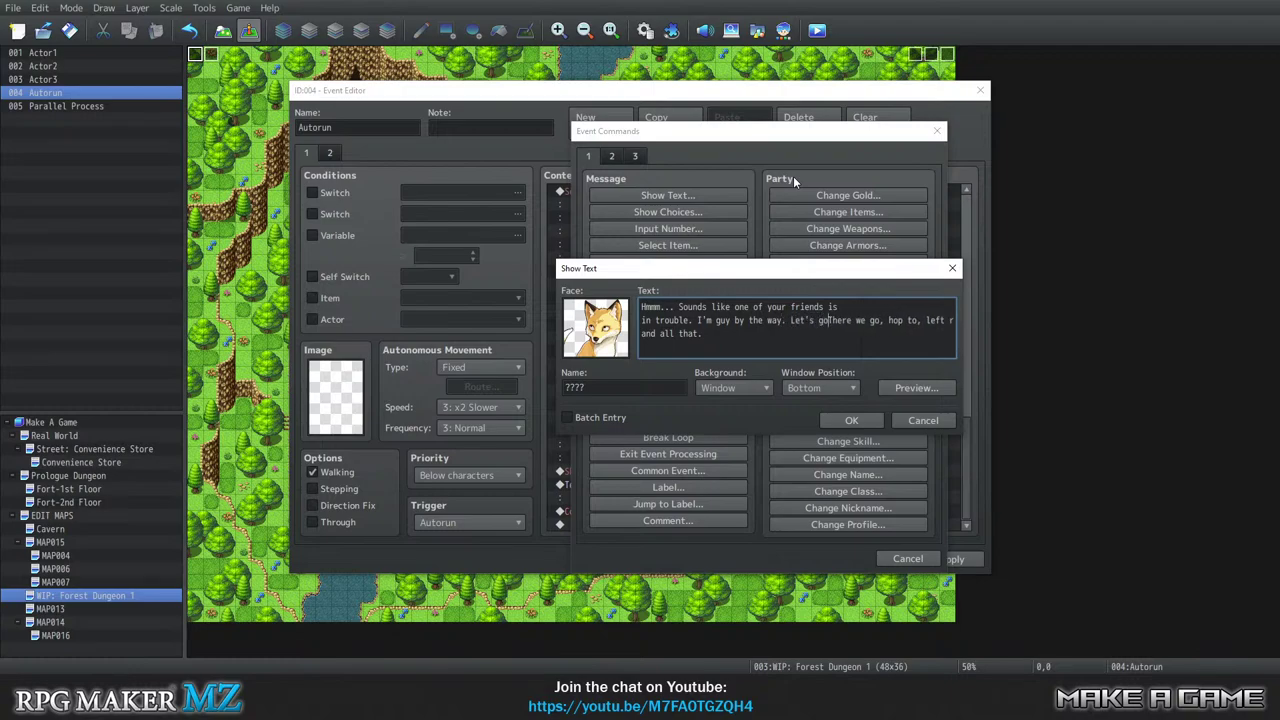
{"action": "type", "text": "."}
{"action": "key", "text": "Return"}
{"action": "key", "text": "BackSpace"}
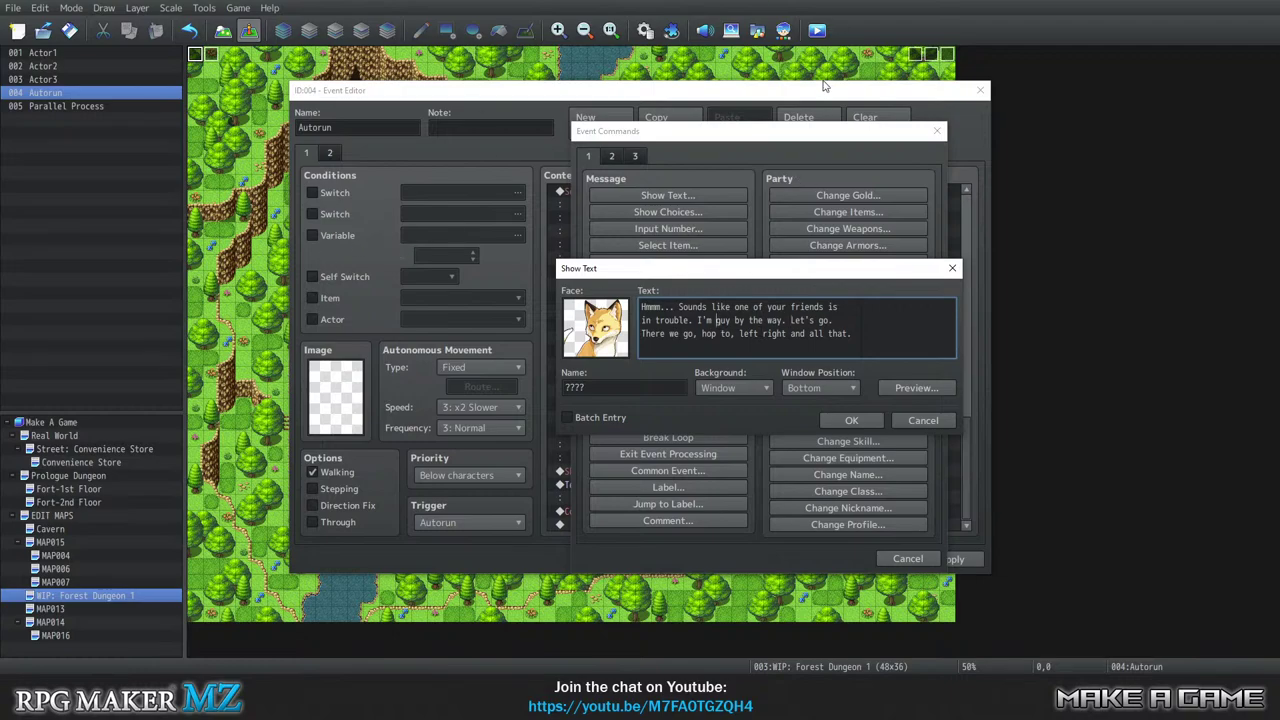
Capitalize "Guy" in the fox's message and add the finished text command to the event.
{"action": "type", "text": "G"}
{"action": "key", "text": "Delete"}
{"action": "double_click", "coordinate": [722, 320]}
{"action": "left_click", "coordinate": [727, 321]}
{"action": "left_click", "coordinate": [735, 333]}
{"action": "left_click", "coordinate": [851, 420]}
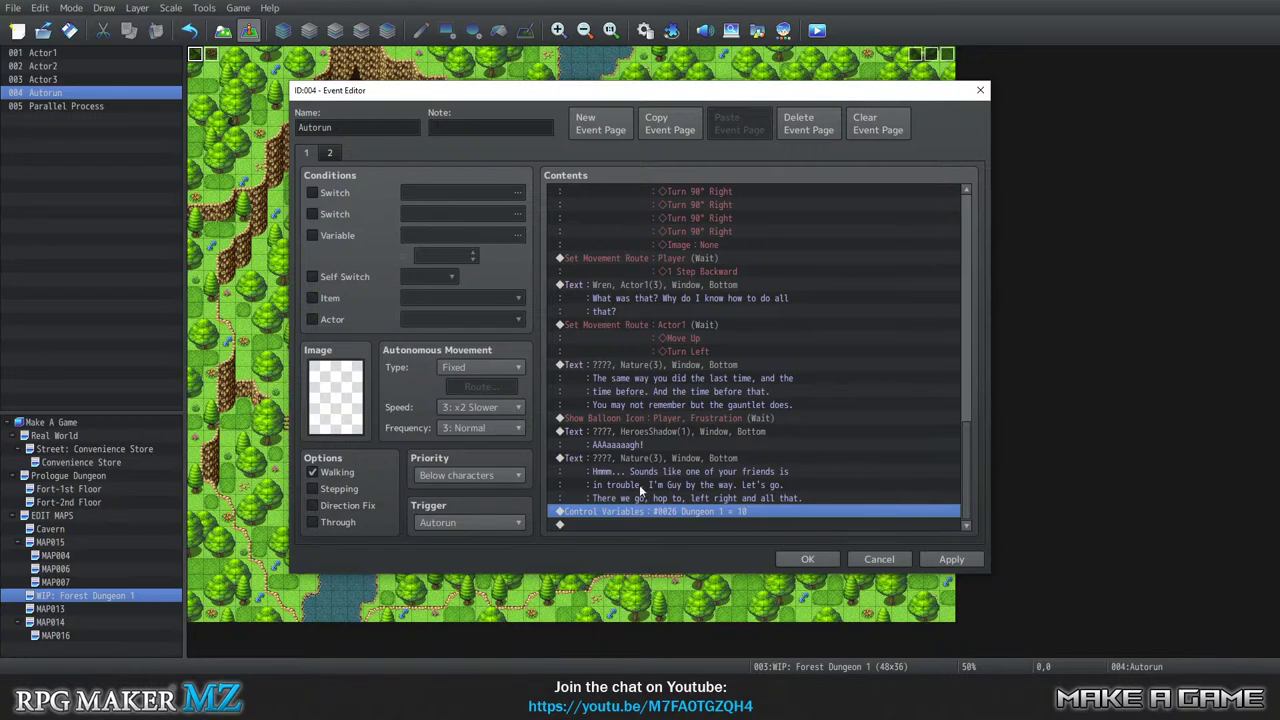
Insert a movement route for Actor1 before Control Variables, with 1 Step Forward followed by changing its image to None.
{"action": "left_click_drag", "start_coordinate": [648, 90], "coordinate": [568, 58]}
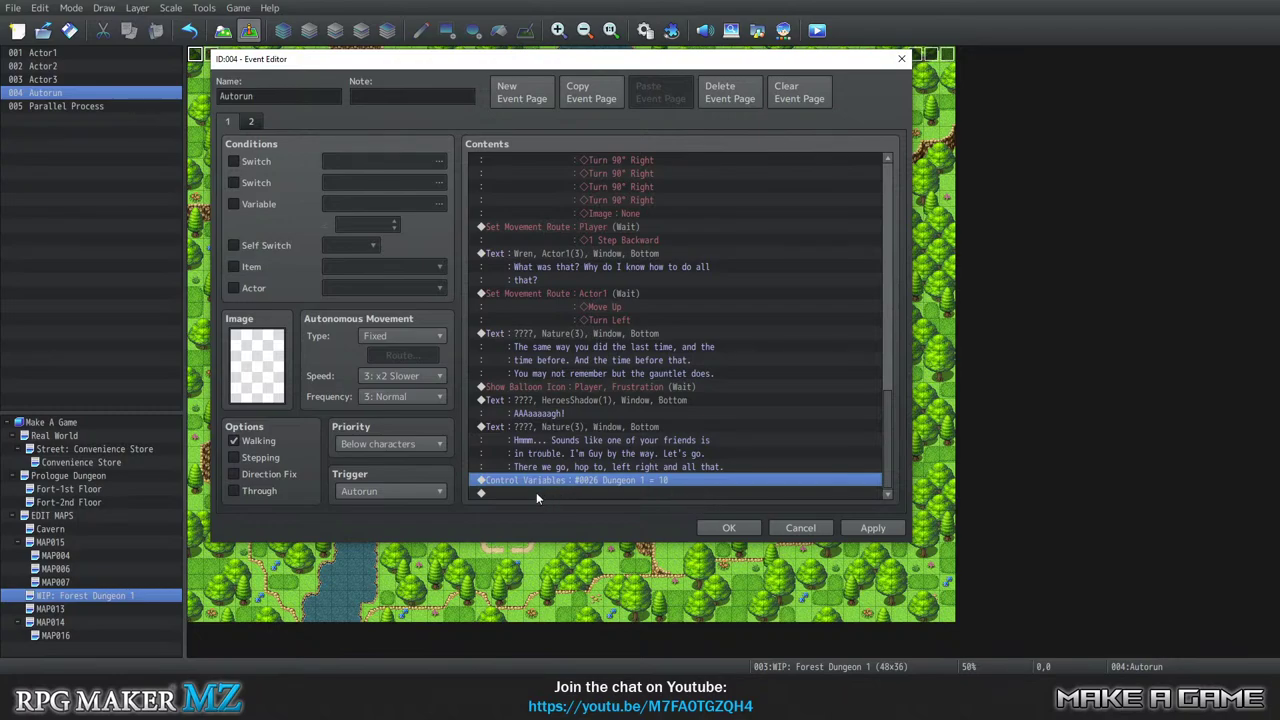
{"action": "left_click_drag", "start_coordinate": [553, 63], "coordinate": [550, 126]}
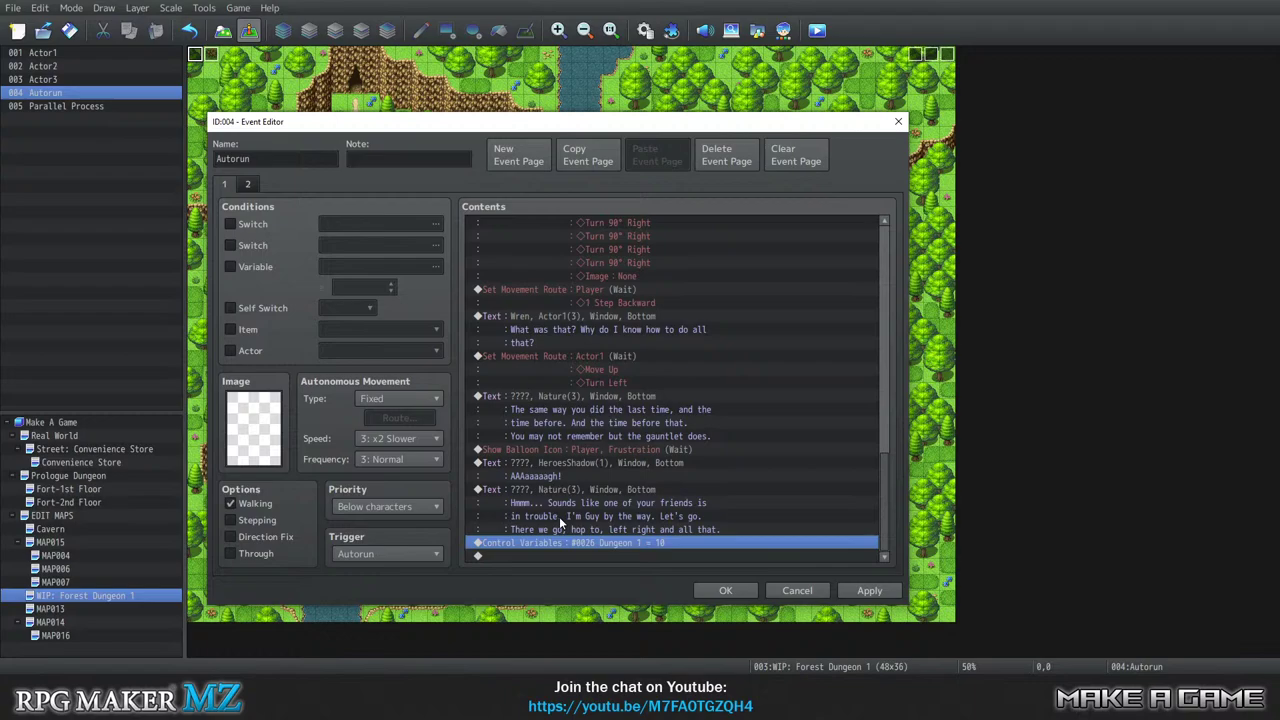
{"action": "double_click", "coordinate": [521, 554]}
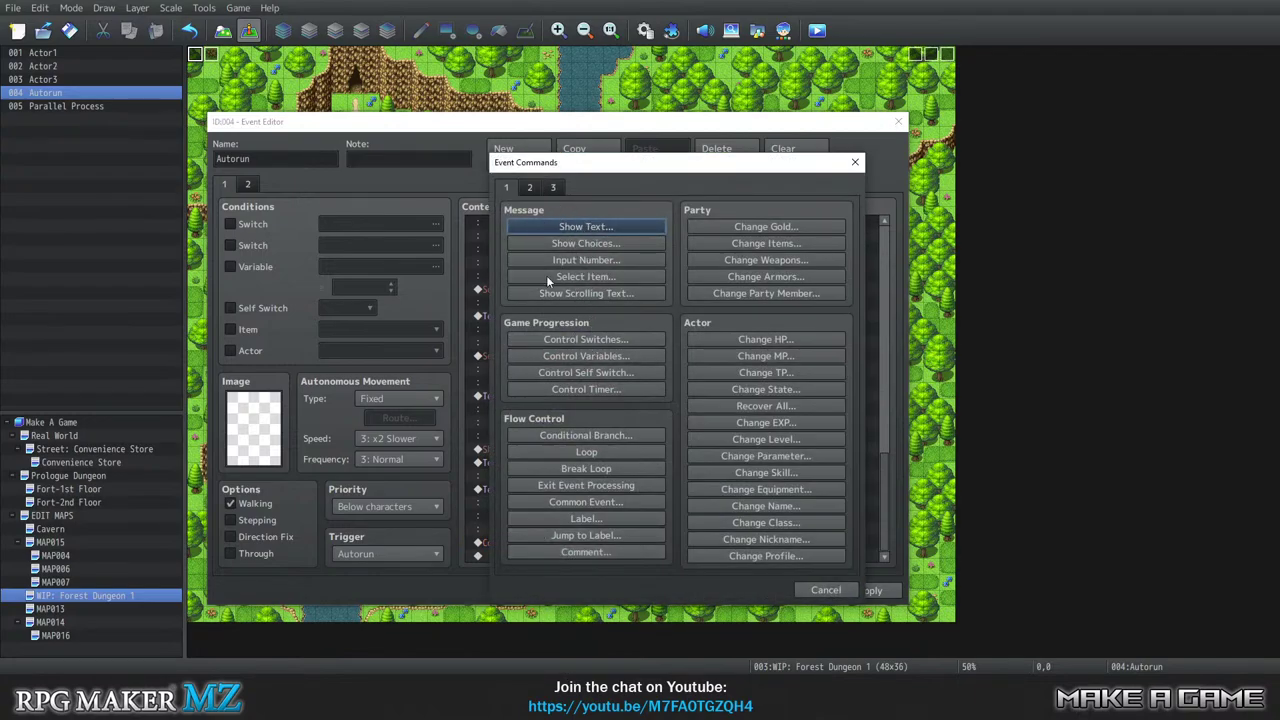
{"action": "left_click", "coordinate": [532, 187]}
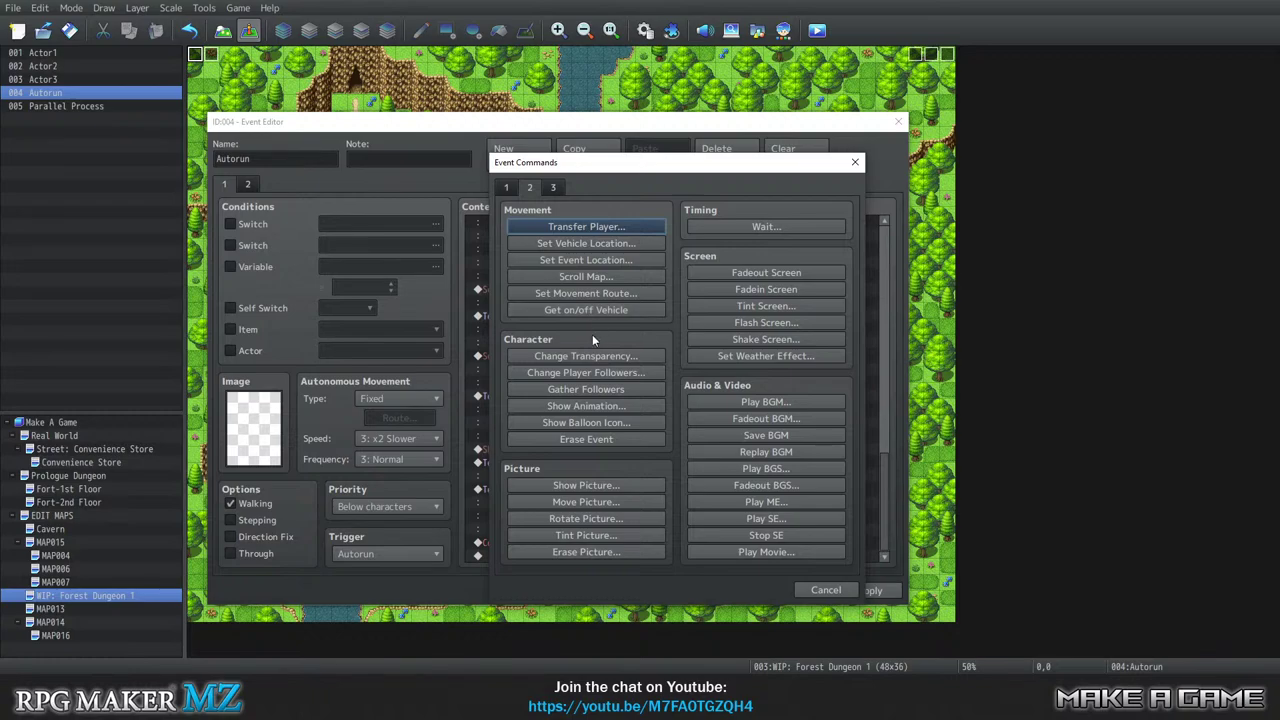
{"action": "left_click", "coordinate": [585, 292]}
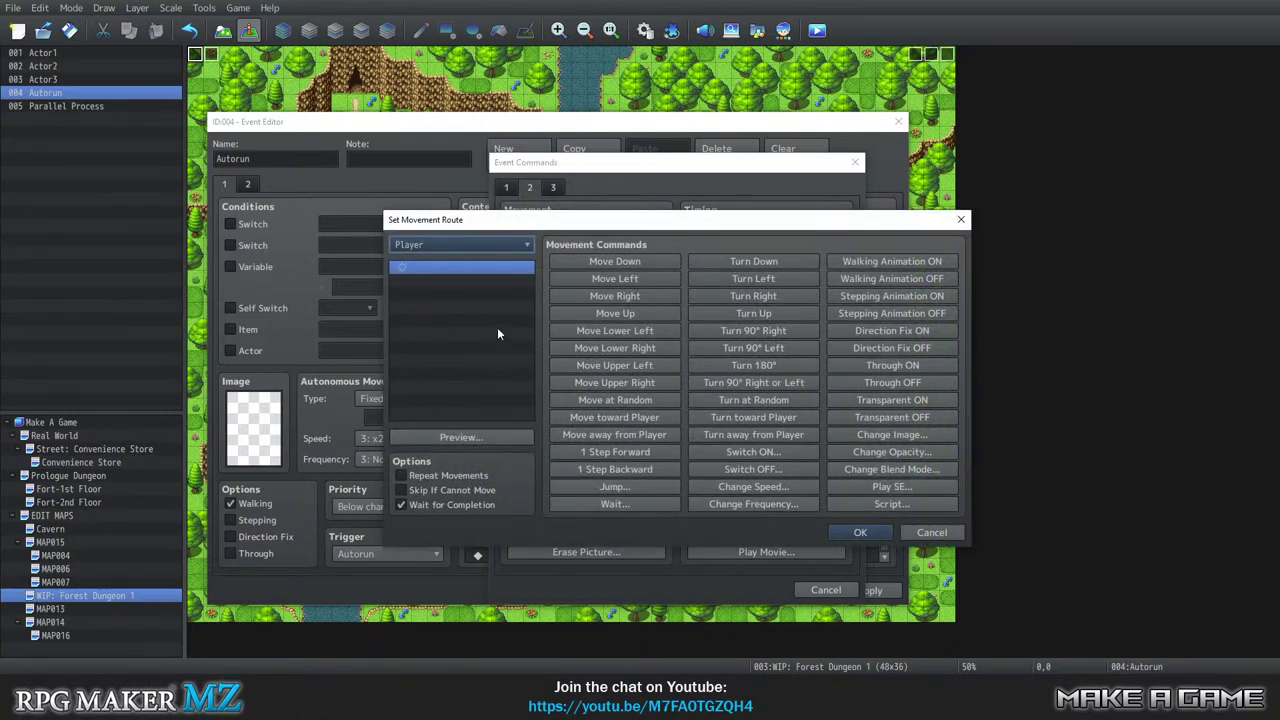
{"action": "left_click", "coordinate": [454, 241]}
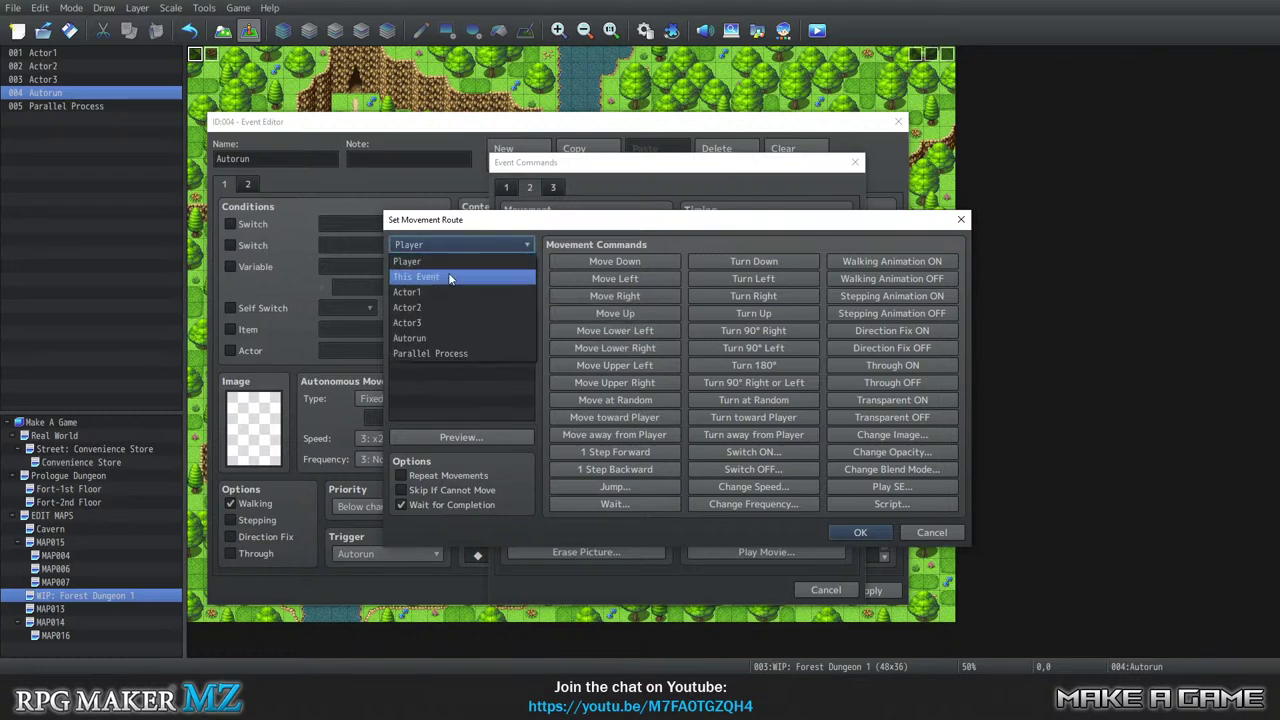
{"action": "left_click", "coordinate": [448, 272]}
{"action": "left_click", "coordinate": [445, 244]}
{"action": "left_click", "coordinate": [445, 290]}
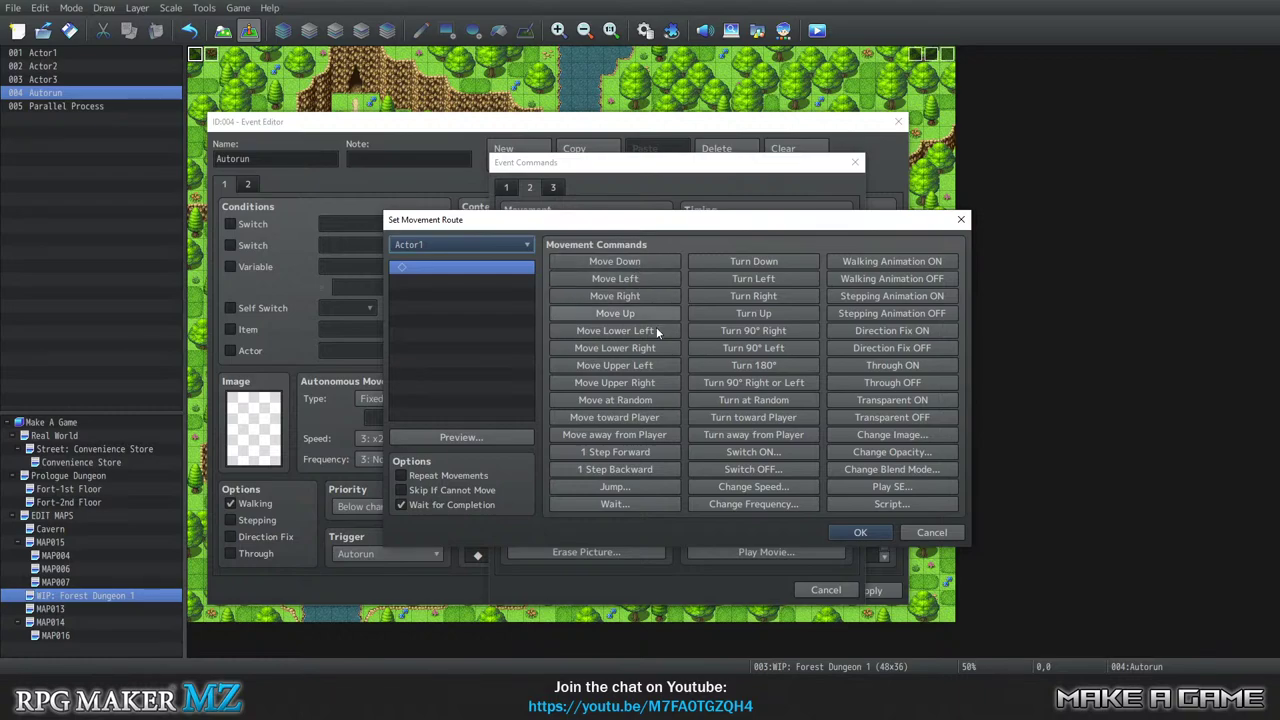
{"action": "left_click", "coordinate": [630, 452]}
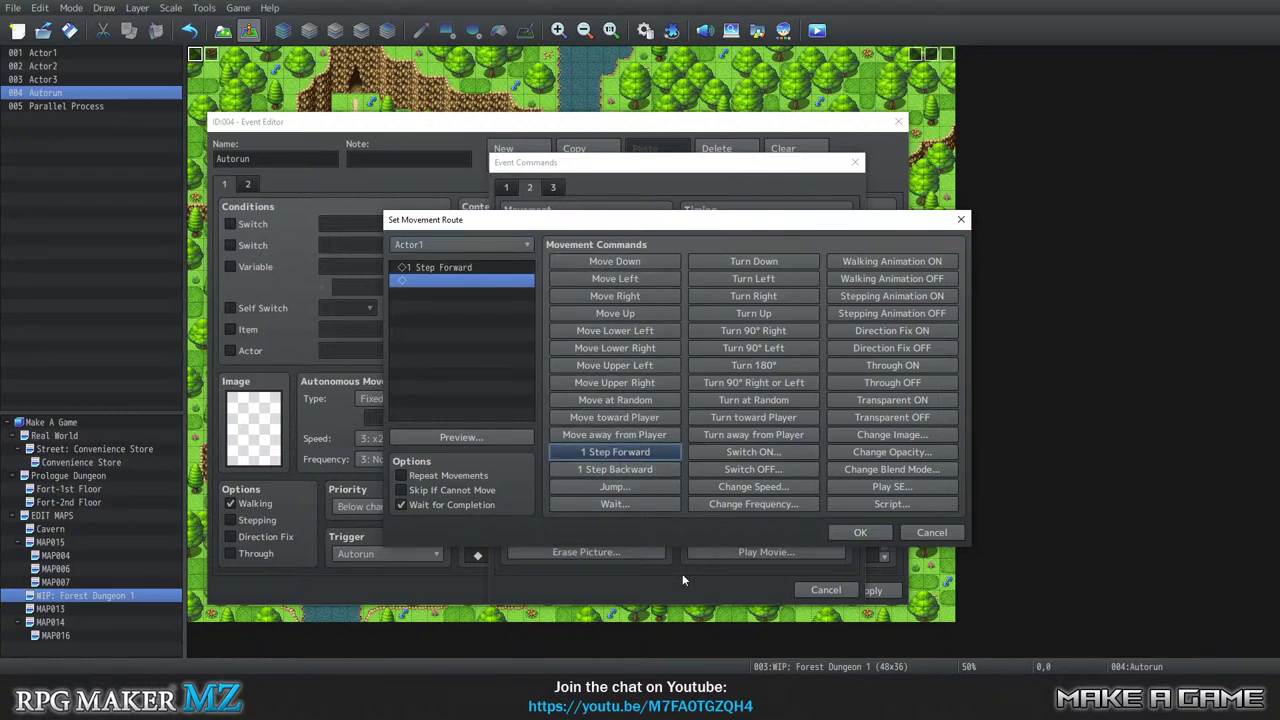
{"action": "left_click", "coordinate": [906, 433]}
{"action": "left_click", "coordinate": [640, 428]}
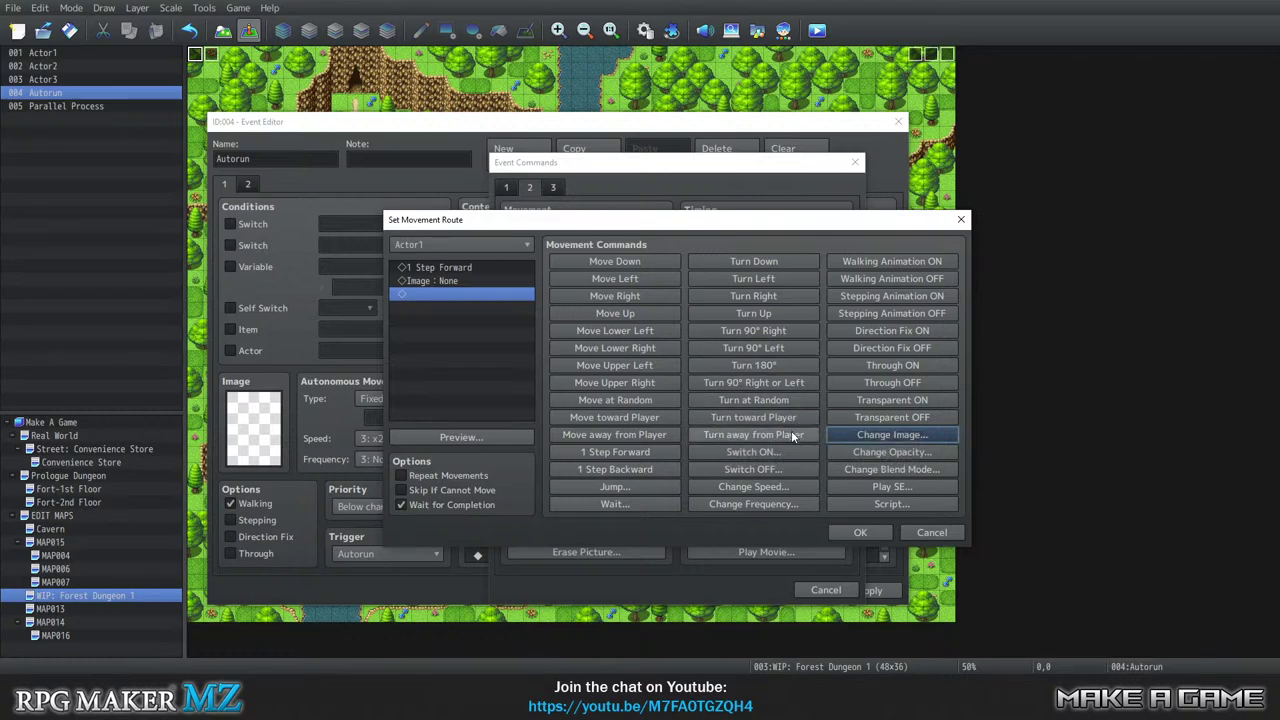
{"action": "left_click", "coordinate": [862, 530]}
Insert a Set Event Location command before Control Variables that places Actor1 at (45,0) on the current map.
{"action": "scroll", "coordinate": [730, 430], "scroll_direction": "down", "scroll_amount": 1}
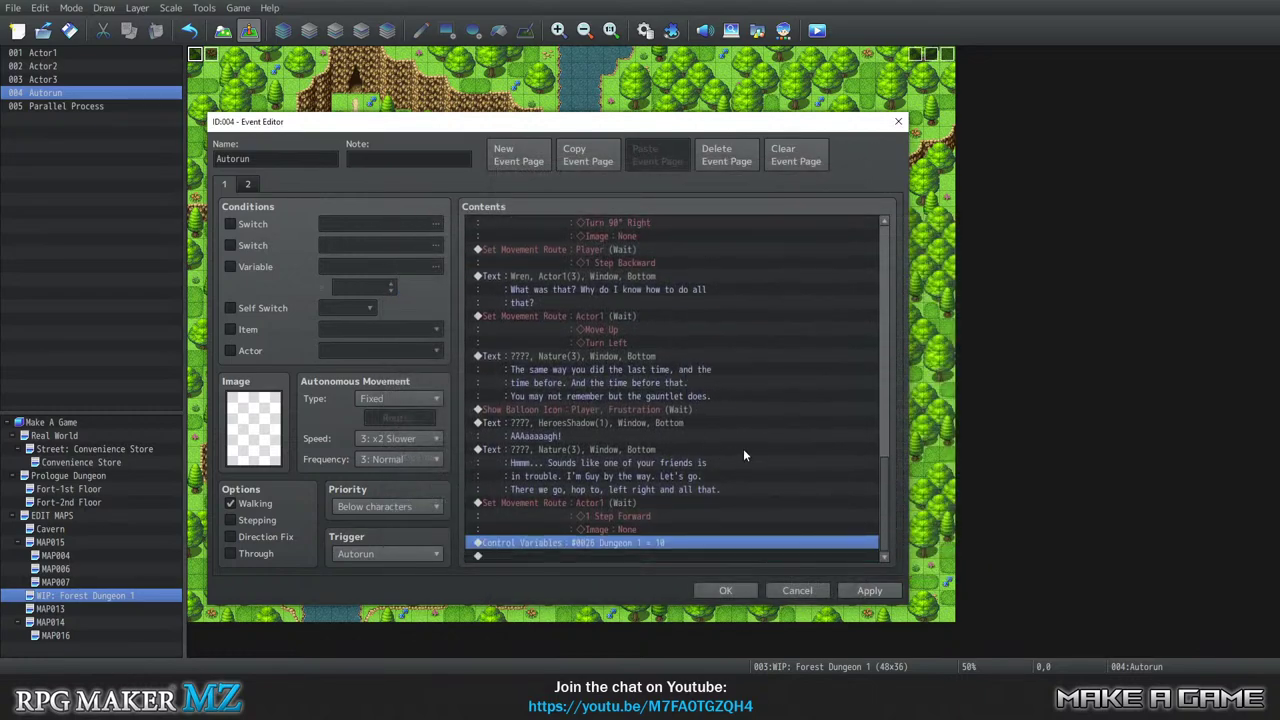
{"action": "double_click", "coordinate": [565, 553]}
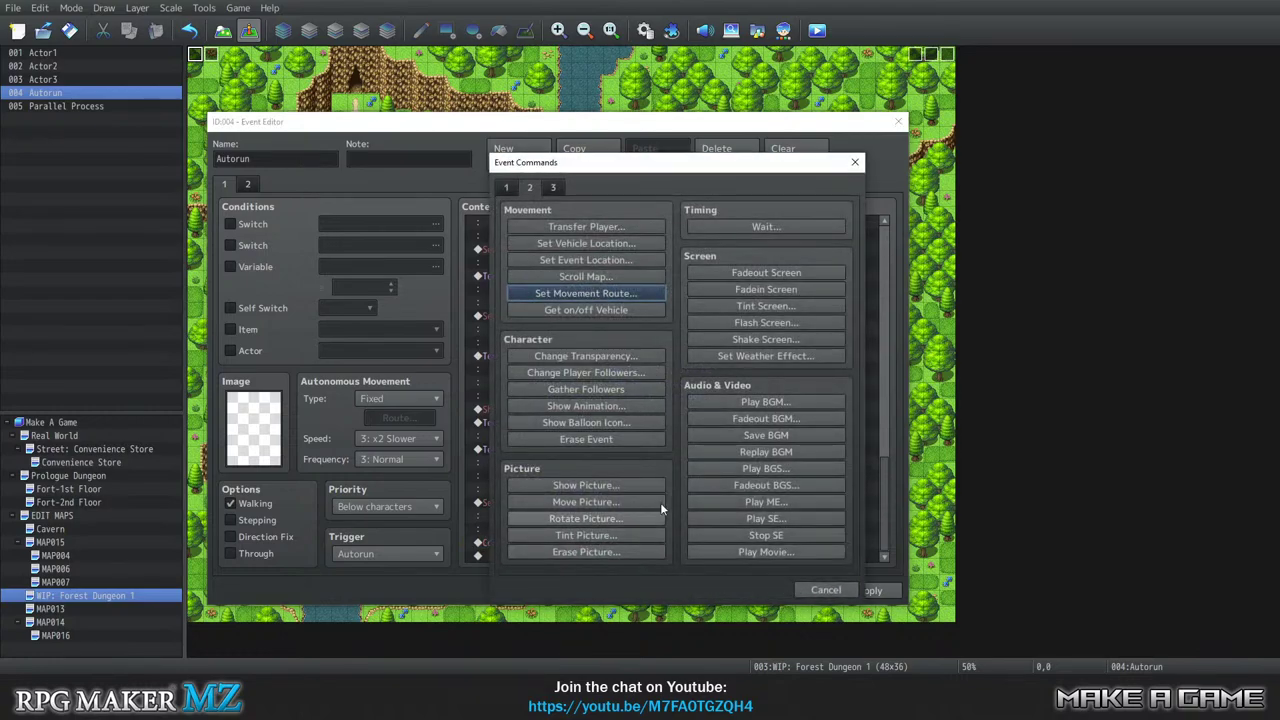
{"action": "left_click", "coordinate": [580, 256]}
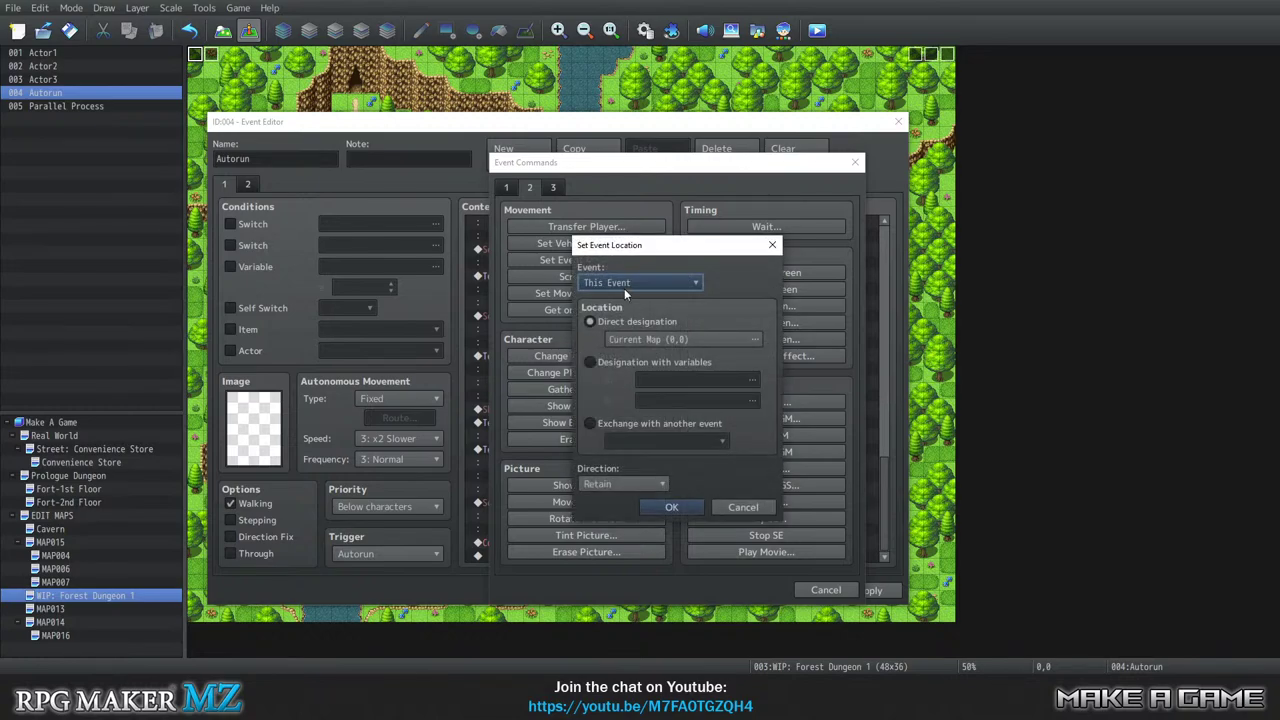
{"action": "left_click", "coordinate": [624, 284]}
{"action": "left_click", "coordinate": [619, 316]}
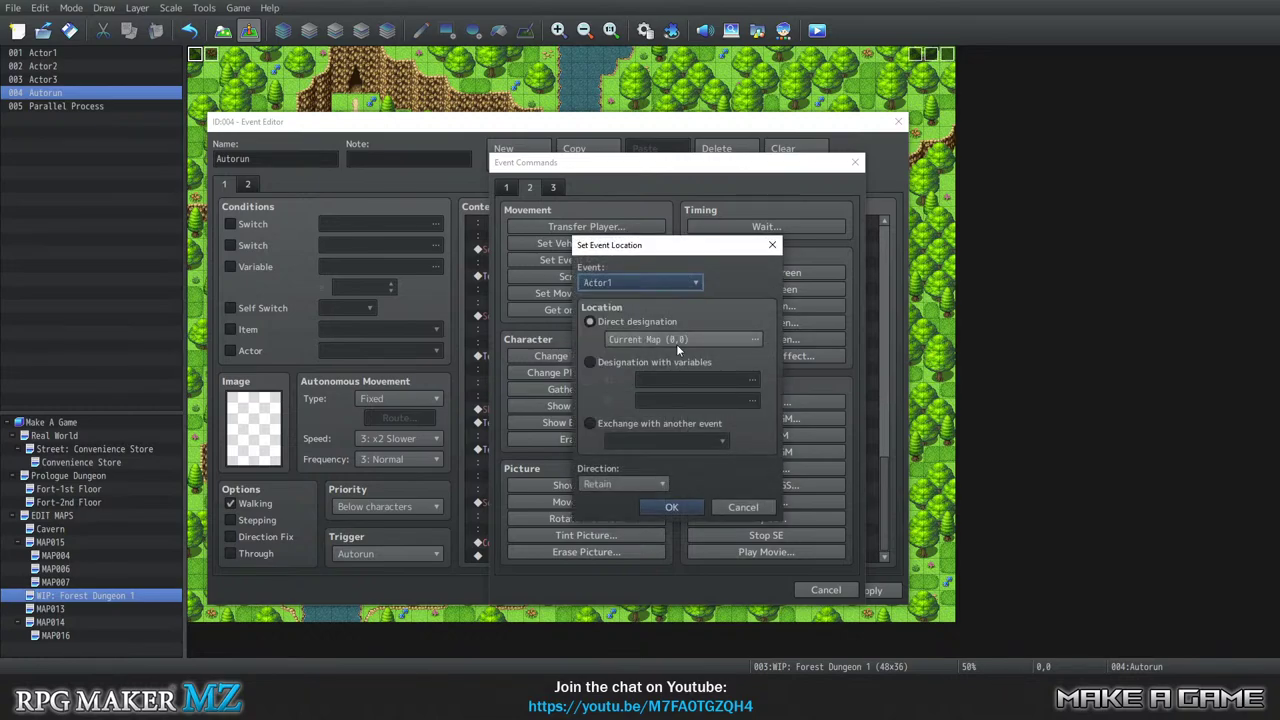
{"action": "left_click", "coordinate": [678, 340]}
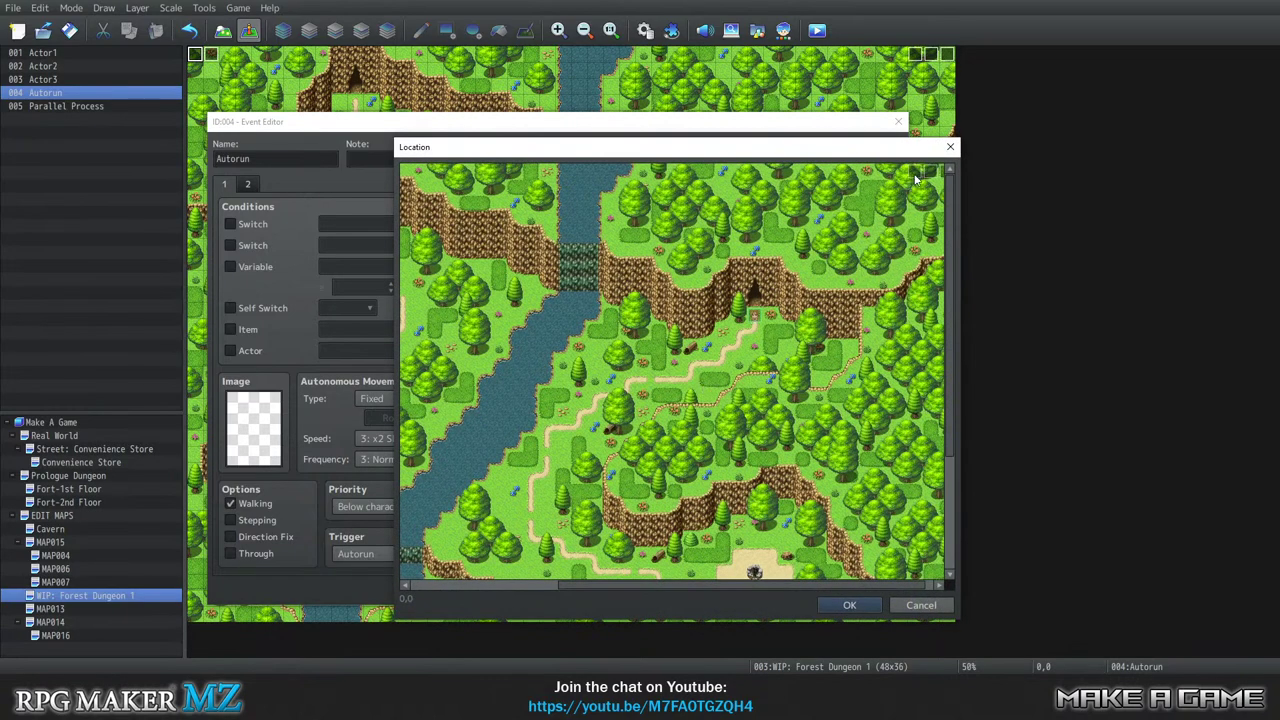
{"action": "left_click", "coordinate": [915, 176]}
{"action": "left_click", "coordinate": [846, 605]}
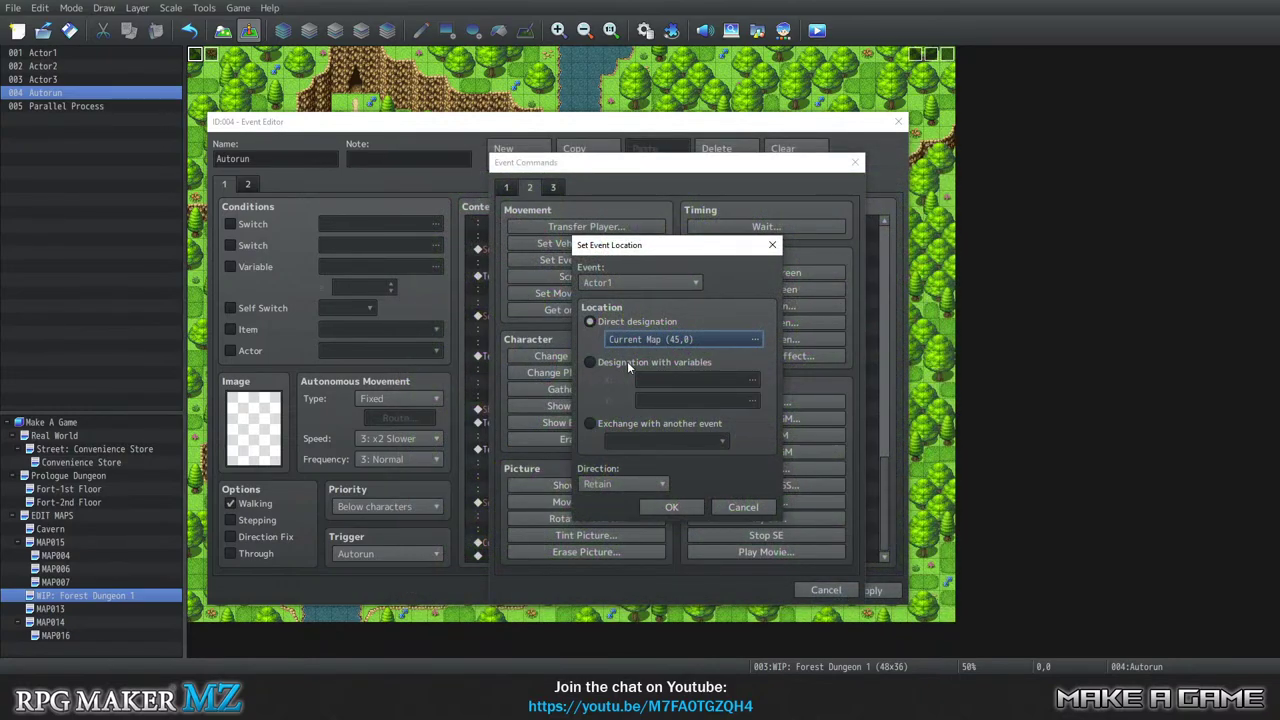
{"action": "left_click", "coordinate": [664, 505]}
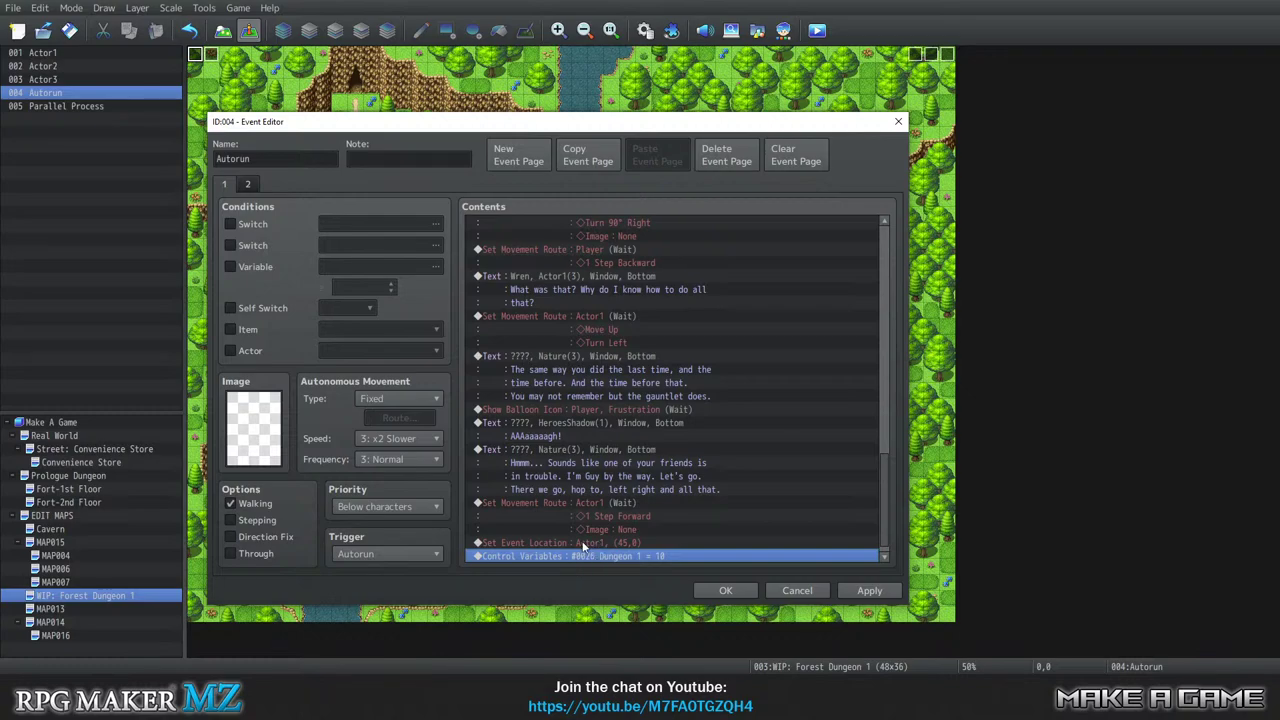
Duplicate the Set Event Location command for Actor1 and place the copy just before Control Variables.
{"action": "scroll", "coordinate": [570, 553], "scroll_direction": "down", "scroll_amount": 1}
{"action": "right_click", "coordinate": [564, 527]}
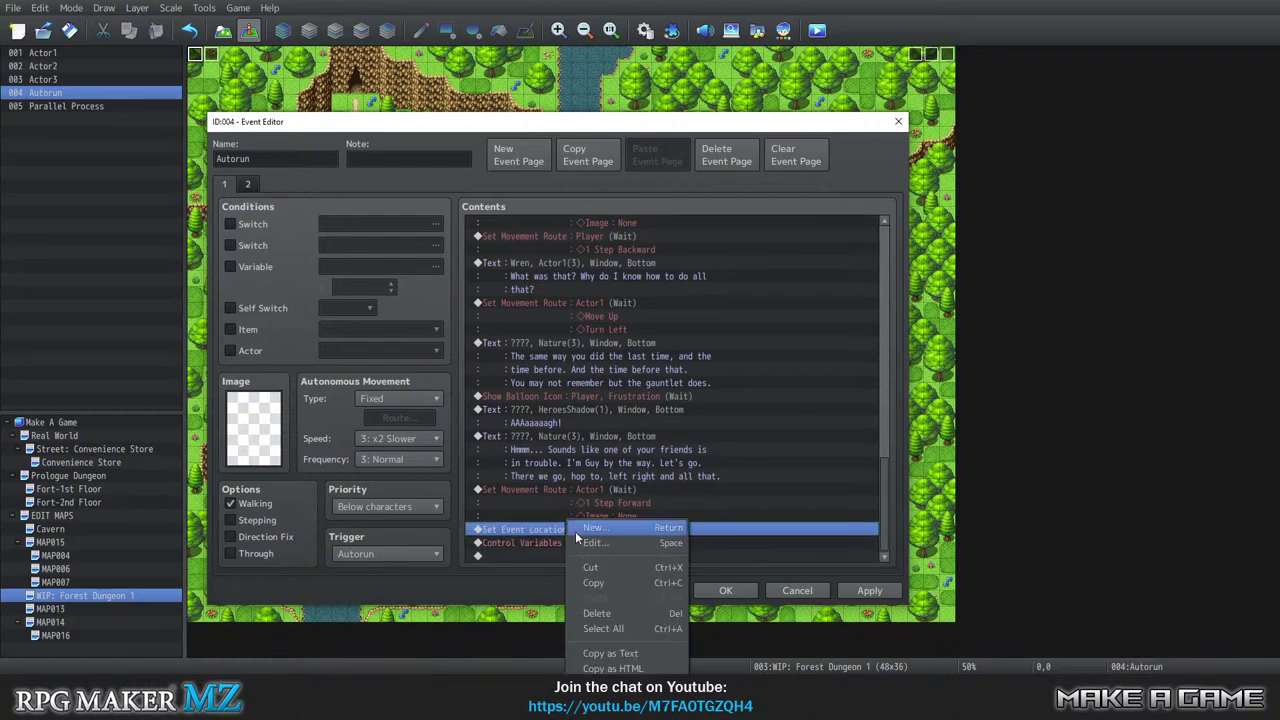
{"action": "left_click", "coordinate": [600, 583]}
{"action": "right_click", "coordinate": [550, 543]}
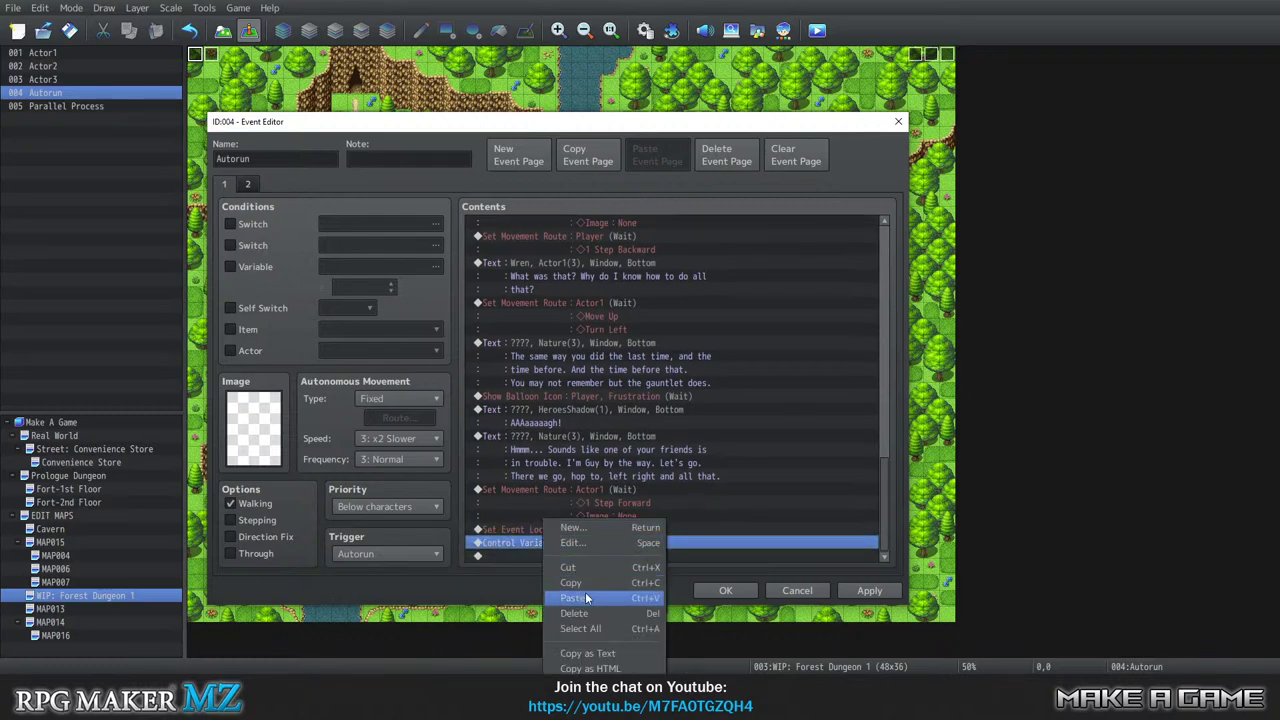
{"action": "left_click", "coordinate": [600, 588]}
{"action": "key", "text": "Insert"}
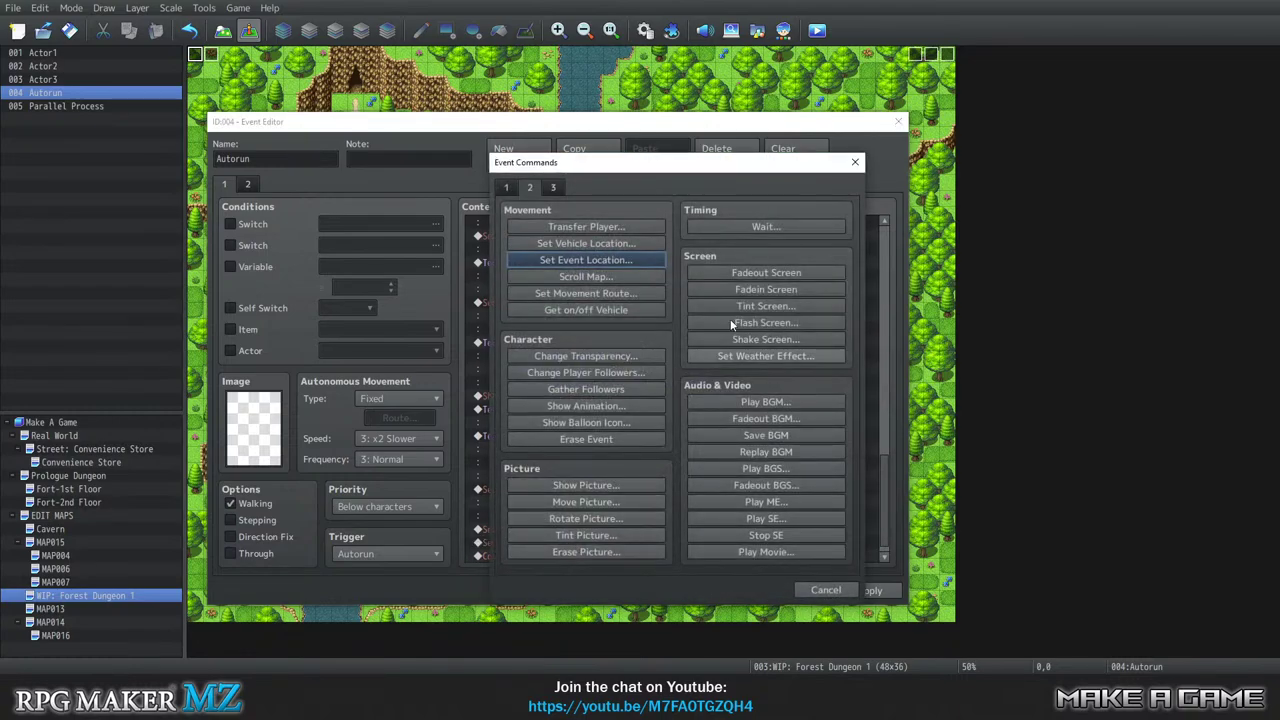
{"action": "left_click", "coordinate": [505, 187]}
{"action": "left_click", "coordinate": [530, 187]}
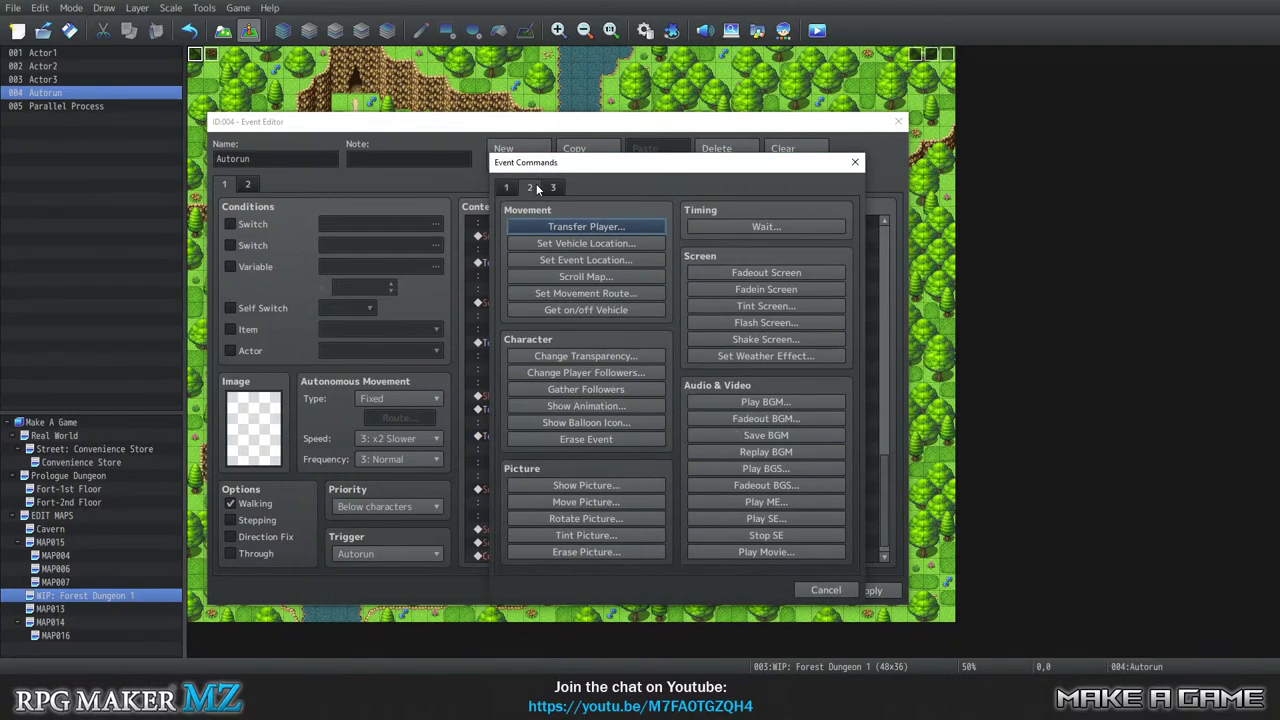
{"action": "left_click", "coordinate": [826, 591]}
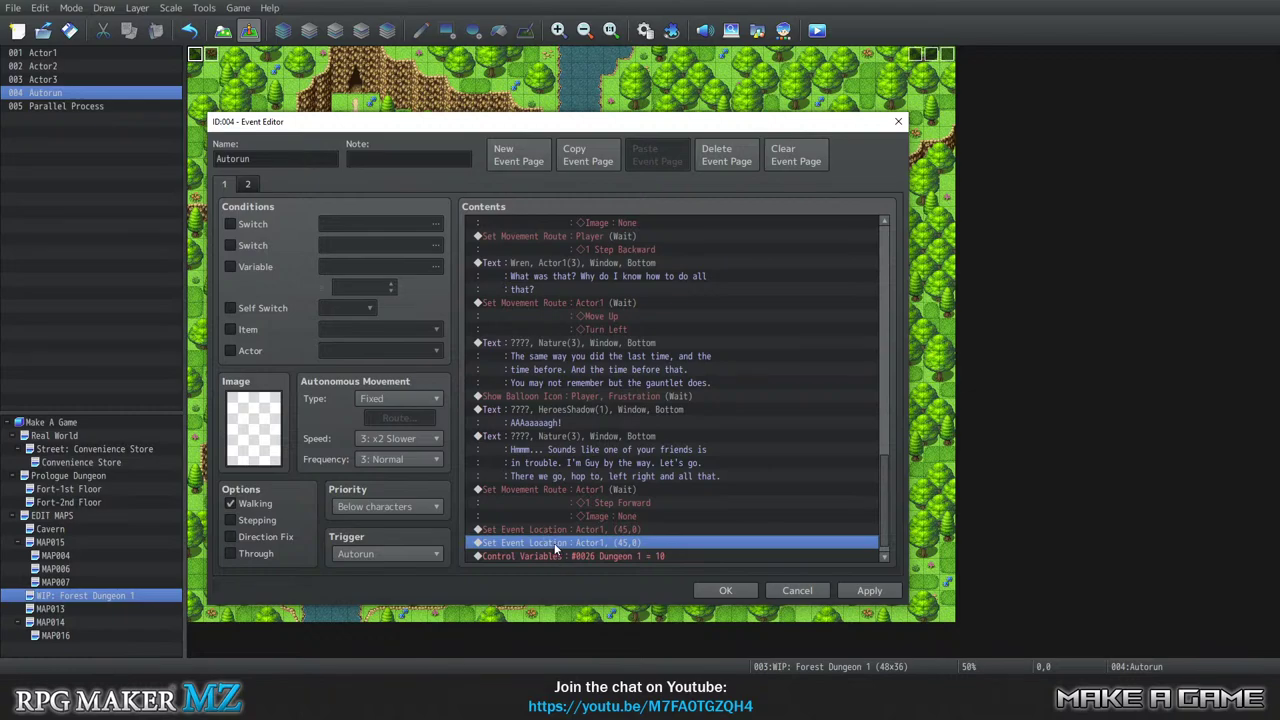
Change the copied Set Event Location to place Actor2 at (46,0) on the current map, and accept the Autorun event's changes.
{"action": "right_click", "coordinate": [556, 548]}
{"action": "left_click", "coordinate": [593, 546]}
{"action": "left_click", "coordinate": [673, 280]}
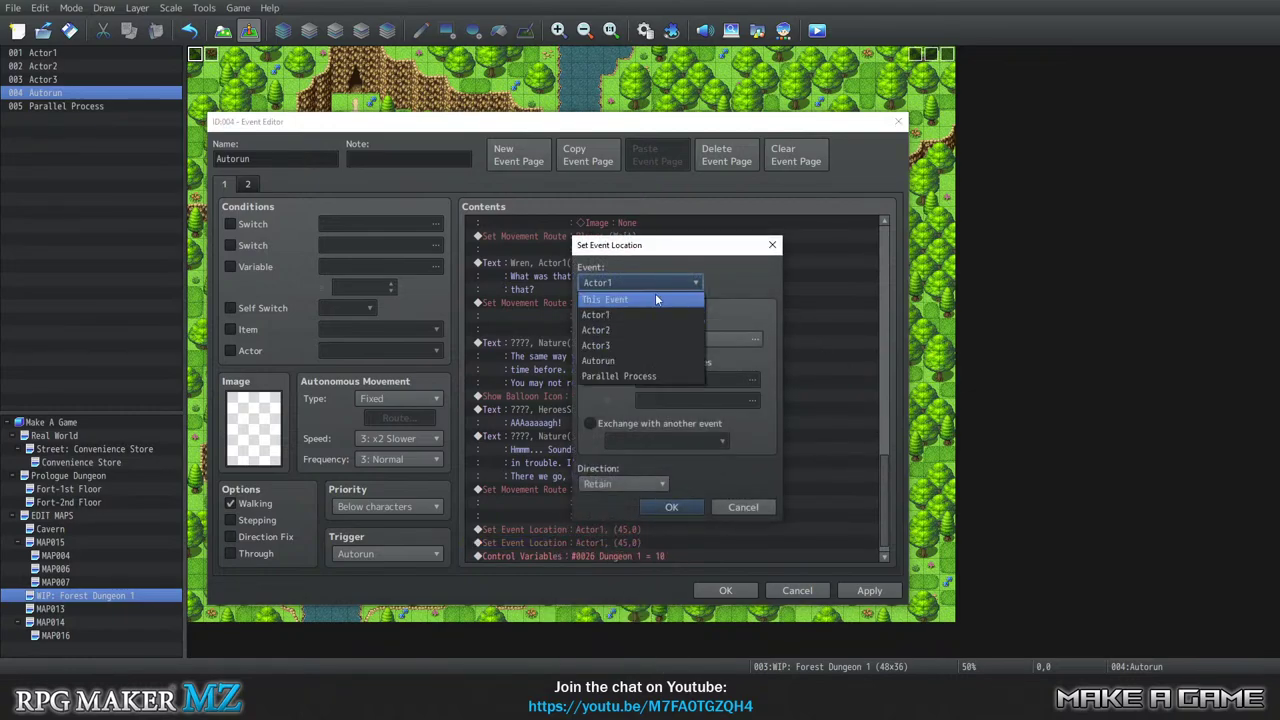
{"action": "left_click", "coordinate": [641, 329]}
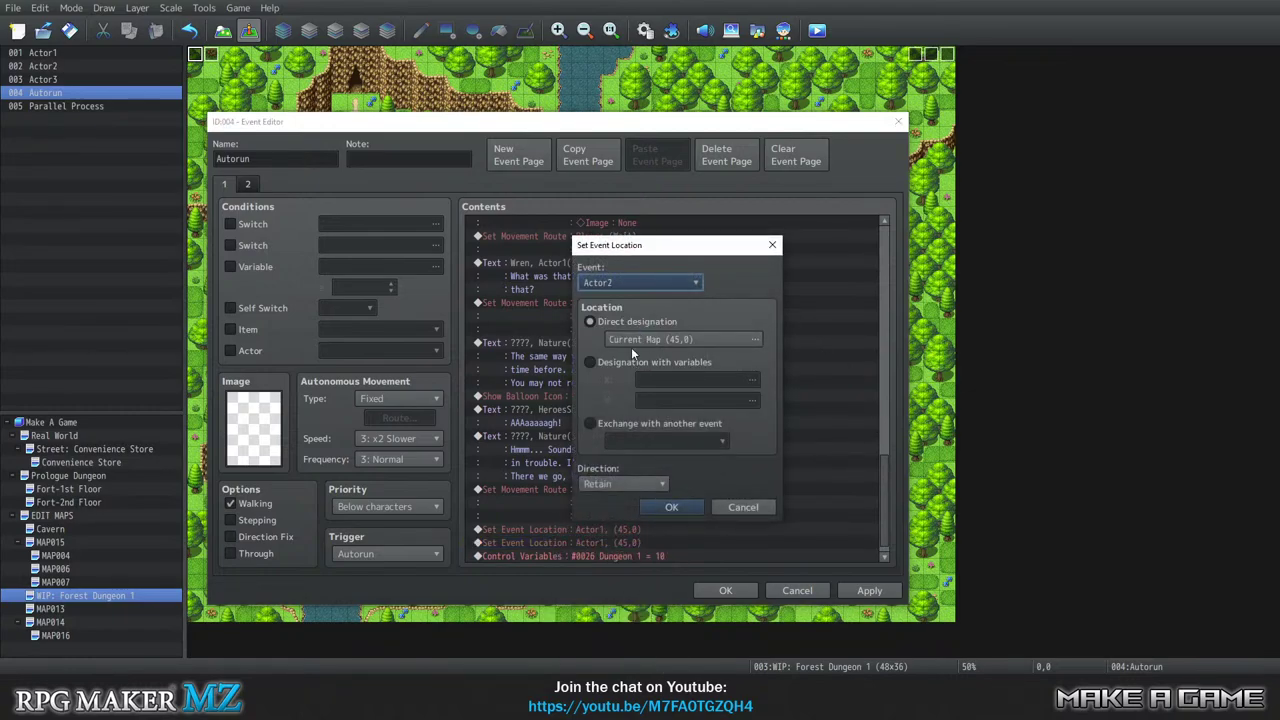
{"action": "left_click", "coordinate": [640, 340]}
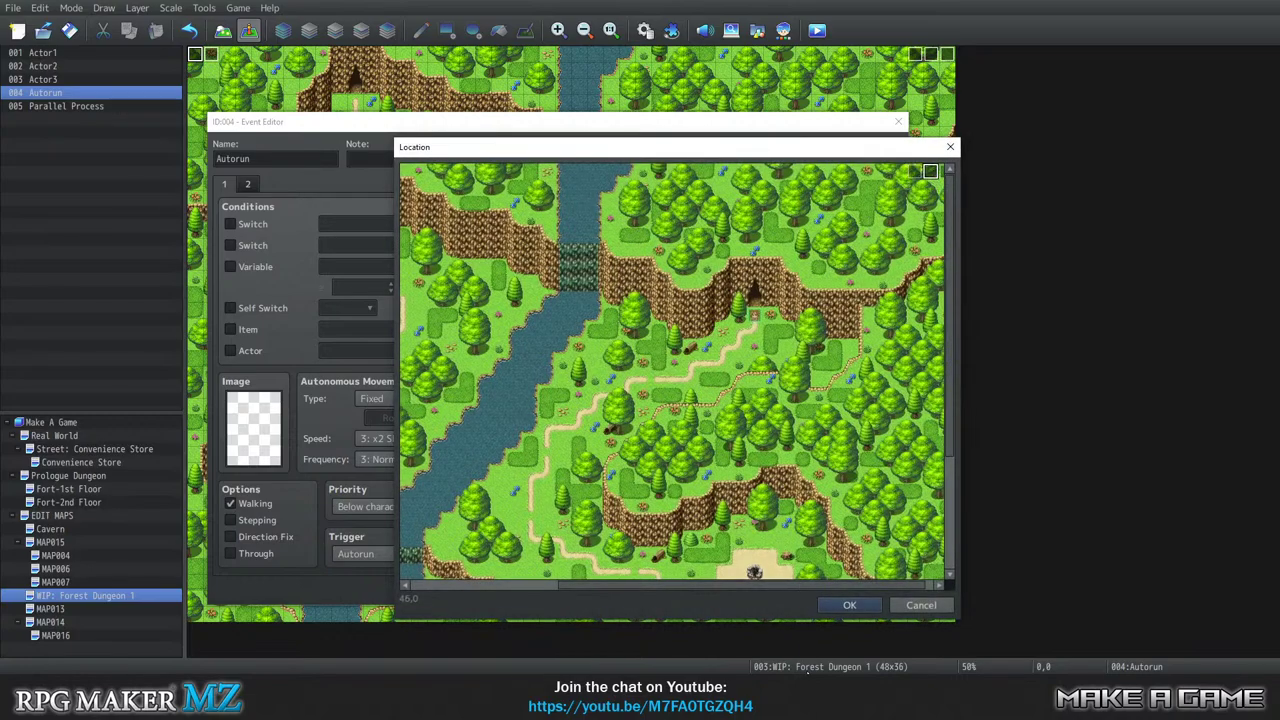
{"action": "left_click", "coordinate": [849, 605]}
{"action": "left_click", "coordinate": [672, 508]}
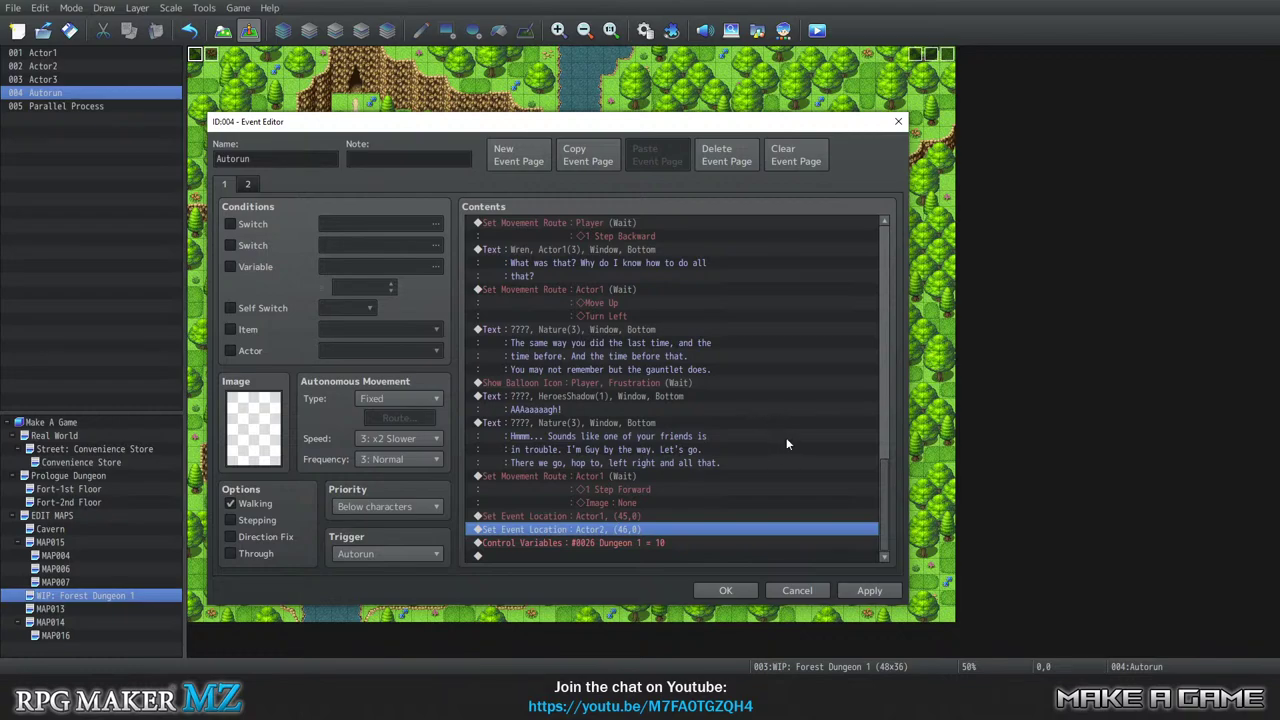
{"action": "left_click", "coordinate": [727, 590]}
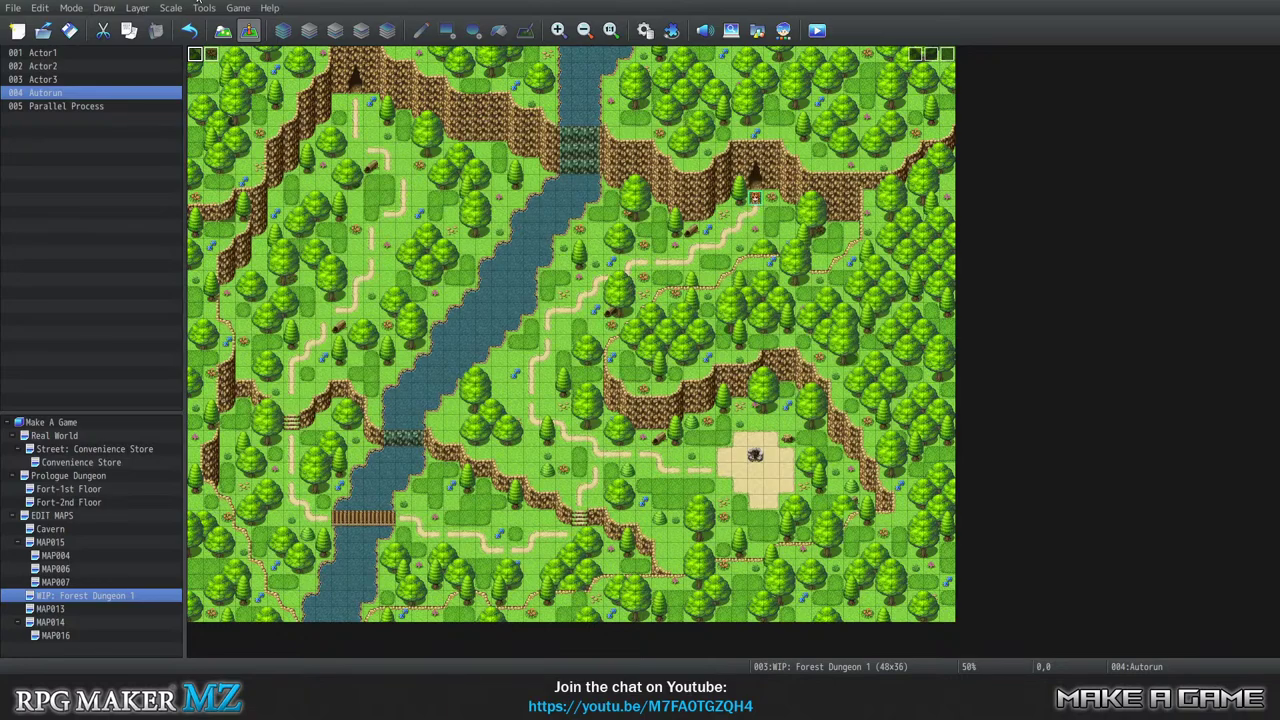
Save the changes to the game and start a new game in a playtest.
{"action": "left_click", "coordinate": [238, 9]}
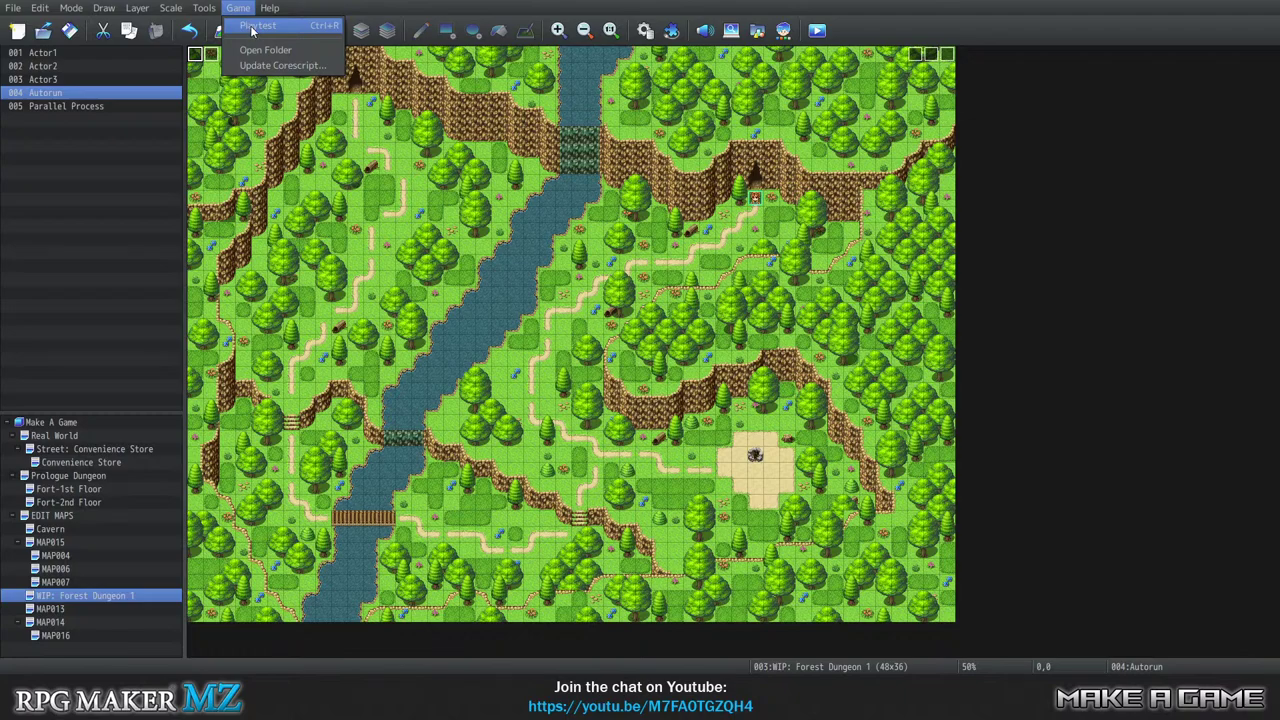
{"action": "left_click", "coordinate": [252, 27]}
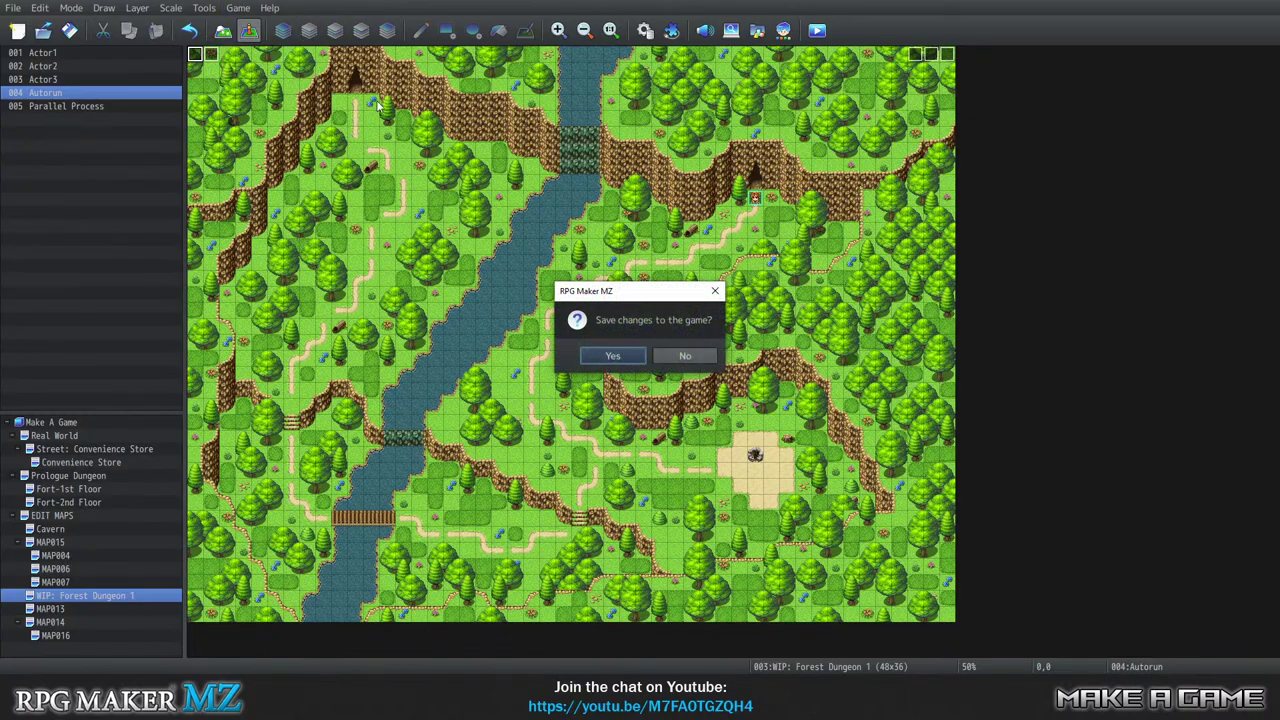
{"action": "left_click", "coordinate": [612, 357]}
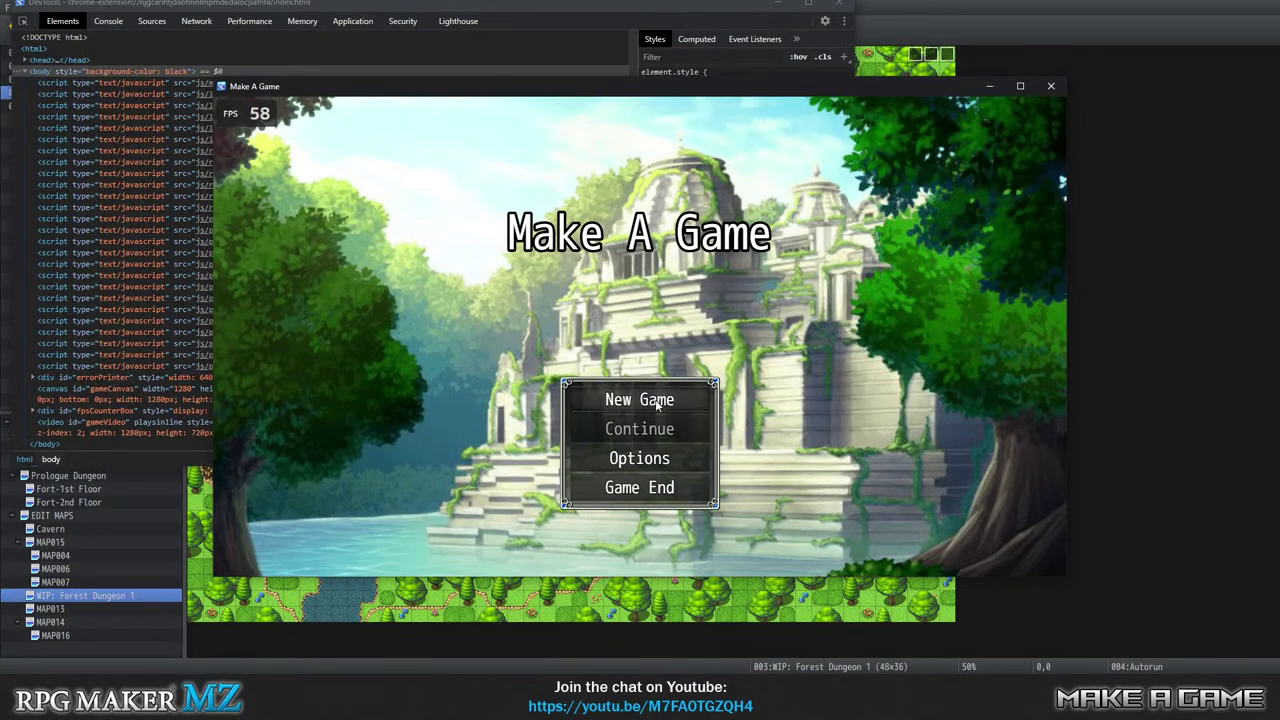
{"action": "left_click", "coordinate": [656, 400]}
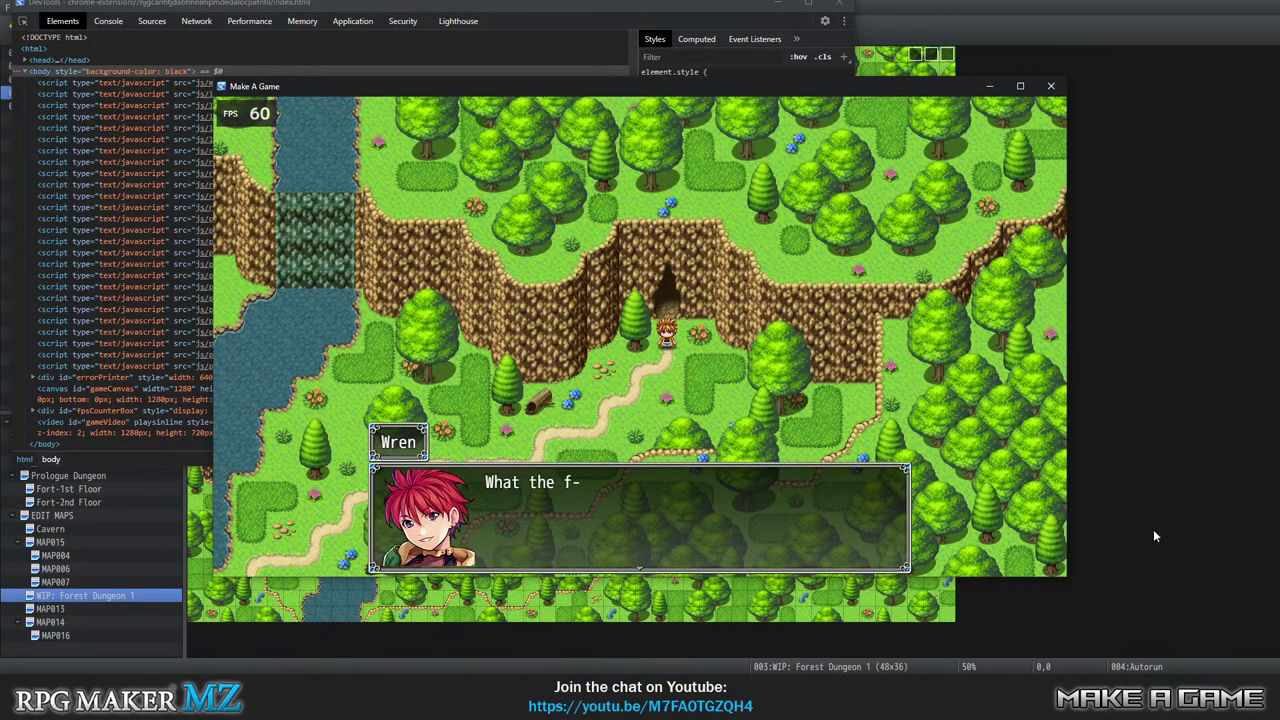
Play through the whole forest cutscene, advancing every message until the fox disappears and control returns to the player.
{"action": "key", "text": "Return"}
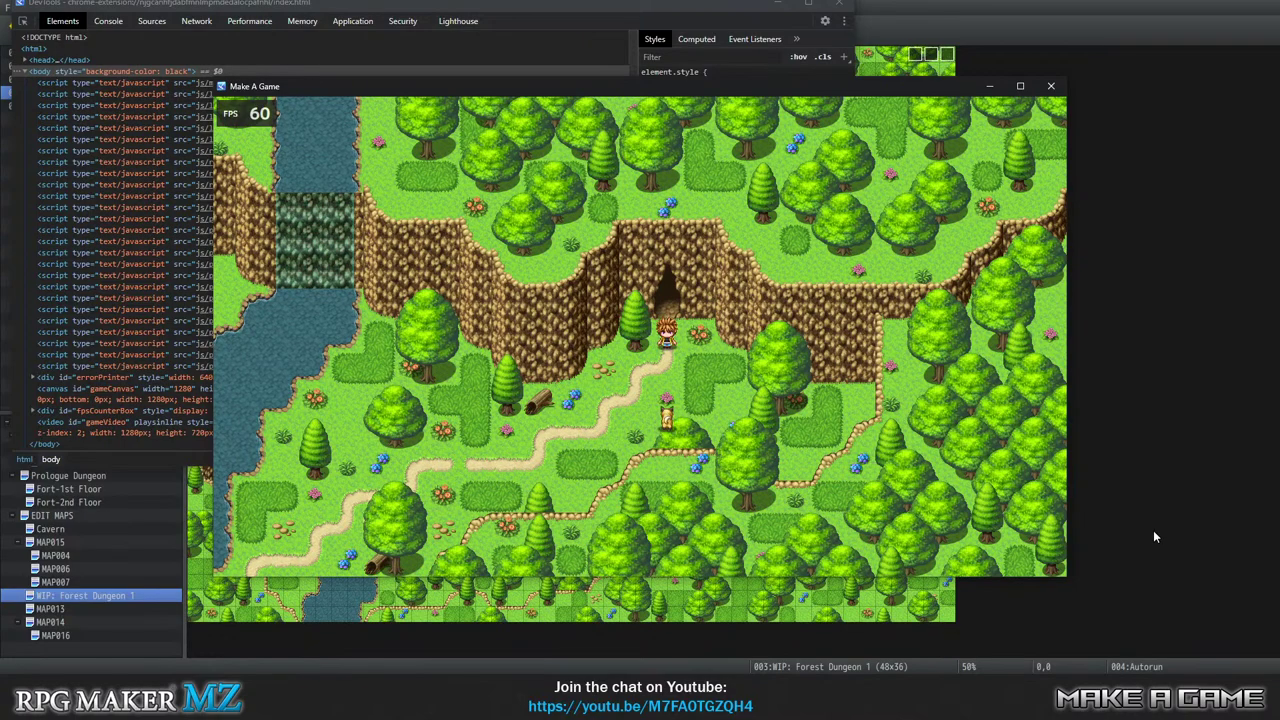
{"action": "key", "text": "Return"}
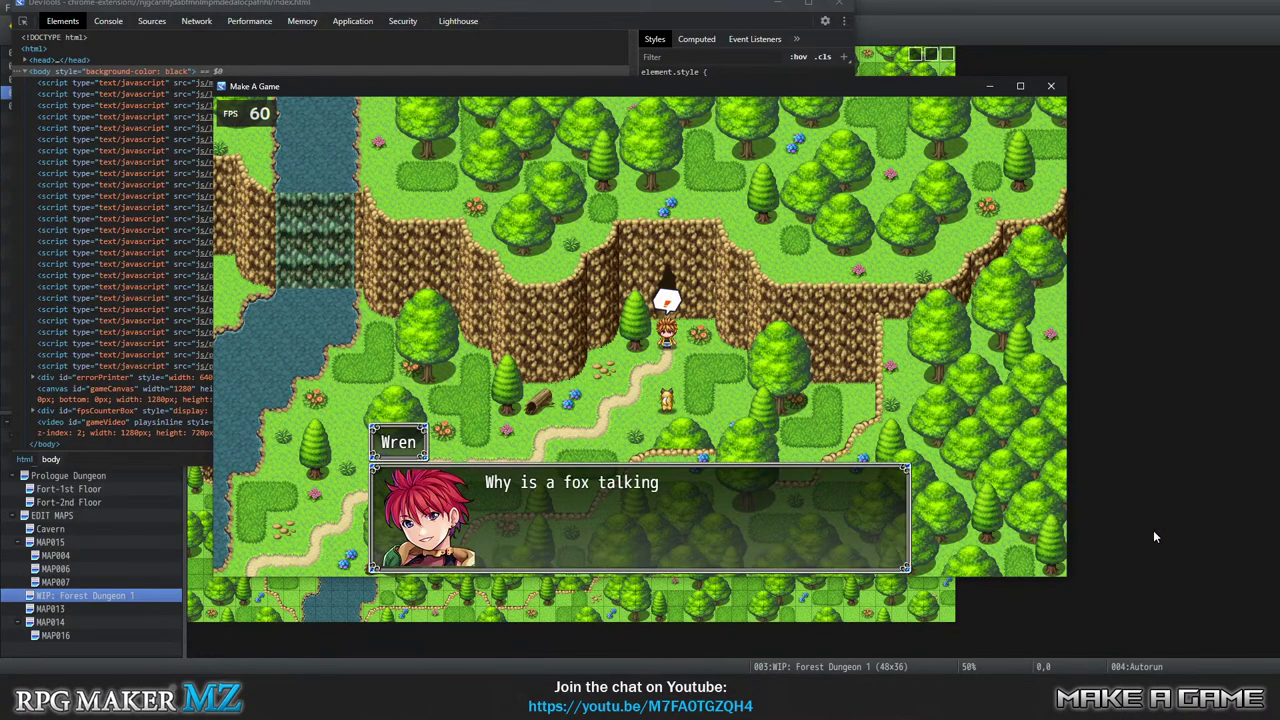
{"action": "key", "text": "Return"}
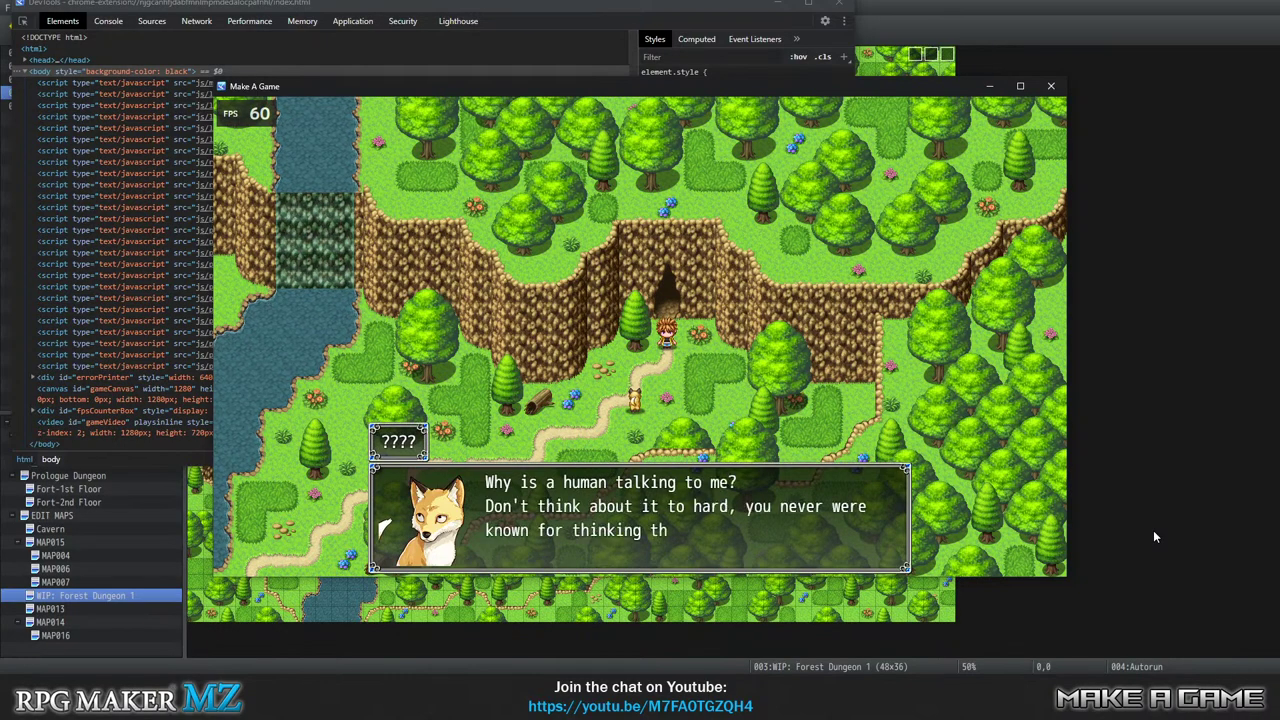
{"action": "key", "text": "Return"}
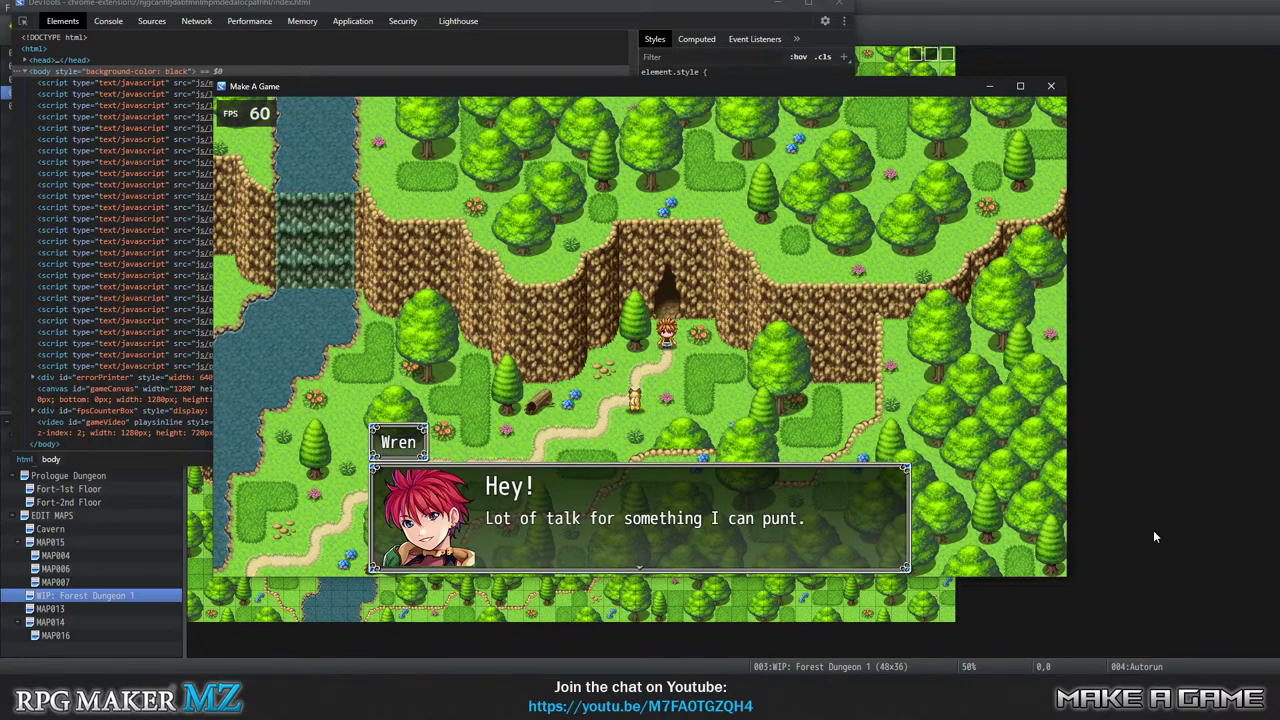
{"action": "key", "text": "Return"}
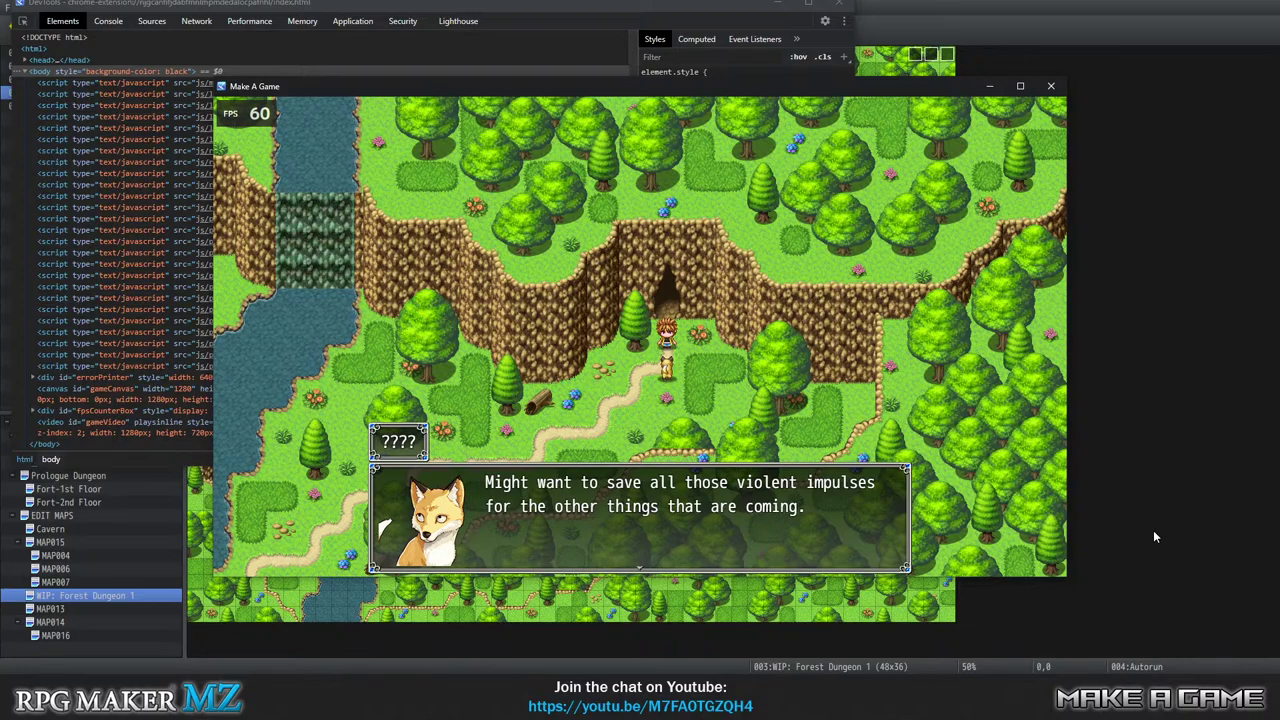
{"action": "key", "text": "Return"}
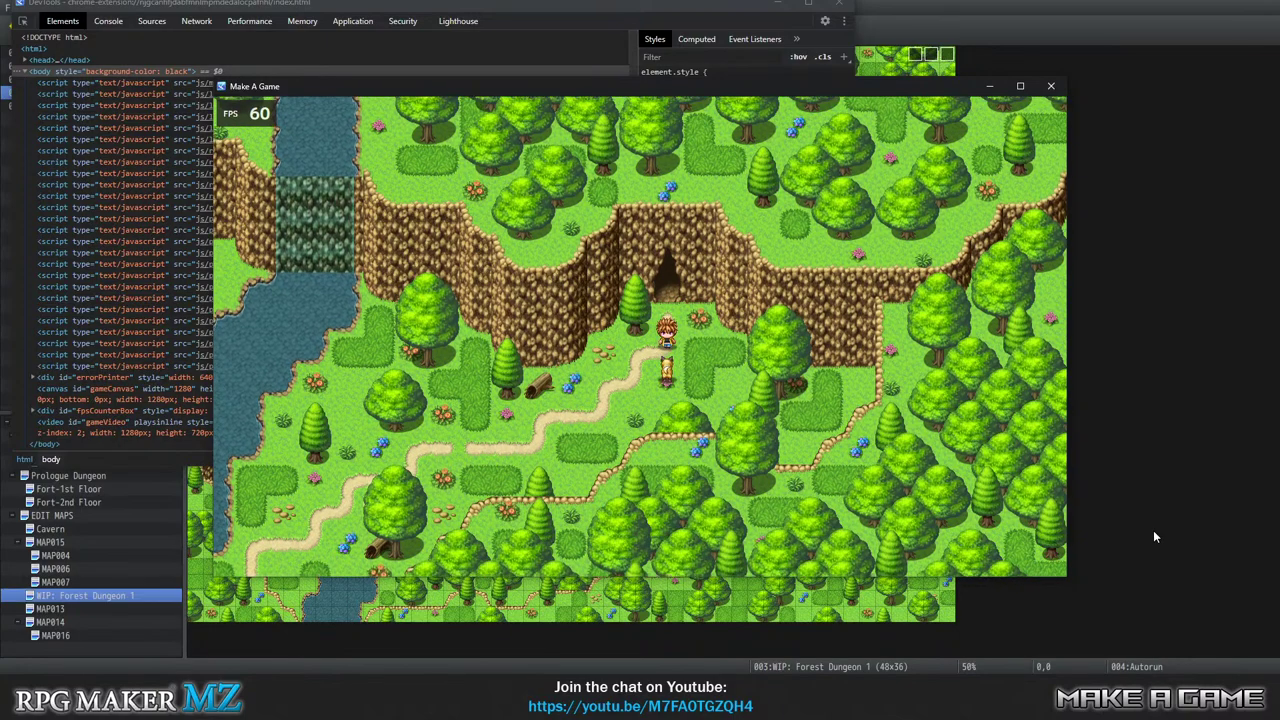
{"action": "key", "text": "Return"}
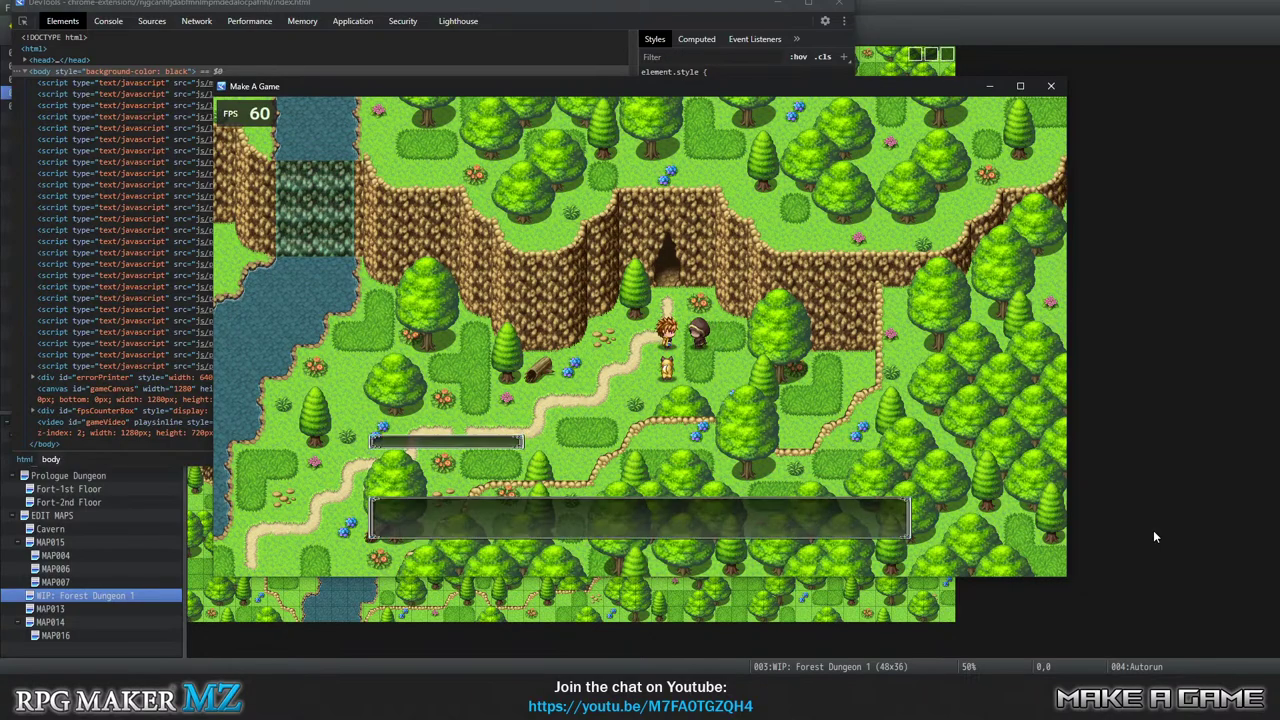
{"action": "key", "text": "Return"}
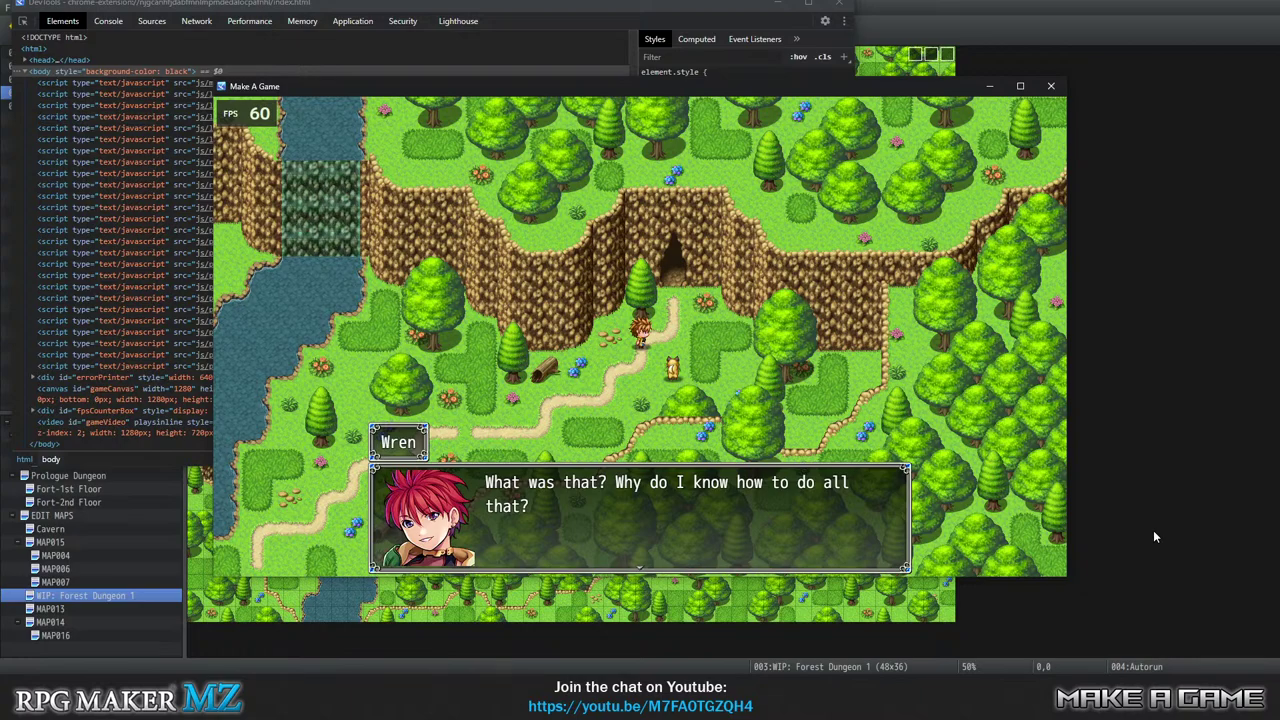
{"action": "key", "text": "Return"}
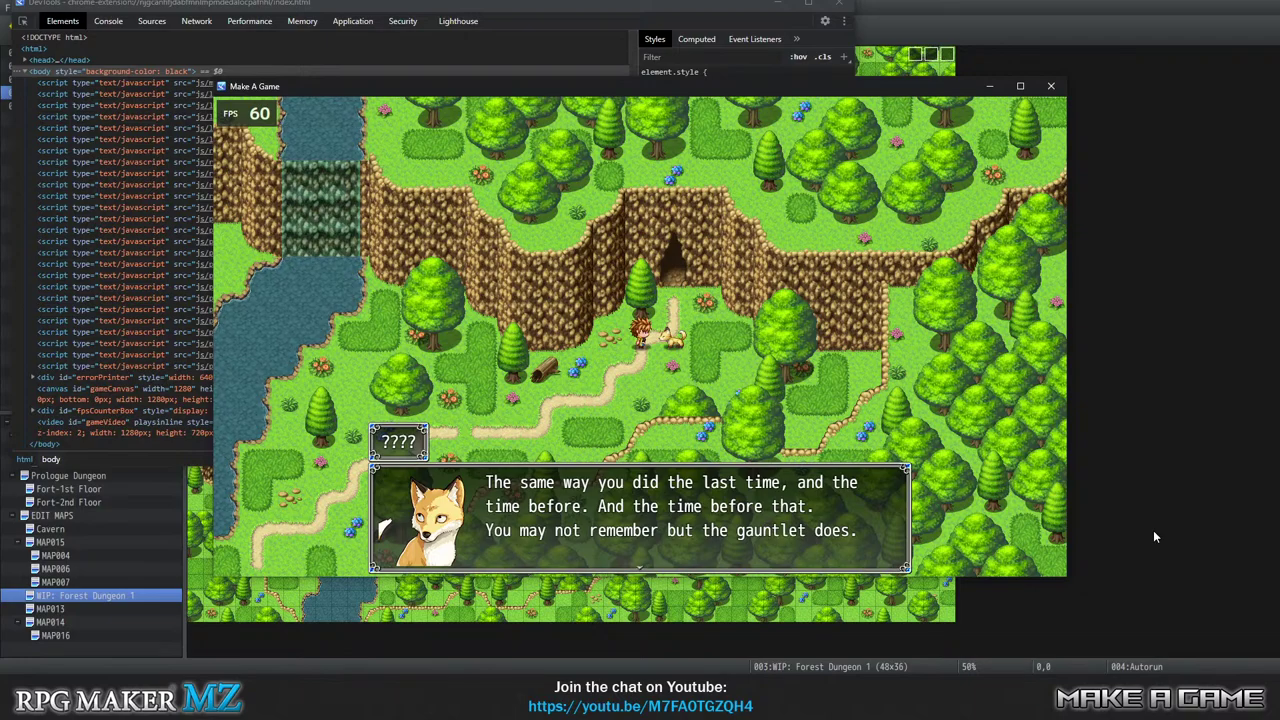
{"action": "key", "text": "Return"}
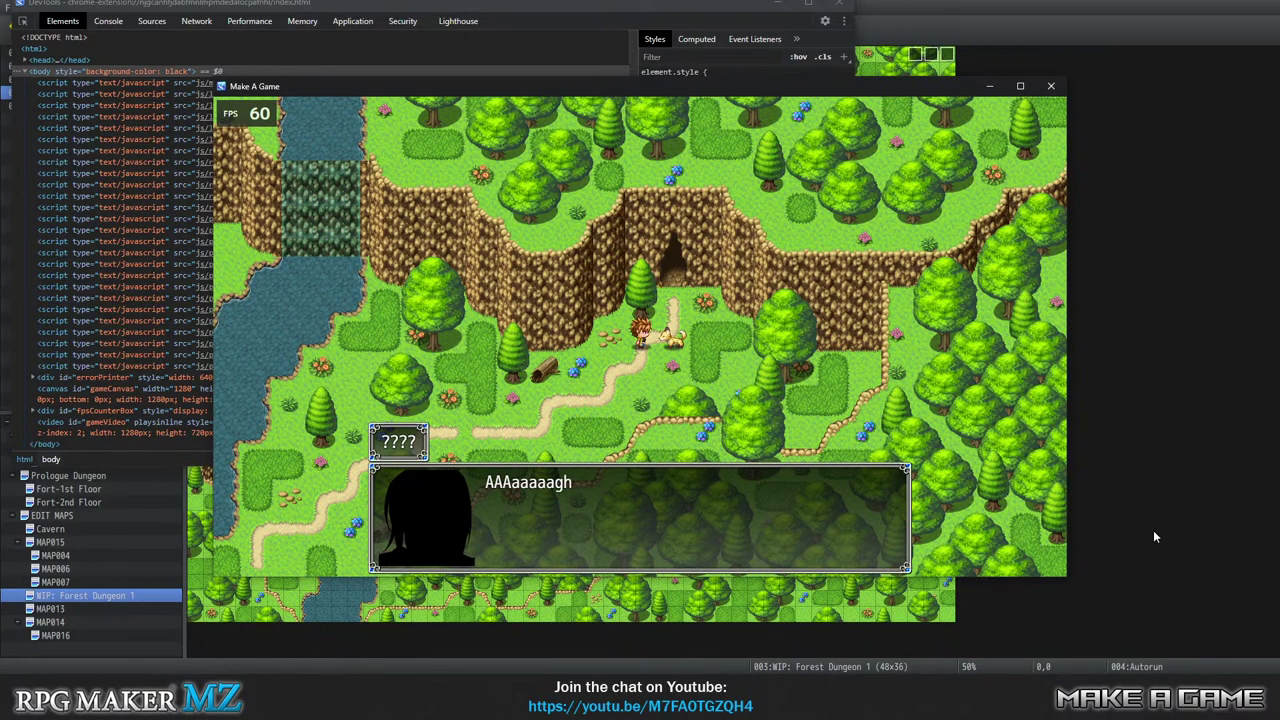
{"action": "key", "text": "Return"}
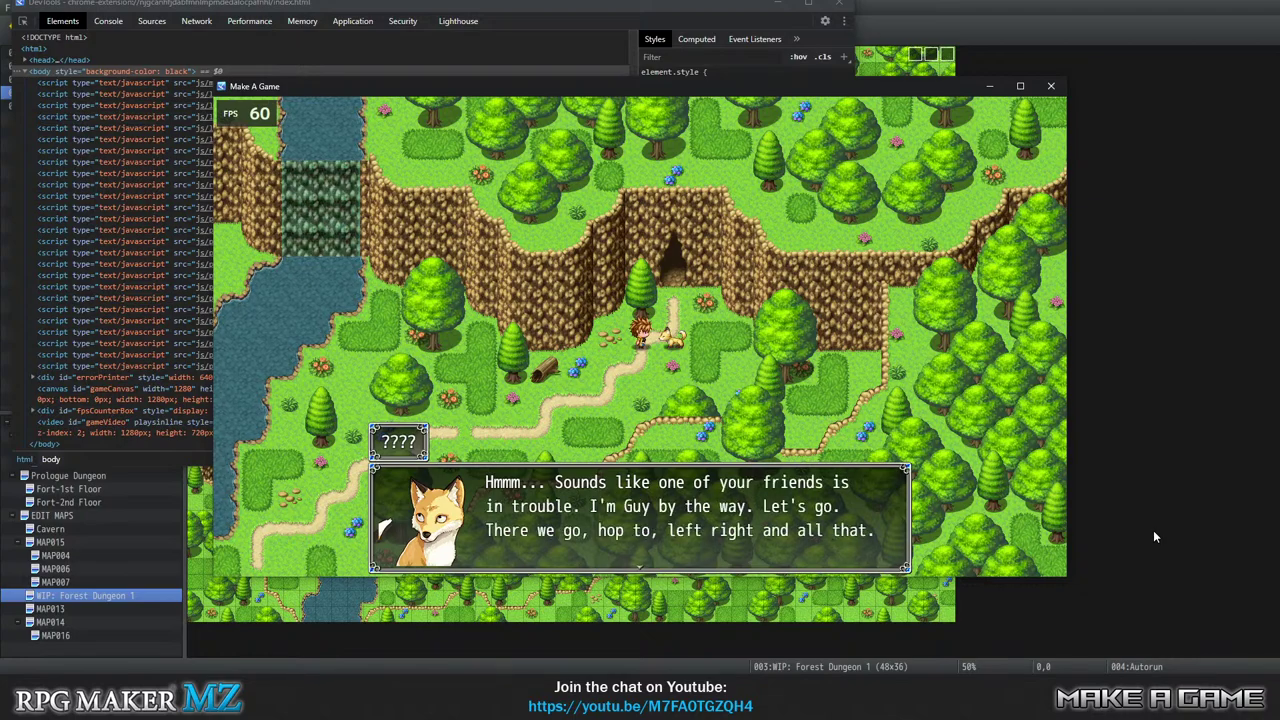
{"action": "key", "text": "Return"}
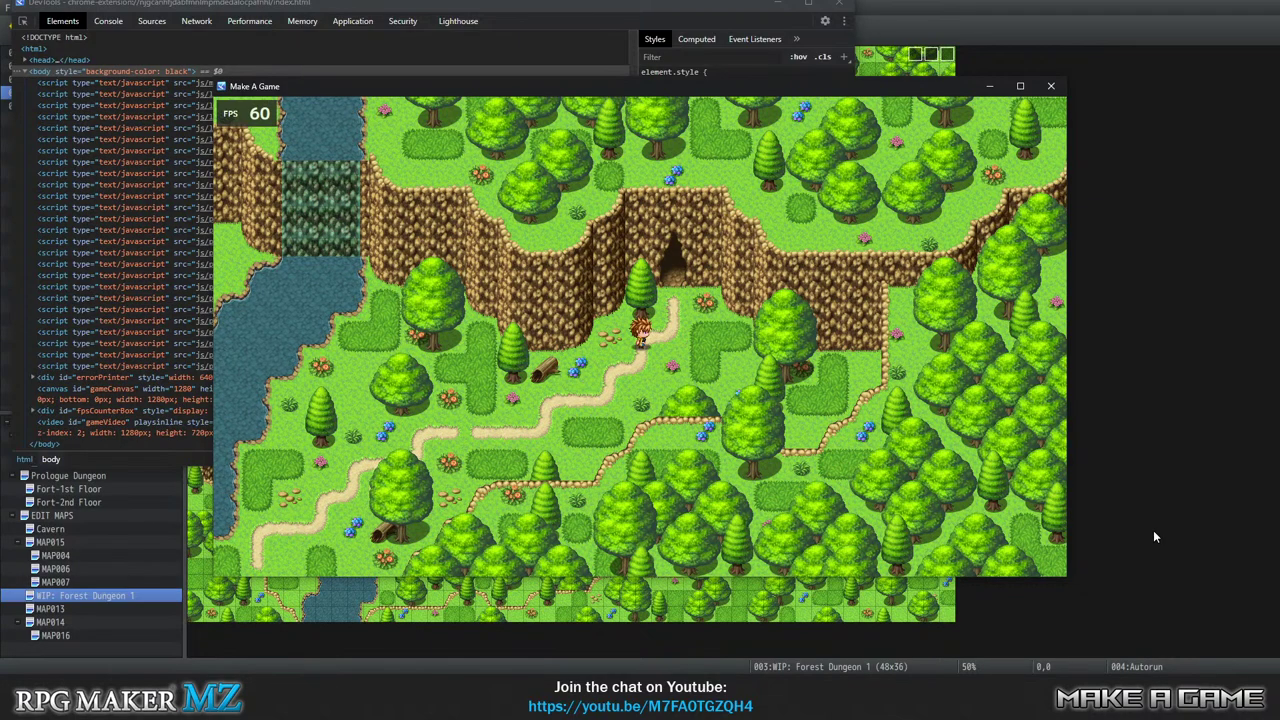
Walk the player around the forest map between the cave, the path and the sandy clearing, and end the playtest.
{"action": "key", "text": "Down"}
{"action": "key", "text": "Left"}
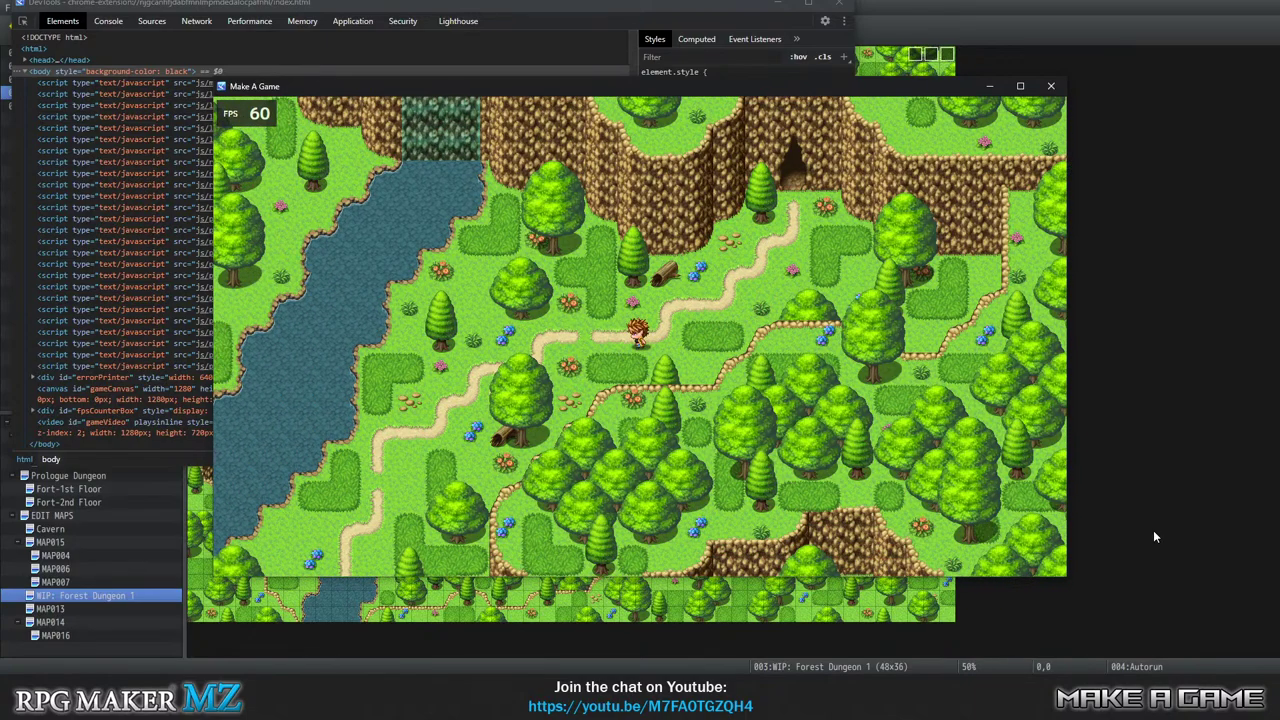
{"action": "key", "text": "Right"}
{"action": "key", "text": "Up"}
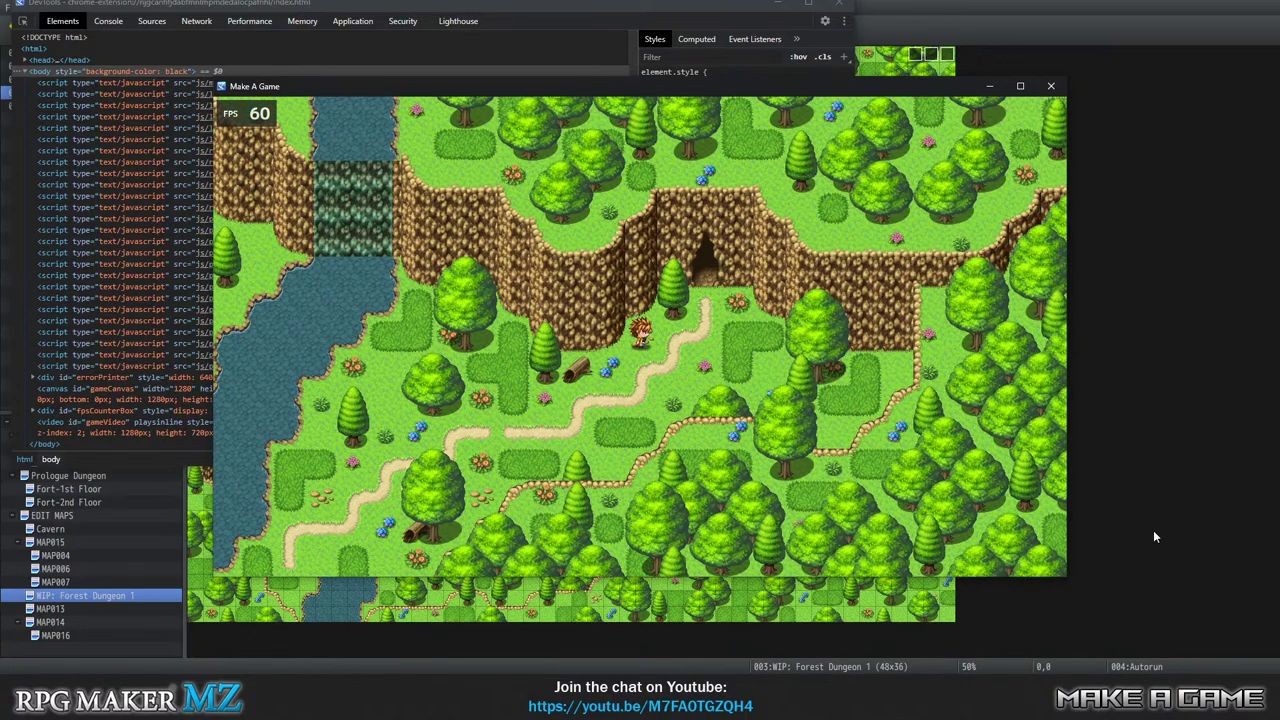
{"action": "key", "text": "Down"}
{"action": "key", "text": "Left"}
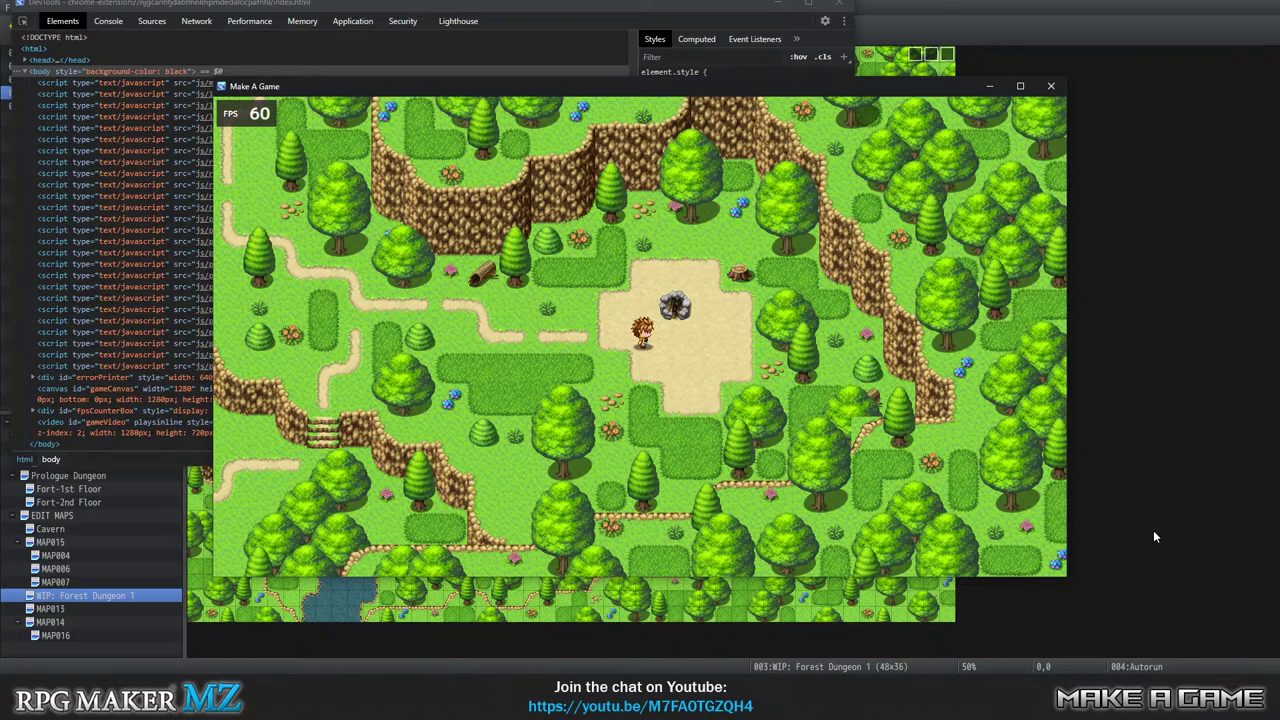
{"action": "key", "text": "Left"}
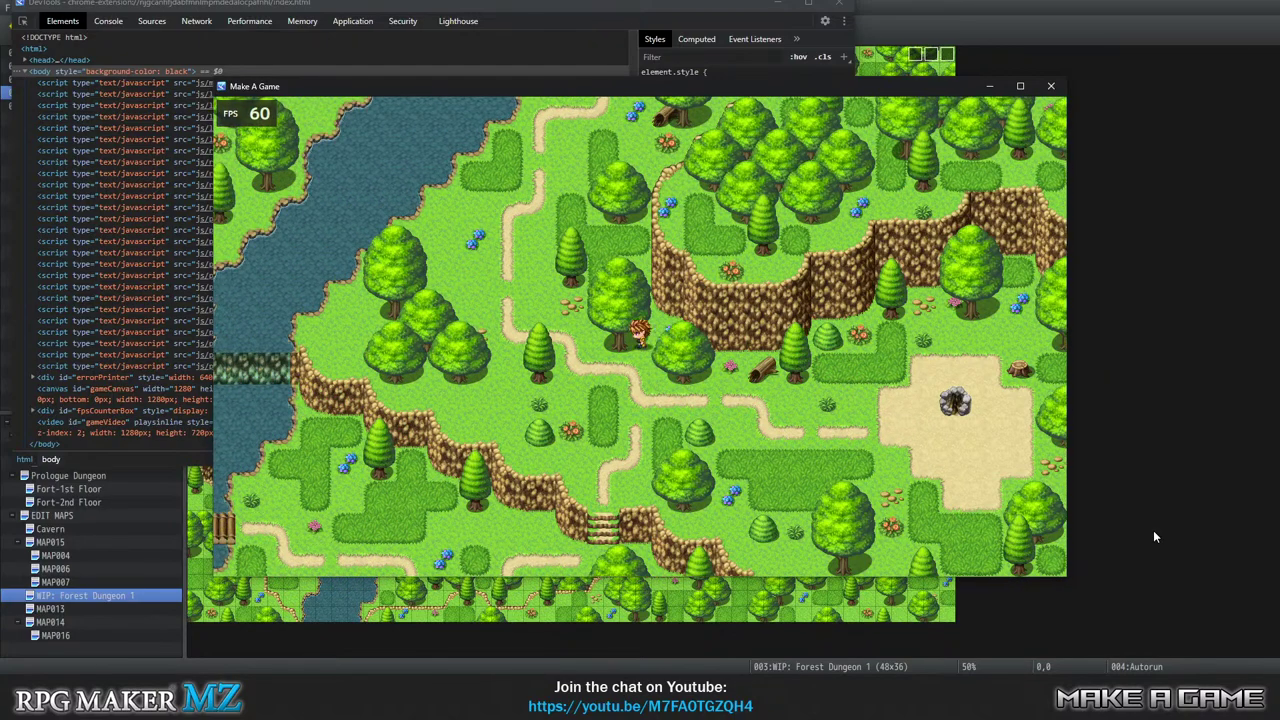
{"action": "key", "text": "Up"}
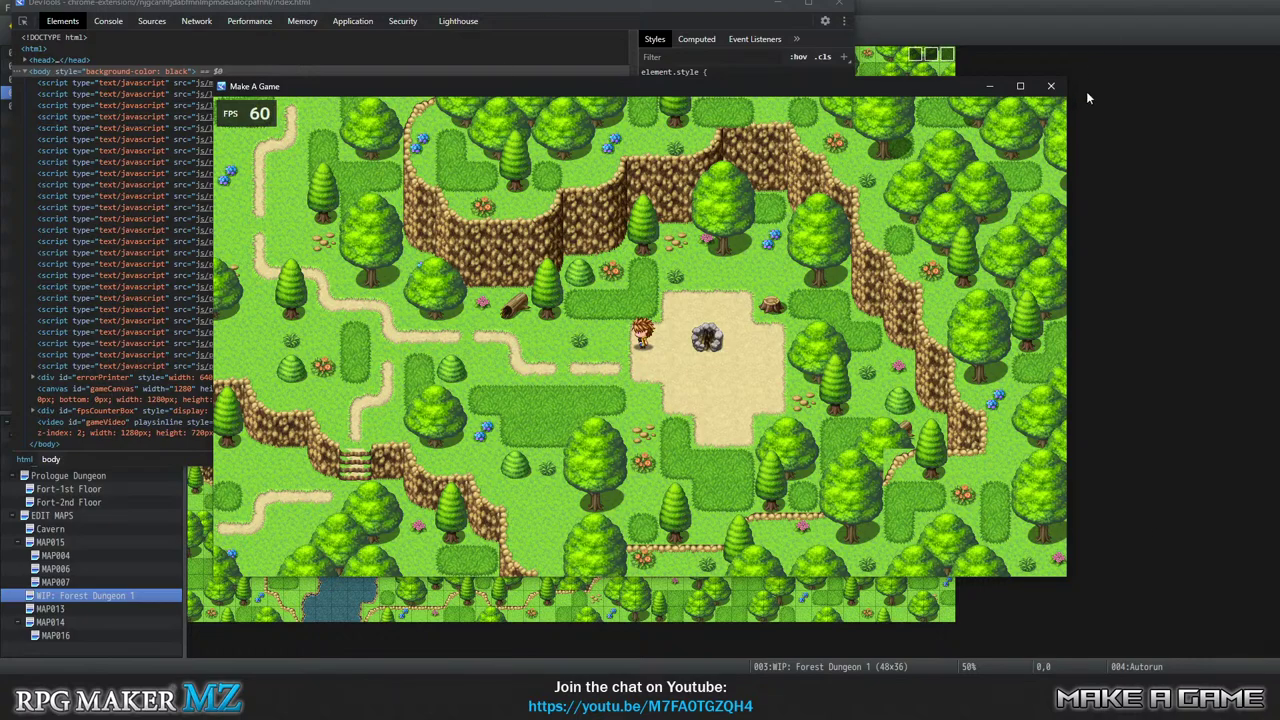
{"action": "left_click", "coordinate": [1051, 85]}
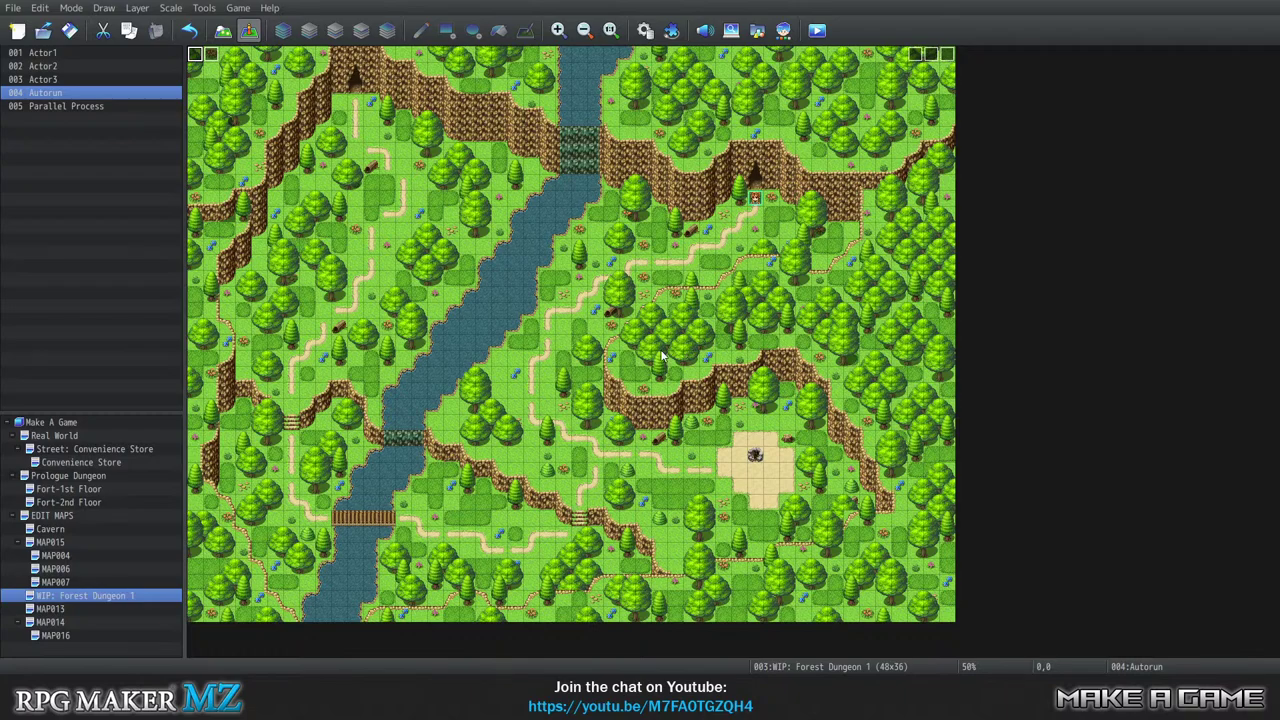
{"action": "left_click", "coordinate": [755, 442]}
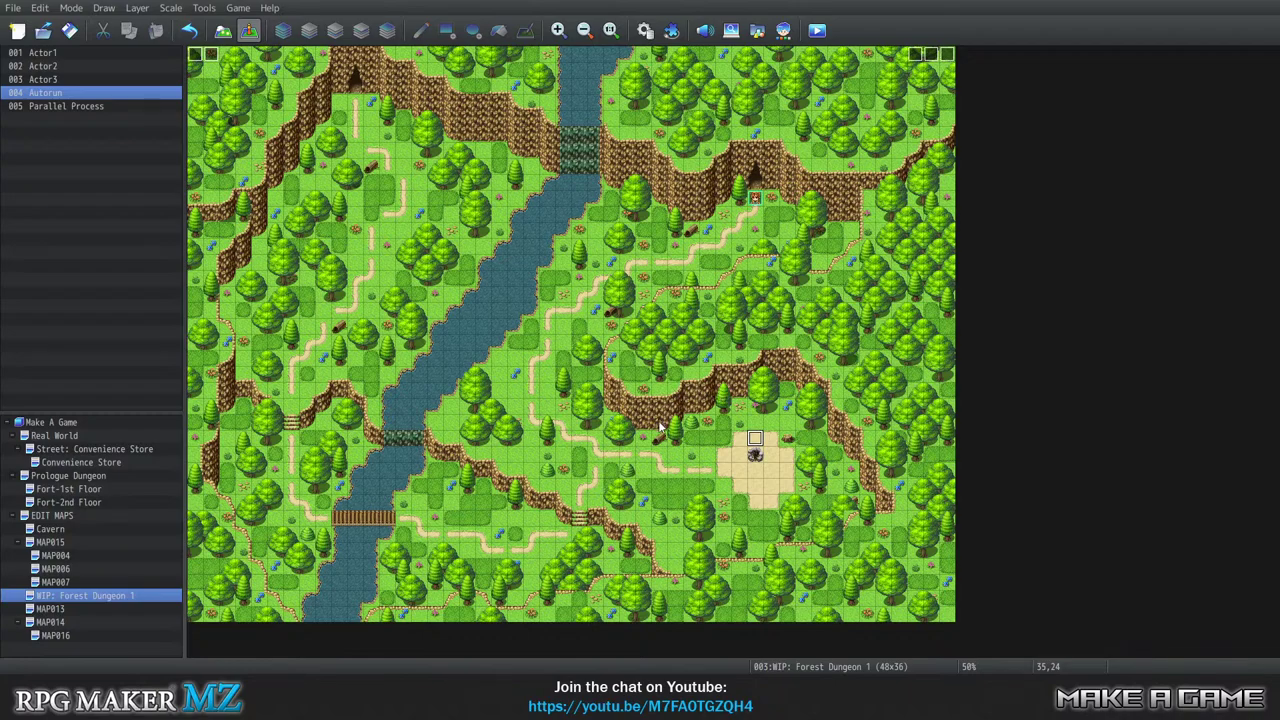
{"action": "left_click", "coordinate": [755, 470]}
{"action": "left_click", "coordinate": [644, 455]}
{"action": "left_click", "coordinate": [755, 214]}
{"action": "left_click", "coordinate": [578, 310]}
{"action": "left_click", "coordinate": [688, 262]}
Create a new event on the cliff stairs at (24,29) and set its trigger to Player Touch.
{"action": "right_click", "coordinate": [578, 521]}
{"action": "left_click", "coordinate": [608, 519]}
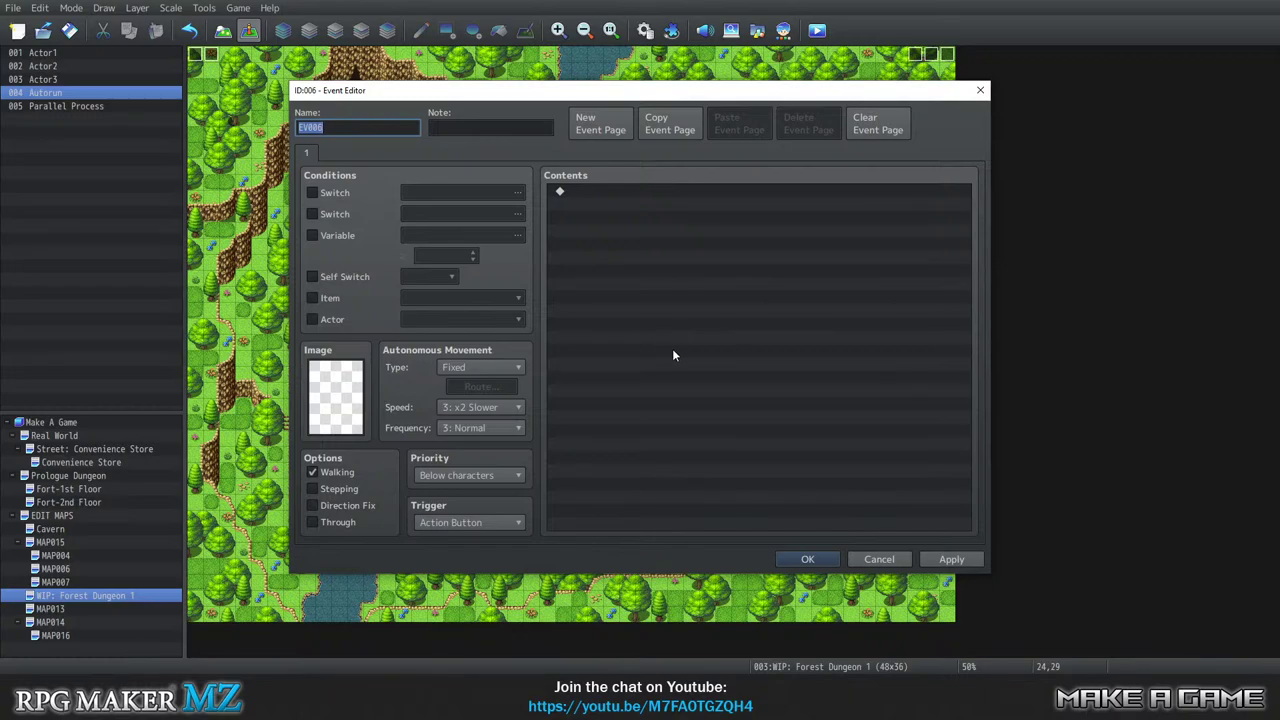
{"action": "left_click", "coordinate": [601, 192]}
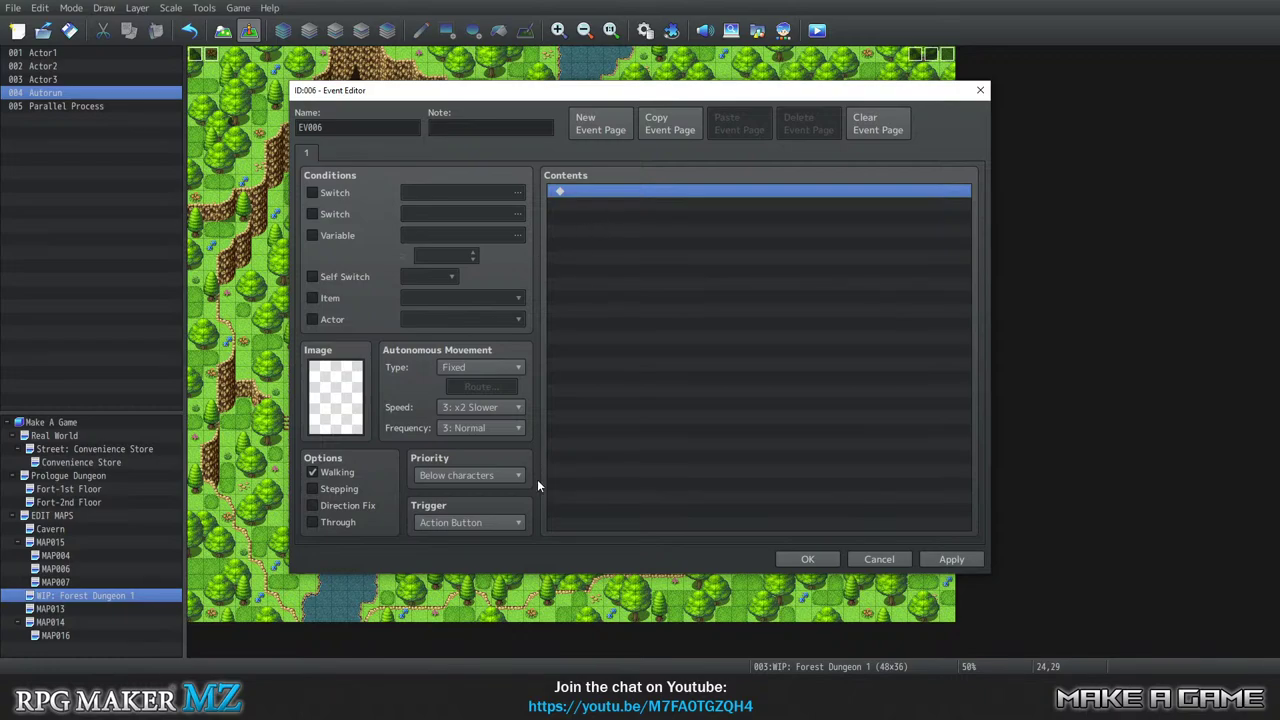
{"action": "left_click", "coordinate": [490, 522]}
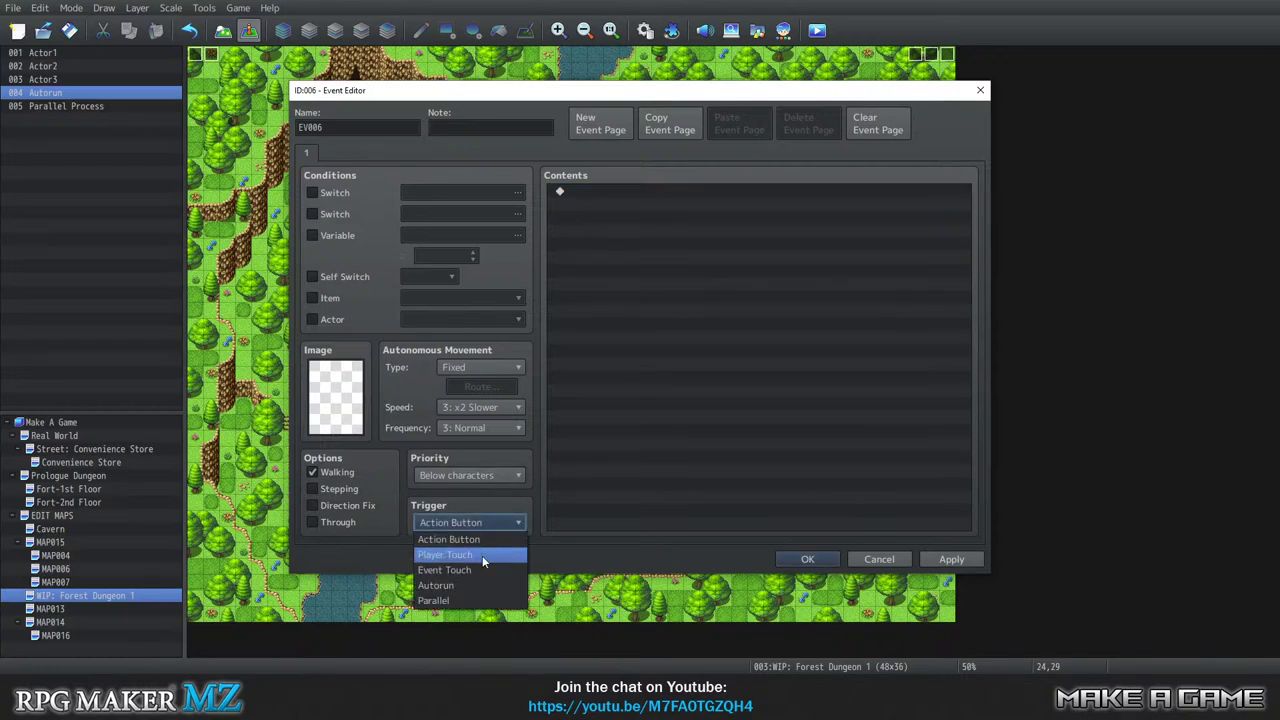
{"action": "left_click", "coordinate": [476, 555]}
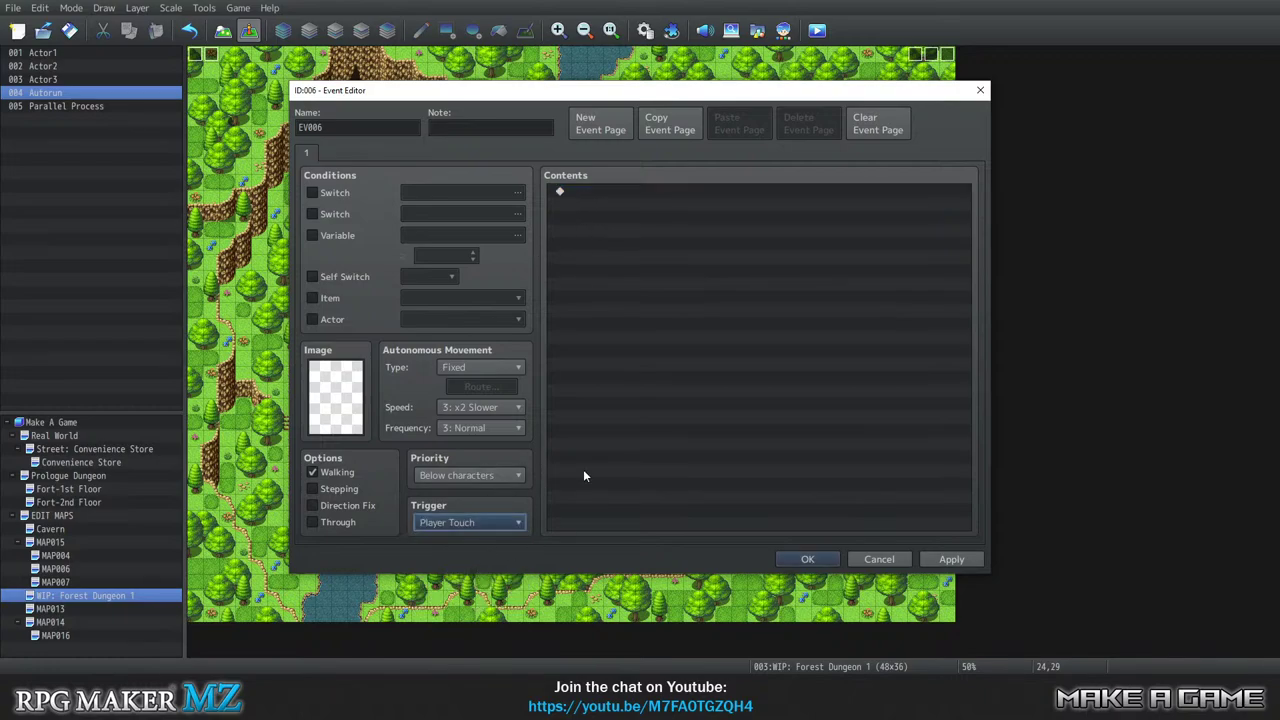
Add a Show Text command to the new event and choose the fox portrait from the Nature face set.
{"action": "double_click", "coordinate": [583, 194]}
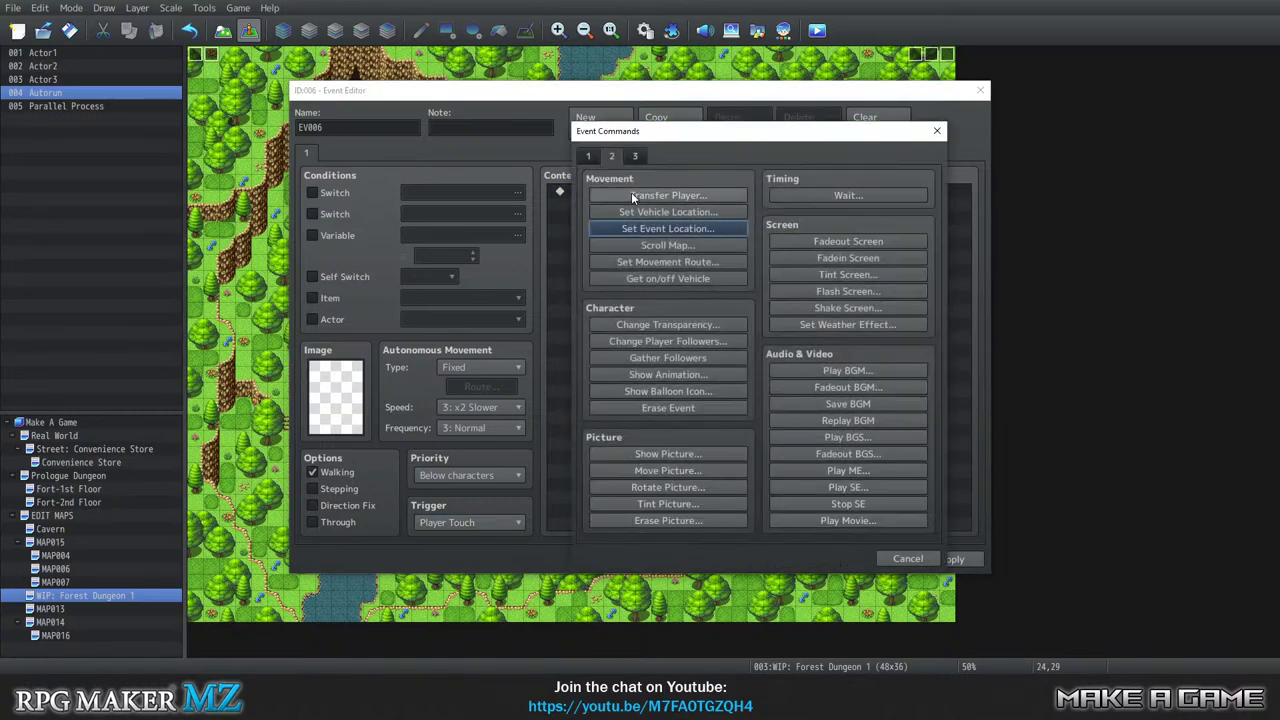
{"action": "left_click", "coordinate": [588, 156]}
{"action": "left_click", "coordinate": [634, 195]}
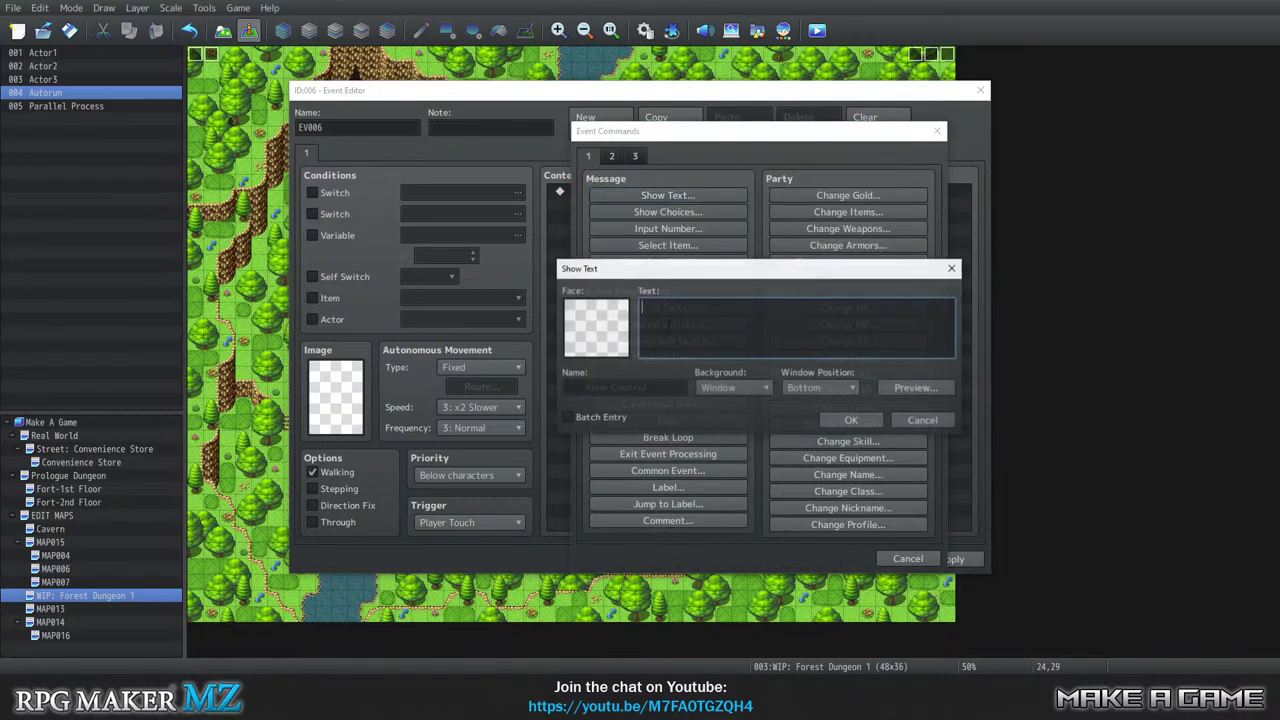
{"action": "double_click", "coordinate": [607, 332]}
{"action": "scroll", "coordinate": [568, 424], "scroll_direction": "down", "scroll_amount": 5}
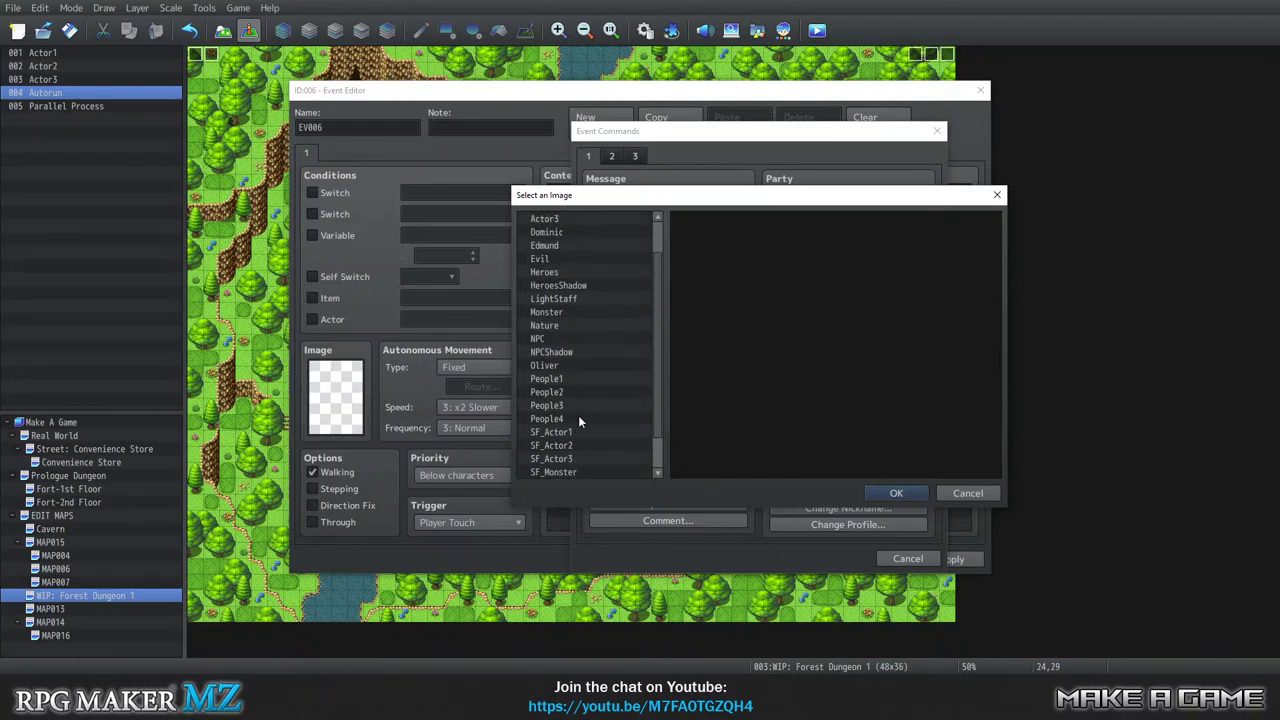
{"action": "scroll", "coordinate": [578, 420], "scroll_direction": "up", "scroll_amount": 3}
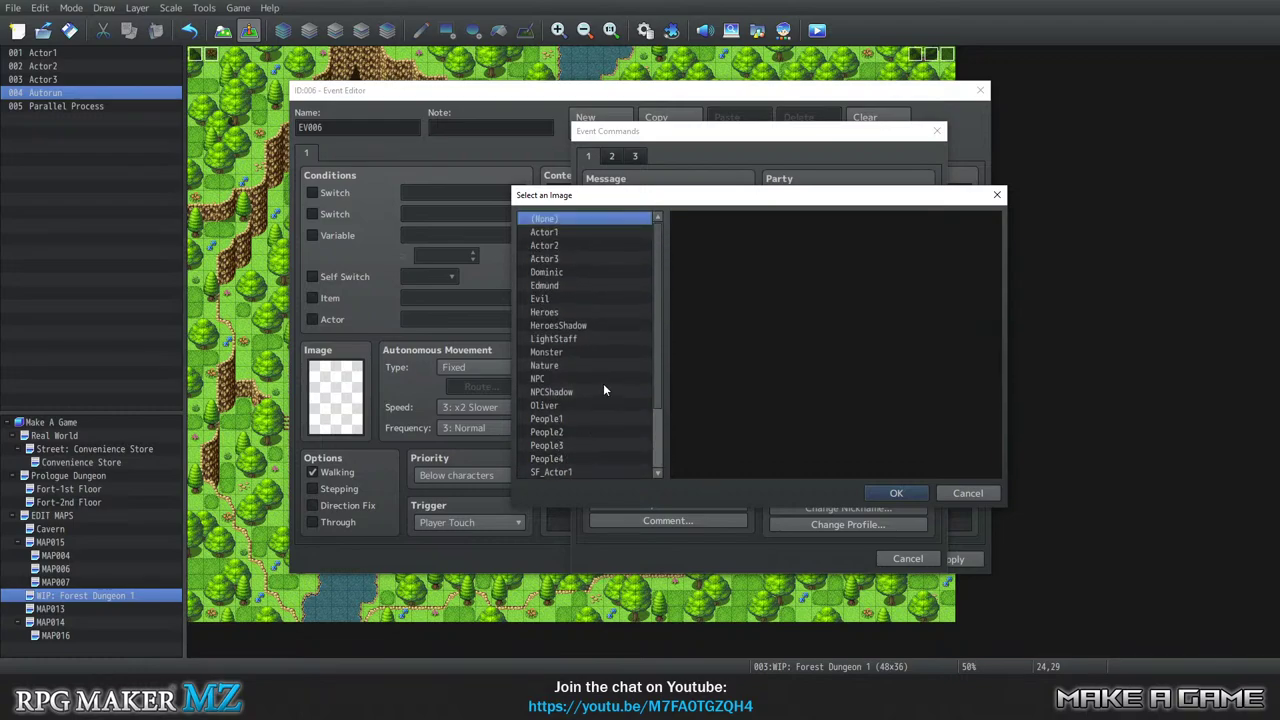
{"action": "left_click", "coordinate": [565, 366]}
{"action": "left_click", "coordinate": [894, 244]}
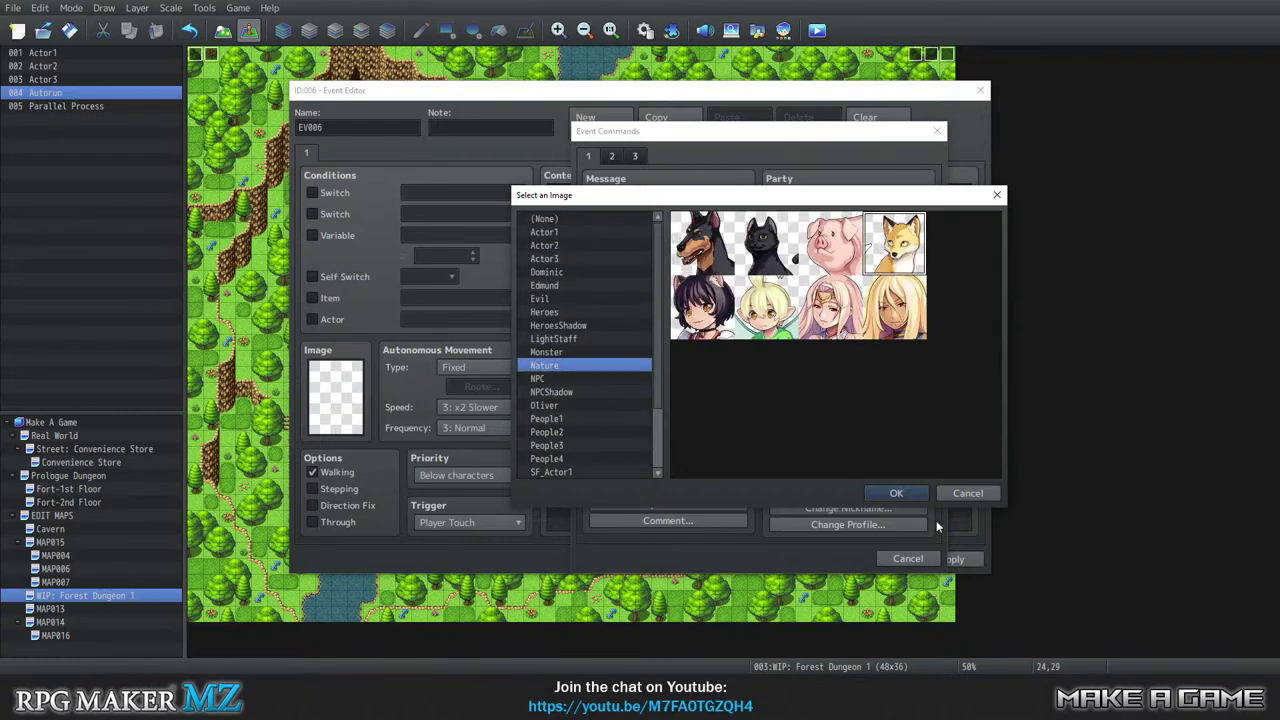
{"action": "left_click", "coordinate": [894, 493]}
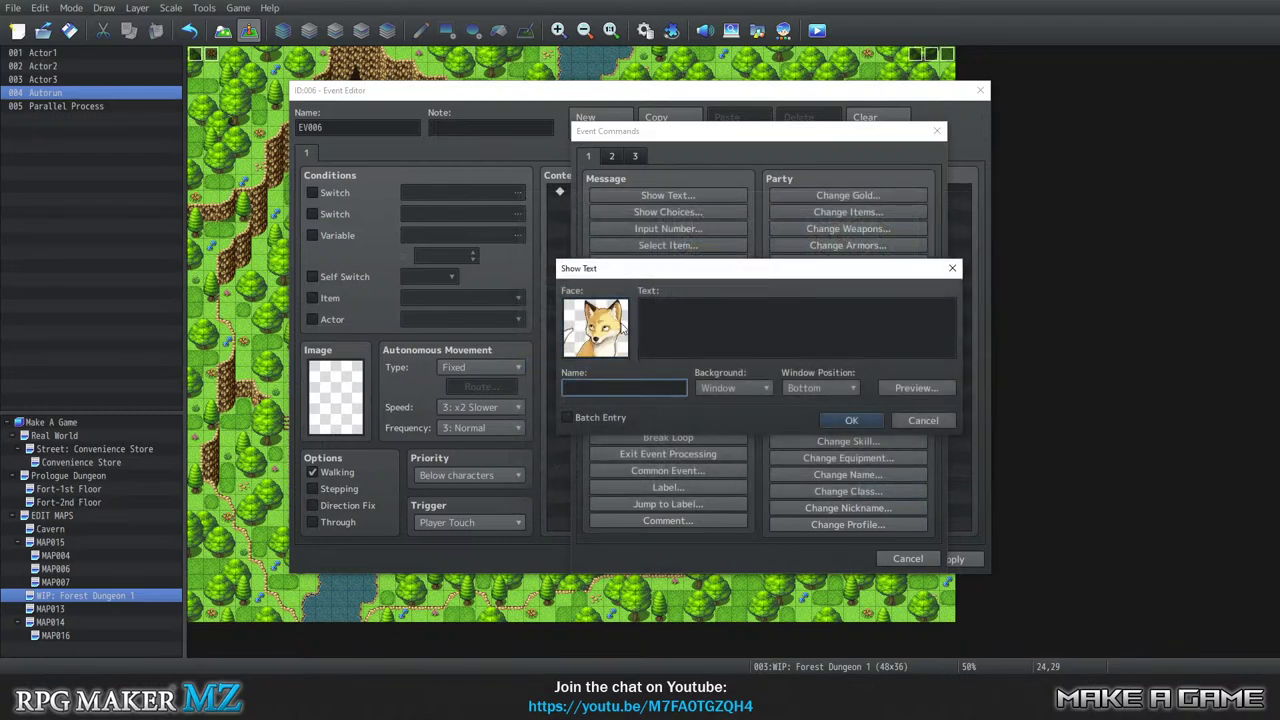
Name the speaker Guy, enter the message "That scream came from the east of here.", and accept the text.
{"action": "type", "text": "Guy"}
{"action": "left_click", "coordinate": [776, 310]}
{"action": "type", "text": "That s"}
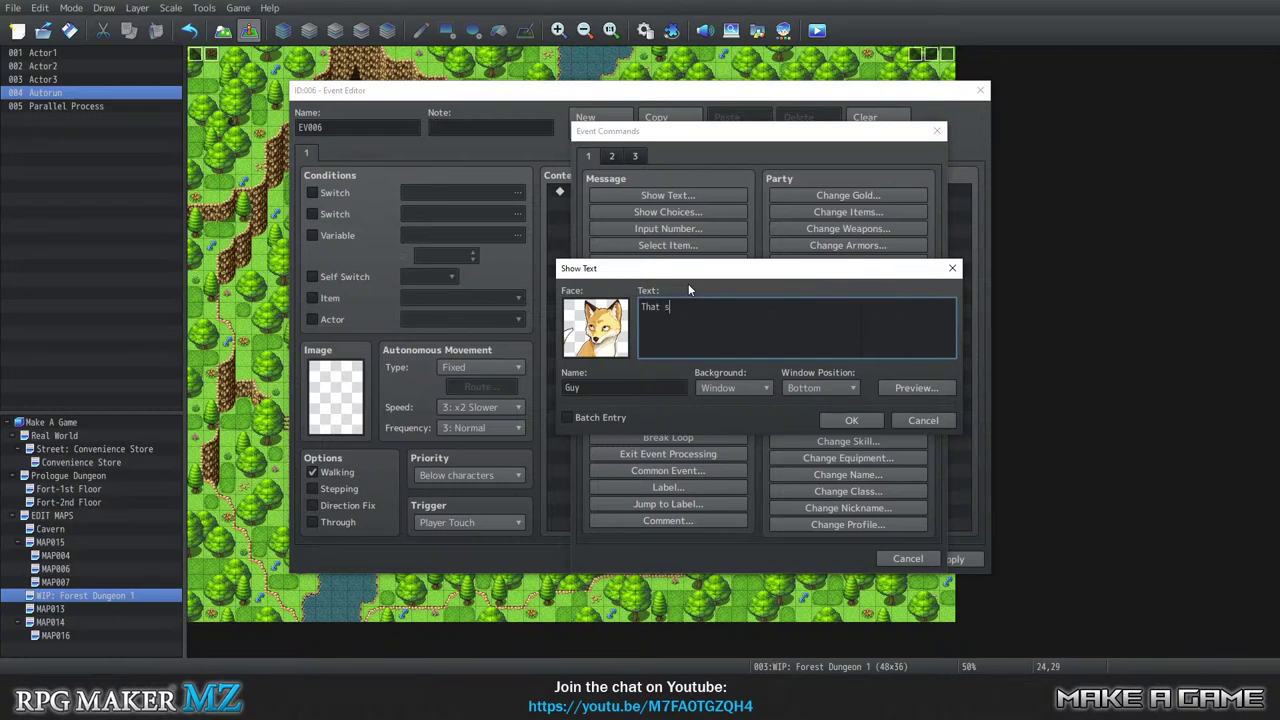
{"action": "type", "text": "cream came from the East"}
{"action": "key", "text": "BackSpace"}
{"action": "key", "text": "BackSpace"}
{"action": "key", "text": "BackSpace"}
{"action": "key", "text": "BackSpace"}
{"action": "type", "text": "east of here"}
{"action": "key", "text": "BackSpace"}
{"action": "type", "text": "."}
{"action": "left_click", "coordinate": [840, 421]}
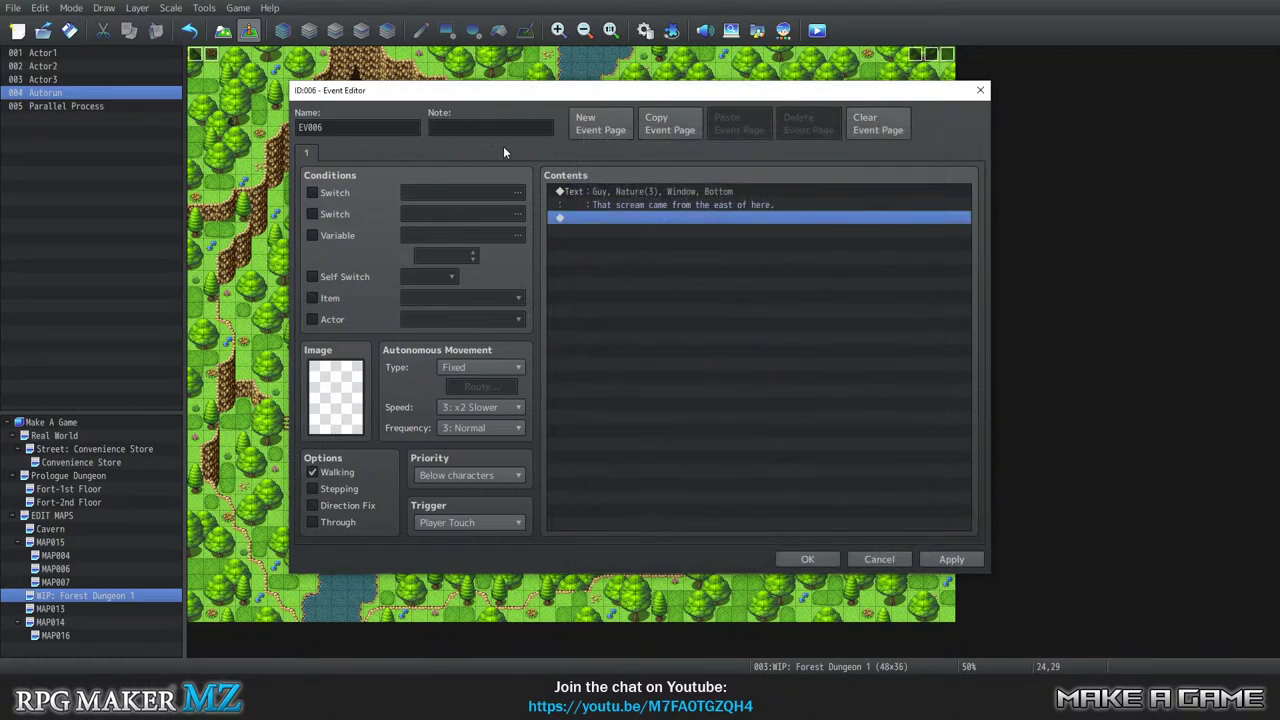
Add a second event page with the condition that variable 0026 Dungeon 1 is at least 20.
{"action": "left_click", "coordinate": [601, 127]}
{"action": "left_click", "coordinate": [328, 236]}
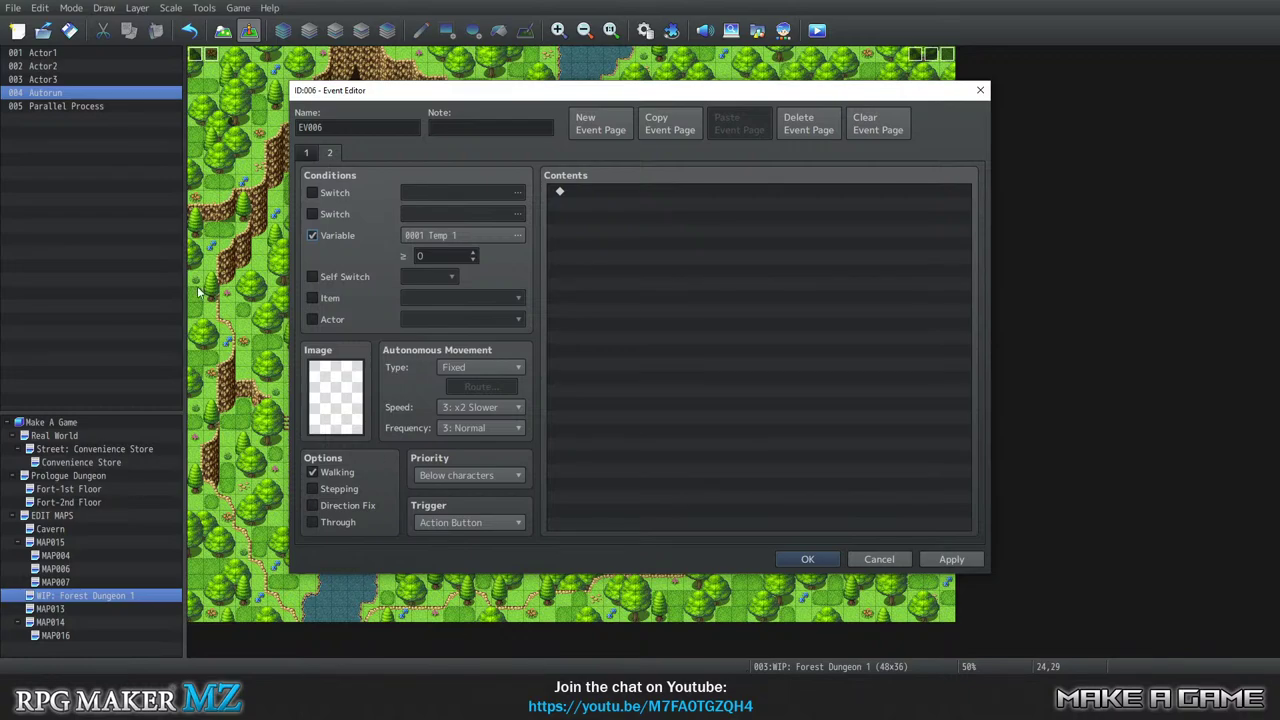
{"action": "left_click", "coordinate": [470, 236]}
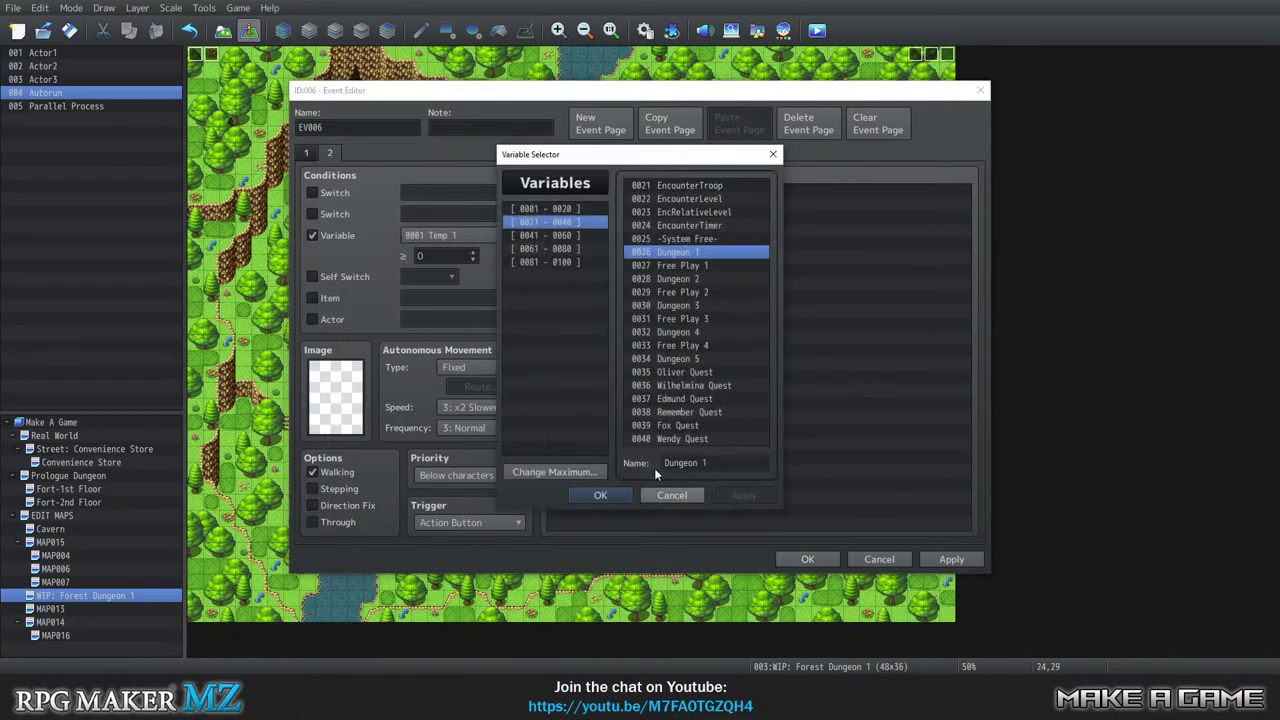
{"action": "left_click", "coordinate": [600, 495]}
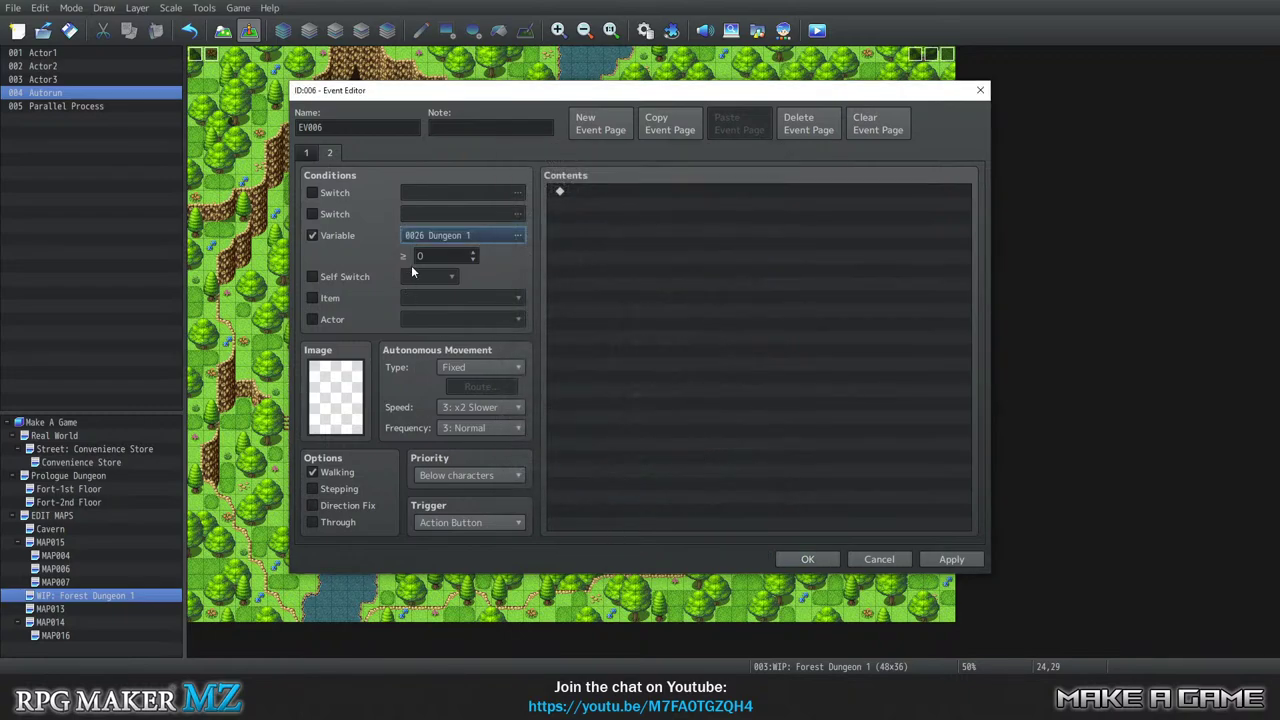
{"action": "type", "text": "20"}
{"action": "left_click", "coordinate": [678, 224]}
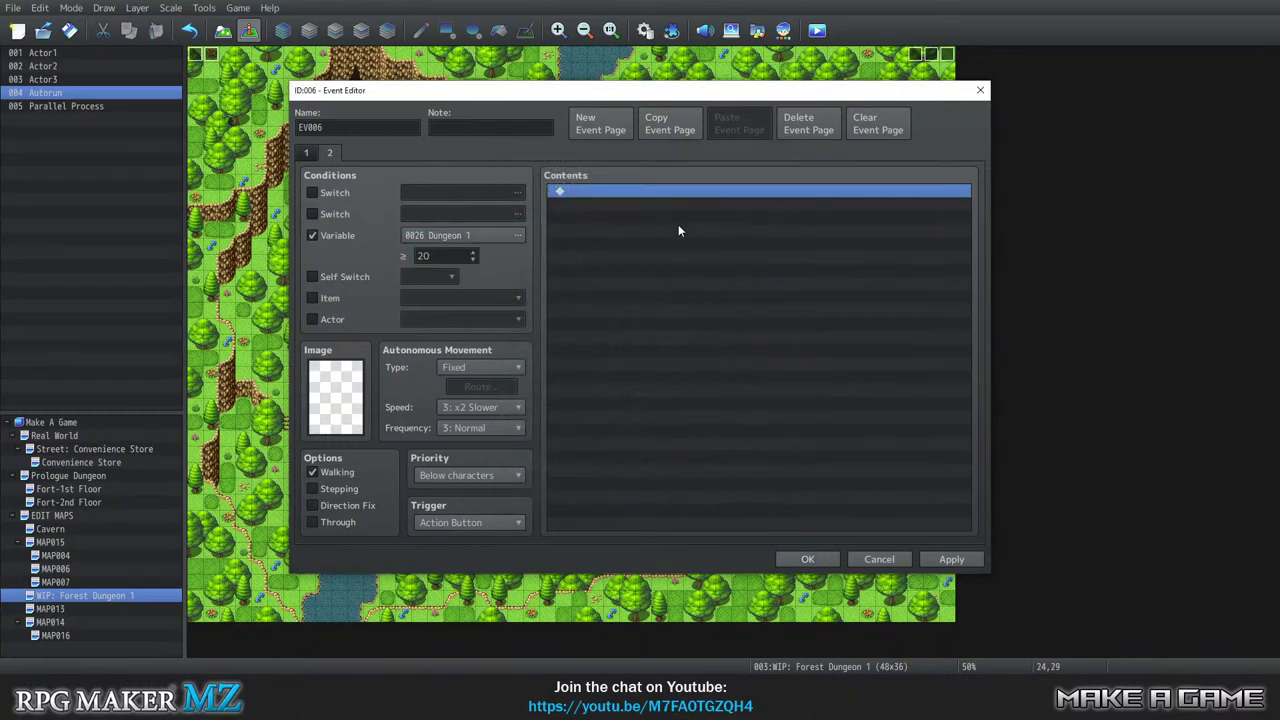
On the event's first page, add a movement route moving the Player 1 Step Backward after the message, and accept the event.
{"action": "left_click", "coordinate": [306, 153]}
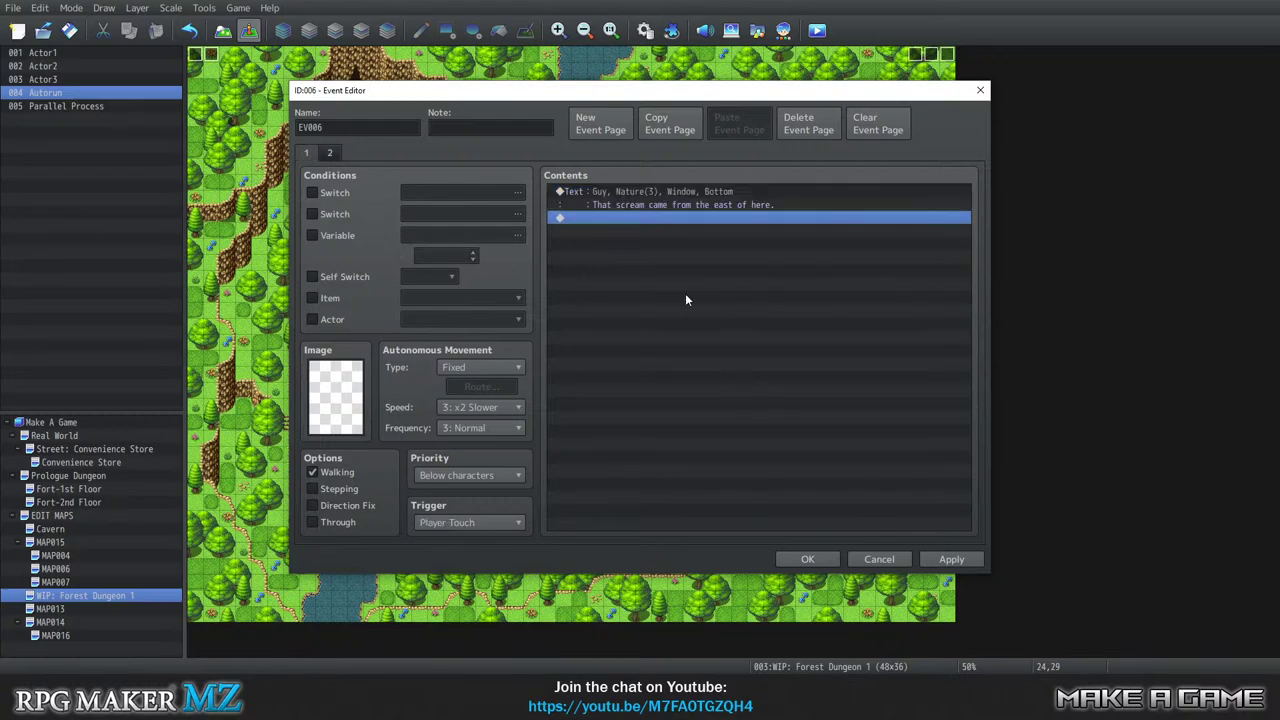
{"action": "left_click", "coordinate": [647, 200]}
{"action": "left_click", "coordinate": [646, 218]}
{"action": "double_click", "coordinate": [646, 217]}
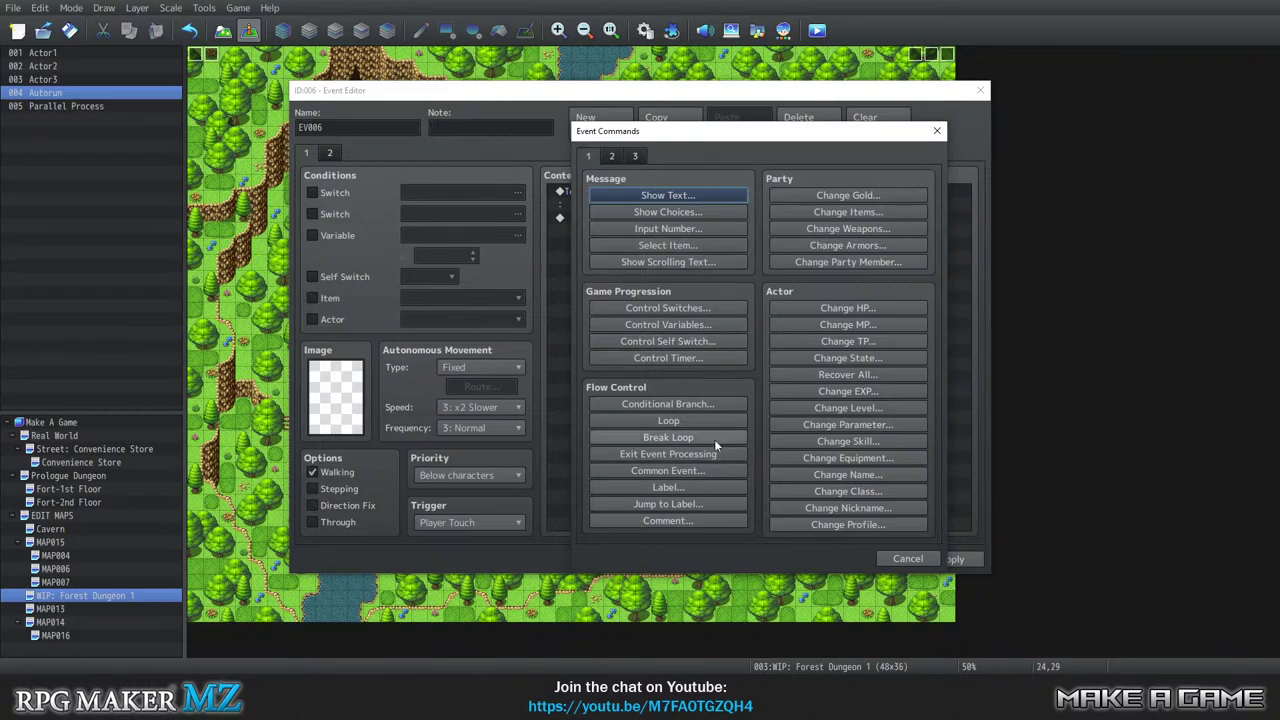
{"action": "left_click", "coordinate": [610, 157]}
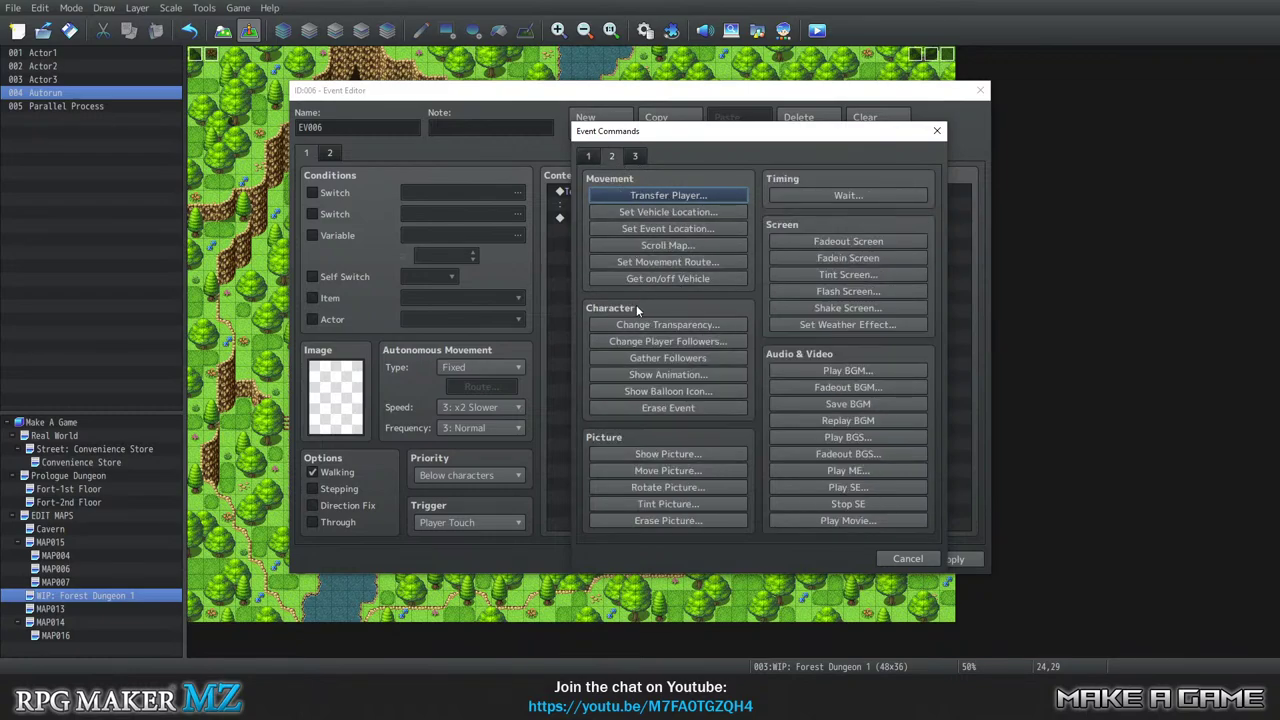
{"action": "left_click", "coordinate": [588, 156]}
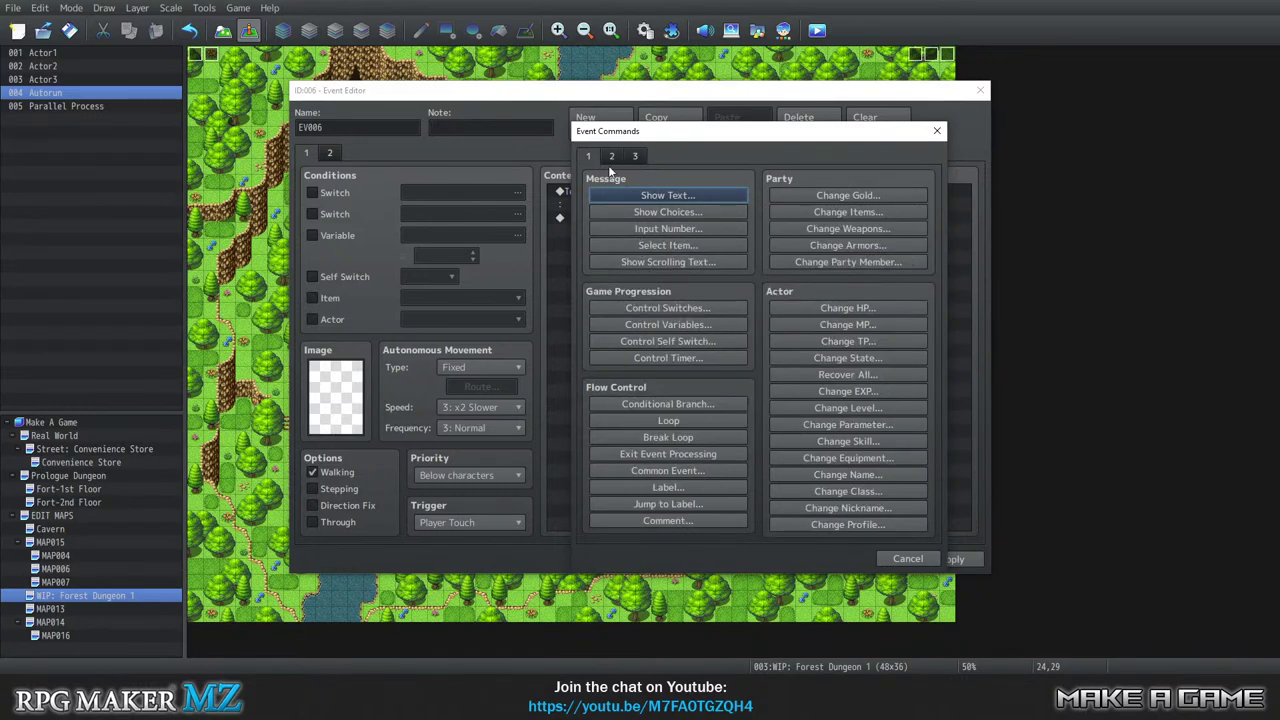
{"action": "left_click", "coordinate": [612, 157]}
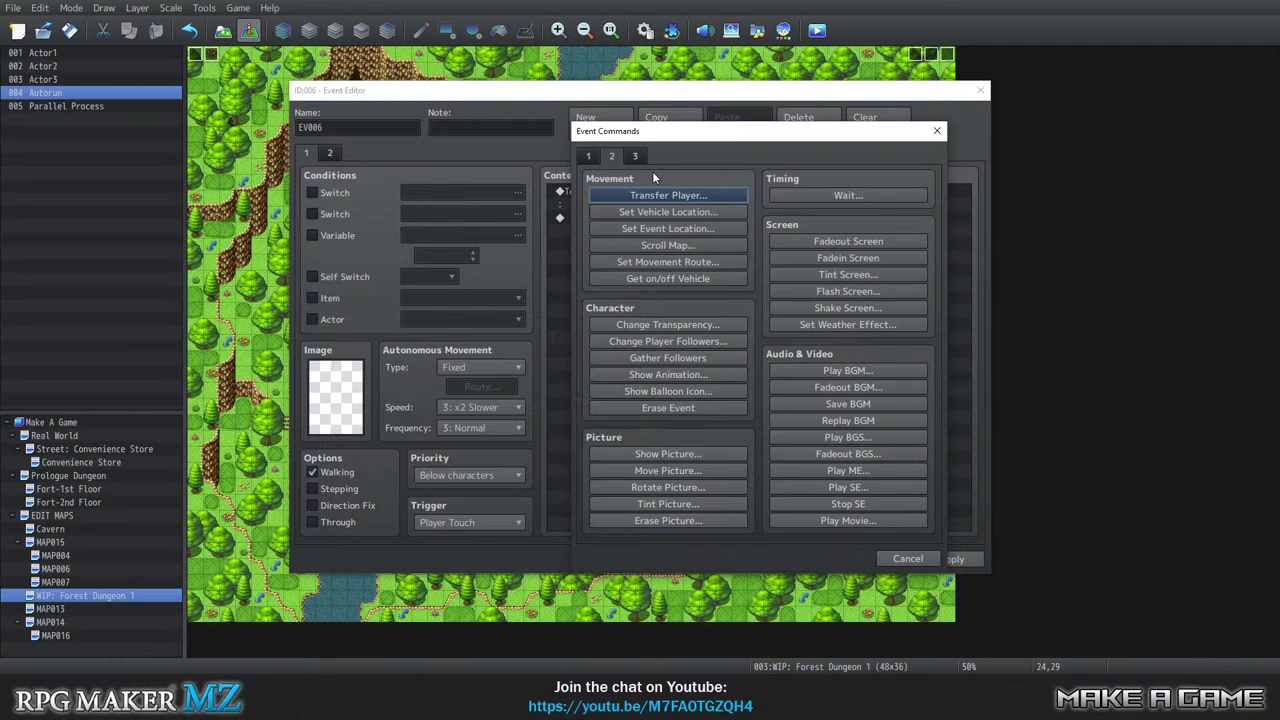
{"action": "left_click", "coordinate": [669, 262]}
{"action": "left_click", "coordinate": [669, 262]}
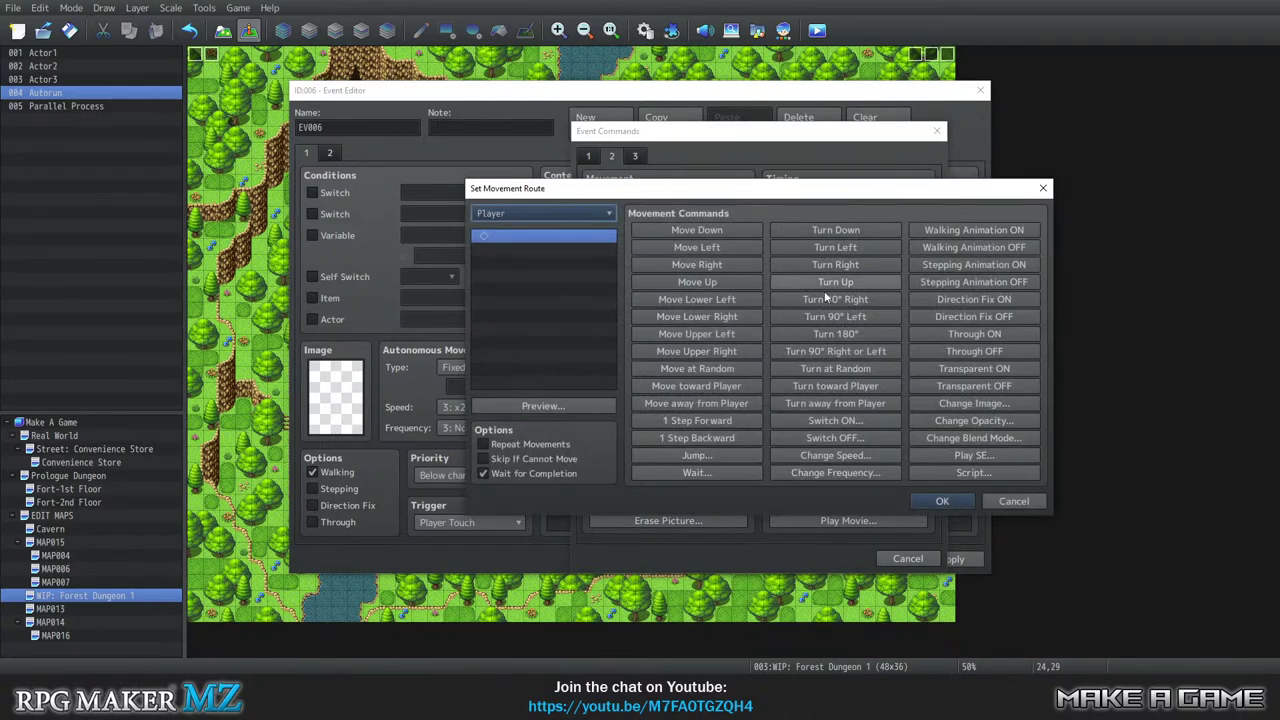
{"action": "left_click", "coordinate": [697, 438]}
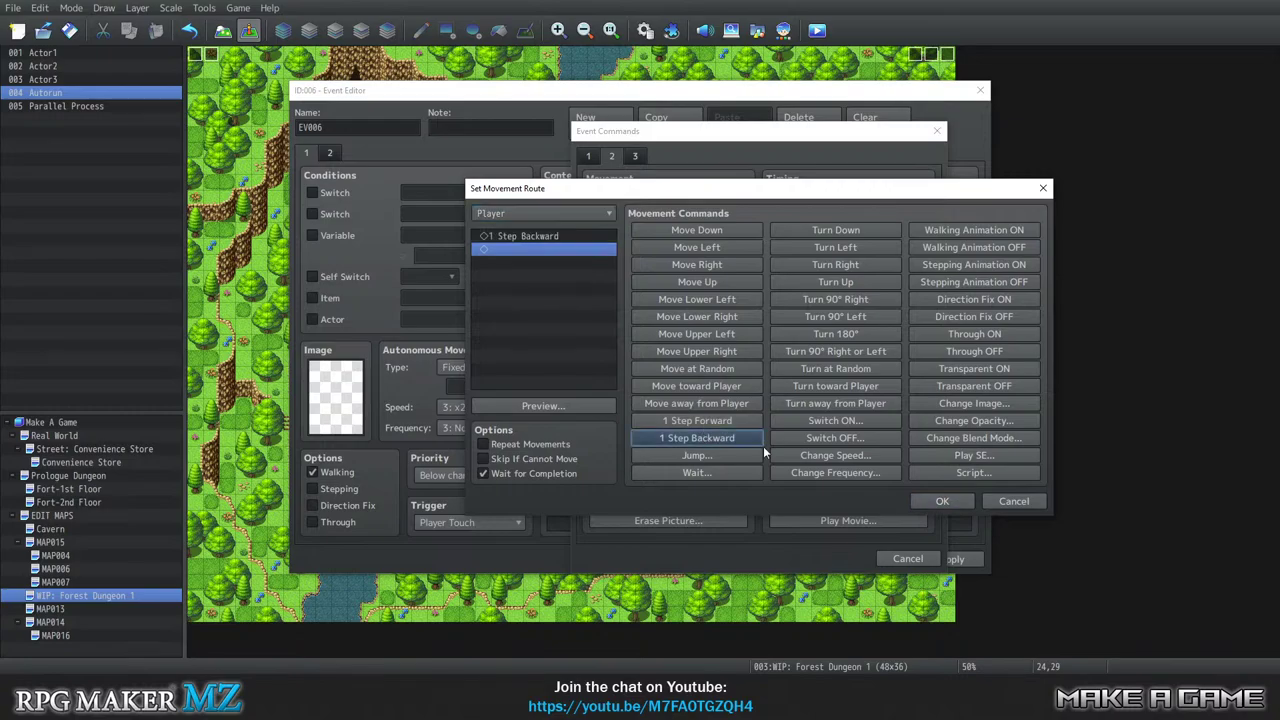
{"action": "left_click", "coordinate": [955, 502]}
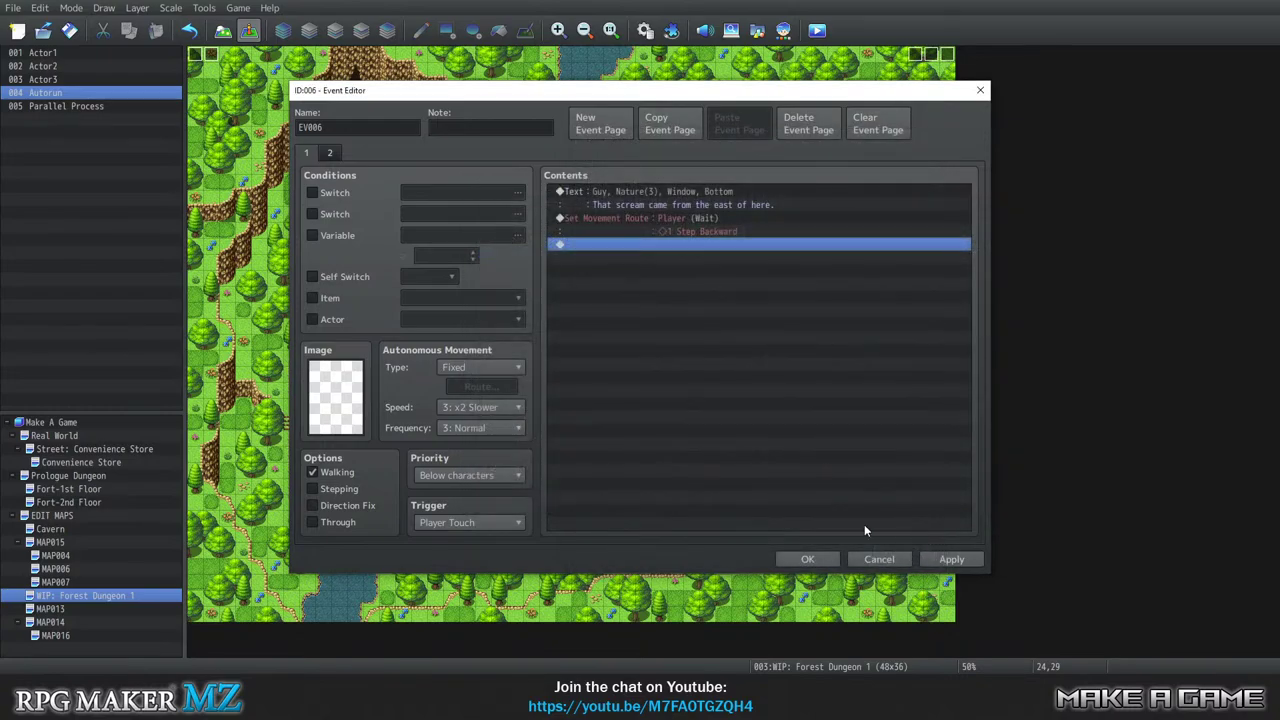
{"action": "left_click", "coordinate": [808, 558]}
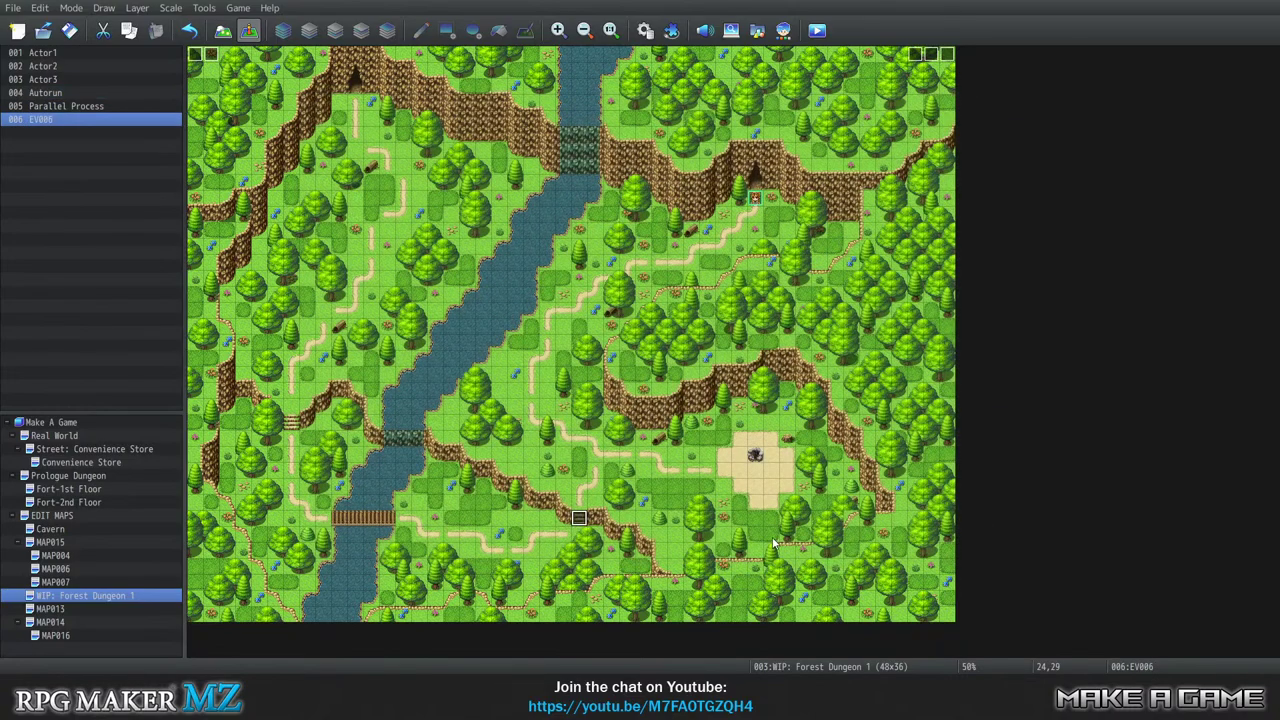
{"action": "right_click", "coordinate": [756, 200]}
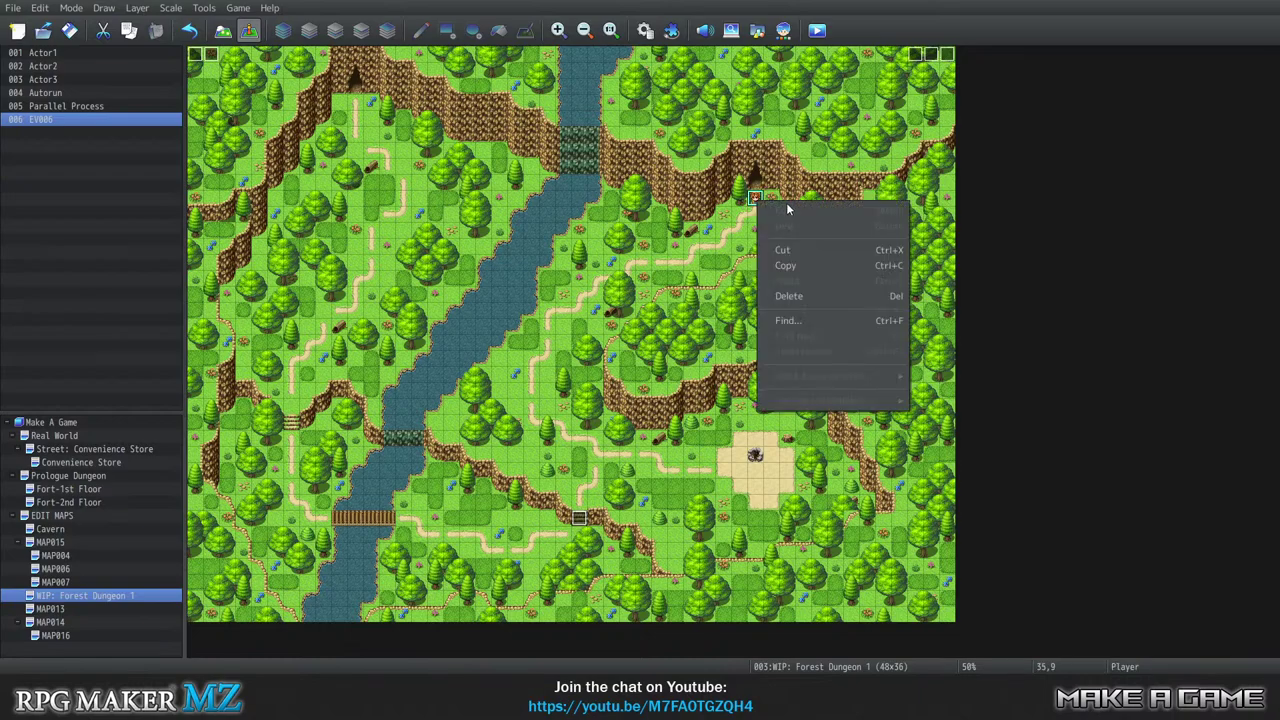
{"action": "left_click", "coordinate": [667, 215]}
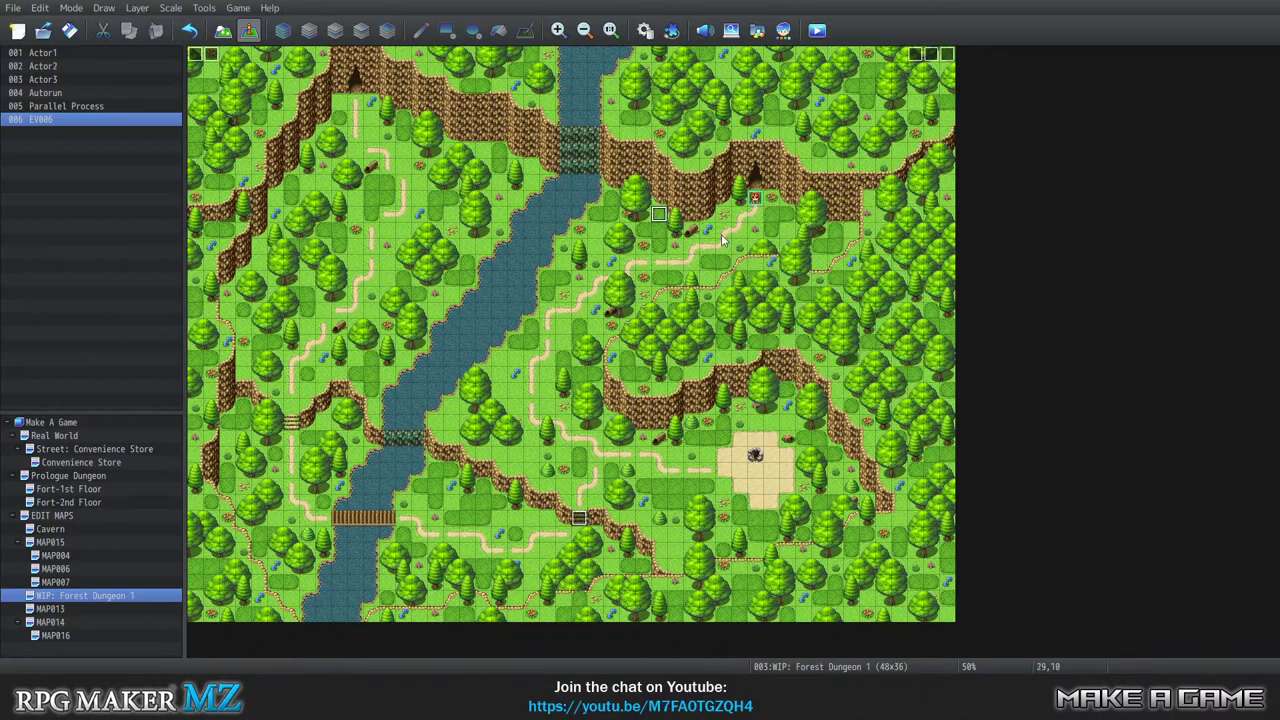
On the Autorun event's second page, insert a Show Text command just before the Set Event Location of Actor1.
{"action": "right_click", "coordinate": [197, 57]}
{"action": "left_click", "coordinate": [222, 66]}
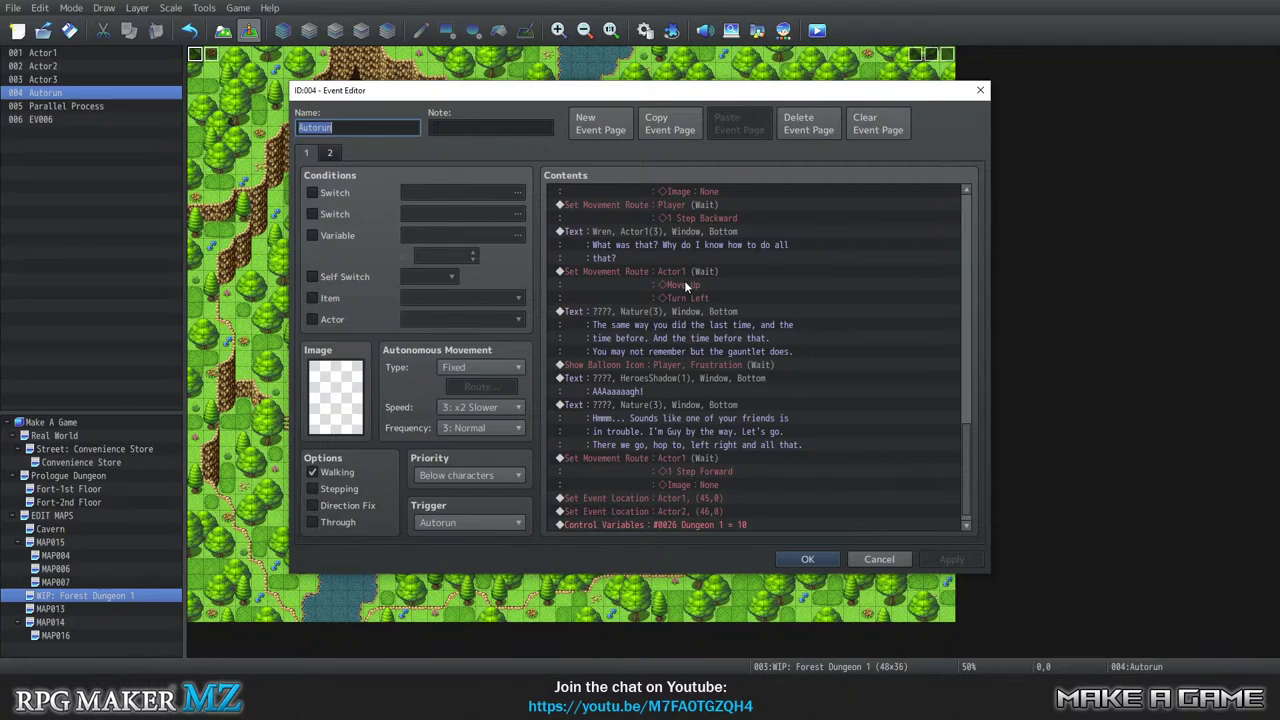
{"action": "scroll", "coordinate": [777, 366], "scroll_direction": "down", "scroll_amount": 1}
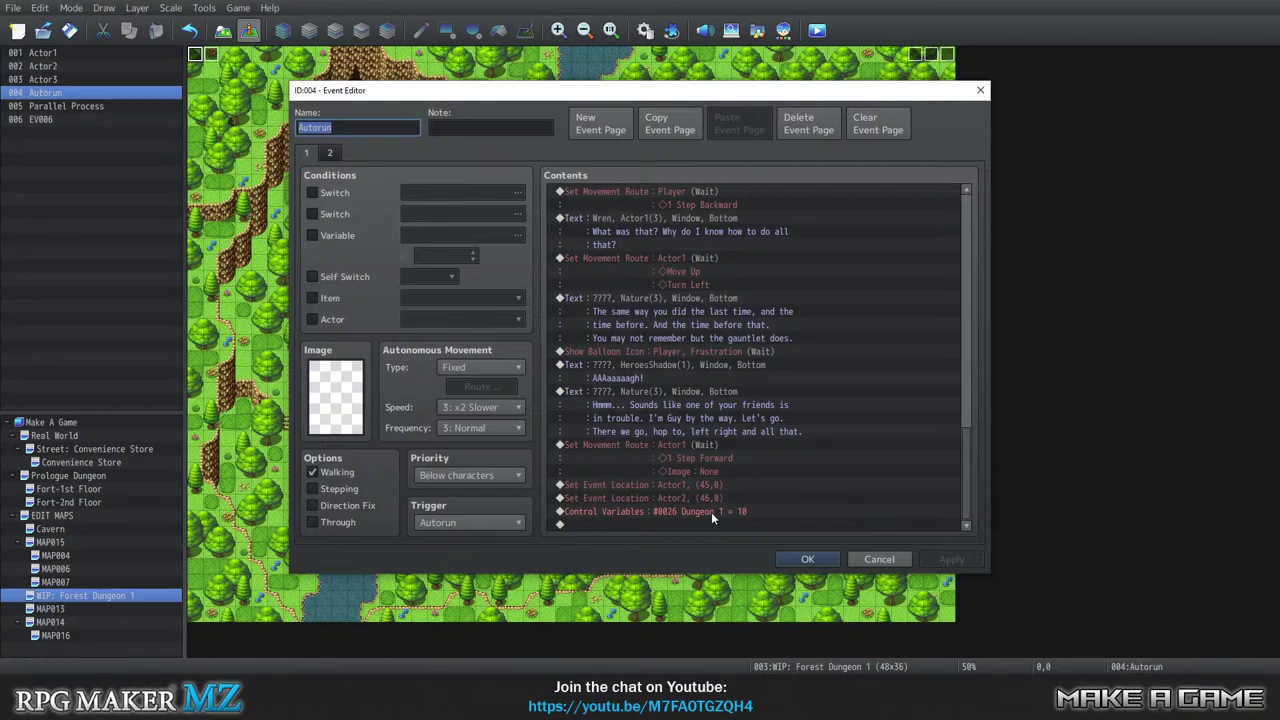
{"action": "left_click", "coordinate": [640, 511]}
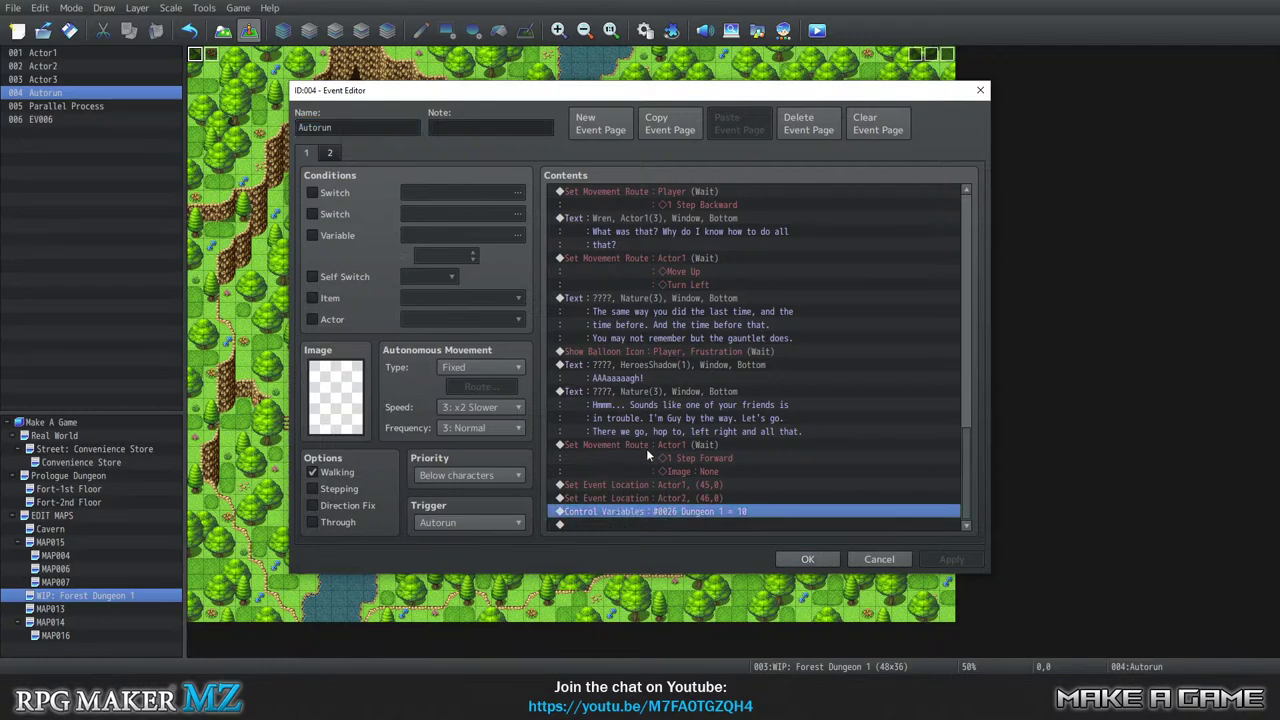
{"action": "left_click", "coordinate": [622, 486]}
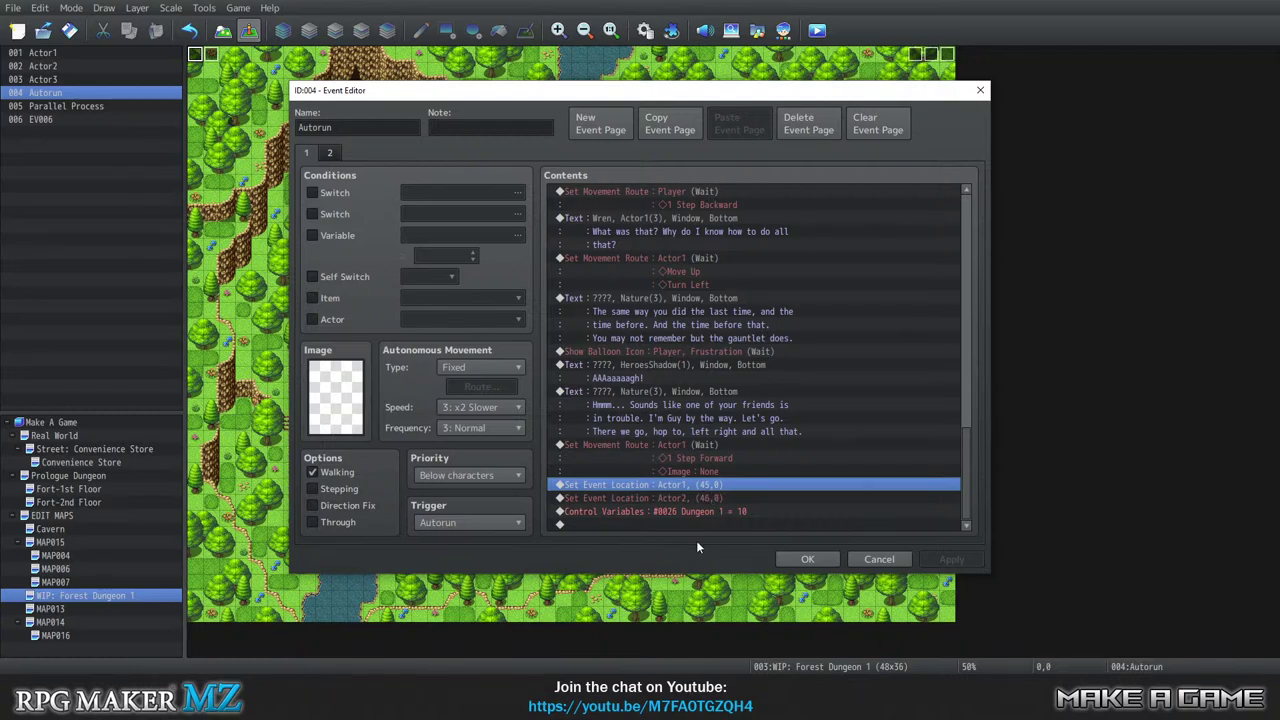
{"action": "key", "text": "Insert"}
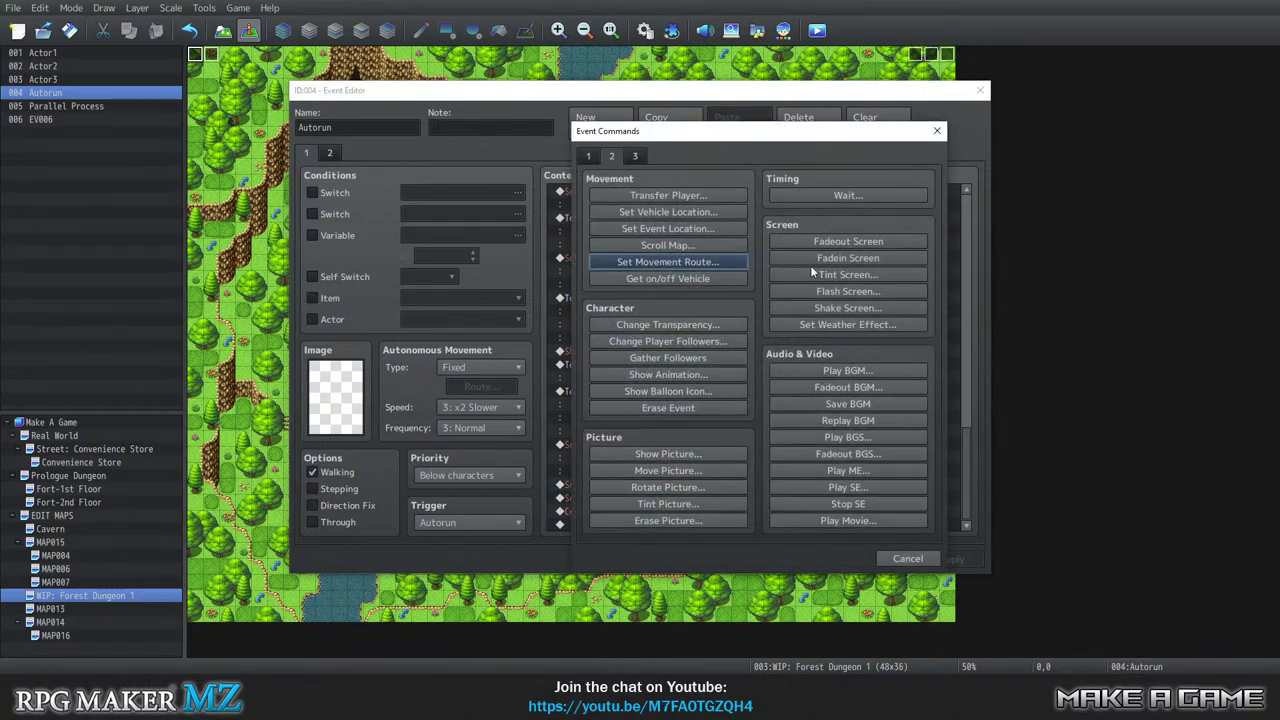
{"action": "left_click", "coordinate": [589, 156]}
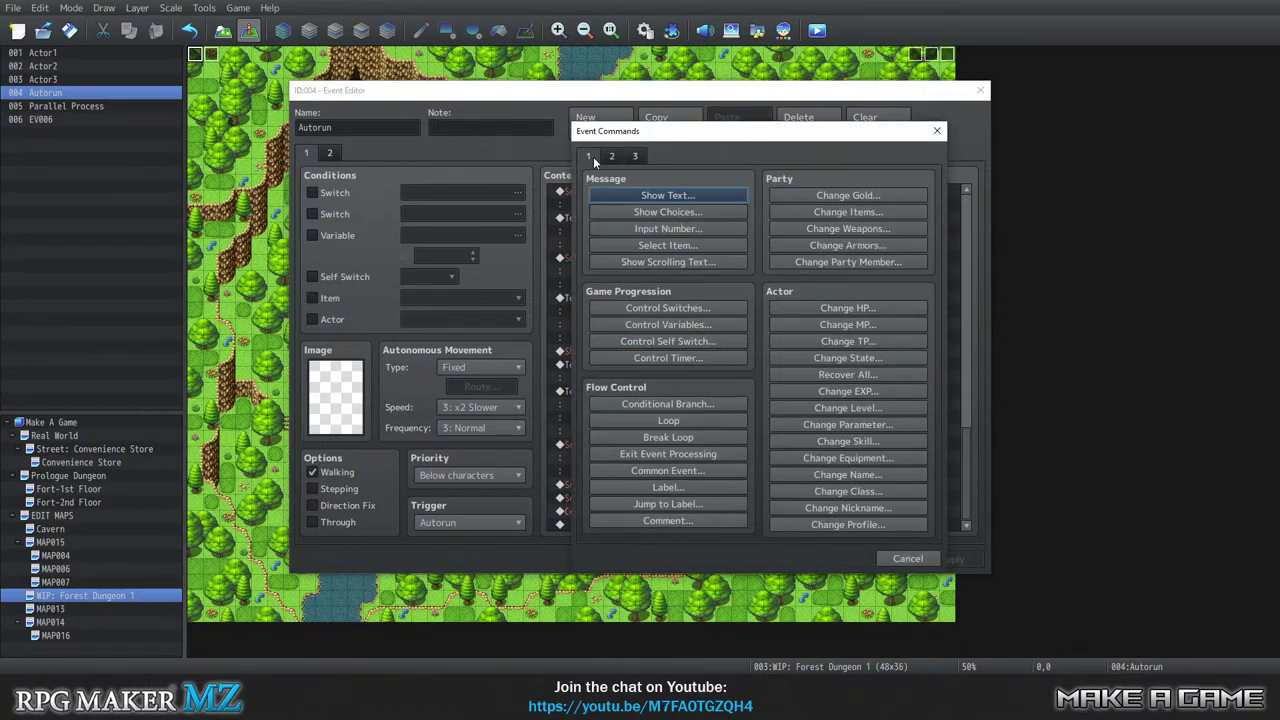
{"action": "left_click", "coordinate": [641, 196]}
Choose the red-haired portrait from the Actor1 face set for the new message.
{"action": "double_click", "coordinate": [602, 326]}
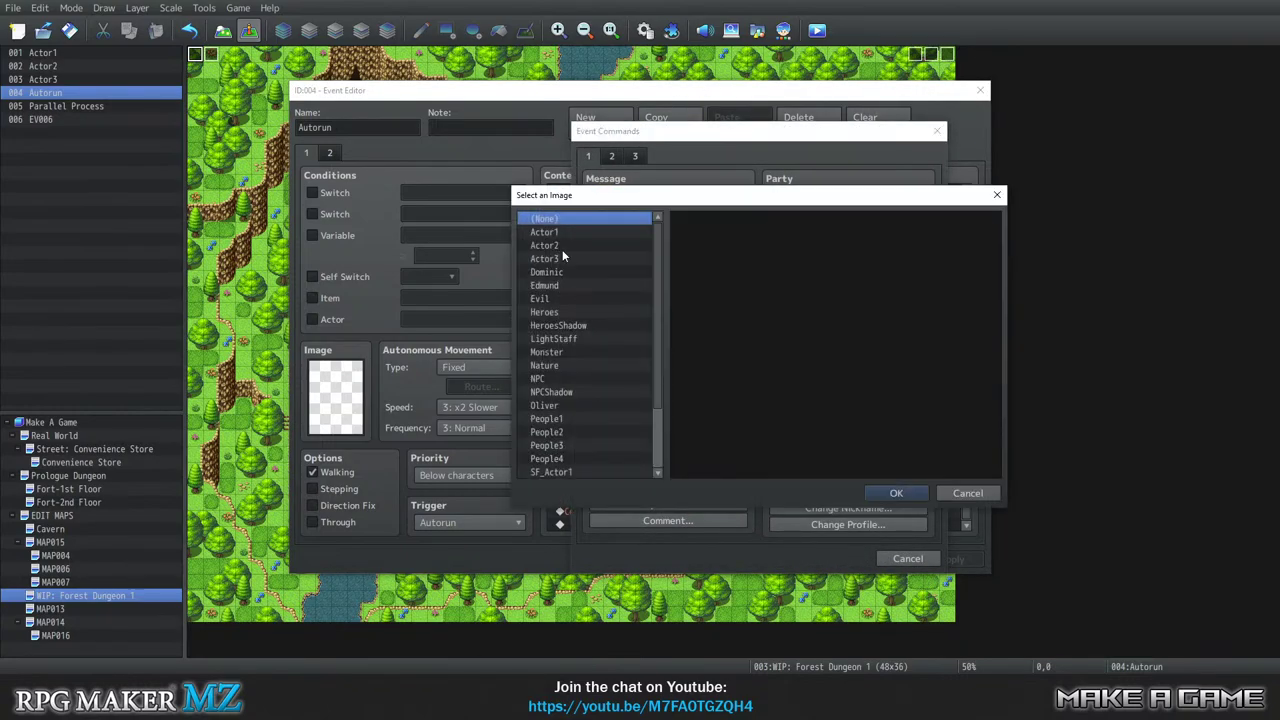
{"action": "scroll", "coordinate": [584, 309], "scroll_direction": "down", "scroll_amount": 2}
{"action": "scroll", "coordinate": [571, 360], "scroll_direction": "up", "scroll_amount": 2}
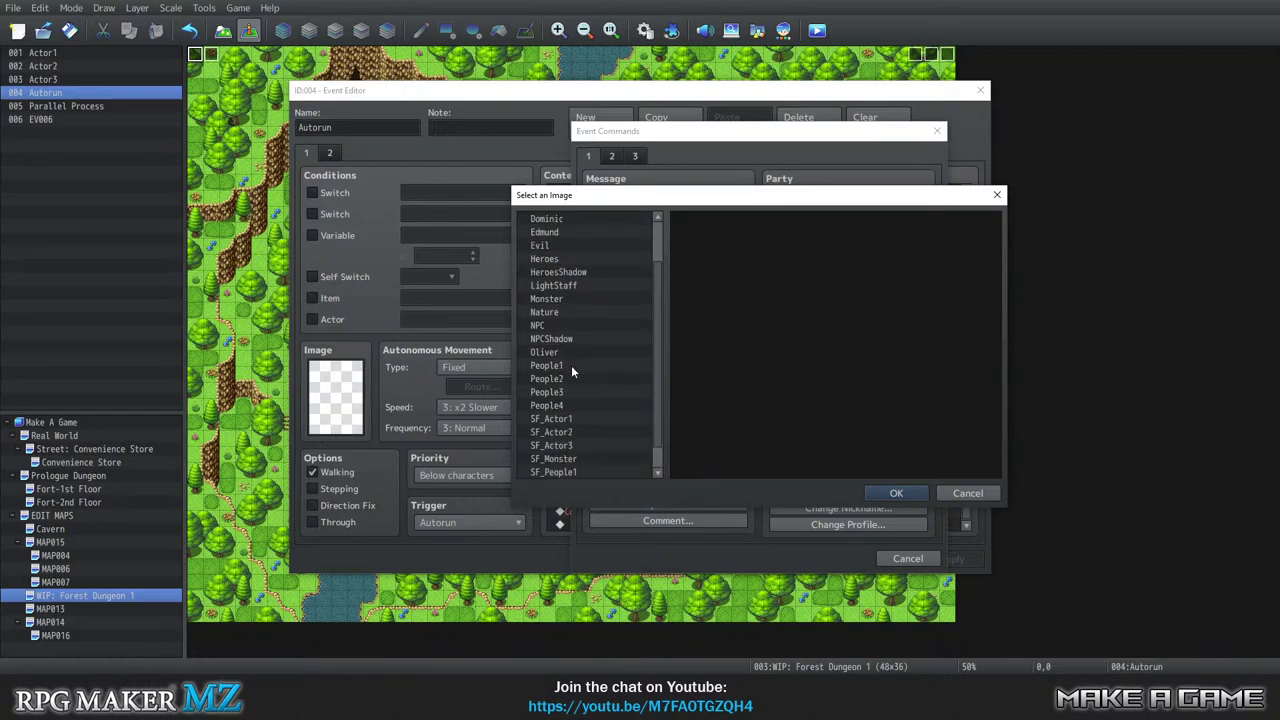
{"action": "left_click", "coordinate": [560, 232]}
{"action": "left_click", "coordinate": [895, 243]}
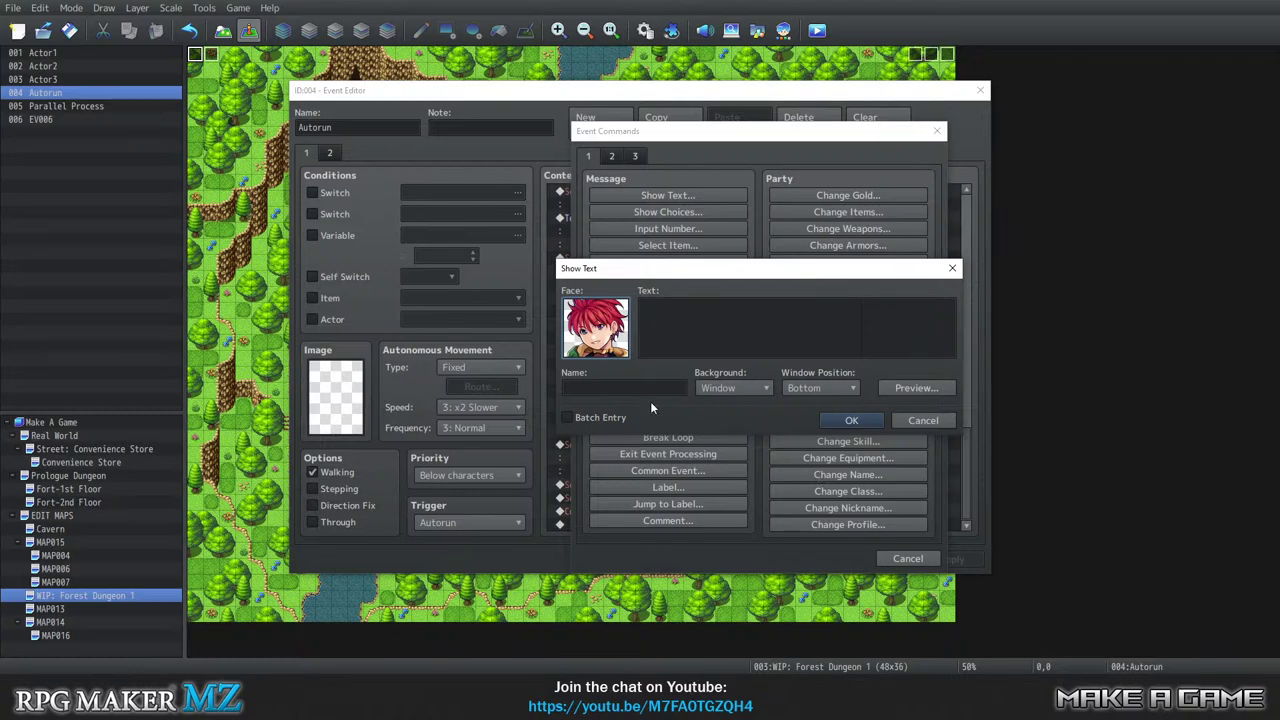
Name the speaker Wren, enter the message "Ok?", and accept both the text and the Autorun event.
{"action": "left_click", "coordinate": [624, 388]}
{"action": "type", "text": "Wren"}
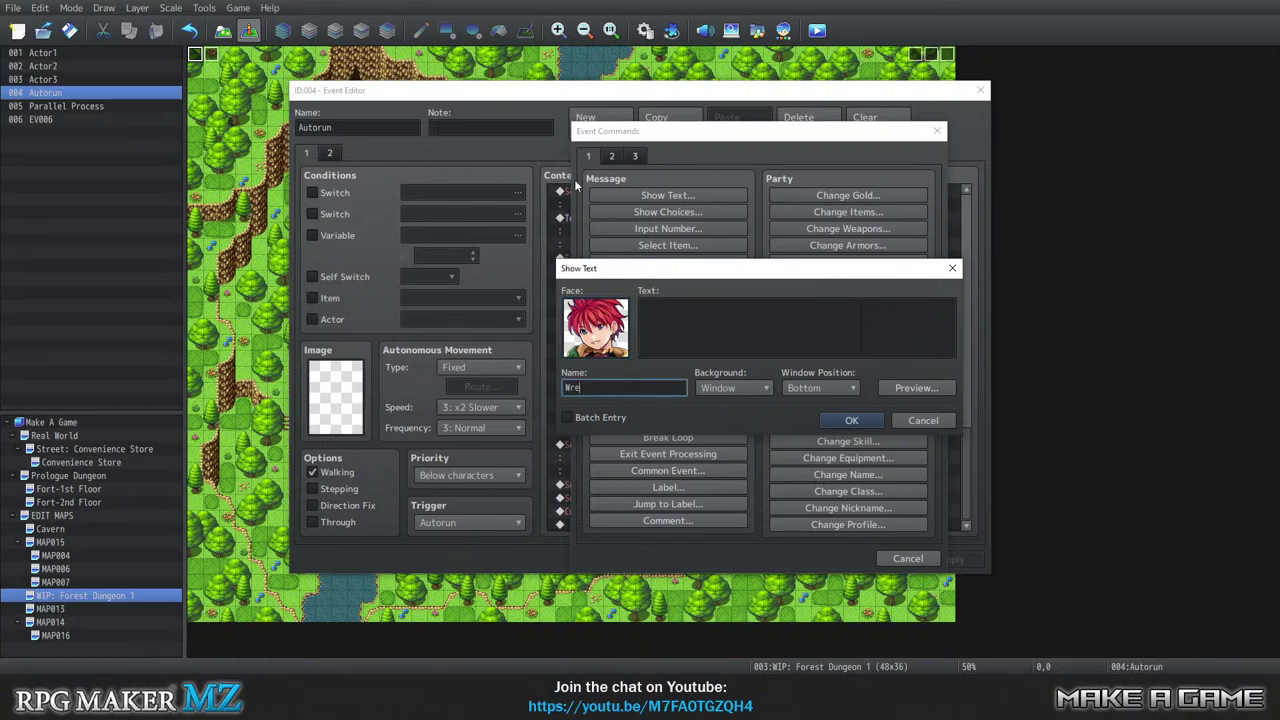
{"action": "left_click", "coordinate": [702, 300]}
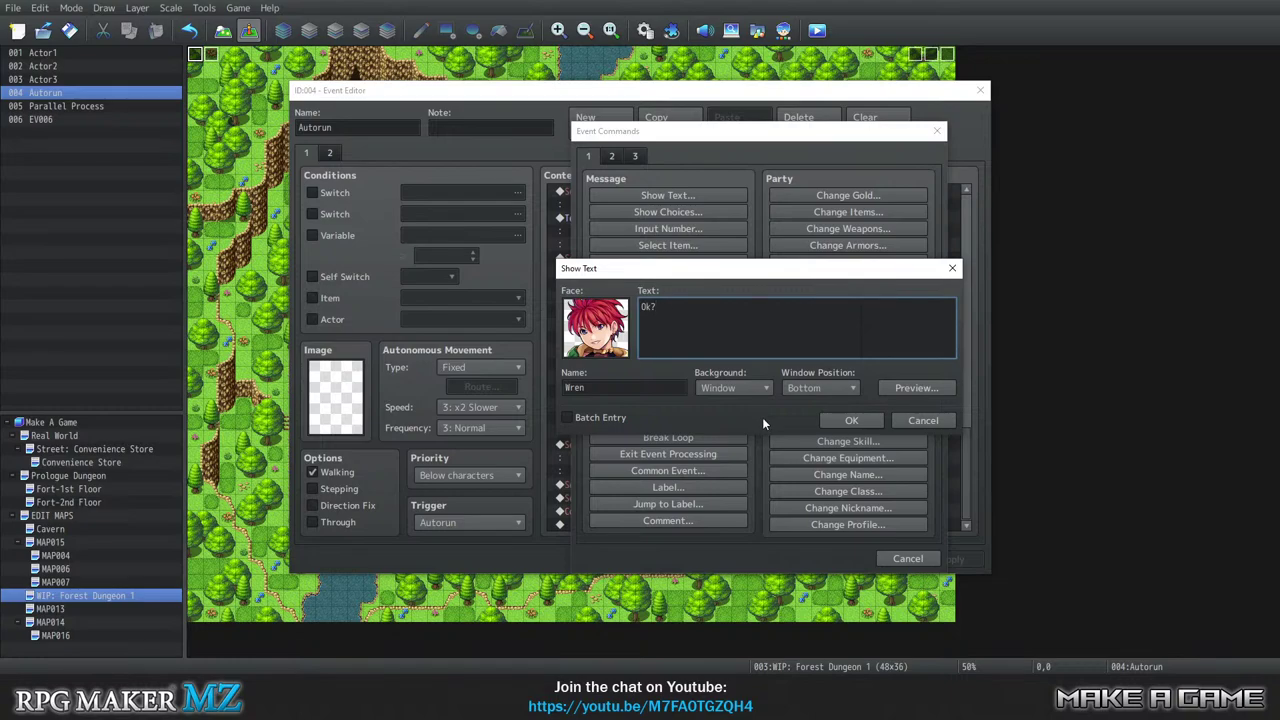
{"action": "left_click", "coordinate": [848, 421]}
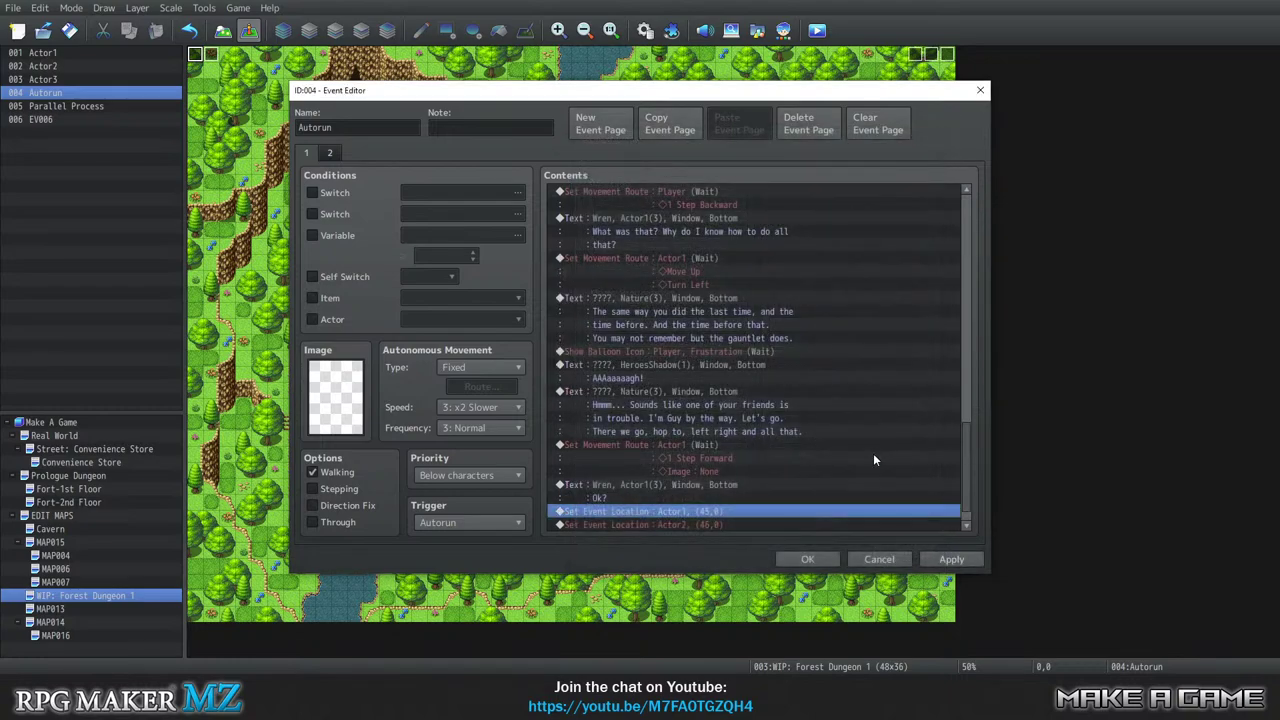
{"action": "scroll", "coordinate": [736, 477], "scroll_direction": "down", "scroll_amount": 1}
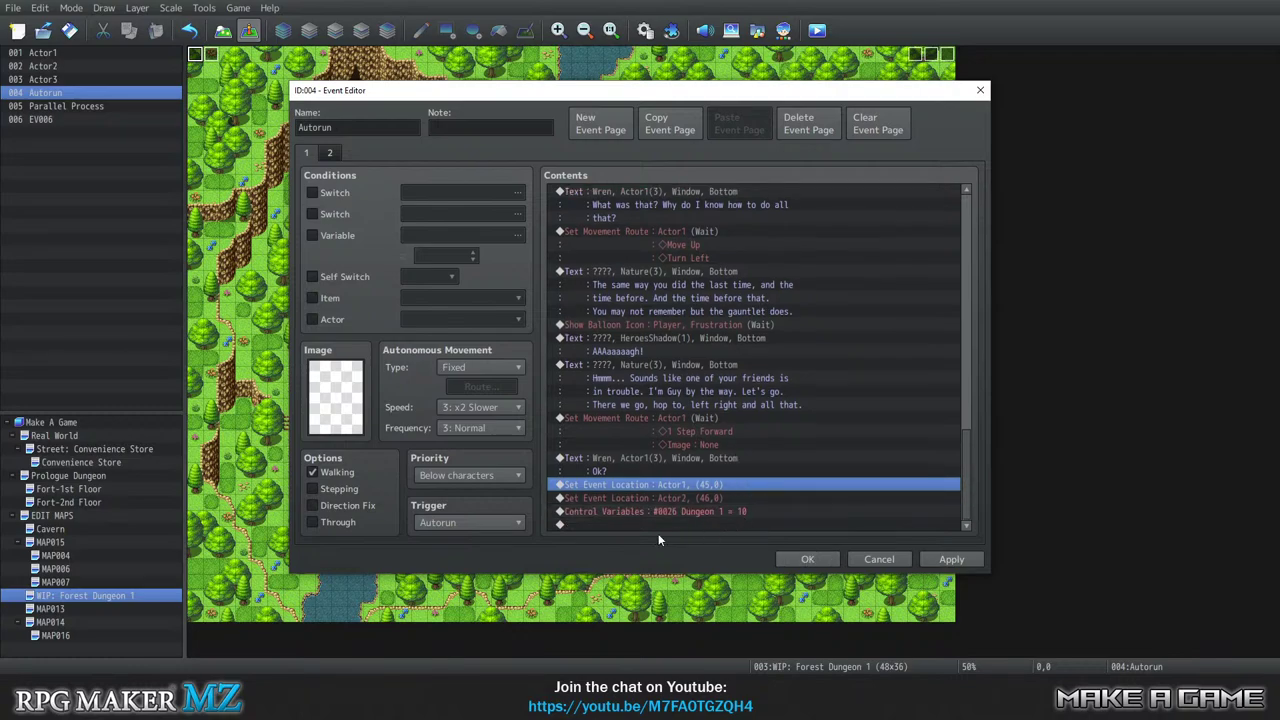
{"action": "left_click", "coordinate": [648, 460]}
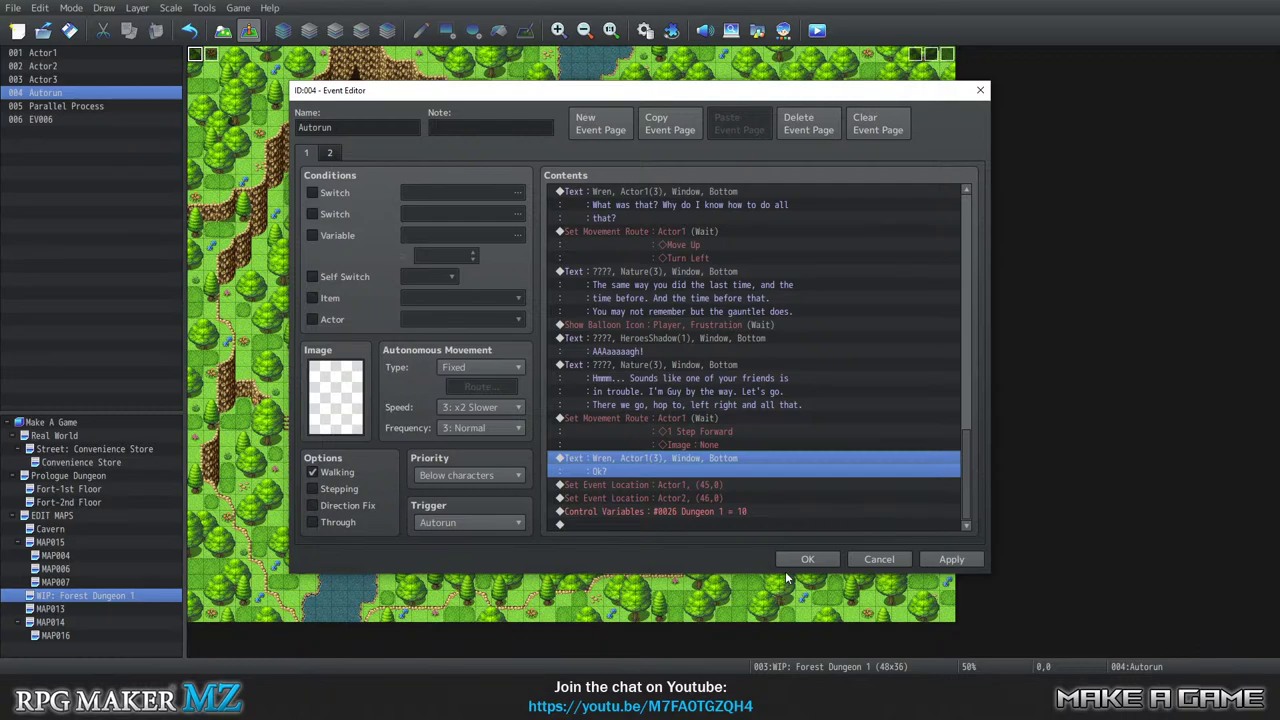
{"action": "left_click", "coordinate": [806, 558]}
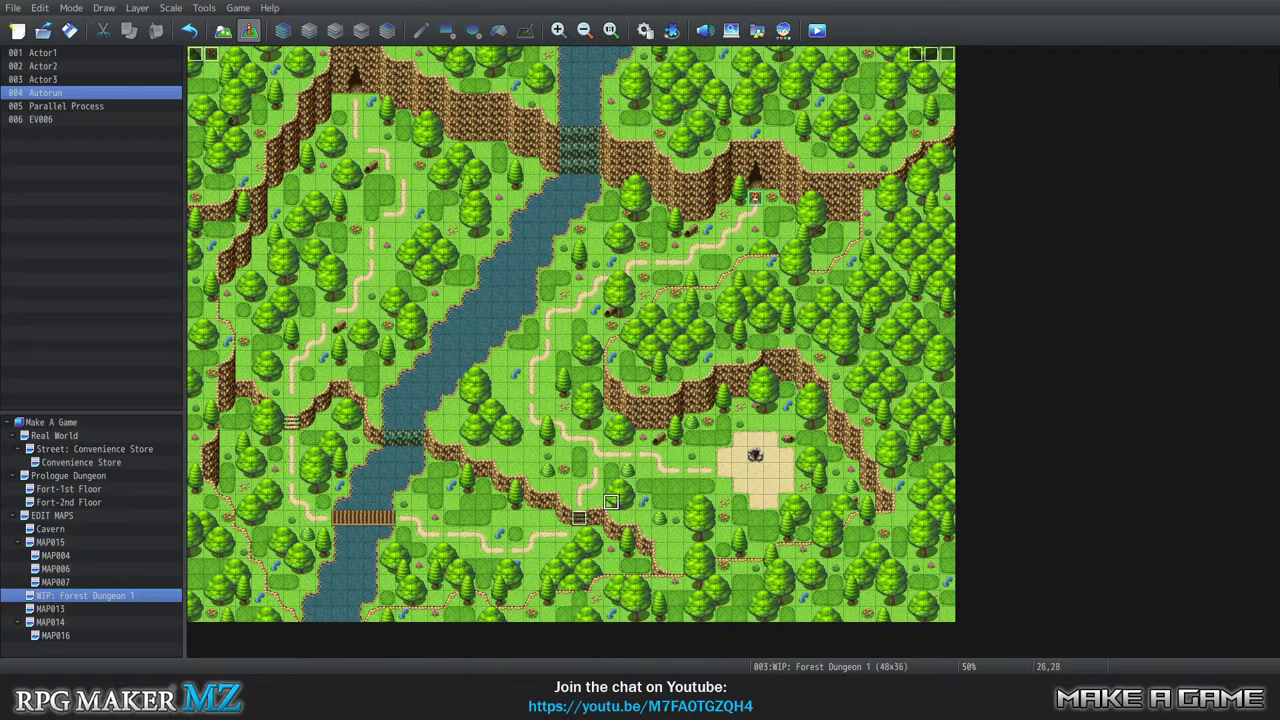
Try placing a copy of the western path's log on layer 3, over the tree just south of the eastern path.
{"action": "left_click", "coordinate": [222, 30]}
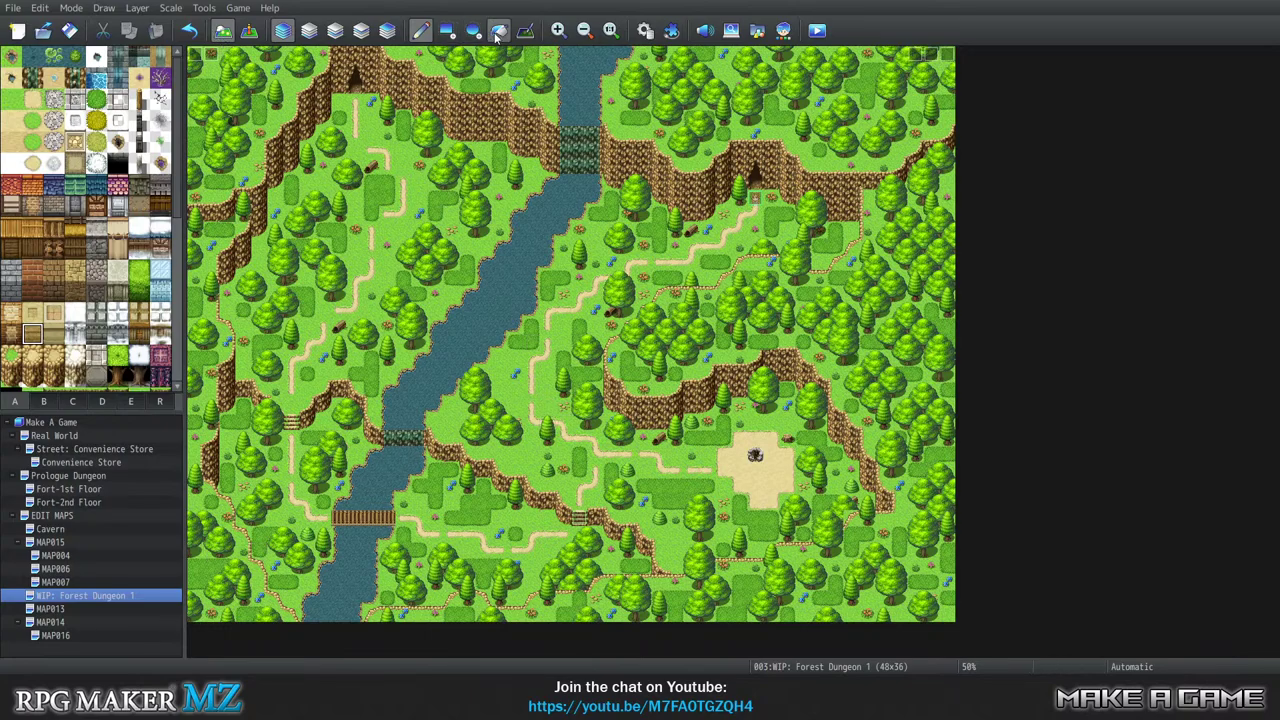
{"action": "left_click", "coordinate": [558, 30]}
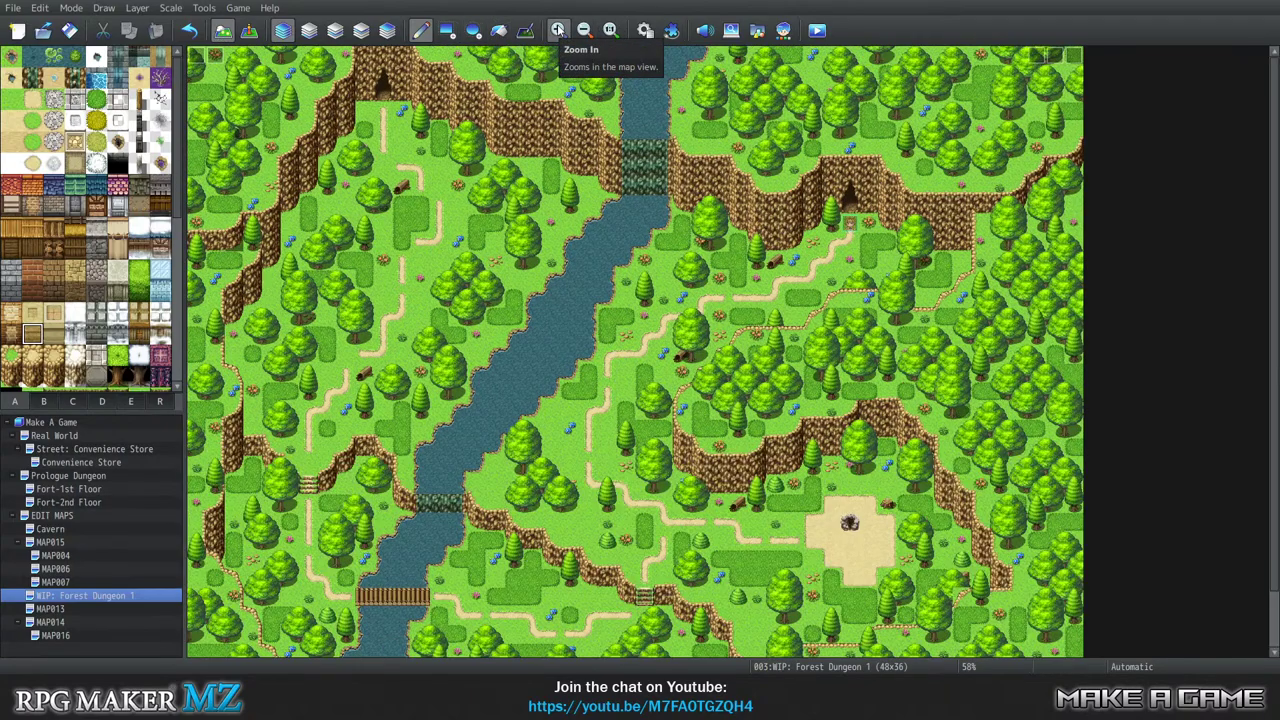
{"action": "left_click", "coordinate": [558, 30]}
{"action": "scroll", "coordinate": [775, 477], "scroll_direction": "down", "scroll_amount": 3}
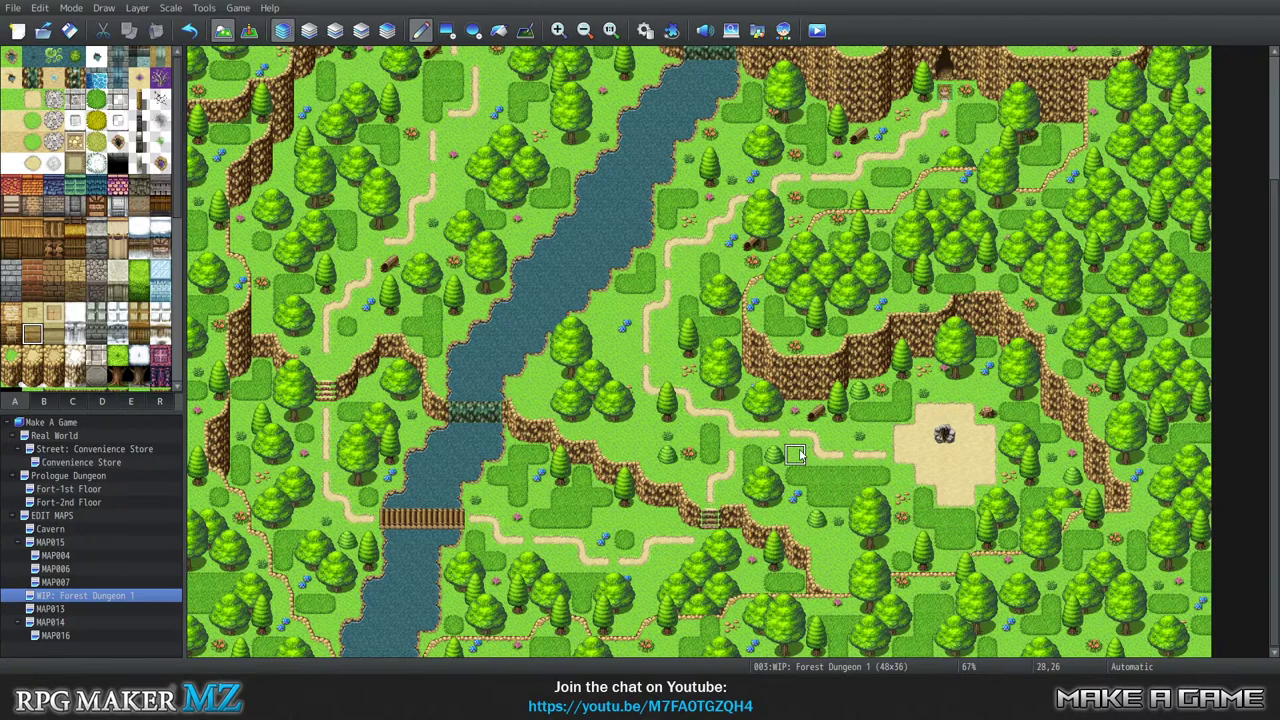
{"action": "left_click", "coordinate": [308, 34]}
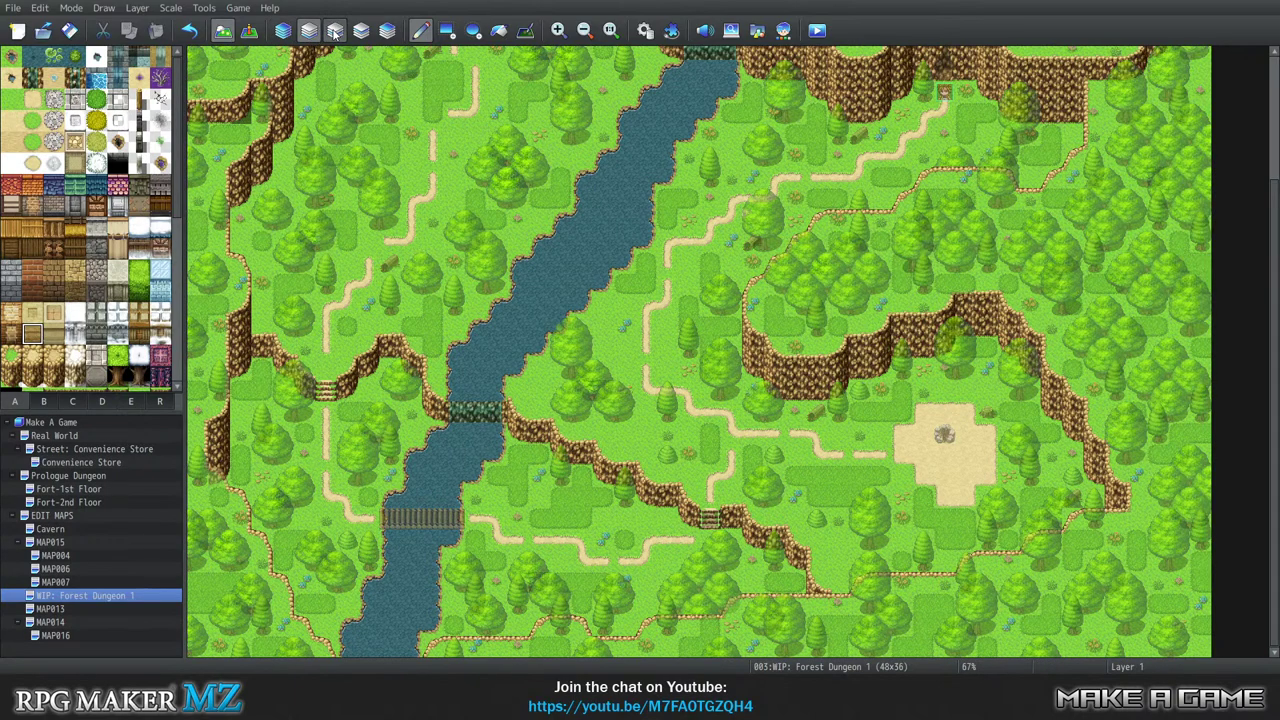
{"action": "left_click", "coordinate": [336, 32]}
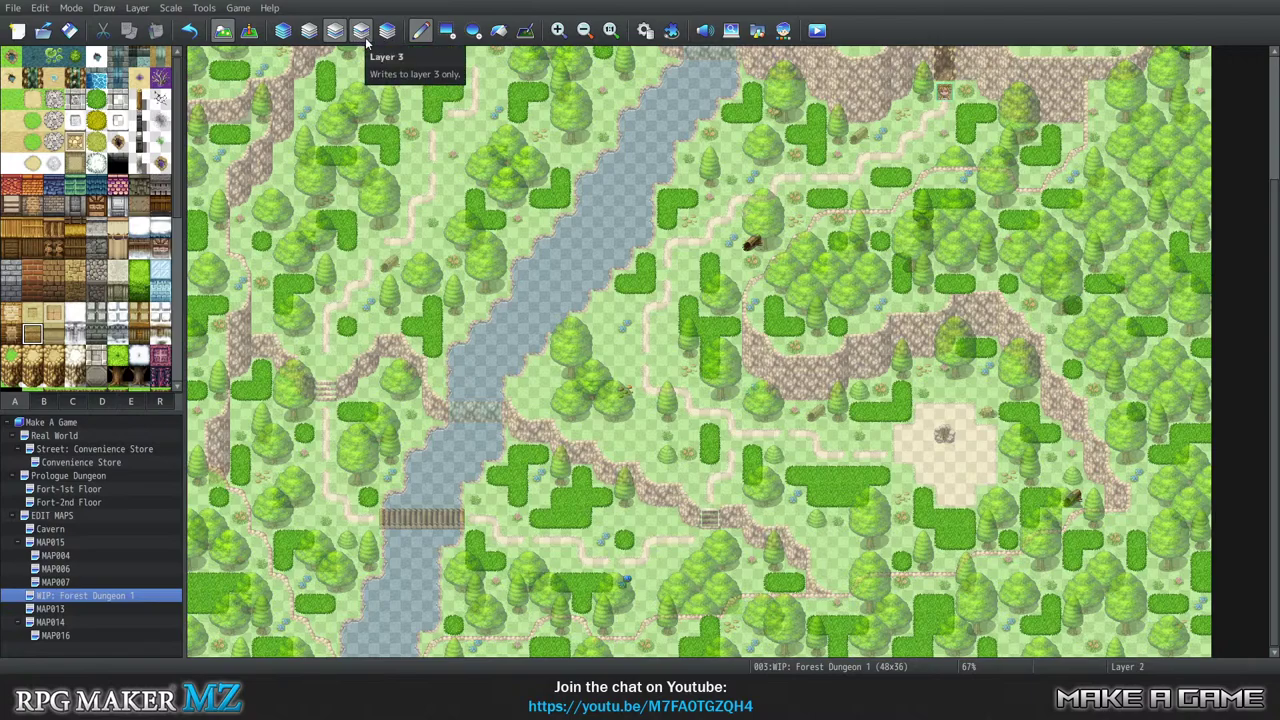
{"action": "left_click", "coordinate": [363, 33]}
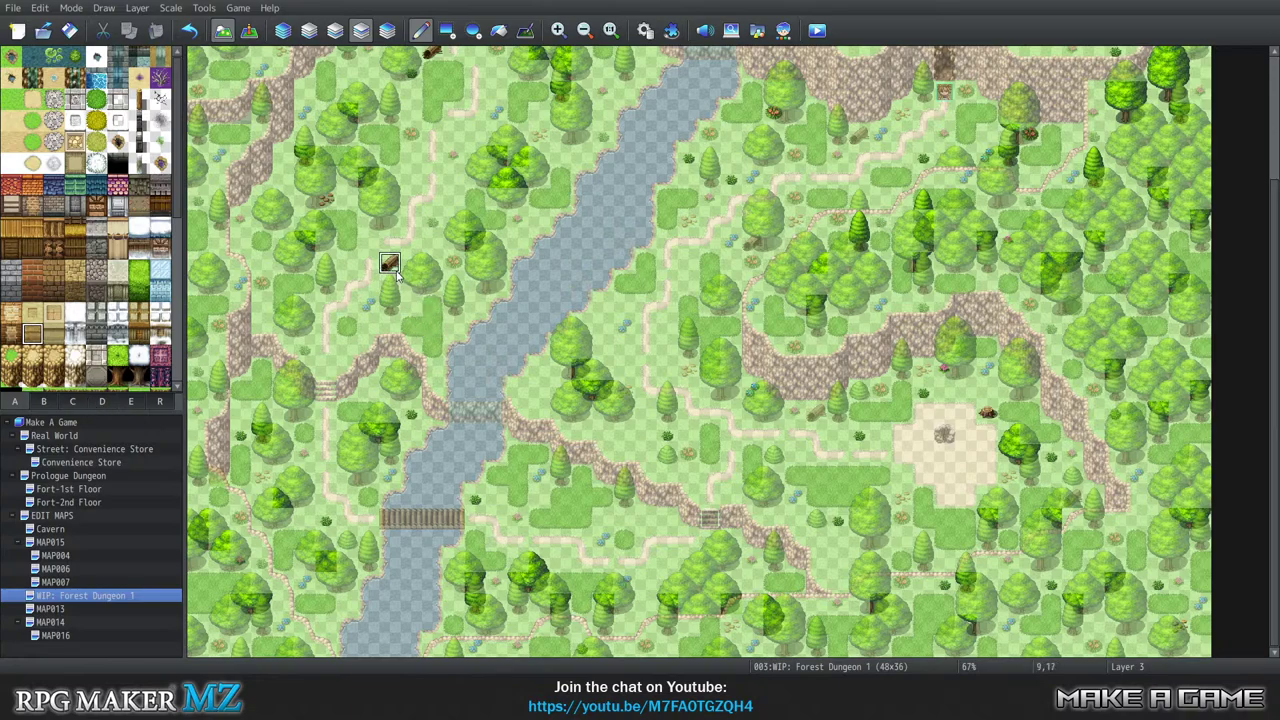
{"action": "left_click", "coordinate": [774, 476]}
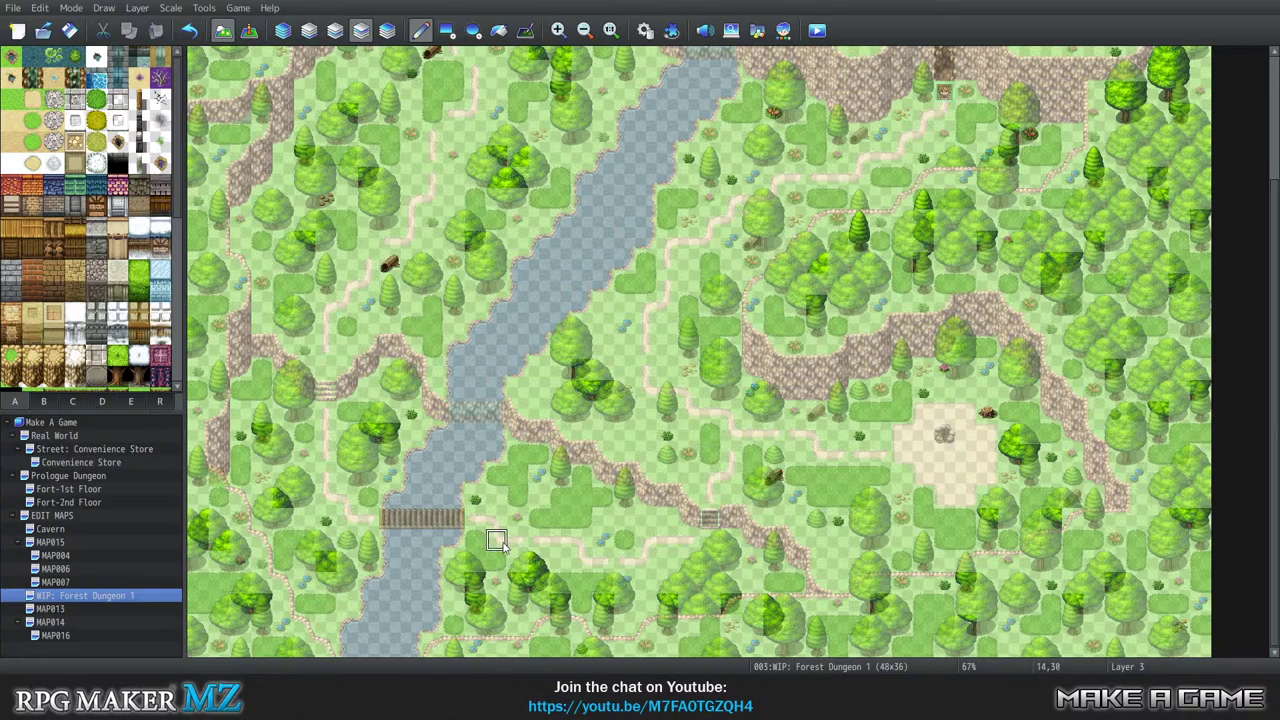
{"action": "left_click", "coordinate": [284, 31]}
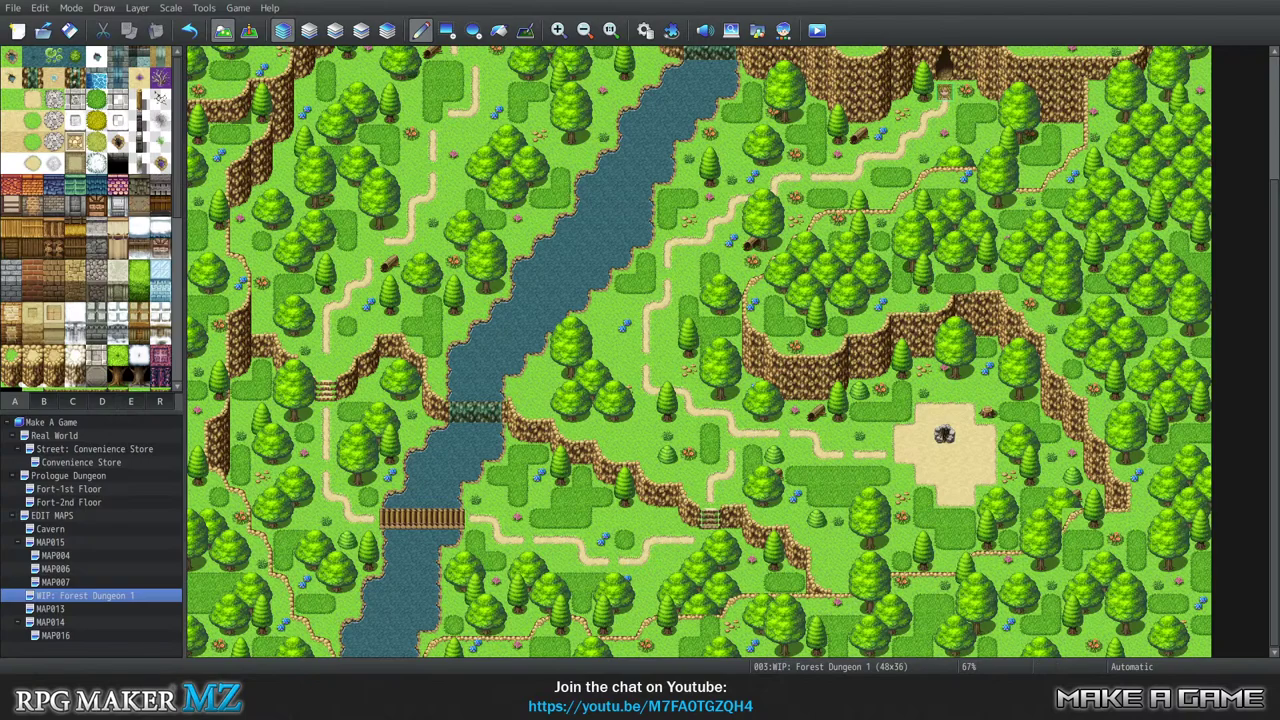
Create a new event on the path at (27,25), west of the sandy clearing, with the Player Touch trigger, and accept it.
{"action": "left_click", "coordinate": [247, 33]}
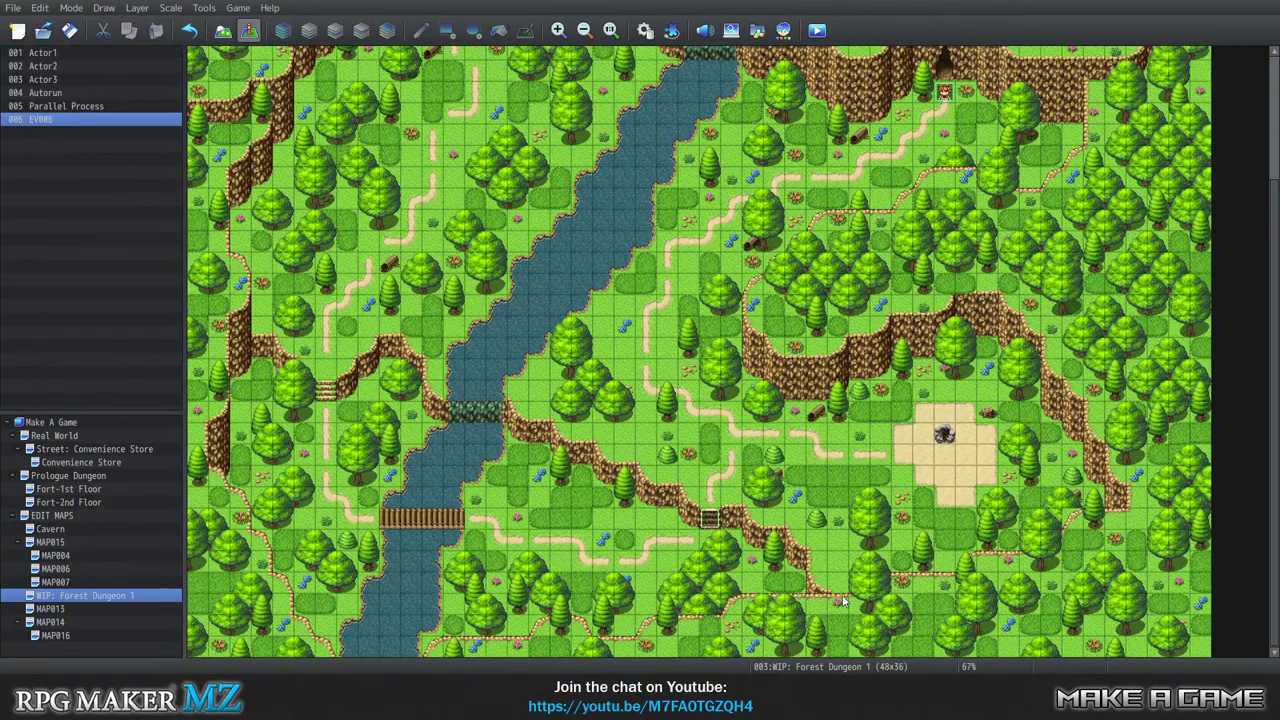
{"action": "right_click", "coordinate": [770, 437]}
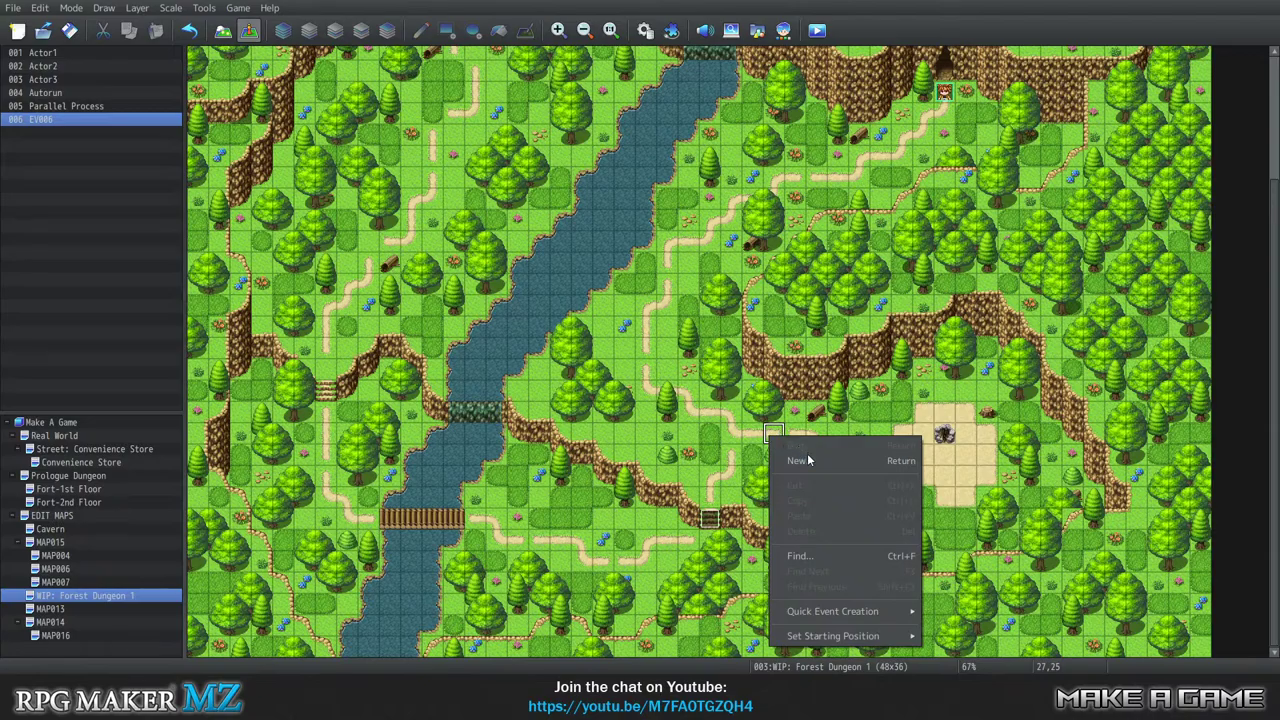
{"action": "left_click", "coordinate": [805, 460]}
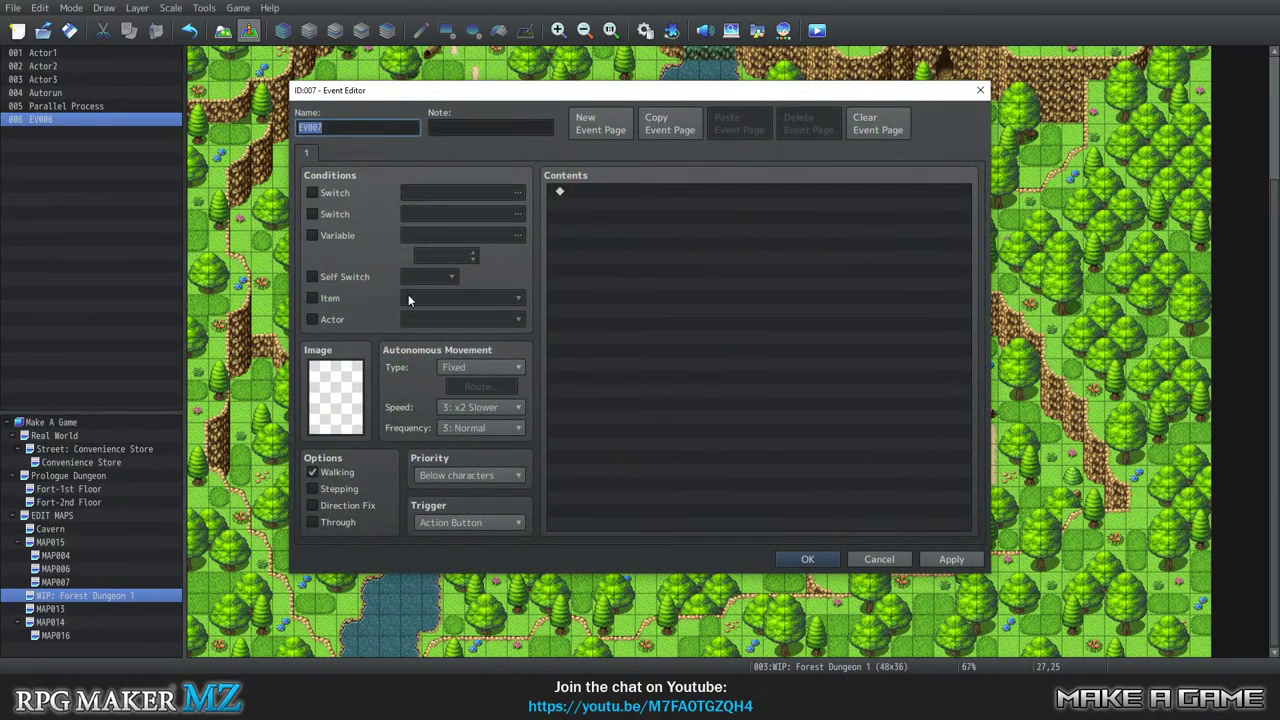
{"action": "left_click", "coordinate": [518, 524]}
{"action": "left_click", "coordinate": [518, 524]}
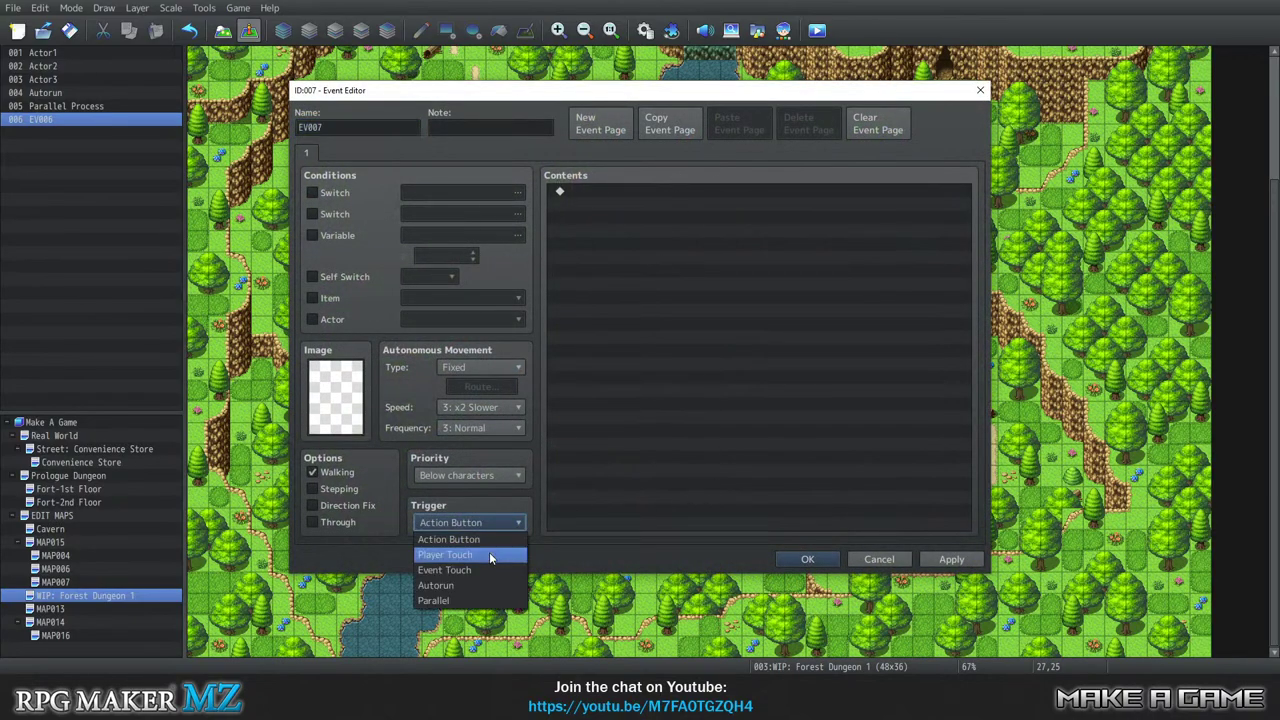
{"action": "left_click", "coordinate": [471, 560]}
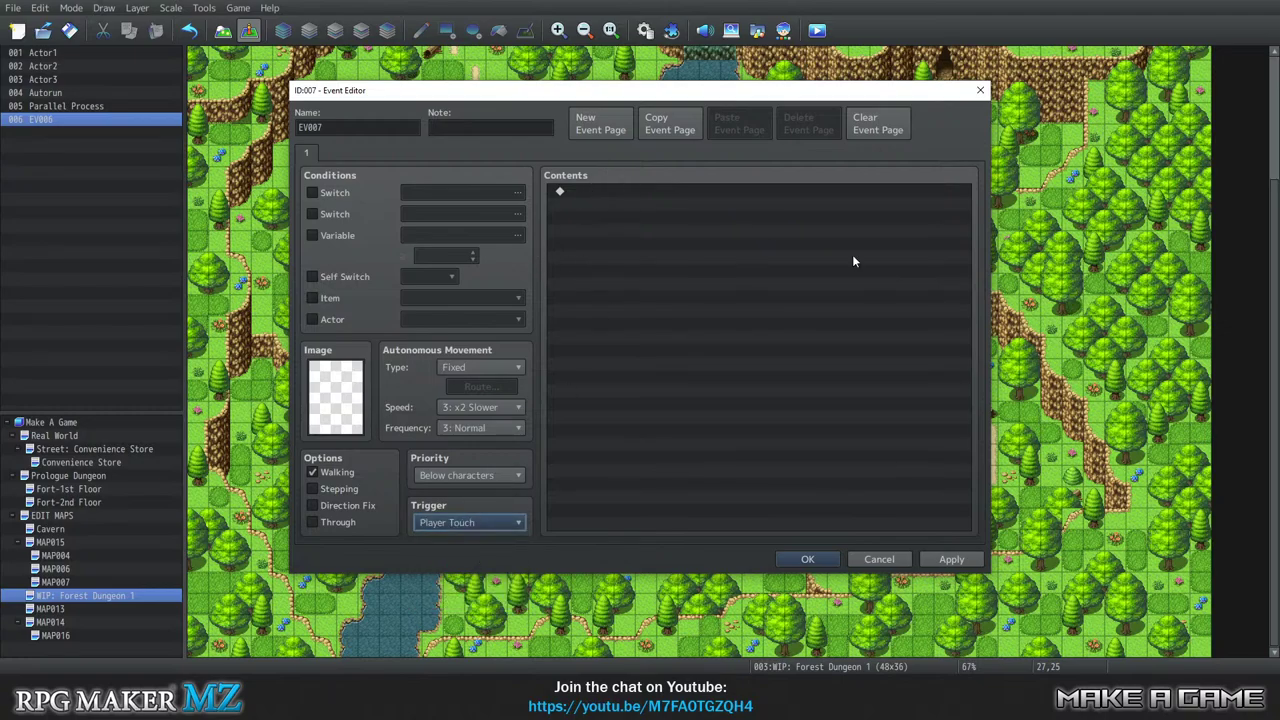
{"action": "left_click", "coordinate": [814, 561]}
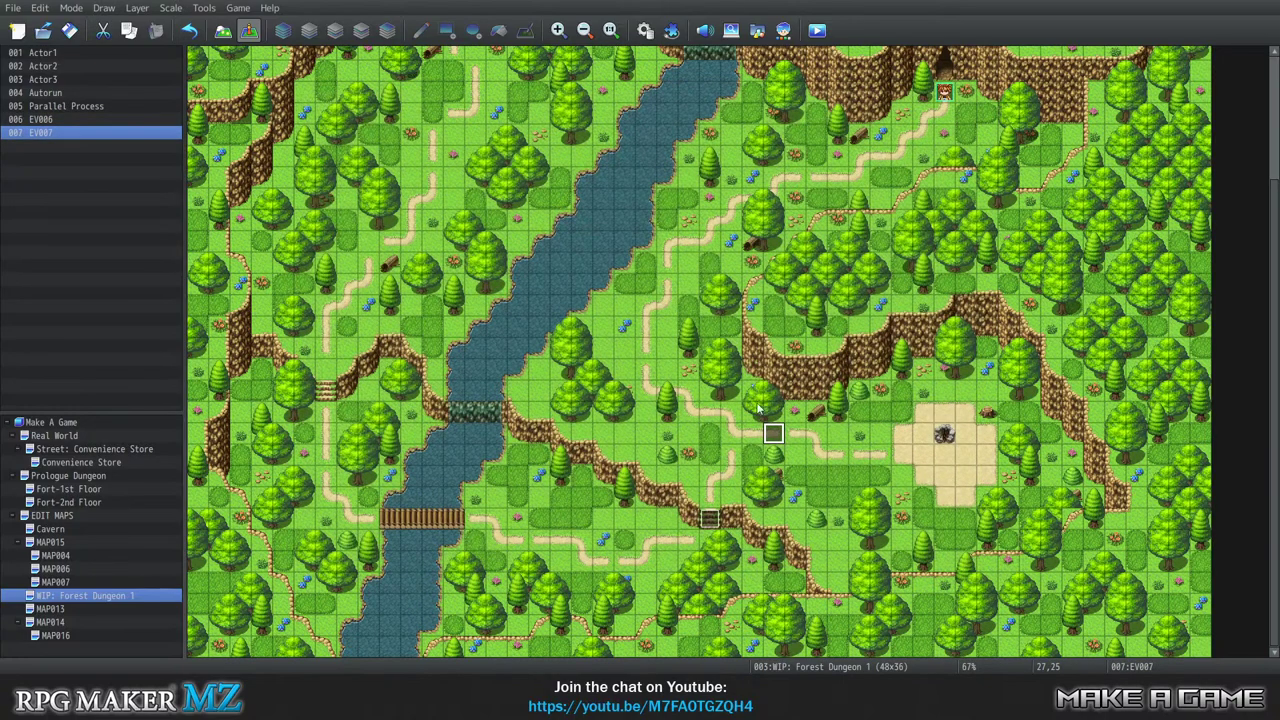
{"action": "scroll", "coordinate": [1262, 200], "scroll_direction": "up", "scroll_amount": 3}
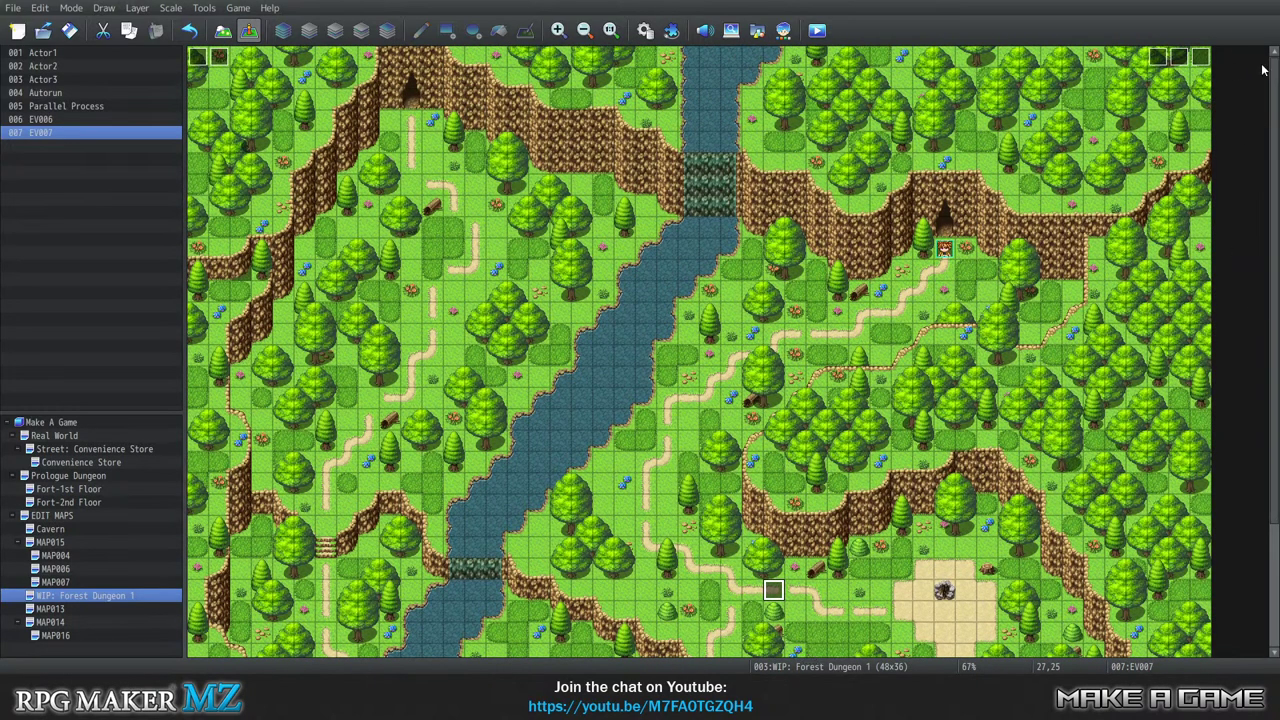
{"action": "scroll", "coordinate": [1277, 217], "scroll_direction": "down", "scroll_amount": 3}
{"action": "scroll", "coordinate": [1277, 207], "scroll_direction": "up", "scroll_amount": 3}
{"action": "scroll", "coordinate": [1260, 237], "scroll_direction": "down", "scroll_amount": 1}
{"action": "scroll", "coordinate": [990, 423], "scroll_direction": "down", "scroll_amount": 3}
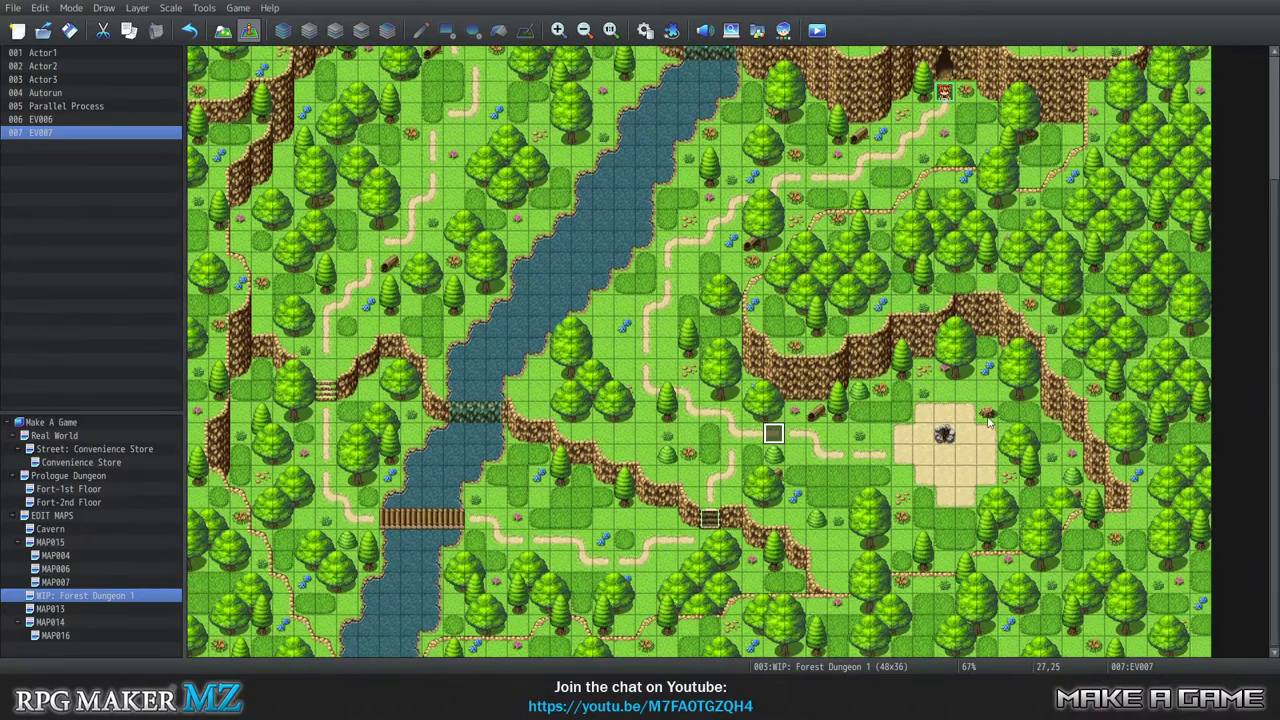
Start a new event at (35,23), just north of the campfire clearing, and look through the Actor1, Actor2 and Actor3 character sheets.
{"action": "right_click", "coordinate": [944, 390]}
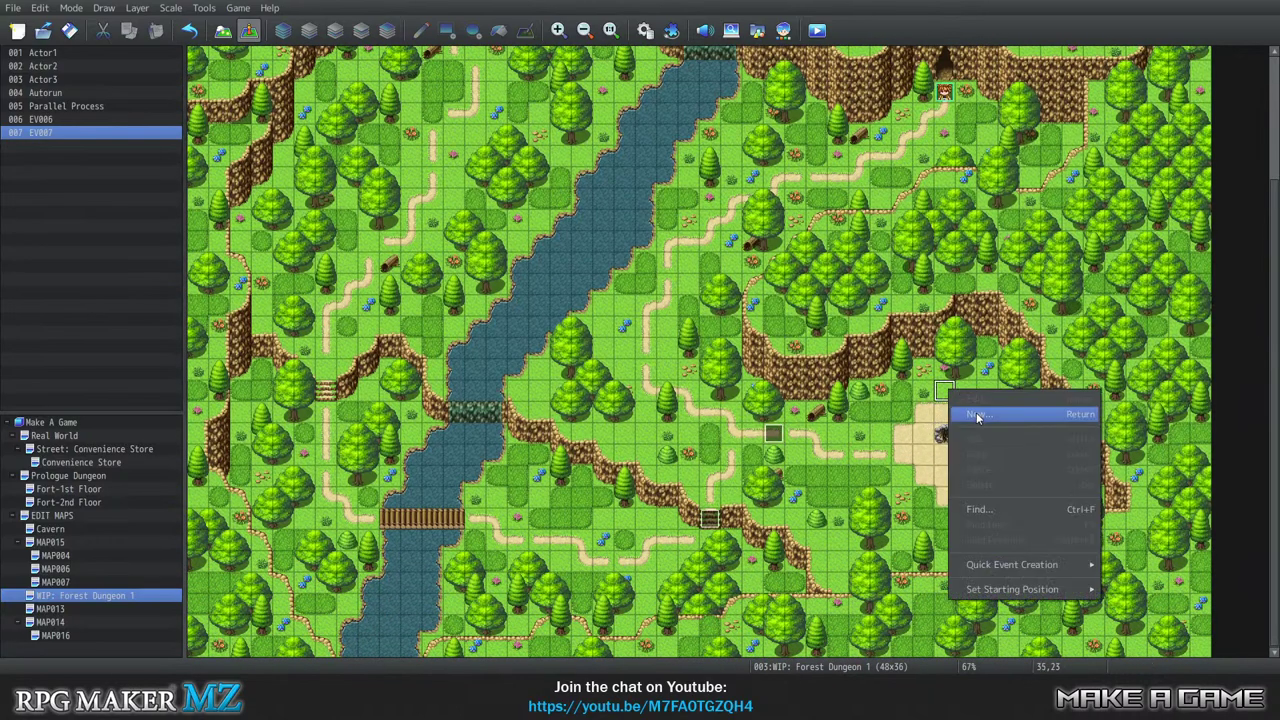
{"action": "left_click", "coordinate": [978, 414]}
{"action": "double_click", "coordinate": [349, 426]}
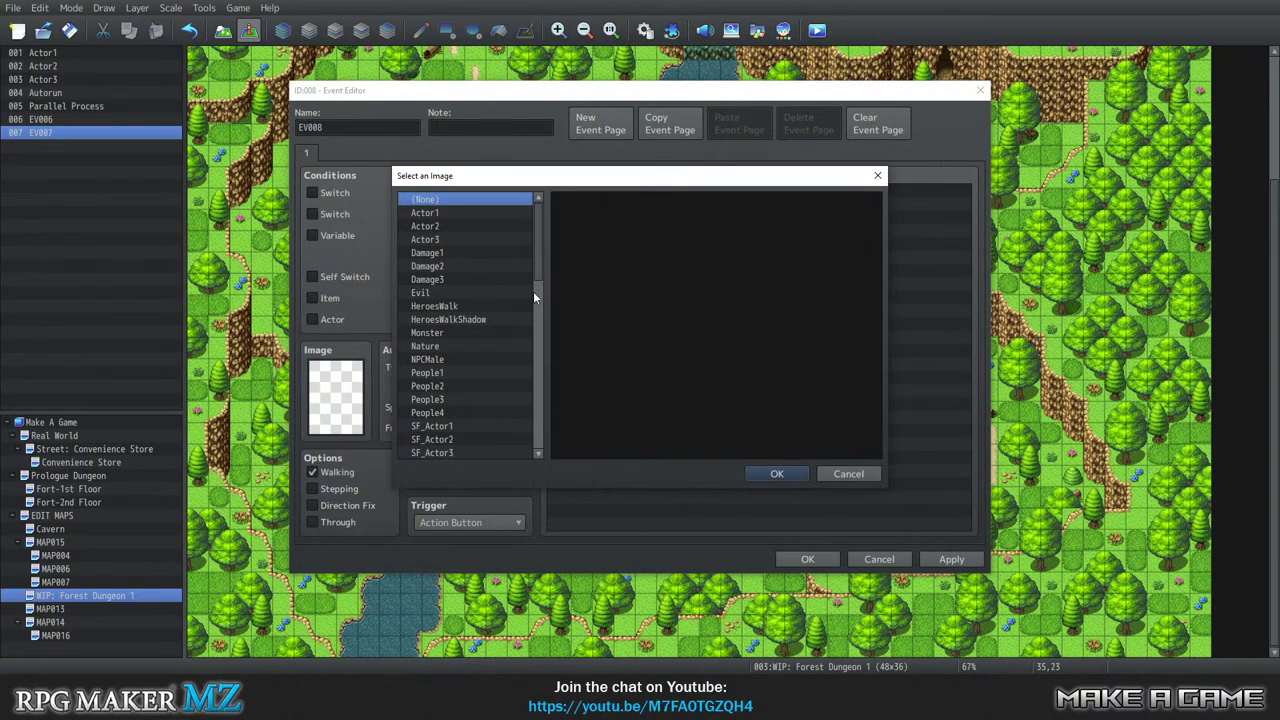
{"action": "scroll", "coordinate": [468, 260], "scroll_direction": "down", "scroll_amount": 4}
{"action": "scroll", "coordinate": [470, 300], "scroll_direction": "up", "scroll_amount": 4}
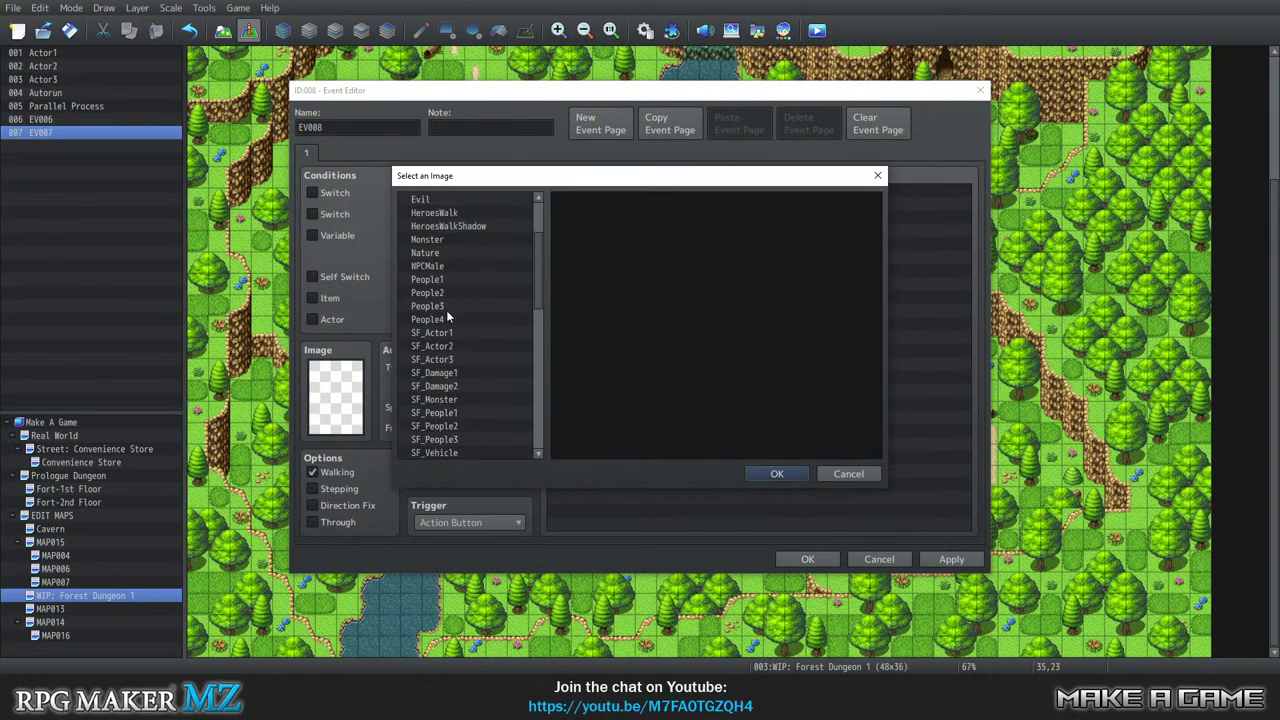
{"action": "scroll", "coordinate": [457, 288], "scroll_direction": "down", "scroll_amount": 5}
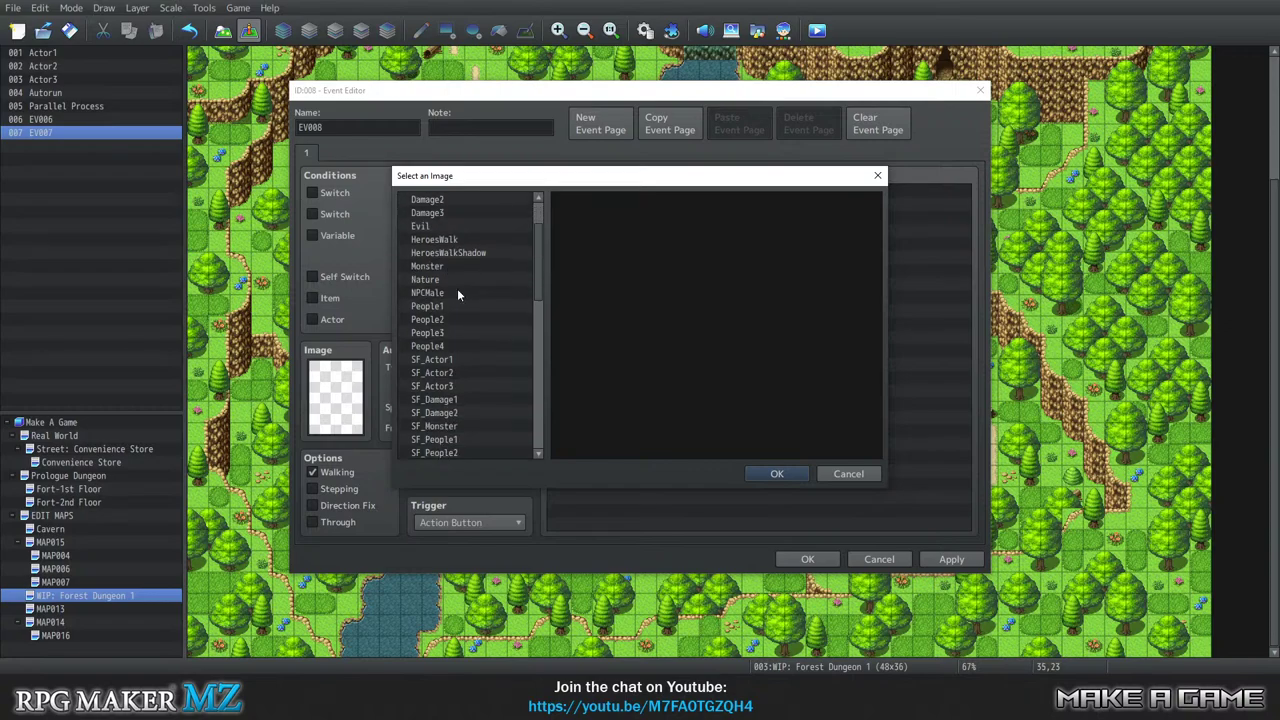
{"action": "left_click_drag", "start_coordinate": [538, 322], "coordinate": [514, 177]}
{"action": "left_click", "coordinate": [455, 214]}
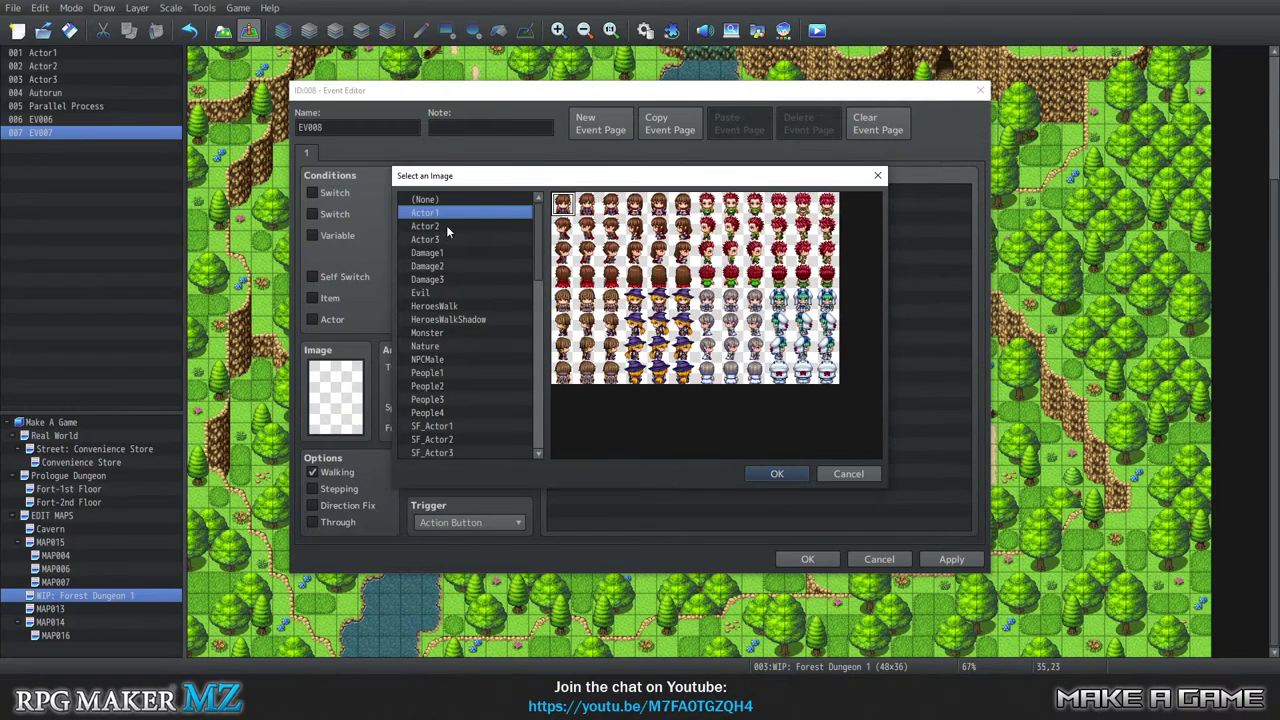
{"action": "left_click", "coordinate": [446, 225]}
{"action": "left_click", "coordinate": [446, 237]}
{"action": "left_click", "coordinate": [444, 227]}
{"action": "left_click", "coordinate": [443, 214]}
Give the event the front-facing blue-haired character from the HeroesWalk sheet and accept the event.
{"action": "left_click", "coordinate": [452, 306]}
{"action": "left_click", "coordinate": [657, 214]}
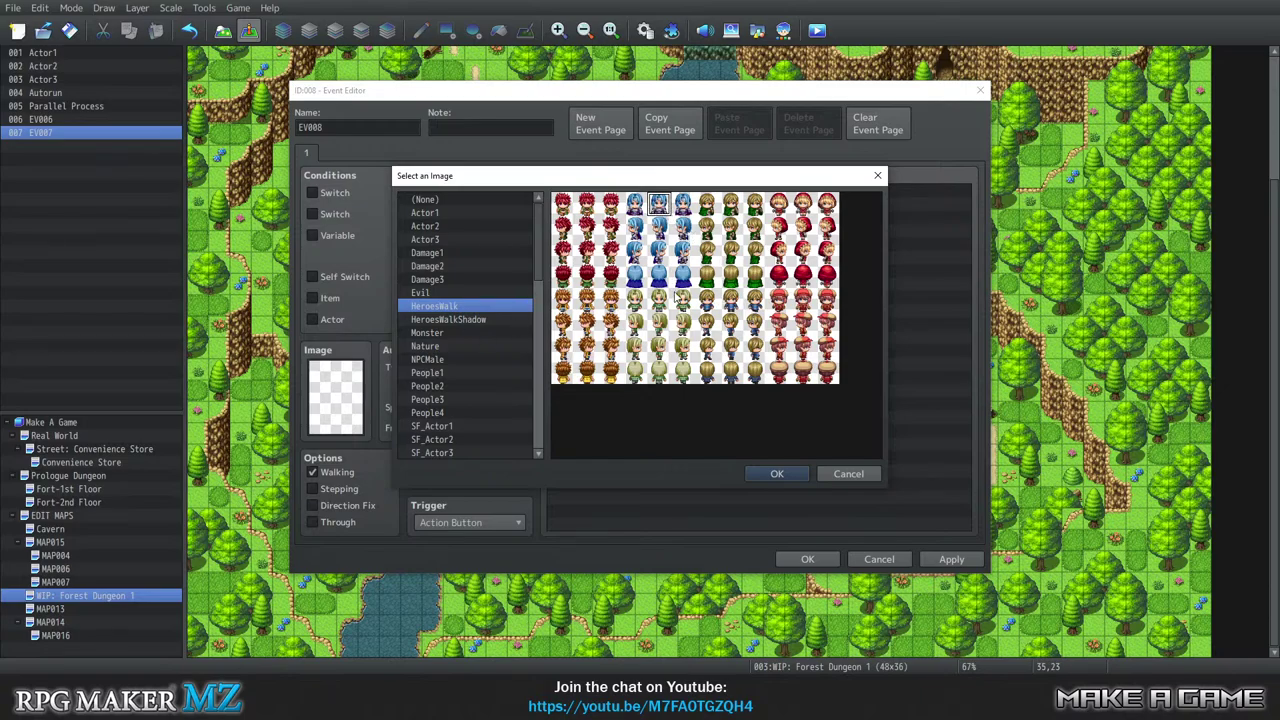
{"action": "left_click", "coordinate": [659, 228]}
{"action": "left_click", "coordinate": [659, 204]}
{"action": "scroll", "coordinate": [480, 398], "scroll_direction": "down", "scroll_amount": 5}
{"action": "scroll", "coordinate": [466, 403], "scroll_direction": "up", "scroll_amount": 4}
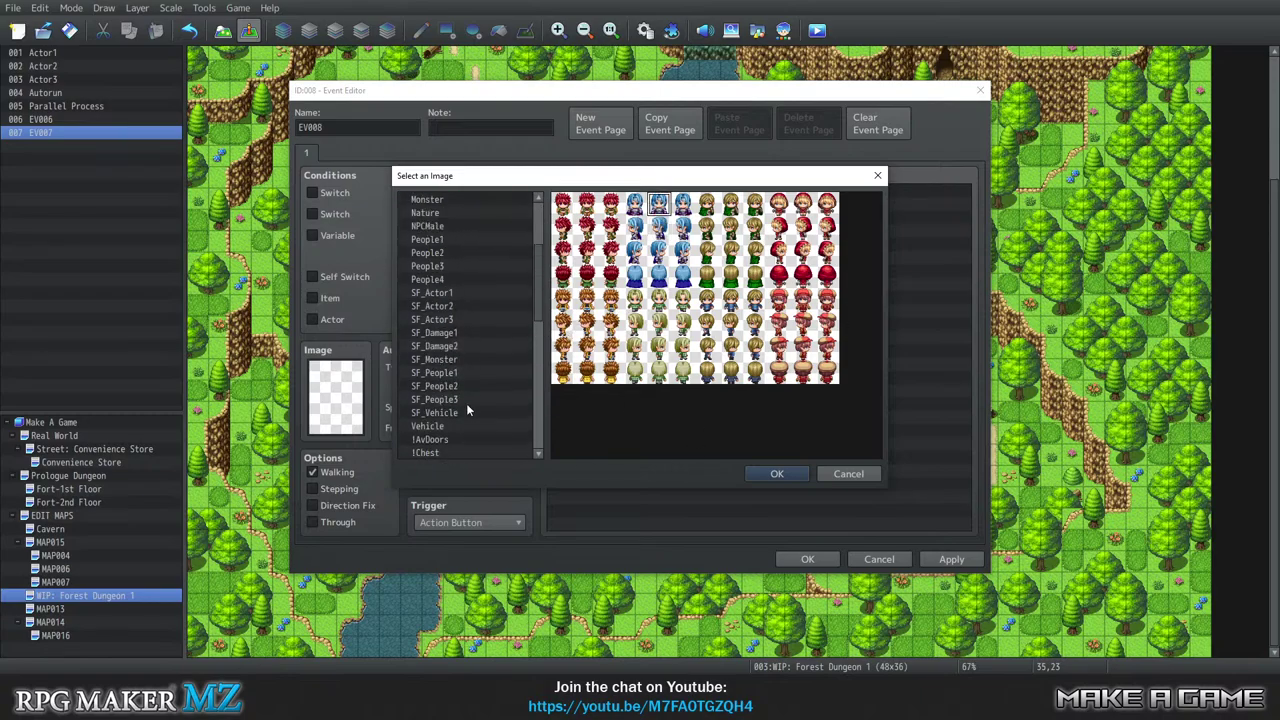
{"action": "scroll", "coordinate": [440, 350], "scroll_direction": "up", "scroll_amount": 1}
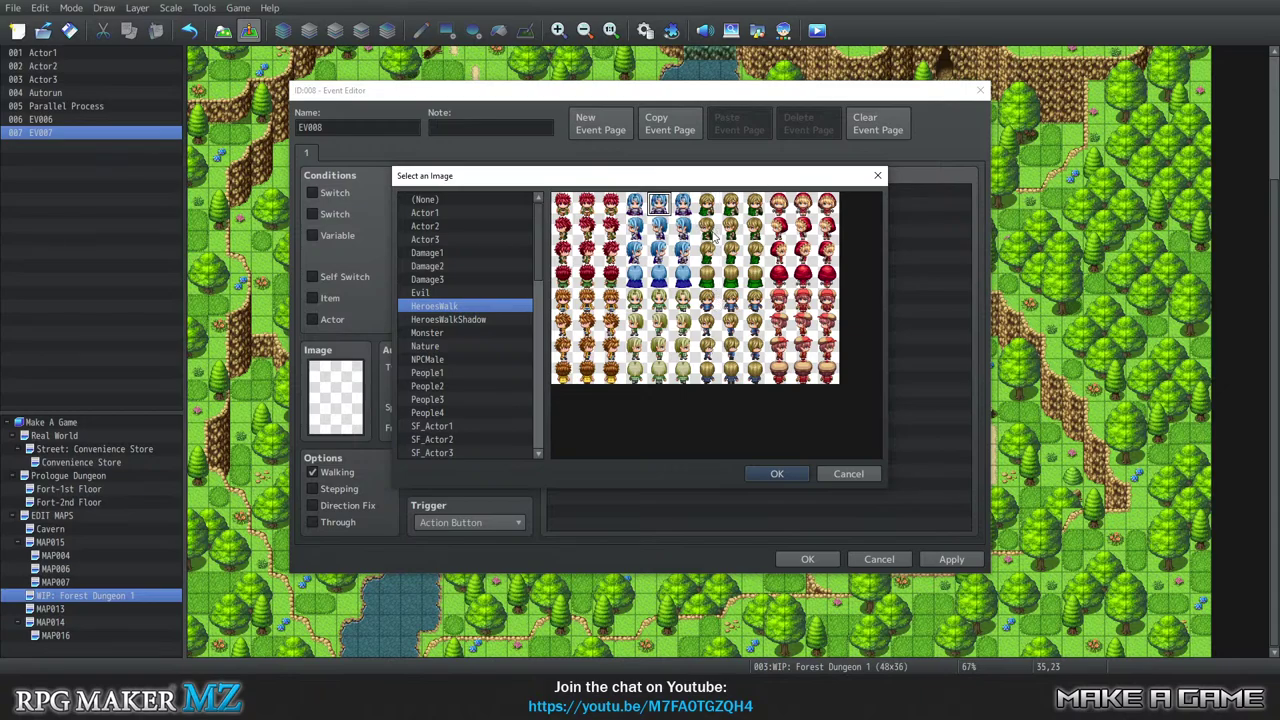
{"action": "left_click", "coordinate": [776, 473]}
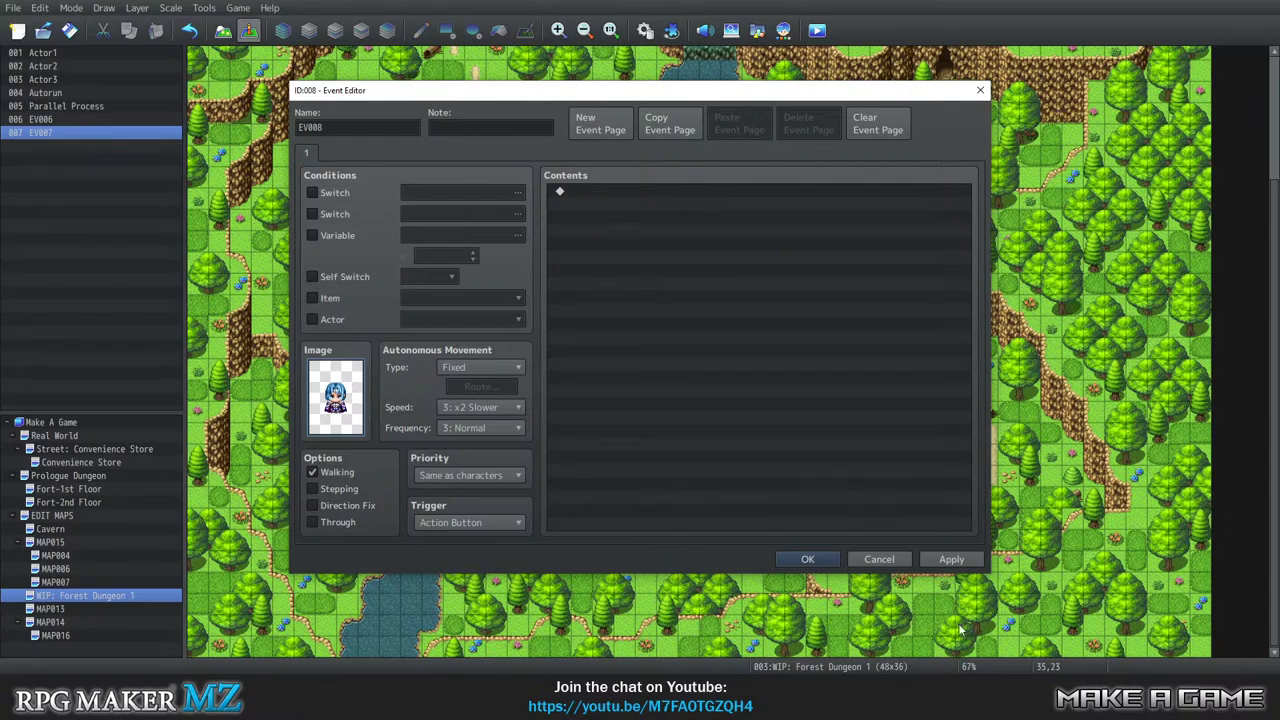
{"action": "left_click", "coordinate": [809, 559]}
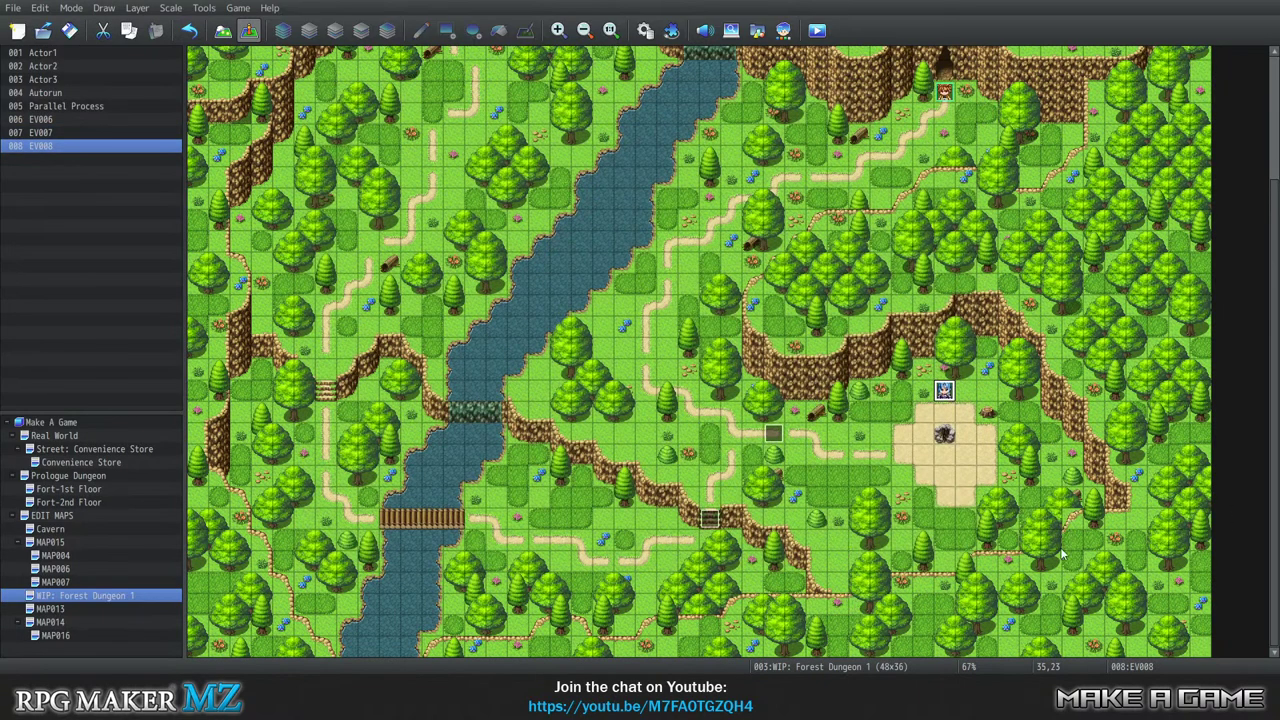
Create an event at (34,24), northwest of the campfire, using the back-facing green creature from the Monster sheet, and accept it.
{"action": "right_click", "coordinate": [928, 424]}
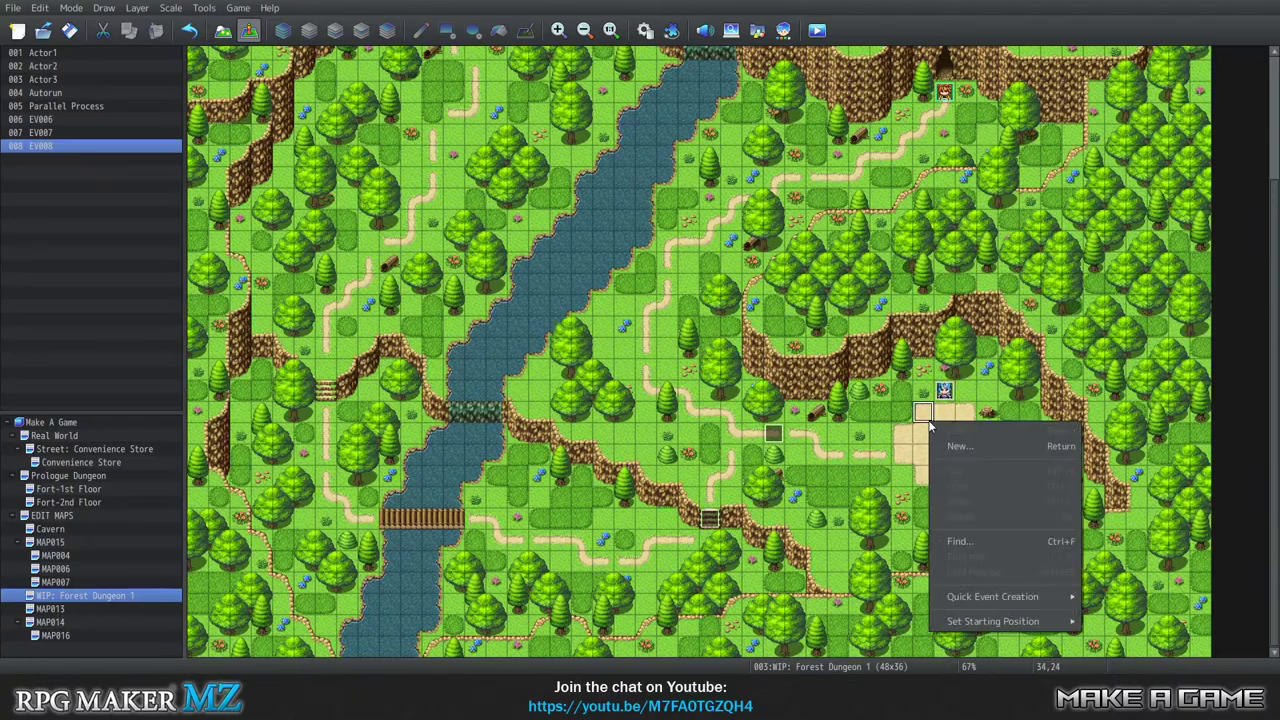
{"action": "left_click", "coordinate": [958, 446]}
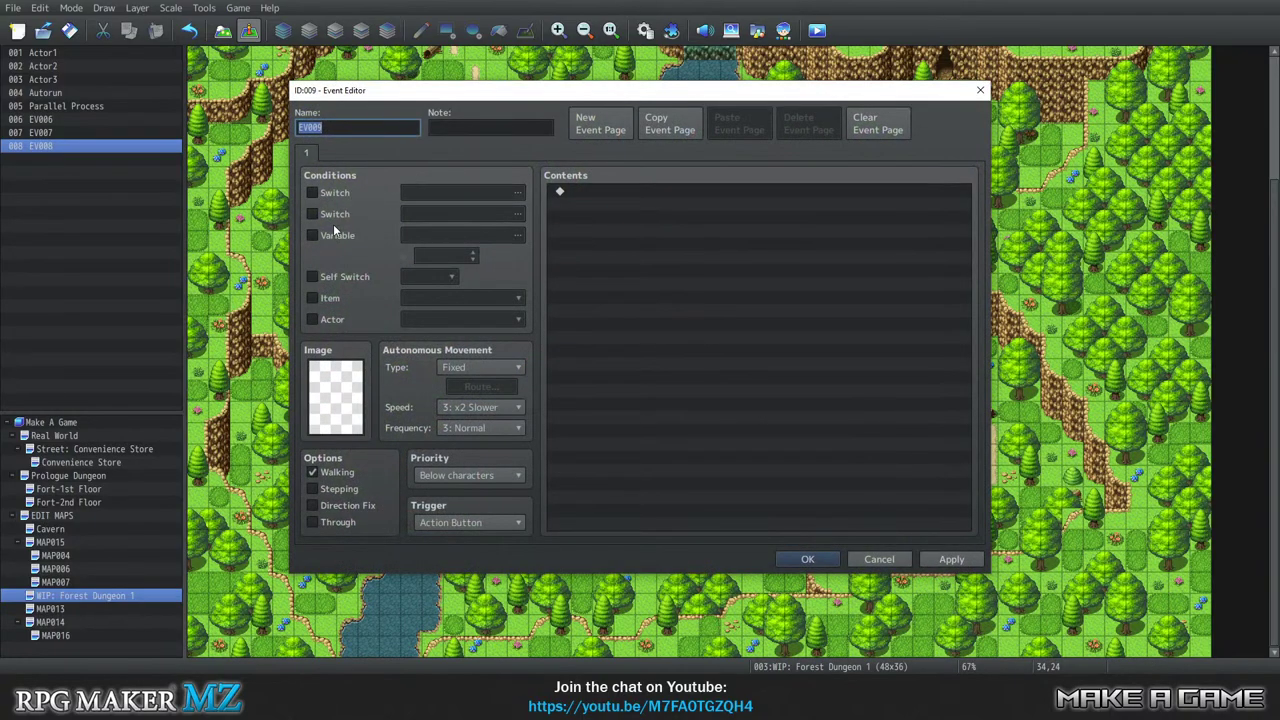
{"action": "double_click", "coordinate": [335, 397]}
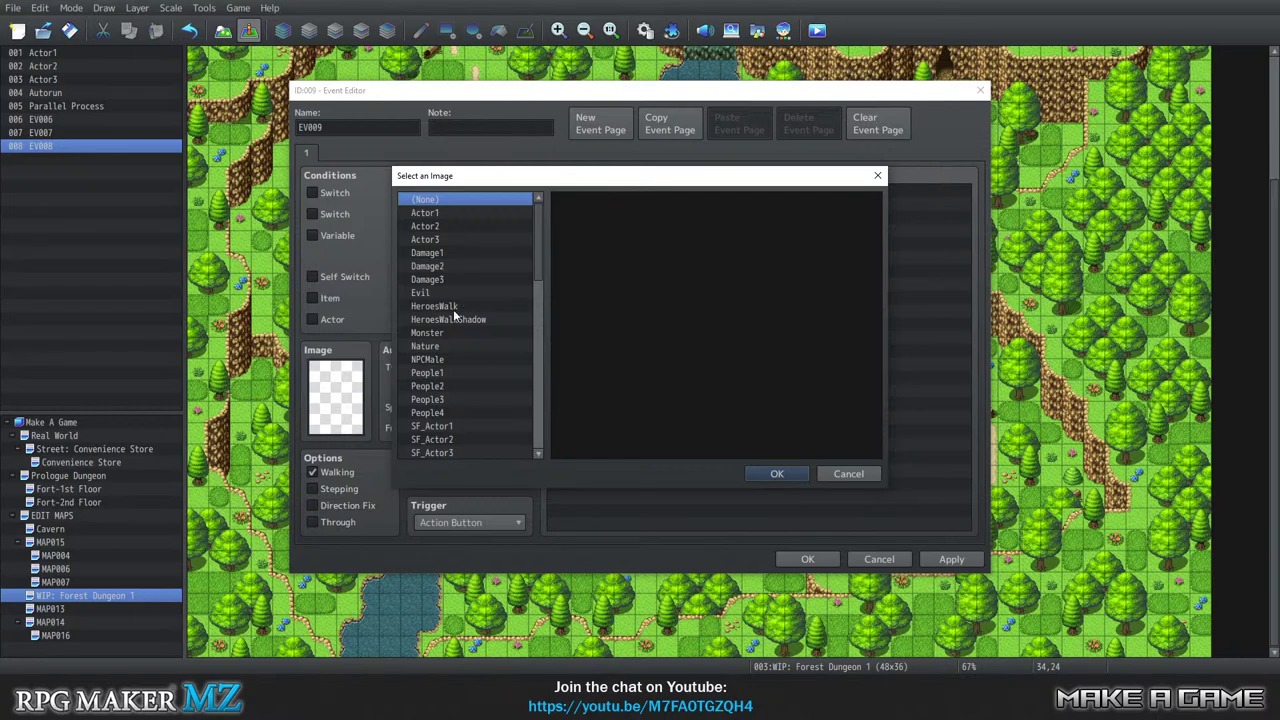
{"action": "left_click", "coordinate": [453, 293]}
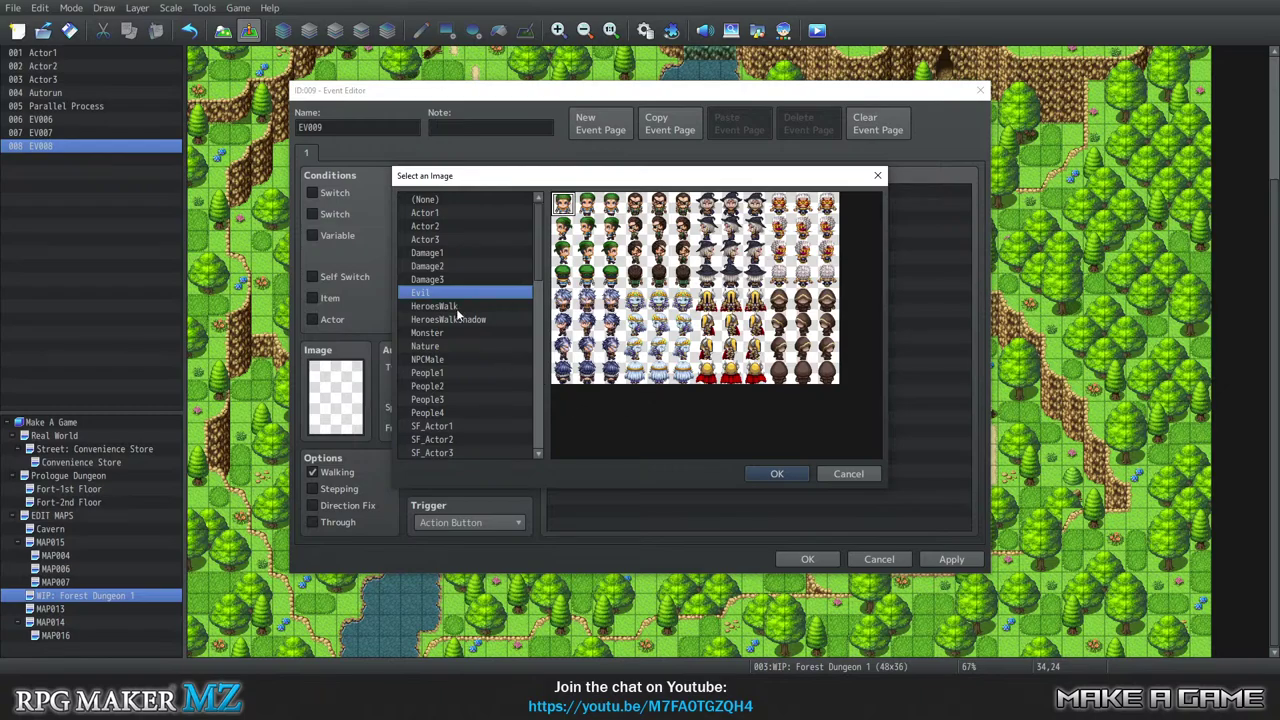
{"action": "left_click", "coordinate": [446, 333]}
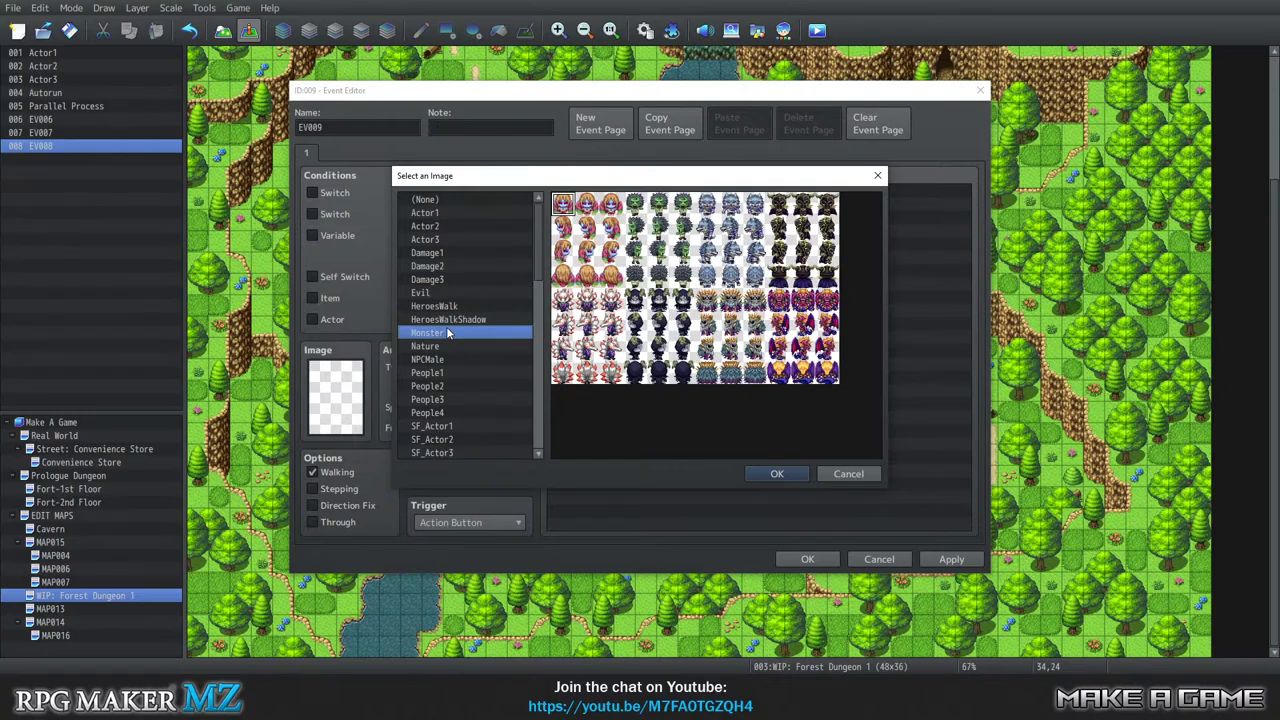
{"action": "left_click", "coordinate": [658, 278]}
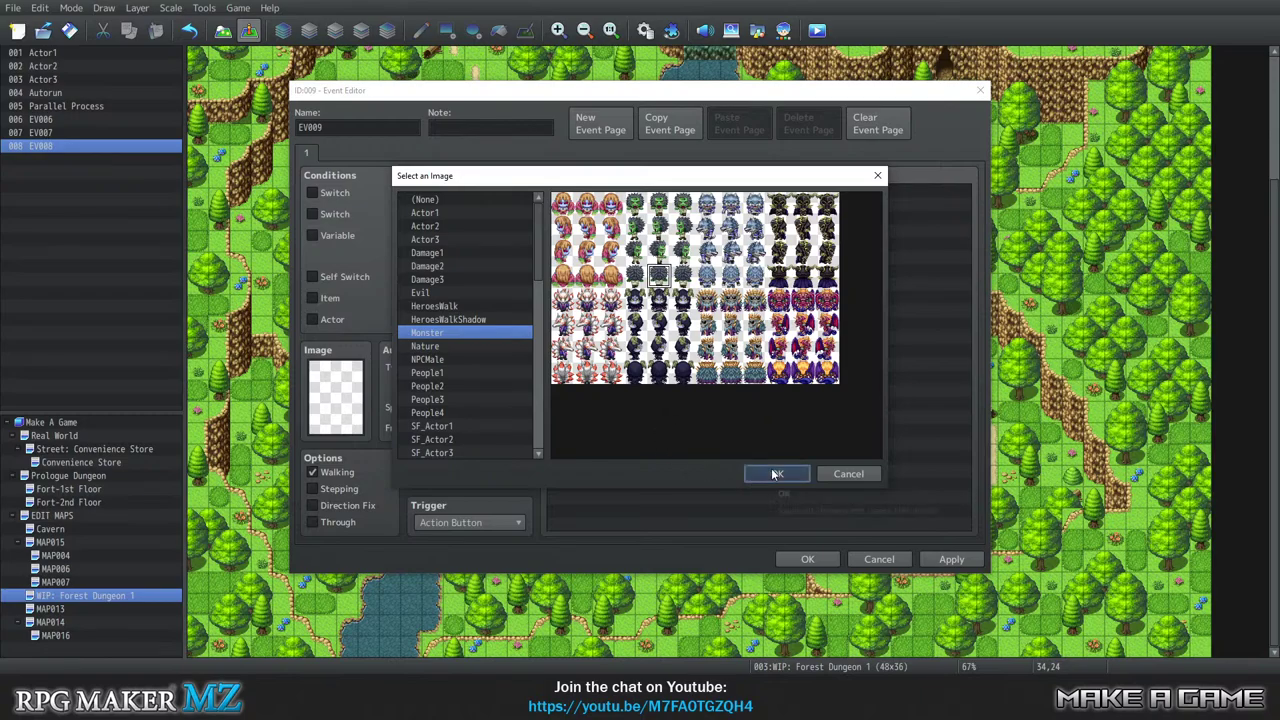
{"action": "left_click", "coordinate": [756, 474]}
{"action": "left_click", "coordinate": [807, 559]}
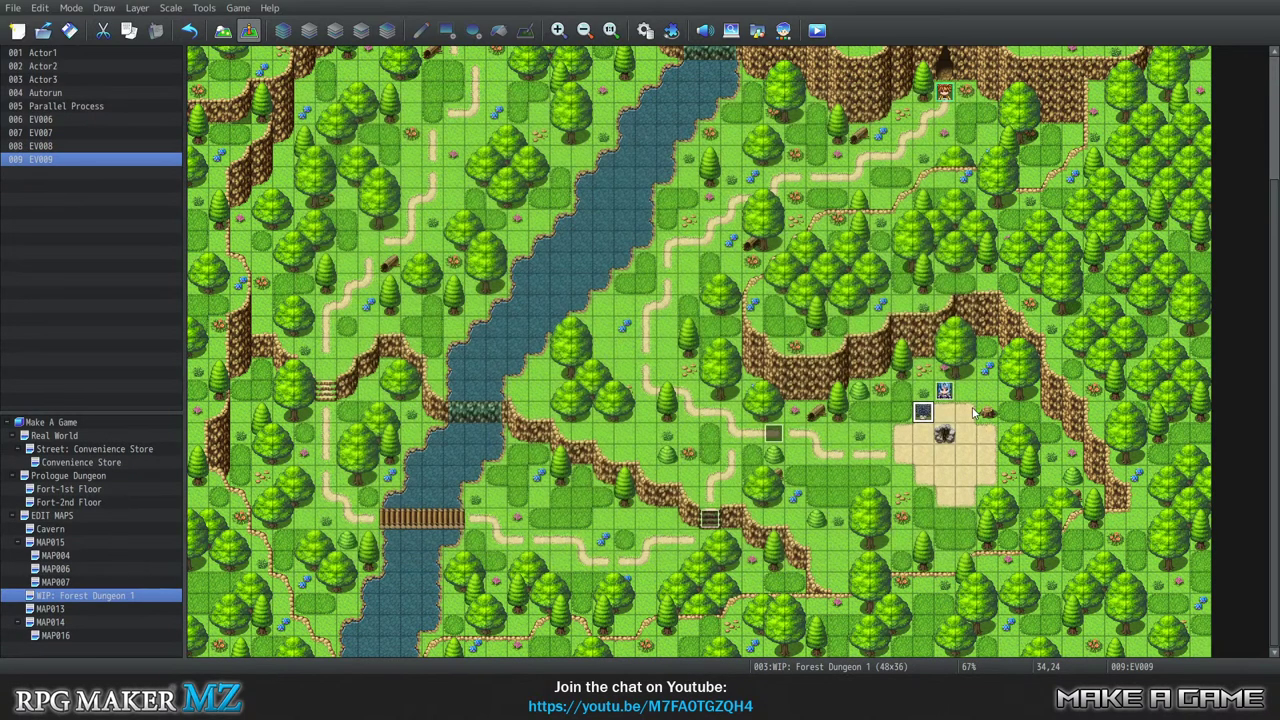
Create a matching event at (36,24), northeast of the campfire, with the same back-facing green creature from the Monster sheet.
{"action": "right_click", "coordinate": [972, 422]}
{"action": "left_click", "coordinate": [988, 436]}
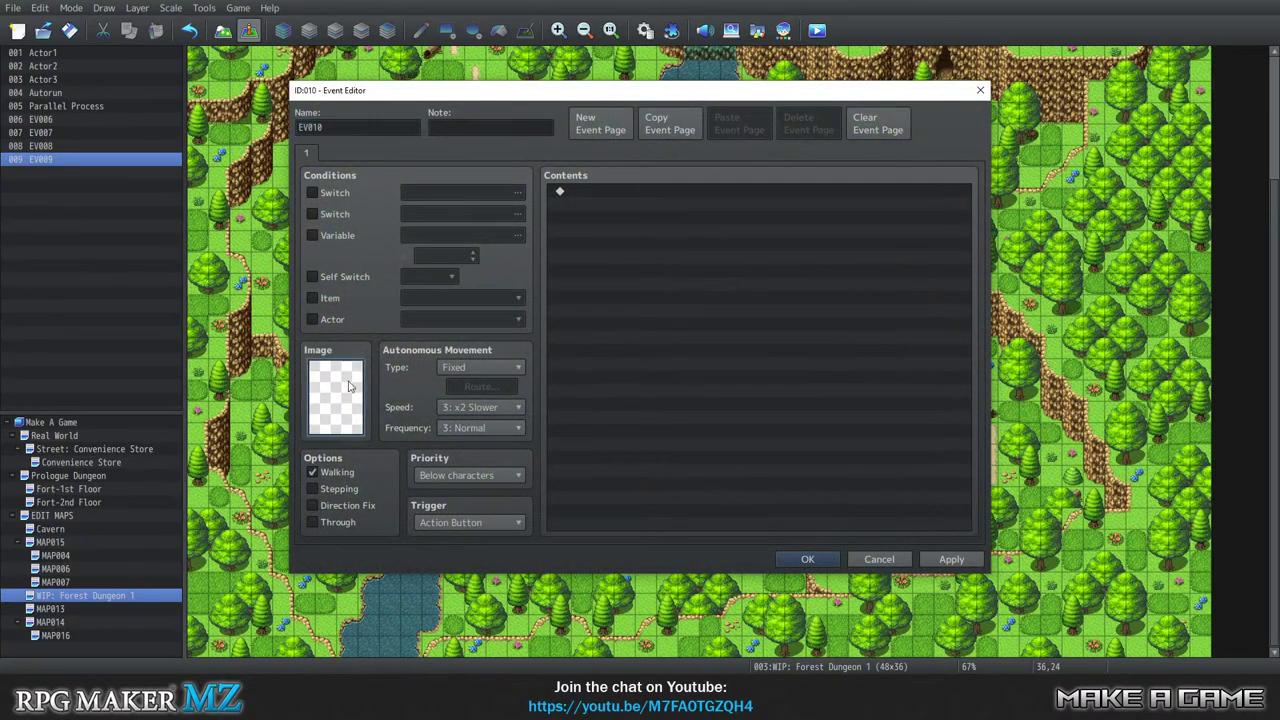
{"action": "double_click", "coordinate": [348, 388]}
{"action": "left_click", "coordinate": [451, 278]}
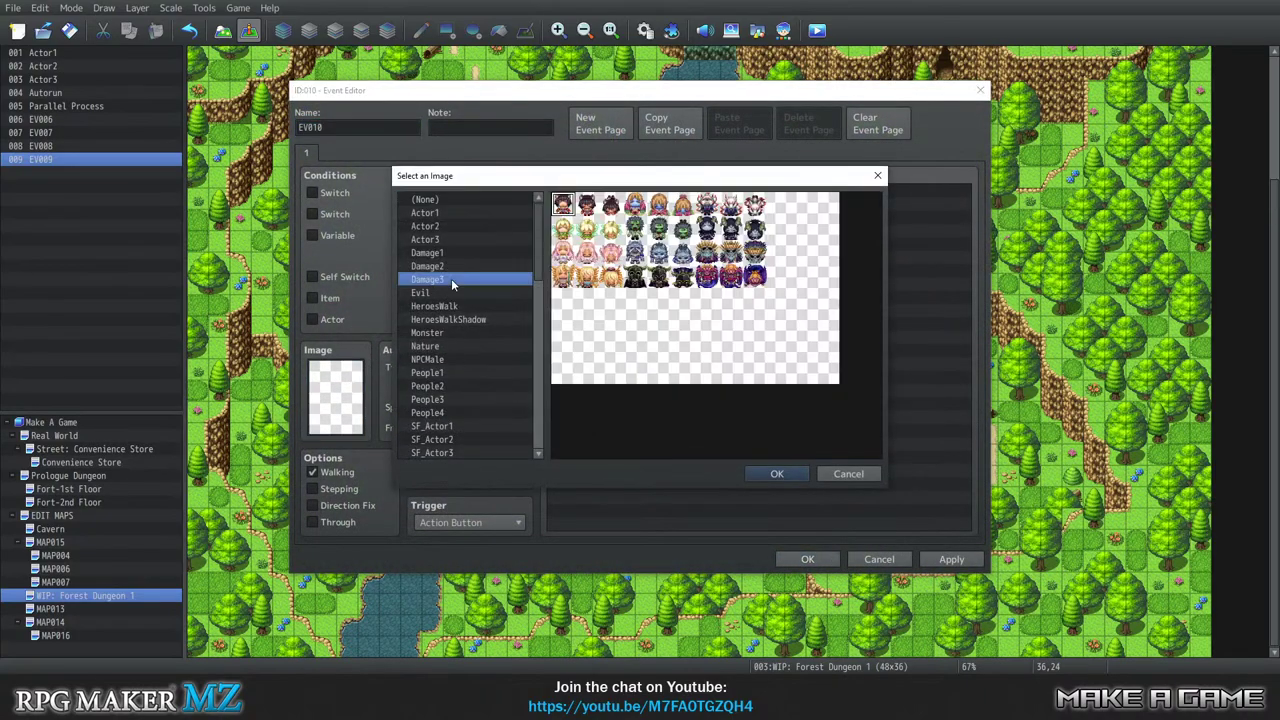
{"action": "left_click", "coordinate": [447, 292]}
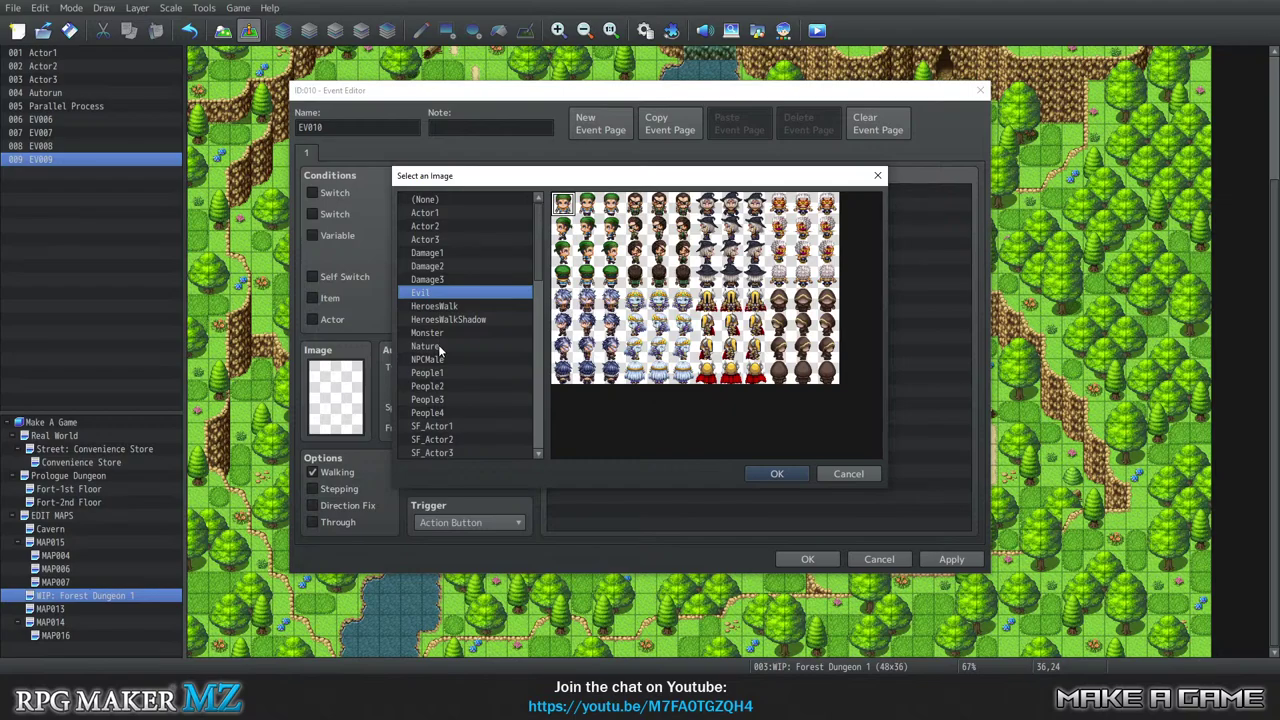
{"action": "left_click", "coordinate": [442, 334]}
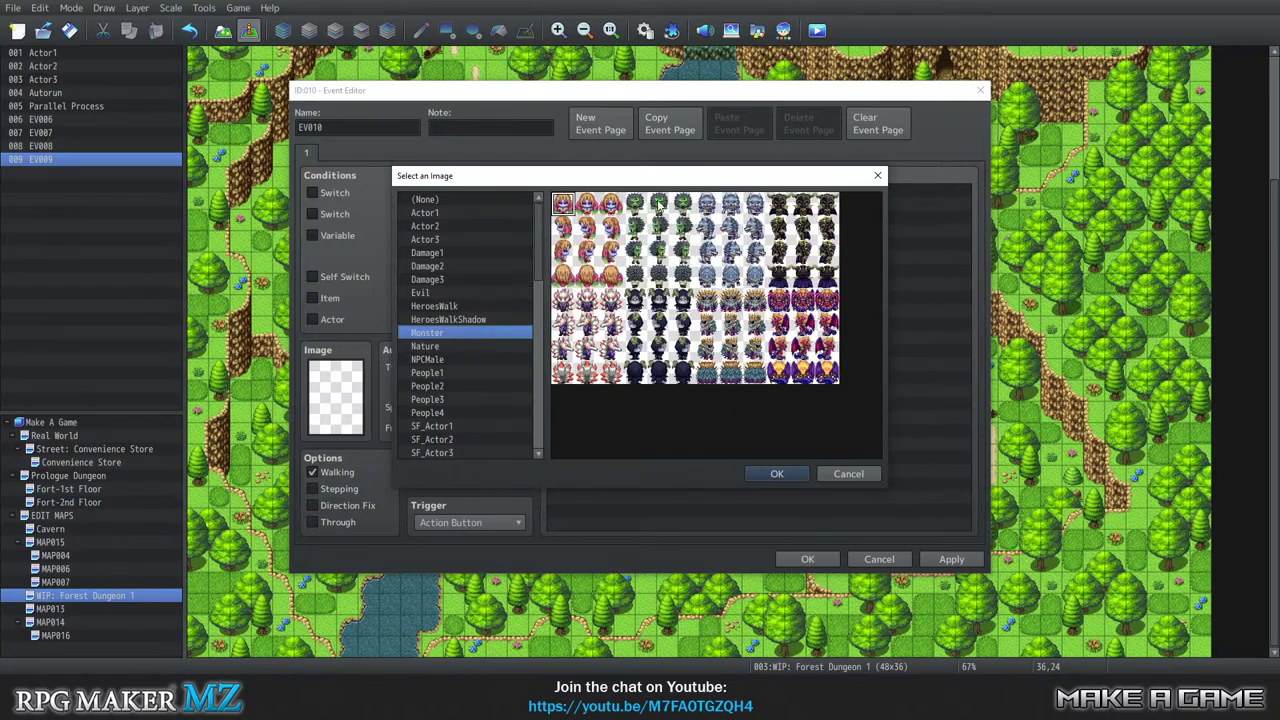
{"action": "left_click", "coordinate": [659, 276]}
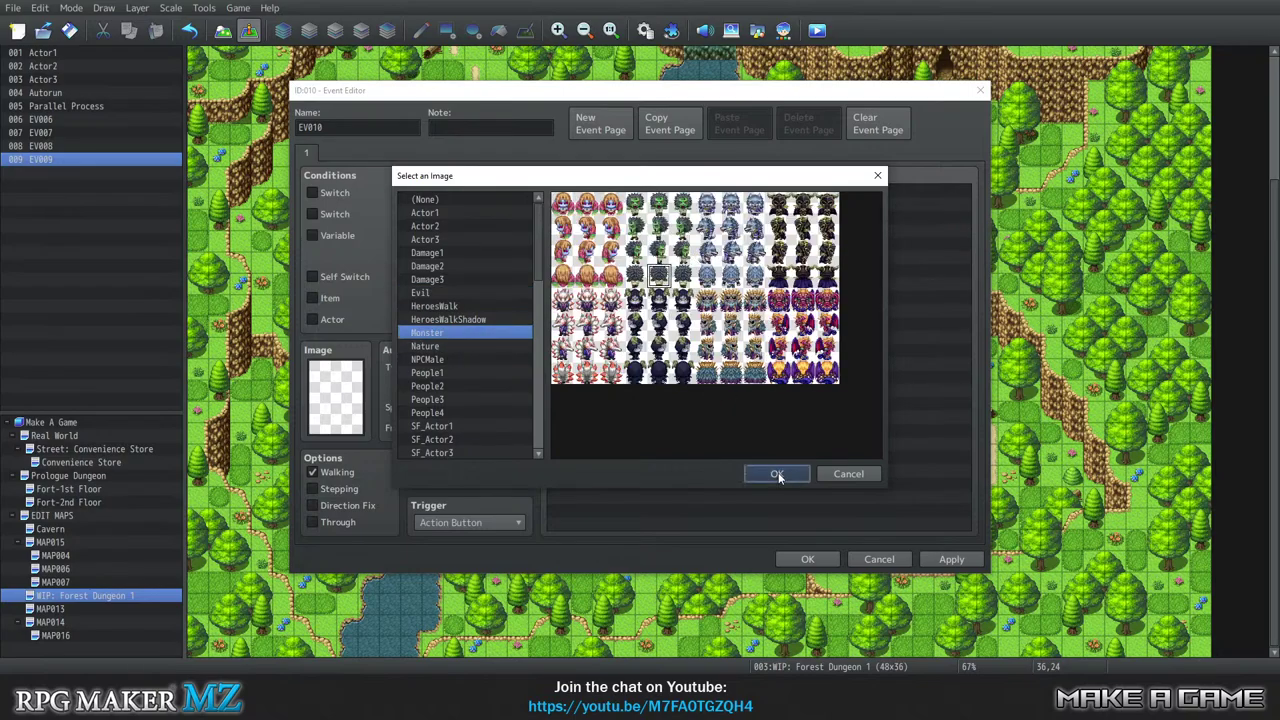
{"action": "left_click", "coordinate": [778, 474]}
{"action": "left_click", "coordinate": [808, 559]}
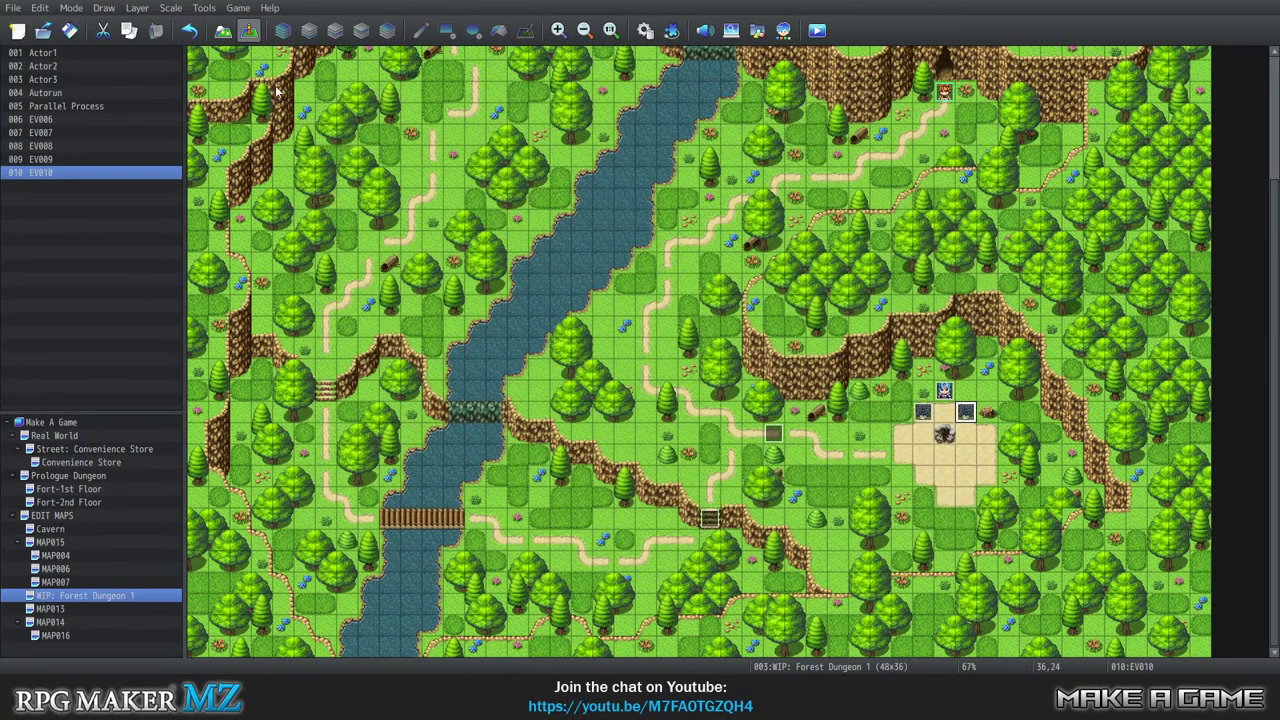
Open the Autorun event at (0,0) and examine how its dialogue and Actor1 and Actor2 movement routes are built.
{"action": "scroll", "coordinate": [295, 100], "scroll_direction": "up", "scroll_amount": 3}
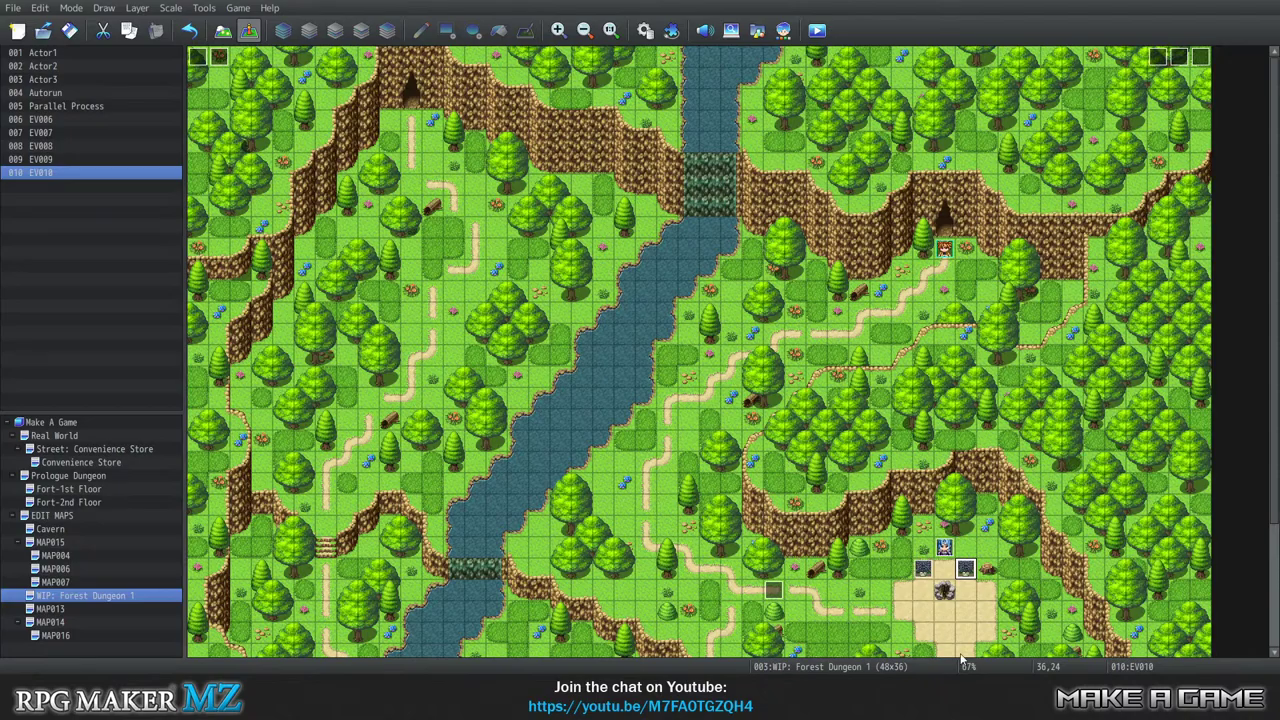
{"action": "right_click", "coordinate": [200, 60]}
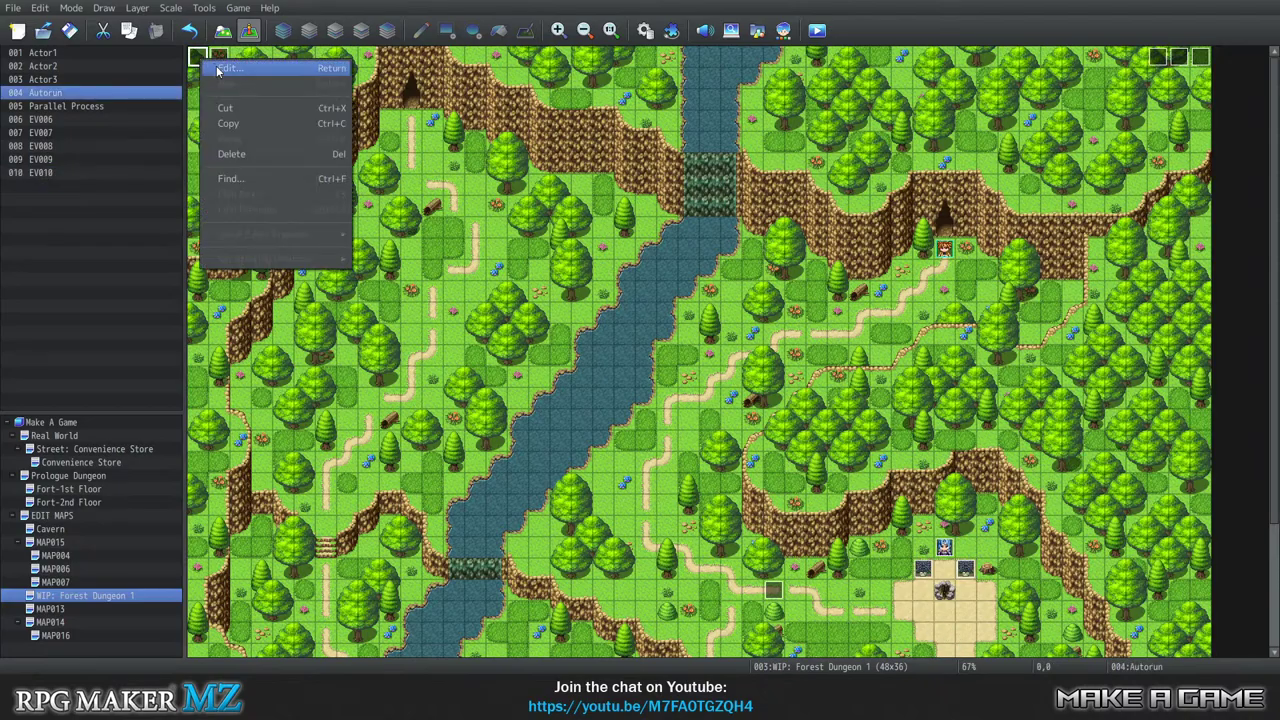
{"action": "left_click", "coordinate": [260, 69]}
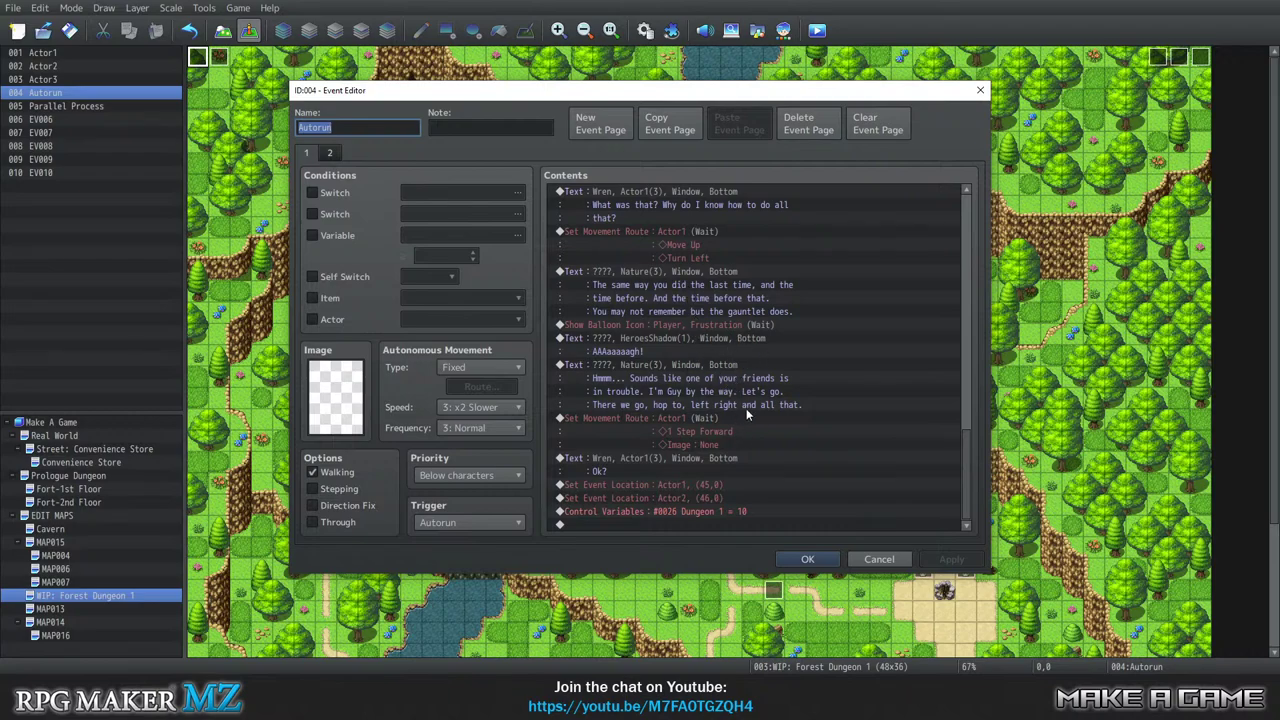
{"action": "scroll", "coordinate": [810, 437], "scroll_direction": "up", "scroll_amount": 8}
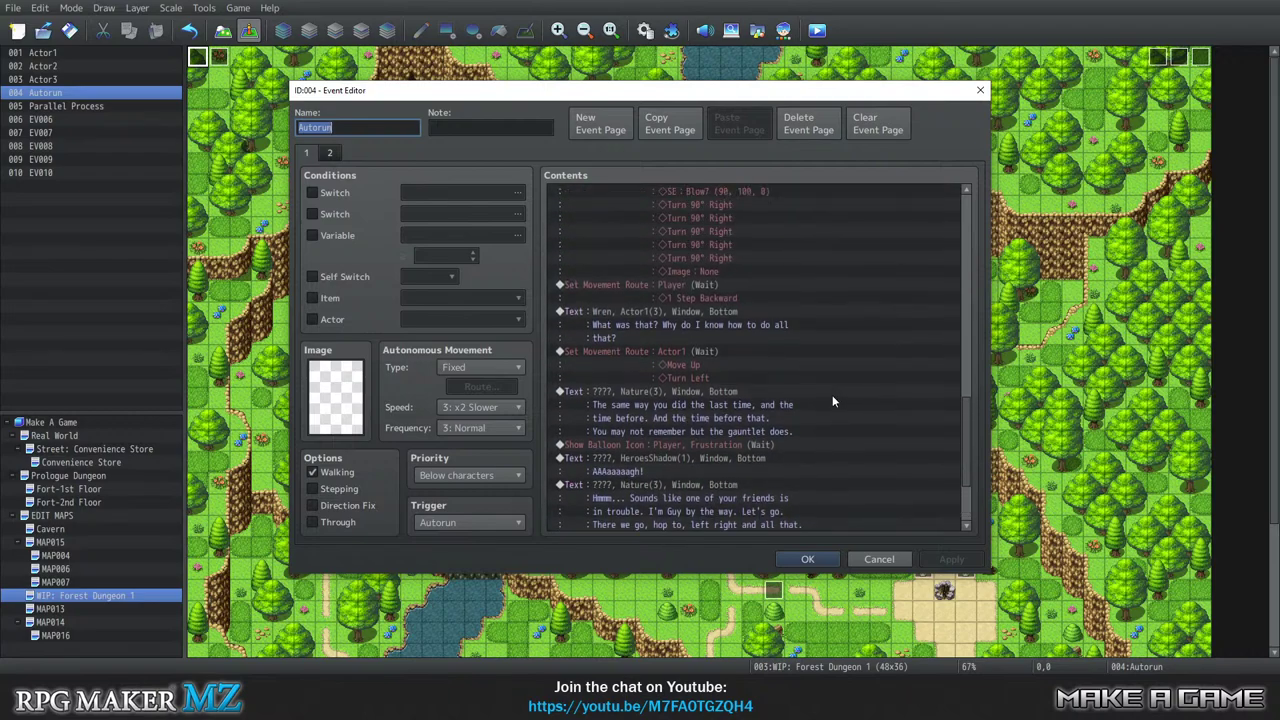
{"action": "scroll", "coordinate": [793, 380], "scroll_direction": "up", "scroll_amount": 8}
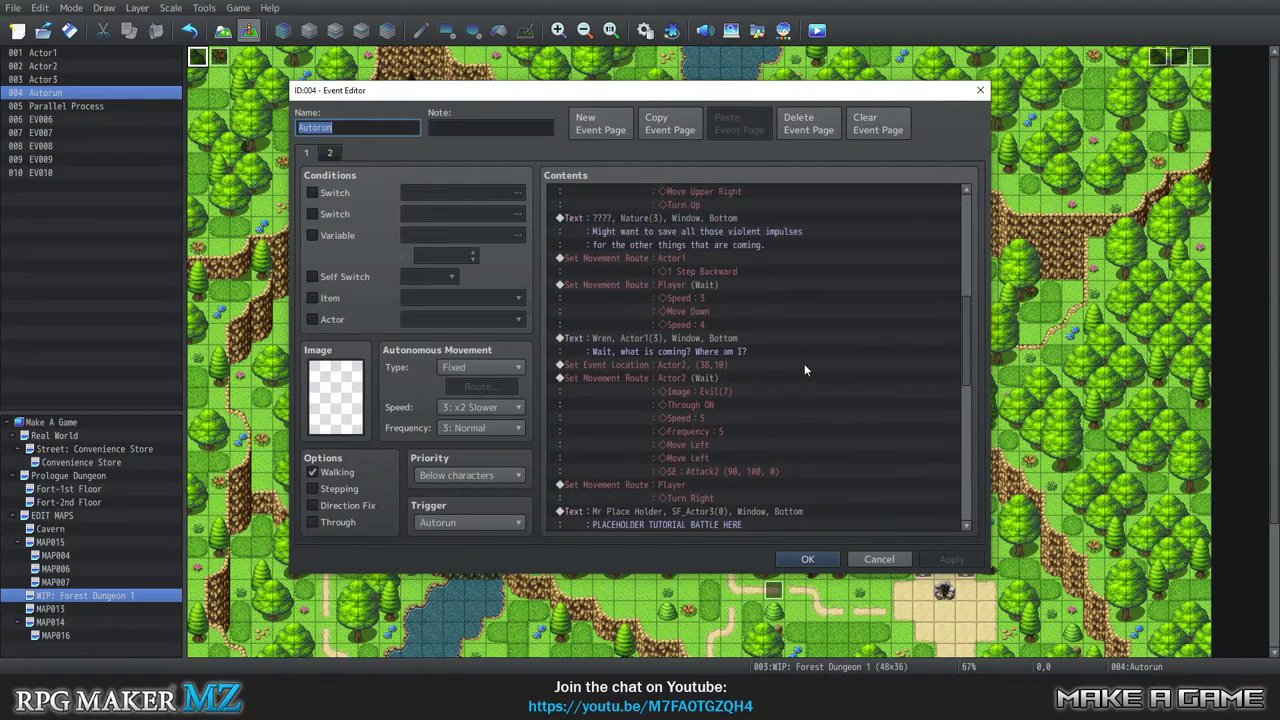
{"action": "scroll", "coordinate": [958, 310], "scroll_direction": "up", "scroll_amount": 6}
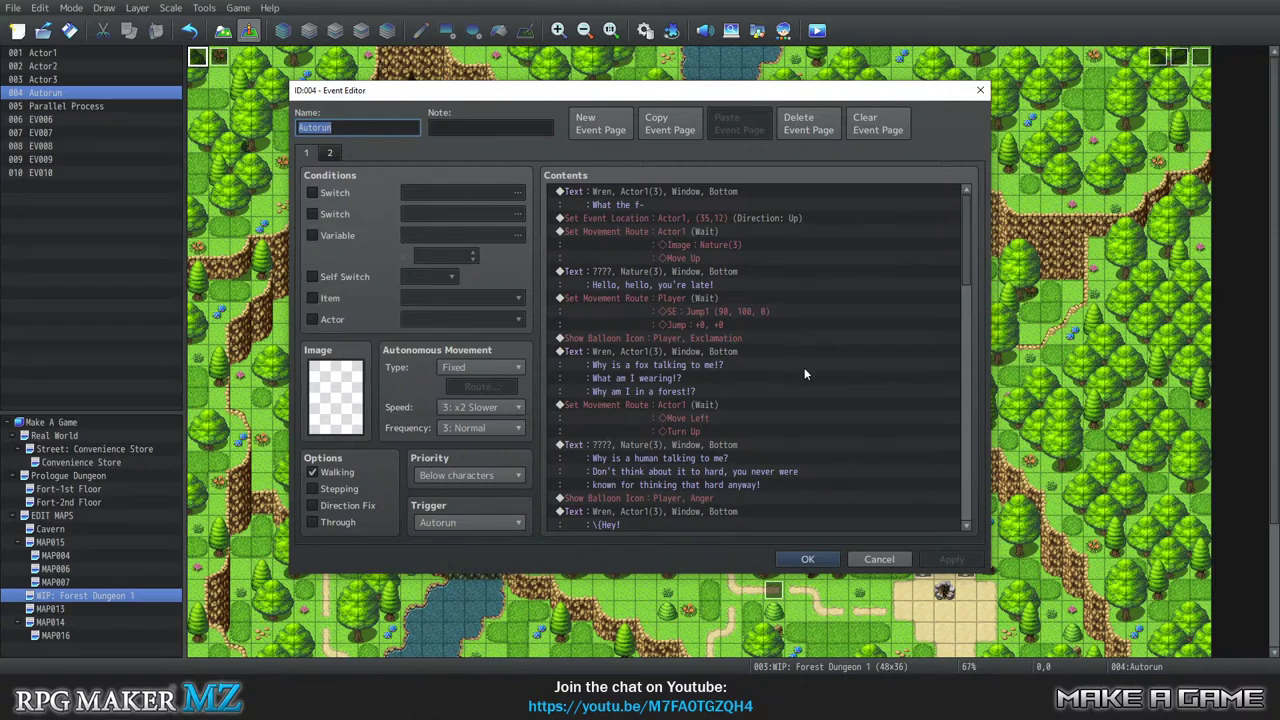
{"action": "scroll", "coordinate": [819, 352], "scroll_direction": "down", "scroll_amount": 6}
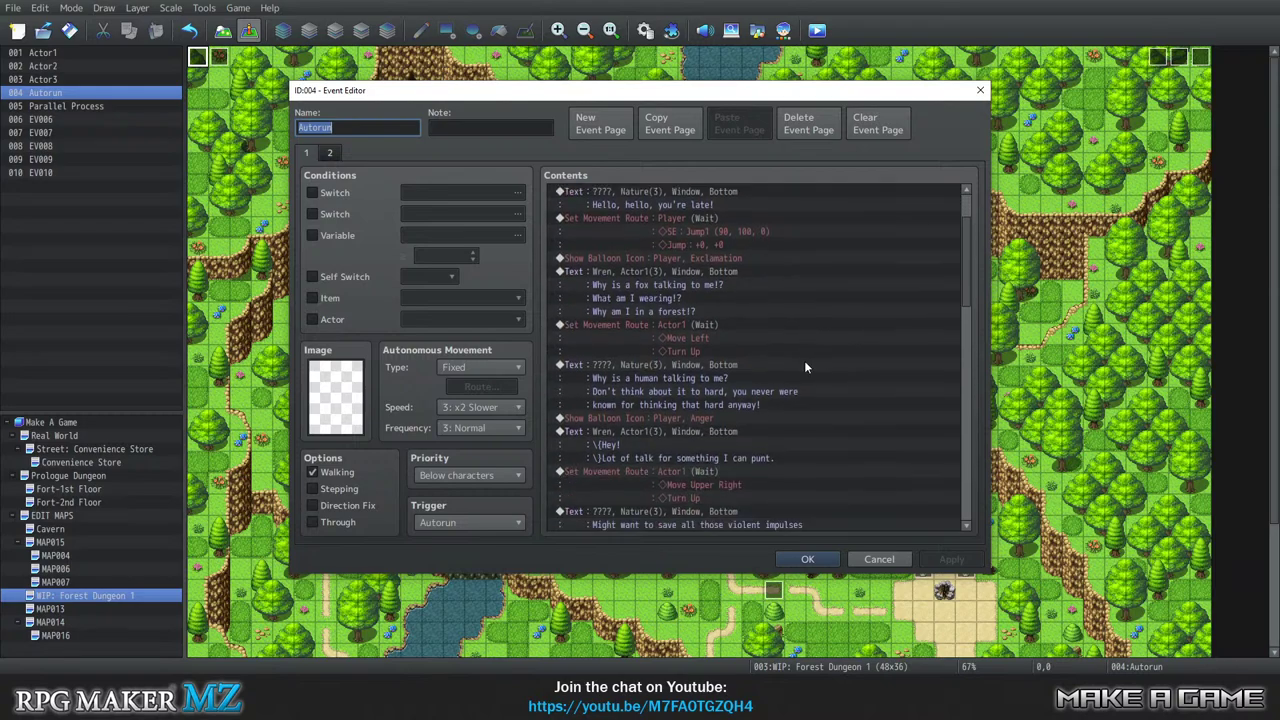
{"action": "scroll", "coordinate": [825, 344], "scroll_direction": "down", "scroll_amount": 1}
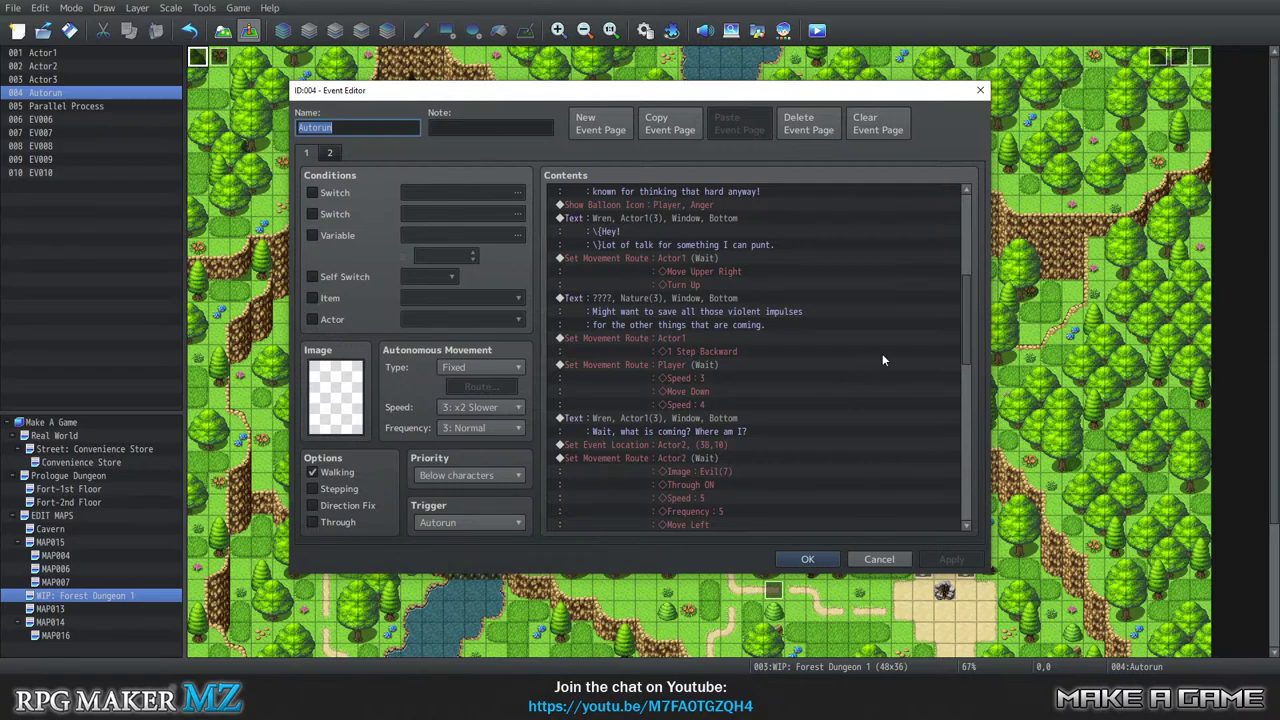
{"action": "scroll", "coordinate": [866, 338], "scroll_direction": "down", "scroll_amount": 3}
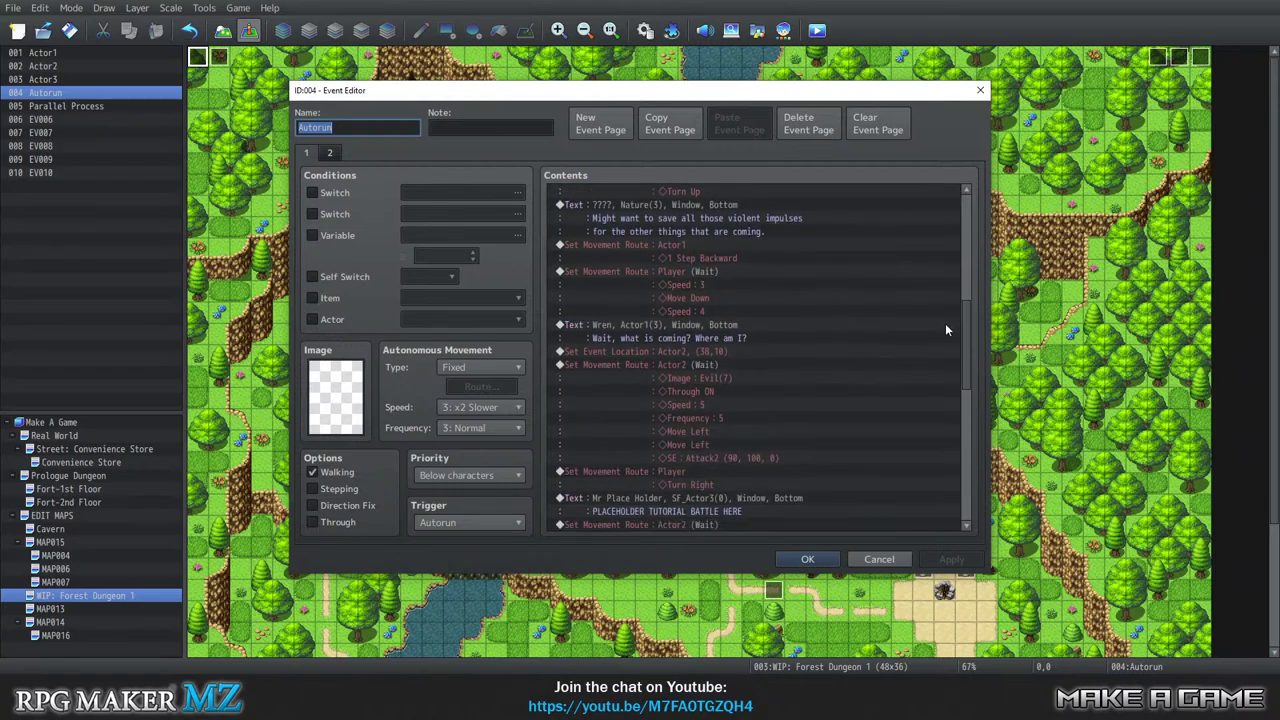
{"action": "mouse_move", "coordinate": [967, 345]}
{"action": "left_mouse_down"}
{"action": "mouse_move", "coordinate": [953, 502]}
{"action": "mouse_move", "coordinate": [961, 438]}
{"action": "mouse_move", "coordinate": [940, 338]}
{"action": "mouse_move", "coordinate": [952, 322]}
{"action": "mouse_move", "coordinate": [955, 345]}
{"action": "left_mouse_up"}
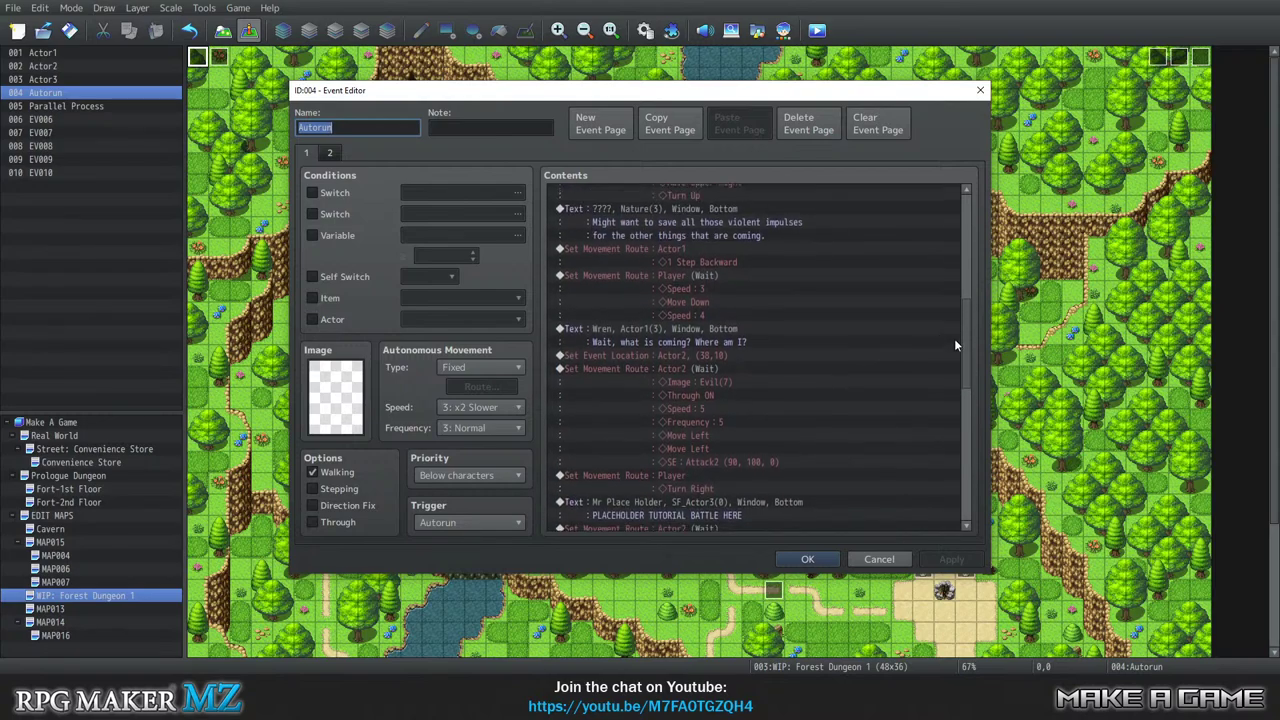
Change the image in Actor2's attack movement route to the green creature from the Monster sheet, and accept the Autorun event.
{"action": "right_click", "coordinate": [631, 366]}
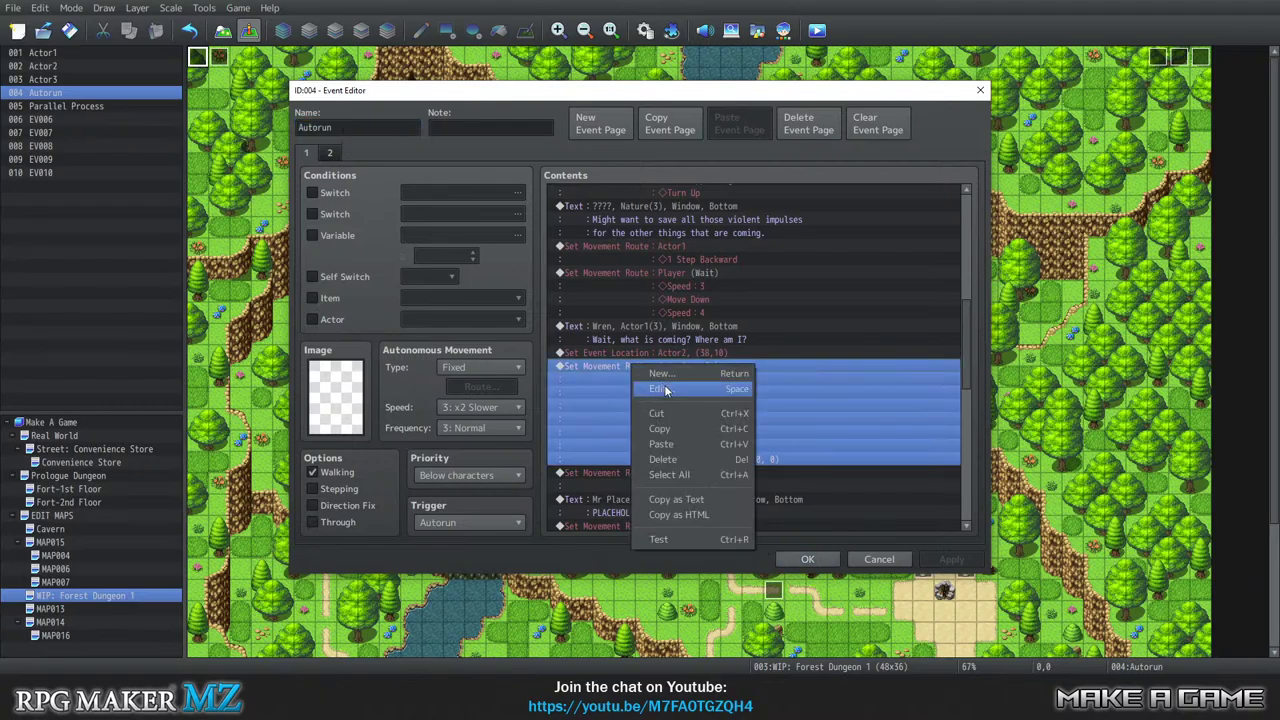
{"action": "left_click", "coordinate": [658, 388]}
{"action": "left_click", "coordinate": [455, 237]}
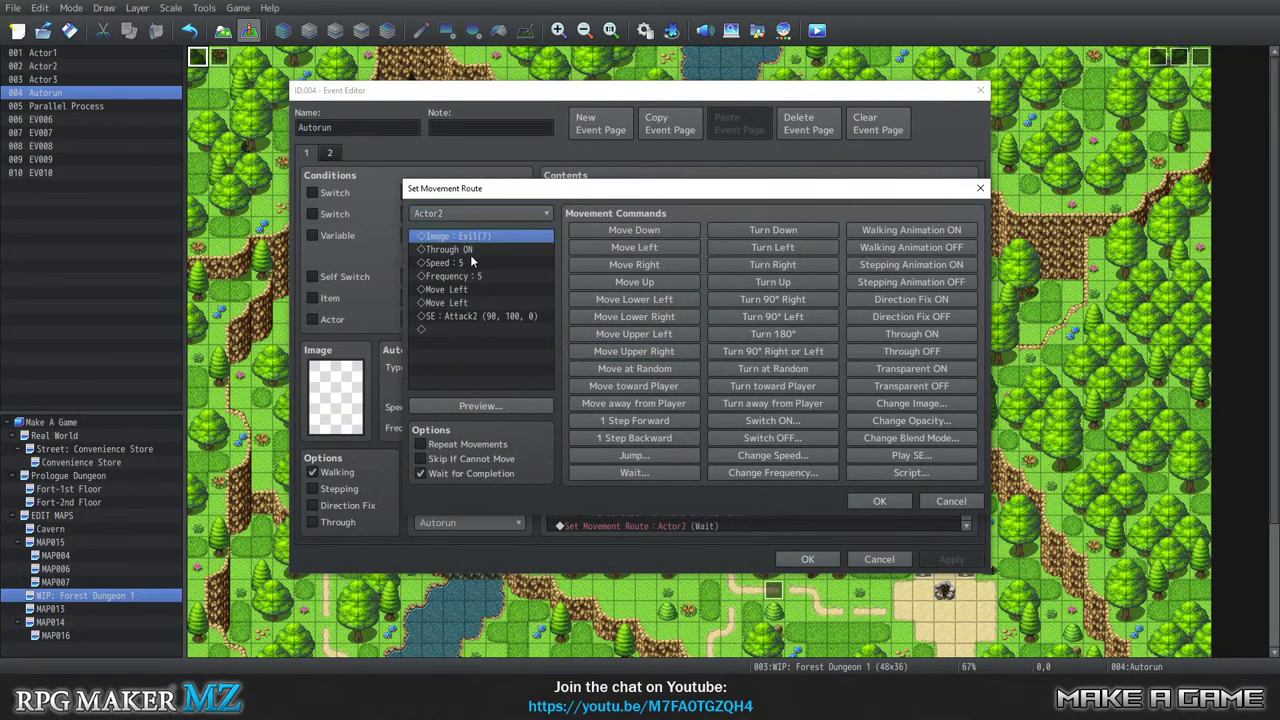
{"action": "right_click", "coordinate": [458, 240]}
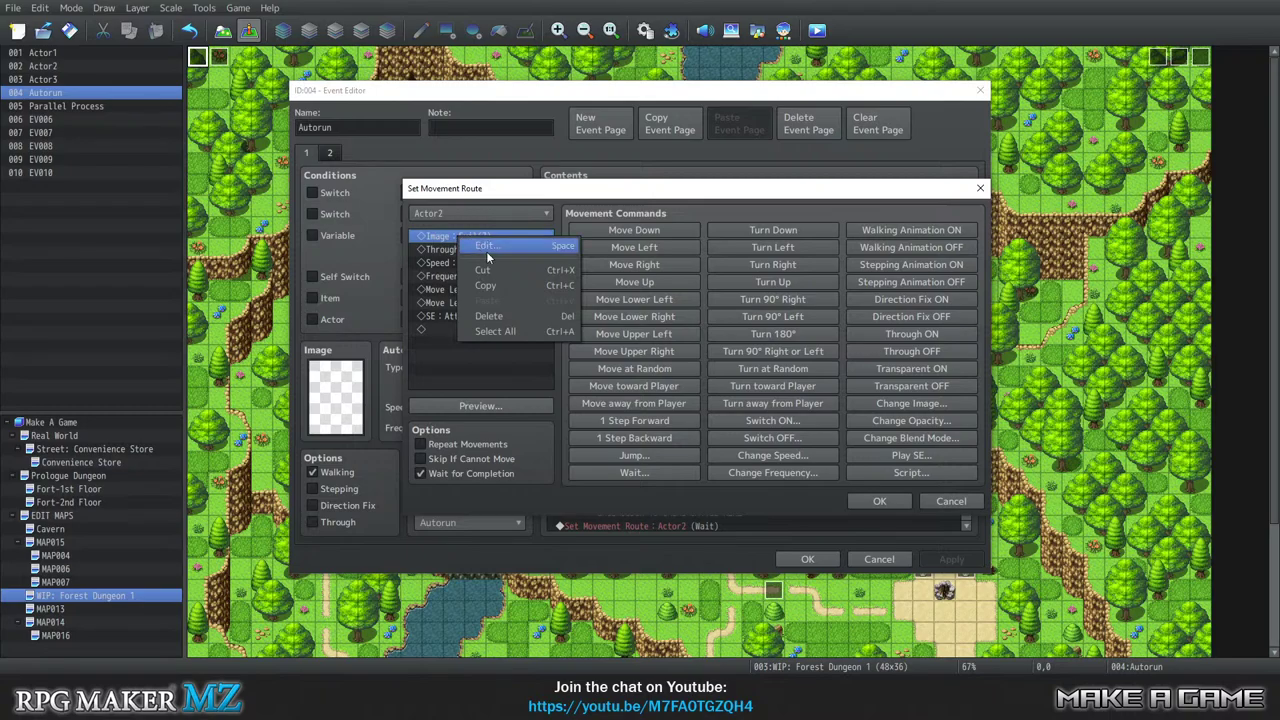
{"action": "left_click", "coordinate": [484, 251]}
{"action": "double_click", "coordinate": [668, 354]}
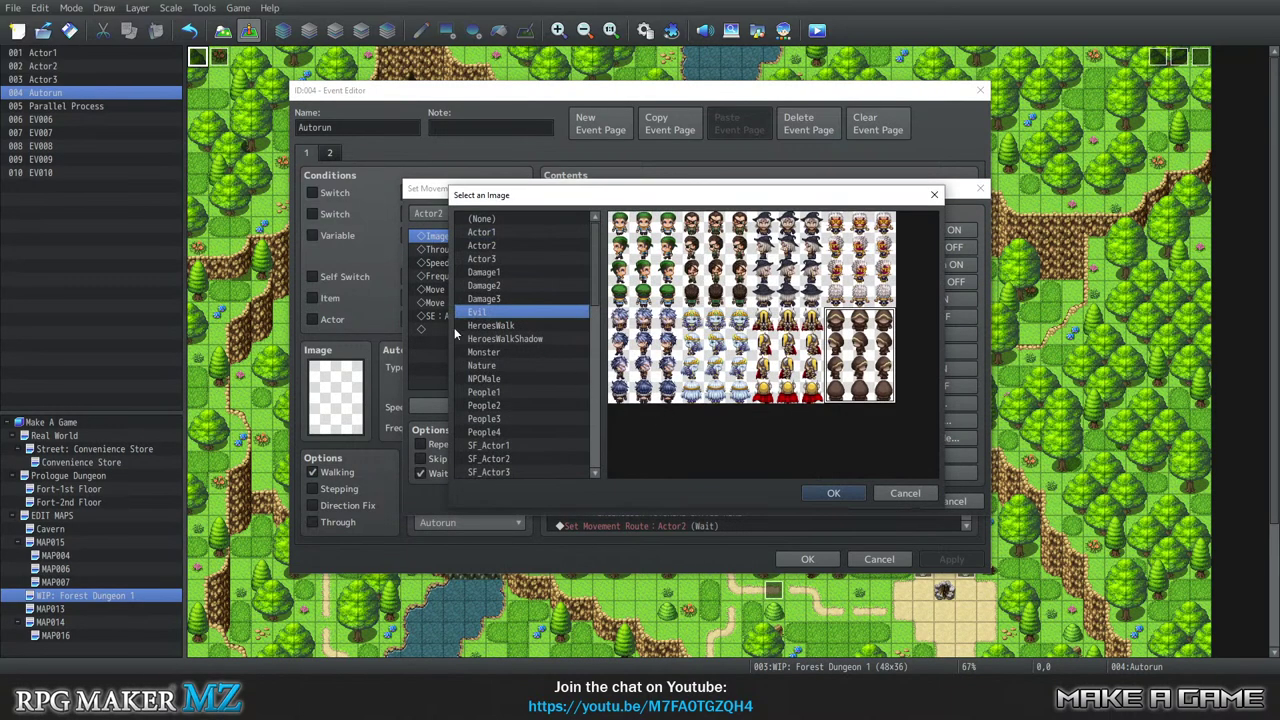
{"action": "left_click", "coordinate": [500, 352]}
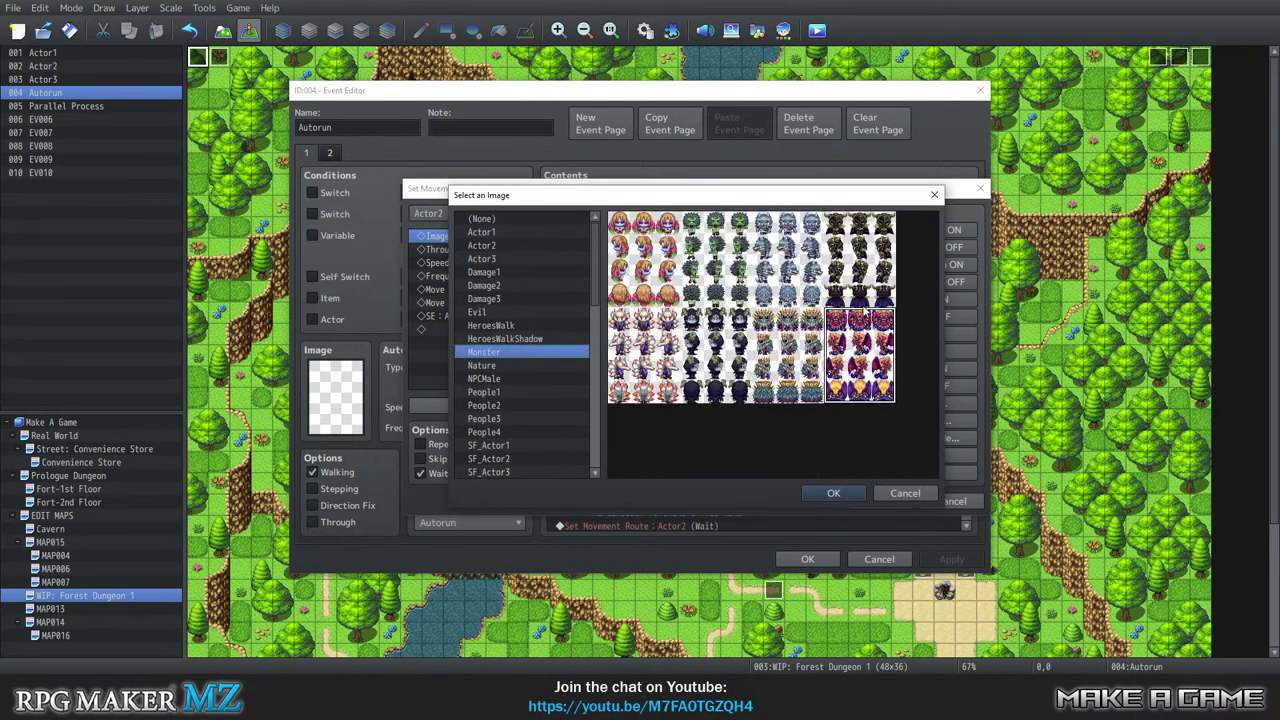
{"action": "left_click", "coordinate": [695, 245]}
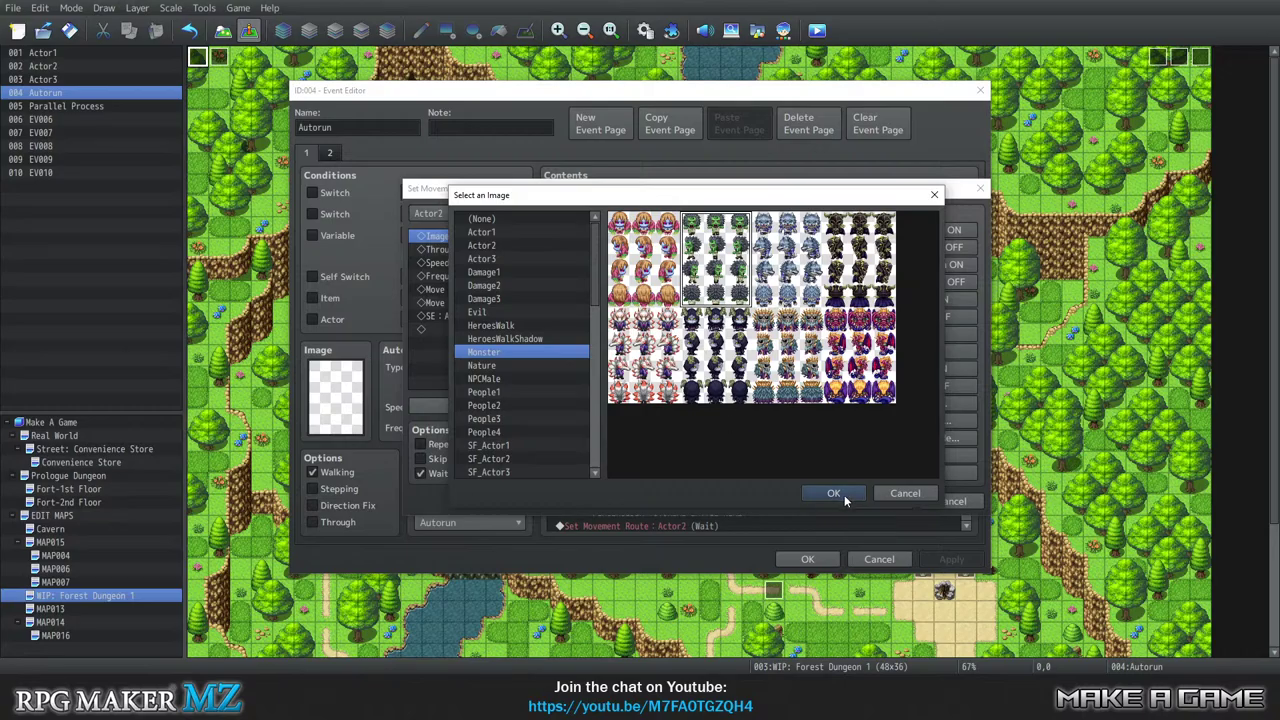
{"action": "left_click", "coordinate": [840, 496]}
{"action": "left_click", "coordinate": [658, 396]}
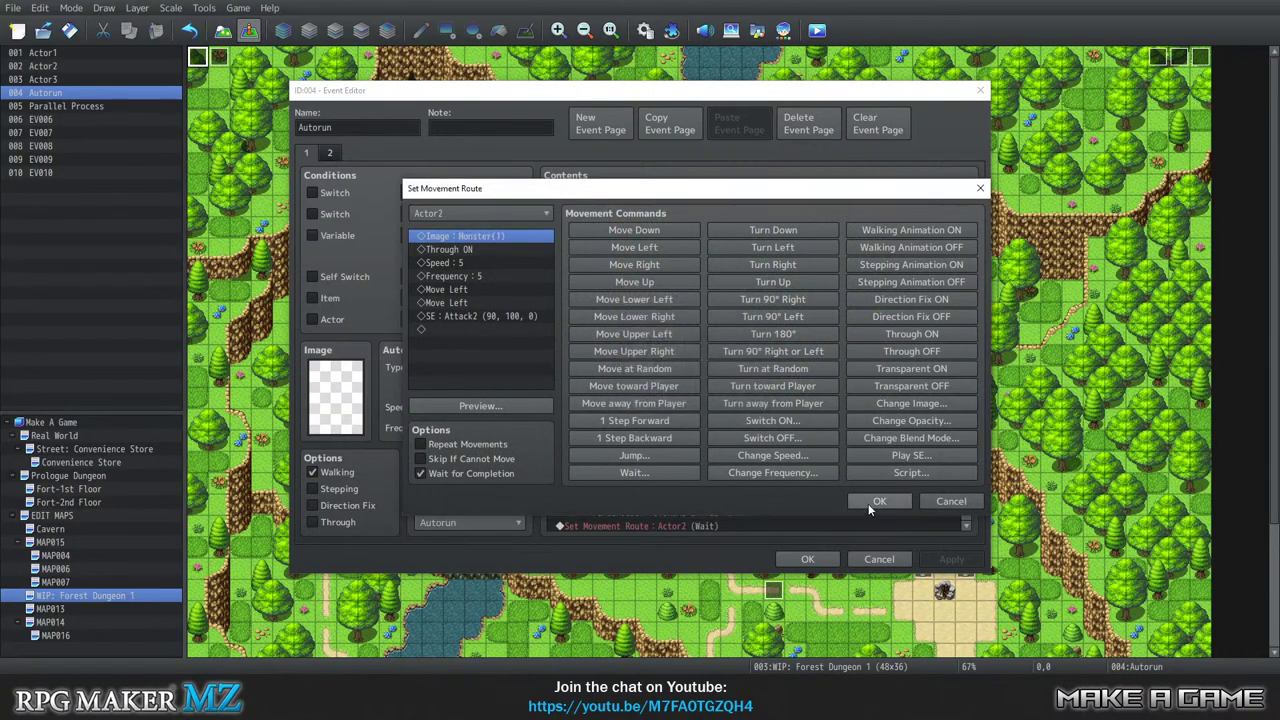
{"action": "left_click", "coordinate": [875, 501]}
{"action": "left_click", "coordinate": [807, 559]}
{"action": "scroll", "coordinate": [858, 453], "scroll_direction": "down", "scroll_amount": 3}
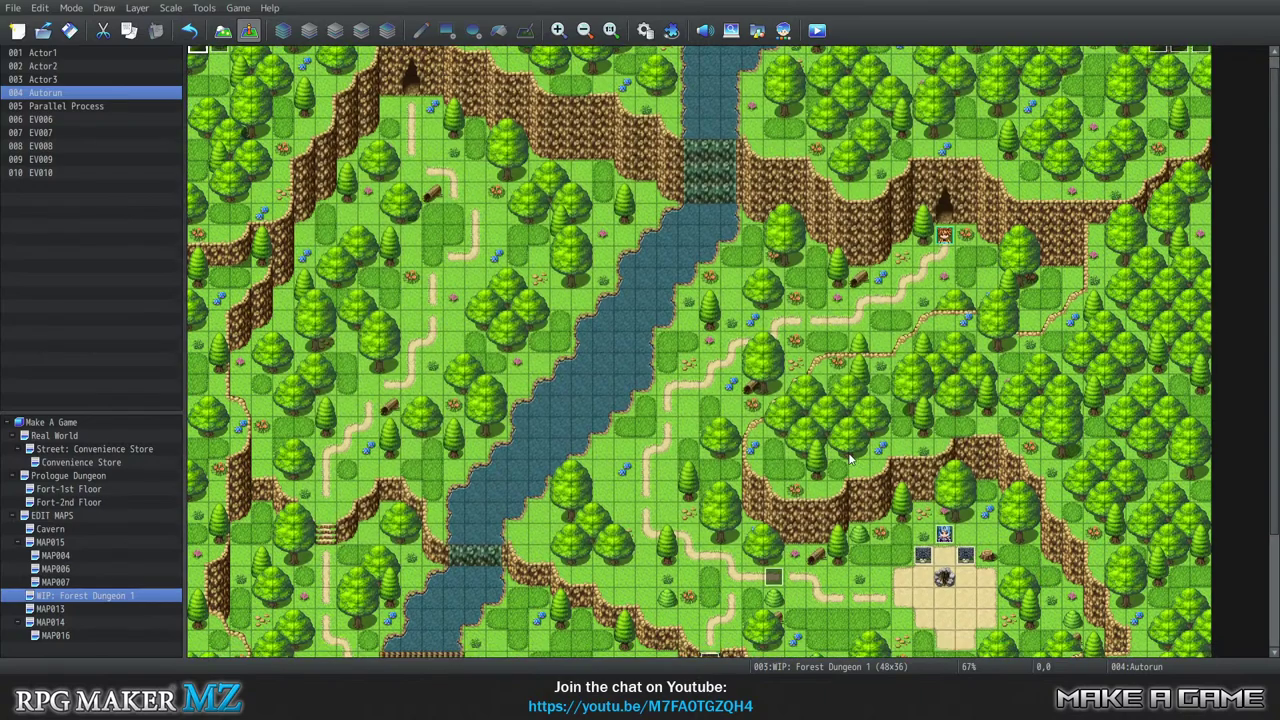
{"action": "scroll", "coordinate": [860, 453], "scroll_direction": "down", "scroll_amount": 1}
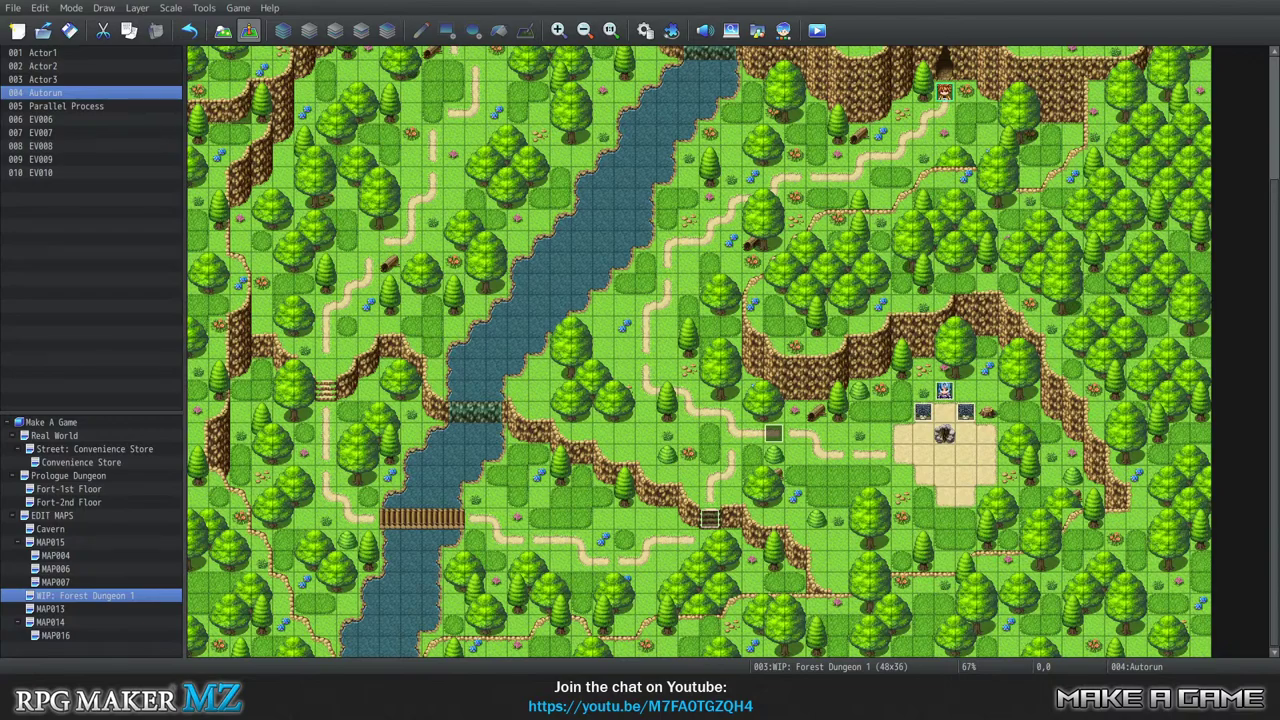
{"action": "left_click", "coordinate": [944, 93]}
{"action": "left_click", "coordinate": [950, 397]}
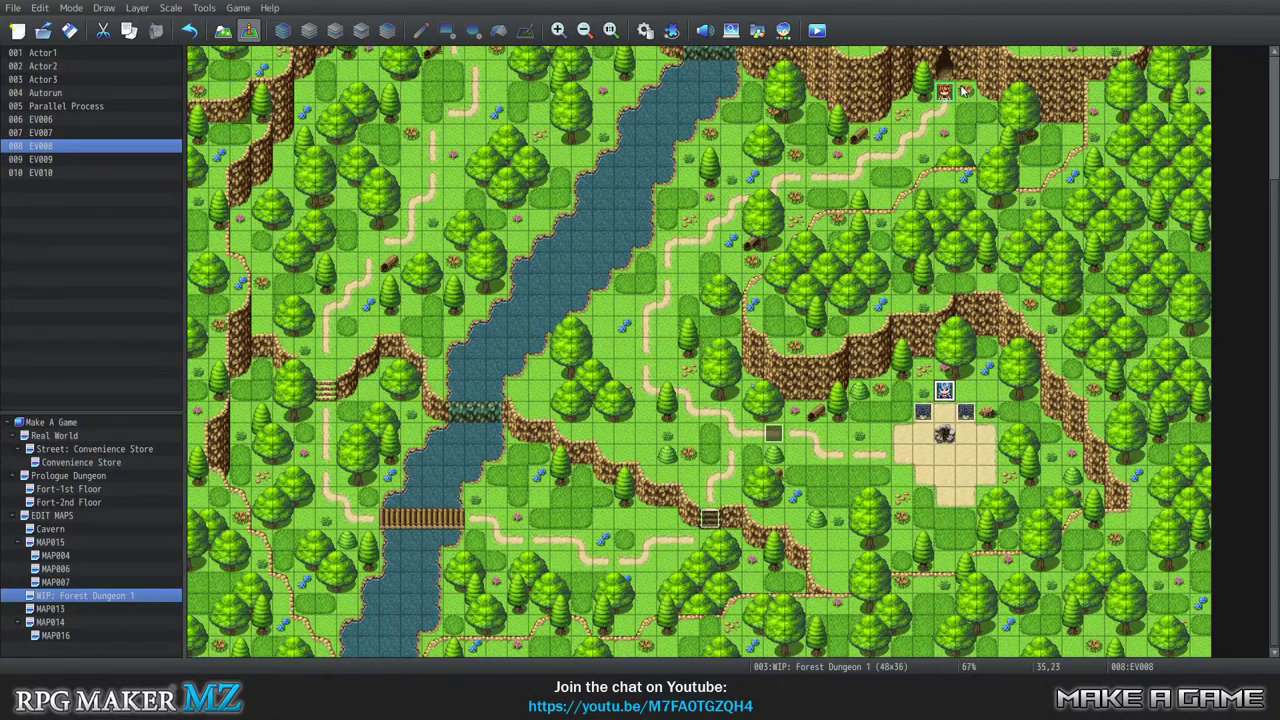
{"action": "left_click", "coordinate": [950, 395]}
{"action": "left_click", "coordinate": [773, 433]}
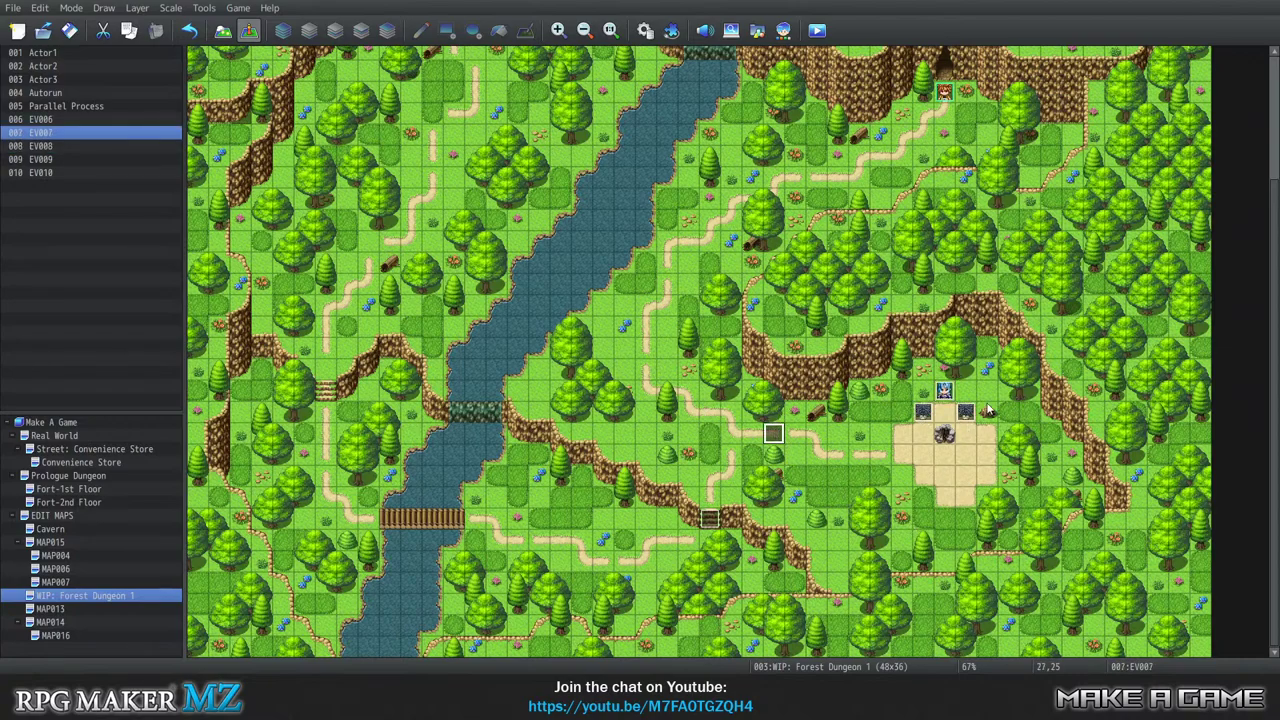
{"action": "left_click", "coordinate": [924, 412]}
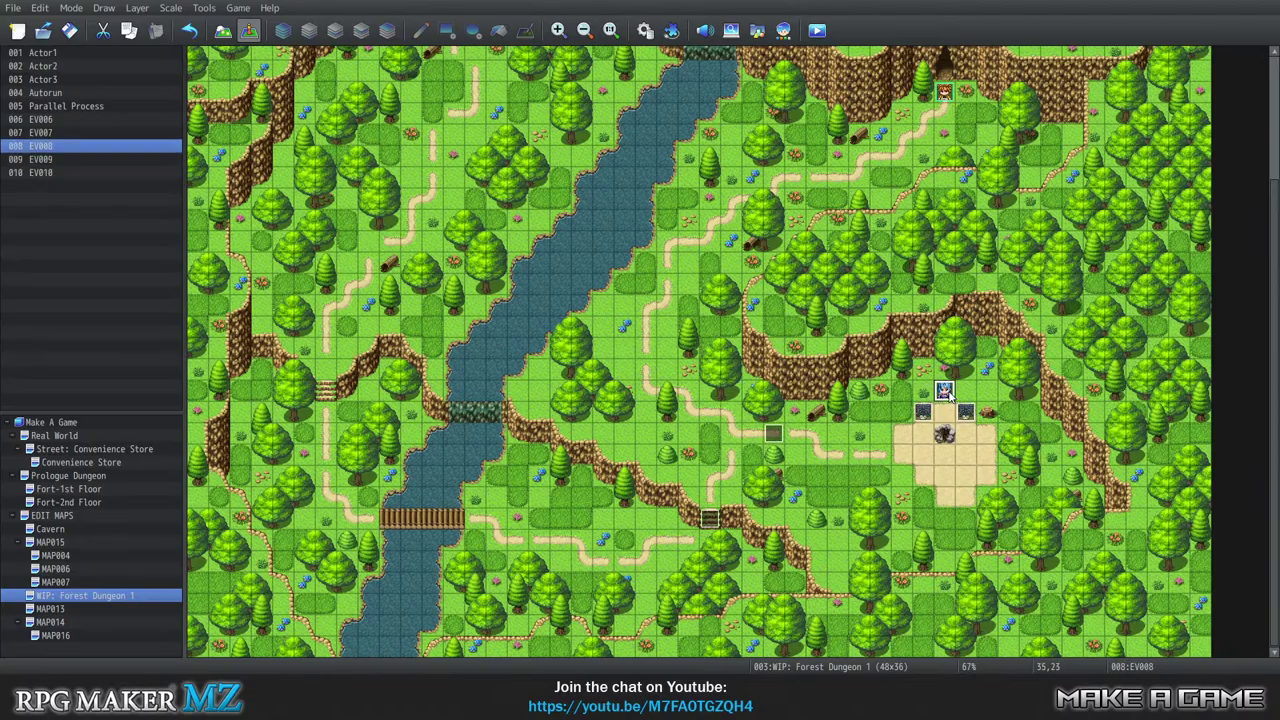
Rename the blue-haired character's event at (35,23) as Oliver and accept it.
{"action": "double_click", "coordinate": [945, 392]}
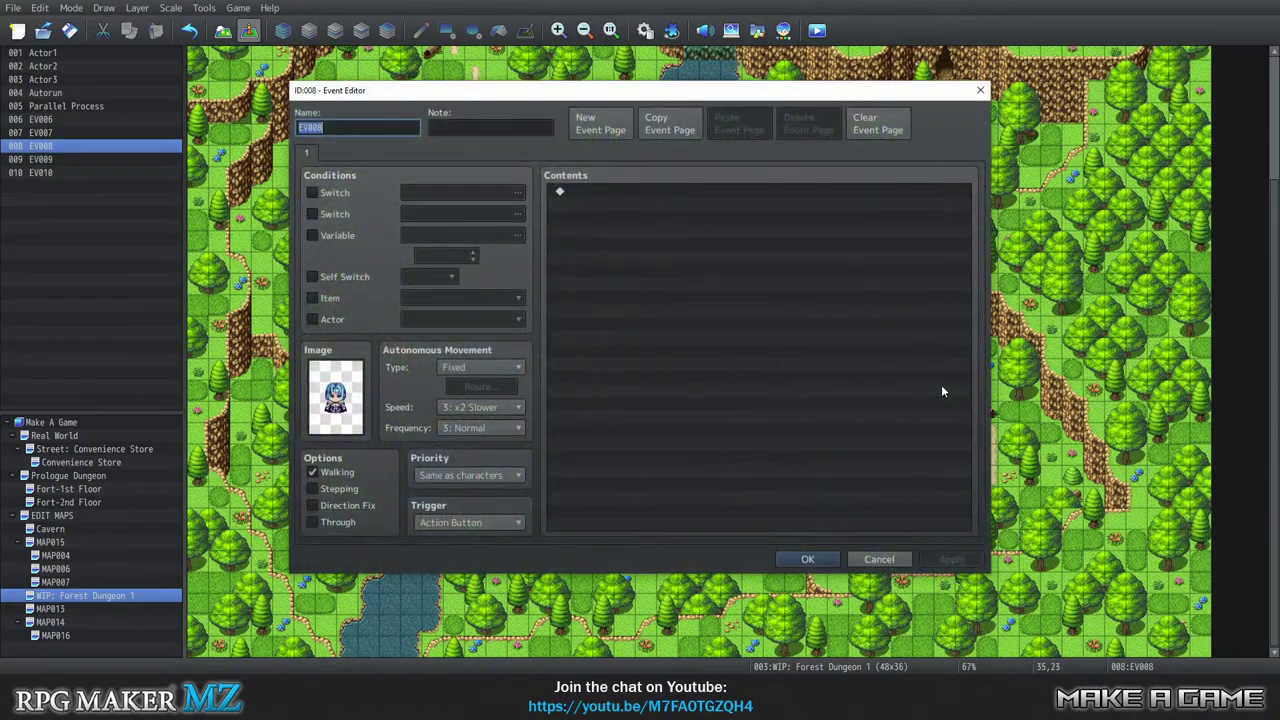
{"action": "left_click", "coordinate": [377, 132]}
{"action": "key", "text": "BackSpace"}
{"action": "key", "text": "BackSpace"}
{"action": "key", "text": "BackSpace"}
{"action": "key", "text": "BackSpace"}
{"action": "key", "text": "BackSpace"}
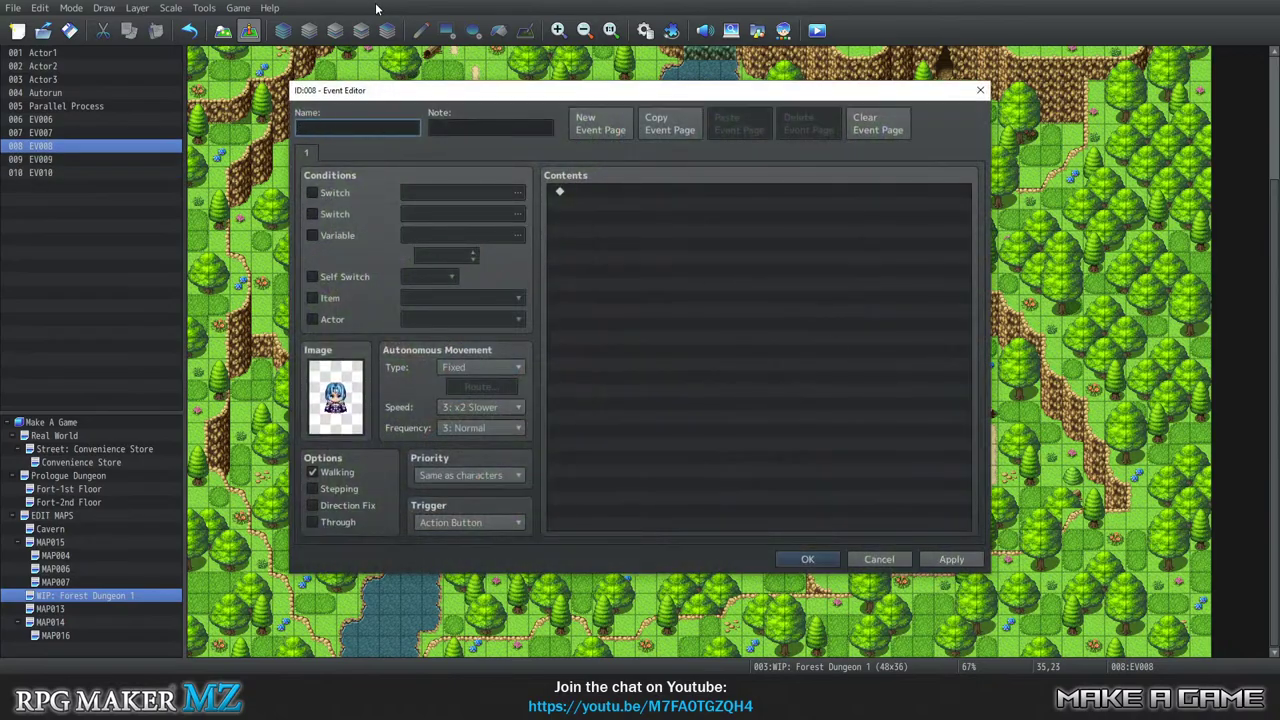
{"action": "type", "text": "Oliver"}
{"action": "left_click", "coordinate": [807, 559]}
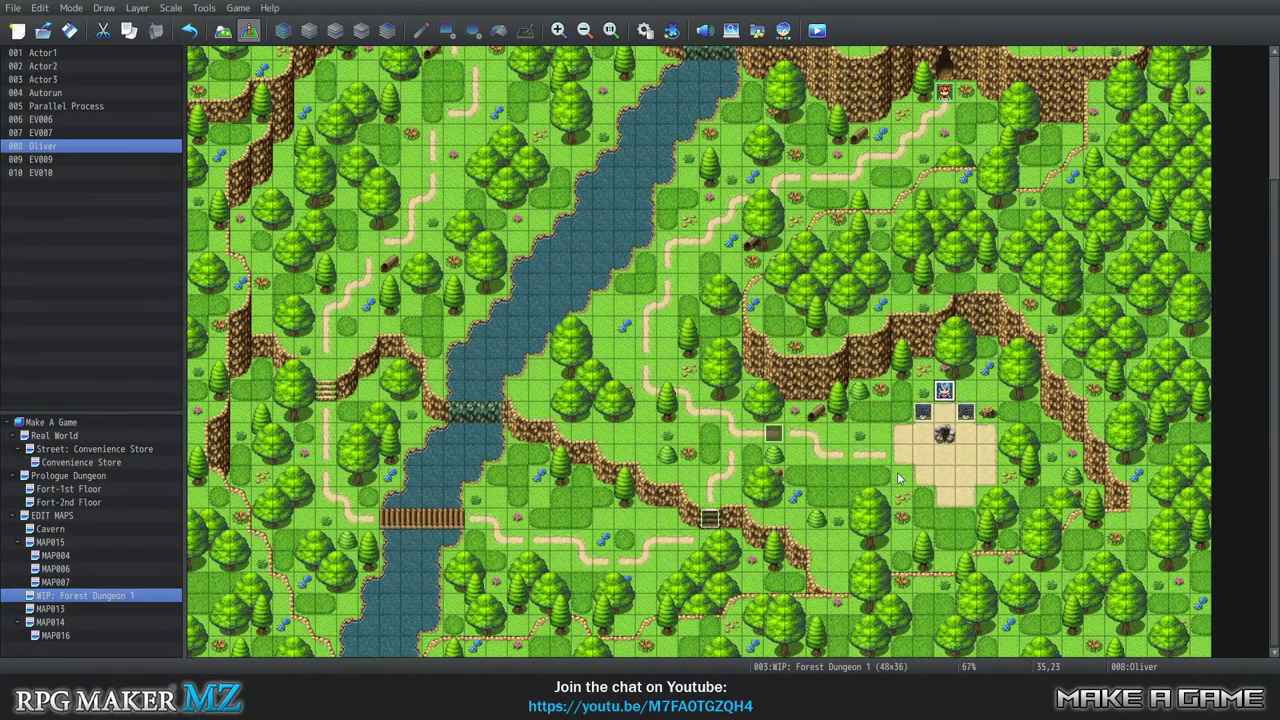
Rename the creature event at (34,24), northwest of the campfire, as Zombie1 and accept it.
{"action": "right_click", "coordinate": [922, 412]}
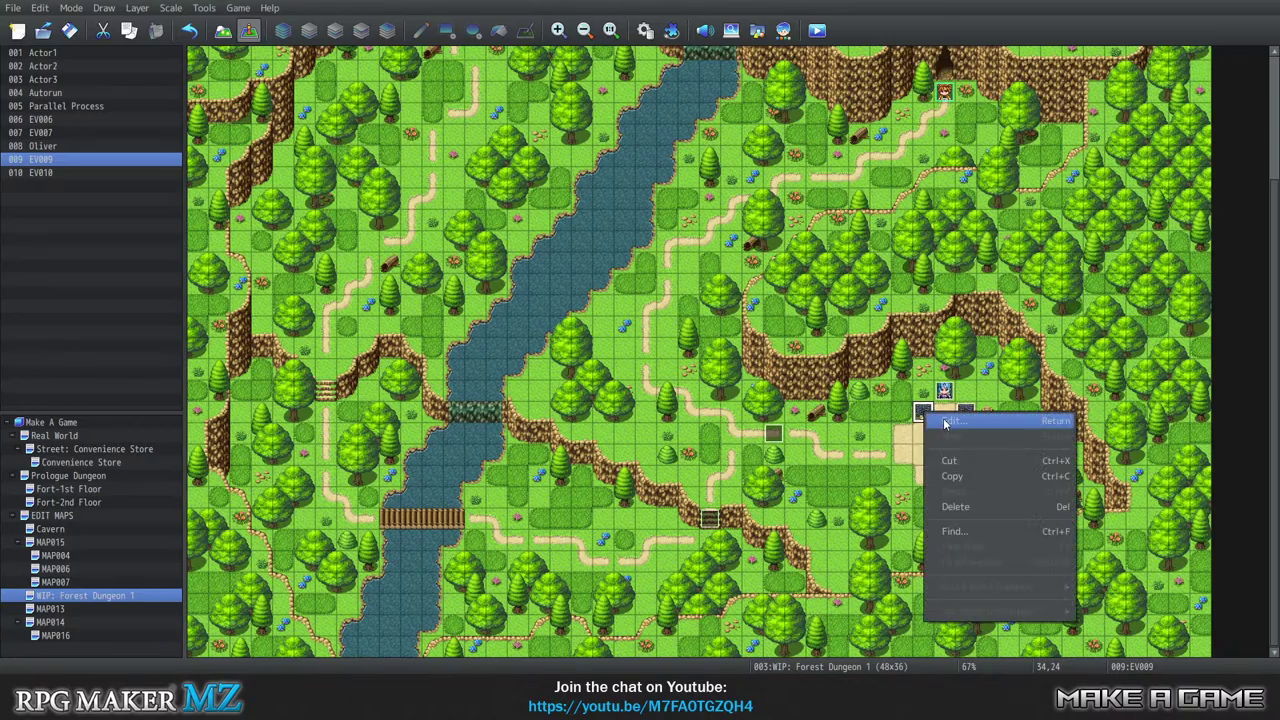
{"action": "left_click", "coordinate": [960, 424]}
{"action": "type", "text": "Z"}
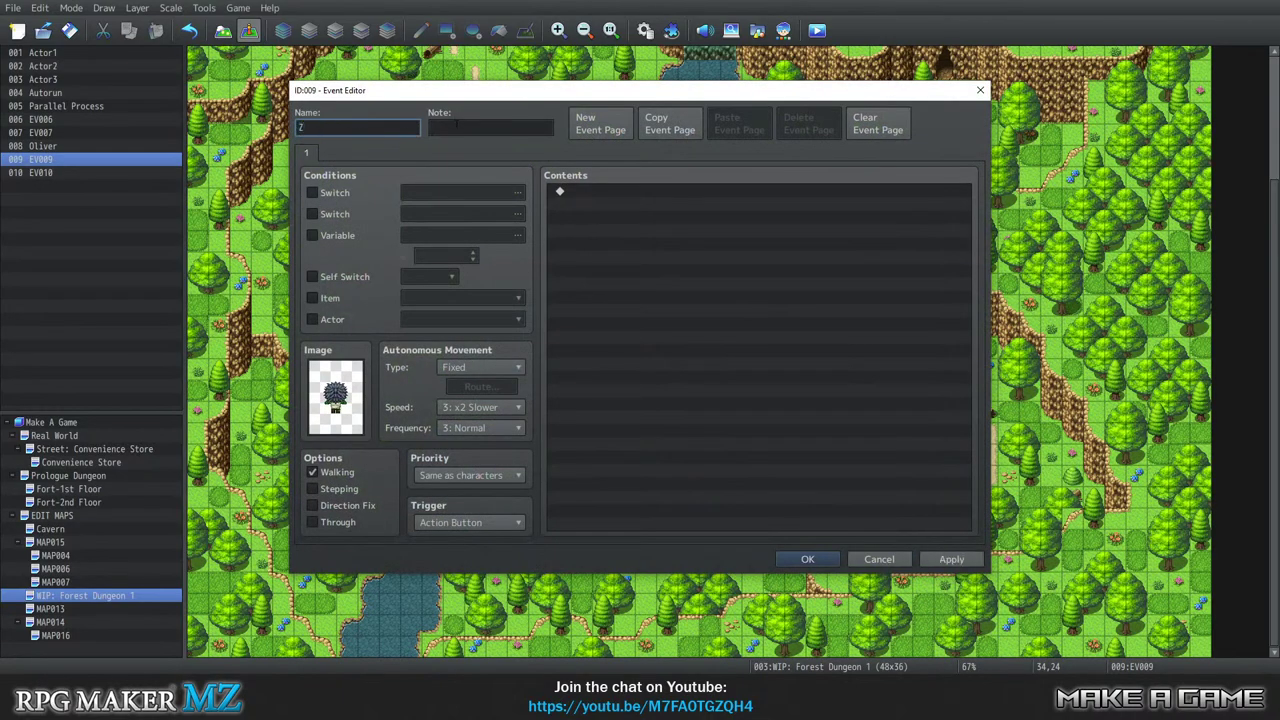
{"action": "type", "text": "omb"}
{"action": "key", "text": "BackSpace"}
{"action": "key", "text": "BackSpace"}
{"action": "key", "text": "BackSpace"}
{"action": "type", "text": "ombie"}
{"action": "left_click", "coordinate": [809, 557]}
Rename the creature event at (36,24), northeast of the campfire, as Zombie2 and accept it.
{"action": "right_click", "coordinate": [966, 413]}
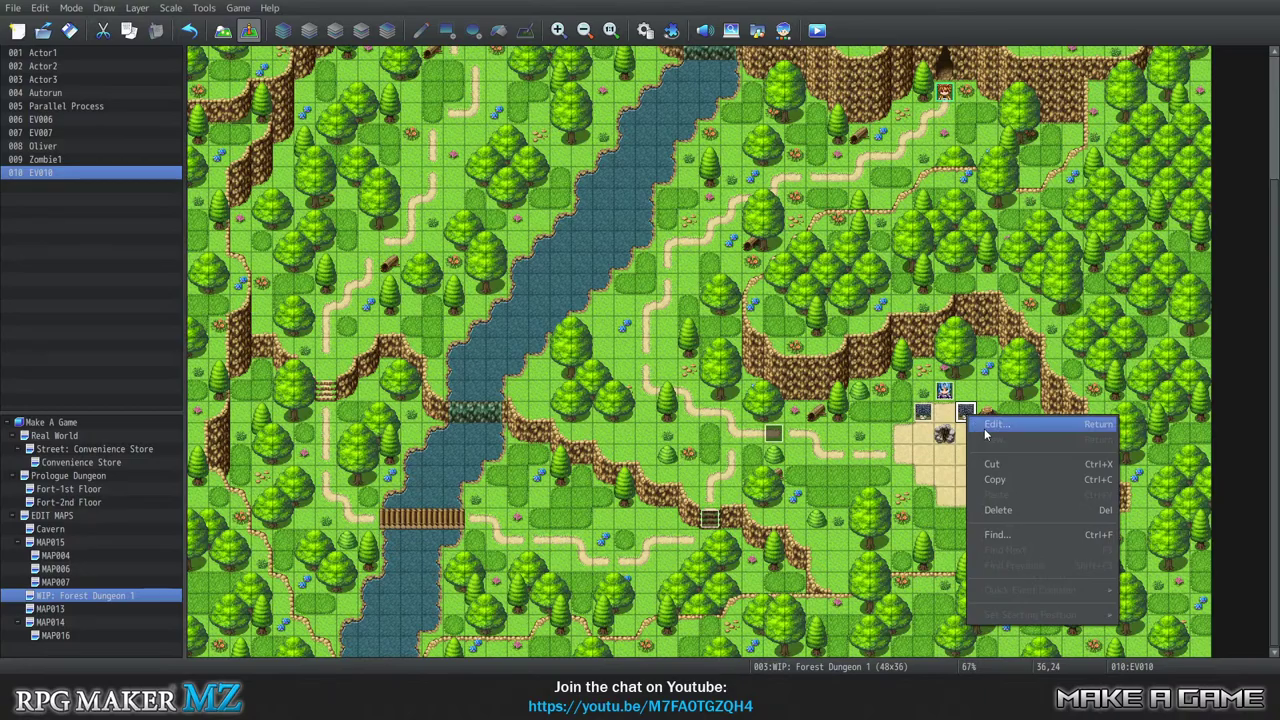
{"action": "left_click", "coordinate": [994, 424]}
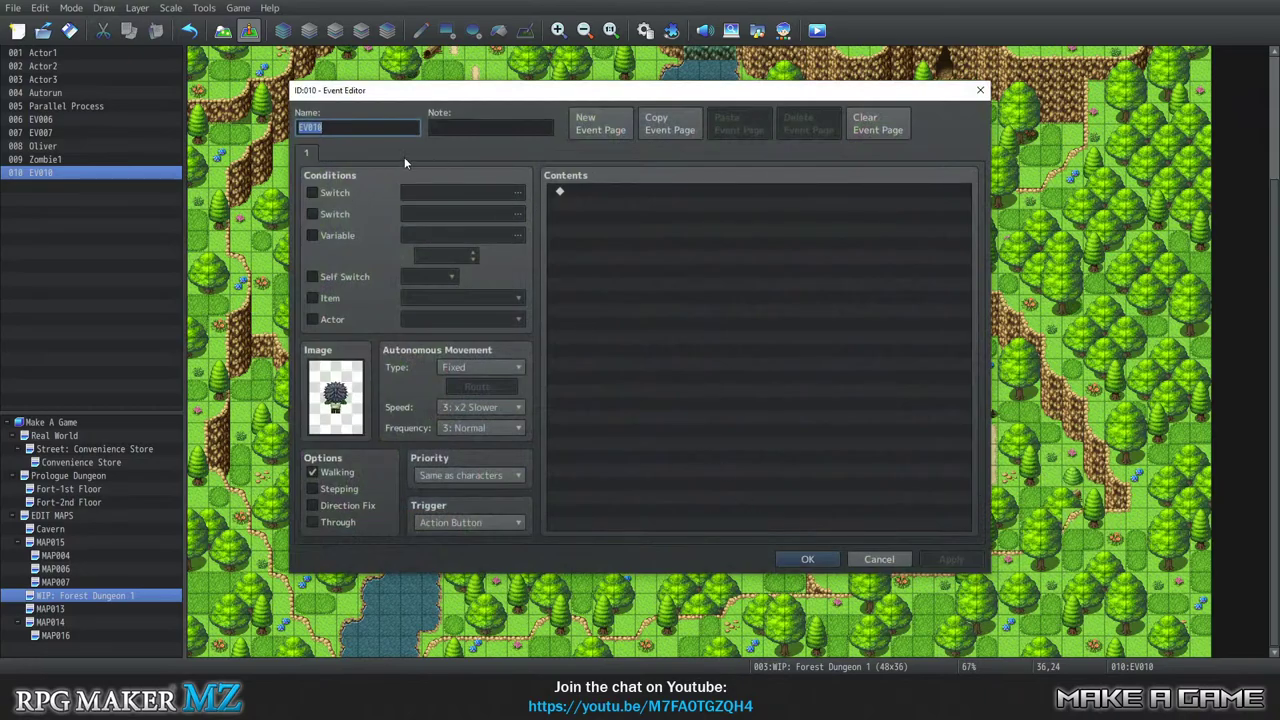
{"action": "type", "text": "Z"}
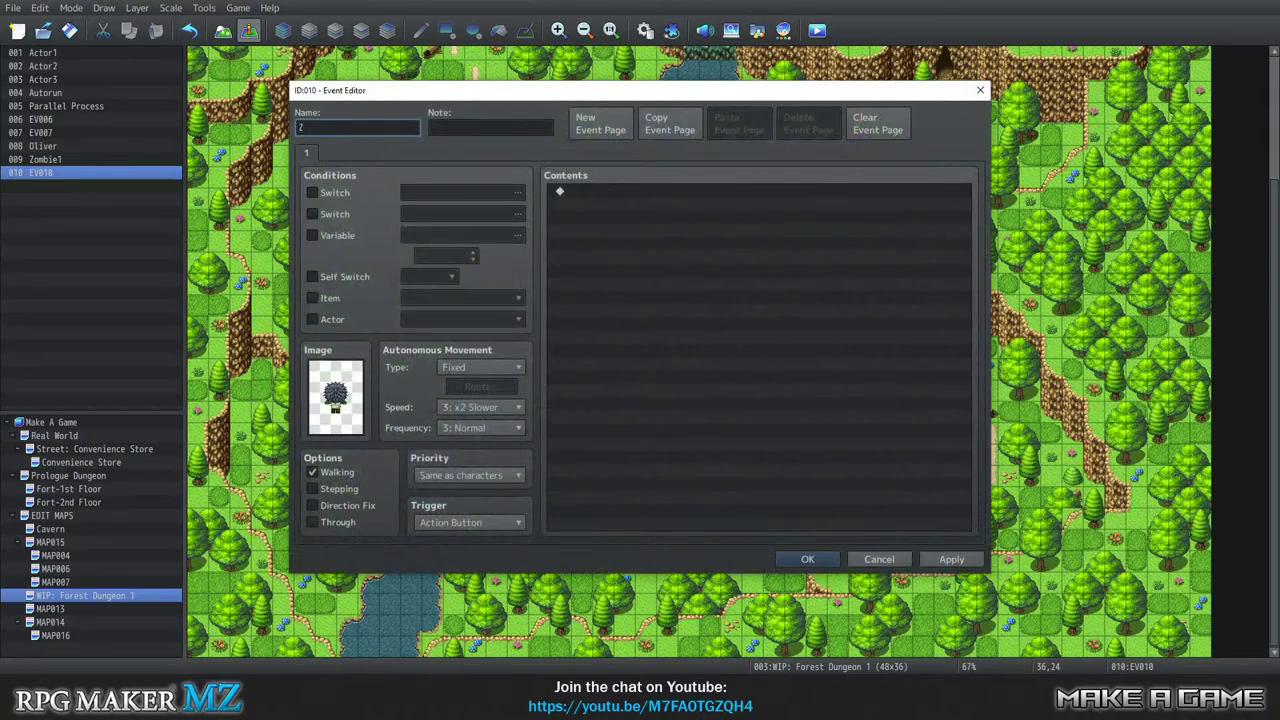
{"action": "type", "text": "ombie2"}
{"action": "left_click", "coordinate": [807, 559]}
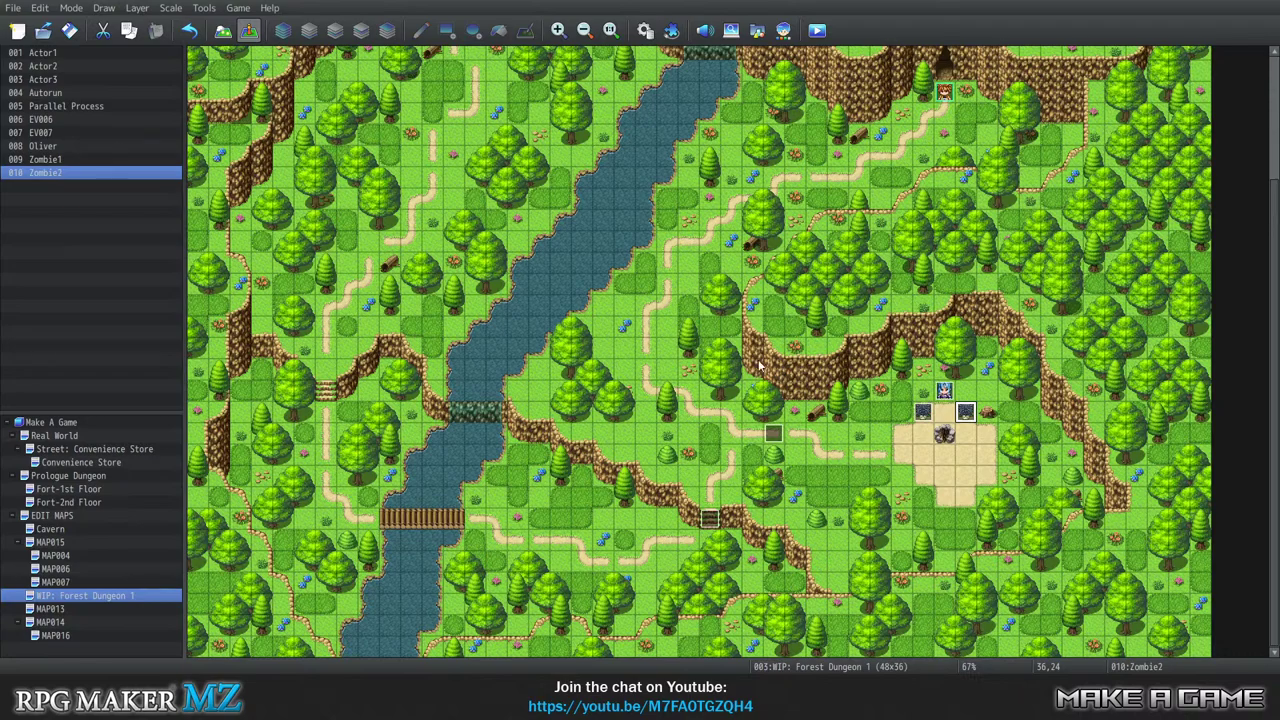
Rename the player-touch event at (27,25), on the path west of the campfire, as Oliver Joins and accept it.
{"action": "scroll", "coordinate": [816, 478], "scroll_direction": "up", "scroll_amount": 2}
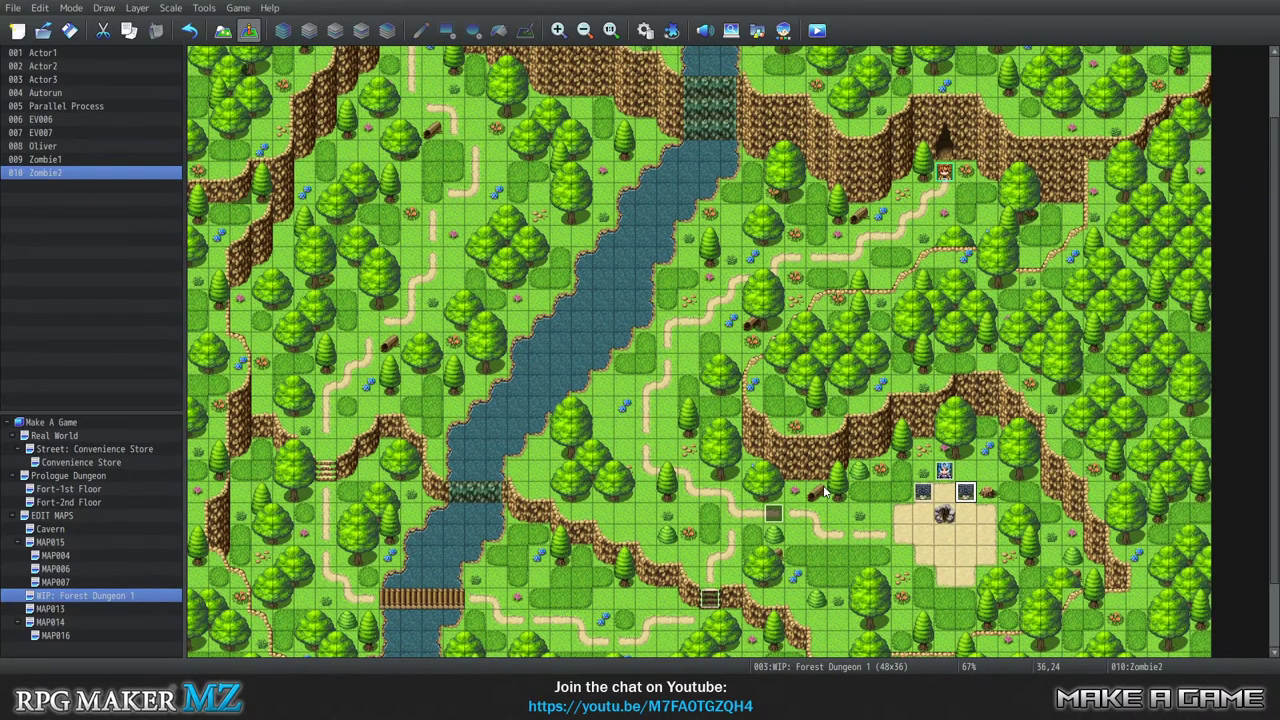
{"action": "scroll", "coordinate": [816, 478], "scroll_direction": "down", "scroll_amount": 2}
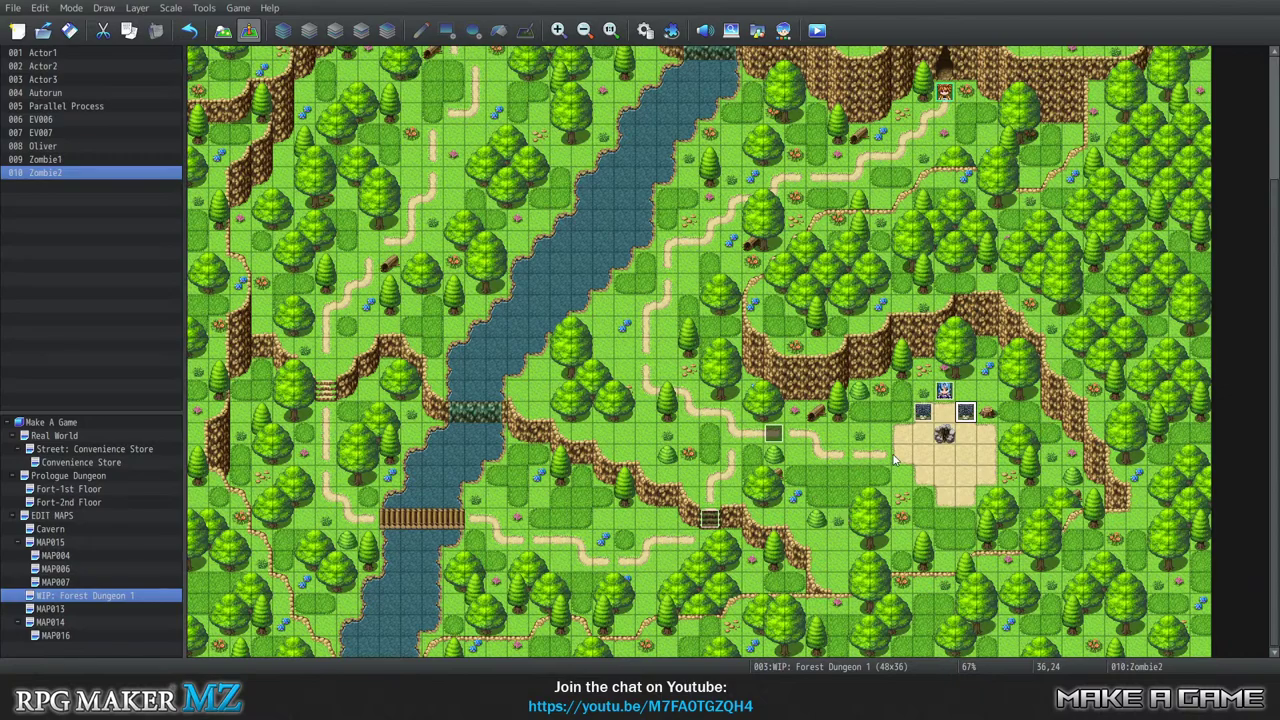
{"action": "left_click", "coordinate": [775, 436]}
{"action": "right_click", "coordinate": [778, 444]}
{"action": "left_click", "coordinate": [800, 450]}
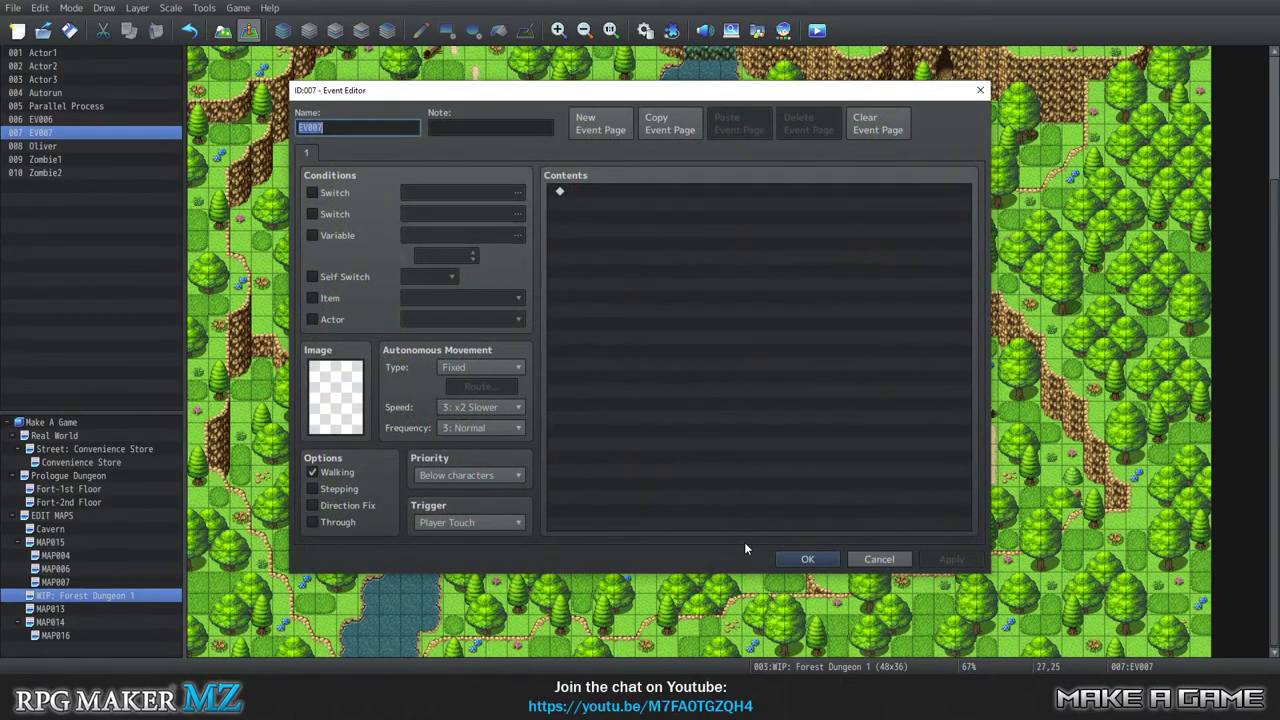
{"action": "left_click_drag", "start_coordinate": [500, 96], "coordinate": [558, 40]}
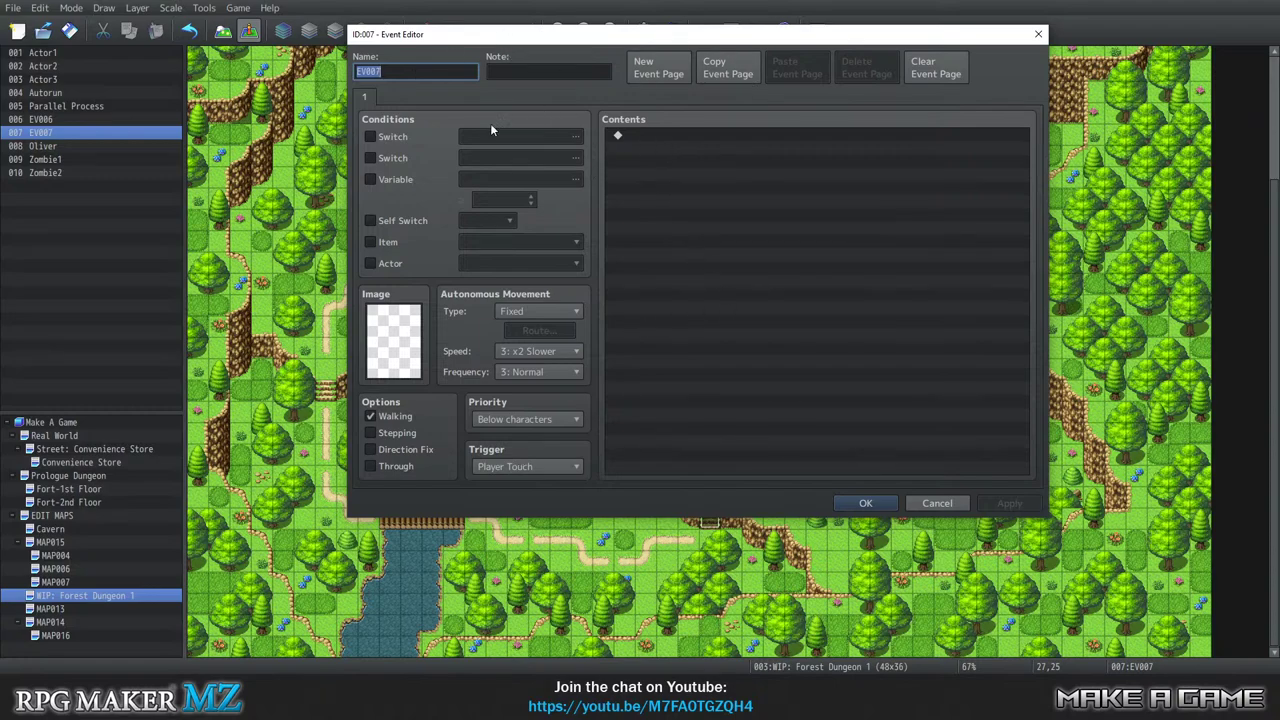
{"action": "type", "text": "Oliver Joins"}
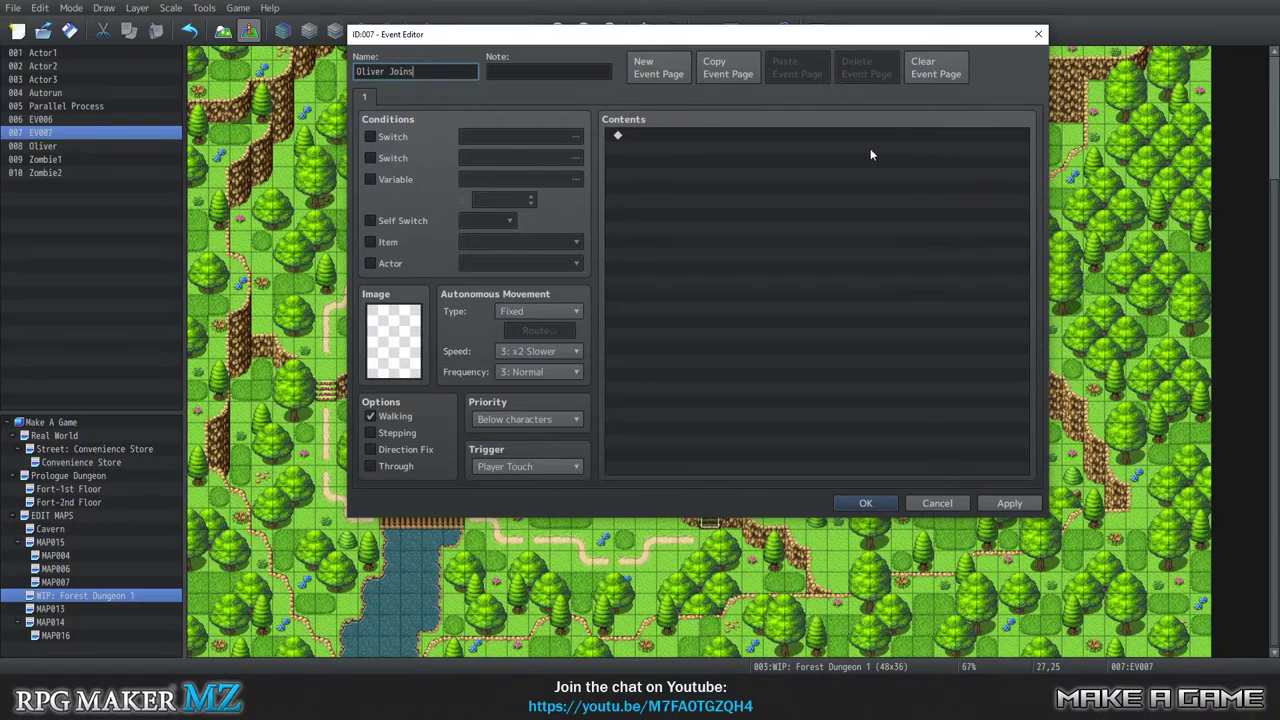
{"action": "left_click", "coordinate": [866, 503]}
Rename the event at (24,29), which makes the player step back from the cliff passage, as No Leave Oliver and accept it.
{"action": "left_click", "coordinate": [710, 520]}
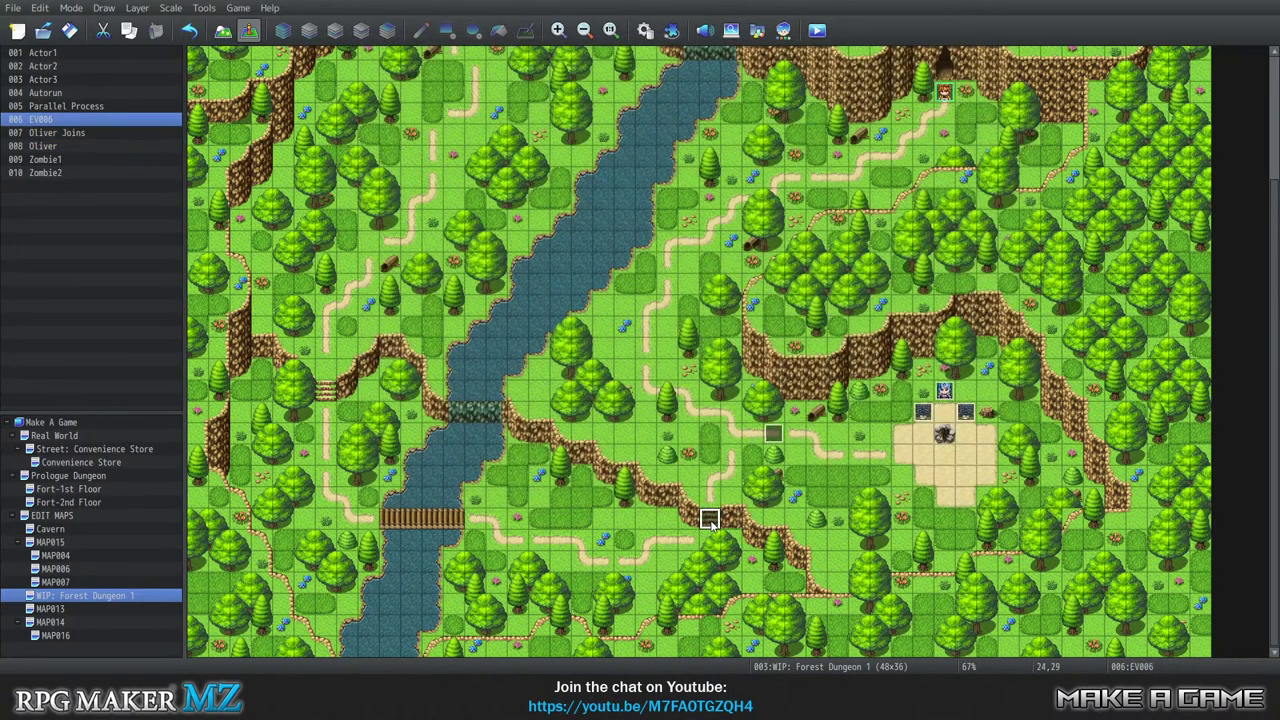
{"action": "double_click", "coordinate": [60, 120]}
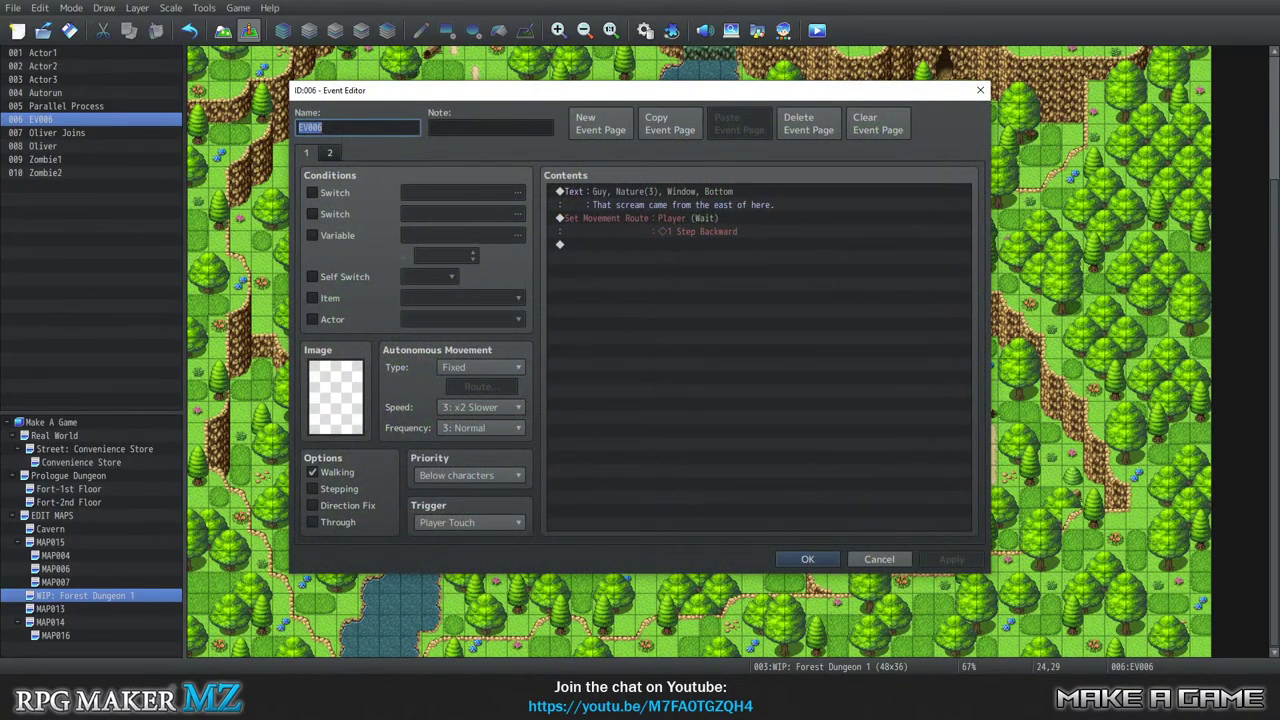
{"action": "type", "text": "D"}
{"action": "key", "text": "BackSpace"}
{"action": "type", "text": "No L"}
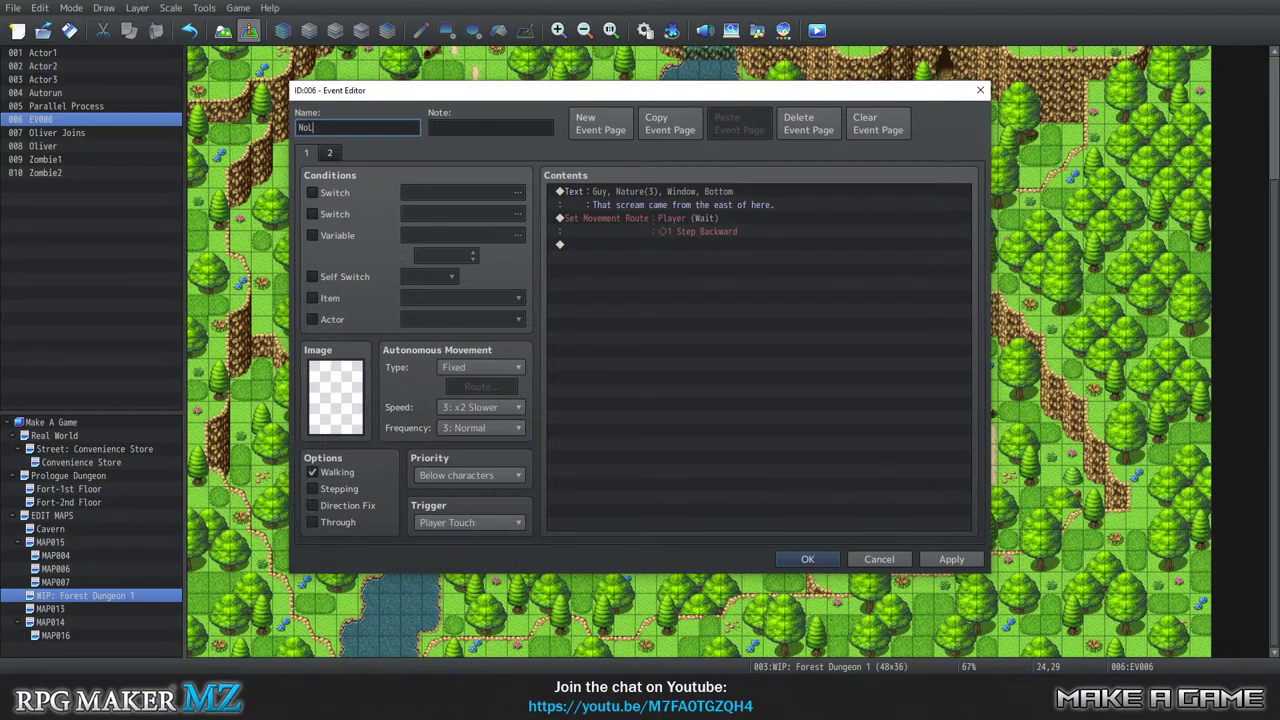
{"action": "type", "text": "e"}
{"action": "key", "text": "BackSpace"}
{"action": "key", "text": "BackSpace"}
{"action": "type", "text": "Leave Oliver"}
{"action": "key", "text": "Return"}
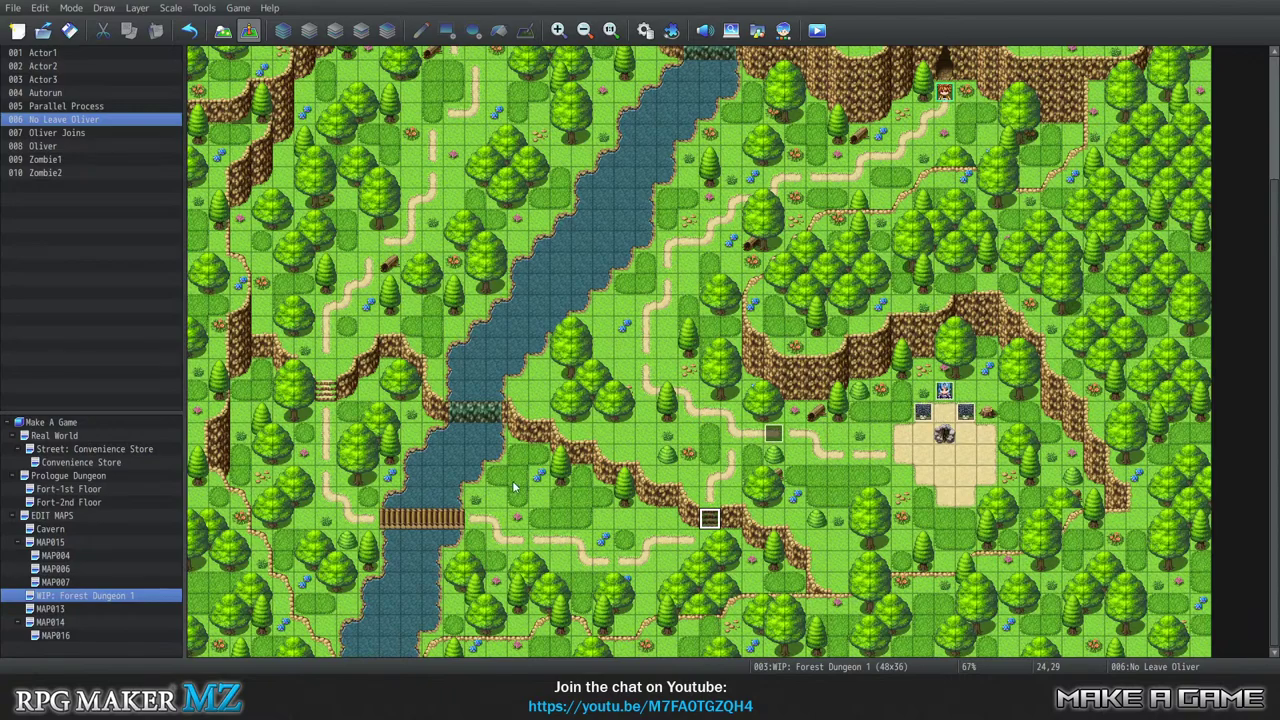
{"action": "left_click", "coordinate": [712, 522]}
{"action": "left_click", "coordinate": [740, 524]}
{"action": "key", "text": "ctrl+v"}
{"action": "key", "text": "ctrl+z"}
{"action": "left_click", "coordinate": [778, 432]}
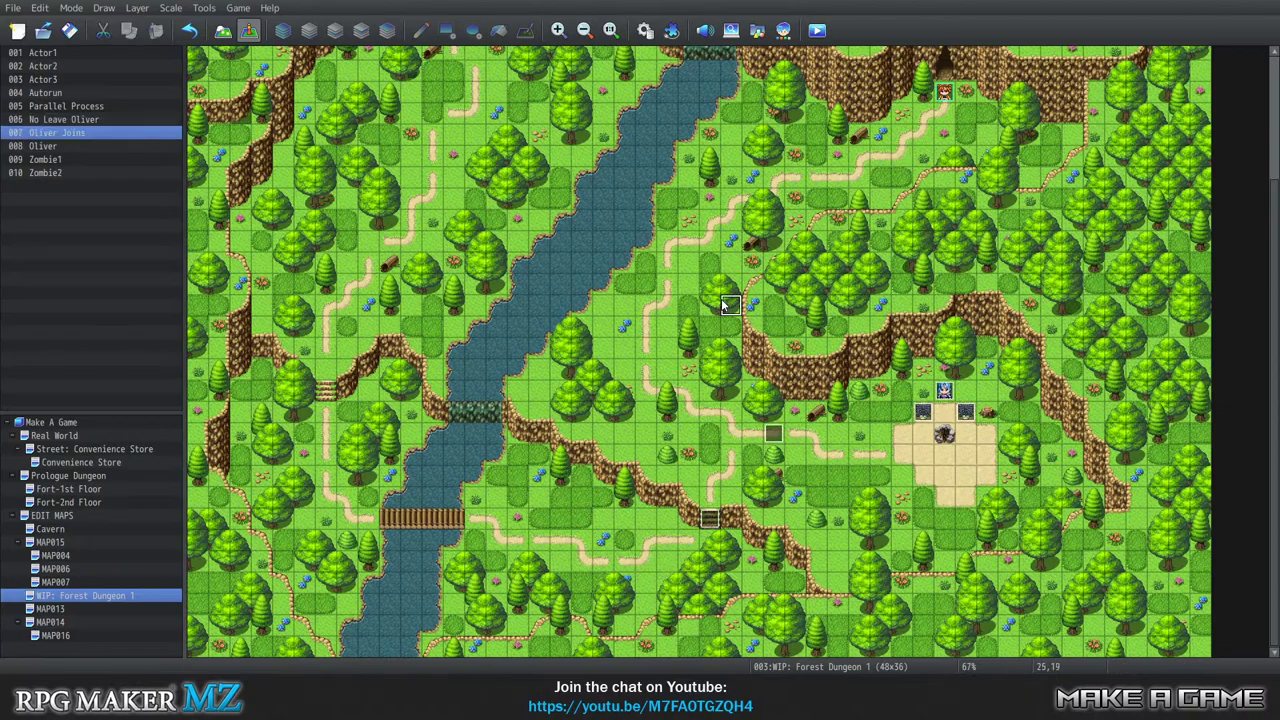
{"action": "left_click", "coordinate": [689, 348]}
{"action": "left_click", "coordinate": [774, 435]}
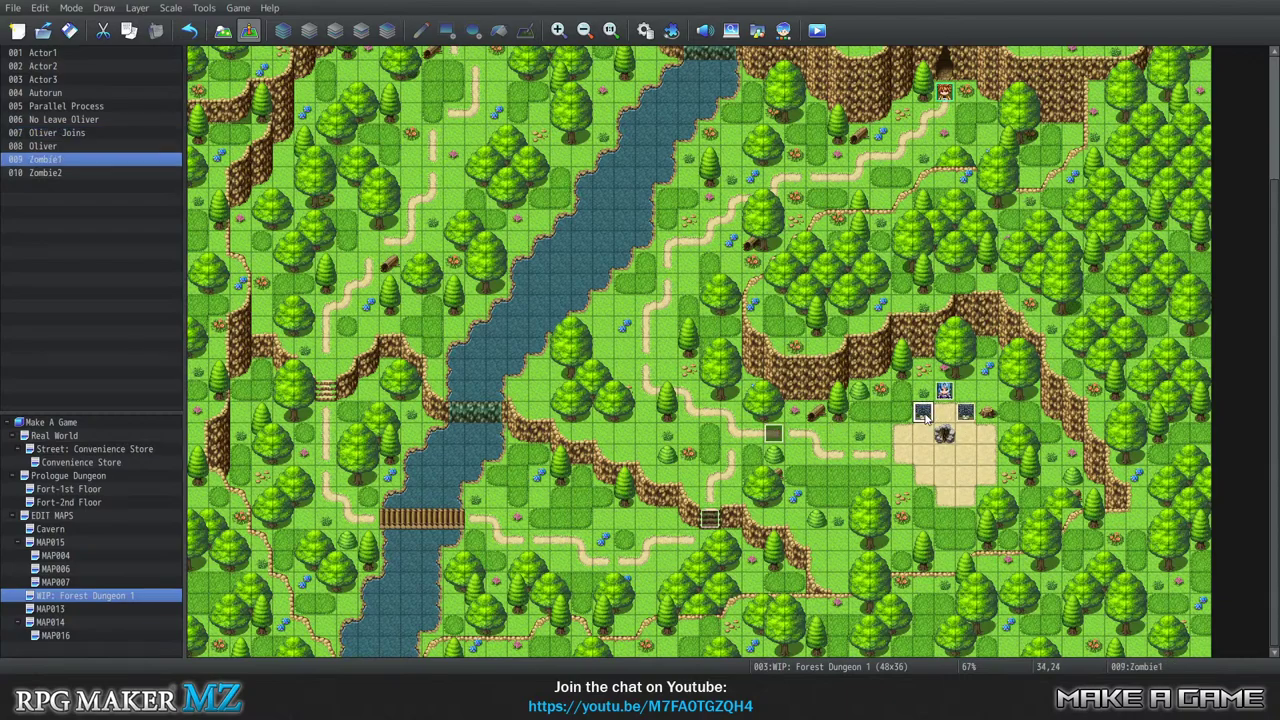
Move the Zombie1 event down one tile to (34,25), directly west of the campfire.
{"action": "right_click", "coordinate": [924, 414]}
{"action": "left_click", "coordinate": [920, 435]}
{"action": "right_click", "coordinate": [926, 418]}
{"action": "left_click", "coordinate": [966, 467]}
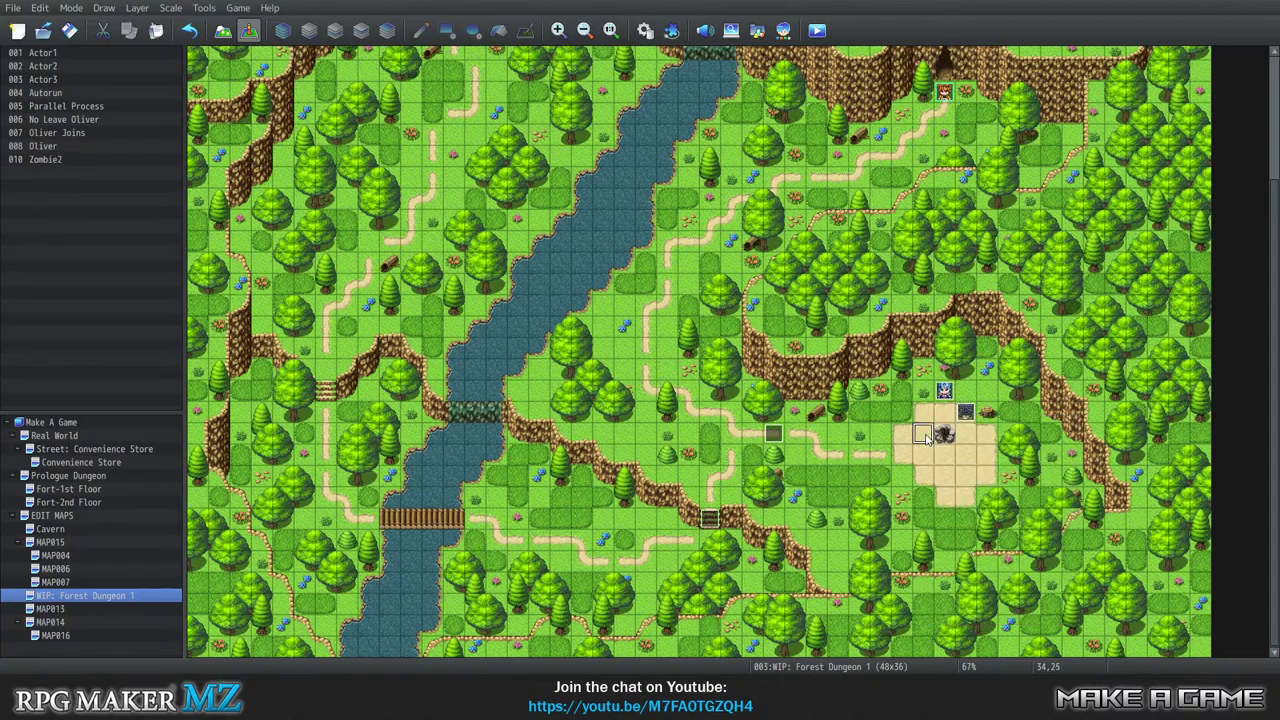
{"action": "right_click", "coordinate": [922, 434]}
{"action": "left_click", "coordinate": [968, 512]}
Move the Zombie2 event down one tile to (36,25), directly east of the campfire.
{"action": "right_click", "coordinate": [962, 412]}
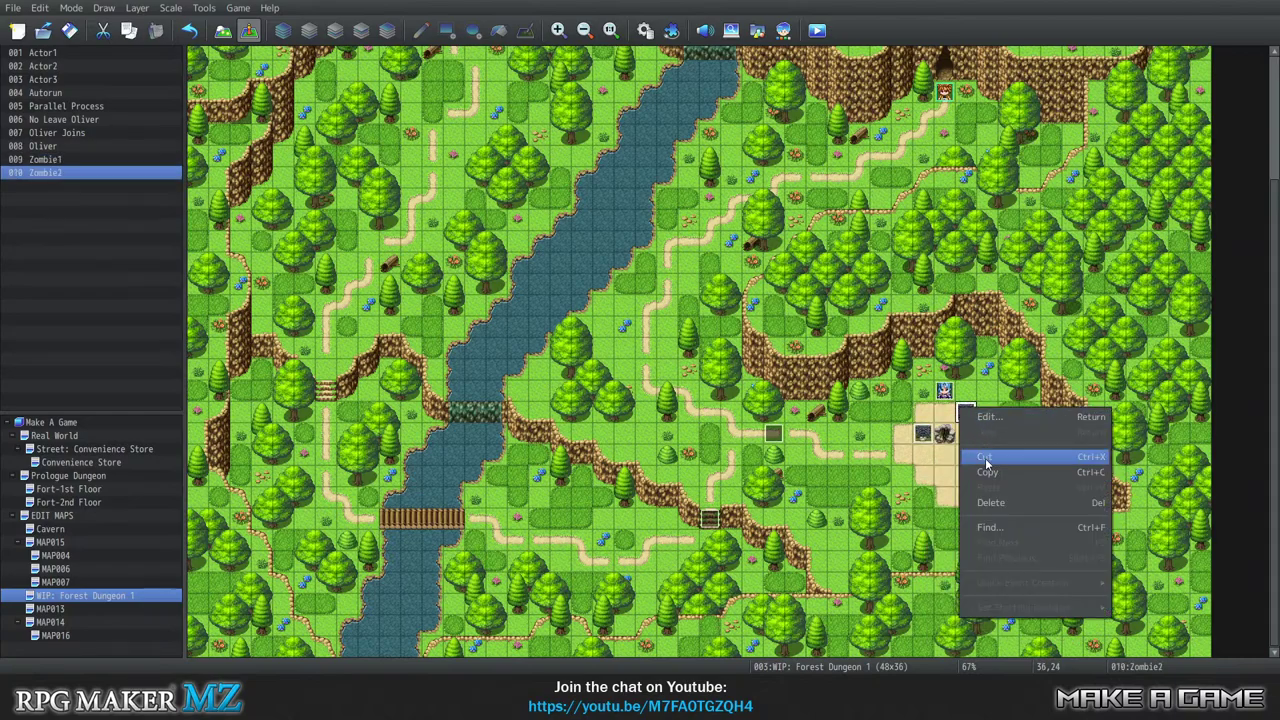
{"action": "left_click", "coordinate": [988, 459]}
{"action": "right_click", "coordinate": [960, 437]}
{"action": "left_click", "coordinate": [1000, 523]}
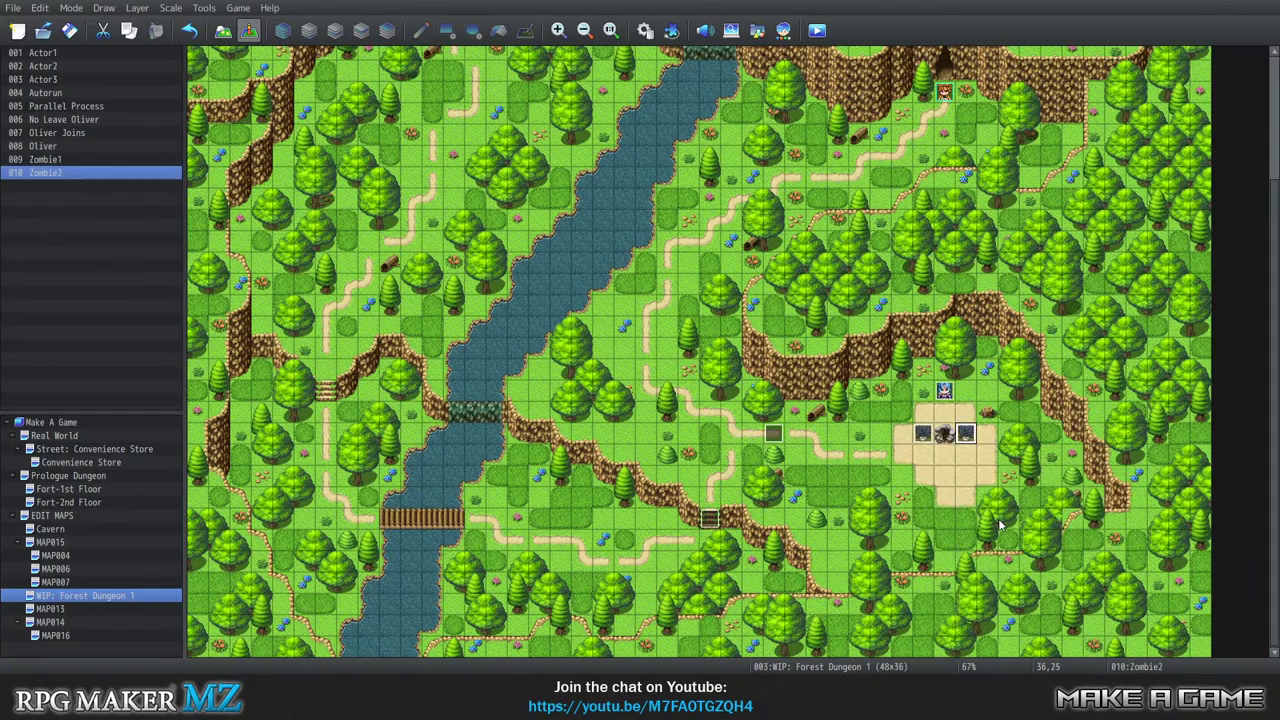
{"action": "right_click", "coordinate": [946, 390]}
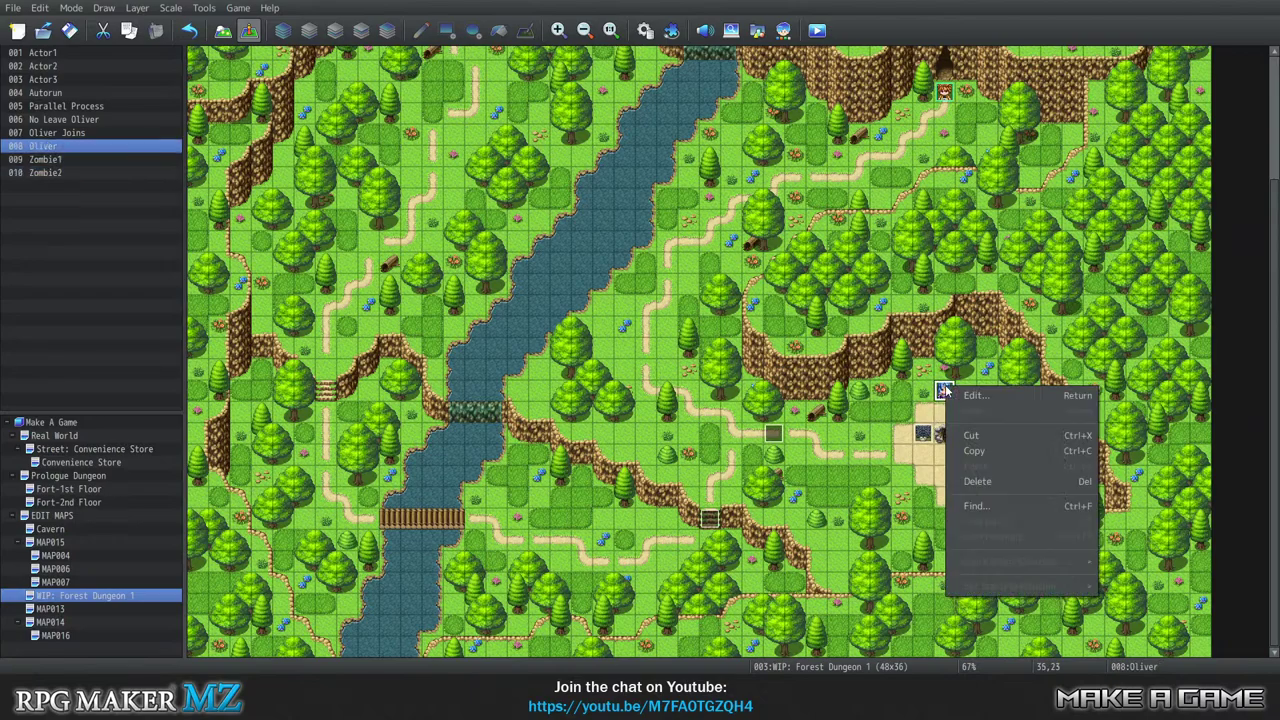
{"action": "left_click", "coordinate": [977, 437]}
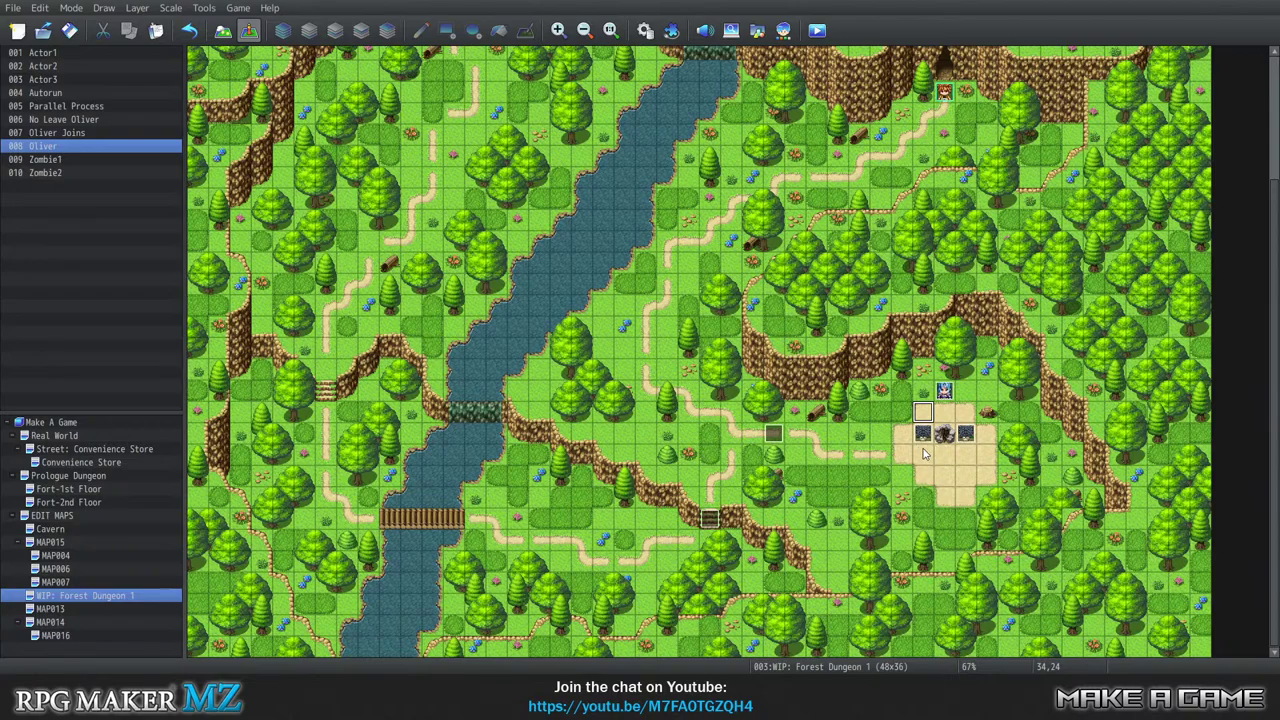
{"action": "left_click", "coordinate": [945, 393]}
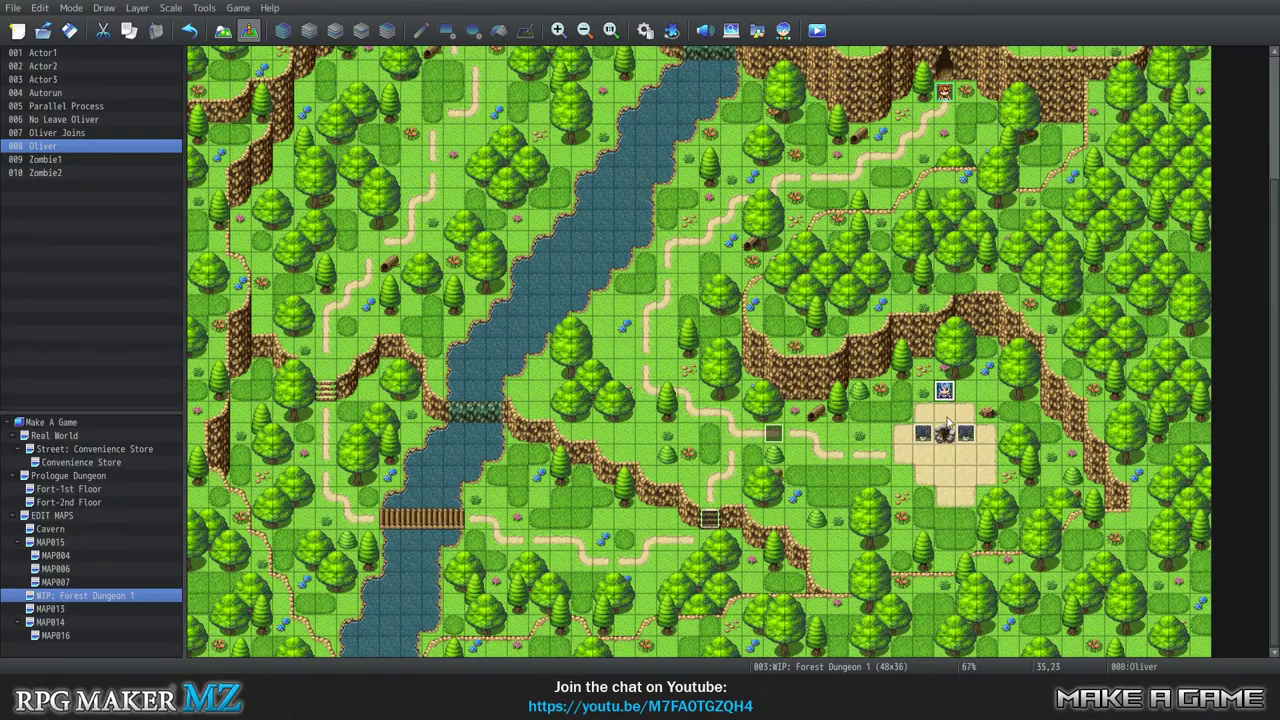
{"action": "left_click", "coordinate": [774, 436]}
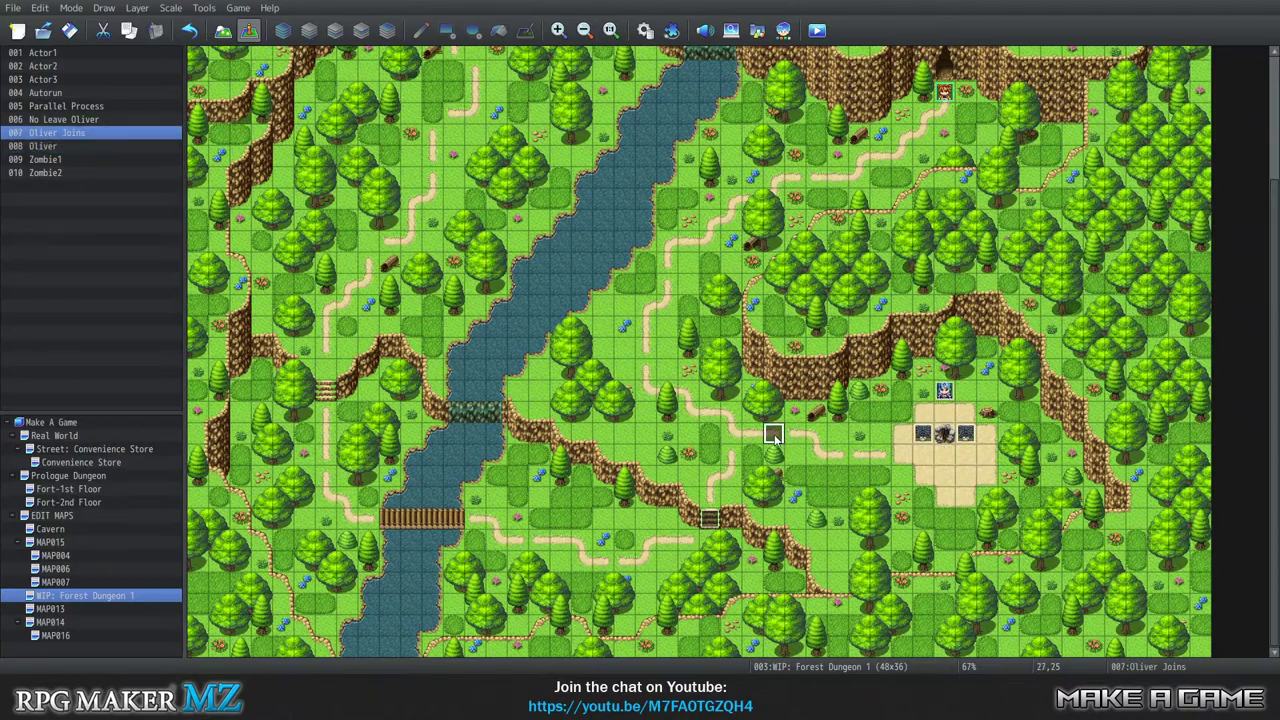
{"action": "right_click", "coordinate": [777, 438]}
{"action": "left_click", "coordinate": [800, 445]}
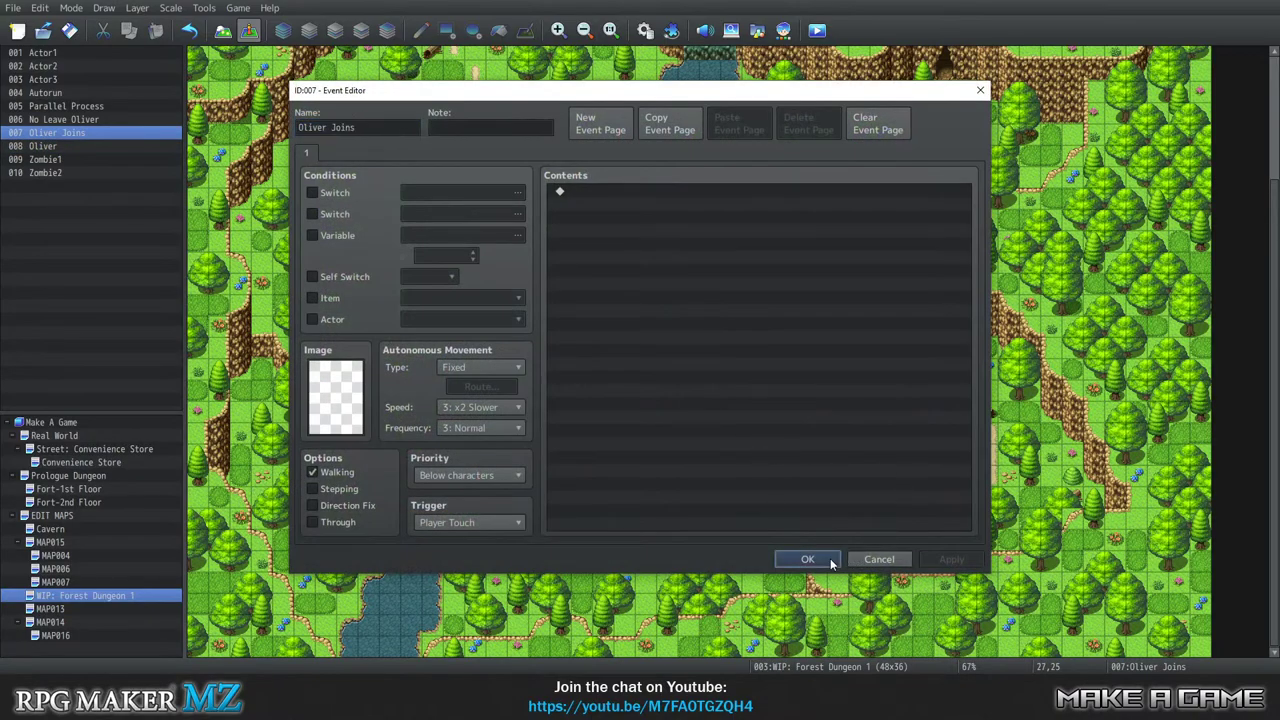
{"action": "left_click", "coordinate": [879, 559]}
{"action": "right_click", "coordinate": [779, 437]}
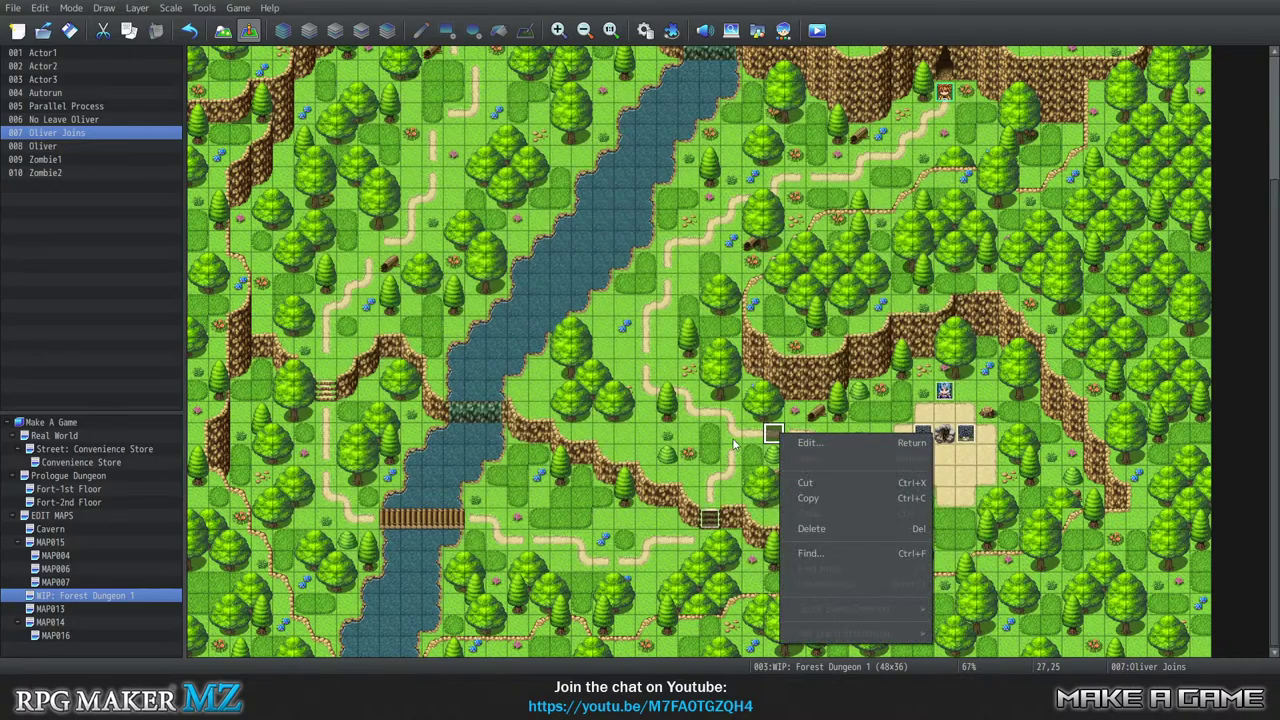
{"action": "left_click", "coordinate": [736, 444]}
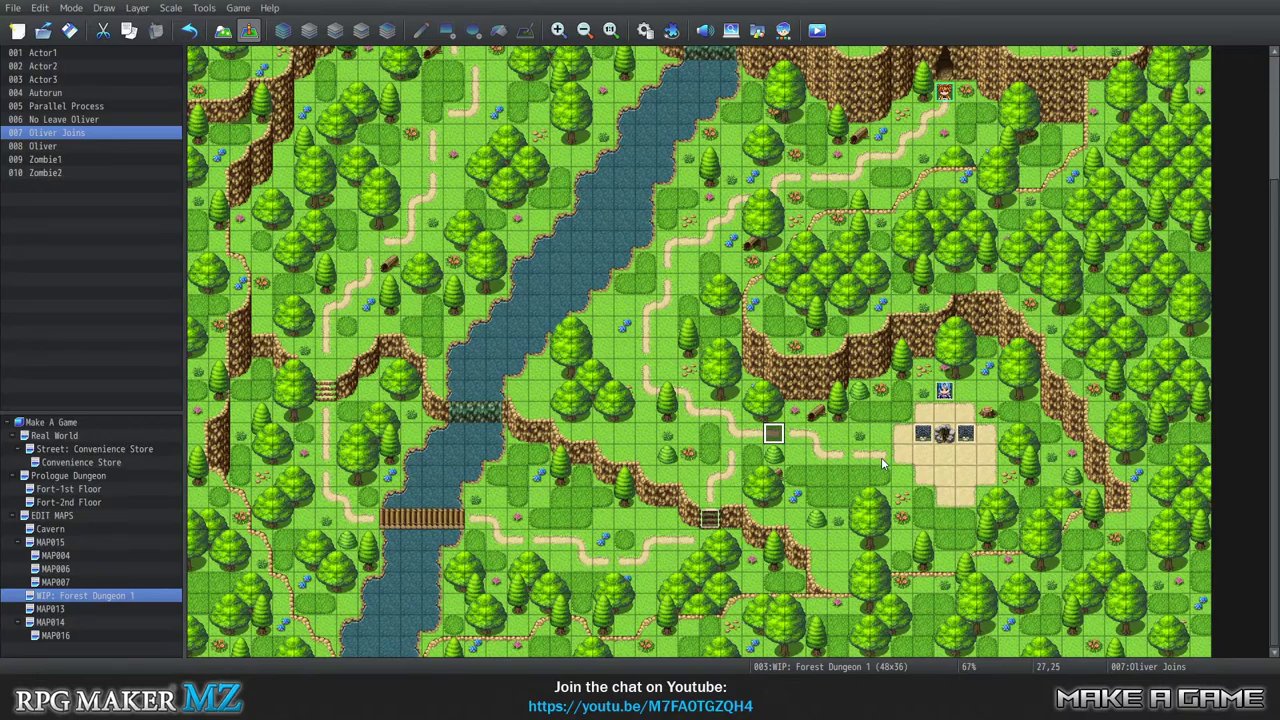
{"action": "right_click", "coordinate": [780, 432]}
{"action": "left_click", "coordinate": [808, 441]}
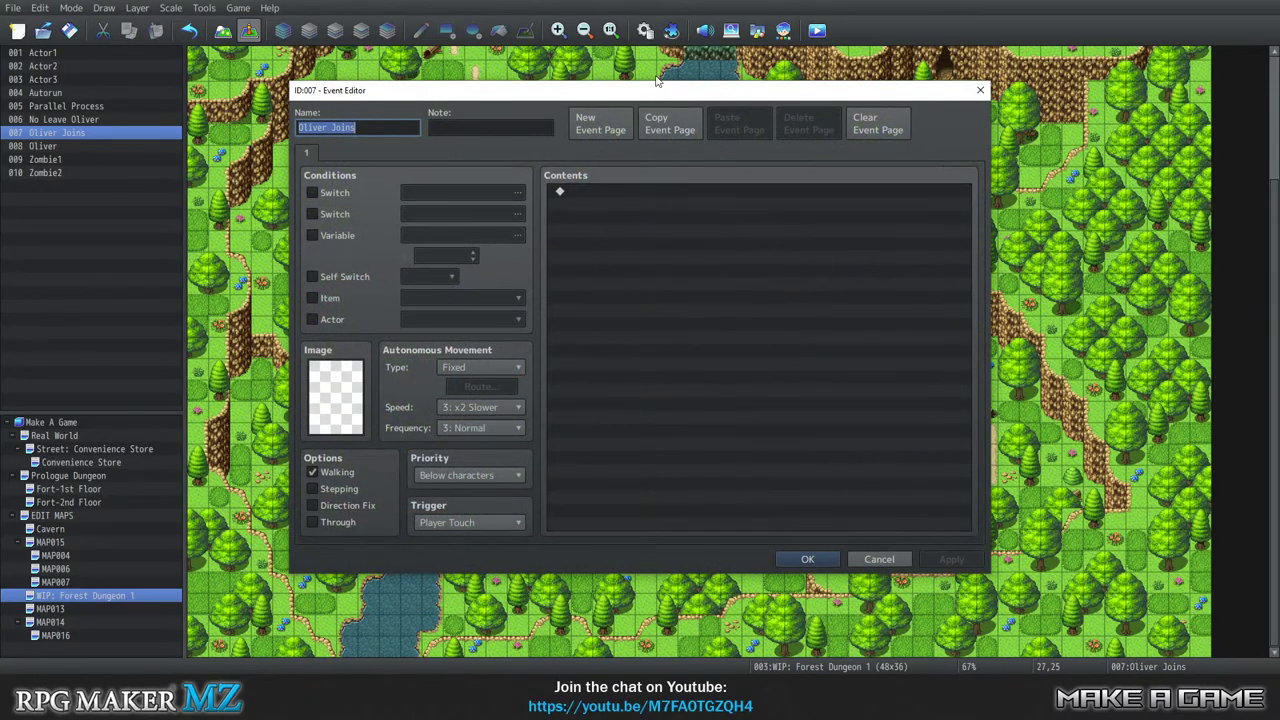
{"action": "left_click_drag", "start_coordinate": [647, 96], "coordinate": [443, 32]}
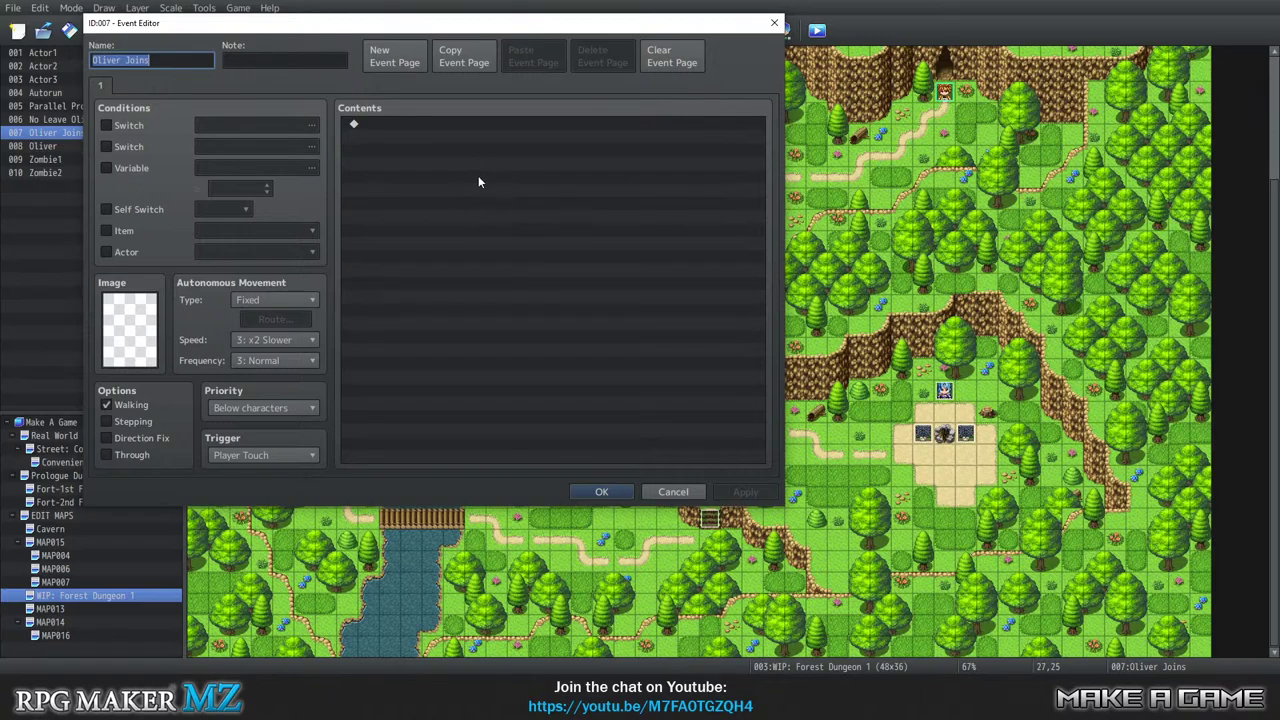
{"action": "double_click", "coordinate": [420, 126]}
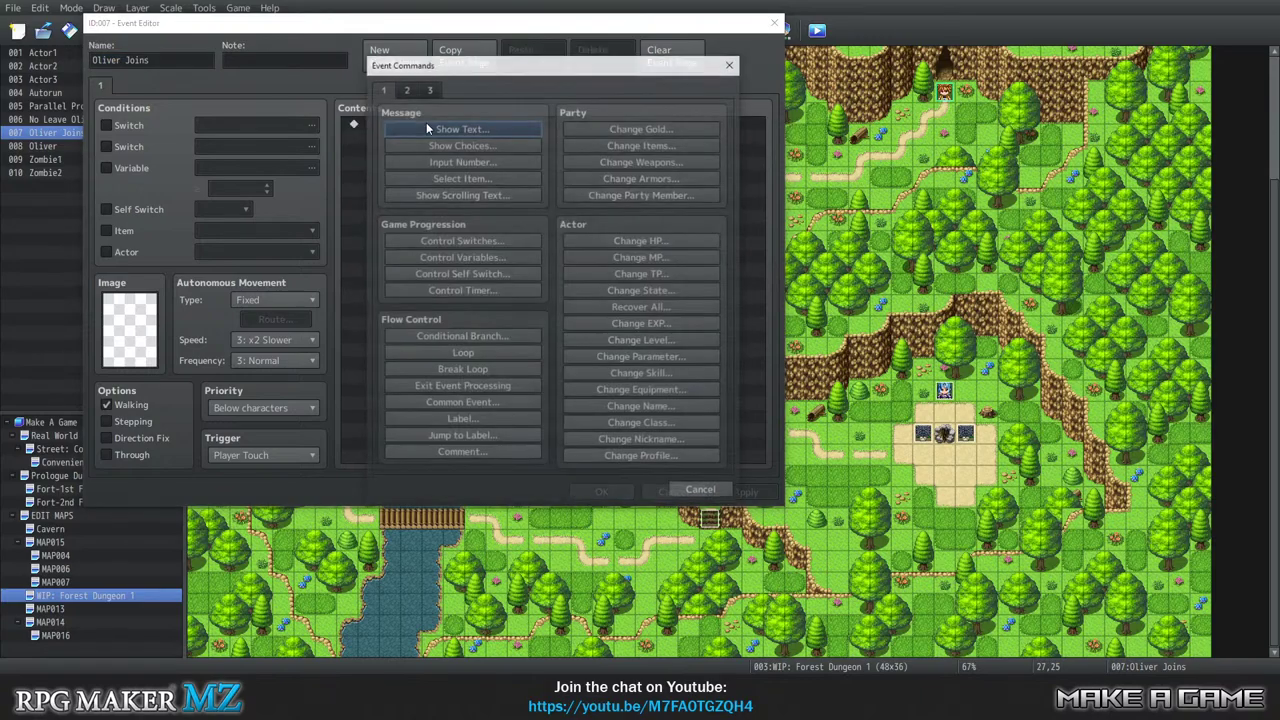
{"action": "left_click_drag", "start_coordinate": [480, 66], "coordinate": [305, 110]}
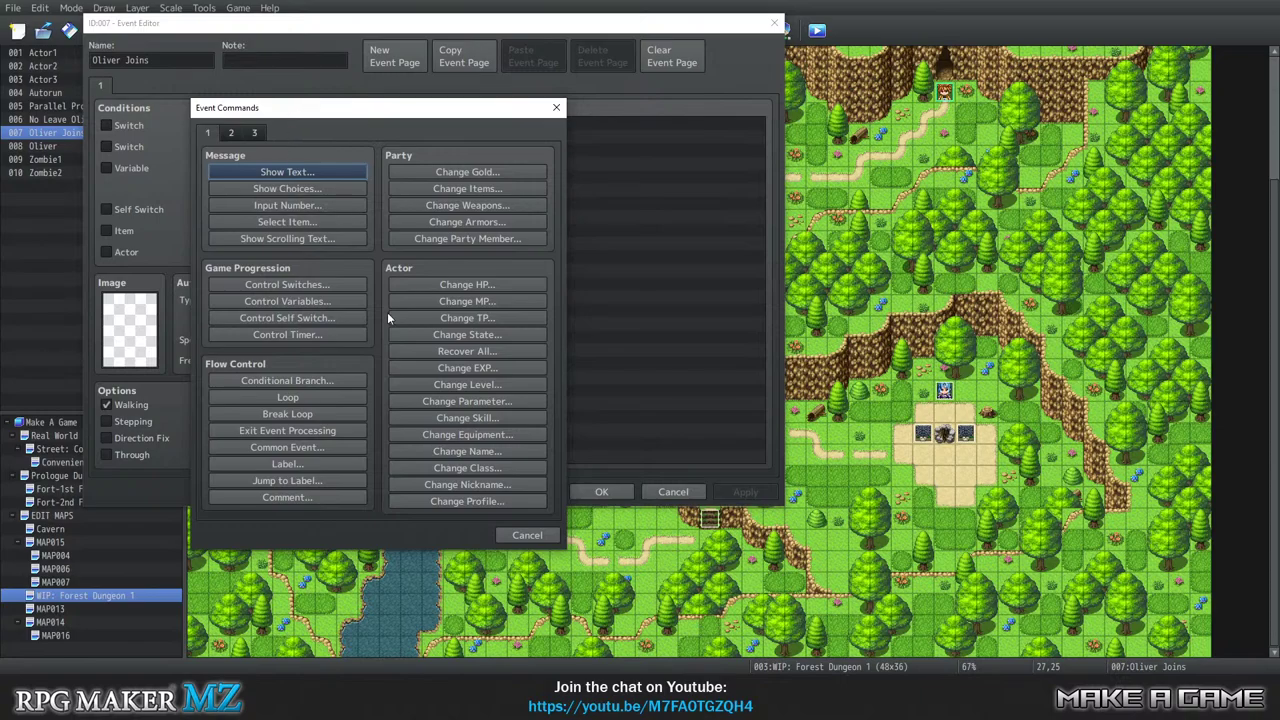
{"action": "left_click", "coordinate": [555, 108]}
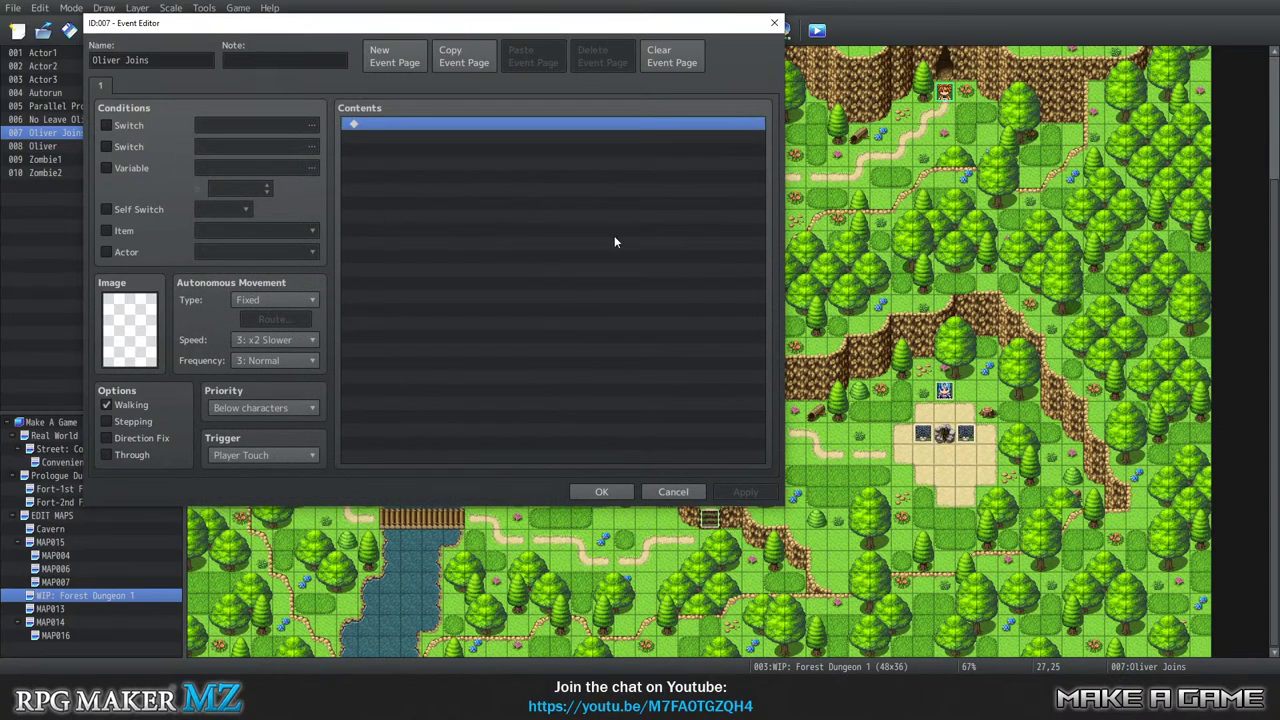
{"action": "left_click", "coordinate": [601, 491]}
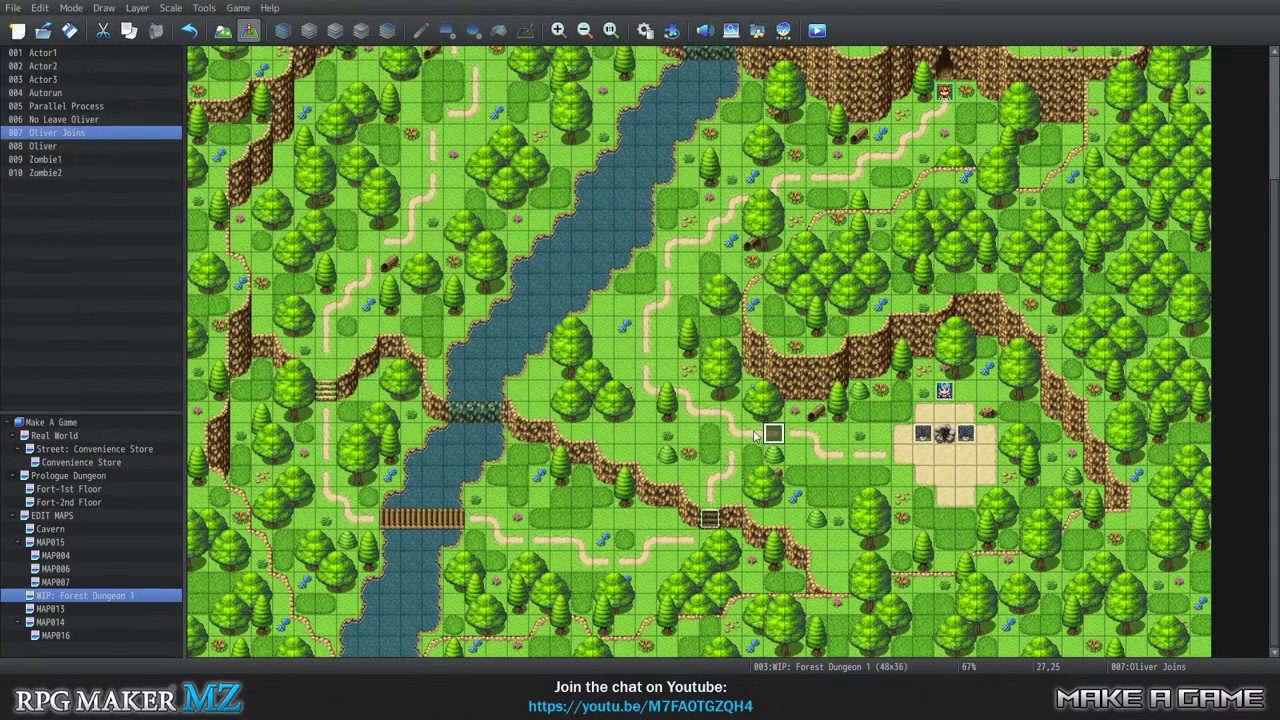
Start a playtest of the game, saving the pending changes first.
{"action": "left_click", "coordinate": [248, 9]}
{"action": "left_click", "coordinate": [250, 29]}
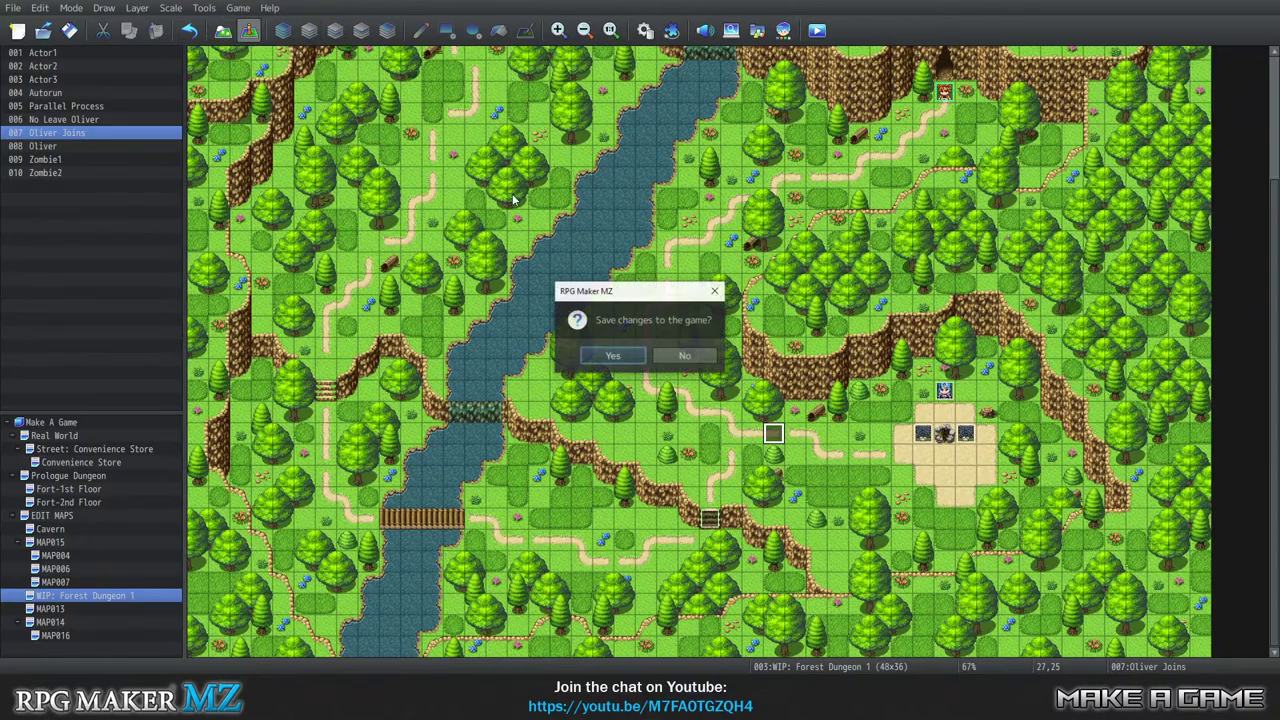
{"action": "left_click", "coordinate": [624, 361]}
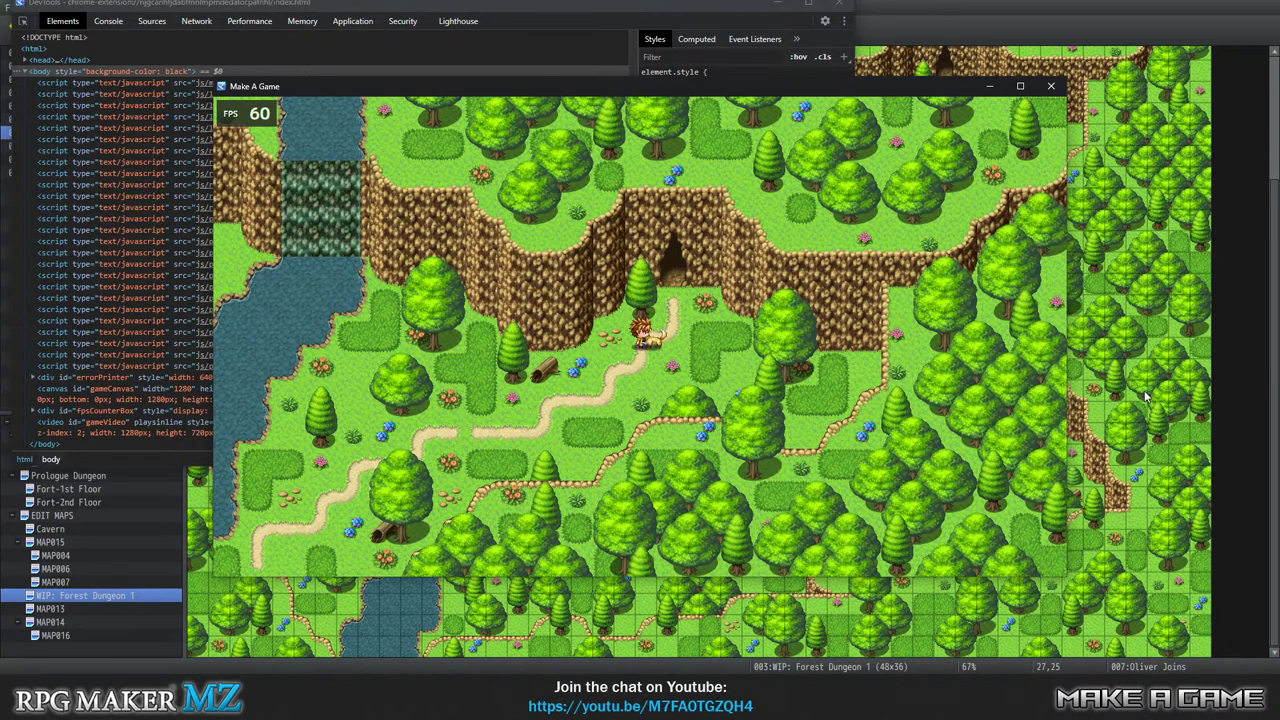
Walk the player south from the cave to the cliff steps to test the No Leave Oliver event, and dismiss its message.
{"action": "key", "text": "Return"}
{"action": "key", "text": "Down"}
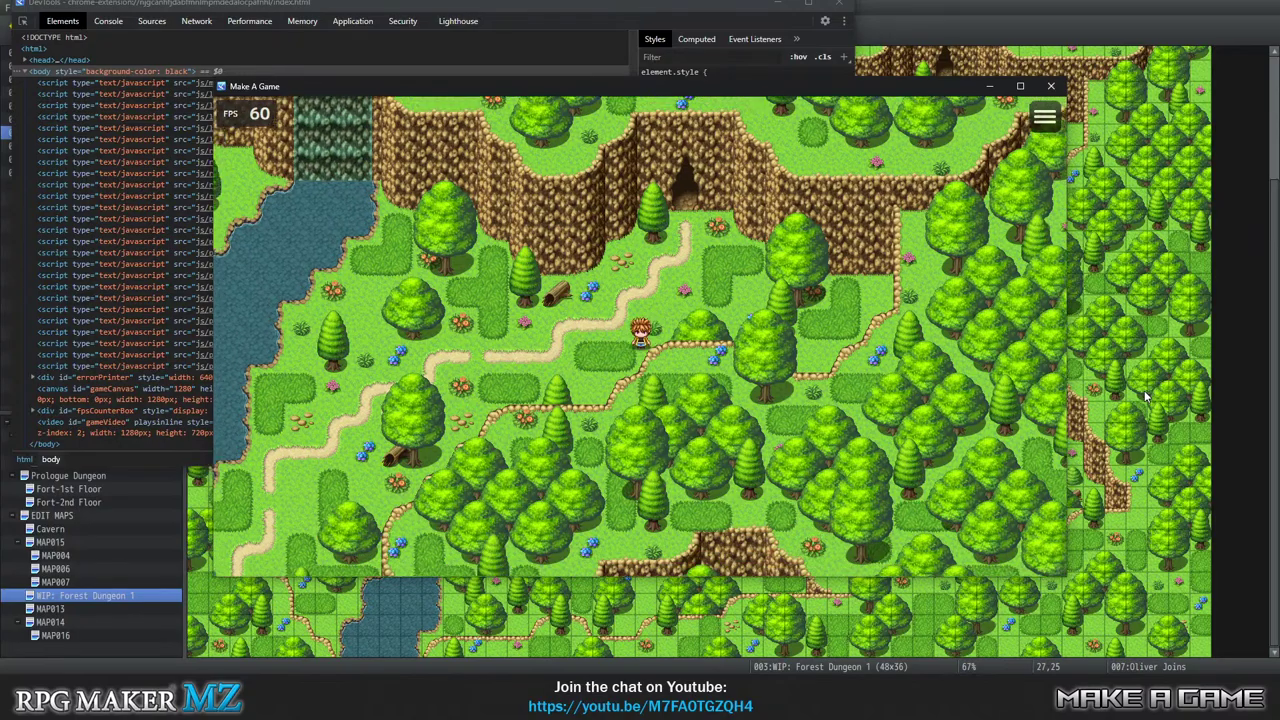
{"action": "key", "text": "Down"}
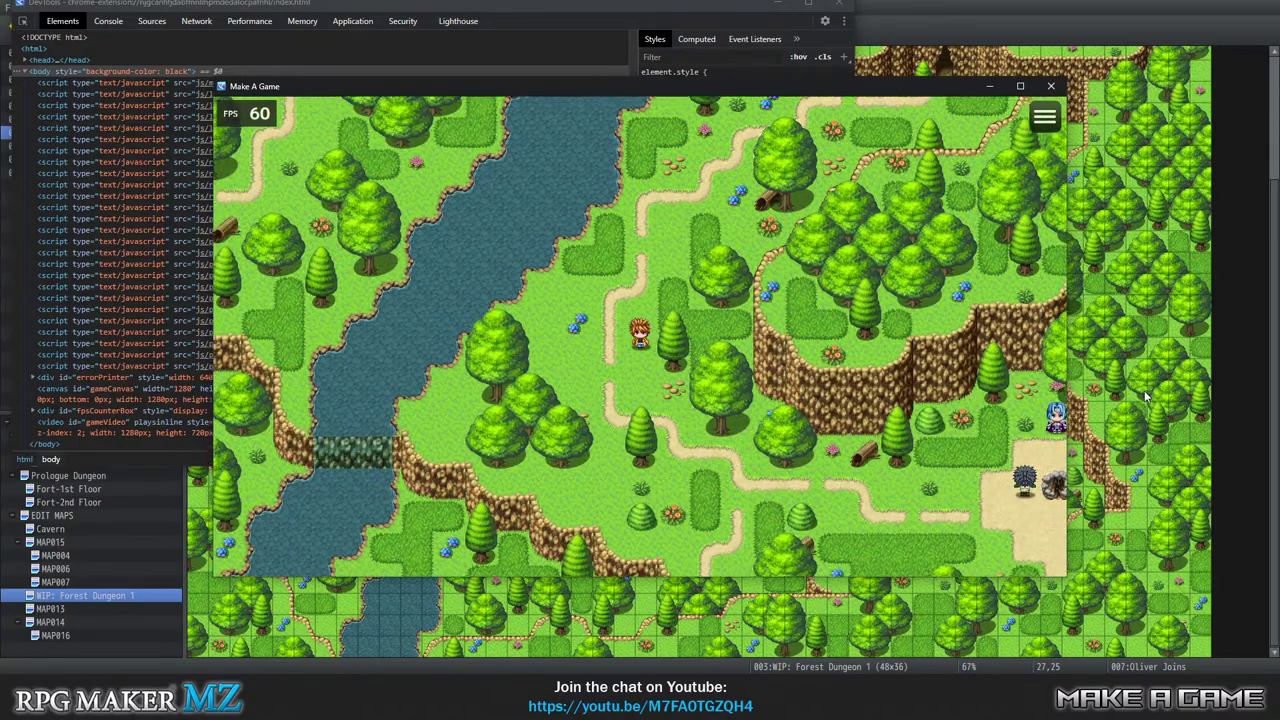
{"action": "key", "text": "Down"}
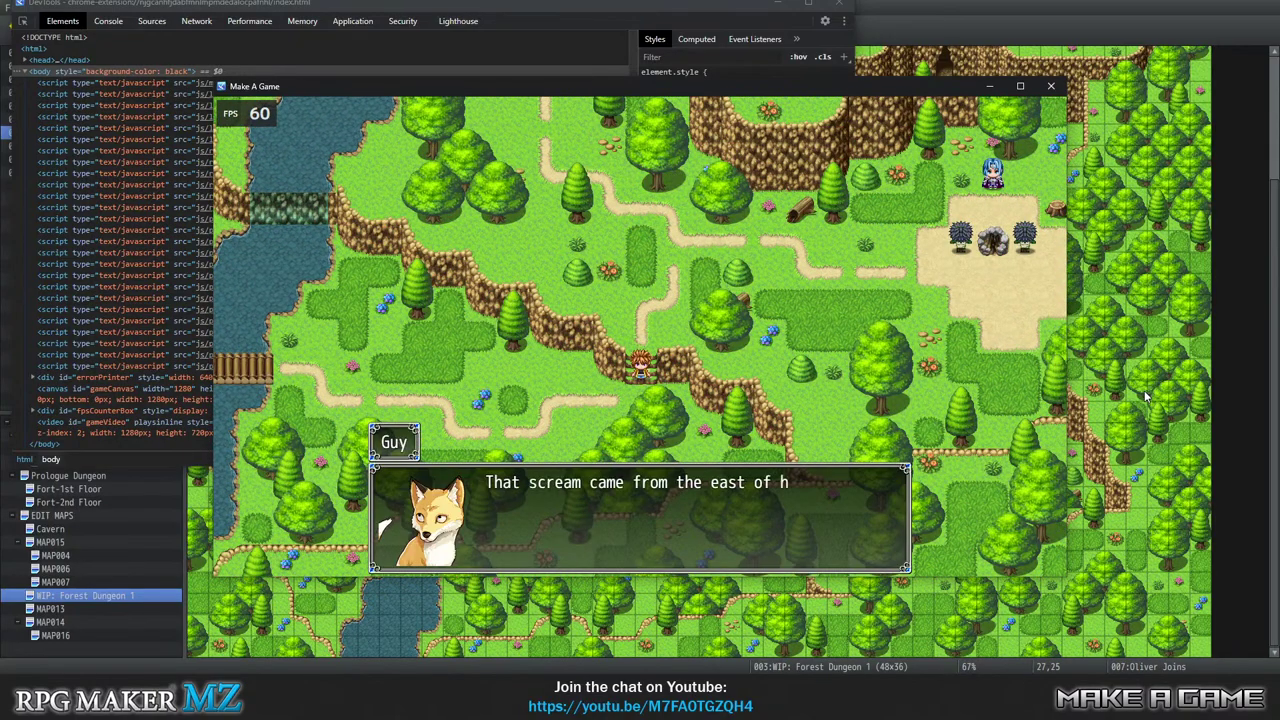
{"action": "key", "text": "Return"}
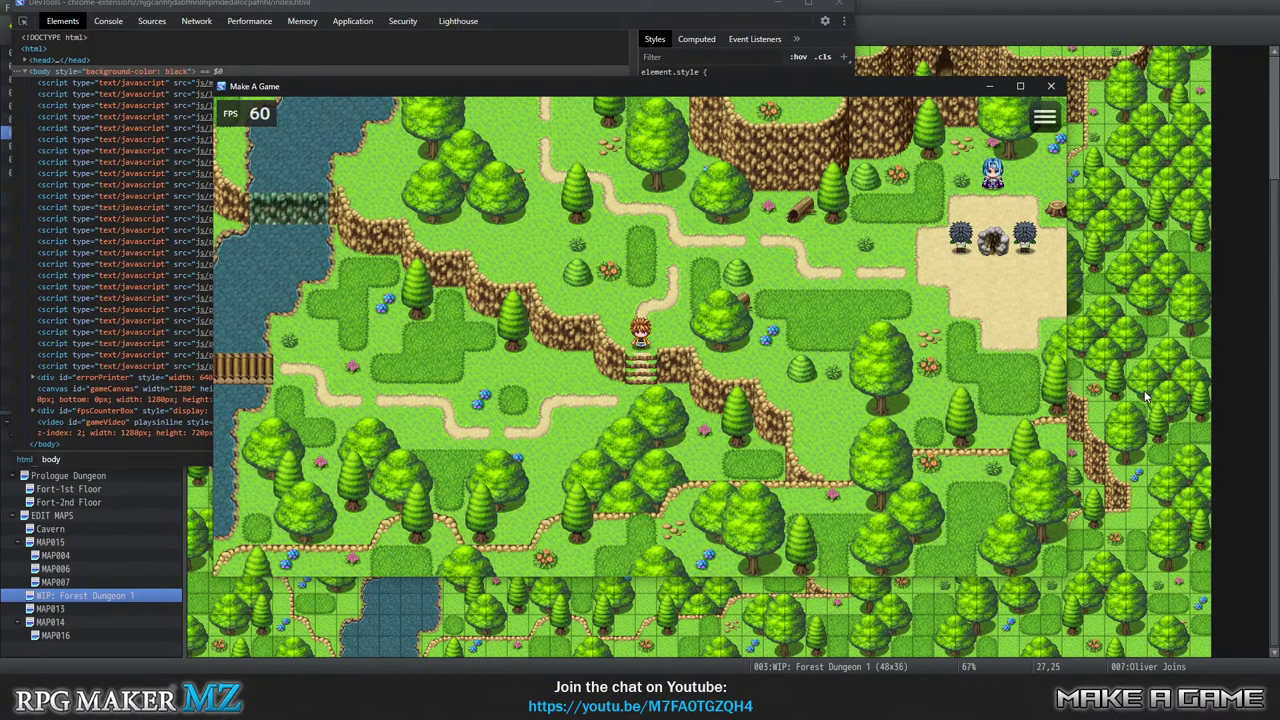
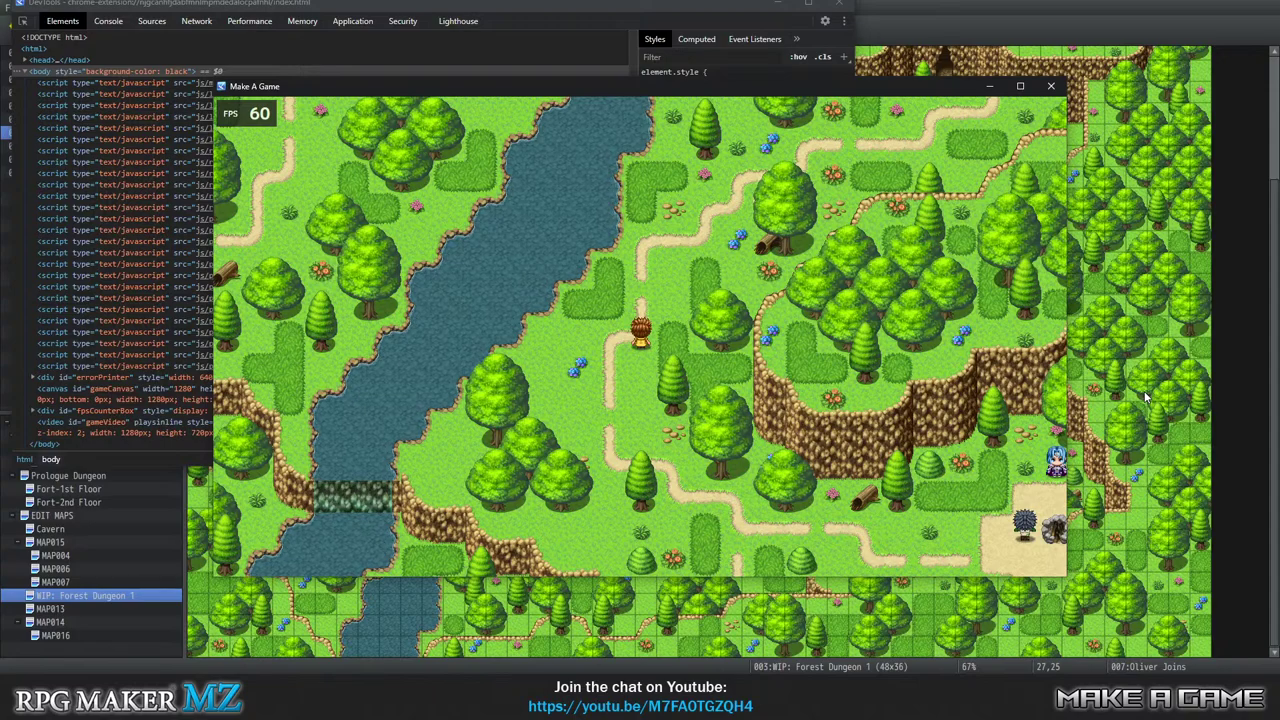
Walk the player north beside the river and back down to the Oliver Joins tile on the path west of the campfire.
{"action": "key", "text": "Up"}
{"action": "key", "text": "Up"}
{"action": "key", "text": "Left"}
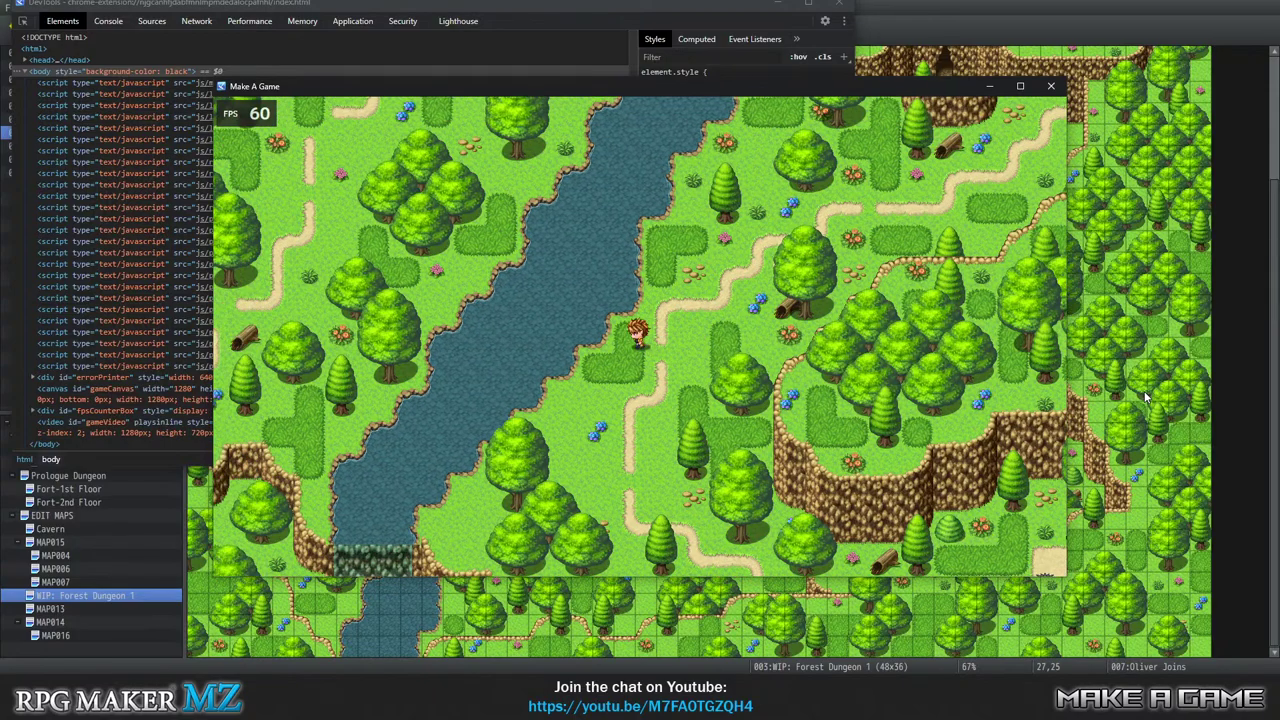
{"action": "key", "text": "Right"}
{"action": "key", "text": "Right"}
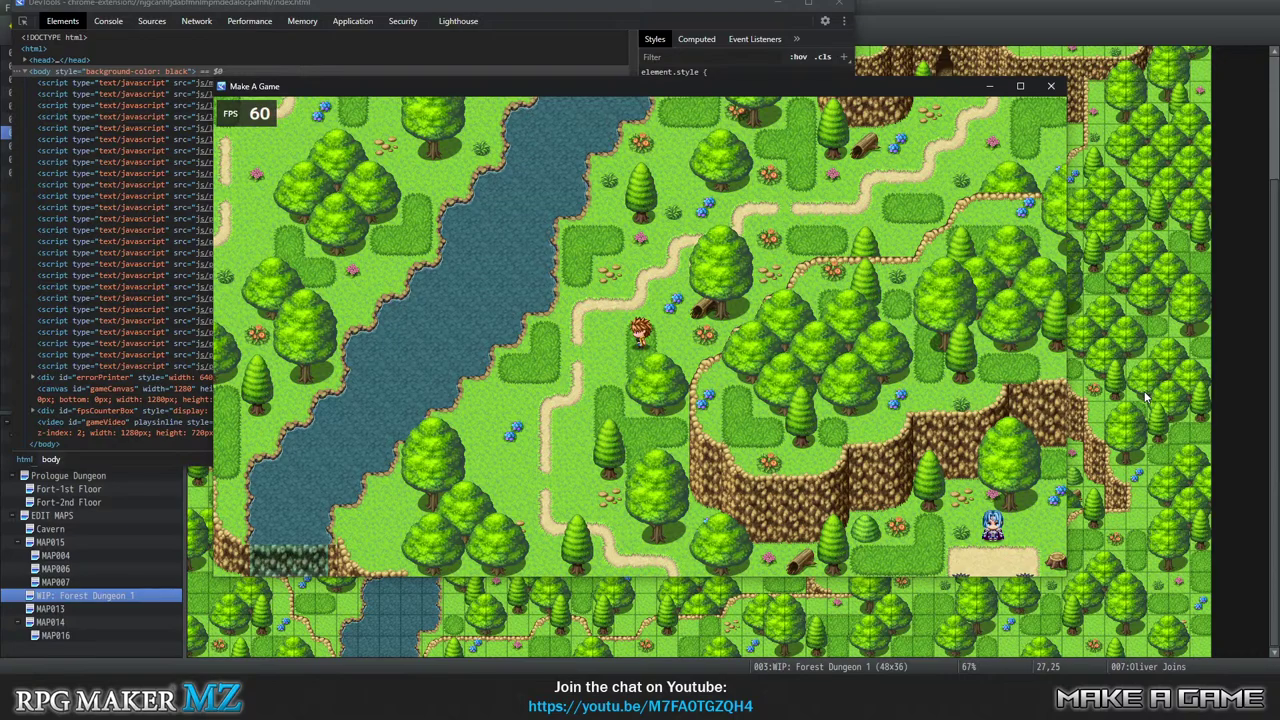
{"action": "left_click", "coordinate": [866, 264]}
{"action": "left_click", "coordinate": [470, 476]}
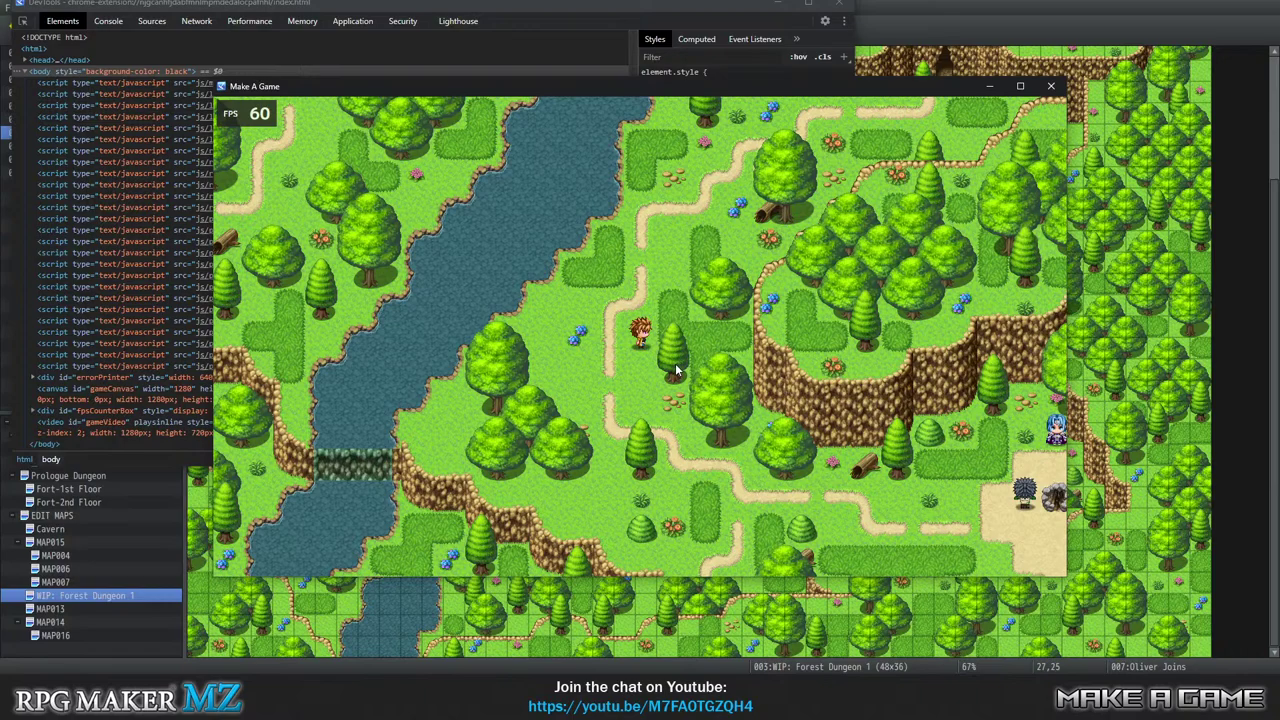
{"action": "left_click_drag", "start_coordinate": [676, 370], "coordinate": [662, 372]}
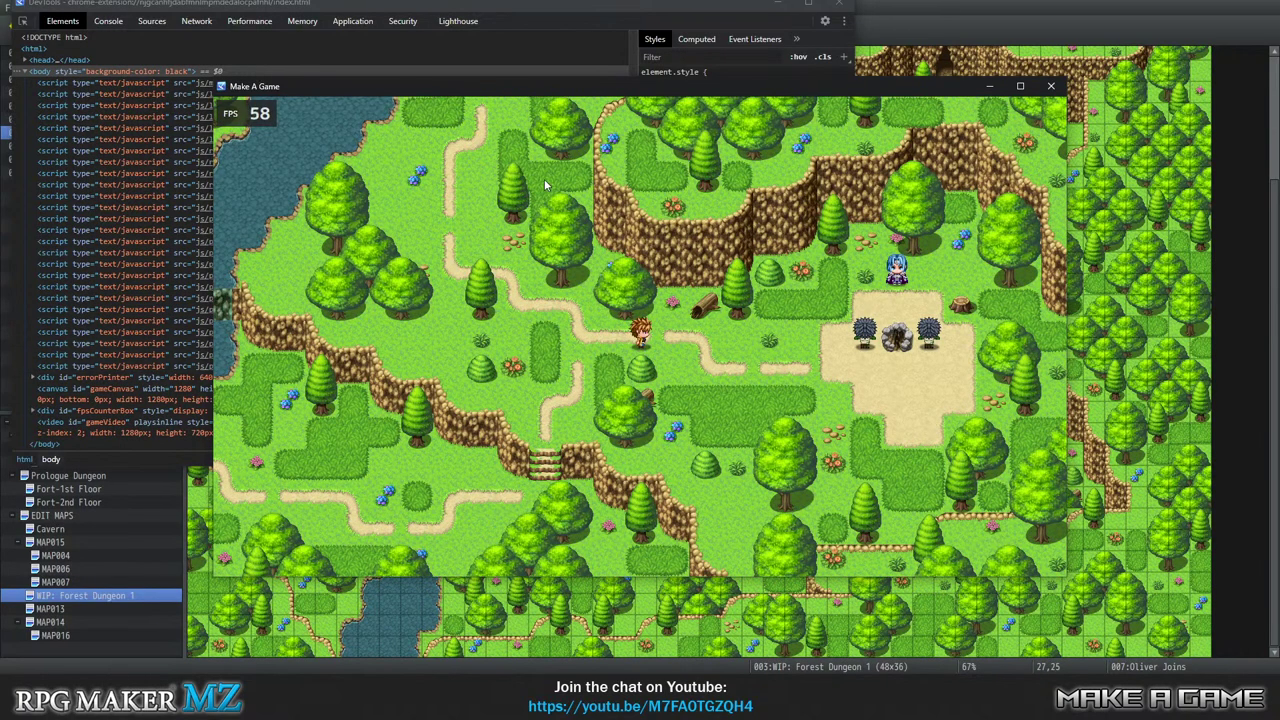
Walk the player back onto the cliff steps to trigger the No Leave Oliver message again, and end the playtest.
{"action": "left_click", "coordinate": [641, 362]}
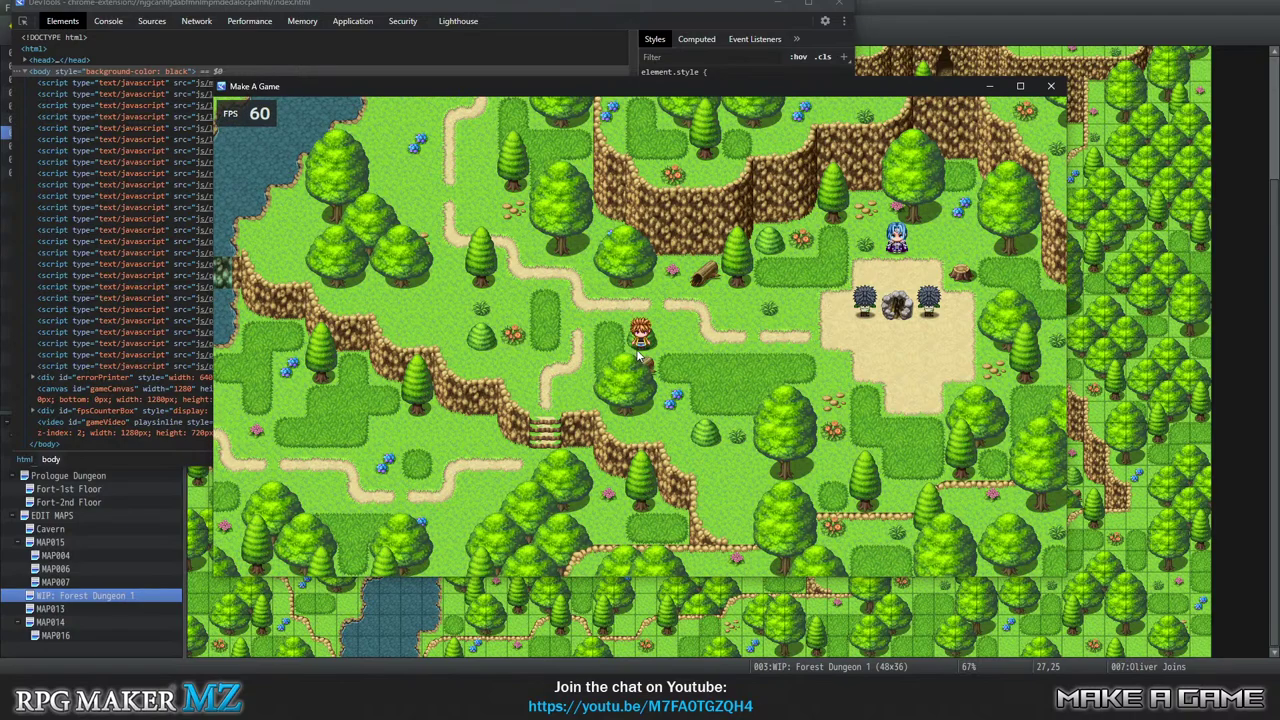
{"action": "left_click_drag", "start_coordinate": [636, 327], "coordinate": [645, 372]}
{"action": "left_click", "coordinate": [630, 385]}
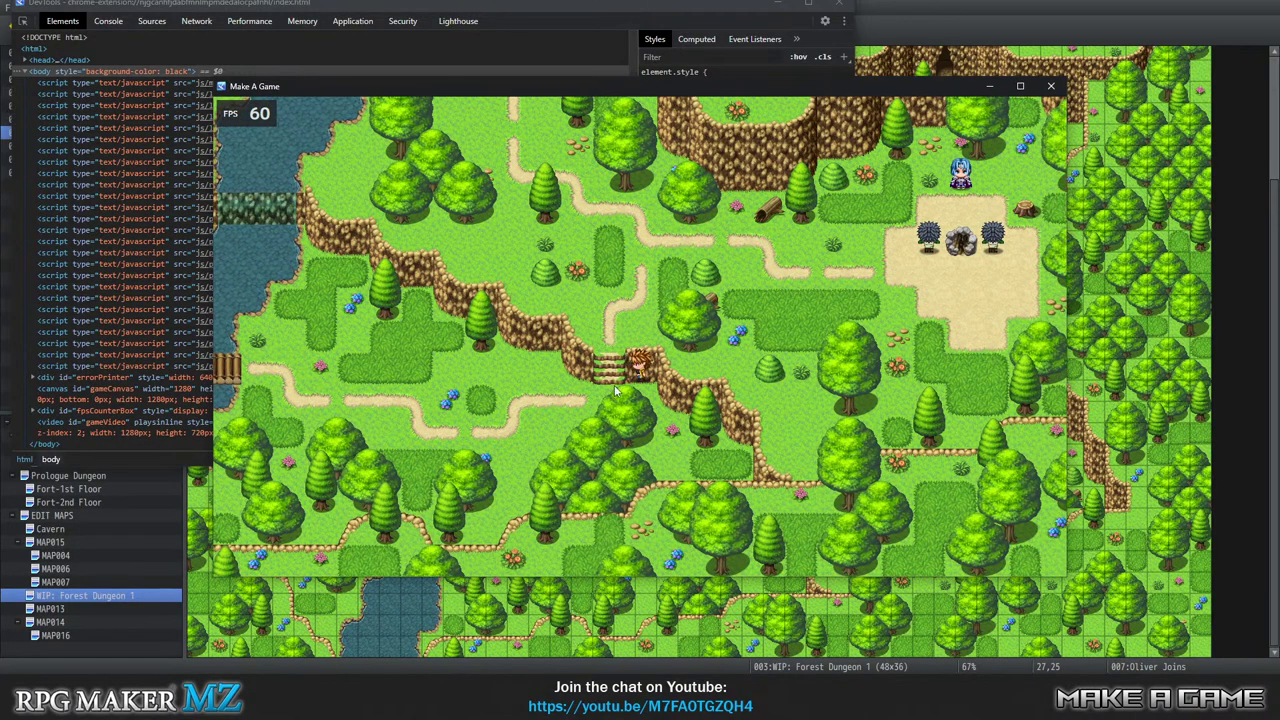
{"action": "left_click", "coordinate": [626, 378]}
{"action": "left_click", "coordinate": [636, 398]}
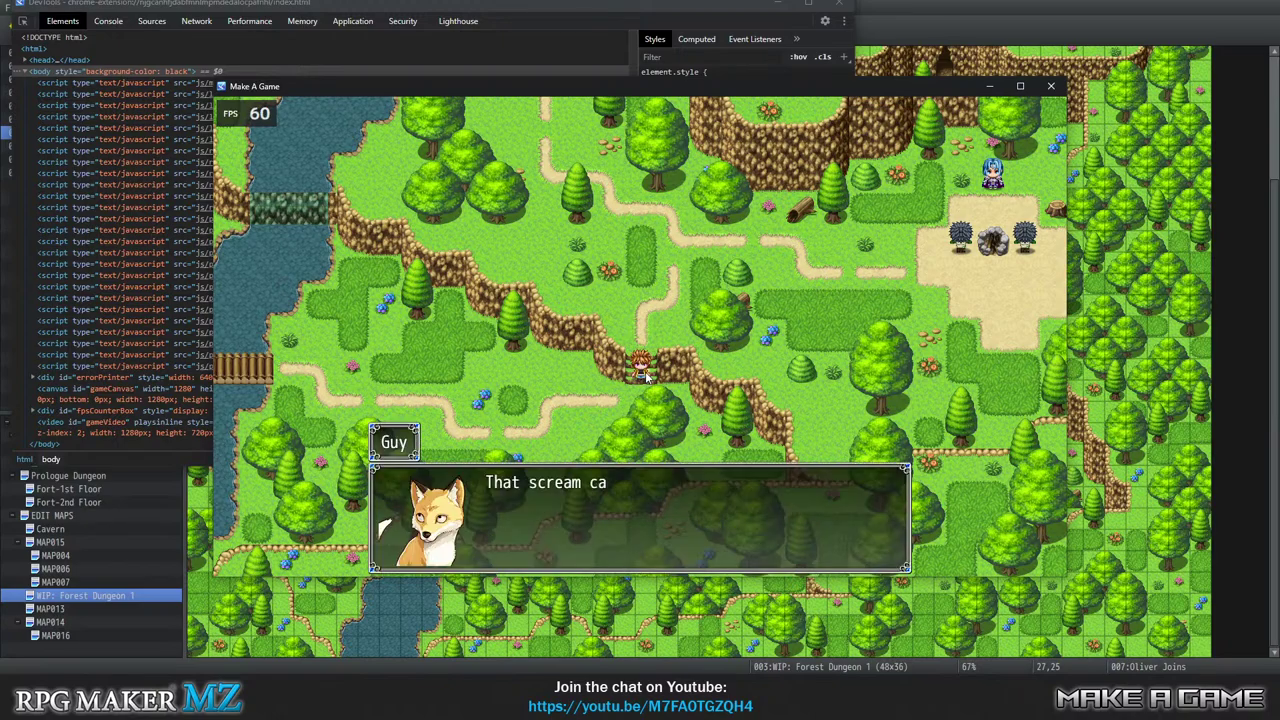
{"action": "left_click", "coordinate": [626, 400]}
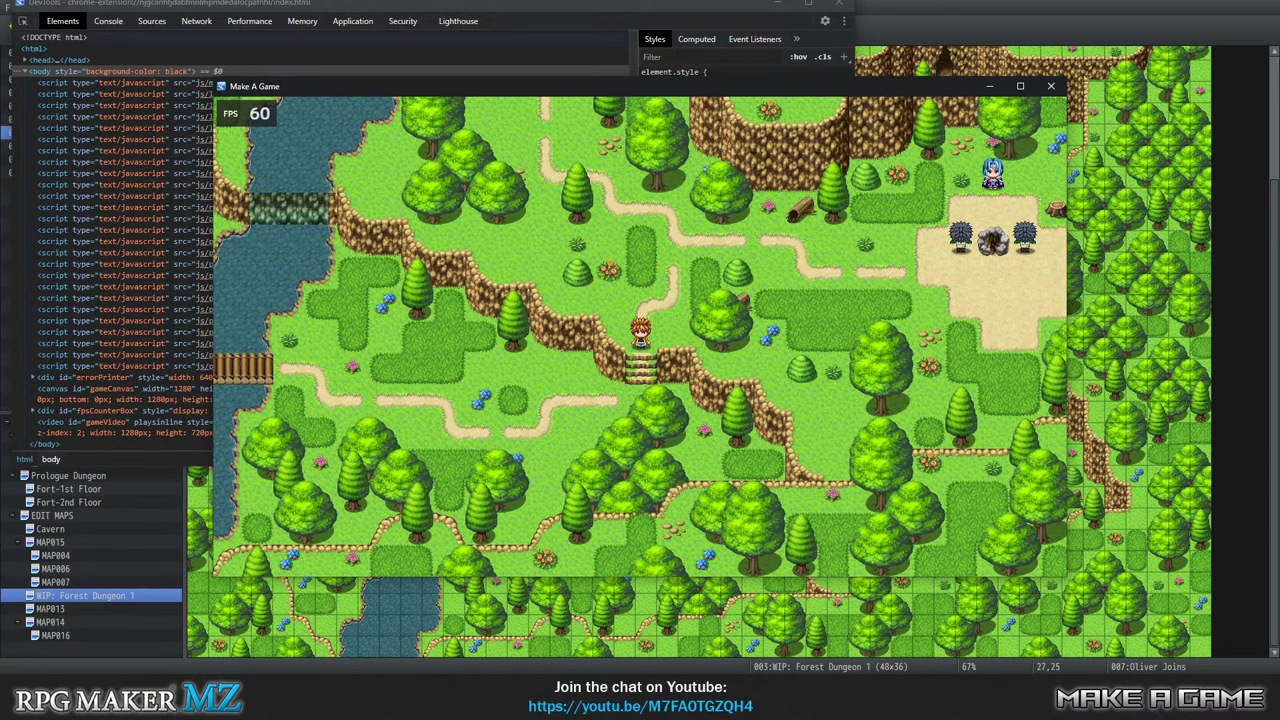
{"action": "left_click", "coordinate": [1052, 87]}
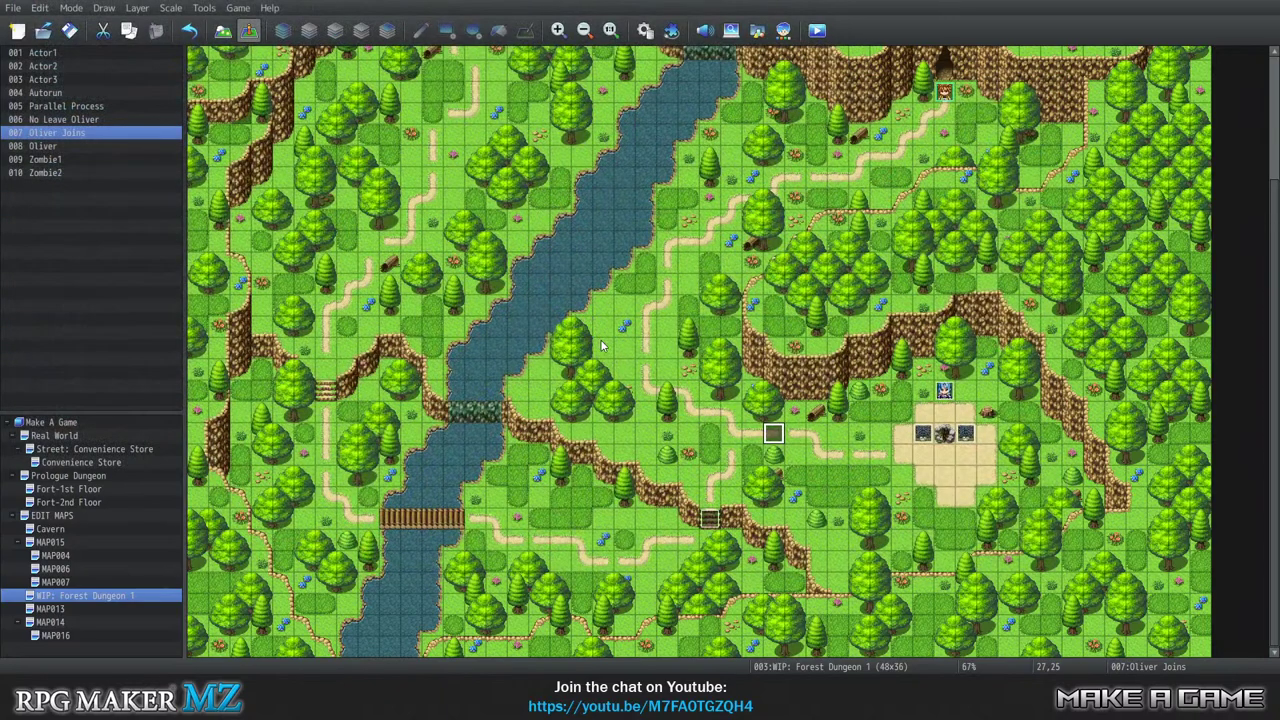
Add a movement route to the Oliver Joins event that moves Zombie1 up once, with Wait for Completion turned off.
{"action": "right_click", "coordinate": [773, 433]}
{"action": "left_click", "coordinate": [795, 444]}
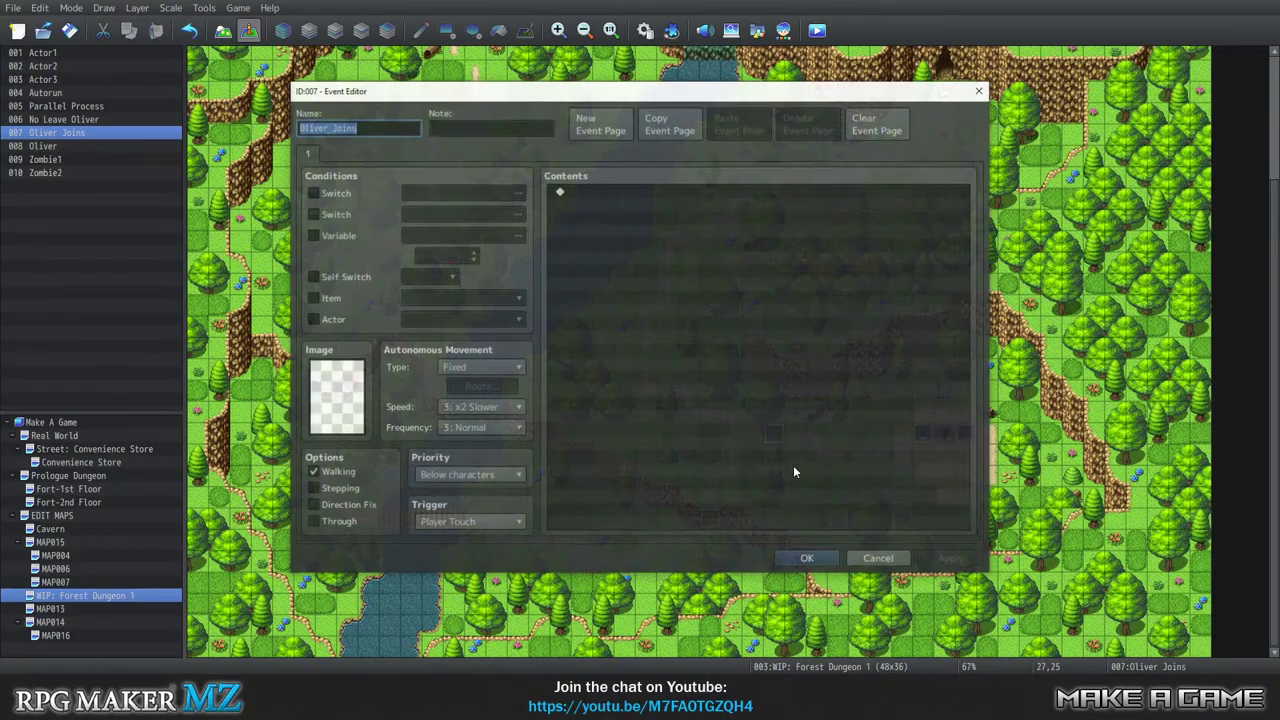
{"action": "double_click", "coordinate": [683, 193]}
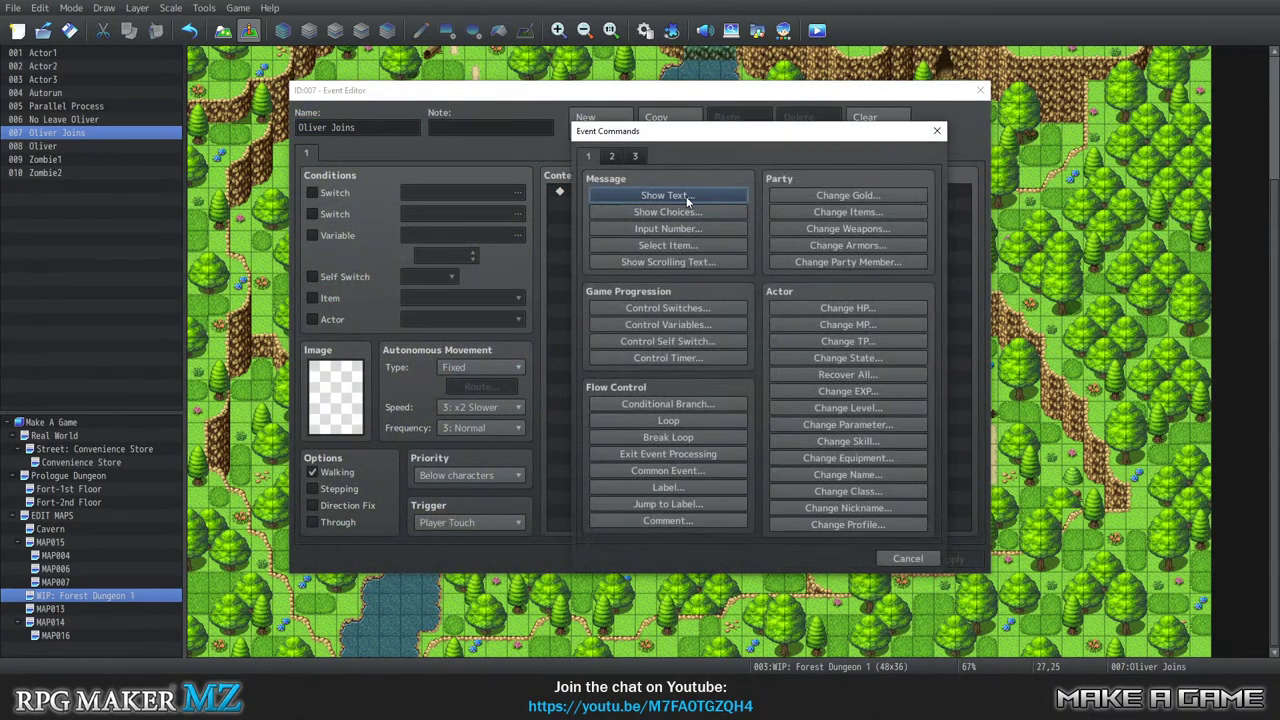
{"action": "left_click", "coordinate": [612, 155]}
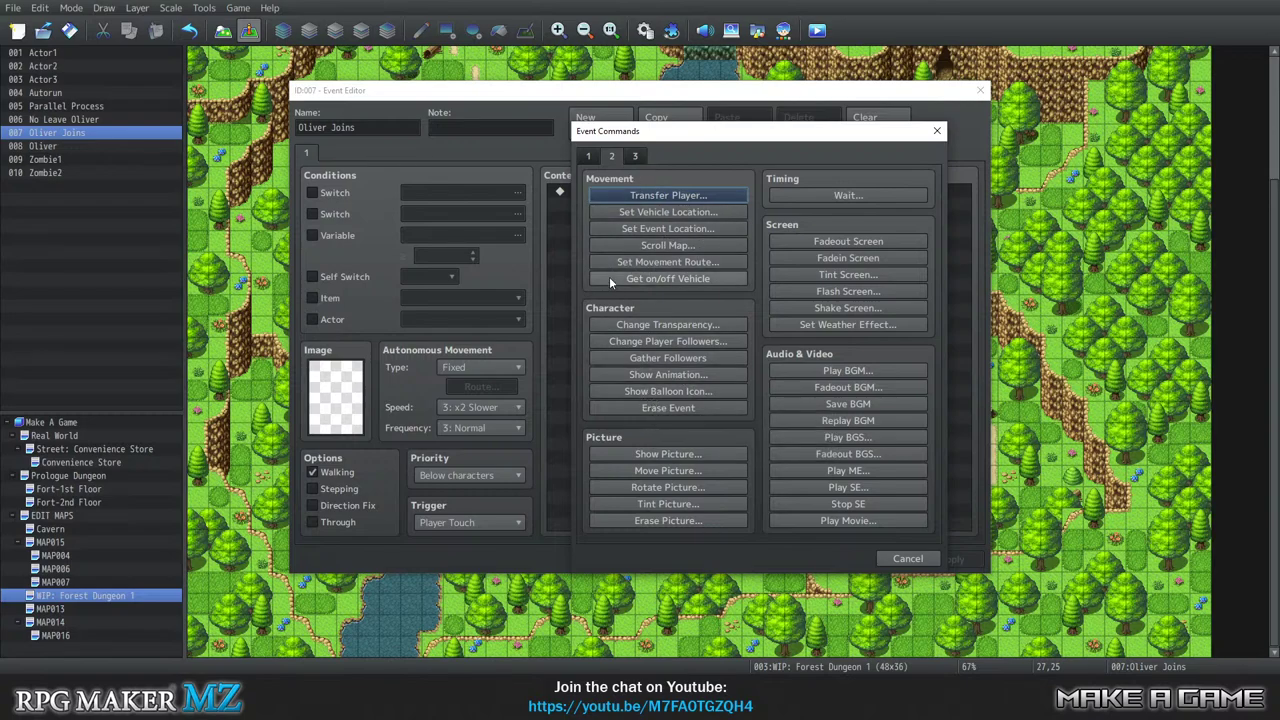
{"action": "left_click", "coordinate": [661, 263]}
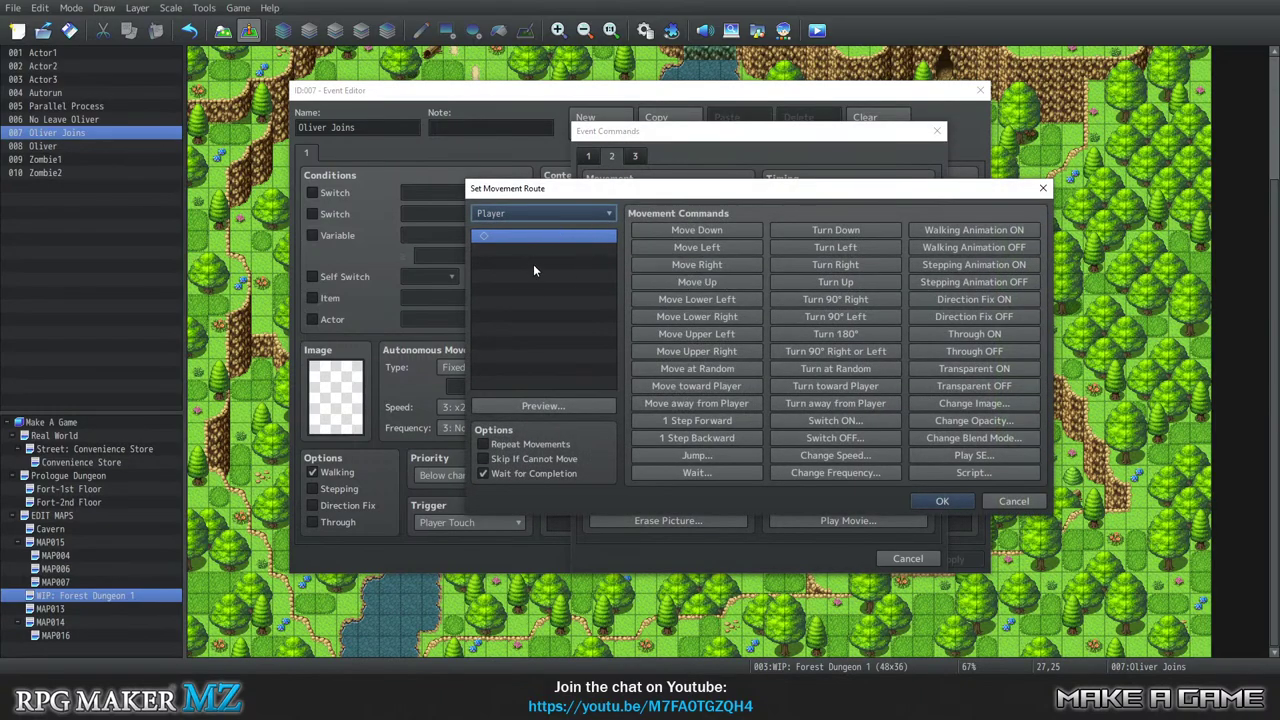
{"action": "left_click", "coordinate": [532, 217]}
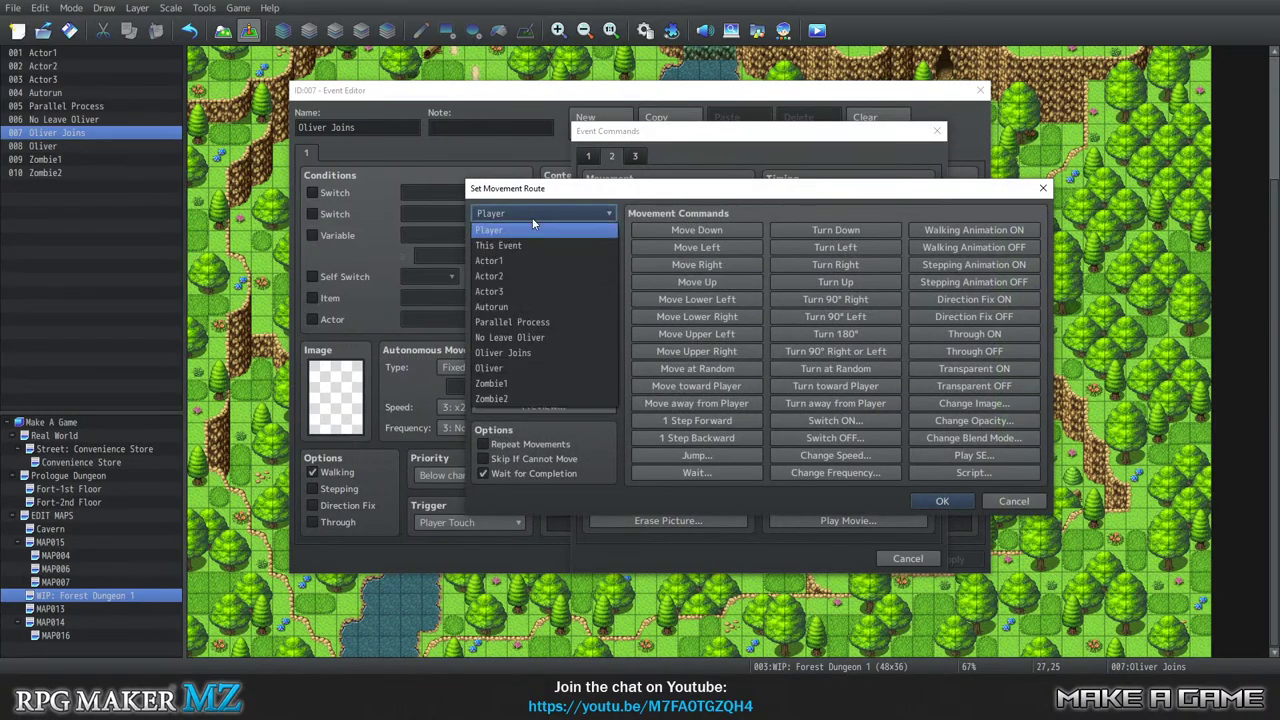
{"action": "left_click", "coordinate": [503, 384]}
{"action": "left_click", "coordinate": [526, 473]}
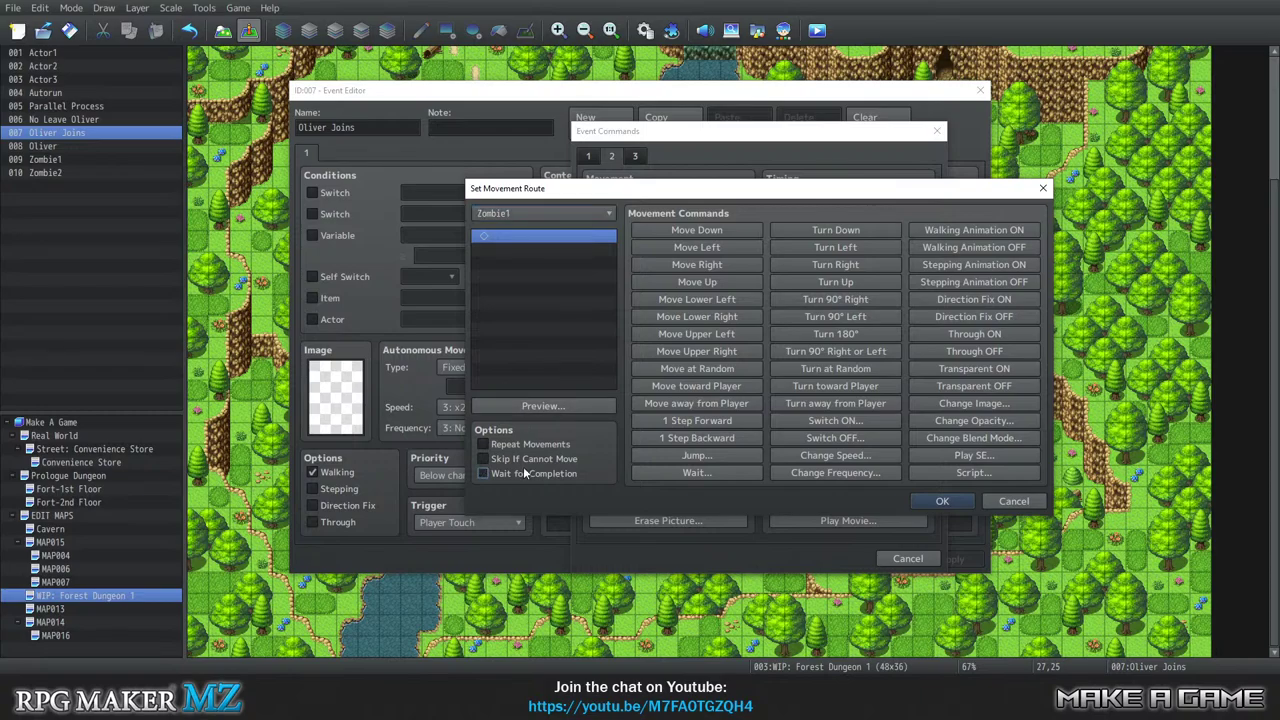
{"action": "left_click", "coordinate": [712, 284]}
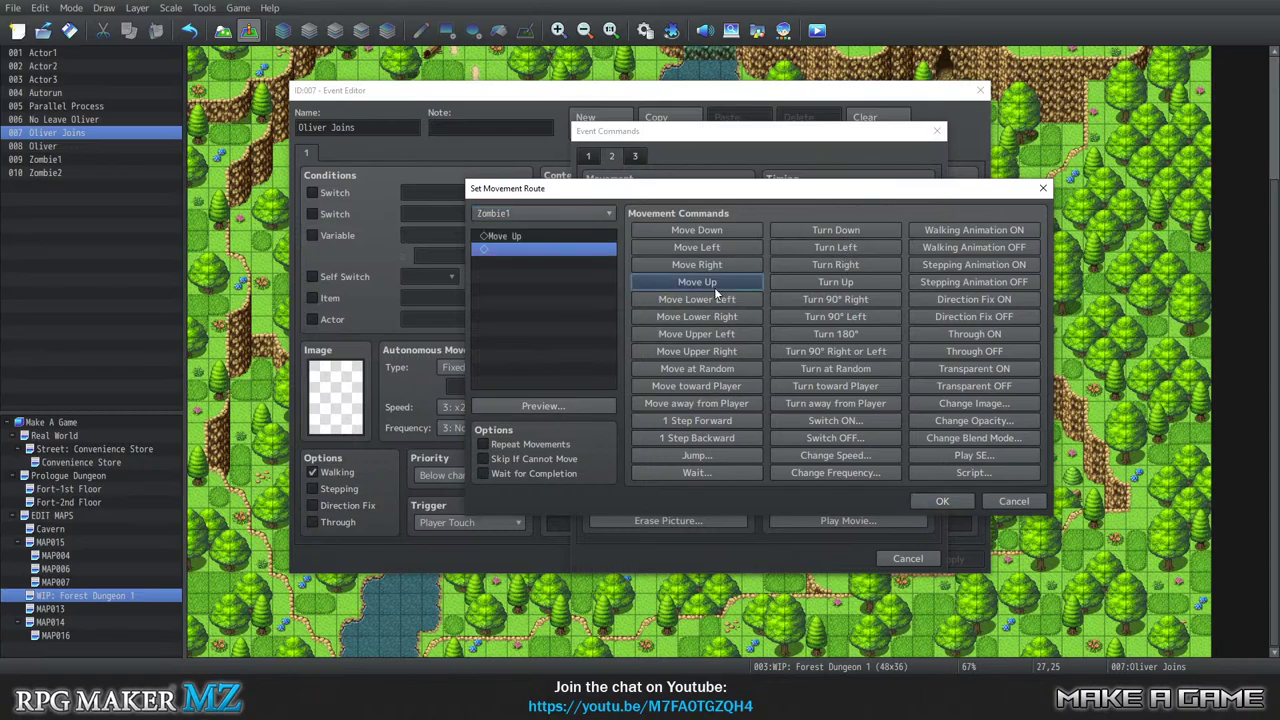
{"action": "left_click", "coordinate": [940, 501]}
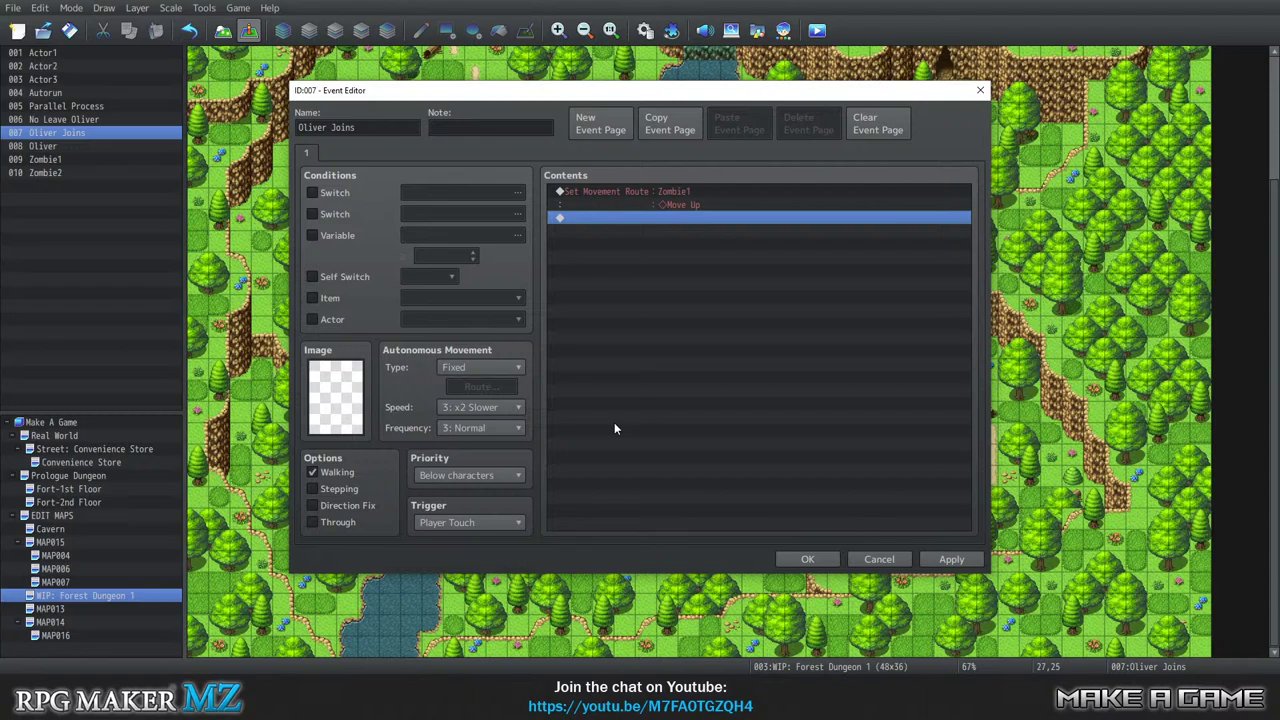
Duplicate the Zombie1 movement route command within the Oliver Joins event contents.
{"action": "right_click", "coordinate": [649, 190]}
{"action": "left_click", "coordinate": [665, 256]}
{"action": "left_click", "coordinate": [608, 222]}
{"action": "right_click", "coordinate": [608, 222]}
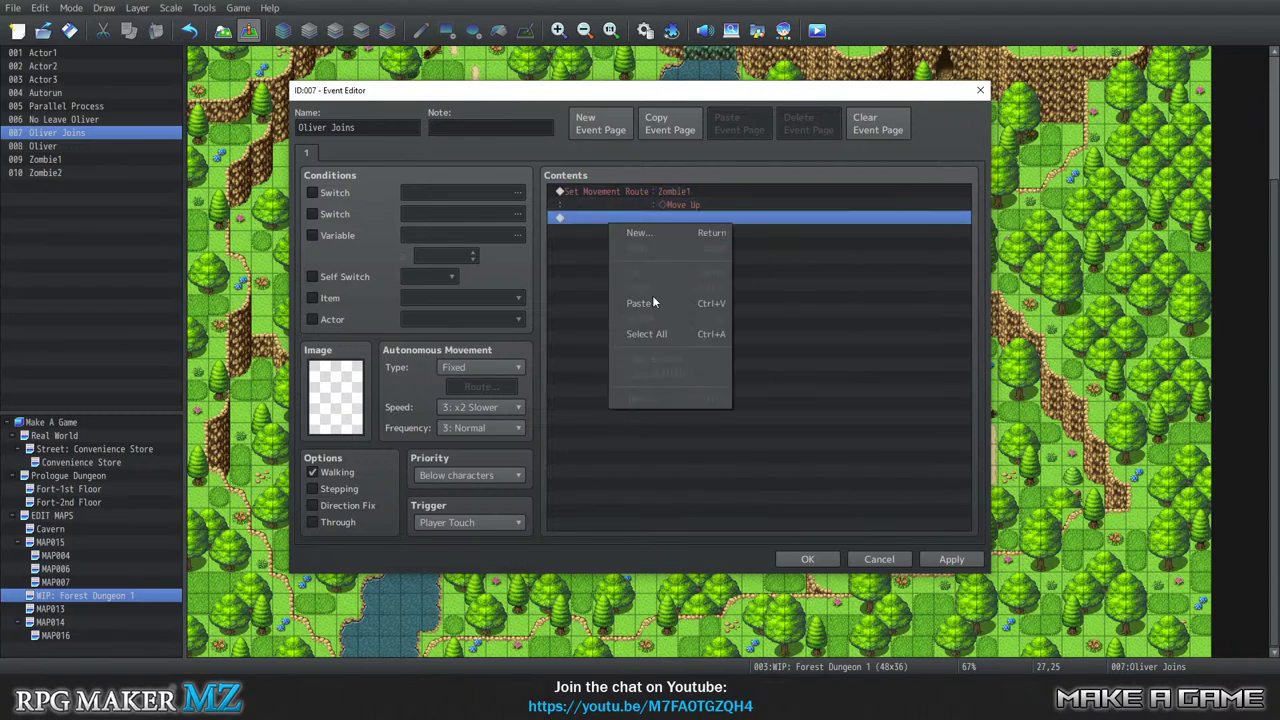
{"action": "left_click", "coordinate": [652, 300]}
Retarget one of the two identical movement routes to Zombie2 and turn on its Wait for Completion option.
{"action": "right_click", "coordinate": [638, 217]}
{"action": "left_click", "coordinate": [665, 244]}
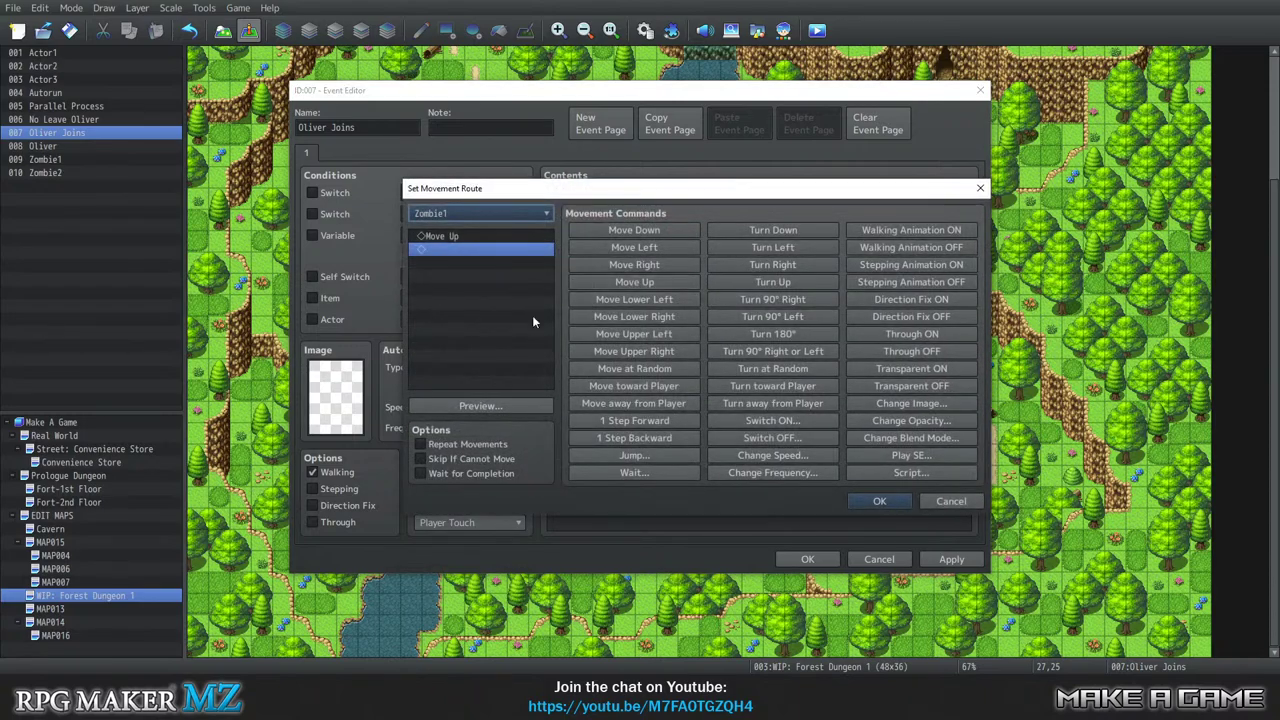
{"action": "left_click", "coordinate": [421, 473]}
{"action": "left_click", "coordinate": [484, 237]}
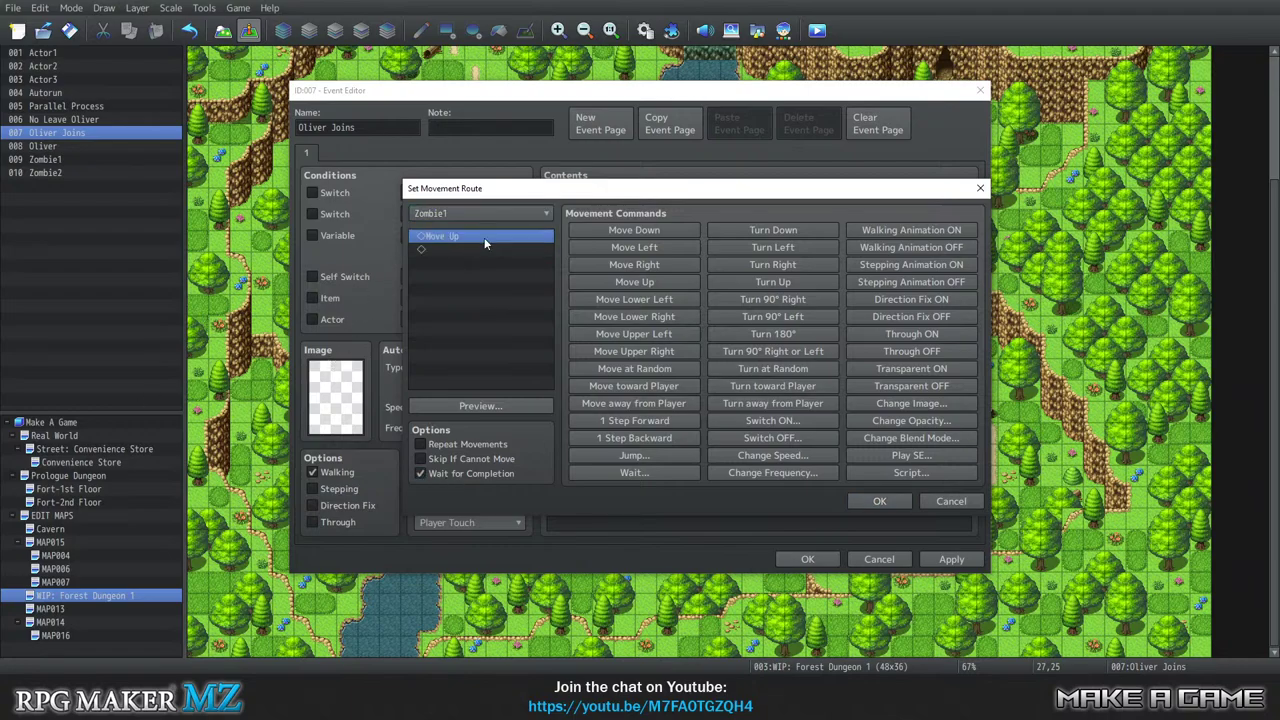
{"action": "left_click", "coordinate": [497, 211]}
{"action": "left_click", "coordinate": [462, 399]}
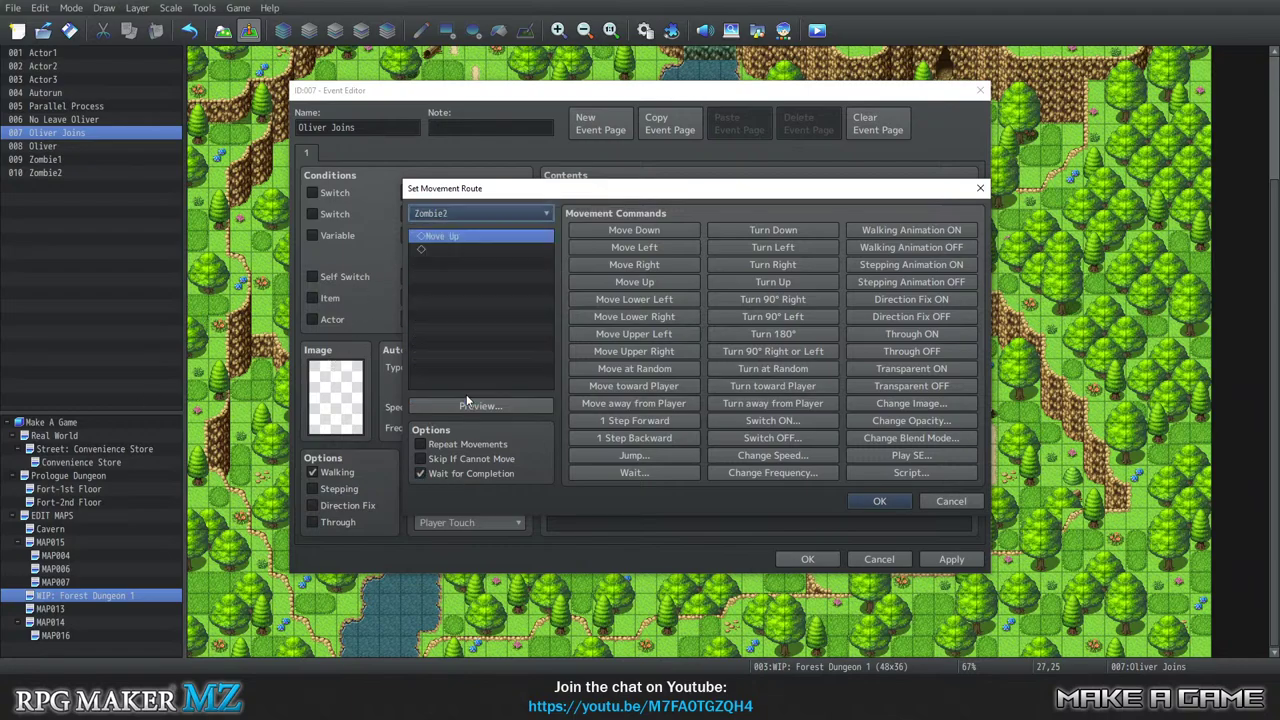
{"action": "left_click", "coordinate": [877, 500]}
Open the Play SE selection at the Move Up entry of Zombie1's movement route.
{"action": "right_click", "coordinate": [616, 190]}
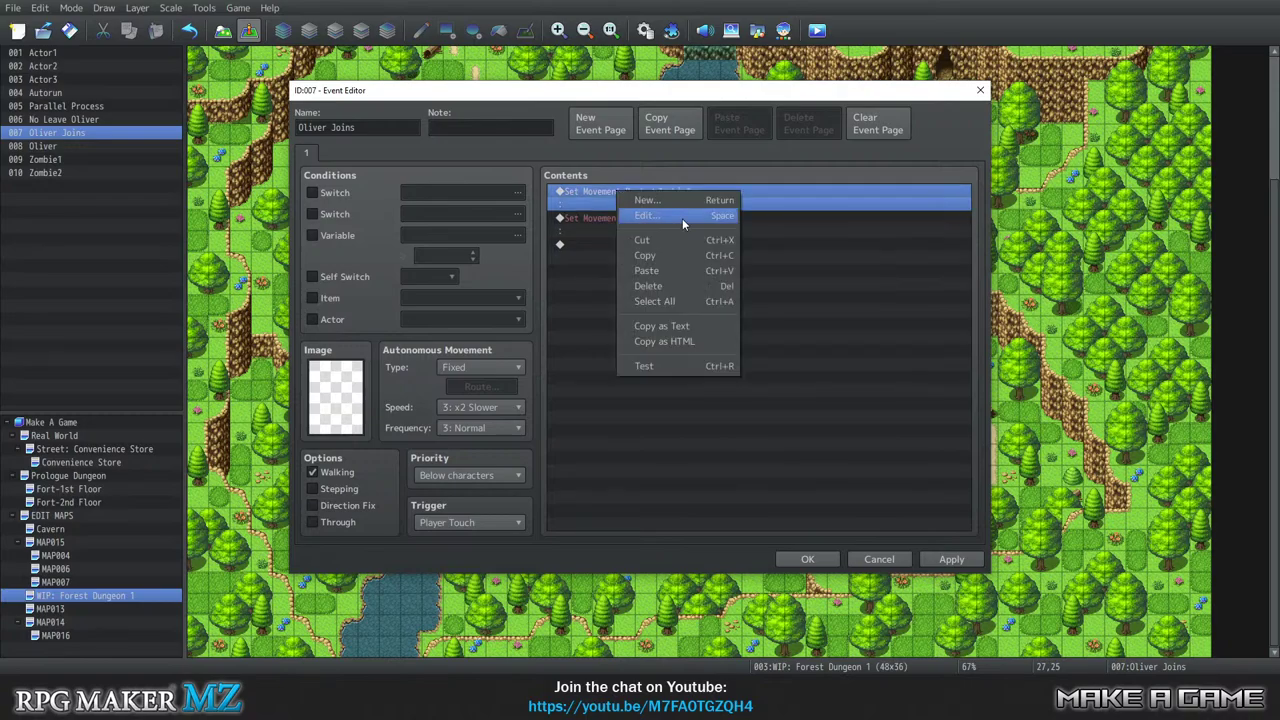
{"action": "left_click", "coordinate": [682, 218]}
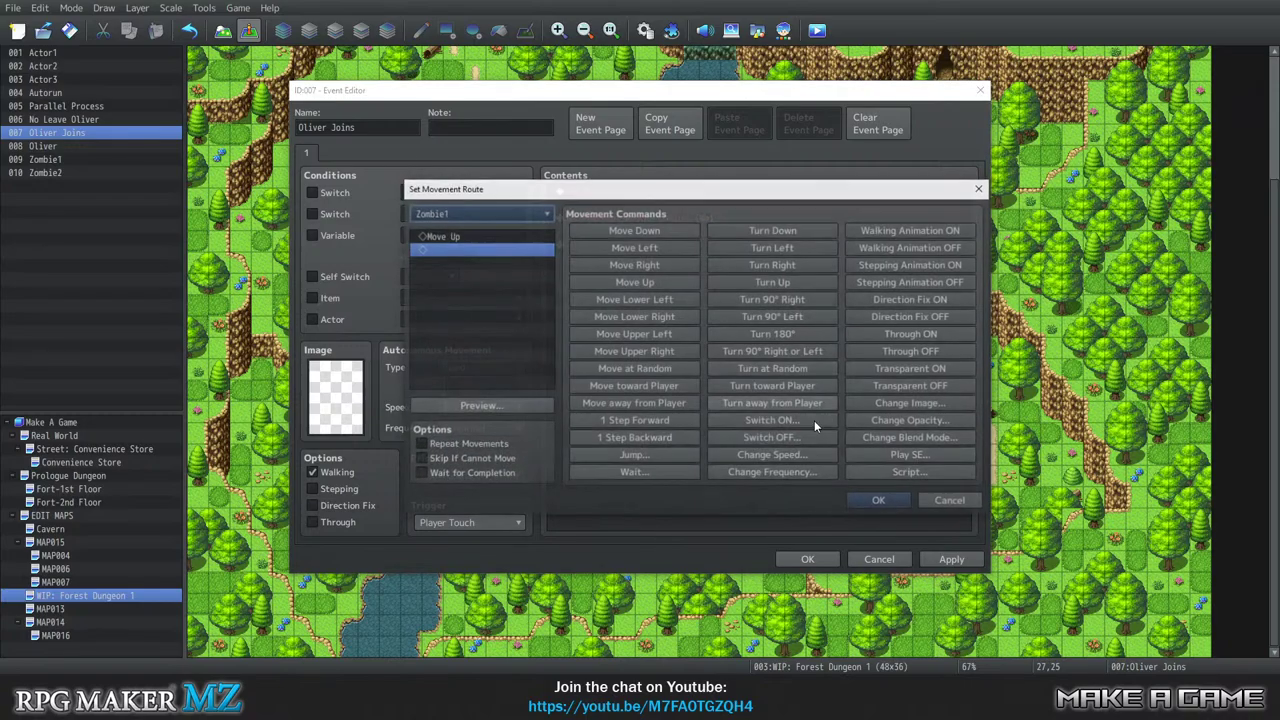
{"action": "left_click", "coordinate": [476, 238]}
{"action": "left_click", "coordinate": [911, 455]}
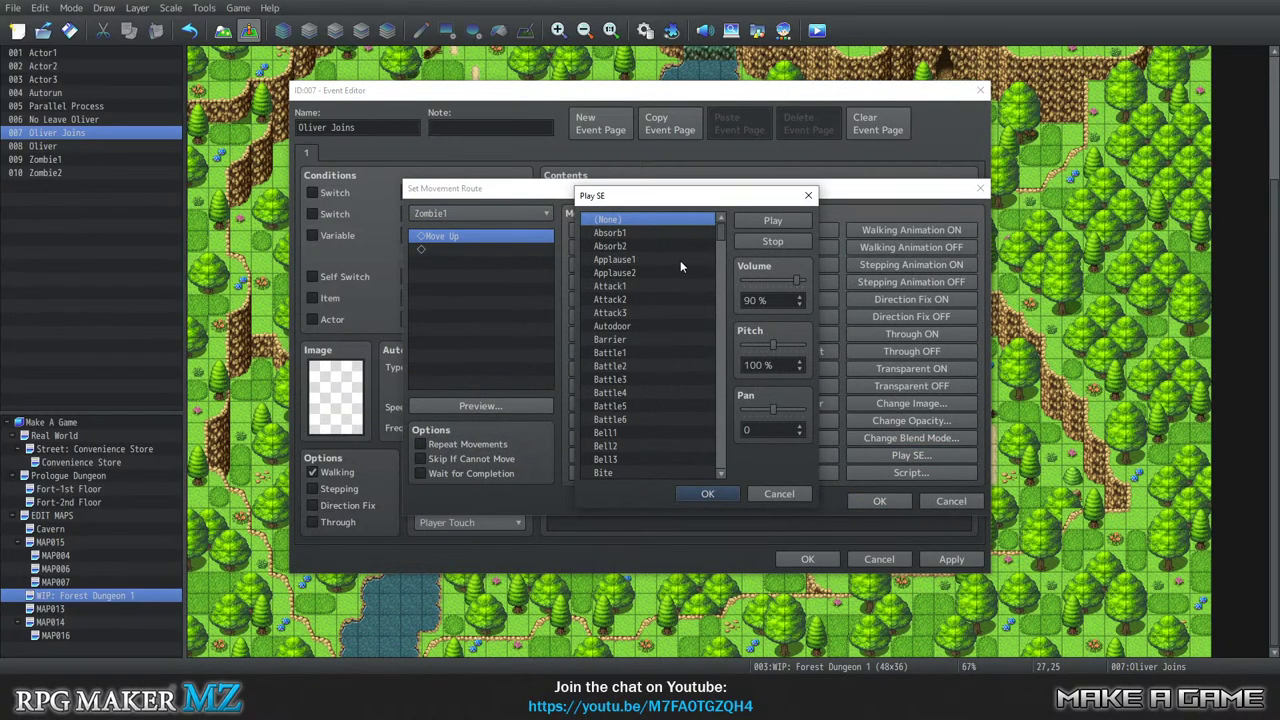
Audition the Monster1 through Monster10 sound effects one after another for the zombie.
{"action": "left_click_drag", "start_coordinate": [721, 236], "coordinate": [717, 368]}
{"action": "left_click", "coordinate": [636, 228]}
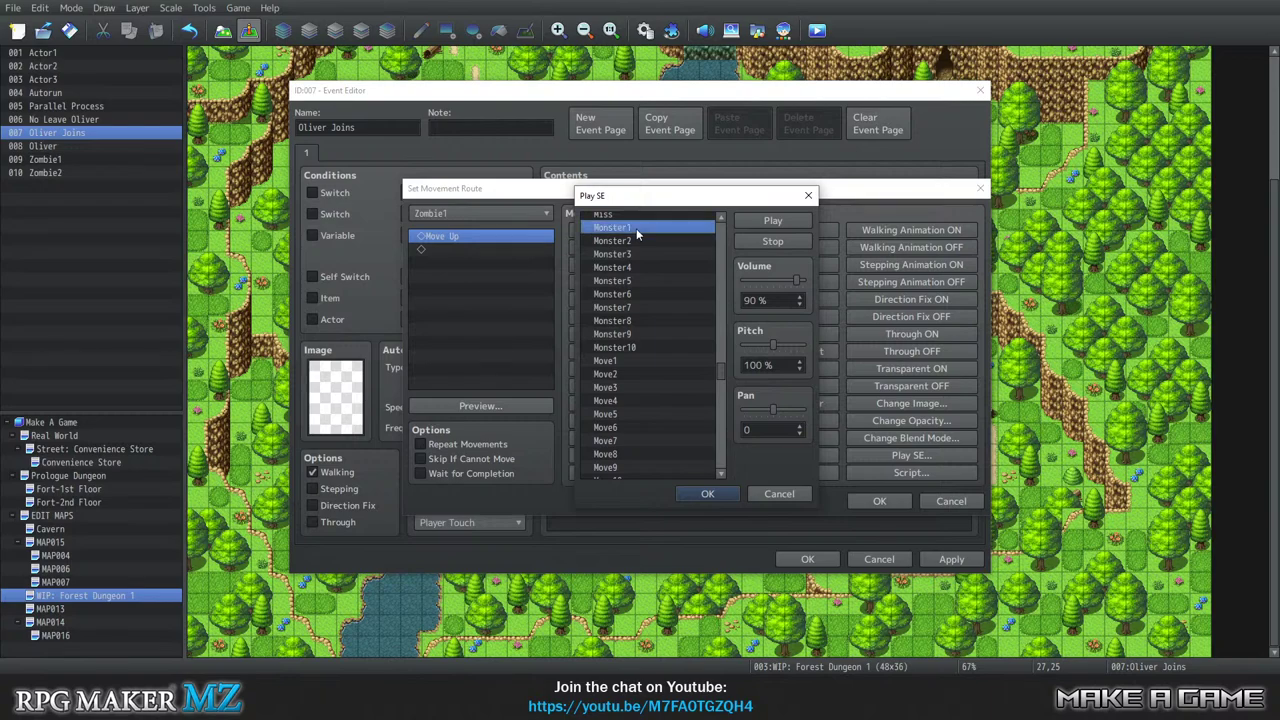
{"action": "left_click", "coordinate": [635, 240]}
{"action": "left_click", "coordinate": [631, 255]}
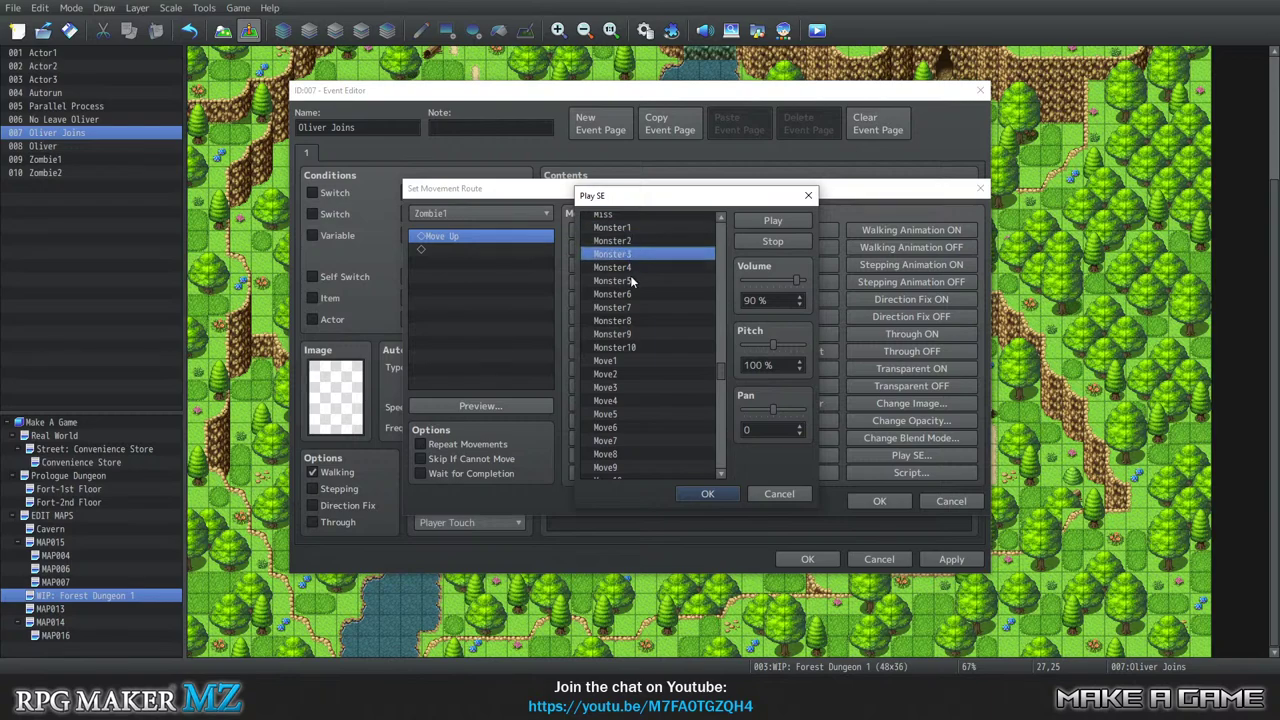
{"action": "left_click", "coordinate": [630, 266]}
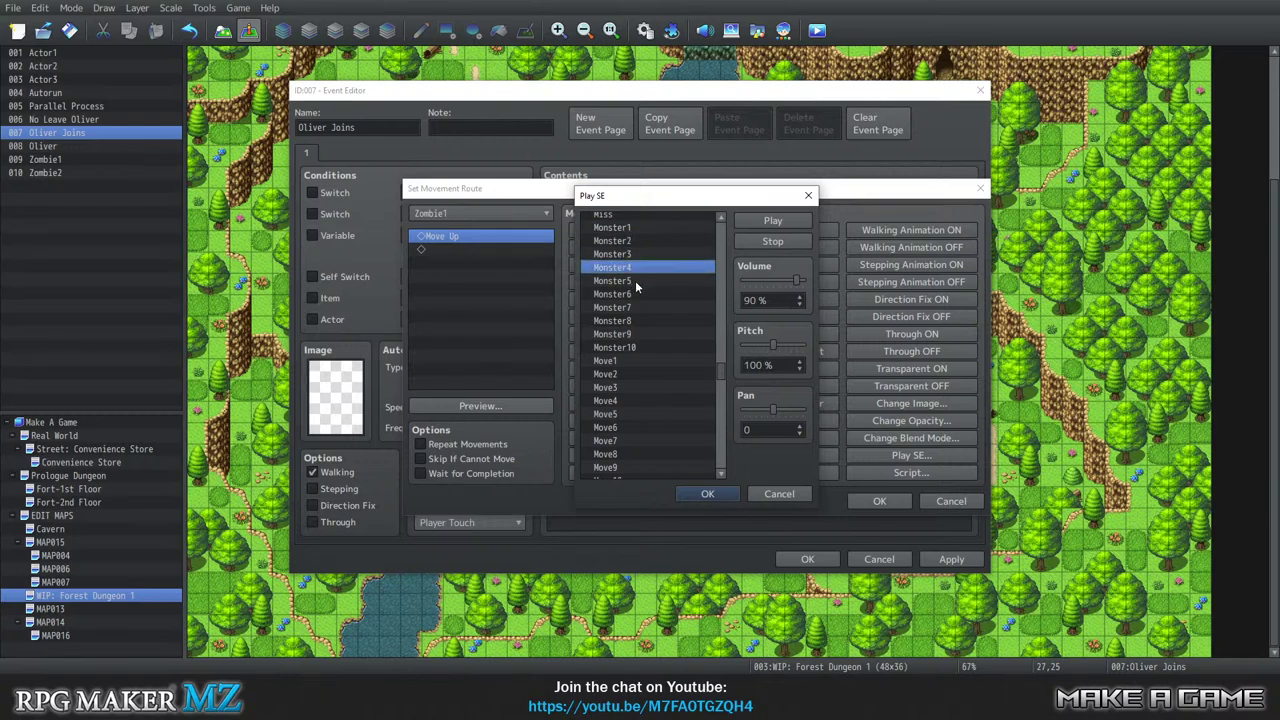
{"action": "left_click", "coordinate": [635, 280]}
{"action": "left_click", "coordinate": [632, 296]}
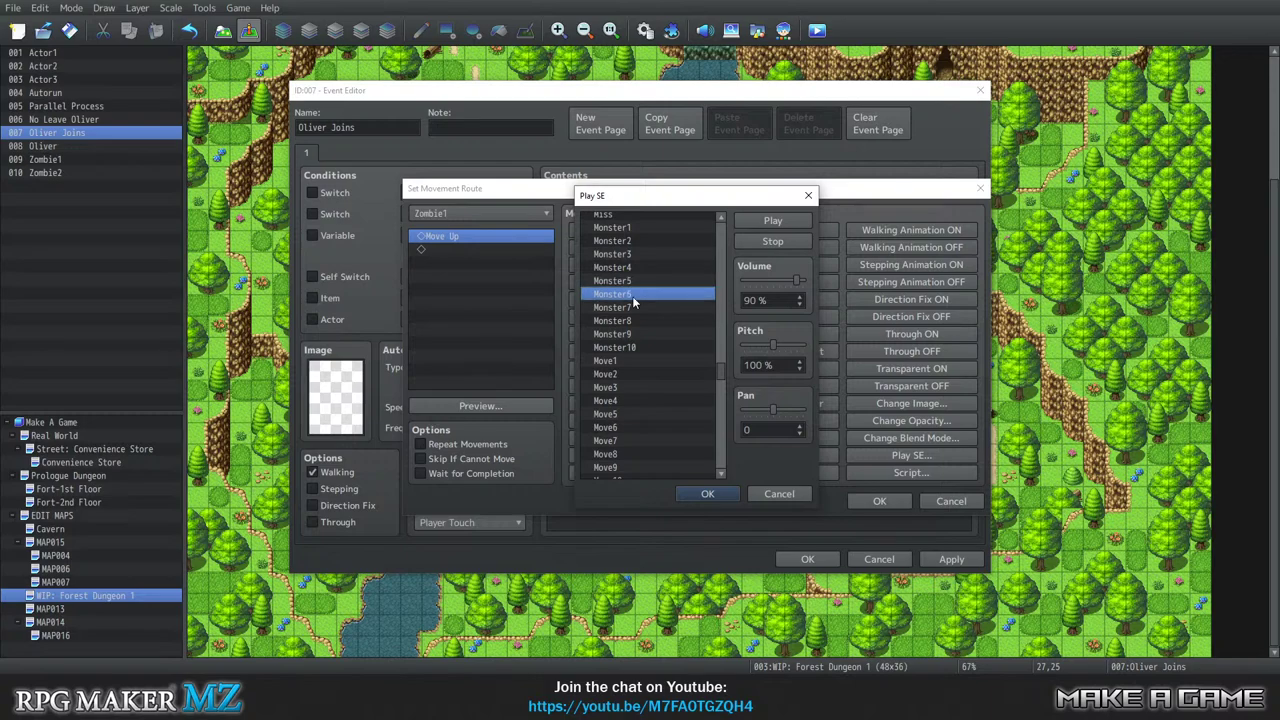
{"action": "left_click", "coordinate": [633, 308]}
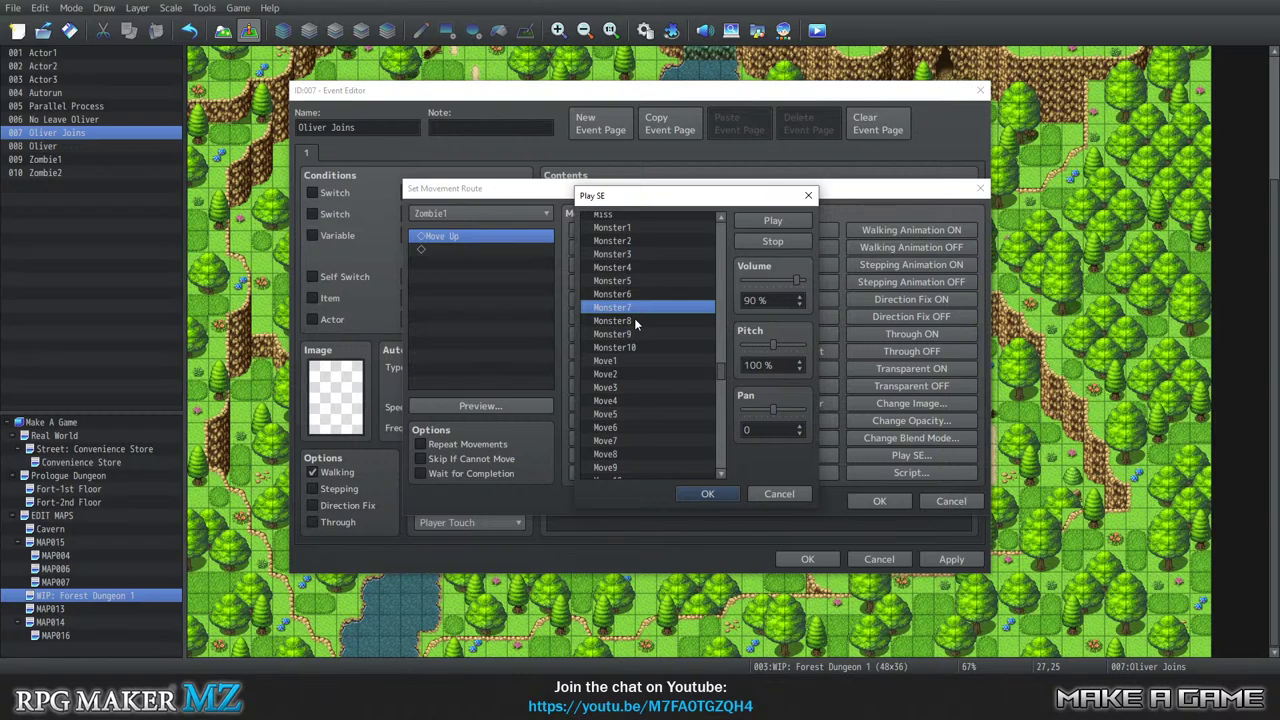
{"action": "left_click", "coordinate": [634, 321]}
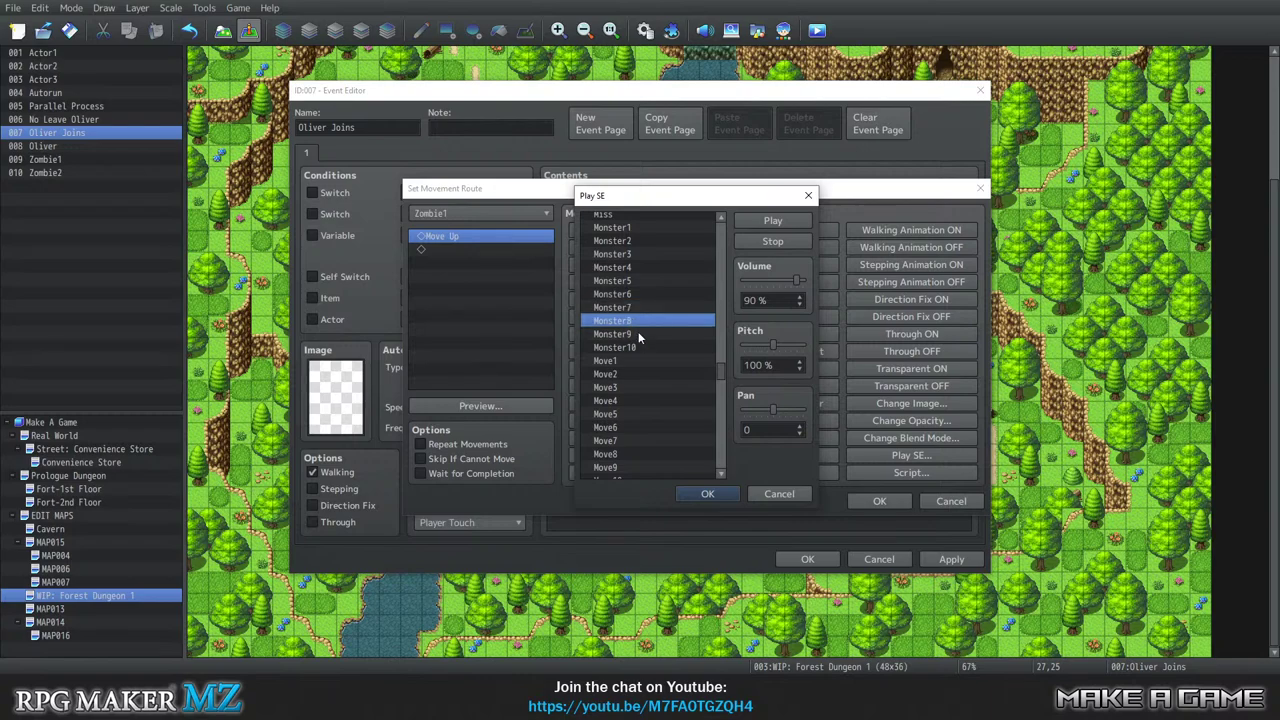
{"action": "left_click", "coordinate": [638, 334]}
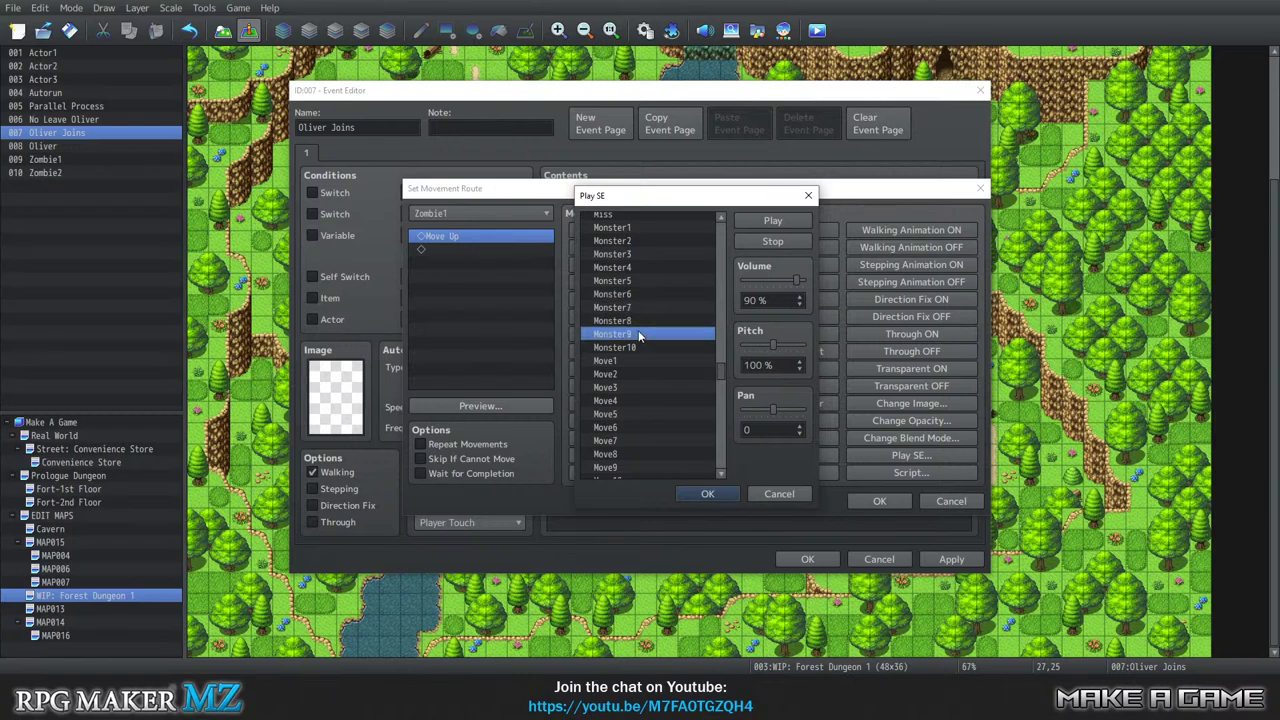
{"action": "left_click", "coordinate": [641, 347]}
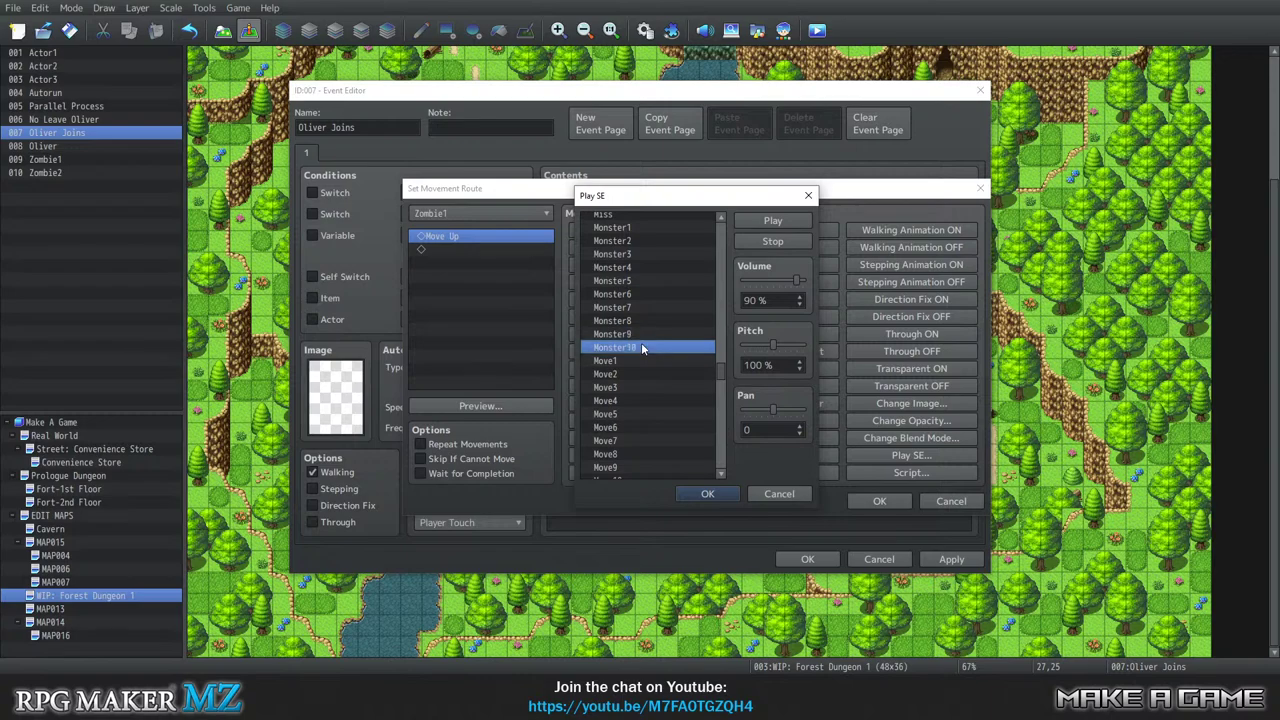
Select the Summon sound effect and set the sound effect volume to 50%.
{"action": "left_click_drag", "start_coordinate": [720, 367], "coordinate": [723, 427]}
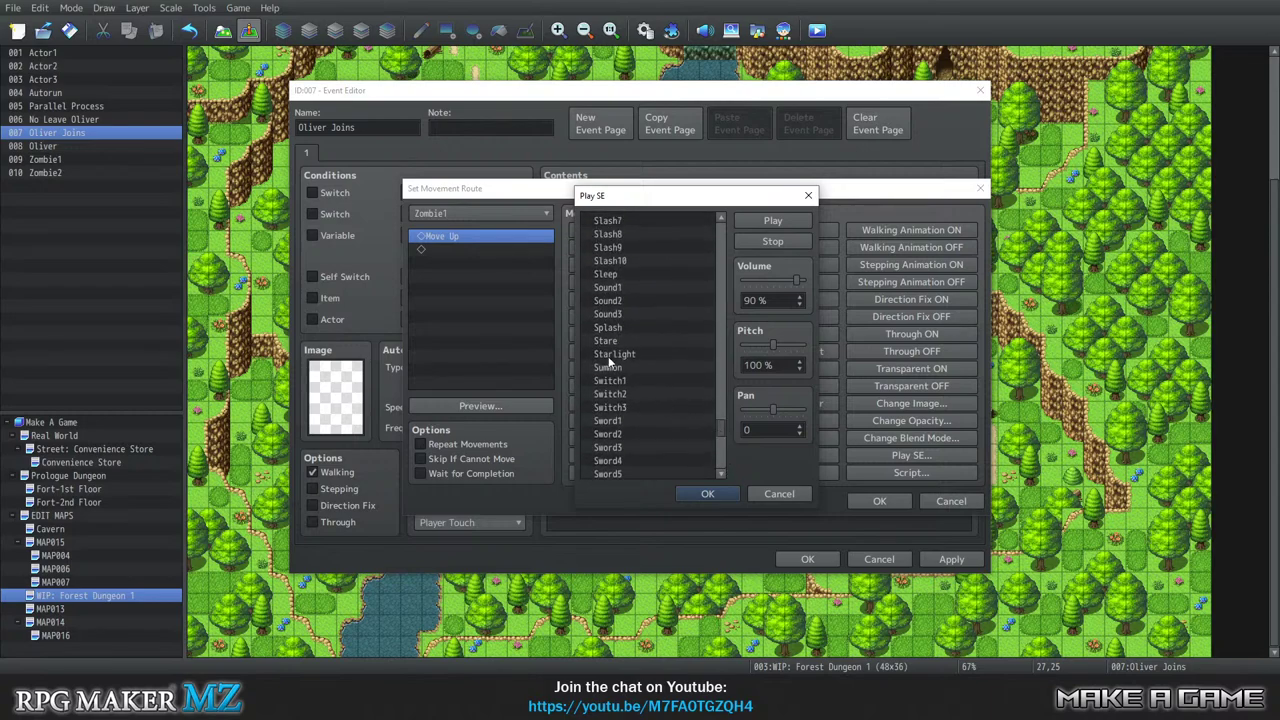
{"action": "left_click", "coordinate": [622, 368]}
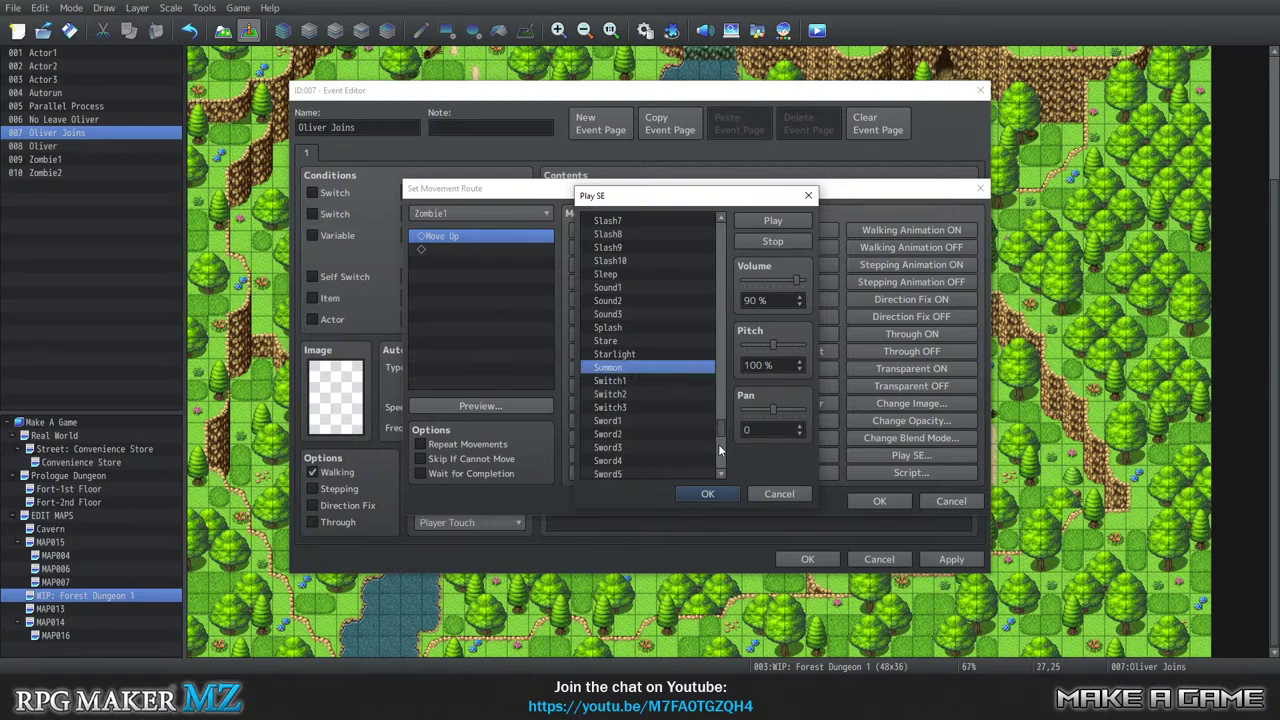
{"action": "left_click_drag", "start_coordinate": [723, 431], "coordinate": [723, 423]}
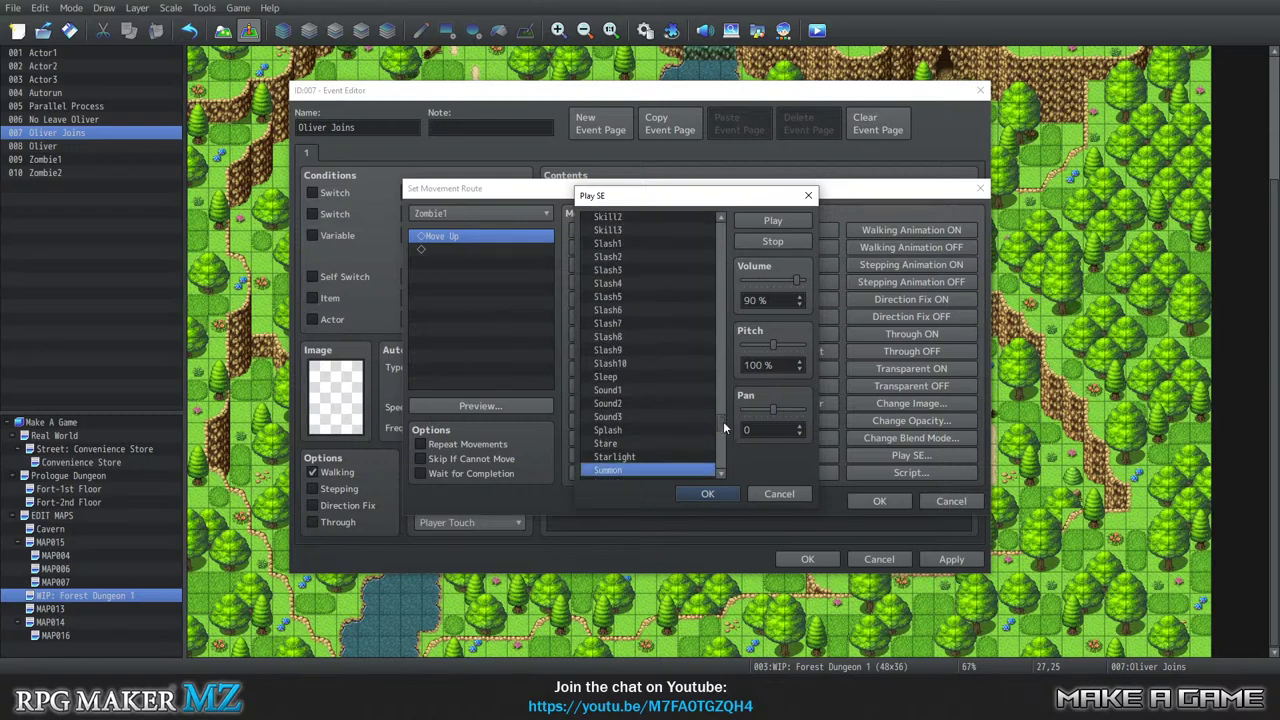
{"action": "left_click_drag", "start_coordinate": [801, 281], "coordinate": [792, 281]}
Audition the Silence, Scream and Push sound effects as candidates for the zombie's sound.
{"action": "left_click_drag", "start_coordinate": [720, 424], "coordinate": [724, 414]}
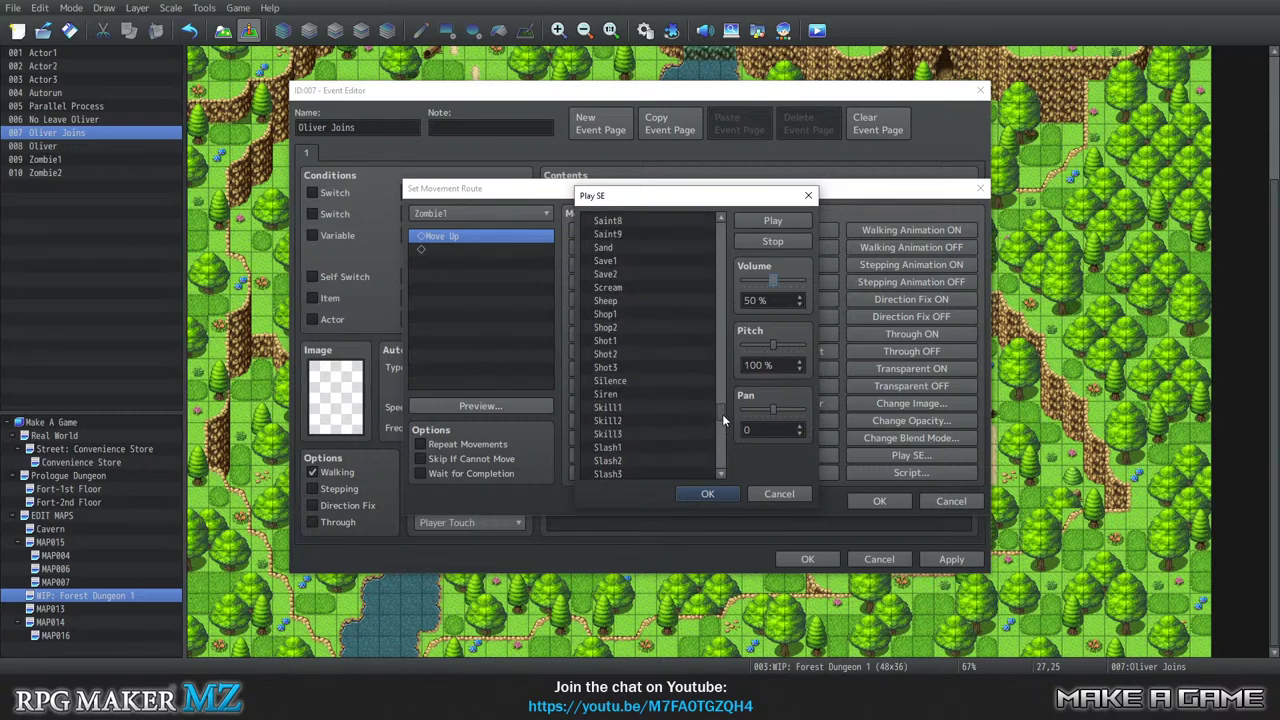
{"action": "left_click_drag", "start_coordinate": [722, 414], "coordinate": [723, 411]}
{"action": "left_click", "coordinate": [621, 431]}
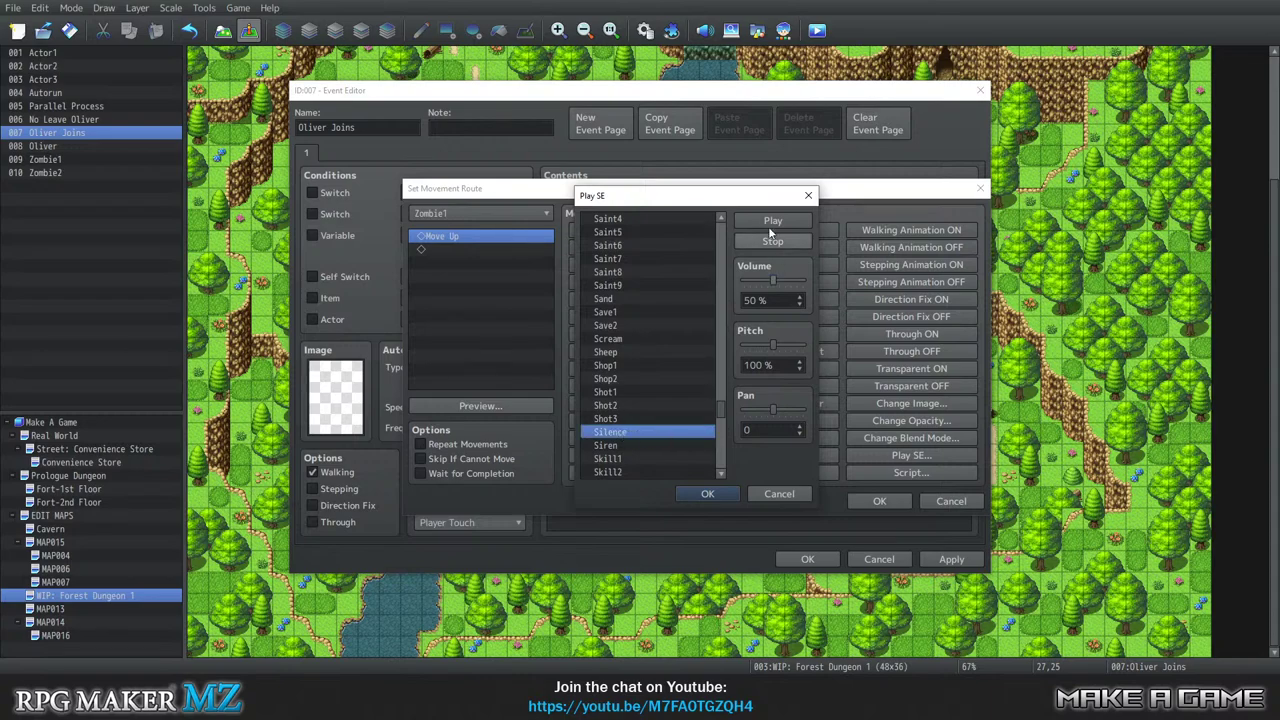
{"action": "left_click", "coordinate": [768, 222]}
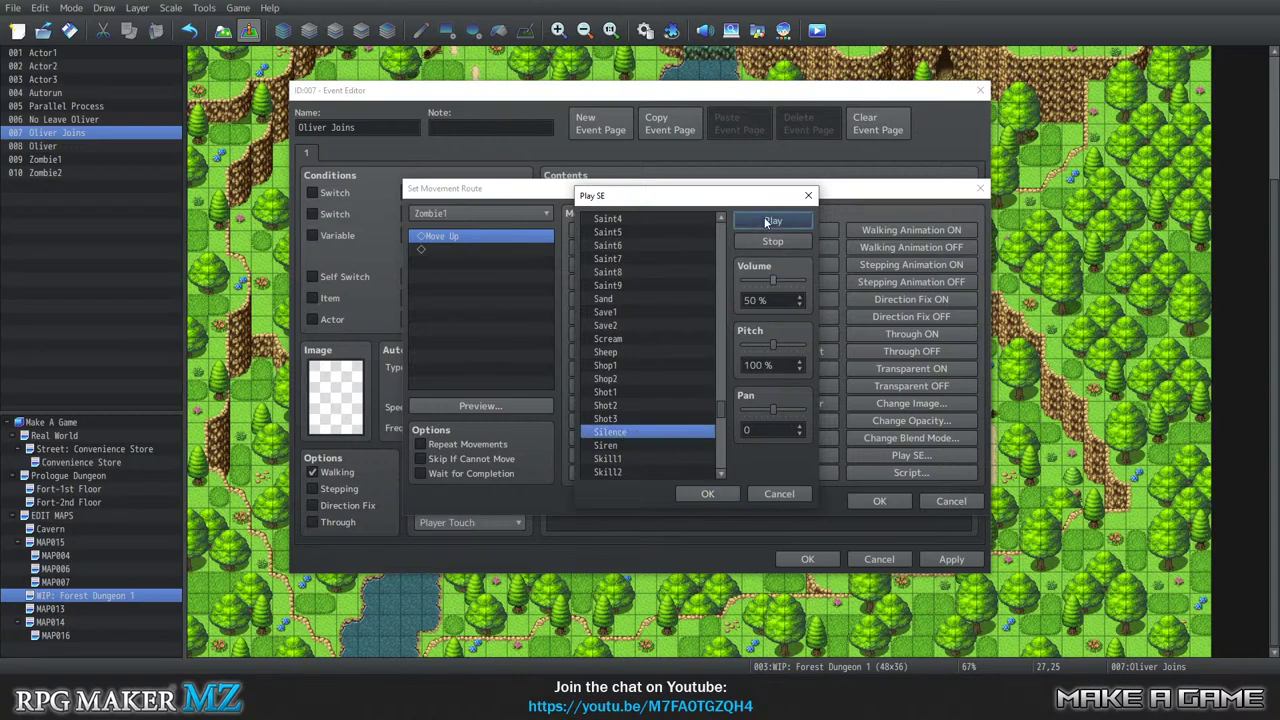
{"action": "left_click", "coordinate": [620, 339]}
{"action": "left_click", "coordinate": [768, 221]}
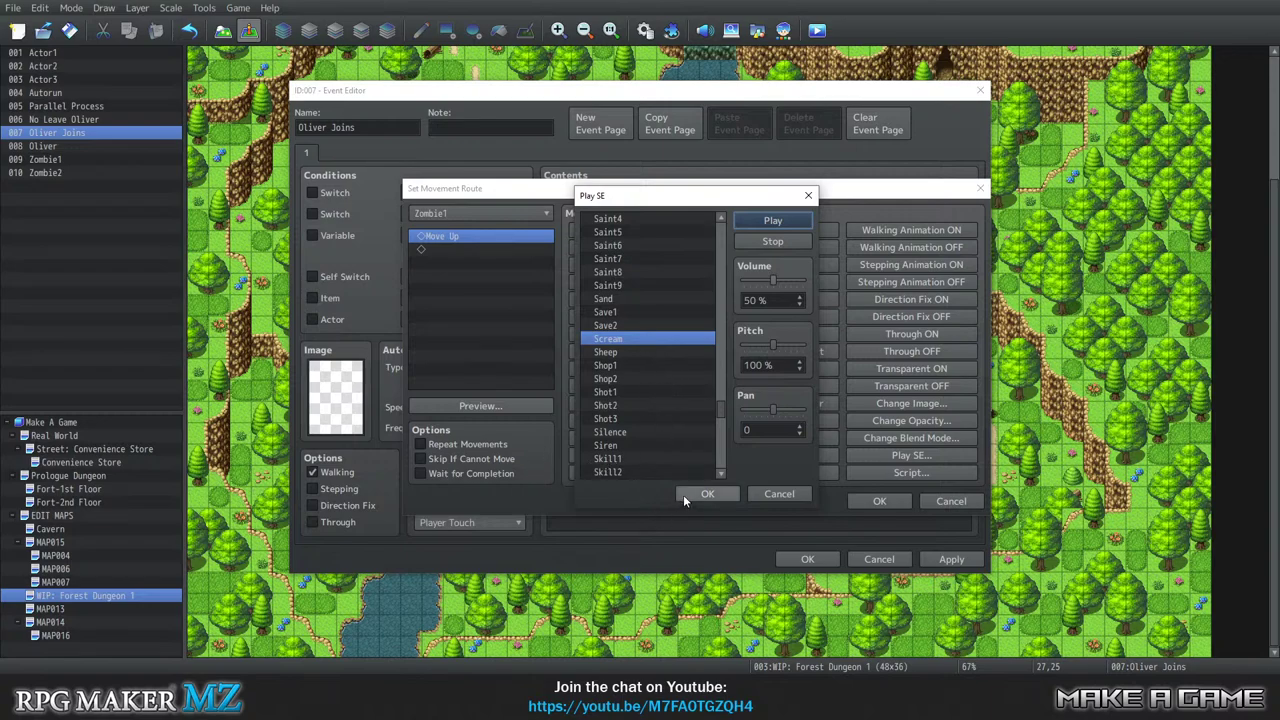
{"action": "left_click_drag", "start_coordinate": [718, 410], "coordinate": [726, 399]}
{"action": "left_click", "coordinate": [665, 289]}
{"action": "left_click", "coordinate": [766, 220]}
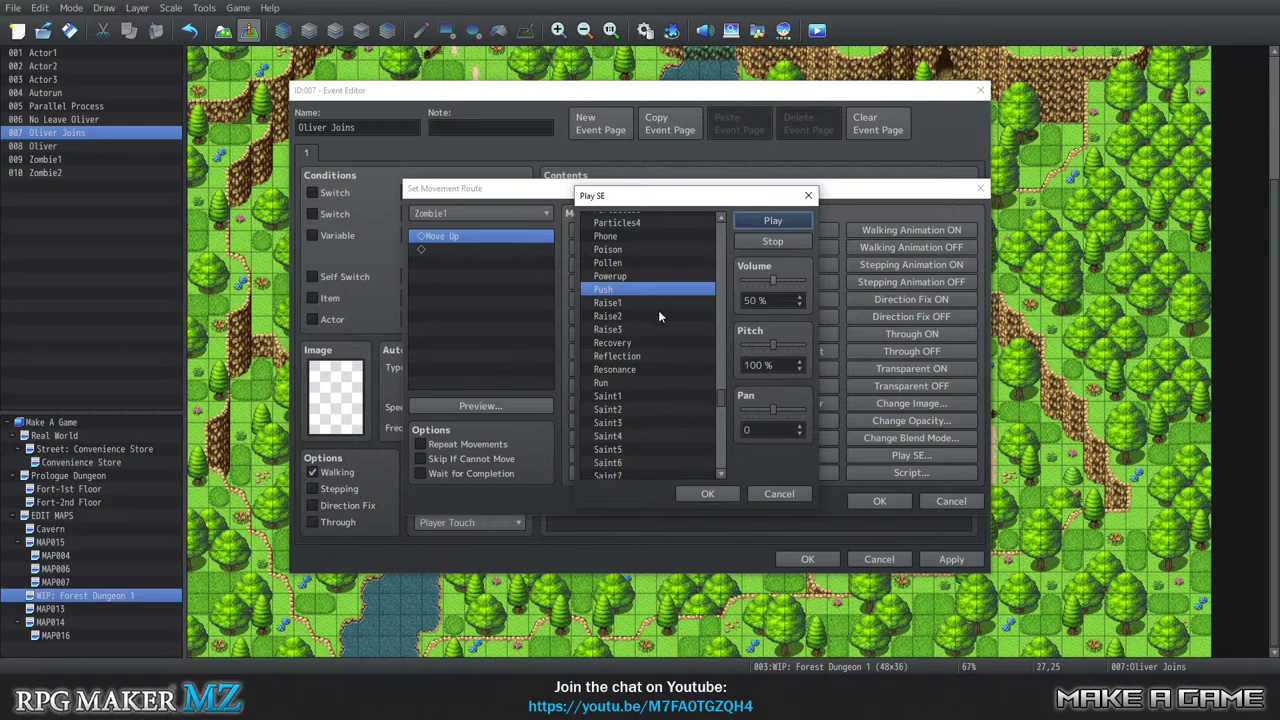
Browse the sound effect list back toward the earlier entries and audition the Horse sound effect for the zombie.
{"action": "scroll", "coordinate": [719, 395], "scroll_direction": "up", "scroll_amount": 3}
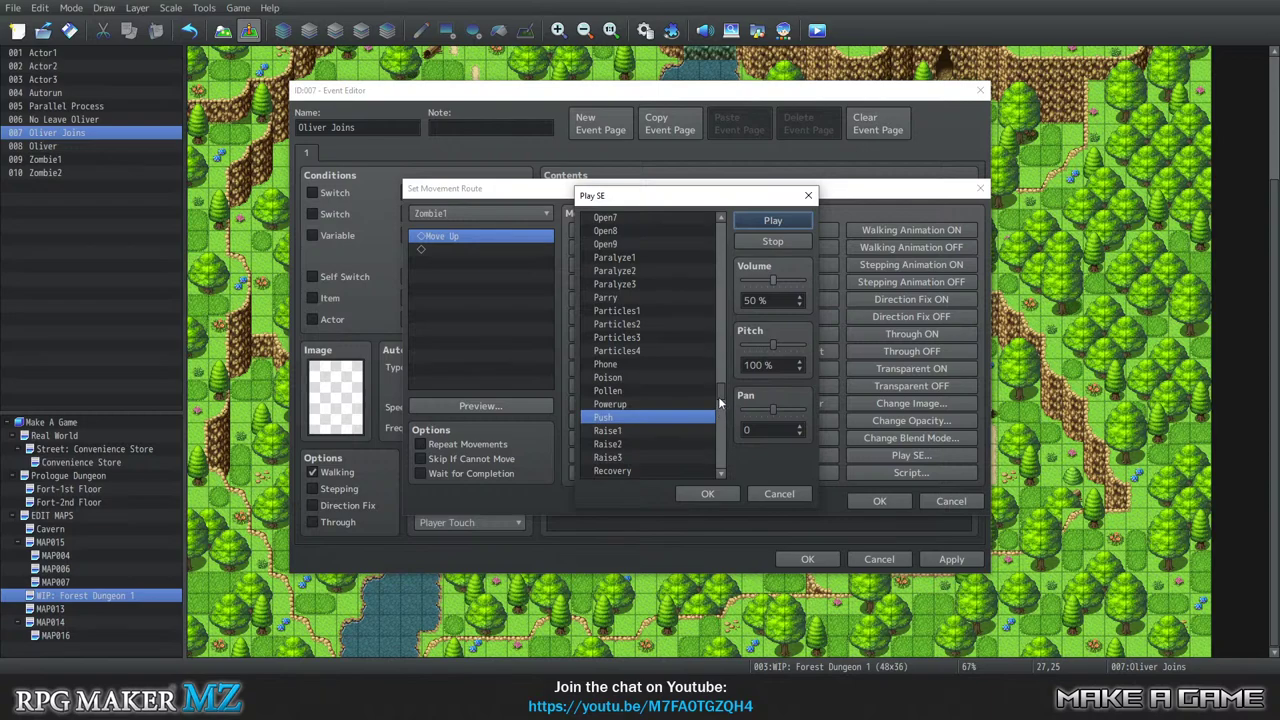
{"action": "scroll", "coordinate": [721, 403], "scroll_direction": "up", "scroll_amount": 1}
{"action": "scroll", "coordinate": [720, 395], "scroll_direction": "up", "scroll_amount": 5}
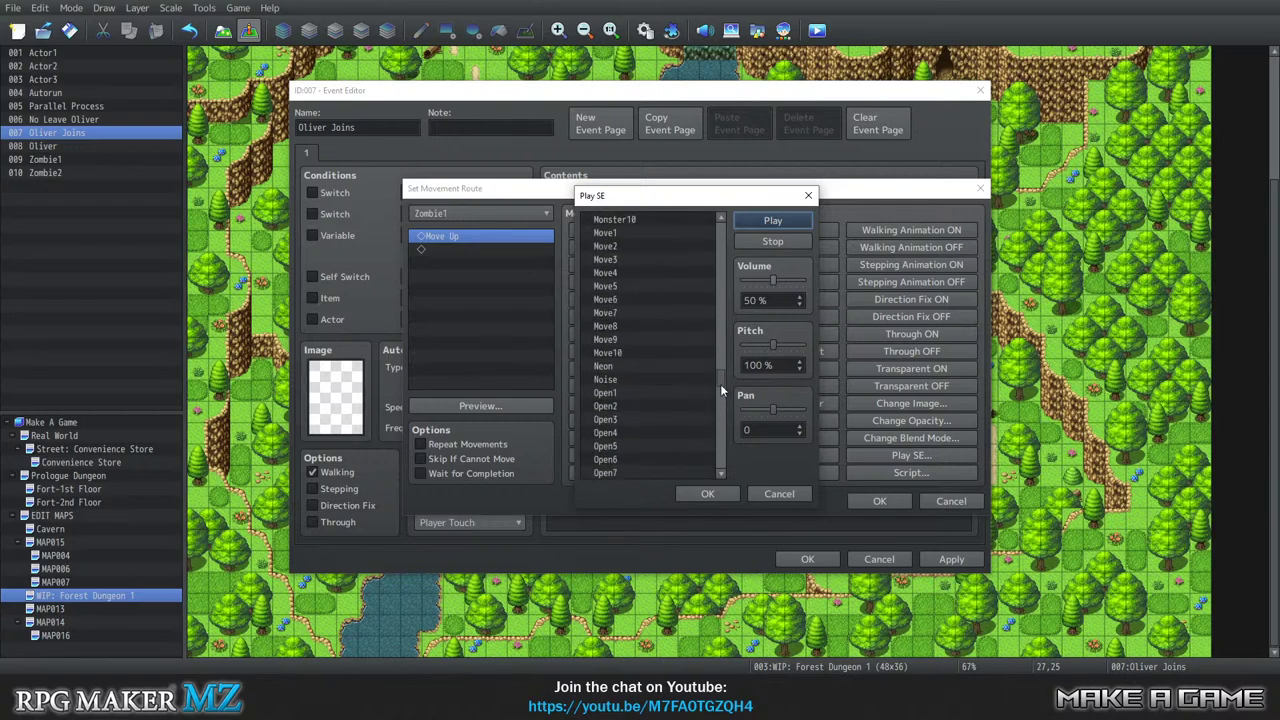
{"action": "left_click_drag", "start_coordinate": [720, 384], "coordinate": [692, 342]}
{"action": "scroll", "coordinate": [670, 358], "scroll_direction": "up", "scroll_amount": 3}
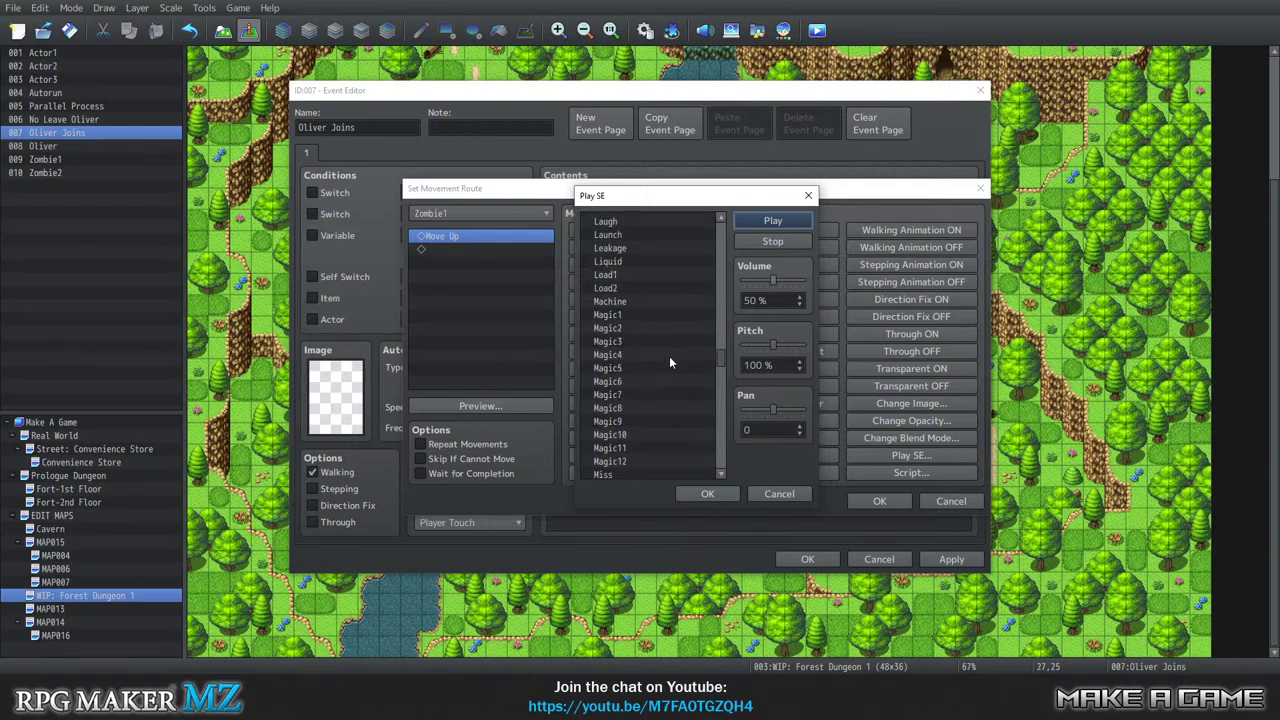
{"action": "scroll", "coordinate": [648, 375], "scroll_direction": "up", "scroll_amount": 3}
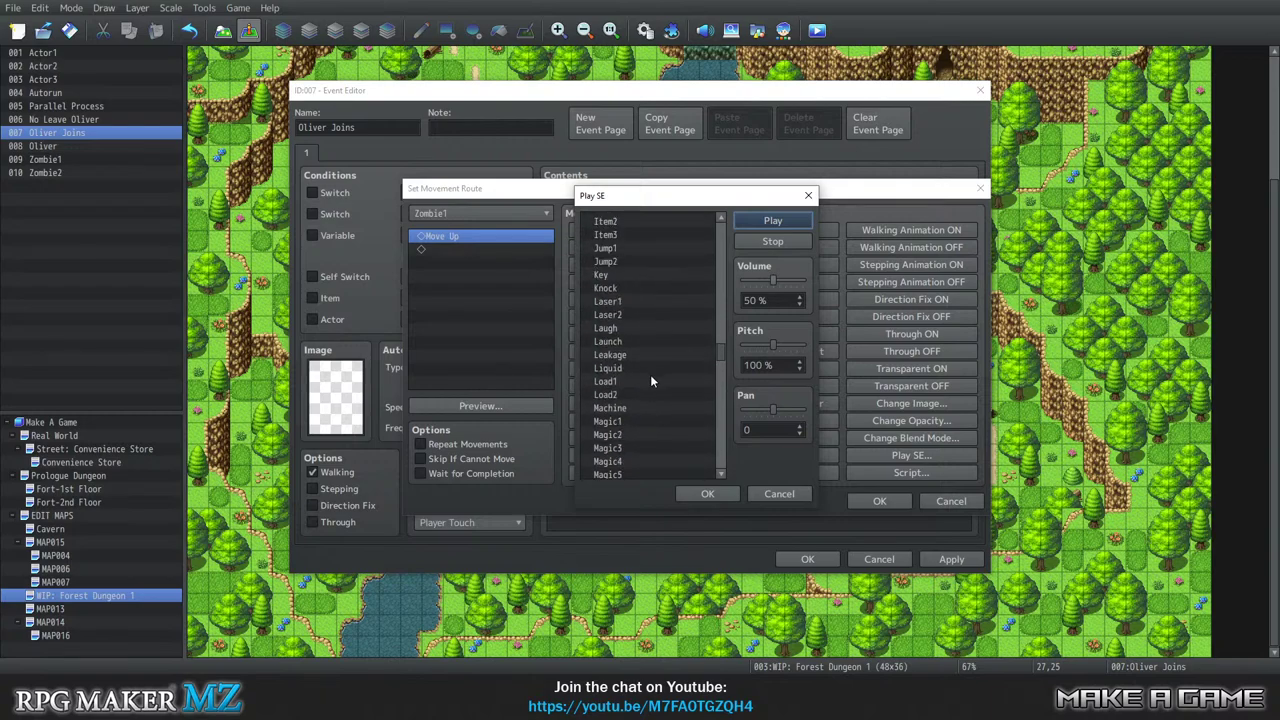
{"action": "scroll", "coordinate": [660, 372], "scroll_direction": "up", "scroll_amount": 5}
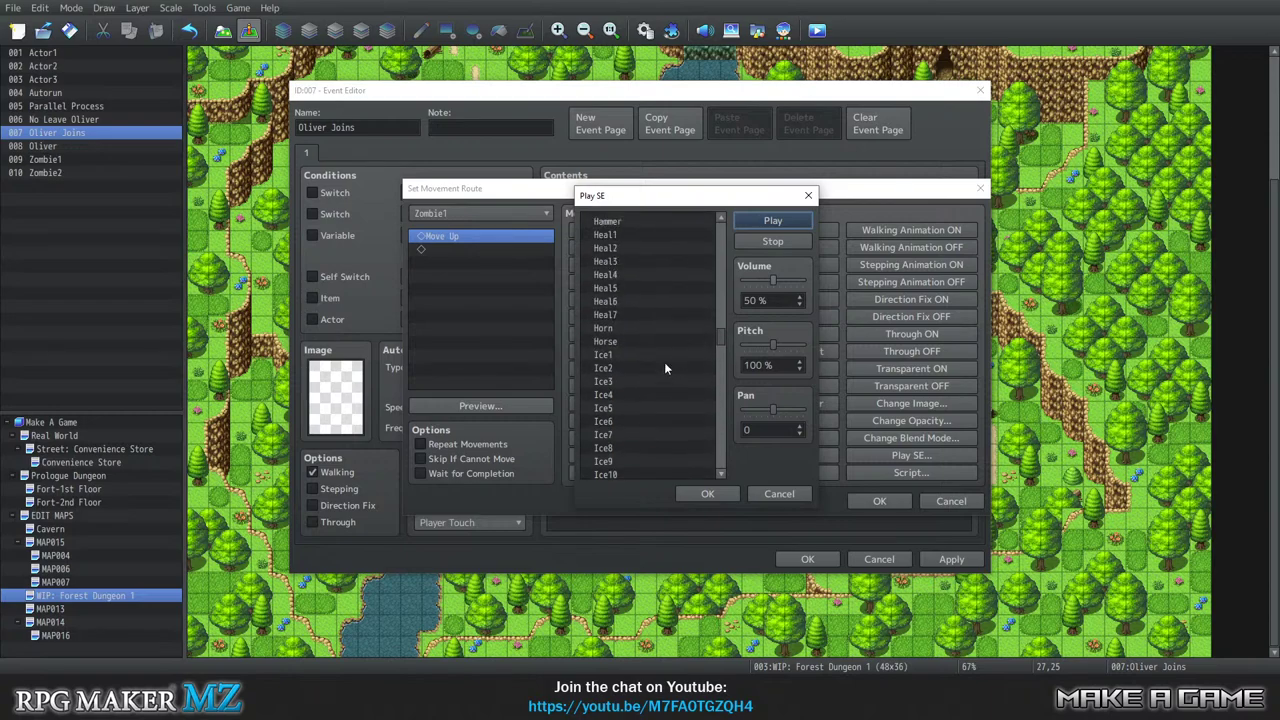
{"action": "scroll", "coordinate": [664, 362], "scroll_direction": "up", "scroll_amount": 1}
{"action": "left_click", "coordinate": [628, 368]}
{"action": "left_click", "coordinate": [772, 224]}
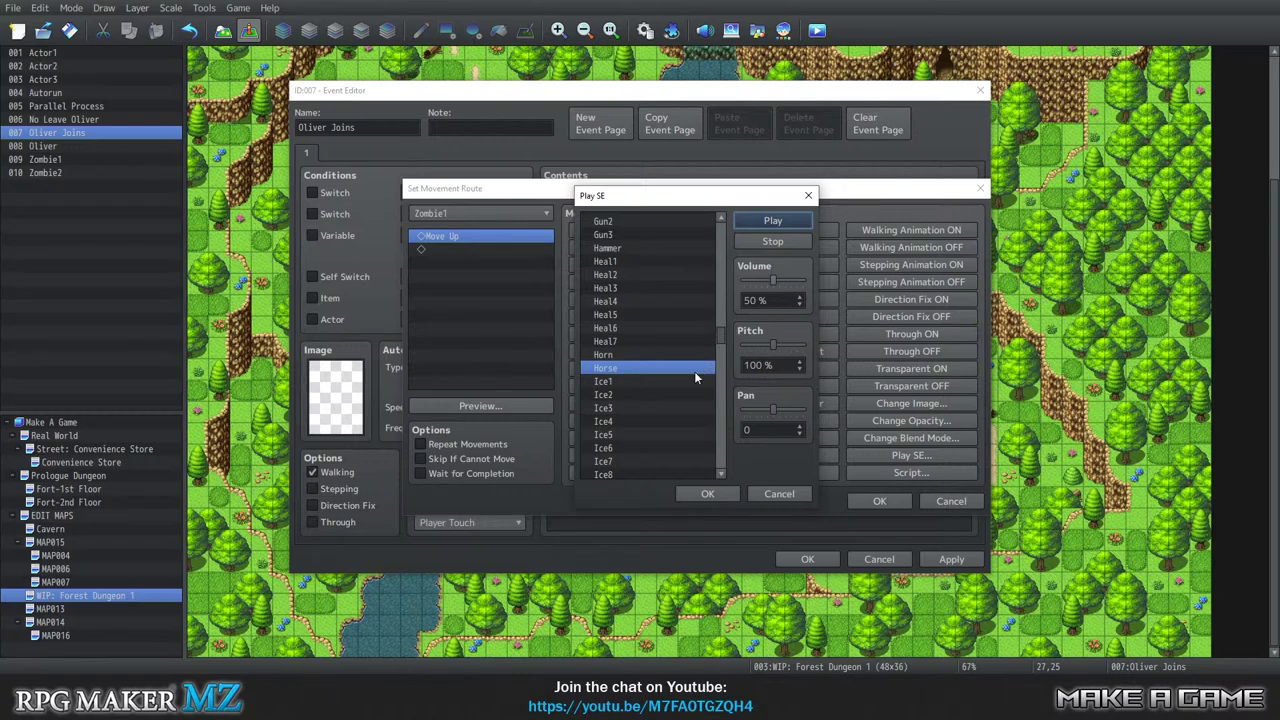
Audition the Monster1 sound effect and try its pitch at 120%.
{"action": "left_click_drag", "start_coordinate": [720, 335], "coordinate": [719, 366]}
{"action": "left_click", "coordinate": [631, 317]}
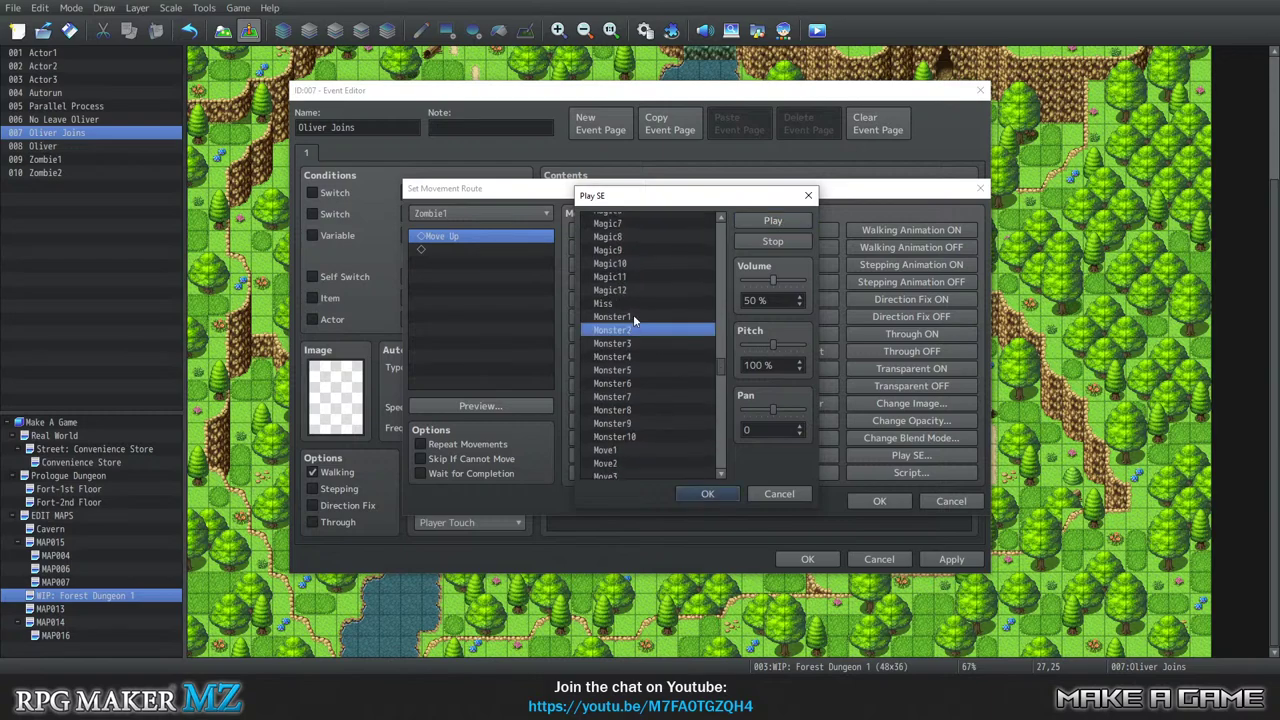
{"action": "left_click", "coordinate": [783, 219]}
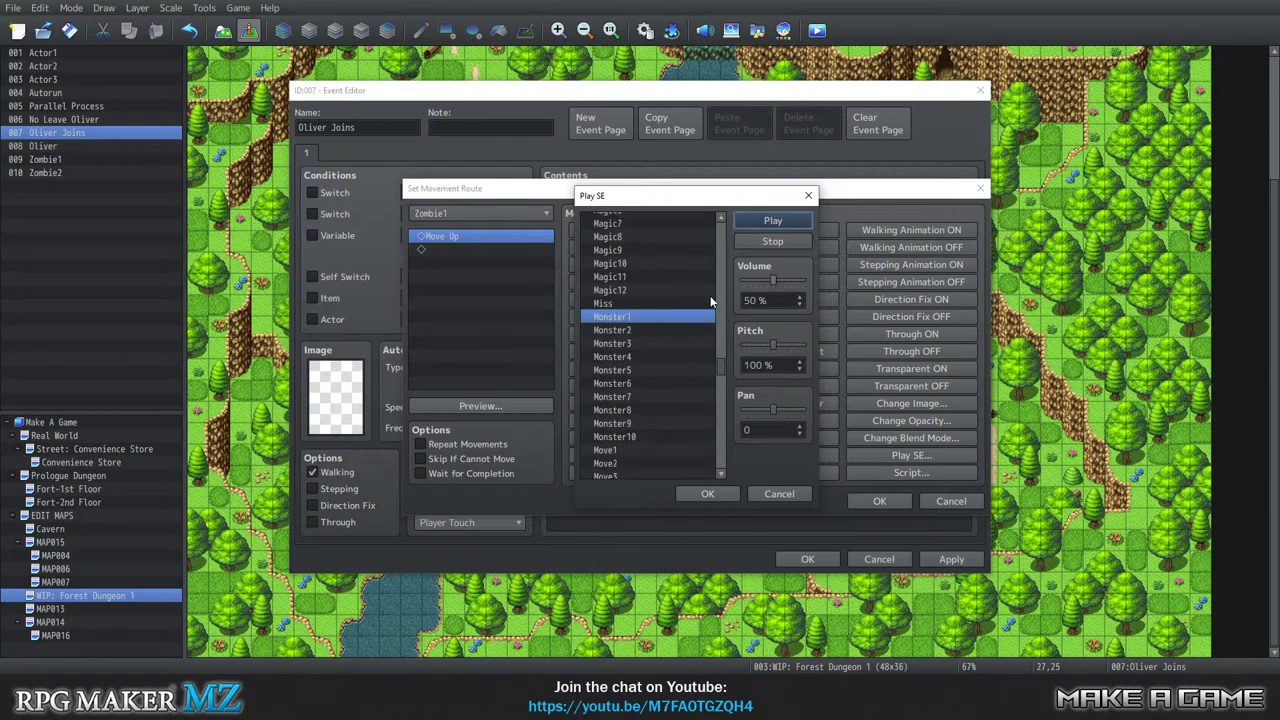
{"action": "left_click", "coordinate": [775, 348]}
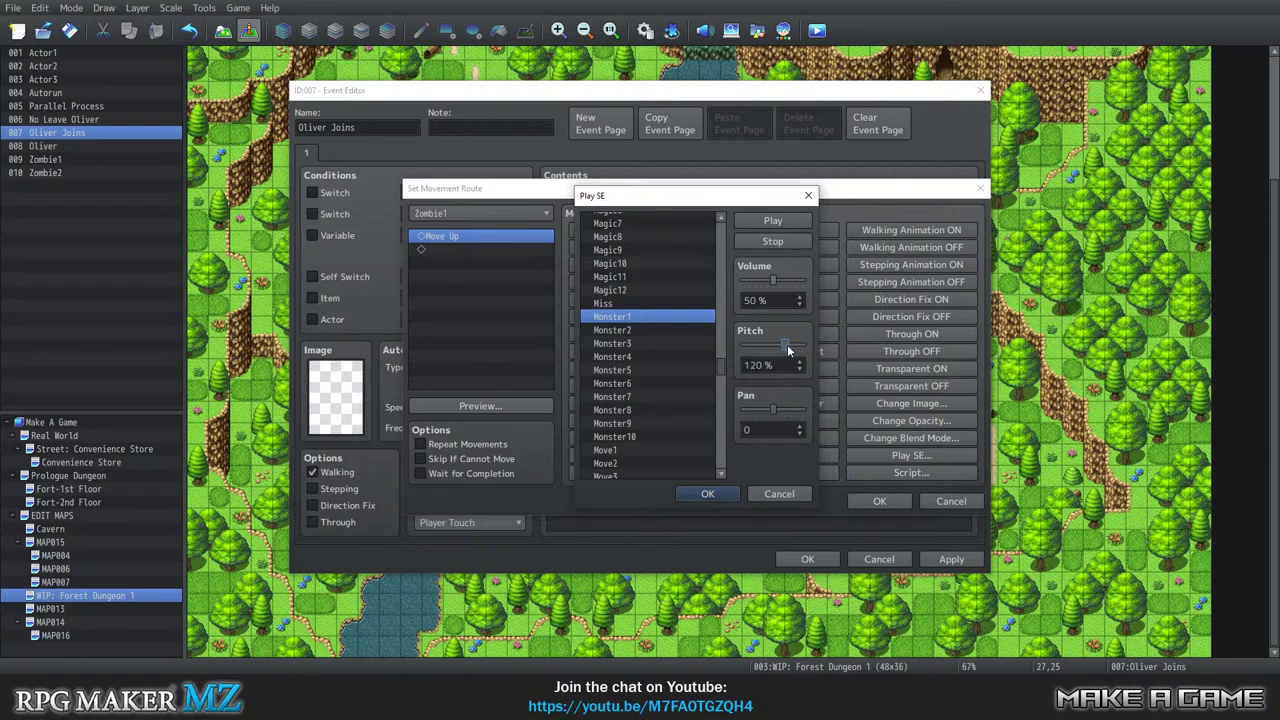
{"action": "left_click_drag", "start_coordinate": [788, 350], "coordinate": [722, 342]}
Insert the Monster2 sound effect with 130% pitch before Zombie1's Move Up, auditioning it first, and save the movement route.
{"action": "left_click", "coordinate": [649, 330]}
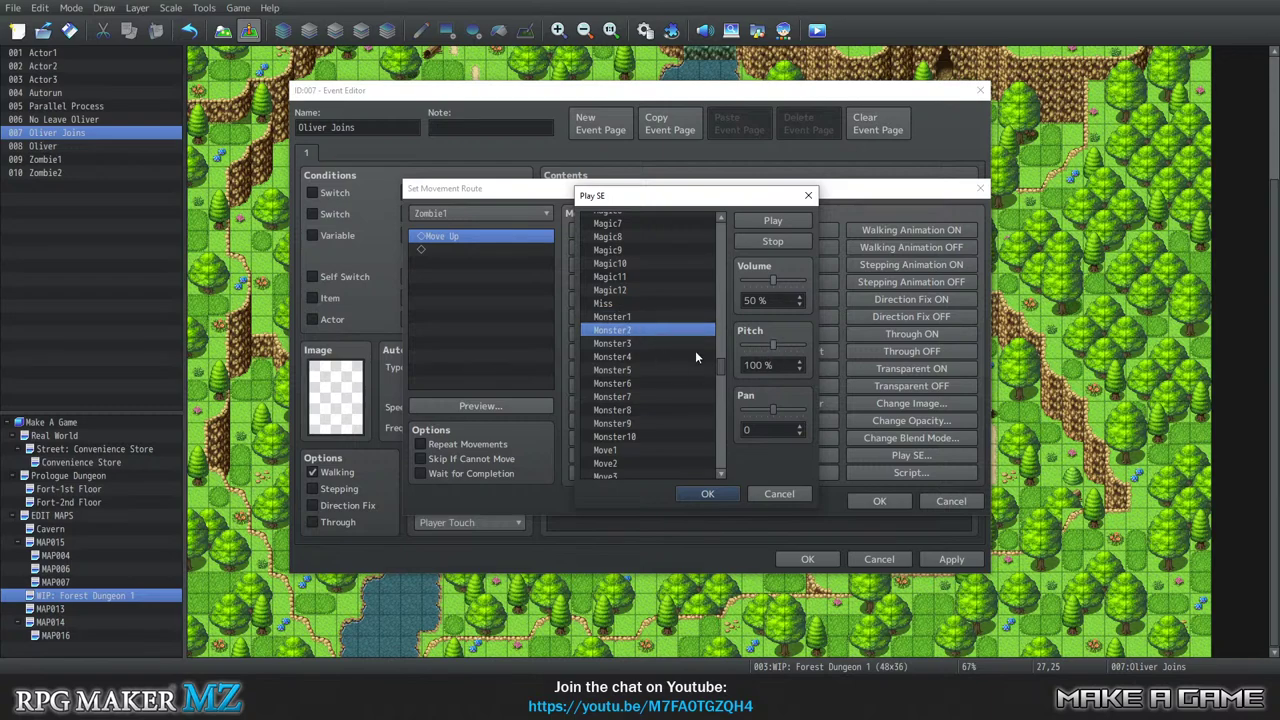
{"action": "left_click_drag", "start_coordinate": [771, 344], "coordinate": [786, 347]}
{"action": "left_click", "coordinate": [775, 220]}
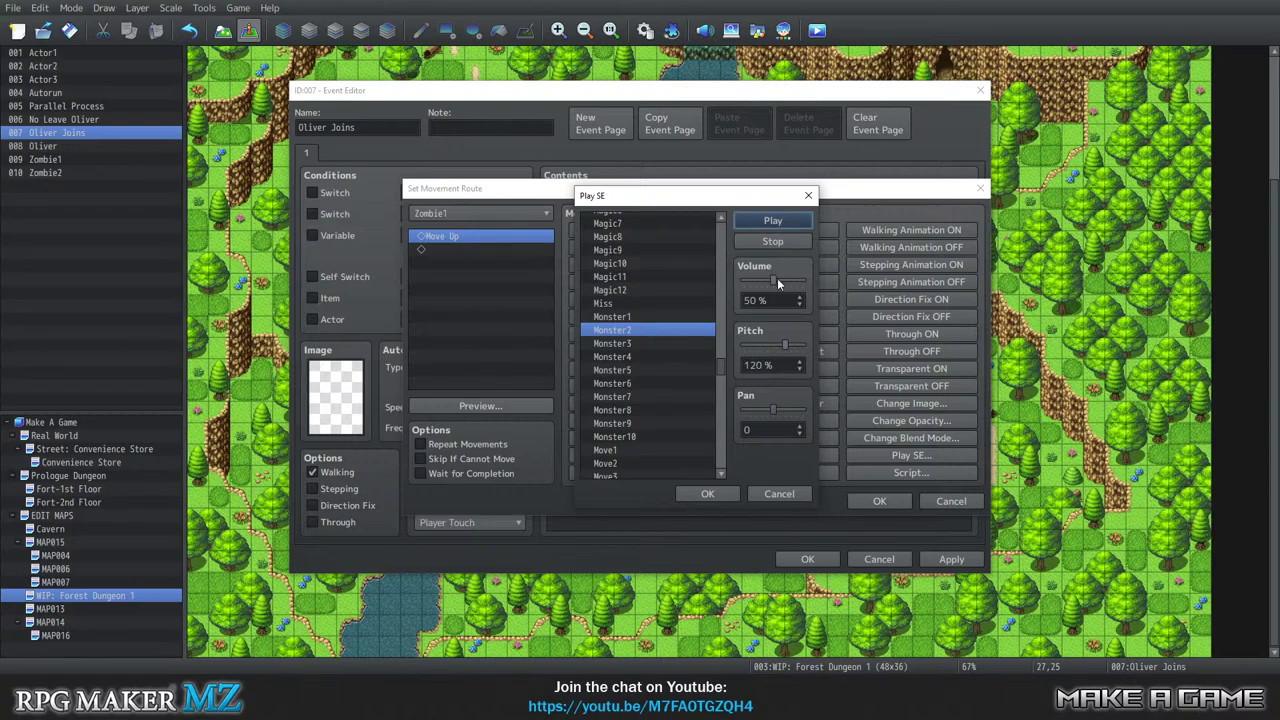
{"action": "left_click_drag", "start_coordinate": [785, 346], "coordinate": [790, 344]}
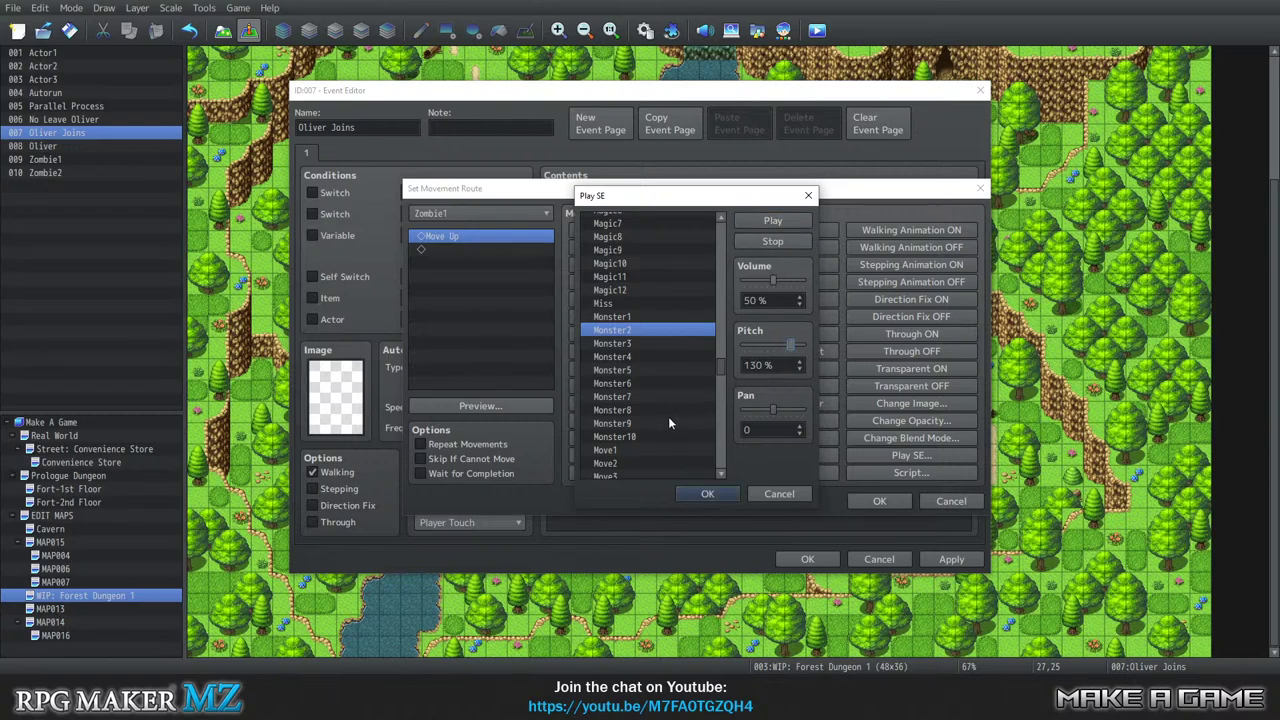
{"action": "left_click", "coordinate": [775, 222]}
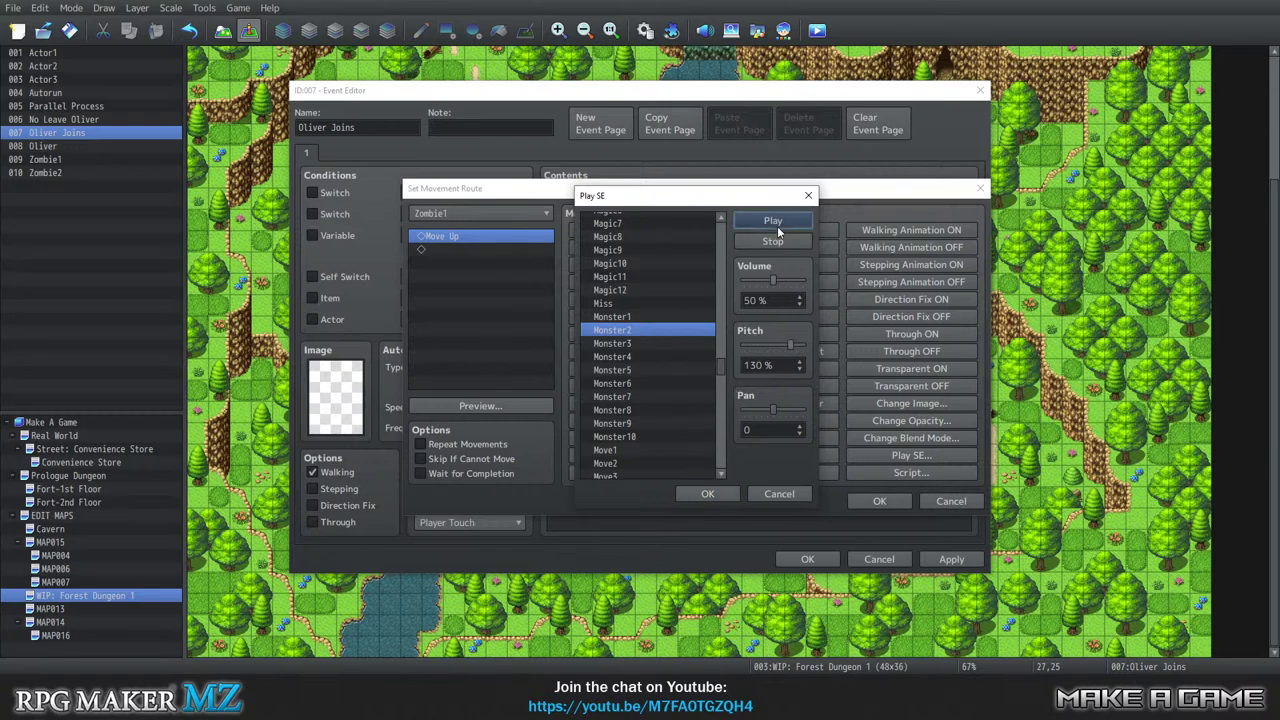
{"action": "left_click", "coordinate": [700, 493]}
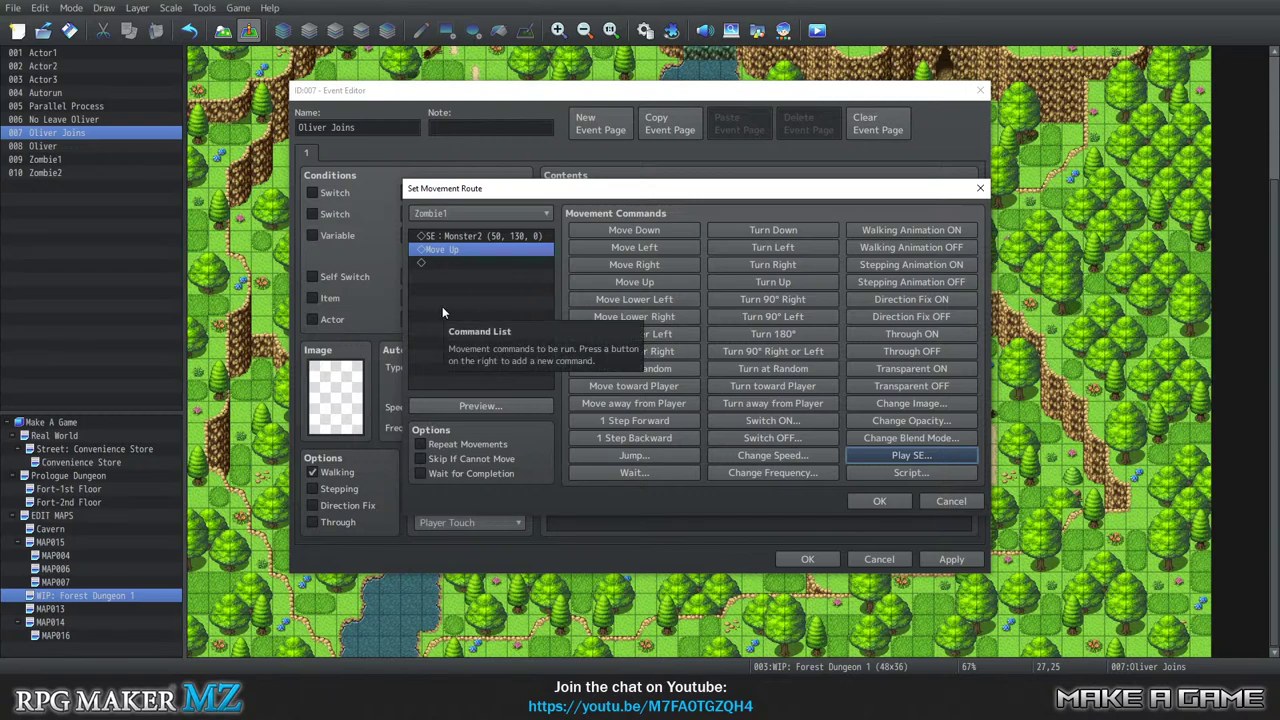
{"action": "left_click", "coordinate": [476, 237]}
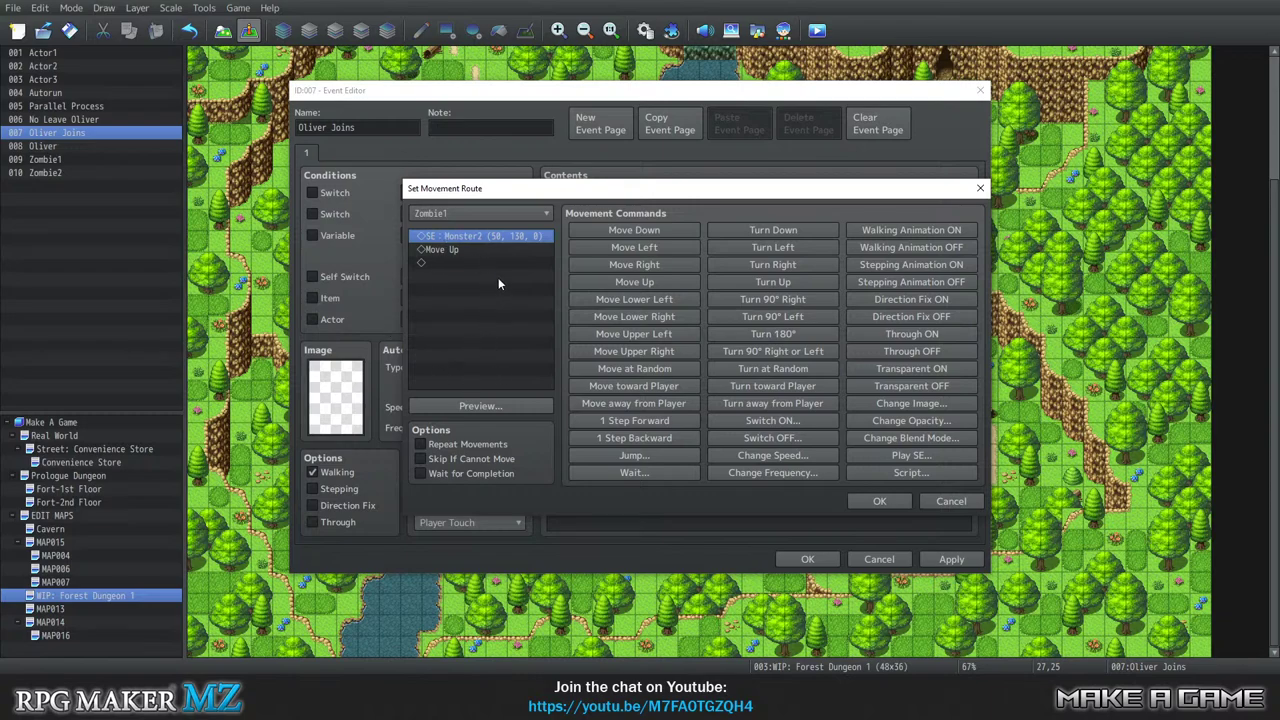
{"action": "left_click_drag", "start_coordinate": [455, 260], "coordinate": [463, 243]}
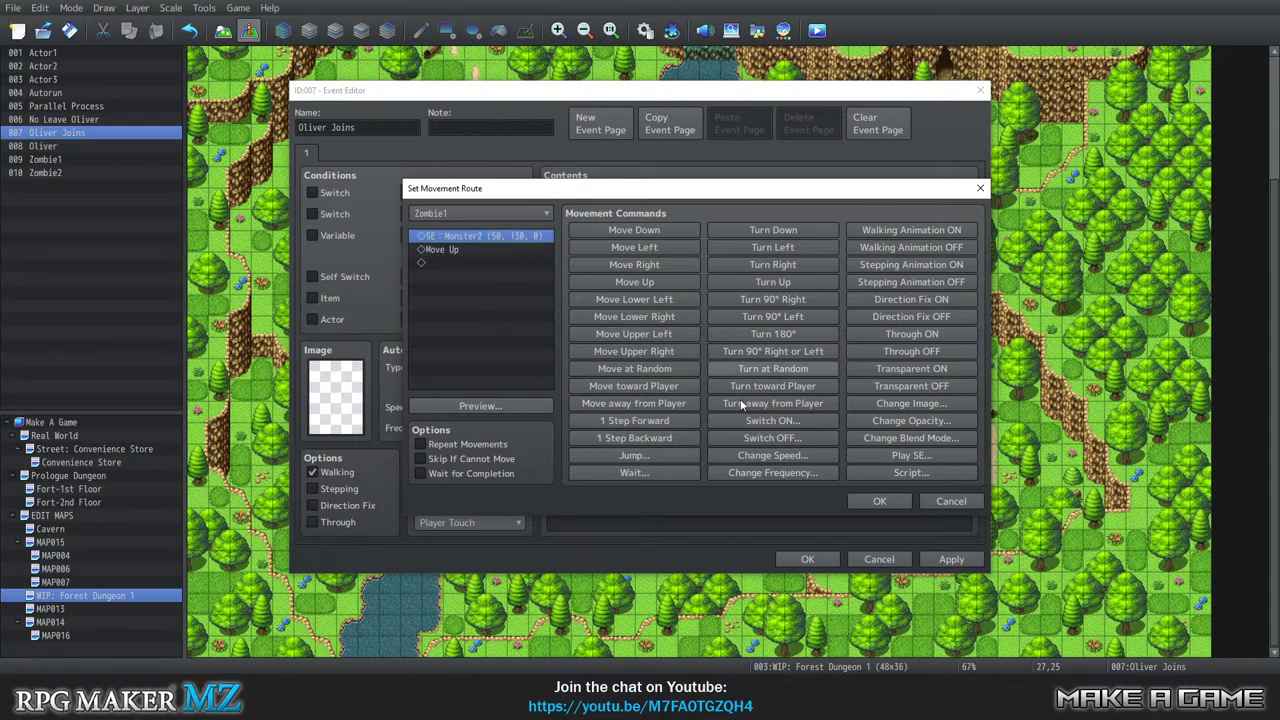
{"action": "left_click", "coordinate": [894, 501]}
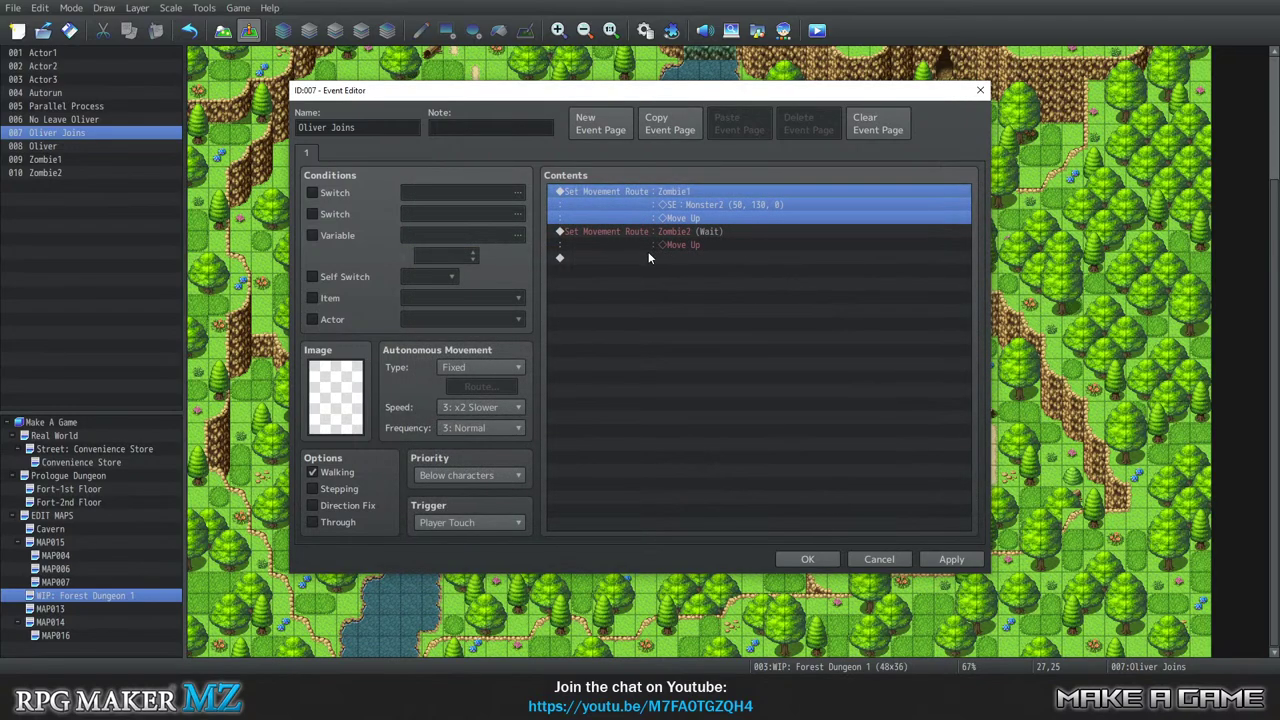
Start a Show Text command after the zombie routes with the blue-haired Heroes face and the speaker name ????
{"action": "left_click", "coordinate": [650, 257]}
{"action": "double_click", "coordinate": [645, 259]}
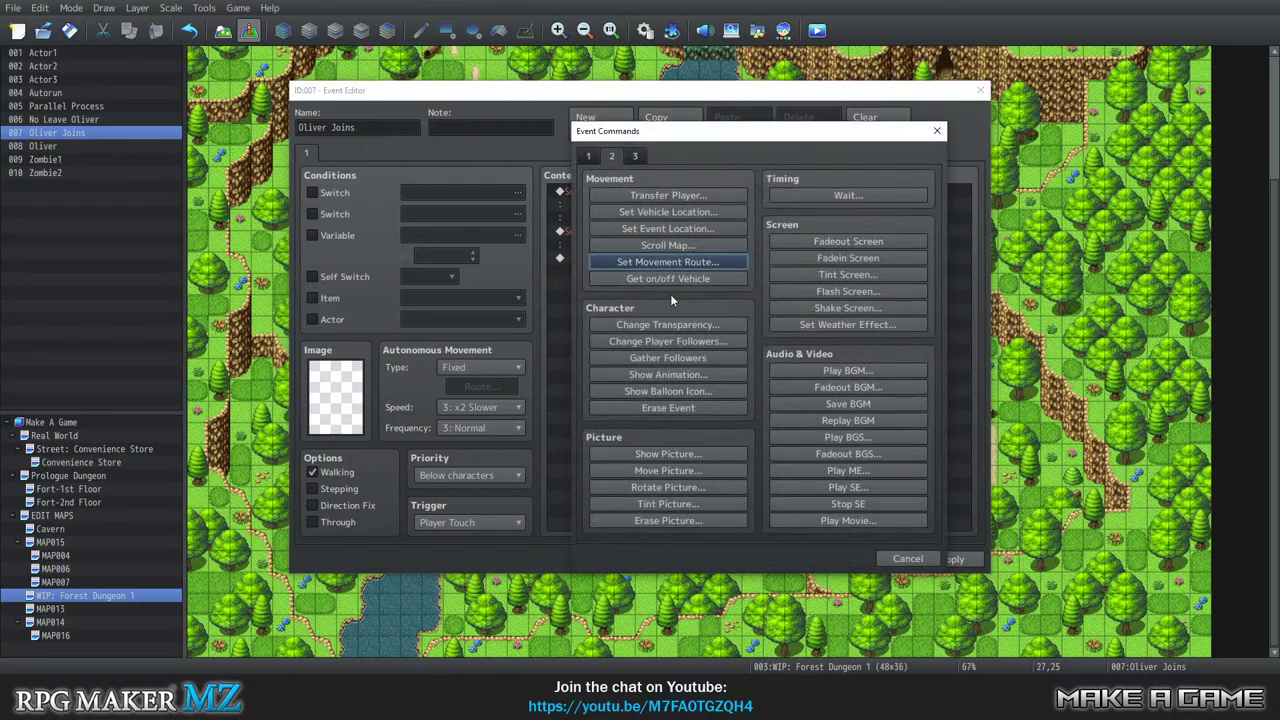
{"action": "left_click", "coordinate": [589, 157]}
{"action": "left_click", "coordinate": [667, 193]}
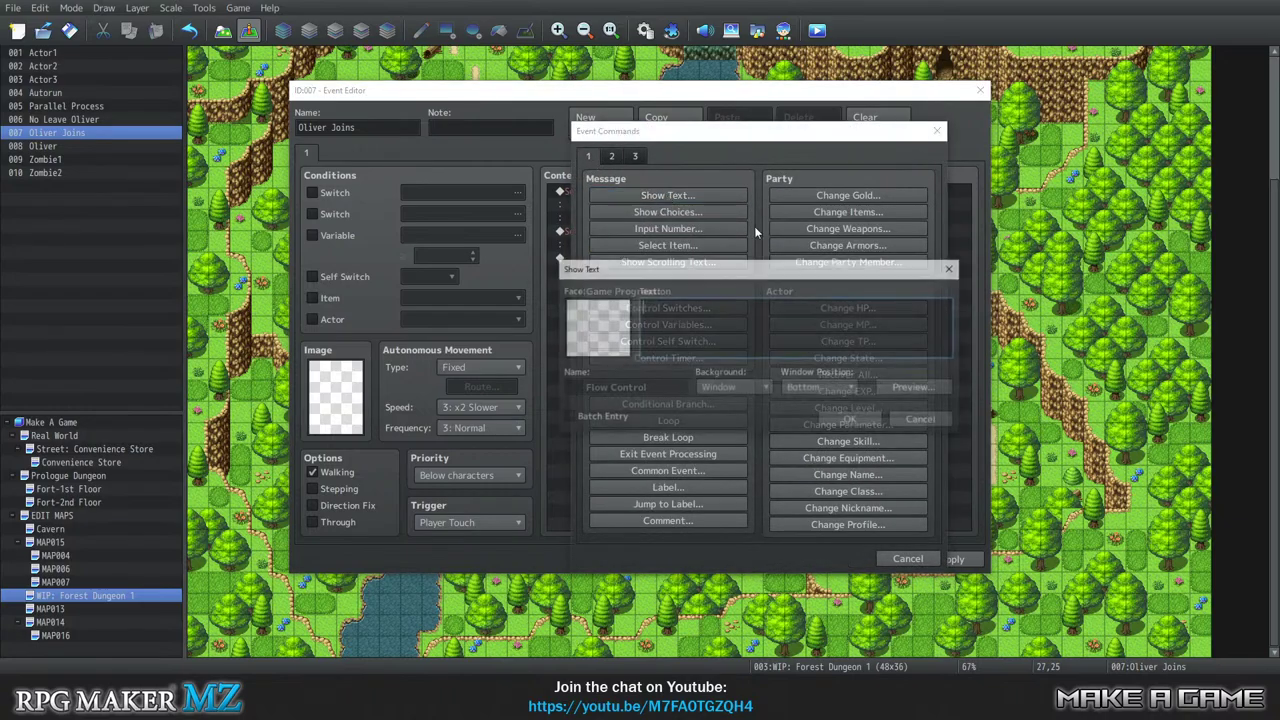
{"action": "double_click", "coordinate": [611, 346]}
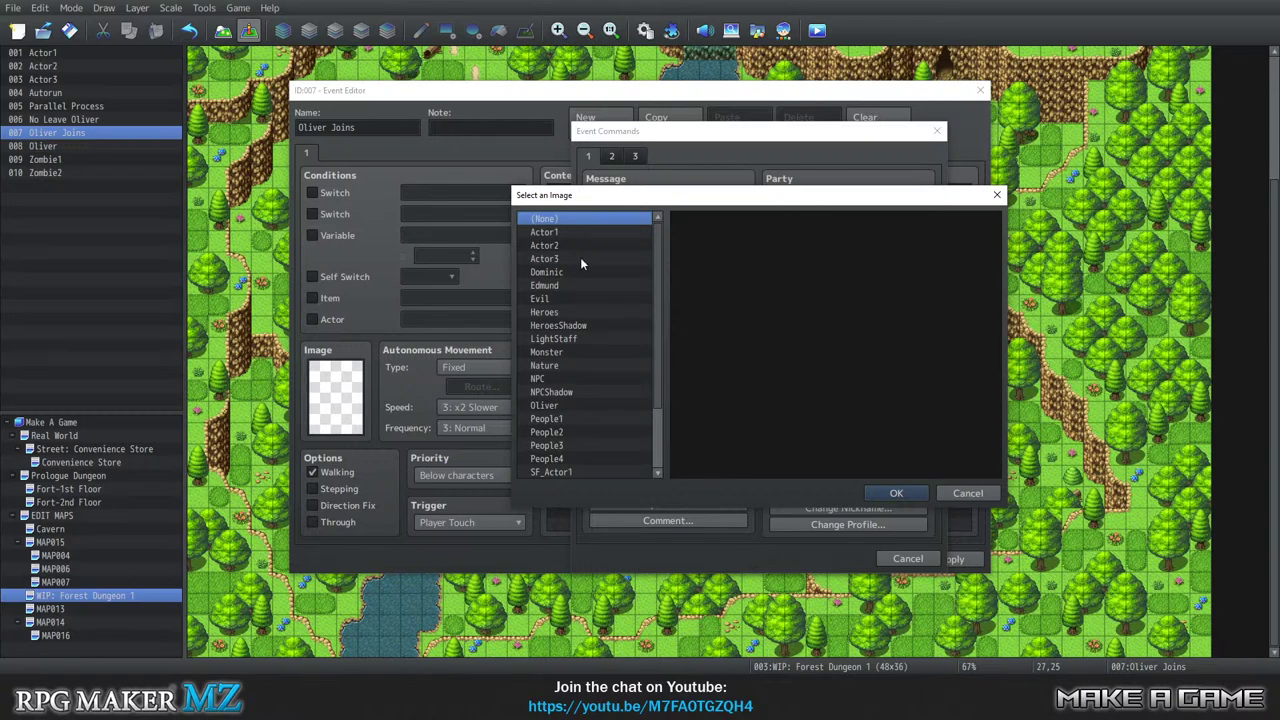
{"action": "left_click", "coordinate": [563, 312]}
{"action": "left_click", "coordinate": [770, 246]}
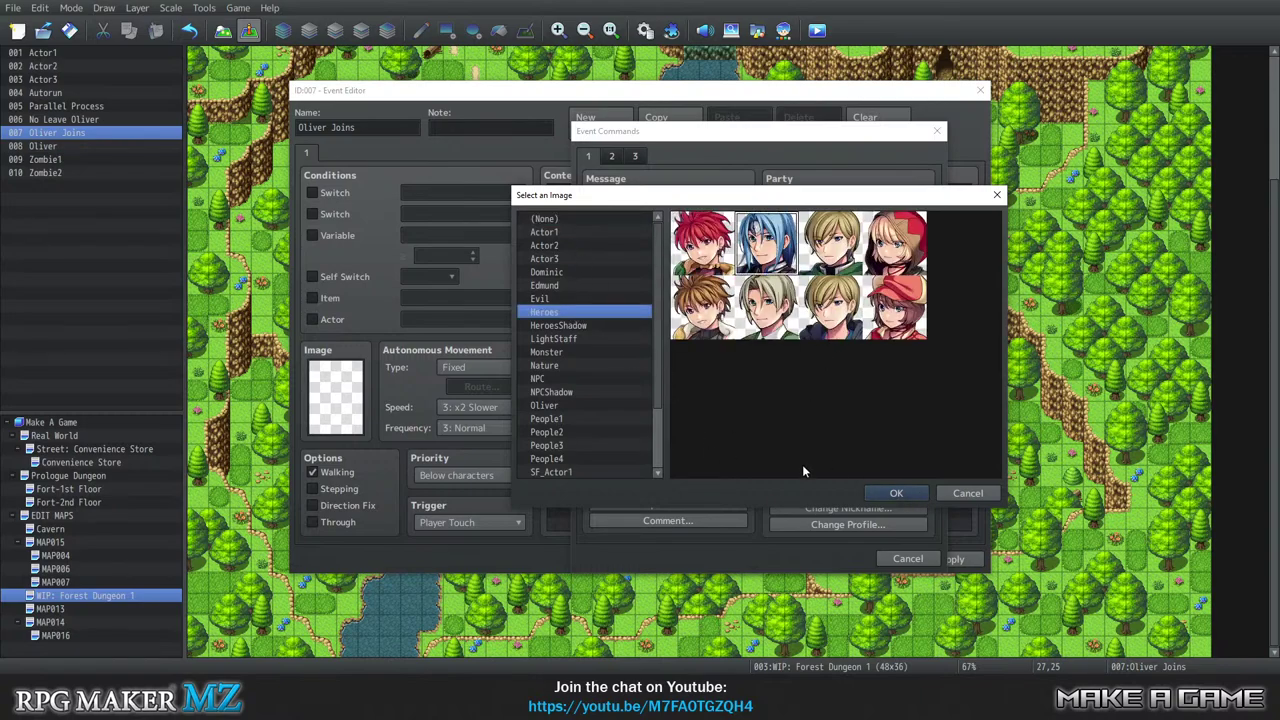
{"action": "left_click", "coordinate": [895, 493]}
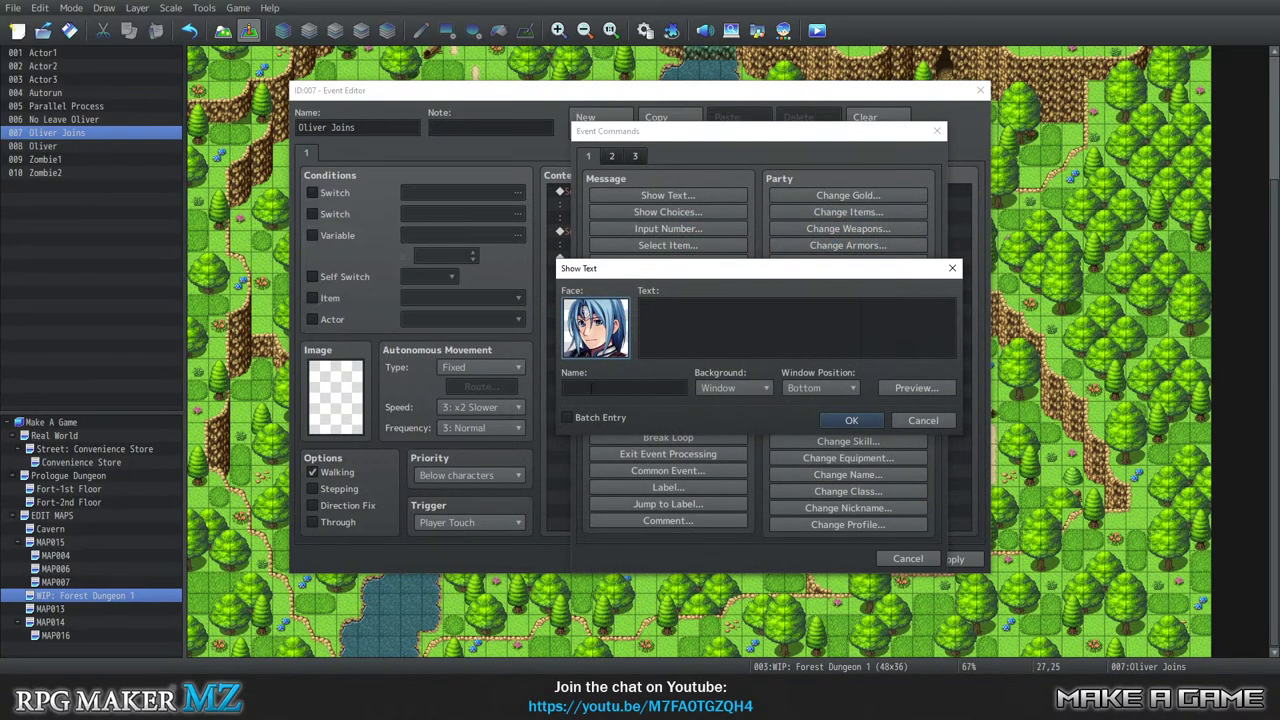
{"action": "left_click", "coordinate": [591, 388]}
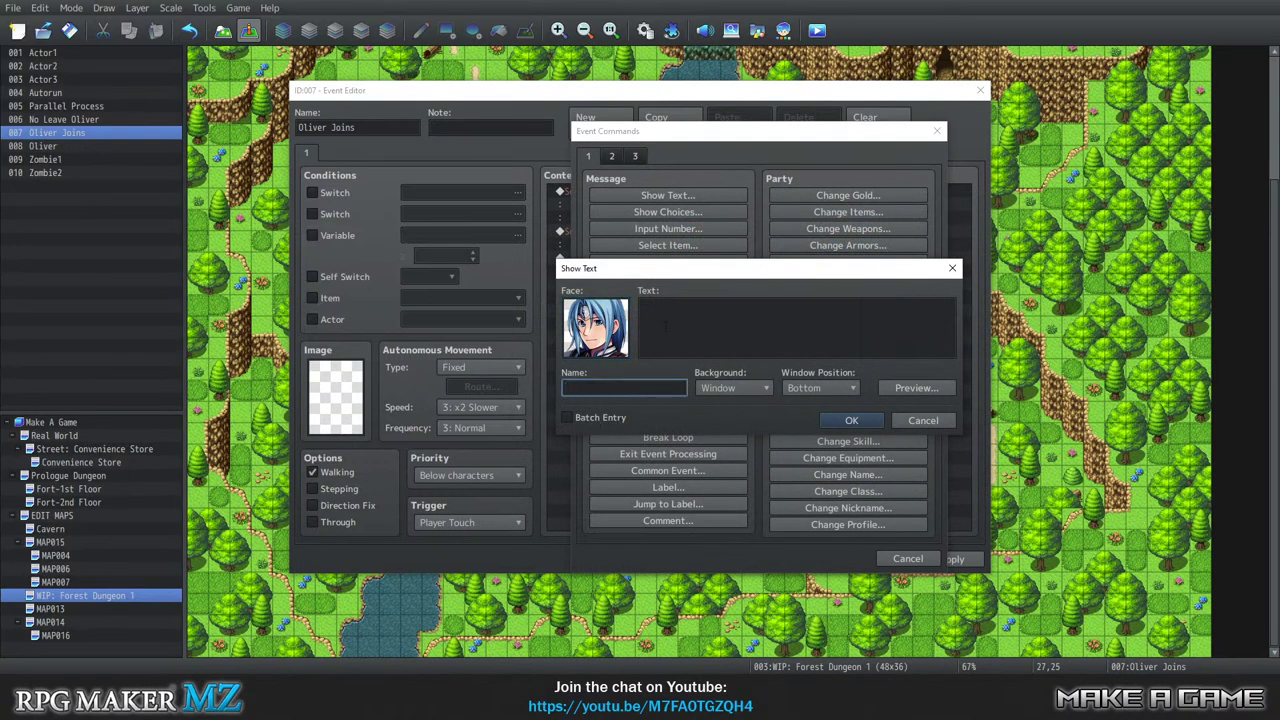
{"action": "type", "text": "????"}
{"action": "key", "text": "Tab"}
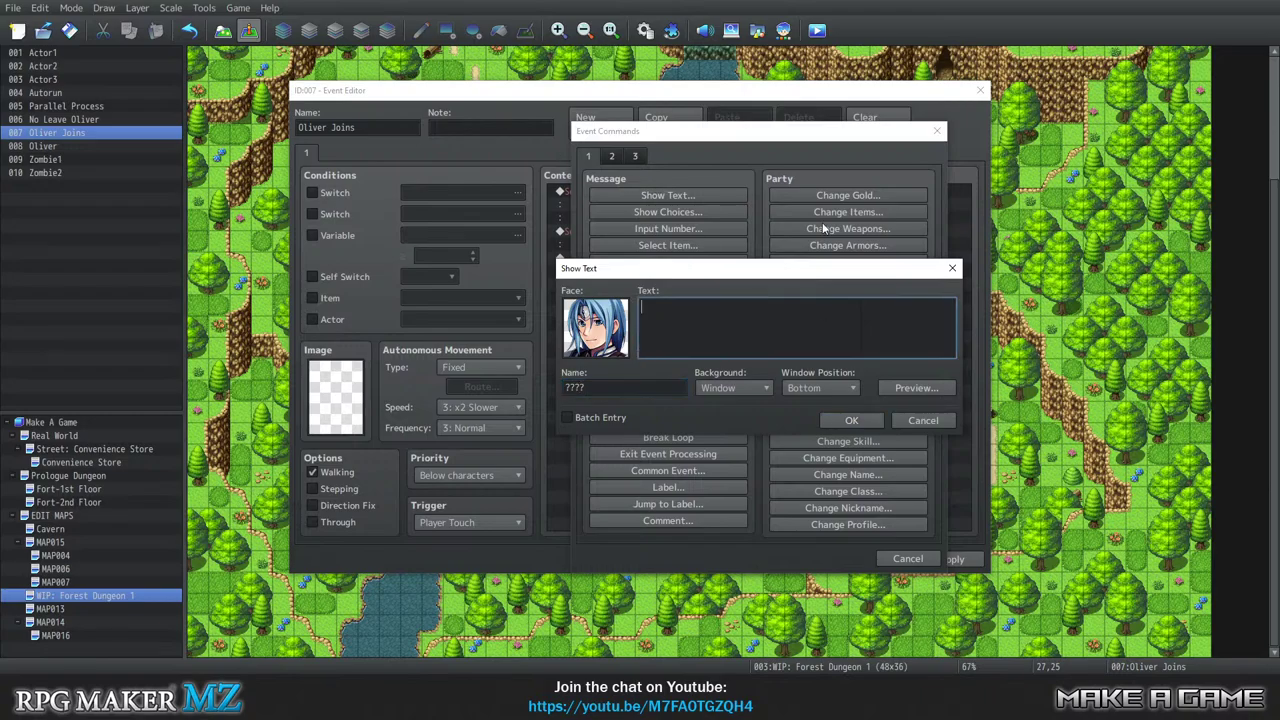
Enter "Stay back!" as the message text and add the message to the event.
{"action": "type", "text": "Hey"}
{"action": "key", "text": "BackSpace"}
{"action": "key", "text": "BackSpace"}
{"action": "key", "text": "BackSpace"}
{"action": "type", "text": "Stop"}
{"action": "key", "text": "BackSpace"}
{"action": "key", "text": "BackSpace"}
{"action": "type", "text": "ay back!"}
{"action": "left_click", "coordinate": [851, 421]}
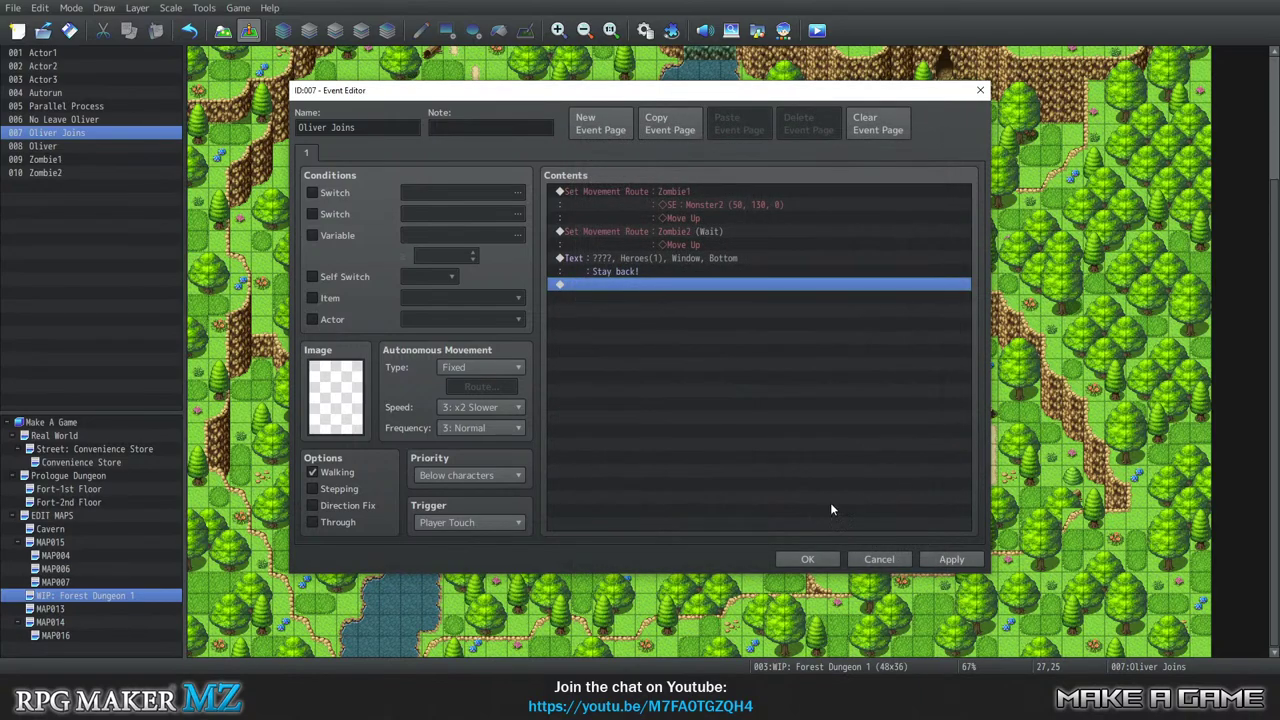
Add a Set Event Location command after the message, placing Actor1 at (27,25) on the current map with its direction retained.
{"action": "double_click", "coordinate": [668, 284]}
{"action": "left_click", "coordinate": [612, 157]}
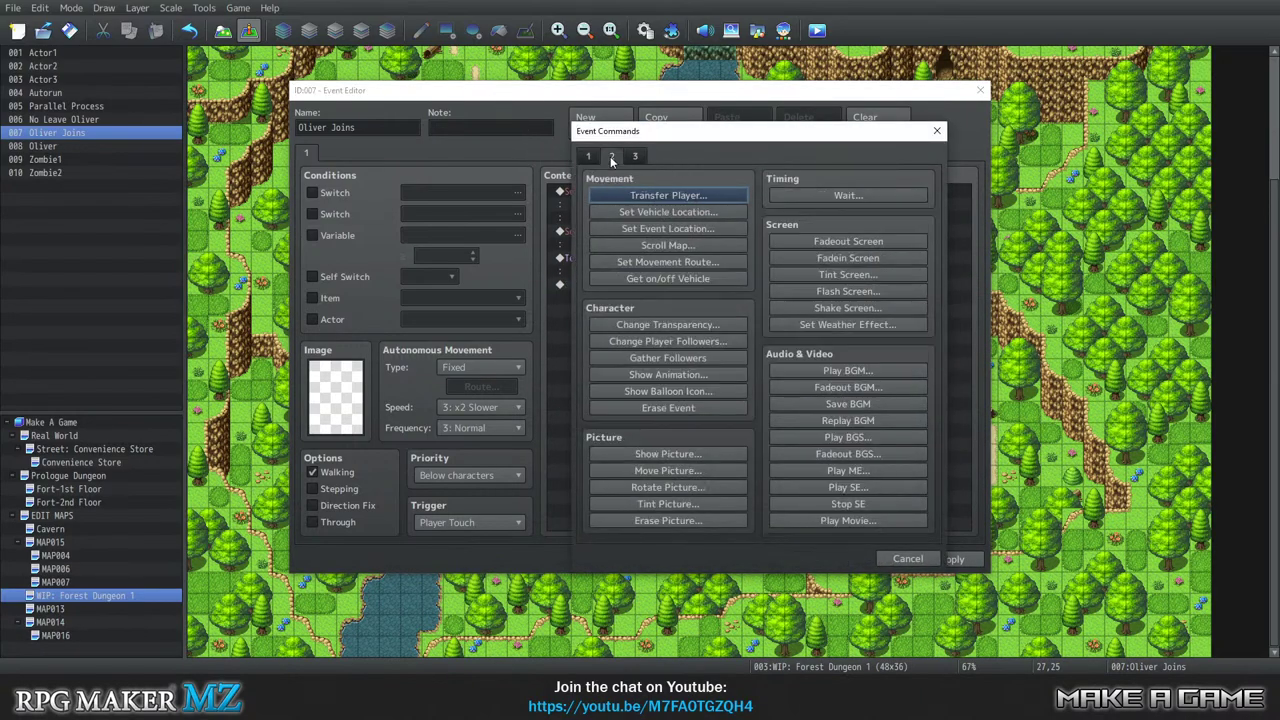
{"action": "left_click", "coordinate": [635, 157]}
{"action": "left_click", "coordinate": [609, 157]}
{"action": "left_click", "coordinate": [594, 157]}
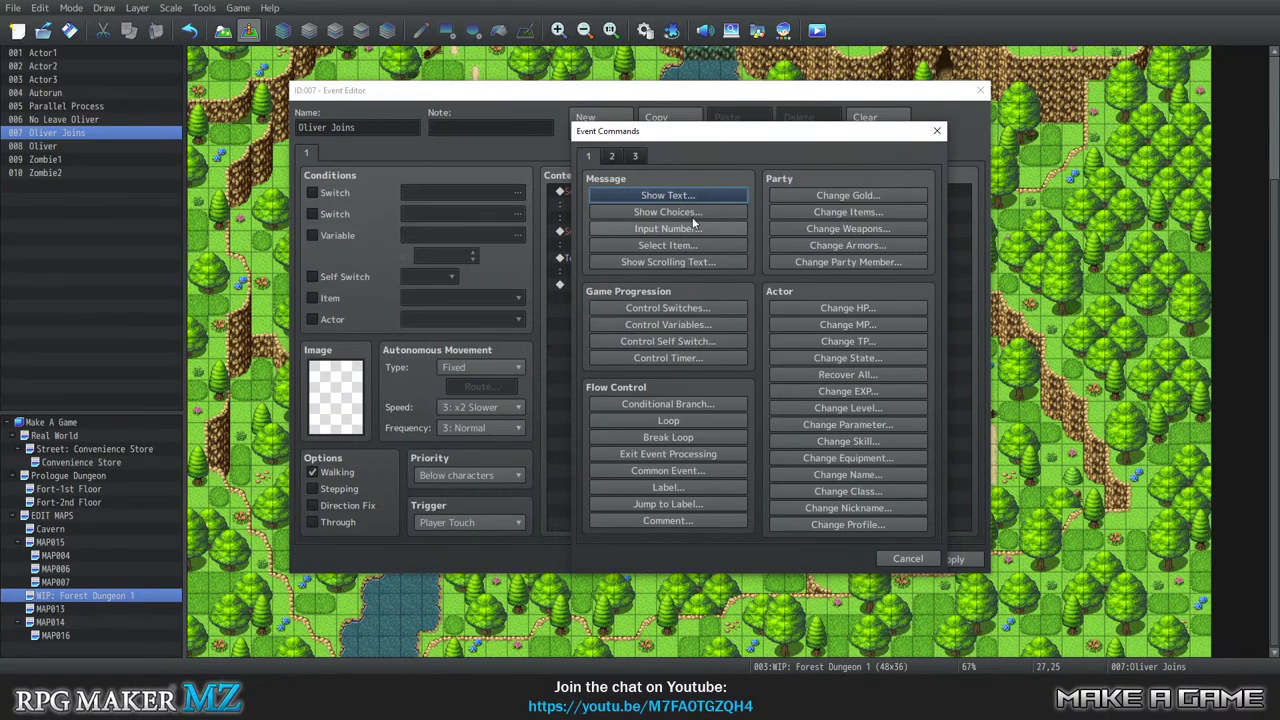
{"action": "left_click", "coordinate": [612, 157]}
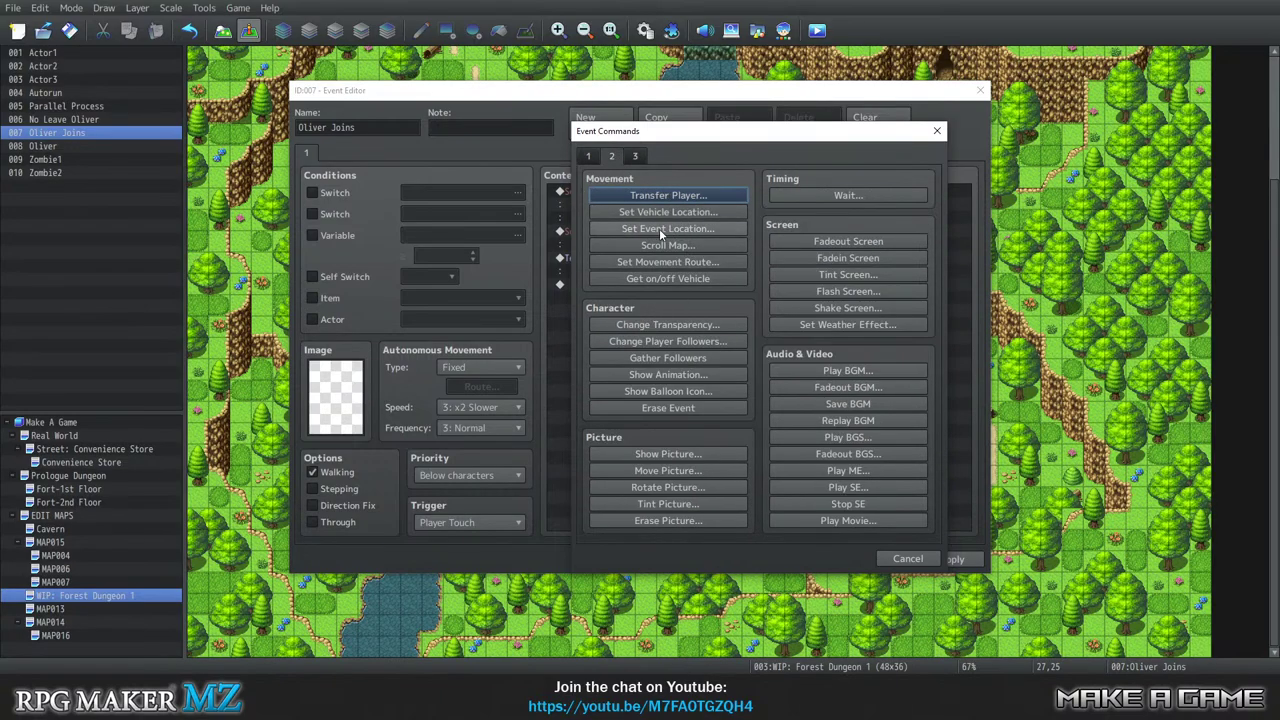
{"action": "left_click", "coordinate": [660, 232]}
{"action": "left_click", "coordinate": [778, 252]}
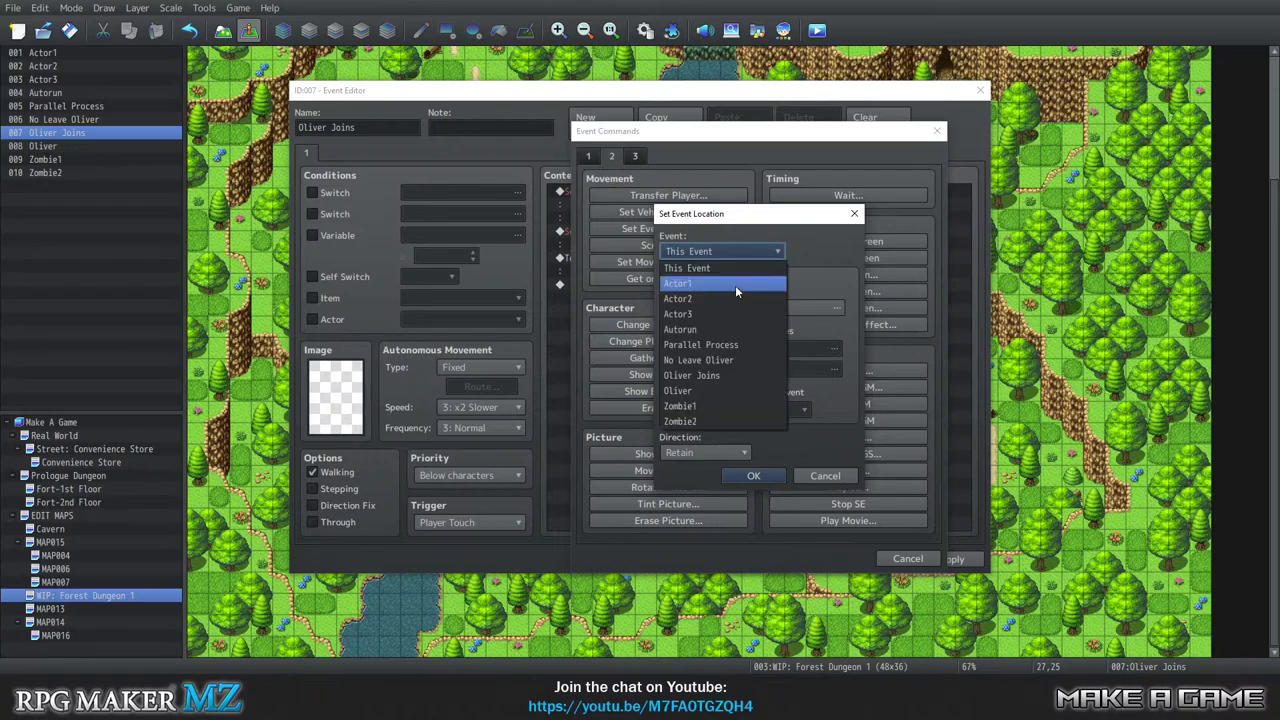
{"action": "left_click", "coordinate": [700, 284]}
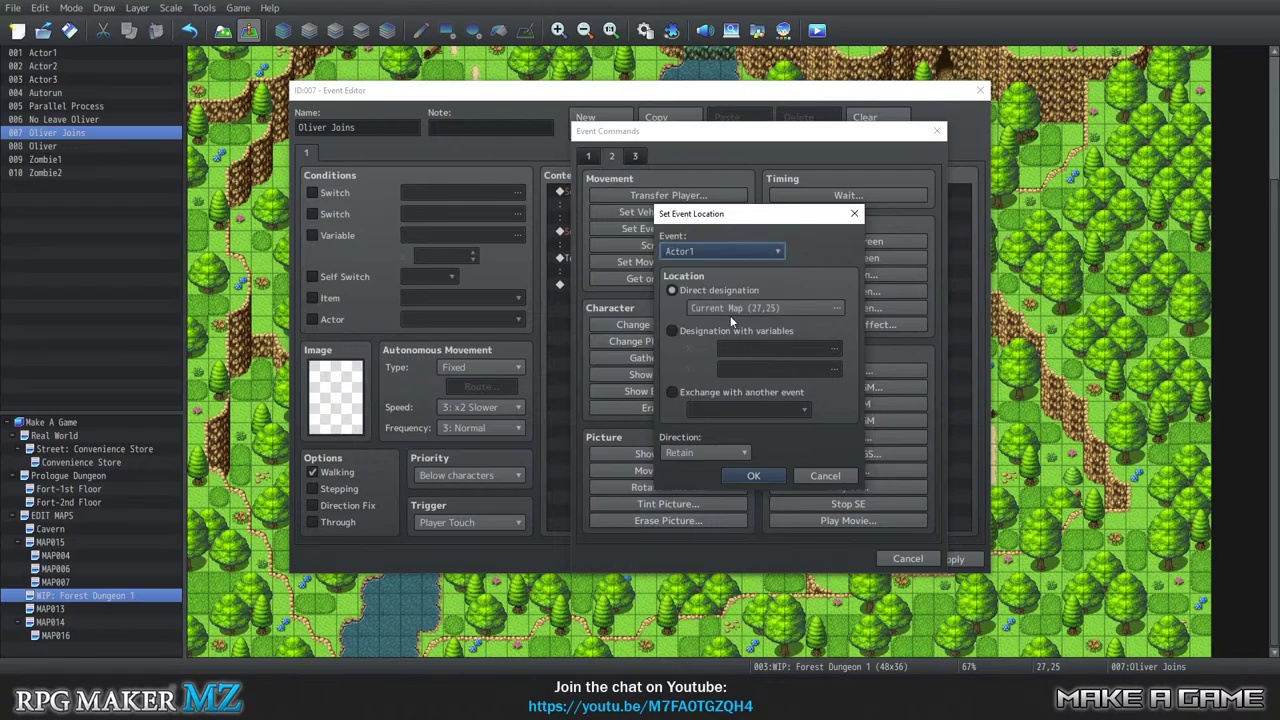
{"action": "left_click", "coordinate": [836, 308]}
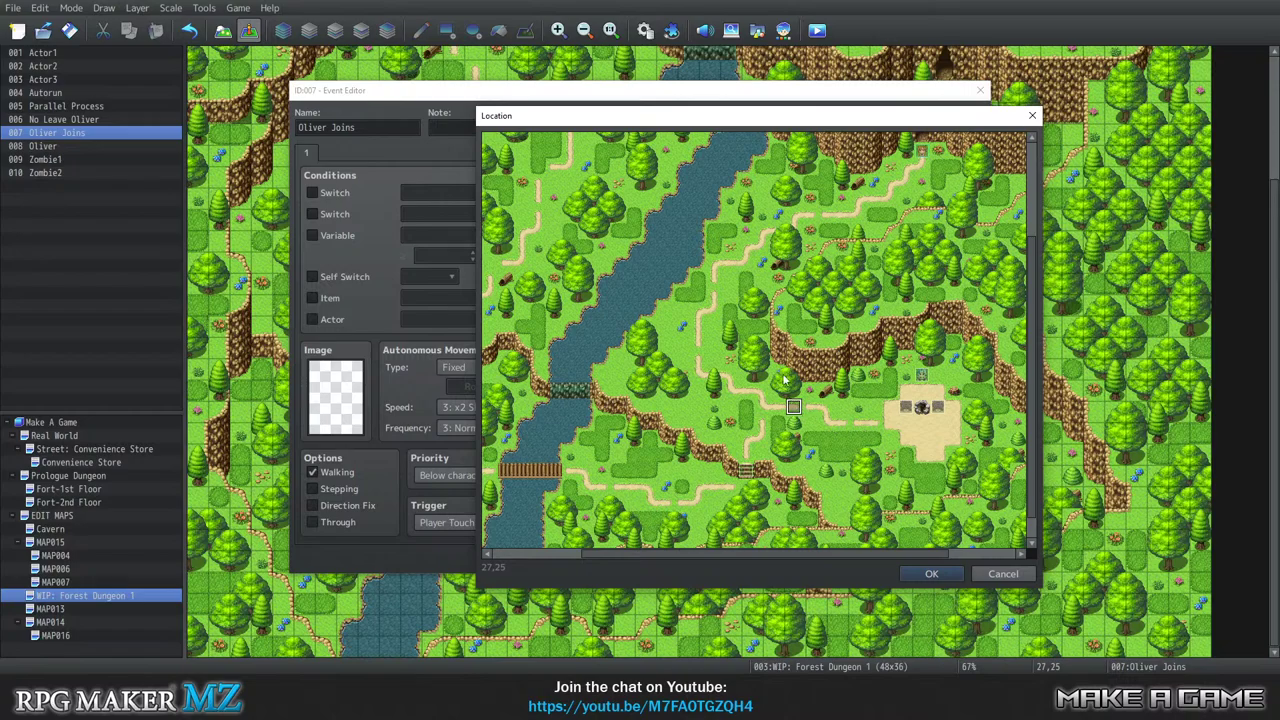
{"action": "left_click", "coordinate": [934, 576]}
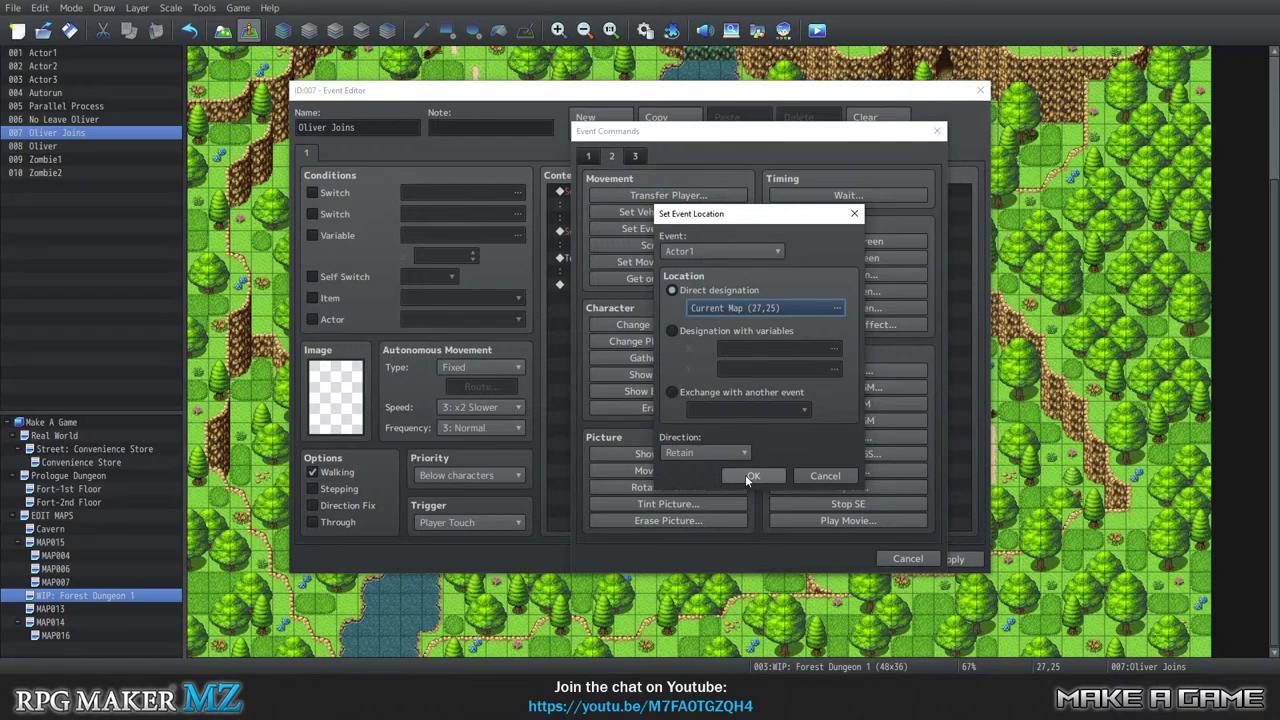
{"action": "key", "text": "Tab"}
{"action": "key", "text": "Tab"}
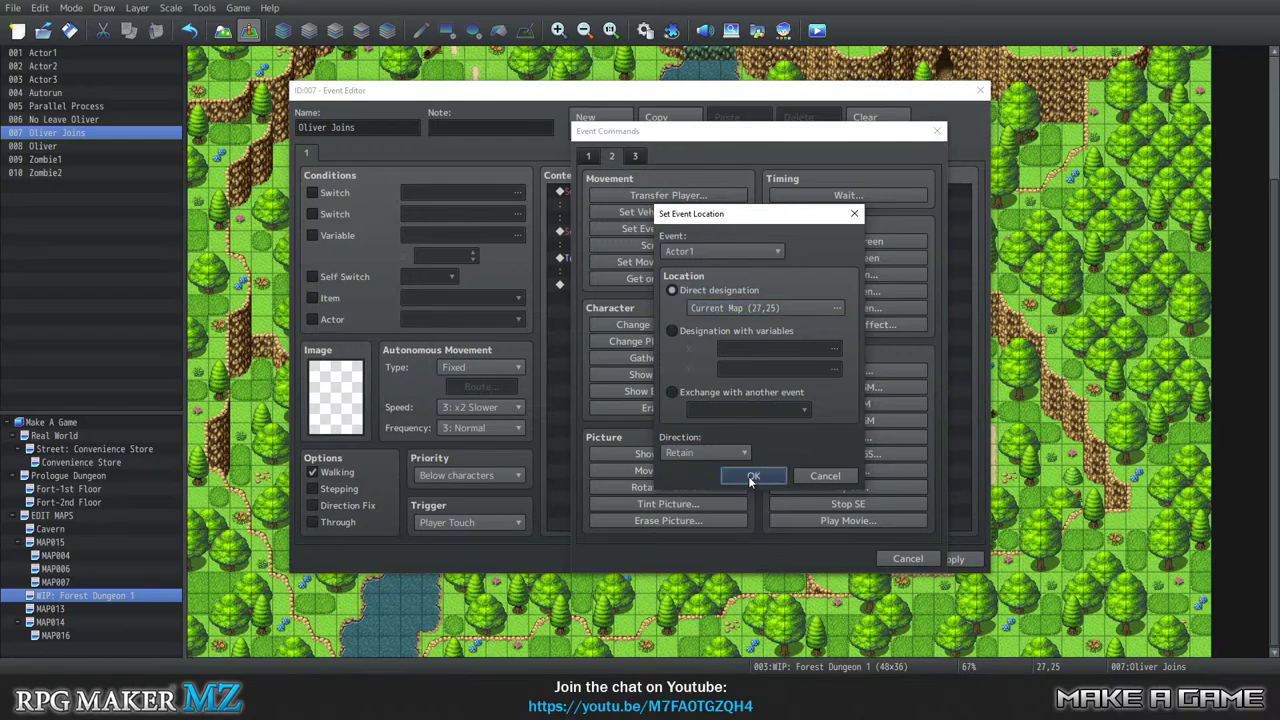
{"action": "left_click", "coordinate": [750, 476]}
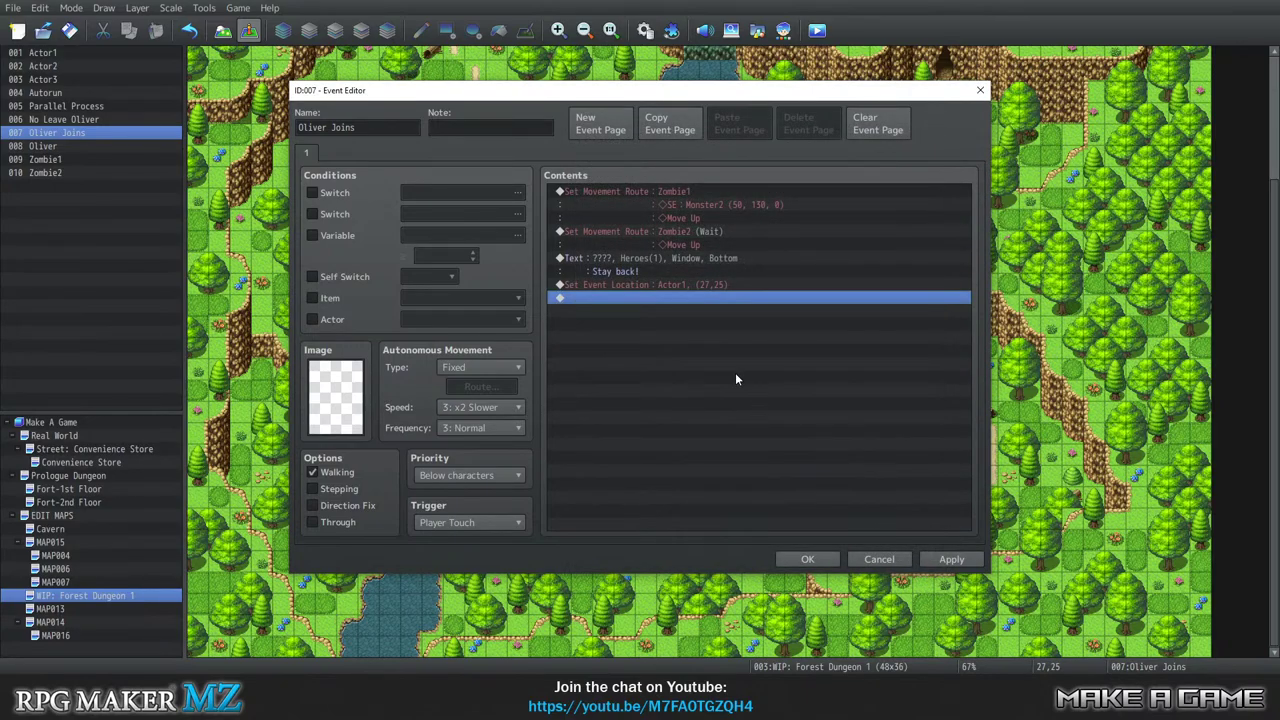
Start an Actor1 movement route after the Set Event Location command with Through ON and two Move Right commands, and preview its path.
{"action": "left_click", "coordinate": [611, 284]}
{"action": "double_click", "coordinate": [618, 300]}
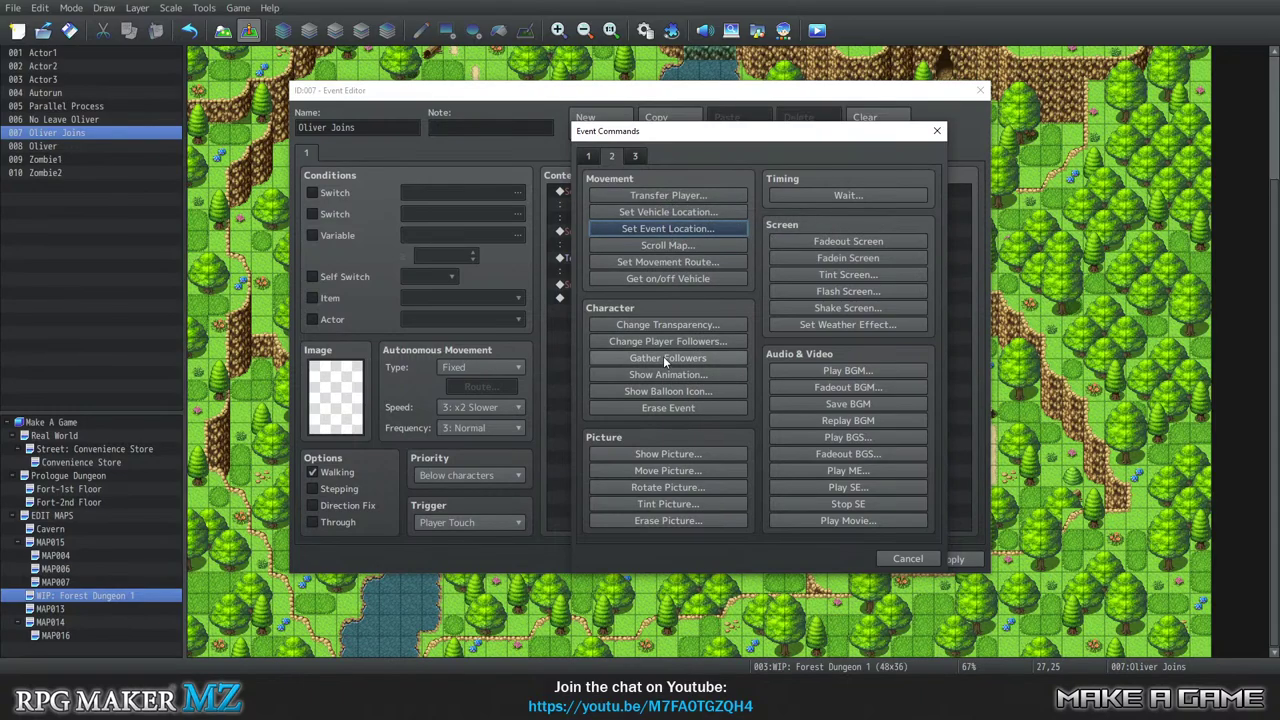
{"action": "left_click", "coordinate": [658, 263]}
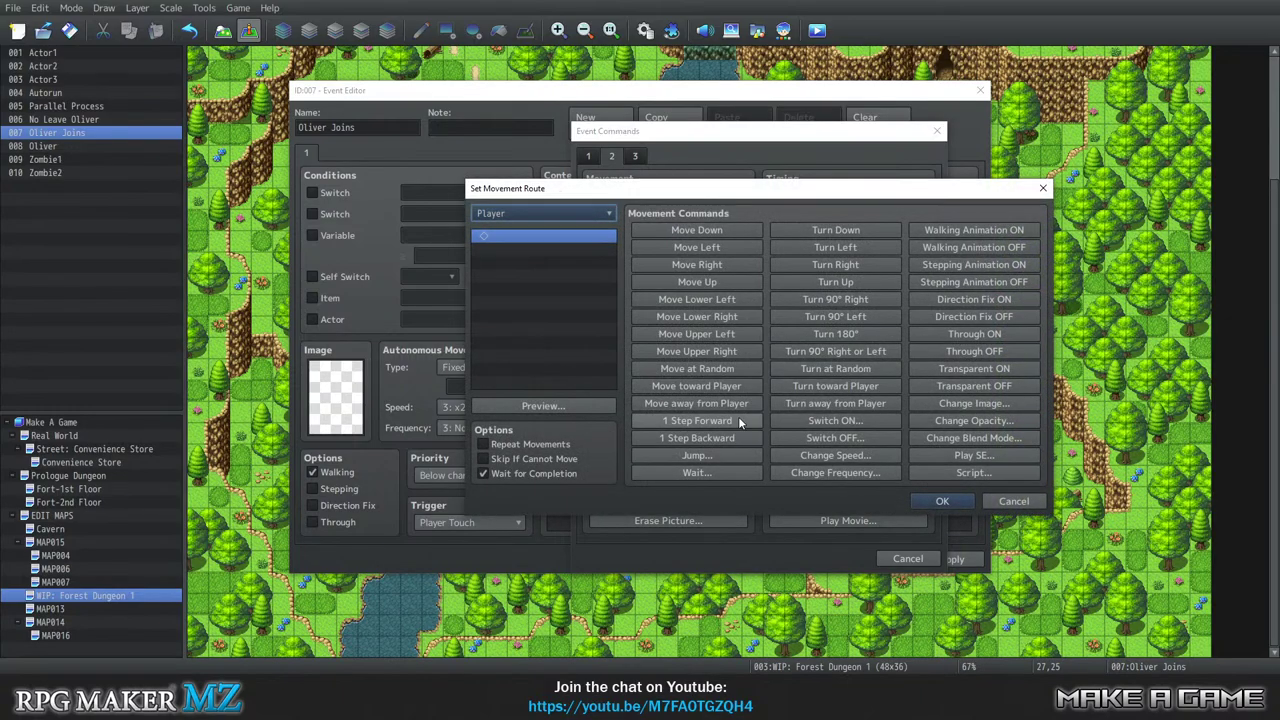
{"action": "left_click", "coordinate": [563, 213]}
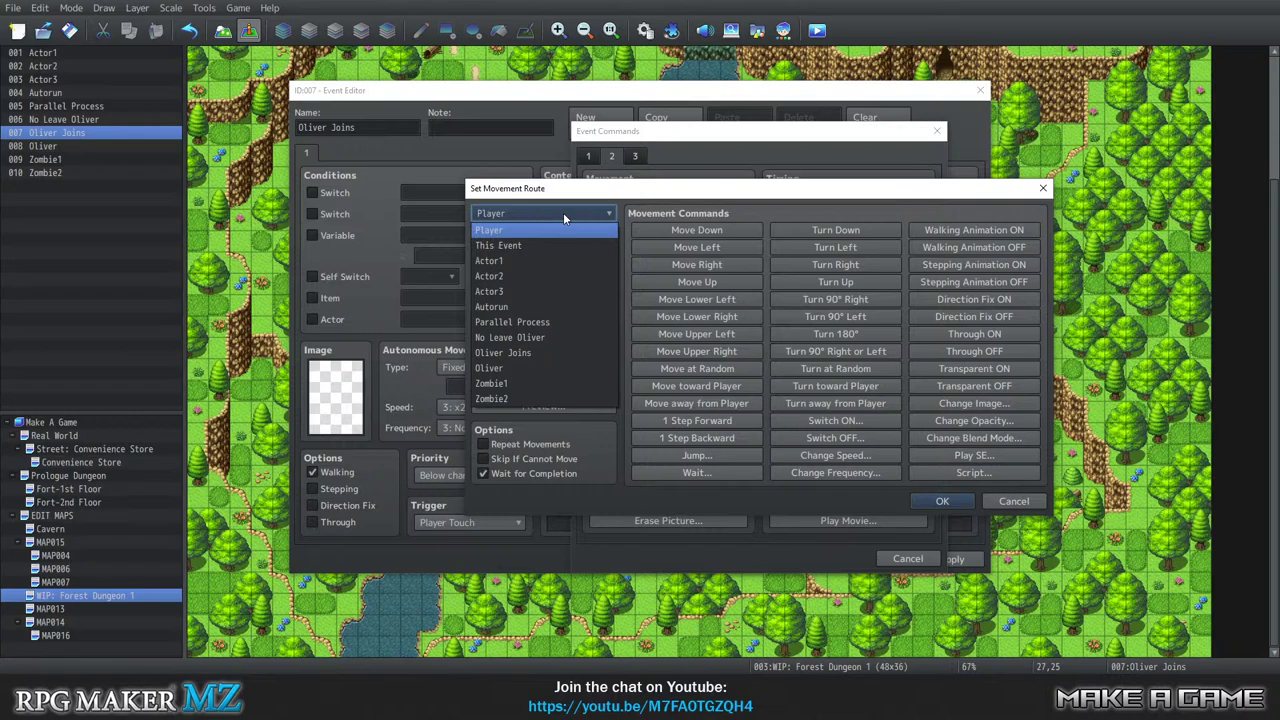
{"action": "left_click", "coordinate": [541, 261]}
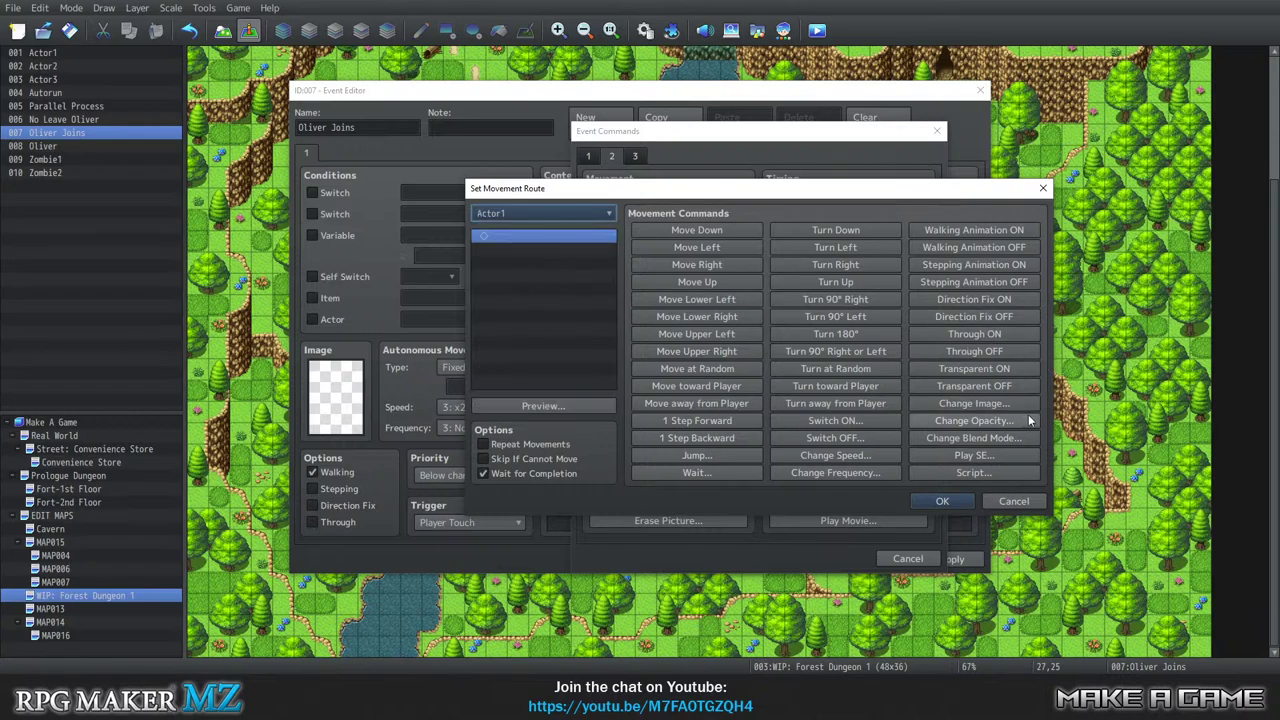
{"action": "left_click", "coordinate": [968, 336]}
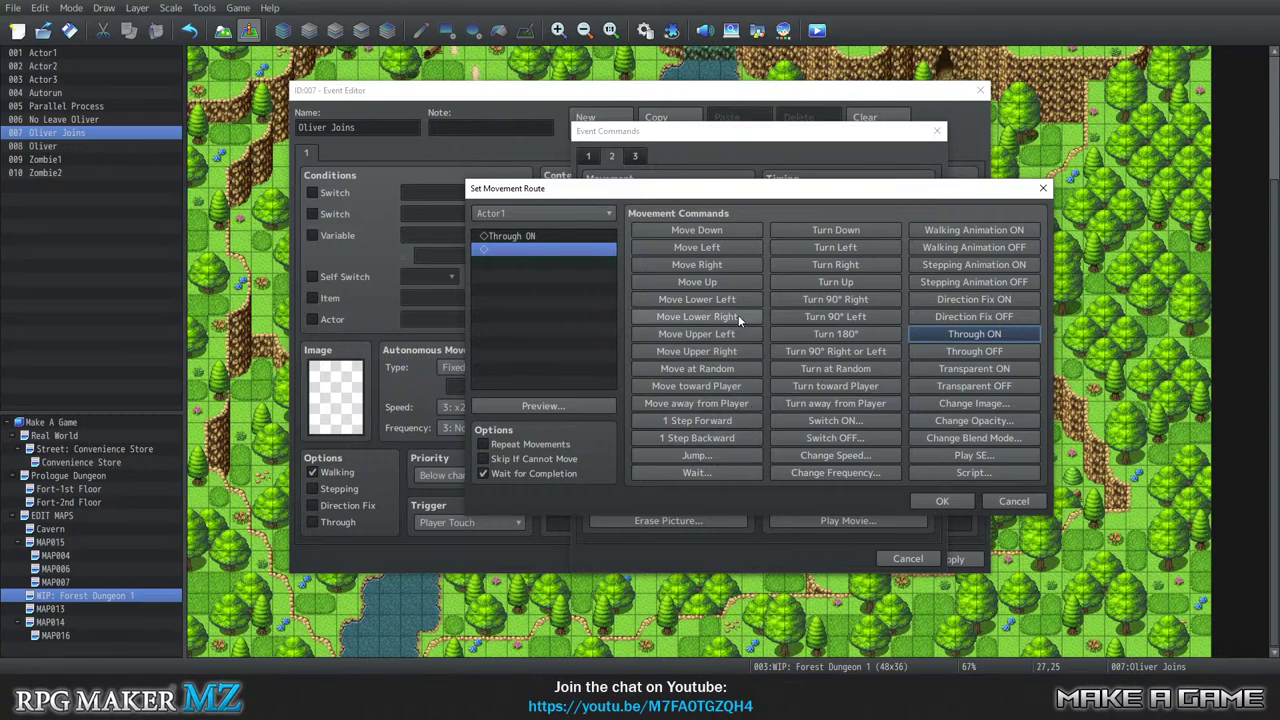
{"action": "left_click", "coordinate": [708, 265]}
{"action": "left_click", "coordinate": [708, 265]}
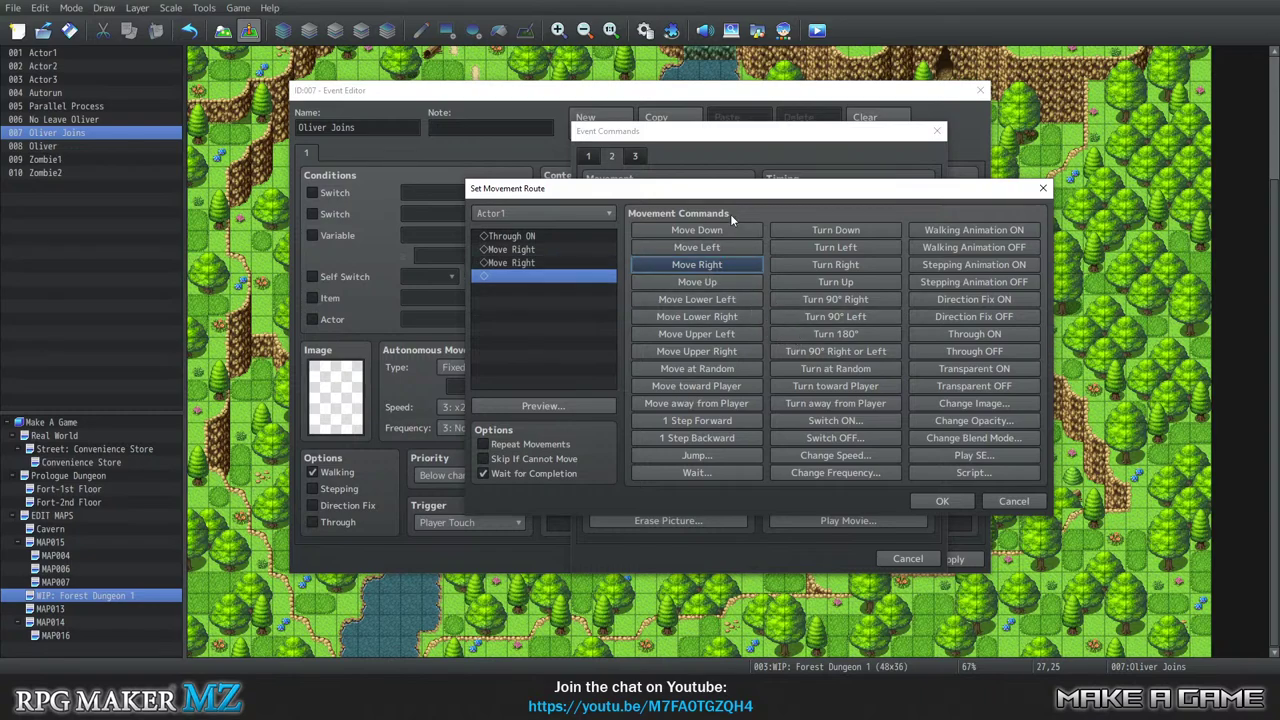
{"action": "left_click", "coordinate": [552, 407]}
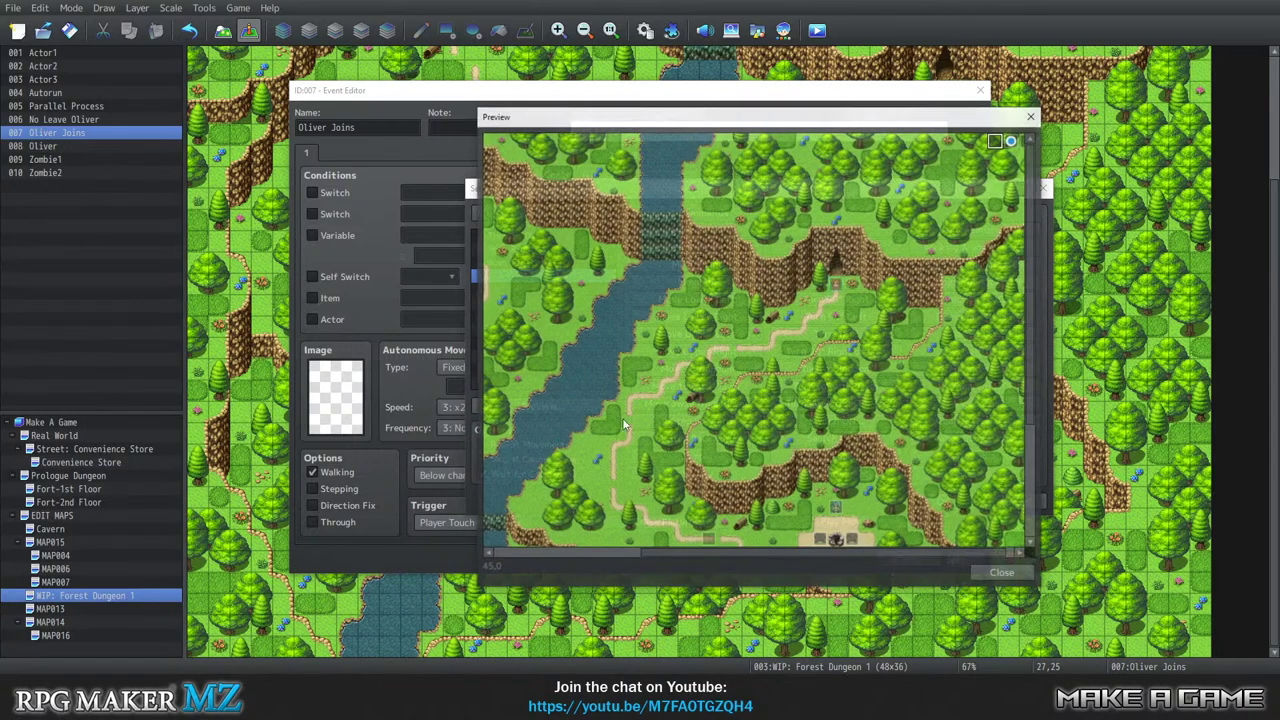
{"action": "scroll", "coordinate": [810, 510], "scroll_direction": "down", "scroll_amount": 3}
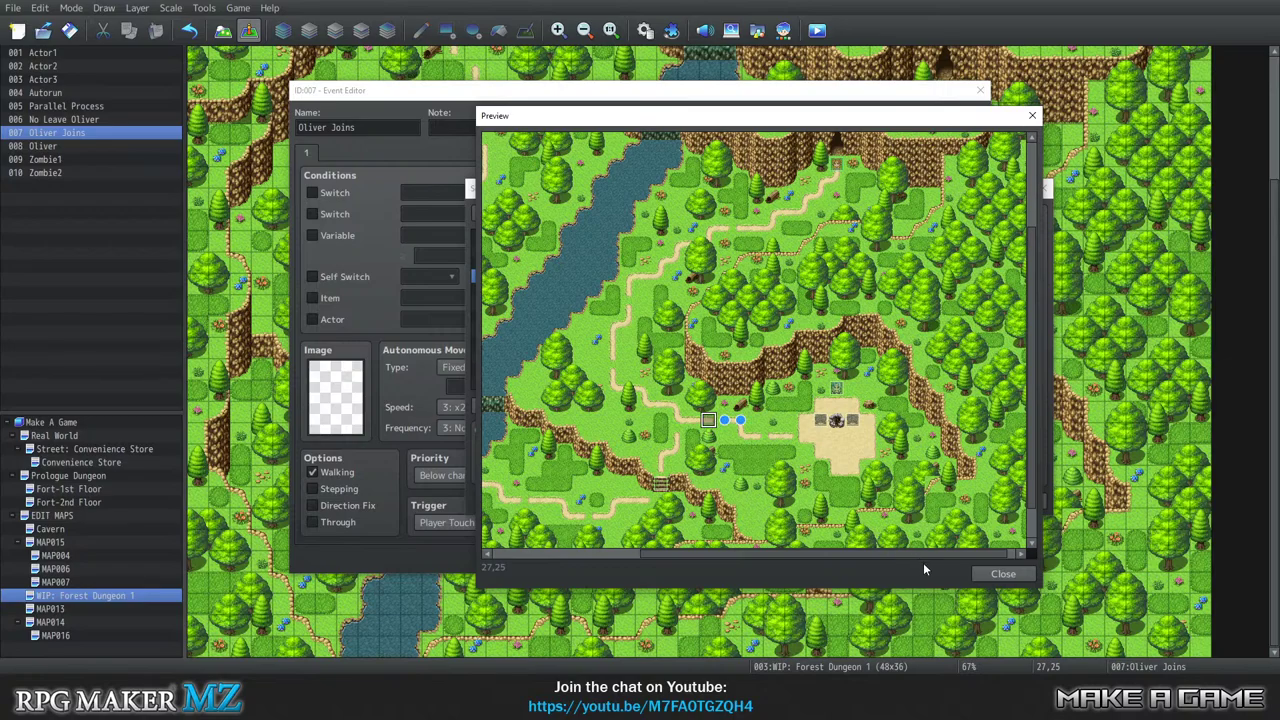
{"action": "left_click", "coordinate": [1003, 573]}
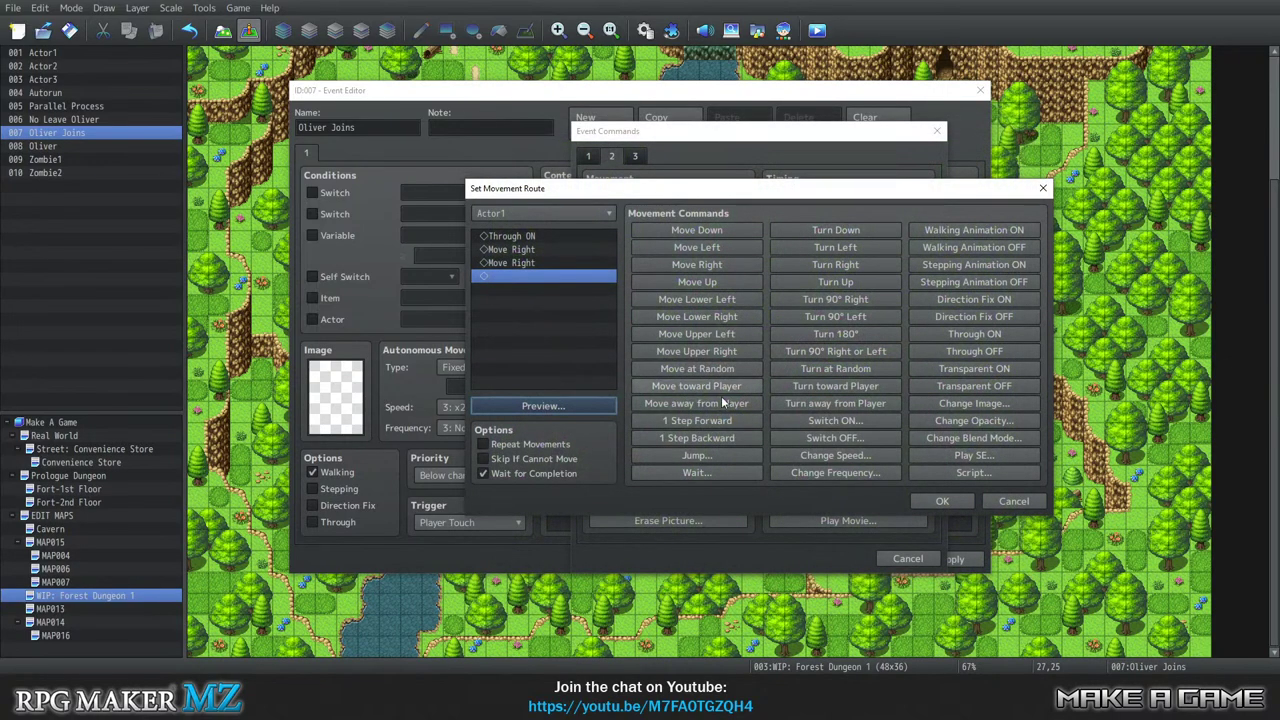
Insert a Change Image command with the fox from the Nature sheet before the first Move Right, and save Actor1's route.
{"action": "left_click", "coordinate": [558, 249]}
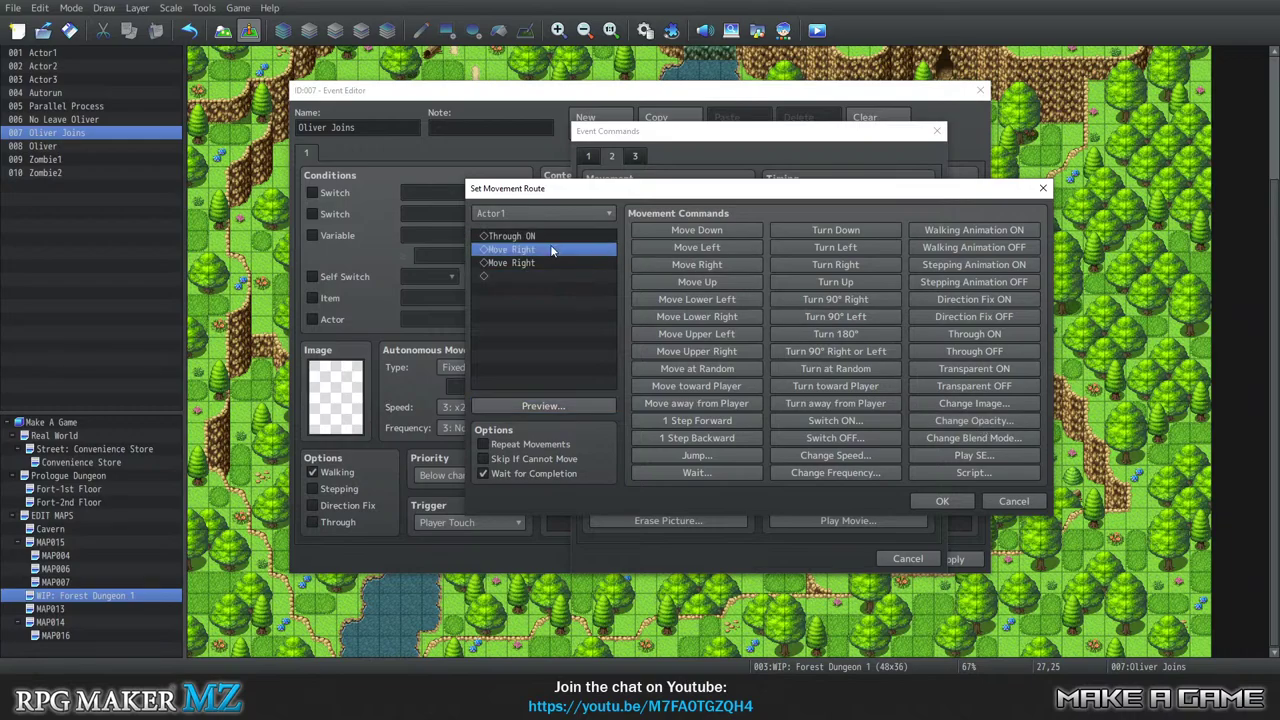
{"action": "left_click", "coordinate": [948, 404]}
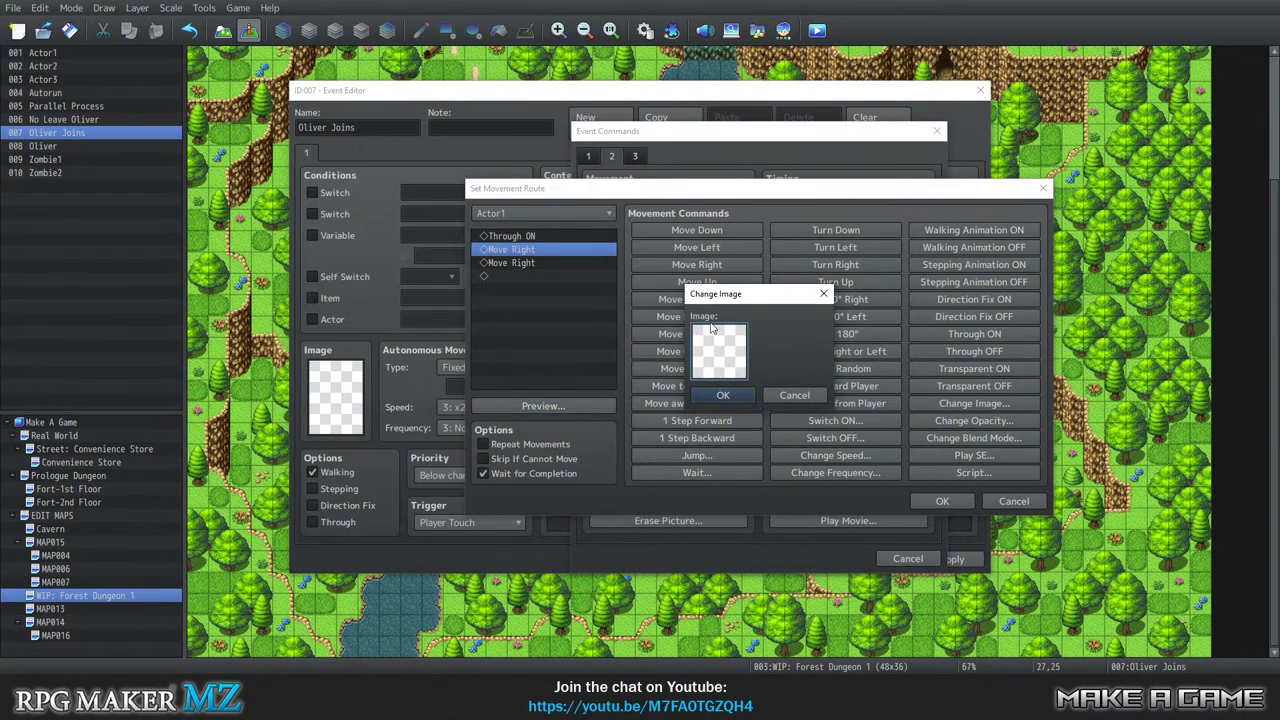
{"action": "double_click", "coordinate": [712, 328]}
{"action": "scroll", "coordinate": [577, 290], "scroll_direction": "down", "scroll_amount": 3}
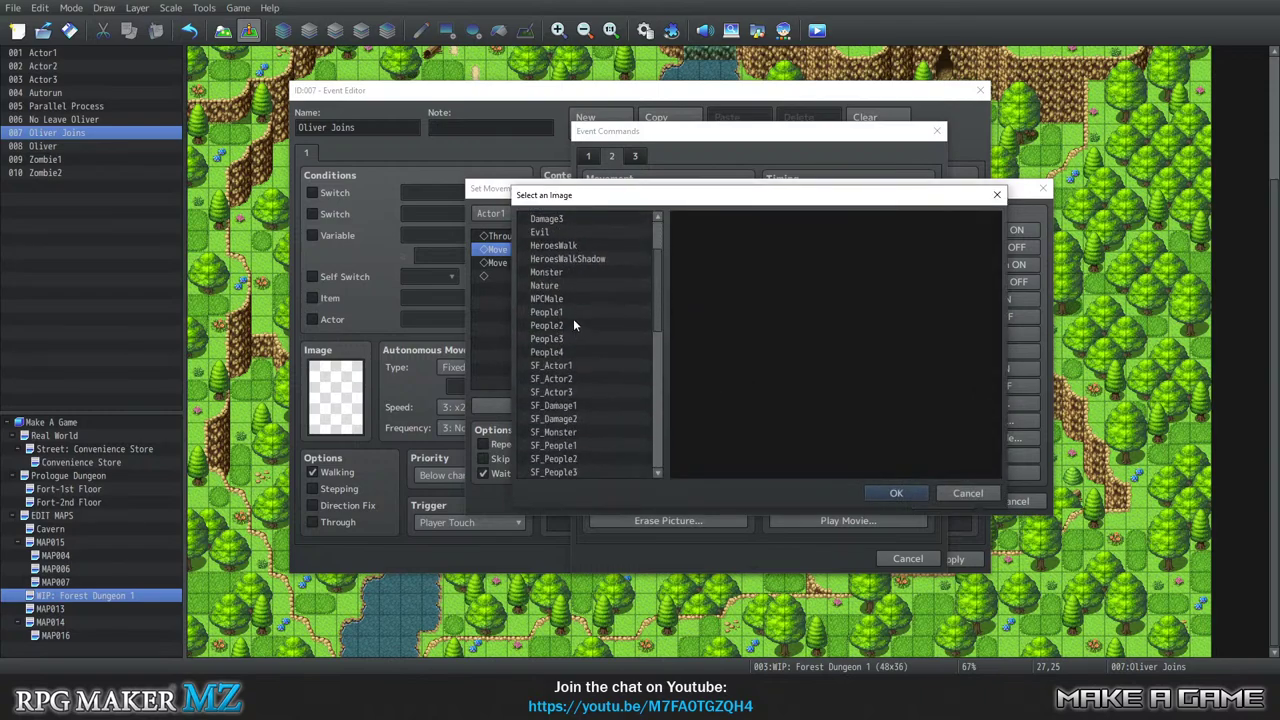
{"action": "left_click", "coordinate": [548, 286]}
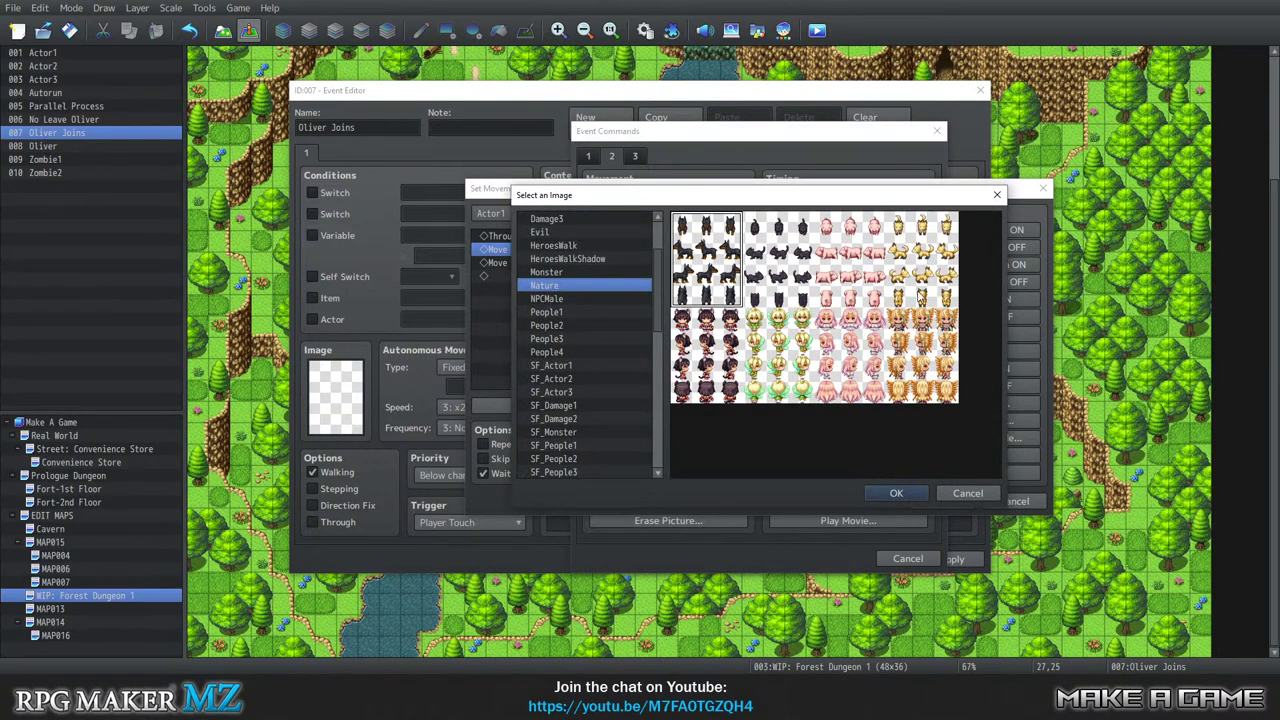
{"action": "left_click", "coordinate": [920, 282]}
{"action": "left_click", "coordinate": [896, 494]}
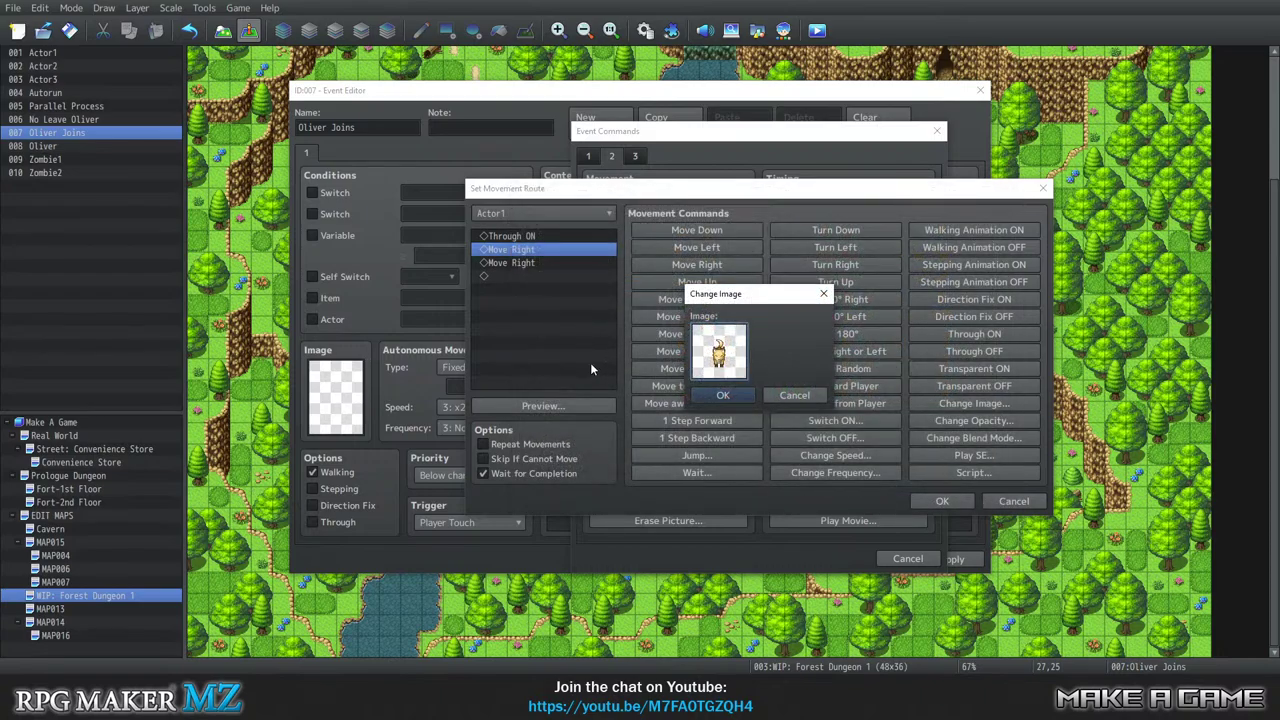
{"action": "left_click", "coordinate": [740, 392]}
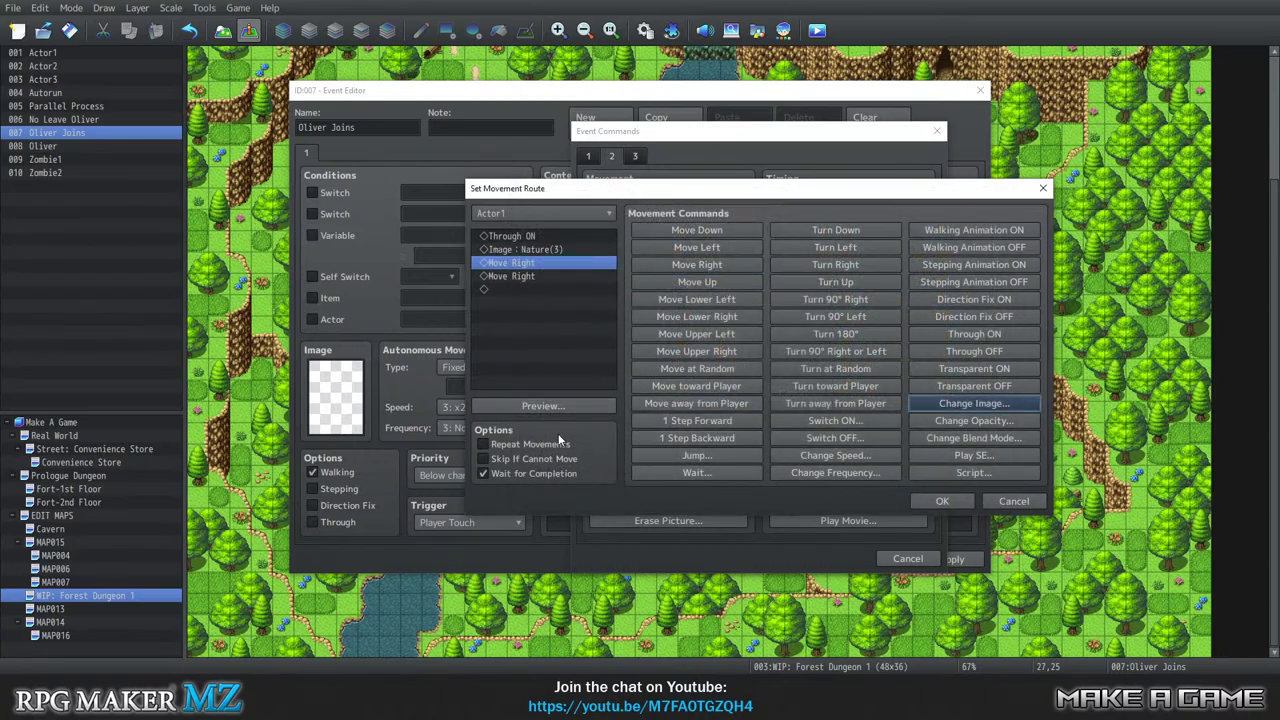
{"action": "left_click", "coordinate": [945, 501]}
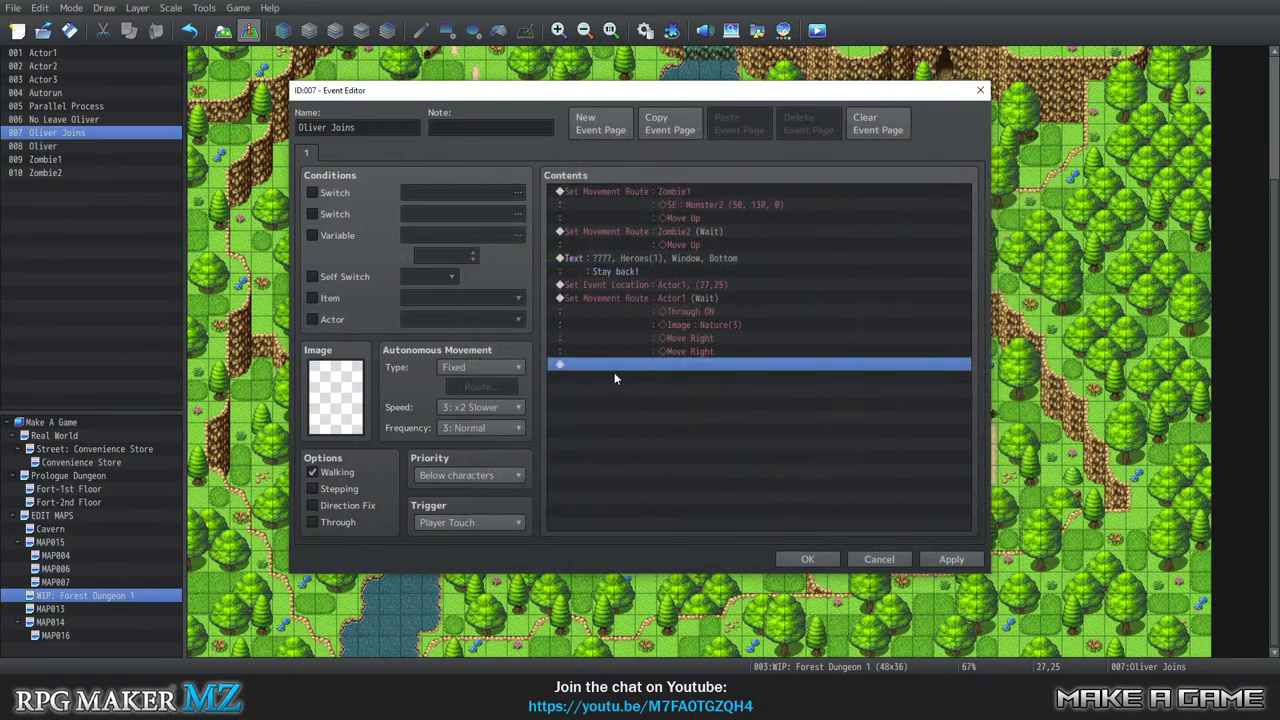
Start a Show Text command after Actor1's route with the fox face from the Nature set.
{"action": "double_click", "coordinate": [614, 372]}
{"action": "left_click", "coordinate": [590, 158]}
{"action": "left_click", "coordinate": [631, 195]}
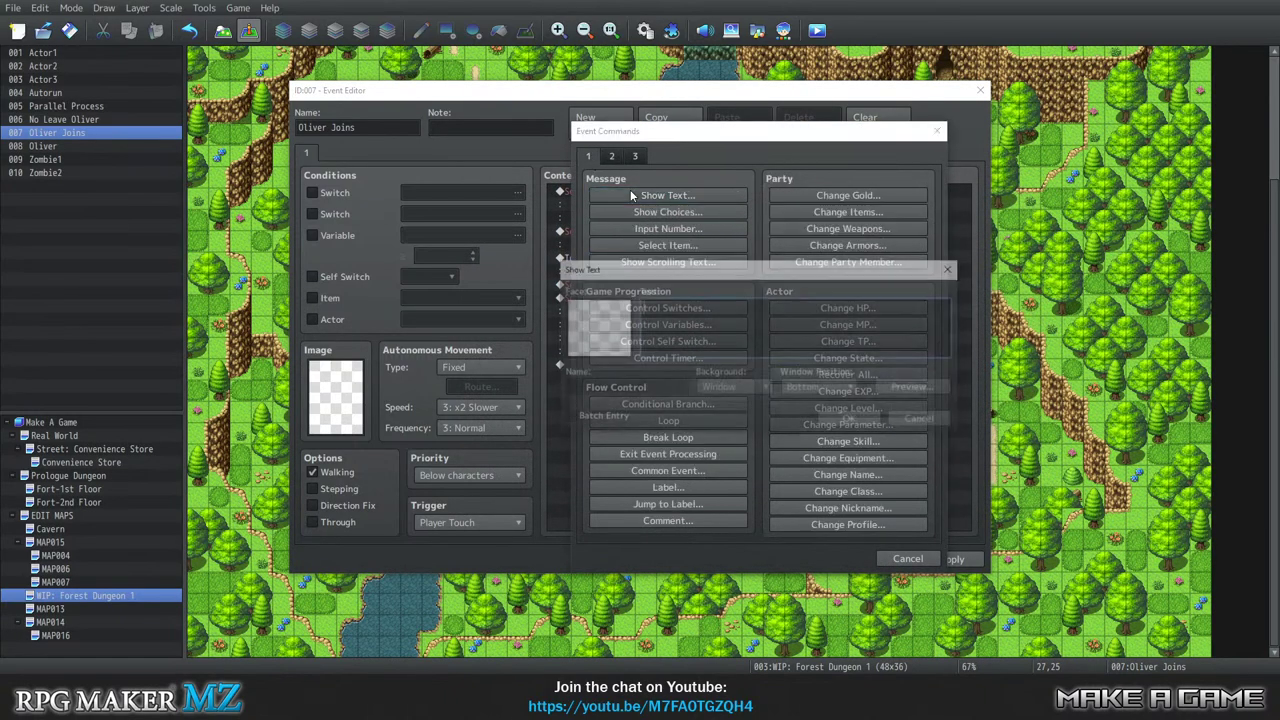
{"action": "double_click", "coordinate": [591, 319]}
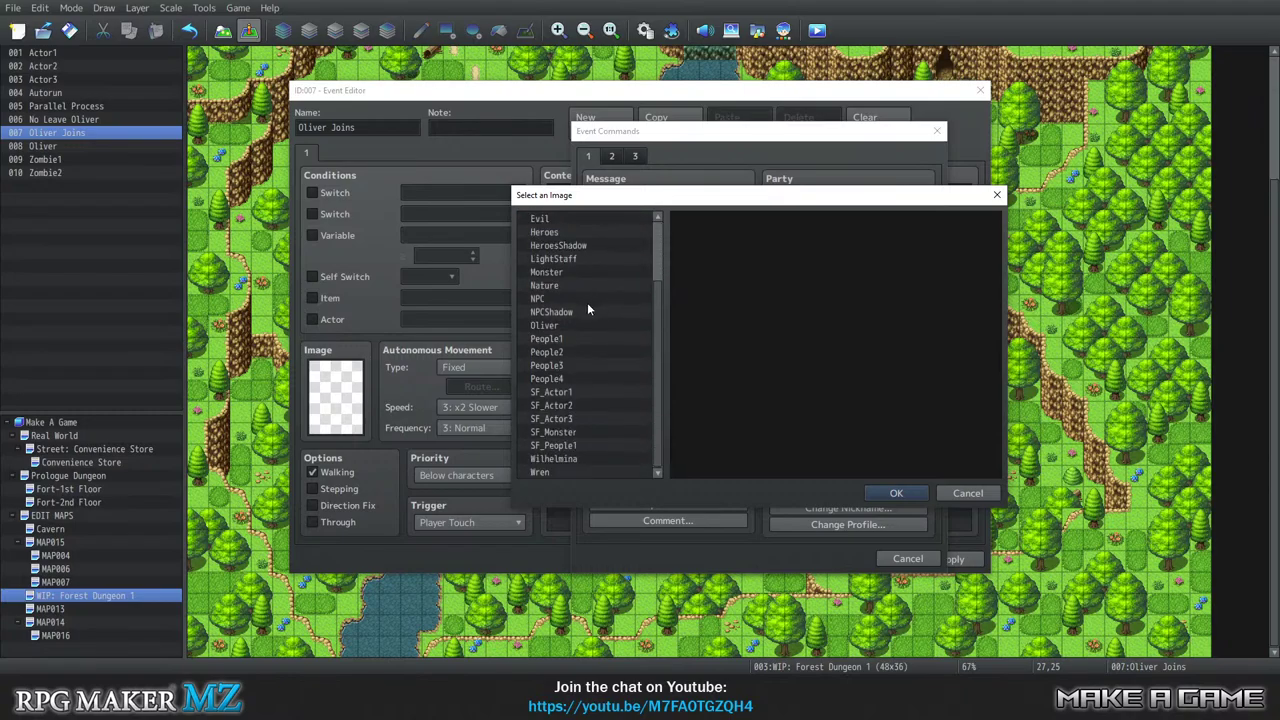
{"action": "scroll", "coordinate": [568, 345], "scroll_direction": "up", "scroll_amount": 2}
{"action": "left_click", "coordinate": [560, 352]}
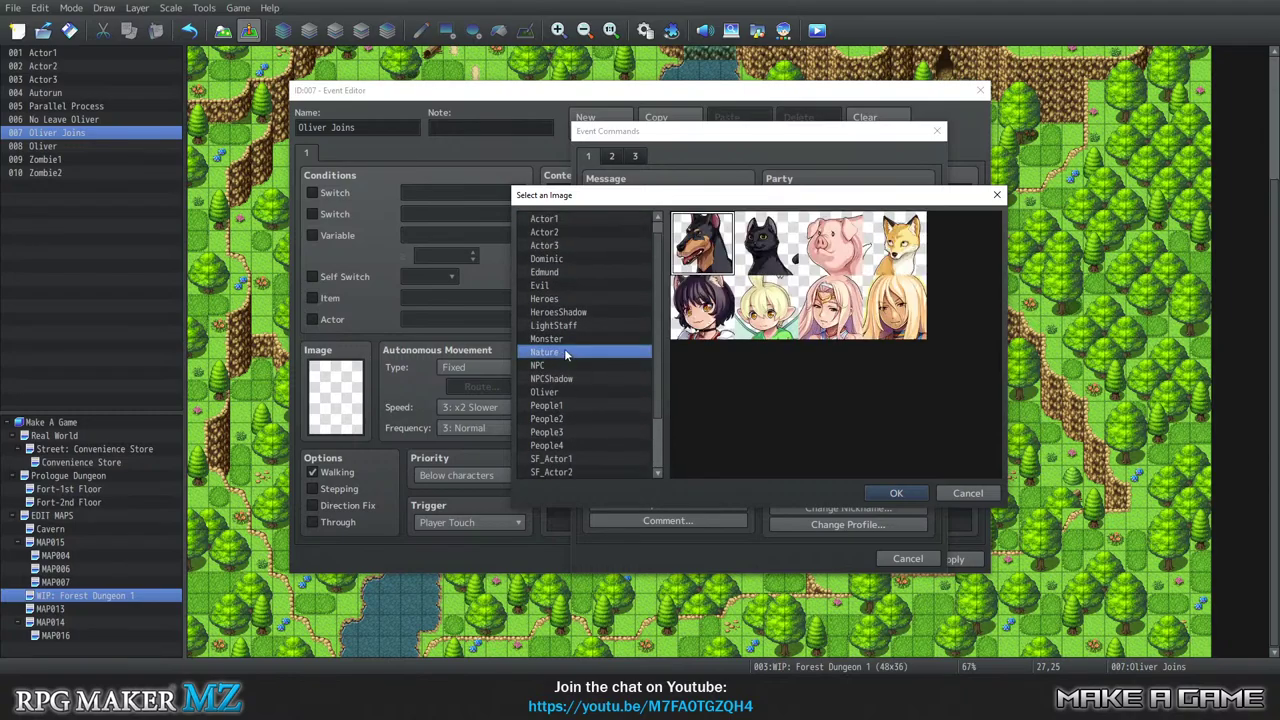
{"action": "left_click", "coordinate": [893, 245]}
{"action": "left_click", "coordinate": [900, 493]}
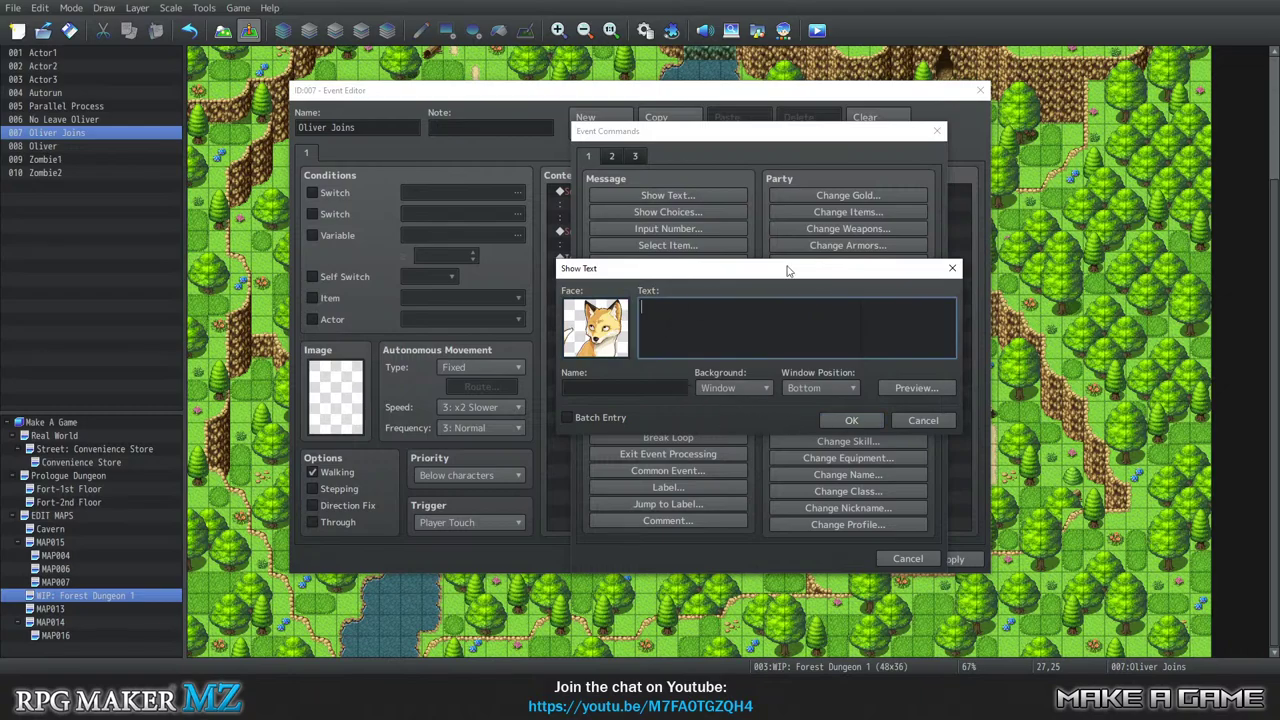
Set the speaker name to Guy, enter "You idiot, use your sword!" as the message text, and add the message.
{"action": "left_click", "coordinate": [655, 382]}
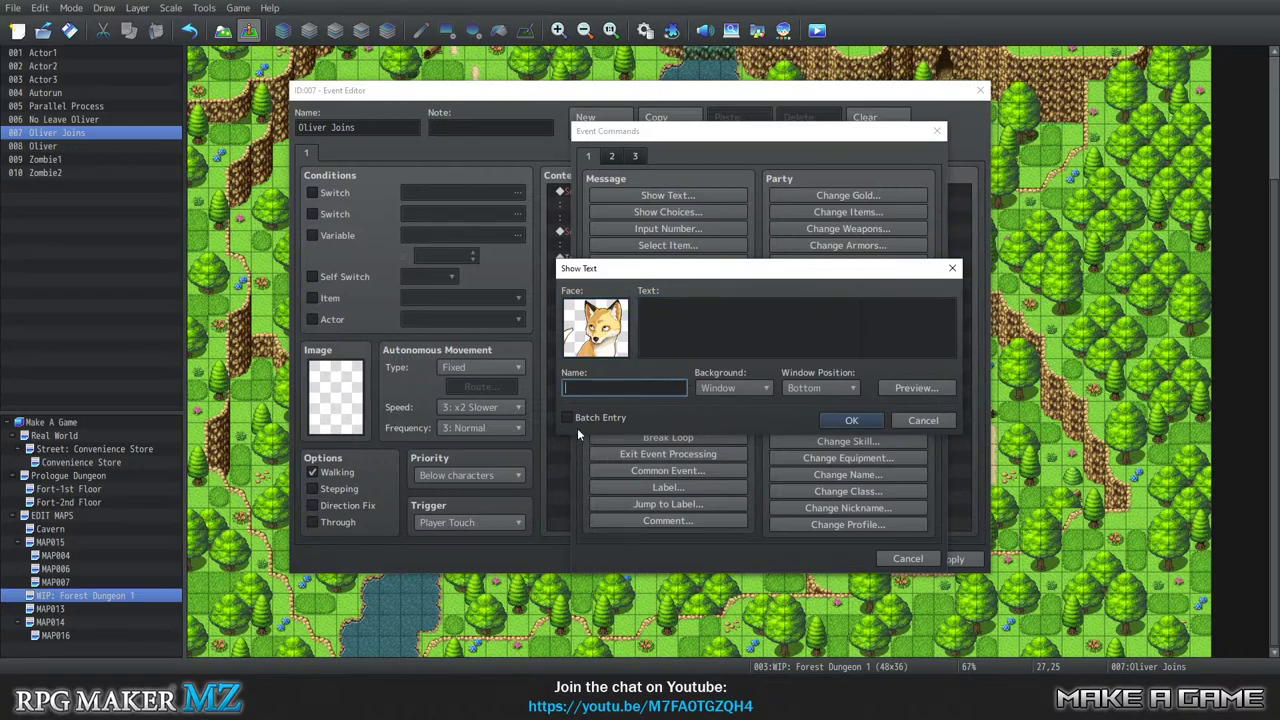
{"action": "type", "text": "Guy"}
{"action": "key", "text": "shift+Tab"}
{"action": "type", "text": "You "}
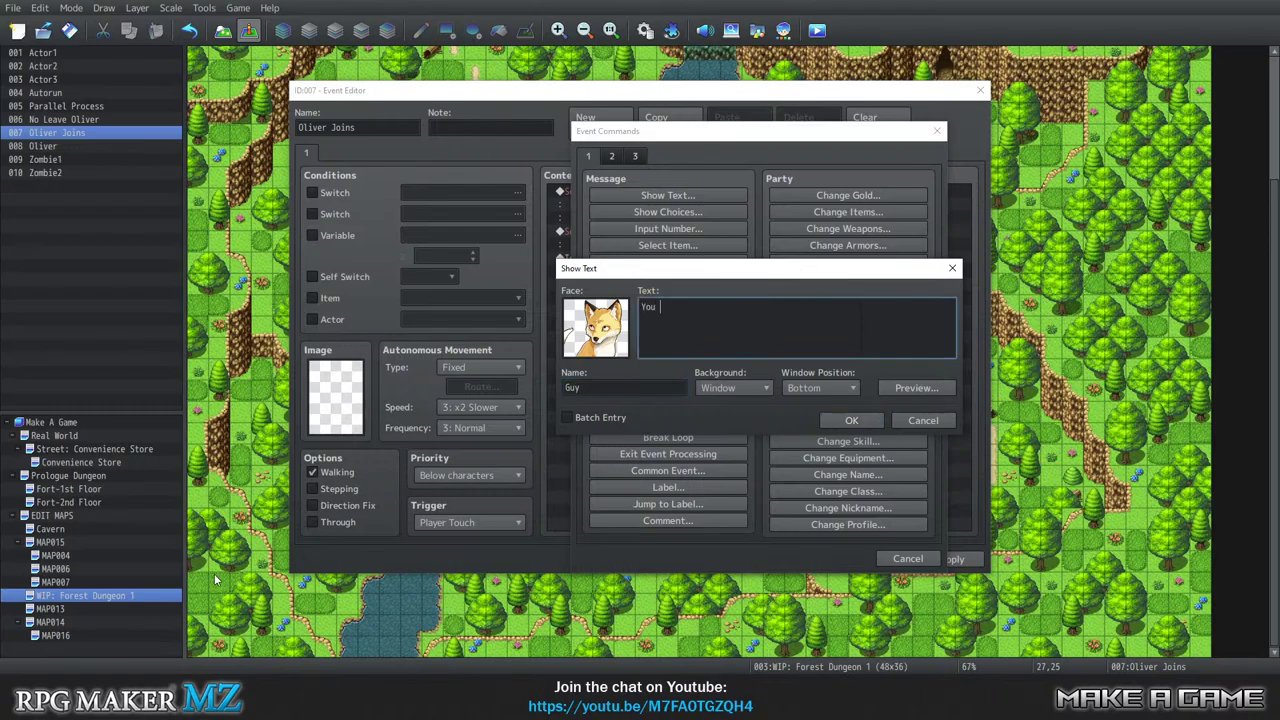
{"action": "type", "text": "idiot, use your sword!"}
{"action": "left_click", "coordinate": [845, 421]}
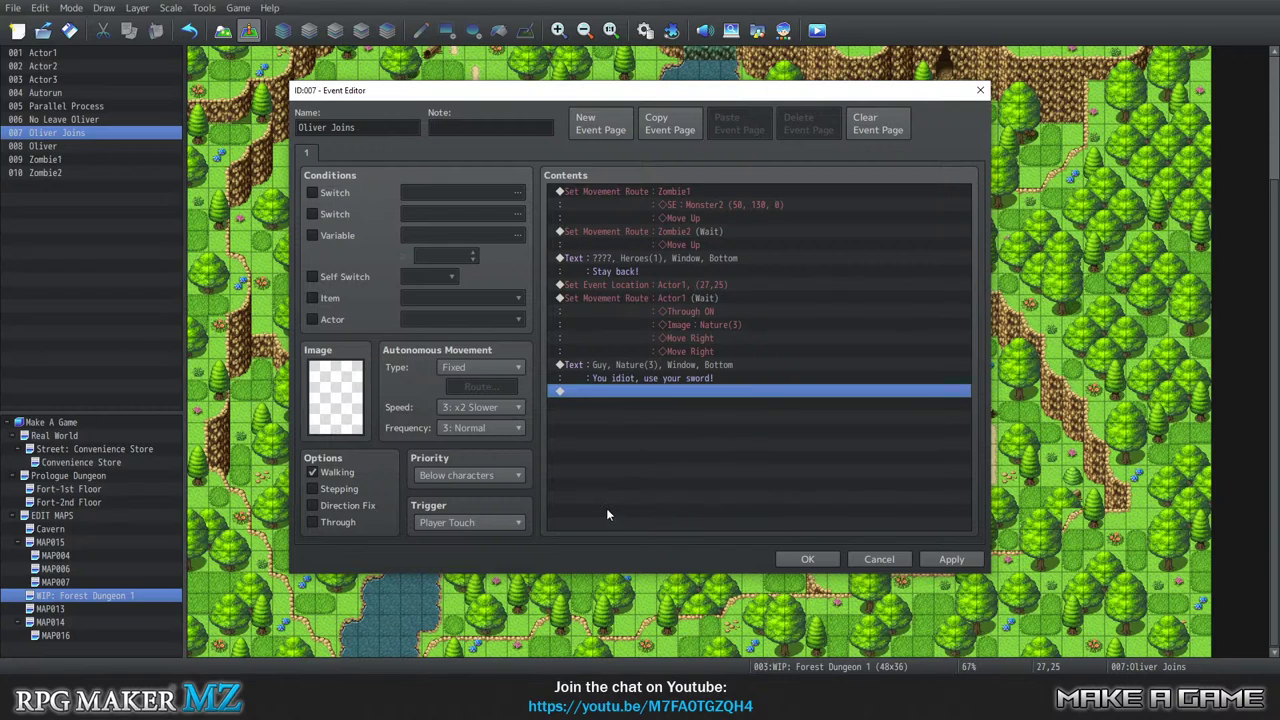
{"action": "double_click", "coordinate": [595, 396]}
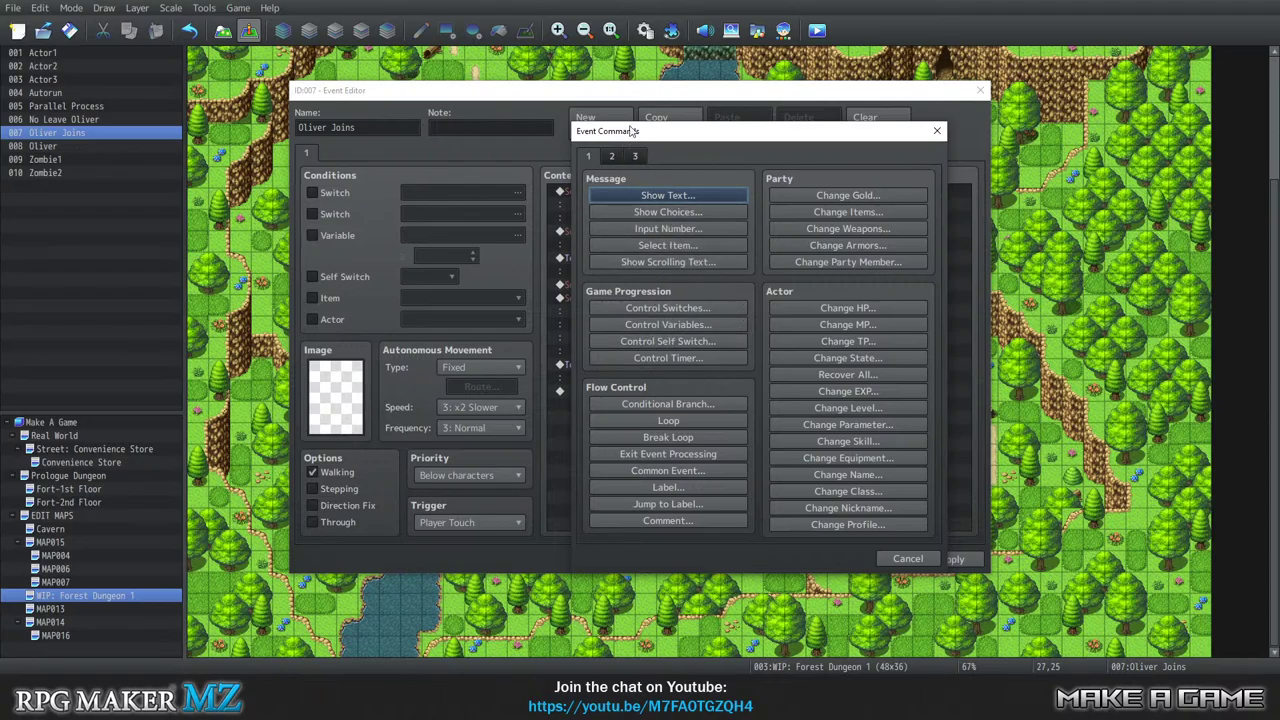
{"action": "left_click_drag", "start_coordinate": [633, 131], "coordinate": [508, 105]}
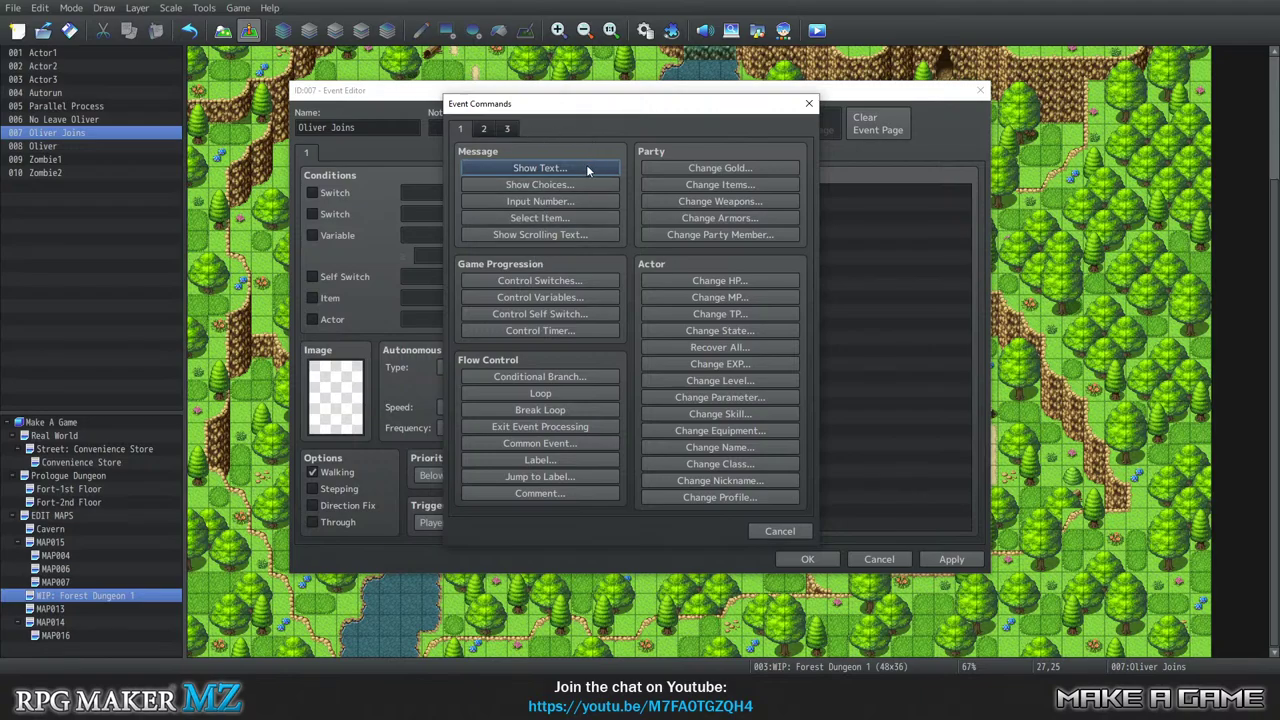
{"action": "left_click_drag", "start_coordinate": [559, 103], "coordinate": [416, 115]}
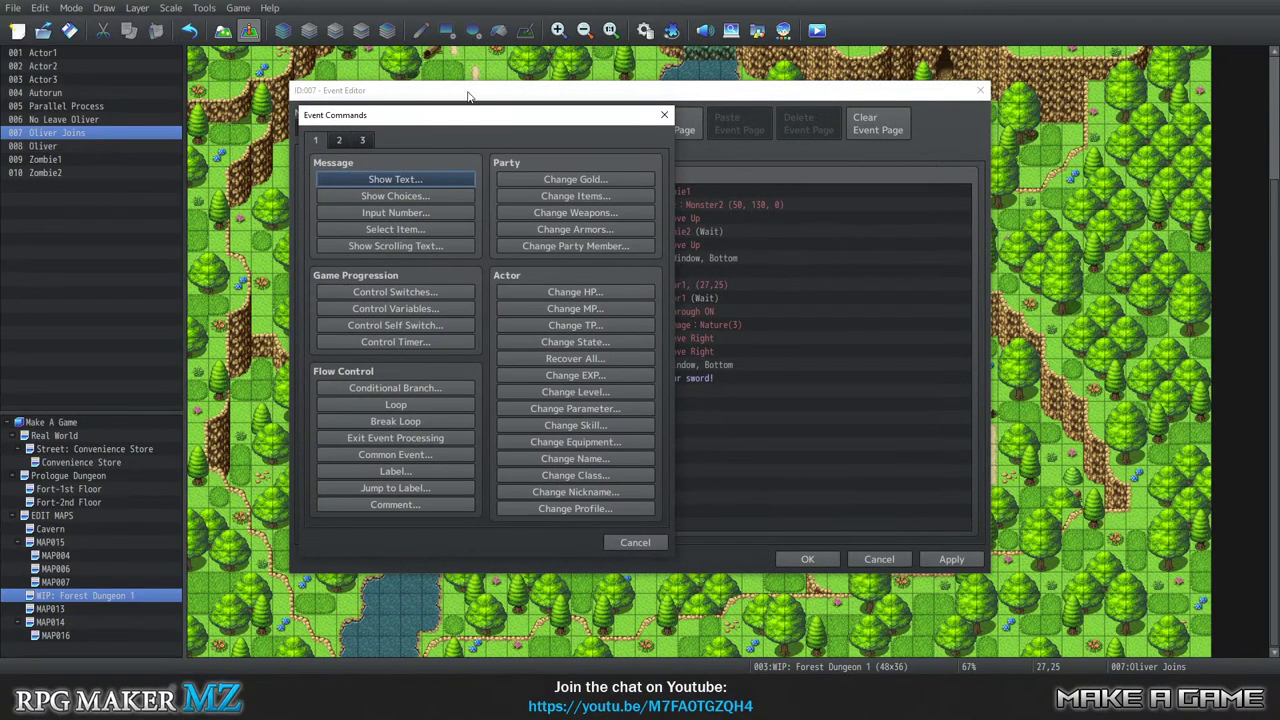
{"action": "left_click_drag", "start_coordinate": [297, 97], "coordinate": [369, 102]}
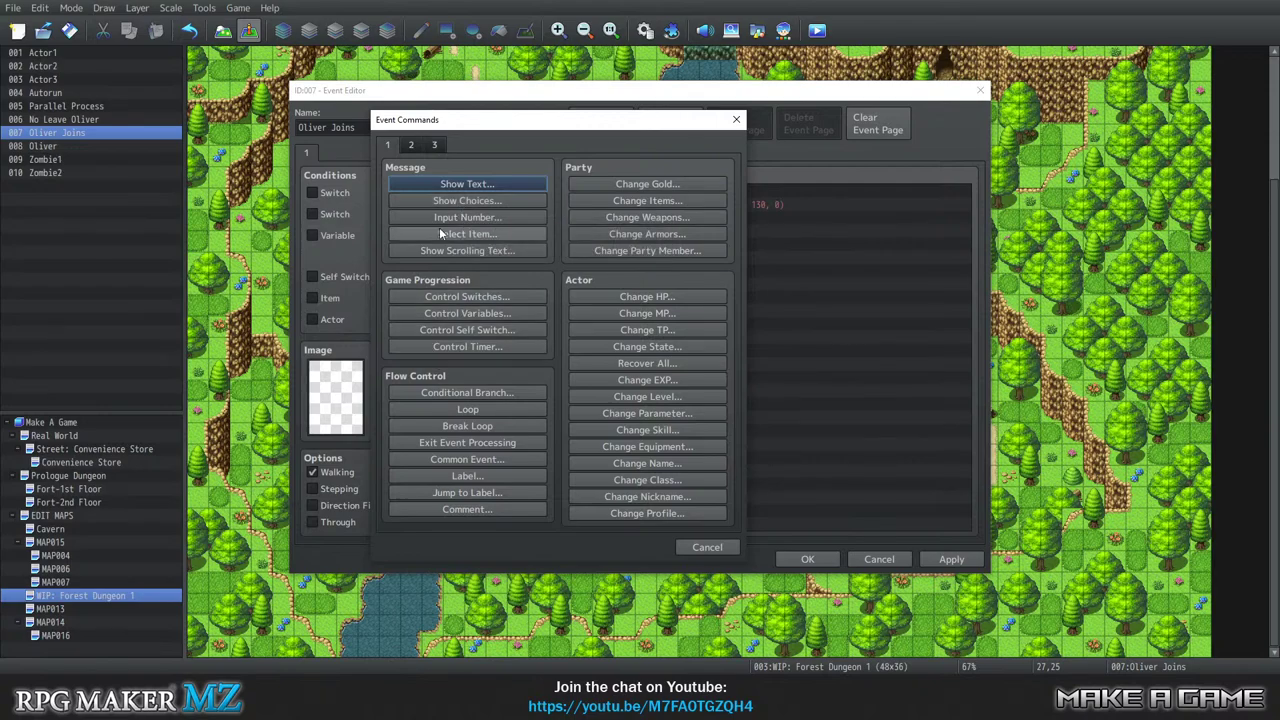
{"action": "left_click", "coordinate": [411, 145]}
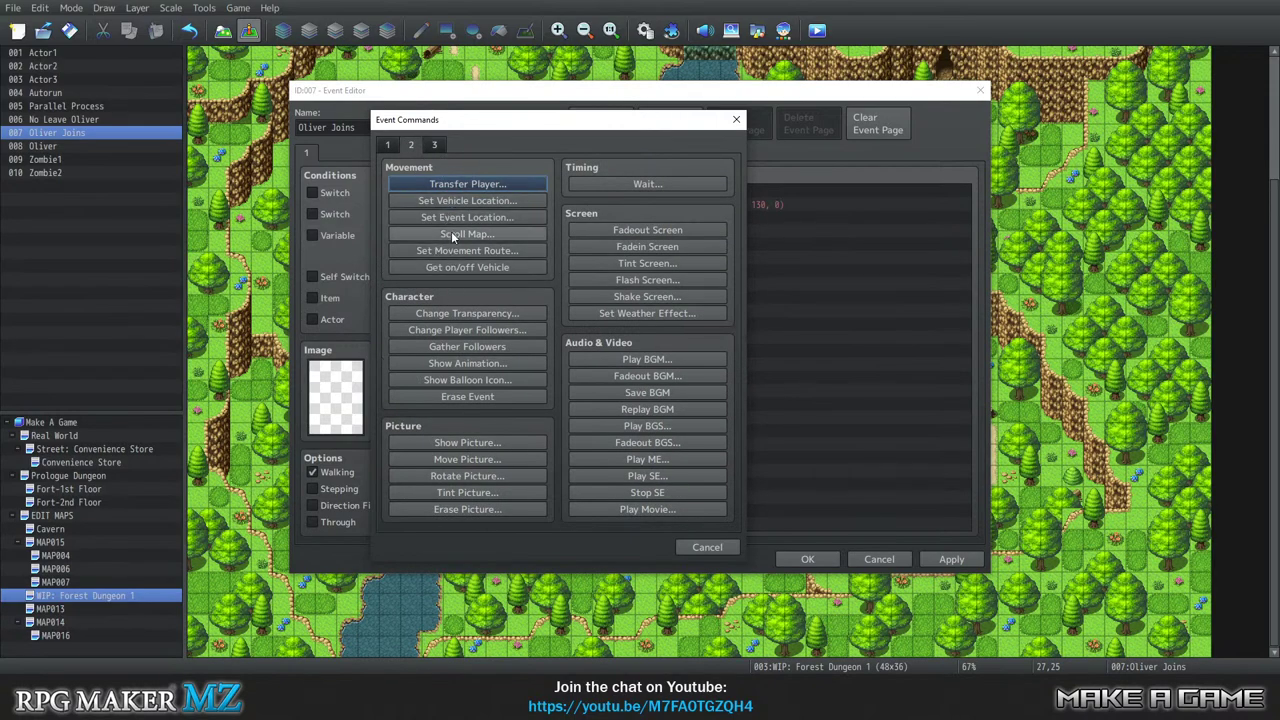
{"action": "left_click", "coordinate": [467, 267]}
{"action": "left_click", "coordinate": [620, 392]}
{"action": "key", "text": "Delete"}
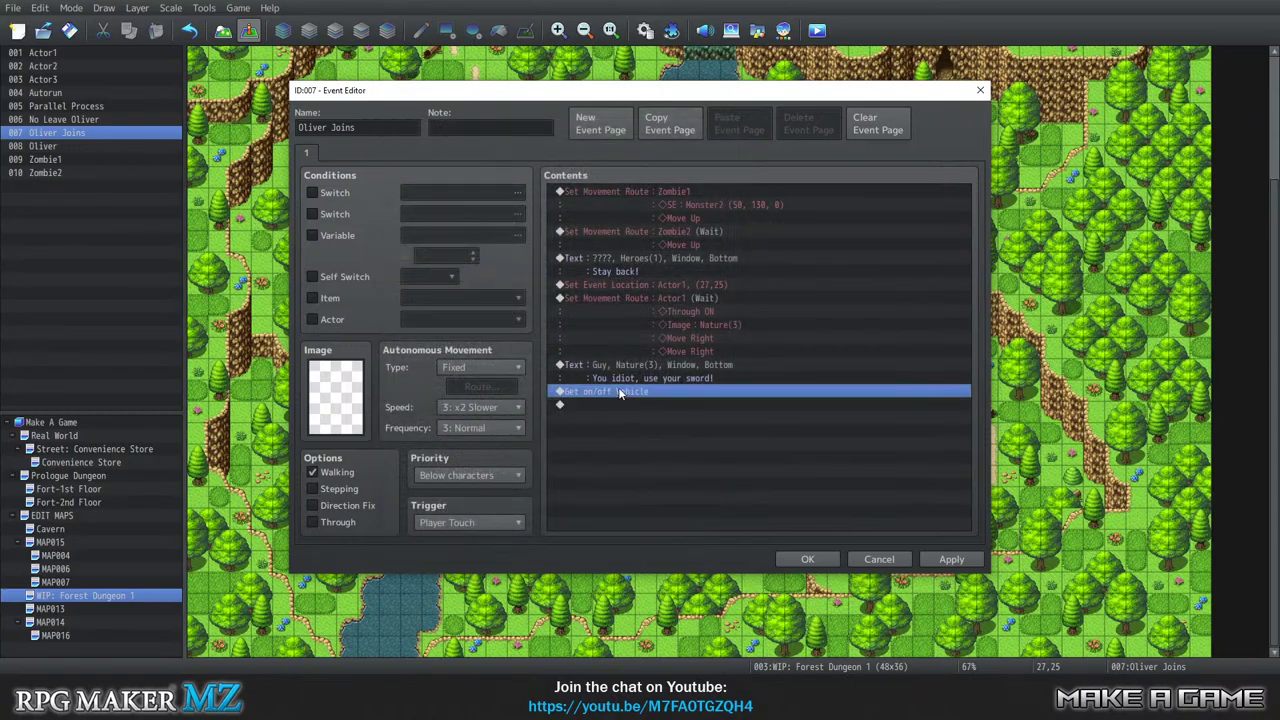
Start a Player movement route after Guy's message with Move Right and a Jump of +2, +0, and preview its path.
{"action": "double_click", "coordinate": [622, 396]}
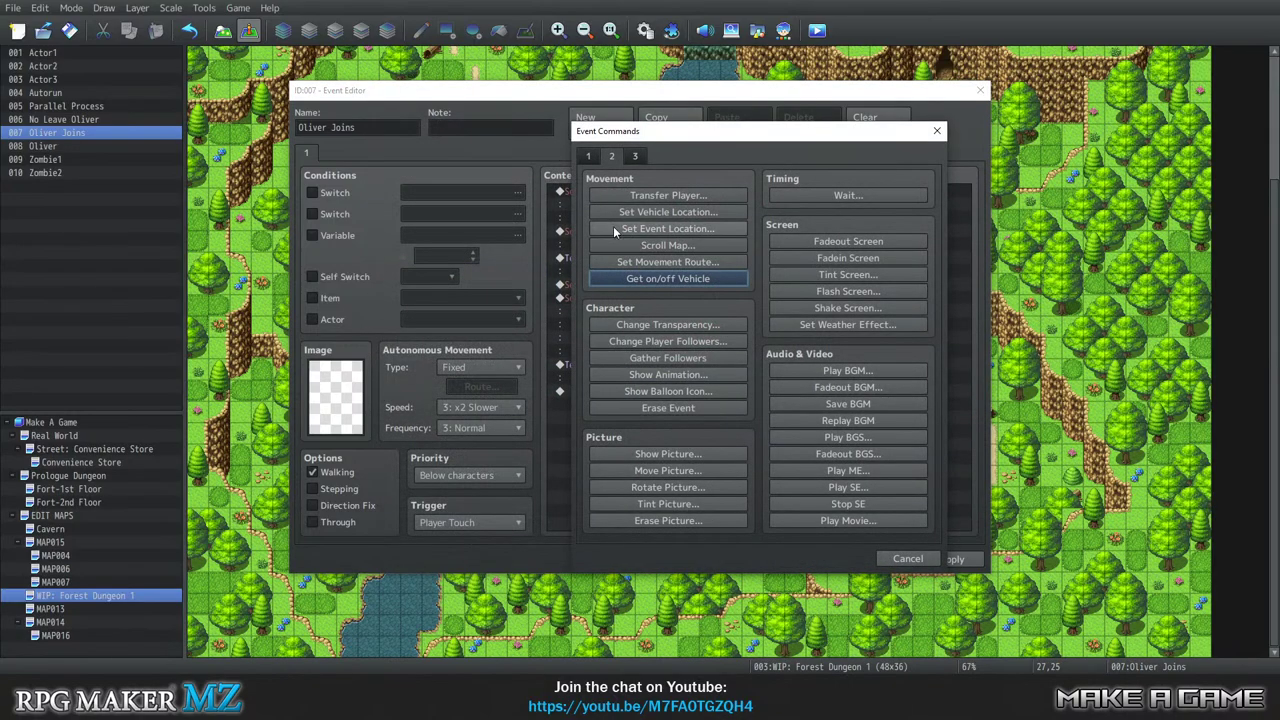
{"action": "left_click", "coordinate": [668, 262]}
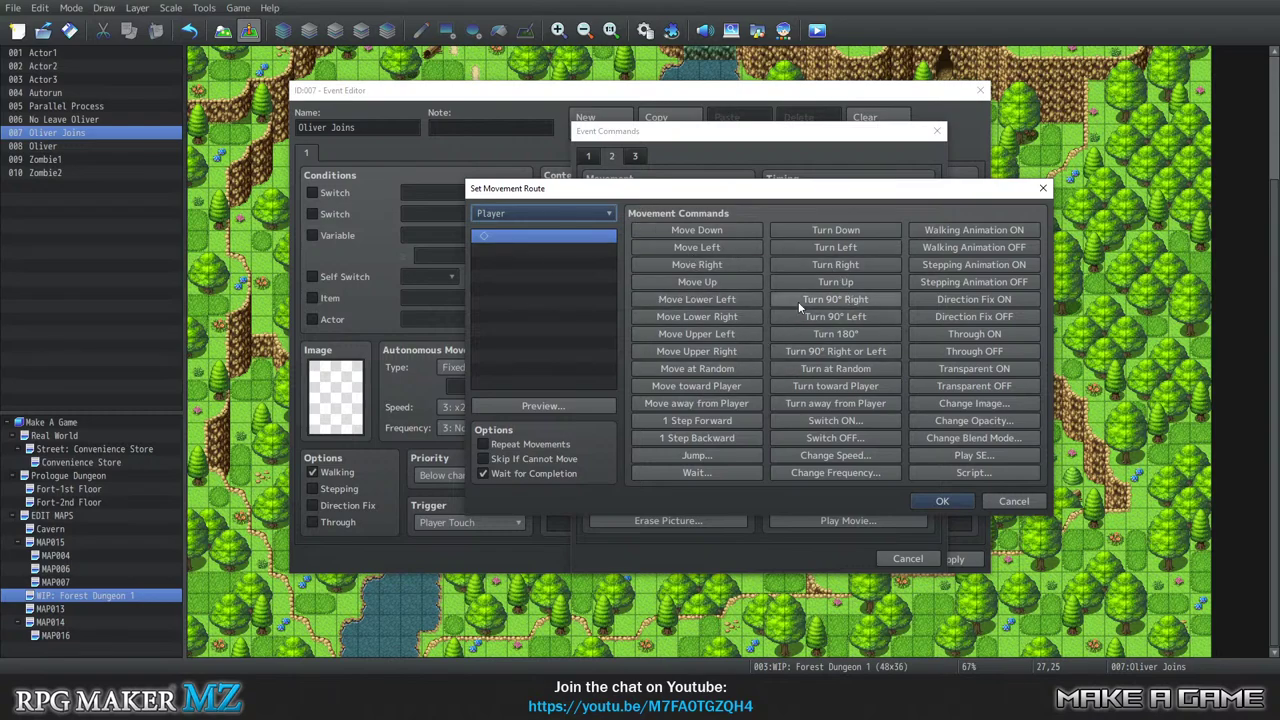
{"action": "left_click", "coordinate": [706, 264]}
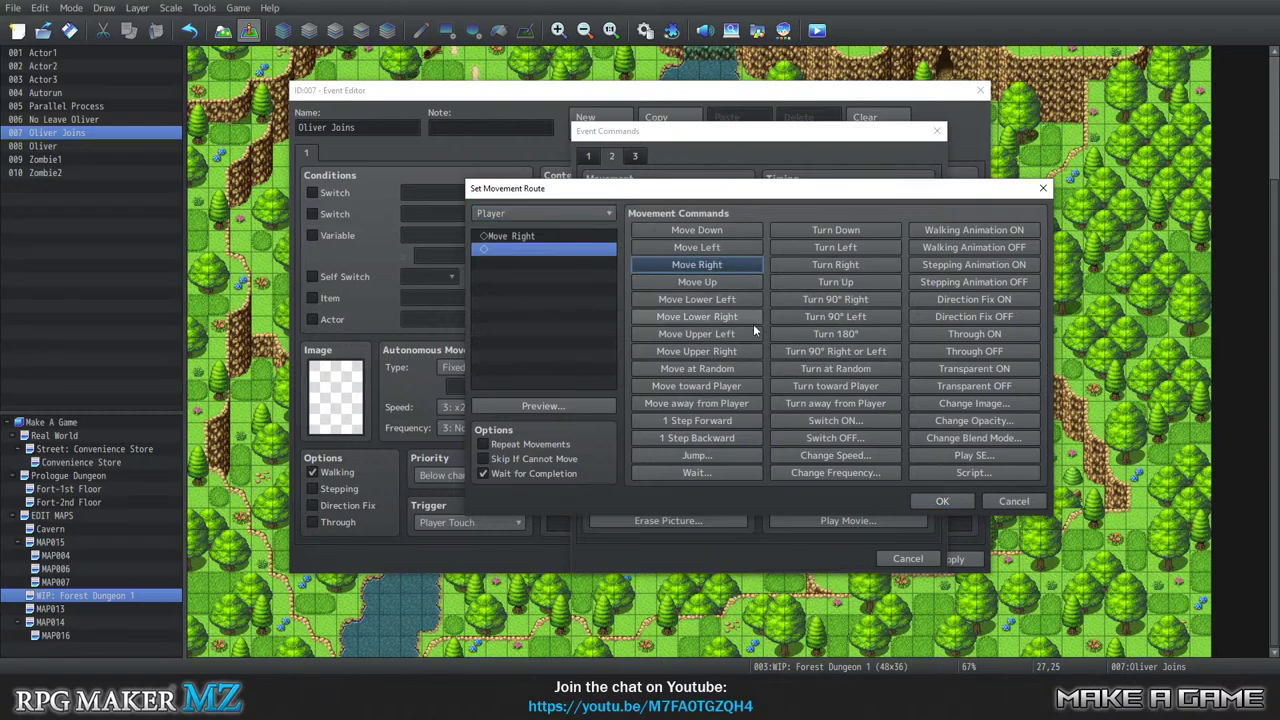
{"action": "left_click", "coordinate": [697, 455]}
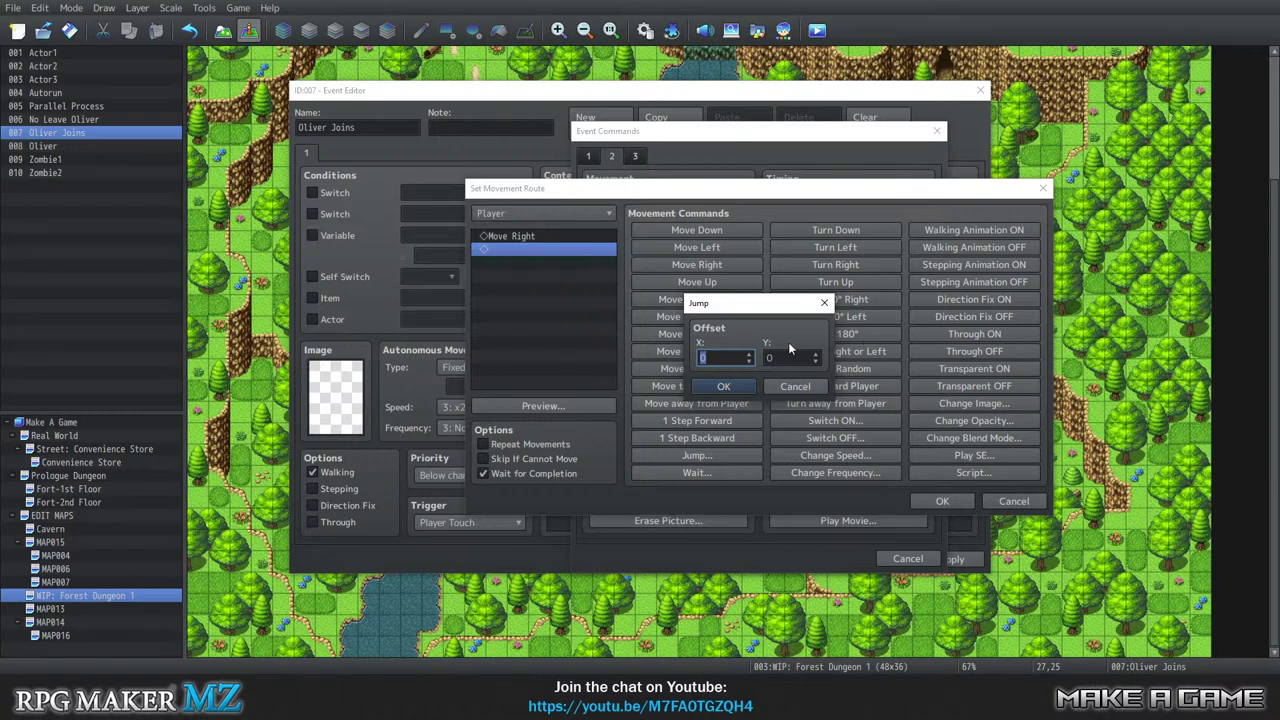
{"action": "left_click", "coordinate": [749, 355]}
{"action": "left_click", "coordinate": [749, 355]}
{"action": "left_click", "coordinate": [727, 387]}
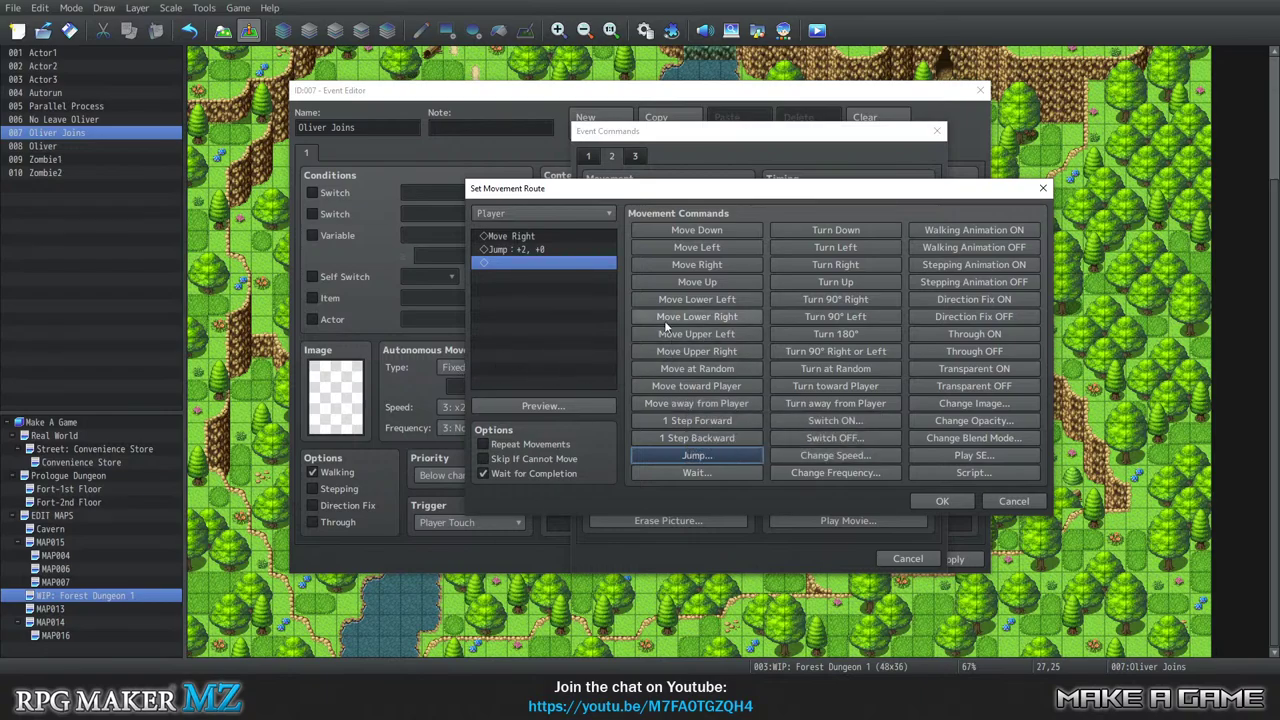
{"action": "left_click", "coordinate": [558, 405]}
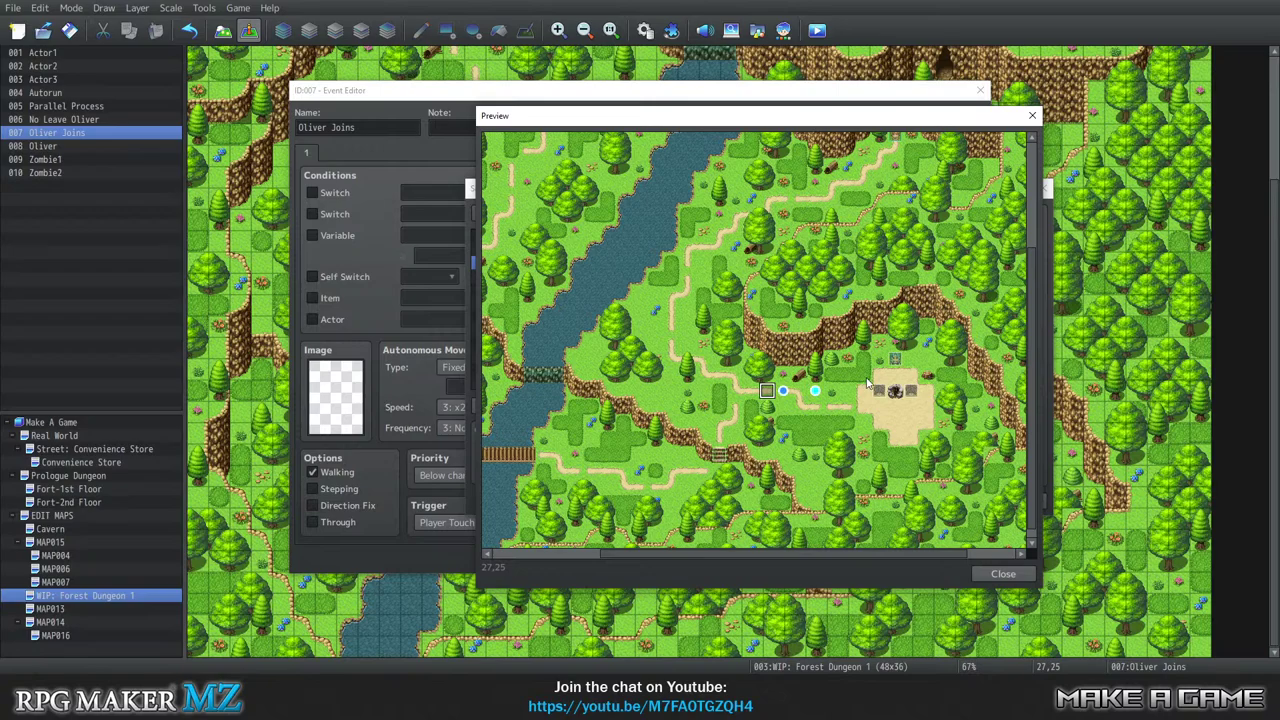
{"action": "left_click", "coordinate": [1003, 573]}
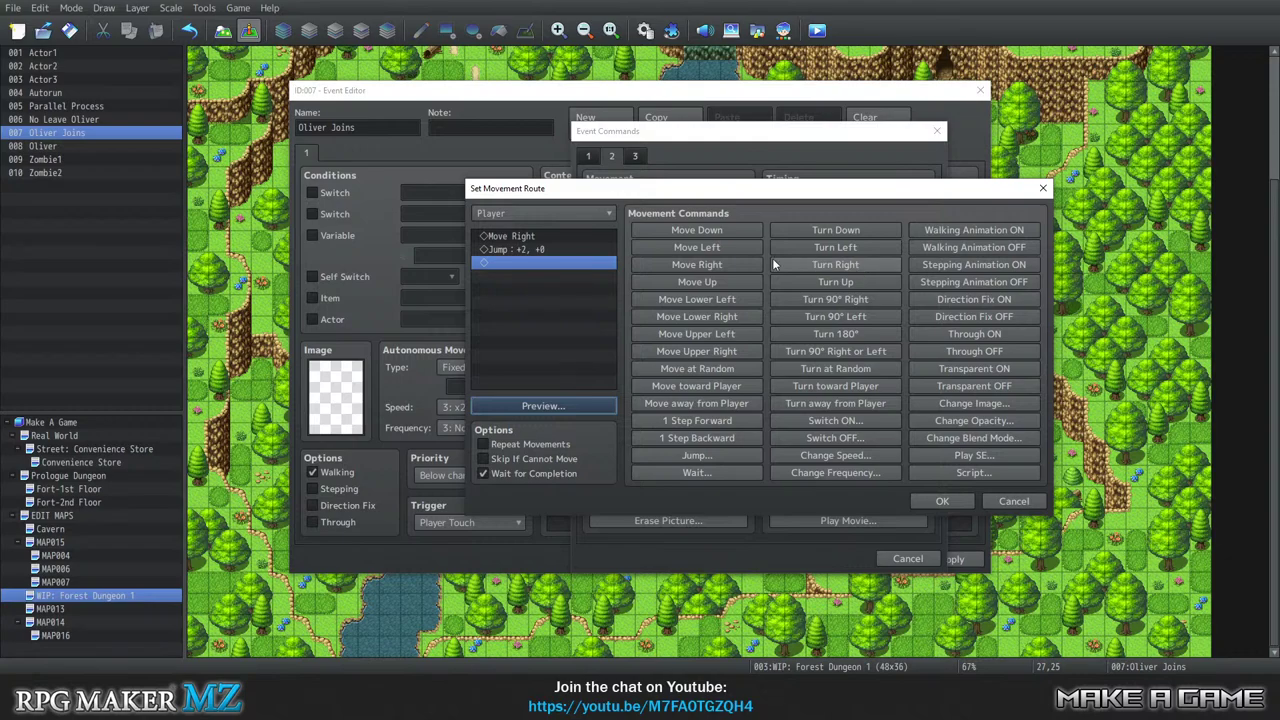
Add Move Right, Move Upper Right and Move Right to the Player's route, preview the path and save the route.
{"action": "left_click", "coordinate": [700, 264]}
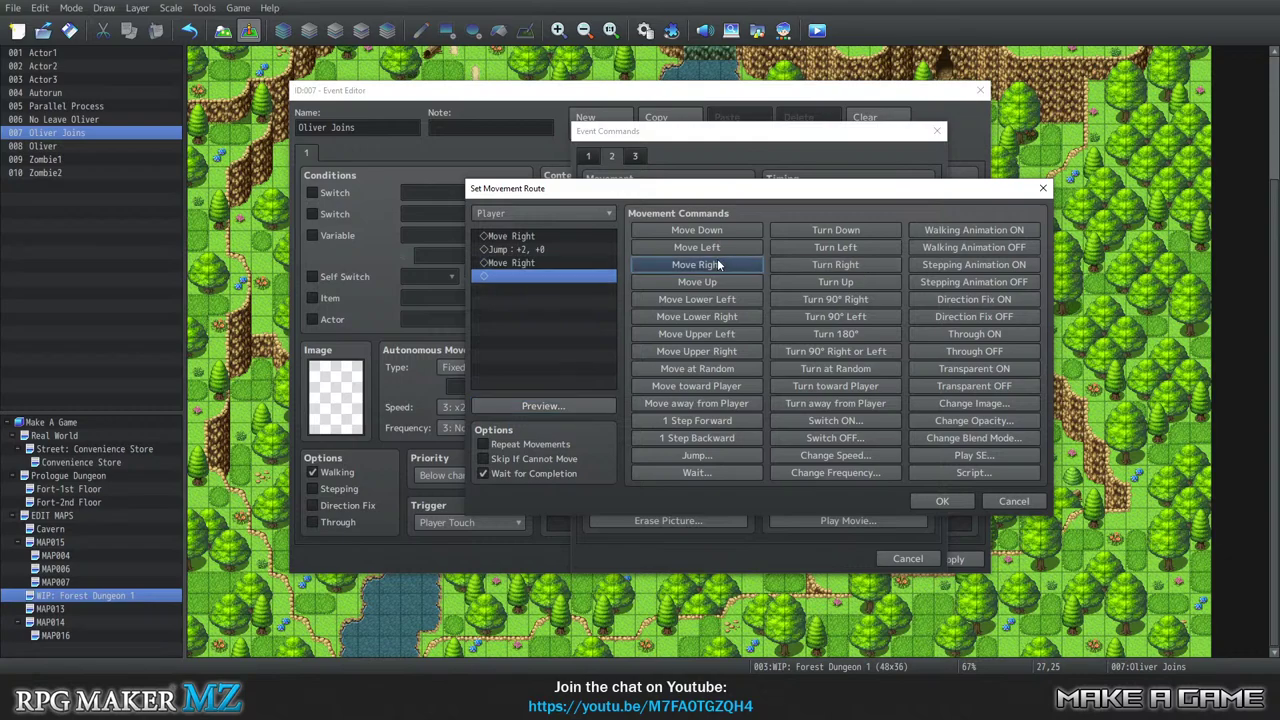
{"action": "left_click", "coordinate": [689, 351]}
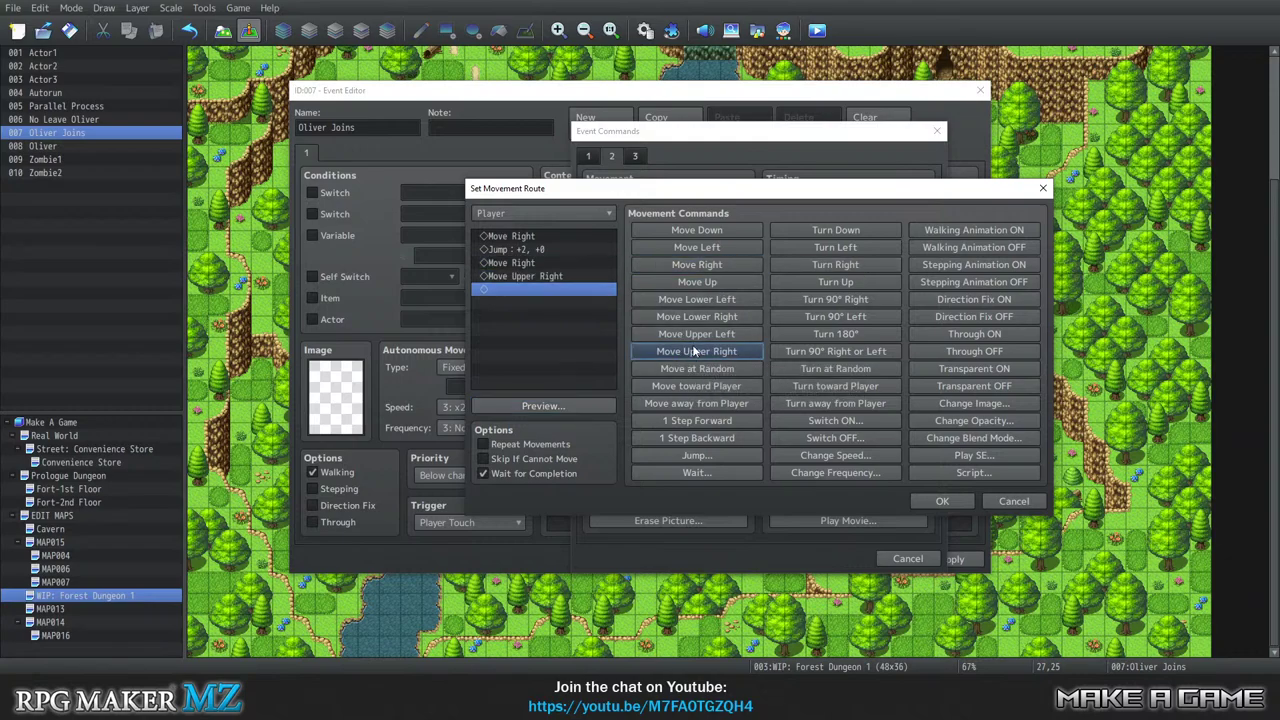
{"action": "left_click", "coordinate": [705, 266]}
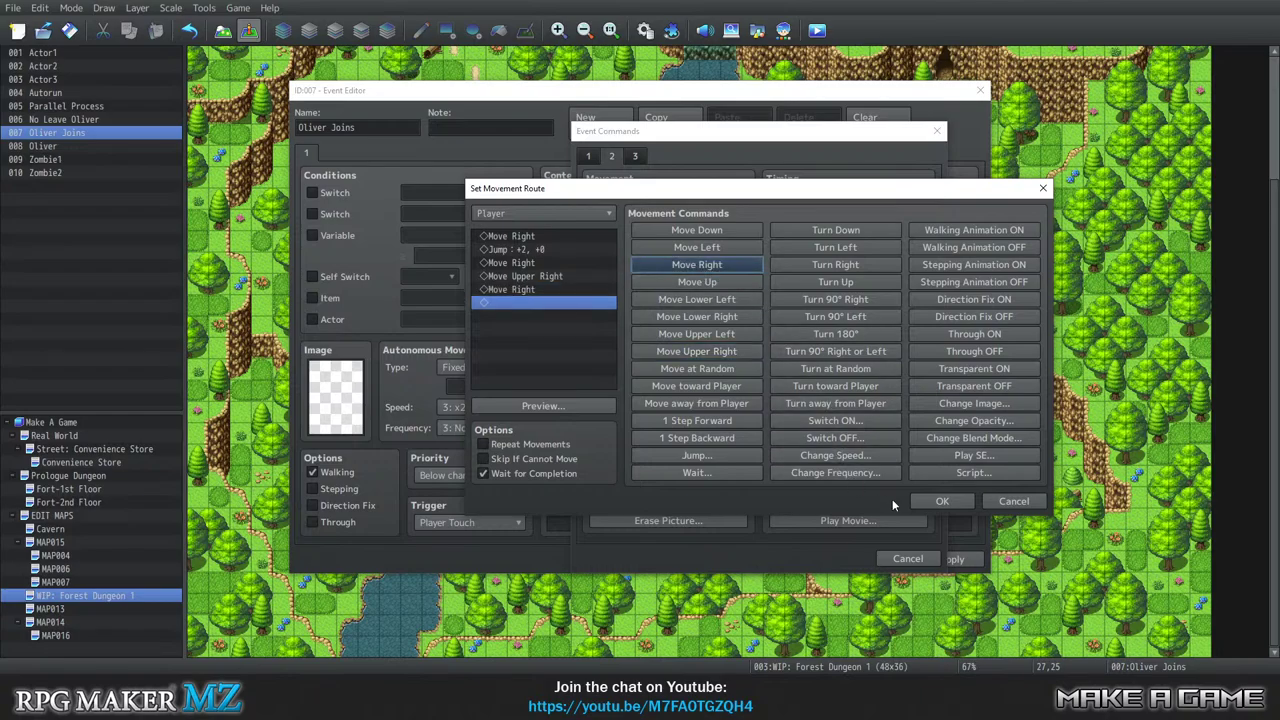
{"action": "left_click", "coordinate": [560, 406]}
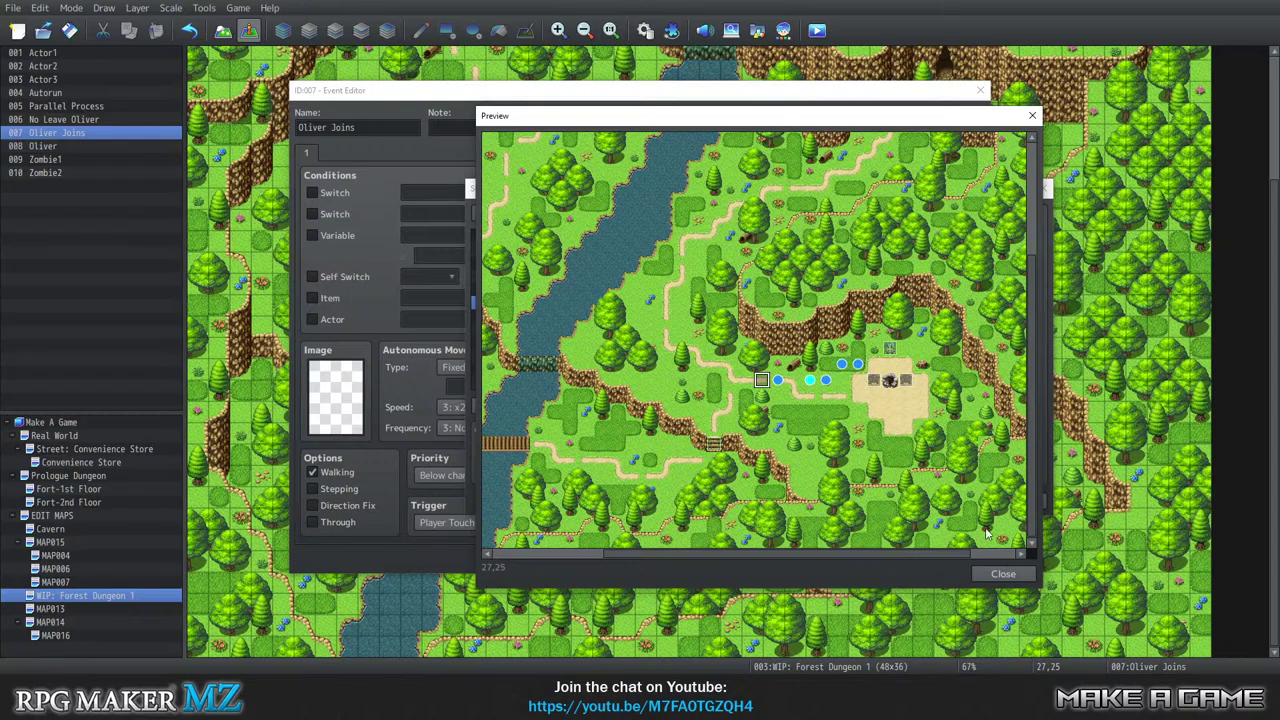
{"action": "left_click", "coordinate": [1002, 572]}
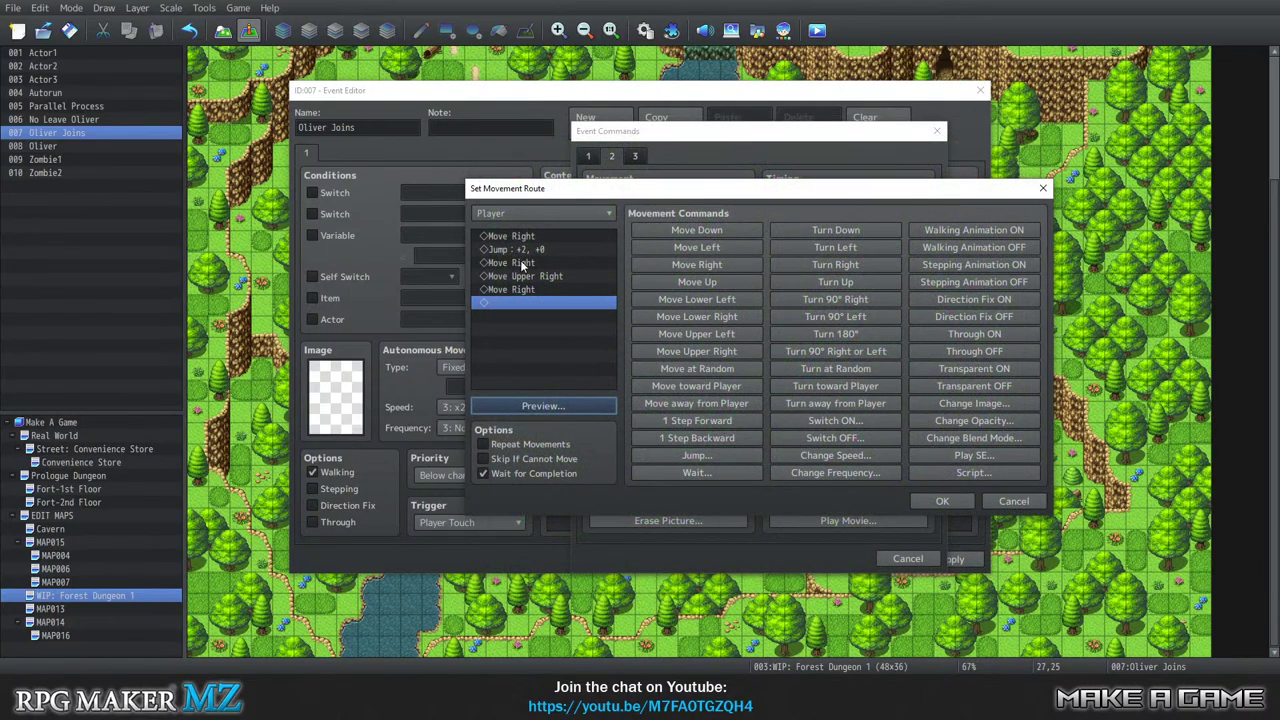
{"action": "left_click", "coordinate": [943, 501]}
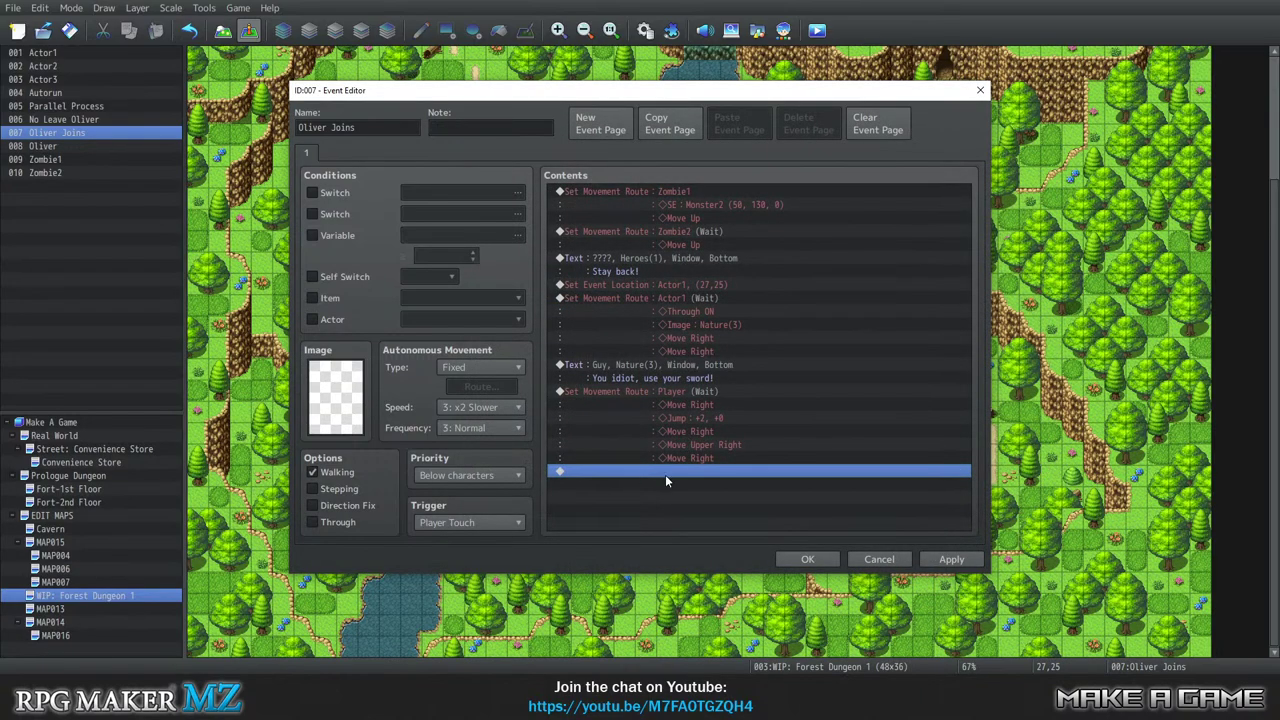
Start a Show Text command after the Player's route with the first face from the Actor3 set.
{"action": "double_click", "coordinate": [666, 477]}
{"action": "left_click", "coordinate": [592, 158]}
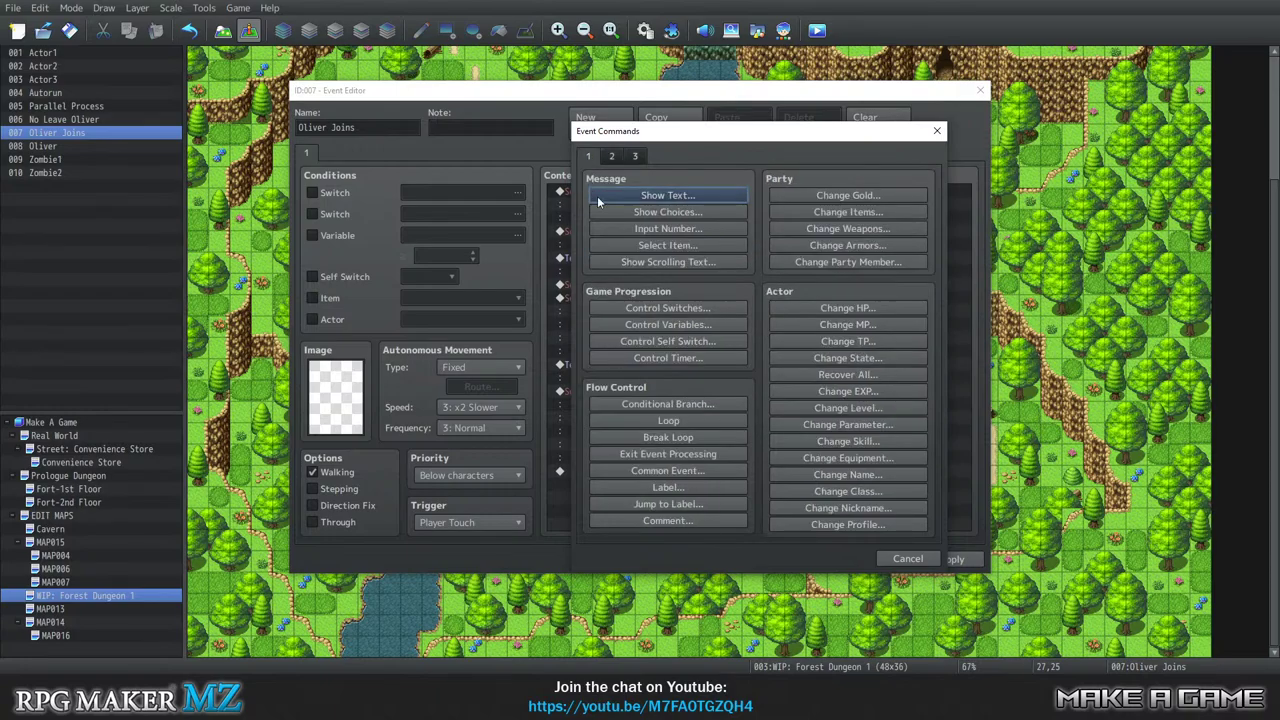
{"action": "left_click", "coordinate": [624, 194]}
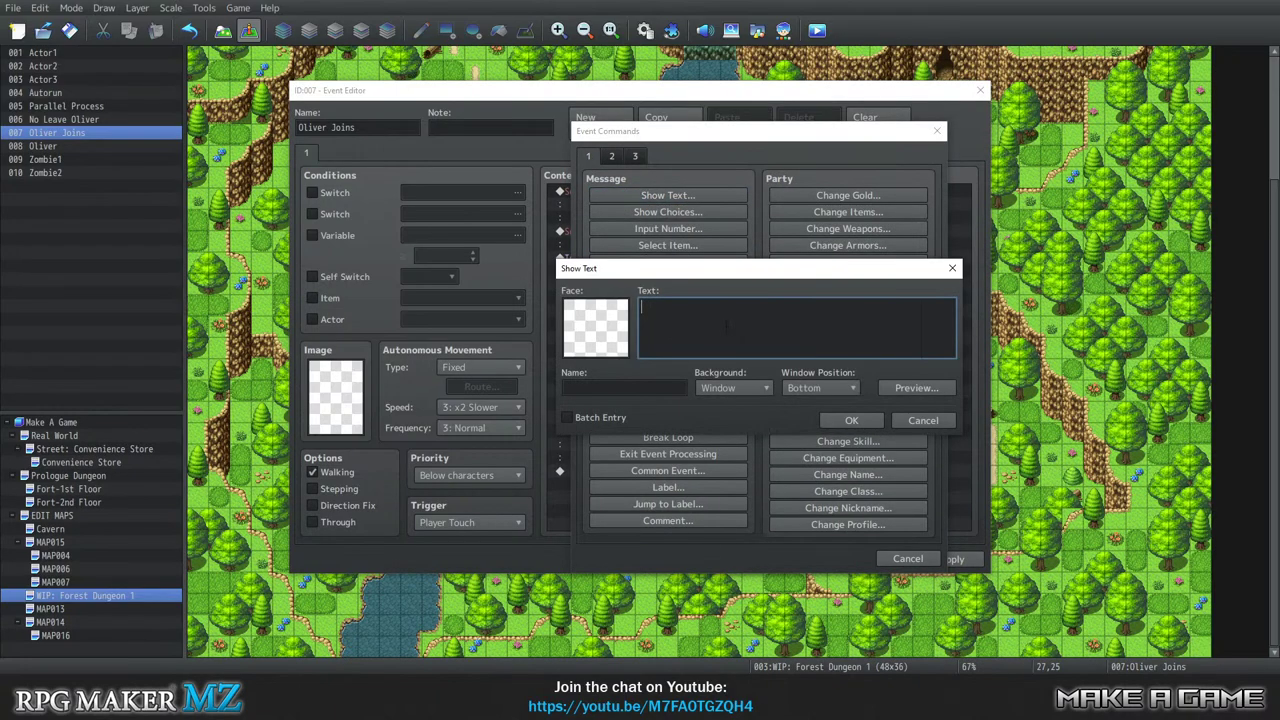
{"action": "double_click", "coordinate": [588, 344]}
{"action": "scroll", "coordinate": [585, 340], "scroll_direction": "down", "scroll_amount": 3}
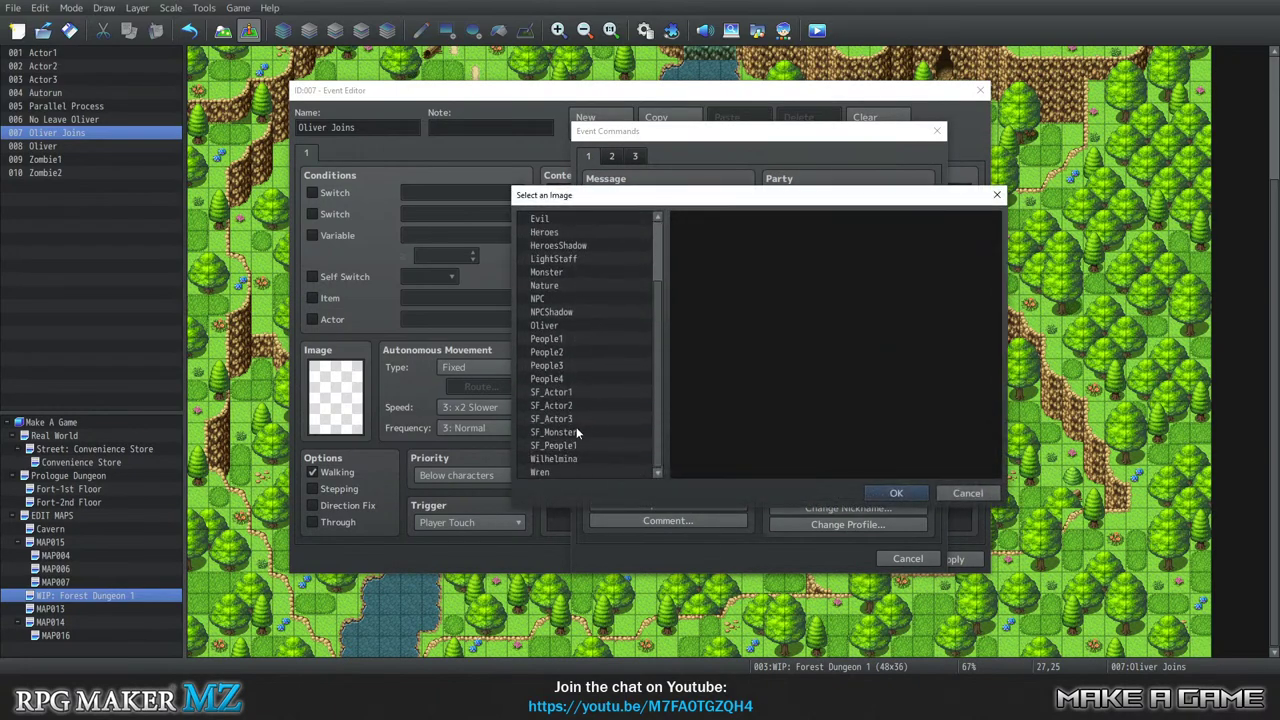
{"action": "scroll", "coordinate": [549, 333], "scroll_direction": "up", "scroll_amount": 3}
{"action": "left_click", "coordinate": [584, 257]}
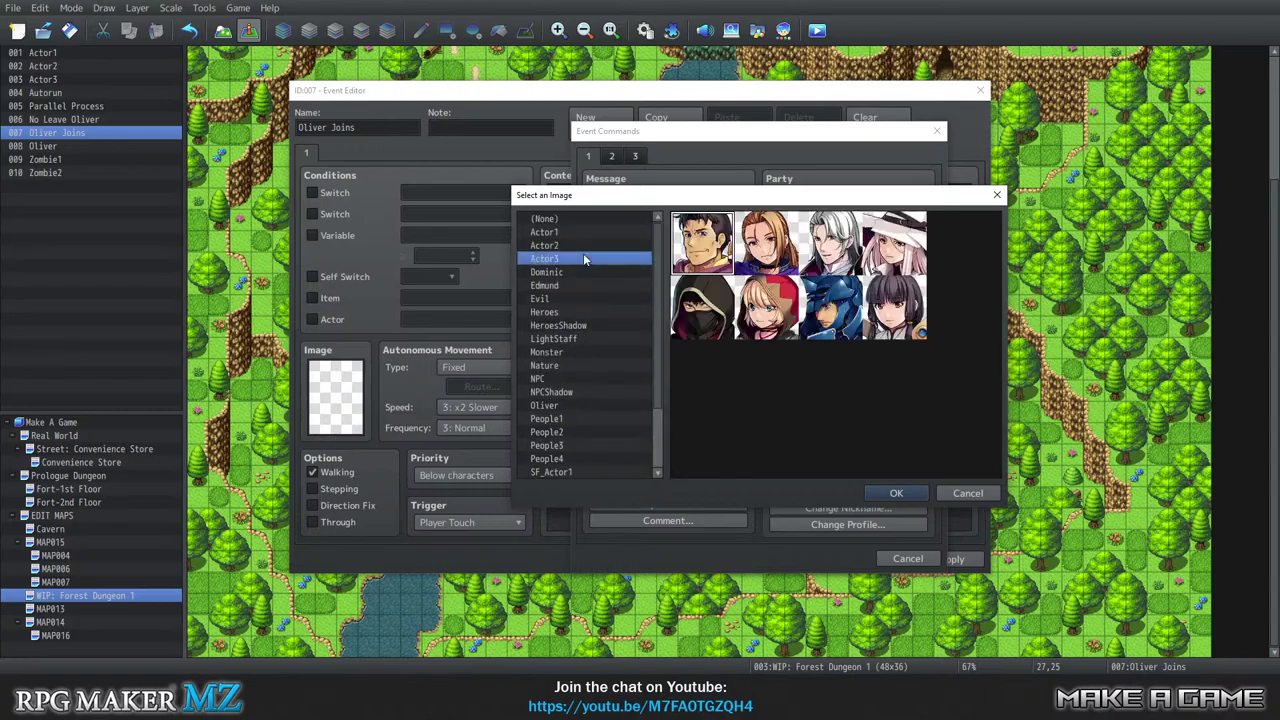
{"action": "left_click", "coordinate": [898, 493]}
Enter "Placeholder Battle" as the message text with the speaker name Placeholder, and save the Oliver Joins event.
{"action": "left_click", "coordinate": [641, 347]}
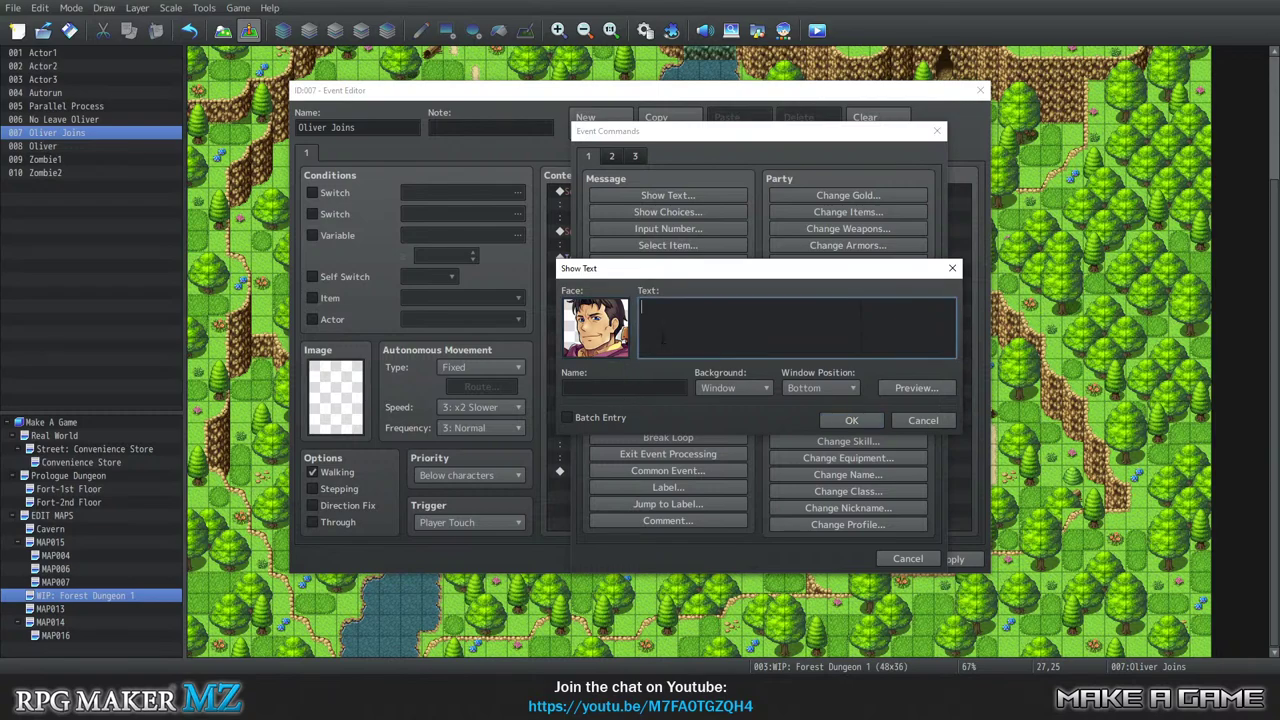
{"action": "type", "text": "Placeholder Battle"}
{"action": "left_click", "coordinate": [672, 390]}
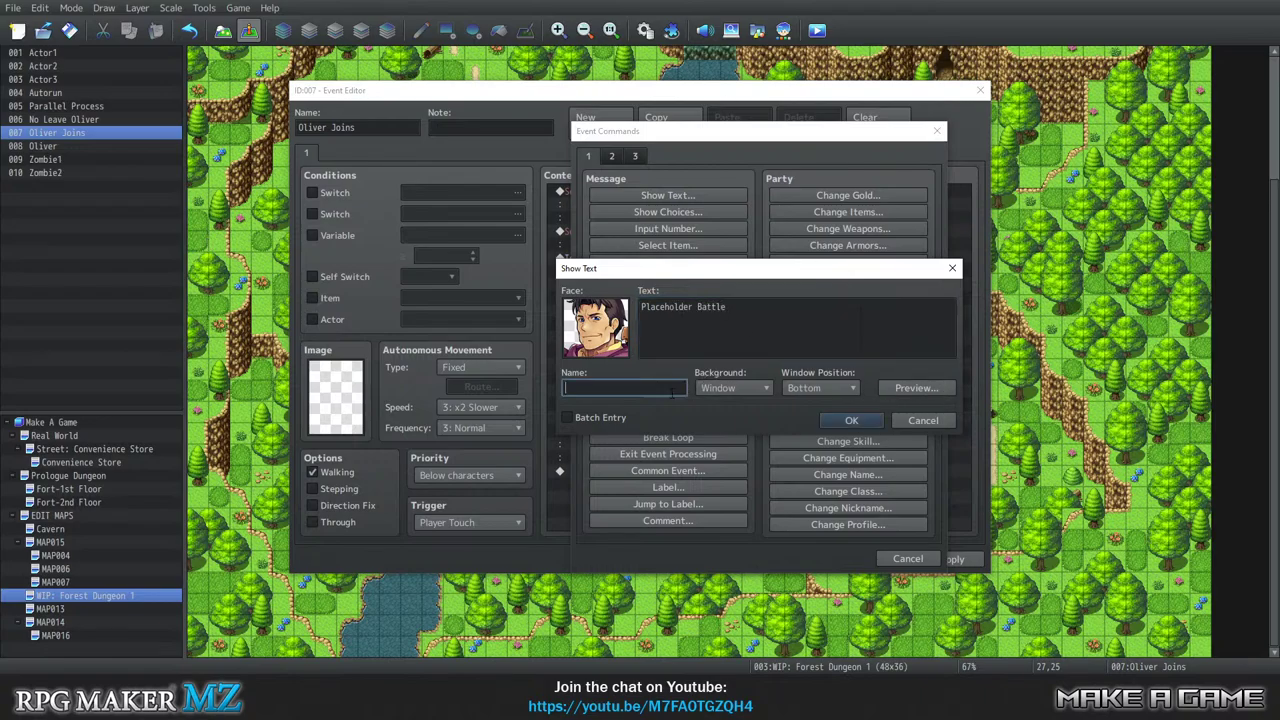
{"action": "type", "text": "Placeholder"}
{"action": "left_click", "coordinate": [844, 425]}
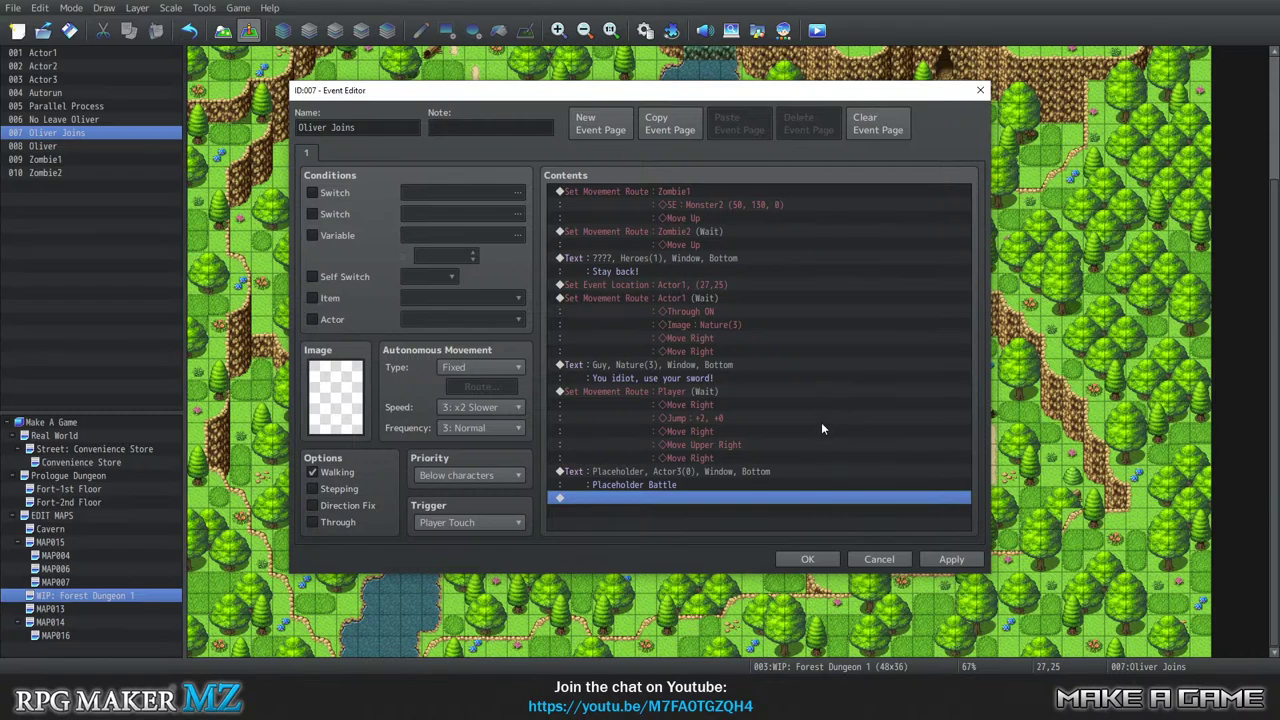
{"action": "left_click", "coordinate": [808, 560]}
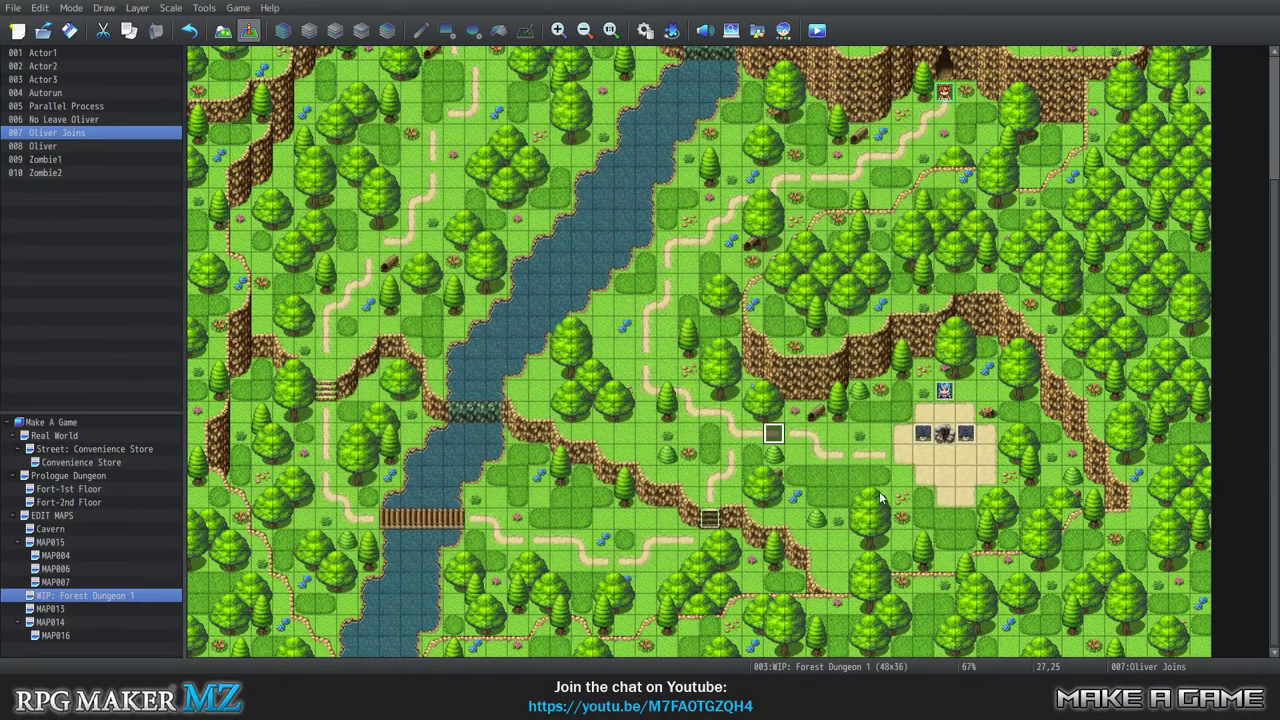
Launch a playtest of the project and start the game from the title screen.
{"action": "left_click", "coordinate": [238, 8]}
{"action": "left_click", "coordinate": [270, 25]}
{"action": "left_click", "coordinate": [604, 356]}
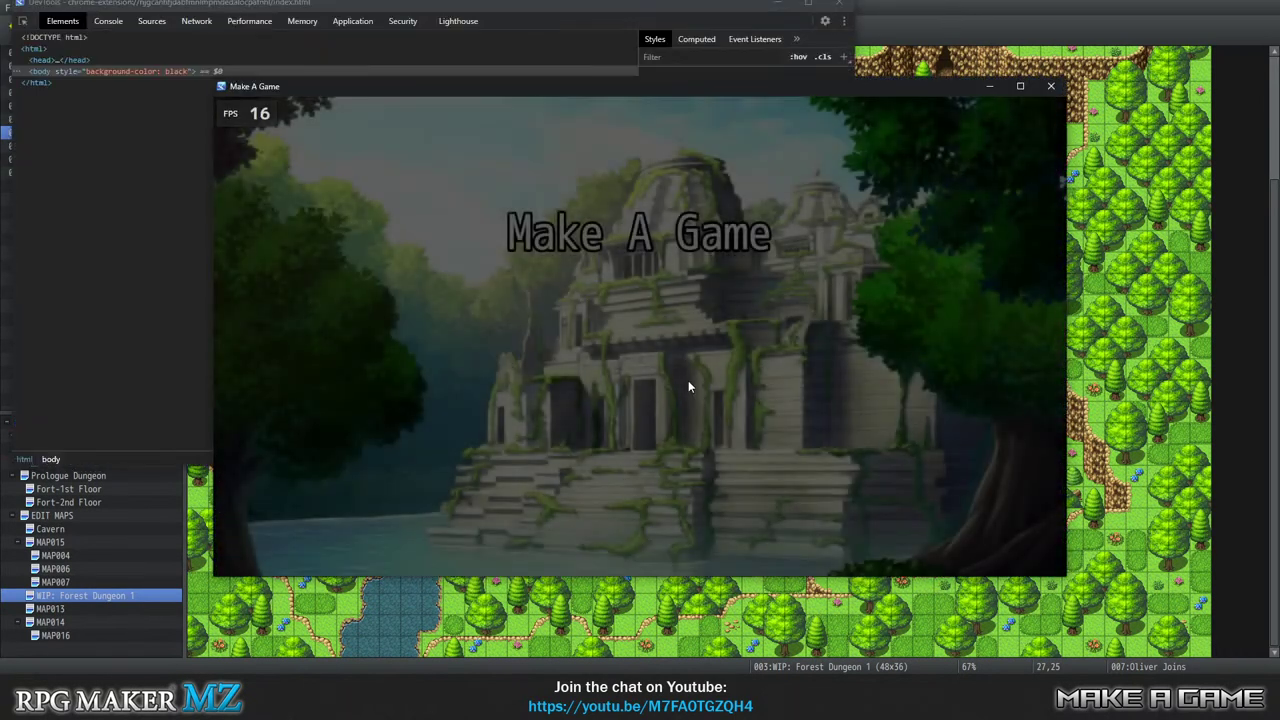
{"action": "key", "text": "Return"}
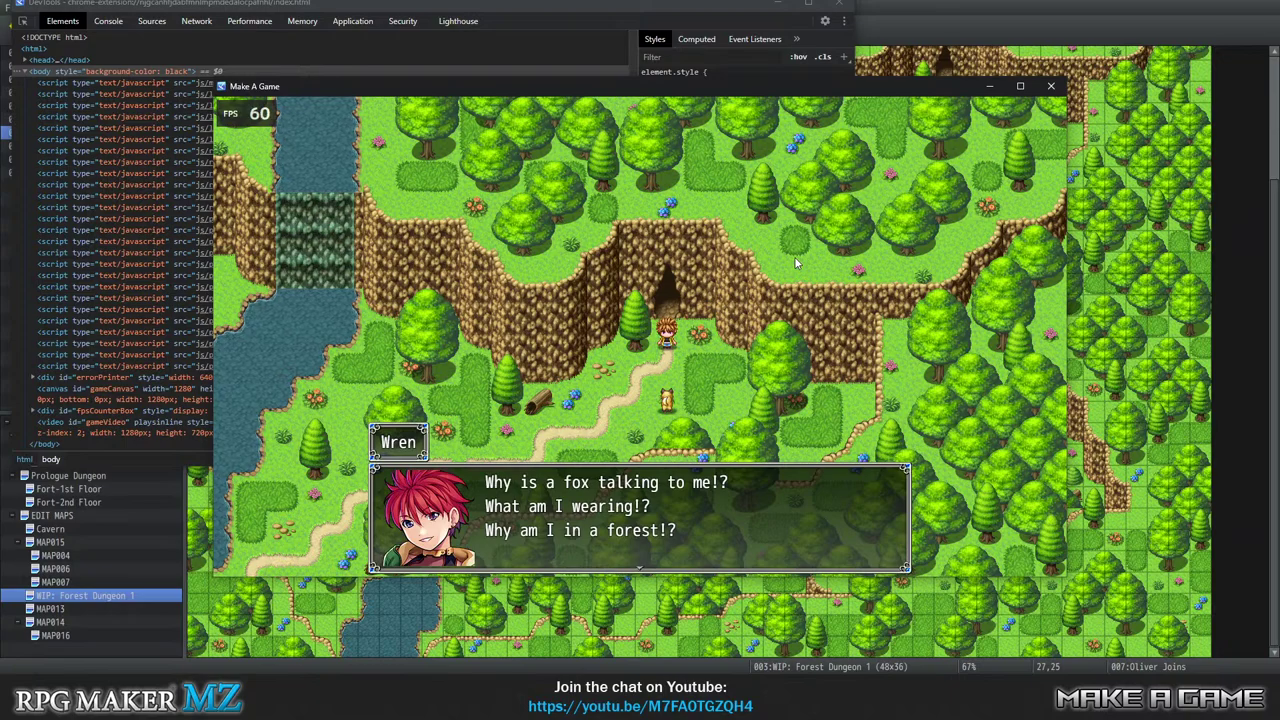
Advance through the opening dialogue between Wren and the fox until the character can be moved.
{"action": "key", "text": "Return"}
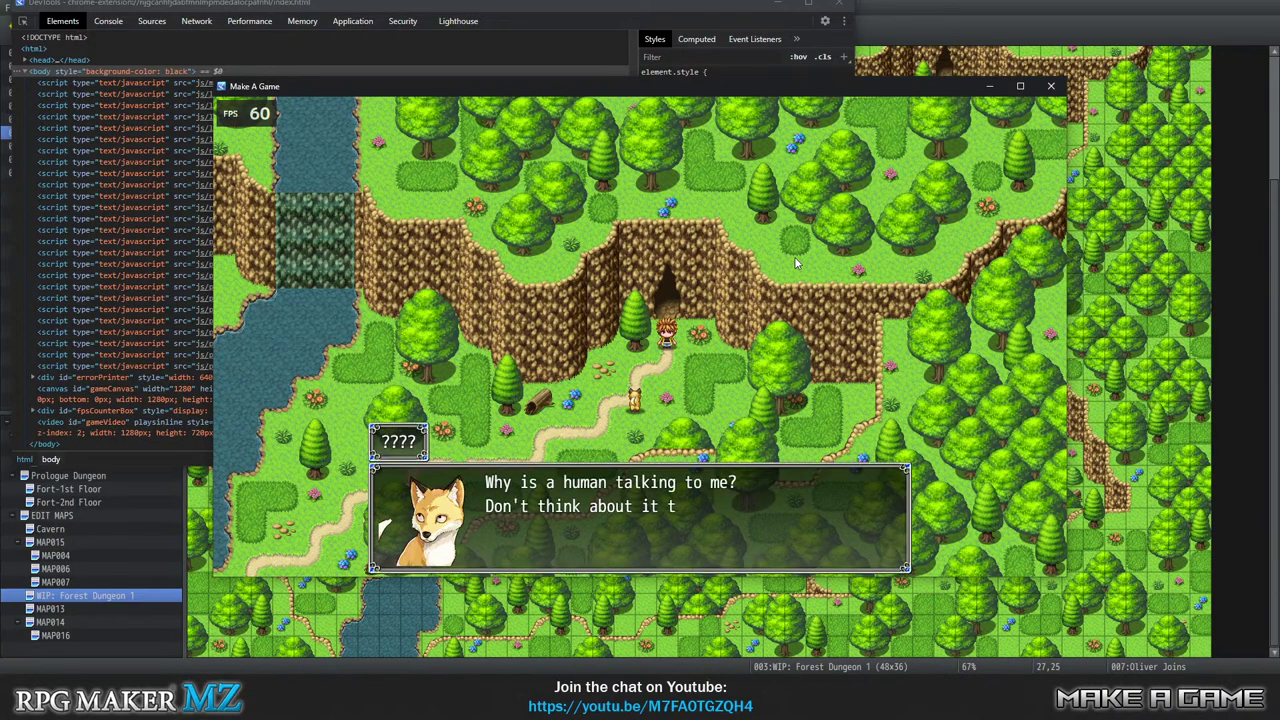
{"action": "key", "text": "Return"}
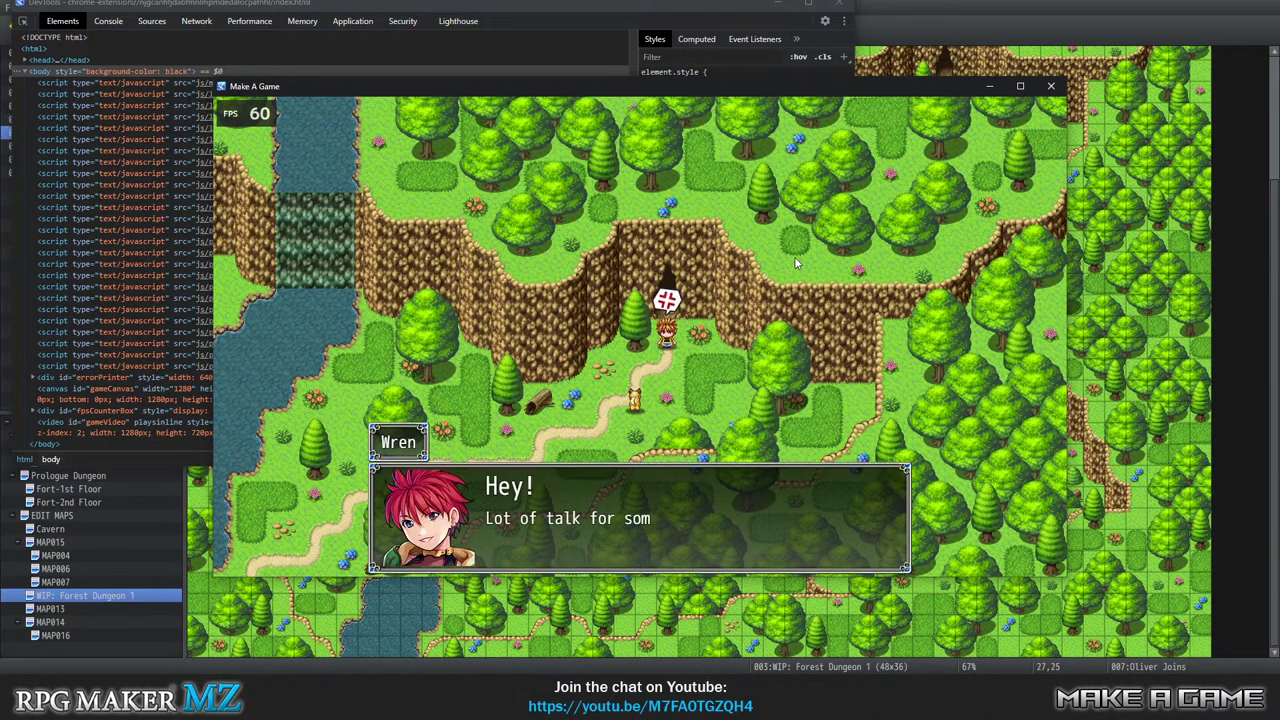
{"action": "key", "text": "Return"}
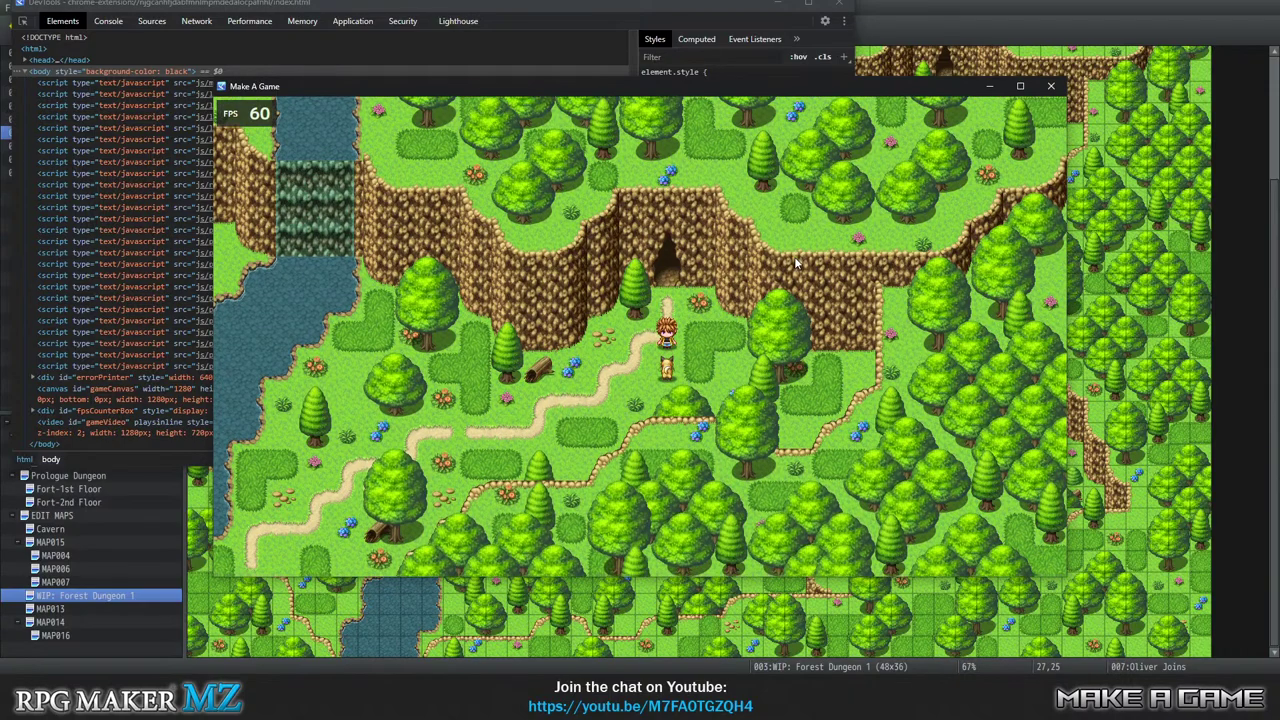
{"action": "key", "text": "Return"}
{"action": "key", "text": "Return"}
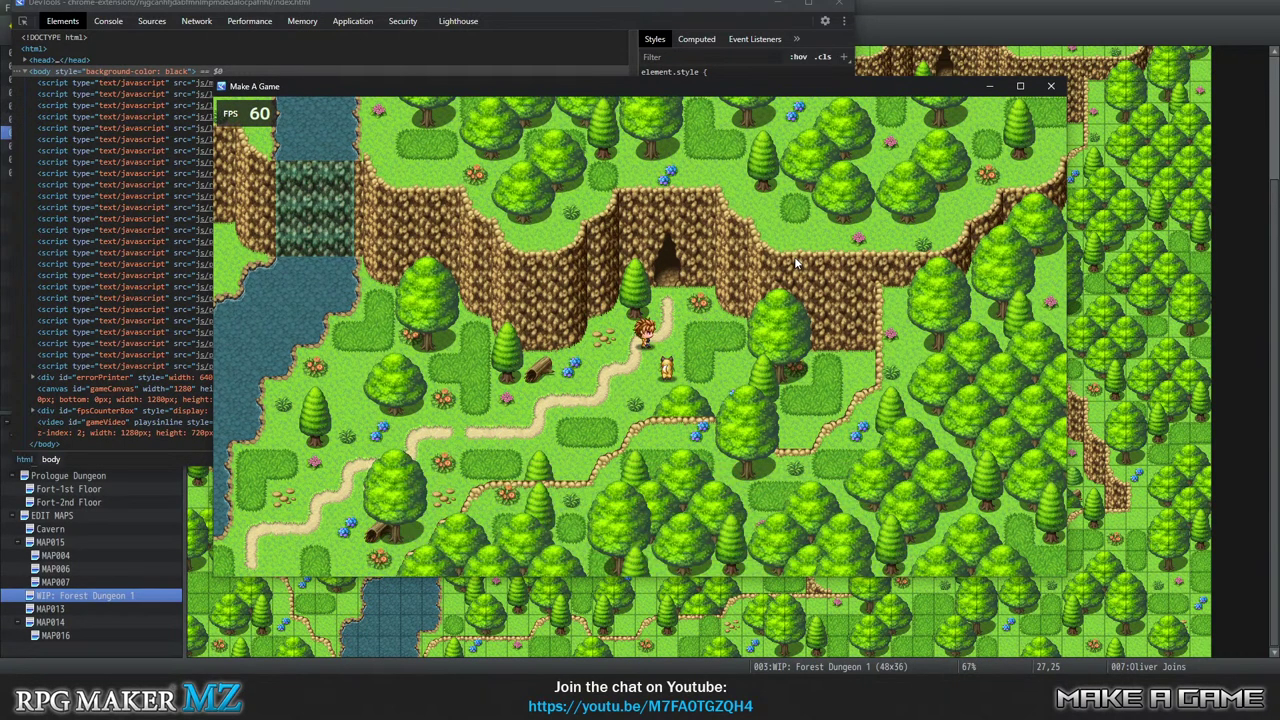
{"action": "key", "text": "Return"}
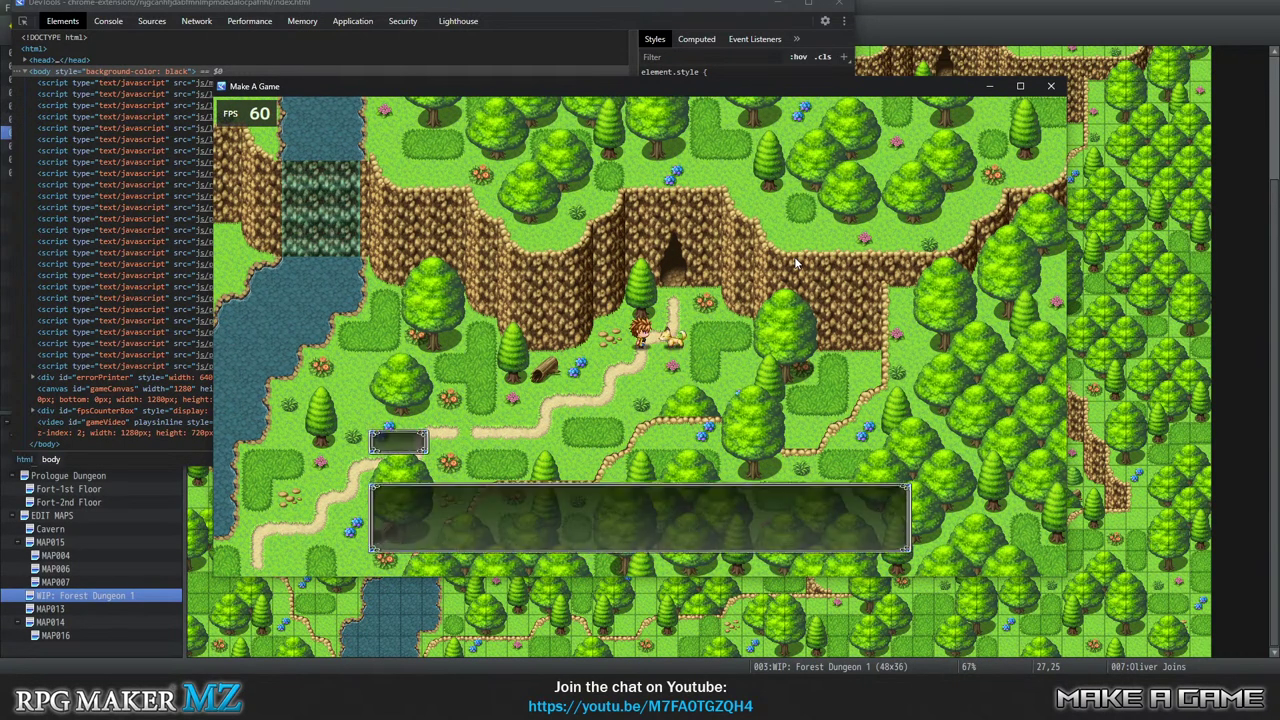
{"action": "key", "text": "Return"}
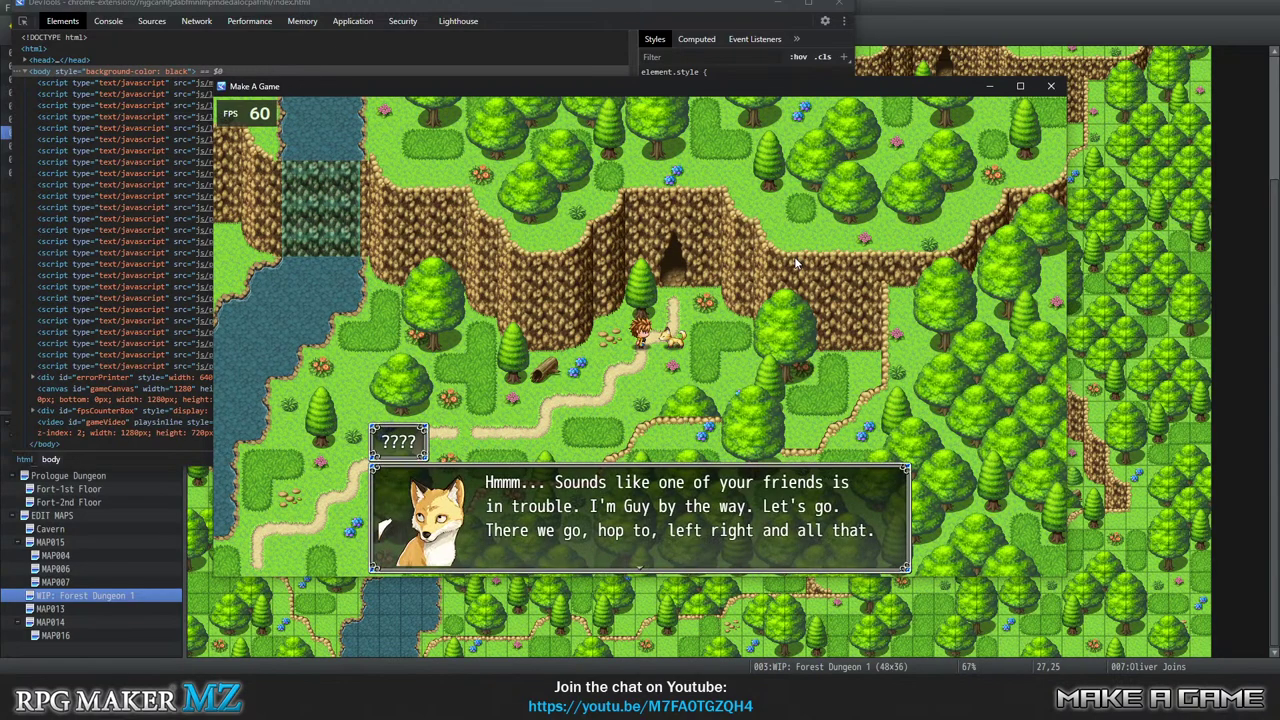
{"action": "key", "text": "Return"}
{"action": "key", "text": "Return"}
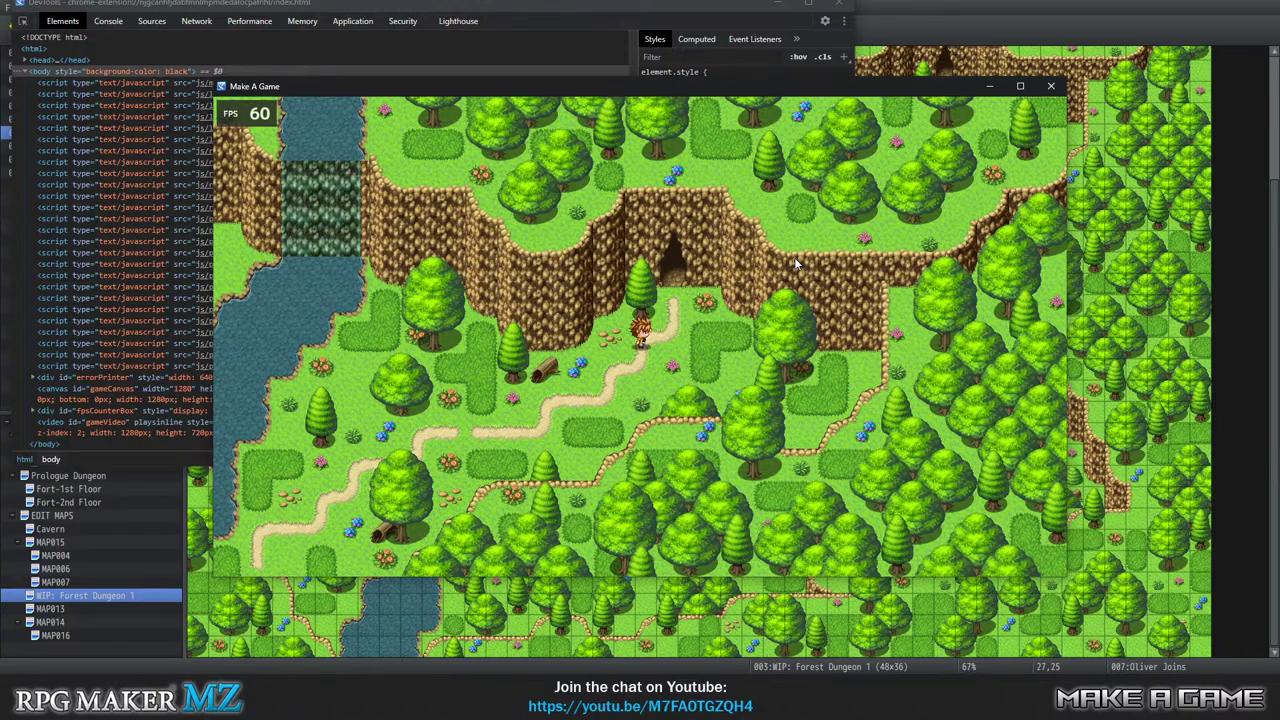
Walk the character along the path to the cliff stairs to test the No Leave Oliver event, and dismiss Guy's message.
{"action": "key", "text": "Down"}
{"action": "key", "text": "Left"}
{"action": "key", "text": "Down"}
{"action": "key", "text": "Left"}
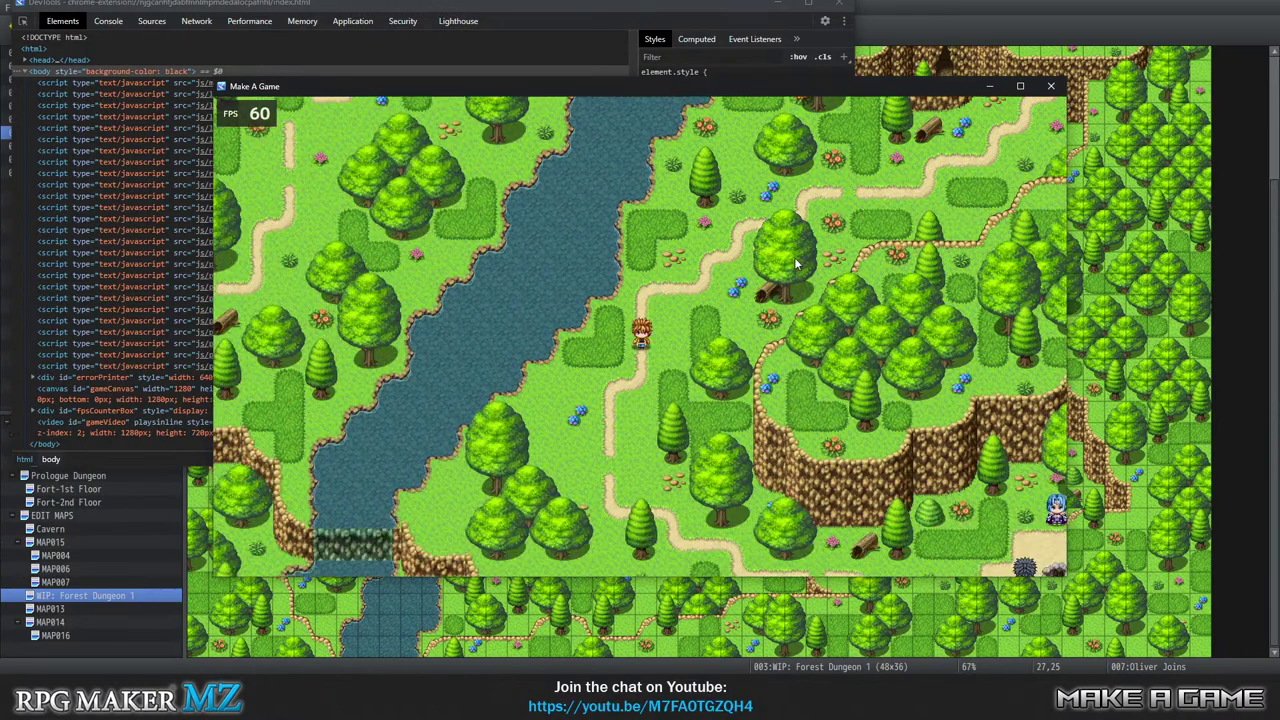
{"action": "key", "text": "Down"}
{"action": "key", "text": "Left"}
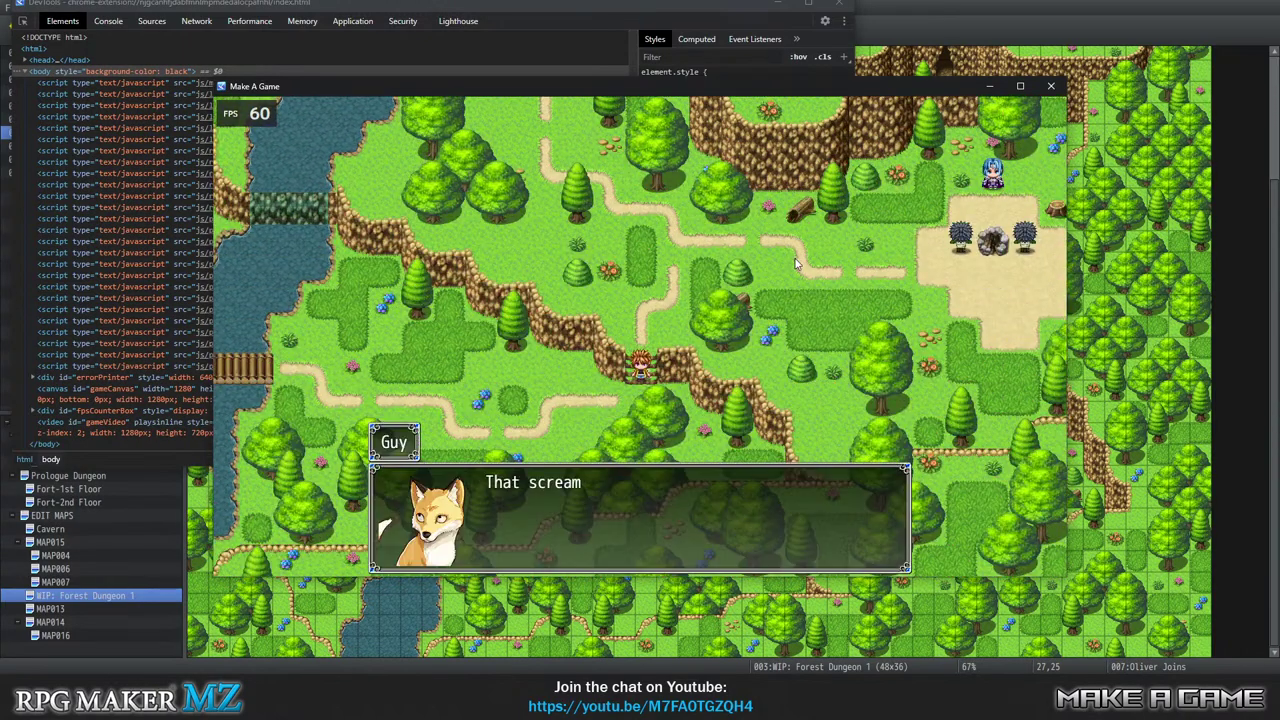
{"action": "key", "text": "Return"}
Walk the character to the Oliver Joins trigger on the path and play the scene through the placeholder battle message.
{"action": "key", "text": "Right"}
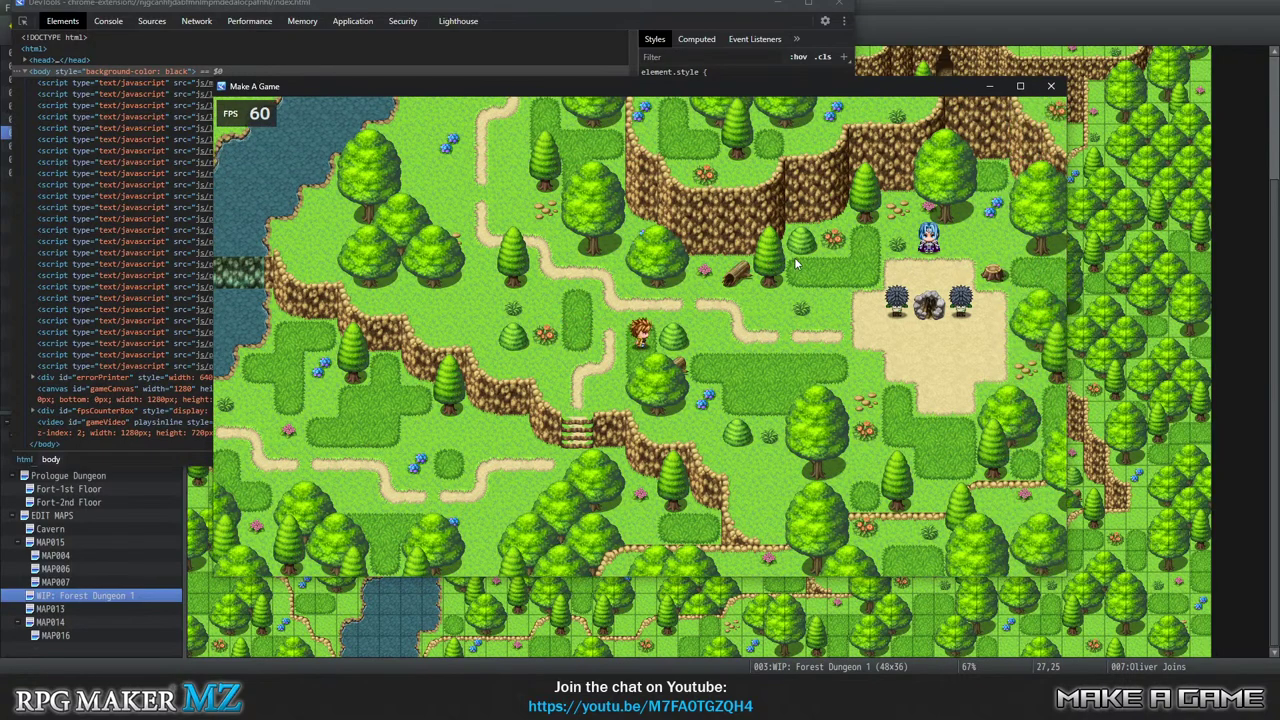
{"action": "key", "text": "Up"}
{"action": "key", "text": "Up"}
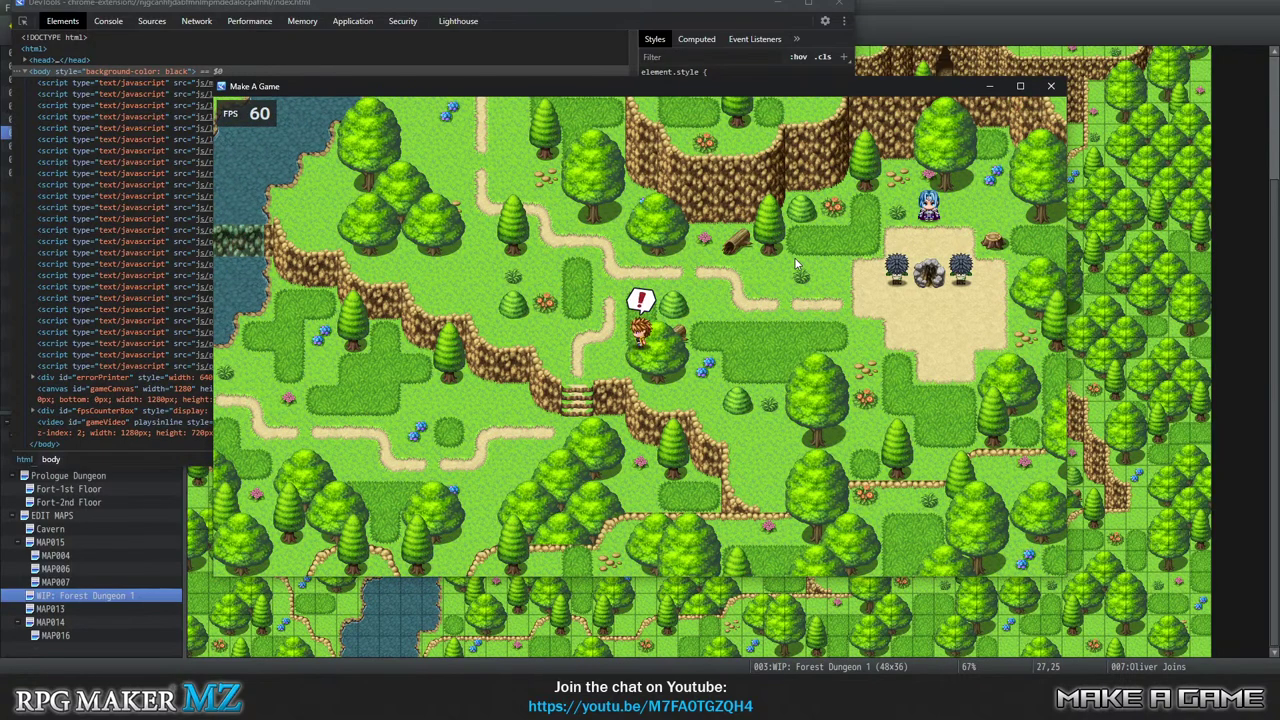
{"action": "key", "text": "Up"}
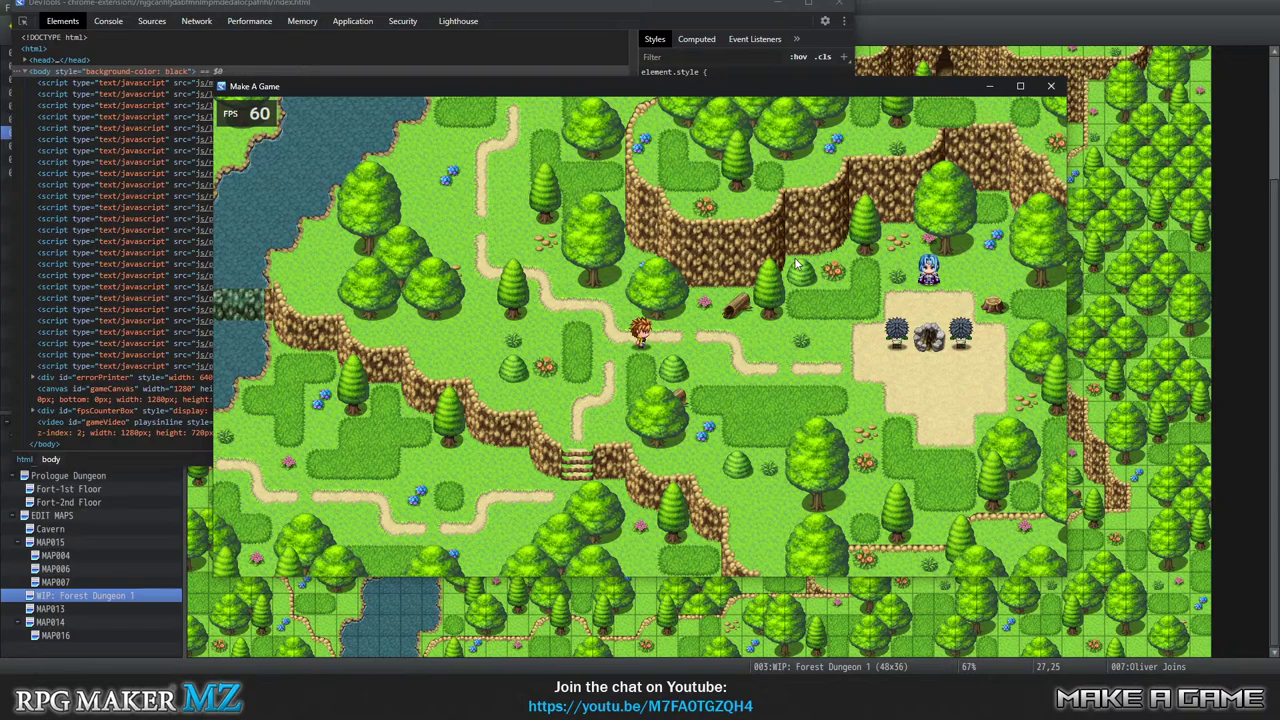
{"action": "key", "text": "Right"}
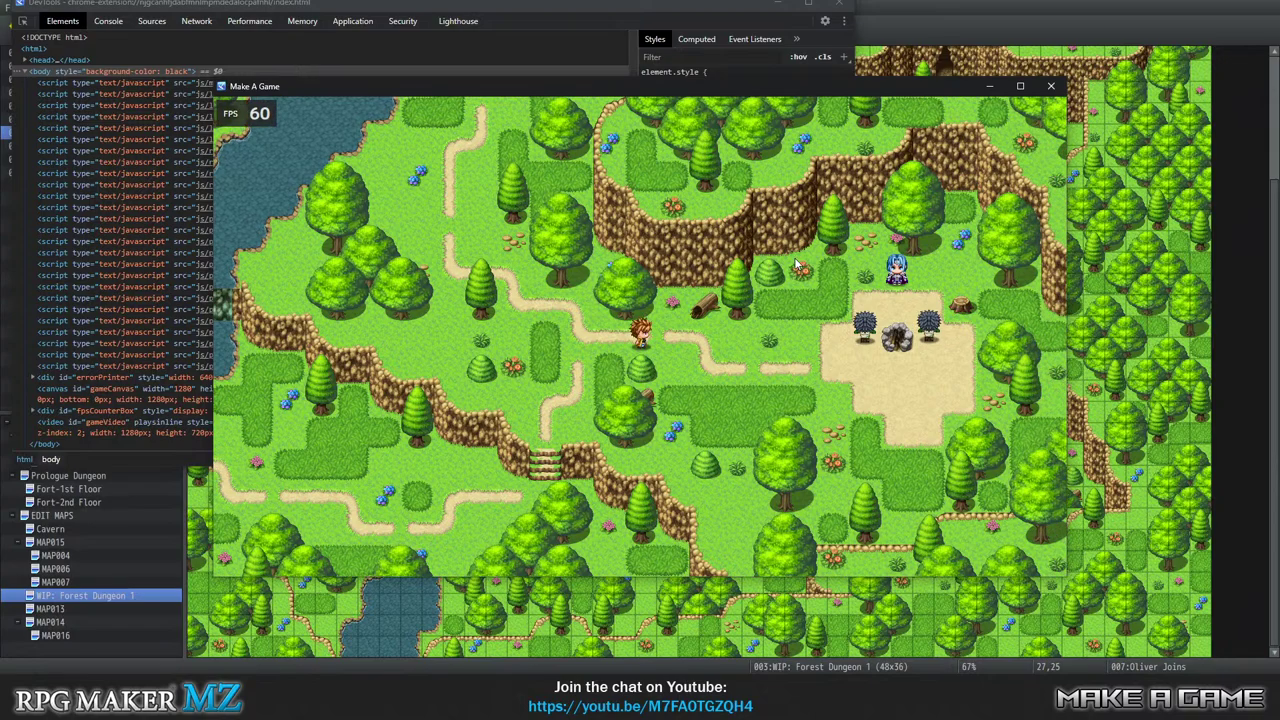
{"action": "key", "text": "Return"}
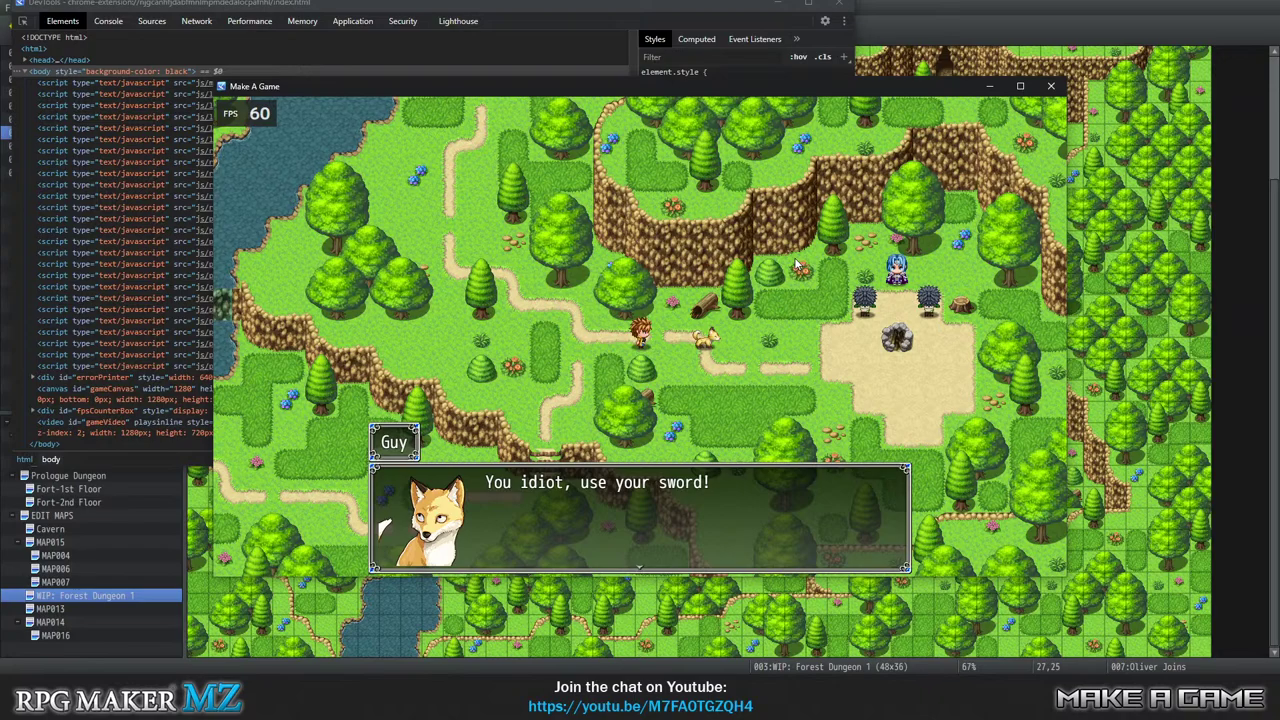
{"action": "key", "text": "Return"}
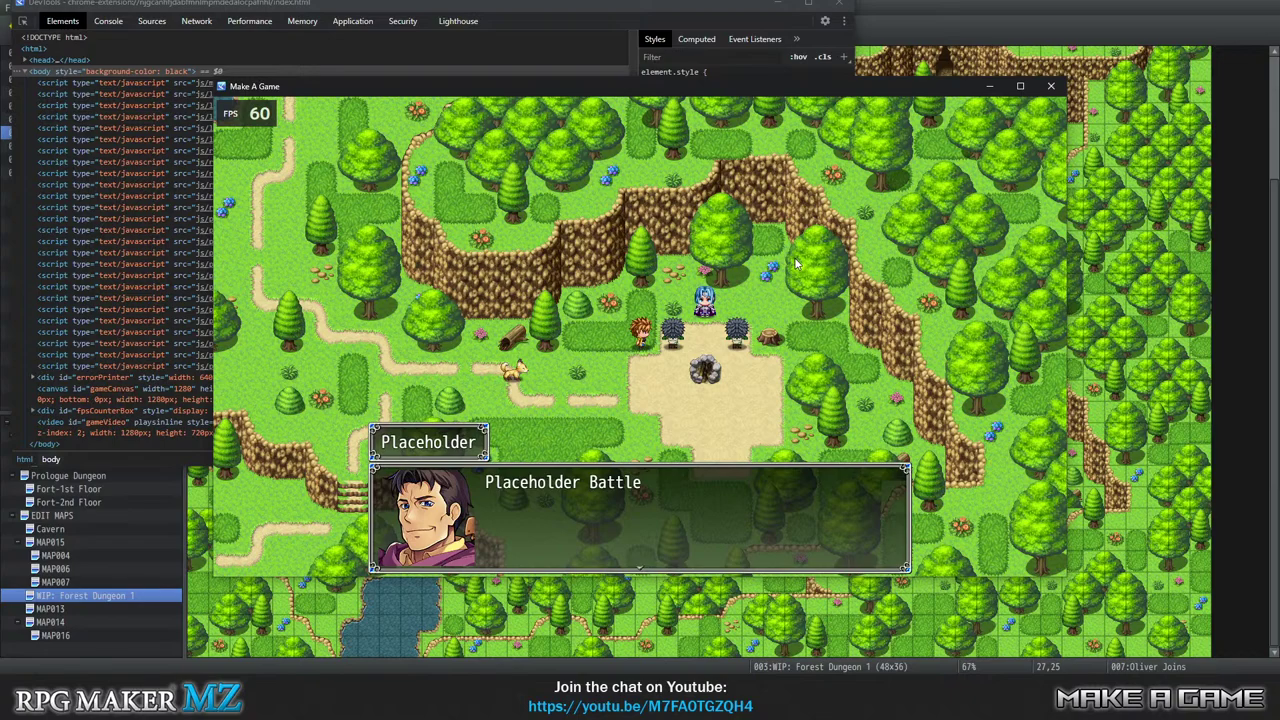
{"action": "key", "text": "Return"}
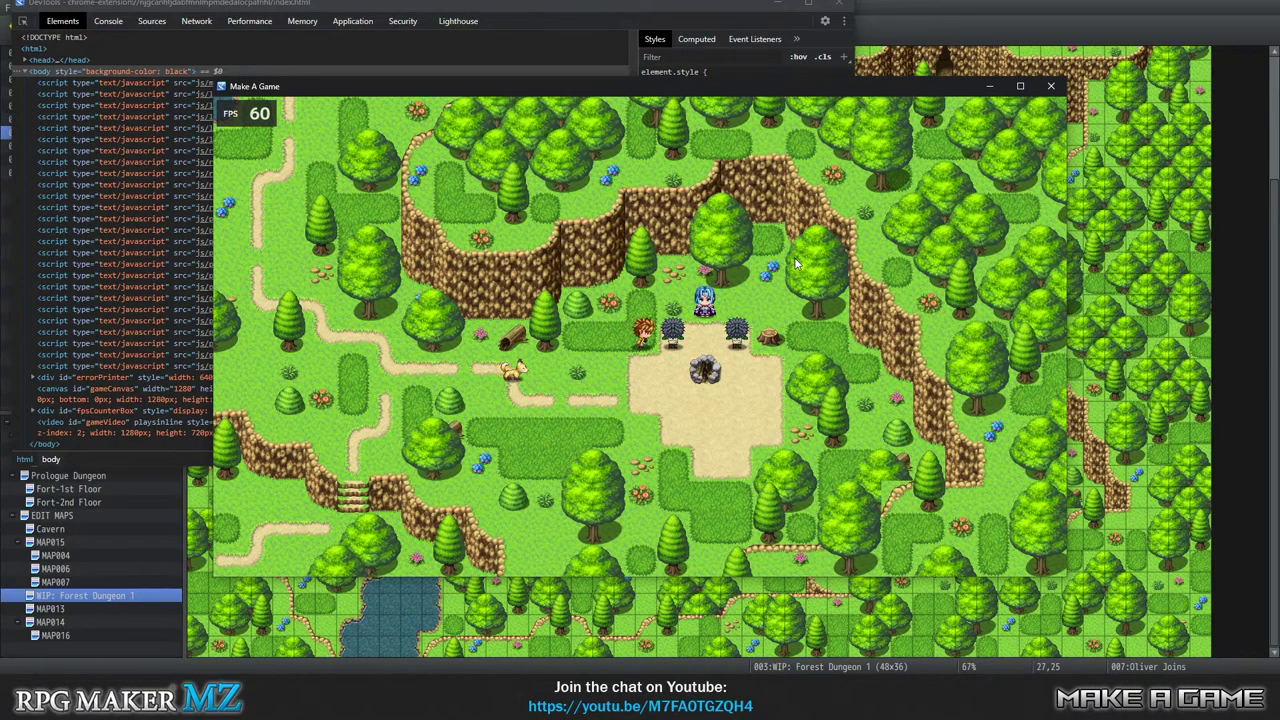